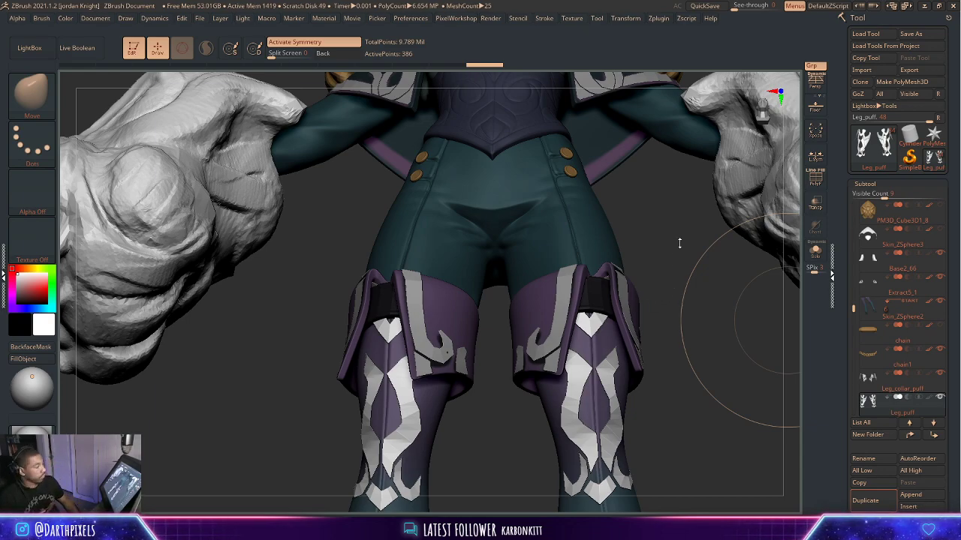
Examine the character's full outfit, then isolate the shawl and inspect its painted trim pattern from several sides.
alt+drag(680, 243, 668, 174)
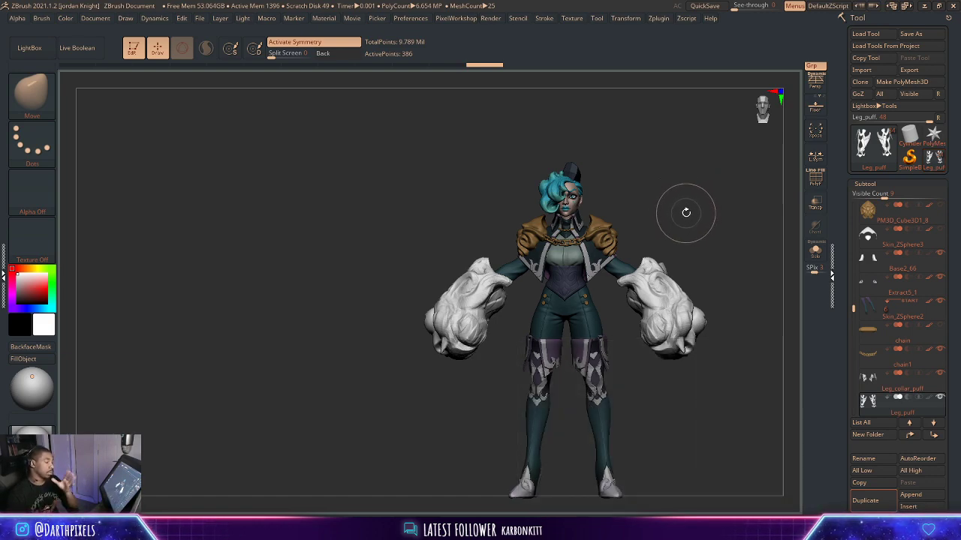
mouse_move(667, 221)
mouse_down()
mouse_move(665, 205)
mouse_move(683, 187)
mouse_move(631, 329)
mouse_up()
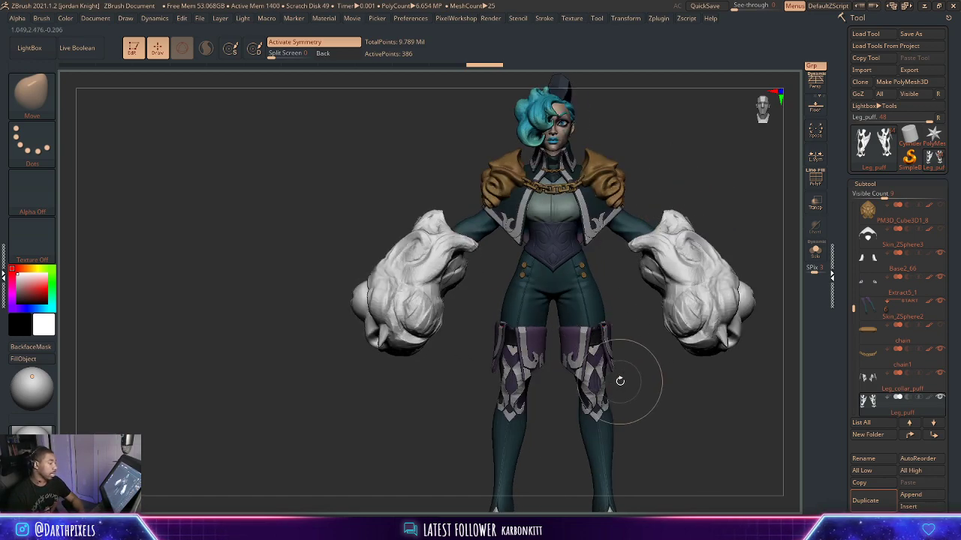
alt+click(605, 439)
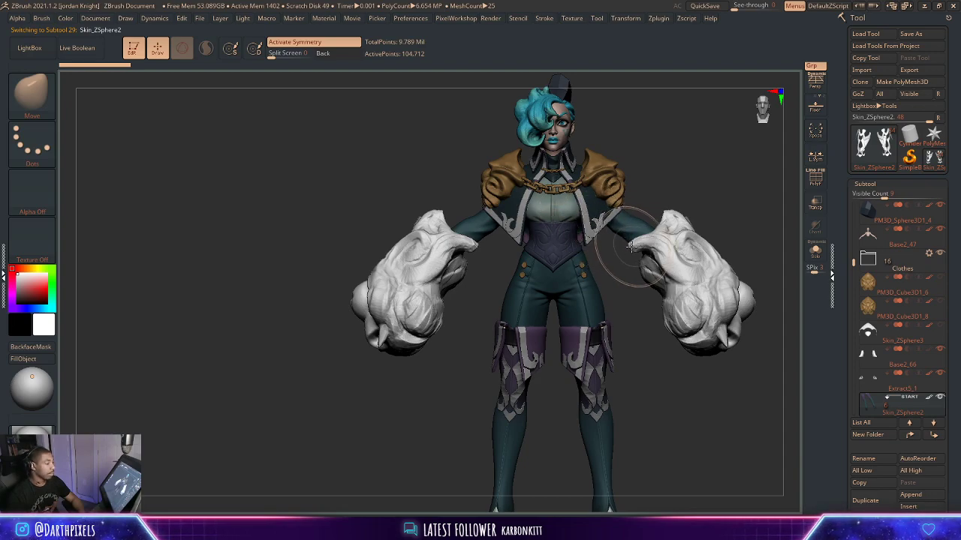
alt+drag(646, 159, 607, 230)
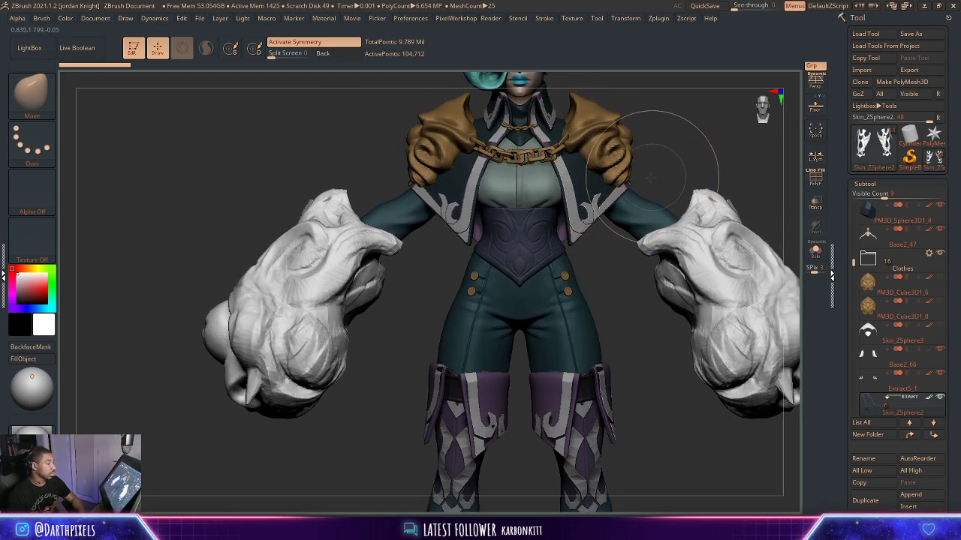
mouse_move(656, 168)
mouse_down()
mouse_move(686, 174)
mouse_move(639, 192)
mouse_move(618, 272)
mouse_move(572, 291)
mouse_up()
alt+click(590, 191)
click(815, 251)
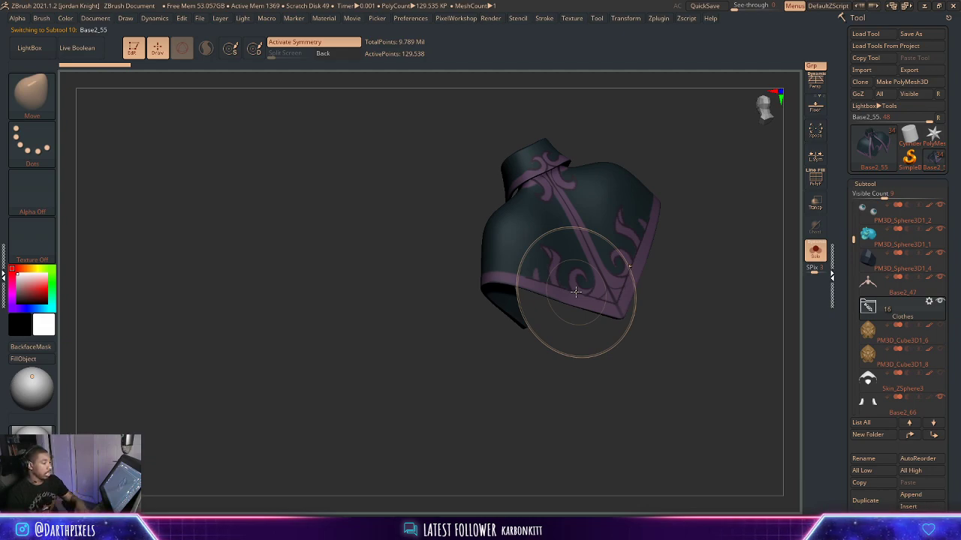
drag(574, 292, 453, 376)
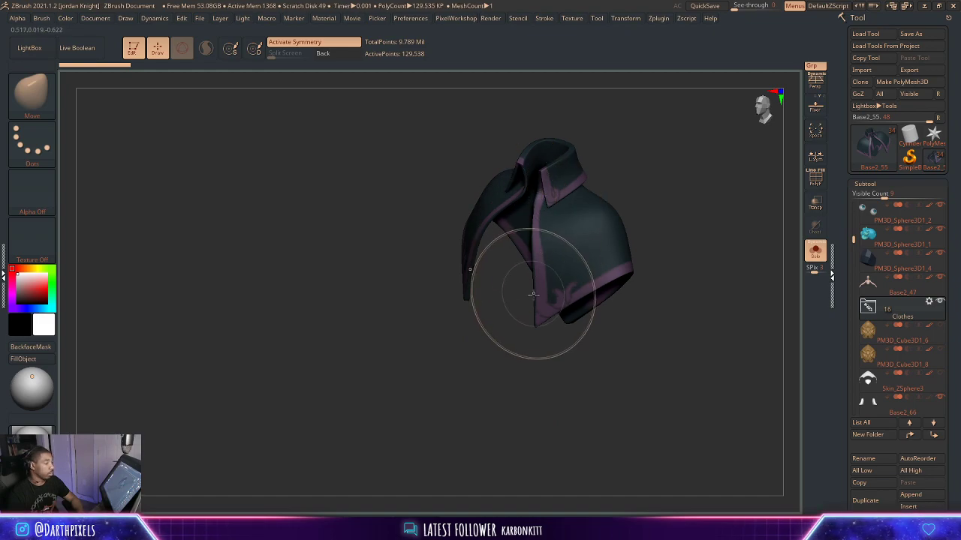
click(816, 252)
Select the shawl_puff trim subtool on the shawl and toggle the polyframe display for it.
shift+drag(735, 193, 679, 243)
alt+click(560, 245)
key(shift+f)
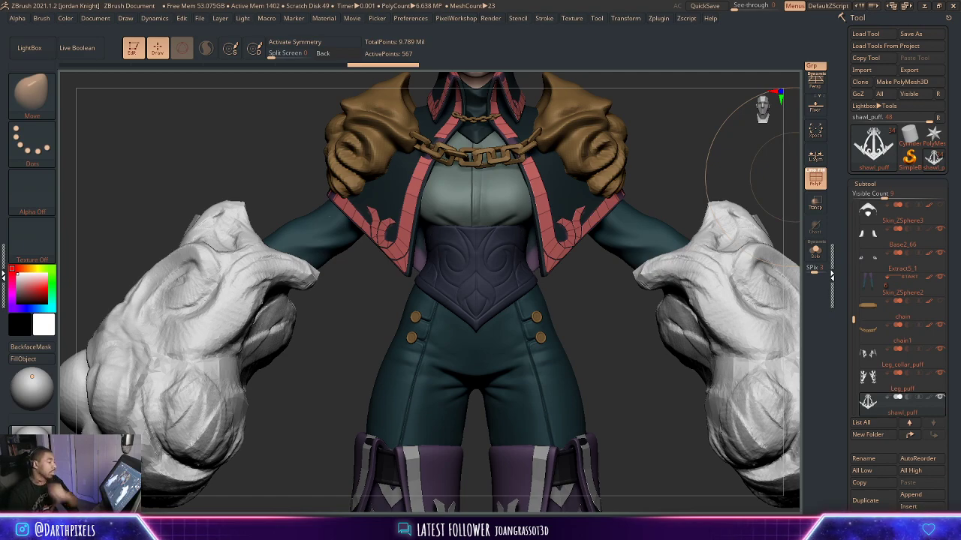
Open the Extract settings for the shawl_puff subtool.
drag(708, 165, 679, 150)
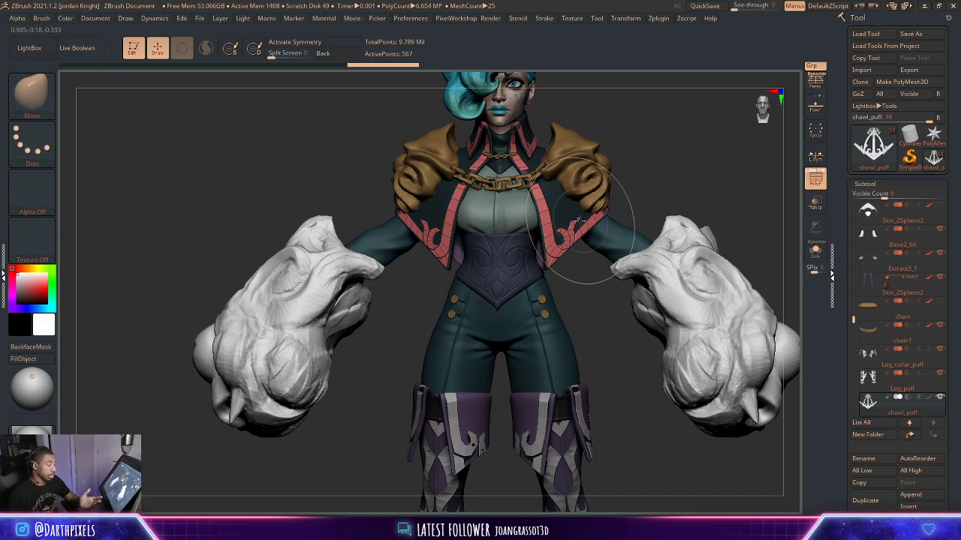
drag(653, 182, 684, 184)
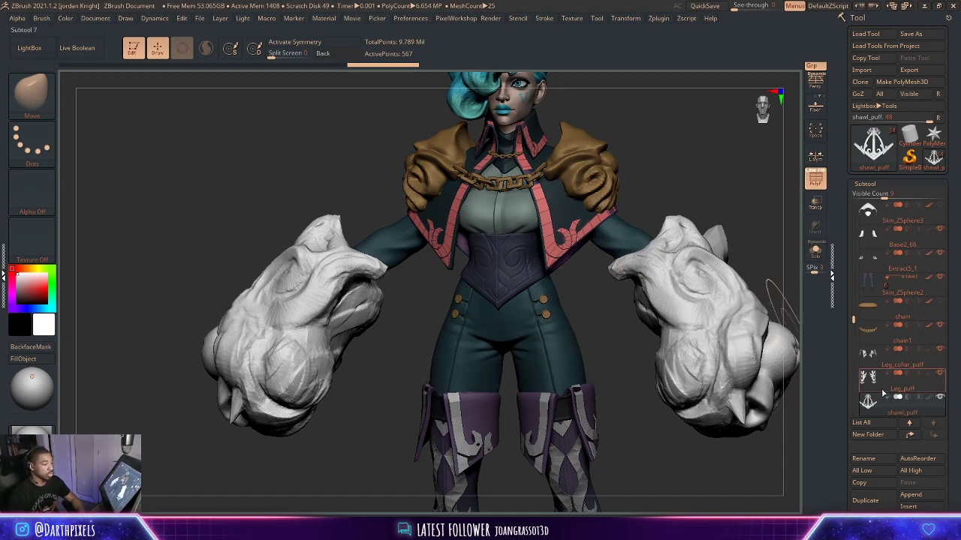
drag(839, 404, 839, 327)
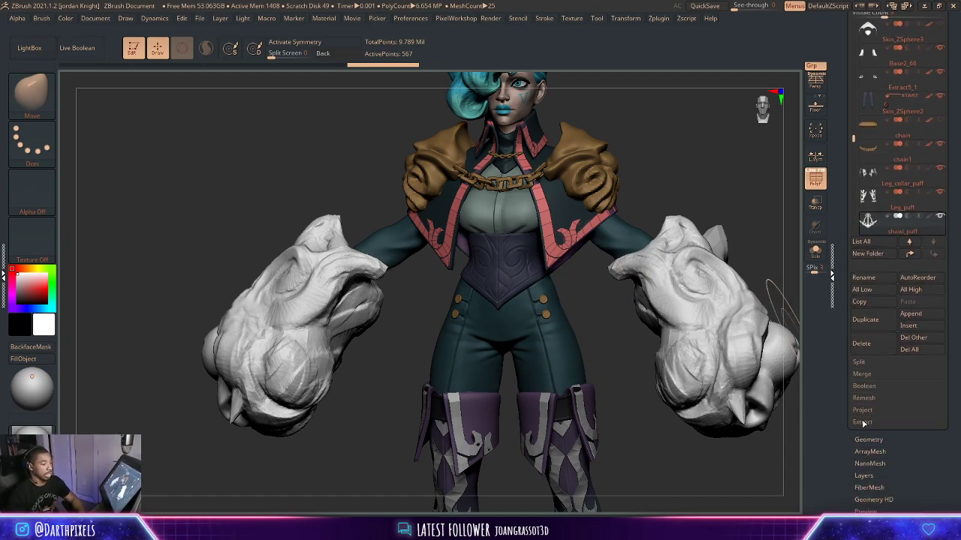
click(863, 422)
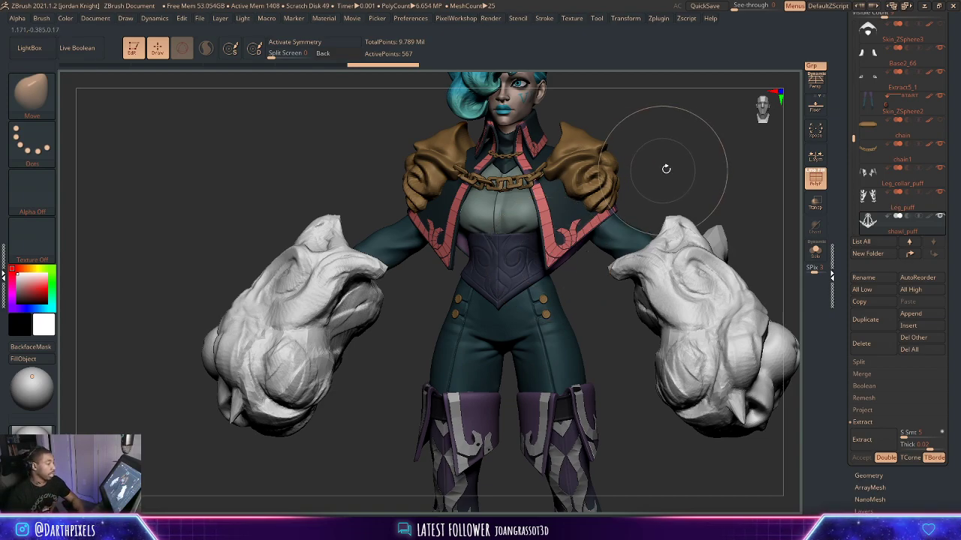
Undo the last change, activate symmetry, and nudge the outer edge of the shawl trim near the sleeve with the Move brush.
shift+drag(665, 167, 659, 142)
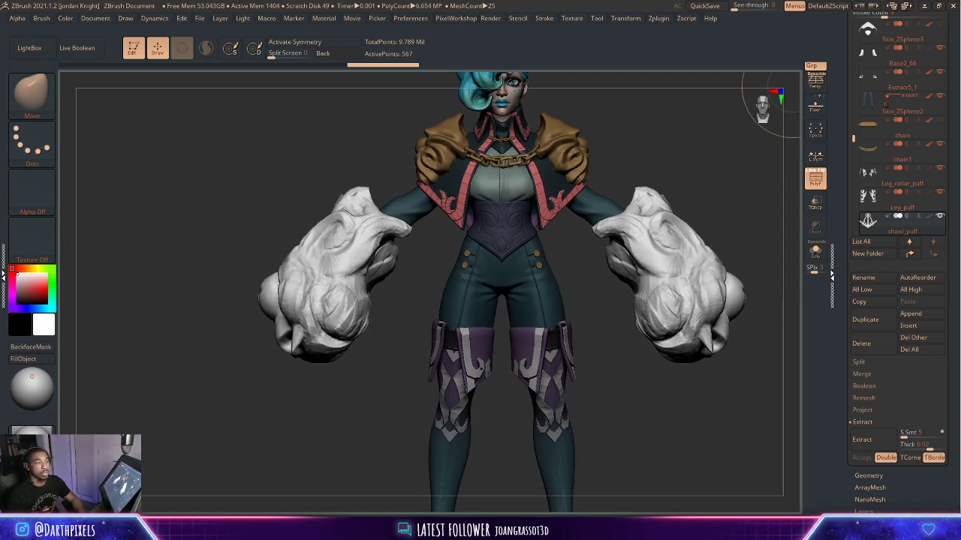
mouse_move(683, 143)
mouse_down()
mouse_move(672, 146)
mouse_move(678, 153)
mouse_up()
mouse_move(678, 153)
alt+mouse_down()
mouse_move(665, 213)
mouse_move(682, 230)
alt+mouse_up()
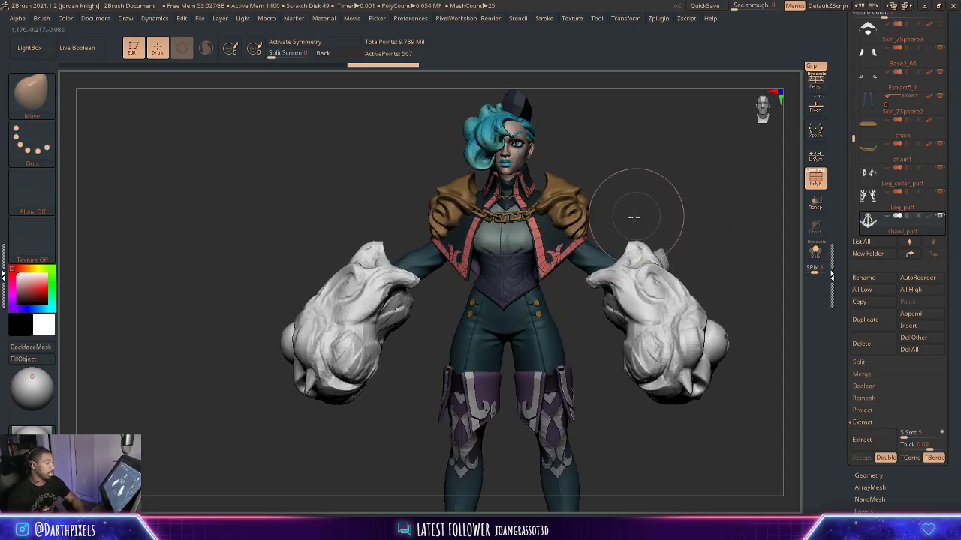
mouse_move(638, 217)
mouse_down()
mouse_move(596, 223)
mouse_move(593, 234)
mouse_move(600, 230)
mouse_up()
mouse_move(669, 230)
mouse_down()
mouse_move(701, 230)
mouse_move(637, 214)
mouse_up()
key(ctrl+z)
key(x)
mouse_move(636, 214)
alt+mouse_down()
mouse_move(660, 217)
mouse_move(665, 234)
alt+mouse_up()
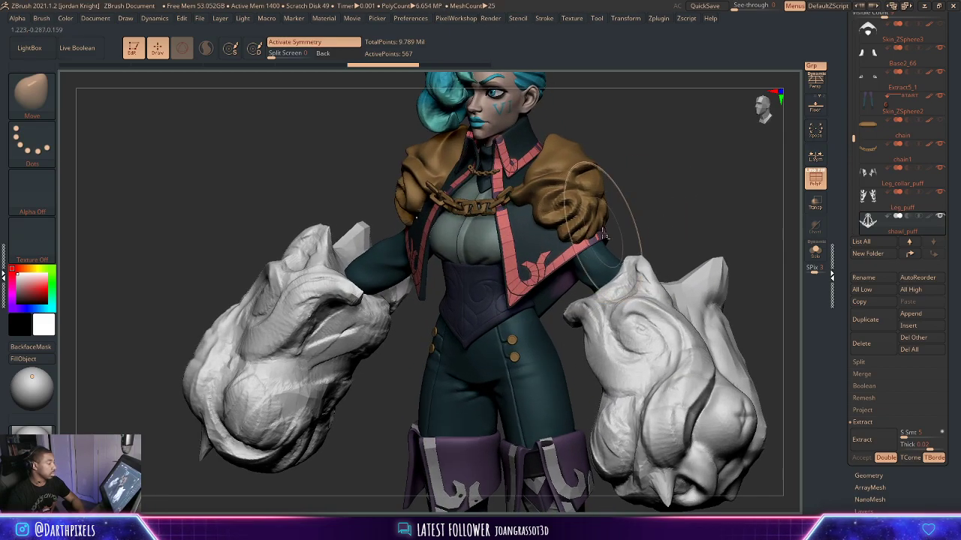
drag(601, 225, 603, 235)
mouse_move(660, 238)
mouse_down()
mouse_move(564, 249)
mouse_move(485, 283)
mouse_move(569, 274)
mouse_up()
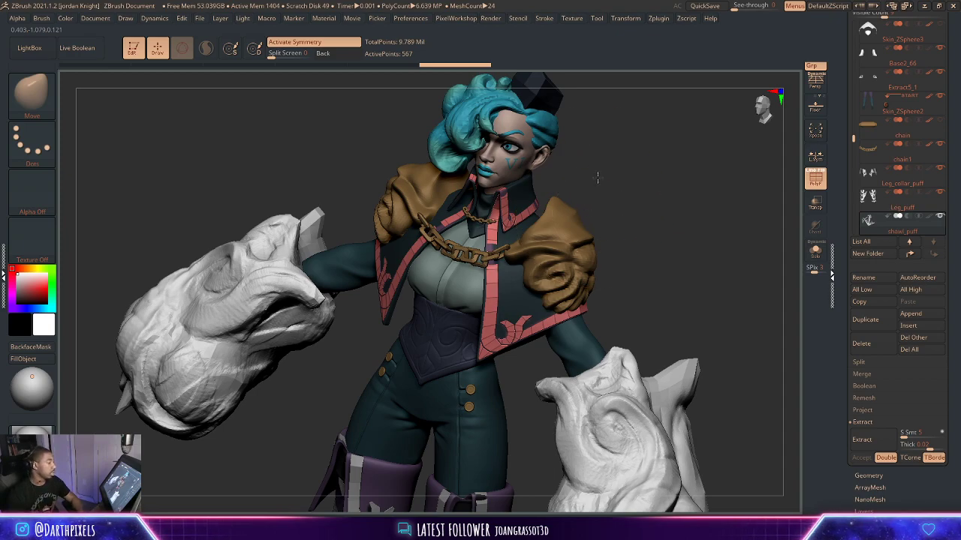
Adjust the trim strip along the shawl's collar and front opening with the Move brush so it follows the painted border.
alt+drag(596, 178, 659, 312)
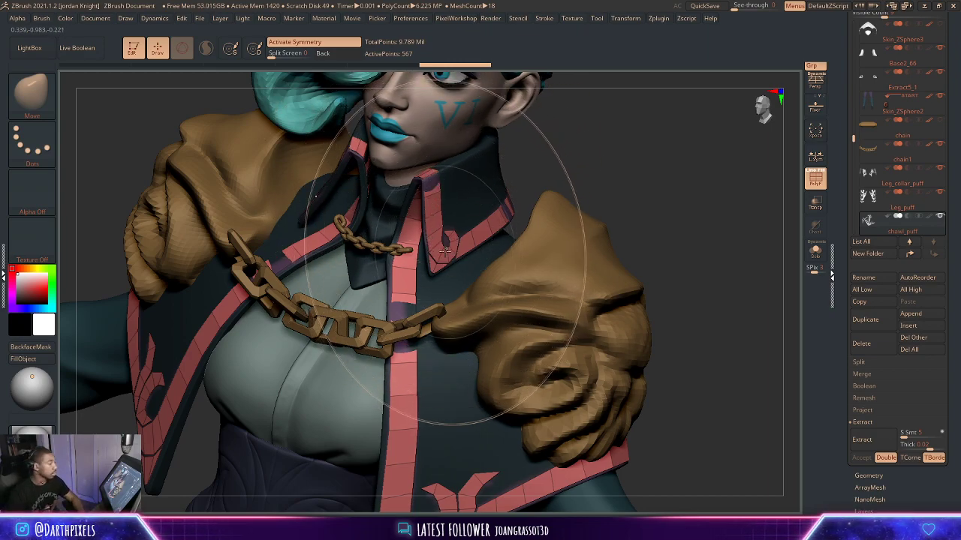
alt+drag(659, 200, 631, 203)
mouse_move(659, 272)
alt+mouse_down()
mouse_move(666, 216)
mouse_move(623, 239)
alt+mouse_up()
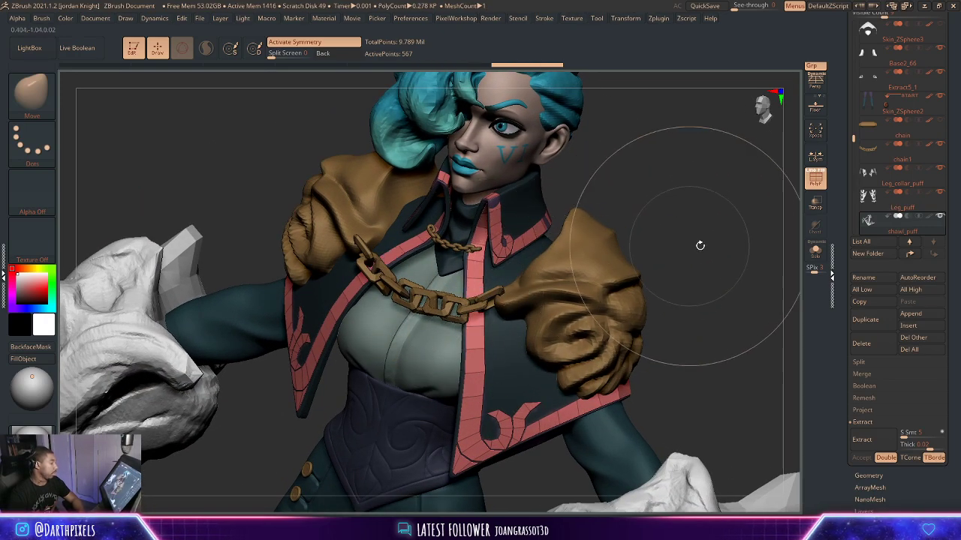
mouse_move(699, 246)
alt+mouse_down()
mouse_move(650, 242)
mouse_move(641, 284)
mouse_move(657, 215)
mouse_move(641, 218)
mouse_move(628, 205)
mouse_move(637, 227)
mouse_move(643, 167)
mouse_move(657, 178)
mouse_move(594, 332)
mouse_move(581, 226)
alt+mouse_up()
key(space)
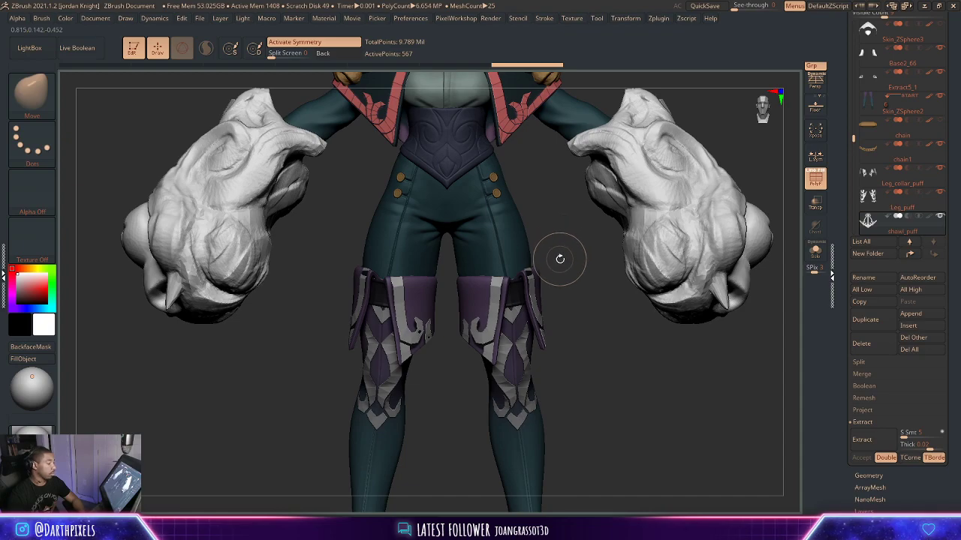
Select the Leg_collar_puff trim subtool on the thigh cuffs and keep its polyframe shown.
alt+drag(559, 259, 594, 151)
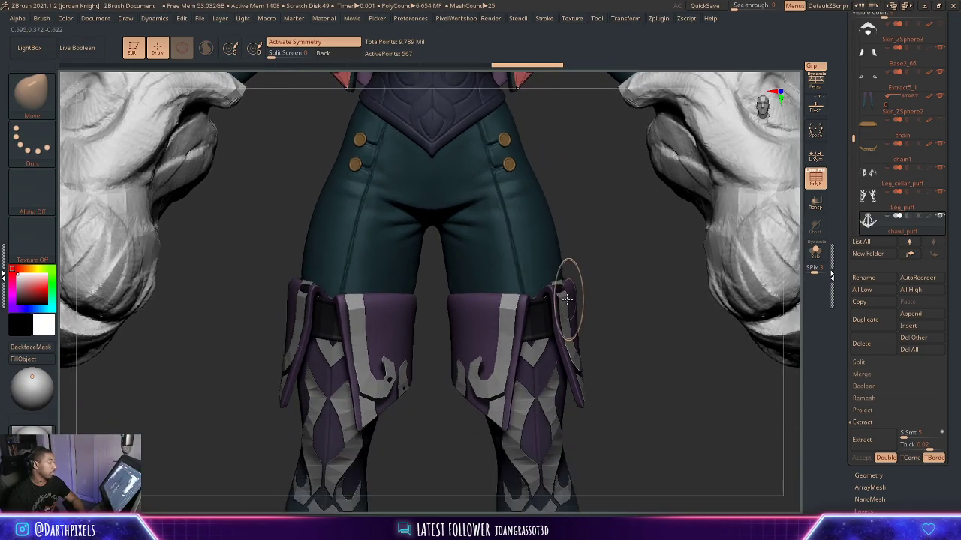
alt+click(559, 284)
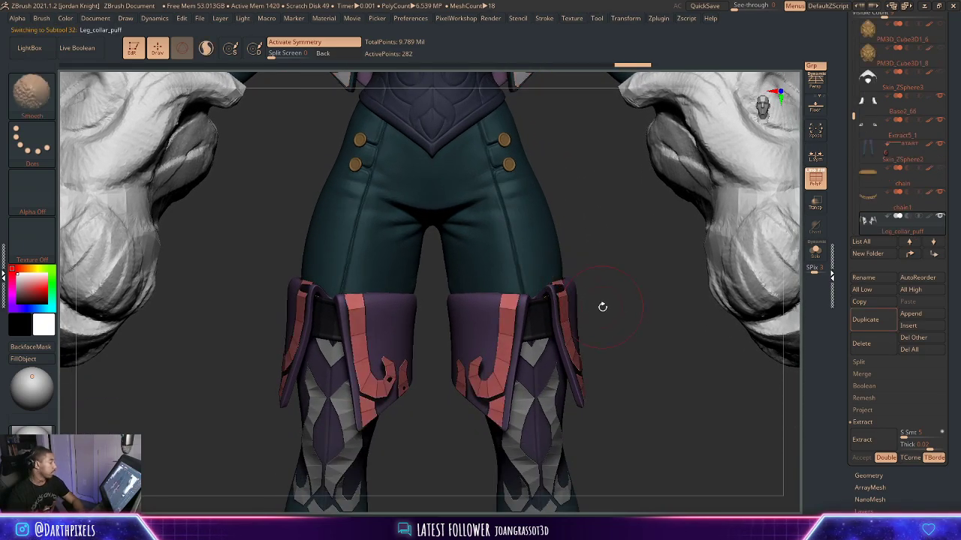
drag(621, 301, 609, 305)
key(shift+f)
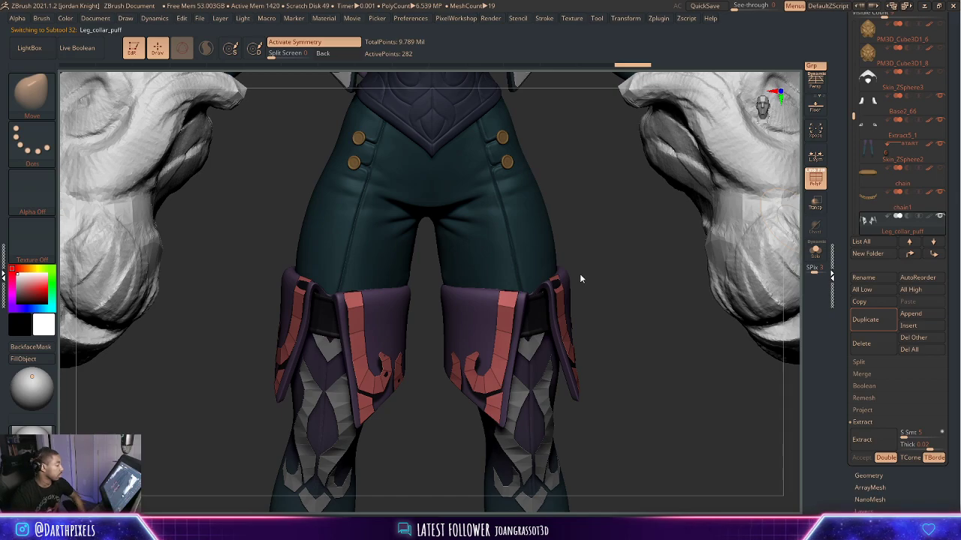
Switch the sculpting brush to ZModeler.
click(28, 92)
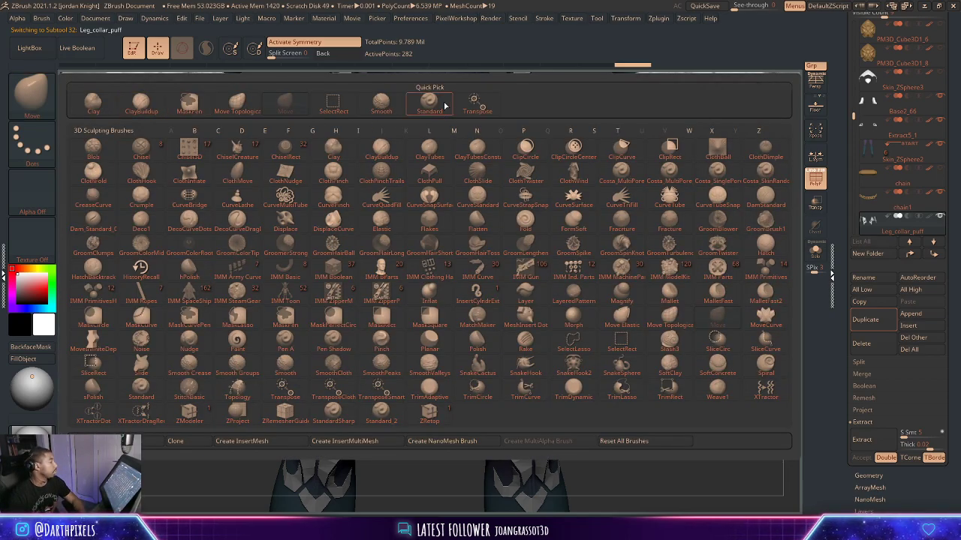
click(437, 419)
click(37, 96)
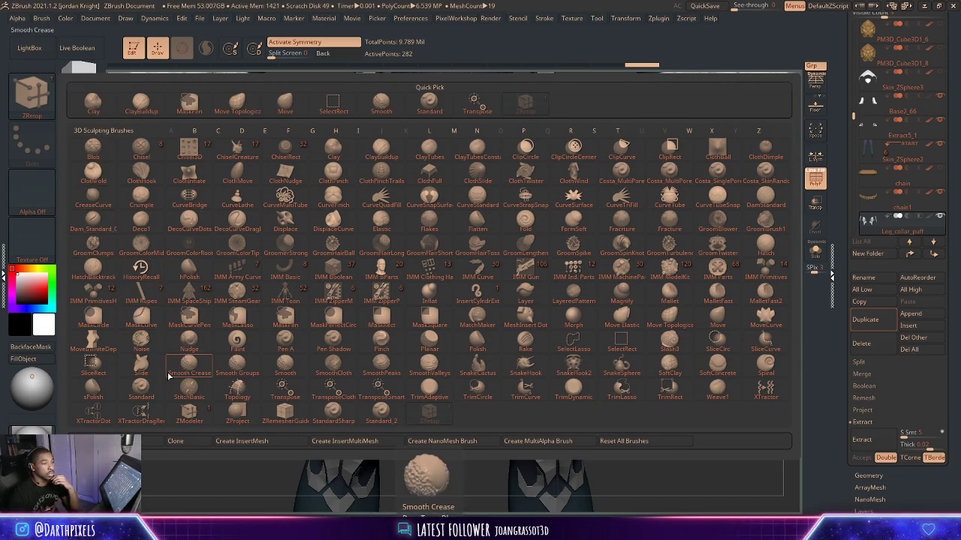
click(189, 413)
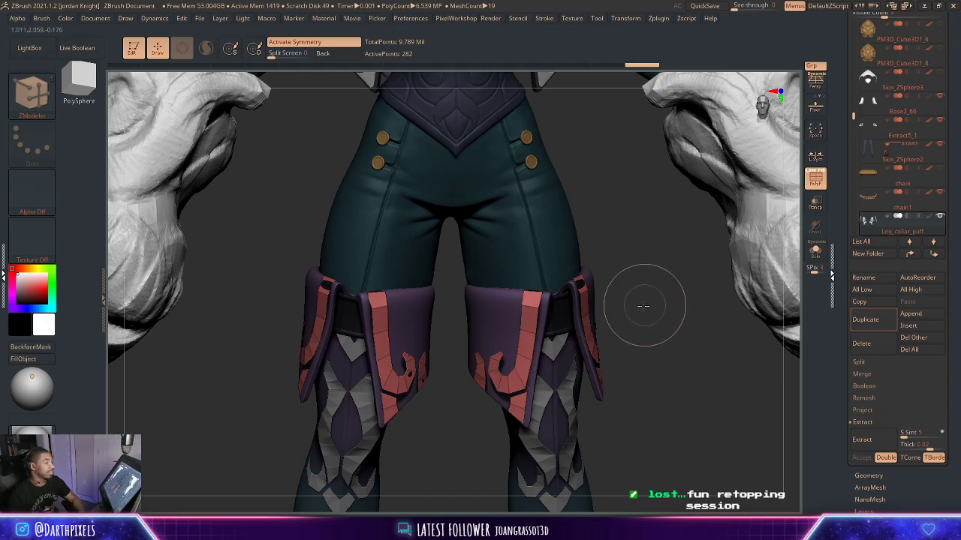
Insert an edge loop near the upper end of both trim strips flanking the thigh cuff's opening.
drag(644, 306, 578, 295)
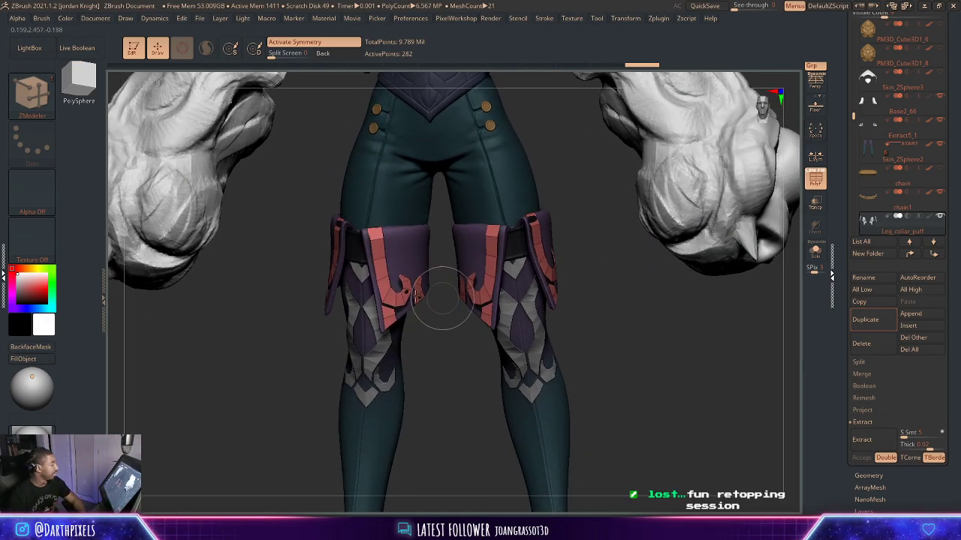
alt+drag(581, 269, 641, 292)
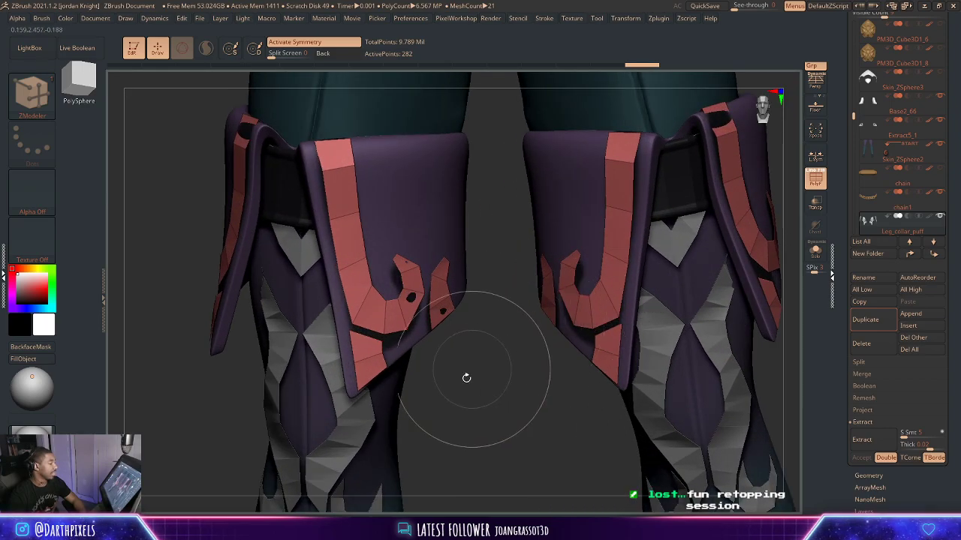
alt+drag(465, 377, 432, 340)
drag(586, 215, 595, 259)
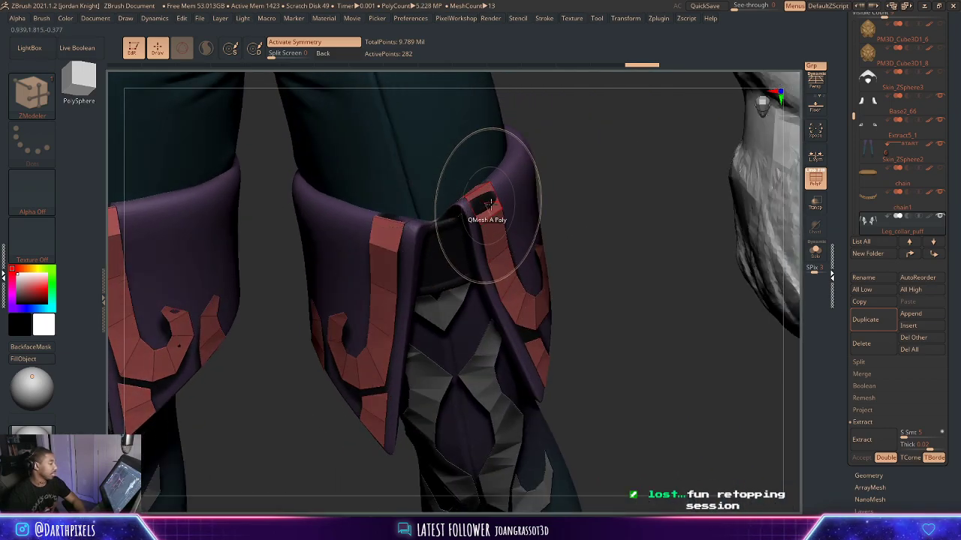
drag(611, 315, 564, 314)
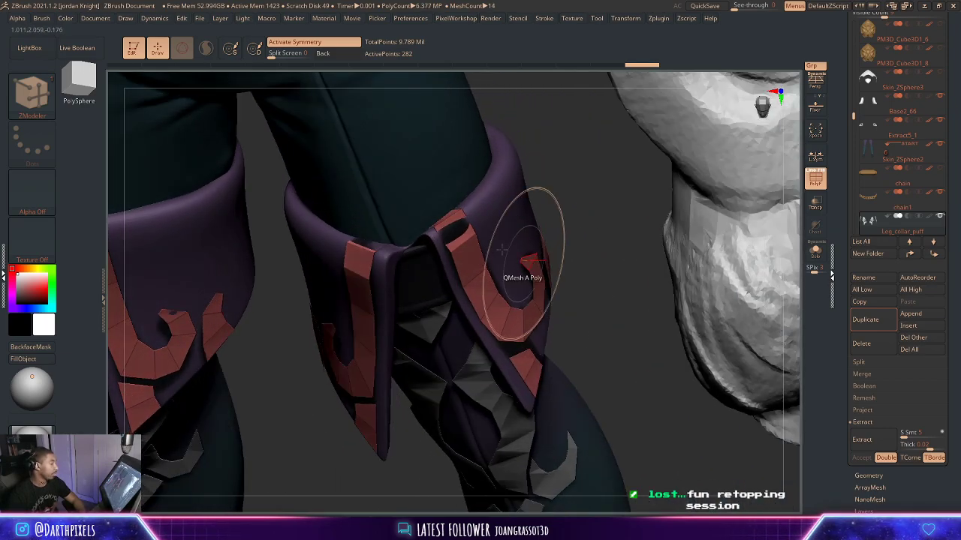
click(467, 222)
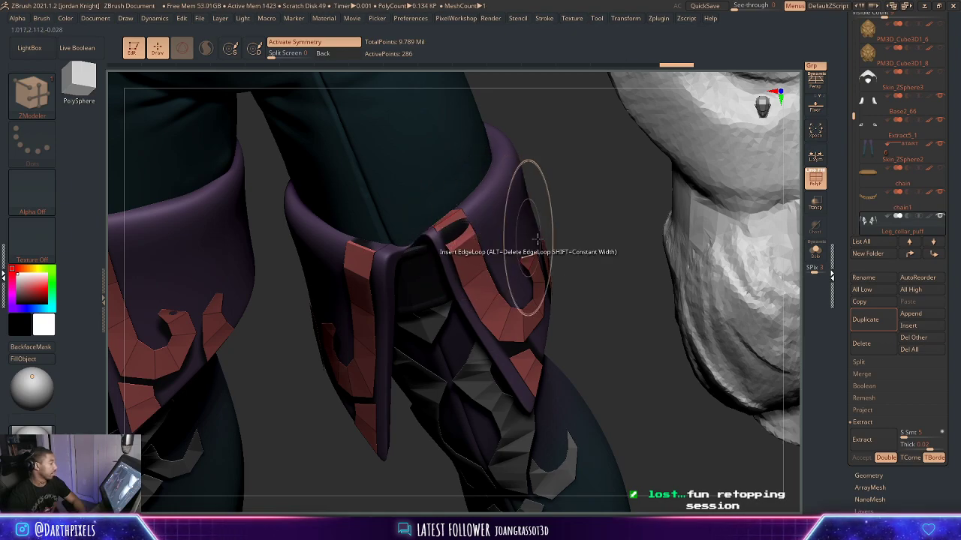
click(371, 264)
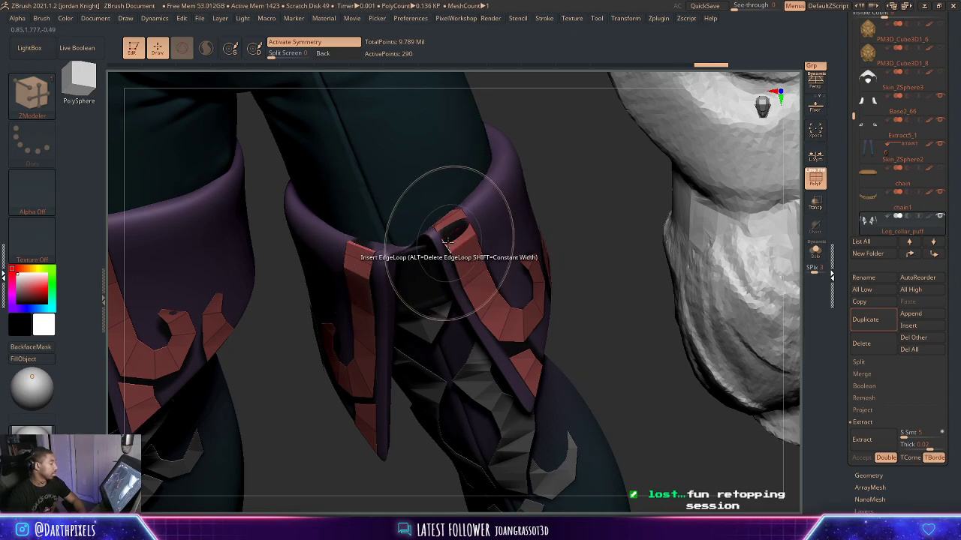
Try the Move Infinite Radius and Move Brush Radius edge actions, then restore ZModeler's edge action to Insert with Single EdgeLoop.
key(space)
click(484, 298)
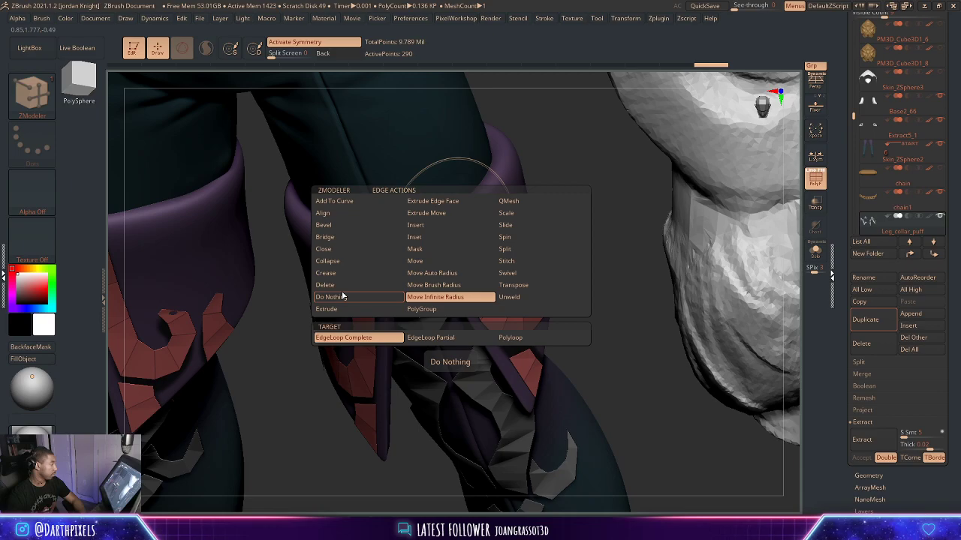
click(441, 287)
drag(589, 232, 558, 218)
key(space)
click(470, 229)
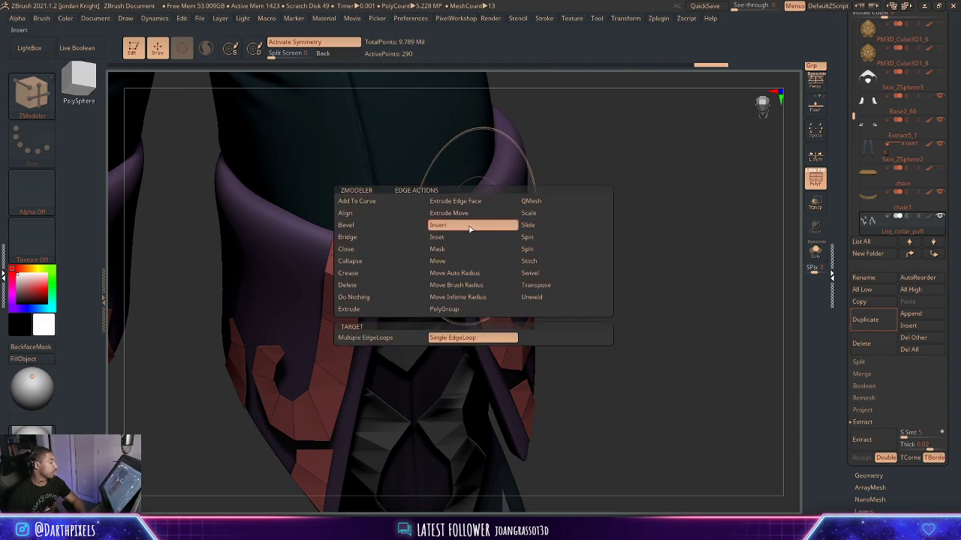
click(32, 96)
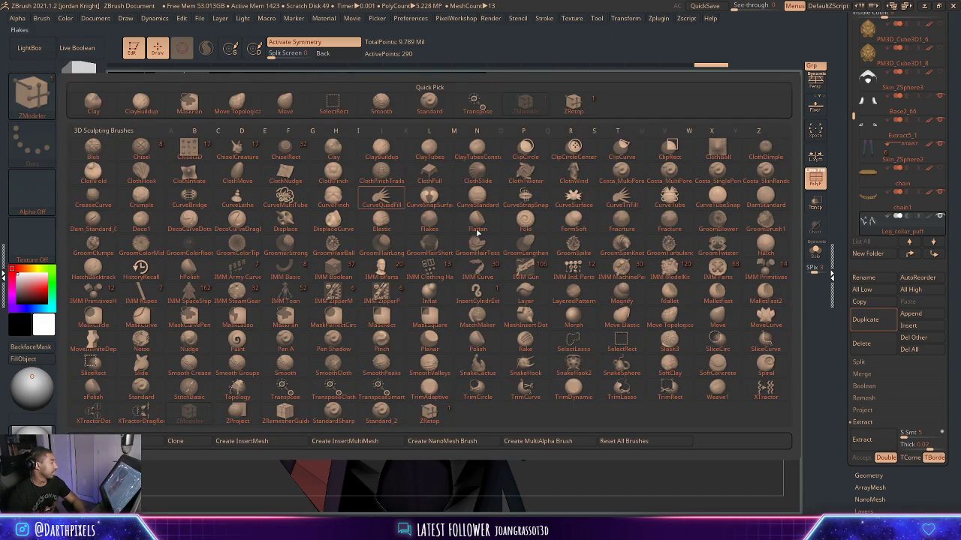
click(574, 343)
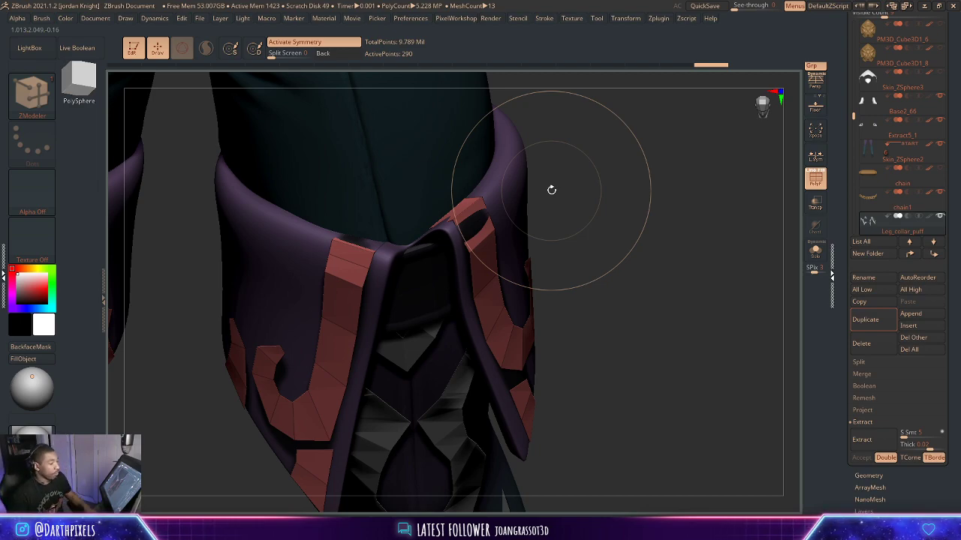
click(32, 100)
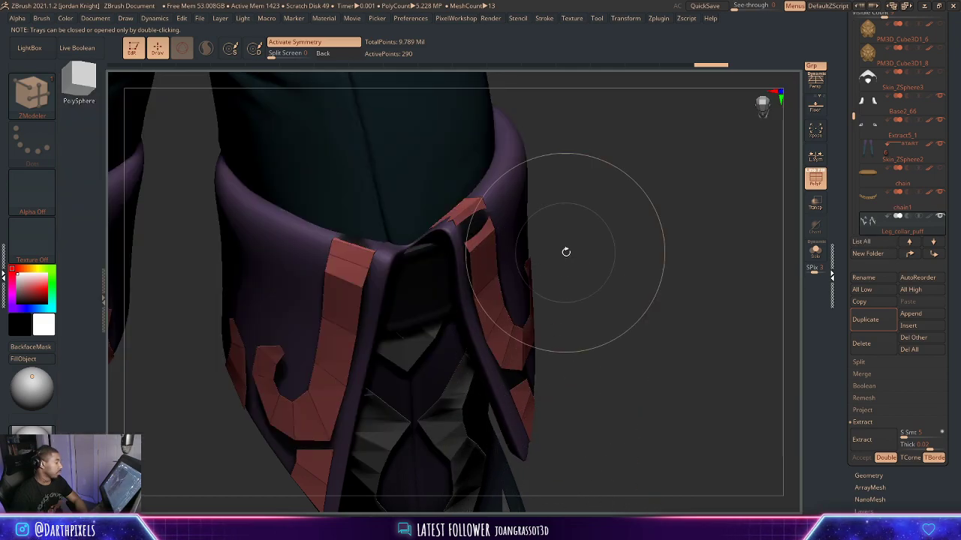
Set ZModeler's edge action to Move Infinite Radius and shift the edge loop near the upper end of the outer thigh-cuff trim strip.
mouse_move(566, 253)
mouse_down()
mouse_move(558, 212)
mouse_move(547, 209)
mouse_move(564, 217)
mouse_move(428, 145)
mouse_up()
key(space)
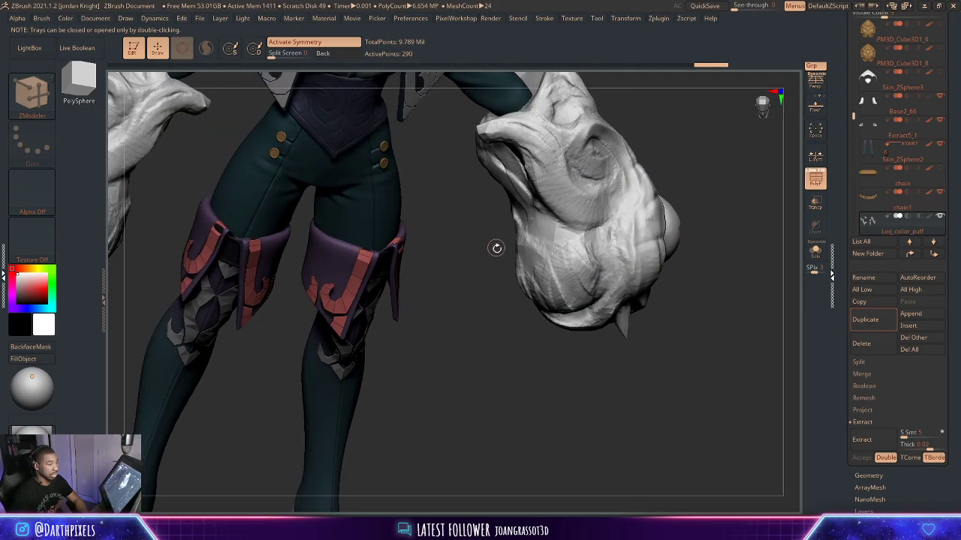
alt+drag(496, 247, 592, 273)
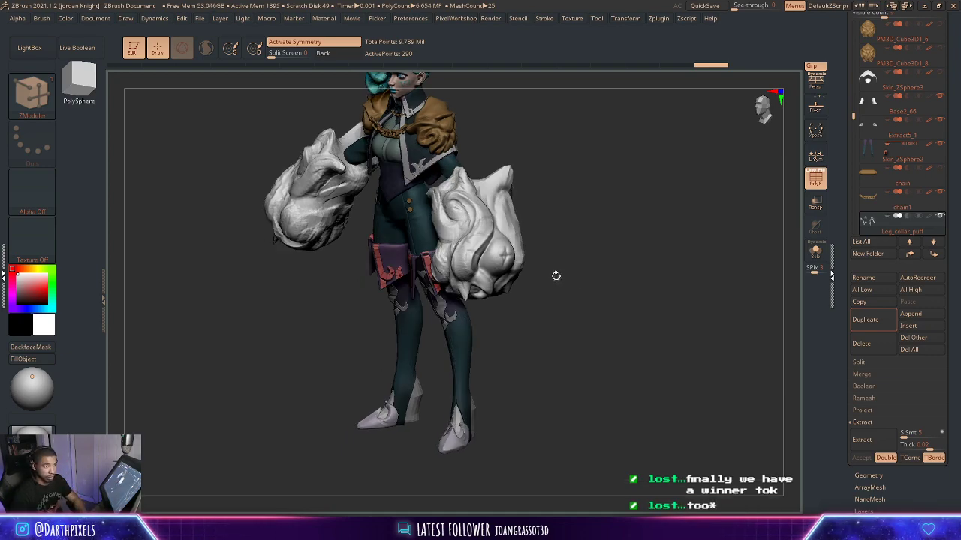
shift+drag(528, 292, 677, 294)
drag(654, 212, 537, 225)
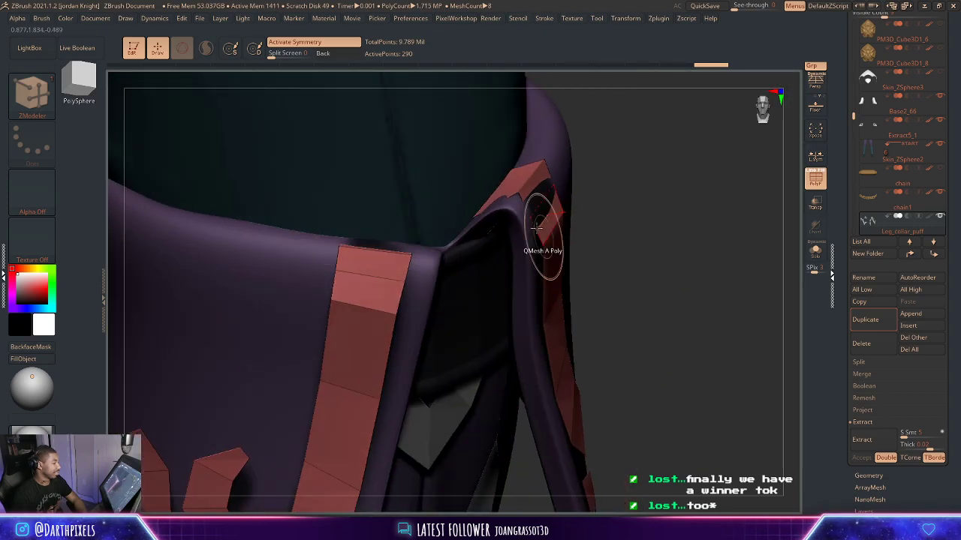
key(space)
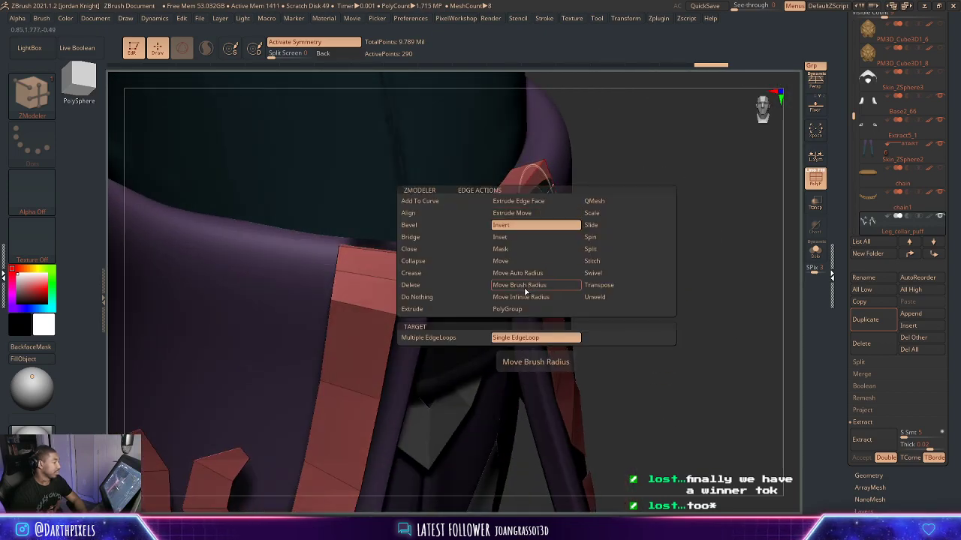
click(524, 297)
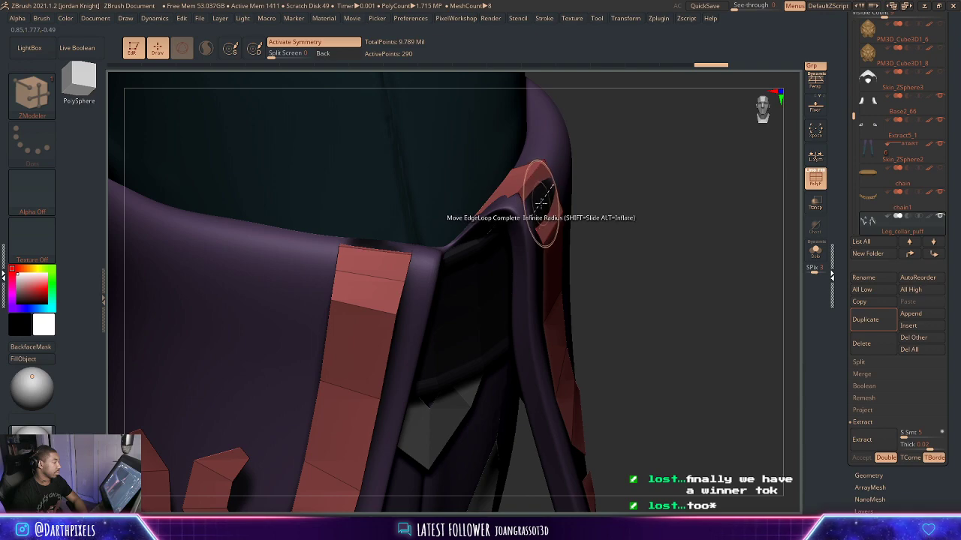
drag(542, 201, 535, 215)
Adjust the edge loop and upper end of the inner trim strip so they follow the thigh cuff's rim.
alt+drag(592, 265, 574, 255)
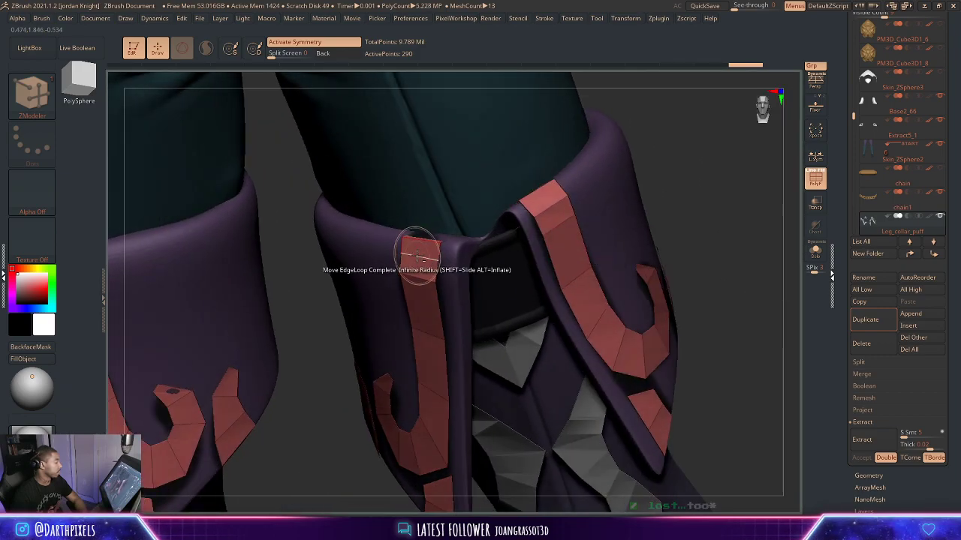
drag(415, 258, 415, 257)
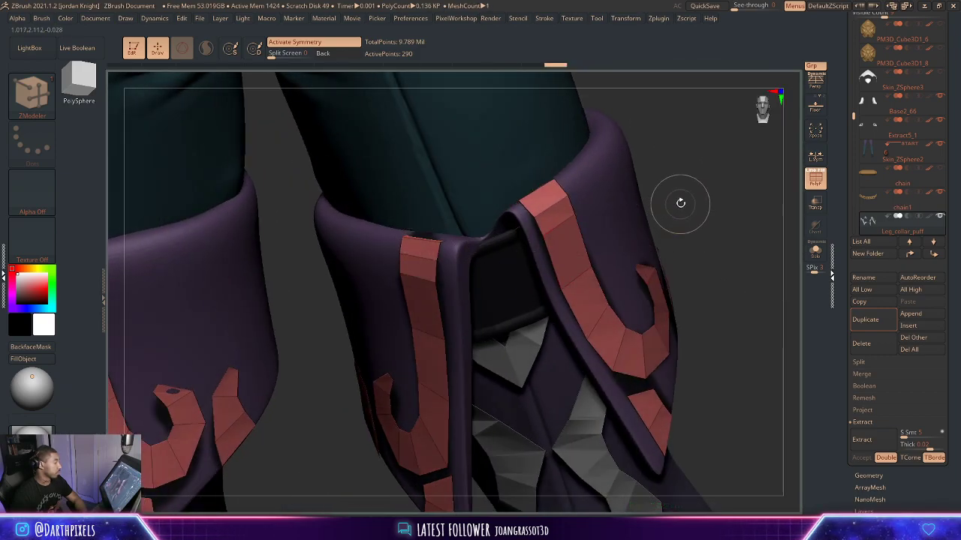
mouse_move(680, 203)
mouse_down()
mouse_move(680, 245)
mouse_move(600, 247)
mouse_up()
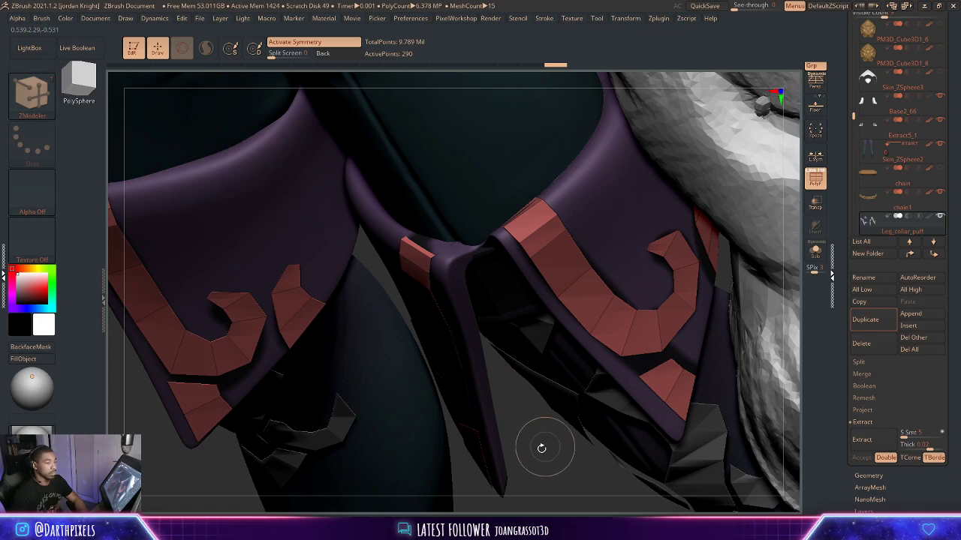
drag(545, 450, 589, 442)
drag(424, 250, 424, 249)
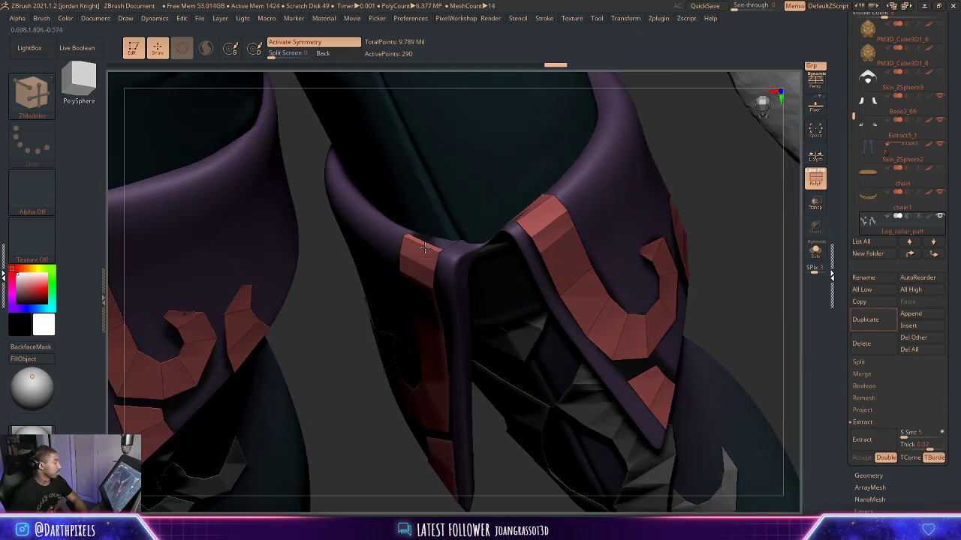
drag(697, 172, 652, 197)
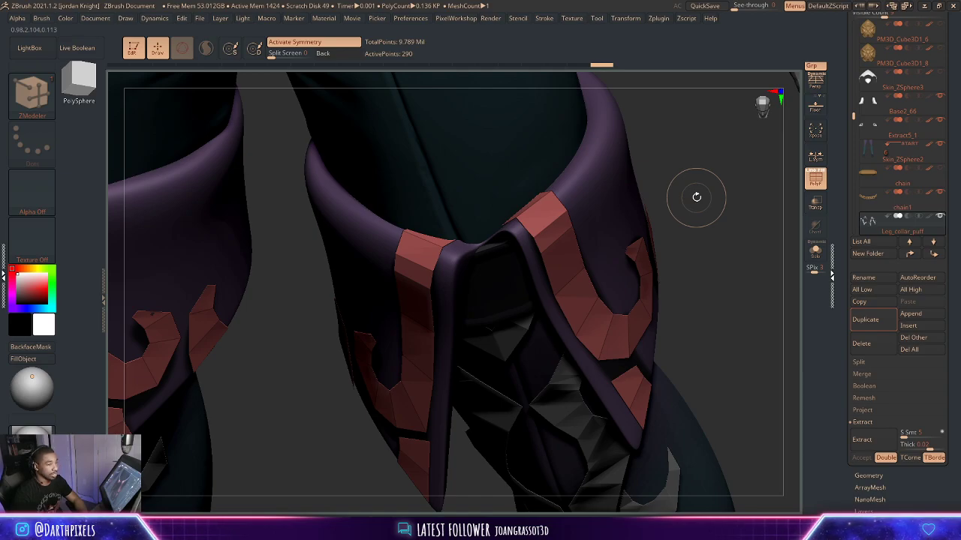
Review the thigh-cuff trim from the front and switch the sculpting brush to Move.
alt+drag(699, 202, 510, 207)
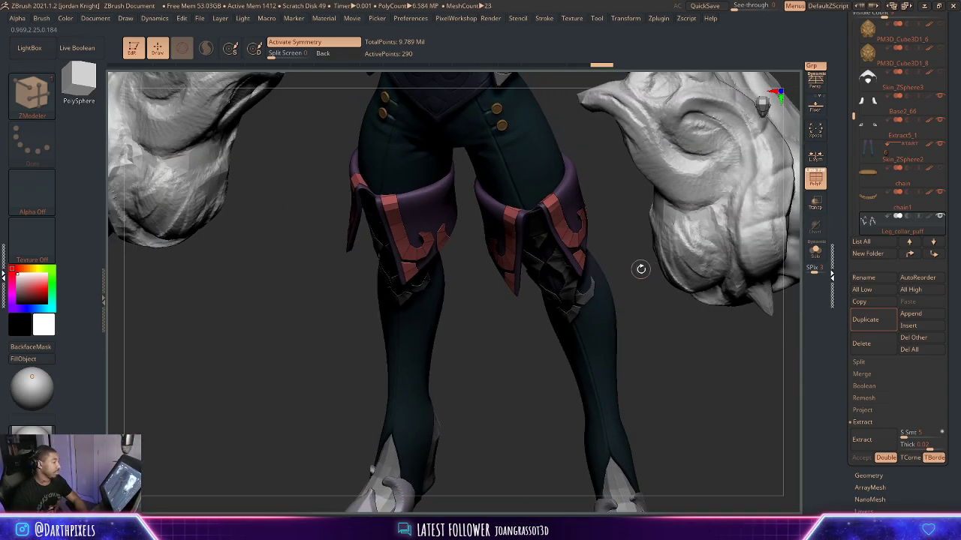
mouse_move(642, 268)
mouse_down()
mouse_move(652, 251)
mouse_move(605, 225)
mouse_move(686, 315)
mouse_move(658, 198)
mouse_move(553, 194)
mouse_up()
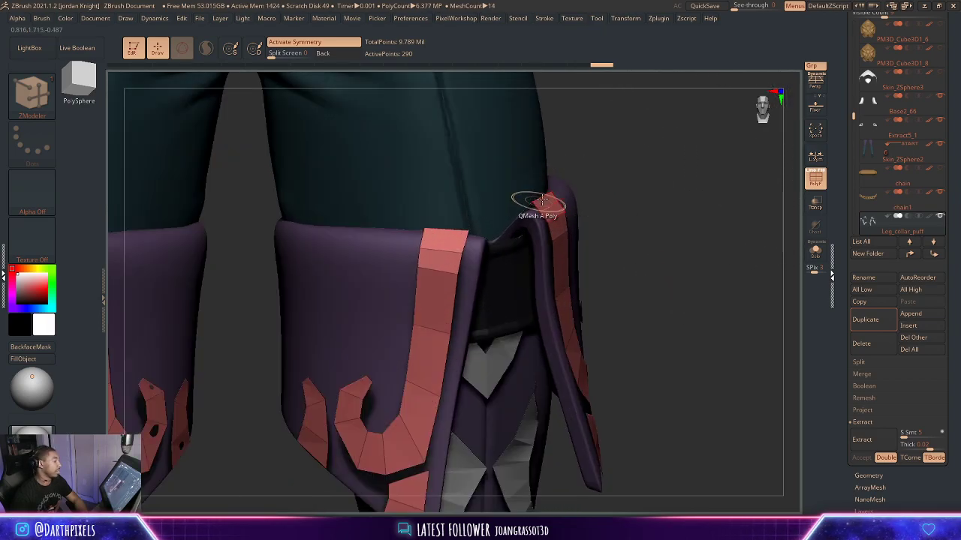
key(f)
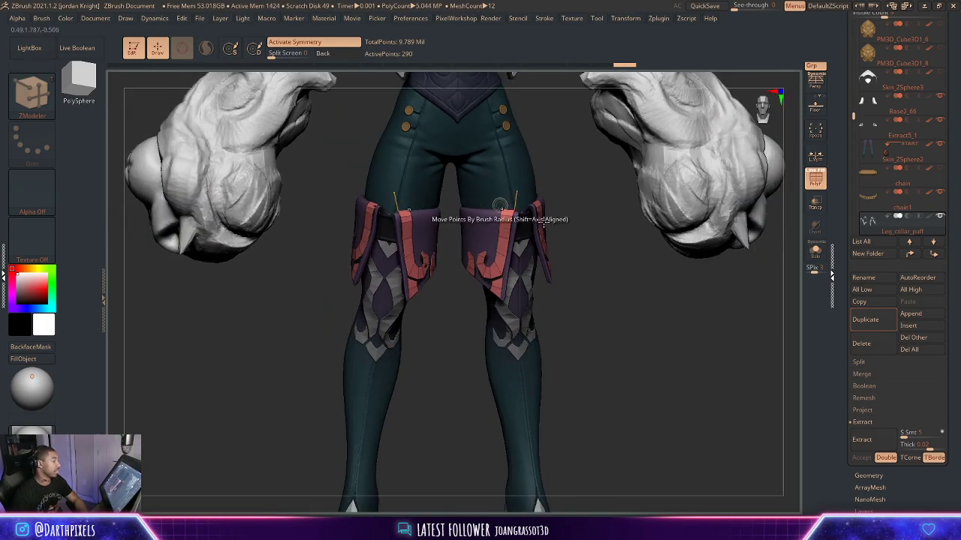
shift+drag(627, 327, 660, 287)
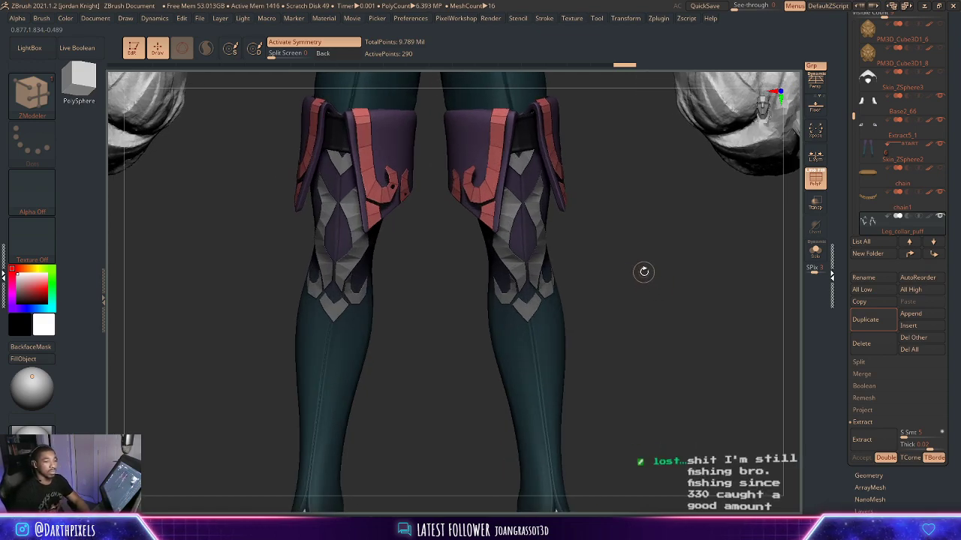
mouse_move(667, 235)
alt+mouse_down()
mouse_move(678, 278)
mouse_move(666, 232)
mouse_move(638, 218)
alt+mouse_up()
click(32, 96)
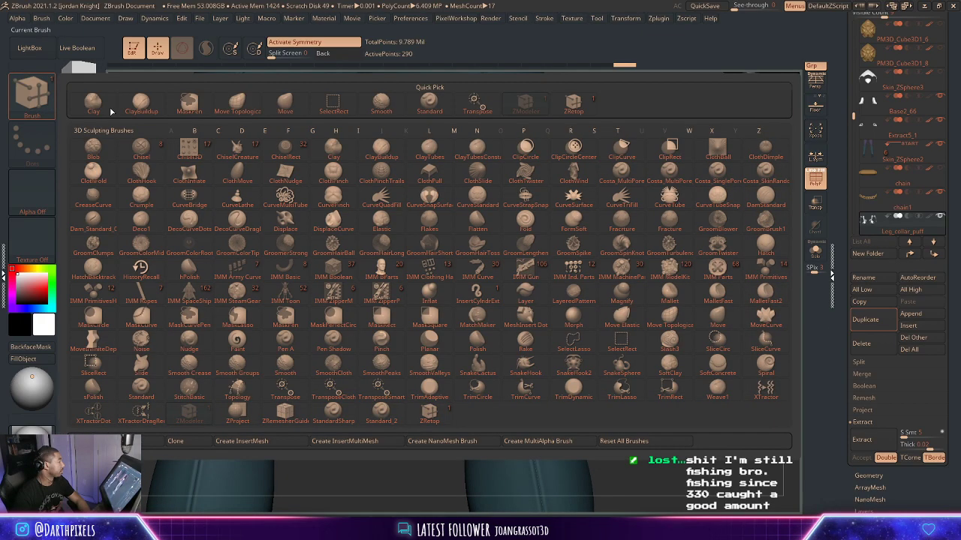
click(272, 111)
Hide the purple thigh cuffs (Base2_52) and the black bands beneath them (Base2_53).
drag(851, 115, 855, 88)
click(869, 102)
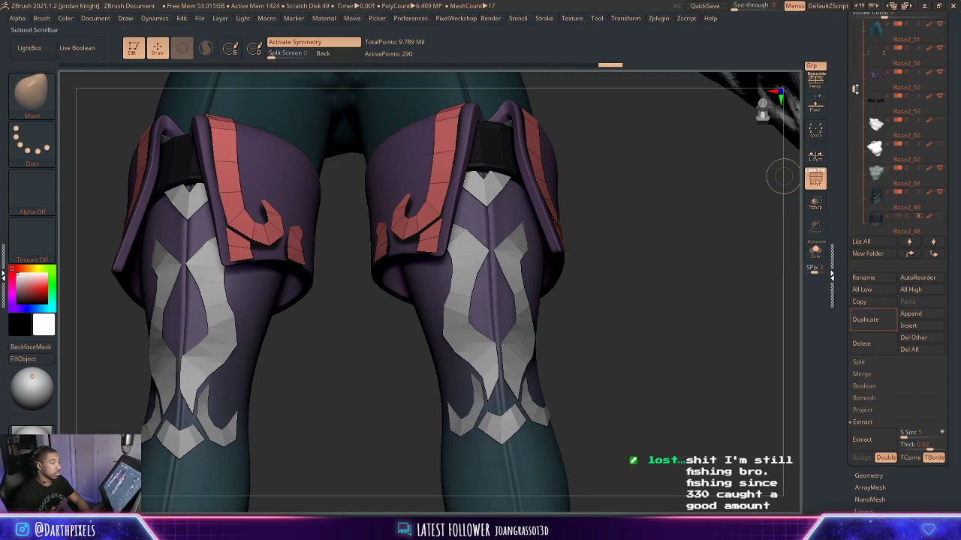
click(941, 74)
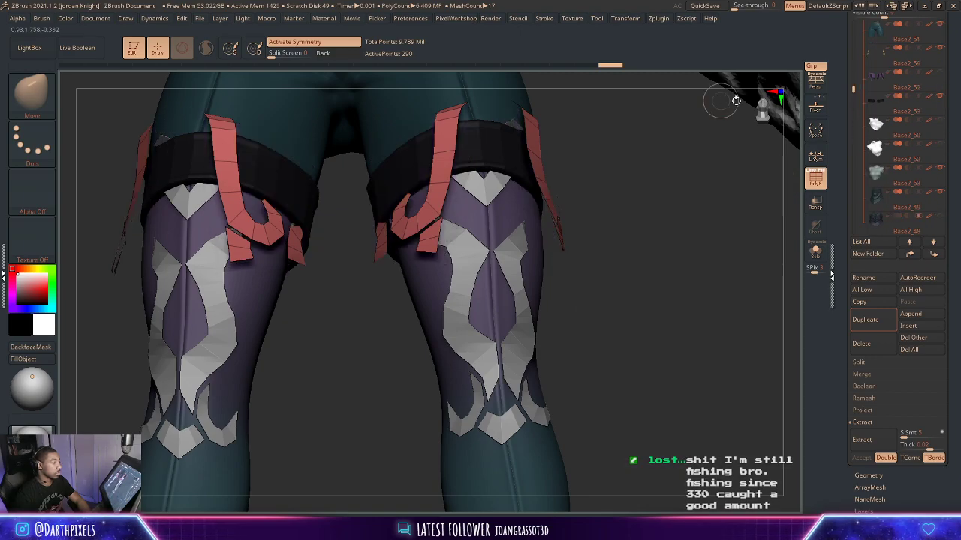
click(940, 97)
drag(659, 164, 719, 236)
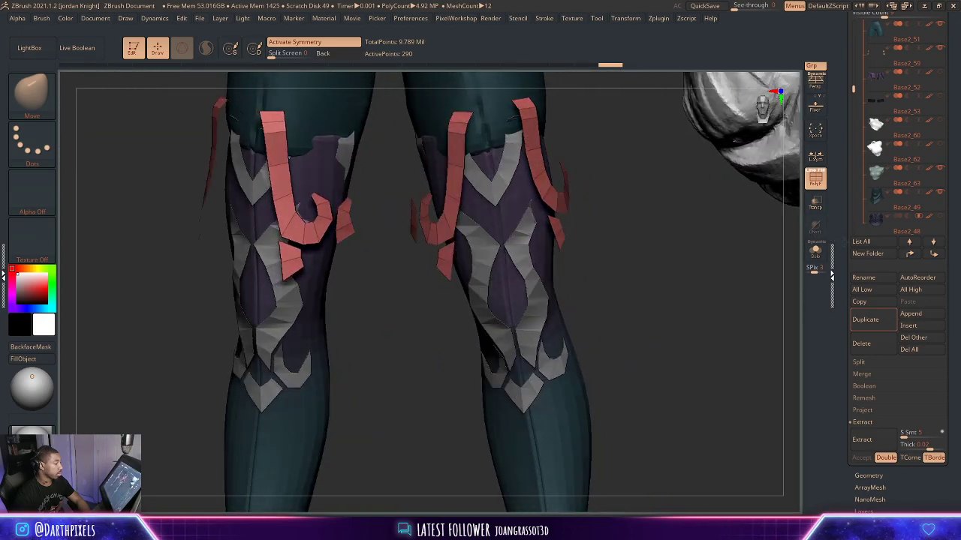
click(817, 259)
click(814, 255)
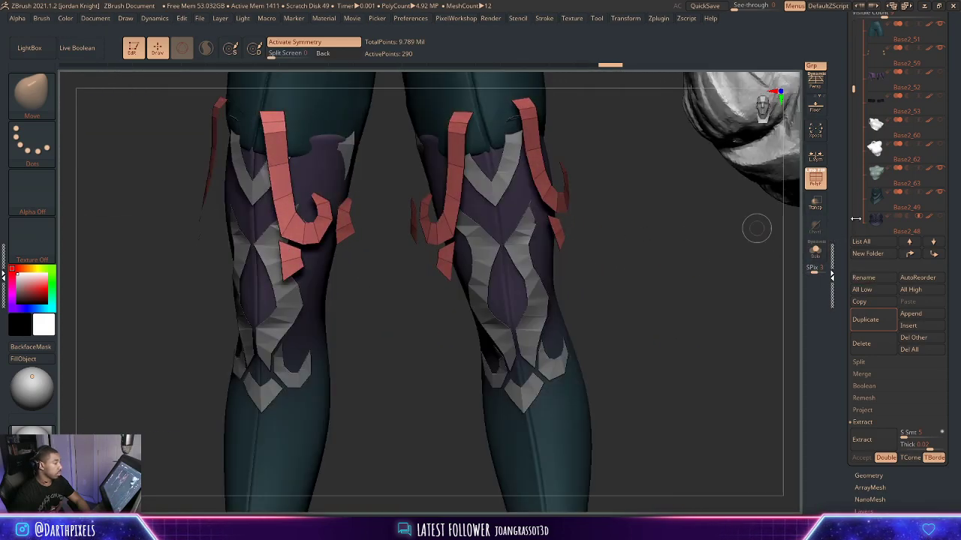
Hide the Leg_collar_puff trim and make the Leg_puff trim on the legs the active subtool.
drag(851, 93, 848, 167)
click(938, 217)
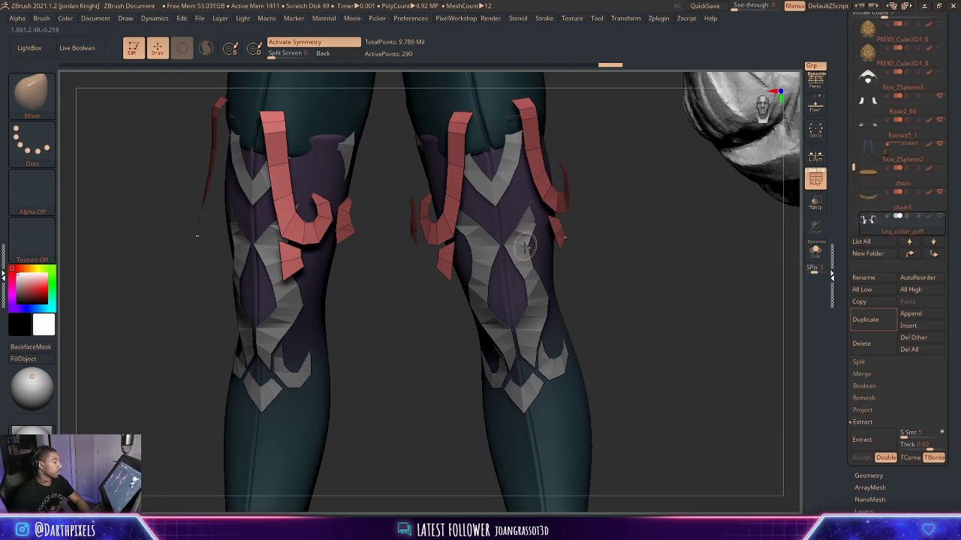
alt+click(527, 247)
drag(637, 227, 619, 186)
right_click(617, 211)
right_drag(656, 197, 589, 161)
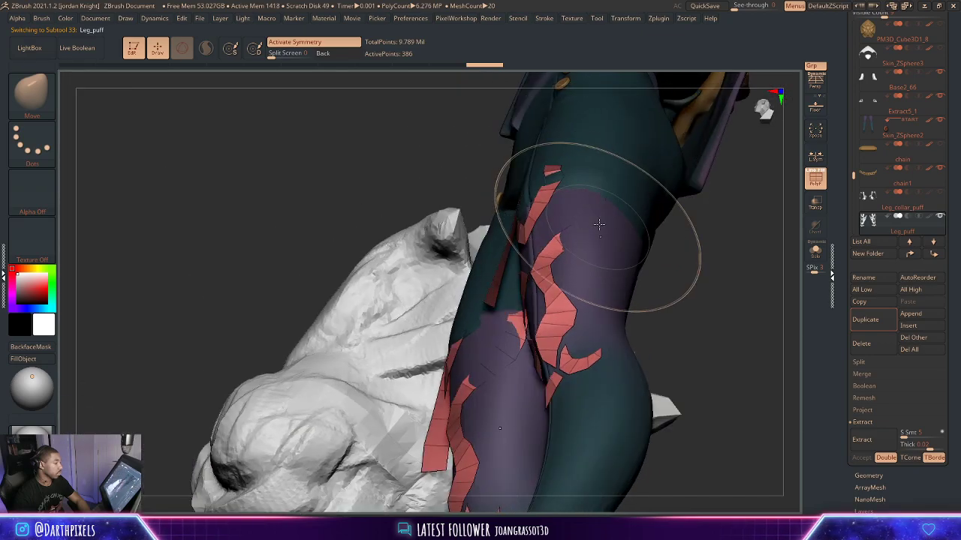
Pull the buried upper end of the Leg_puff strip out of the outer thigh with the Move Topological brush.
click(33, 97)
click(239, 106)
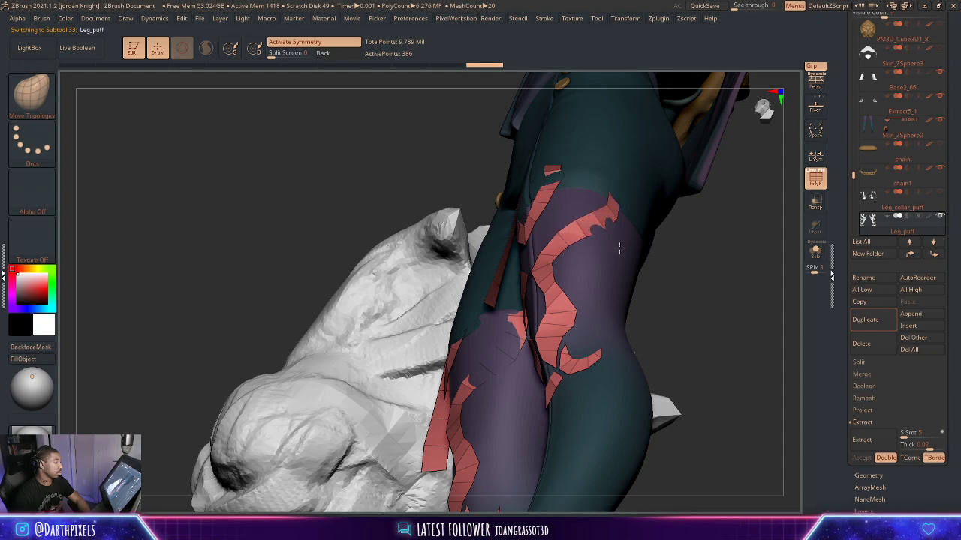
drag(619, 247, 626, 257)
mouse_move(684, 285)
mouse_down()
mouse_move(729, 308)
mouse_move(731, 282)
mouse_move(664, 267)
mouse_move(623, 234)
mouse_move(624, 207)
mouse_move(603, 213)
mouse_up()
key(space)
drag(652, 226, 673, 231)
Show the polyframe, isolate the Leg_puff trim and switch the selection brush to SelectLasso.
mouse_move(489, 243)
mouse_down()
mouse_move(497, 263)
mouse_move(483, 274)
mouse_move(532, 260)
mouse_move(513, 317)
mouse_move(492, 316)
mouse_up()
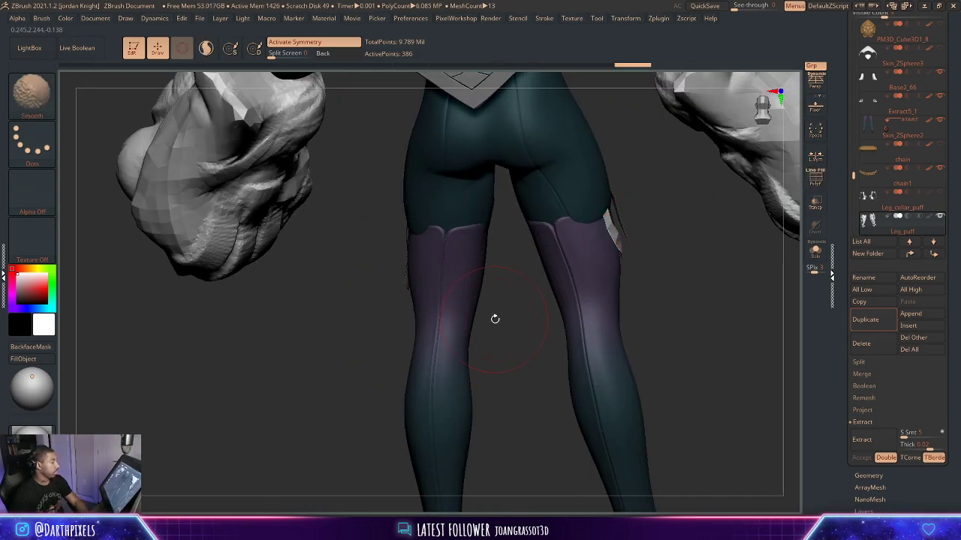
key(shift+f)
click(815, 253)
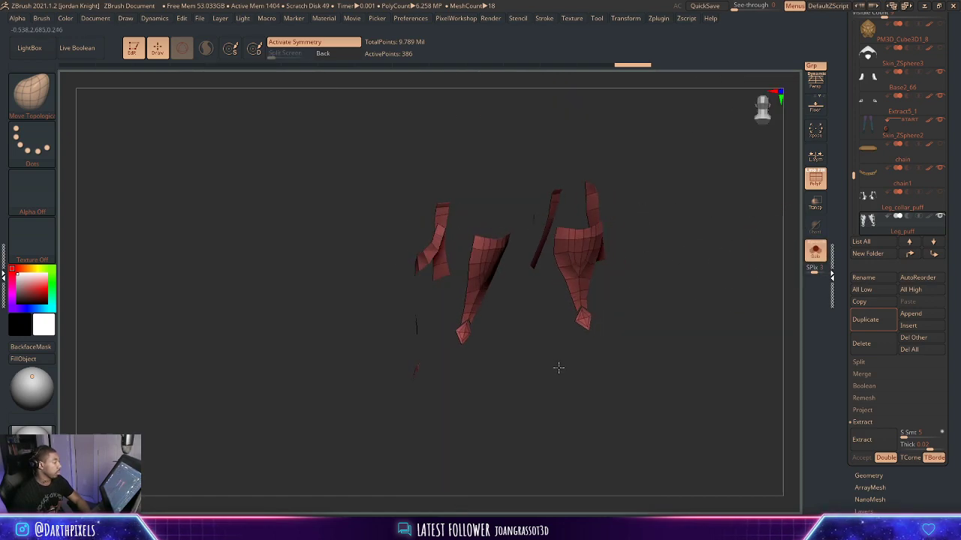
mouse_move(559, 368)
mouse_down()
mouse_move(633, 368)
mouse_move(578, 383)
mouse_move(562, 451)
mouse_move(562, 382)
mouse_move(635, 322)
mouse_move(568, 235)
mouse_move(559, 208)
mouse_move(573, 203)
mouse_move(577, 251)
mouse_up()
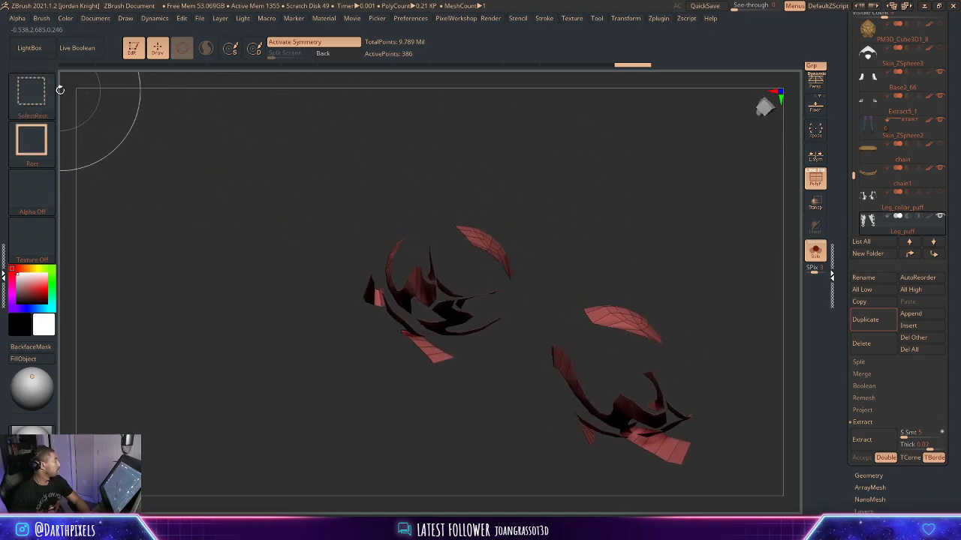
ctrl+shift+click(39, 102)
ctrl+shift+click(334, 153)
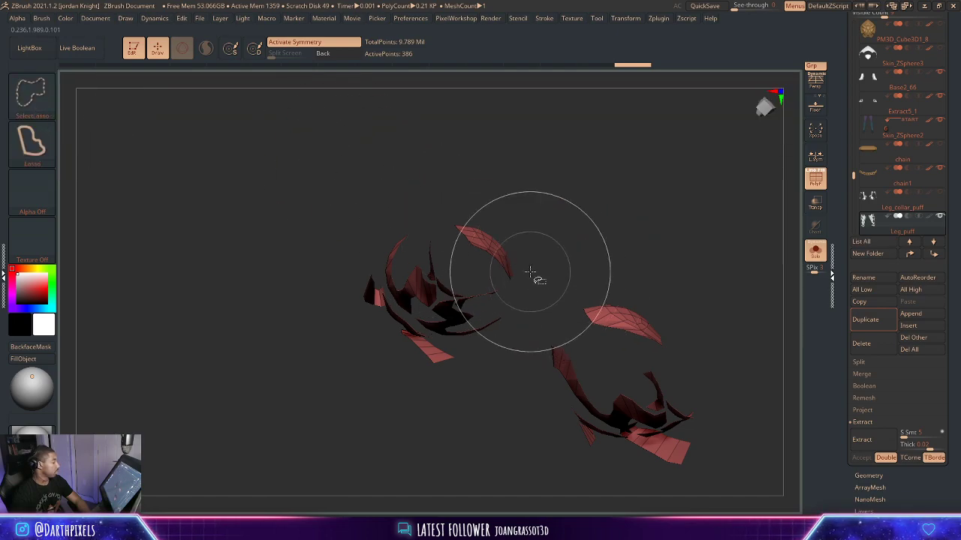
Mask the front and side pieces of the Leg_puff trim, leaving only the back panels editable.
drag(541, 256, 539, 257)
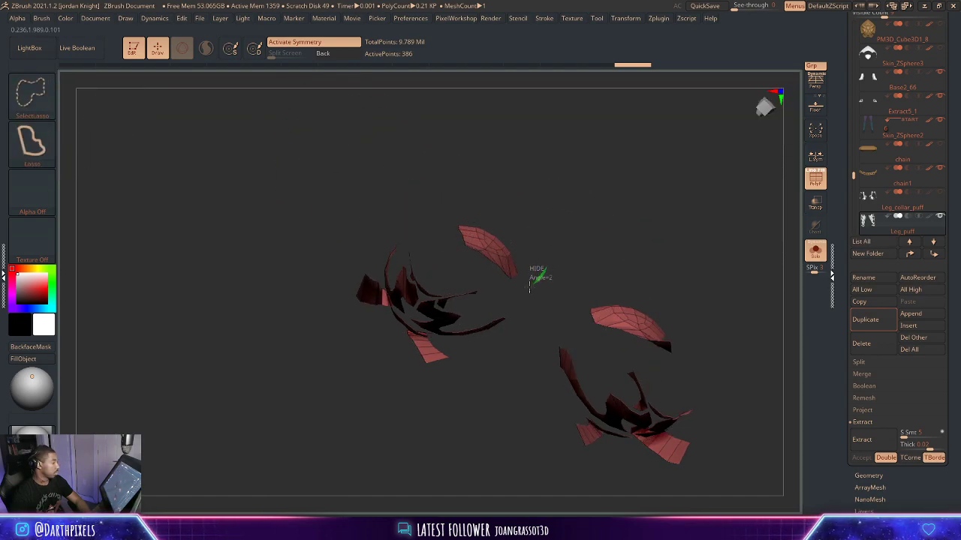
mouse_move(540, 231)
mouse_down()
mouse_move(573, 260)
mouse_move(560, 330)
mouse_move(549, 315)
mouse_move(546, 342)
mouse_move(520, 292)
mouse_up()
ctrl+drag(388, 172, 614, 460)
ctrl+shift+click(634, 367)
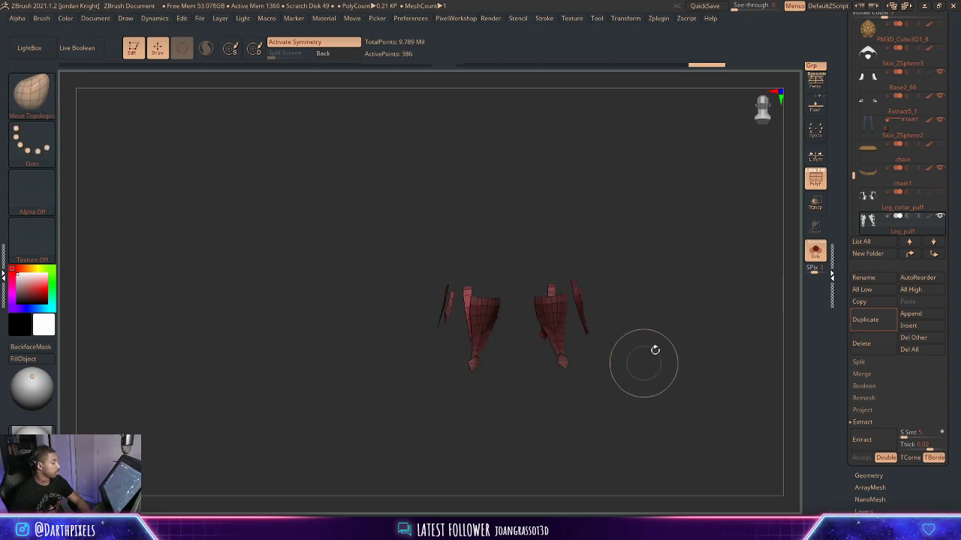
alt+drag(654, 350, 574, 323)
ctrl+click(691, 408)
Show all subtools again, place the Transpose gizmo at the back of the thigh and reset its orientation.
click(814, 254)
key(w)
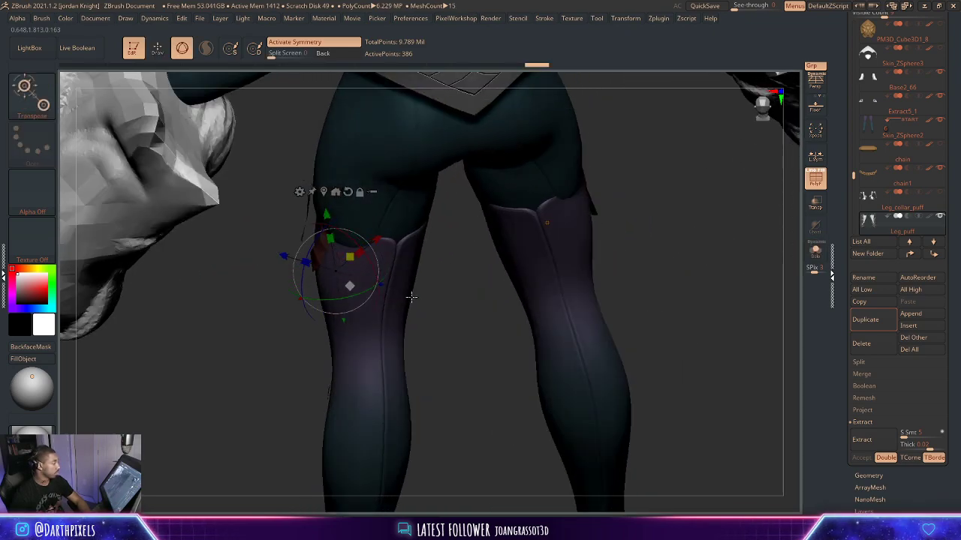
alt+drag(350, 286, 405, 320)
click(404, 226)
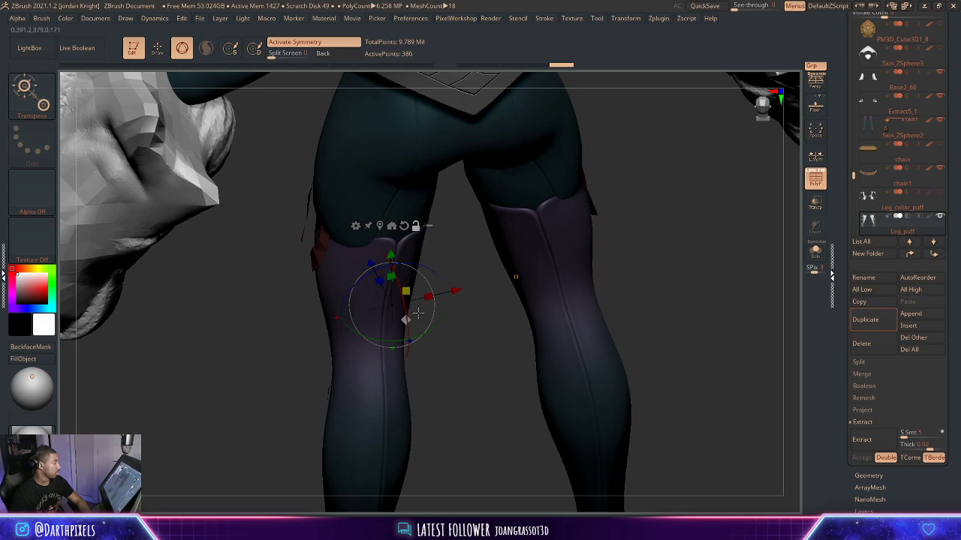
Move and rotate the unmasked back trim panels outward so they sit over the backs of the thighs, and return to drawing mode.
drag(479, 333, 383, 295)
drag(428, 343, 409, 330)
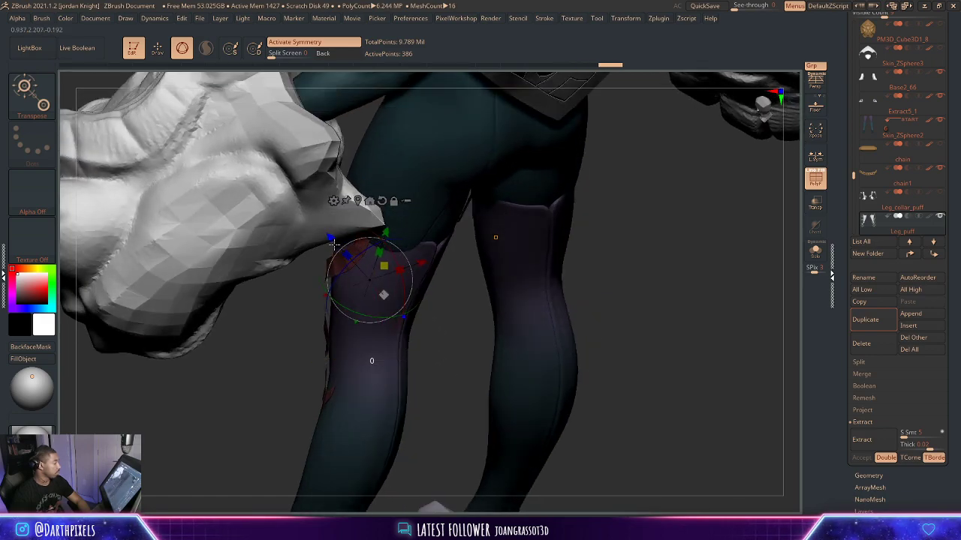
drag(332, 242, 344, 255)
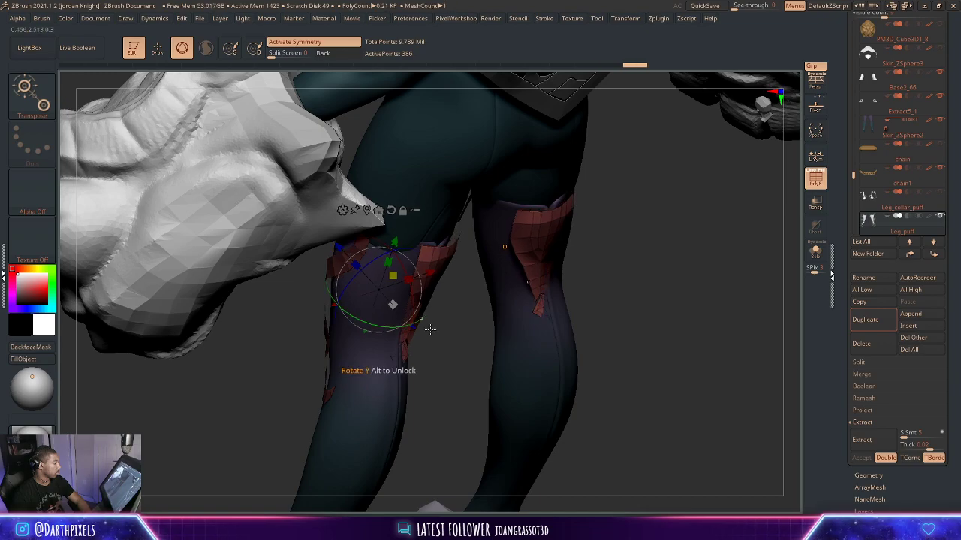
mouse_move(429, 328)
mouse_down()
mouse_move(418, 320)
mouse_move(438, 313)
mouse_move(390, 305)
mouse_up()
key(q)
drag(455, 335, 464, 342)
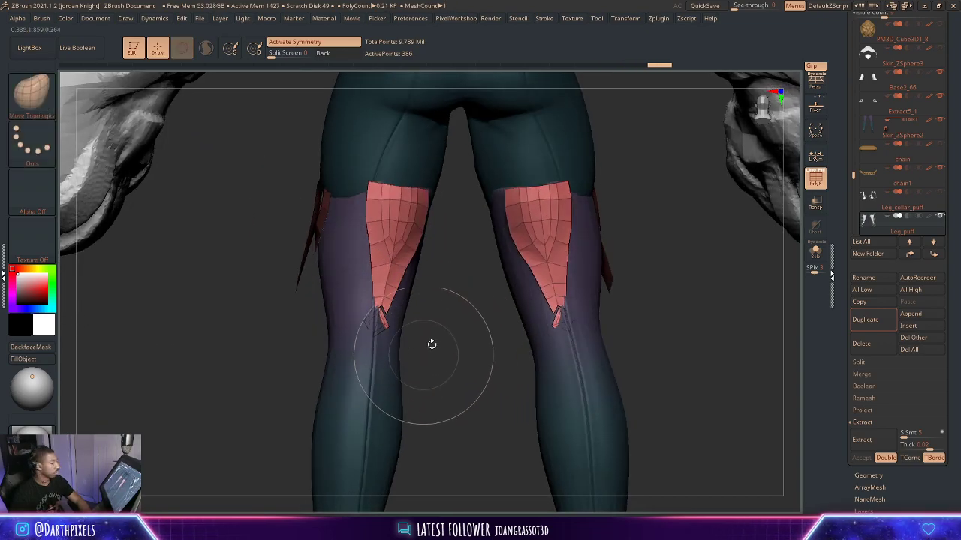
Pull the diamond pieces below the back panels out of the leg surface with the Move brush.
key(b)
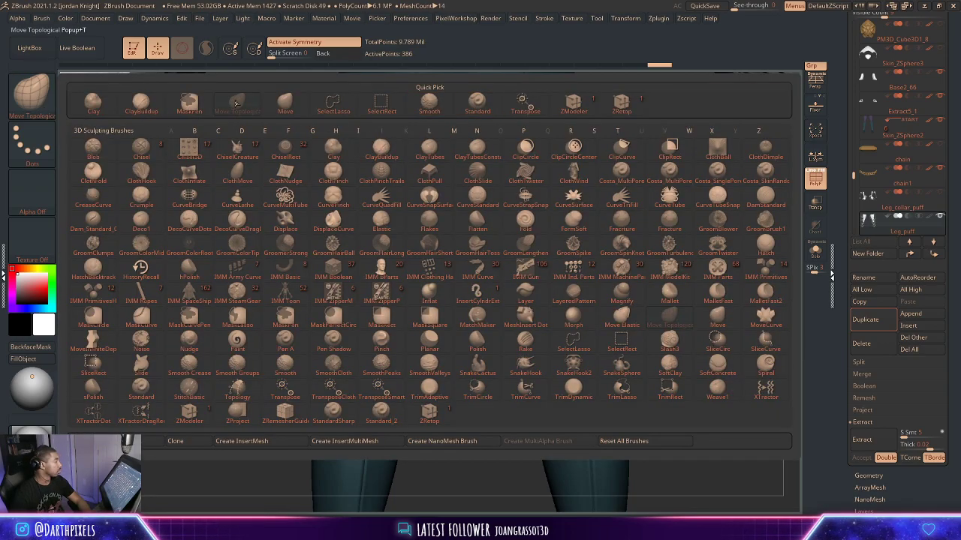
click(286, 104)
drag(367, 322, 369, 327)
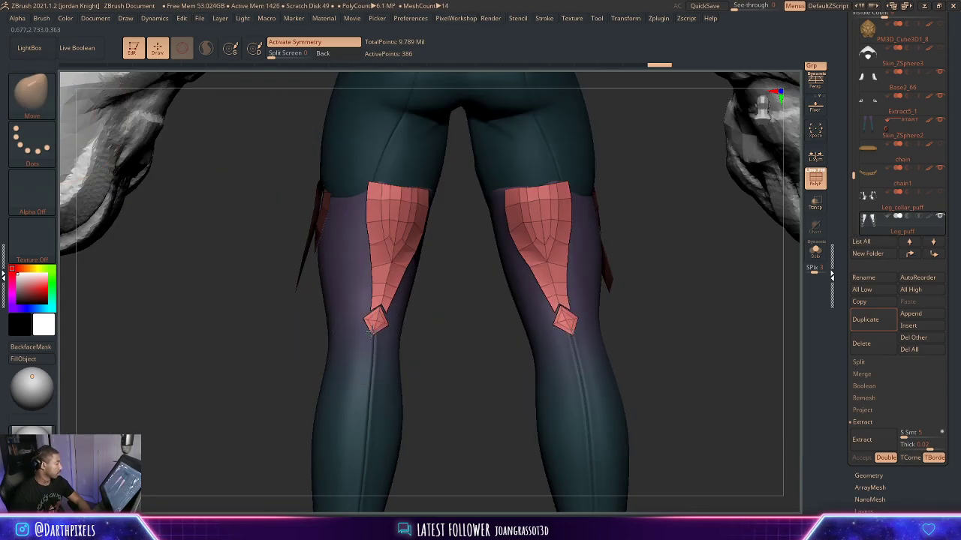
Turn on double-sided display for the Leg_puff trim so the hanging thigh straps show from both sides.
drag(439, 349, 486, 356)
alt+drag(451, 295, 516, 381)
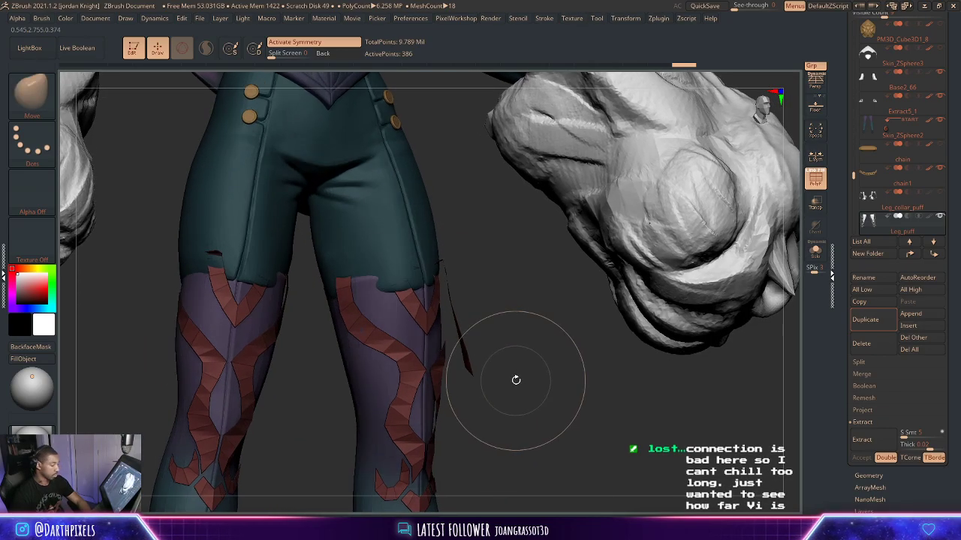
key(space)
click(488, 176)
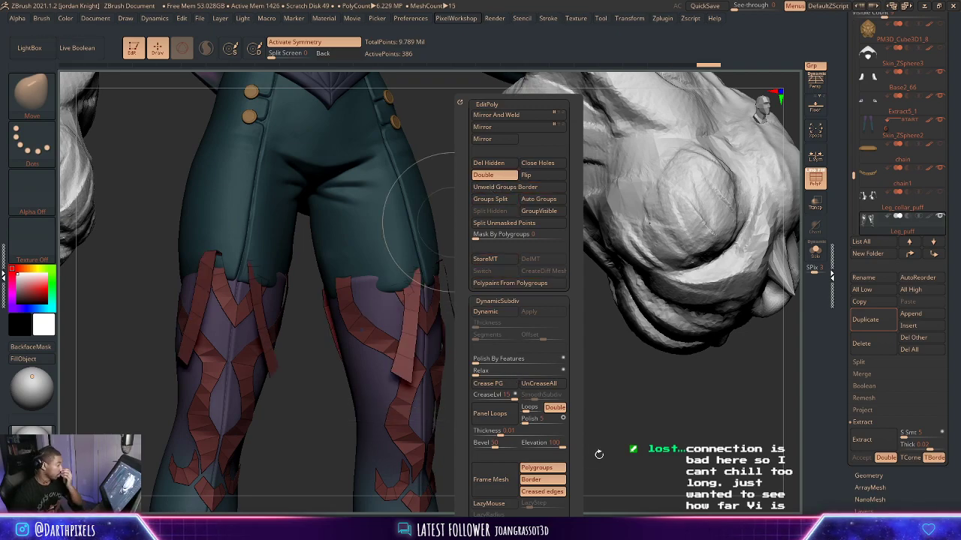
mouse_move(549, 324)
mouse_down()
mouse_move(525, 302)
mouse_move(544, 376)
mouse_move(567, 277)
mouse_up()
key(space)
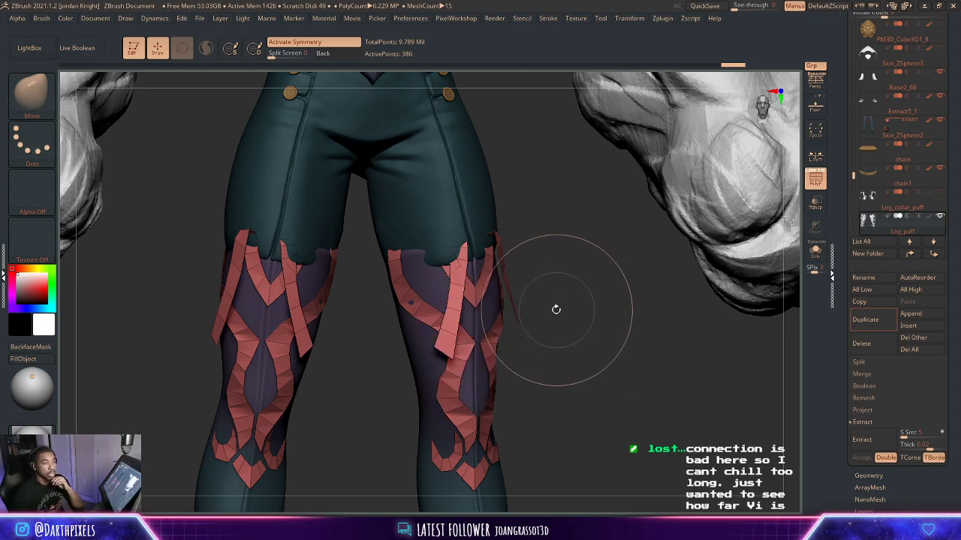
Shift the top ends of the front hanging straps slightly inward at the cuff edge with the Move brush.
drag(574, 297, 574, 310)
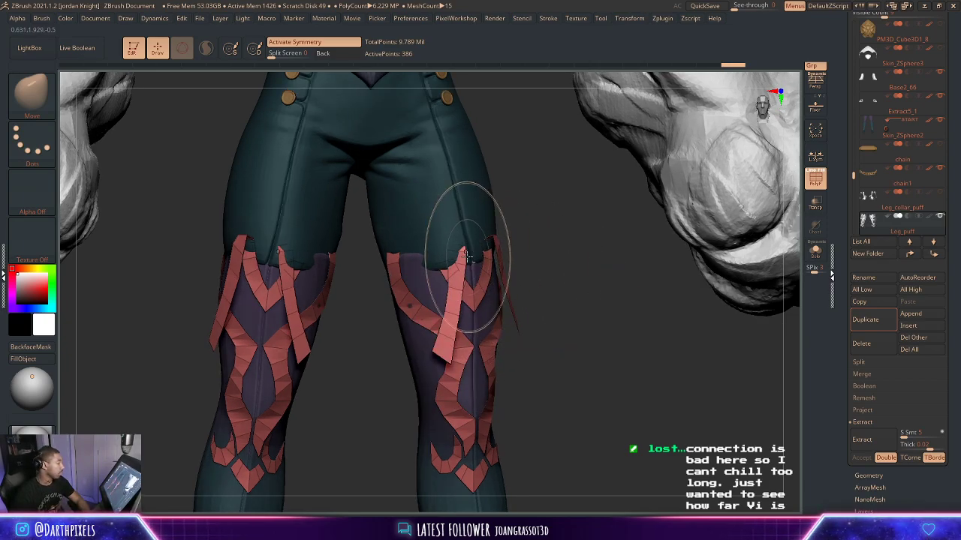
drag(443, 252, 448, 255)
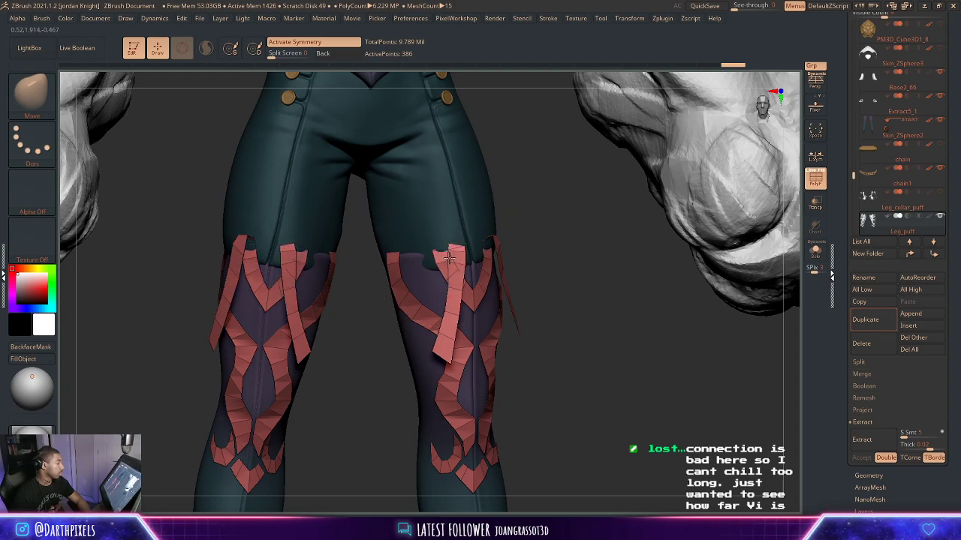
mouse_move(559, 293)
alt+mouse_down()
mouse_move(514, 311)
mouse_move(532, 330)
alt+mouse_up()
alt+drag(591, 307, 552, 360)
alt+drag(551, 361, 530, 378)
drag(530, 378, 548, 380)
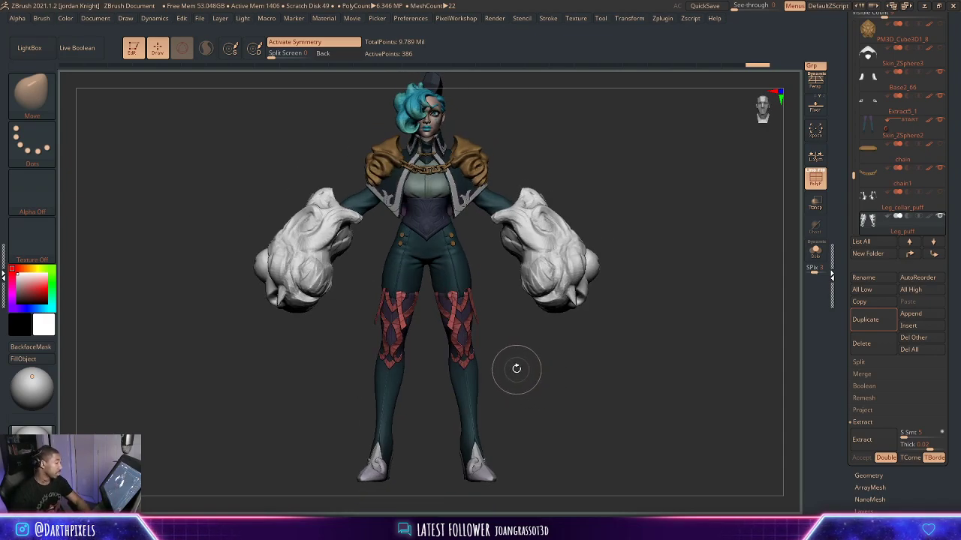
Try to reposition the chevron pieces at the knees with the Move brush.
alt+drag(518, 363, 507, 414)
mouse_move(507, 414)
mouse_down()
mouse_move(560, 440)
mouse_move(577, 303)
mouse_move(611, 371)
mouse_move(595, 277)
mouse_move(613, 275)
mouse_move(595, 273)
mouse_move(610, 265)
mouse_up()
key(space)
key(space)
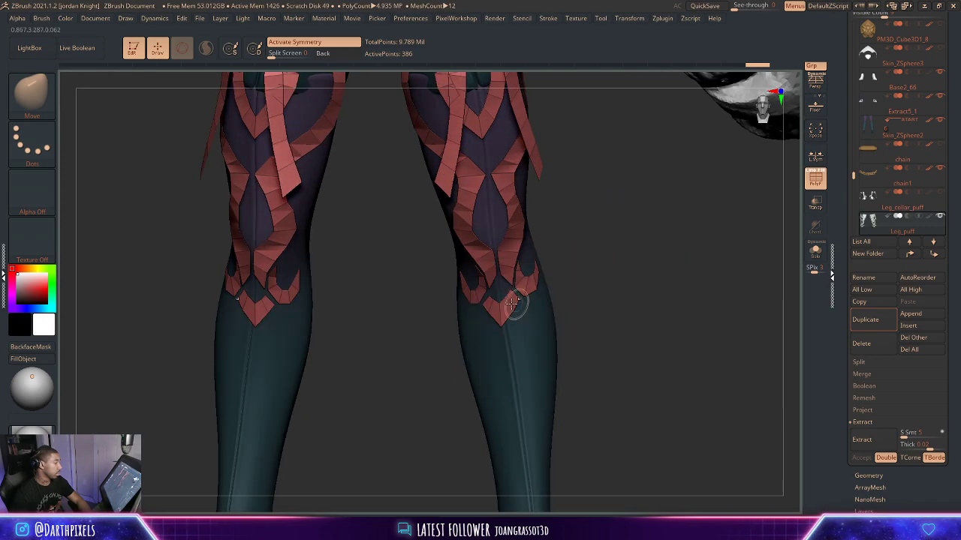
drag(487, 293, 492, 293)
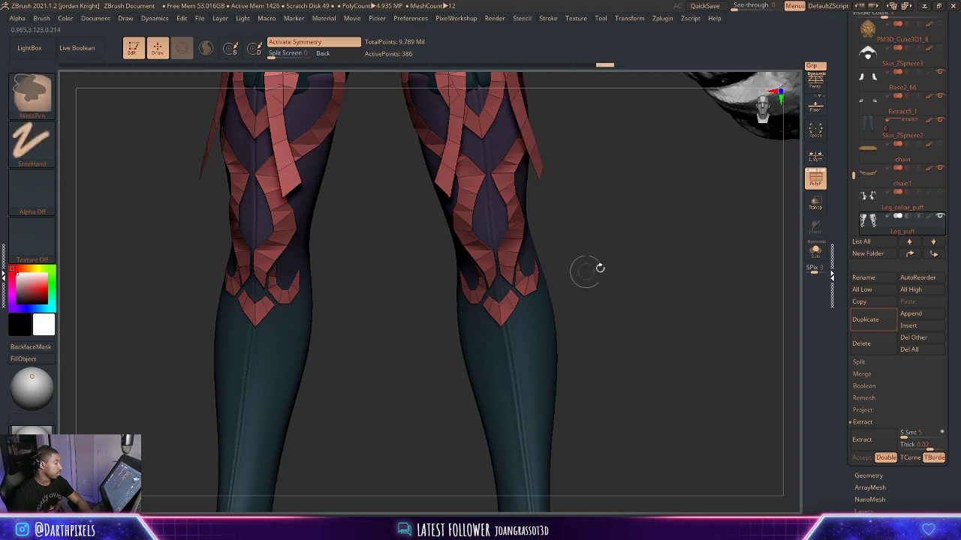
ctrl+right_drag(600, 268, 622, 277)
key(ctrl+z)
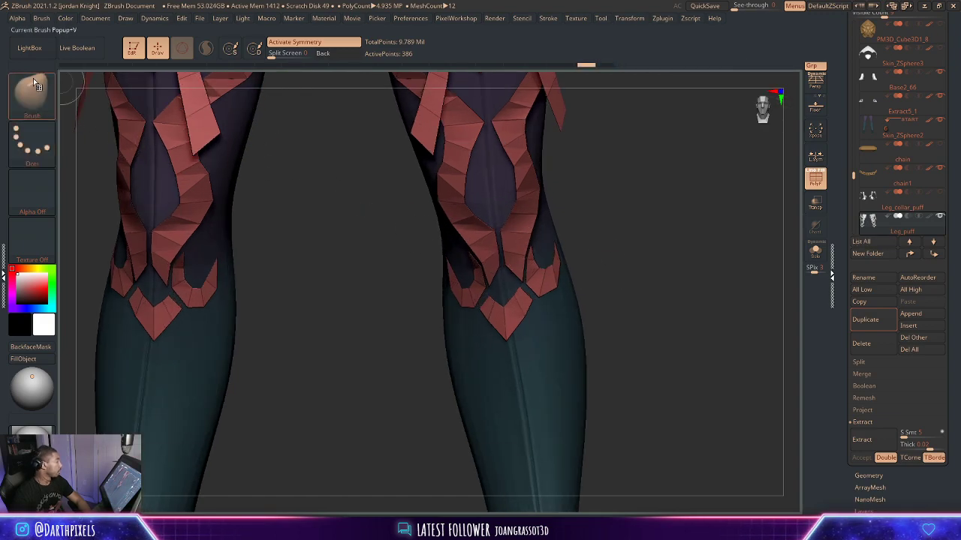
Adjust the lower tip and upper notch of the knee chevrons with the Move Topological brush.
click(35, 81)
click(229, 106)
drag(642, 328, 670, 330)
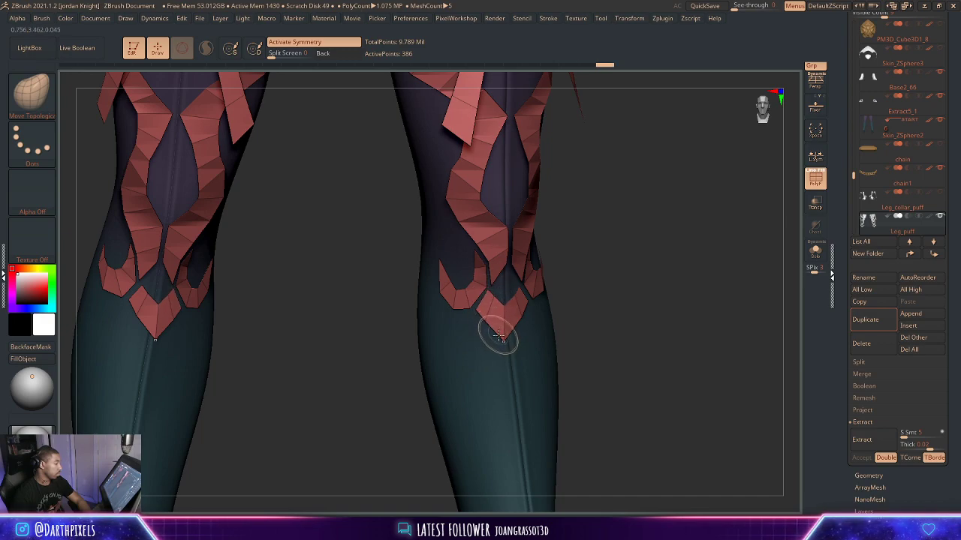
drag(508, 338, 509, 340)
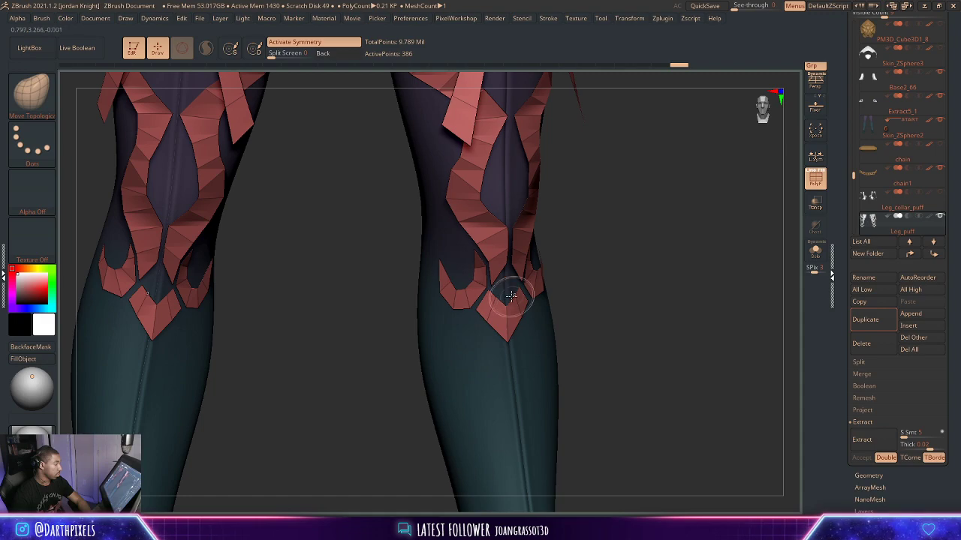
drag(508, 297, 509, 300)
Examine how the leg trim reads against the whole character from the front and side, including its spacing on the thighs and knees.
mouse_move(592, 288)
alt+mouse_down()
mouse_move(591, 349)
mouse_move(611, 337)
alt+mouse_up()
drag(640, 288, 616, 292)
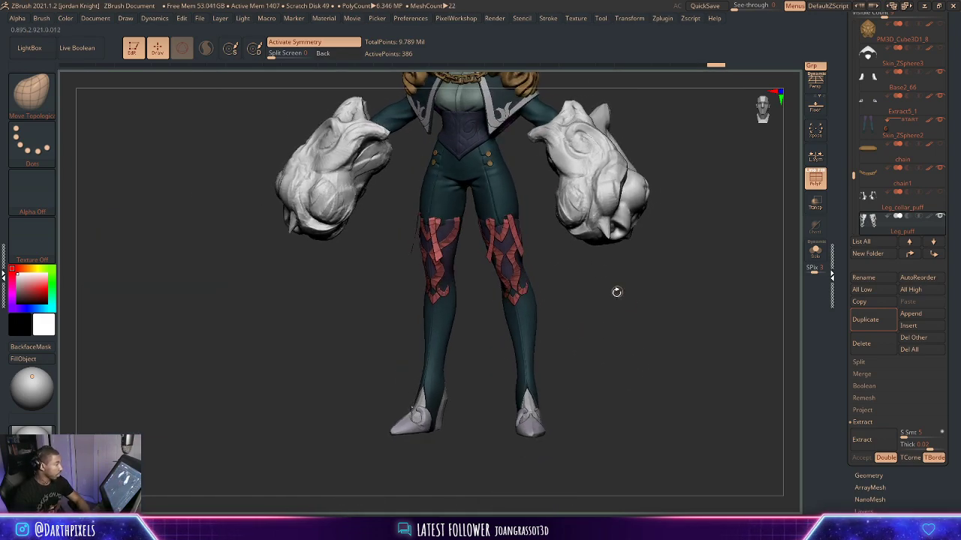
alt+drag(540, 218, 541, 313)
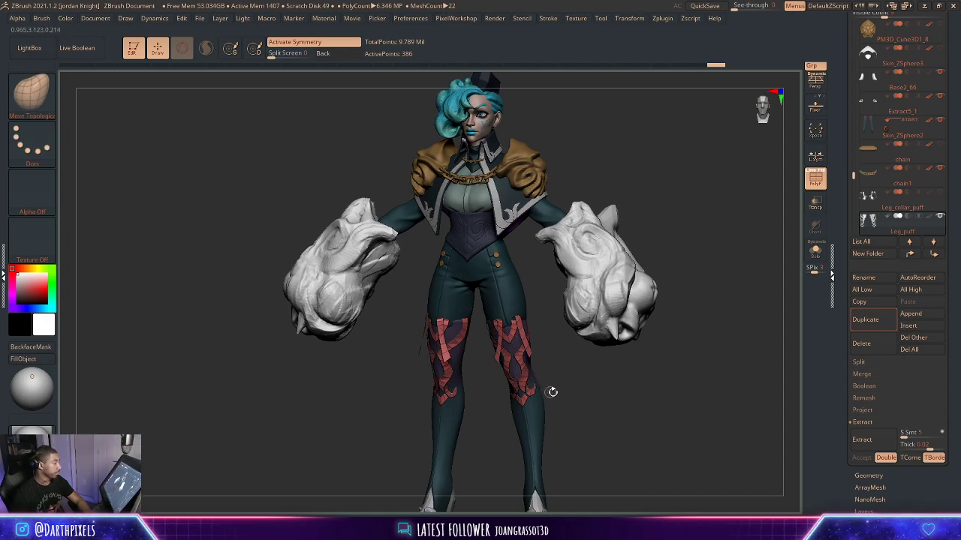
shift+drag(582, 402, 584, 343)
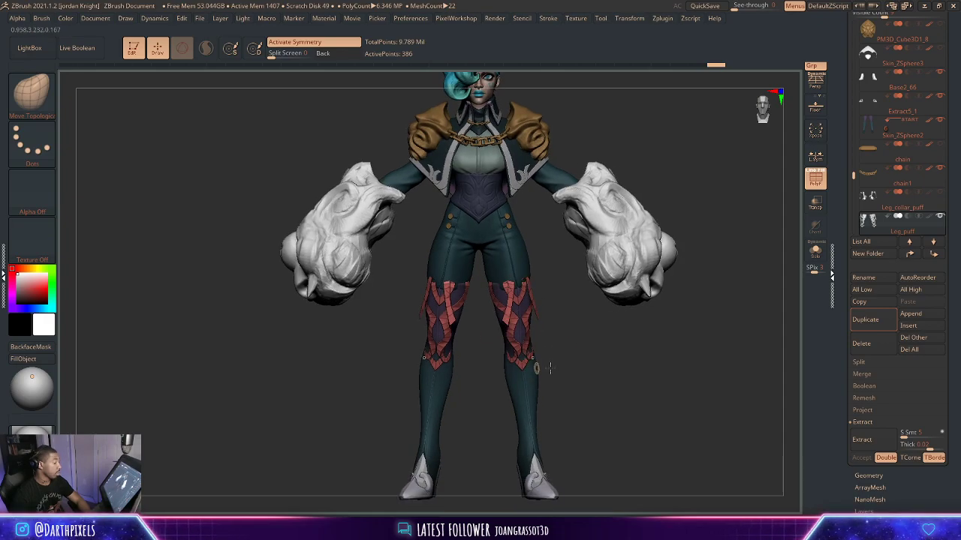
mouse_move(613, 373)
alt+mouse_down()
mouse_move(600, 371)
mouse_move(613, 386)
mouse_move(603, 374)
alt+mouse_up()
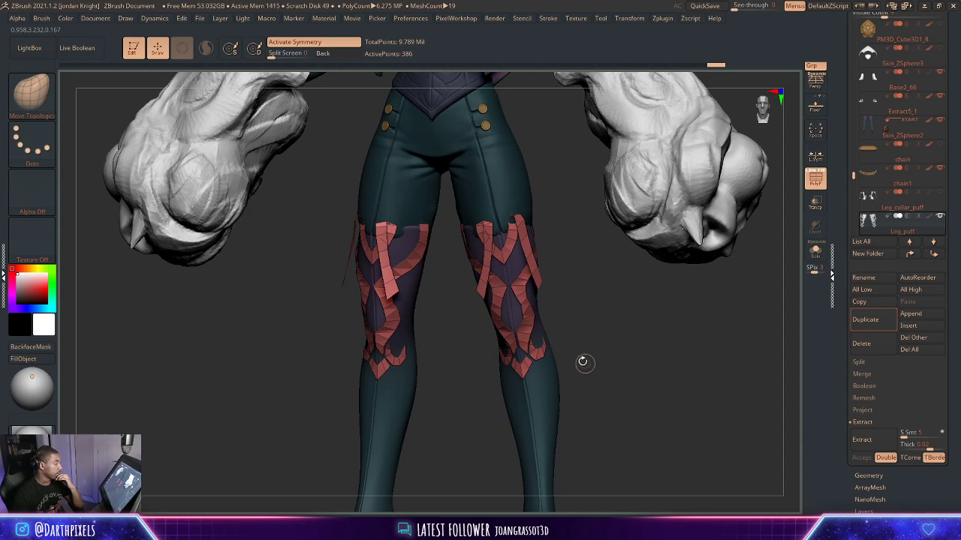
alt+drag(596, 318, 617, 244)
alt+drag(599, 287, 581, 270)
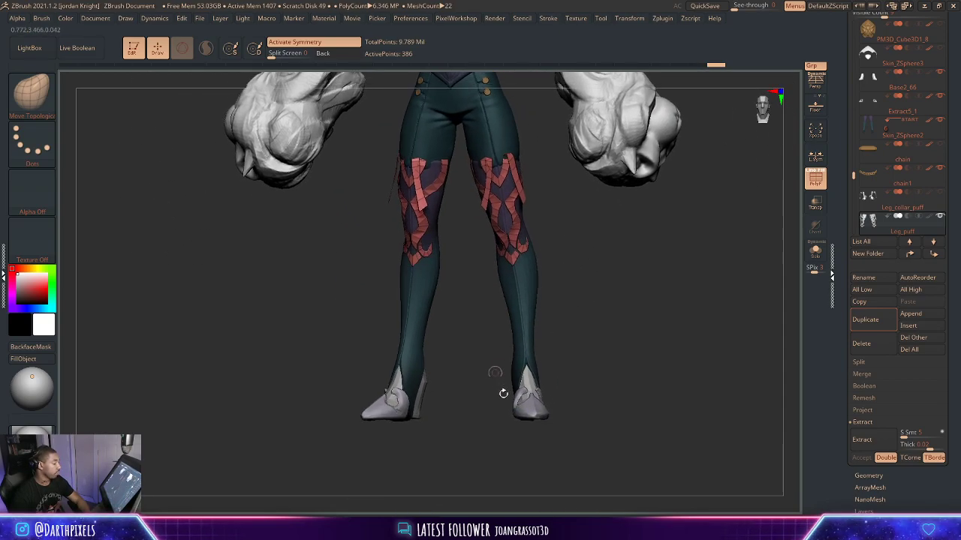
alt+drag(561, 337, 566, 484)
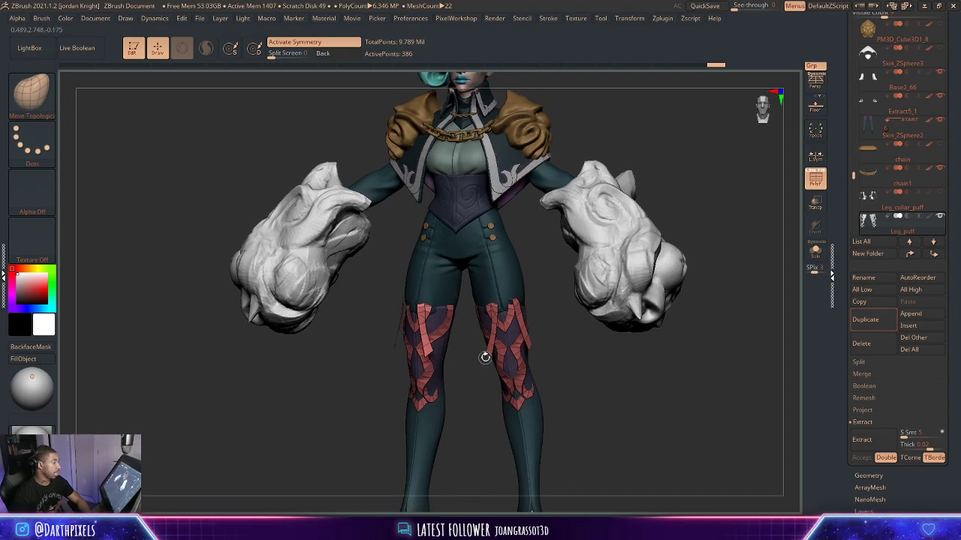
shift+drag(545, 255, 532, 253)
alt+drag(535, 259, 541, 361)
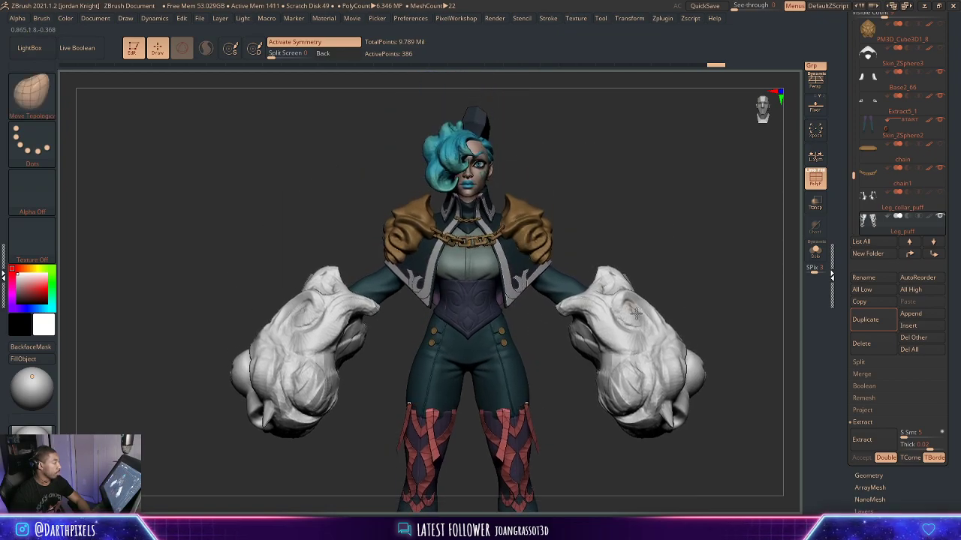
drag(578, 161, 524, 163)
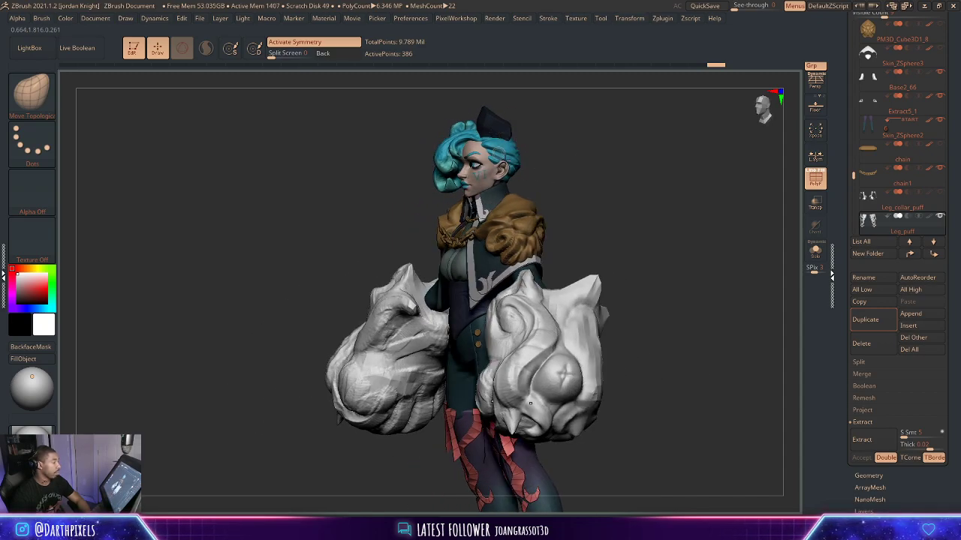
drag(583, 180, 651, 193)
alt+drag(651, 193, 641, 104)
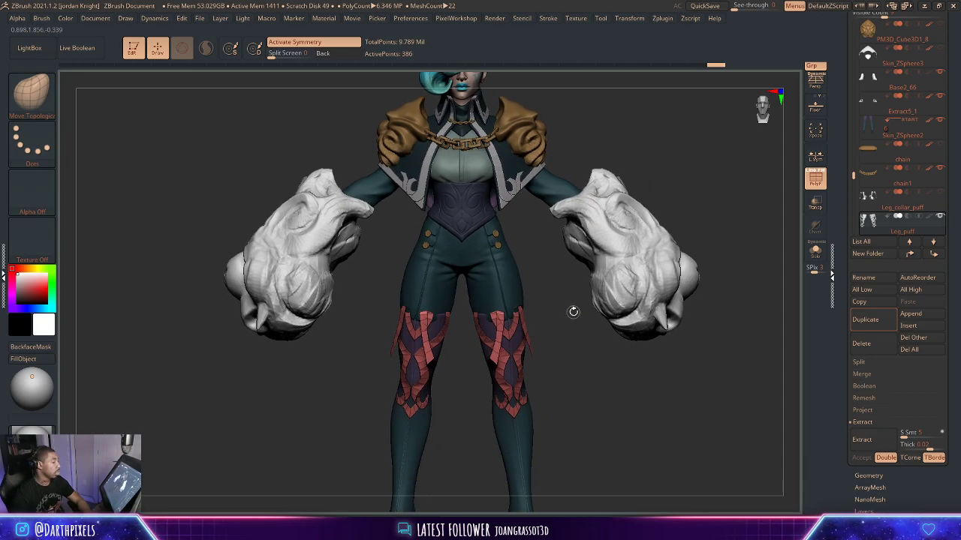
alt+drag(573, 312, 615, 323)
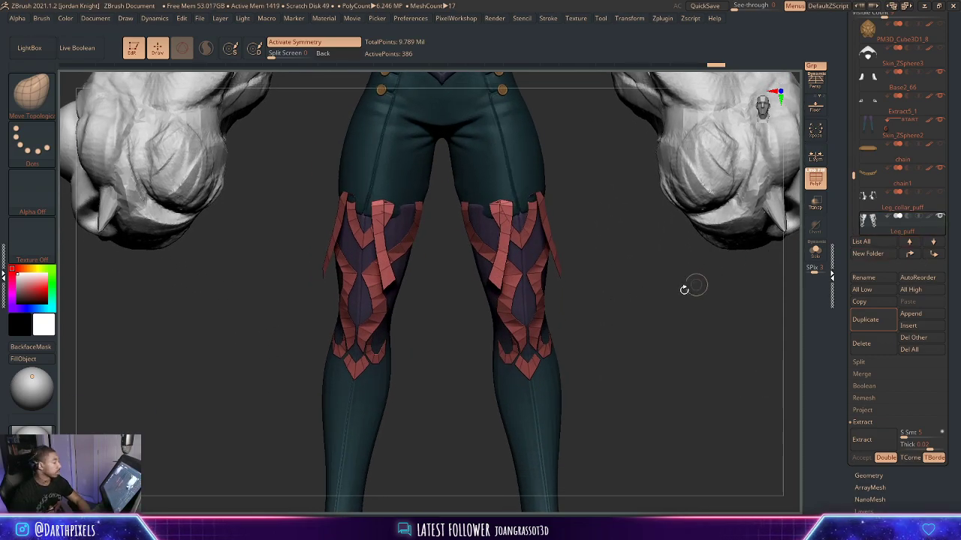
alt+drag(645, 244, 626, 255)
key(shift+f)
key(shift+f)
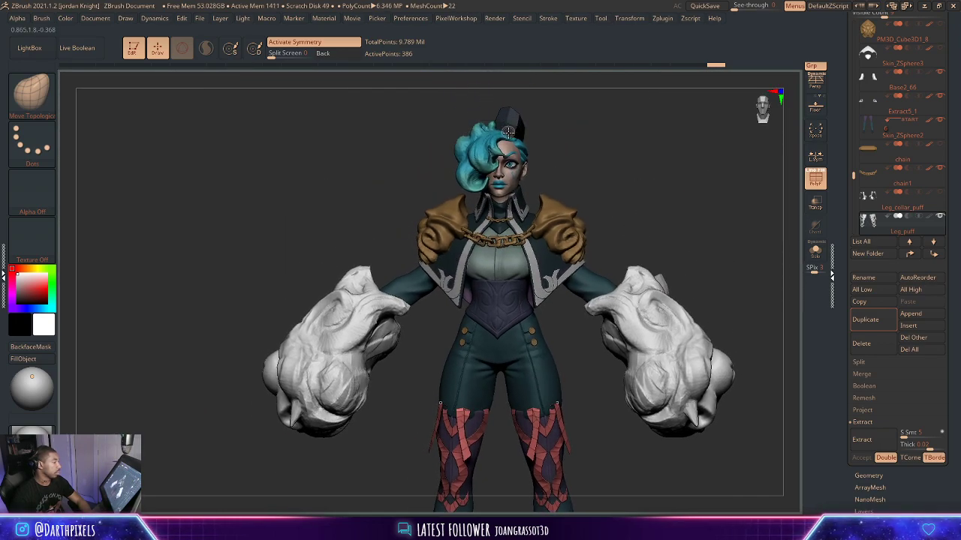
alt+drag(611, 200, 616, 109)
alt+drag(617, 366, 663, 224)
mouse_move(663, 224)
alt+mouse_down()
mouse_move(671, 271)
mouse_move(686, 241)
mouse_move(703, 275)
mouse_move(706, 242)
mouse_move(705, 230)
mouse_move(704, 256)
mouse_move(671, 208)
mouse_move(670, 341)
mouse_move(660, 354)
mouse_move(674, 337)
mouse_move(702, 375)
mouse_move(716, 347)
alt+mouse_up()
Hide the polyframe and reshape the top edges of the front hanging straps by moving their edges and points with ZModeler.
key(shift+f)
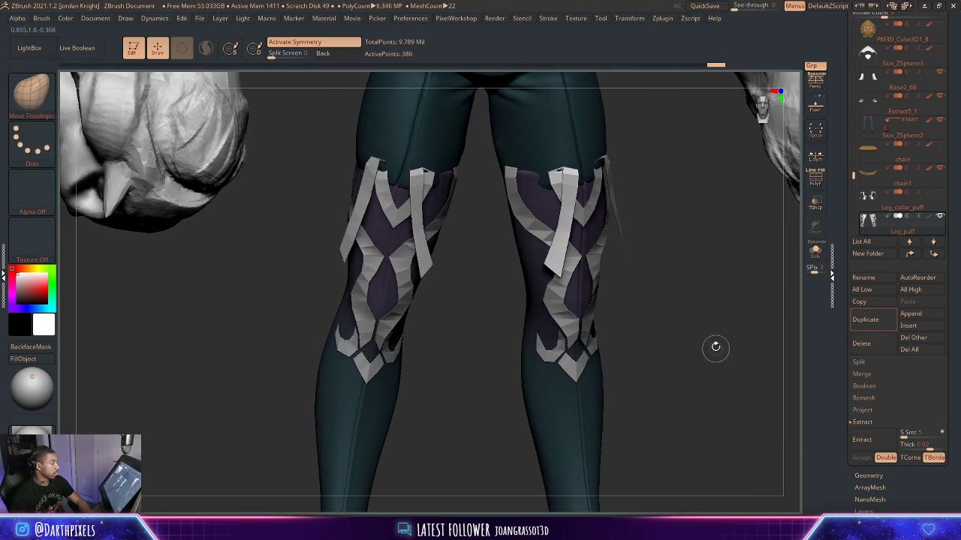
drag(699, 257, 670, 286)
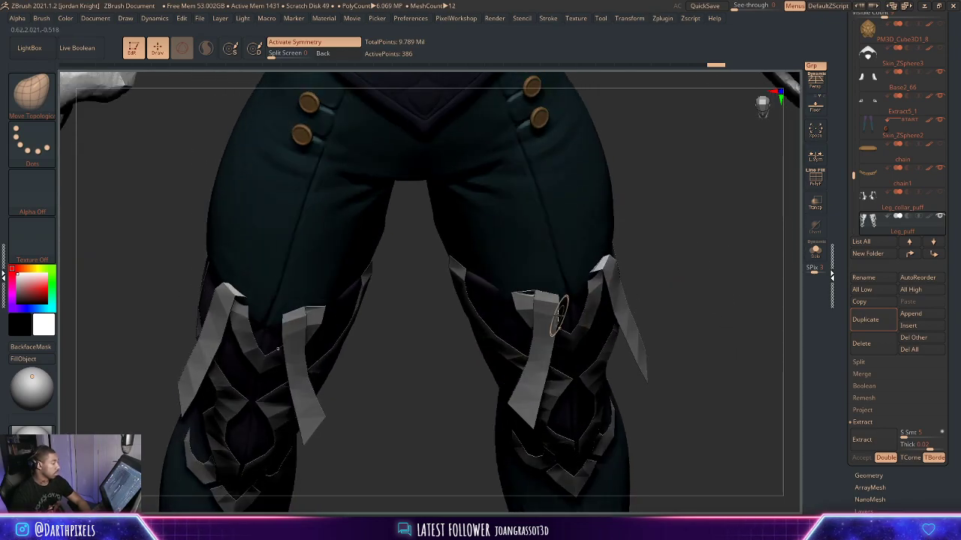
click(13, 94)
click(570, 110)
alt+drag(718, 282, 677, 279)
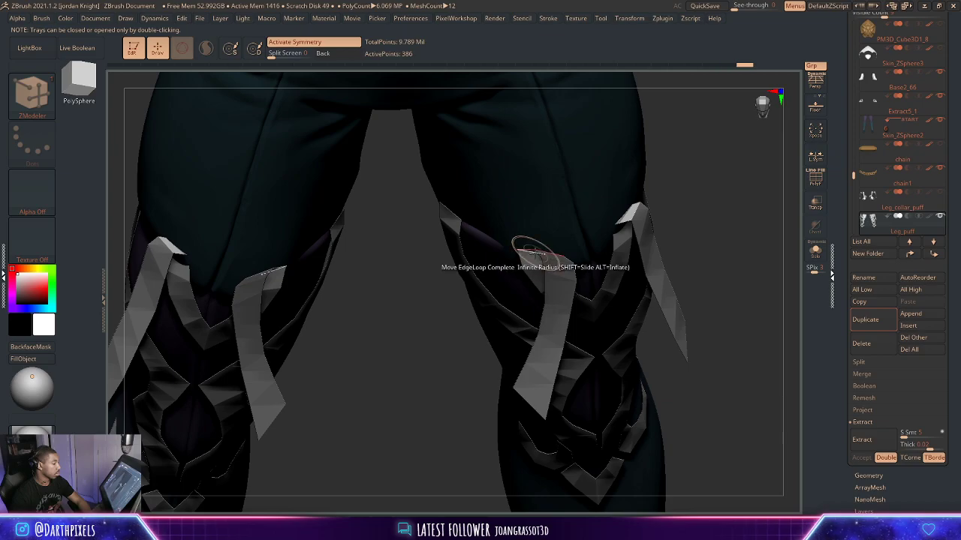
drag(739, 181, 602, 265)
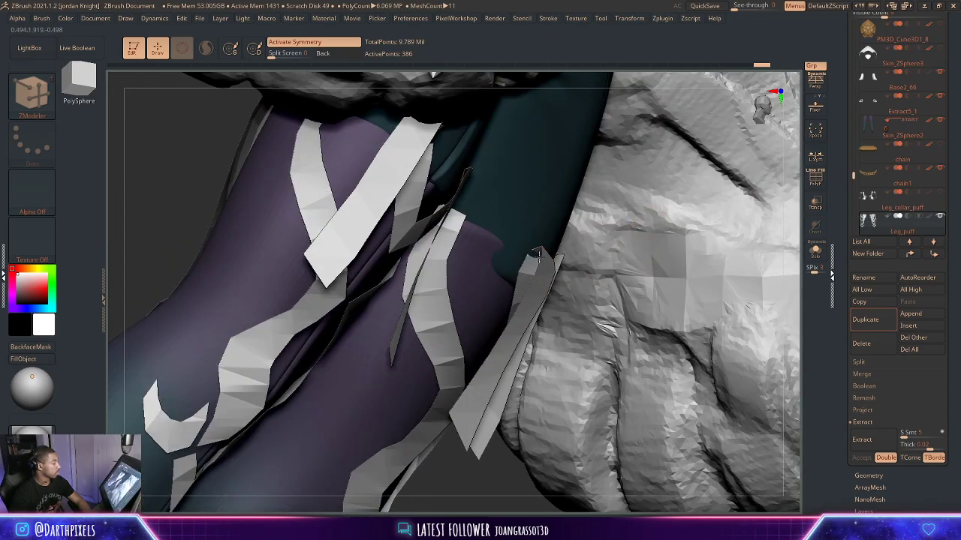
alt+drag(508, 469, 633, 343)
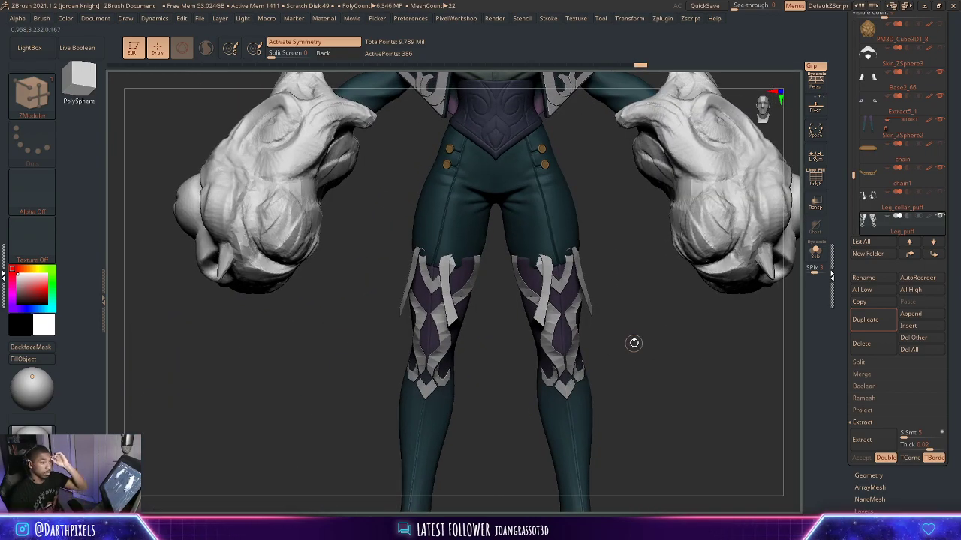
mouse_move(656, 295)
alt+mouse_down()
mouse_move(701, 311)
mouse_move(662, 306)
alt+mouse_up()
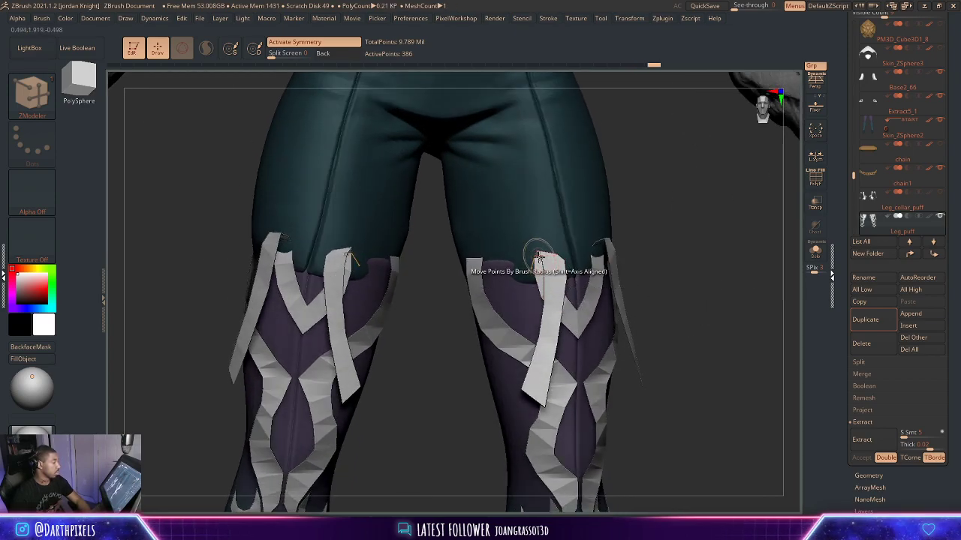
alt+drag(646, 249, 666, 284)
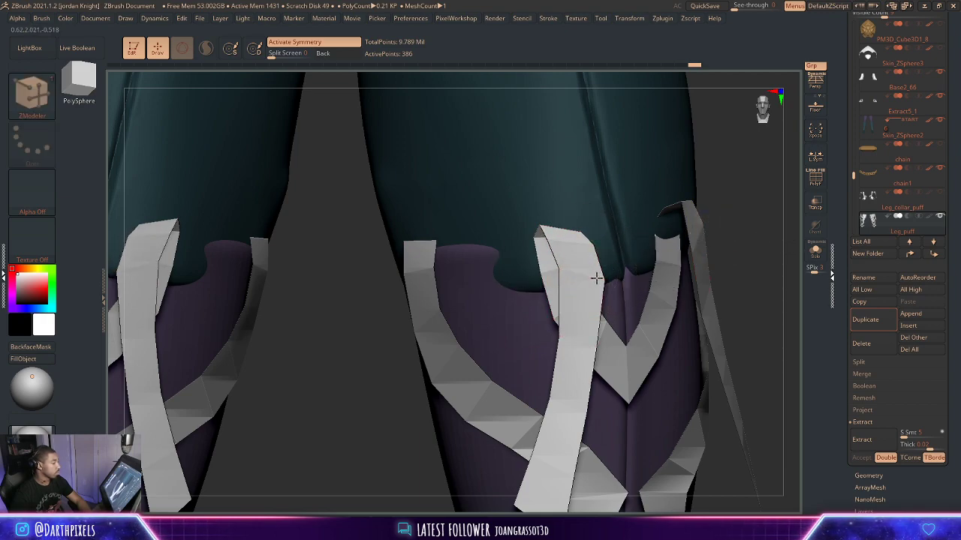
Switch to the Move brush, adjust its draw size, and nudge the tops of the outer thigh straps inward.
ctrl+right_drag(602, 280, 589, 143)
click(32, 96)
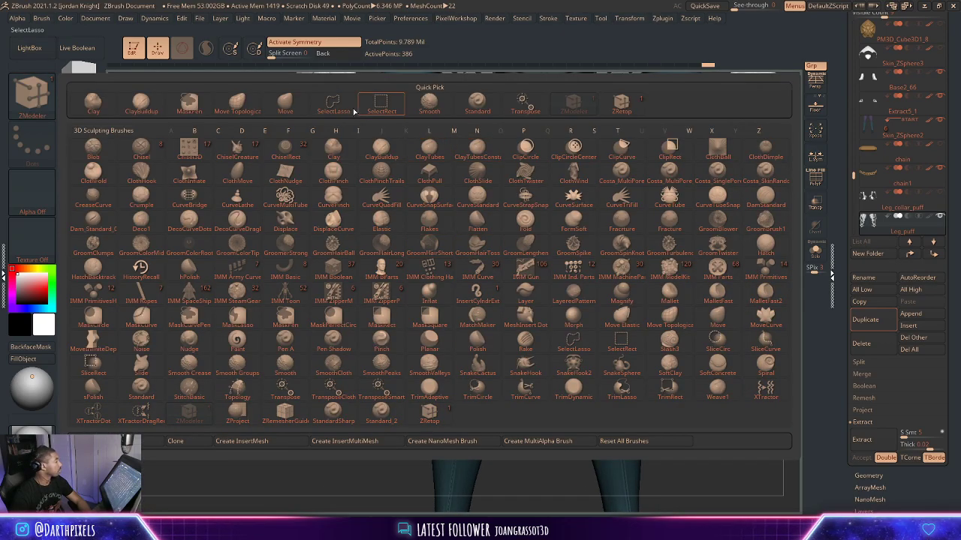
click(287, 104)
right_click(602, 289)
drag(631, 224, 641, 225)
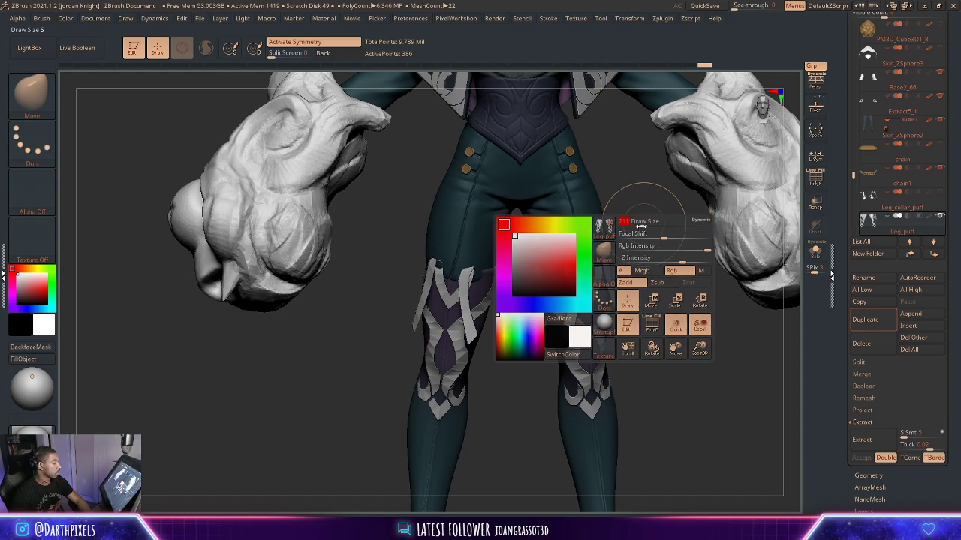
ctrl+right_drag(647, 236, 646, 286)
drag(616, 257, 610, 257)
ctrl+right_drag(670, 260, 672, 218)
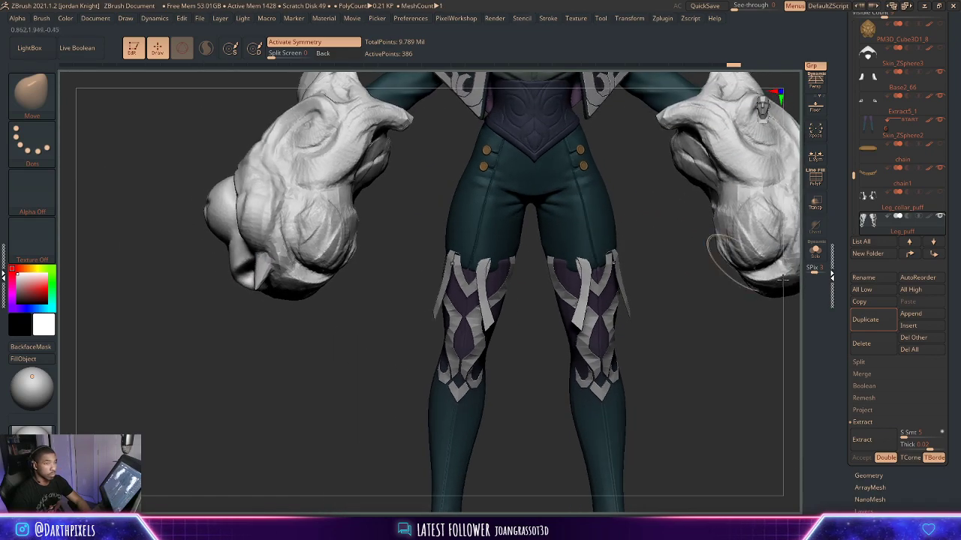
Isolate the Leg_puff trim to inspect it, and show all subtools again.
click(813, 256)
right_drag(715, 302, 753, 303)
click(813, 254)
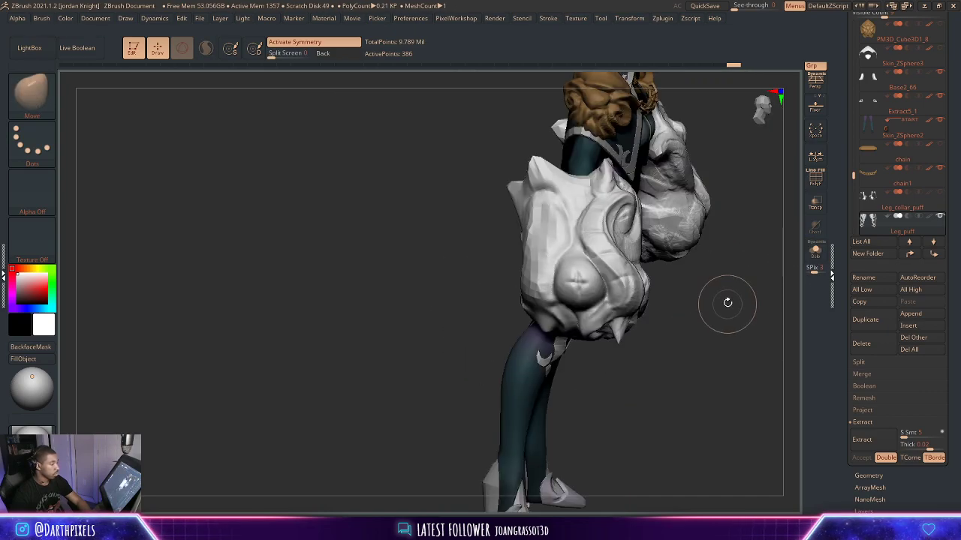
right_click(728, 304)
right_drag(659, 354, 676, 379)
Turn the polyframe back on and bring the trim at the back of the thighs into view.
key(space)
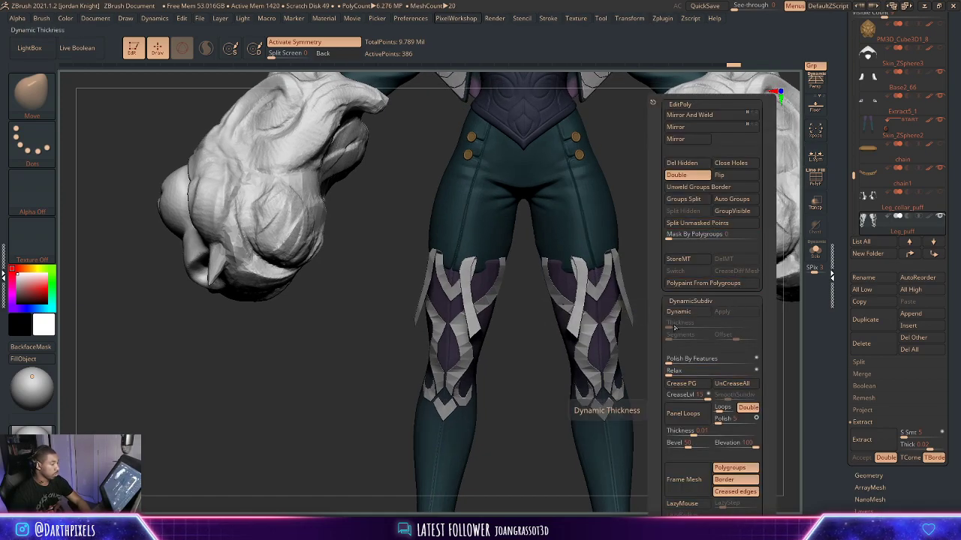
right_drag(503, 421, 659, 413)
key(shift+f)
ctrl+right_drag(689, 357, 525, 323)
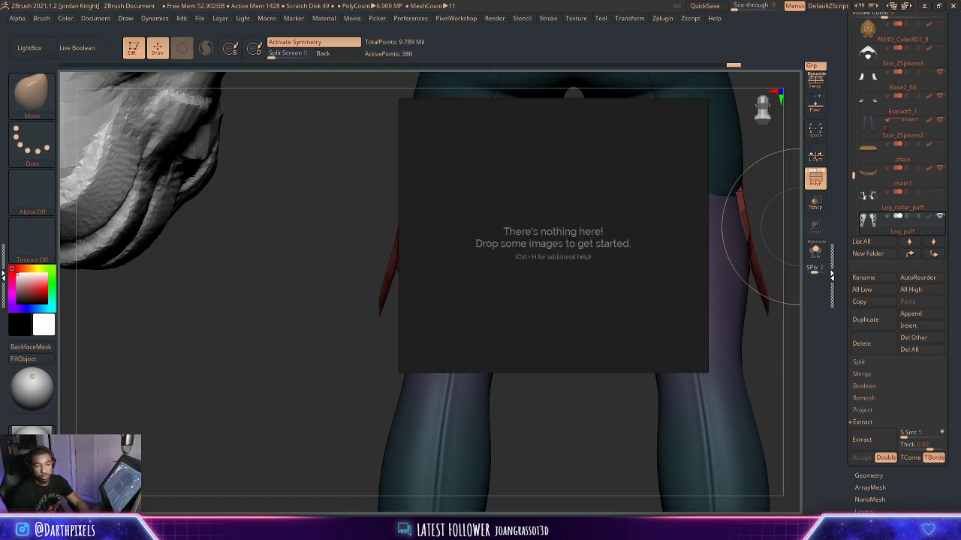
Switch to the PureRef reference window and load a recently used reference scene.
click(553, 294)
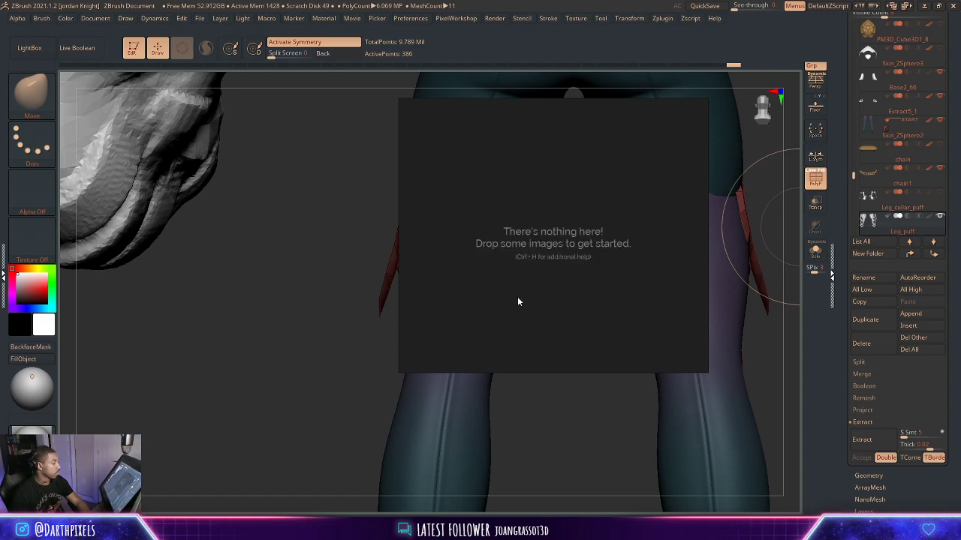
right_click(525, 307)
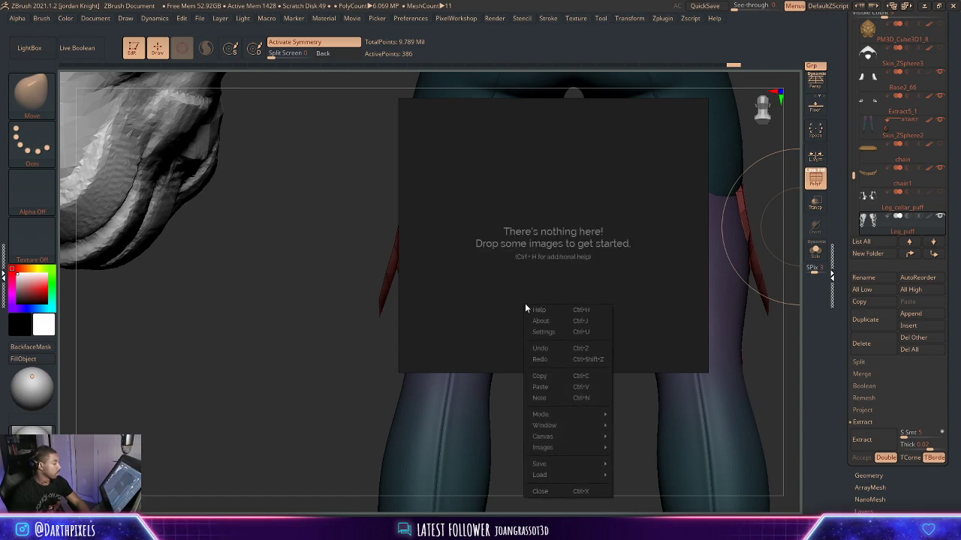
mouse_move(676, 488)
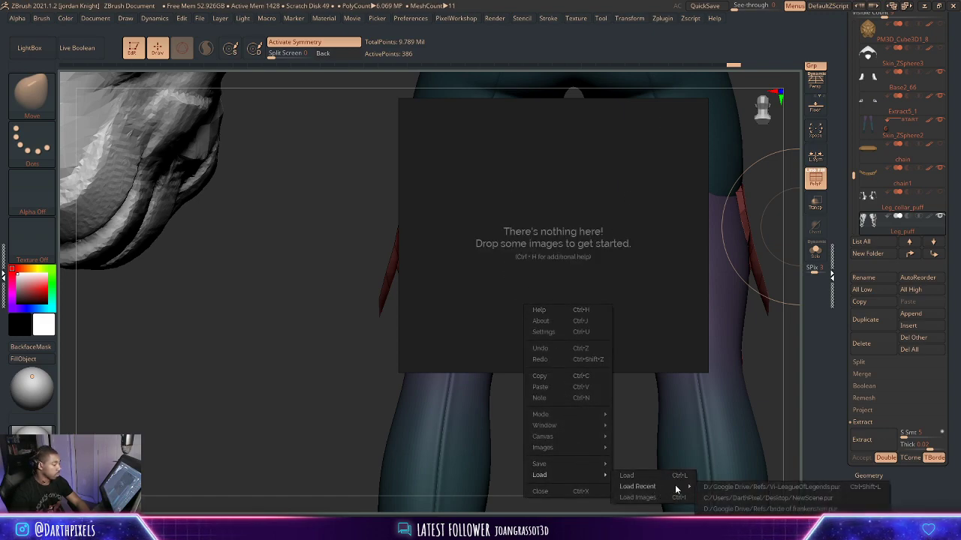
click(767, 499)
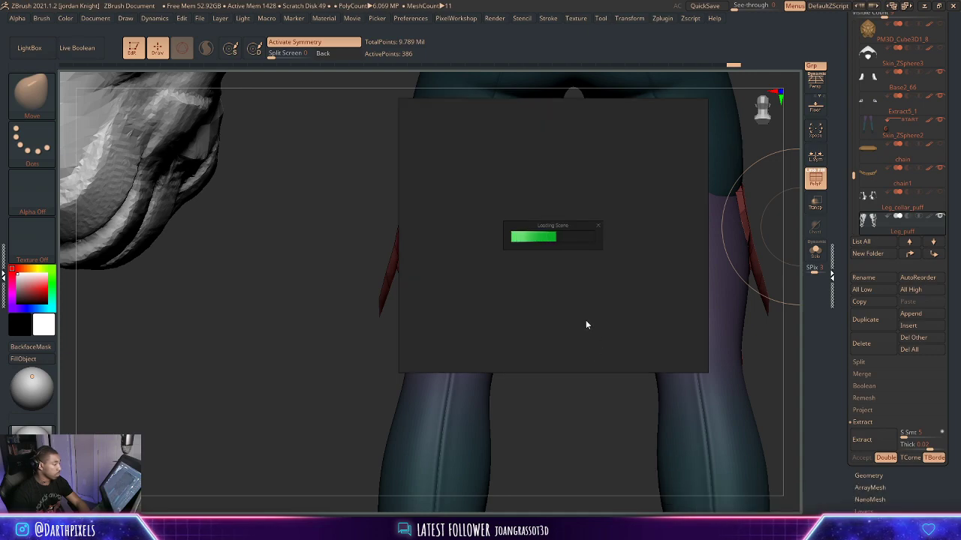
Examine the thigh cuff and leg designs in the reference art, and move the reference window clear of the model.
scroll(527, 262, down, 5)
middle_drag(481, 204, 488, 294)
scroll(530, 221, up, 5)
scroll(533, 224, up, 2)
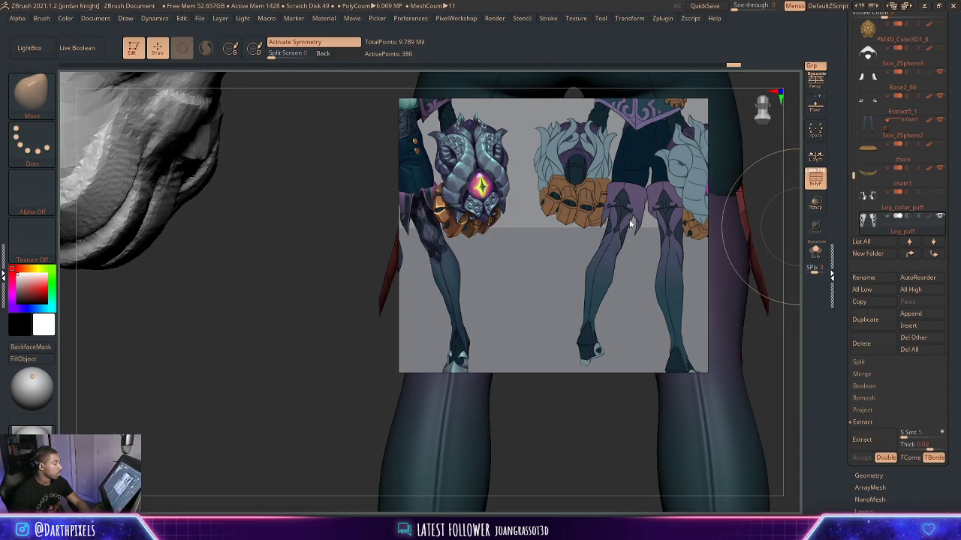
right_drag(547, 211, 960, 205)
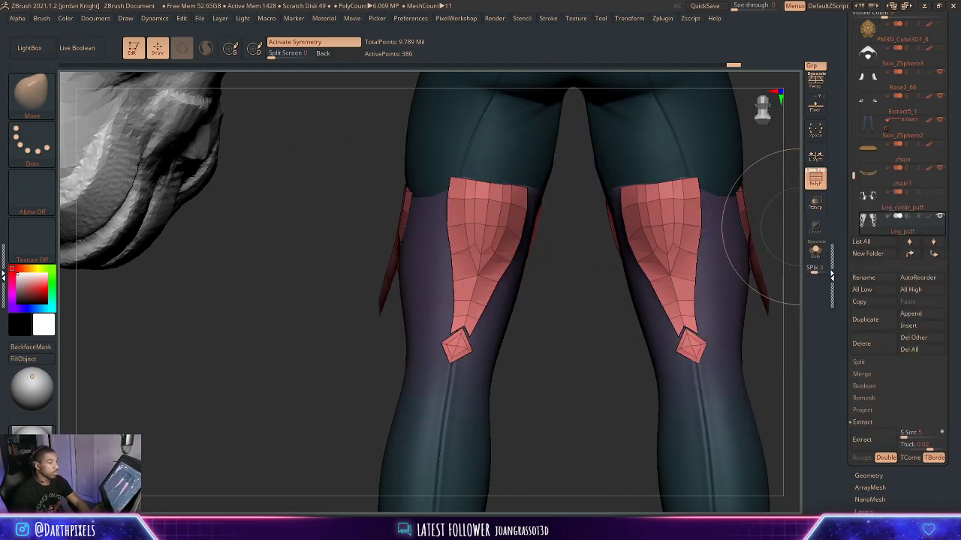
Assign Auto Groups to the Leg_puff trim so each connected piece gets its own polygroup, keeping the polyframe on.
drag(566, 348, 562, 326)
key(shift+f)
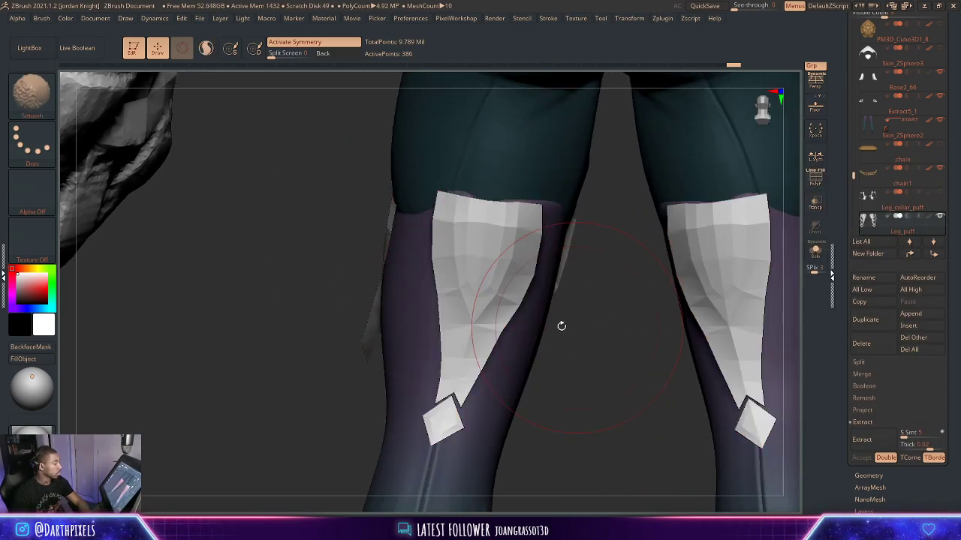
key(shift+f)
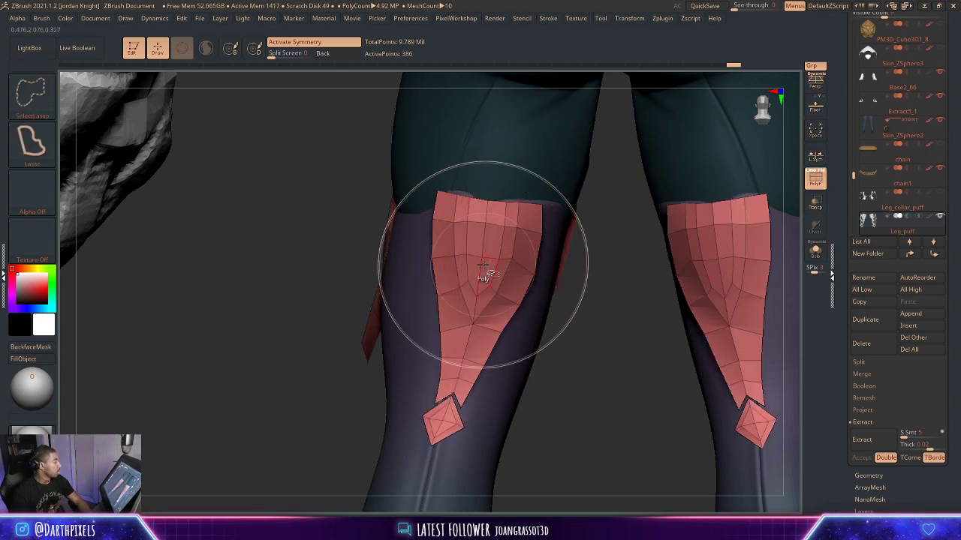
key(space)
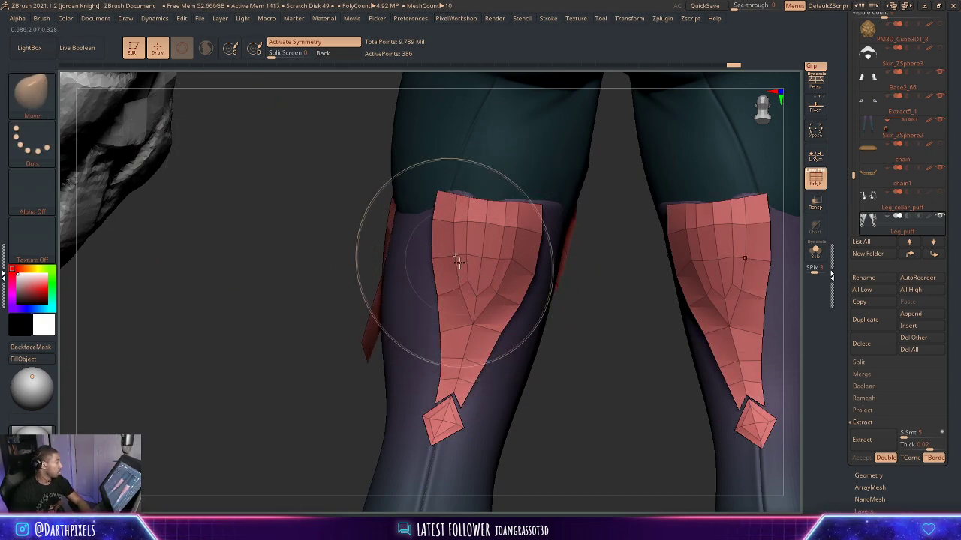
key(space)
click(485, 200)
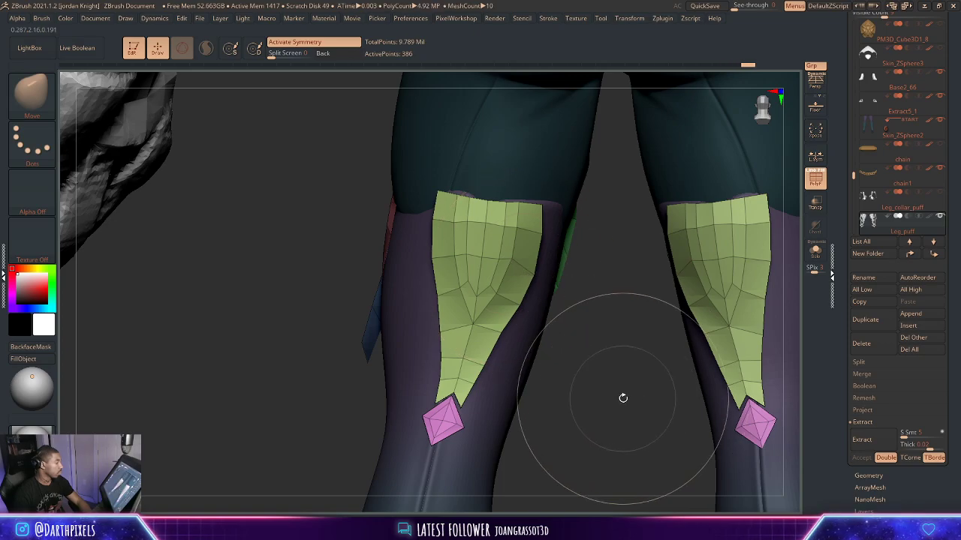
alt+drag(626, 393, 627, 427)
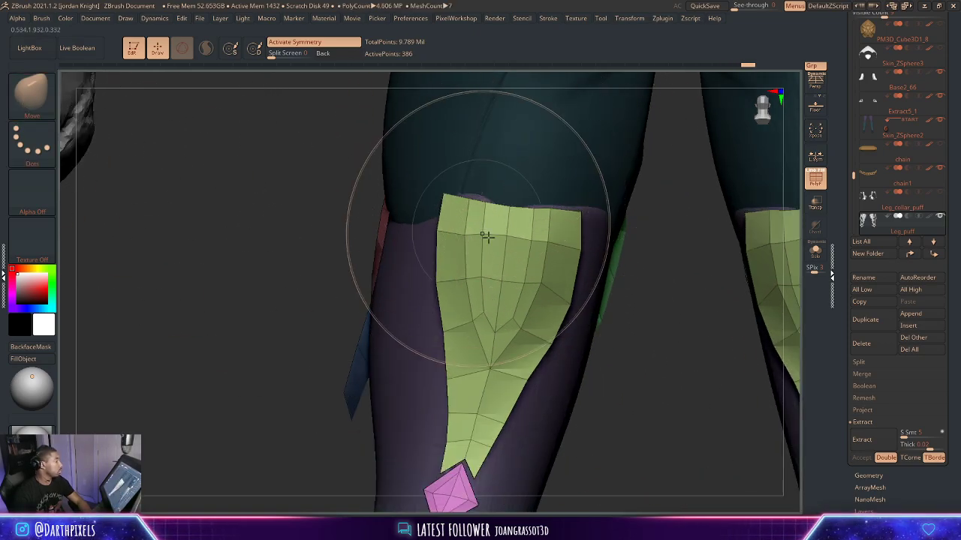
Switch to the ZModeler brush and run Auto Groups on the Leg_puff trim again.
key(b)
click(573, 108)
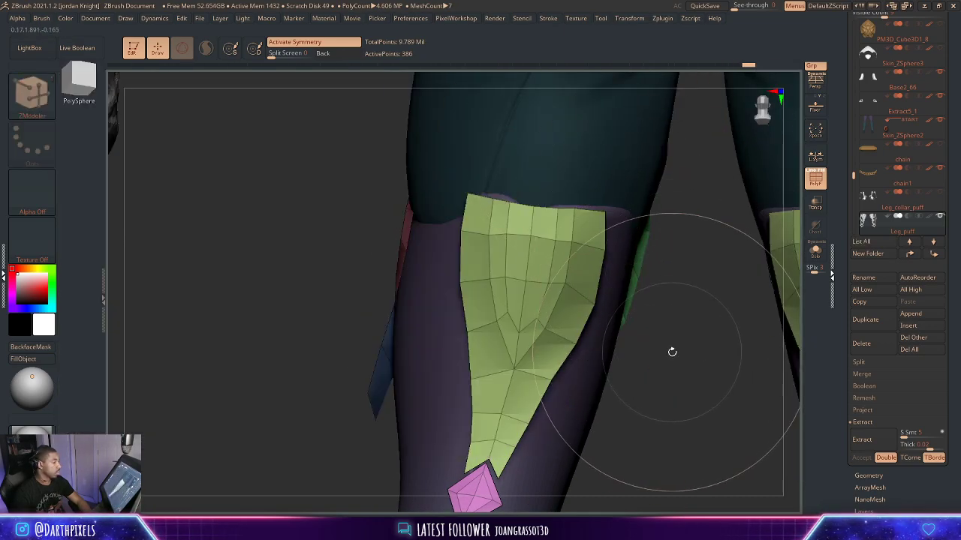
alt+drag(670, 352, 455, 238)
mouse_move(478, 273)
alt+mouse_down()
mouse_move(410, 238)
mouse_move(419, 343)
mouse_move(476, 335)
mouse_move(523, 343)
mouse_move(452, 332)
mouse_move(660, 355)
mouse_move(611, 362)
mouse_move(524, 348)
alt+mouse_up()
alt+drag(636, 334, 665, 353)
key(space)
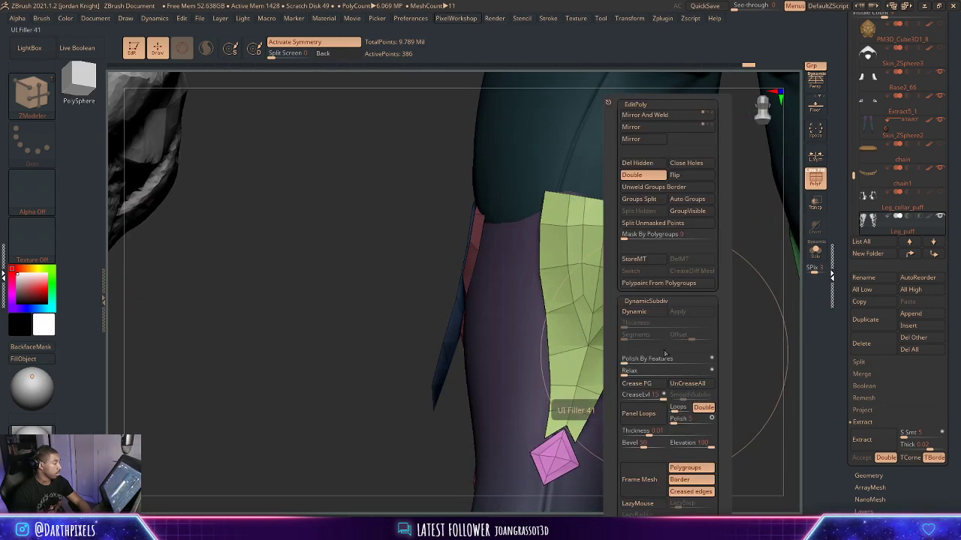
click(689, 202)
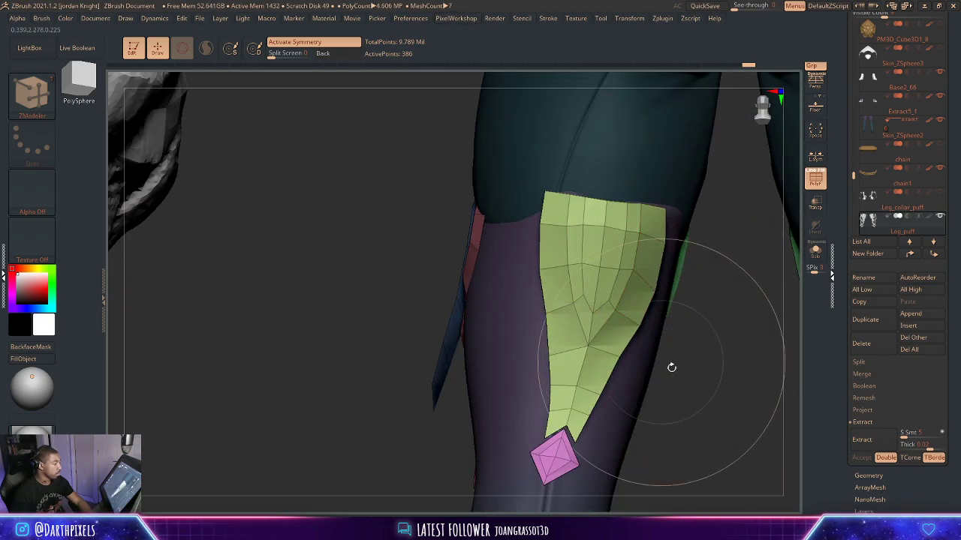
Turn symmetry off and auto-group the Leg_puff trim with separate polygroups for both legs' pieces.
alt+drag(689, 379, 557, 305)
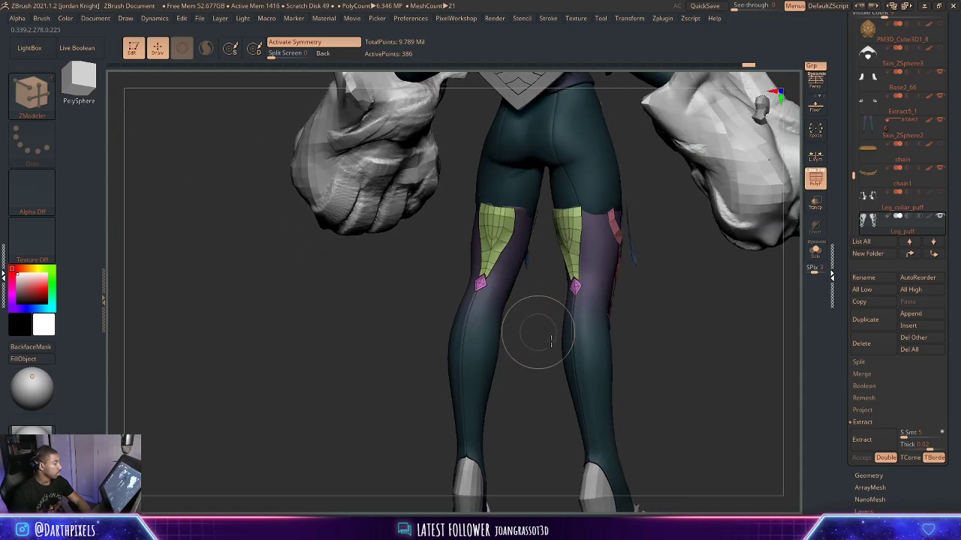
drag(551, 342, 597, 346)
key(space)
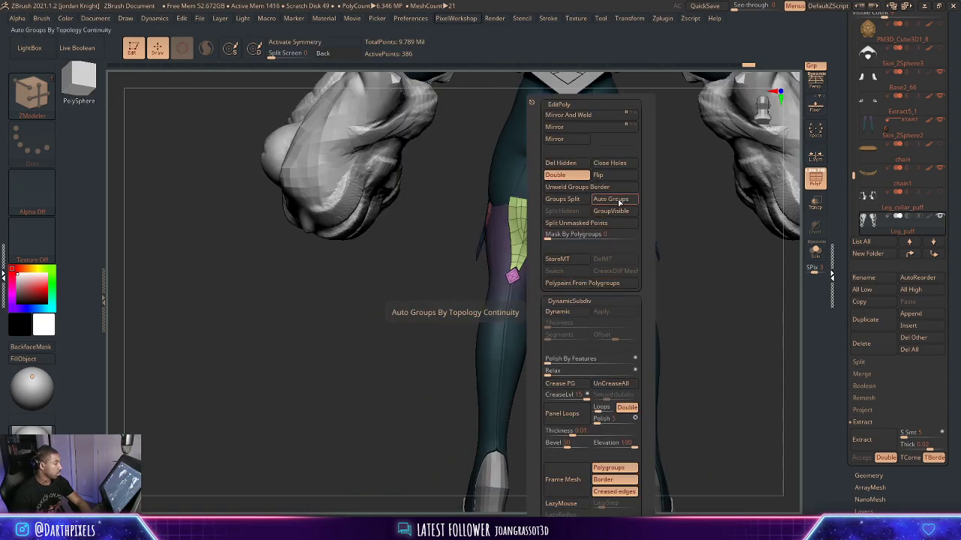
click(619, 200)
key(space)
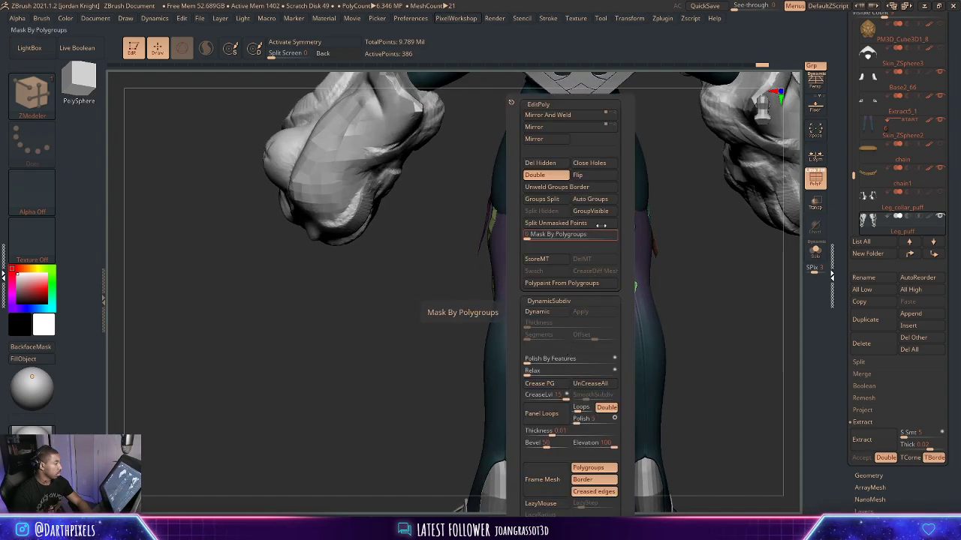
click(590, 200)
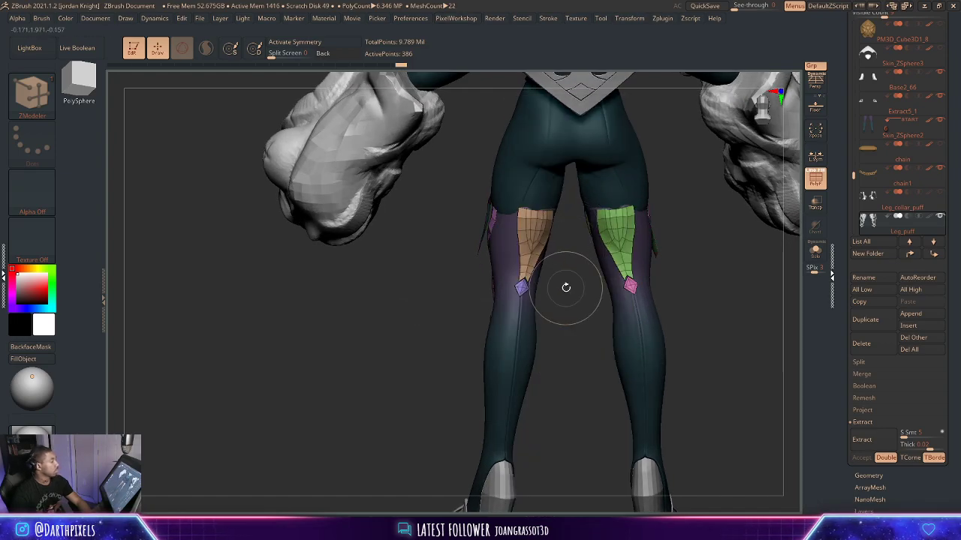
key(space)
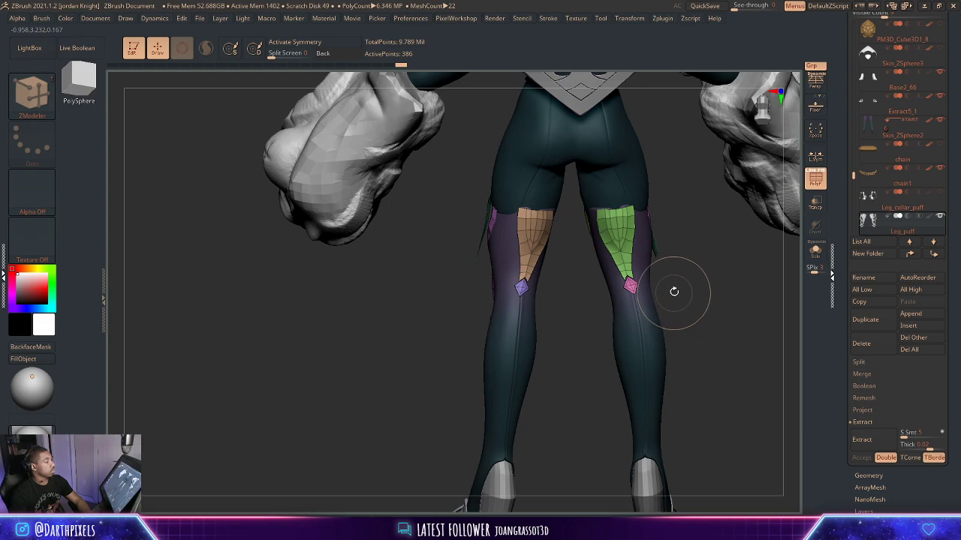
Turn symmetry back on and auto-group the Leg_puff trim so mirrored pieces share polygroups.
key(x)
key(space)
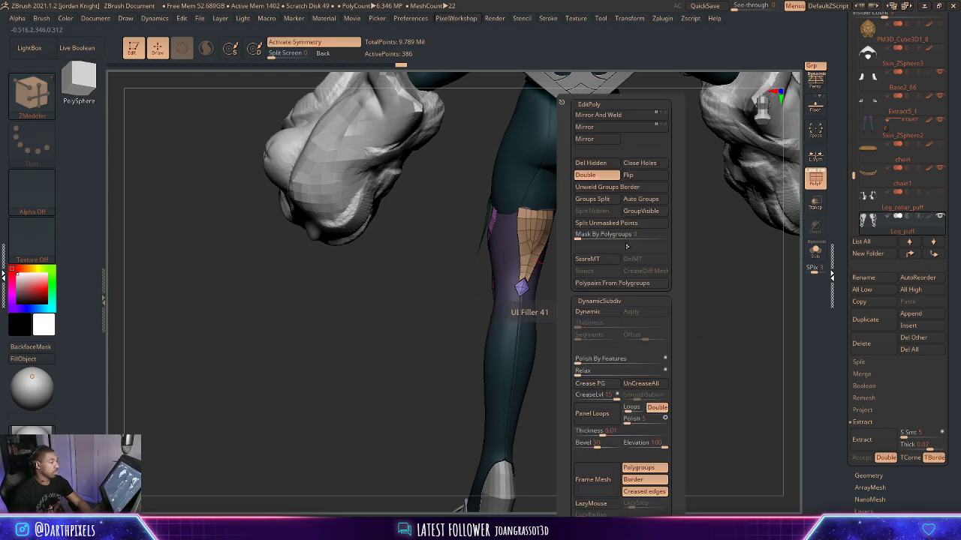
click(644, 198)
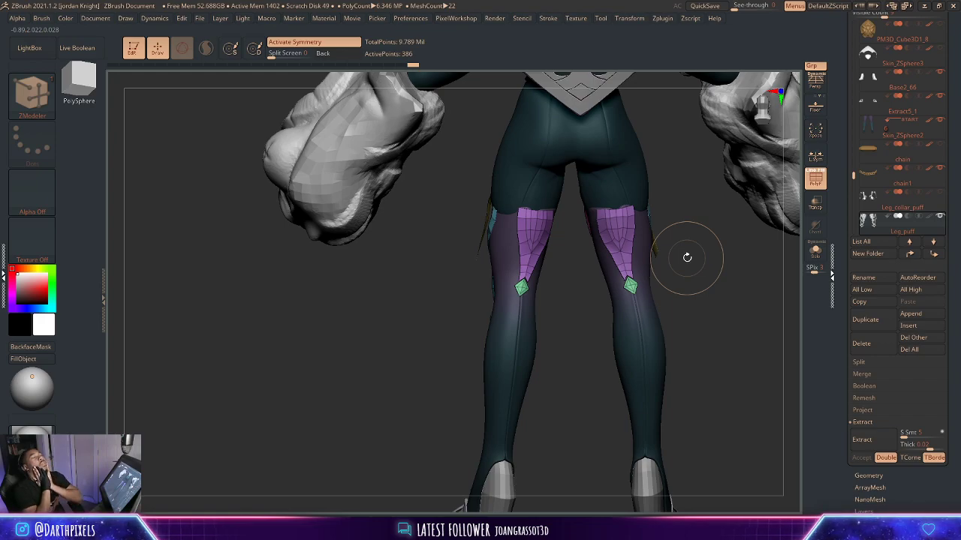
Set ZModeler's polygon action to PolyGroup and regroup the U-shaped band of faces on the back thigh trim.
alt+drag(726, 249, 624, 331)
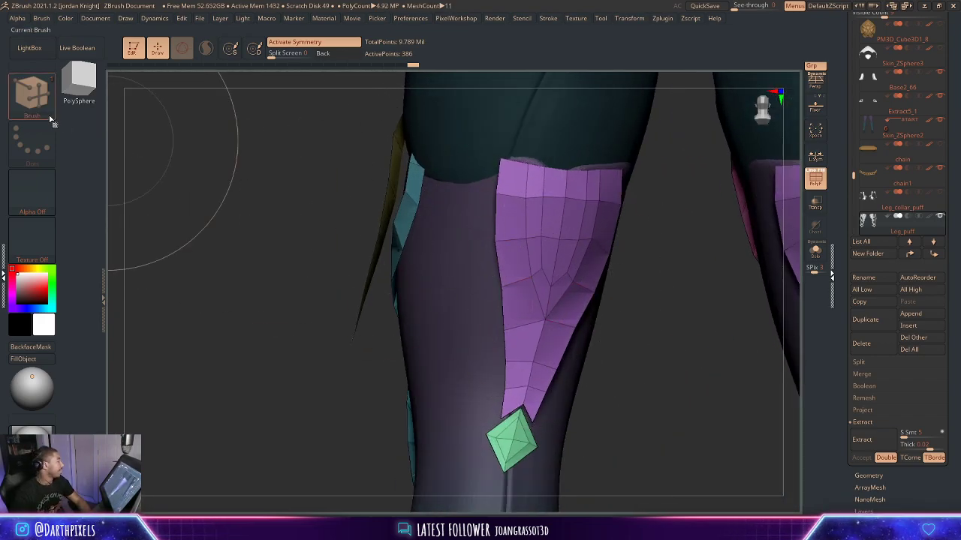
key(space)
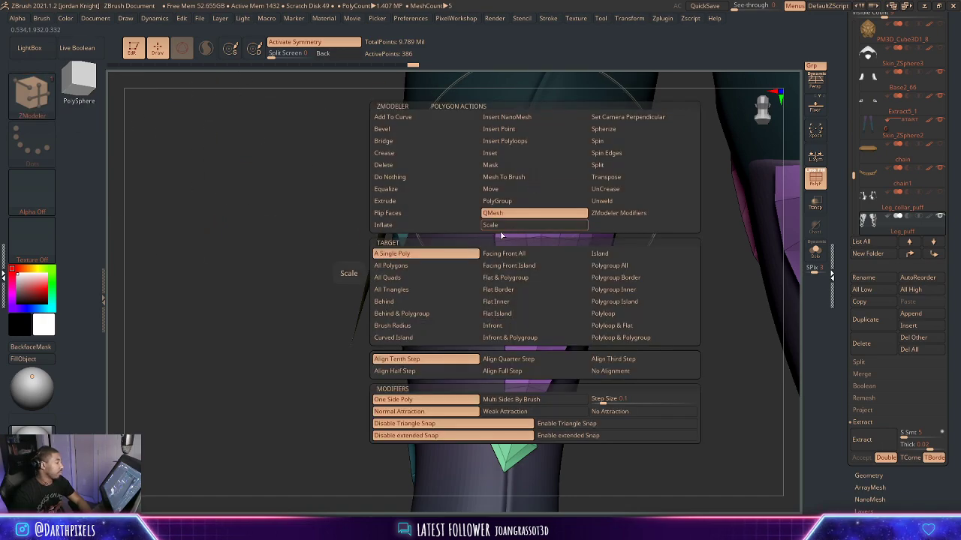
click(581, 202)
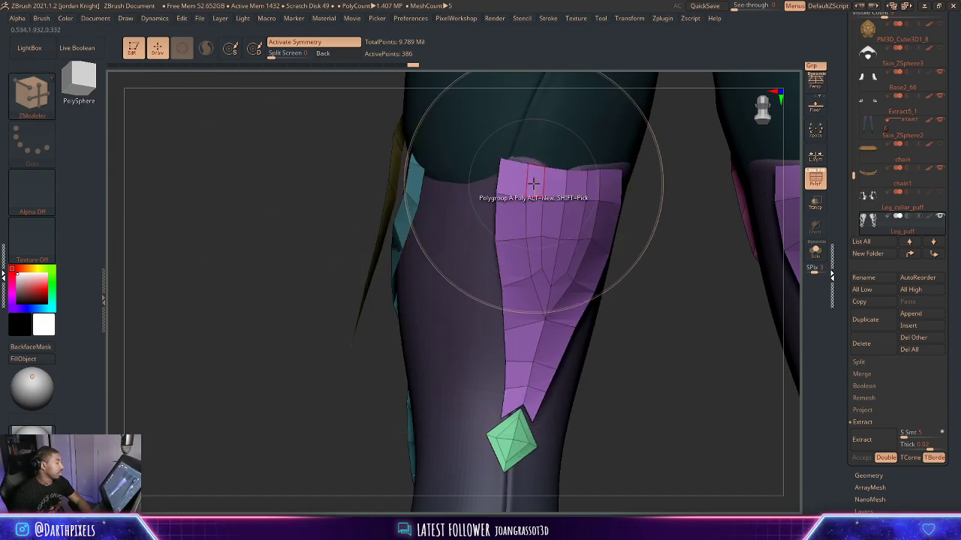
click(537, 261)
click(541, 292)
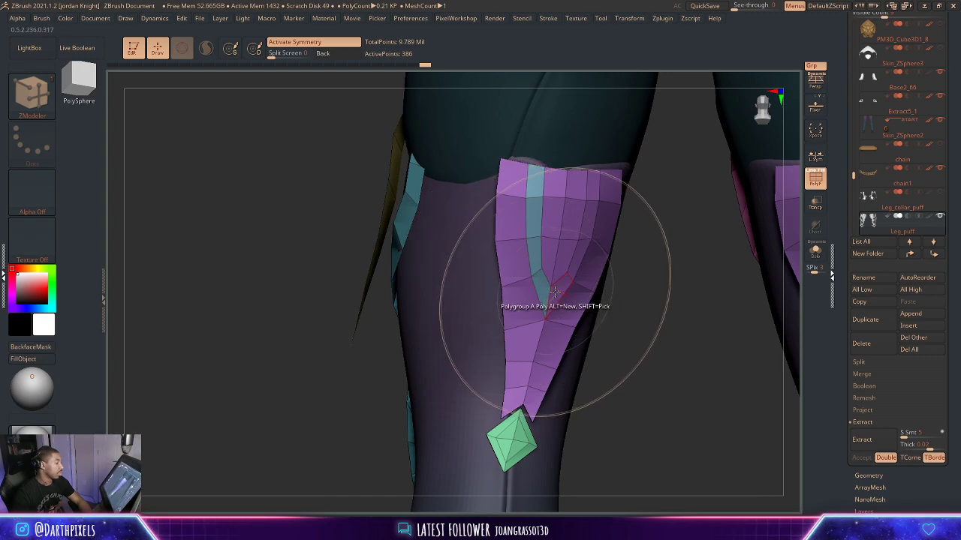
click(557, 295)
click(578, 257)
click(587, 222)
click(593, 189)
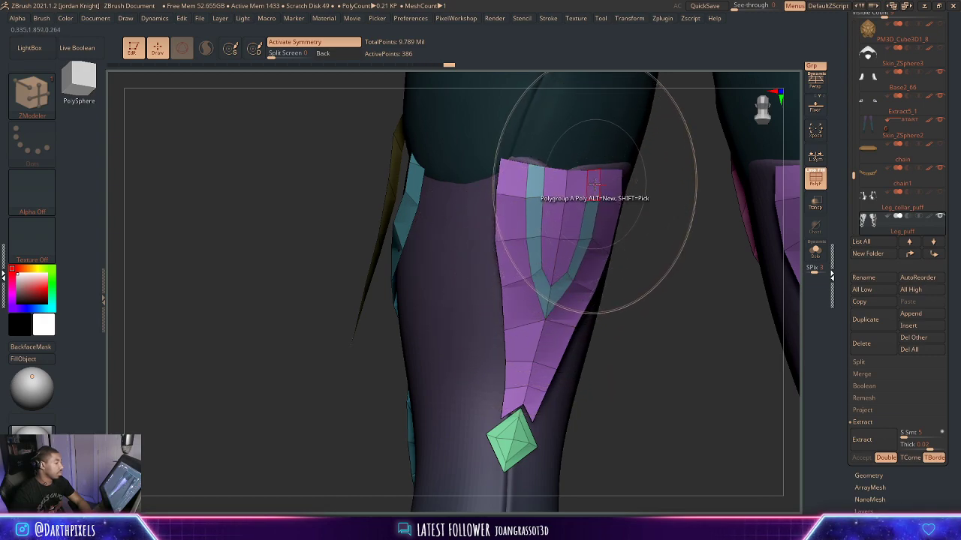
Add the faces enclosed by the U-shaped band on the back thigh trim to the same polygroup.
click(574, 193)
click(573, 215)
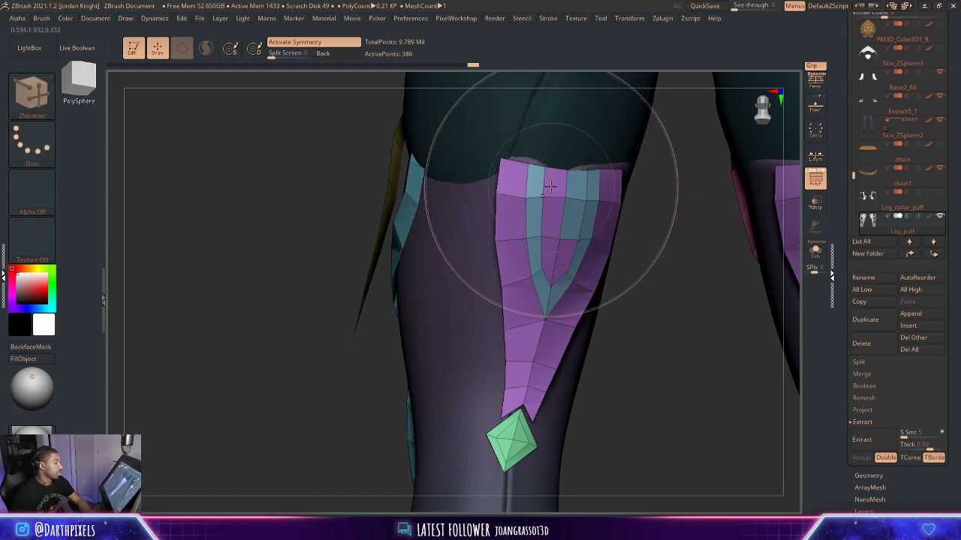
click(552, 187)
click(554, 217)
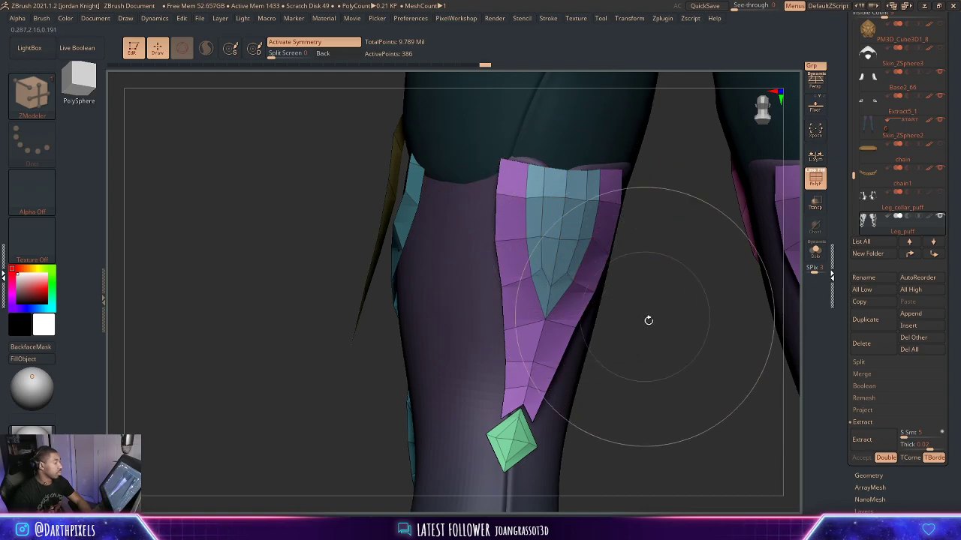
mouse_move(648, 320)
alt+mouse_down()
mouse_move(562, 292)
mouse_move(596, 322)
mouse_move(598, 306)
mouse_move(580, 306)
alt+mouse_up()
mouse_move(574, 373)
alt+mouse_down()
mouse_move(628, 392)
mouse_move(616, 390)
alt+mouse_up()
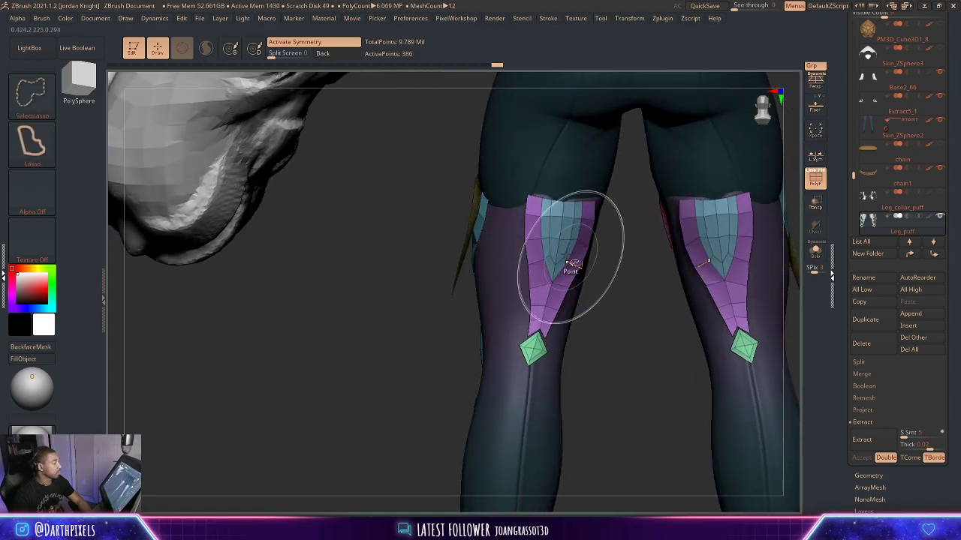
Isolate the inner-panel polygroup of the back thigh trim to inspect it, and show the whole Leg_puff mesh again.
ctrl+shift+click(558, 240)
alt+drag(617, 315, 554, 290)
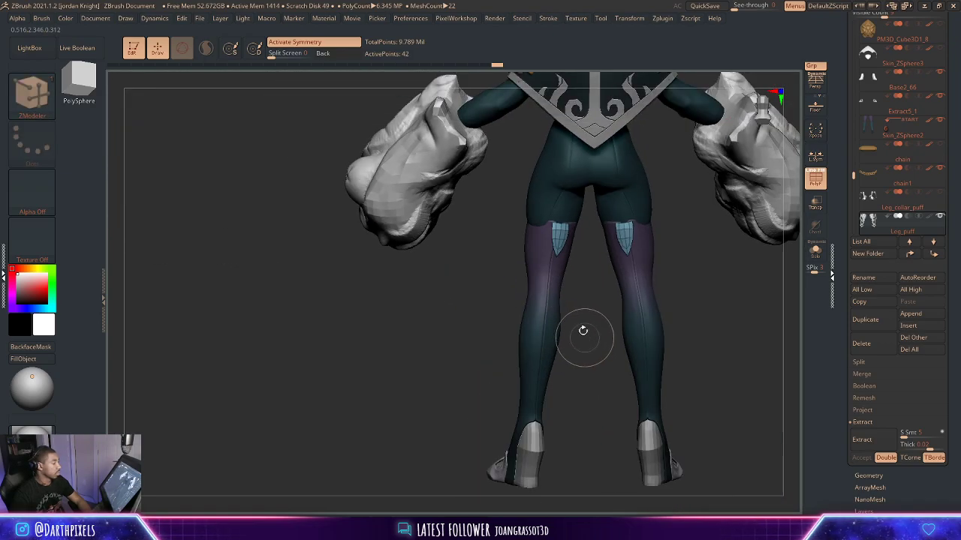
ctrl+shift+drag(583, 331, 601, 380)
ctrl+shift+click(659, 372)
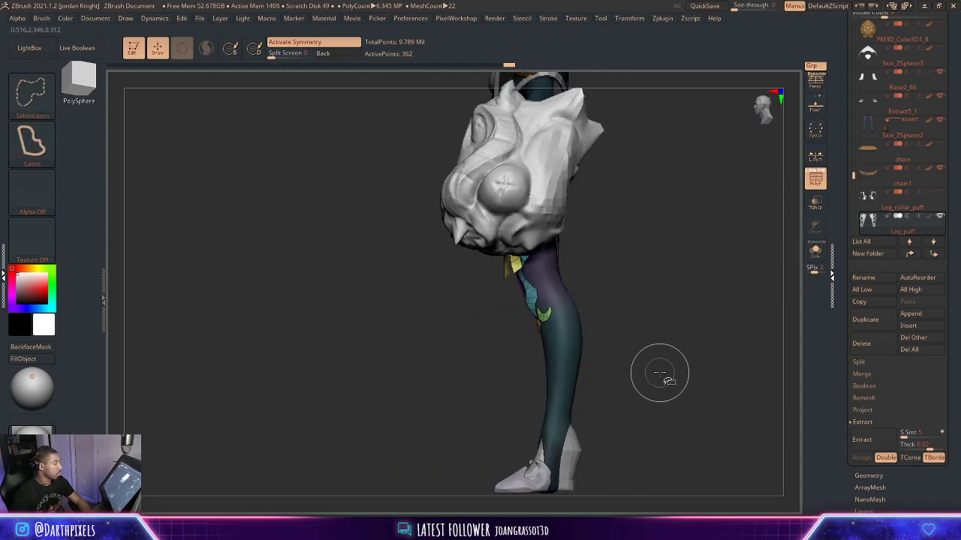
drag(692, 343, 604, 392)
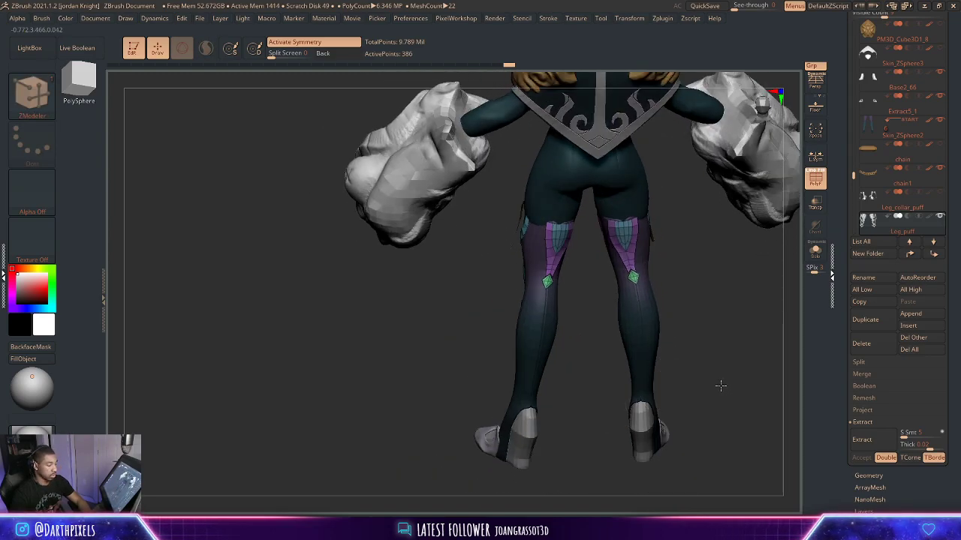
Unweld the polygroup borders of the Leg_puff trim to detach the inner panels from their surrounding frames.
alt+drag(720, 386, 704, 395)
key(space)
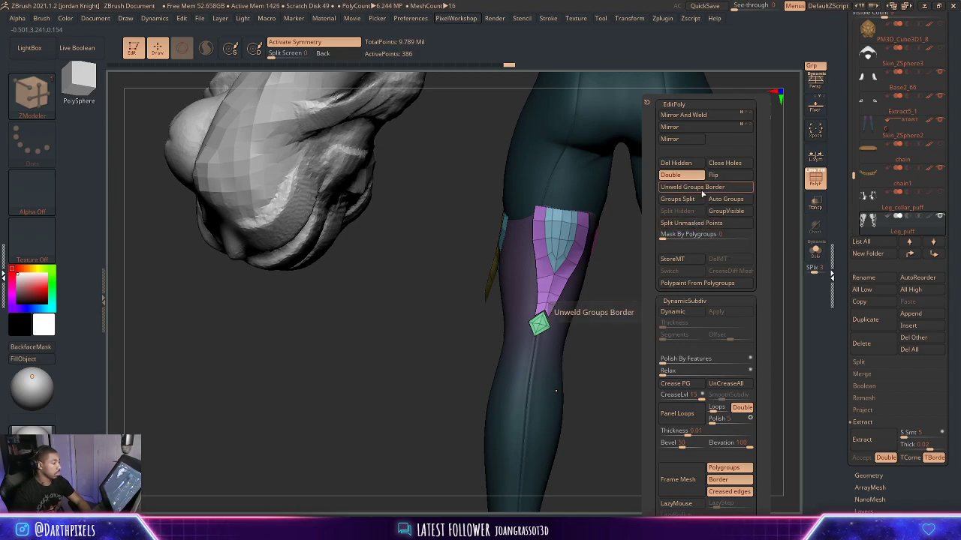
click(702, 191)
alt+drag(615, 381, 633, 397)
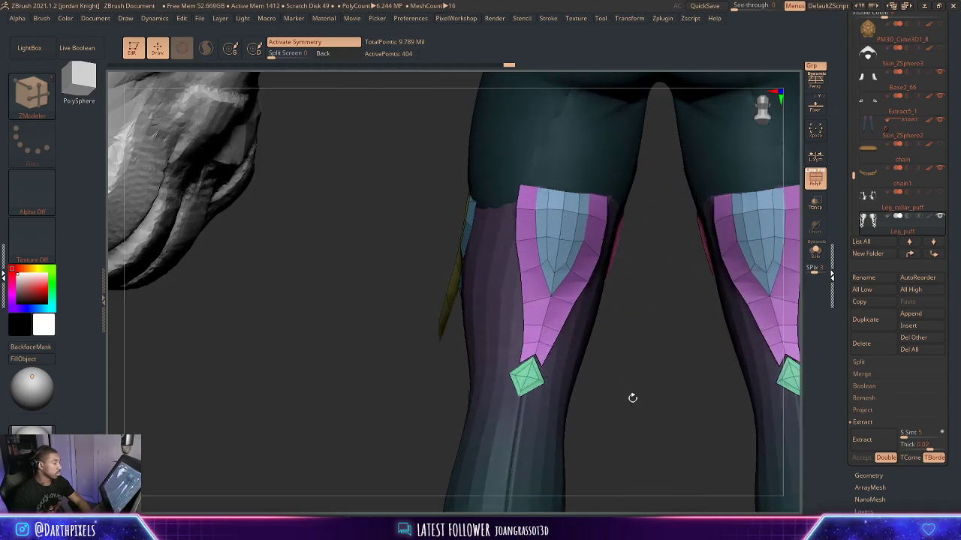
Mask everything except the inner panels of the back thigh trim and scale those panels slightly smaller with local symmetry on.
key(w)
ctrl+click(572, 239)
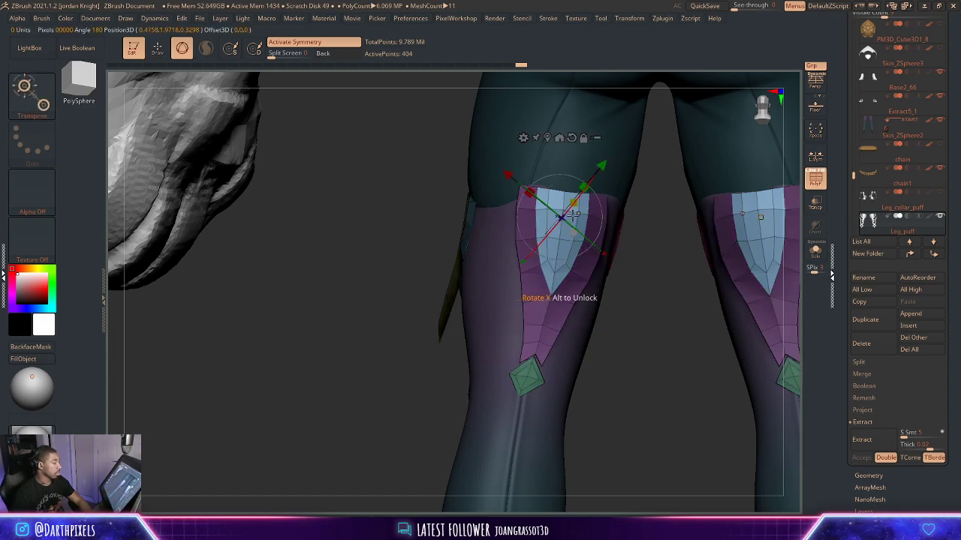
drag(575, 205, 575, 207)
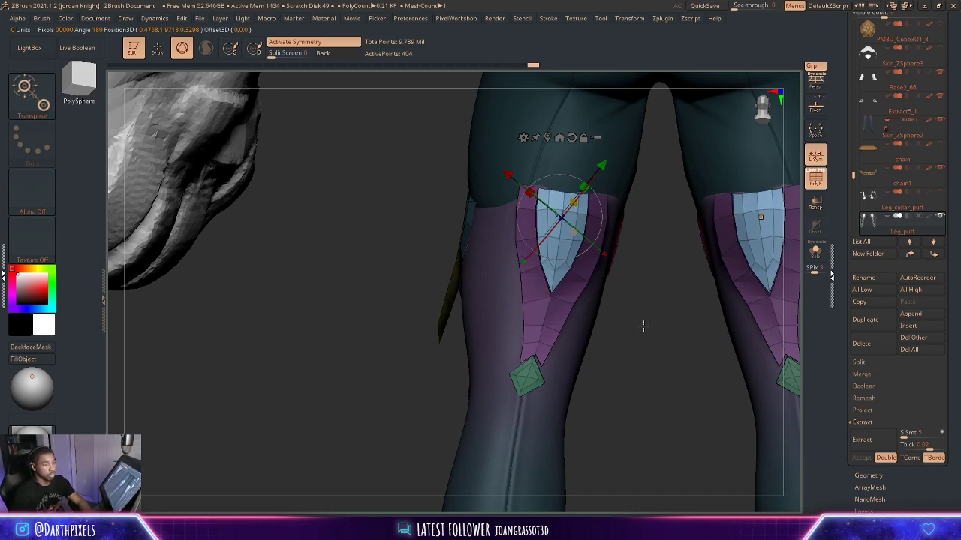
key(space)
Turn off the polyframe and show the Leg_collar_puff trim and the purple Base2_52 thigh cuffs again.
drag(361, 298, 375, 361)
key(shift+f)
alt+drag(566, 354, 731, 421)
key(space)
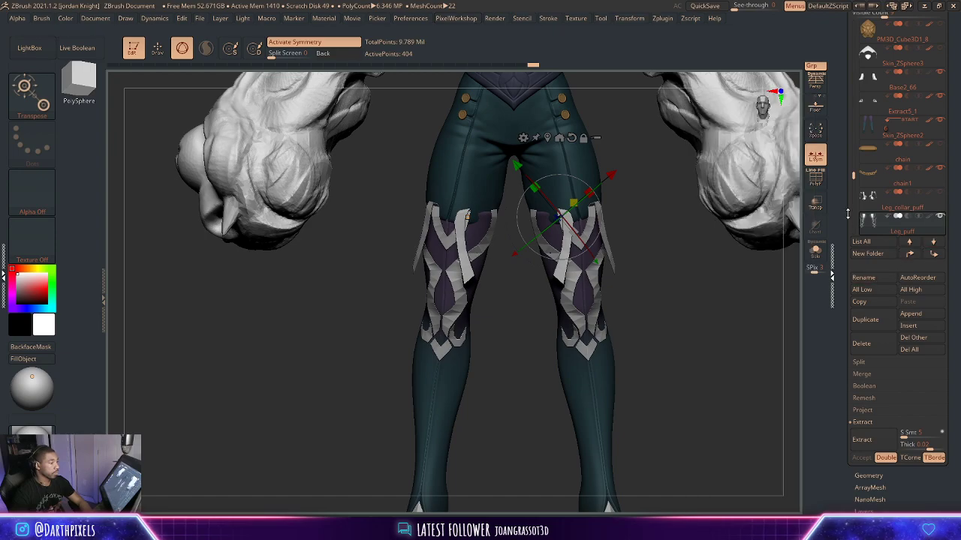
drag(853, 178, 857, 78)
click(939, 173)
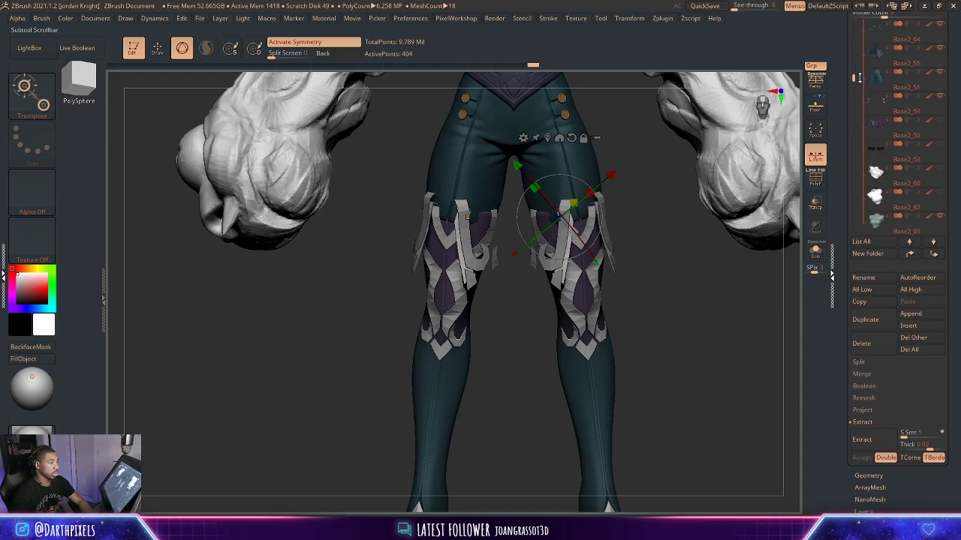
click(939, 122)
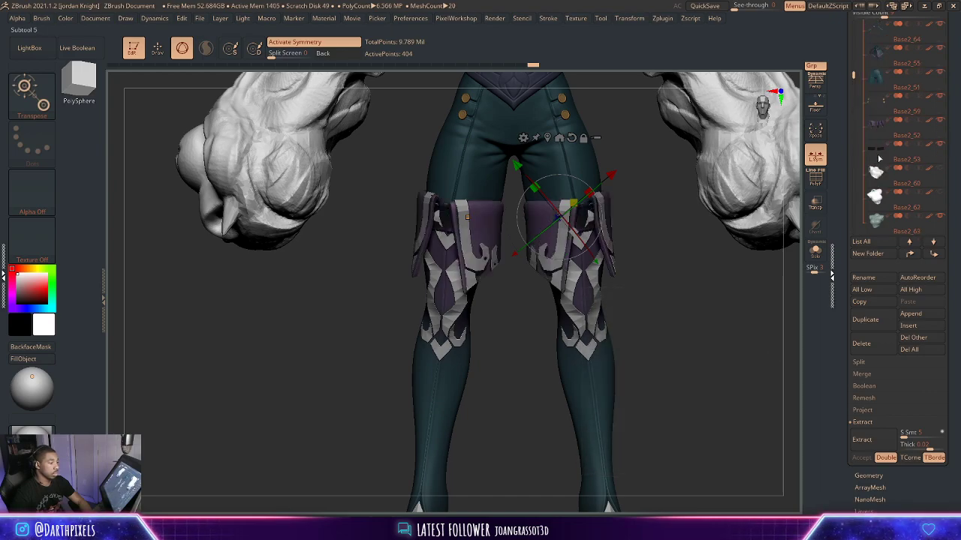
alt+drag(683, 290, 600, 188)
key(q)
mouse_move(701, 193)
mouse_down()
mouse_move(684, 180)
mouse_move(595, 211)
mouse_move(606, 207)
mouse_move(610, 220)
mouse_up()
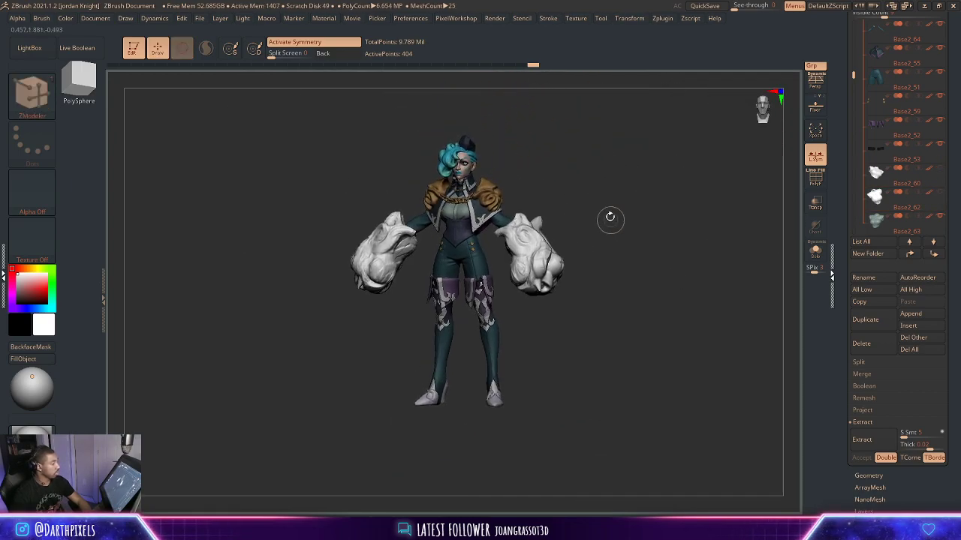
Hide the PM3D_Cube3D1_3 gauntlets to view the character without them, and show them again.
alt+click(525, 247)
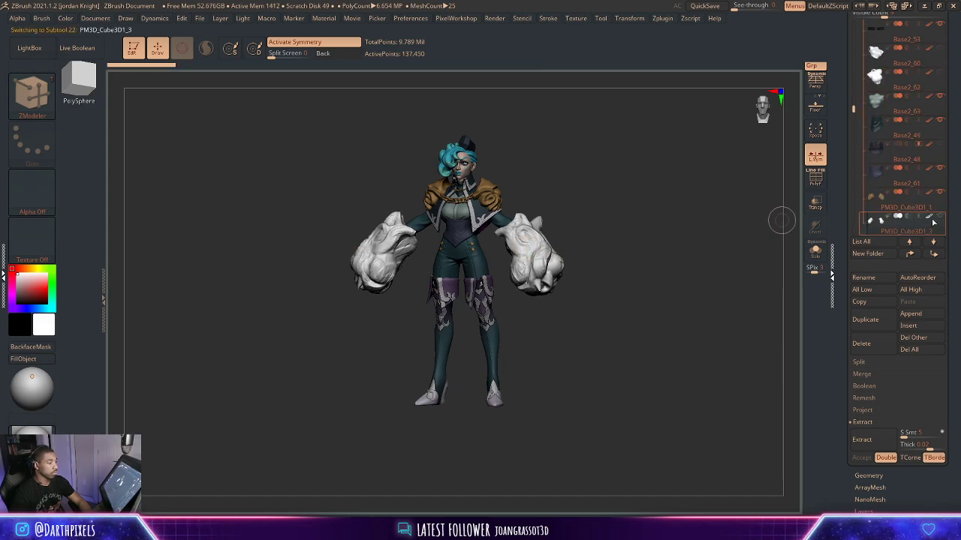
alt+click(498, 219)
mouse_move(582, 216)
mouse_down()
mouse_move(601, 220)
mouse_move(590, 235)
mouse_move(712, 236)
mouse_up()
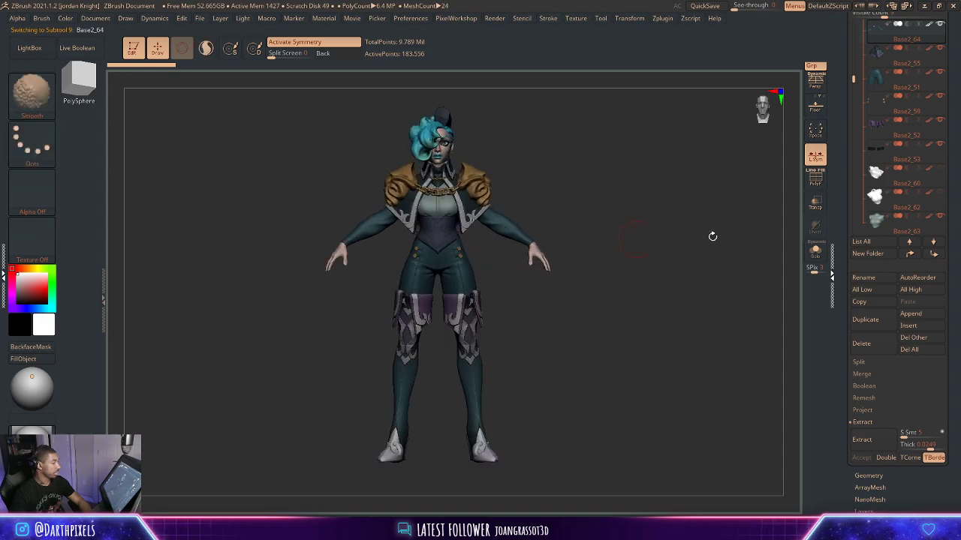
drag(852, 82, 872, 118)
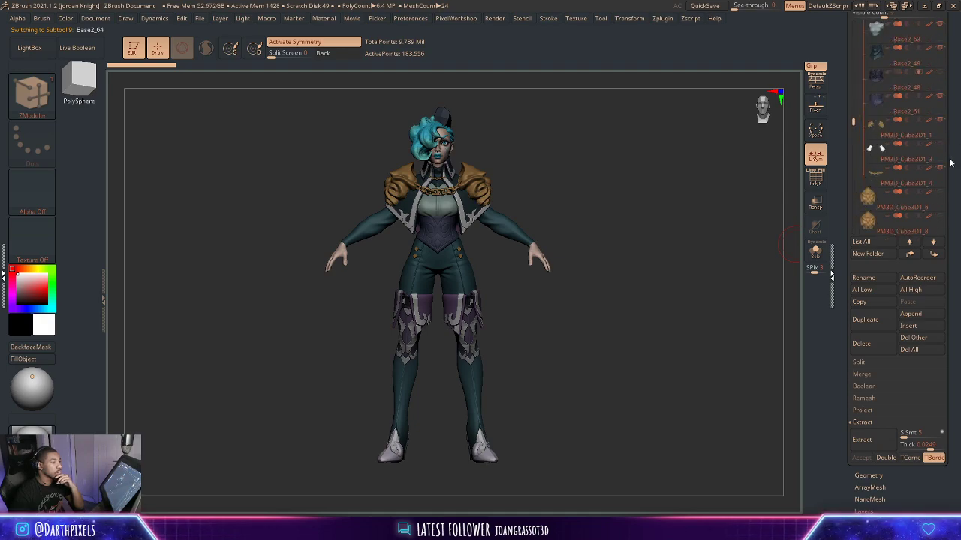
click(939, 145)
drag(650, 180, 570, 167)
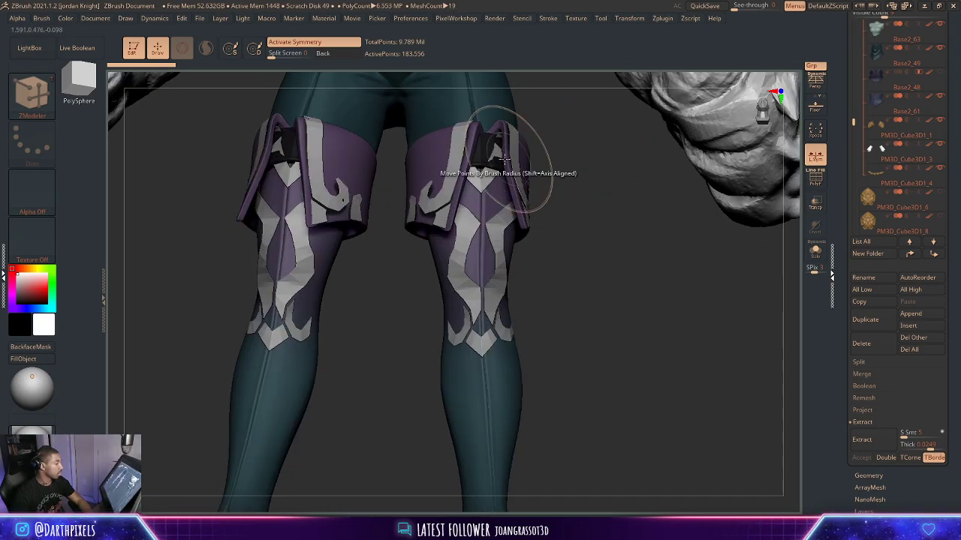
Select the dark Base2_53 thigh strap and examine the outfit and leg trim from the front.
alt+click(484, 159)
drag(607, 193, 597, 155)
alt+drag(596, 217, 588, 259)
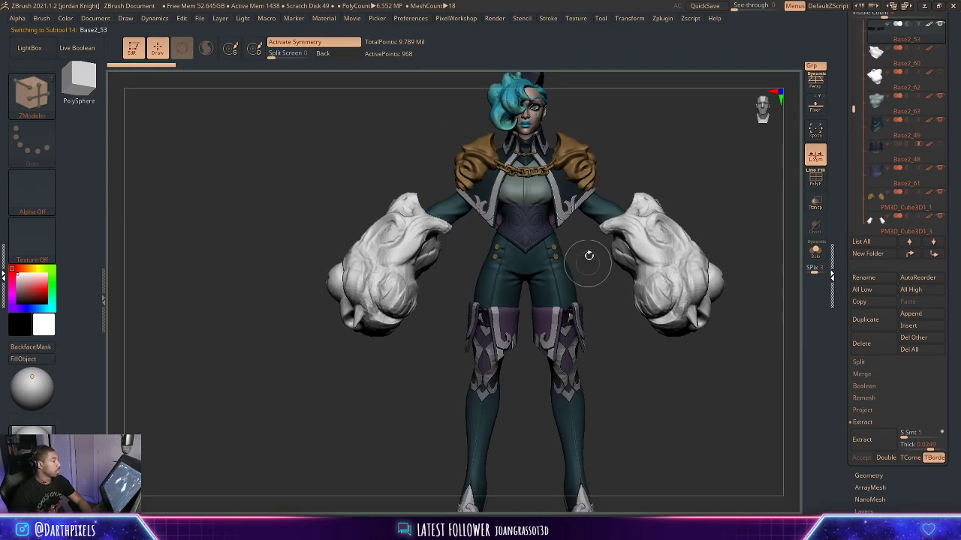
alt+drag(637, 135, 602, 267)
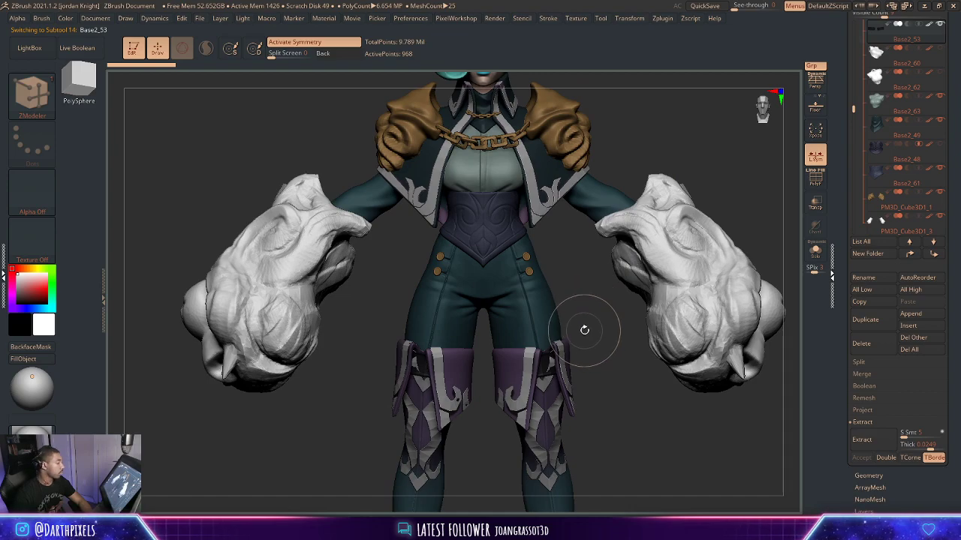
mouse_move(900, 176)
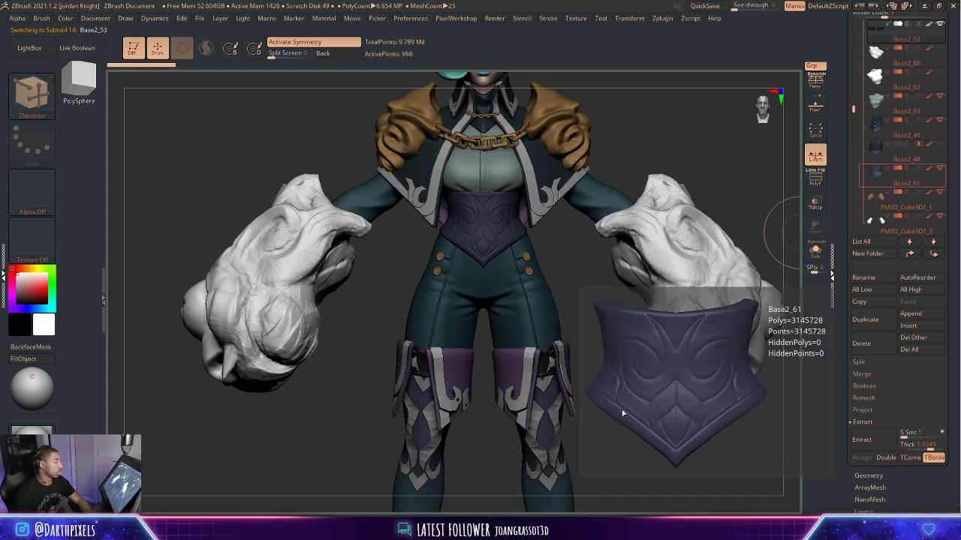
mouse_move(656, 473)
alt+mouse_down()
mouse_move(658, 306)
mouse_move(635, 315)
mouse_move(695, 312)
alt+mouse_up()
mouse_move(695, 313)
alt+mouse_down()
mouse_move(690, 352)
mouse_move(613, 268)
mouse_move(610, 238)
alt+mouse_up()
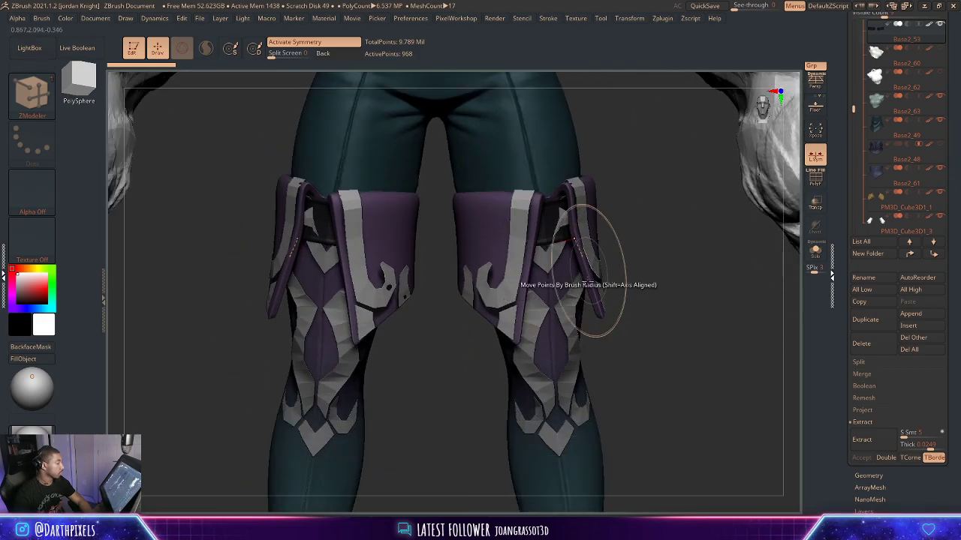
Activate Dynamic Subdivision on the Leg_puff trim with the polyframe on, lowering SmoothSubdiv to its minimum to keep the facets.
key(space)
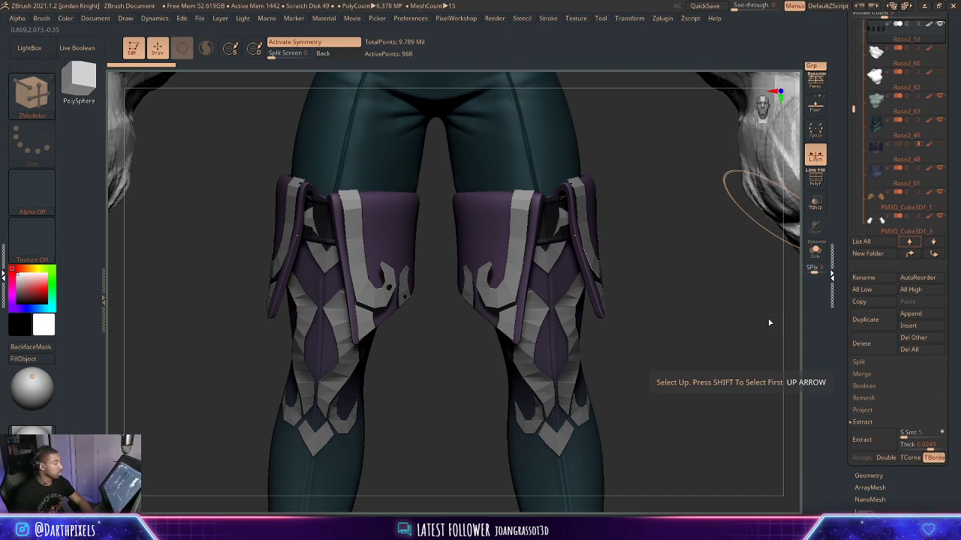
drag(699, 325, 664, 367)
alt+click(563, 350)
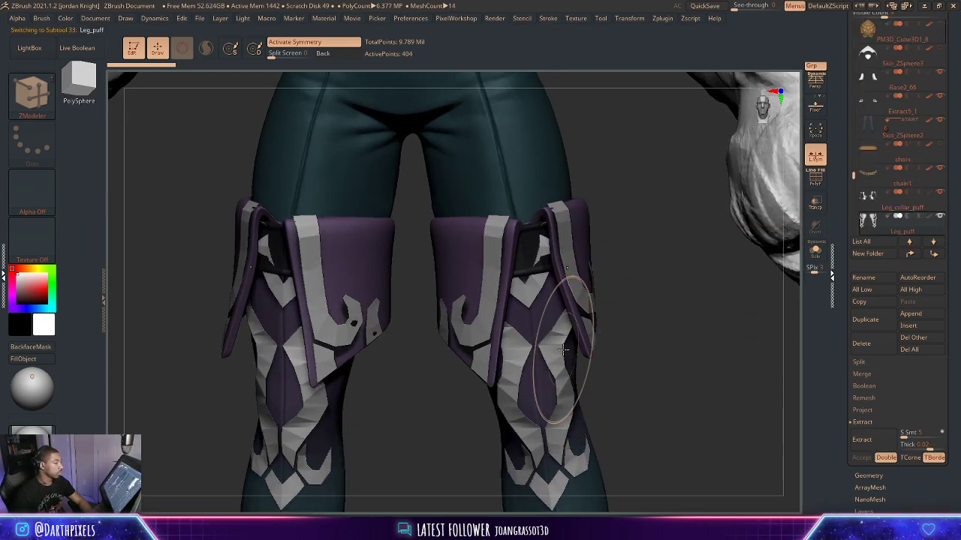
key(shift+f)
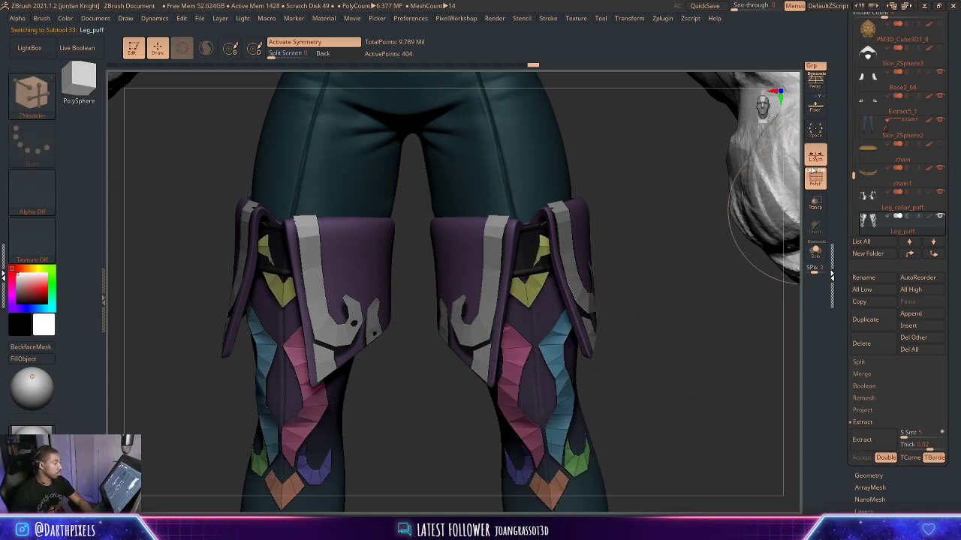
key(space)
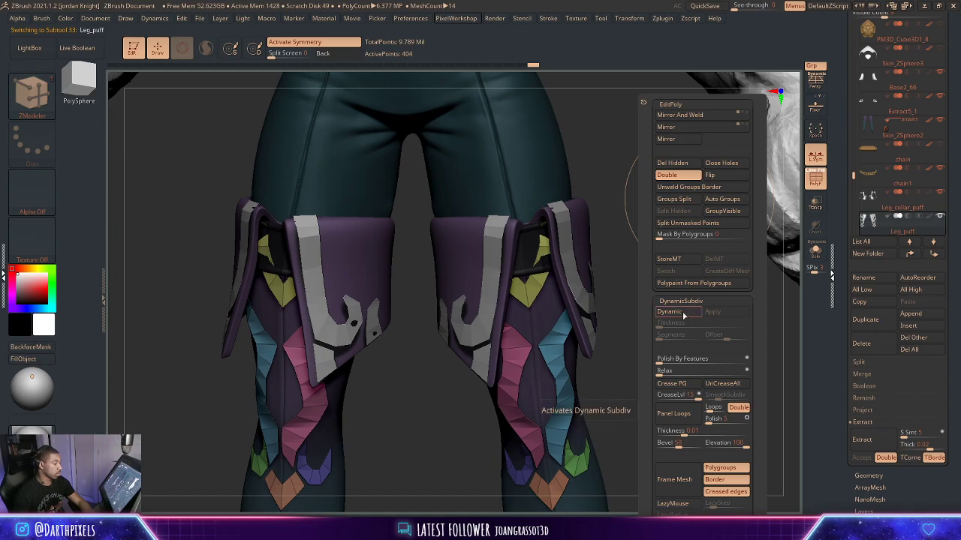
click(680, 312)
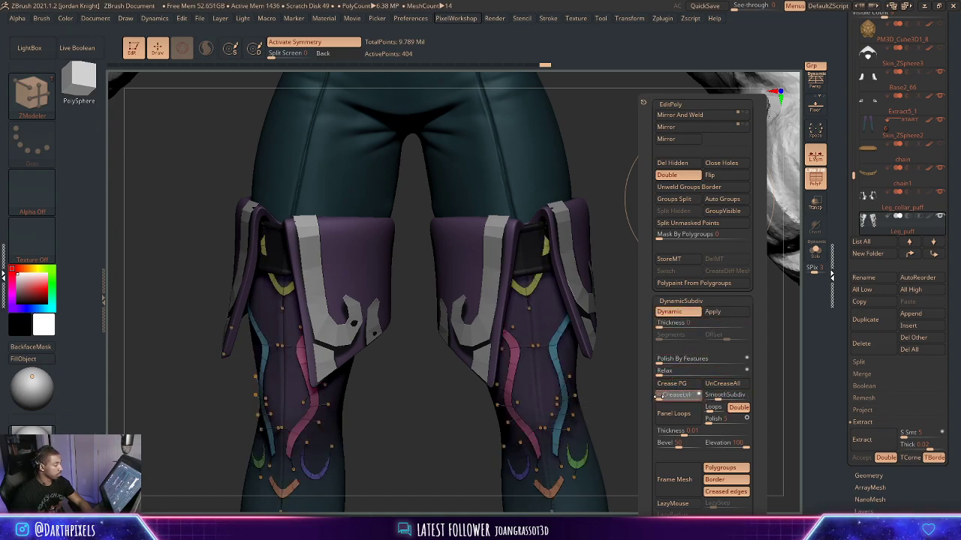
drag(698, 396, 694, 395)
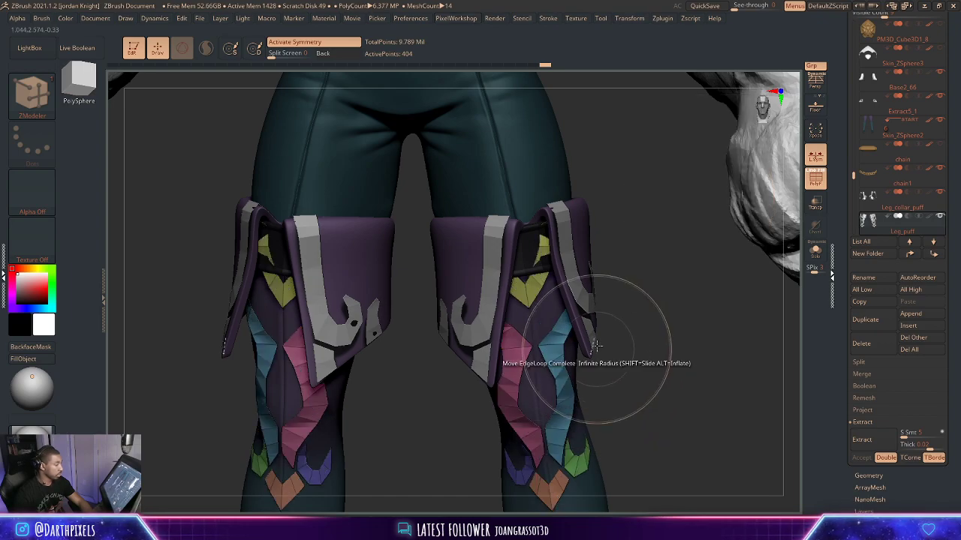
Set the Leg_puff trim's dynamic thickness to 0.01321 and its offset to -100.
key(space)
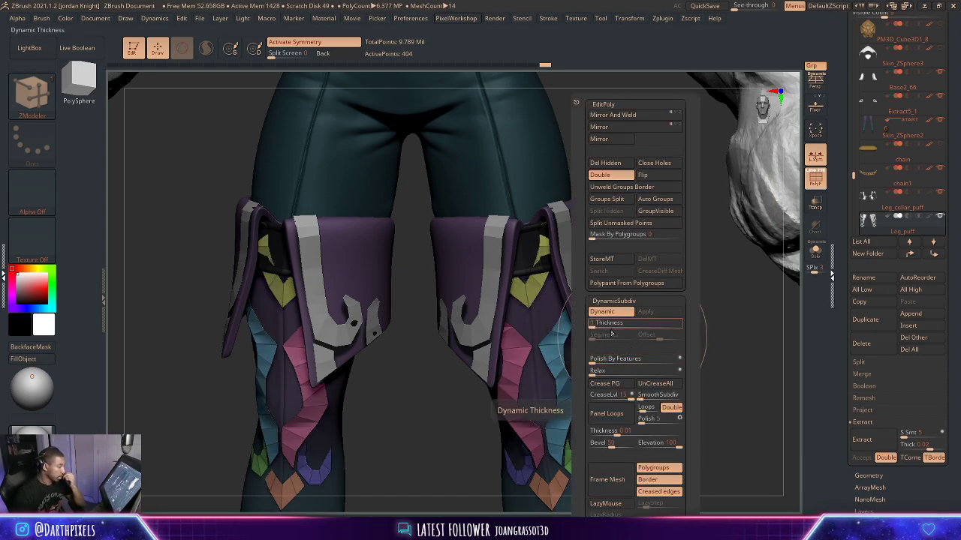
drag(601, 325, 627, 324)
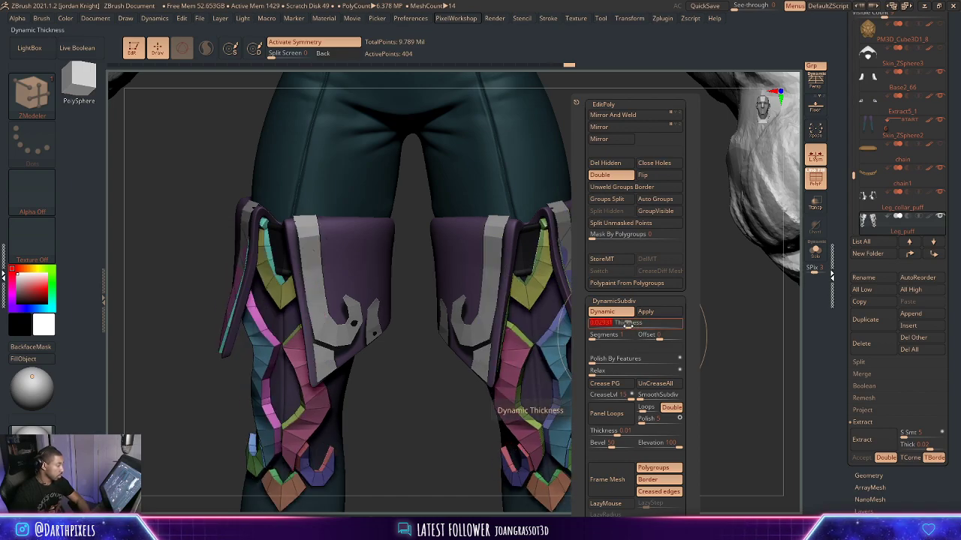
alt+drag(450, 445, 467, 341)
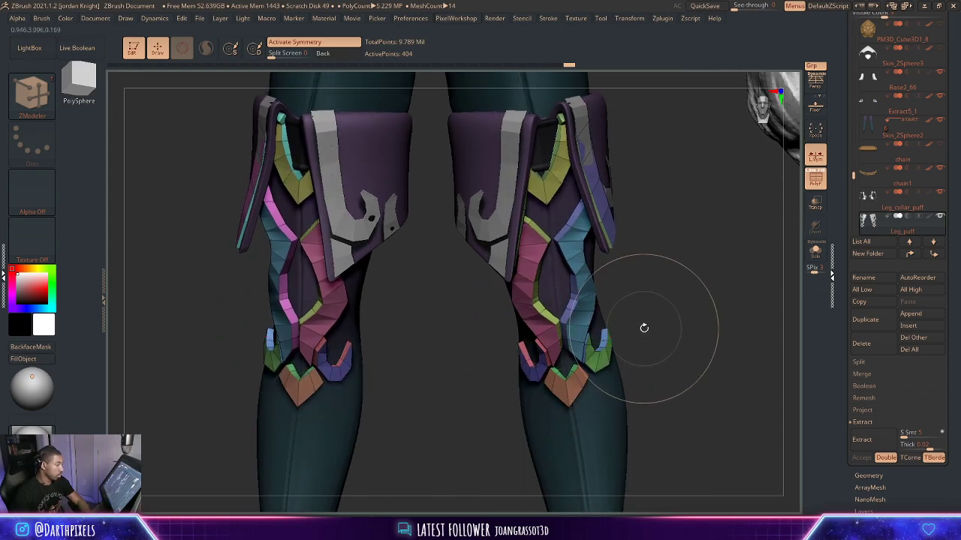
key(space)
drag(650, 325, 688, 338)
key(space)
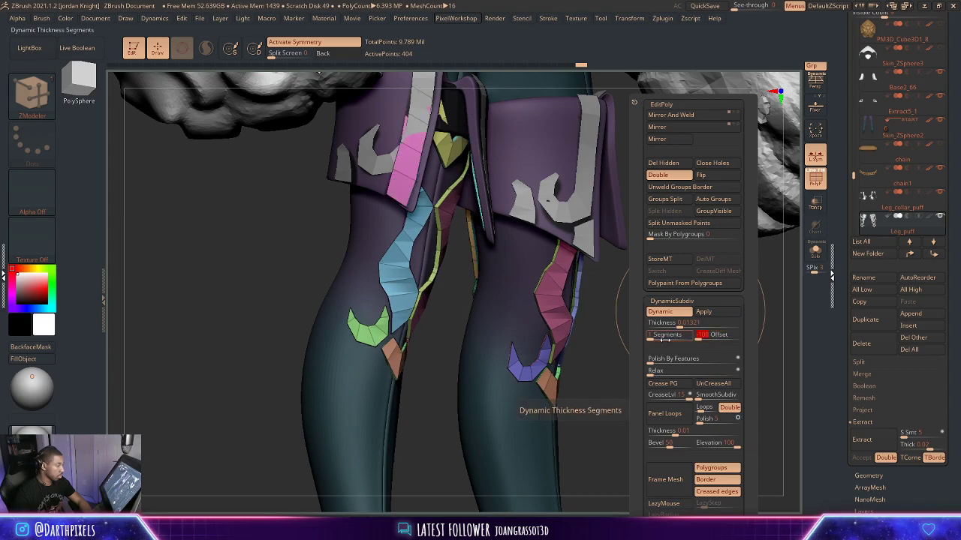
Examine the thickened trim on both legs from several angles, checking how it sits against the thigh cuffs.
drag(608, 327, 581, 333)
alt+drag(656, 323, 611, 345)
alt+drag(705, 312, 659, 240)
mouse_move(644, 205)
mouse_down()
mouse_move(648, 184)
mouse_move(656, 191)
mouse_up()
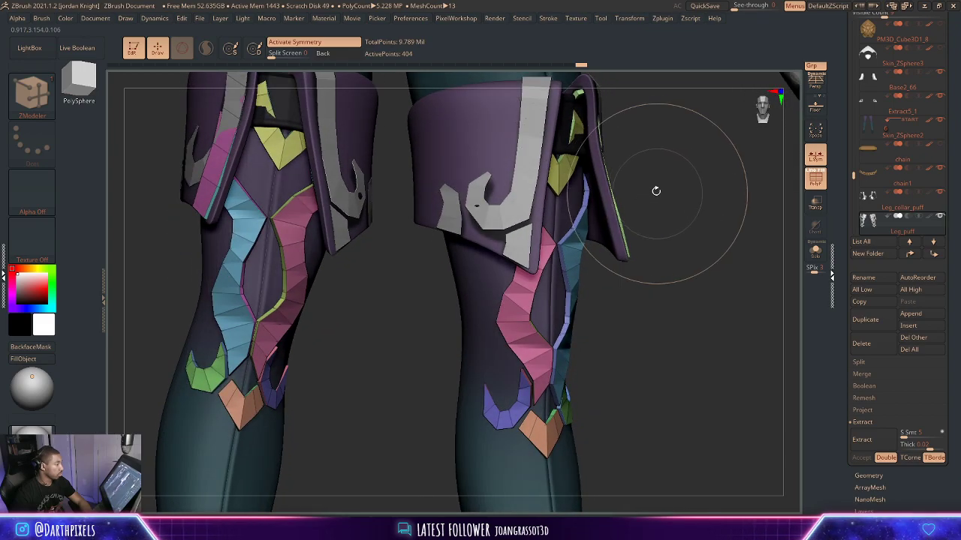
key(space)
key(w)
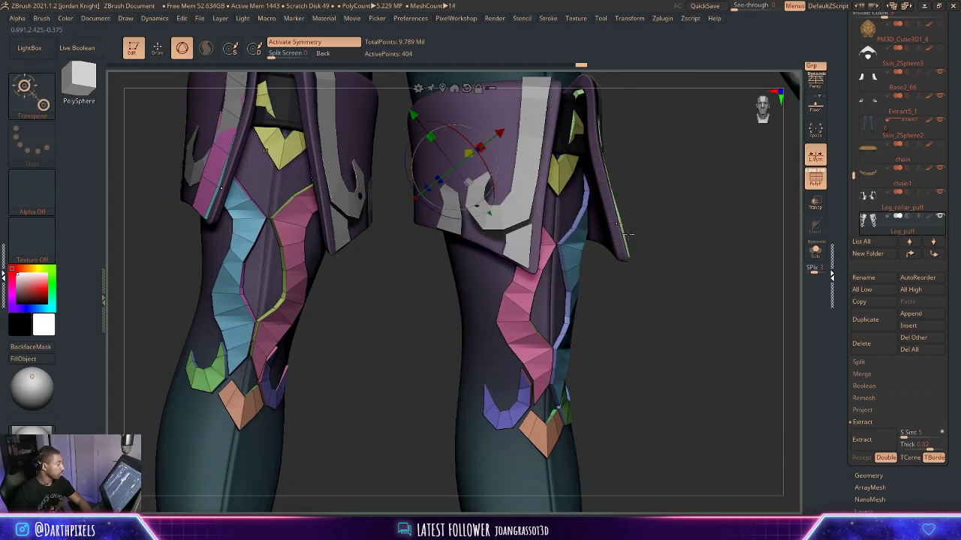
mouse_move(684, 269)
mouse_down()
mouse_move(678, 283)
mouse_move(647, 281)
mouse_move(637, 322)
mouse_move(583, 288)
mouse_move(584, 296)
mouse_up()
key(q)
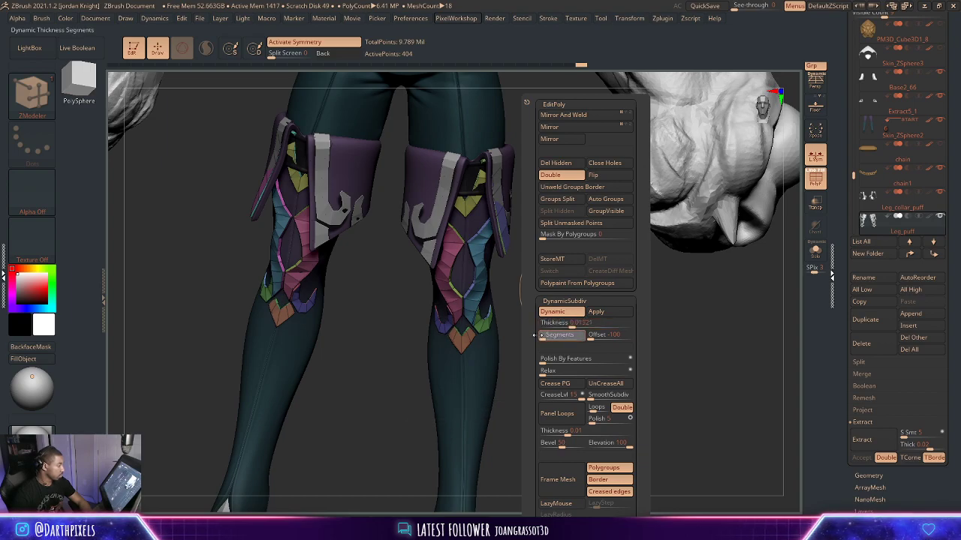
Try other crease level and smooth subdivision settings on the Leg_puff trim and check its edges up close.
mouse_move(579, 395)
mouse_down()
mouse_move(544, 396)
mouse_move(587, 397)
mouse_move(561, 395)
mouse_up()
click(597, 399)
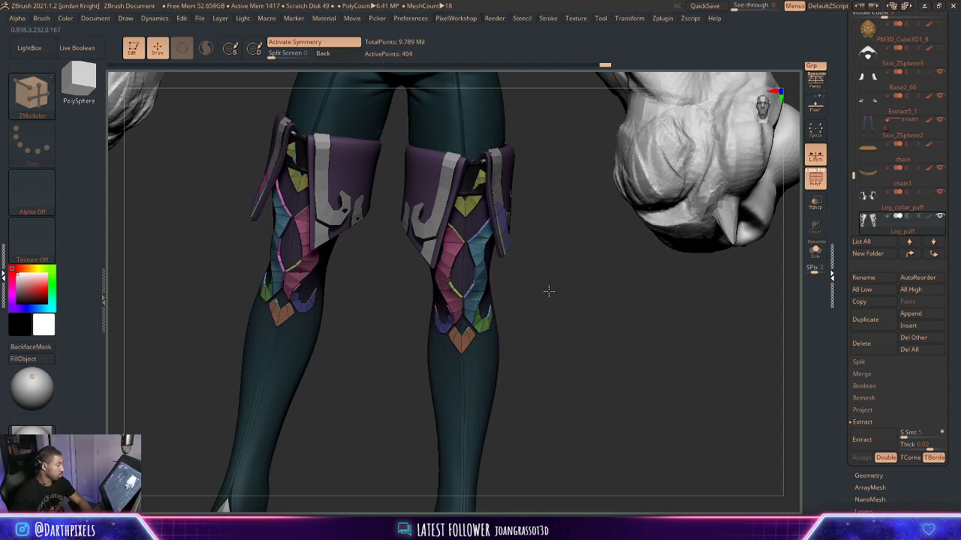
alt+drag(548, 291, 596, 325)
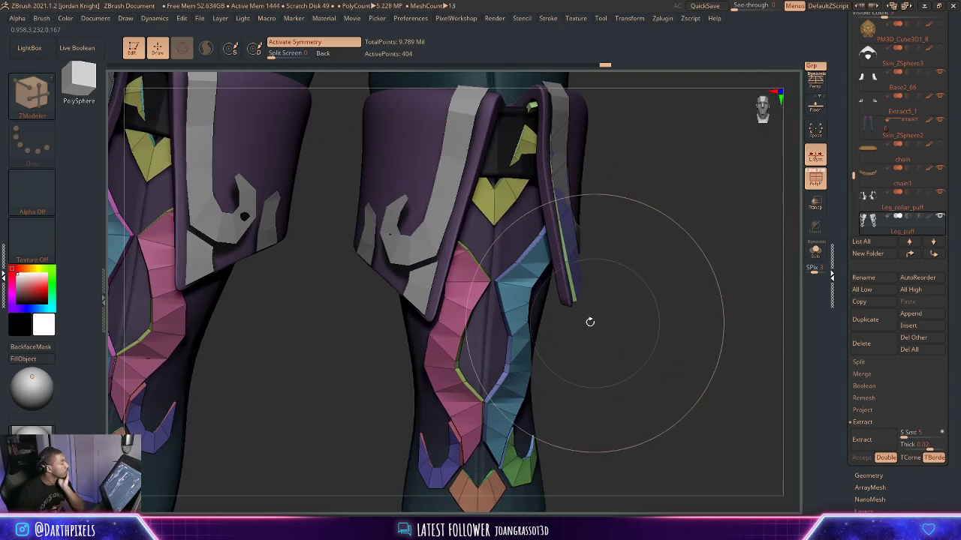
drag(621, 352, 573, 325)
Hide the Base2_52 thigh cuffs, Base2_53 straps and cuff trim, and make Leg_puff active with the Move brush.
click(38, 101)
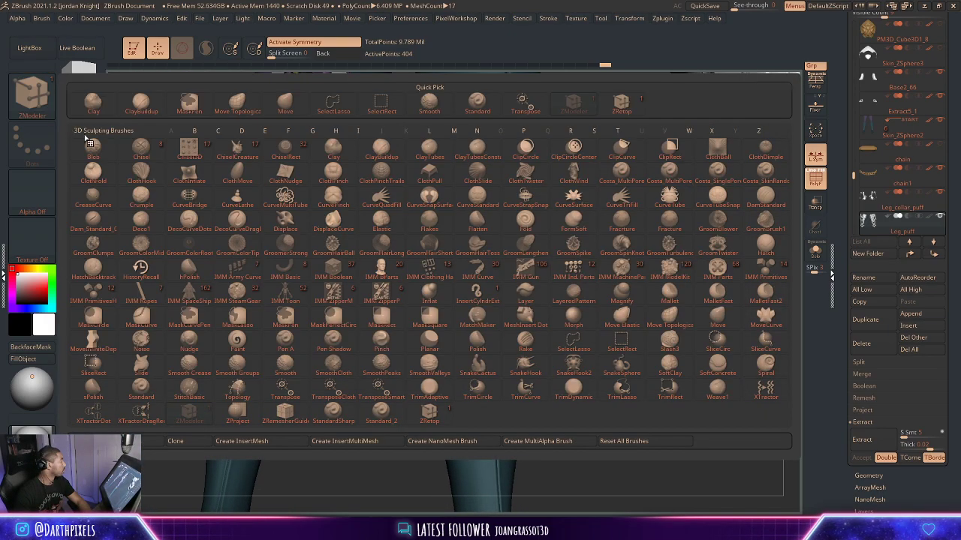
click(298, 96)
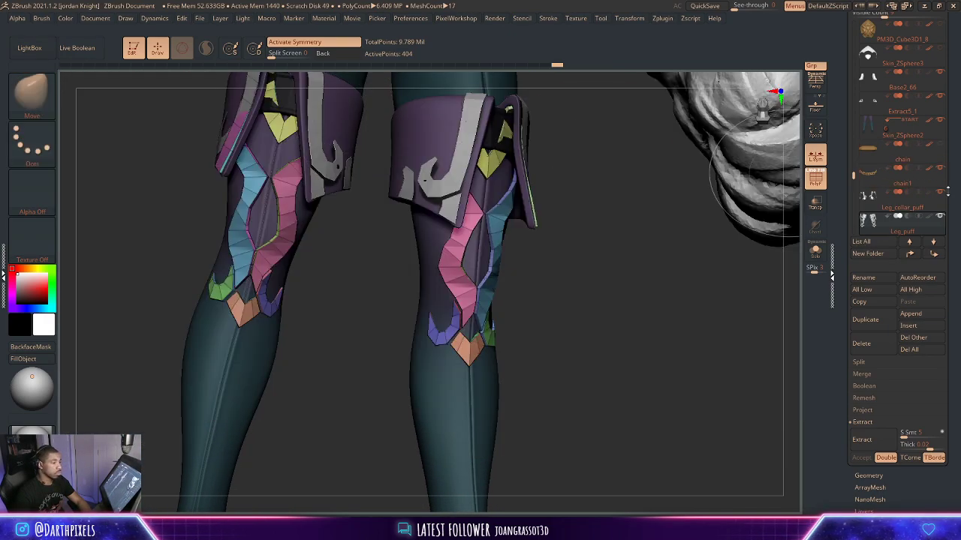
drag(854, 176, 867, 108)
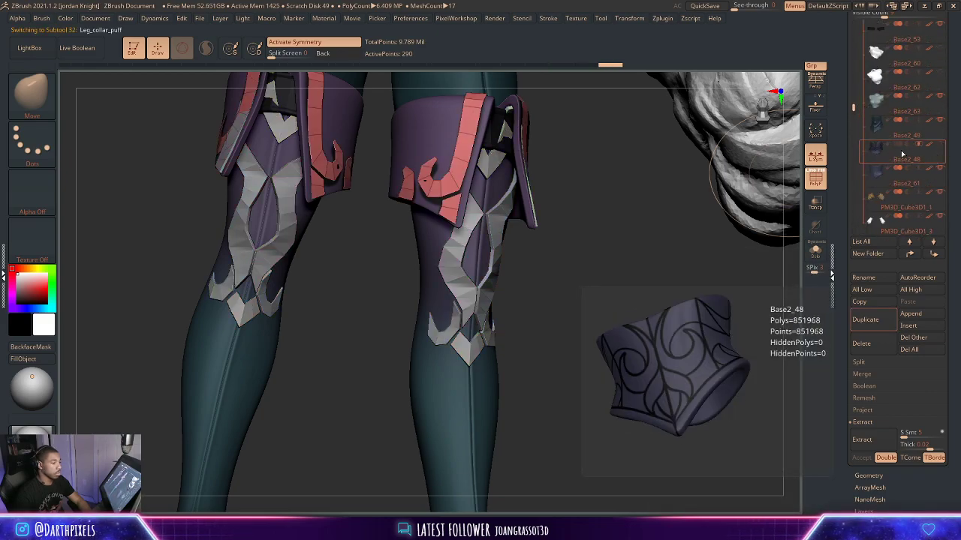
drag(854, 108, 855, 83)
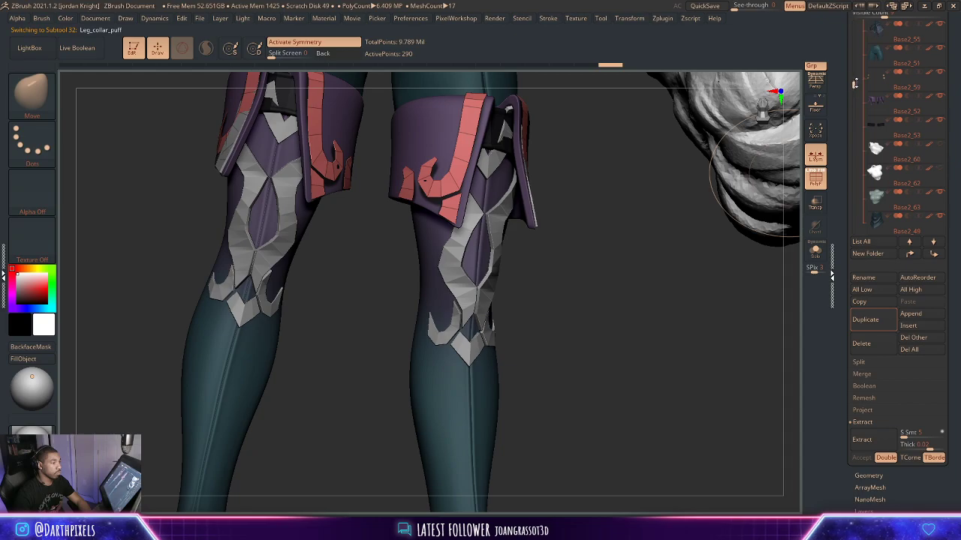
click(939, 97)
click(940, 121)
drag(610, 206, 605, 231)
alt+click(516, 237)
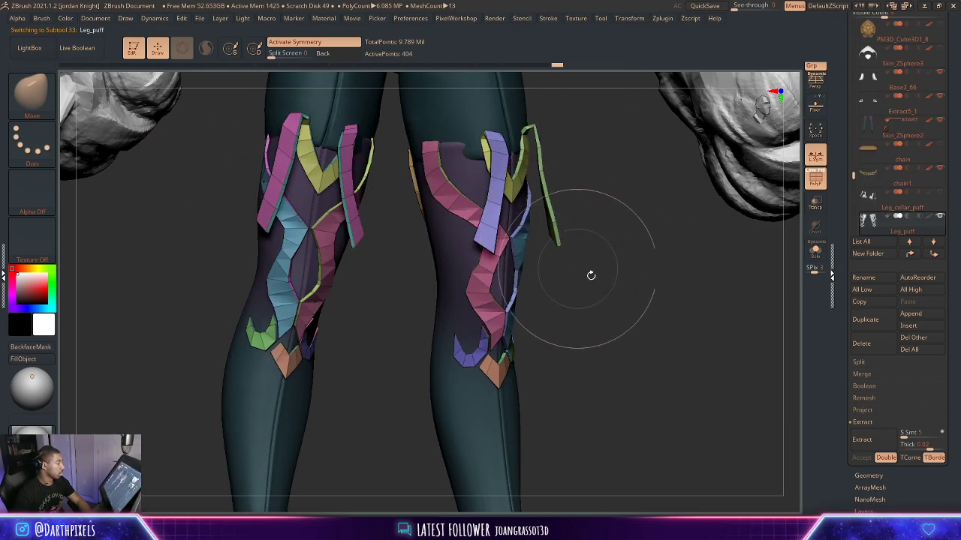
mouse_move(590, 276)
alt+mouse_down()
mouse_move(598, 300)
mouse_move(605, 257)
mouse_move(589, 264)
alt+mouse_up()
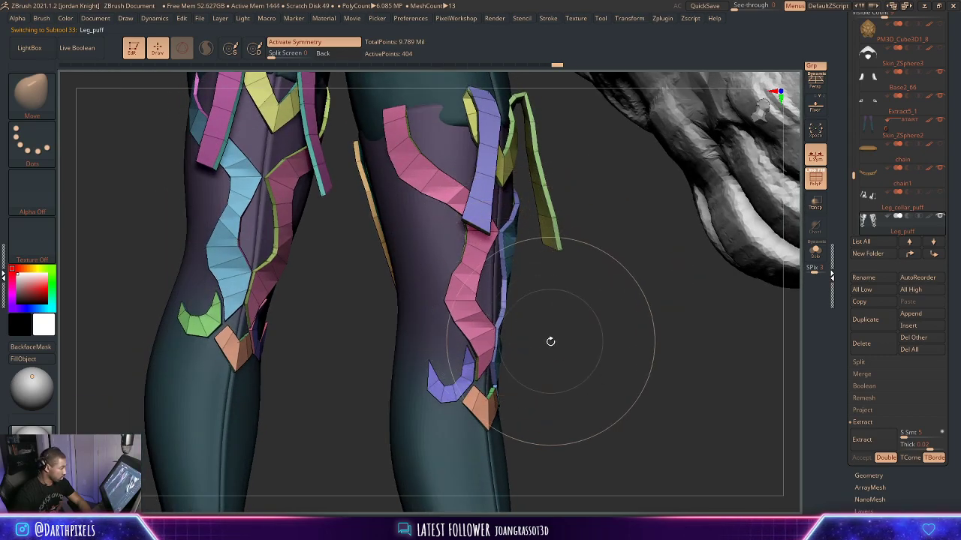
Pull the upper end of the Leg_puff strip on the outer thigh toward the stocking's top edge with a resized Move brush.
mouse_move(550, 342)
mouse_down()
mouse_move(541, 352)
mouse_move(529, 324)
mouse_move(570, 307)
mouse_move(466, 300)
mouse_up()
key(space)
key(space)
key(space)
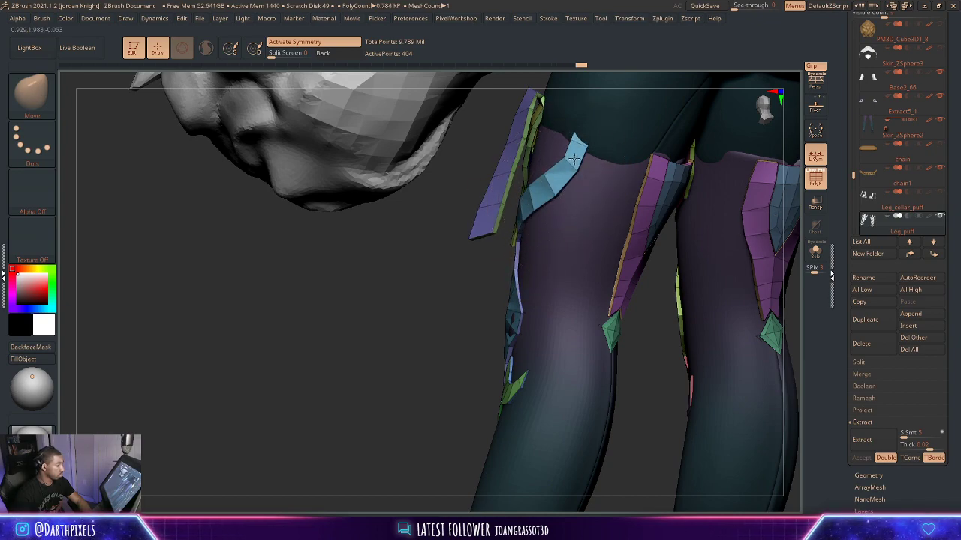
drag(581, 137, 586, 132)
drag(442, 263, 626, 224)
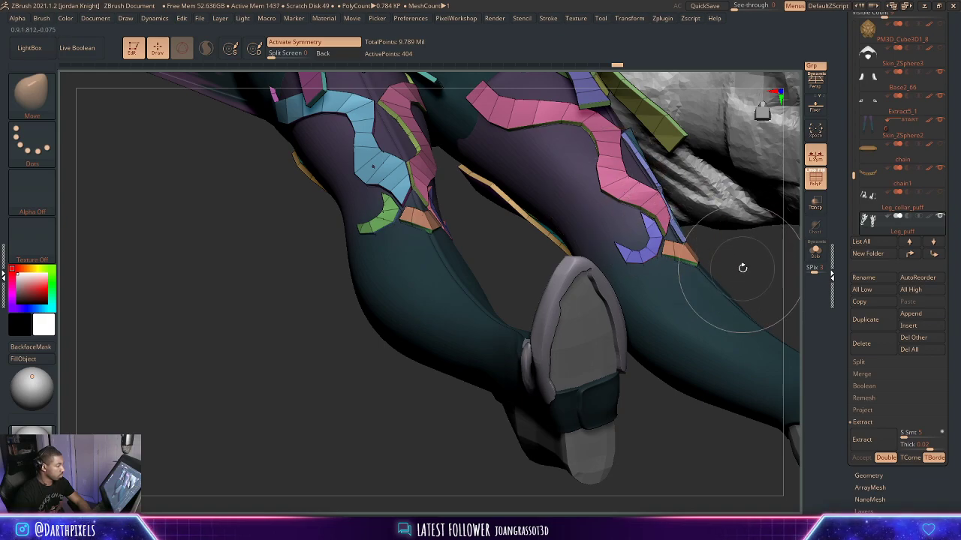
Adjust the low trim pieces around the front of the knee so they follow the leg, working from a low angle.
drag(742, 268, 661, 242)
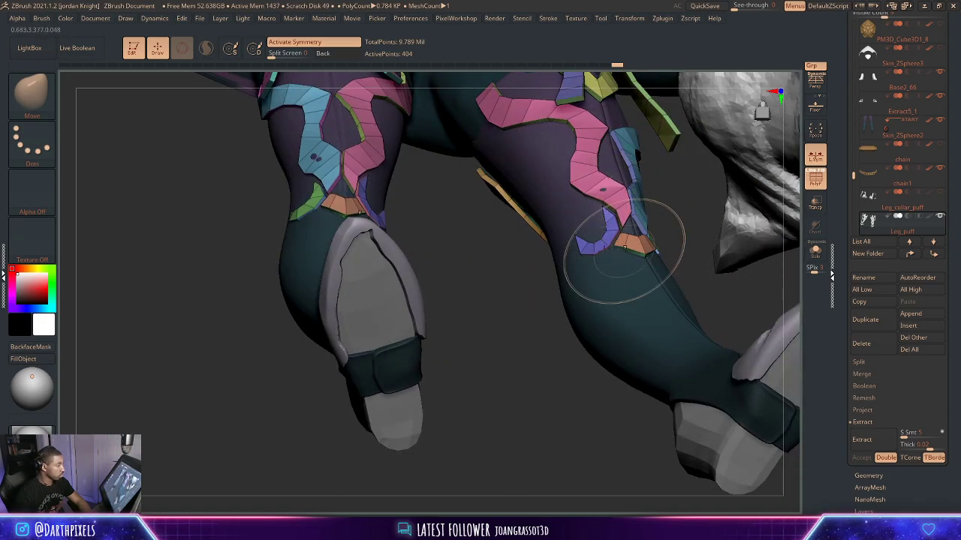
key(space)
drag(686, 236, 577, 252)
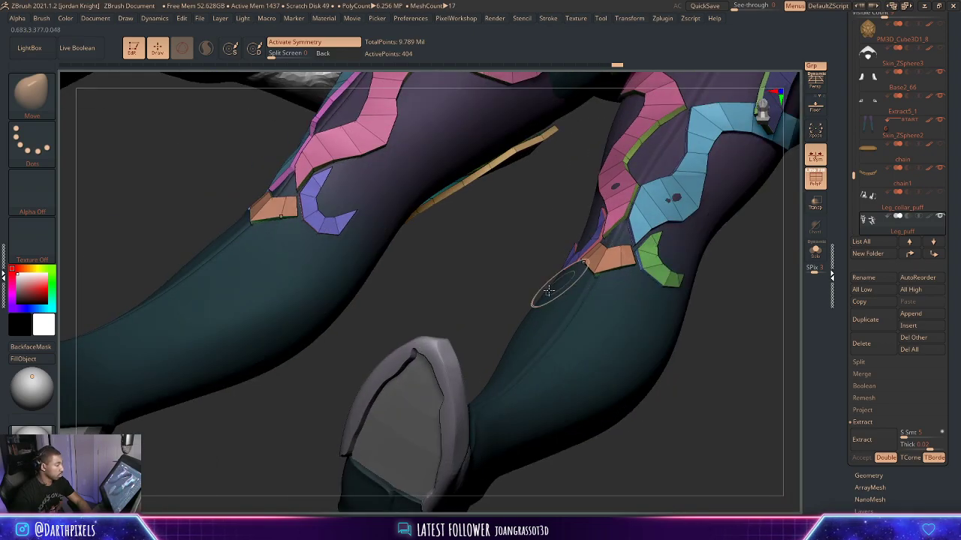
alt+drag(481, 273, 484, 202)
shift+drag(673, 323, 637, 248)
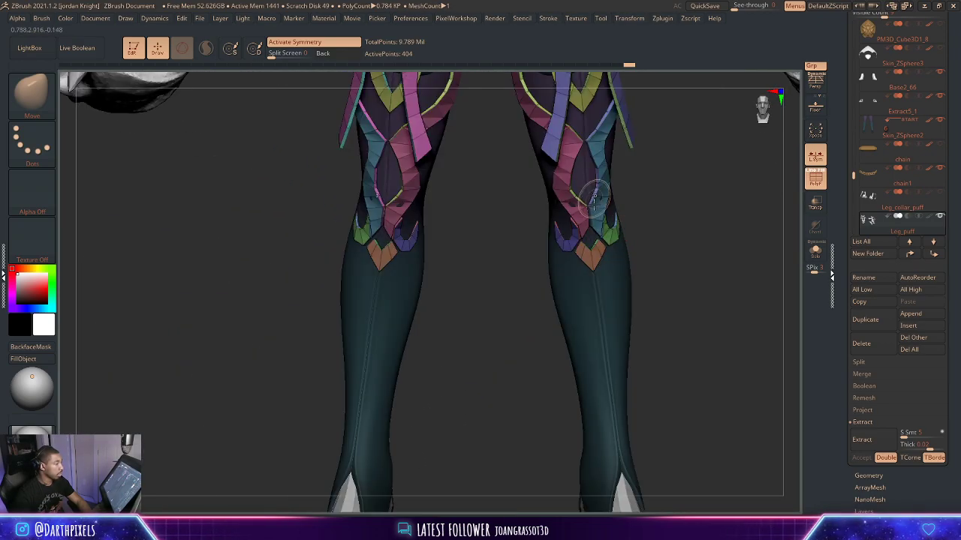
Nudge the green diamond behind the knee, below the tip of the rear Leg_puff trim.
alt+drag(654, 195, 651, 397)
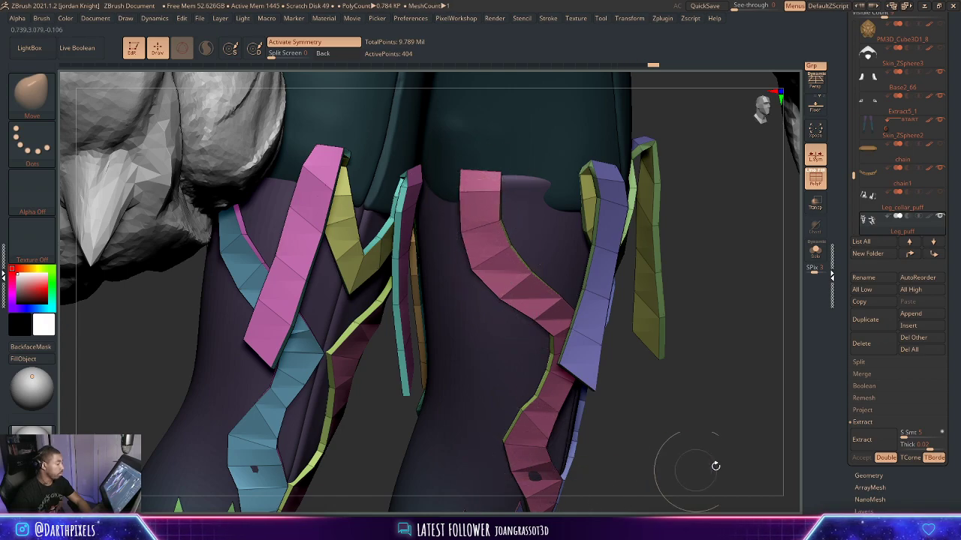
alt+drag(686, 469, 655, 329)
alt+drag(733, 301, 705, 263)
drag(705, 263, 518, 334)
mouse_move(502, 285)
alt+mouse_down()
mouse_move(523, 331)
mouse_move(517, 270)
mouse_move(482, 273)
alt+mouse_up()
drag(382, 316, 387, 317)
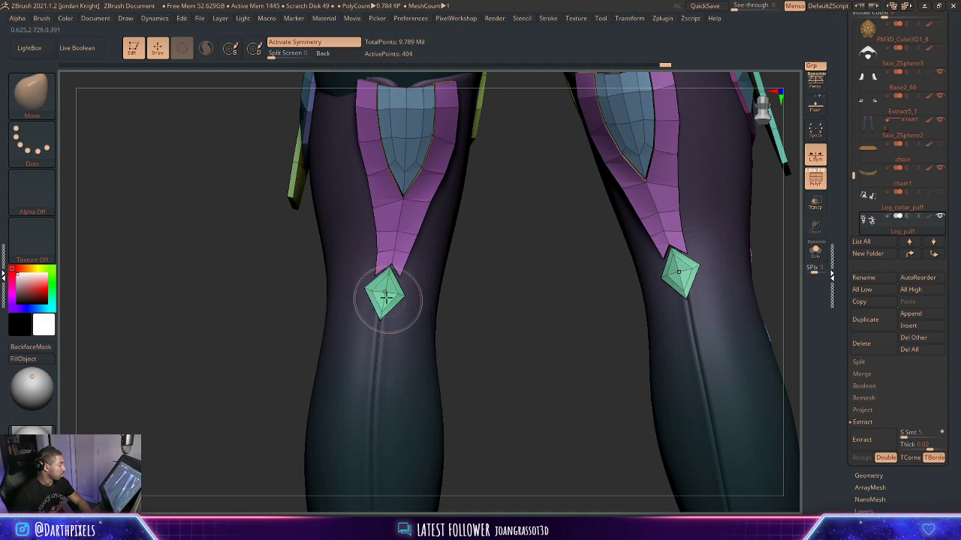
right_click(381, 290)
drag(382, 291, 379, 288)
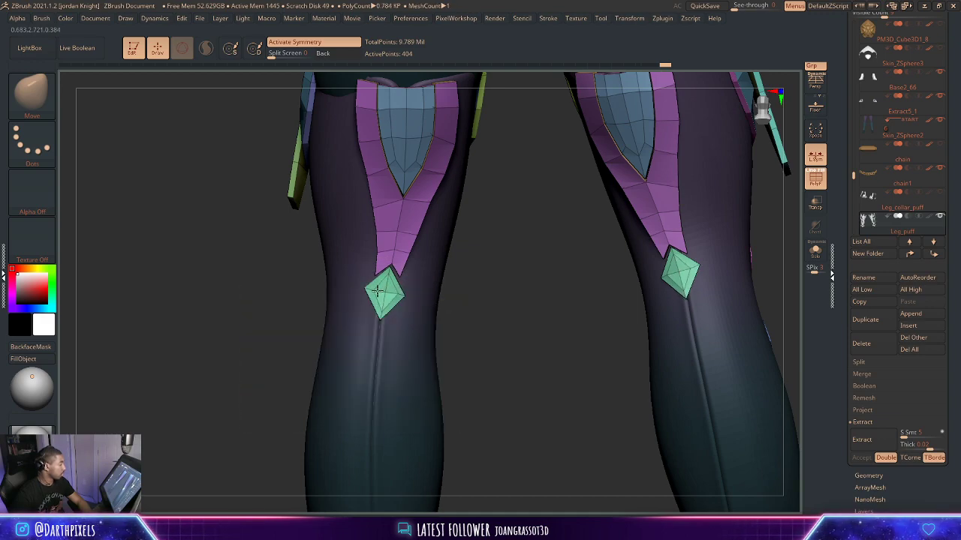
Make the Skin_ZSphere2 leg mesh active and try to adjust its upper thigh edge with a resized Move brush.
alt+drag(461, 264, 415, 302)
alt+click(364, 304)
alt+drag(289, 294, 334, 341)
shift+drag(435, 335, 412, 333)
key(space)
drag(361, 188, 377, 189)
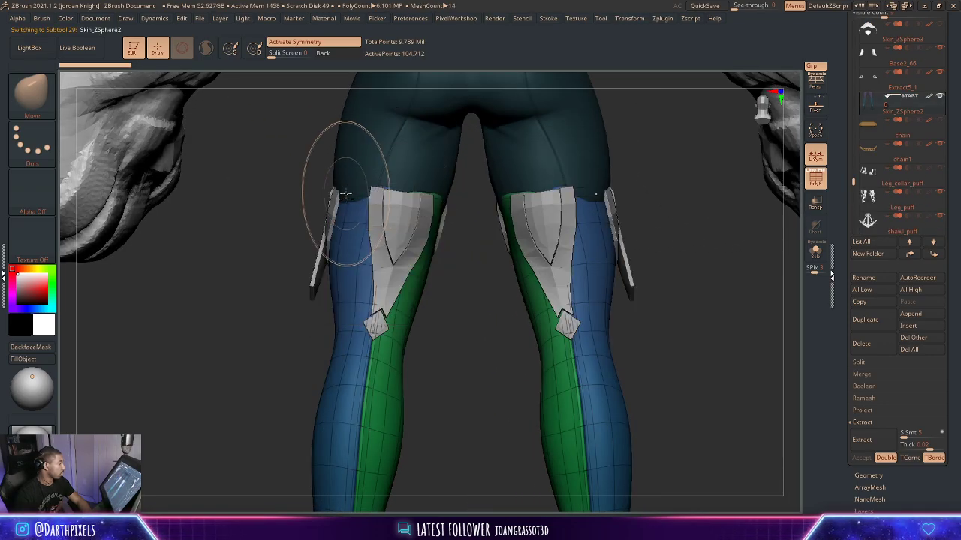
drag(297, 183, 380, 189)
key(space)
drag(320, 197, 347, 207)
key(ctrl+z)
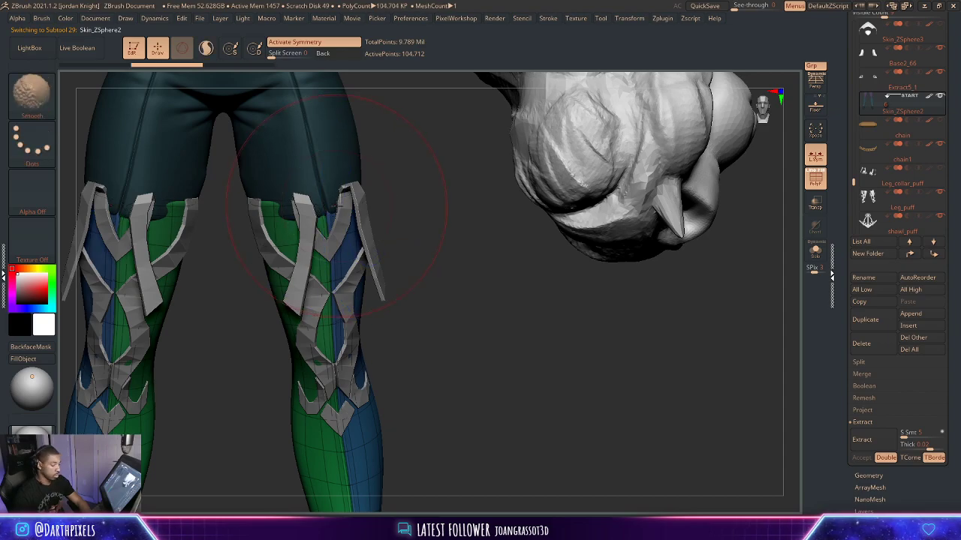
Even out the stocking's top edge around the front of both thighs on Skin_ZSphere2, using lower subdivision levels.
key(shift+d)
key(shift+d)
key(shift+d)
drag(286, 204, 283, 204)
key(d)
key(d)
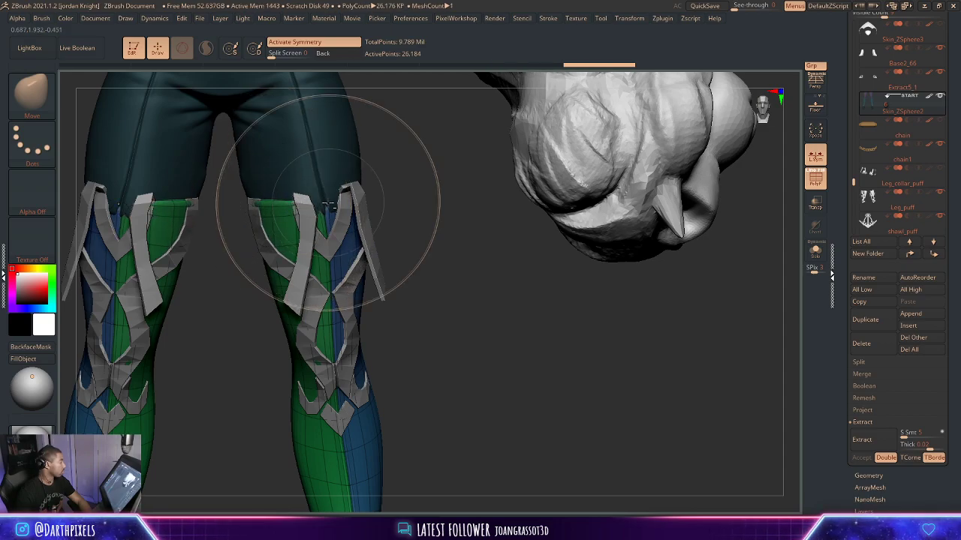
drag(330, 203, 330, 199)
drag(405, 196, 382, 208)
drag(328, 201, 325, 198)
drag(418, 194, 371, 181)
mouse_move(283, 268)
mouse_down()
mouse_move(335, 245)
mouse_move(385, 247)
mouse_move(418, 201)
mouse_move(431, 219)
mouse_move(418, 235)
mouse_move(428, 235)
mouse_up()
key(d)
Make Leg_puff active again and pull the sunken upper end of the outer-thigh strip clear of the leg surface.
key(shift+f)
alt+click(313, 238)
key(space)
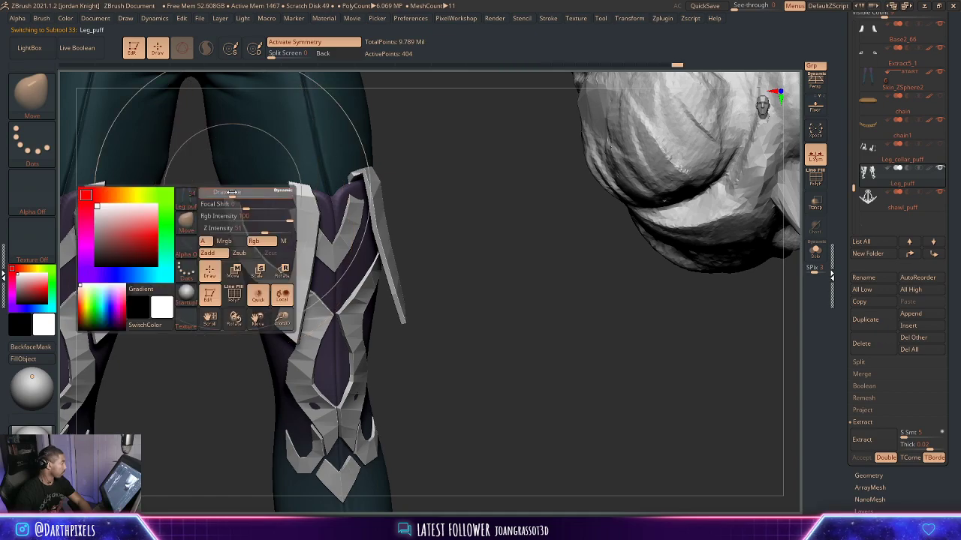
drag(232, 192, 222, 192)
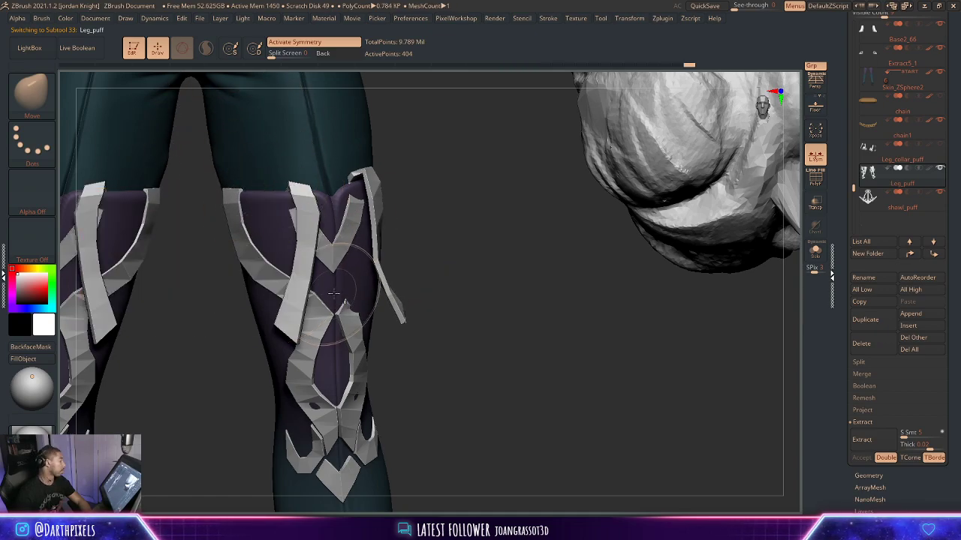
drag(438, 256, 336, 253)
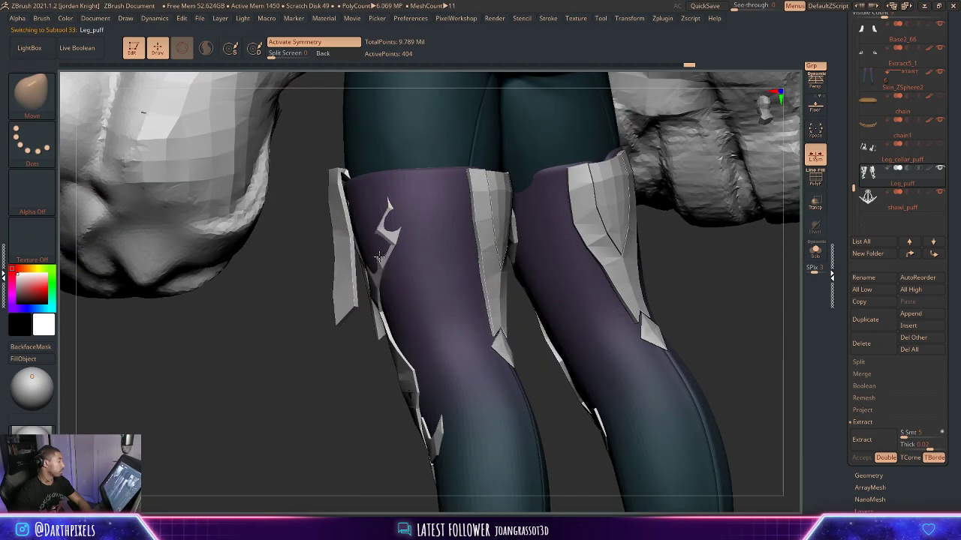
key(space)
drag(398, 204, 405, 203)
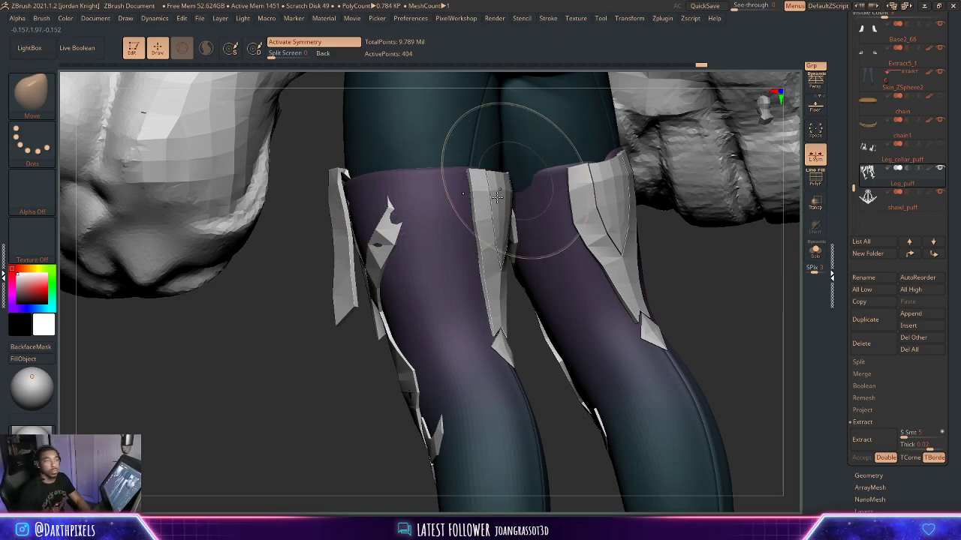
key(ctrl+z)
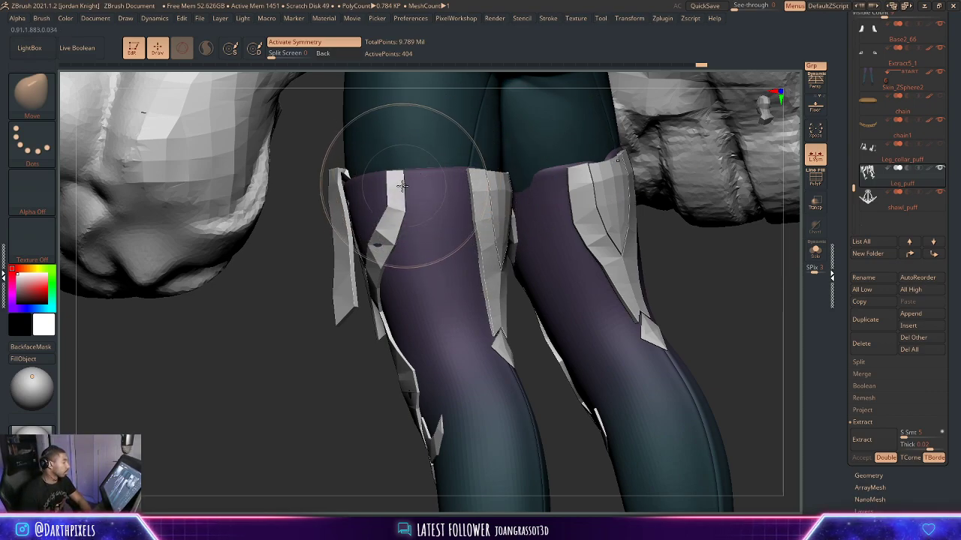
Shift the top corner of the outer-thigh strip up and toward the front of the leg, using a different brush size.
key(space)
drag(404, 185, 383, 174)
key(space)
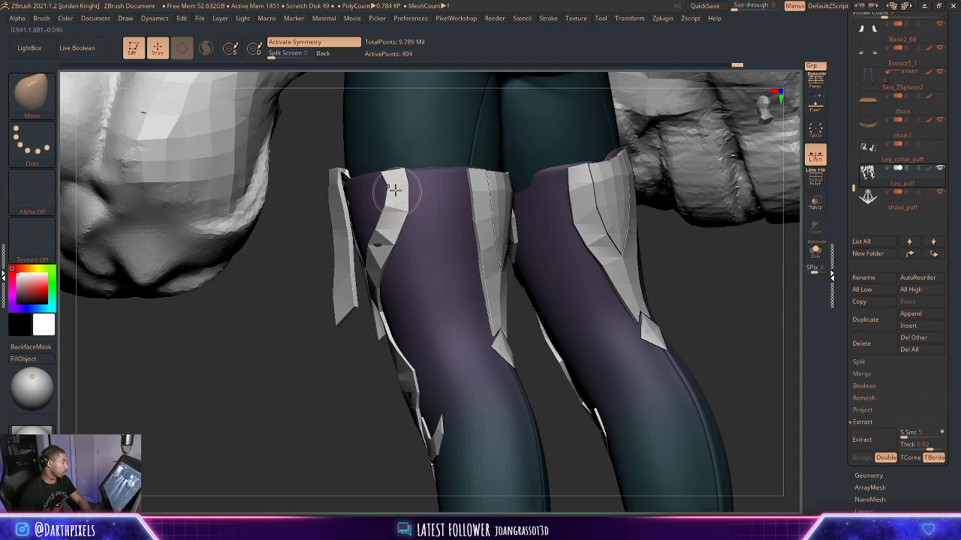
drag(244, 315, 364, 330)
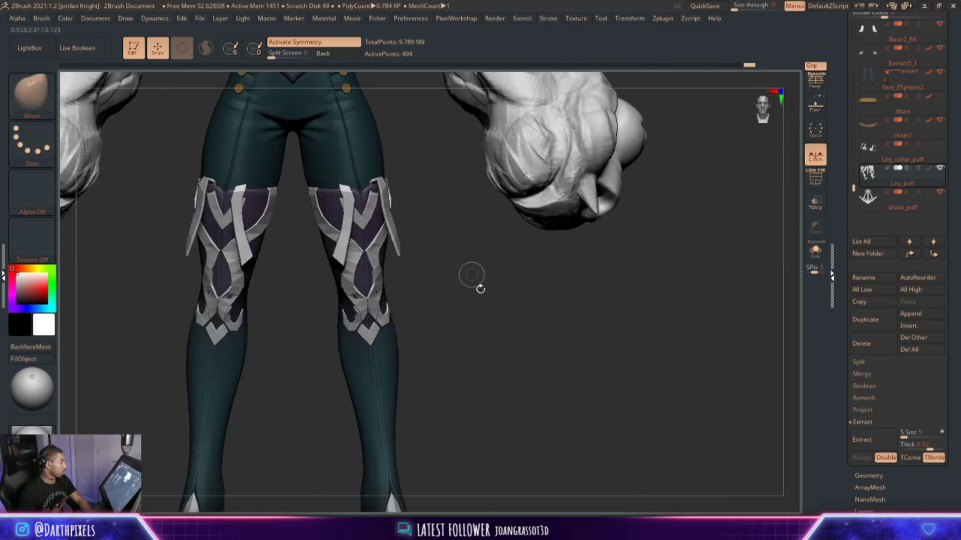
Refine the upper outer end of the yellow V-shaped trim on the front thighs with the polygroup wireframe on.
alt+drag(472, 277, 497, 346)
alt+drag(485, 313, 590, 314)
key(shift+f)
drag(623, 237, 679, 237)
key(space)
drag(486, 180, 502, 179)
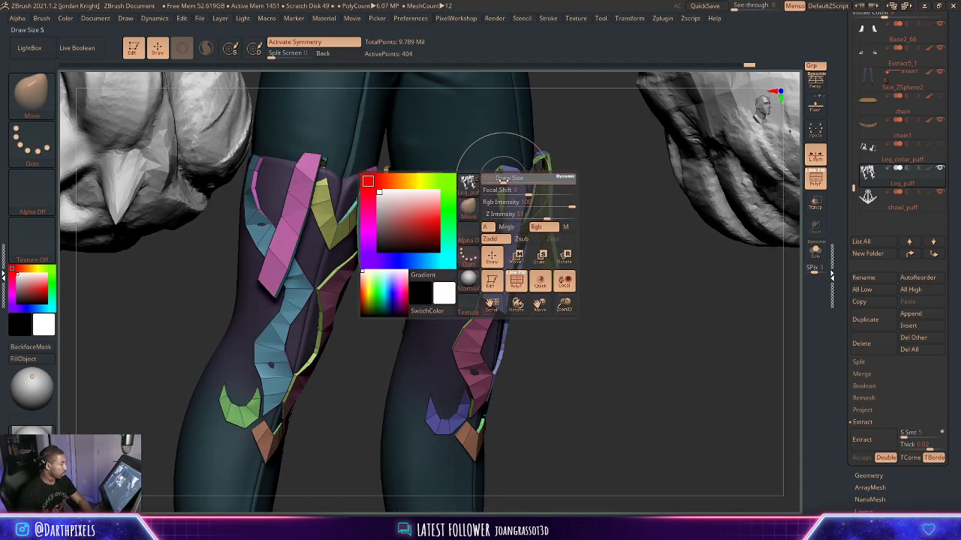
drag(597, 183, 557, 175)
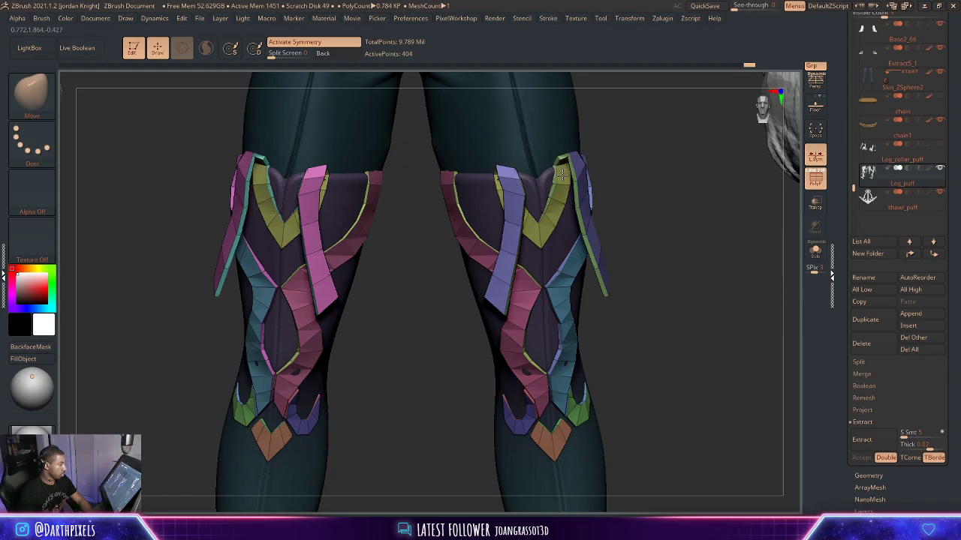
alt+drag(639, 207, 655, 246)
key(space)
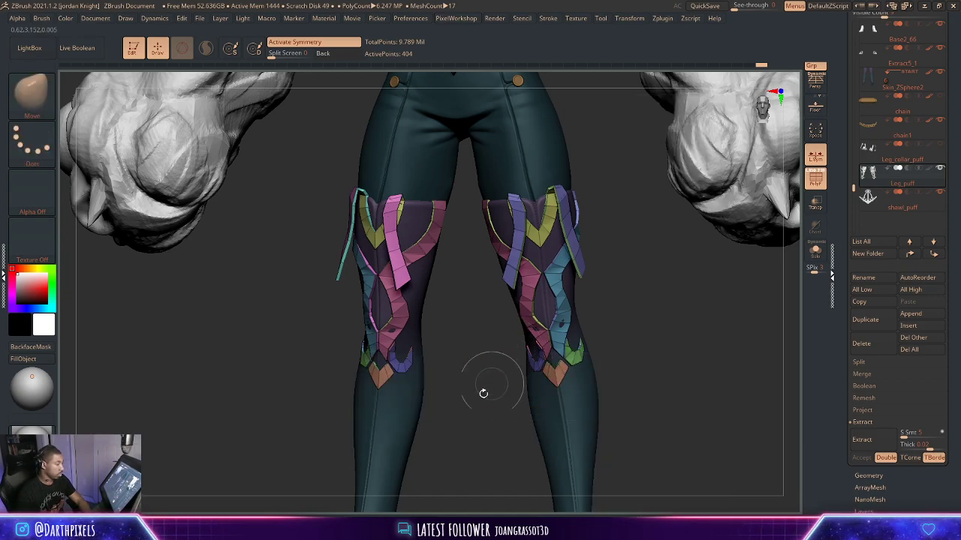
Apply the dynamic thickness to the Leg_puff trim as real geometry.
shift+drag(636, 326, 633, 316)
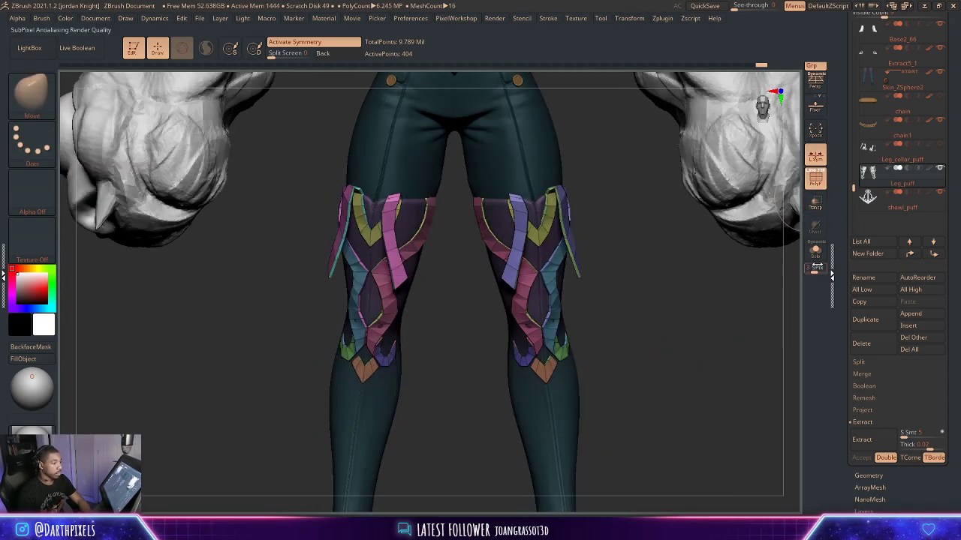
key(space)
click(819, 316)
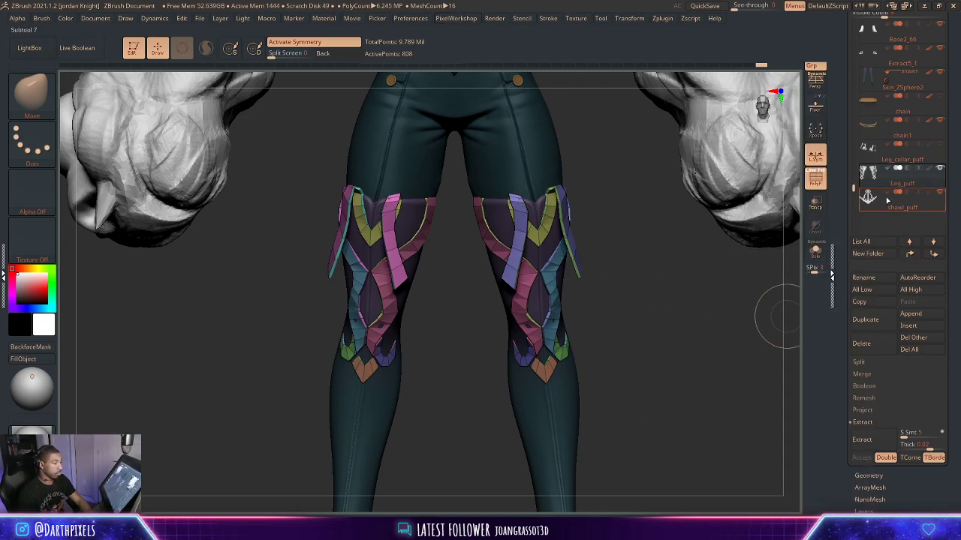
Turn on dynamic subdivision for Leg_collar_puff and lower its smooth subdivision to keep the trim faceted.
click(875, 160)
key(space)
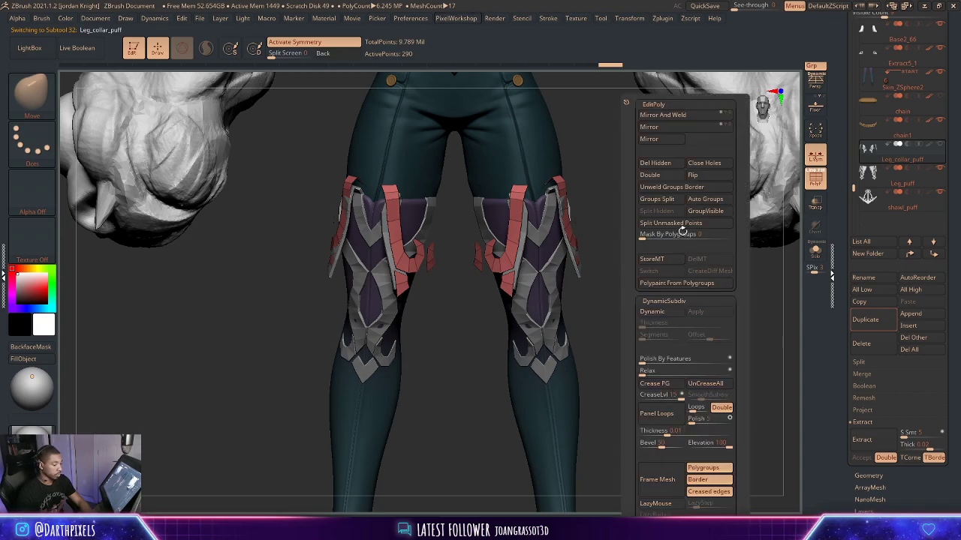
click(673, 312)
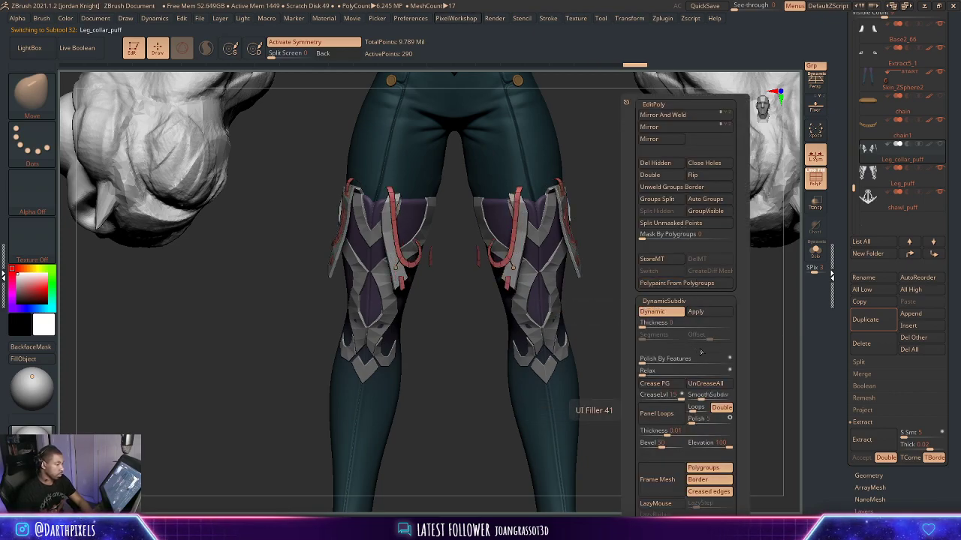
drag(684, 399, 678, 397)
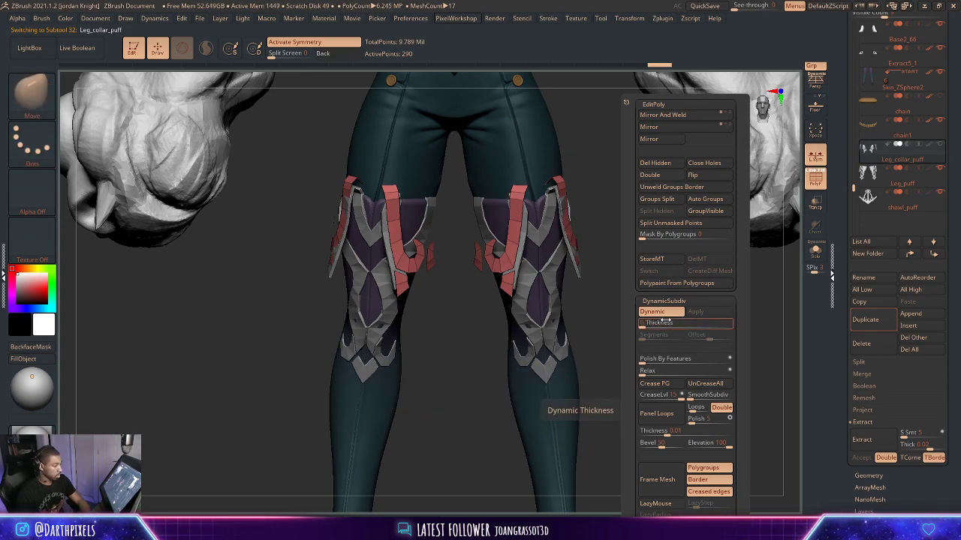
key(ctrl)
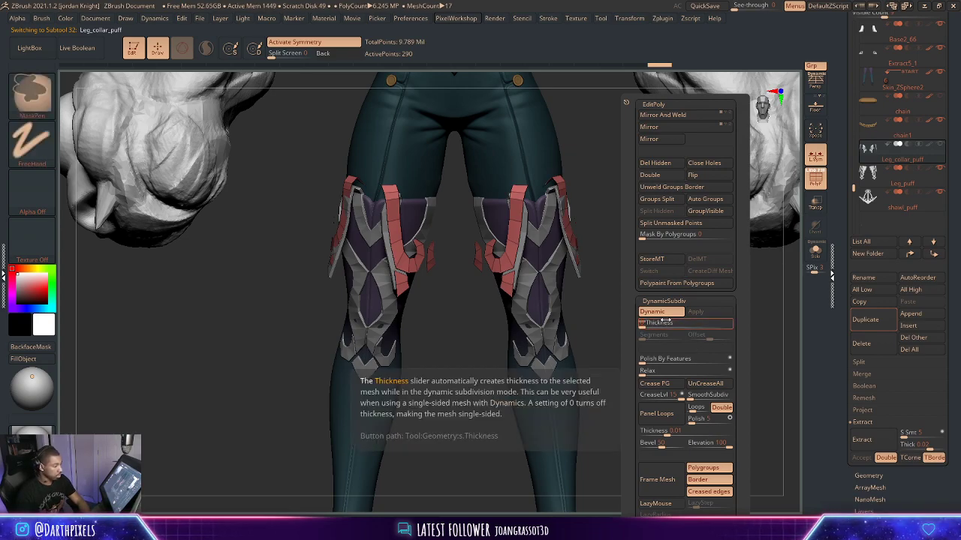
Undo the applied thickness on Leg_puff and set its dynamic thickness to 0.014.
alt+click(553, 274)
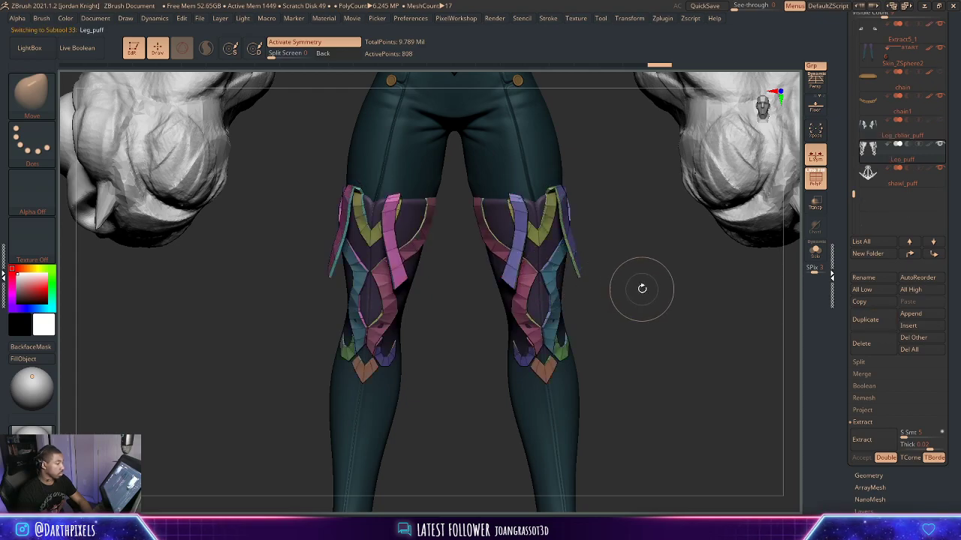
key(space)
key(ctrl+z)
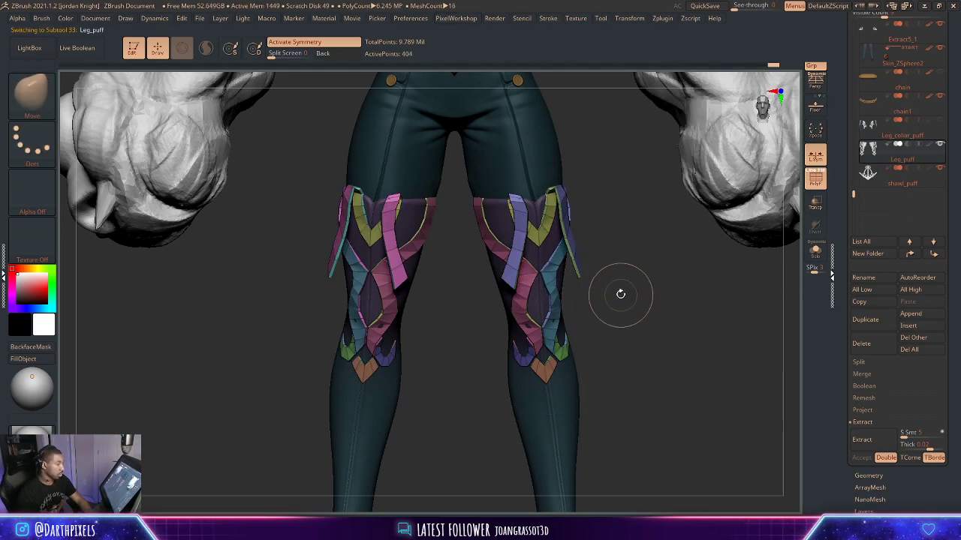
key(space)
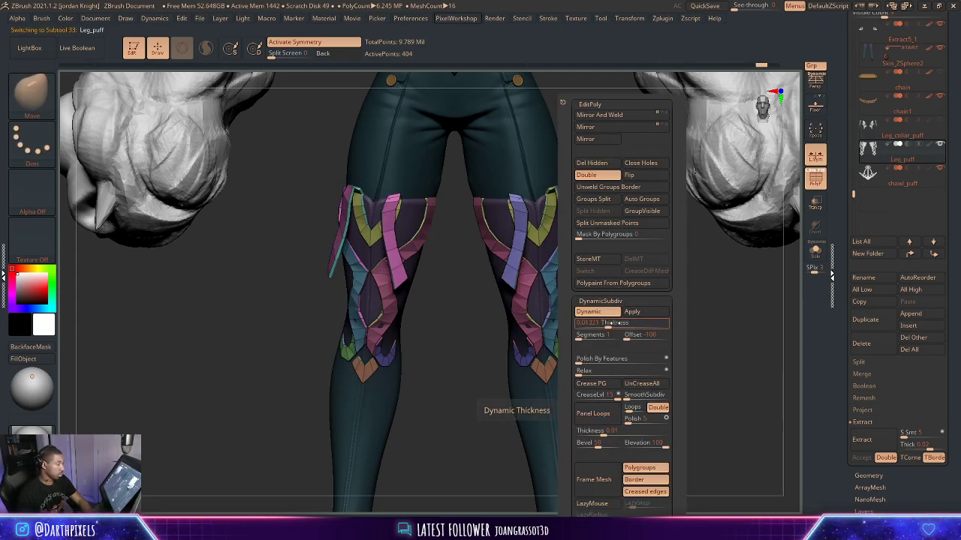
click(594, 323)
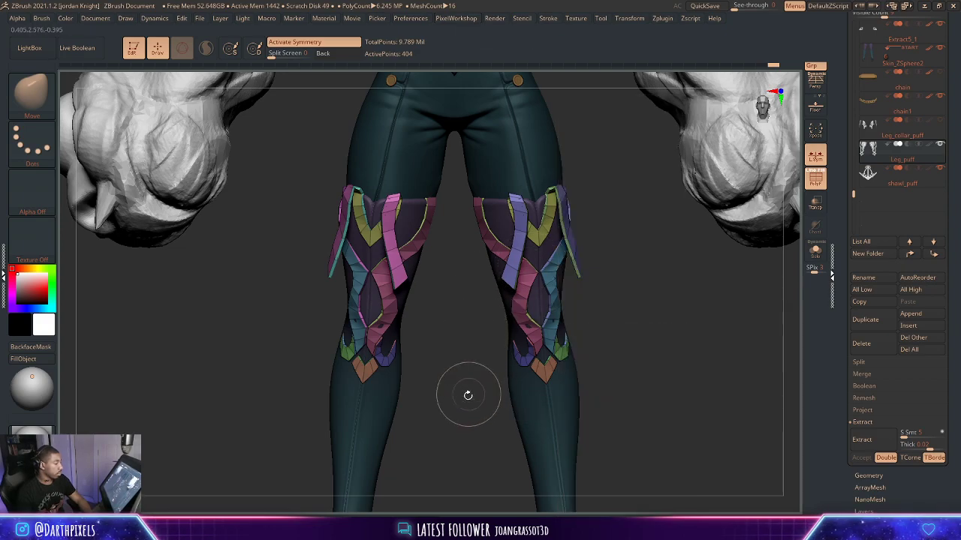
Apply the dynamic thickness to the Leg_puff trim and show the Leg_collar_puff cuff trim.
drag(644, 326, 659, 321)
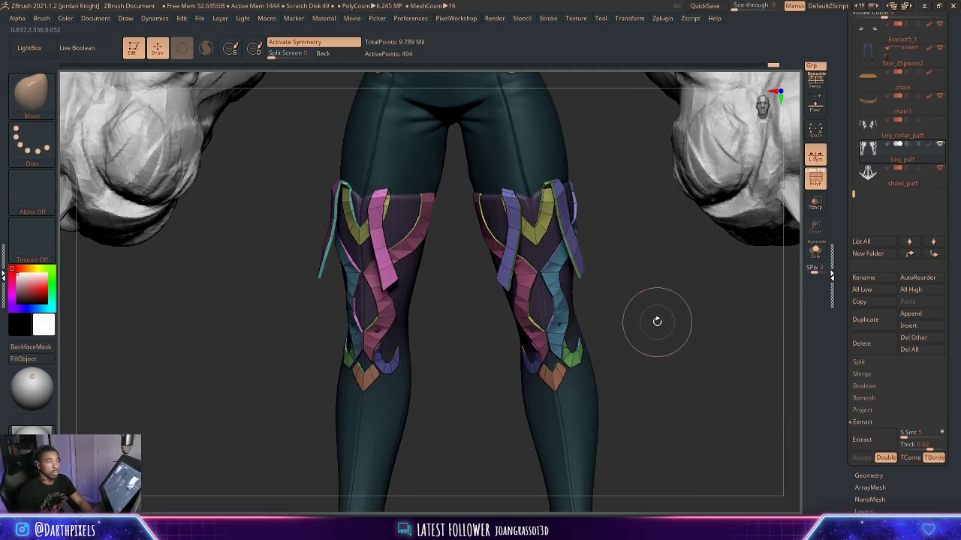
key(space)
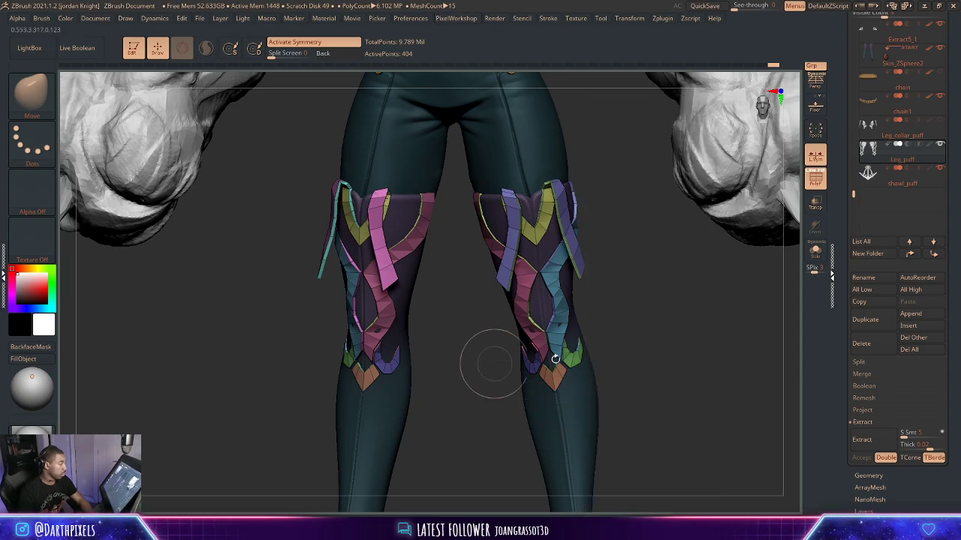
key(g)
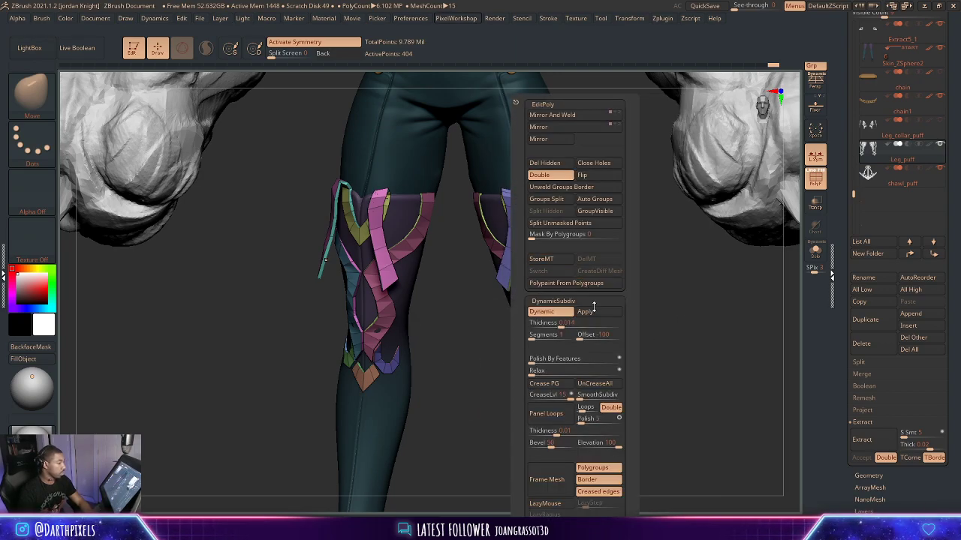
click(593, 309)
click(939, 121)
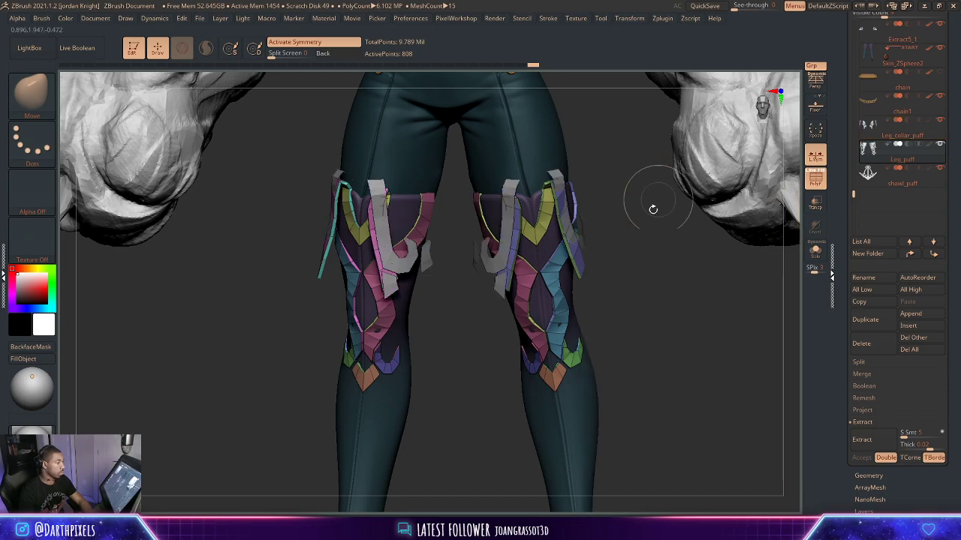
Select the Leg_collar_puff cuff trim and set its dynamic thickness to 0.014.
drag(653, 209, 639, 265)
shift+drag(643, 266, 632, 263)
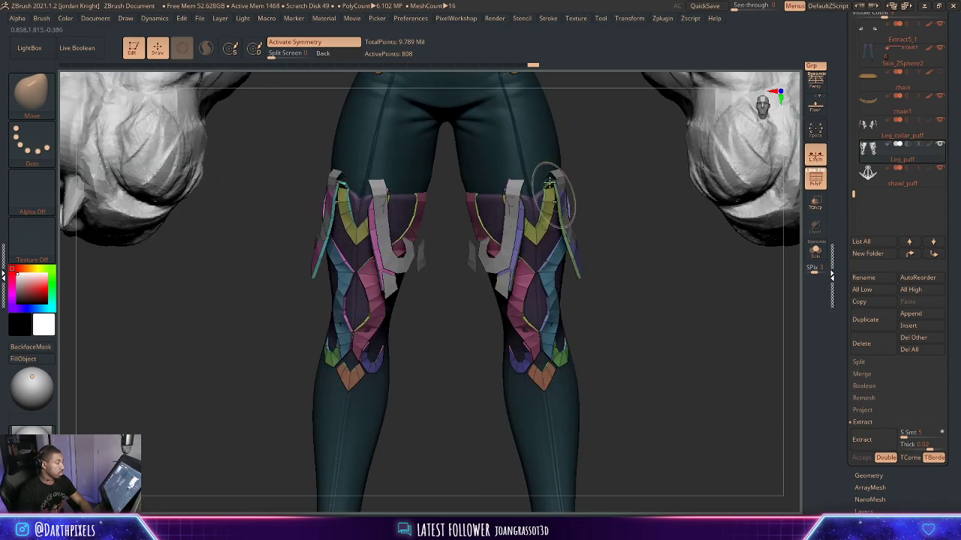
click(879, 139)
key(1)
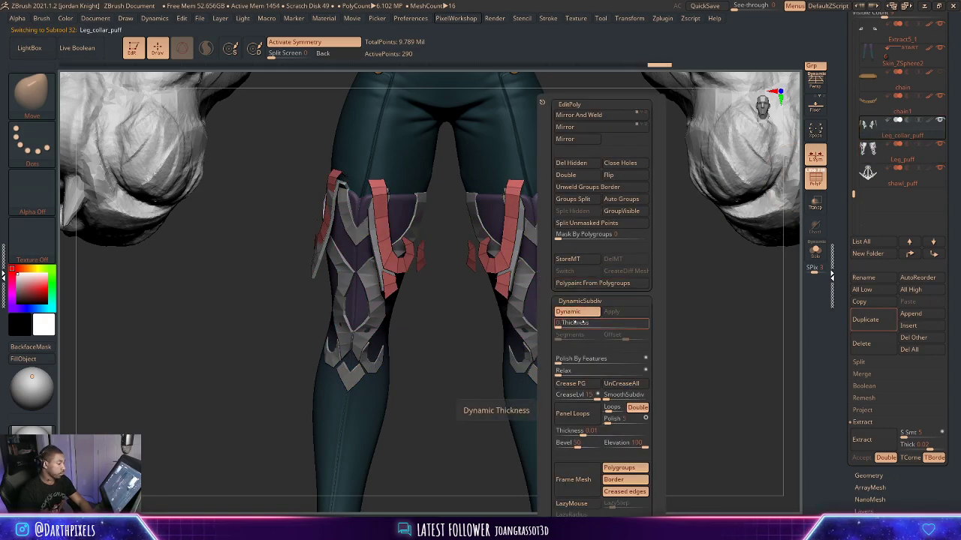
drag(573, 324, 578, 325)
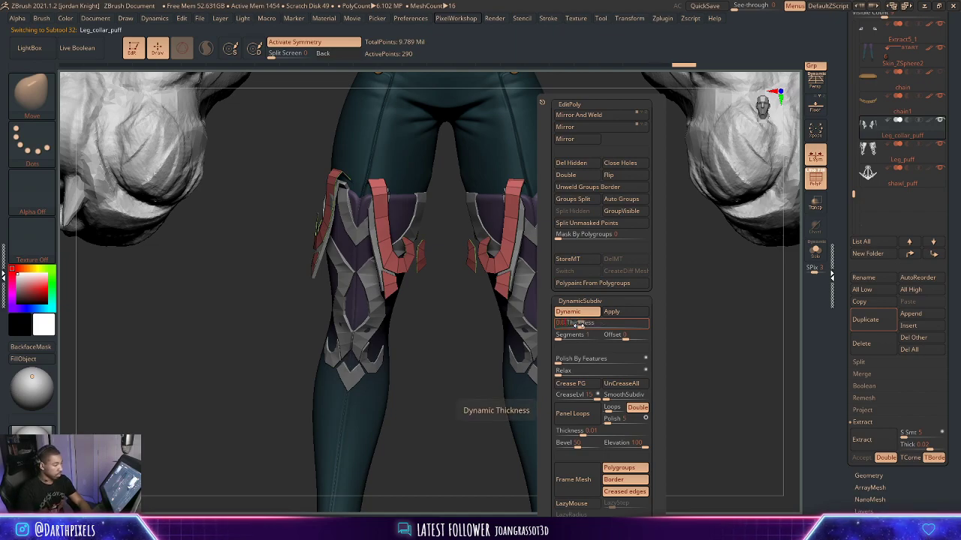
drag(578, 324, 587, 325)
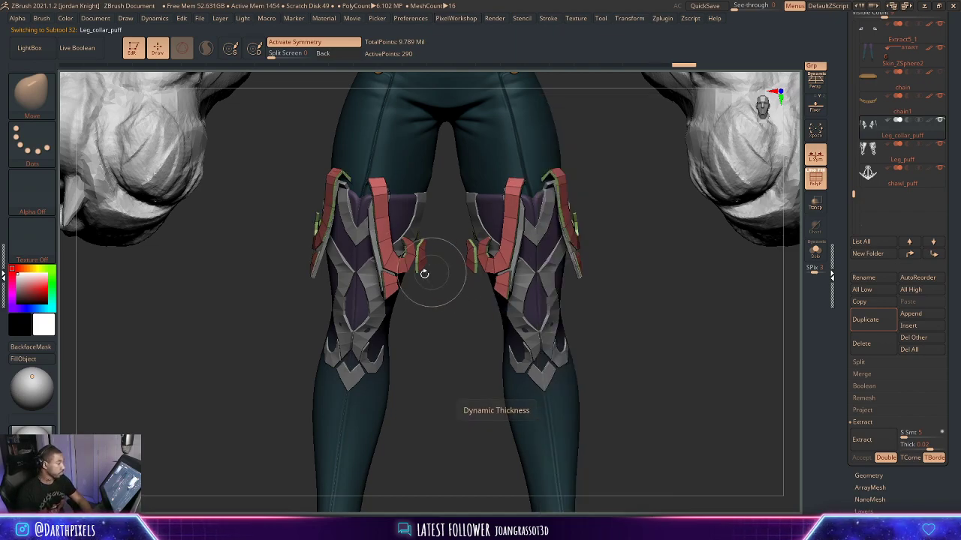
key(1)
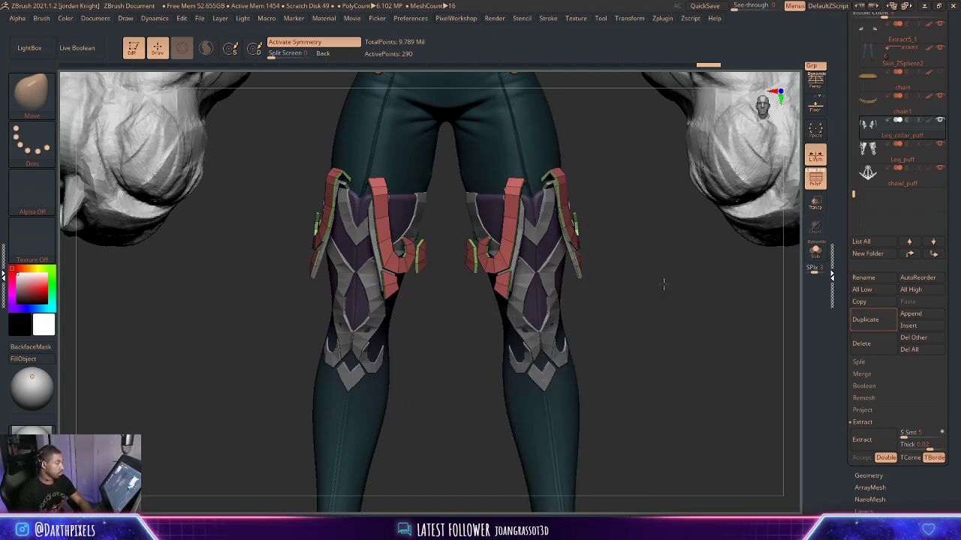
Turn on dynamic subdivision for the shawl_puff trim, with no smooth subdivision and a dynamic thickness of 0.014.
alt+drag(664, 284, 611, 284)
alt+click(547, 214)
alt+drag(678, 162, 632, 270)
key(space)
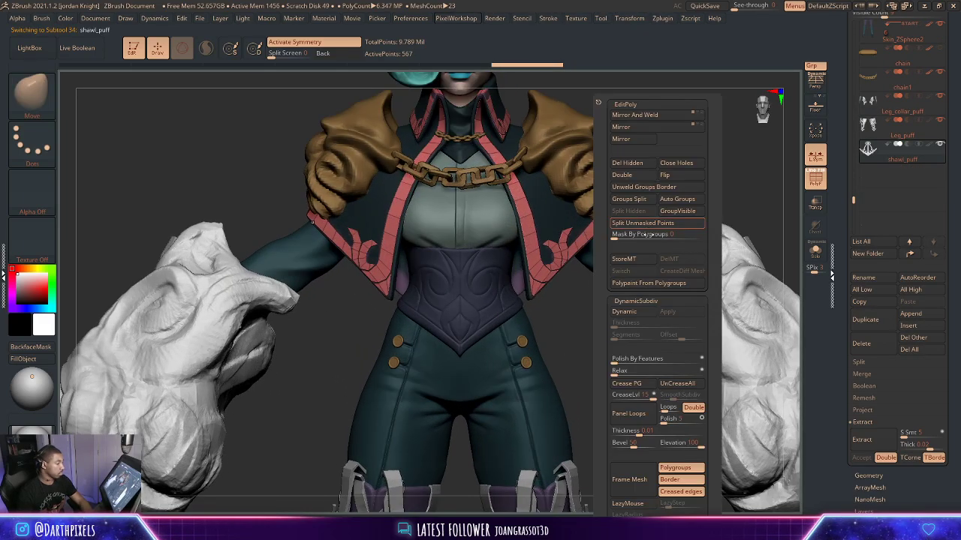
click(636, 314)
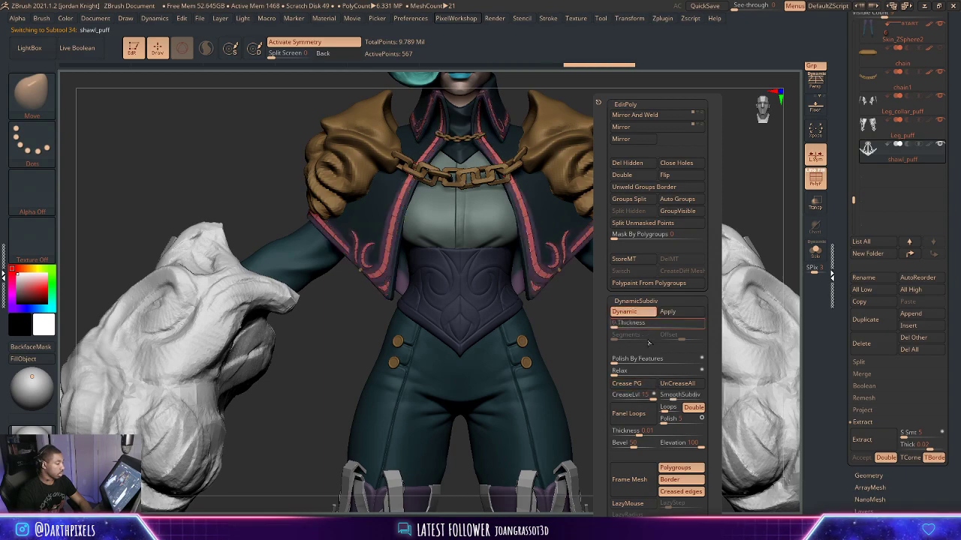
click(663, 398)
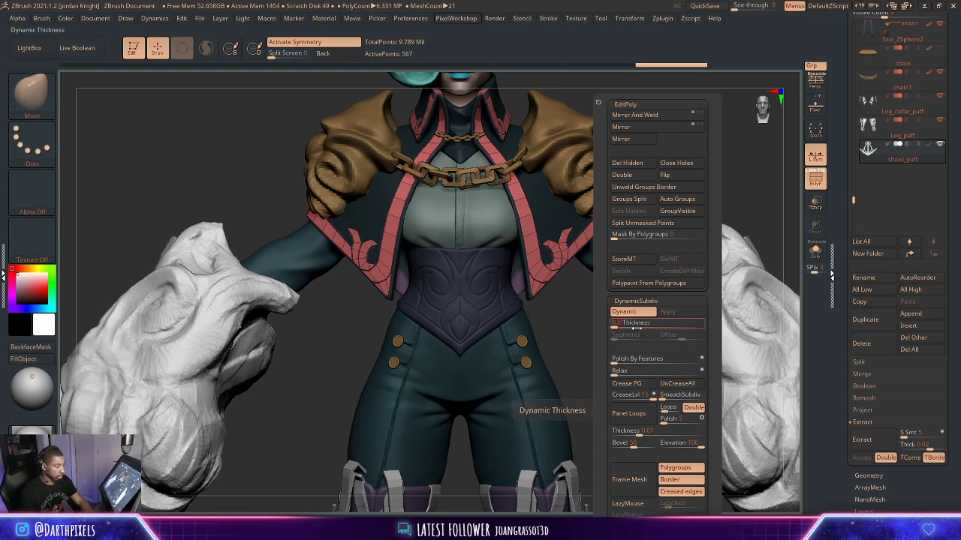
key(Return)
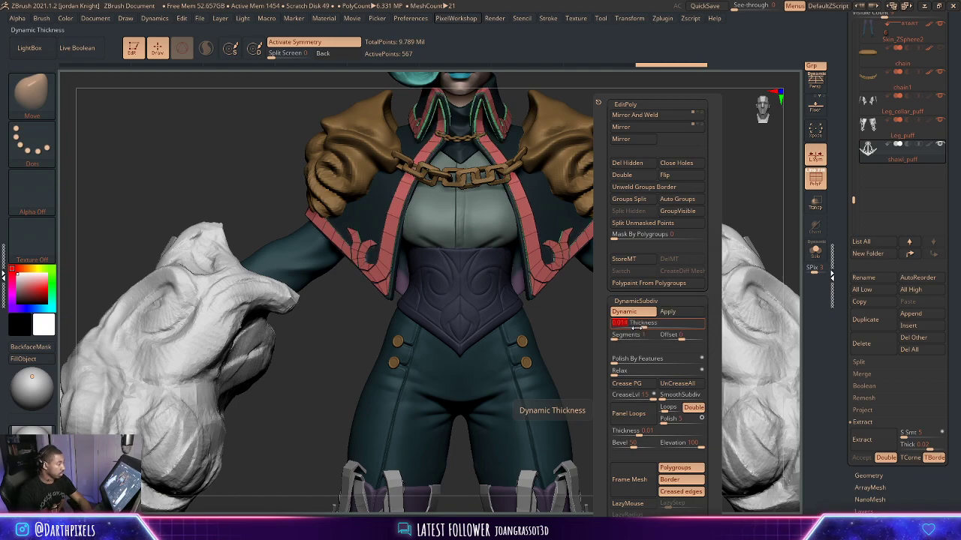
key(space)
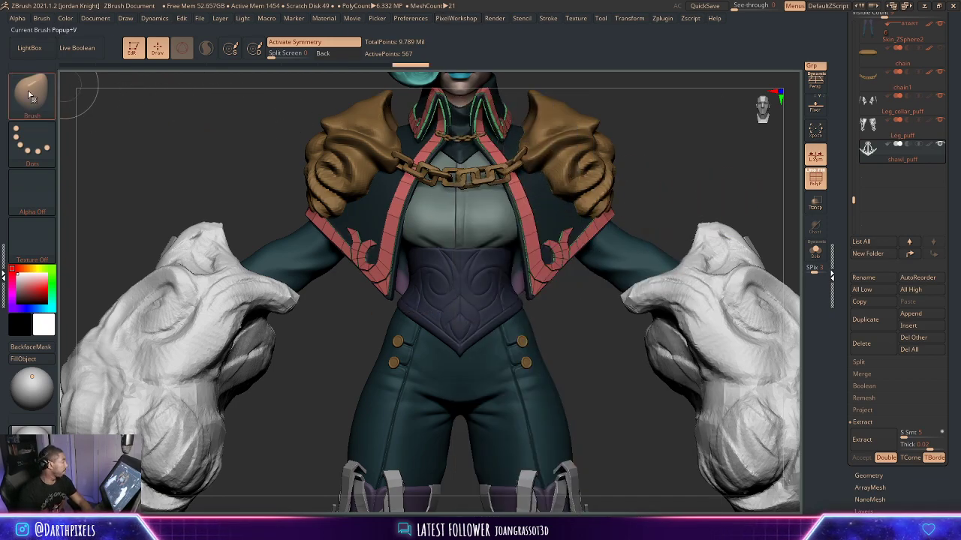
Switch to the ZModeler brush and adjust the dynamic thickness offset of the shawl_puff trim.
key(b)
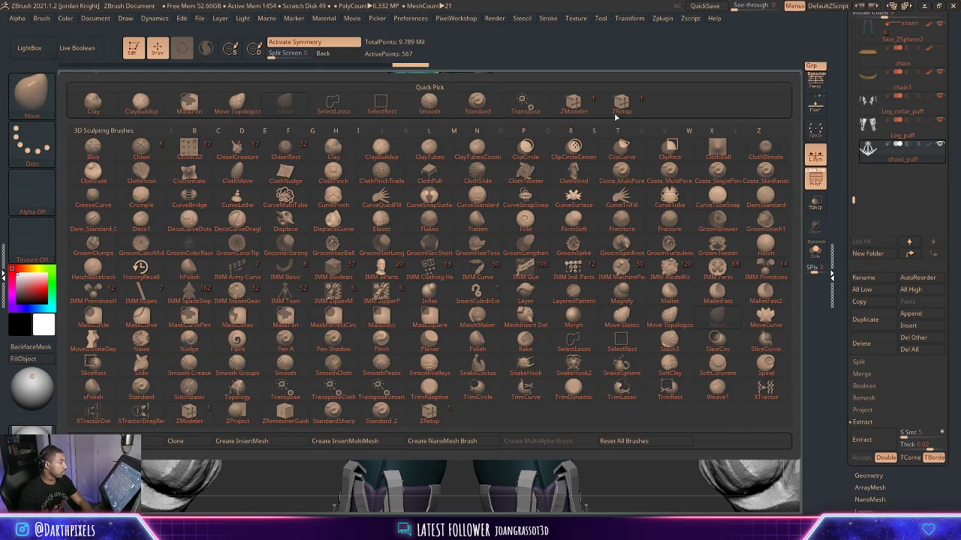
click(572, 103)
key(space)
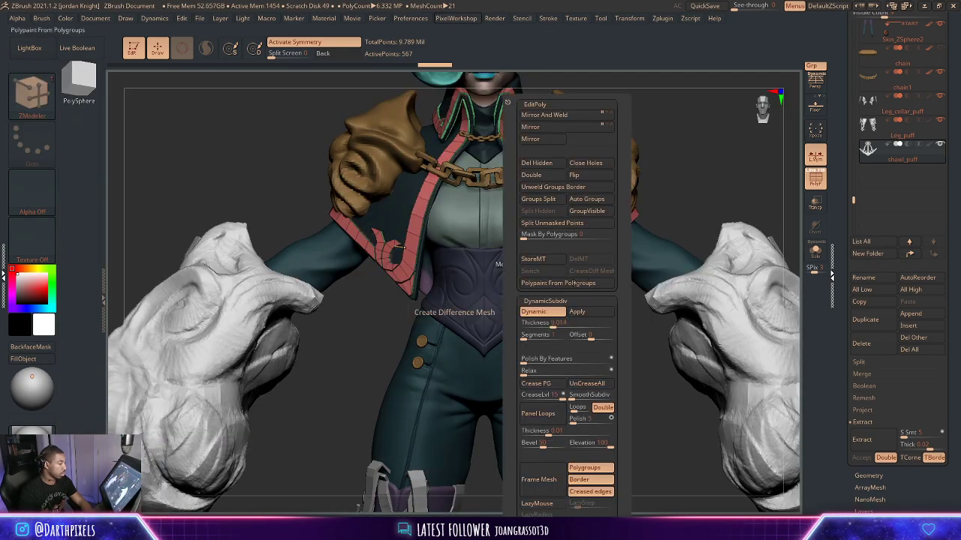
drag(590, 339, 563, 338)
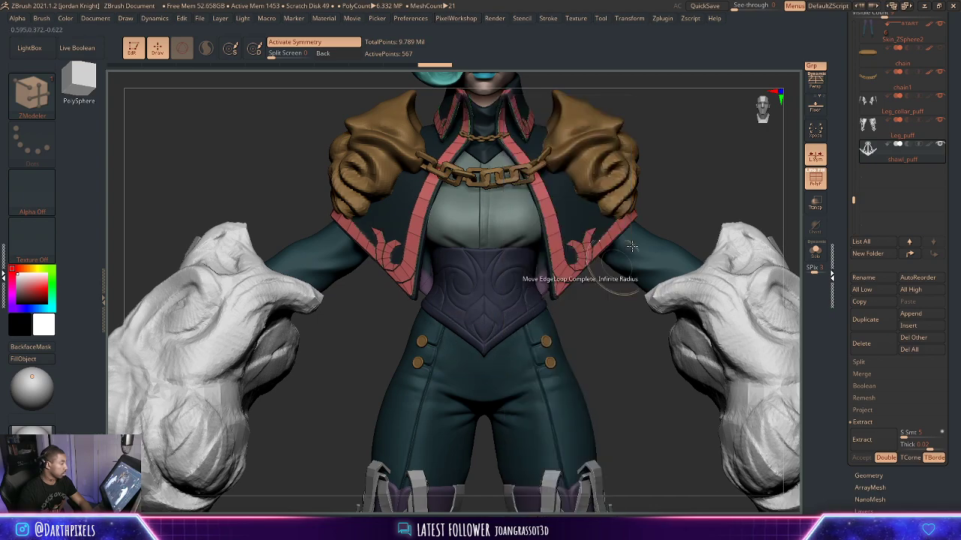
drag(679, 182, 686, 180)
key(space)
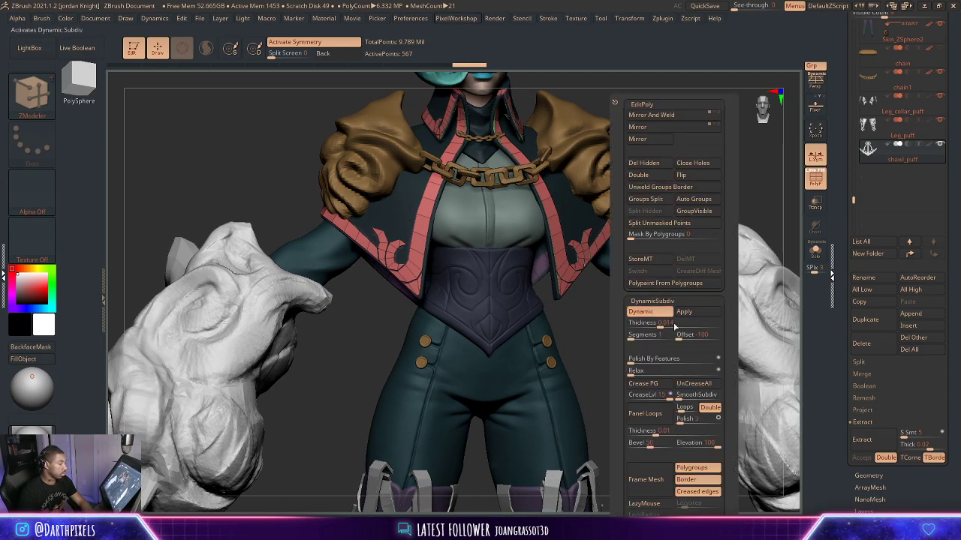
click(681, 336)
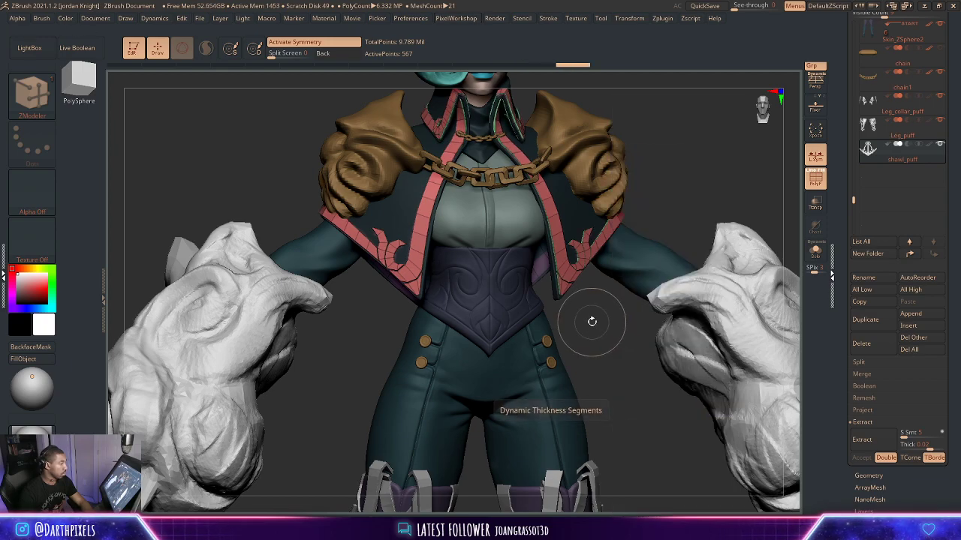
Select the Leg_collar_puff cuff trim and adjust its dynamic thickness offset.
alt+drag(594, 351, 576, 217)
alt+drag(622, 297, 614, 184)
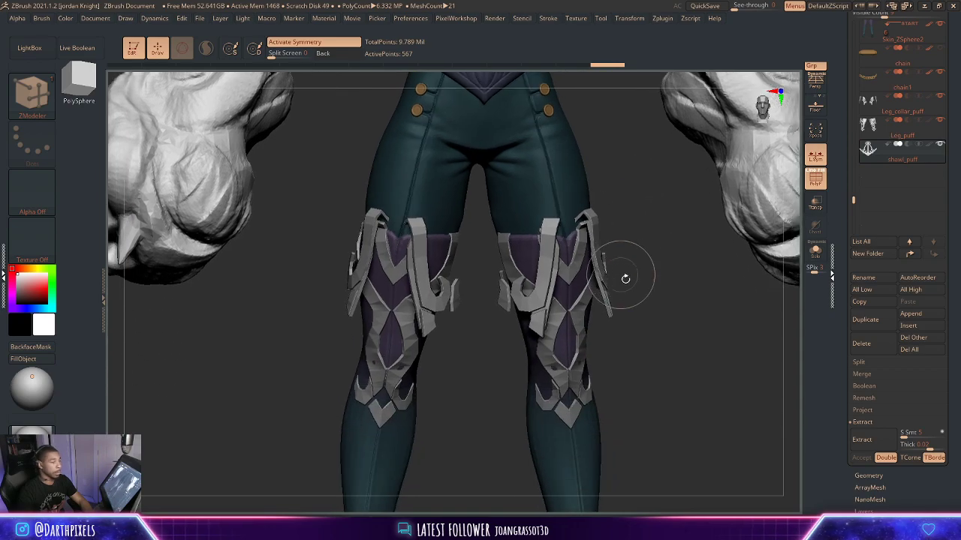
alt+drag(626, 279, 599, 279)
alt+click(595, 224)
key(space)
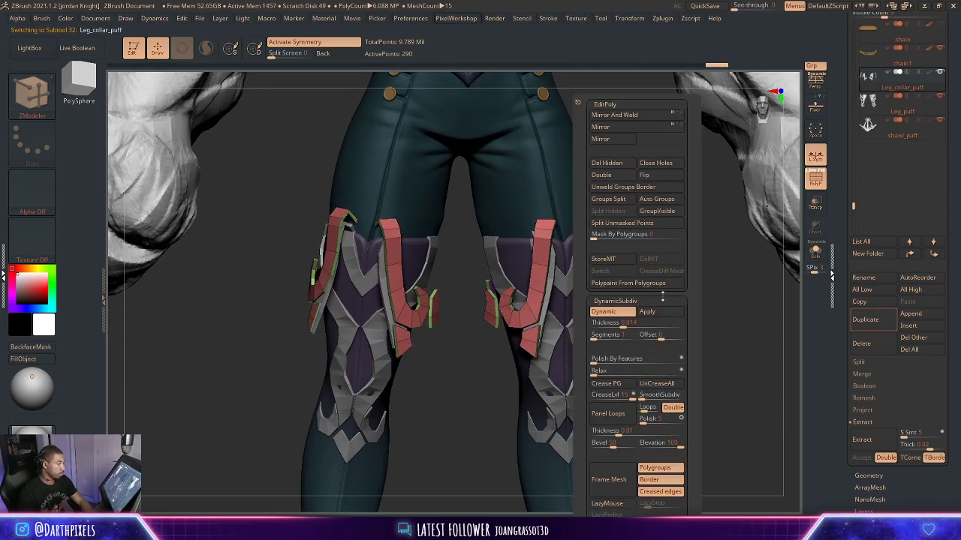
click(658, 336)
drag(657, 336, 674, 337)
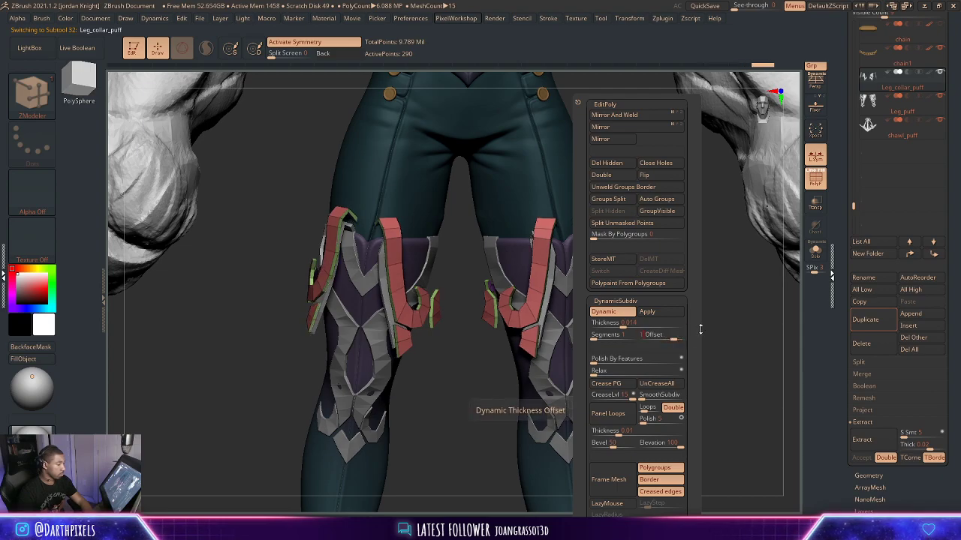
Show the purple leg cuffs Base2_52 and the dark leg bands Base2_53 beneath the trim.
drag(858, 217, 863, 66)
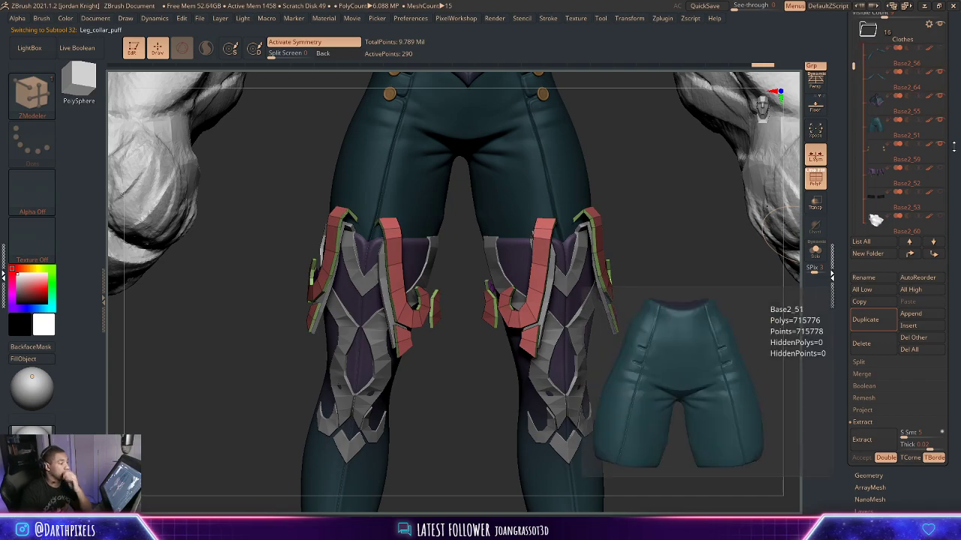
click(940, 169)
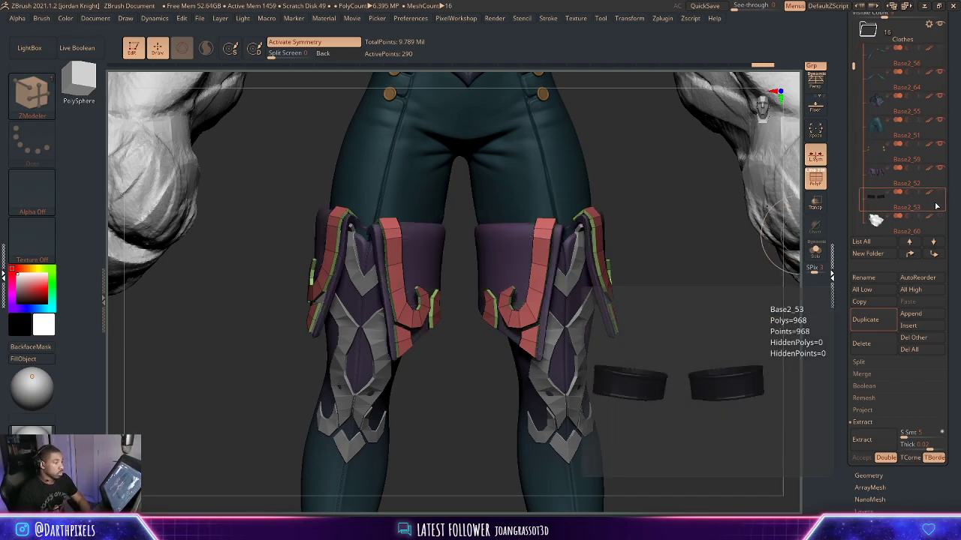
click(940, 194)
alt+drag(665, 208, 601, 207)
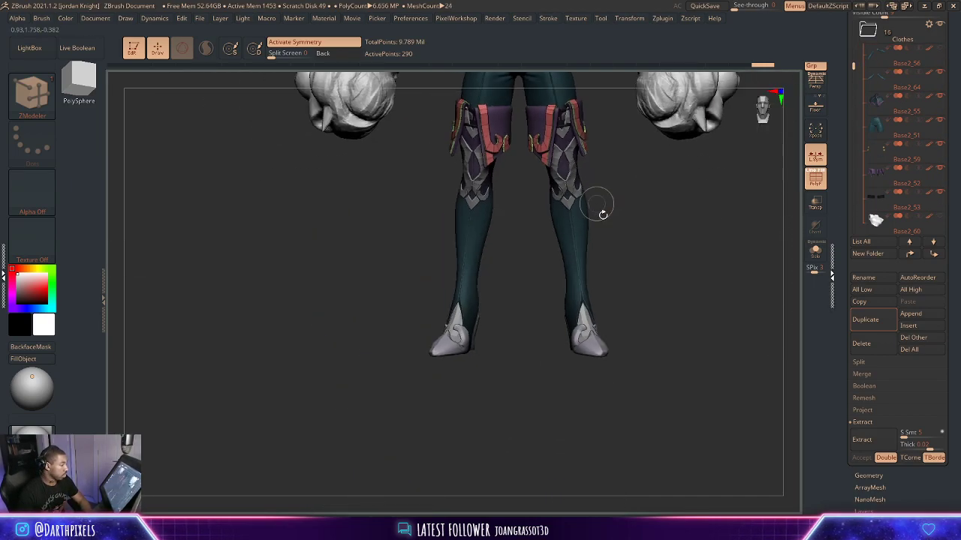
mouse_move(650, 246)
alt+mouse_down()
mouse_move(657, 222)
mouse_move(622, 310)
mouse_move(682, 397)
mouse_move(698, 98)
alt+mouse_up()
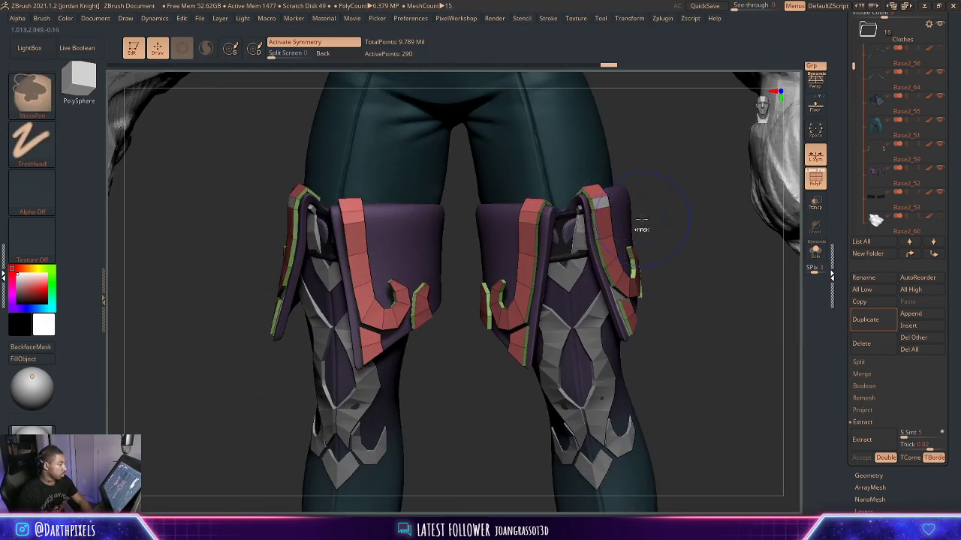
drag(673, 208, 677, 233)
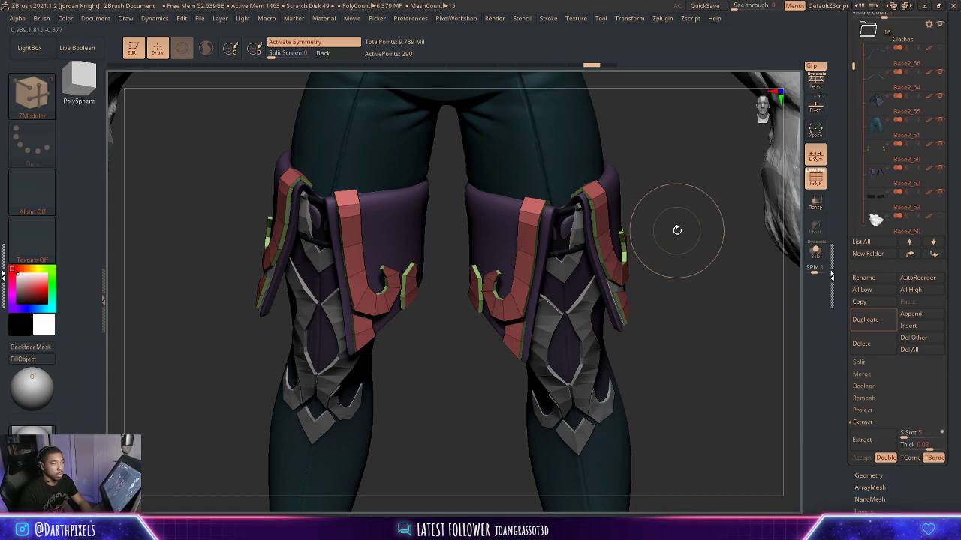
Try a dynamic thickness offset of -100 on Leg_collar_puff and check how the trim sits on the cuffs.
key(space)
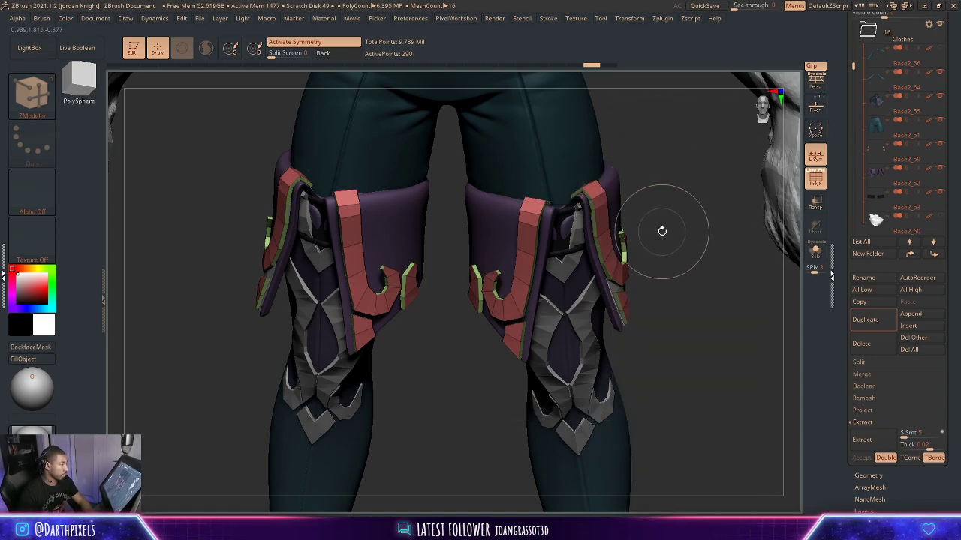
key(space)
drag(685, 335, 651, 328)
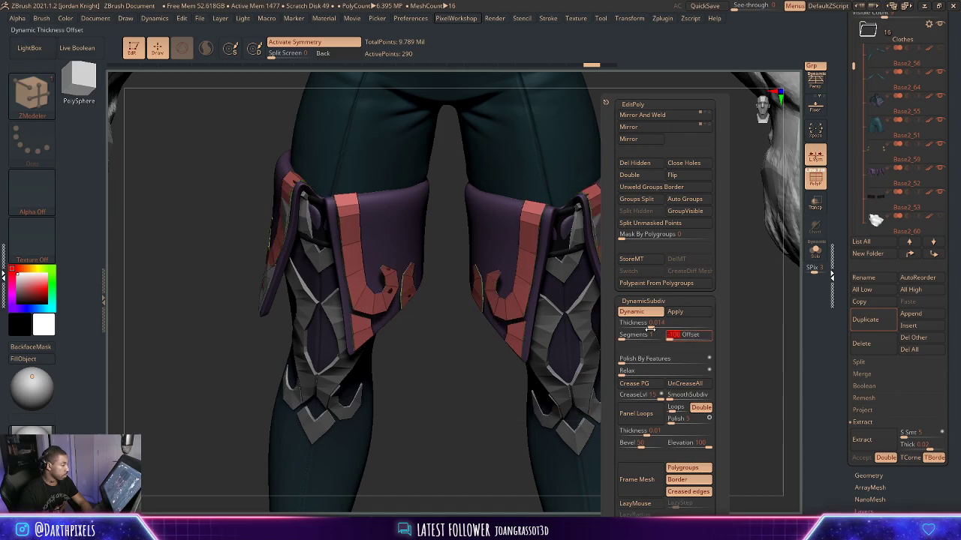
drag(458, 403, 586, 329)
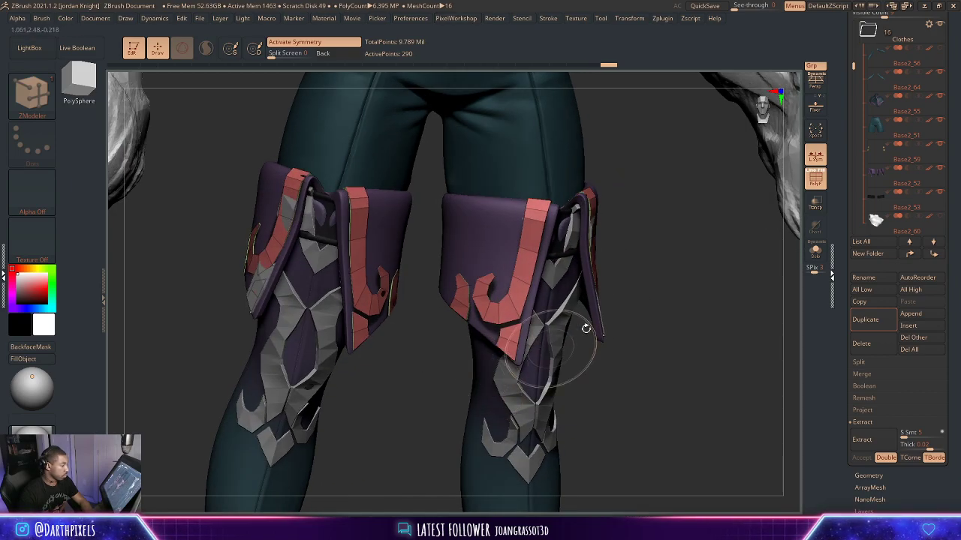
drag(645, 291, 702, 293)
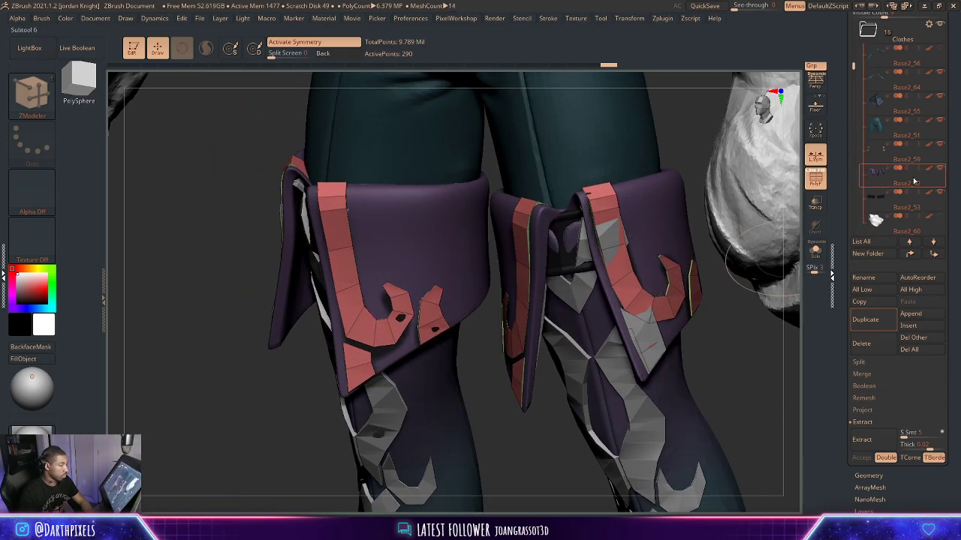
Hide the Leg_puff trim to isolate the cuff trim in front view.
drag(853, 69, 861, 180)
click(938, 195)
shift+drag(756, 362, 778, 361)
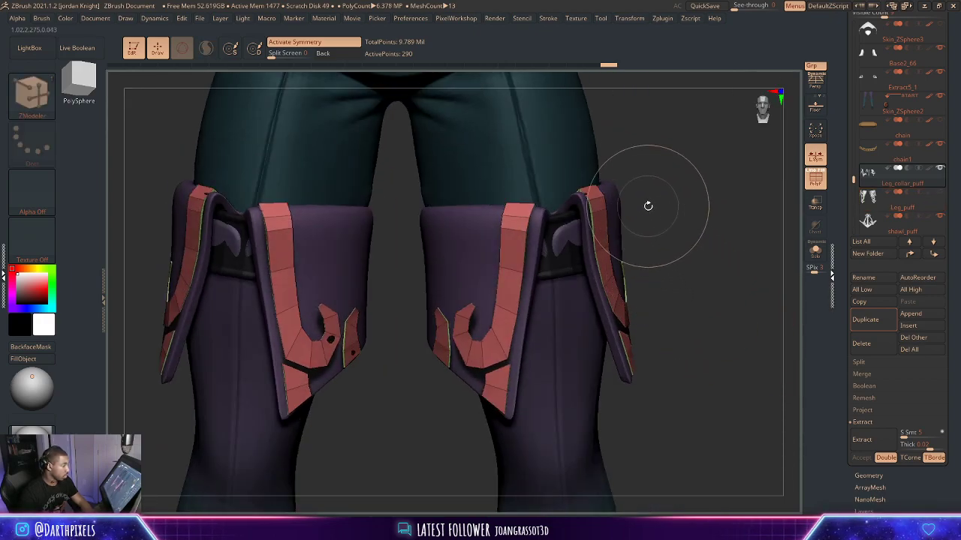
Raise the dynamic thickness offset of Leg_collar_puff so the trim sits slightly above the cuff surface.
key(space)
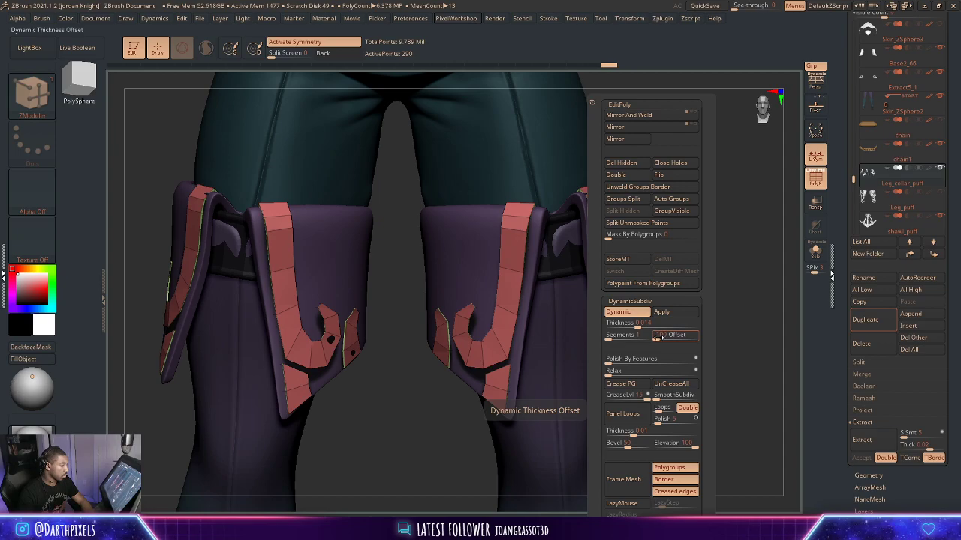
click(659, 338)
click(661, 338)
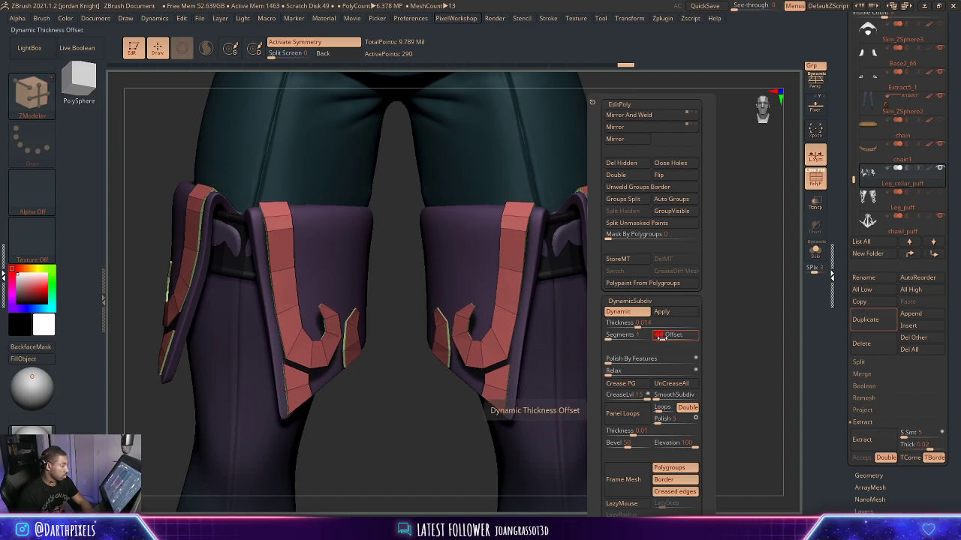
drag(659, 337, 668, 336)
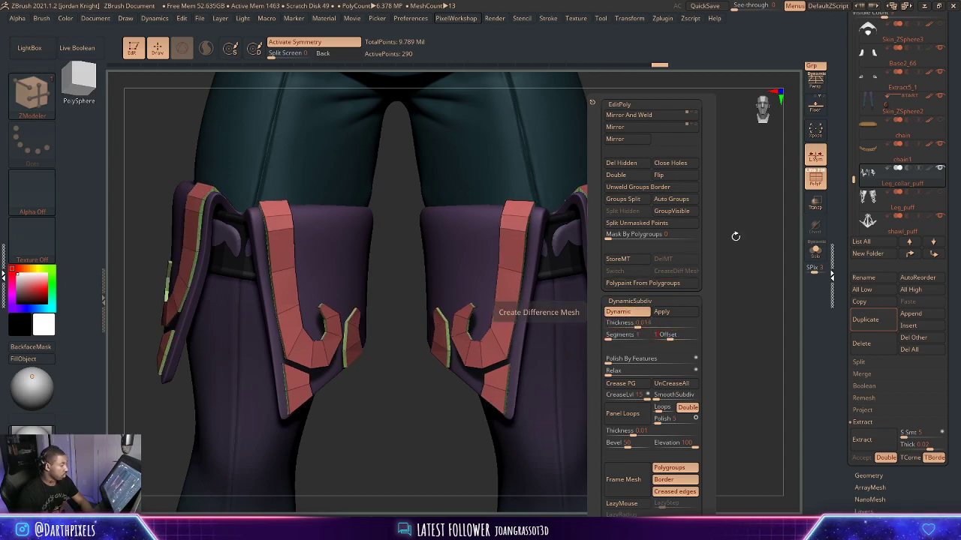
Stitch the two top corner points of the small separate trim piece on the cuff into a single pointed tip.
mouse_move(702, 305)
mouse_down()
mouse_move(642, 297)
mouse_move(707, 312)
mouse_move(697, 302)
mouse_move(636, 309)
mouse_up()
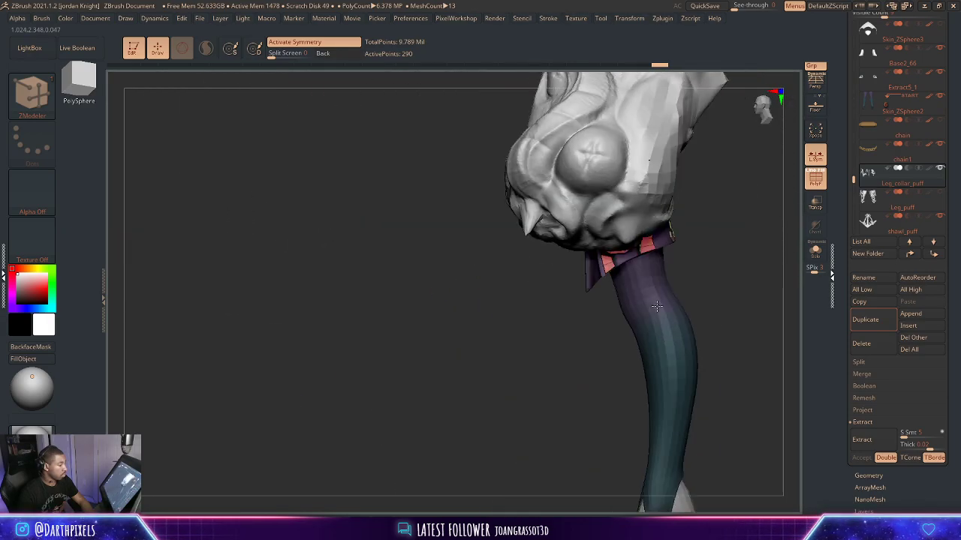
drag(580, 338, 606, 391)
drag(516, 391, 443, 379)
drag(443, 379, 391, 350)
mouse_move(367, 309)
alt+mouse_down()
mouse_move(356, 244)
mouse_move(378, 245)
mouse_move(413, 277)
alt+mouse_up()
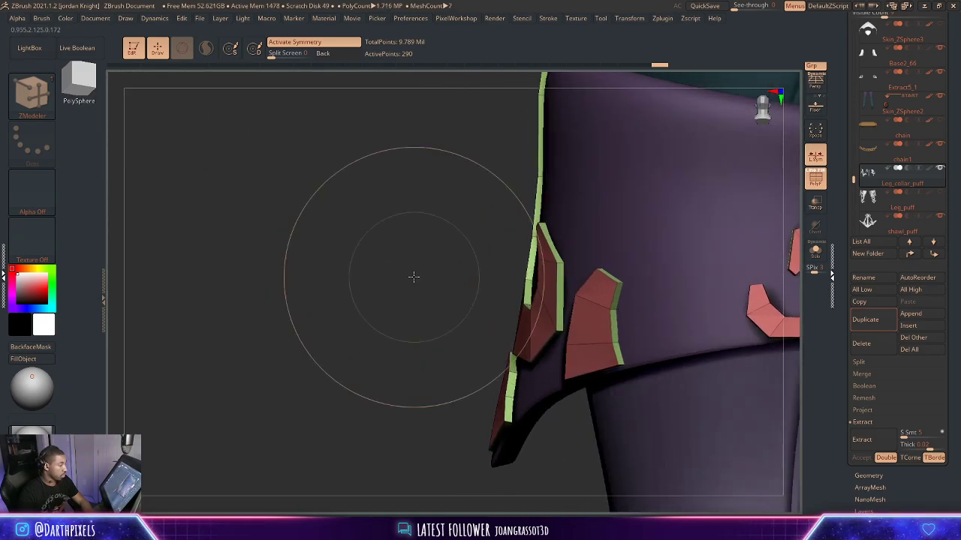
key(space)
click(664, 293)
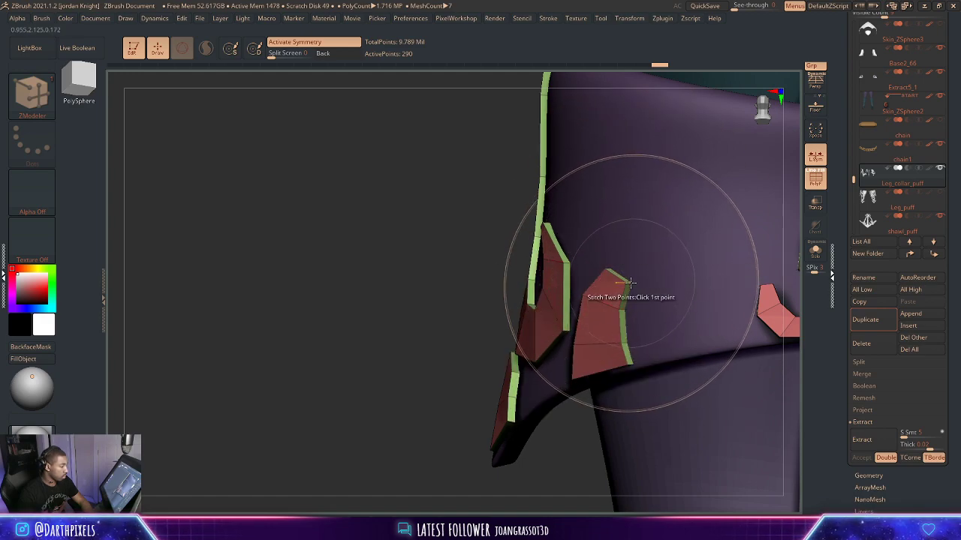
click(627, 282)
click(609, 269)
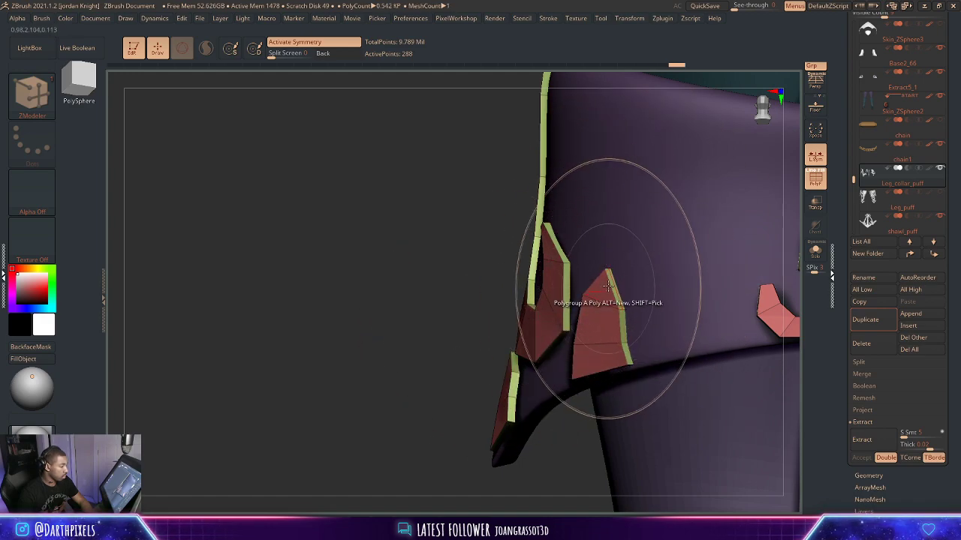
Undo the last stitch and bend the small separate cuff trim piece's tip sideways with the Move Topological brush.
mouse_move(429, 302)
mouse_down()
mouse_move(482, 310)
mouse_move(445, 309)
mouse_up()
key(ctrl+z)
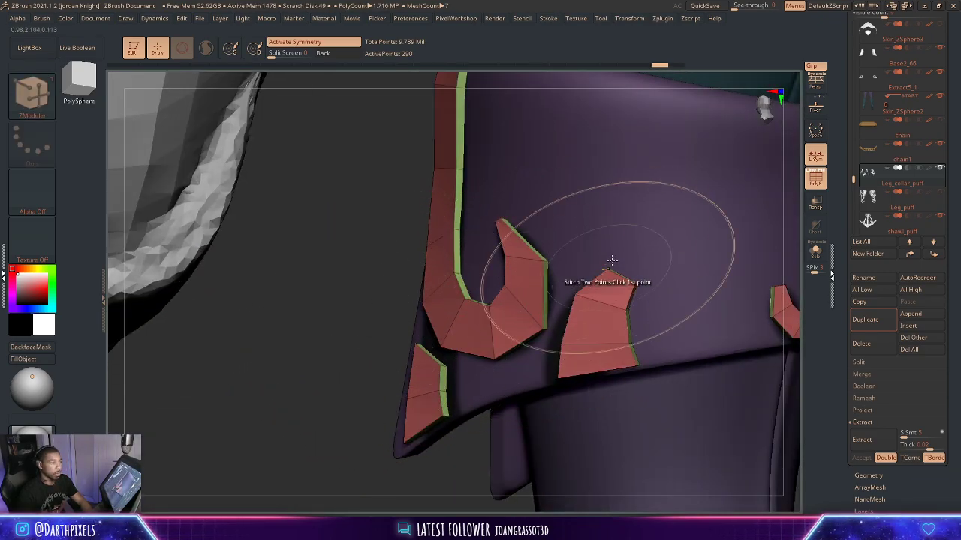
key(b)
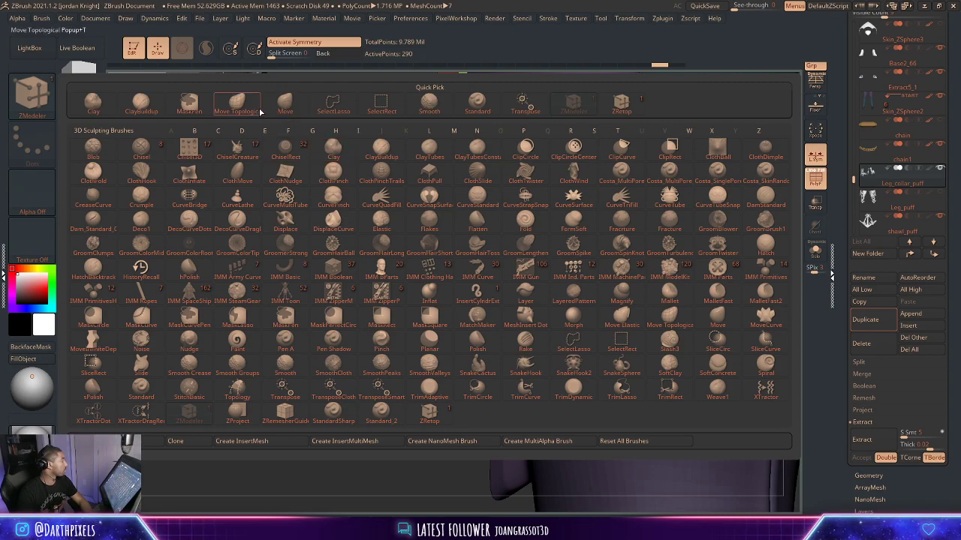
click(259, 110)
key(space)
drag(603, 265, 589, 265)
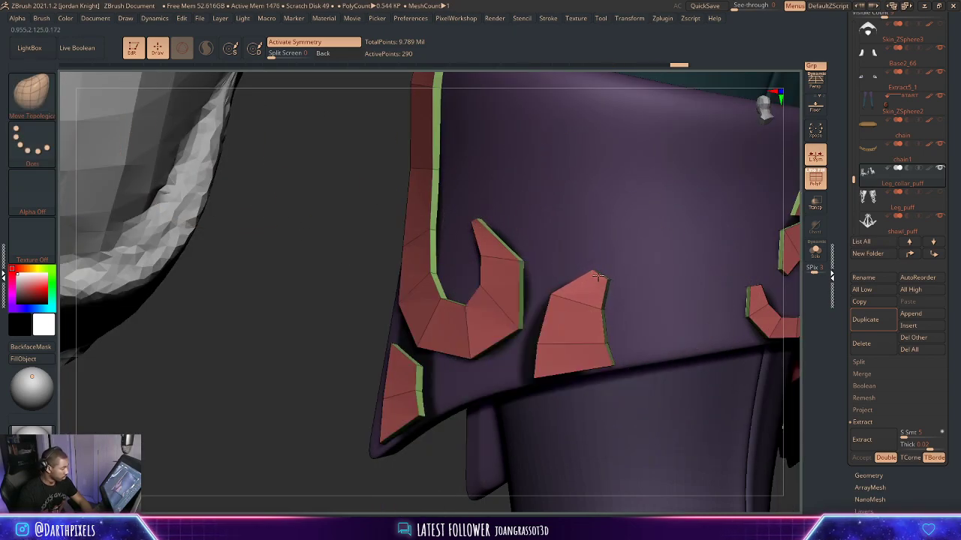
key(space)
drag(588, 317, 594, 318)
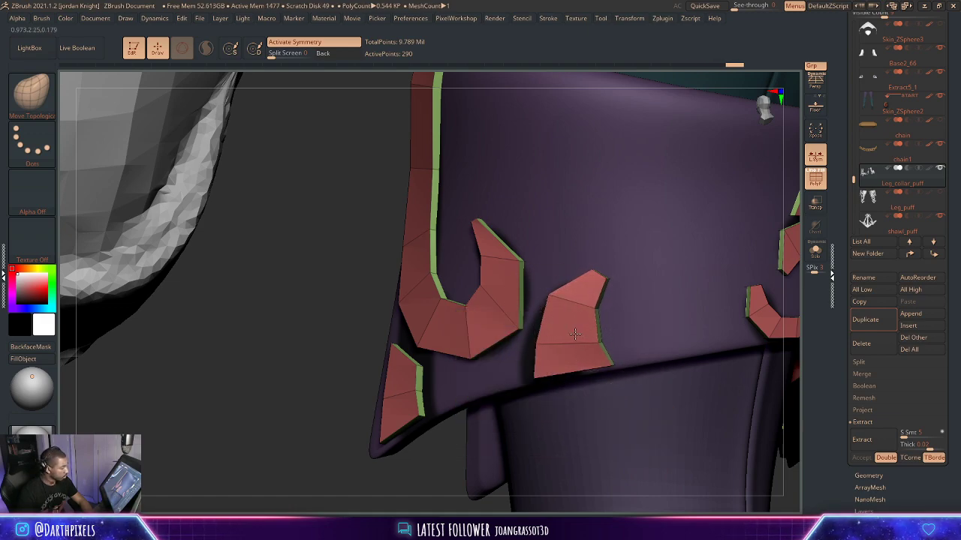
Inspect the trim on both leg cuffs with the wireframe off, from close up, from below and in front view.
alt+drag(309, 357, 304, 270)
shift+drag(393, 412, 451, 476)
alt+drag(670, 345, 648, 312)
drag(516, 331, 517, 332)
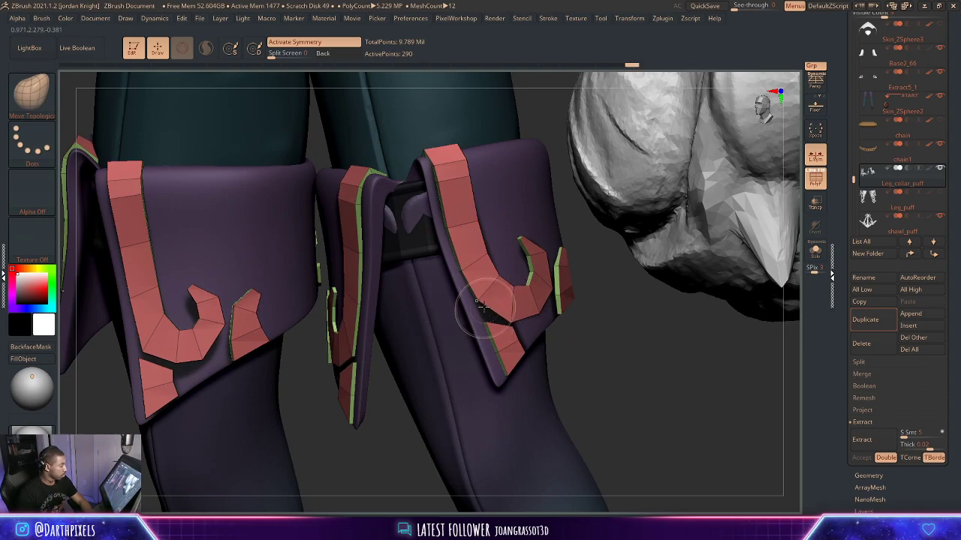
mouse_move(606, 378)
mouse_down()
mouse_move(626, 380)
mouse_move(544, 318)
mouse_move(523, 317)
mouse_move(605, 390)
mouse_up()
key(shift+f)
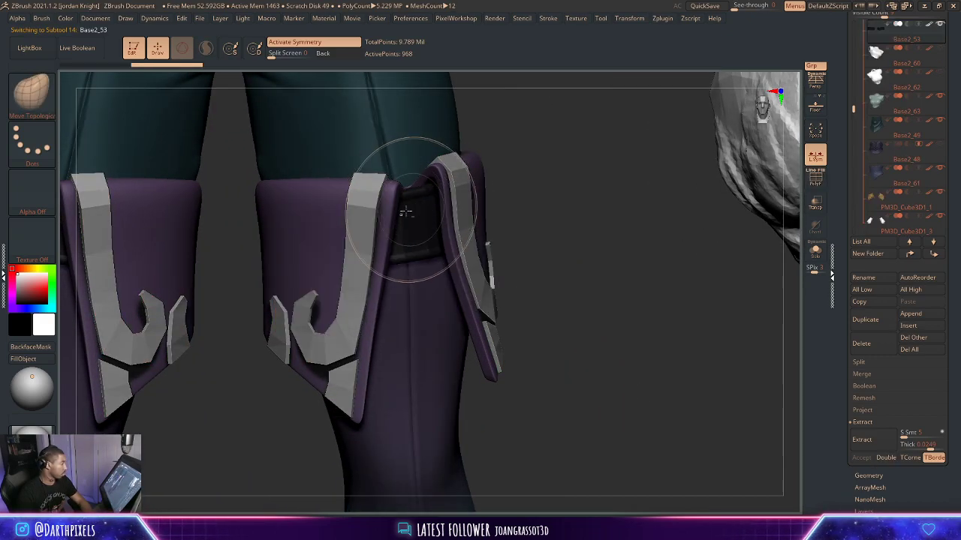
alt+drag(562, 254, 518, 206)
drag(518, 206, 506, 183)
key(space)
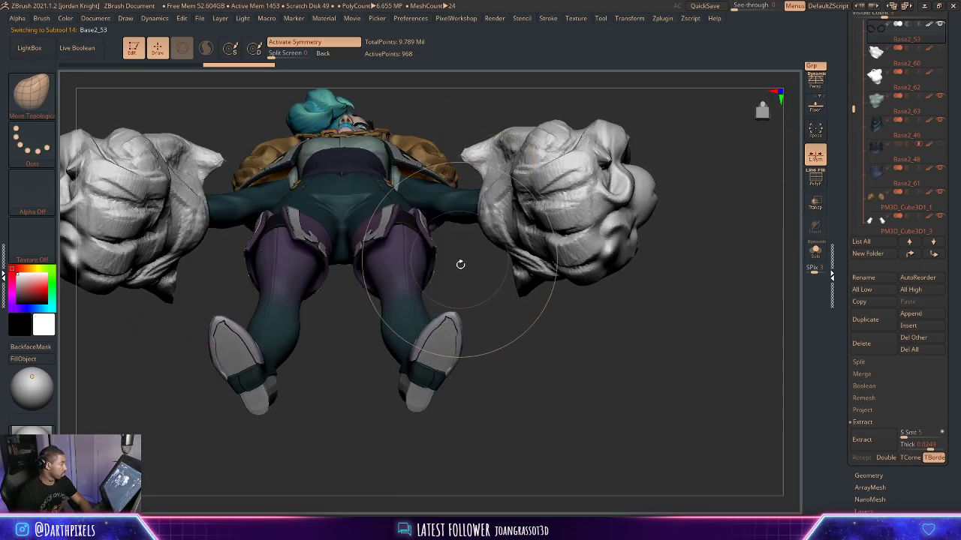
drag(461, 263, 453, 300)
shift+drag(463, 234, 563, 324)
key(space)
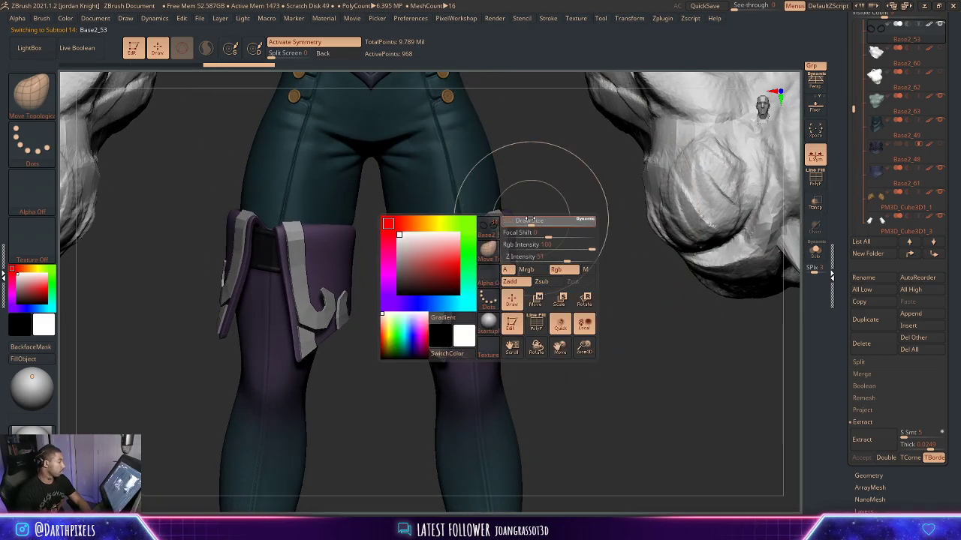
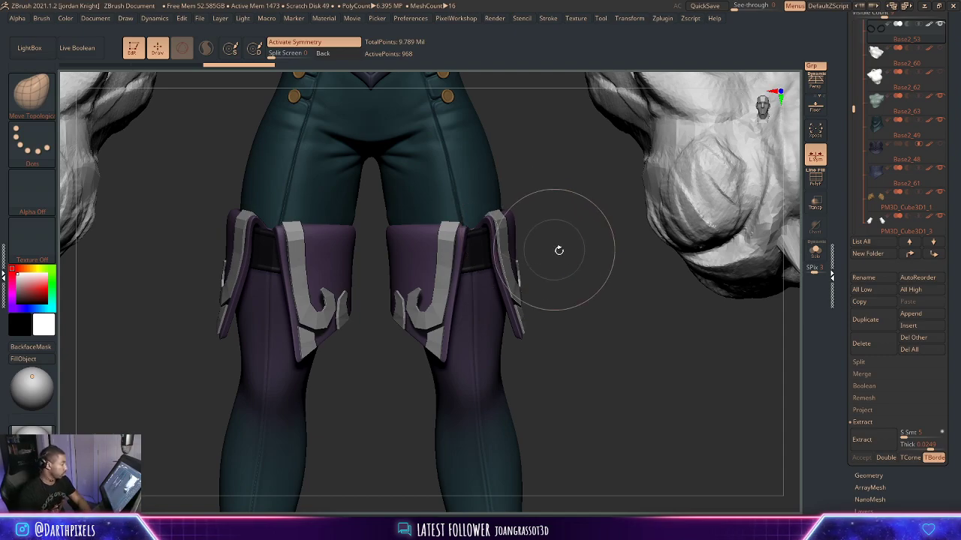
Select Leg_collar_puff with its wireframe shown, close in on the pointed emblem on the back of the cuff.
drag(558, 250, 638, 315)
alt+drag(560, 392, 539, 439)
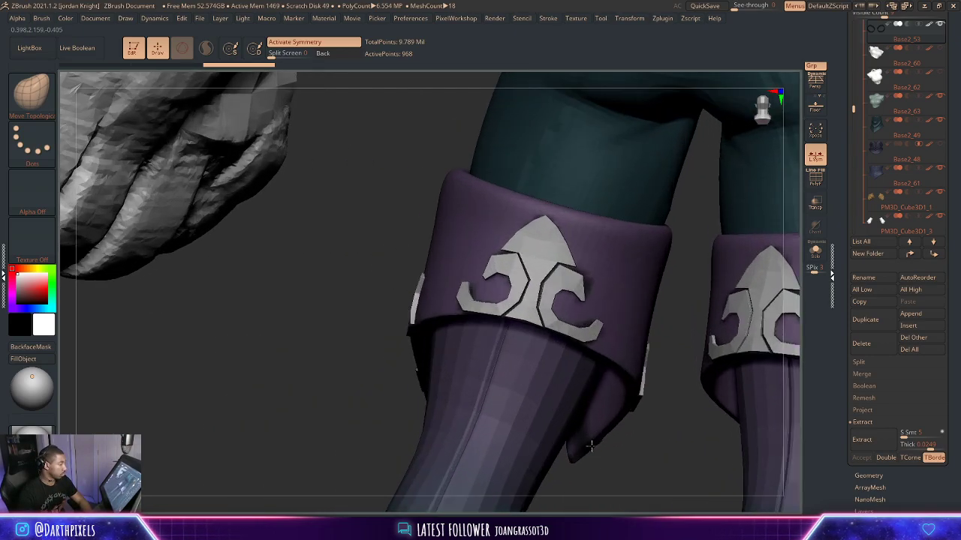
key(space)
drag(538, 232, 526, 233)
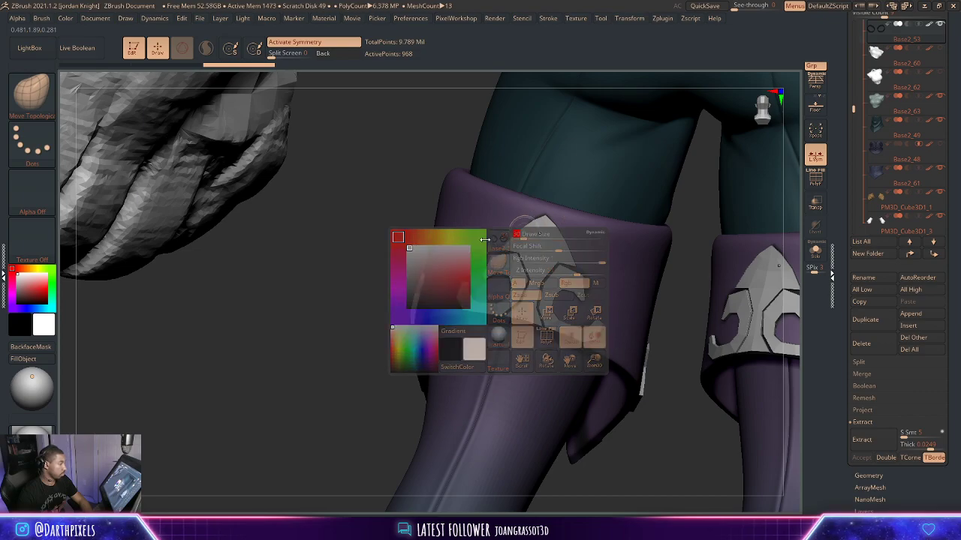
mouse_move(337, 243)
mouse_down()
mouse_move(380, 302)
mouse_move(387, 353)
mouse_up()
key(shift+f)
alt+click(578, 208)
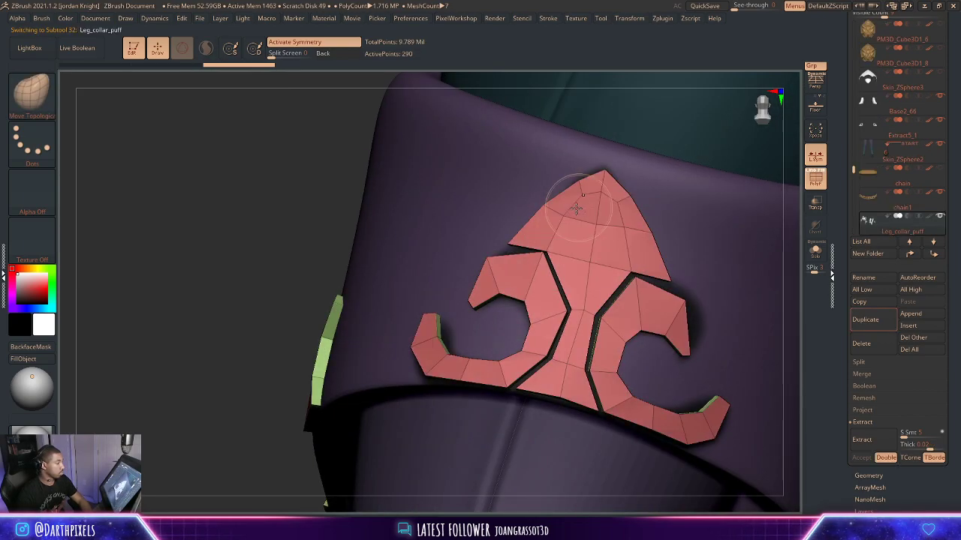
Insert a complete edge loop into the pointed head of the cuff's back emblem with ZModeler.
click(47, 111)
click(572, 103)
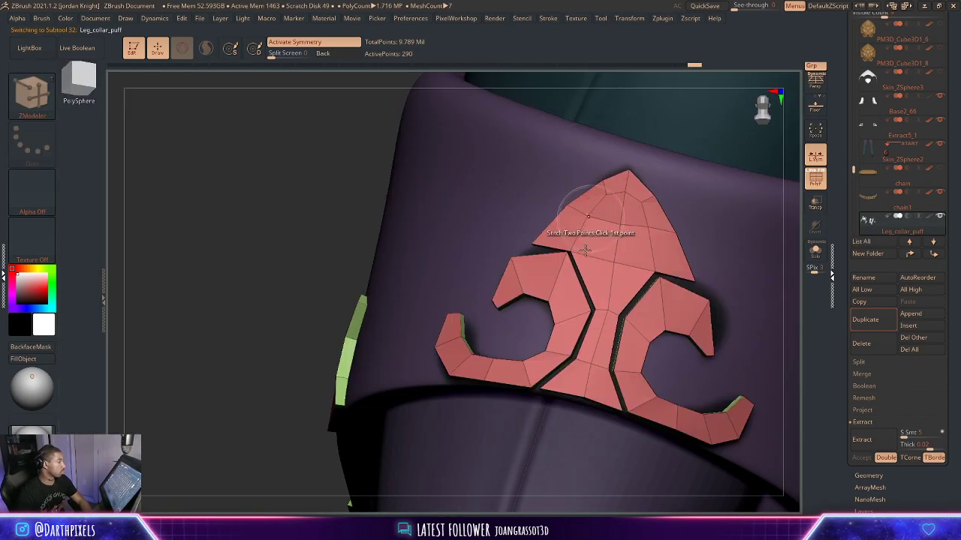
key(ctrl+z)
key(ctrl+z)
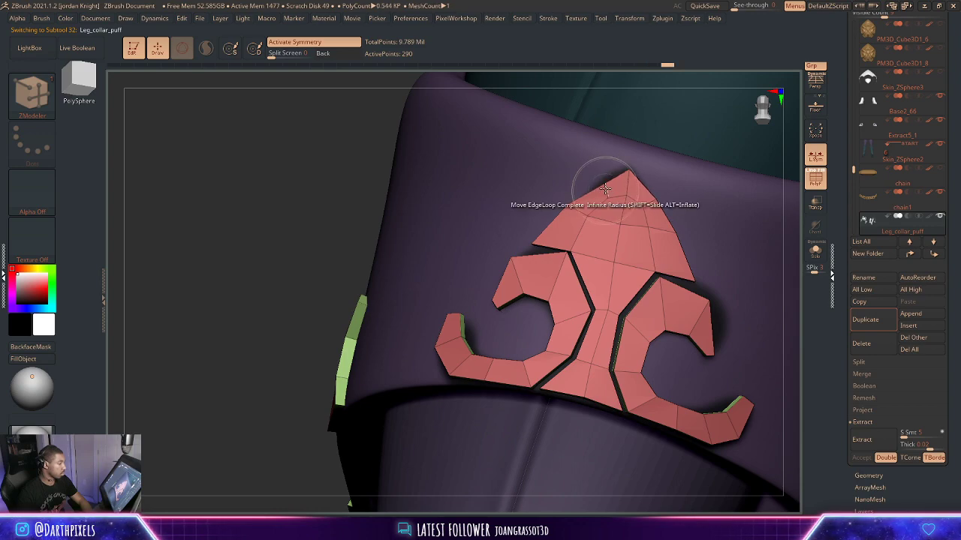
key(space)
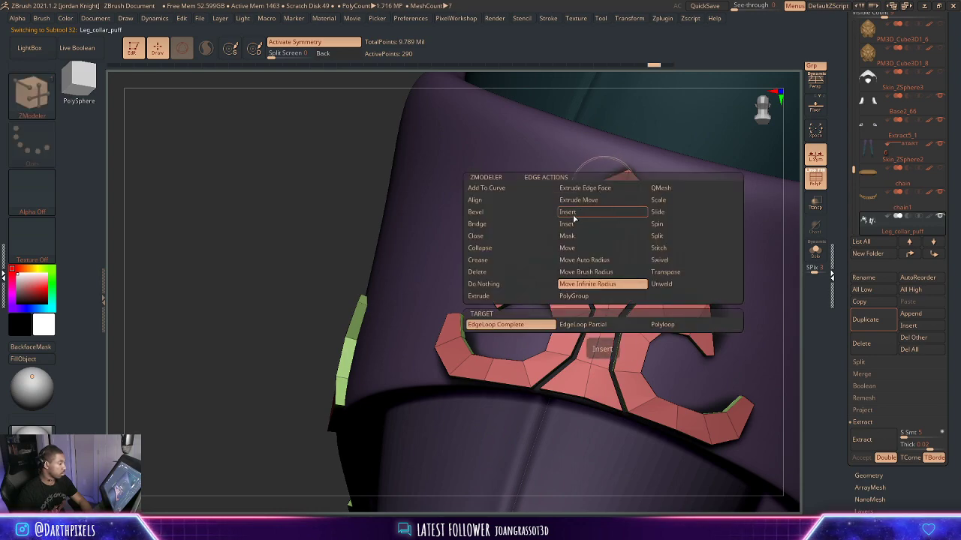
click(574, 215)
click(603, 187)
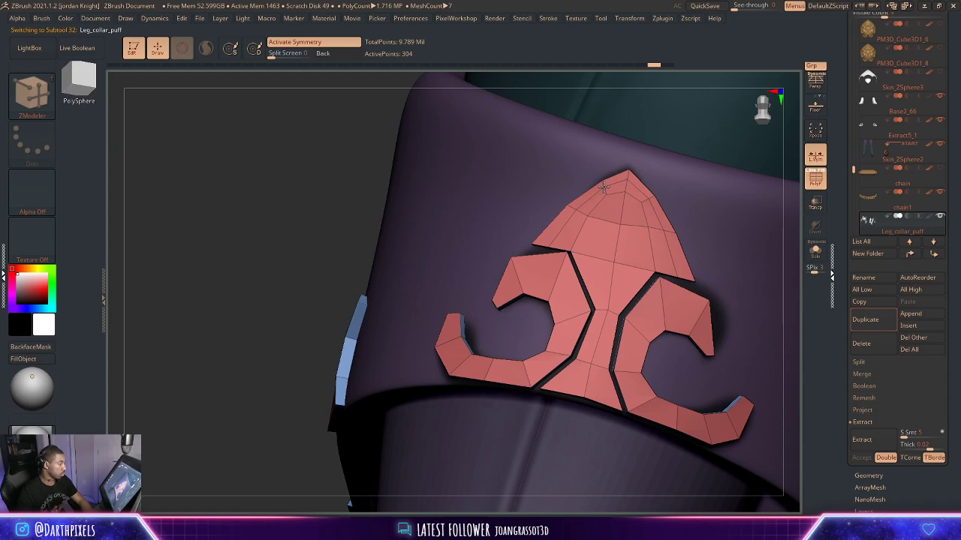
Push the lower corners of the emblem's pointed head slightly outward with a small Move brush.
click(41, 99)
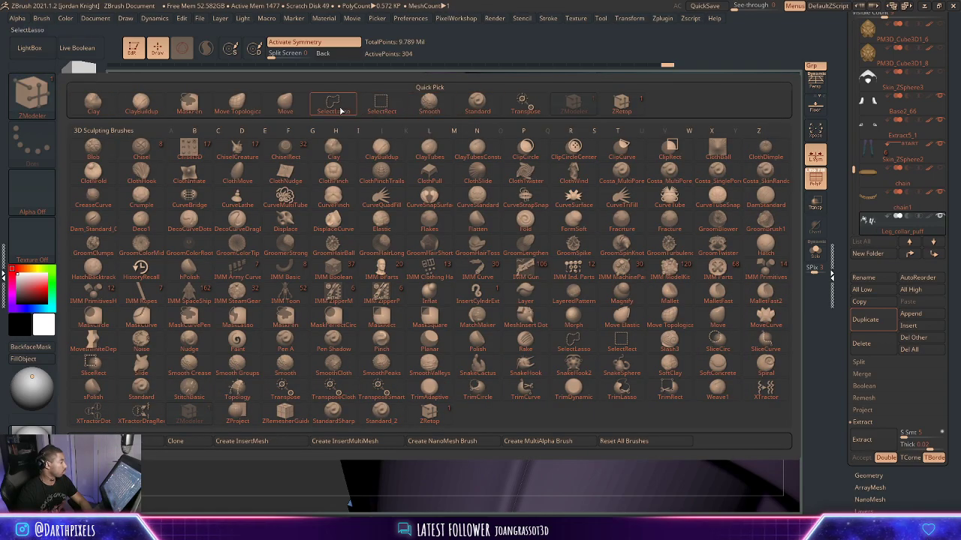
click(286, 105)
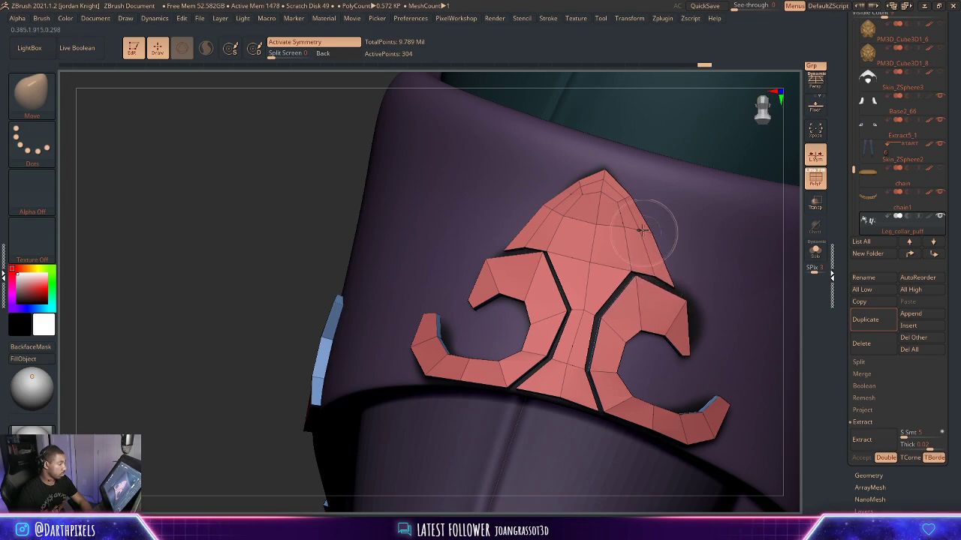
key(space)
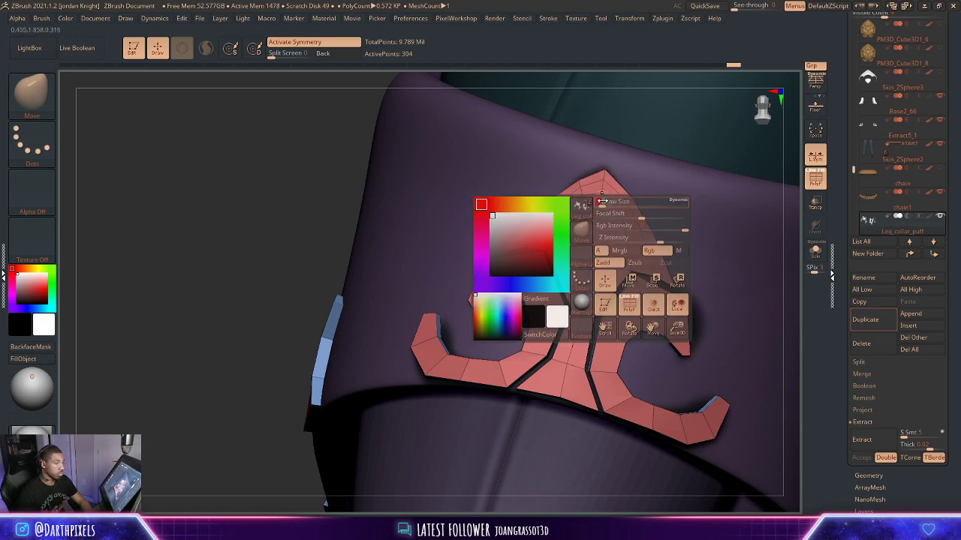
drag(605, 209, 584, 210)
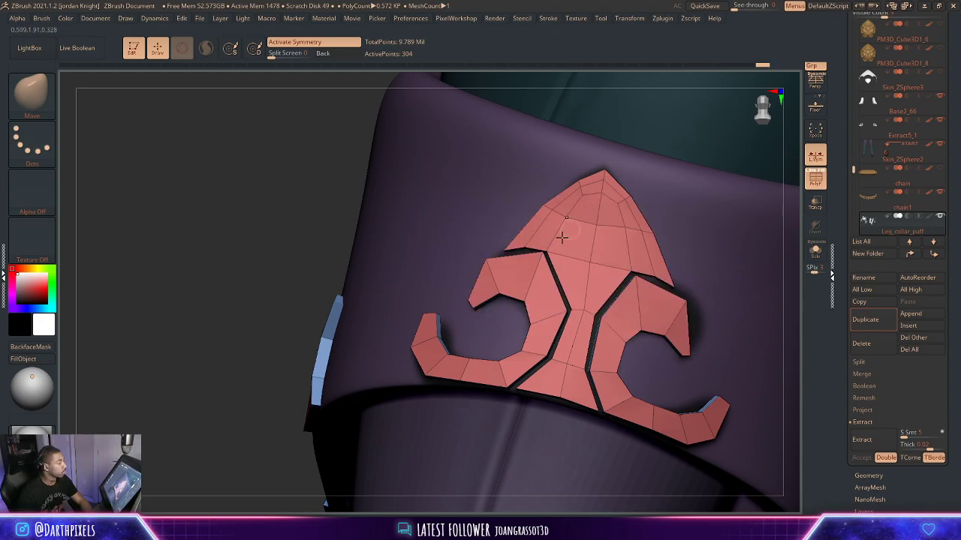
Examine how the trim follows the front flaps of the leg cuffs from several angles, with and without the wireframe.
alt+drag(285, 230, 298, 243)
mouse_move(374, 277)
mouse_down()
mouse_move(588, 347)
mouse_move(520, 285)
mouse_move(543, 341)
mouse_move(539, 319)
mouse_up()
key(shift+f)
drag(539, 319, 738, 467)
drag(453, 367, 559, 373)
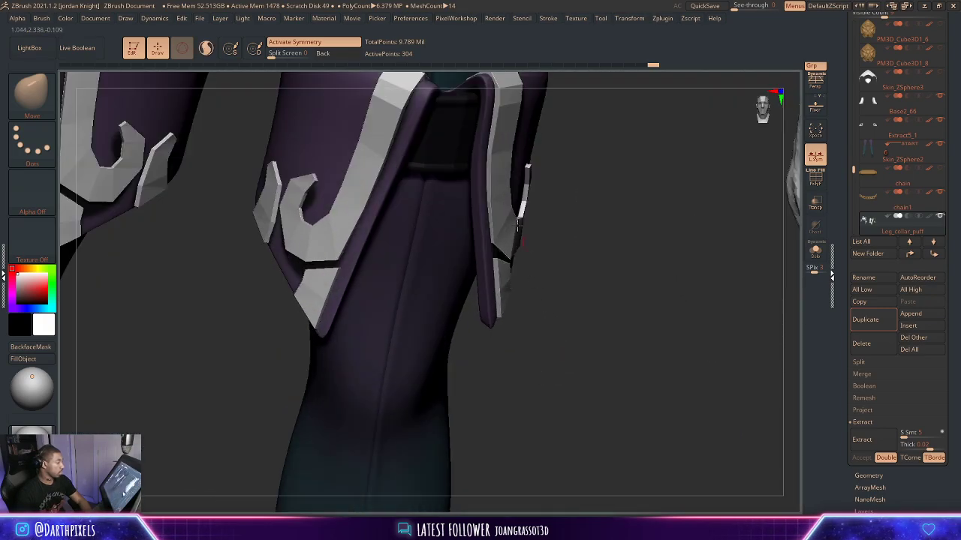
key(shift+f)
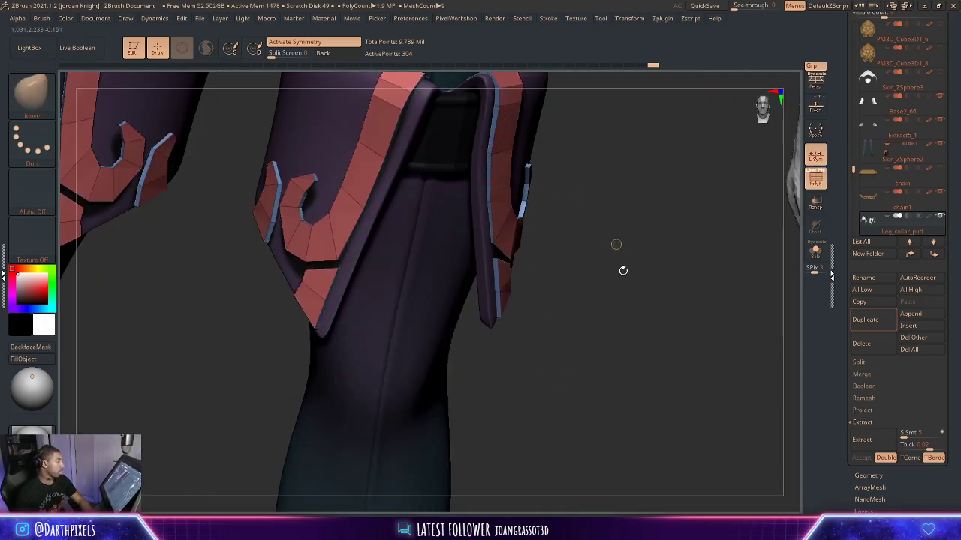
alt+drag(622, 271, 627, 381)
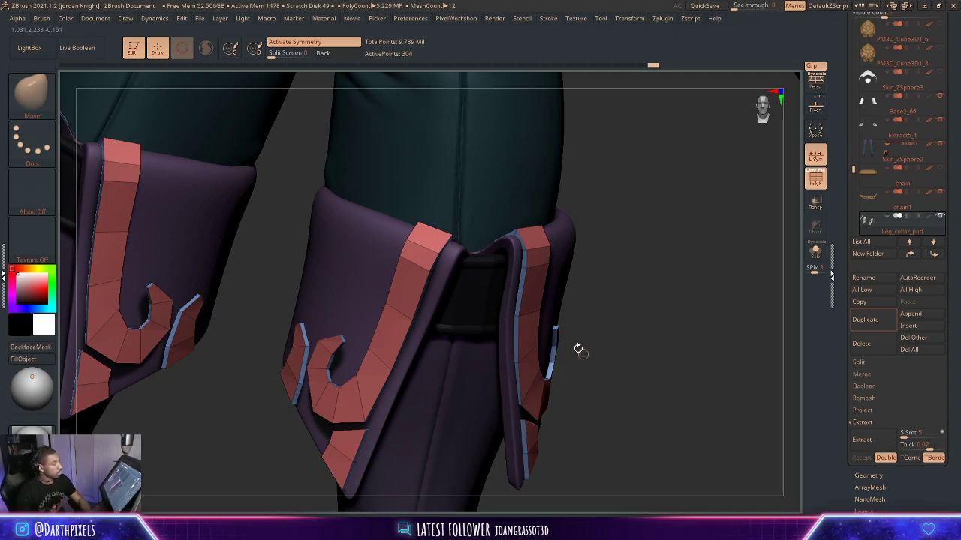
alt+drag(641, 319, 603, 329)
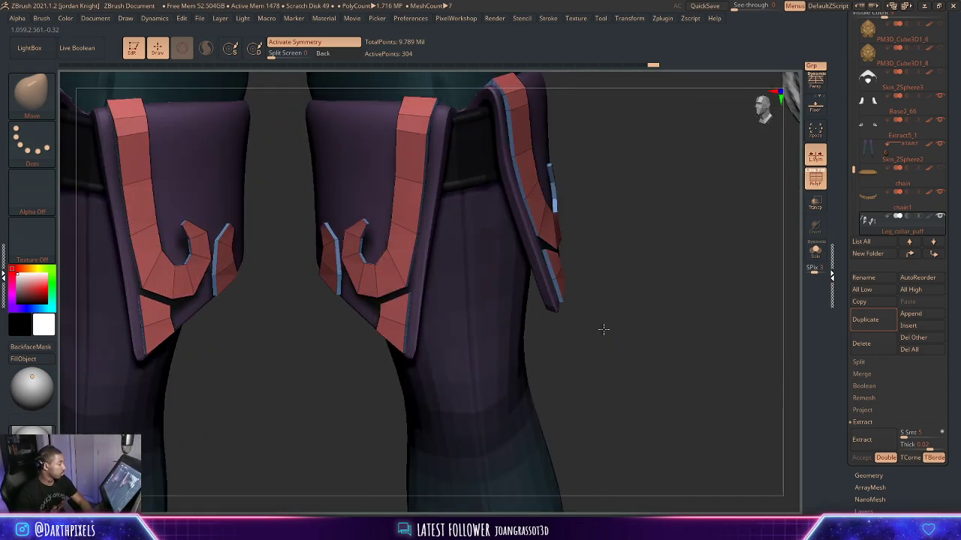
right_click(603, 291)
mouse_move(608, 247)
alt+mouse_down()
mouse_move(669, 255)
mouse_move(637, 272)
alt+mouse_up()
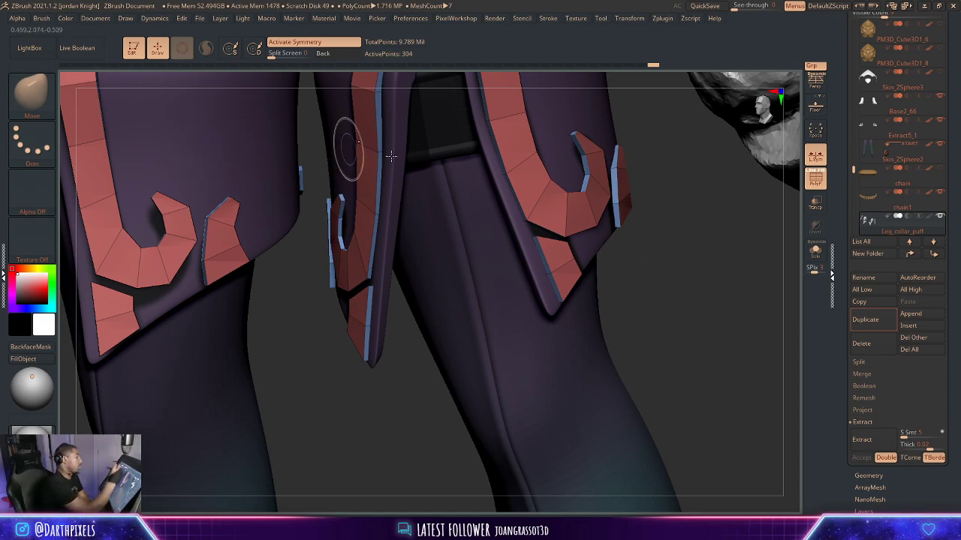
right_click(679, 202)
alt+drag(690, 207, 584, 279)
Adjust the upper part of the long trim strip on the cuff's front flap with the Move brush.
drag(709, 308, 598, 285)
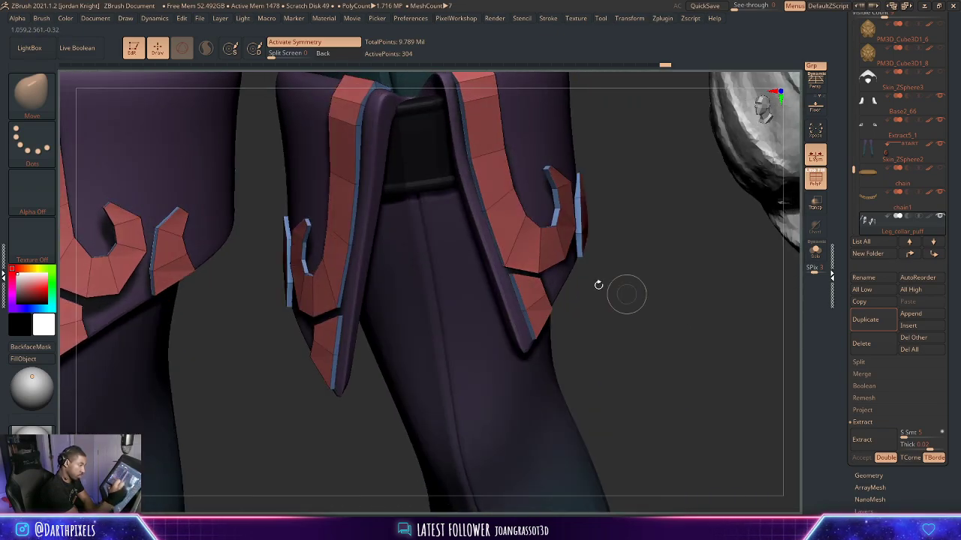
drag(634, 156, 614, 225)
right_click(611, 234)
drag(631, 189, 524, 194)
drag(472, 171, 463, 150)
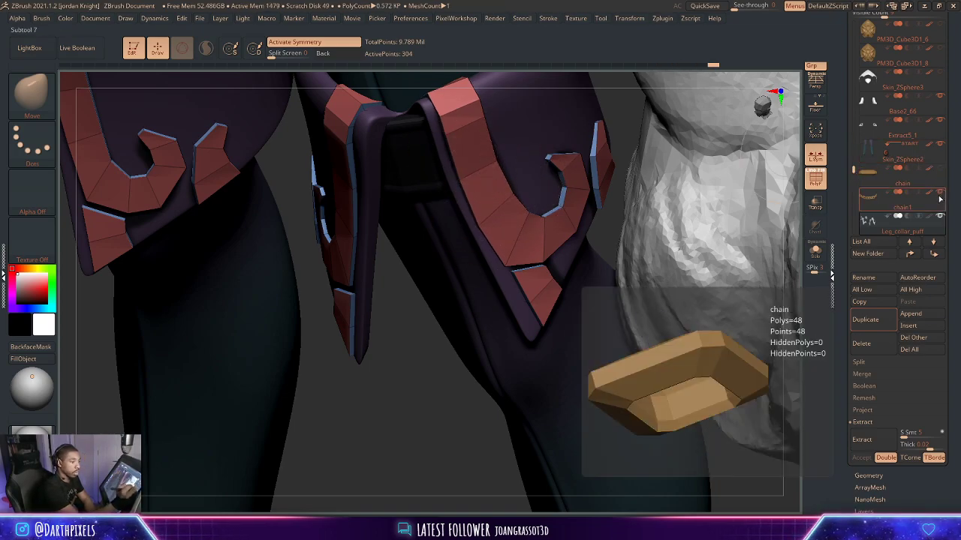
Hide all other subtools and show Base2_52 so that only the cuffs and their trim remain in view.
ctrl+shift+click(938, 217)
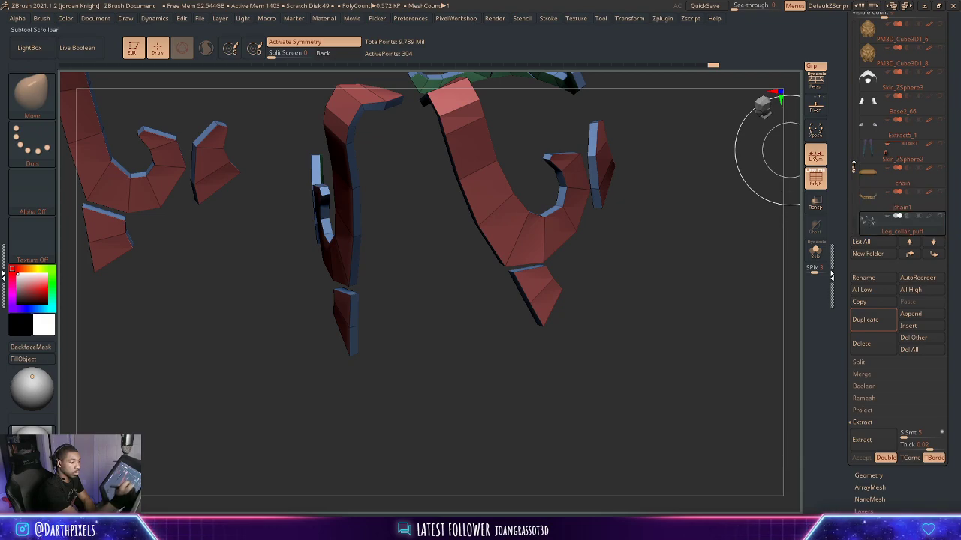
drag(854, 166, 863, 87)
click(942, 75)
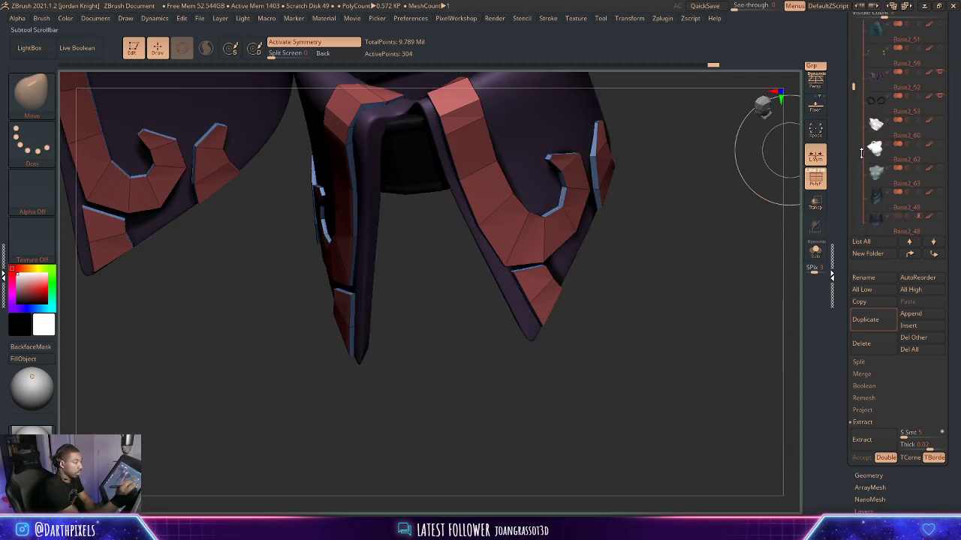
alt+drag(650, 290, 628, 367)
mouse_move(623, 351)
mouse_down()
mouse_move(641, 288)
mouse_move(584, 239)
mouse_move(588, 251)
mouse_up()
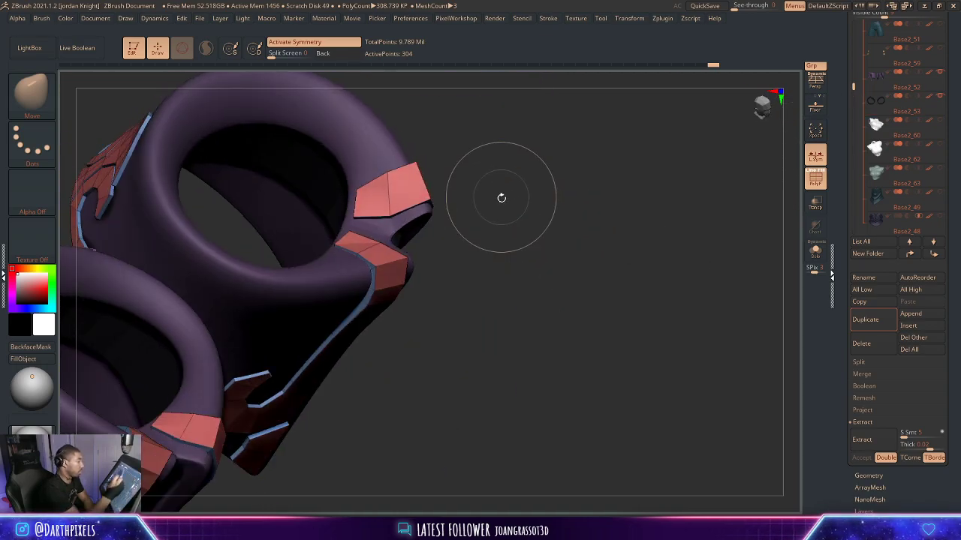
Pull the upper ends of the two long trim strips further over the cuff's rim with a smaller Move brush.
mouse_move(501, 197)
mouse_down()
mouse_move(519, 215)
mouse_move(508, 201)
mouse_up()
key(space)
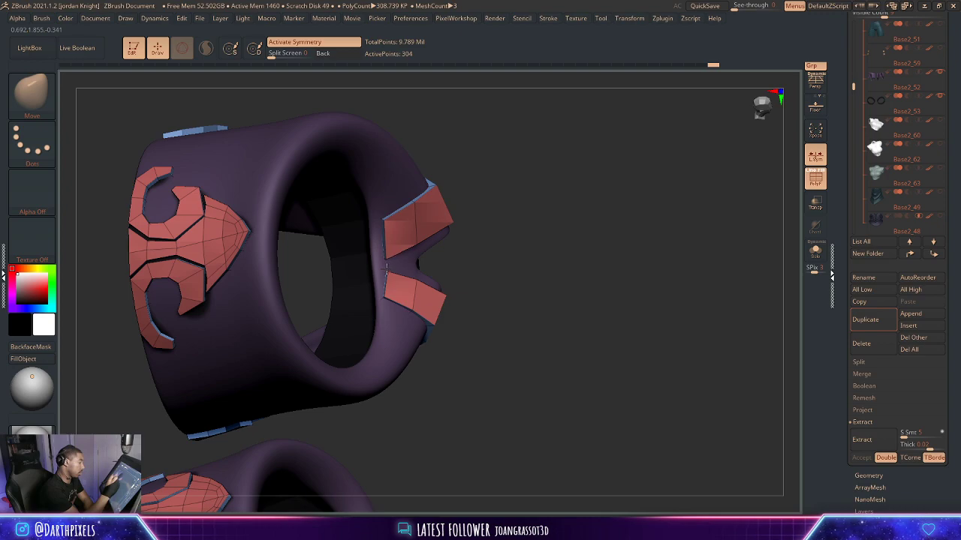
key(space)
drag(386, 223, 371, 219)
drag(513, 190, 421, 243)
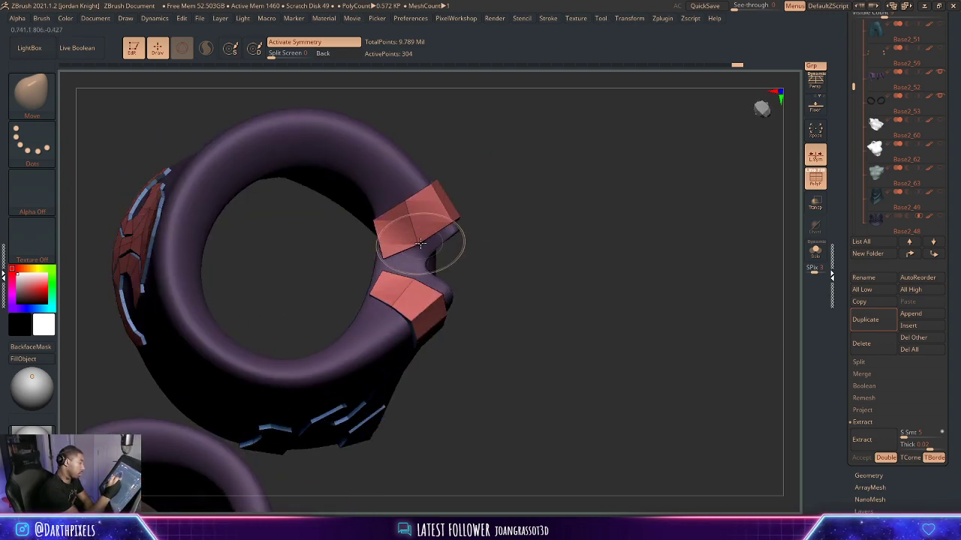
key(space)
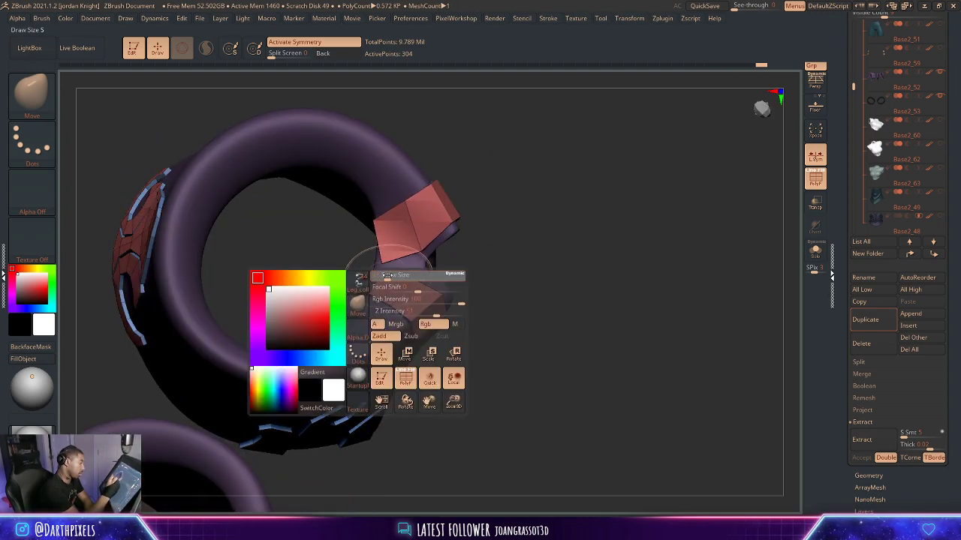
drag(386, 278, 378, 278)
drag(516, 180, 513, 239)
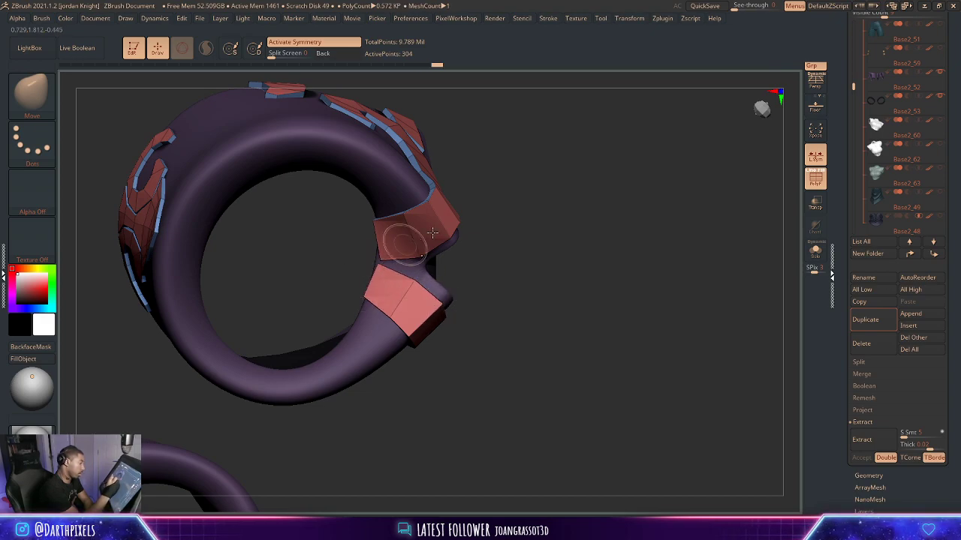
mouse_move(541, 254)
mouse_down()
mouse_move(476, 236)
mouse_move(510, 199)
mouse_move(635, 140)
mouse_up()
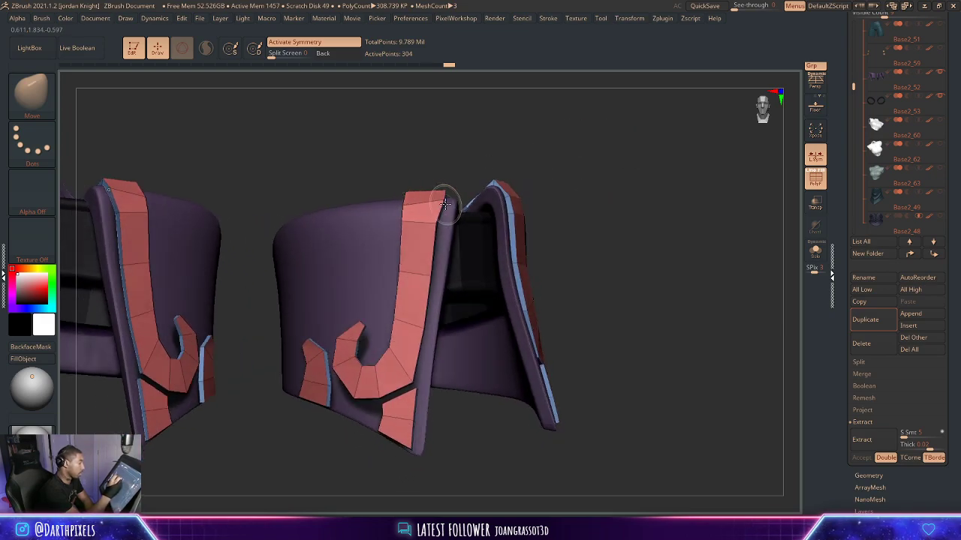
Undo the last stroke and reshape the upper end of the cuff's long trim strip with the Move brush.
key(ctrl+z)
key(space)
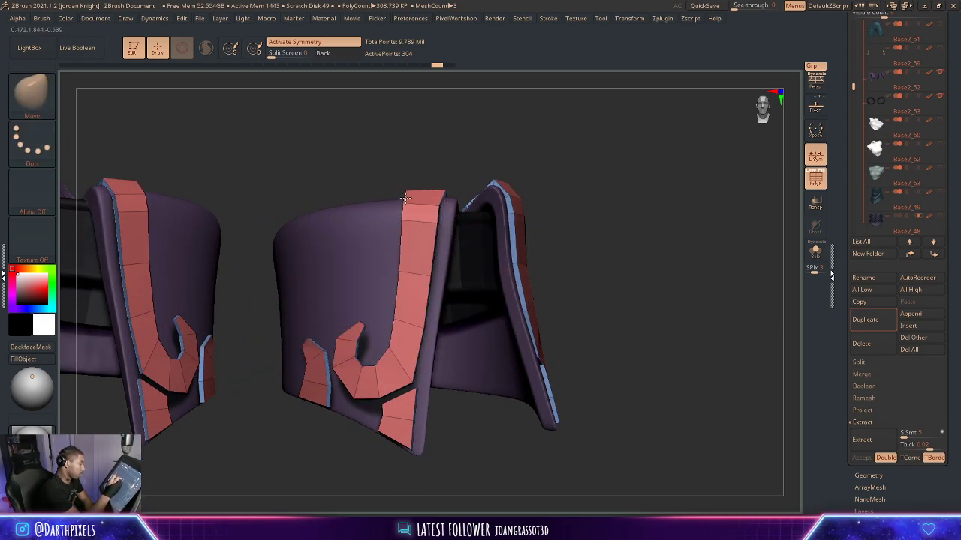
drag(426, 335, 430, 334)
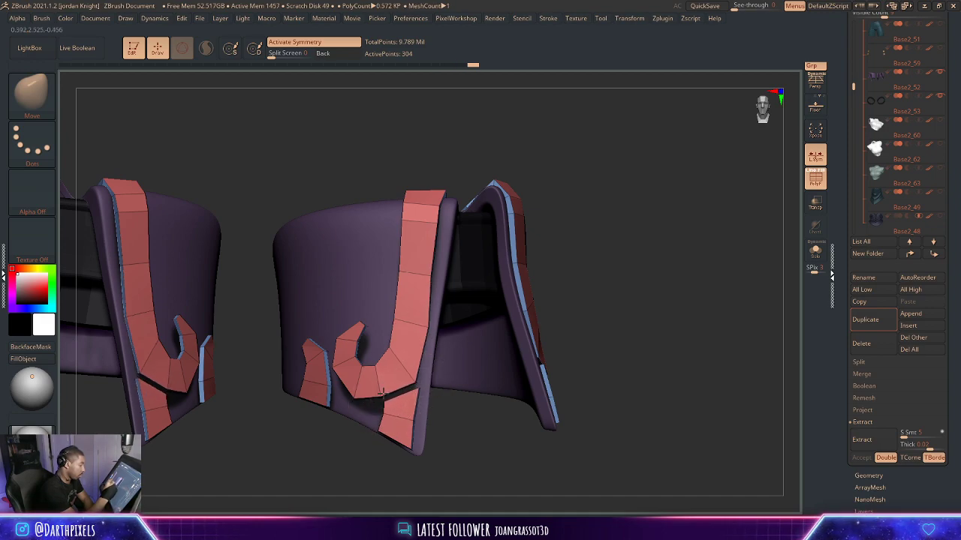
Refine the lower curve of the long strip and the pointed trim piece below it with the Move brush.
alt+drag(576, 305, 479, 276)
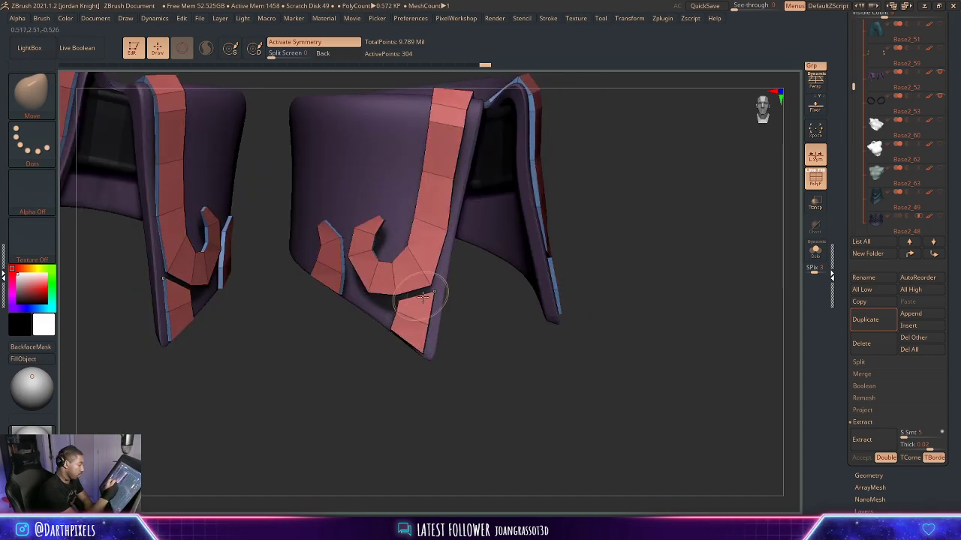
key(space)
alt+drag(343, 365, 347, 386)
drag(347, 387, 369, 365)
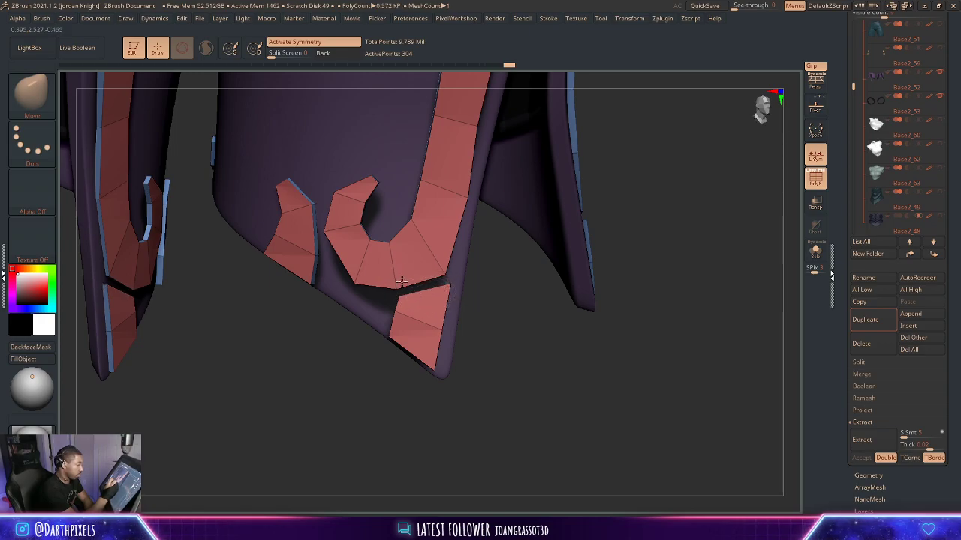
drag(530, 371, 599, 216)
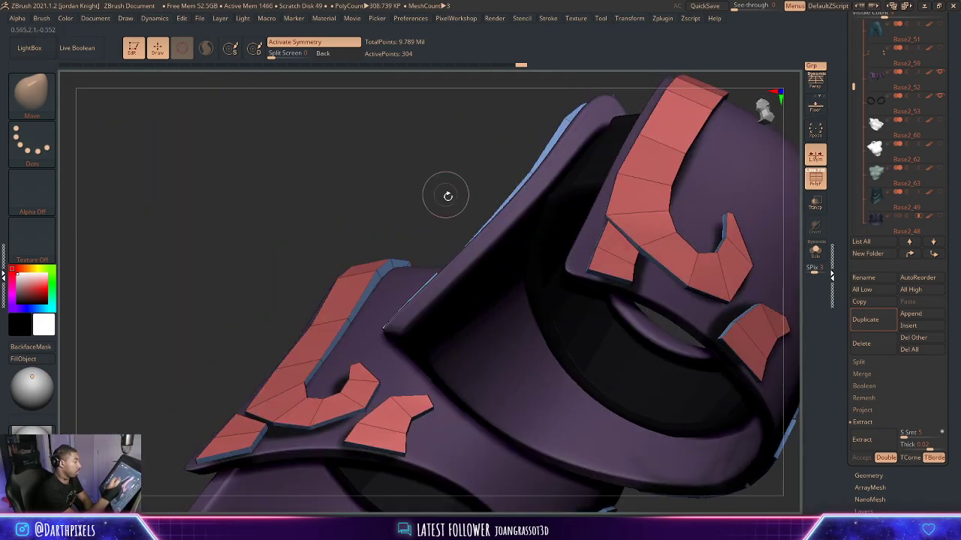
alt+drag(447, 196, 628, 159)
key(shift+f)
key(shift+f)
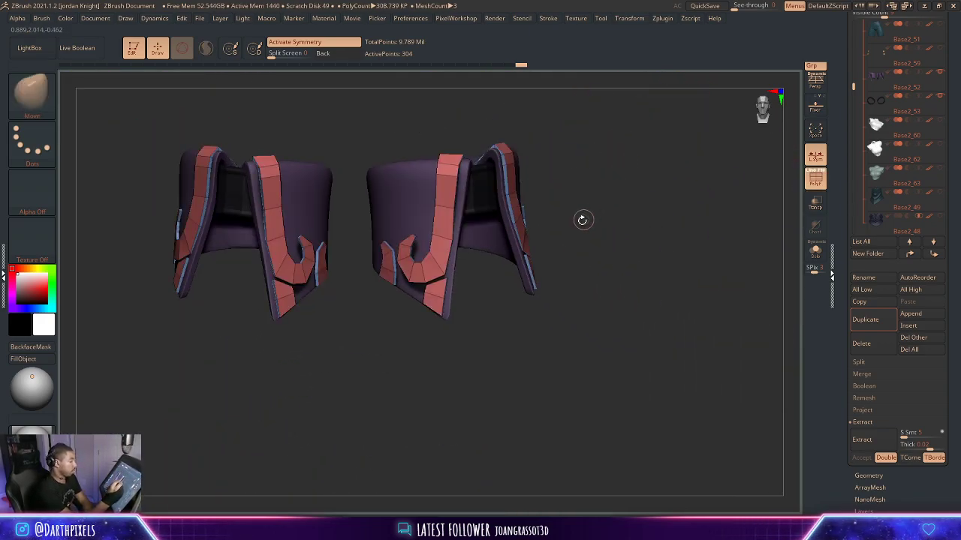
Apply the trim's dynamic thickness as real geometry and crease its polygroup borders.
key(ctrl+w)
key(space)
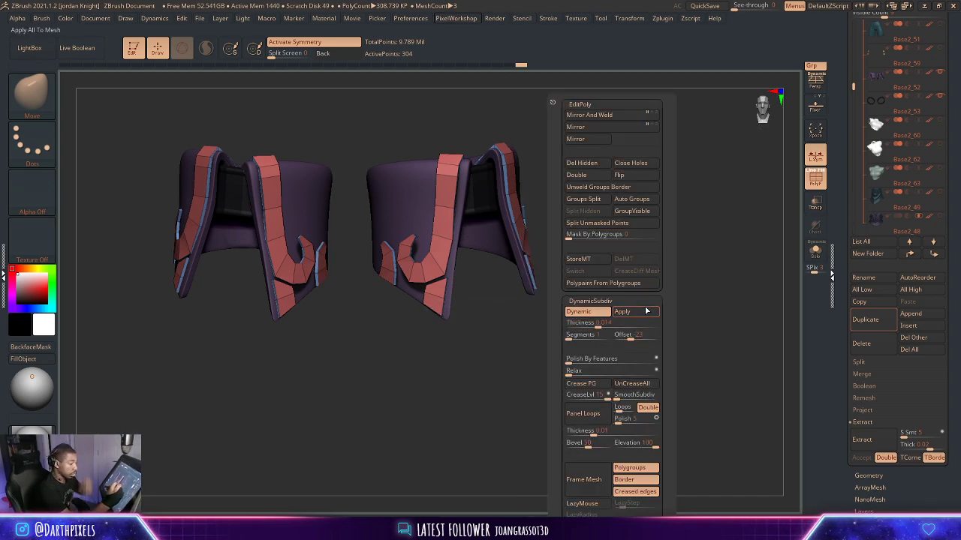
click(645, 311)
drag(548, 328, 707, 232)
key(space)
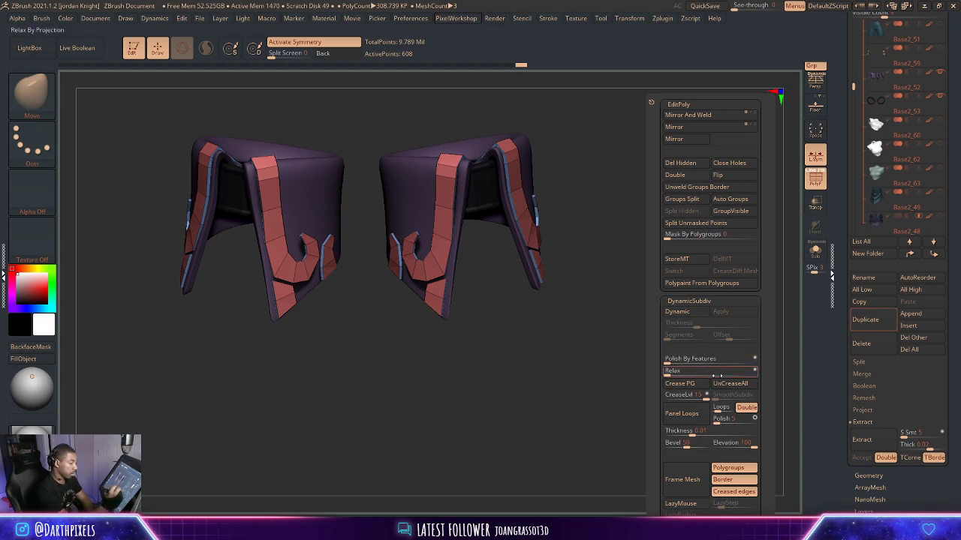
click(698, 387)
drag(563, 325, 554, 436)
drag(568, 360, 582, 341)
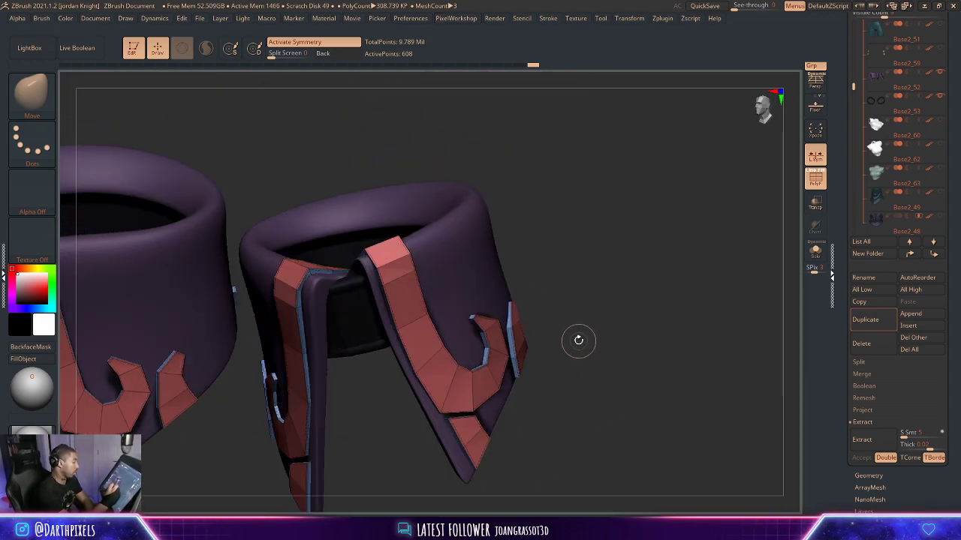
Turn Dynamic Subdiv back on for the trim with thickness 0 and SmoothSubdiv 2.
key(space)
key(space)
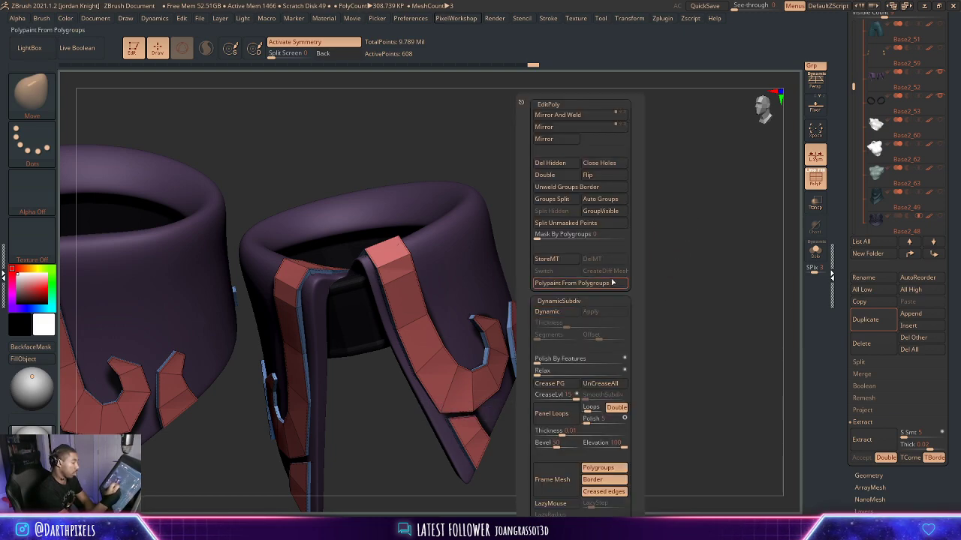
click(568, 315)
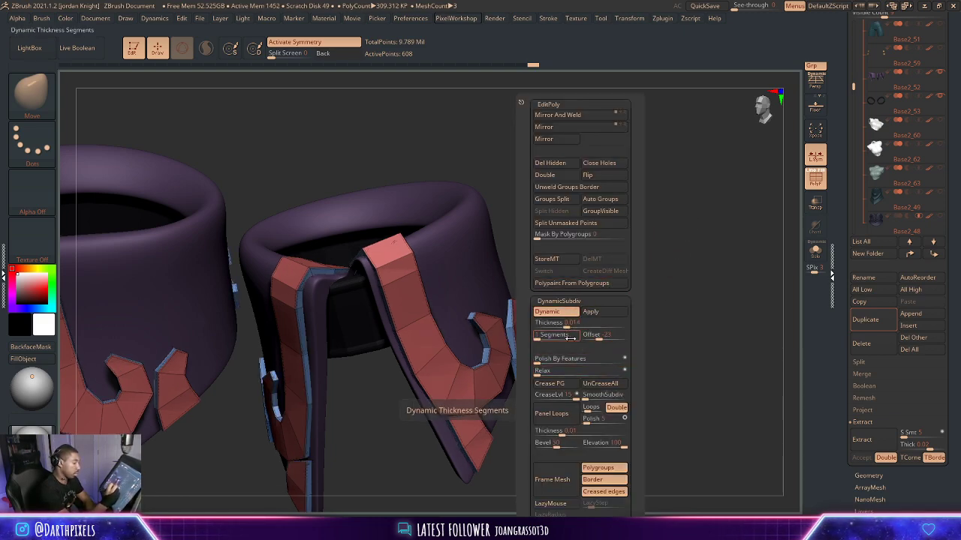
drag(565, 324, 559, 324)
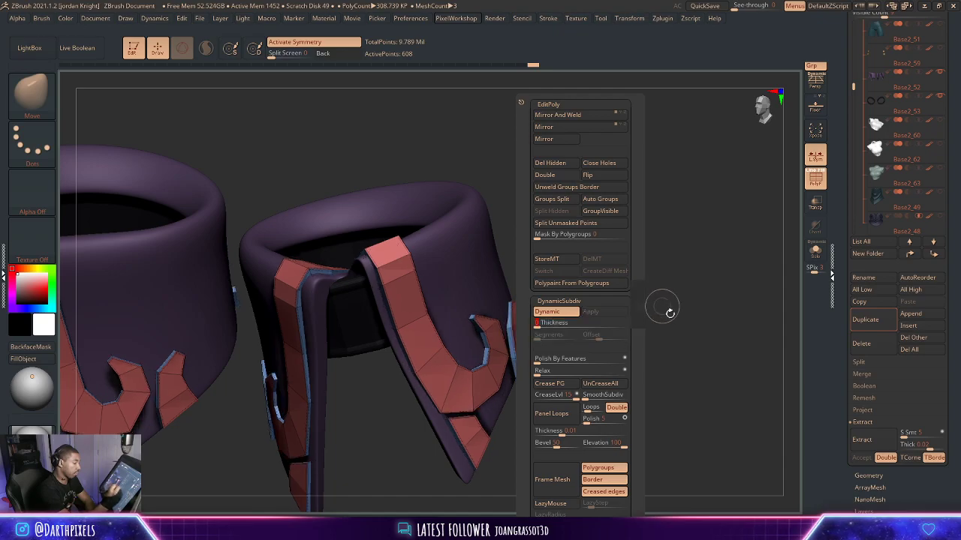
alt+drag(680, 300, 703, 243)
key(g)
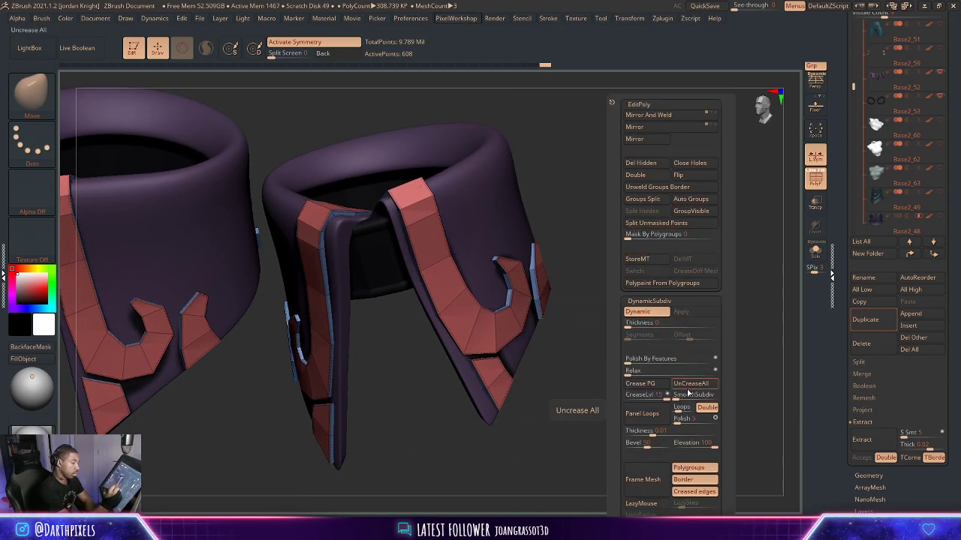
drag(687, 391, 696, 395)
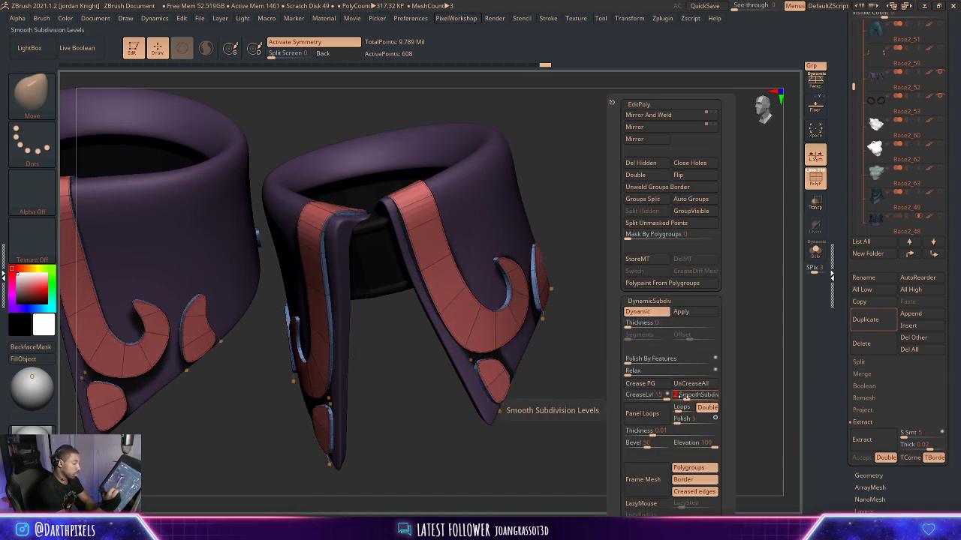
click(631, 400)
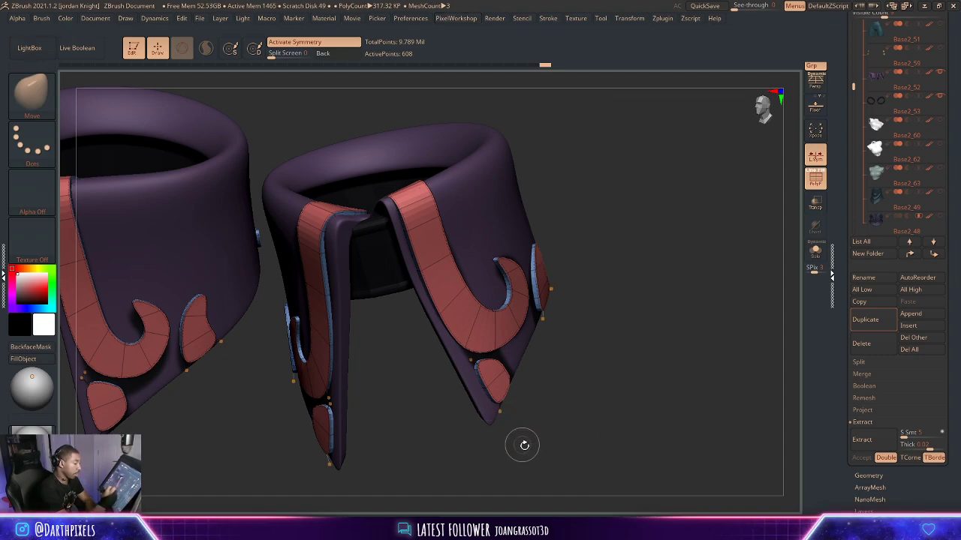
Compare the trim's low-poly and smoothed shapes at the pointed tips, always allowing Dynamic Subdiv to auto-activate.
drag(523, 444, 627, 340)
key(shift+d)
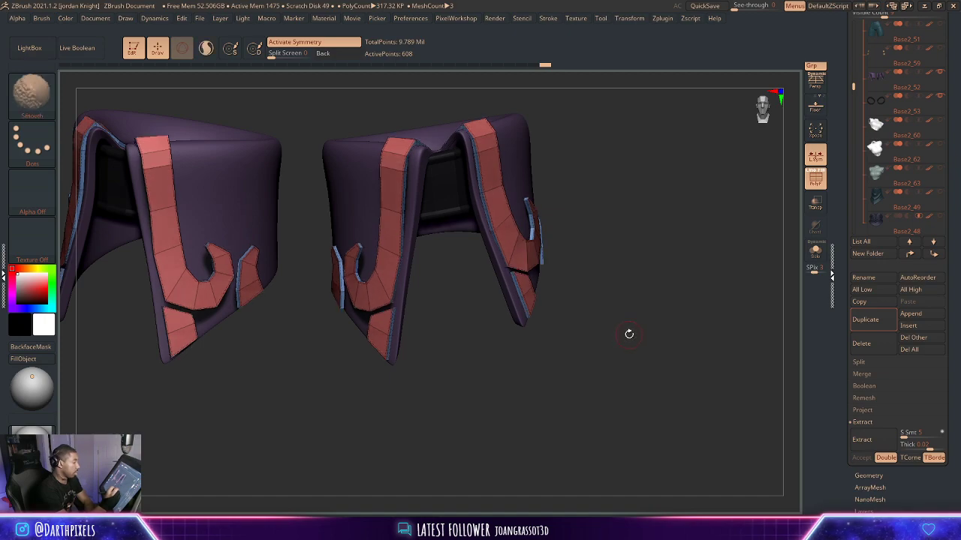
drag(632, 237, 685, 278)
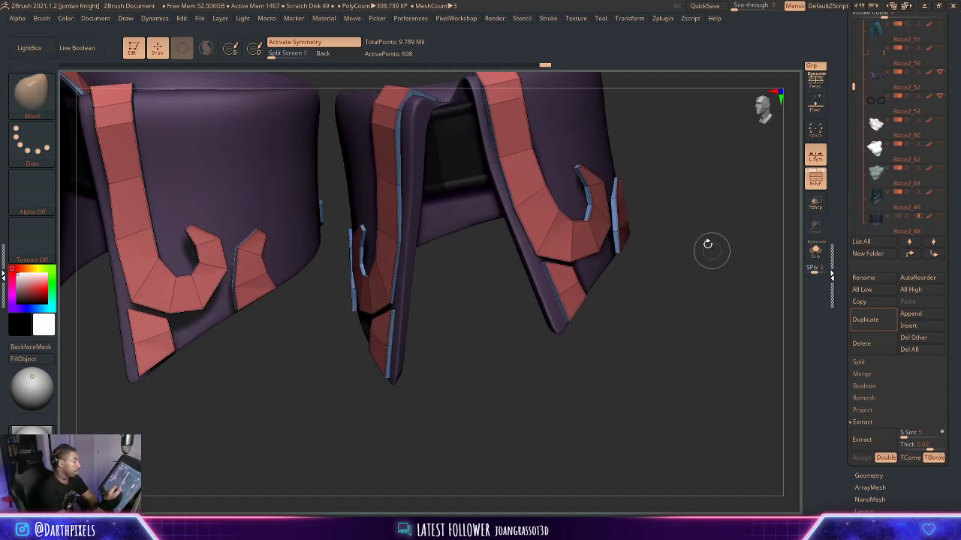
drag(700, 257, 636, 270)
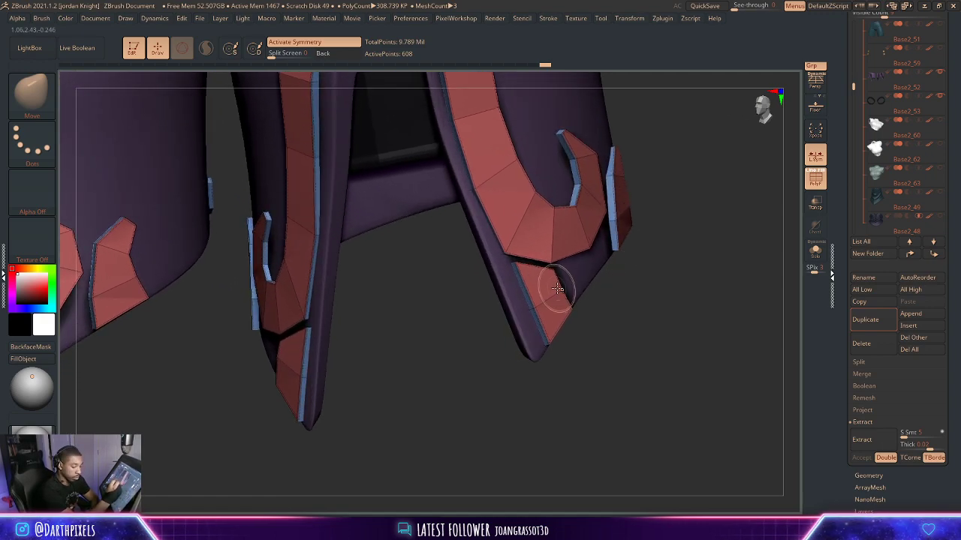
key(d)
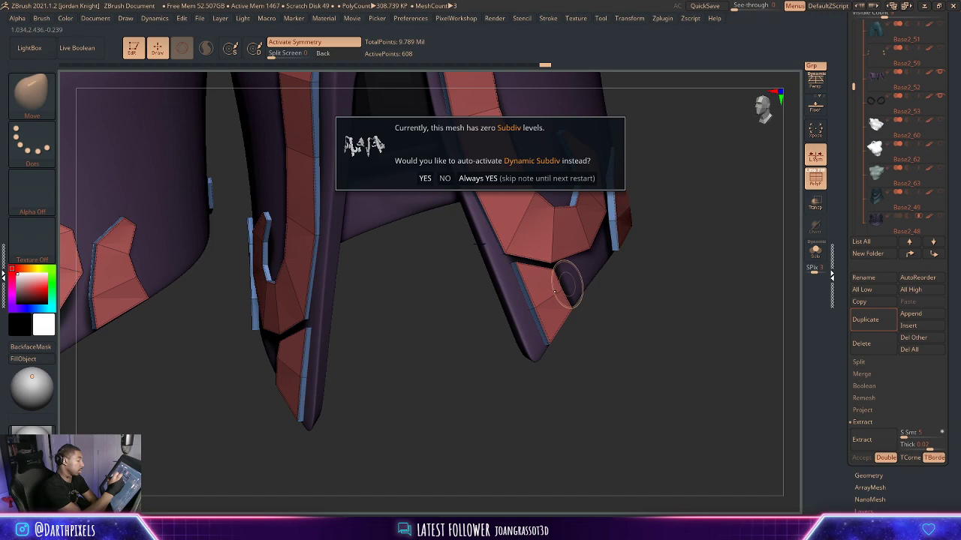
click(507, 179)
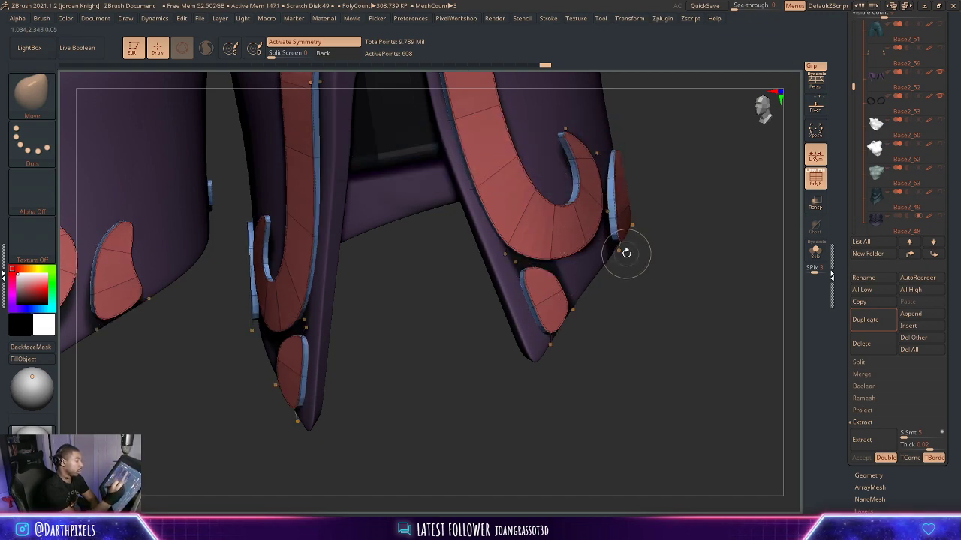
key(shift+d)
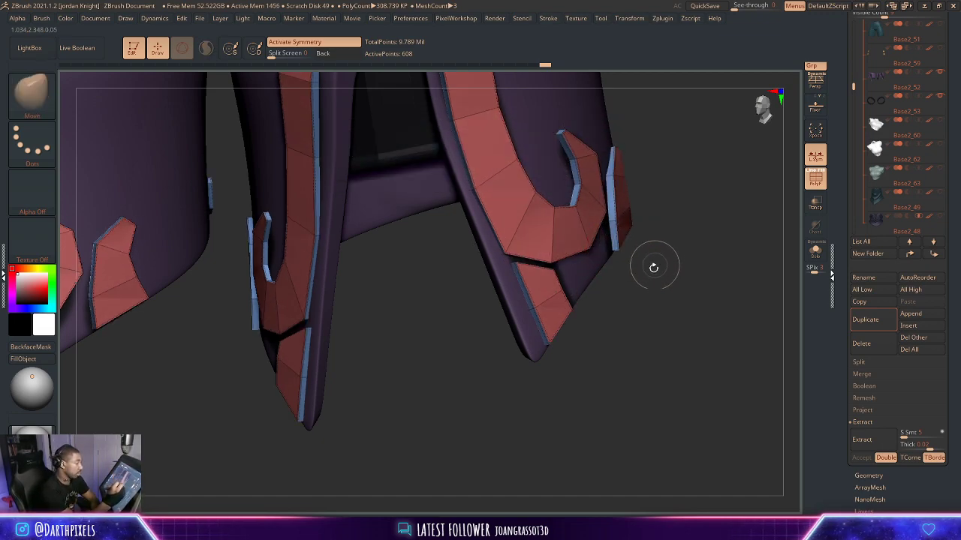
Isolate the trim in Solo mode and view the undersides of the pointed tips.
drag(653, 284, 757, 234)
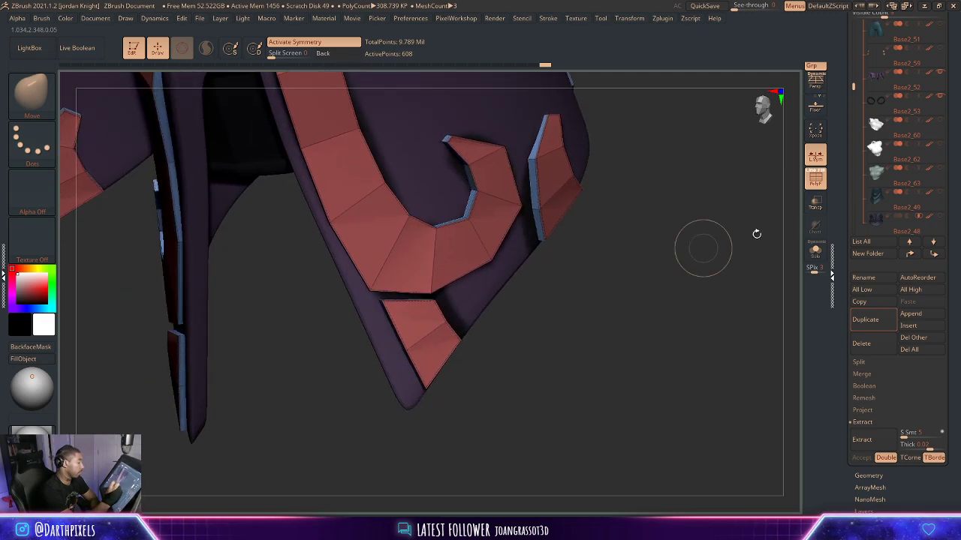
click(811, 263)
drag(610, 268, 756, 299)
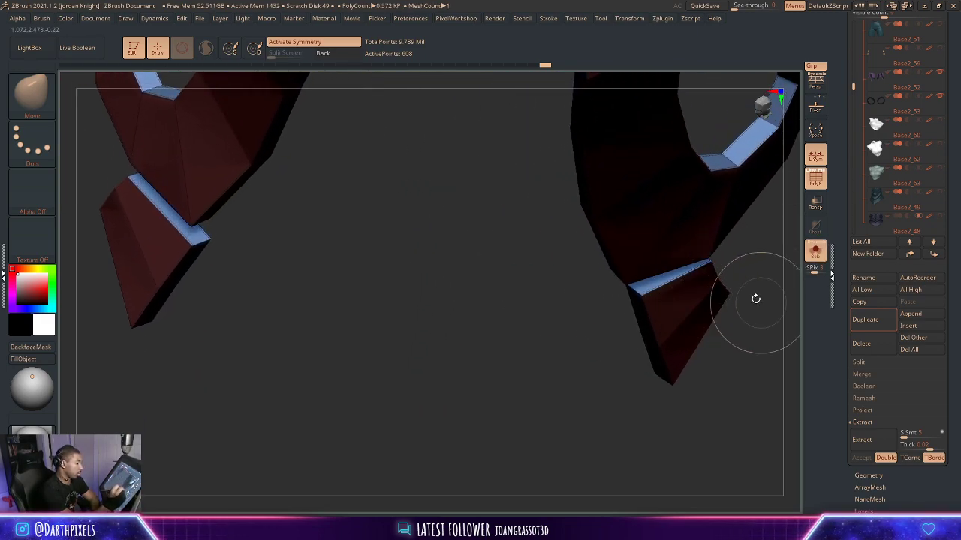
key(b)
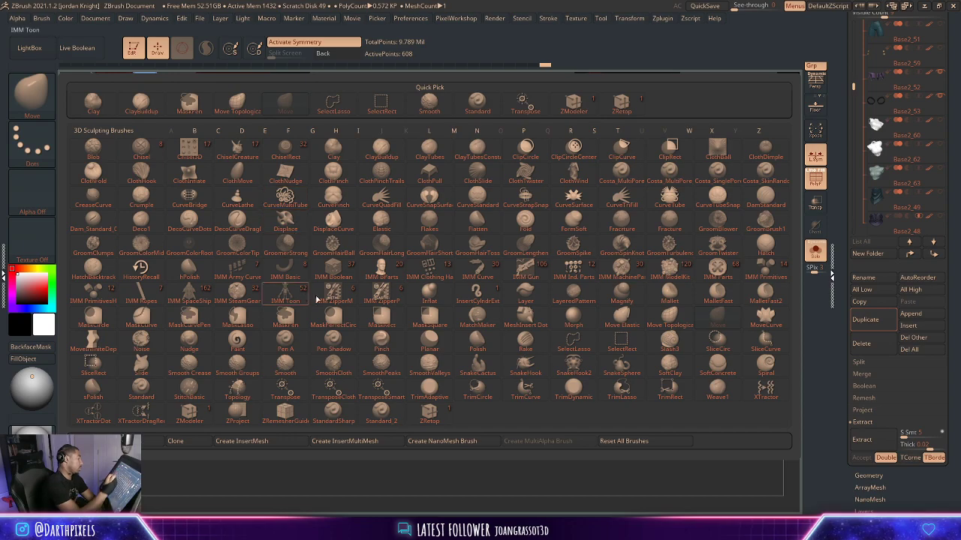
key(space)
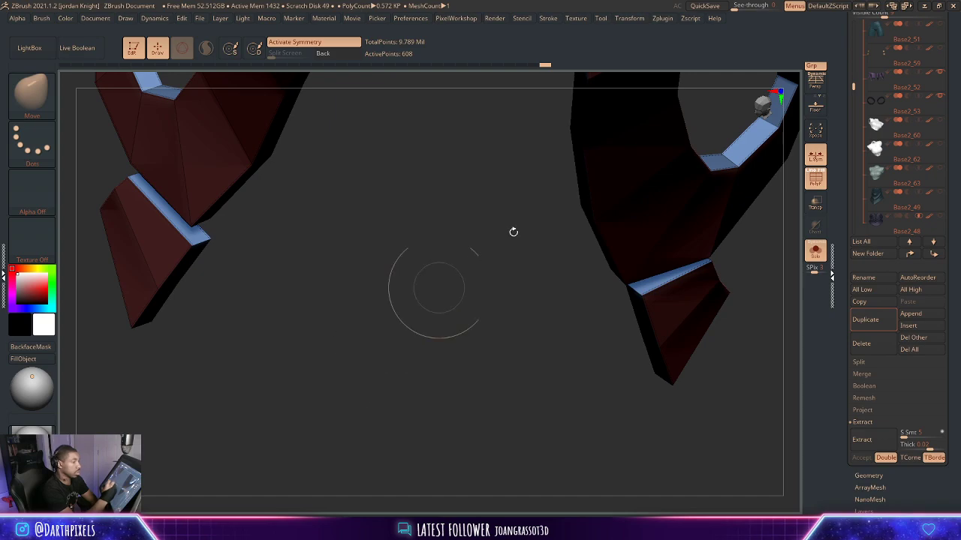
Crease the trim's sharp edges with a crease tolerance of 33 and turn on its smooth preview.
drag(838, 47, 824, 135)
click(874, 185)
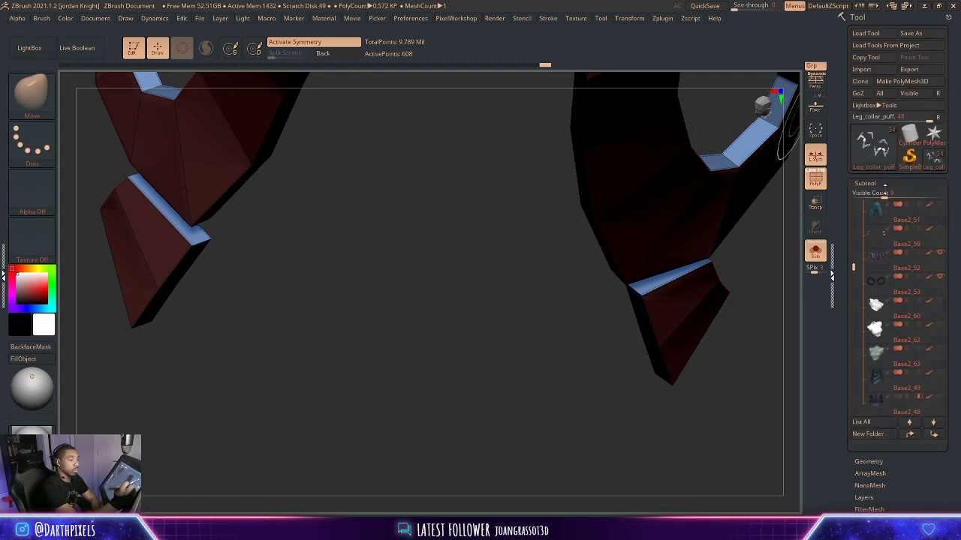
click(875, 196)
drag(848, 335, 848, 241)
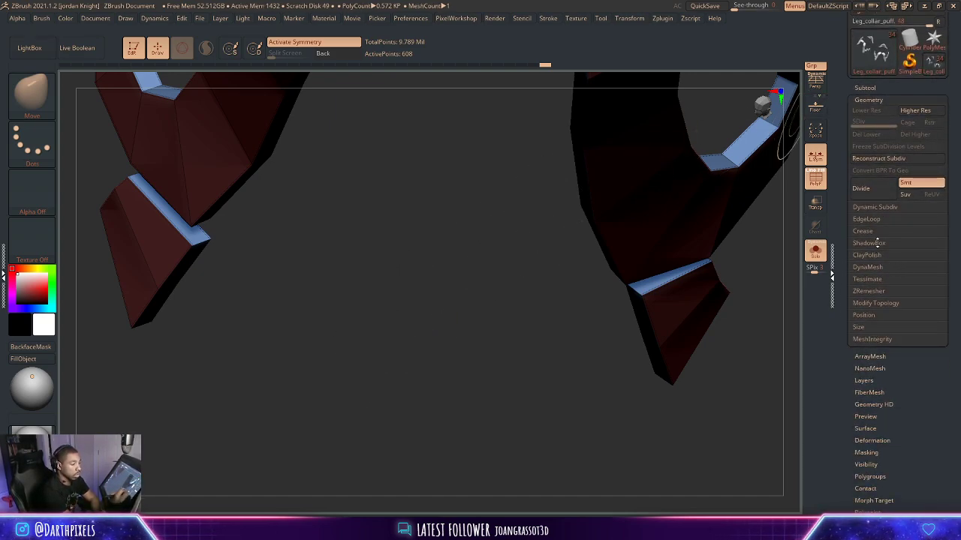
click(875, 233)
alt+drag(552, 390, 394, 386)
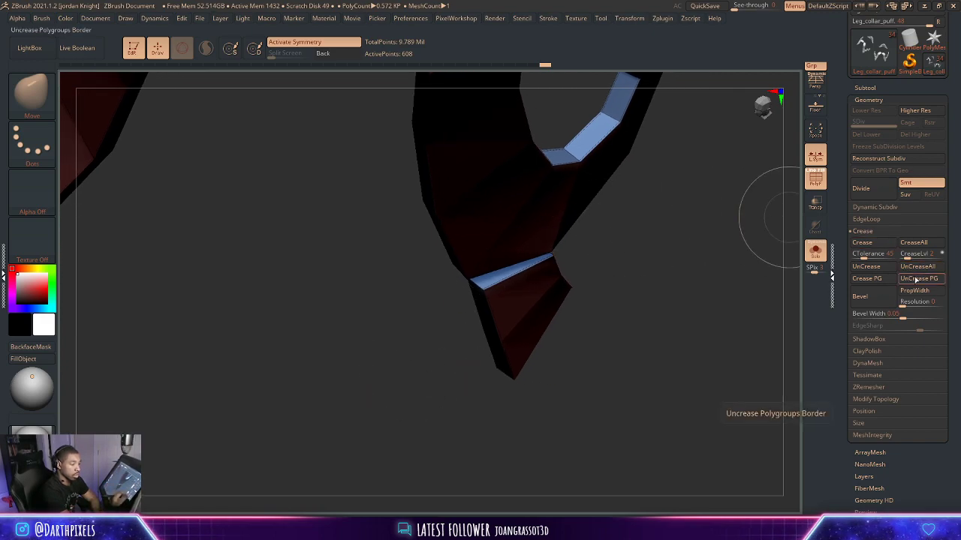
click(859, 258)
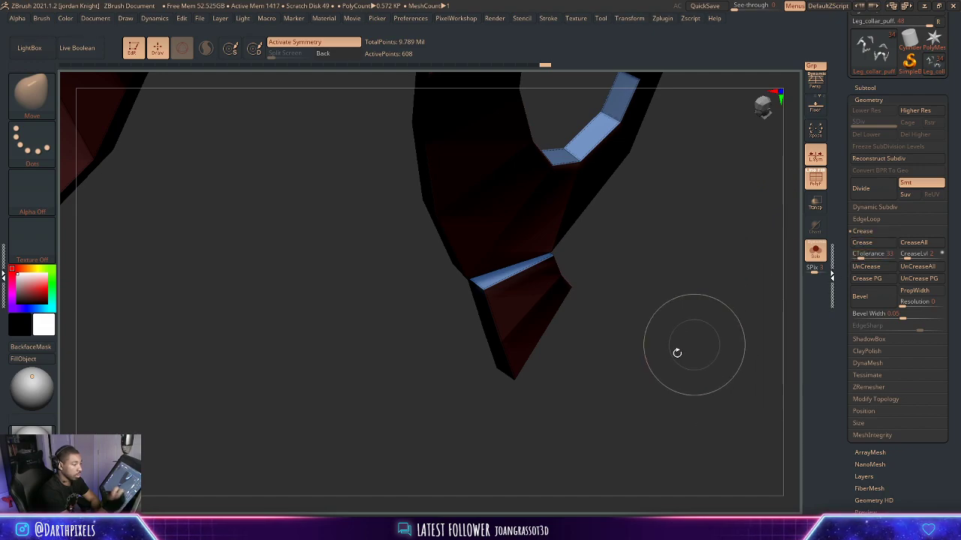
alt+drag(677, 353, 687, 442)
drag(647, 350, 450, 422)
key(ctrl+d)
Examine the creased trim from several angles, comparing the smoothed and low-poly versions with and without the wireframe.
drag(402, 196, 412, 325)
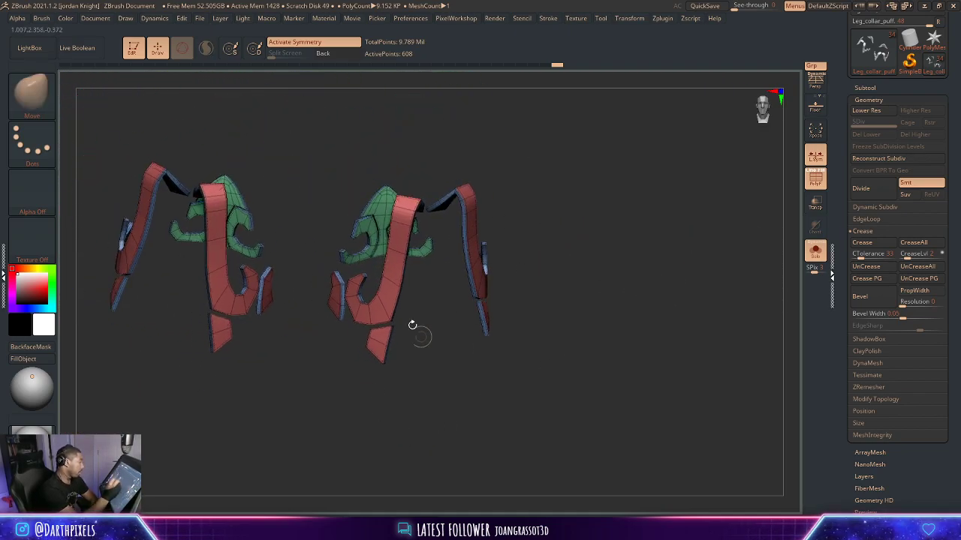
drag(521, 253, 643, 210)
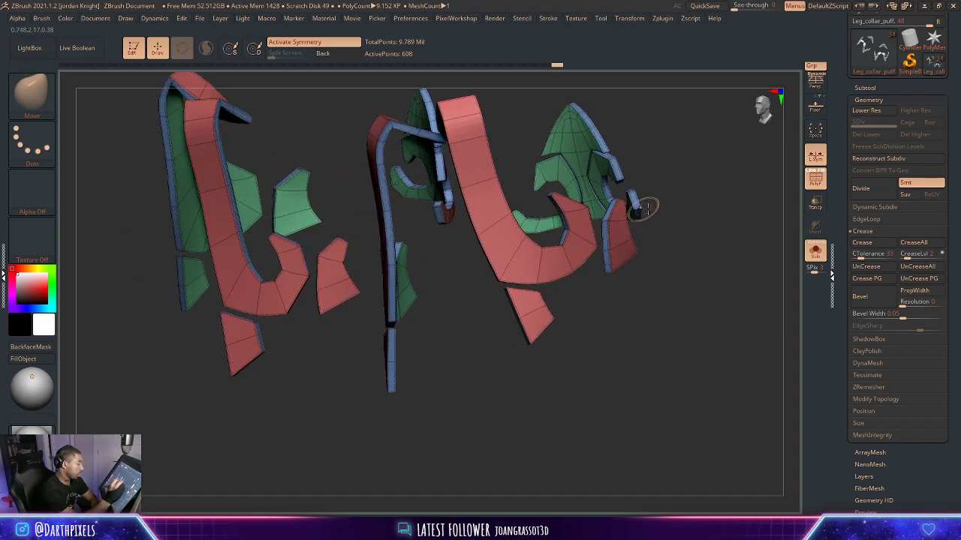
drag(655, 326, 688, 308)
key(shift+d)
key(shift+f)
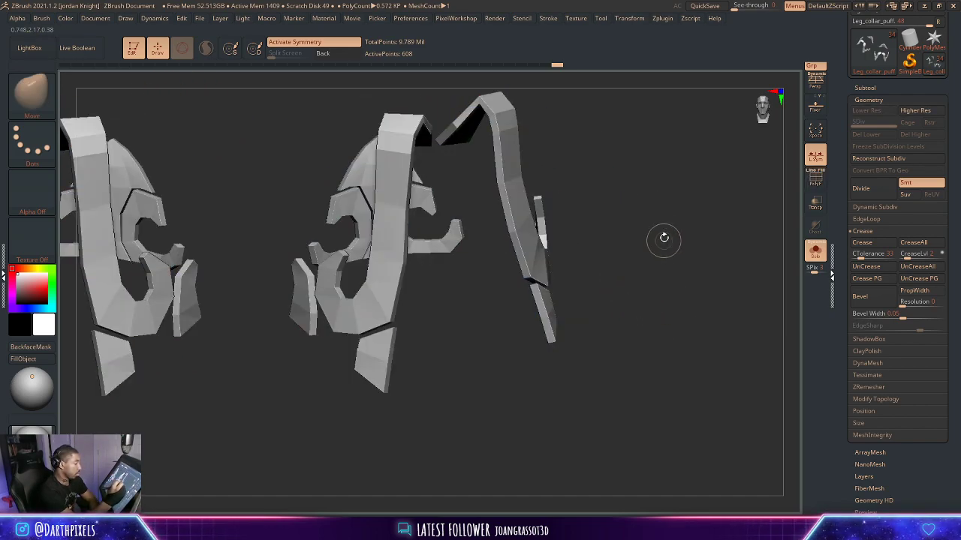
drag(663, 238, 576, 284)
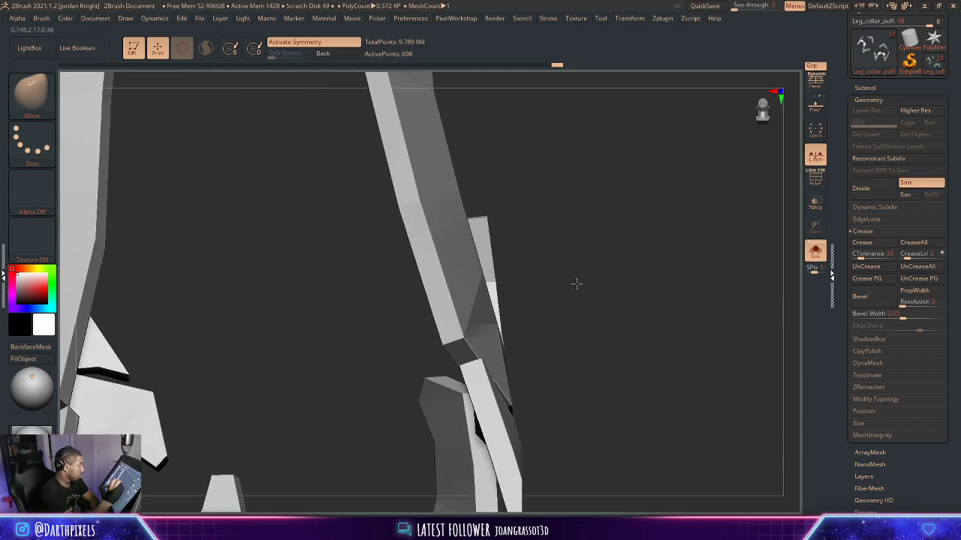
key(d)
key(shift+f)
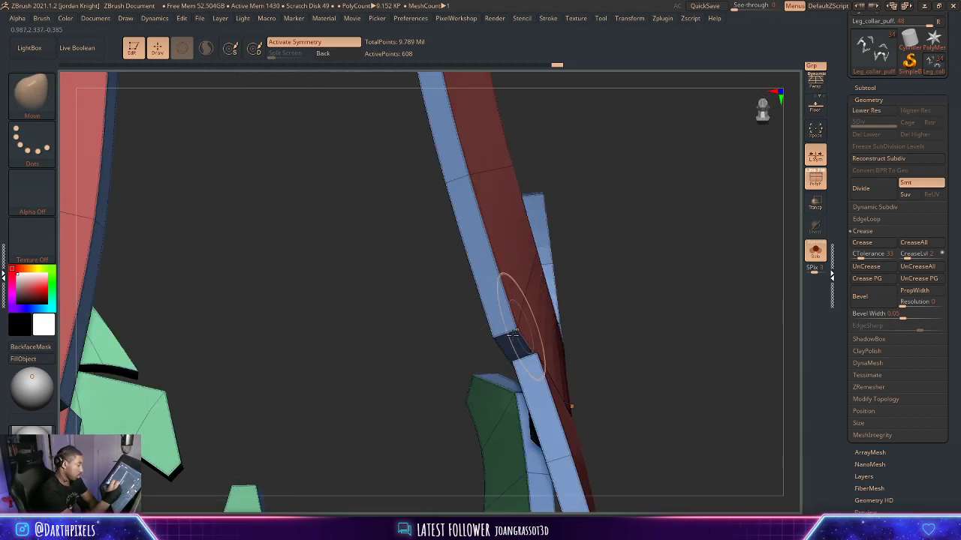
Switch to the ZModeler brush, set its edge action to Crease, and crease the edge where the long thin strip overlaps the next piece.
key(b)
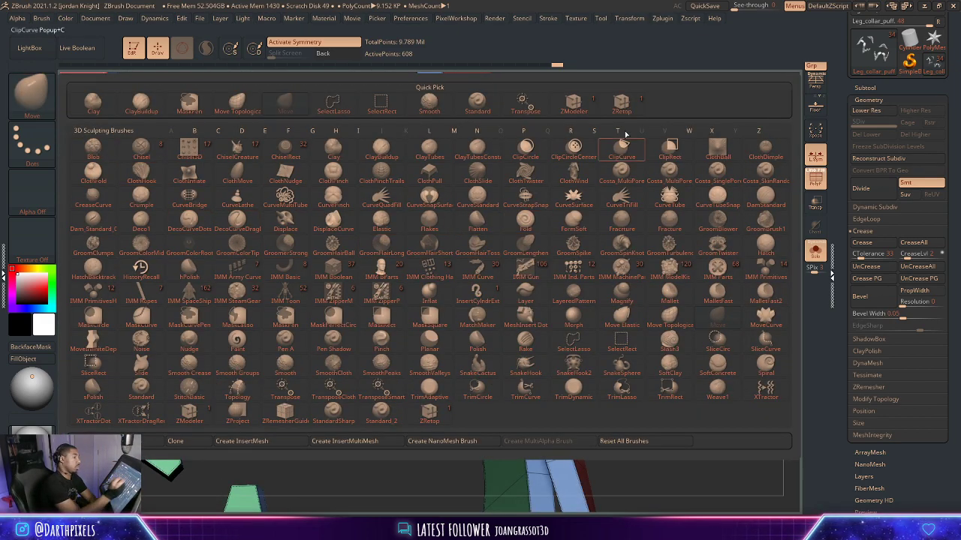
click(574, 103)
key(space)
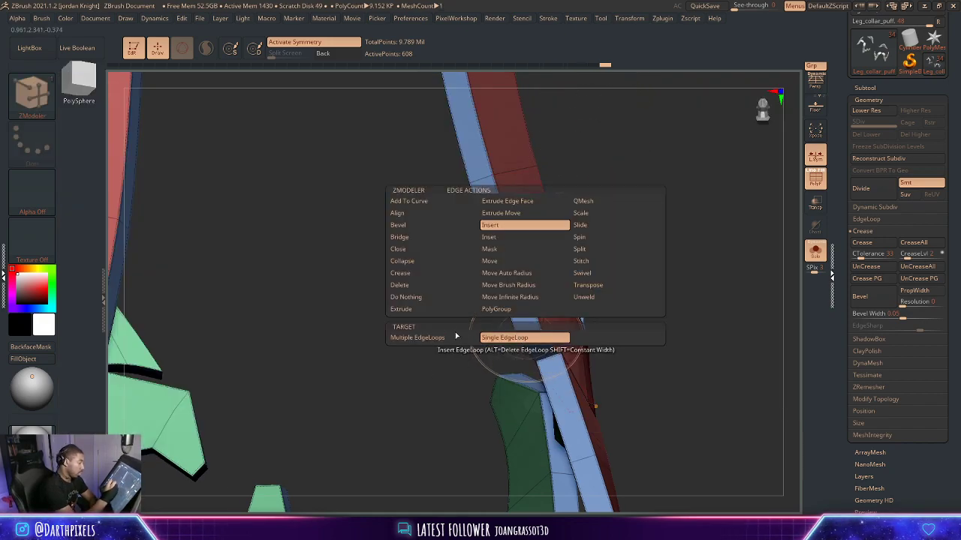
click(414, 278)
click(444, 351)
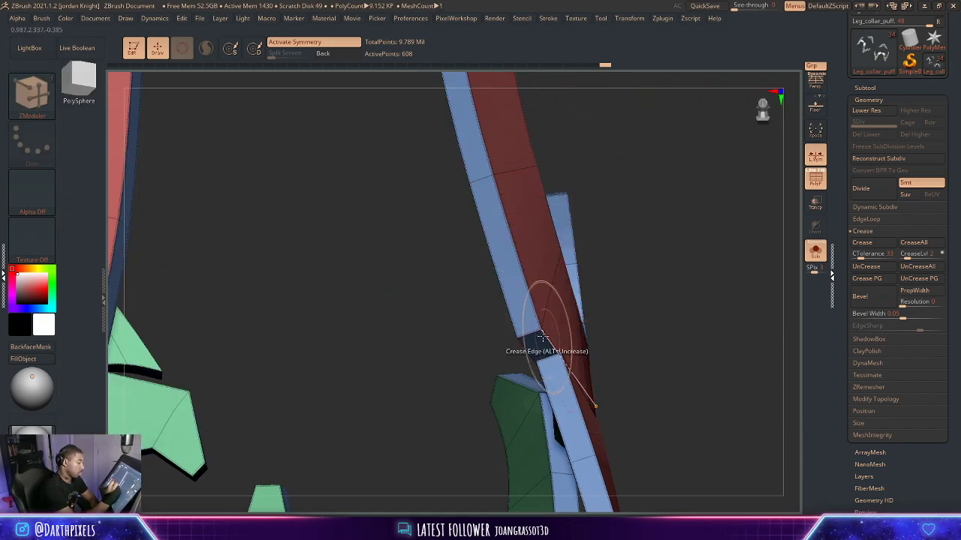
click(538, 335)
Turn off the trim's smooth preview to check the low-poly pieces and set the crease tolerance to 45.
drag(607, 283, 753, 215)
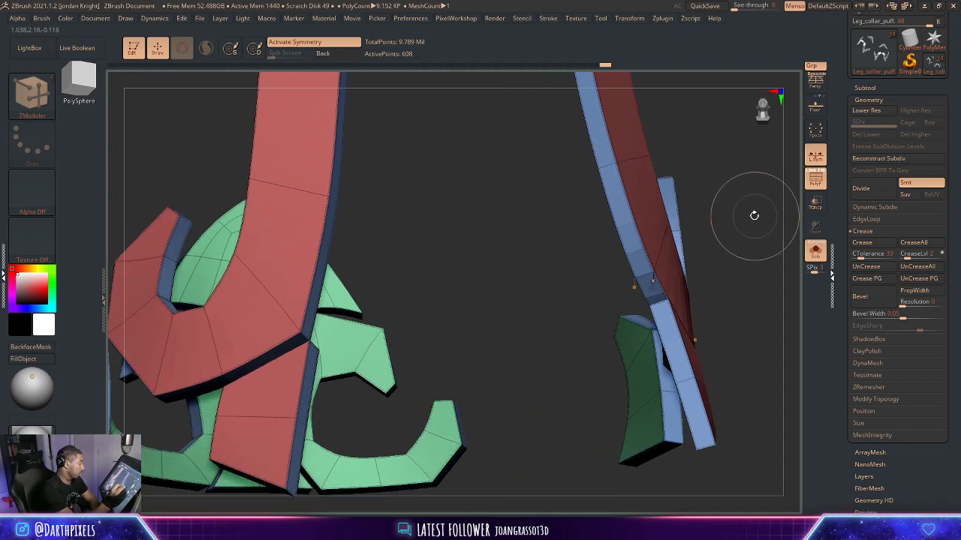
key(shift+d)
drag(434, 262, 421, 279)
drag(482, 405, 620, 293)
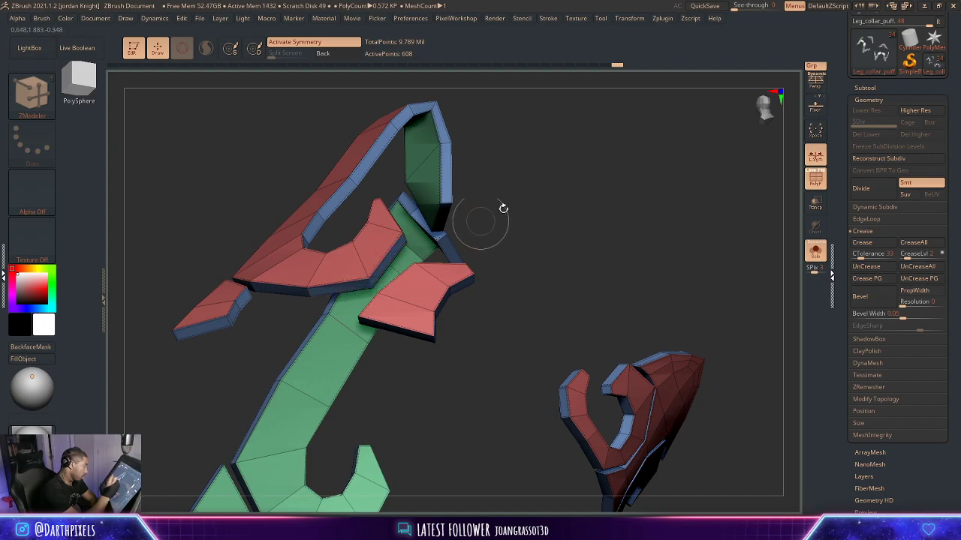
drag(481, 225, 500, 365)
key(shift+d)
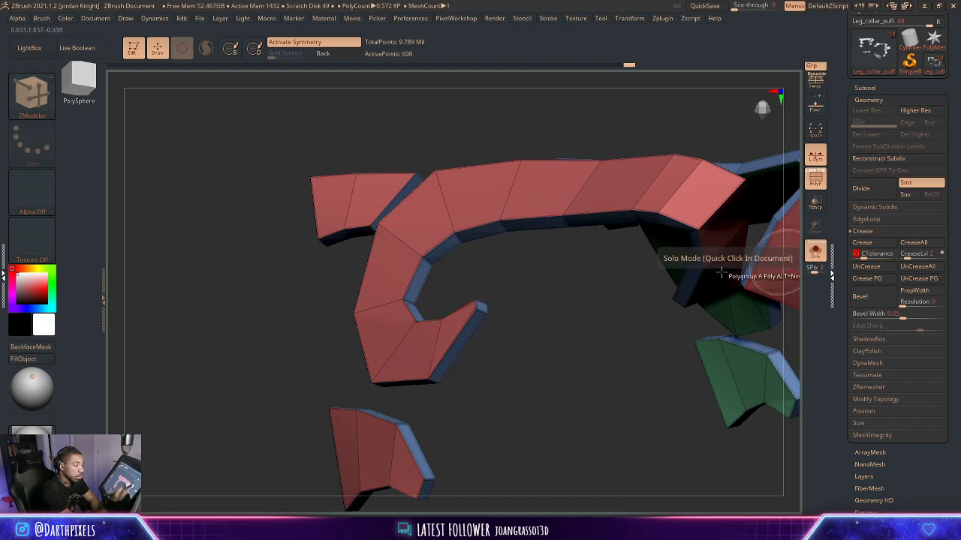
Crease the edge on the inner curve of the hooked trim piece and turn the smooth preview on.
alt+drag(542, 321, 559, 356)
drag(500, 266, 478, 259)
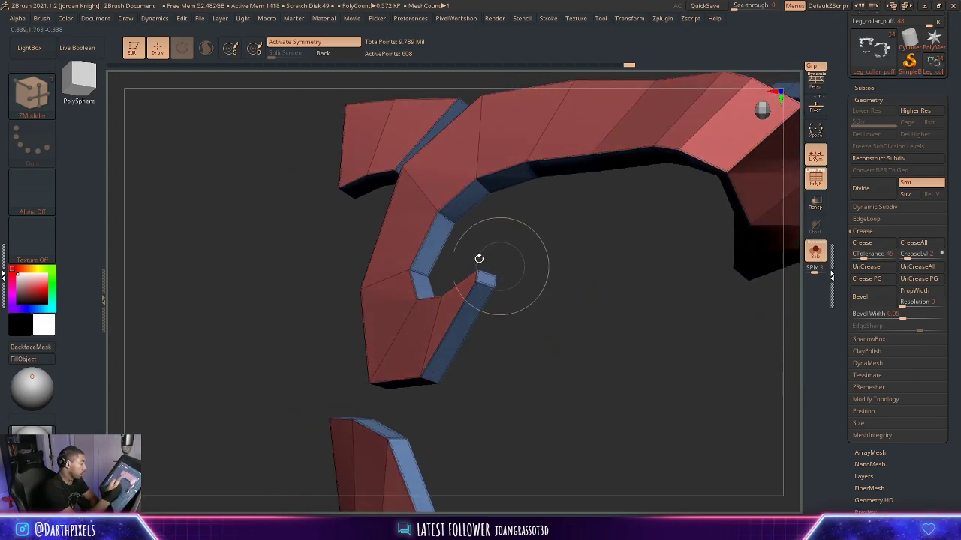
click(421, 276)
alt+drag(542, 280, 506, 259)
key(d)
Examine the rims, undersides and curled ends of all the trim pieces from several angles.
mouse_move(528, 339)
mouse_down()
mouse_move(519, 307)
mouse_move(677, 202)
mouse_move(633, 193)
mouse_move(667, 180)
mouse_move(669, 214)
mouse_move(671, 180)
mouse_up()
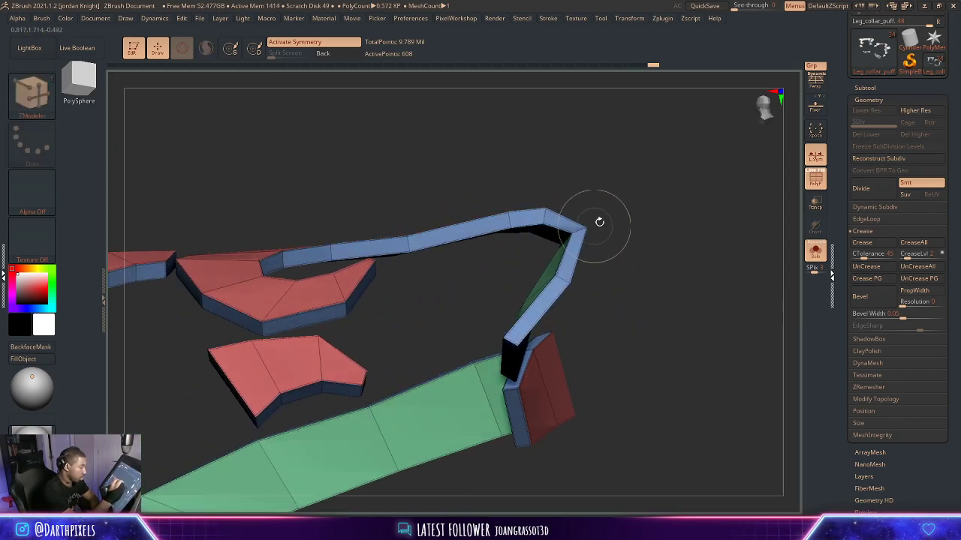
drag(599, 221, 664, 180)
alt+drag(662, 232, 615, 322)
drag(555, 323, 611, 345)
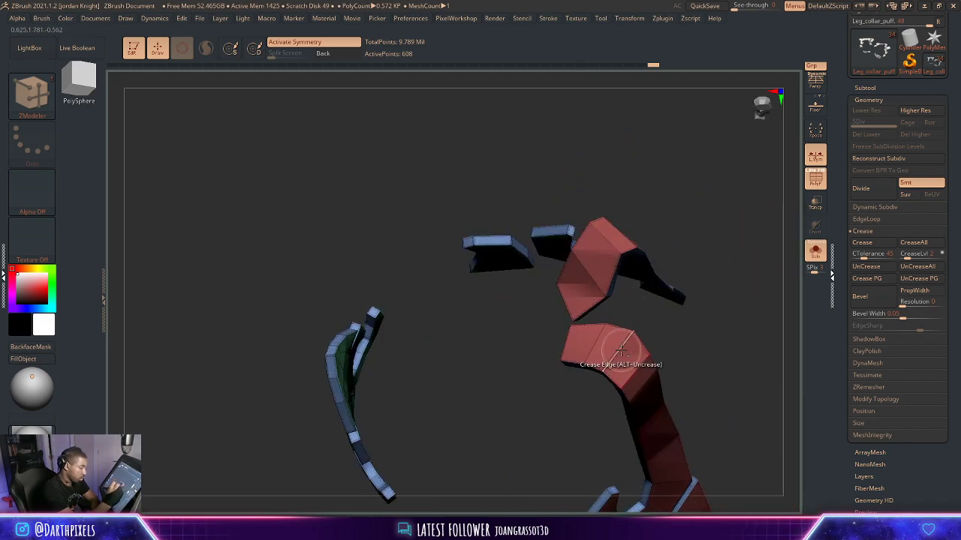
drag(668, 337, 697, 208)
alt+drag(484, 250, 638, 189)
drag(602, 225, 608, 175)
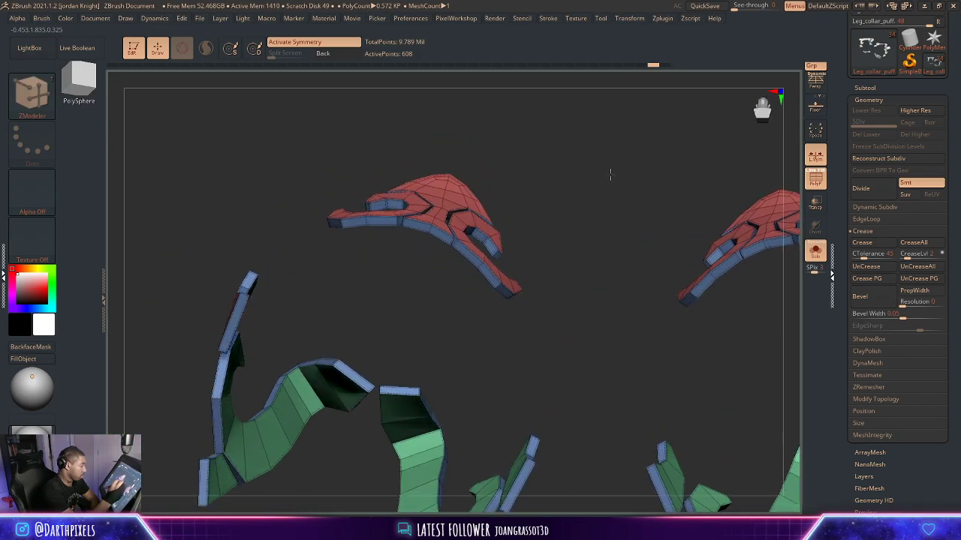
alt+drag(525, 323, 589, 185)
drag(528, 276, 534, 232)
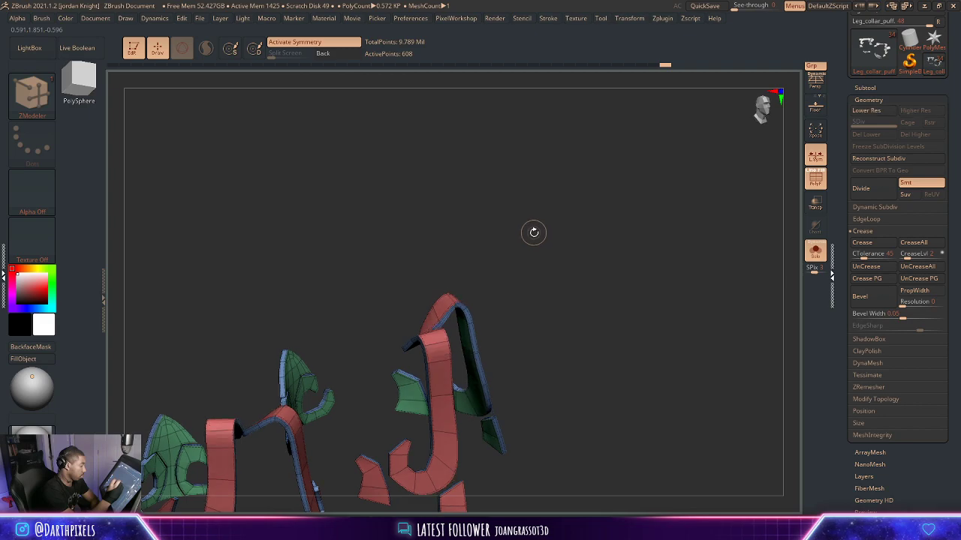
alt+drag(569, 326, 583, 219)
alt+drag(662, 364, 723, 178)
Compare the low-poly and smoothed versions of the curled hooks and the small separate pieces beside them.
key(shift+d)
drag(575, 248, 495, 279)
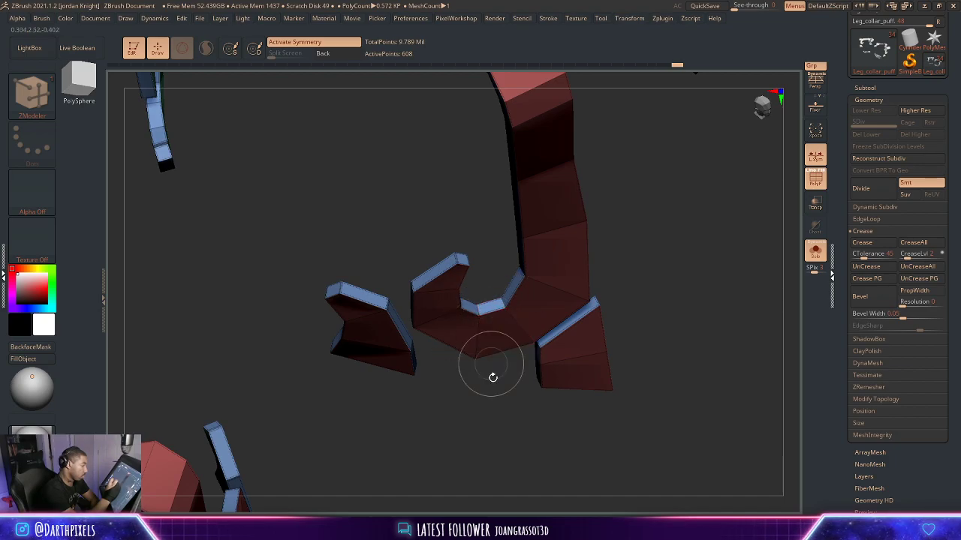
drag(492, 377, 602, 300)
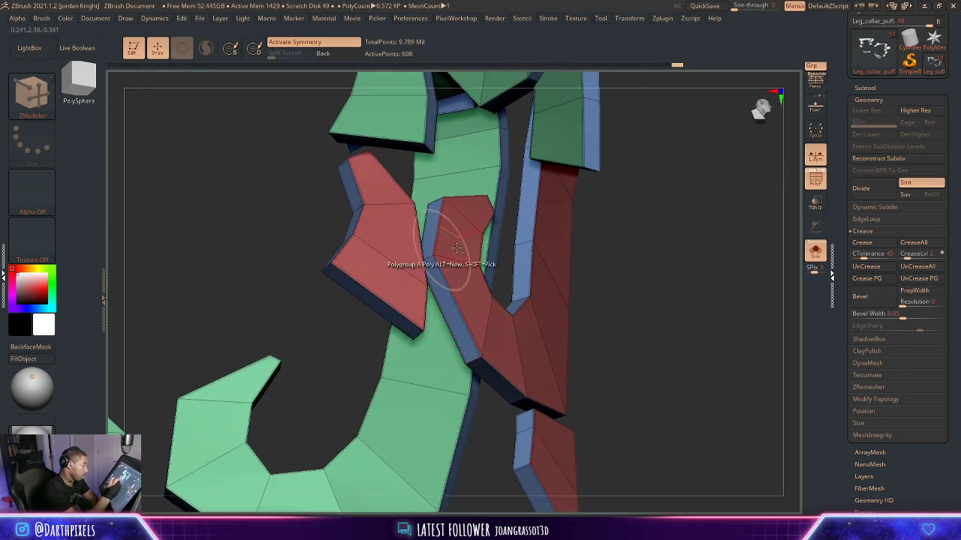
alt+drag(654, 261, 740, 313)
key(shift+d)
key(shift+d)
drag(617, 298, 615, 243)
key(d)
alt+drag(548, 319, 576, 425)
Inspect the smoothed hook corners and the seams between the curled pieces and the pointed tip from both sides.
drag(481, 236, 323, 294)
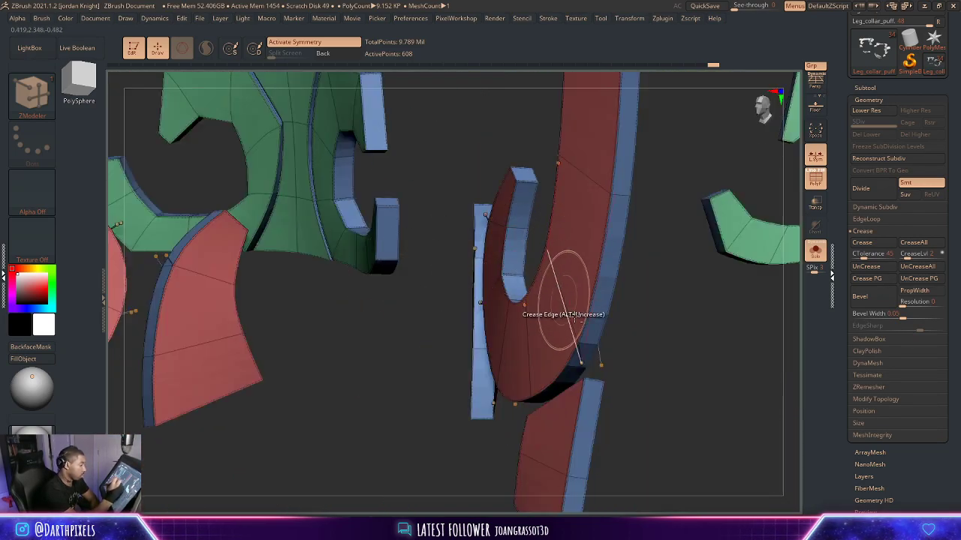
alt+drag(667, 351, 620, 229)
drag(689, 174, 669, 215)
alt+drag(701, 311, 724, 296)
drag(736, 239, 732, 269)
drag(753, 220, 672, 199)
alt+drag(537, 262, 435, 310)
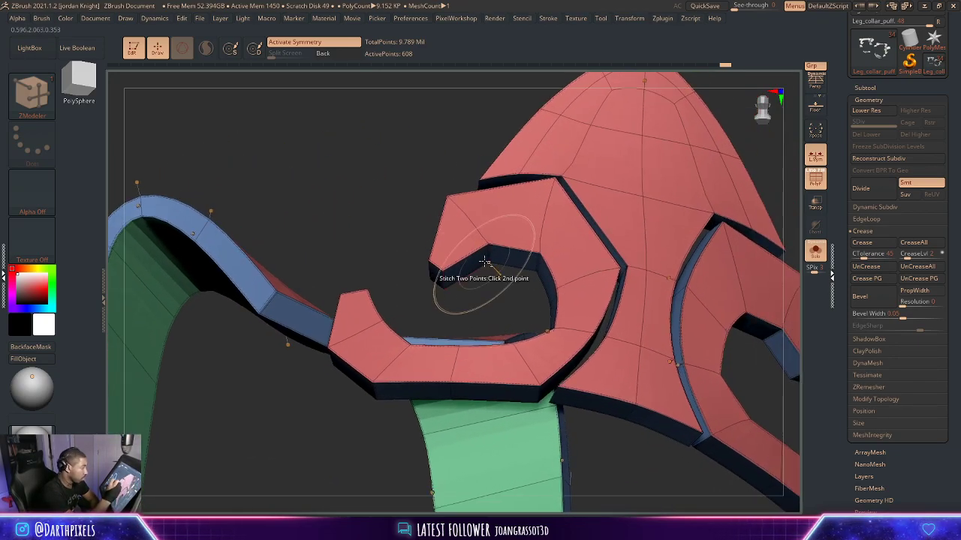
drag(499, 289, 518, 255)
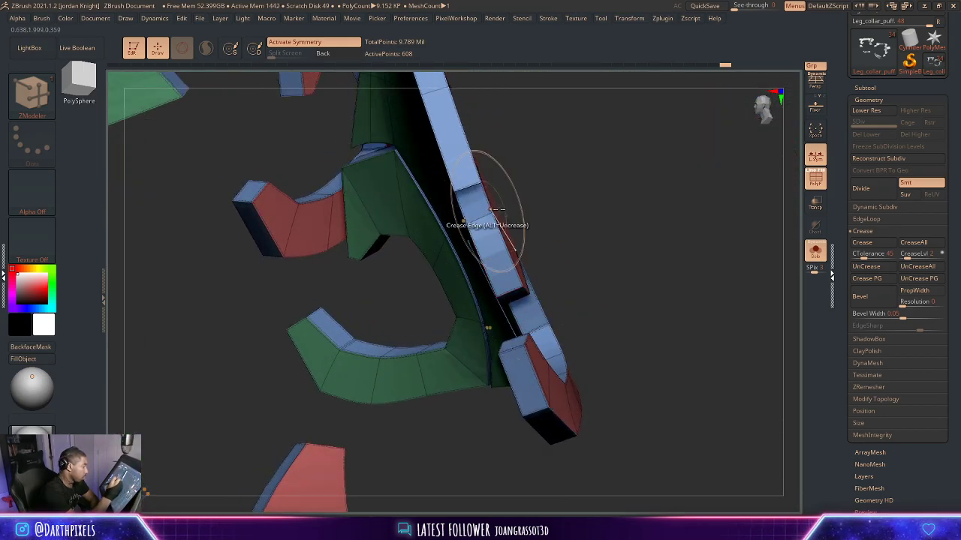
drag(620, 177, 563, 251)
drag(534, 311, 652, 241)
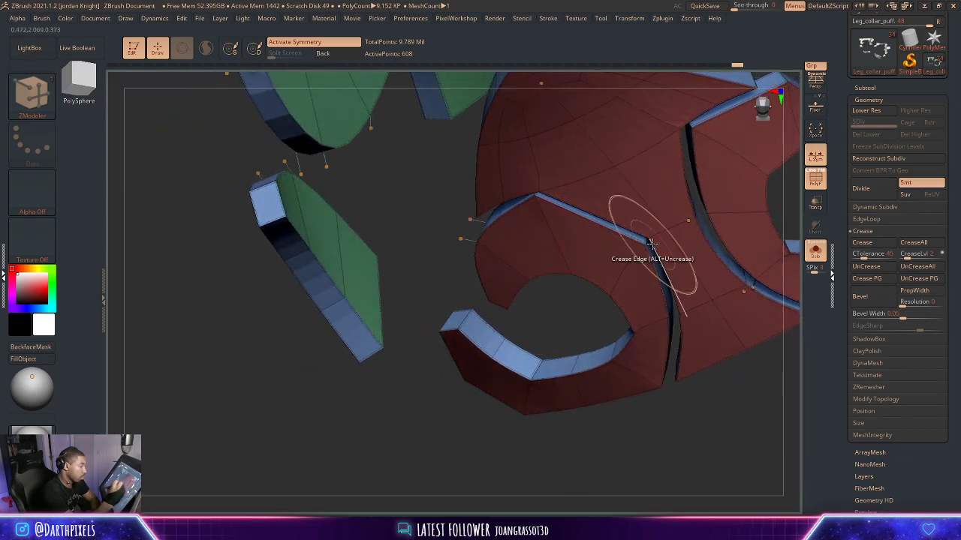
View the upper corner of the curled piece up close and undo the last two mesh actions.
drag(594, 322, 550, 327)
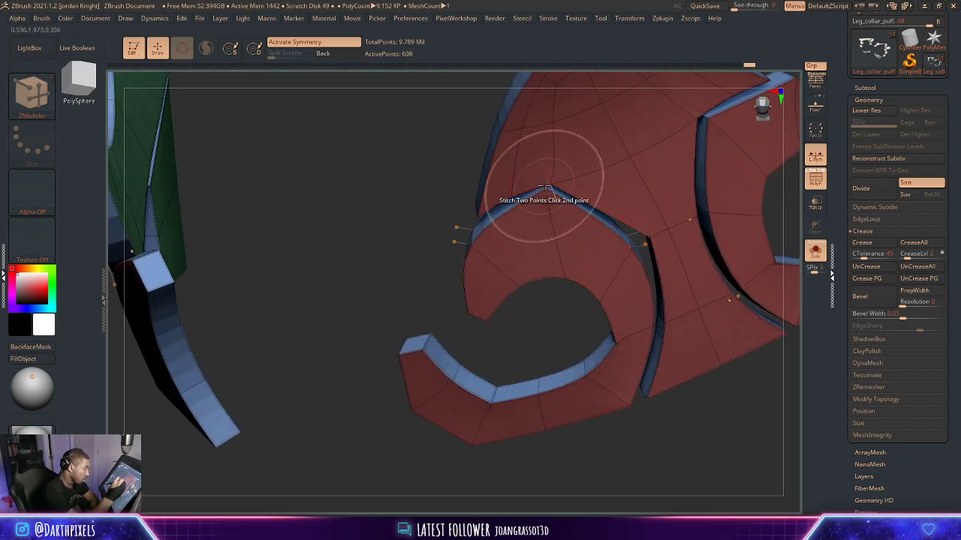
drag(529, 329, 488, 330)
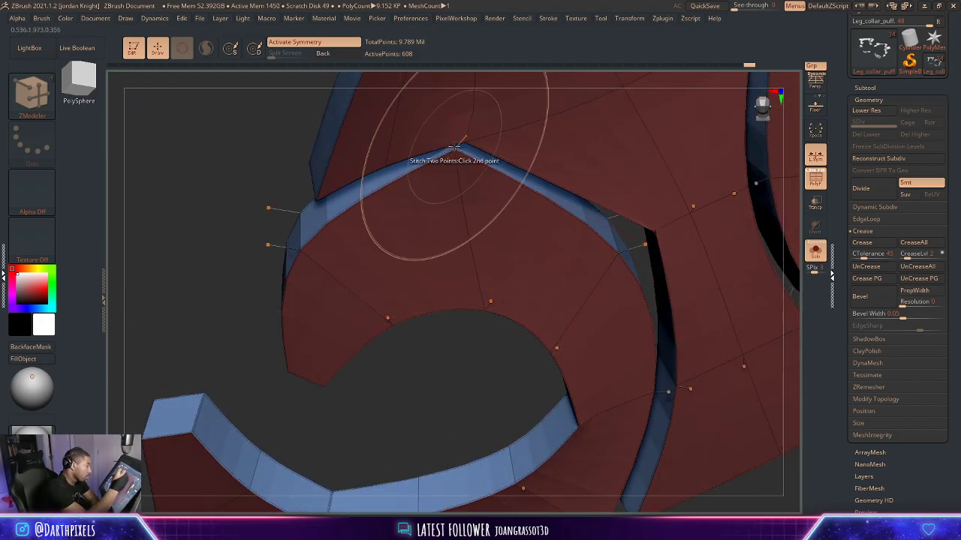
key(ctrl+z)
key(ctrl+z)
Check the gaps between the pointed tip and its two curled side pieces in the smoothed preview.
drag(448, 315, 460, 175)
mouse_move(698, 167)
alt+mouse_down()
mouse_move(639, 176)
mouse_move(701, 188)
alt+mouse_up()
alt+drag(712, 347, 675, 147)
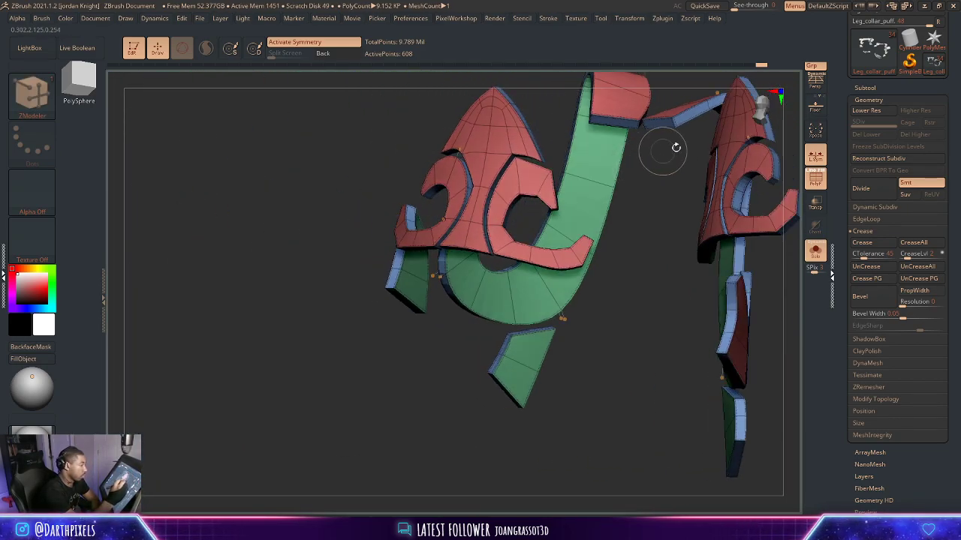
alt+drag(668, 241, 518, 260)
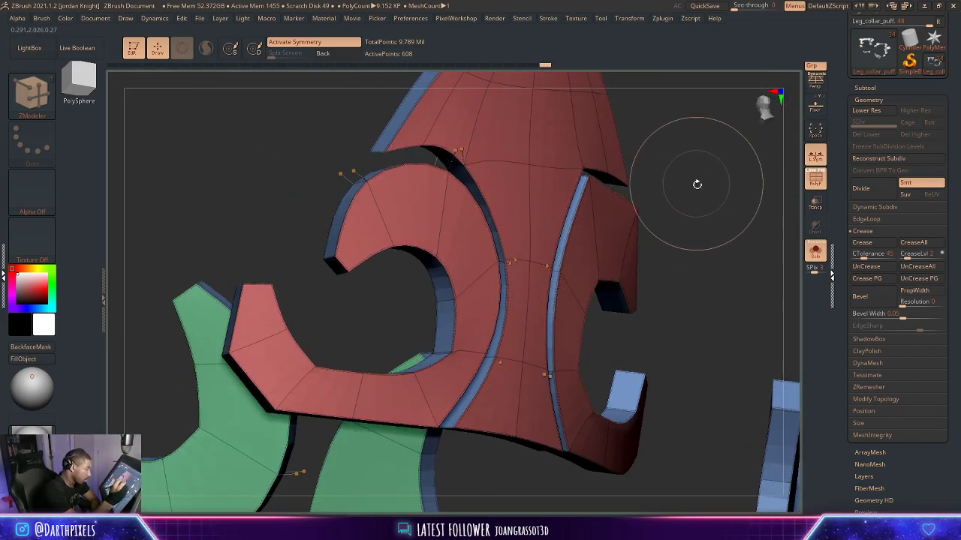
mouse_move(697, 184)
mouse_down()
mouse_move(670, 206)
mouse_move(656, 202)
mouse_move(666, 143)
mouse_move(702, 160)
mouse_move(667, 143)
mouse_up()
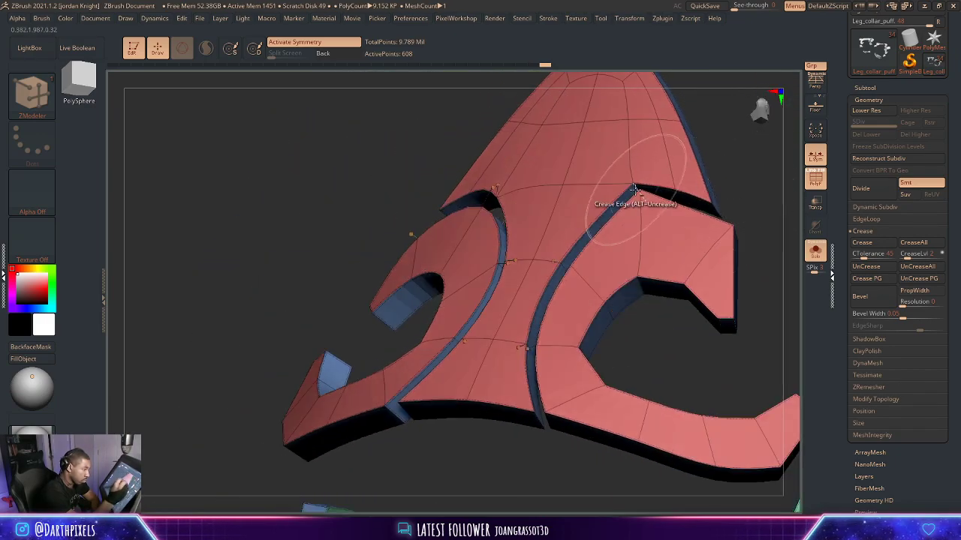
drag(747, 198, 727, 257)
alt+drag(739, 221, 736, 248)
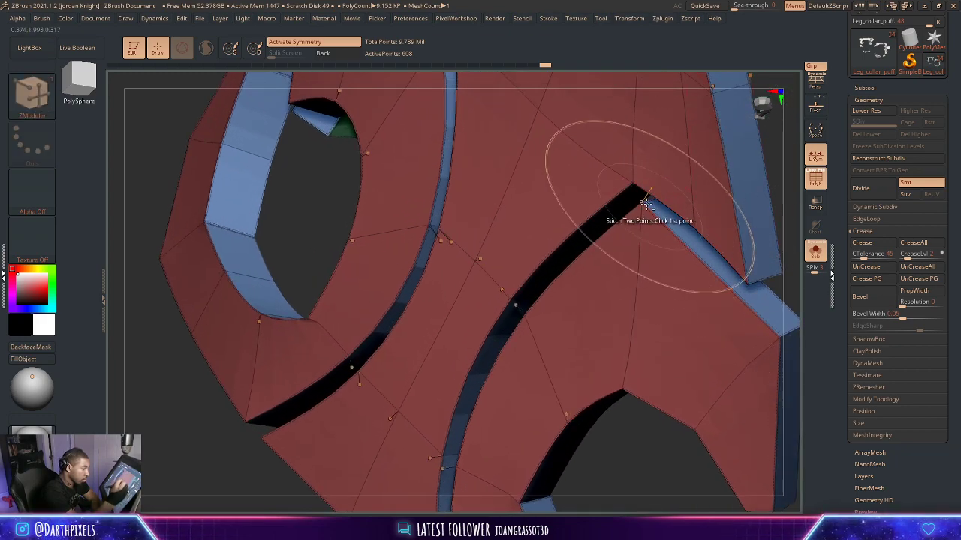
Undo the point stitch joining the scroll's curved rim to the emblem's centre piece.
click(656, 209)
key(ctrl+z)
click(652, 206)
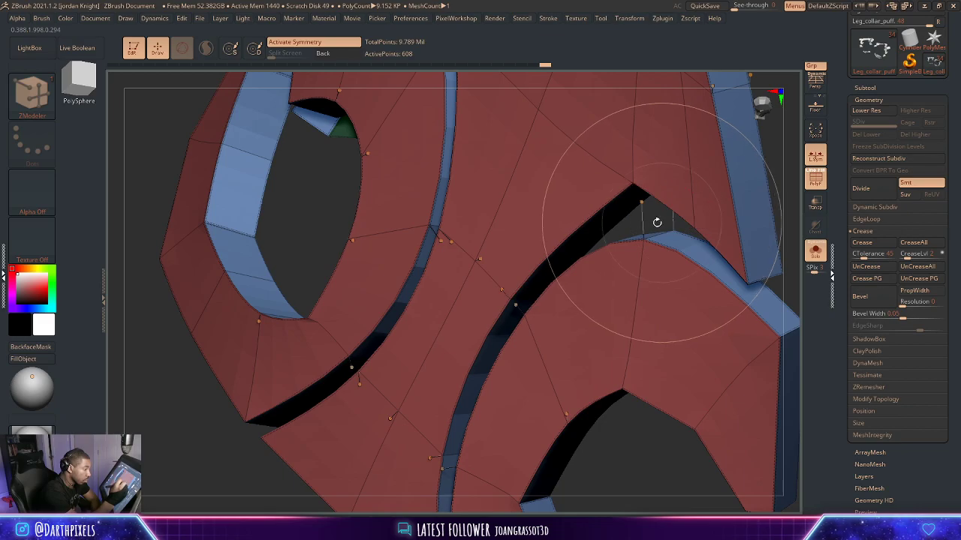
drag(656, 222, 645, 192)
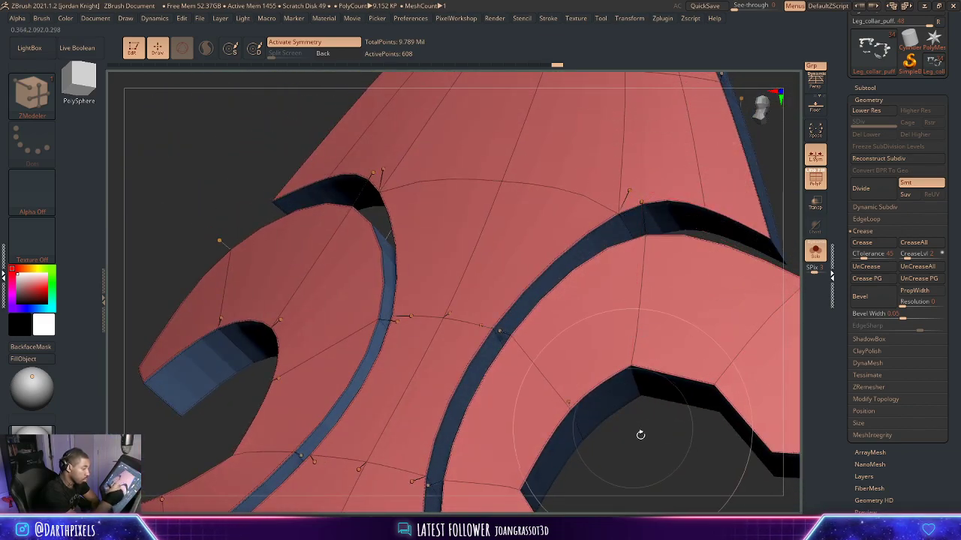
Uncrease the cross-thickness edges along the inner curve of the emblem's scroll so the hook subdivides smoothly.
alt+click(633, 381)
alt+drag(660, 428, 682, 300)
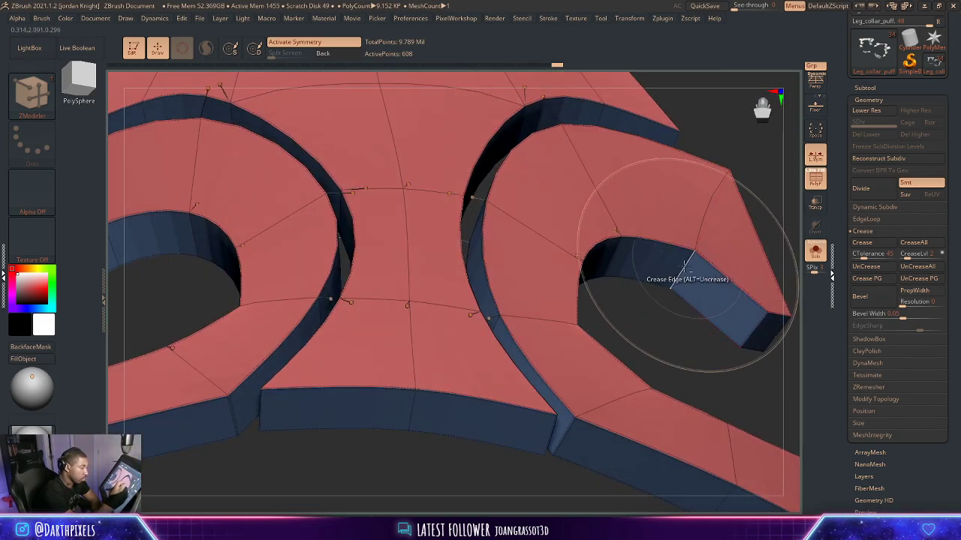
alt+drag(757, 167, 582, 302)
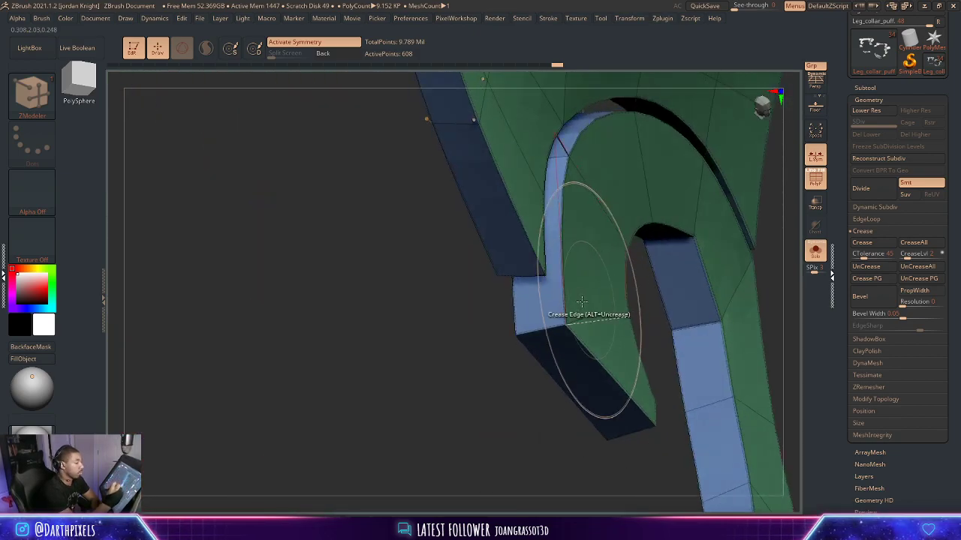
alt+drag(481, 417, 326, 440)
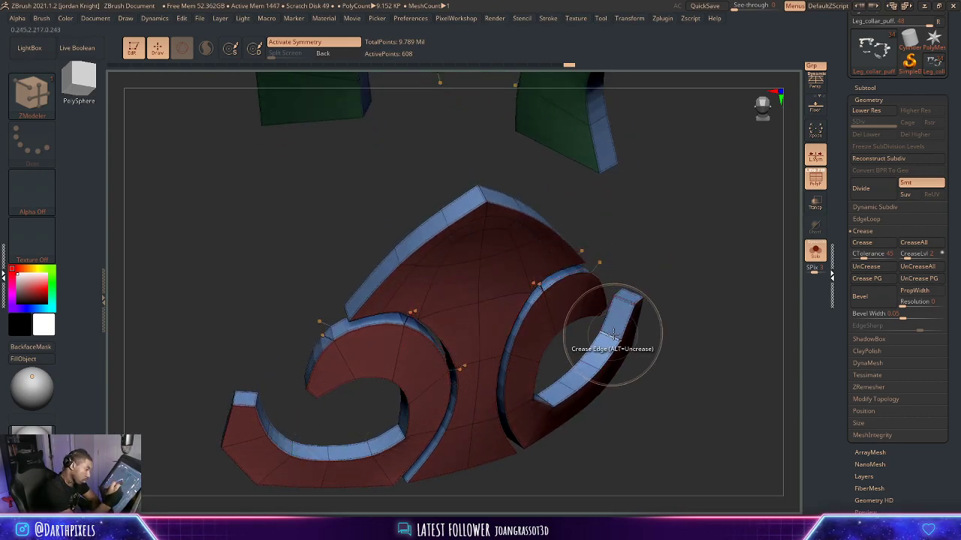
drag(669, 340, 636, 236)
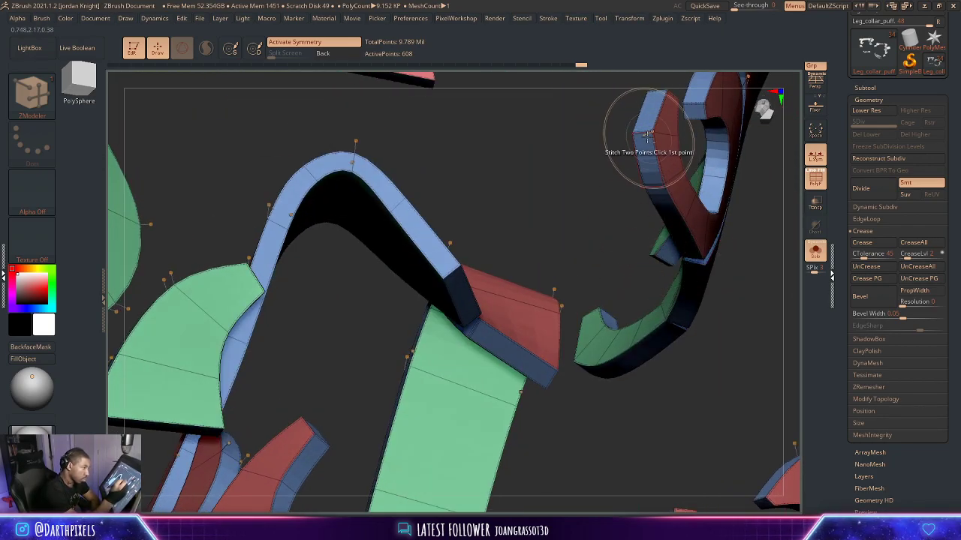
Uncrease the remaining cross-thickness edge at the inner corner of the emblem's opposite scroll hook.
drag(753, 217, 446, 383)
drag(327, 410, 367, 382)
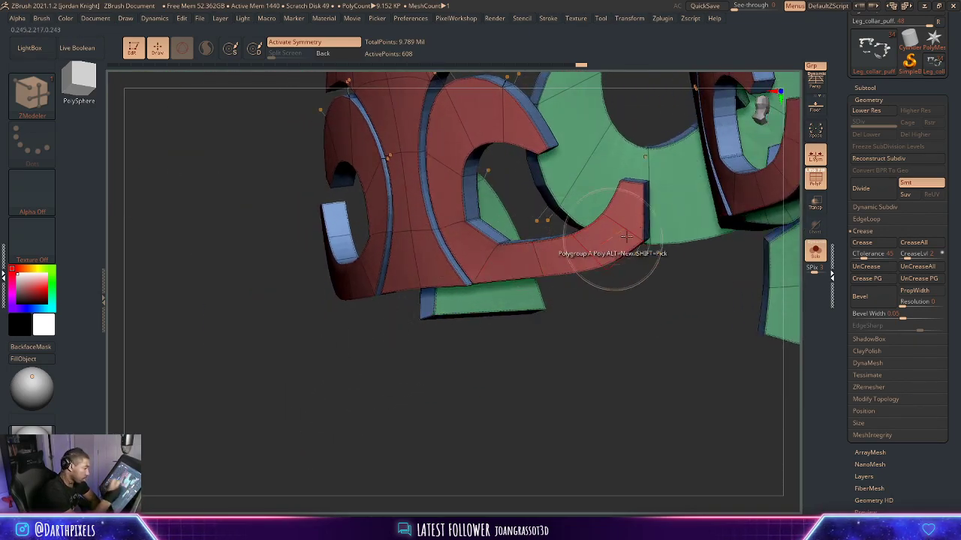
drag(649, 257, 497, 408)
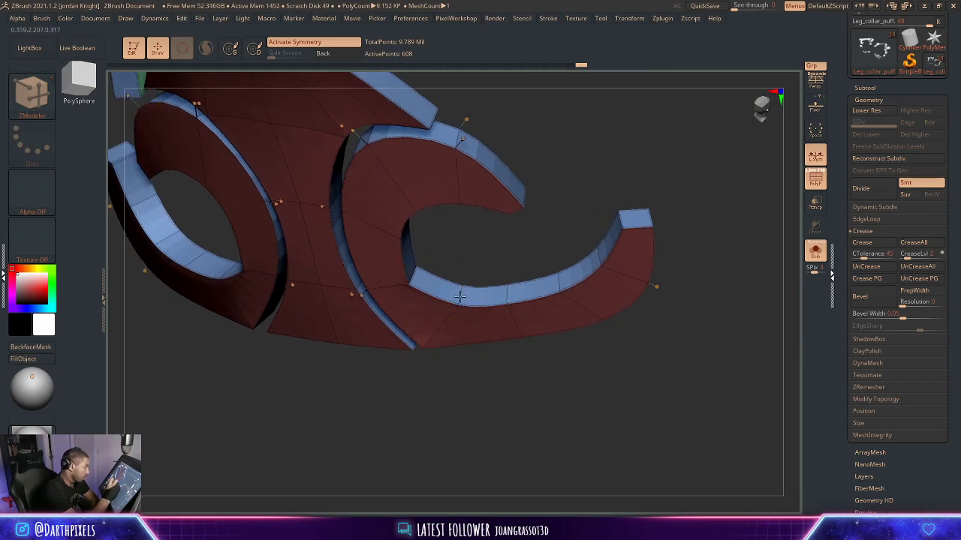
drag(466, 241, 347, 261)
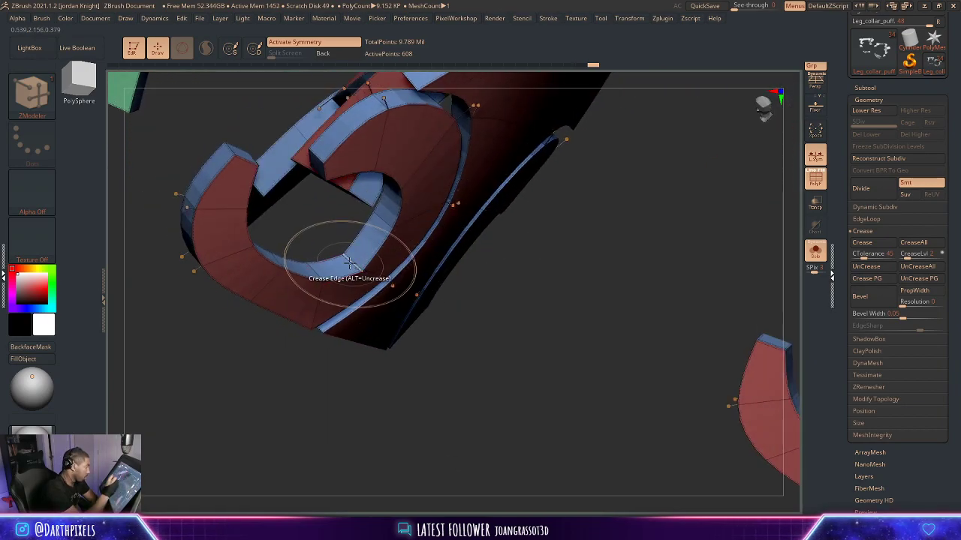
drag(525, 351, 475, 379)
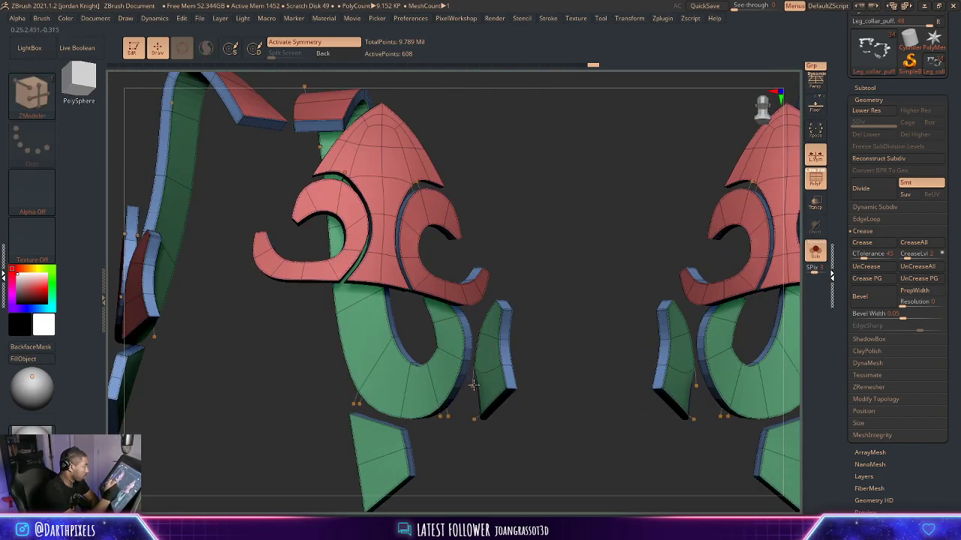
mouse_move(550, 295)
alt+mouse_down()
mouse_move(557, 279)
mouse_move(595, 293)
alt+mouse_up()
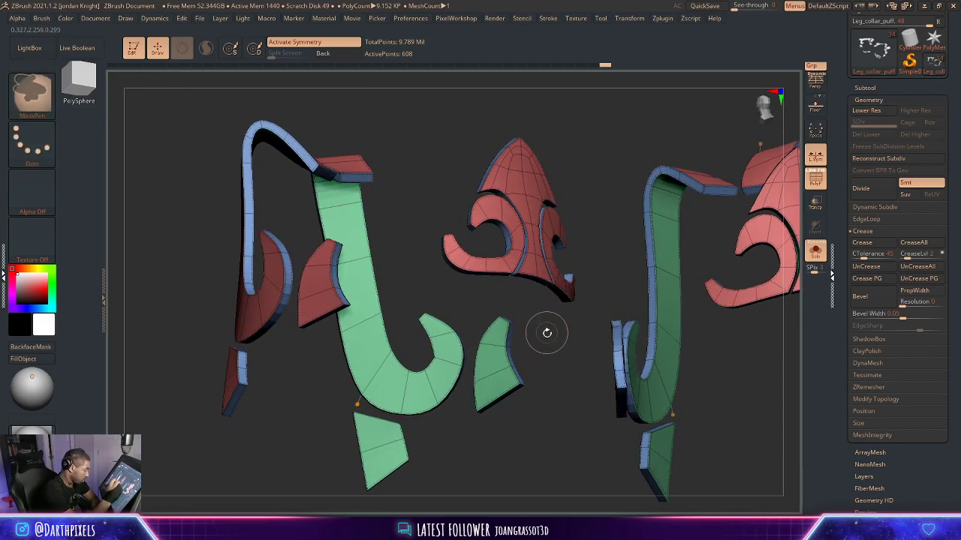
Undo the last edit, turn off Solo to show the purple collars, and lower the trim to its lowest subdivision level.
key(ctrl+z)
mouse_move(547, 332)
mouse_down()
mouse_move(541, 345)
mouse_move(535, 316)
mouse_move(581, 280)
mouse_move(628, 269)
mouse_move(652, 225)
mouse_move(688, 268)
mouse_move(852, 277)
mouse_up()
key(shift+d)
click(815, 251)
mouse_move(782, 276)
alt+mouse_down()
mouse_move(704, 221)
mouse_move(658, 234)
mouse_move(712, 260)
mouse_move(628, 319)
mouse_move(602, 381)
mouse_move(560, 350)
alt+mouse_up()
key(s)
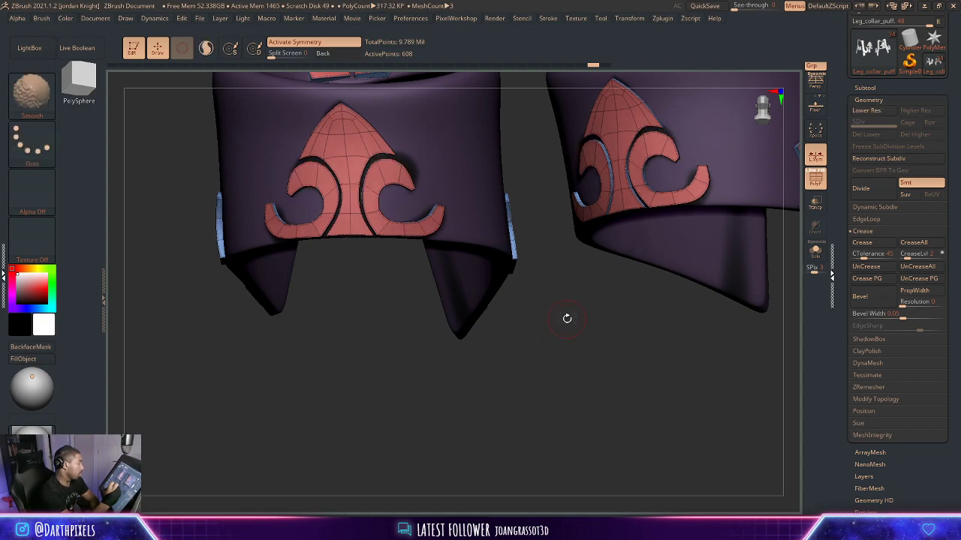
key(shift+d)
Examine the trim's fit around both leg collars, comparing its lowest and higher subdivision levels.
alt+drag(488, 351, 609, 433)
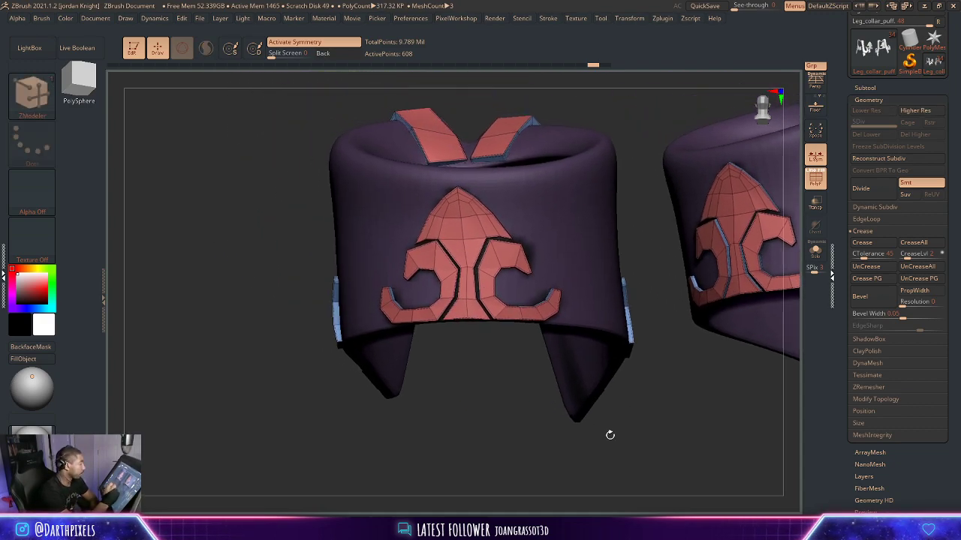
alt+drag(480, 391, 453, 427)
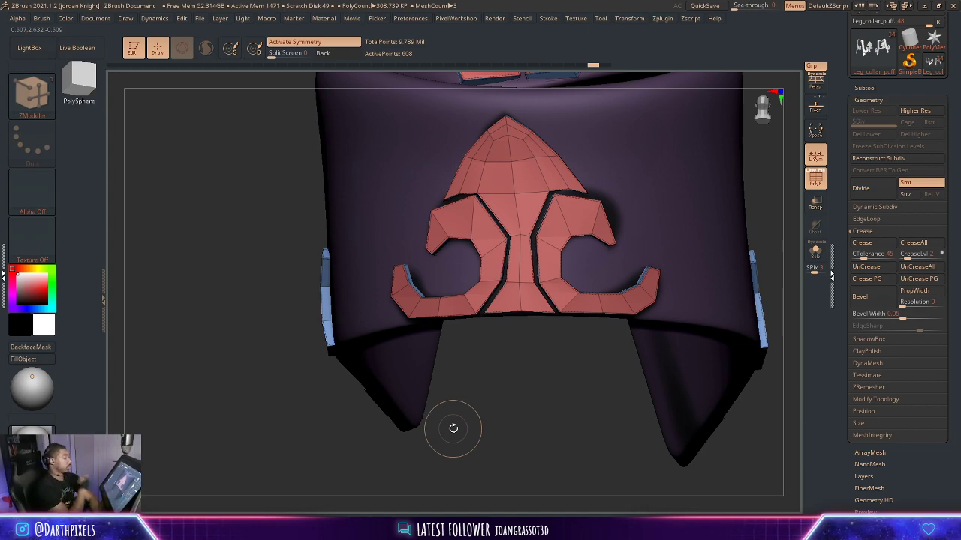
alt+drag(496, 376, 466, 360)
drag(483, 408, 558, 397)
alt+drag(443, 450, 131, 467)
drag(760, 294, 694, 244)
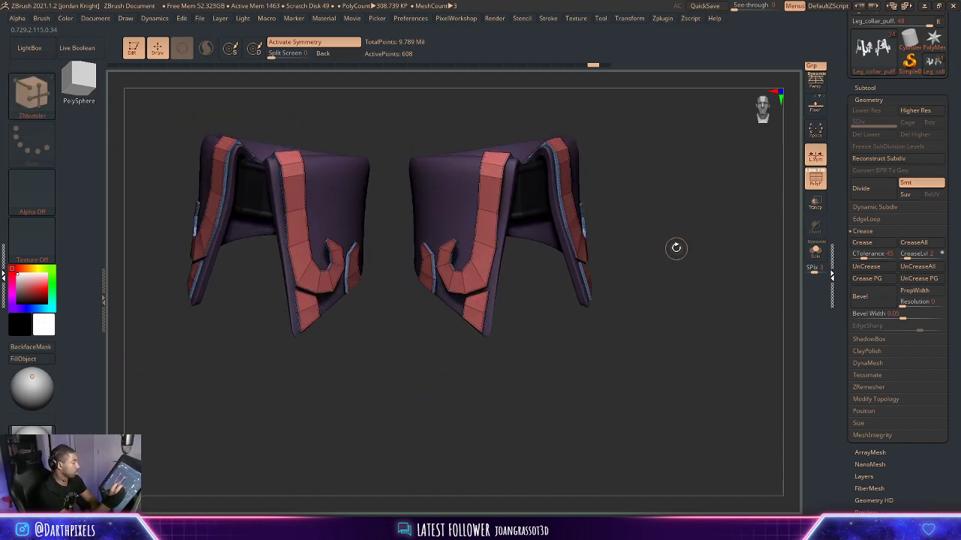
key(d)
key(shift+d)
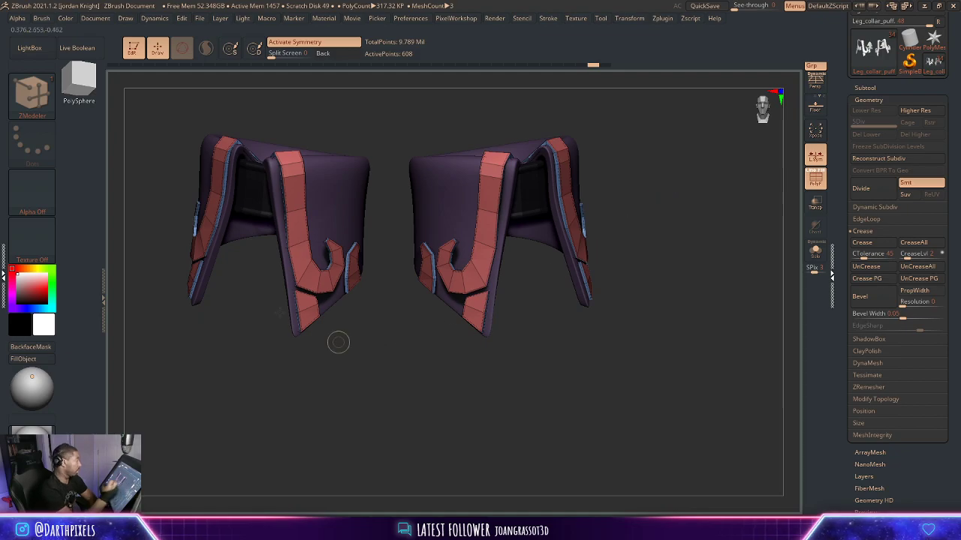
Try the Move brush on the lower end of the hooked trim, adjusting its draw size.
key(b)
click(298, 109)
alt+drag(652, 234, 725, 274)
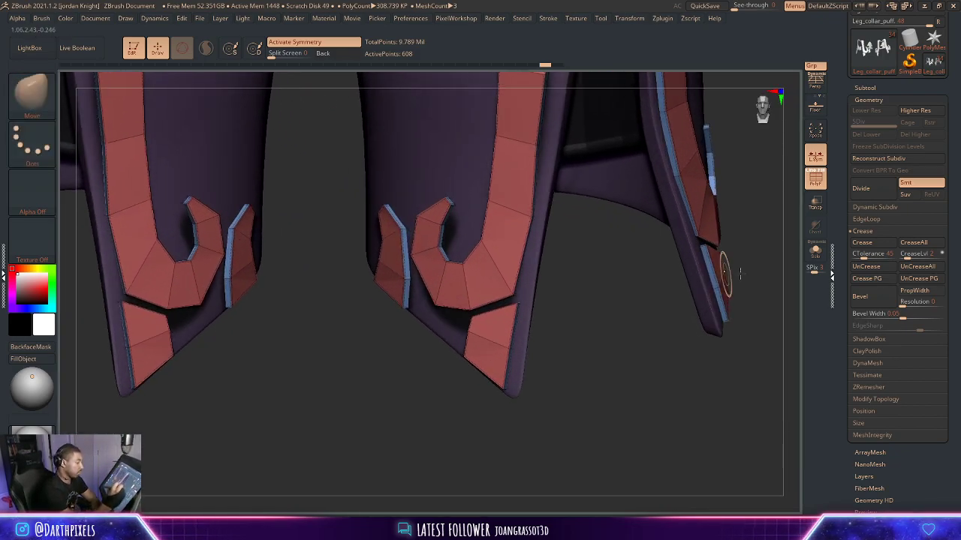
mouse_move(722, 365)
mouse_down()
mouse_move(639, 350)
mouse_move(600, 364)
mouse_up()
key(space)
mouse_move(549, 318)
mouse_down()
mouse_move(558, 317)
mouse_move(529, 312)
mouse_up()
key(space)
key(space)
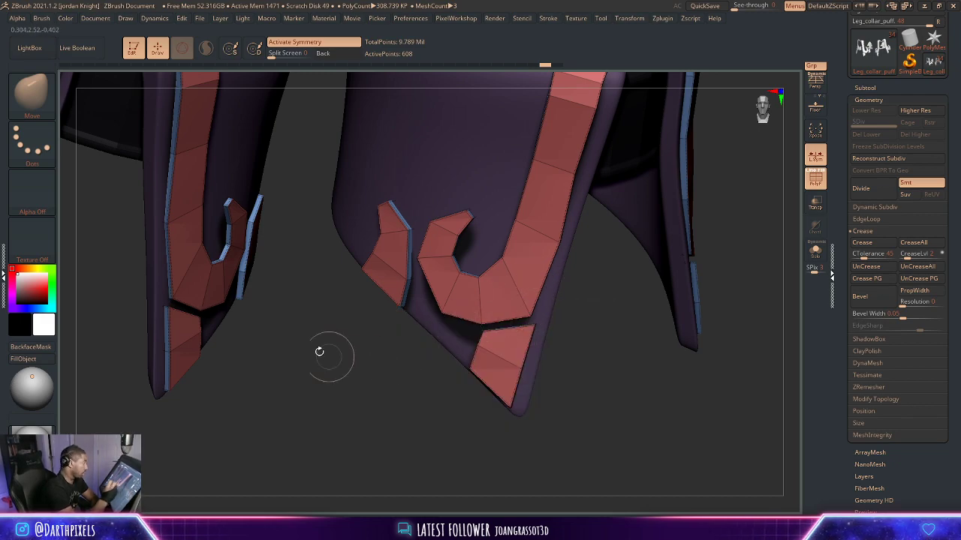
With the Move Topological brush, pull the hooked trim's lower edge toward the tip piece to leave a thin, even gap.
click(37, 99)
click(237, 101)
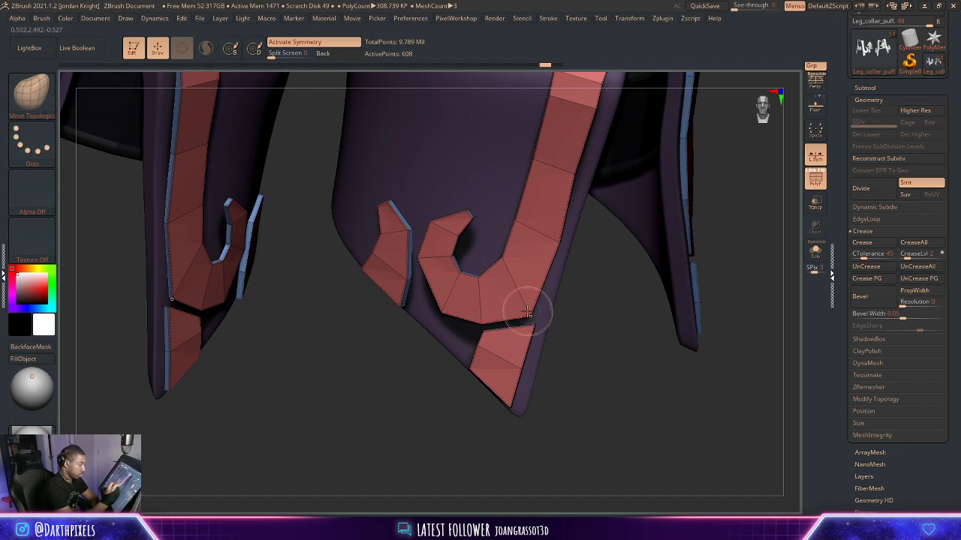
key(space)
drag(527, 311, 531, 313)
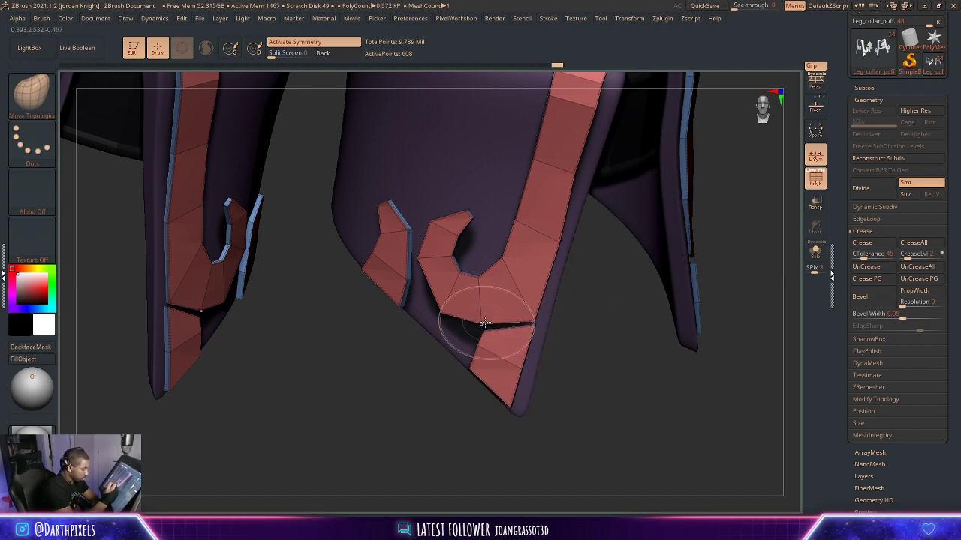
key(space)
click(479, 352)
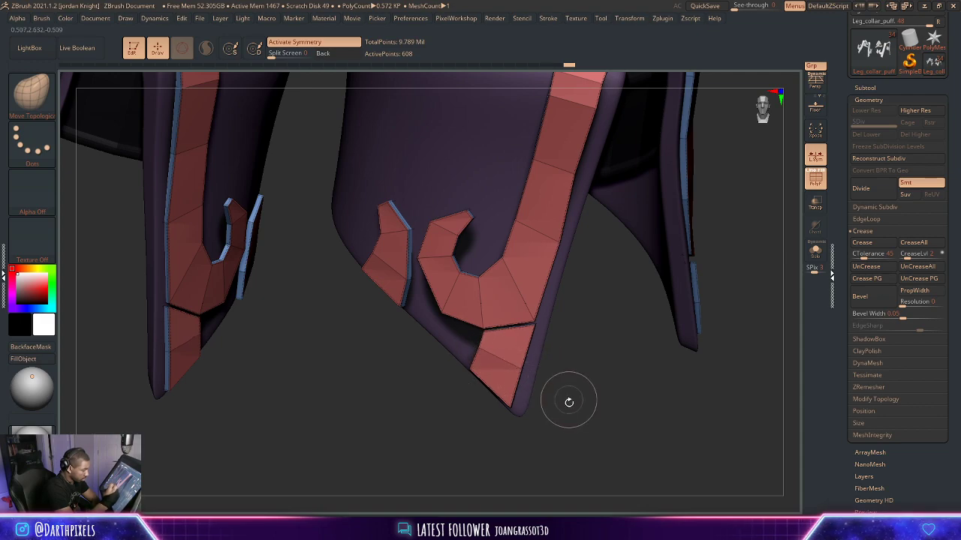
Nudge the outer edges of the tip piece and long strip to follow the collar flap's edge.
alt+drag(569, 403, 526, 424)
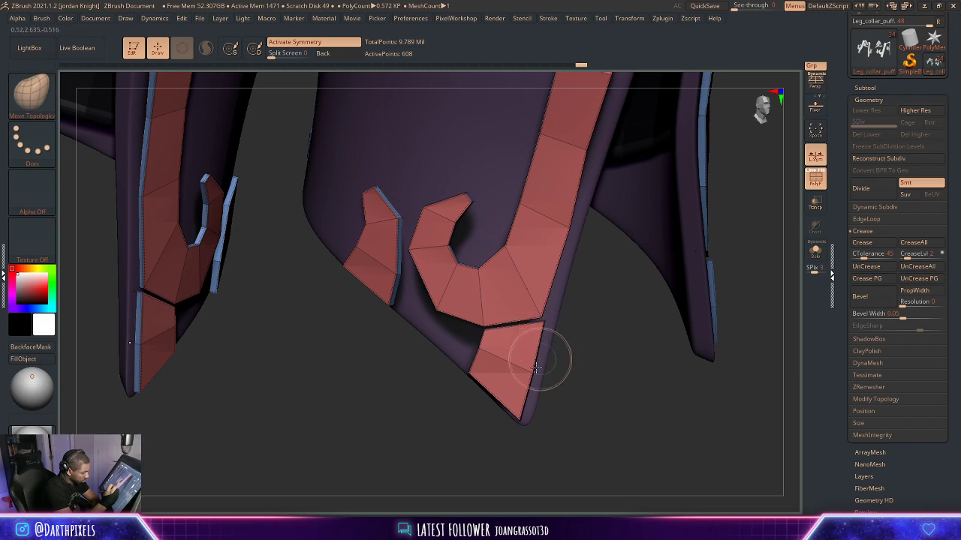
alt+drag(615, 390, 546, 335)
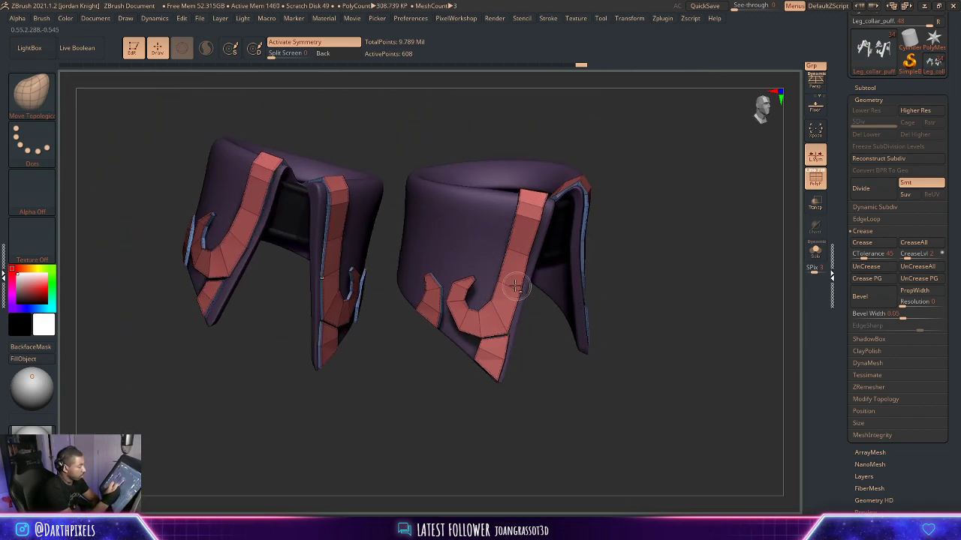
key(space)
click(496, 342)
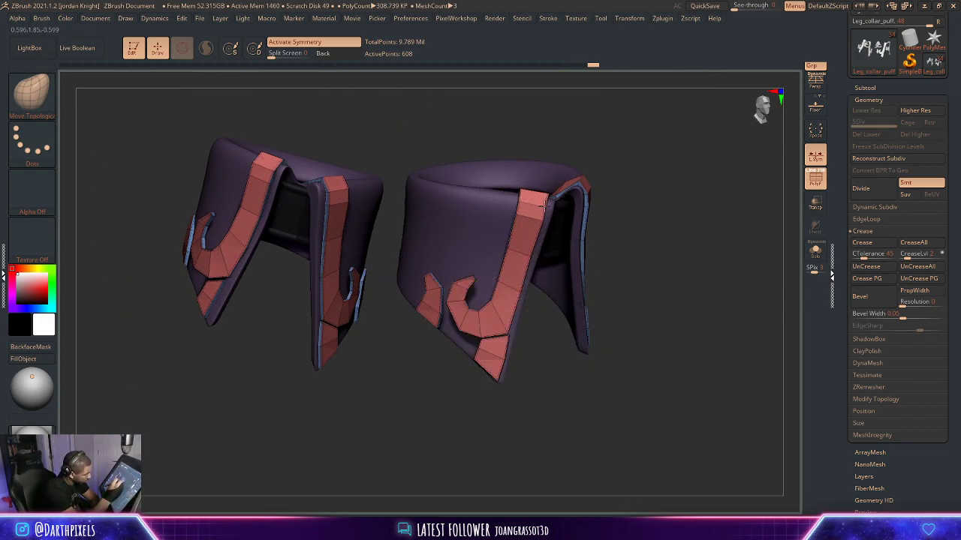
Reshape the tip piece on the collar's opposite flap, narrowing its gap to the hook and following the flap's edge.
drag(660, 204, 658, 182)
drag(716, 219, 646, 233)
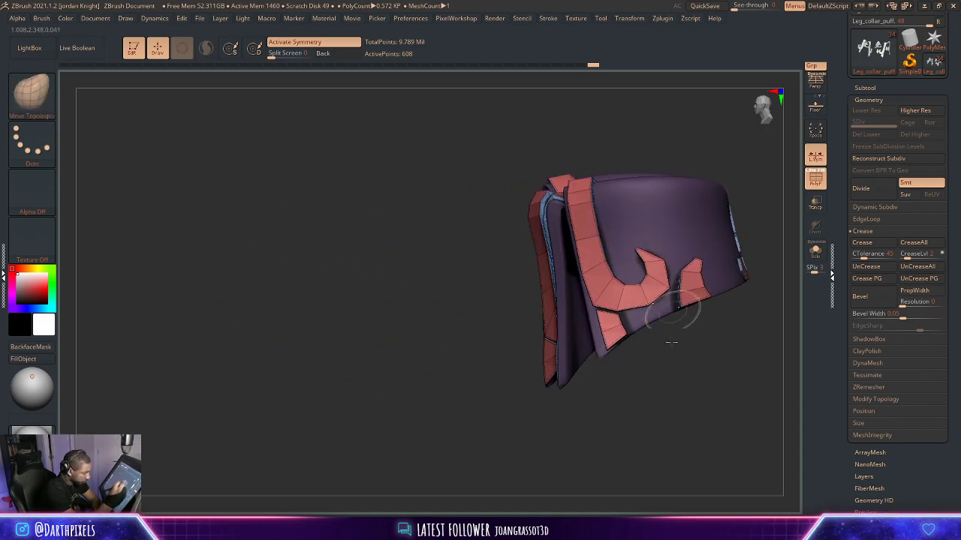
alt+drag(671, 342, 468, 364)
mouse_move(469, 364)
mouse_down()
mouse_move(515, 377)
mouse_move(531, 417)
mouse_up()
key(space)
click(407, 360)
key(space)
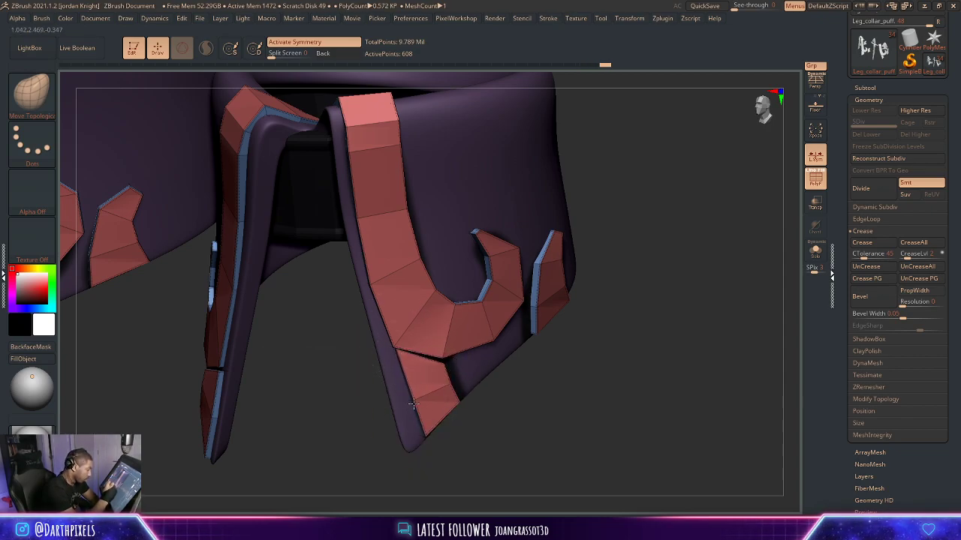
drag(456, 450, 419, 433)
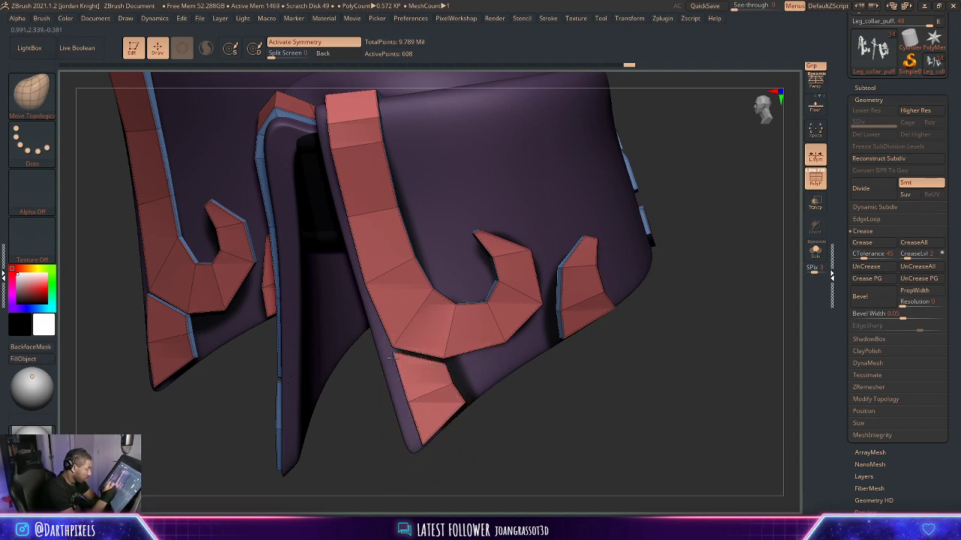
key(space)
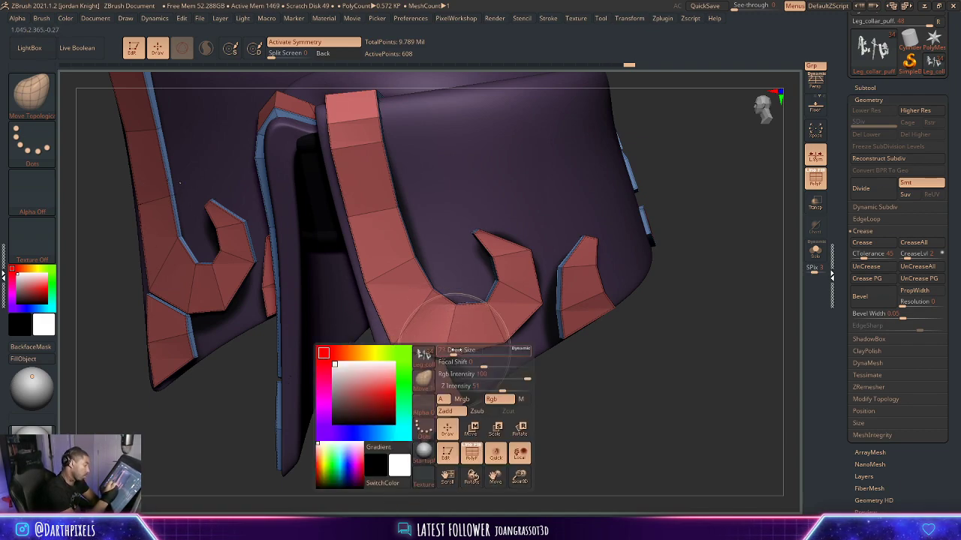
drag(447, 356, 440, 359)
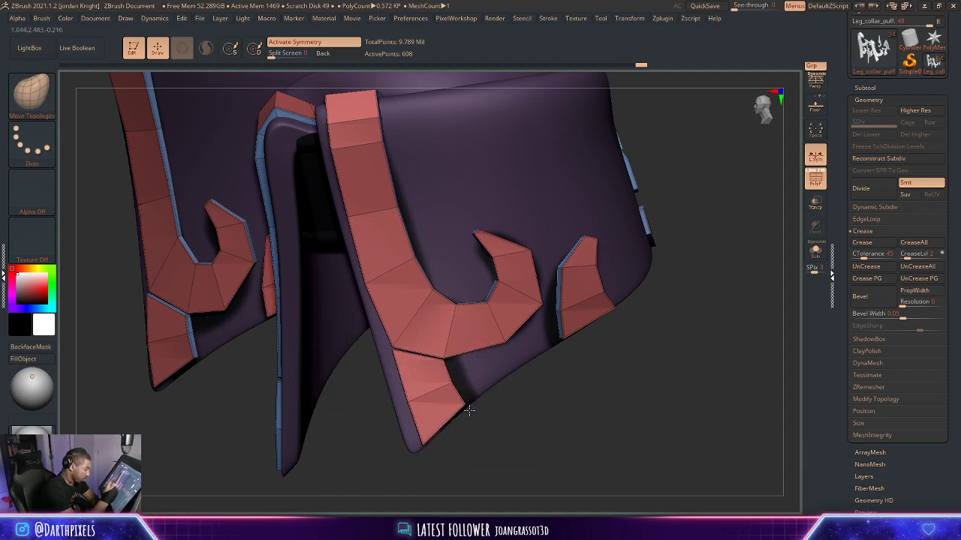
Adjust the upper ends of the long trim strips where they fold over the collar's rim.
alt+drag(508, 427, 618, 322)
key(space)
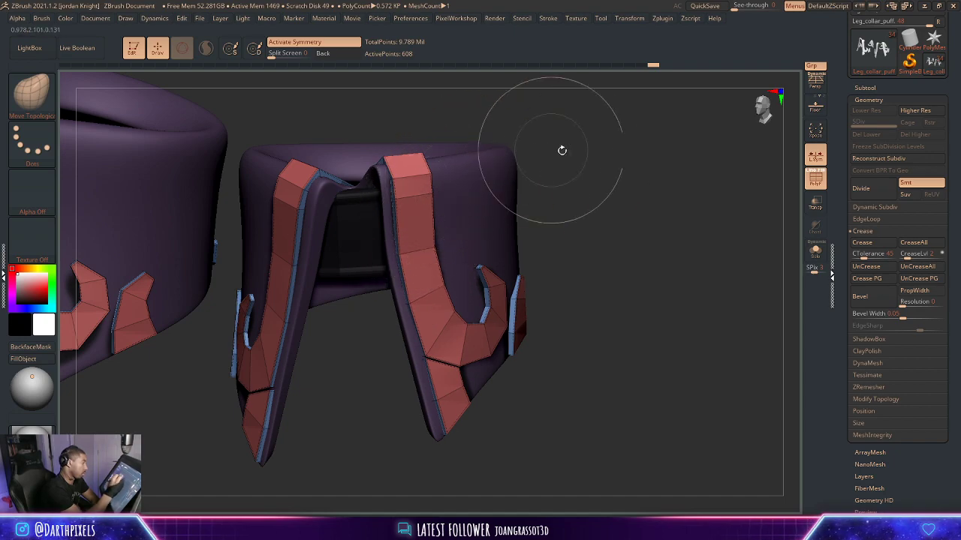
drag(560, 150, 489, 217)
key(space)
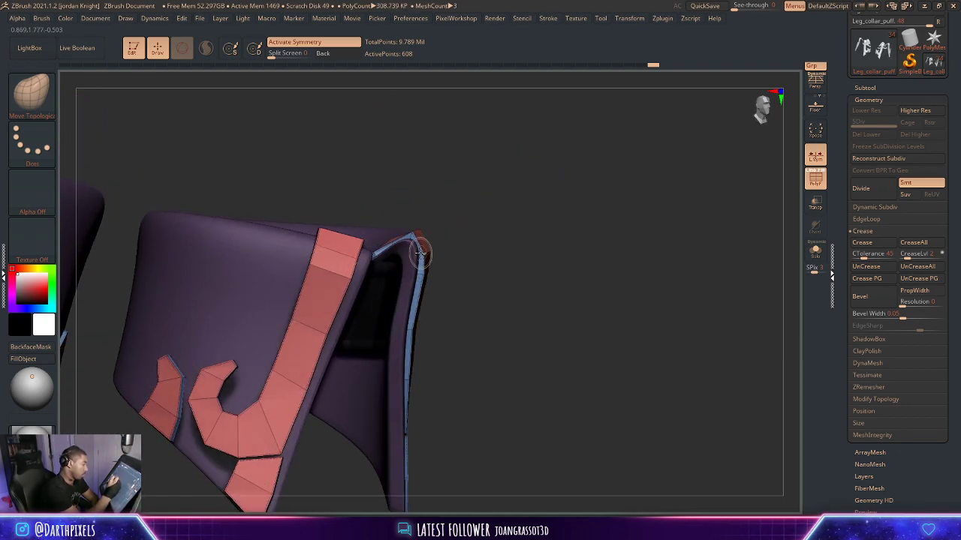
drag(431, 235, 451, 242)
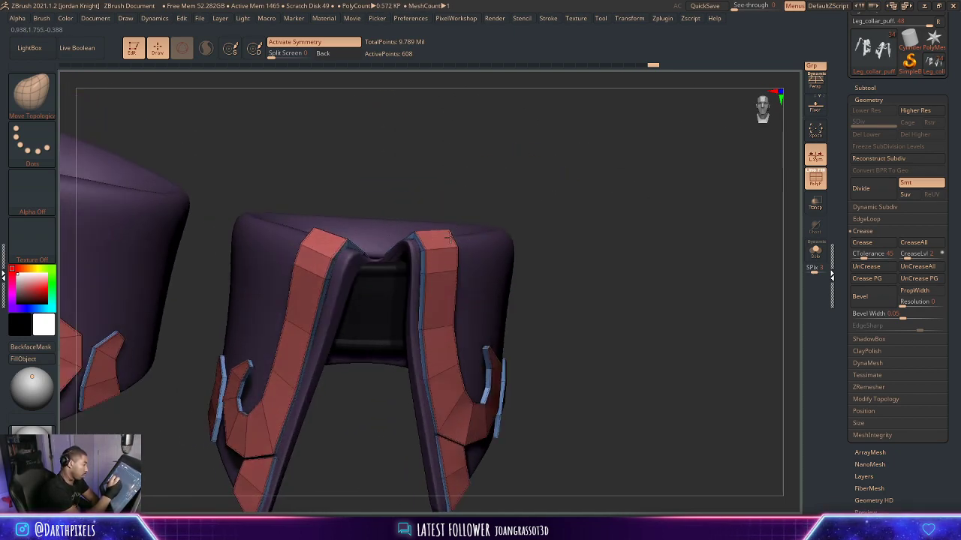
drag(507, 194, 407, 269)
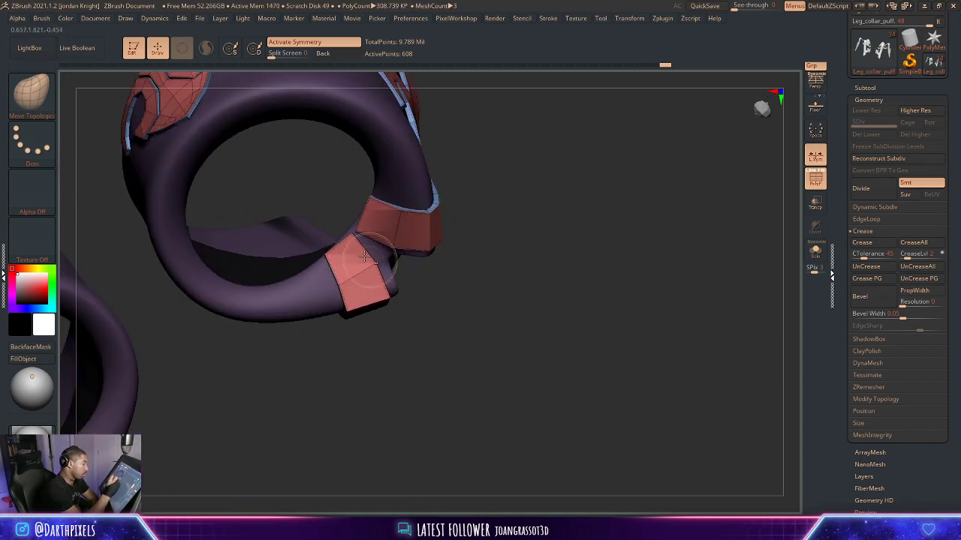
Widen the small pointed trim piece beside the hook toward the hook, along the collar's lower edge.
mouse_move(520, 287)
alt+mouse_down()
mouse_move(466, 203)
mouse_move(541, 287)
mouse_move(567, 181)
mouse_move(533, 218)
mouse_move(577, 182)
mouse_move(538, 274)
alt+mouse_up()
key(space)
click(441, 312)
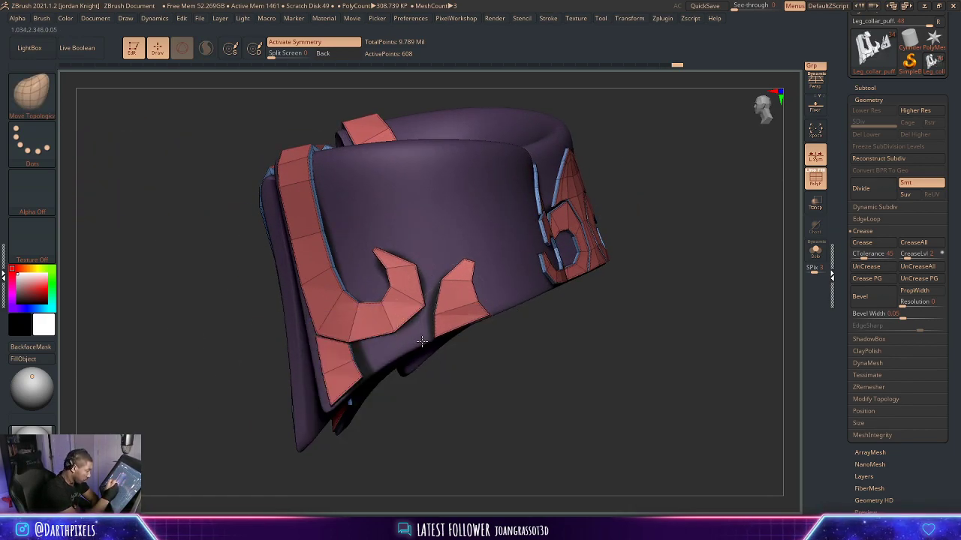
key(space)
click(433, 310)
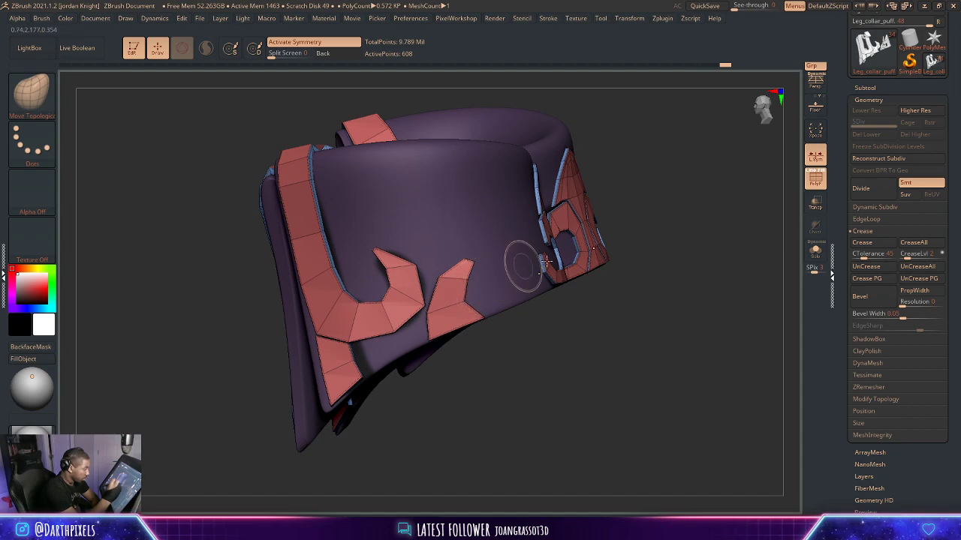
Adjust the brush size and nudge the lower curl of the pointed fleur ornament along the collar's bottom edge.
key(space)
click(472, 262)
drag(667, 229, 672, 242)
key(space)
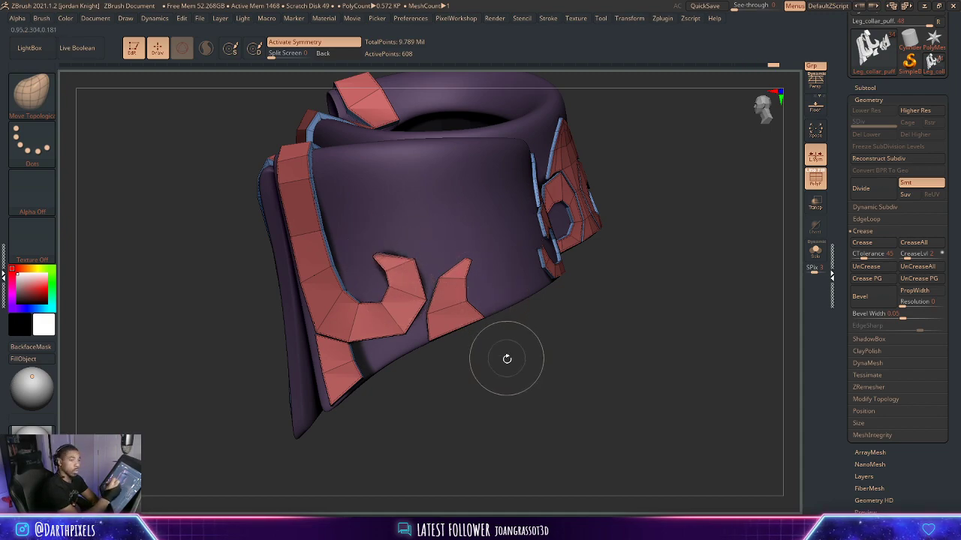
alt+drag(506, 358, 525, 330)
mouse_move(547, 296)
mouse_down()
mouse_move(539, 299)
mouse_move(562, 281)
mouse_move(548, 281)
mouse_move(559, 254)
mouse_move(535, 252)
mouse_move(539, 242)
mouse_up()
key(space)
key(space)
key(space)
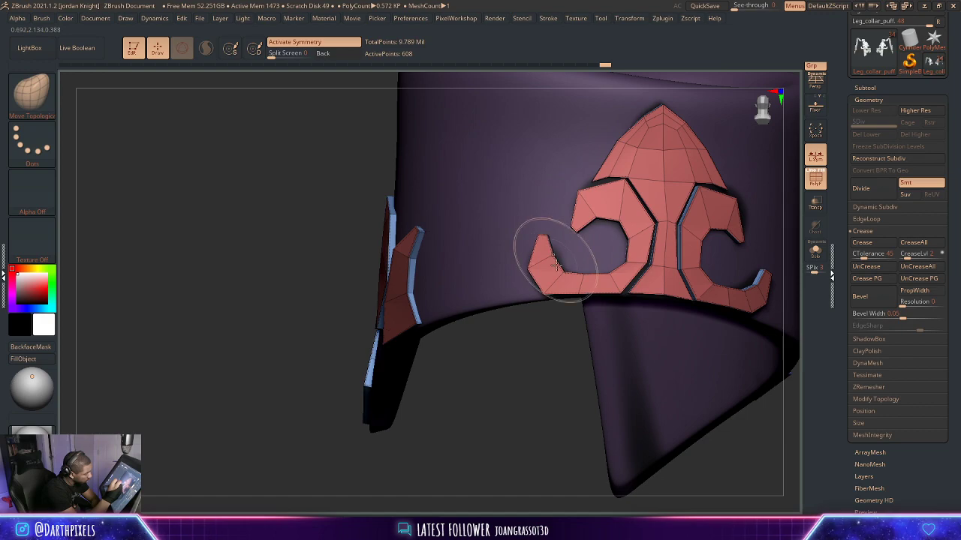
key(space)
drag(584, 289, 558, 294)
key(space)
alt+drag(501, 319, 321, 332)
drag(665, 229, 643, 262)
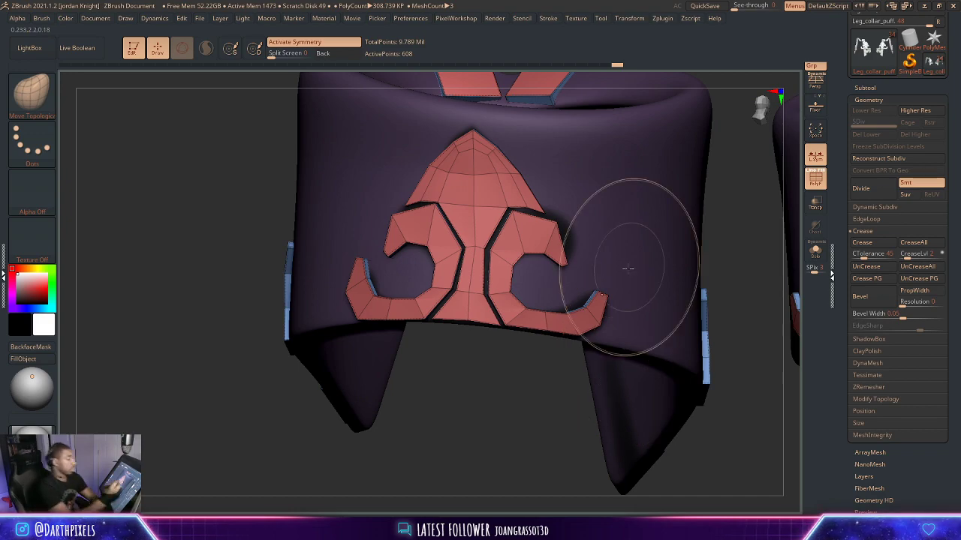
Fine-tune the gap between the fleur ornament's centre stem and its curled side piece, and check the shape with smoothing on.
key(space)
drag(749, 222, 681, 227)
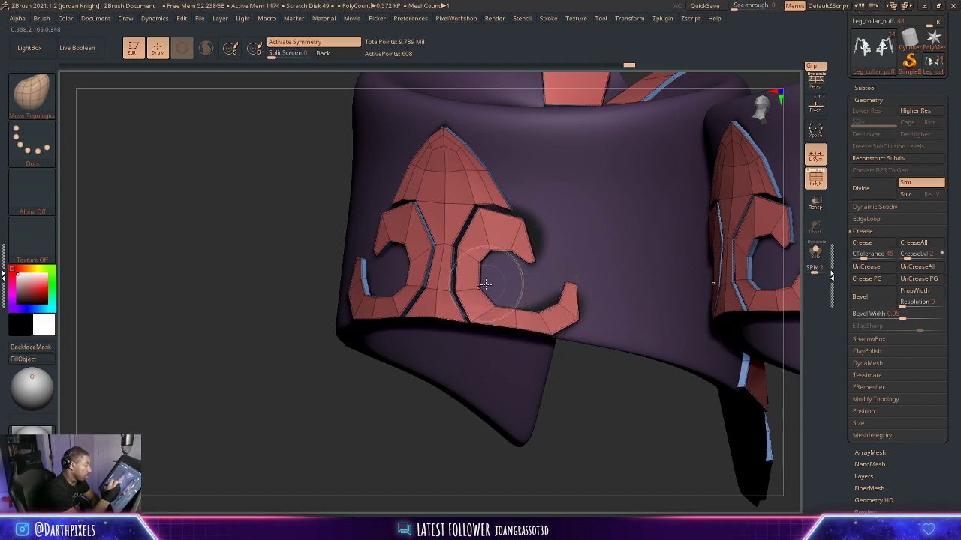
drag(412, 414, 477, 405)
drag(459, 288, 454, 289)
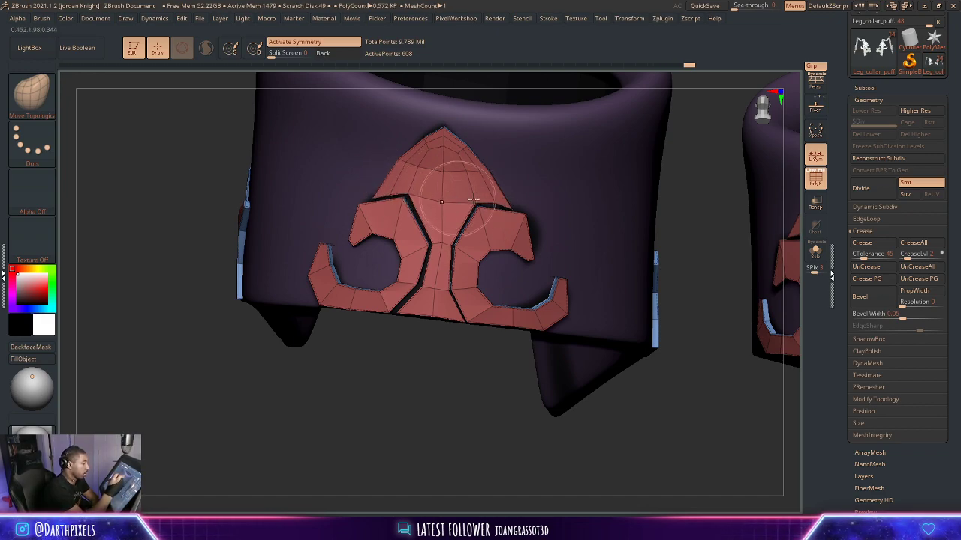
drag(375, 403, 469, 331)
drag(638, 182, 528, 210)
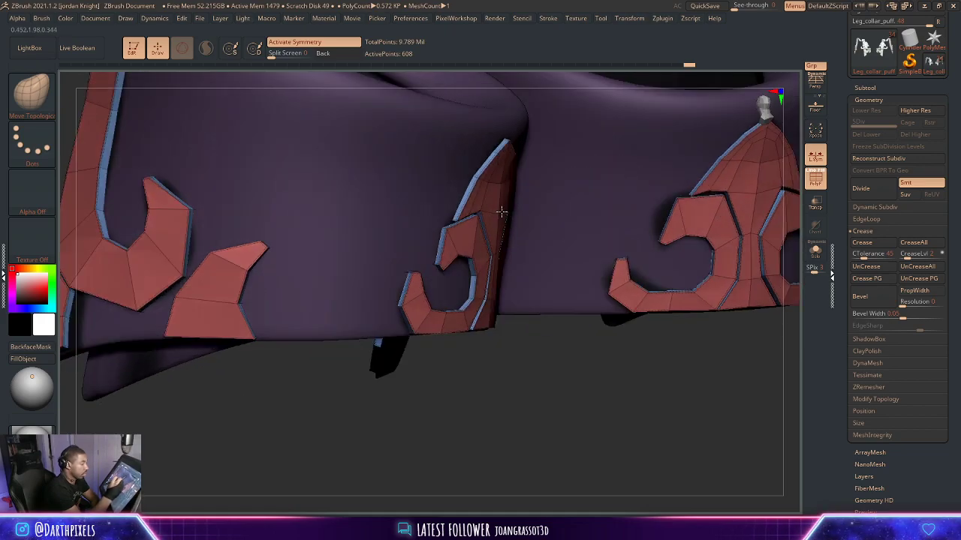
alt+drag(536, 326, 613, 317)
key(d)
mouse_move(644, 169)
mouse_down()
mouse_move(656, 199)
mouse_move(694, 234)
mouse_up()
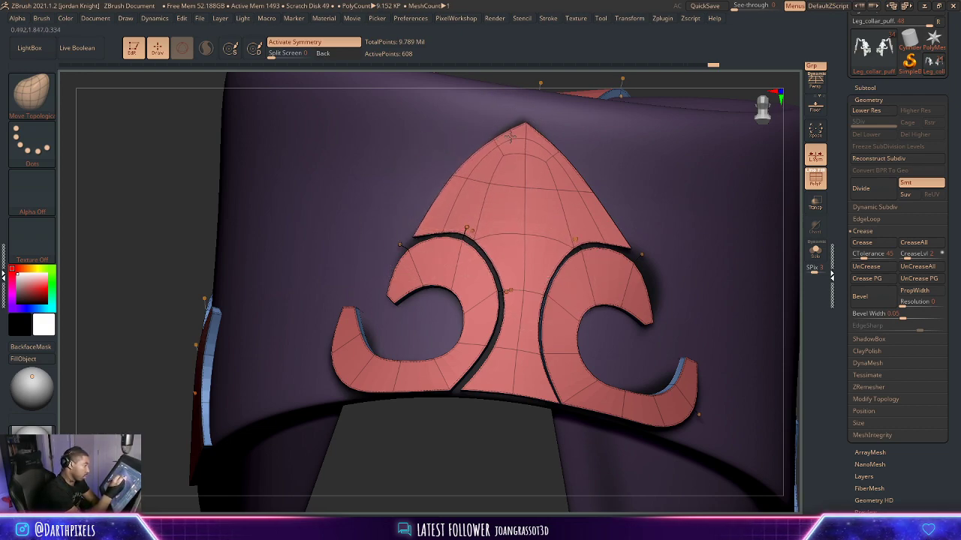
mouse_move(457, 426)
alt+mouse_down()
mouse_move(373, 349)
mouse_move(545, 403)
mouse_move(635, 397)
mouse_move(695, 376)
mouse_move(632, 416)
mouse_move(555, 385)
mouse_move(570, 389)
mouse_move(504, 401)
mouse_move(575, 386)
mouse_move(626, 352)
alt+mouse_up()
key(shift+d)
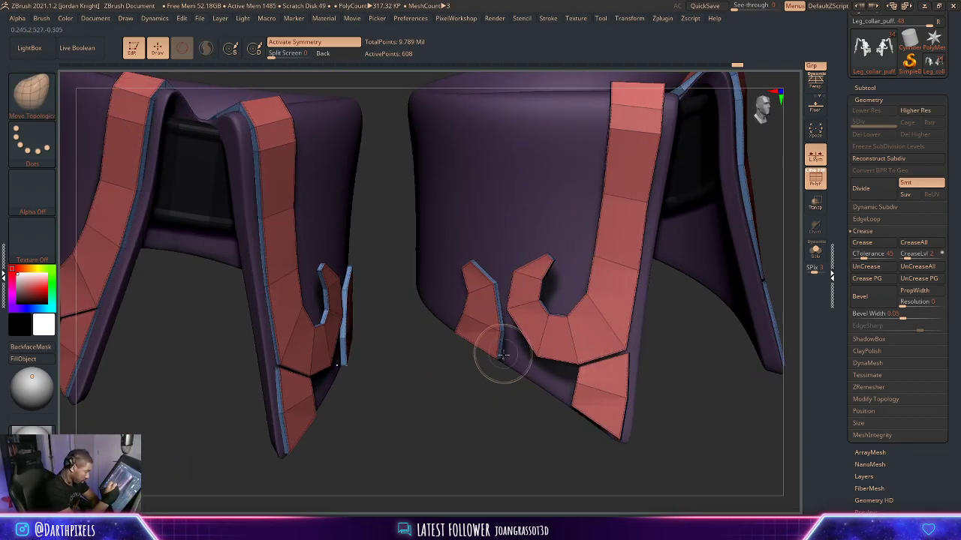
Push the lower curve of the long strip's hook toward the tip piece with smoothing on, narrowing the gap between them.
mouse_move(503, 355)
mouse_down()
mouse_move(521, 413)
mouse_move(557, 359)
mouse_up()
alt+drag(550, 439, 478, 399)
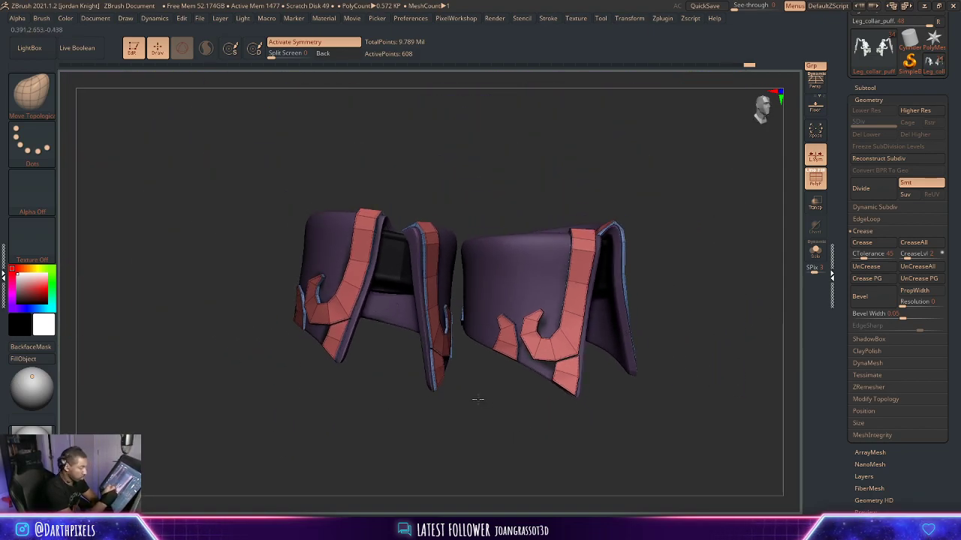
key(d)
drag(641, 262, 743, 349)
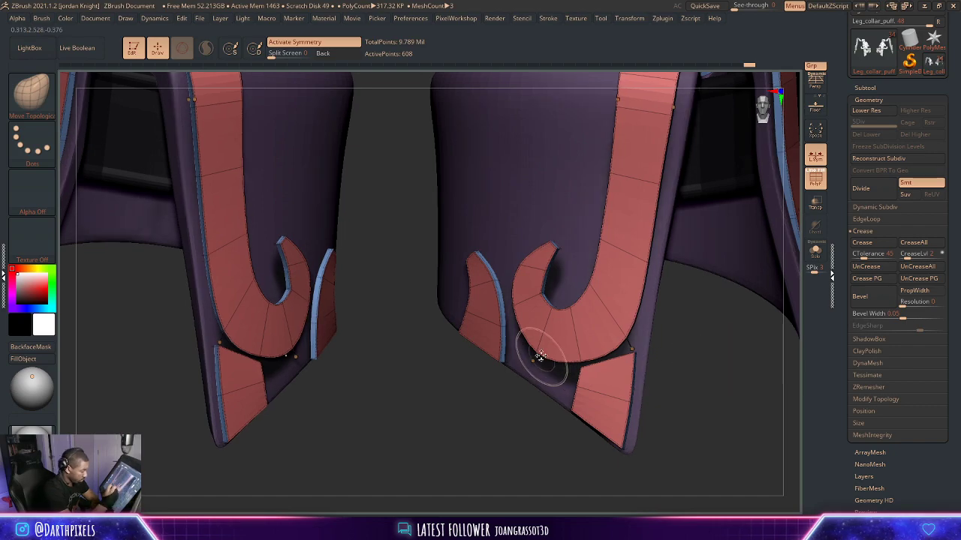
drag(536, 357, 539, 363)
mouse_move(612, 346)
mouse_down()
mouse_move(641, 338)
mouse_move(600, 353)
mouse_up()
key(space)
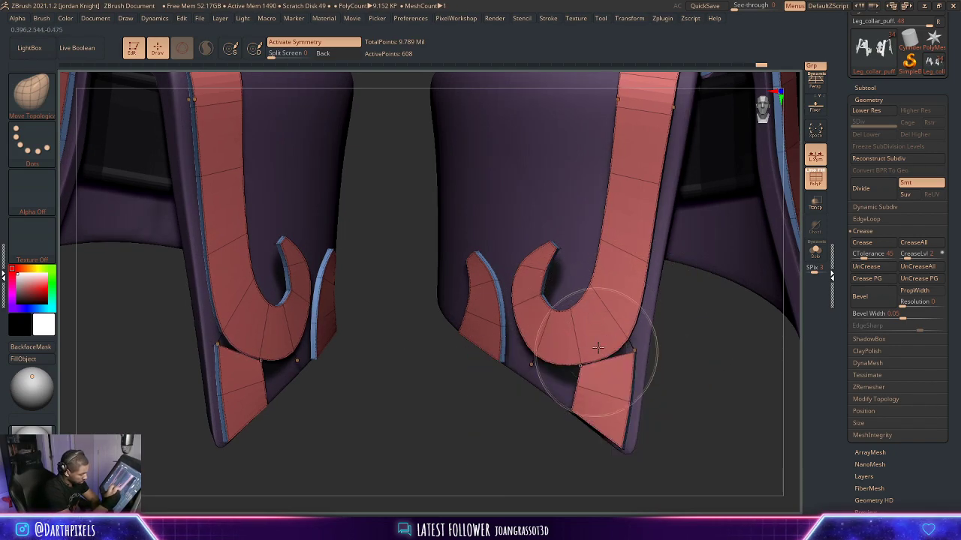
key(ctrl)
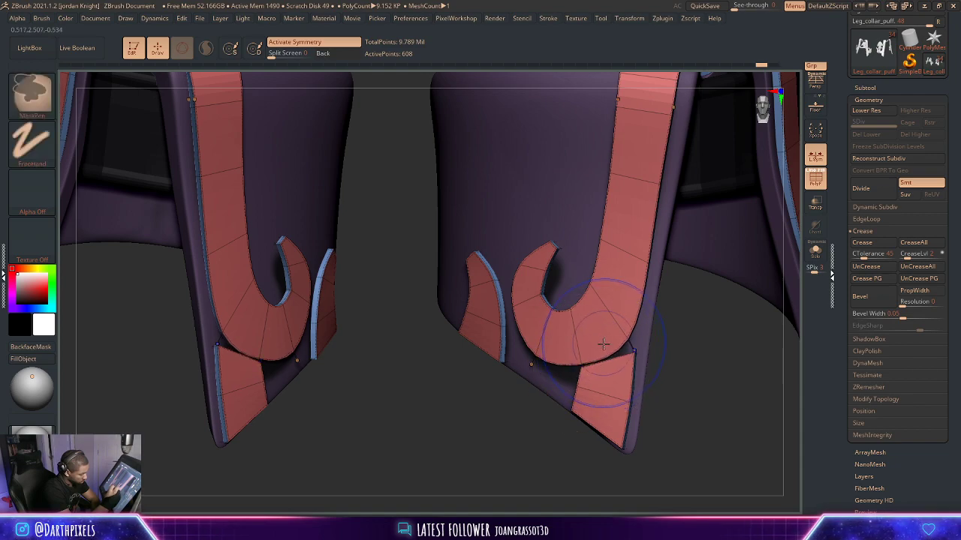
key(space)
drag(644, 349, 654, 347)
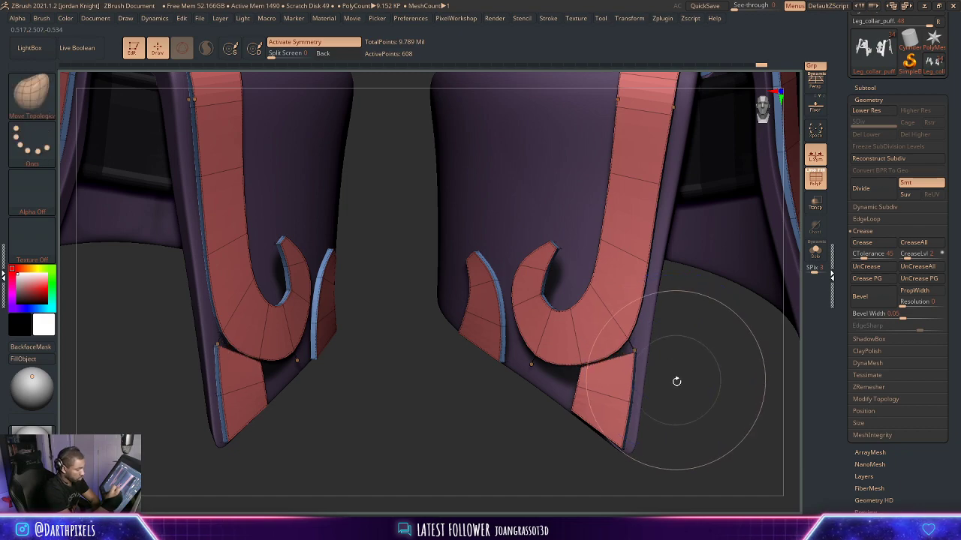
Hide the wireframe and examine the trim from several angles, comparing the base shape with the smoothed preview.
alt+drag(677, 382, 663, 347)
alt+drag(600, 439, 304, 392)
key(shift+d)
key(shift+f)
drag(635, 275, 671, 294)
key(d)
key(shift+d)
key(shift+d)
drag(406, 368, 481, 353)
drag(396, 328, 397, 324)
drag(527, 375, 562, 300)
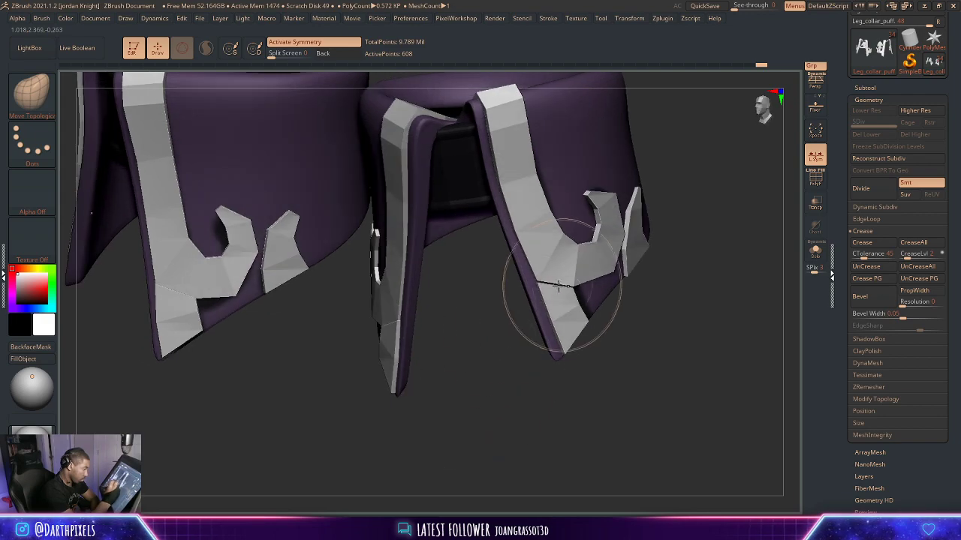
key(d)
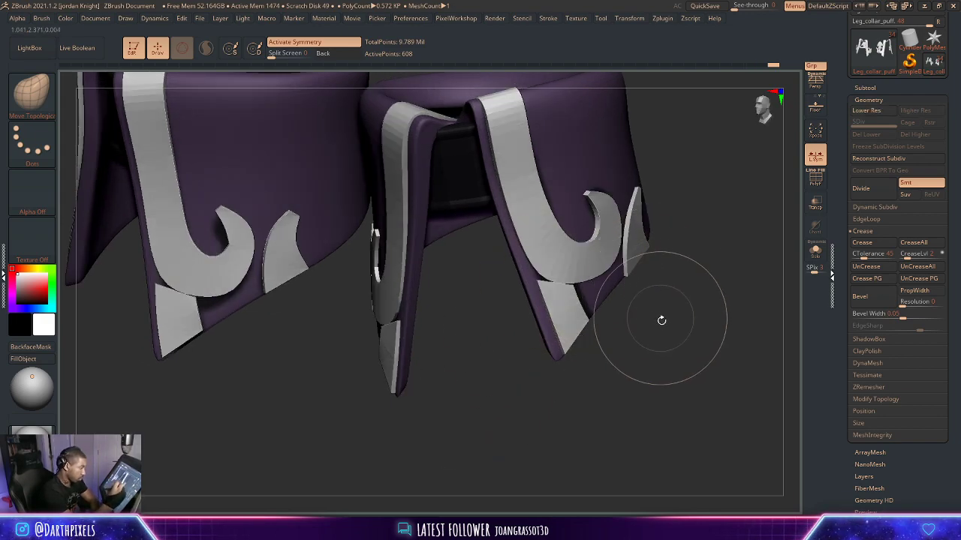
drag(660, 320, 635, 244)
key(ctrl+z)
key(ctrl+shift+z)
key(shift+d)
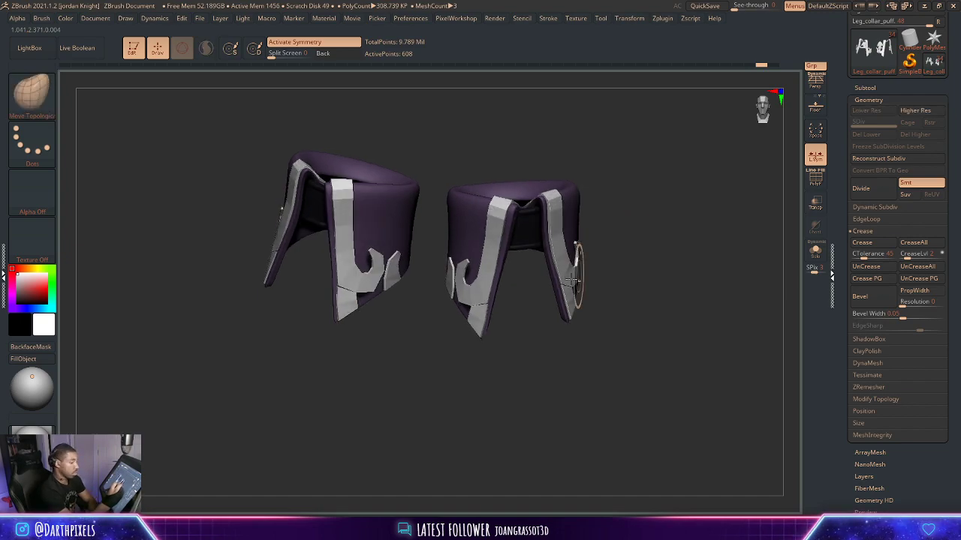
Turn on dynamic subdivision for the trim and raise its SmoothSubdiv by one level.
key(space)
key(space)
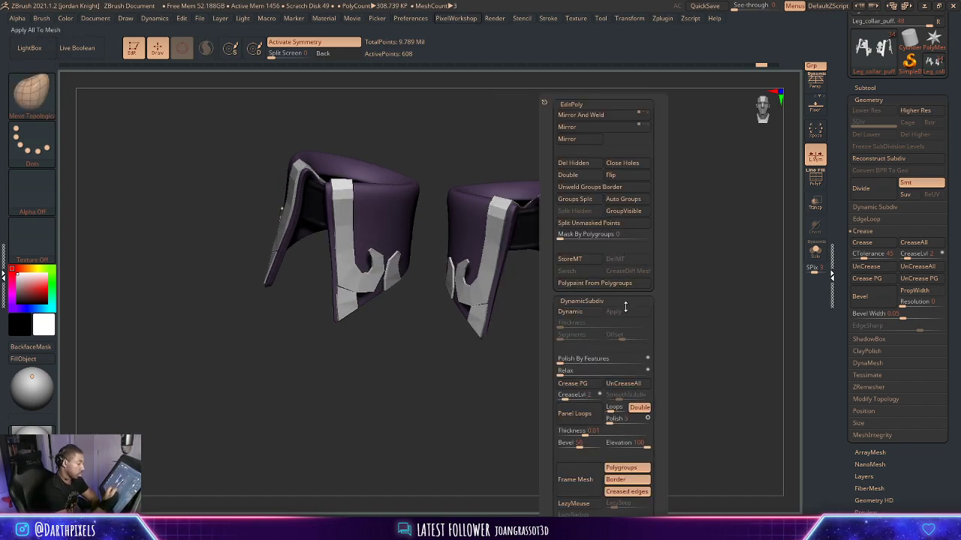
click(571, 311)
drag(622, 396, 628, 396)
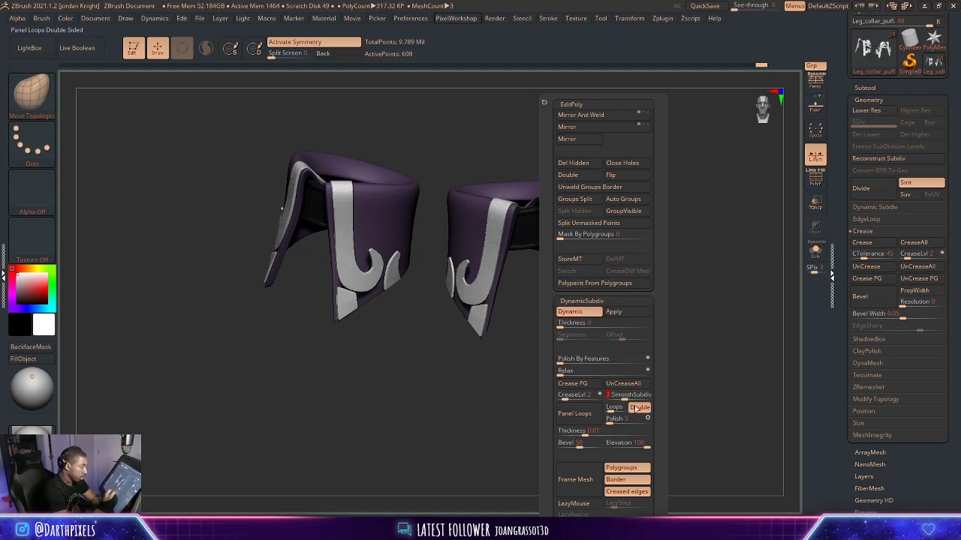
alt+drag(707, 236, 697, 315)
mouse_move(698, 314)
mouse_down()
mouse_move(652, 322)
mouse_move(620, 368)
mouse_move(650, 381)
mouse_move(596, 370)
mouse_move(665, 485)
mouse_up()
drag(664, 485, 677, 410)
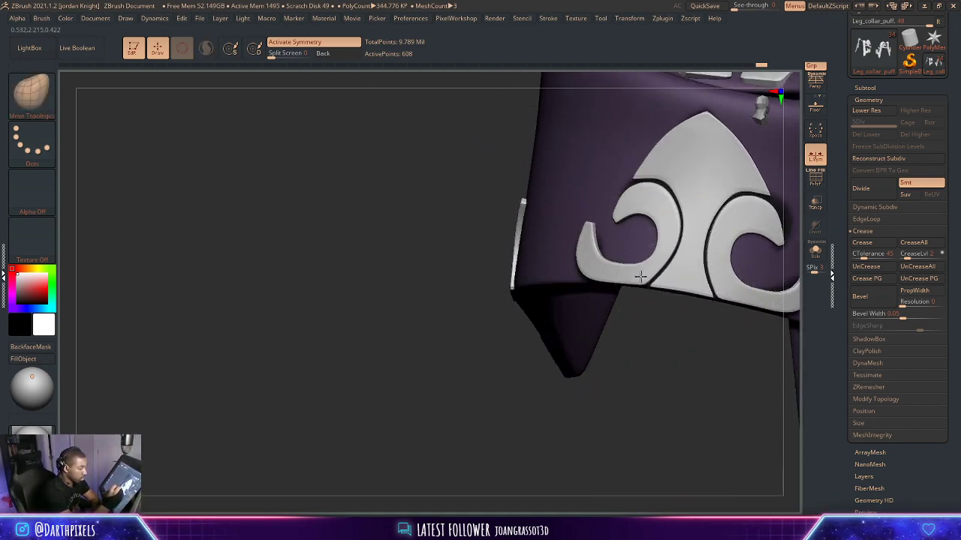
Inspect the smoothed fleur ornament, pointed pieces and hooks around both collars, and return to the unsmoothed base shape.
key(space)
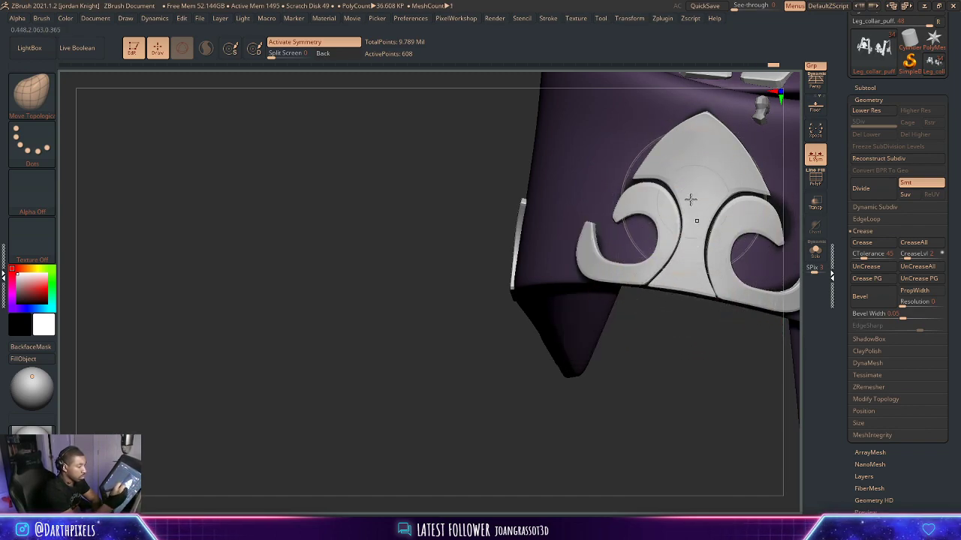
key(space)
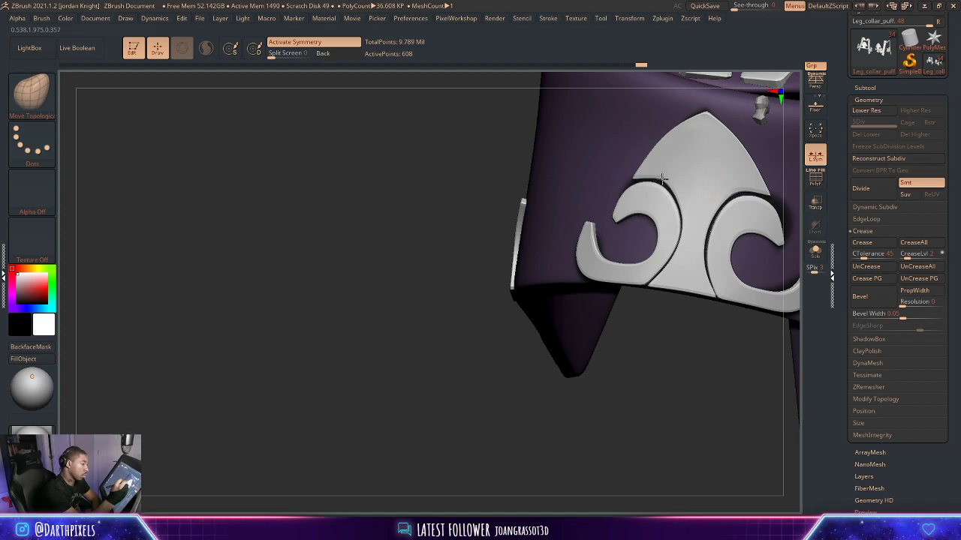
key(shift)
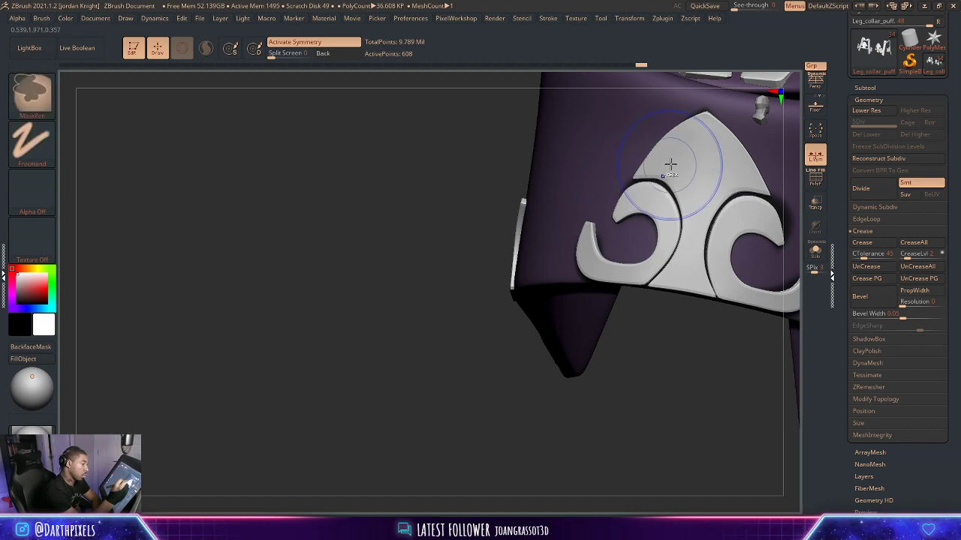
drag(654, 342, 695, 333)
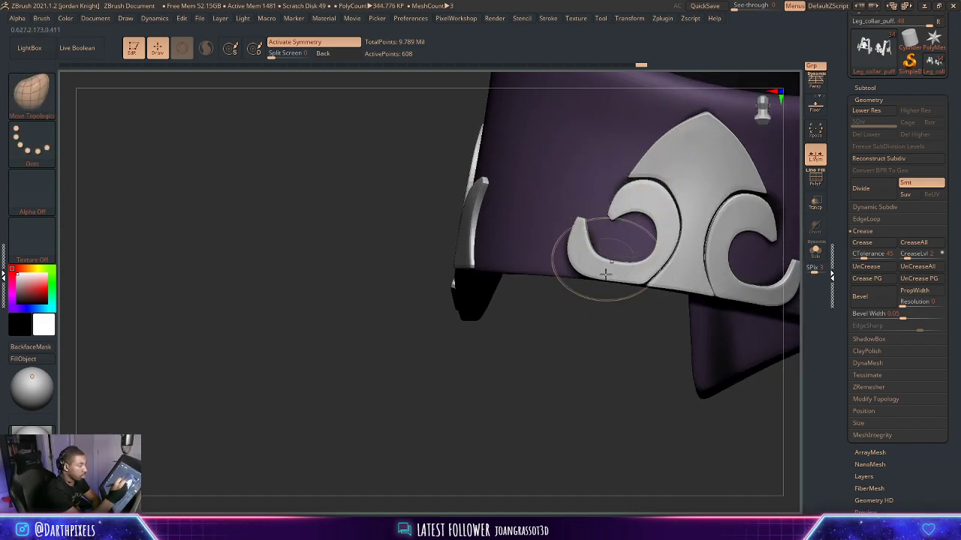
mouse_move(607, 341)
alt+mouse_down()
mouse_move(553, 407)
mouse_move(645, 379)
alt+mouse_up()
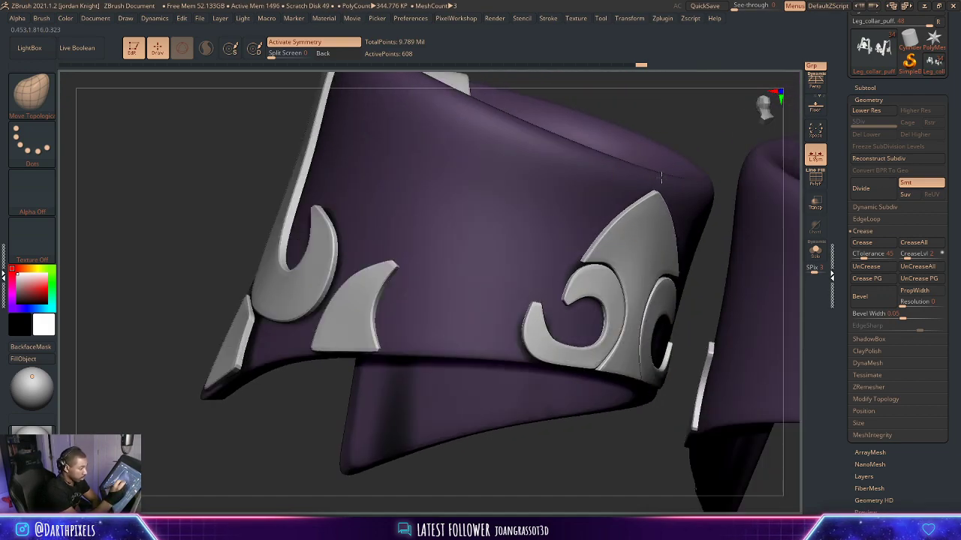
alt+drag(698, 138, 722, 392)
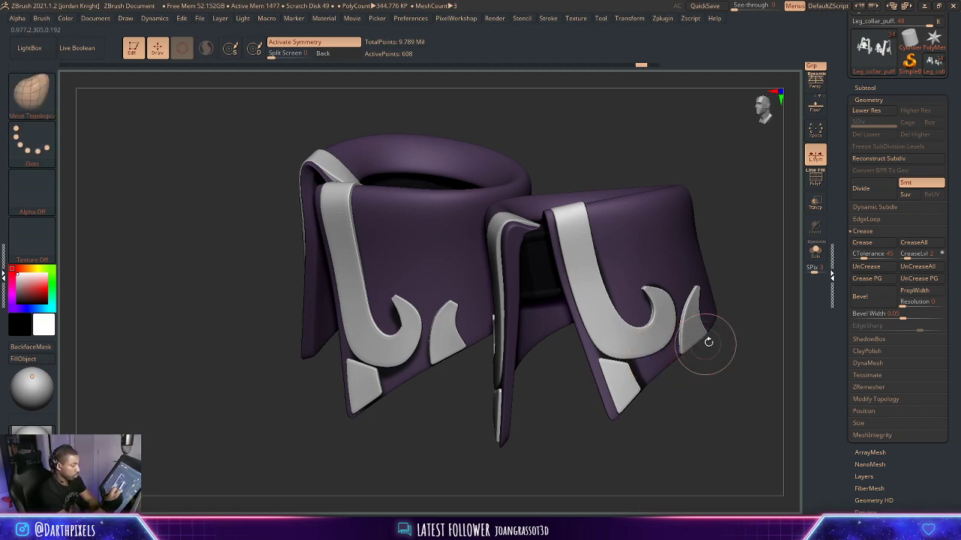
key(shift+d)
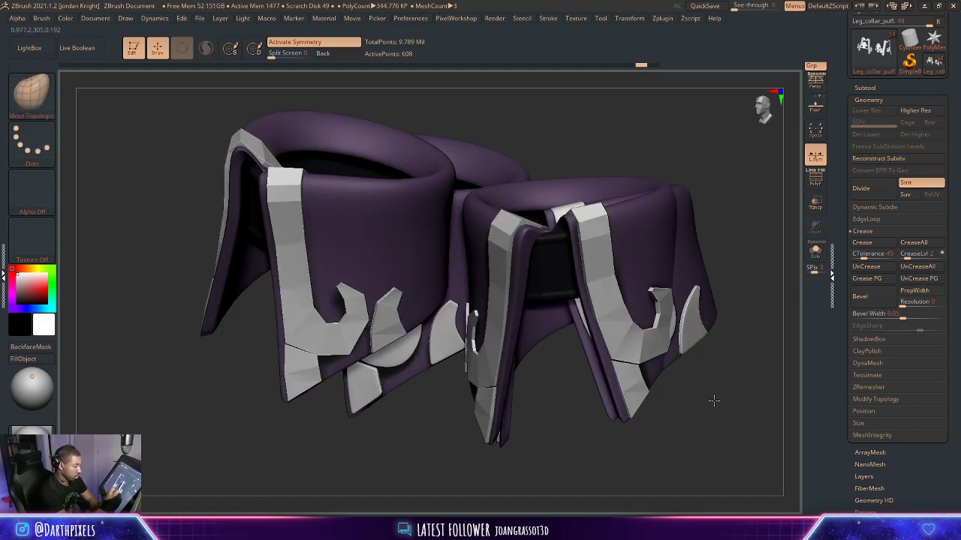
key(shift+d)
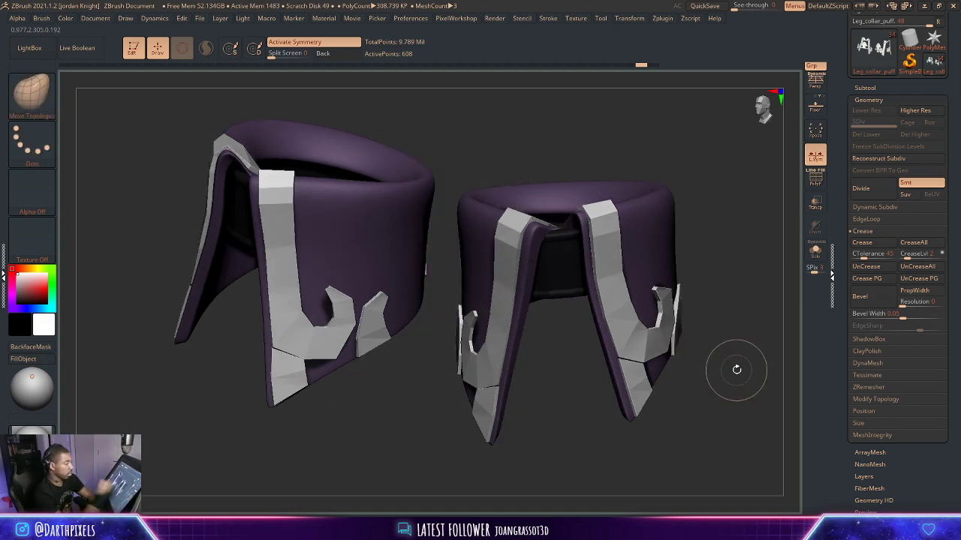
Re-enable dynamic subdivision on the trim and raise SmoothSubdiv one more level.
mouse_move(719, 256)
alt+mouse_down()
mouse_move(678, 240)
mouse_move(681, 303)
alt+mouse_up()
key(space)
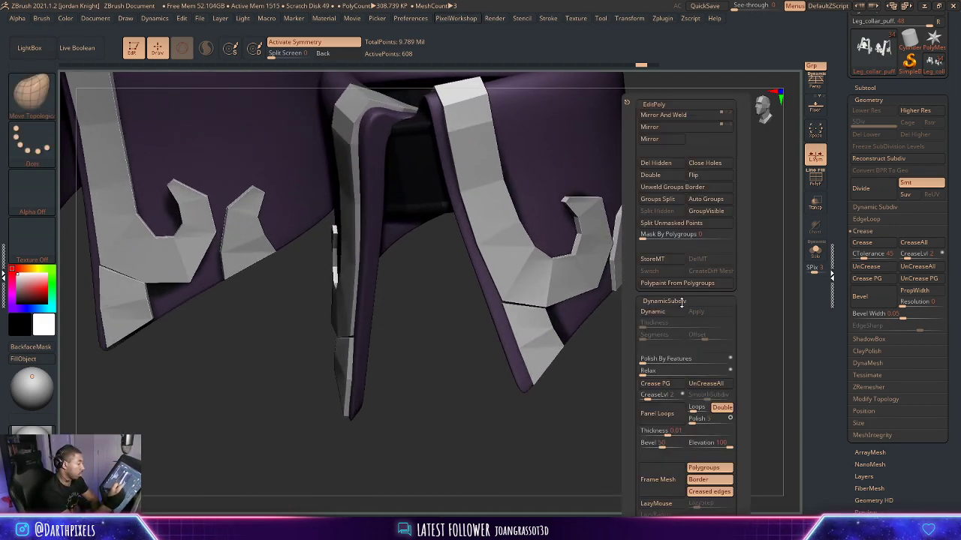
click(653, 311)
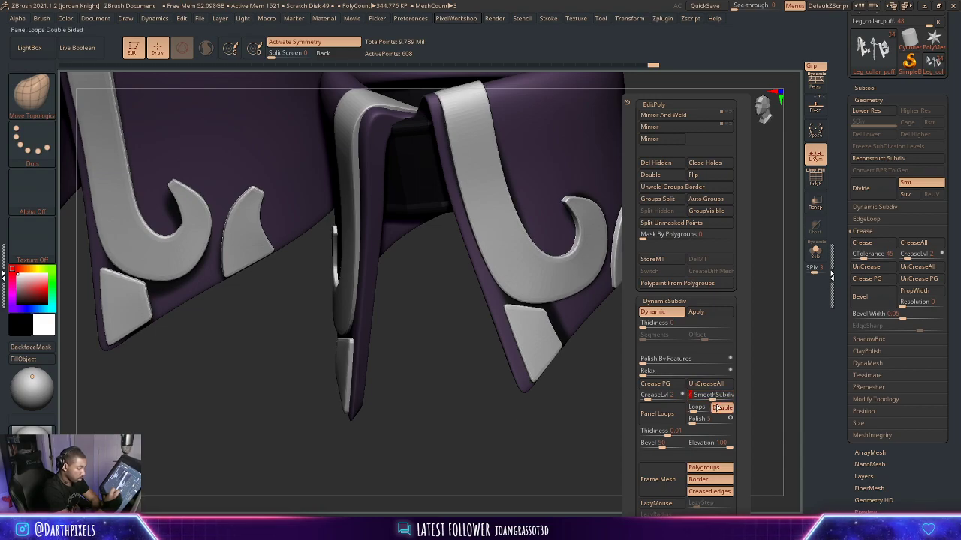
drag(632, 407, 621, 365)
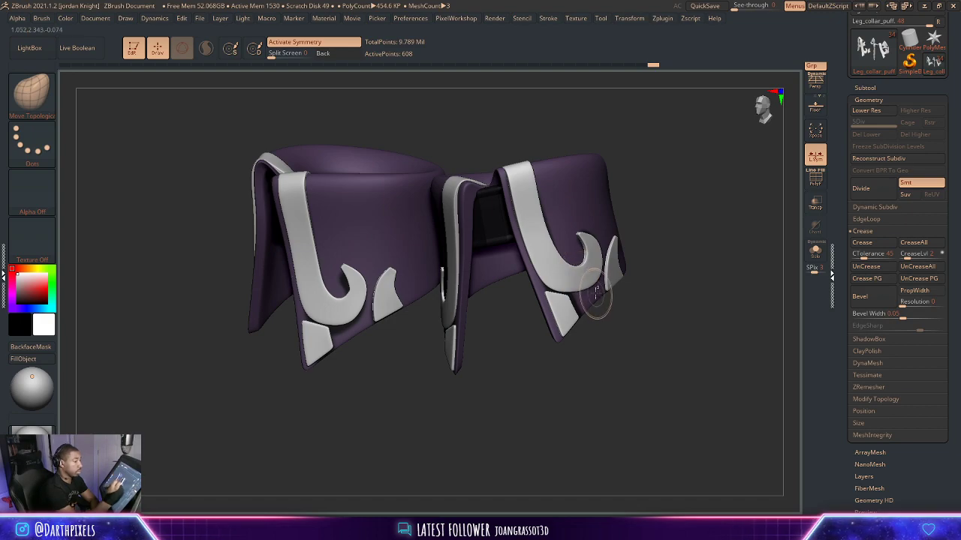
Switch off the smoothed preview and show the wireframe on the hook and tip pieces.
key(shift+d)
alt+drag(679, 208, 692, 237)
key(shift+f)
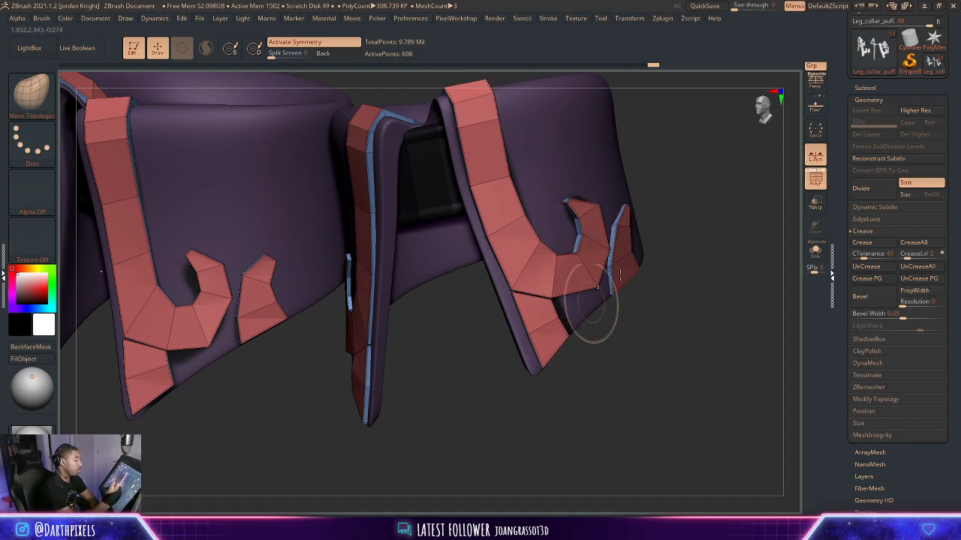
alt+drag(703, 229, 704, 277)
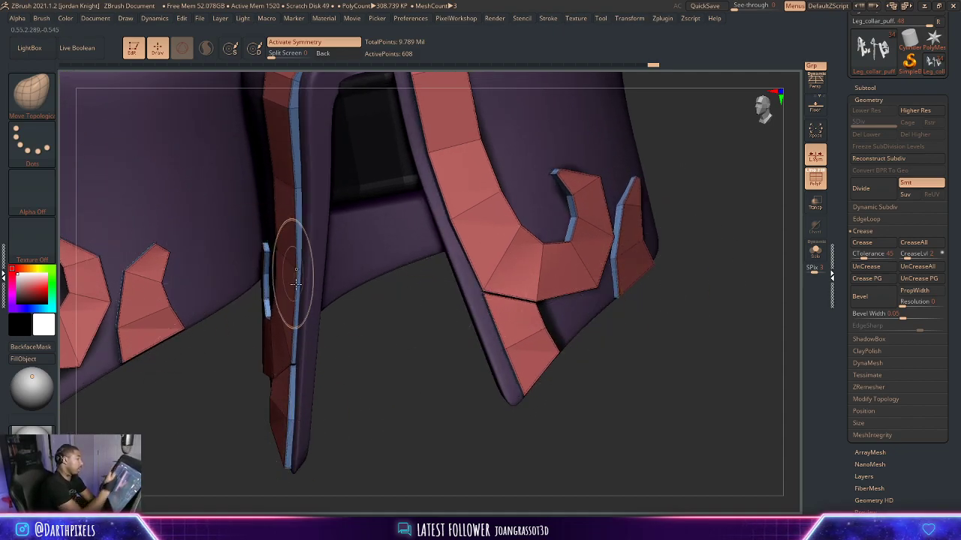
Pick the ZModeler brush and set its polygon action to Inset with the target Polygroup All.
click(41, 101)
click(583, 111)
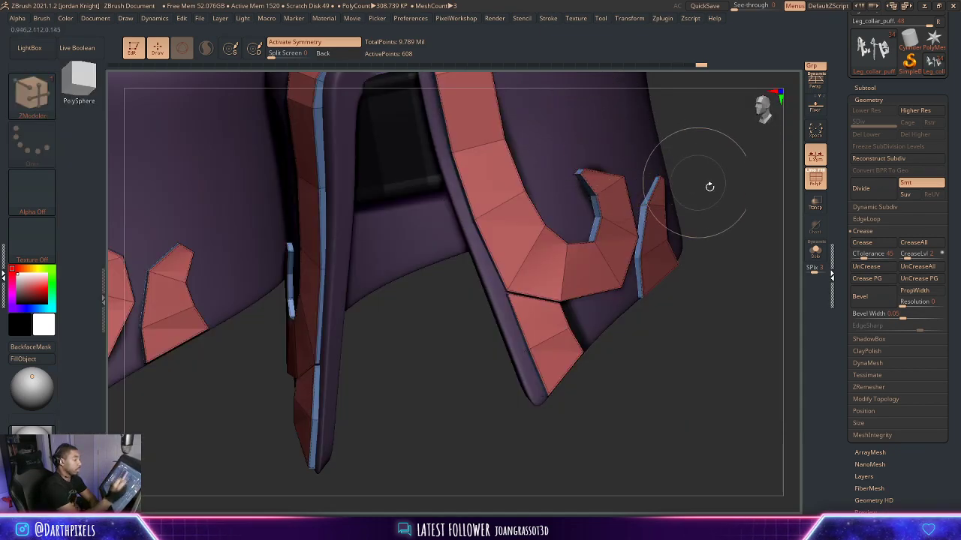
mouse_move(683, 183)
mouse_down()
mouse_move(714, 195)
mouse_move(714, 233)
mouse_move(658, 266)
mouse_up()
key(shift+f)
key(shift+f)
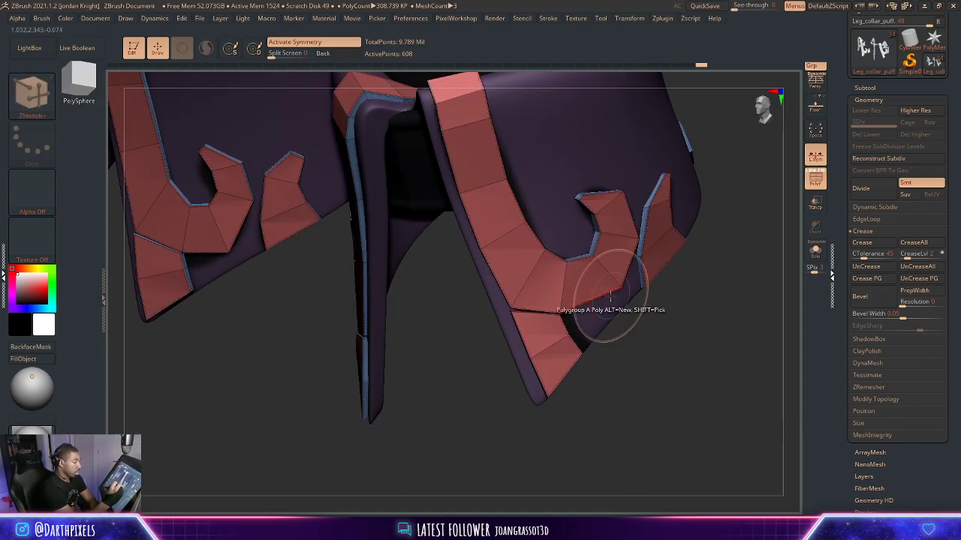
key(r)
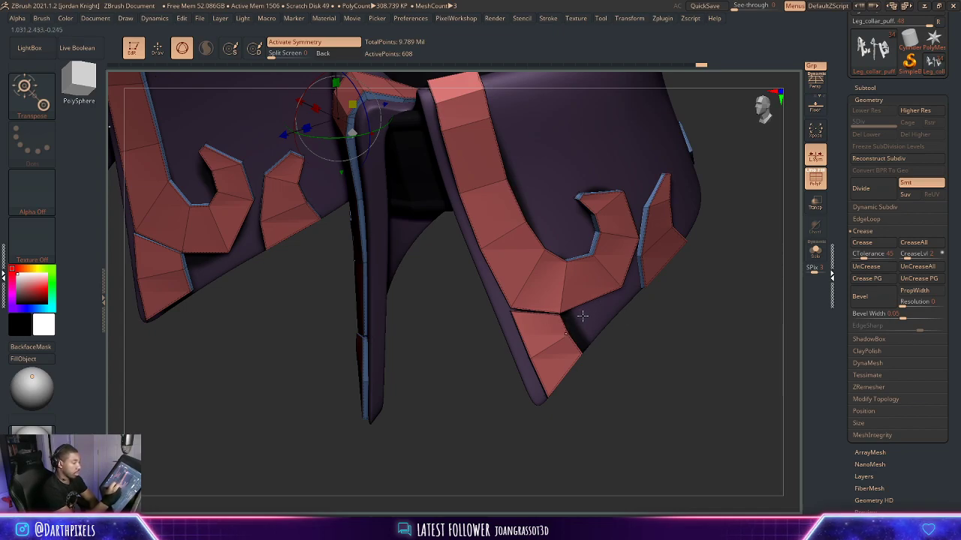
click(43, 106)
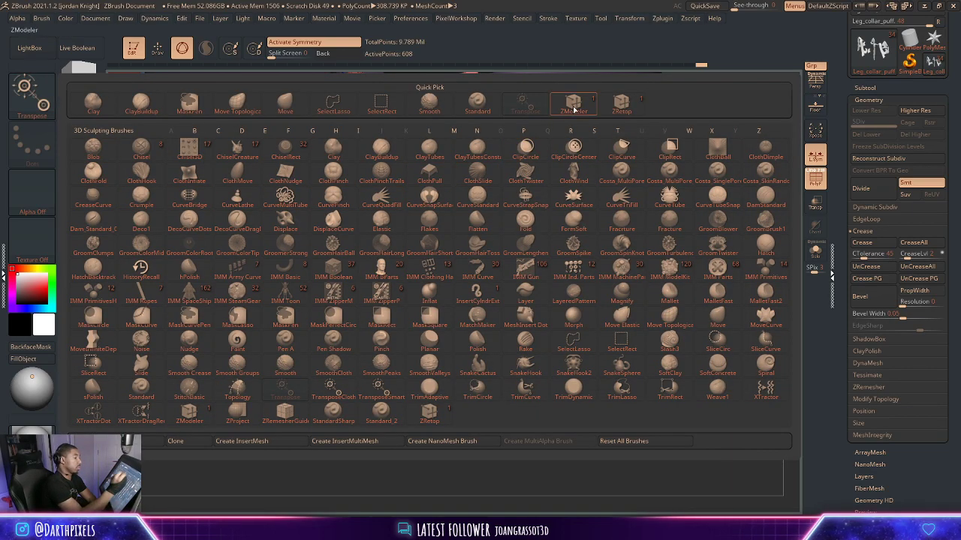
click(575, 110)
key(space)
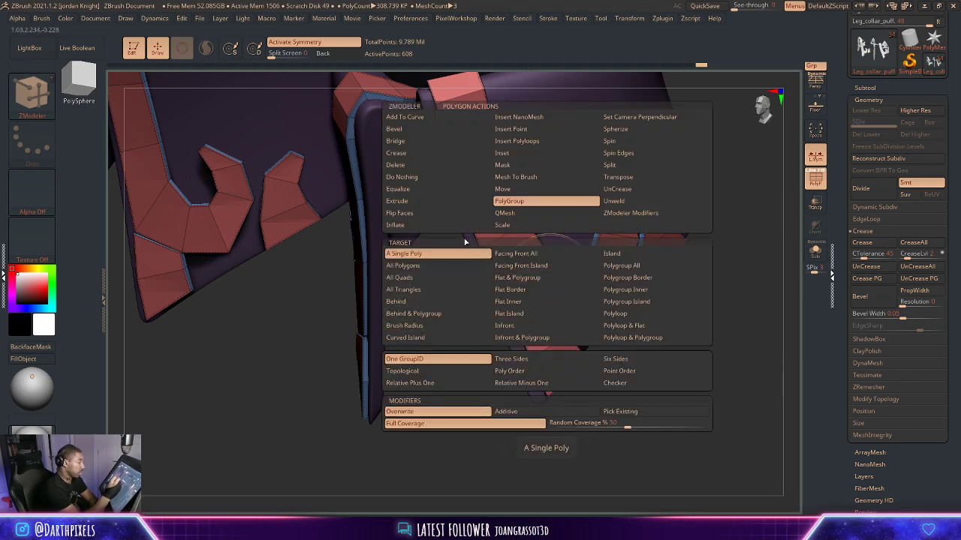
click(528, 152)
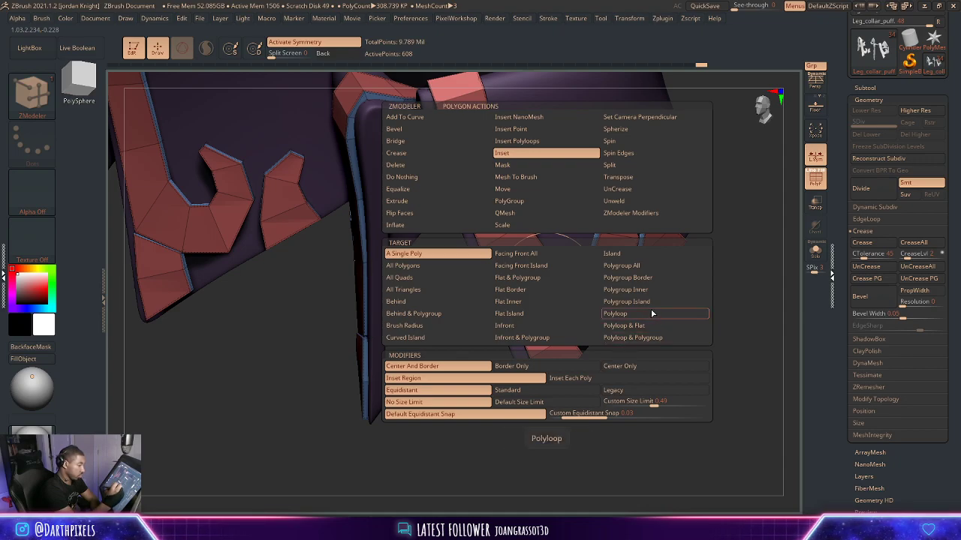
click(647, 267)
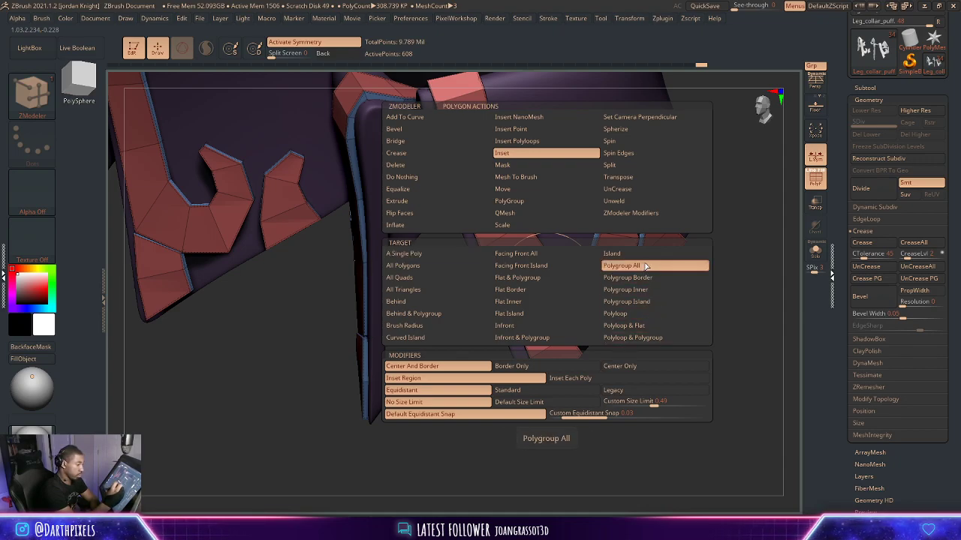
Try an Equidistant inset on the trim's front-face polygroup, and undo it.
click(548, 285)
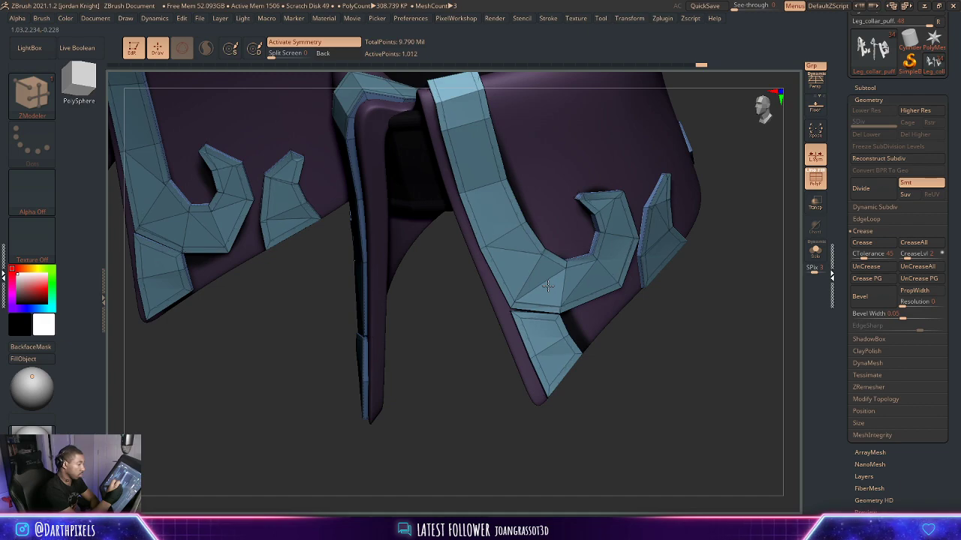
key(ctrl+z)
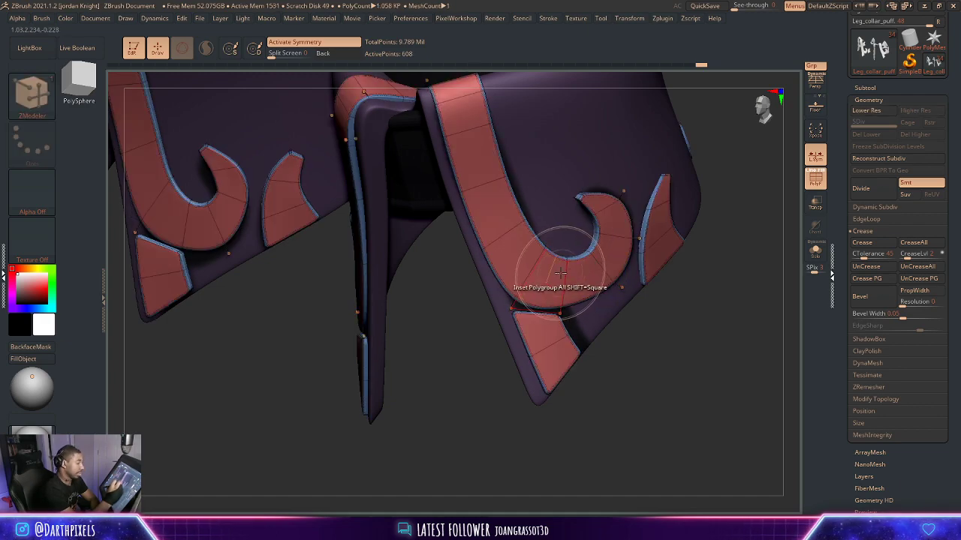
key(shift+d)
Try the inset with the Standard modifier on the trim's front faces, and undo it.
key(space)
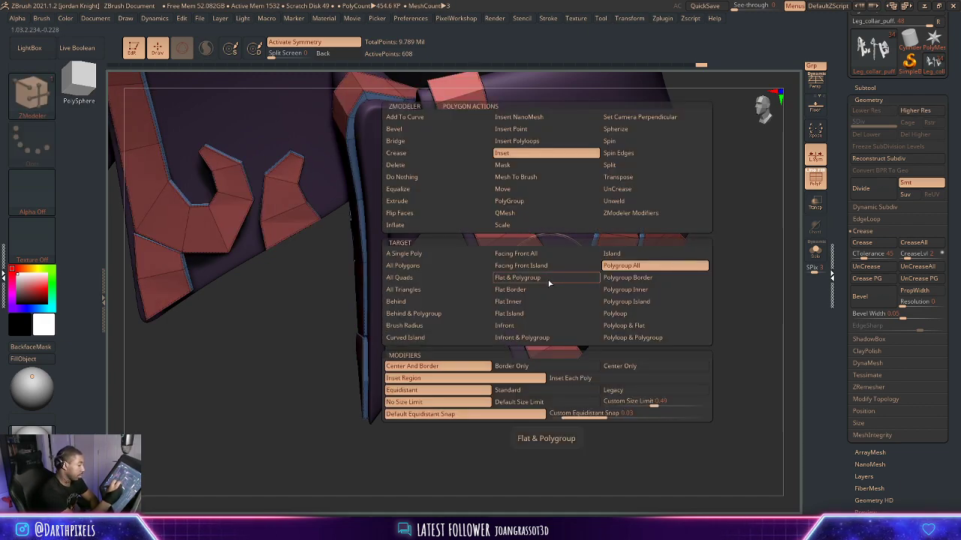
click(570, 390)
mouse_move(549, 273)
mouse_down()
mouse_move(545, 289)
mouse_move(553, 283)
mouse_up()
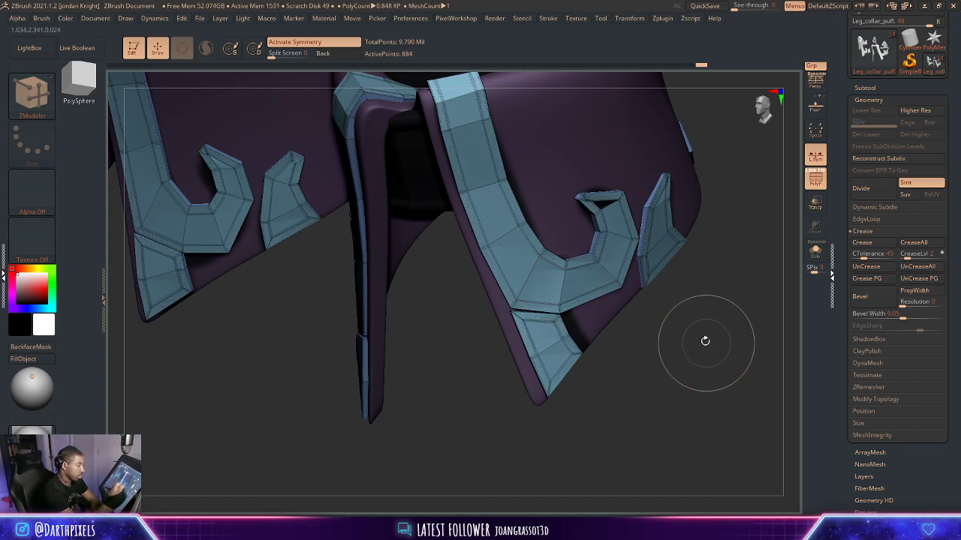
mouse_move(705, 342)
alt+mouse_down()
mouse_move(676, 264)
mouse_move(643, 266)
mouse_move(643, 277)
mouse_move(688, 245)
mouse_move(713, 265)
mouse_move(698, 252)
mouse_move(709, 286)
alt+mouse_up()
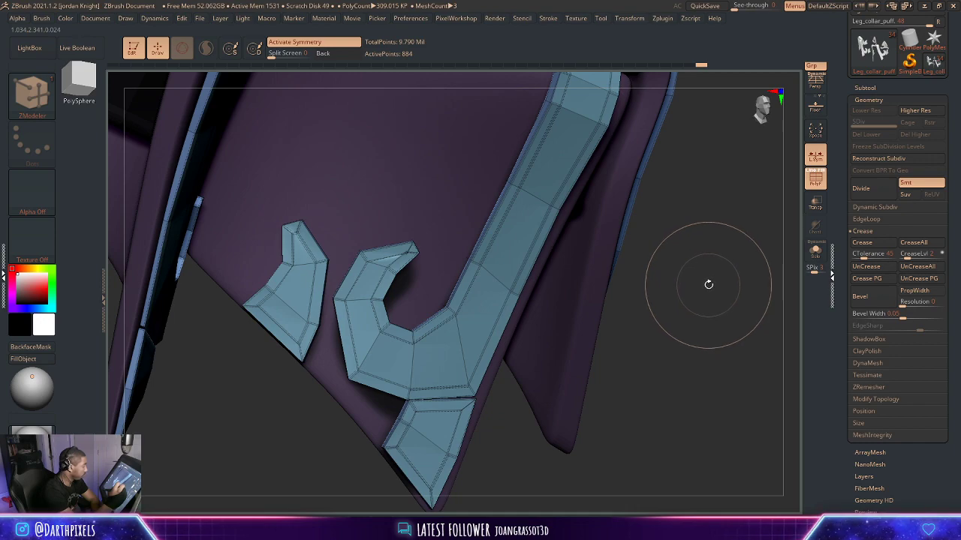
key(ctrl+z)
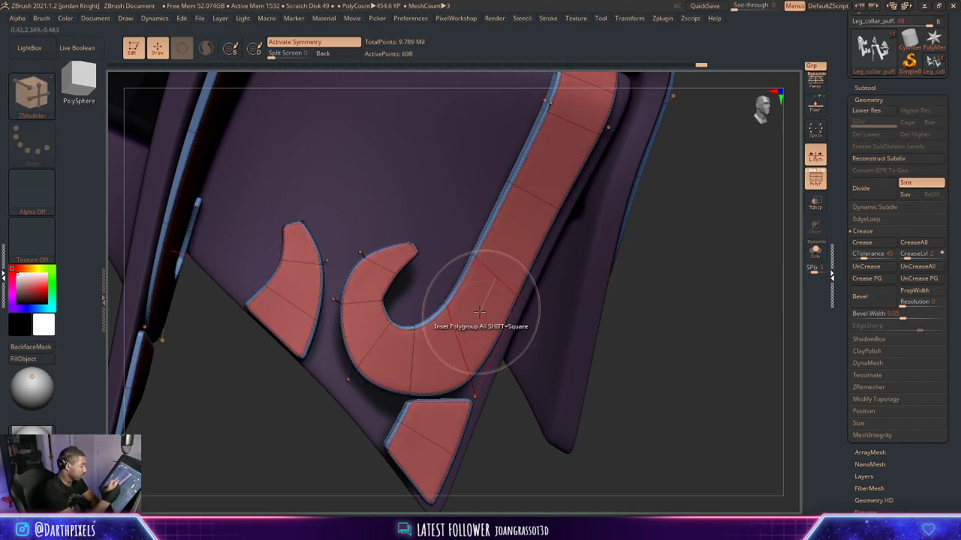
key(shift+d)
Inset the trim's front-face polygroup with the Legacy modifier, redoing it once for a wider border.
key(space)
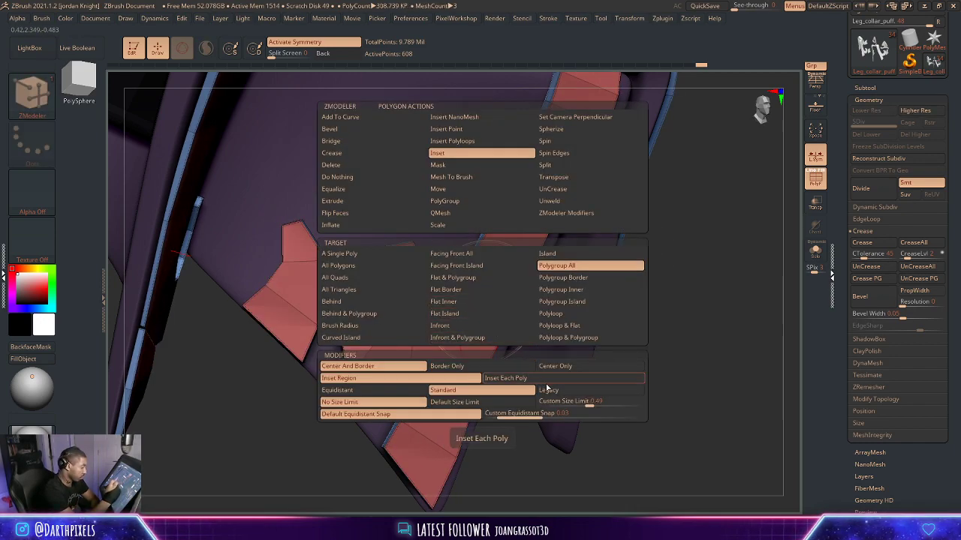
click(558, 390)
drag(495, 298, 484, 311)
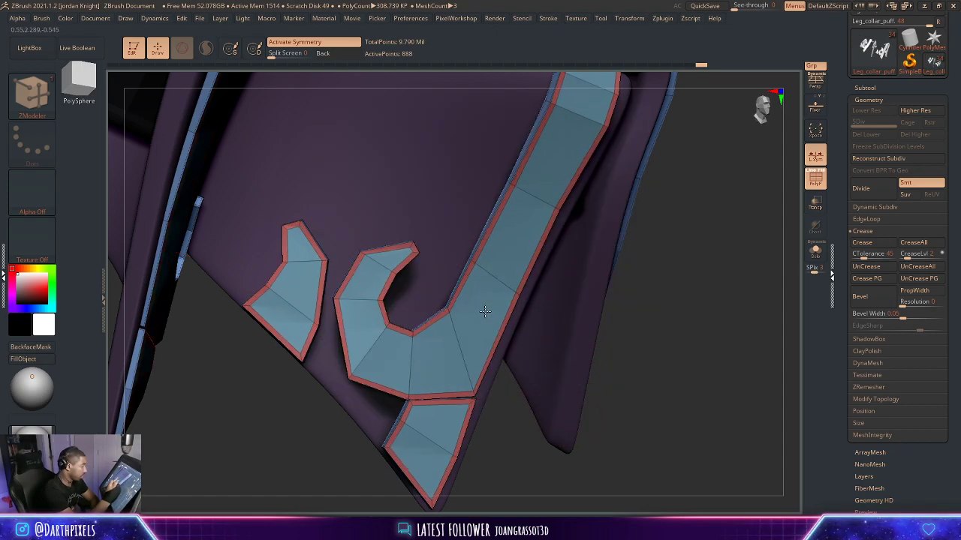
alt+drag(695, 268, 619, 224)
drag(645, 242, 687, 238)
alt+drag(690, 244, 711, 303)
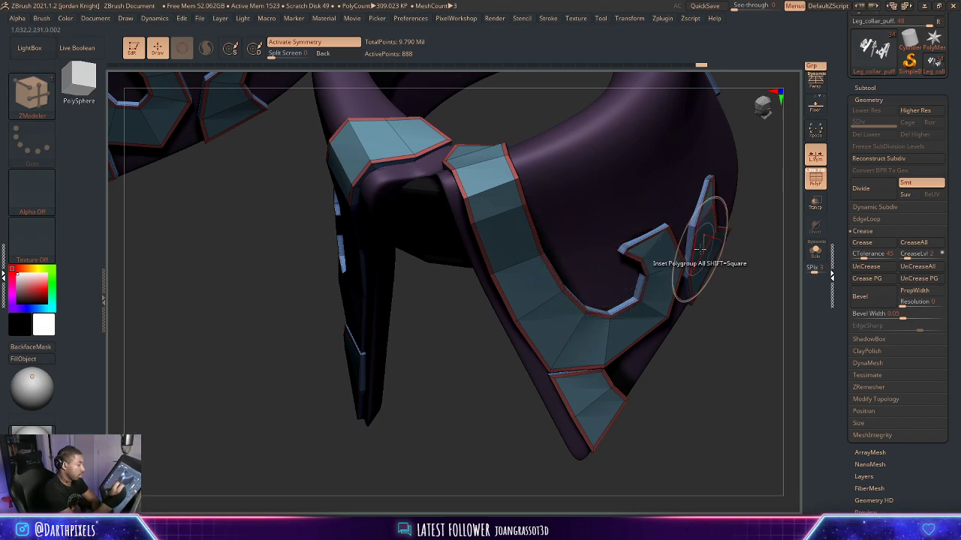
key(ctrl+z)
key(shift+d)
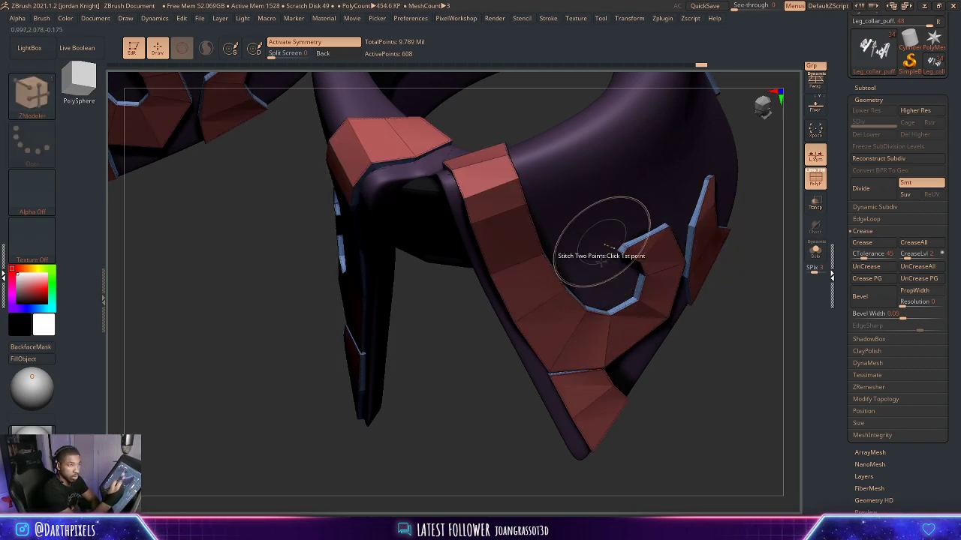
drag(589, 355, 587, 347)
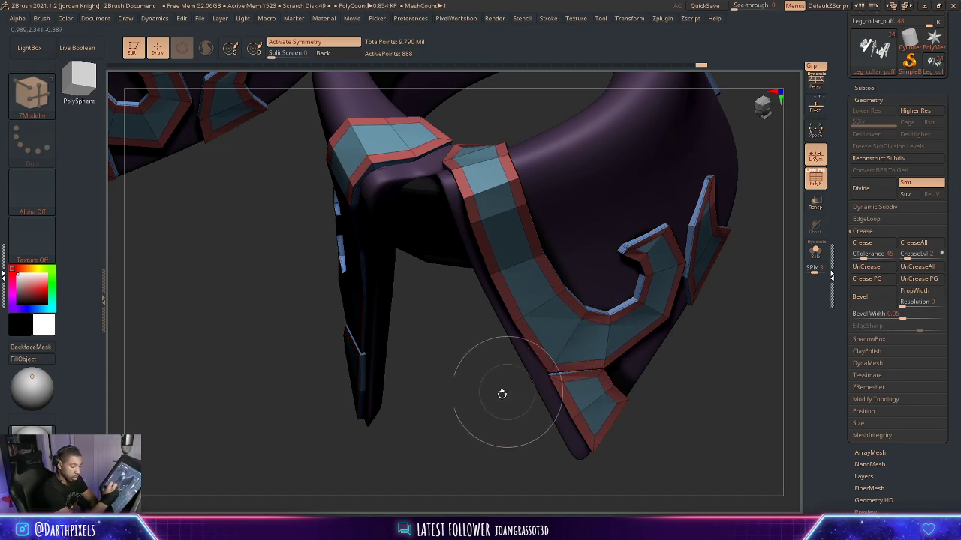
Check the inset trim with the smoothed preview and with the polyframe hidden, returning to the unsmoothed polyframe view.
key(d)
key(shift+d)
key(shift+f)
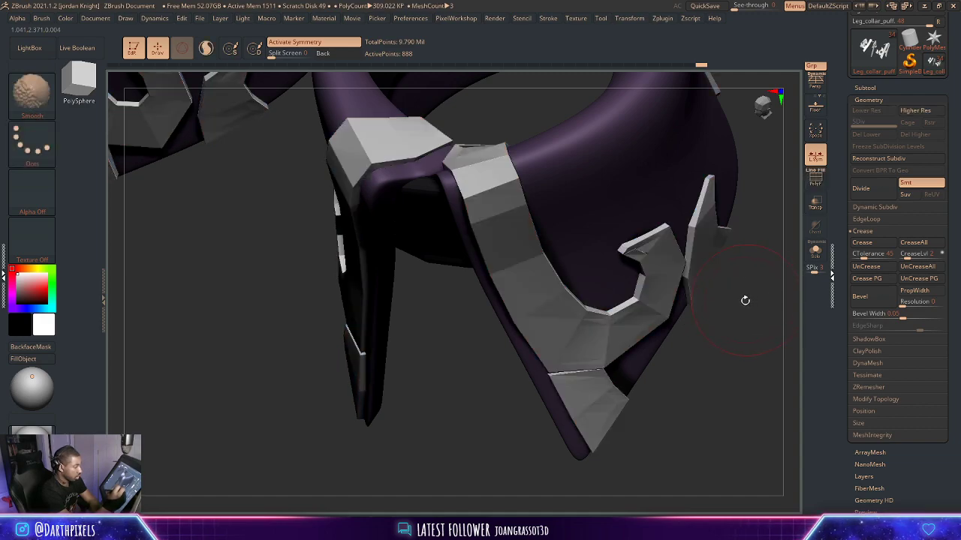
alt+drag(748, 304, 746, 322)
key(shift+f)
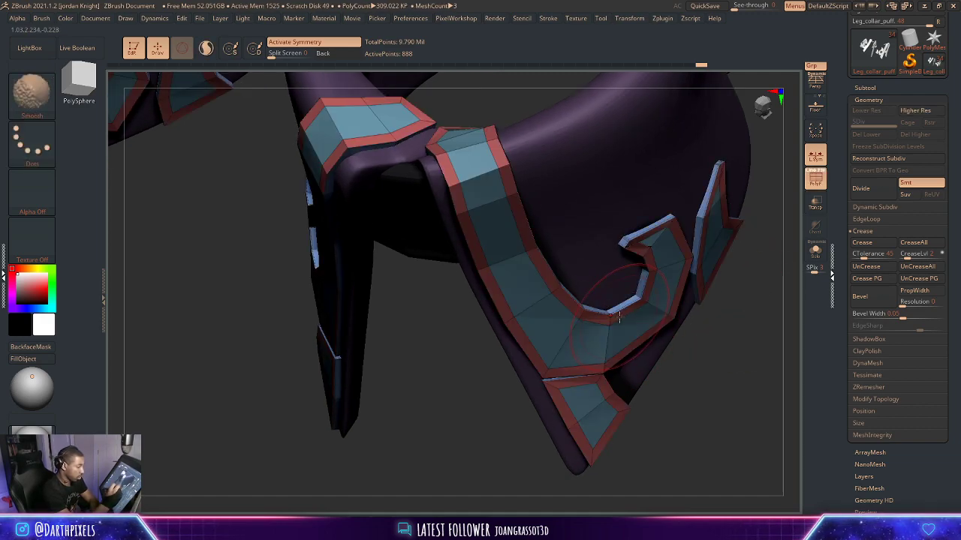
Try extruding the trim's border band with Extrude on Polygroup All, preview it smoothed, and undo the extrusion.
key(space)
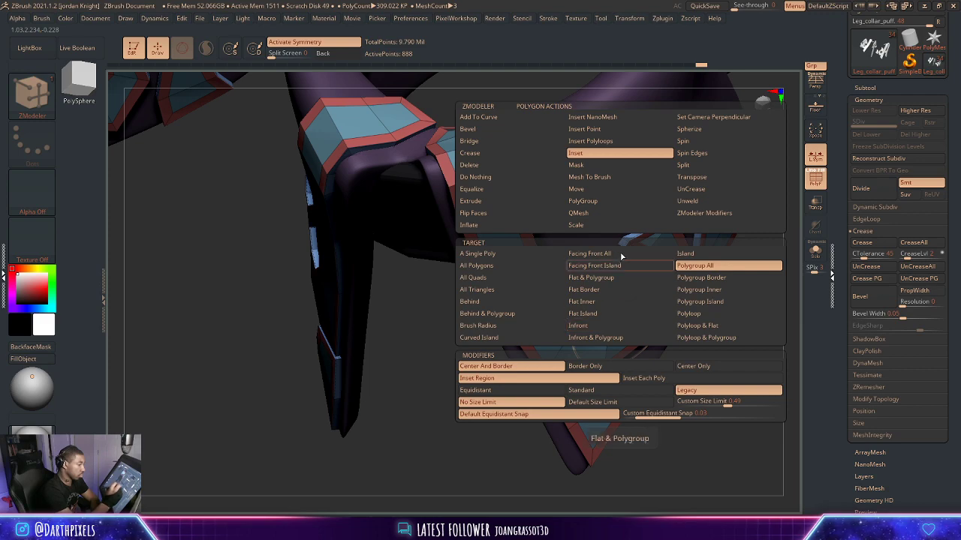
click(525, 201)
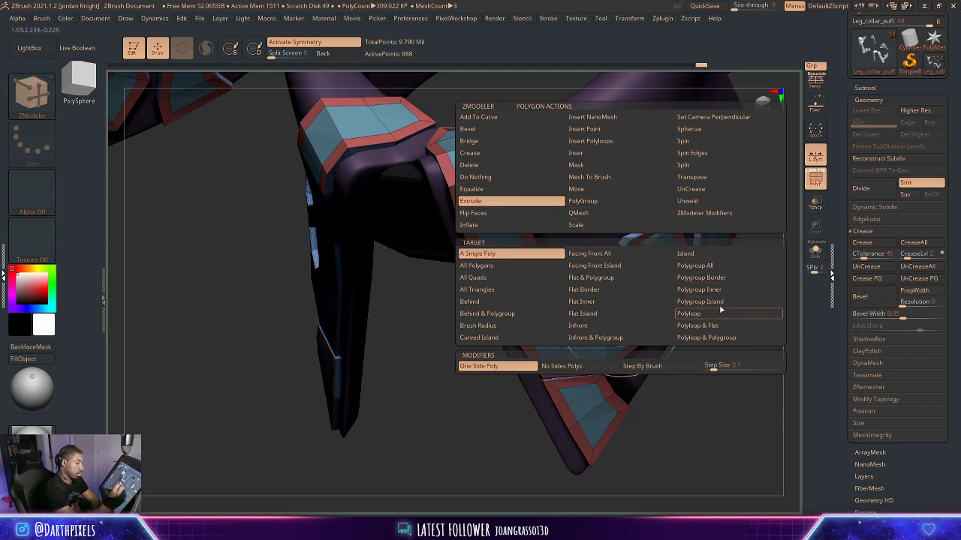
click(718, 267)
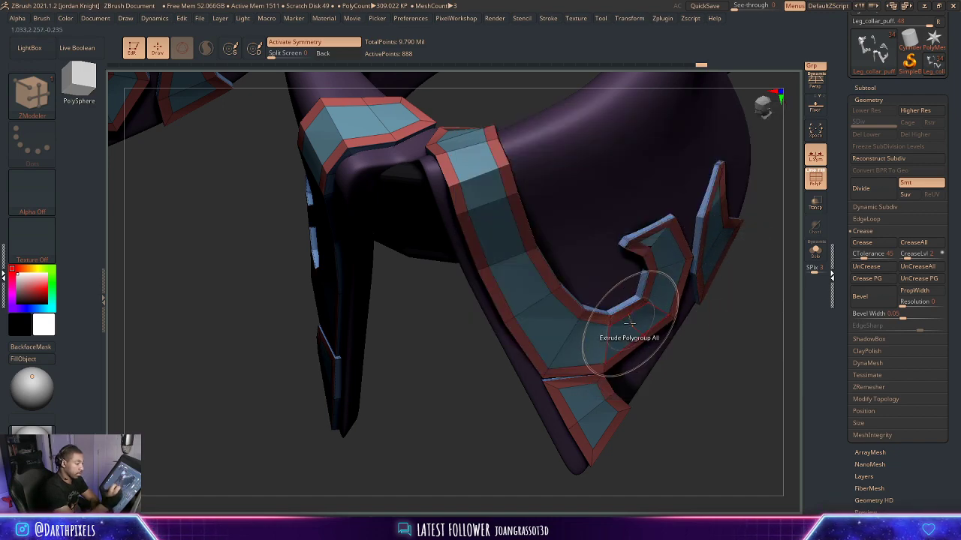
drag(624, 318, 633, 305)
key(d)
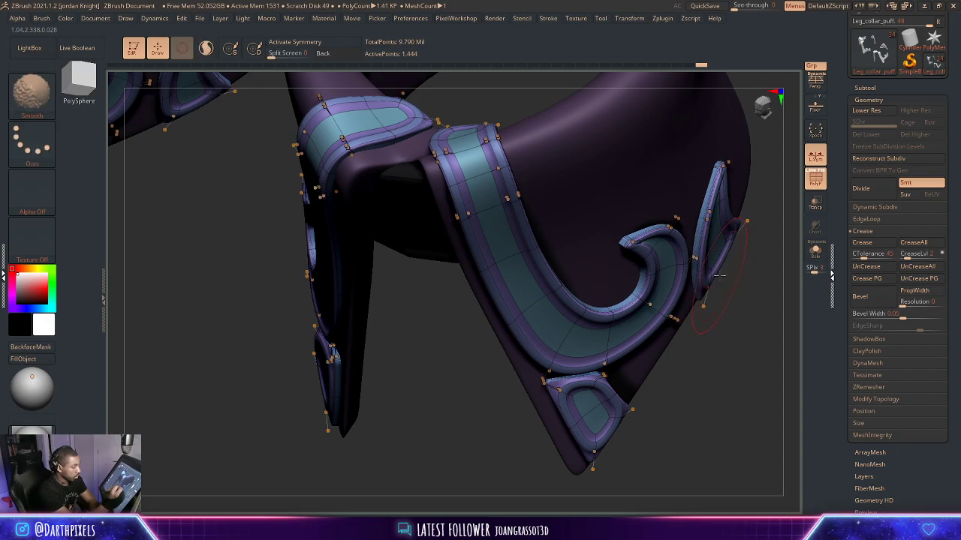
key(shift+f)
mouse_move(740, 328)
alt+mouse_down()
mouse_move(706, 272)
mouse_move(736, 272)
mouse_move(703, 268)
mouse_move(710, 261)
mouse_move(737, 318)
alt+mouse_up()
key(shift+d)
key(ctrl+z)
Insert an edge loop along the middle of the hook piece's border band.
key(shift+f)
alt+drag(722, 262, 746, 257)
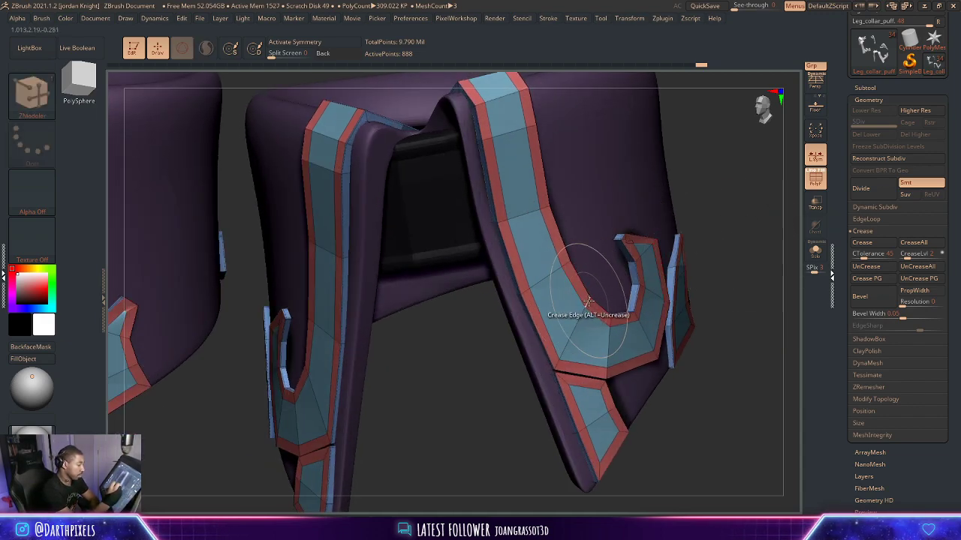
key(space)
click(575, 227)
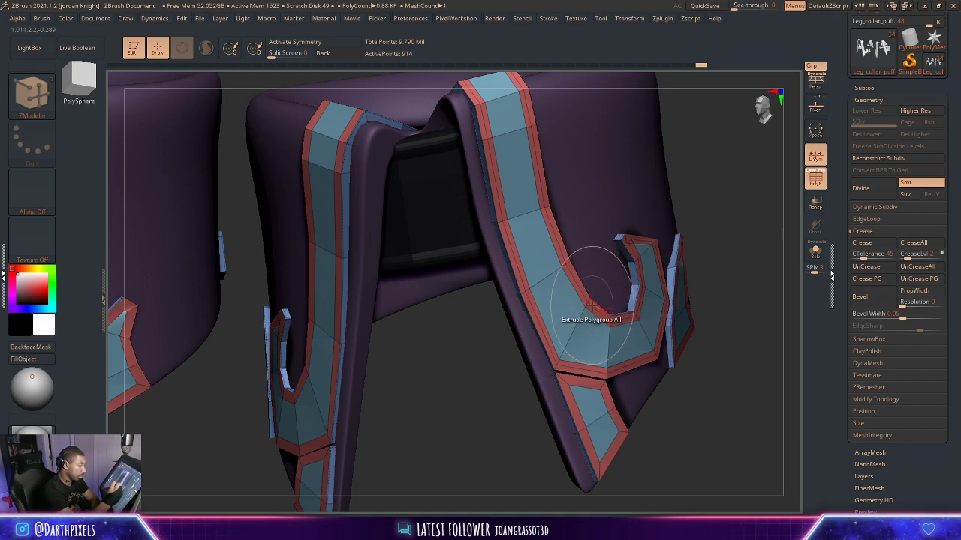
key(space)
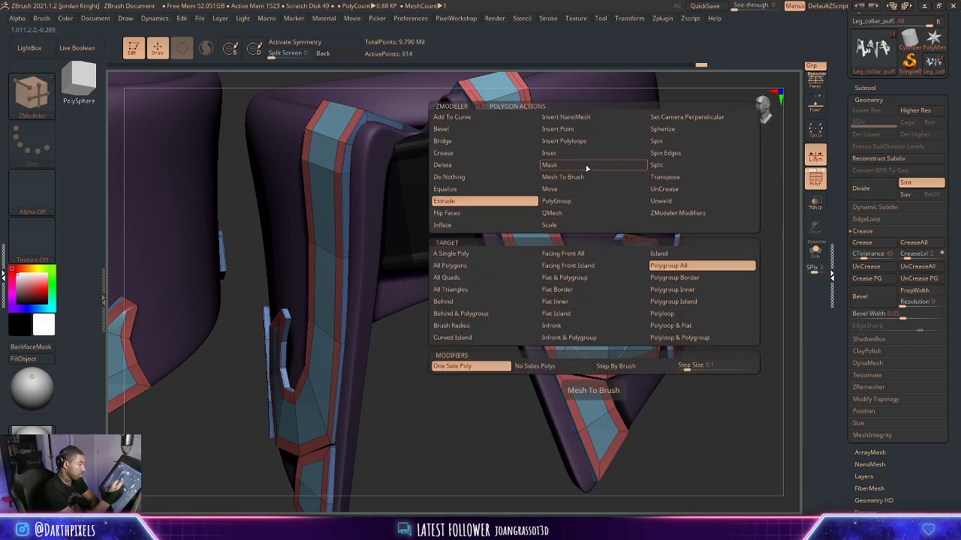
click(585, 202)
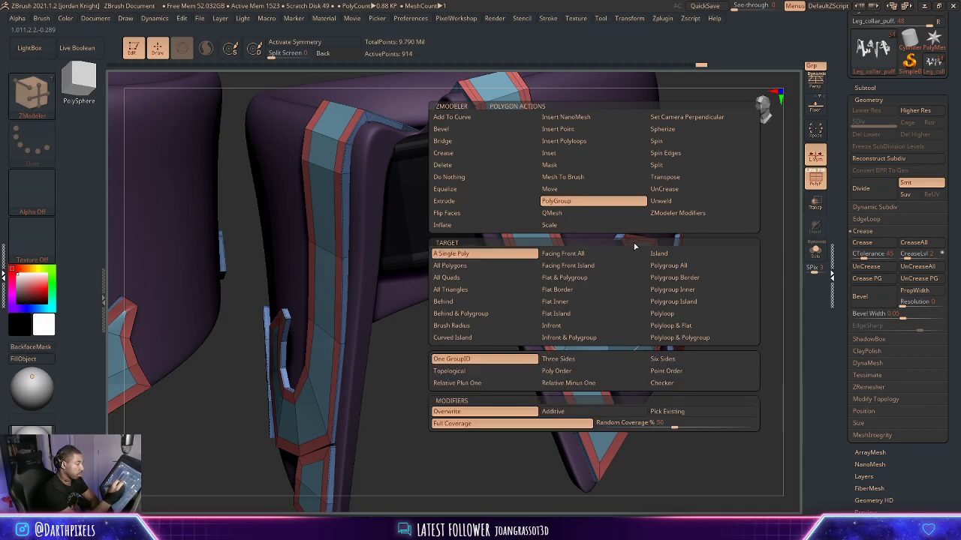
shift+click(605, 315)
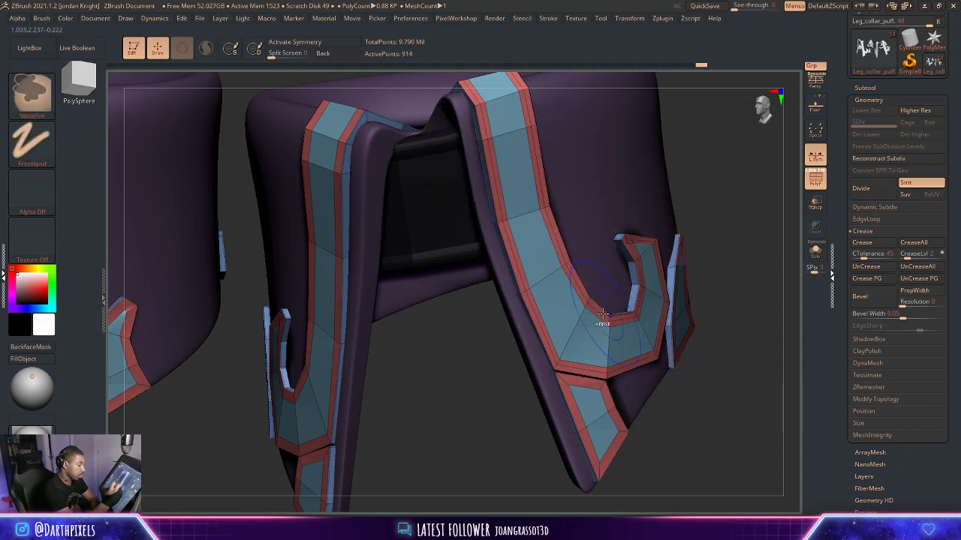
key(space)
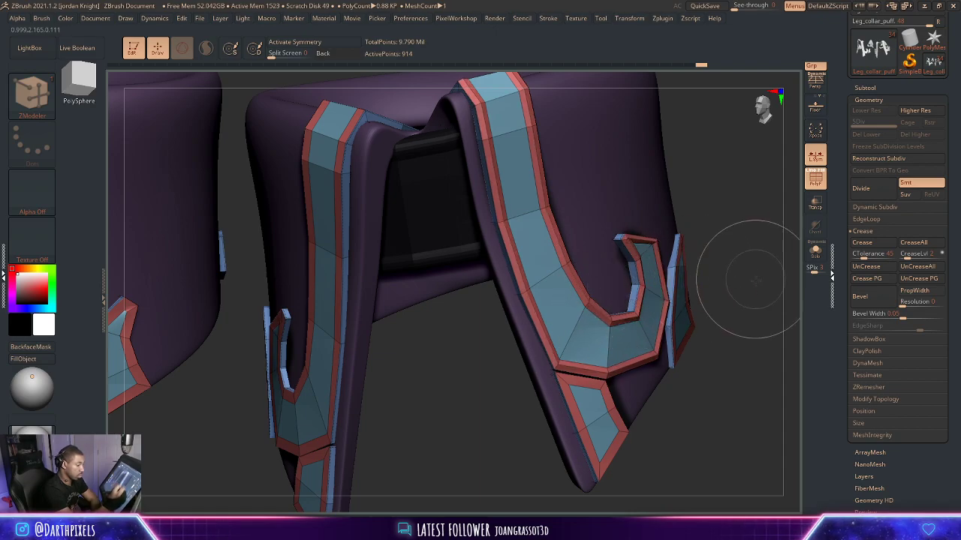
Extrude the hook piece's centre panel with the polygon action Extrude targeting Polygroup Island.
key(f)
key(shift+f)
drag(695, 261, 720, 385)
drag(720, 385, 699, 381)
key(shift+d)
key(space)
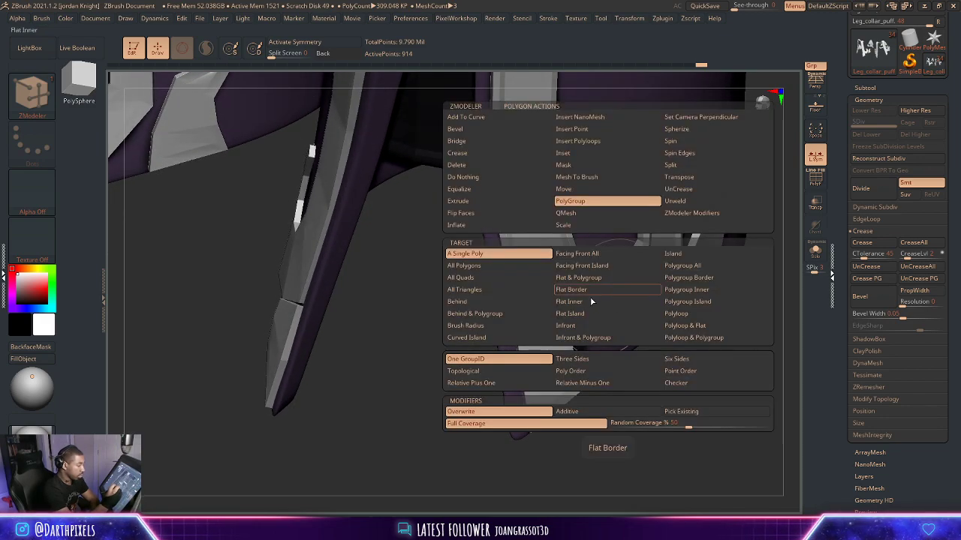
click(513, 201)
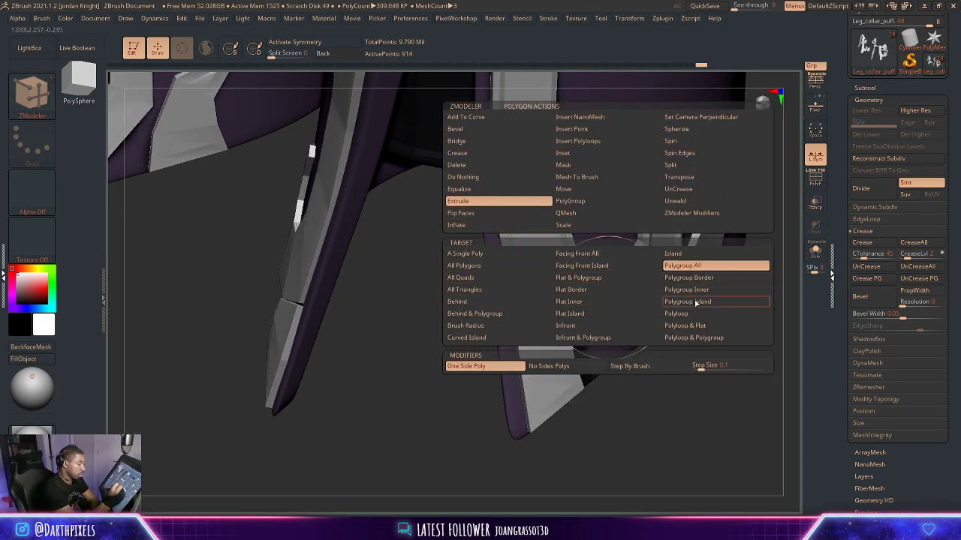
key(shift+f)
key(space)
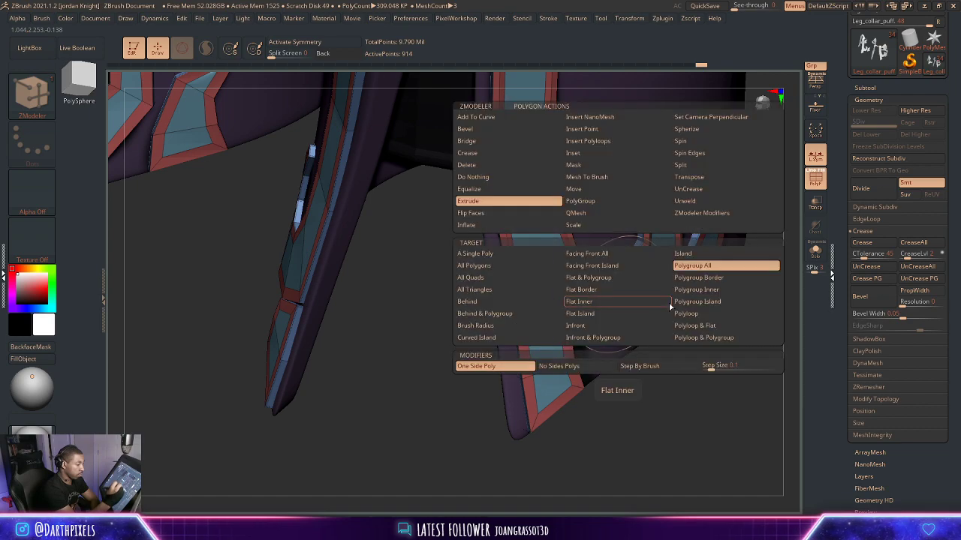
click(698, 302)
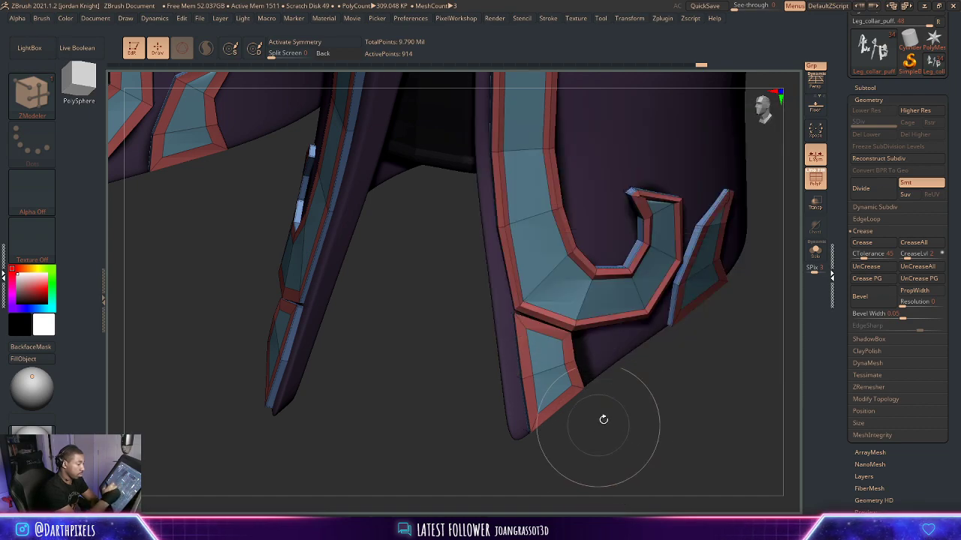
drag(603, 418, 672, 405)
drag(607, 299, 606, 295)
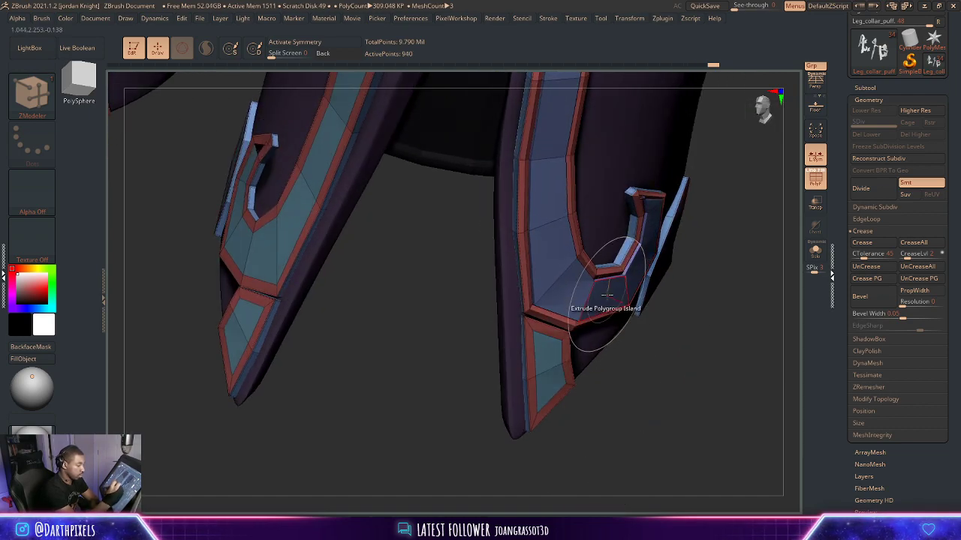
Check the hook piece's extruded centre panel with the smoothed preview and with the polyframe hidden, returning to the unsmoothed polyframe view.
key(d)
alt+drag(706, 322, 654, 420)
key(shift+f)
drag(655, 390, 728, 352)
key(shift+d)
key(shift+f)
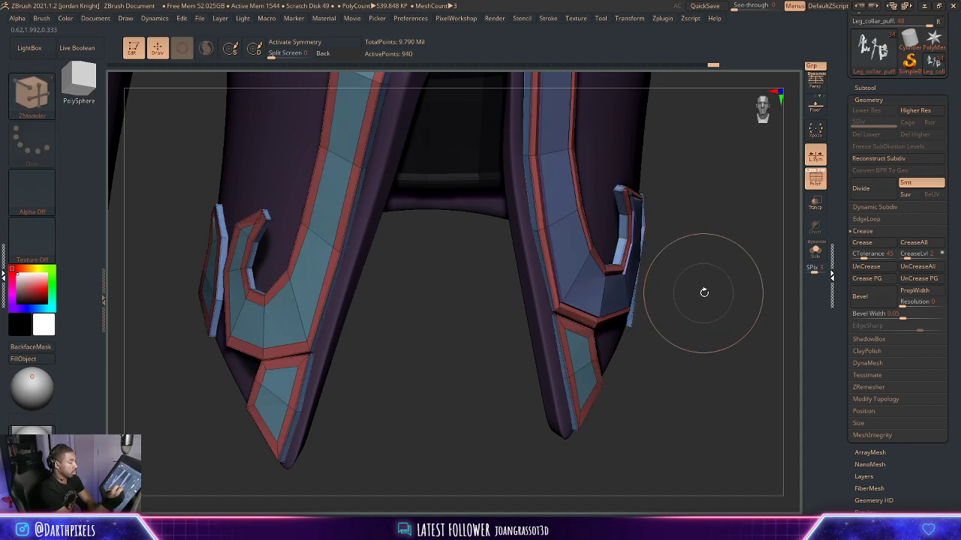
drag(739, 287, 661, 340)
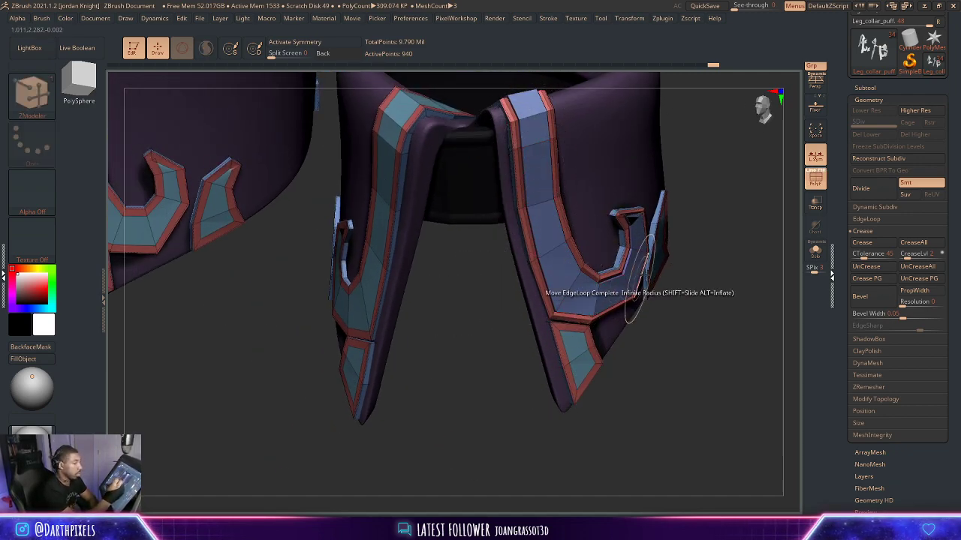
key(d)
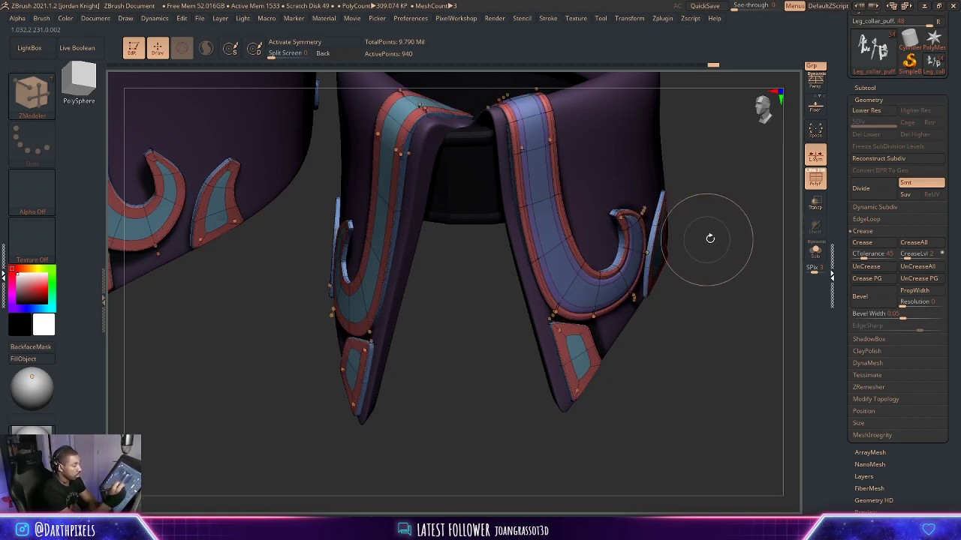
drag(710, 238, 622, 220)
key(shift+f)
drag(754, 243, 640, 347)
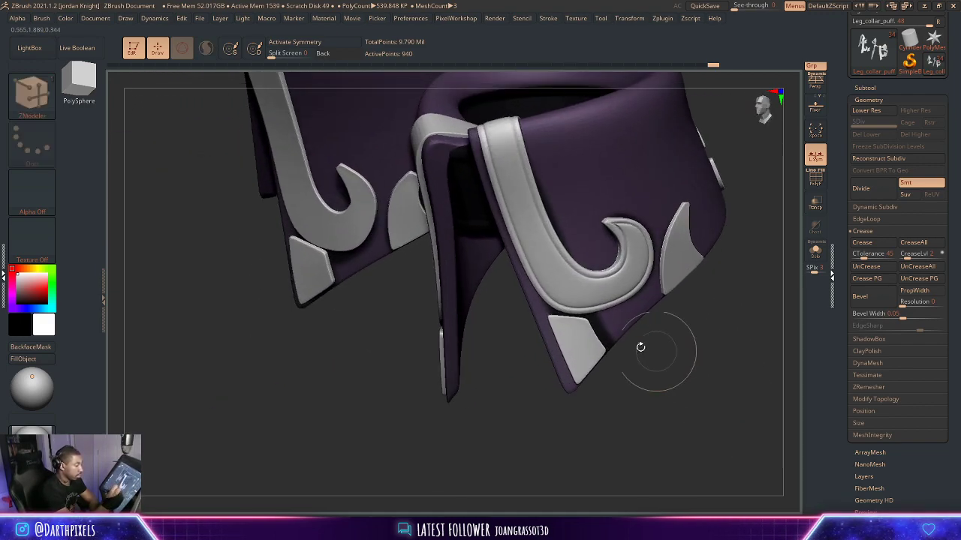
key(c)
alt+drag(673, 377, 704, 364)
key(shift+d)
key(shift+f)
Undo the centre panel extrusion, the border edge loop and the inset on the leg collar trim.
key(ctrl+z)
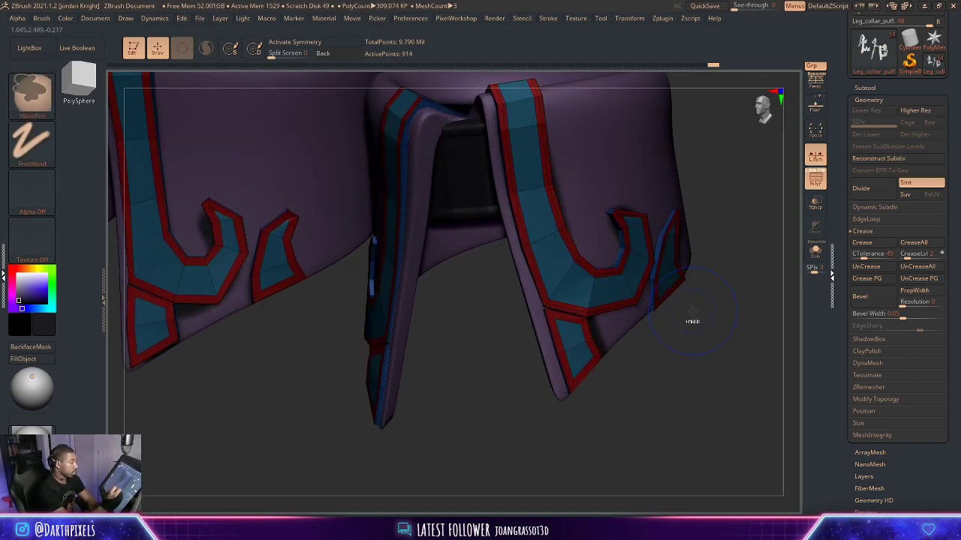
key(ctrl+z)
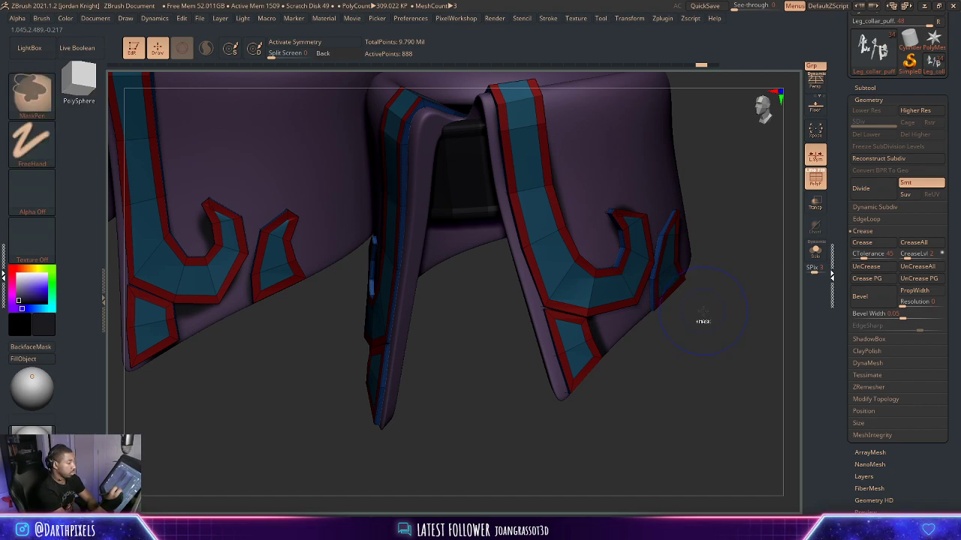
key(ctrl+z)
key(shift+d)
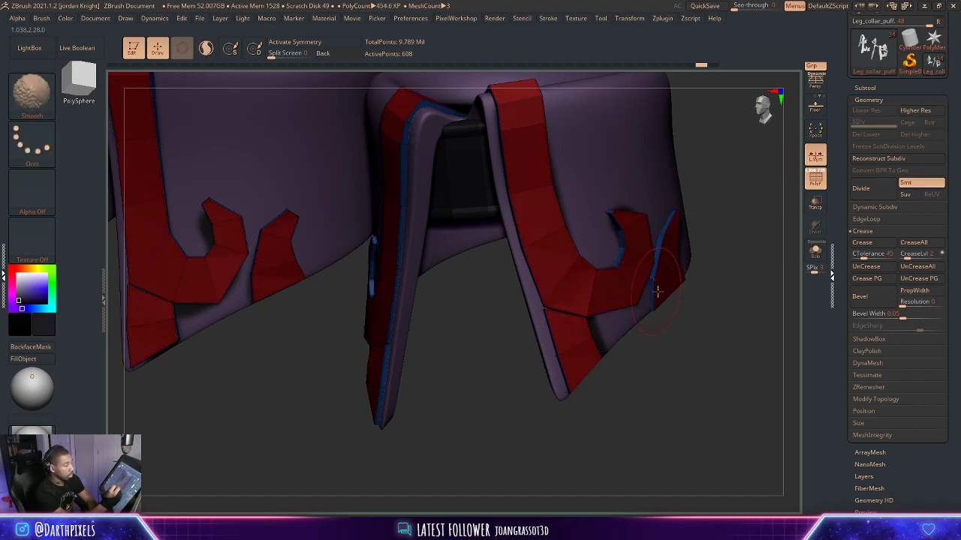
Set the active colour back to near-white and show the trim's polyframe colours again.
key(shift+f)
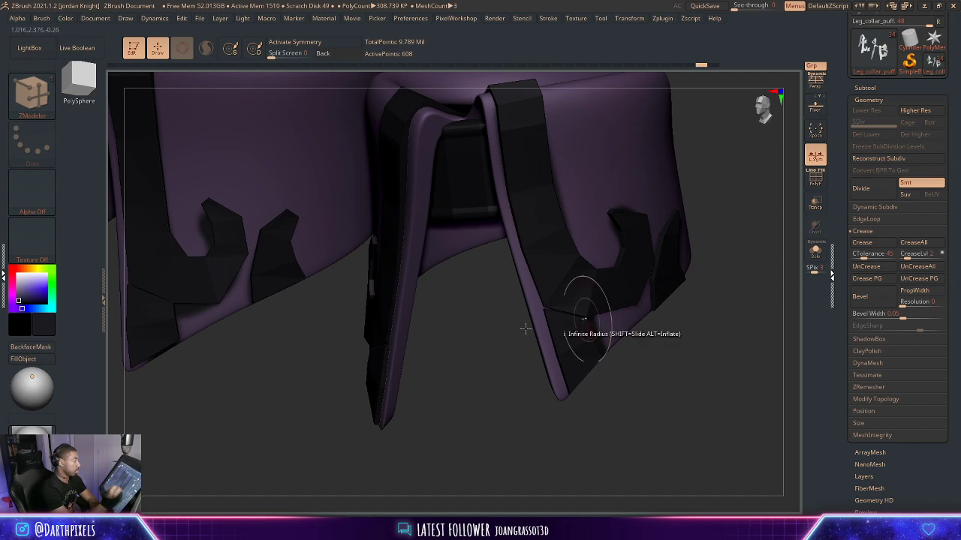
click(16, 278)
drag(731, 224, 719, 240)
key(shift+f)
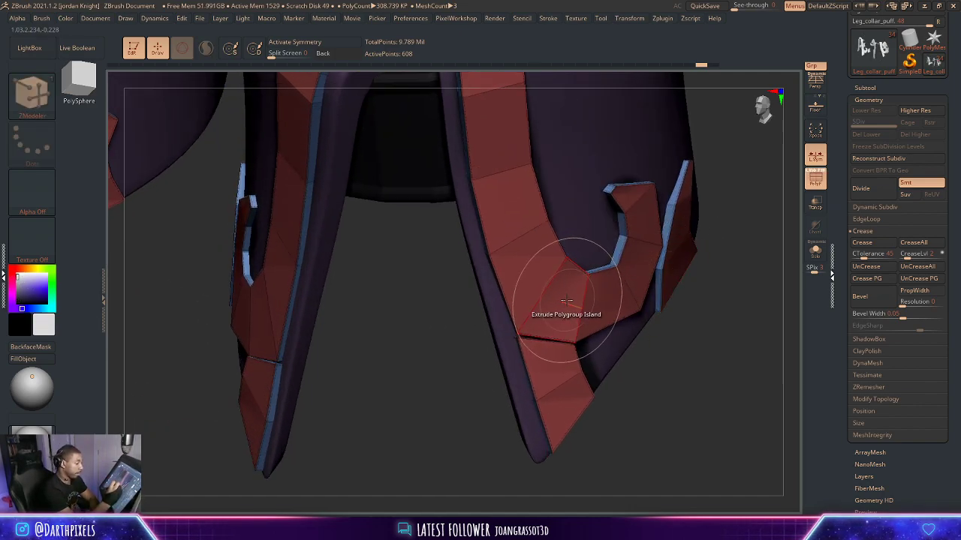
Inset the trim's front faces with the polygon action Inset targeting Polygroup All, undoing the first attempt and repeating it.
key(space)
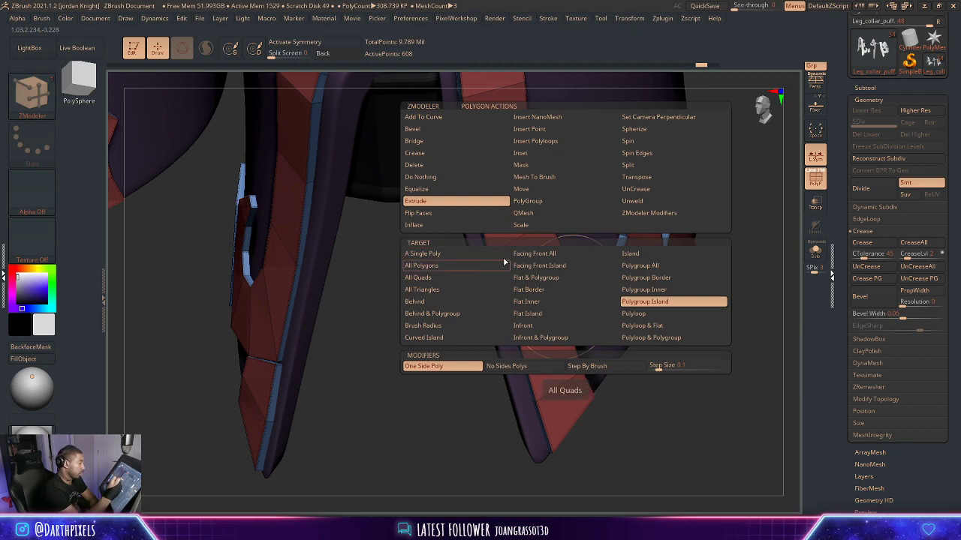
click(533, 155)
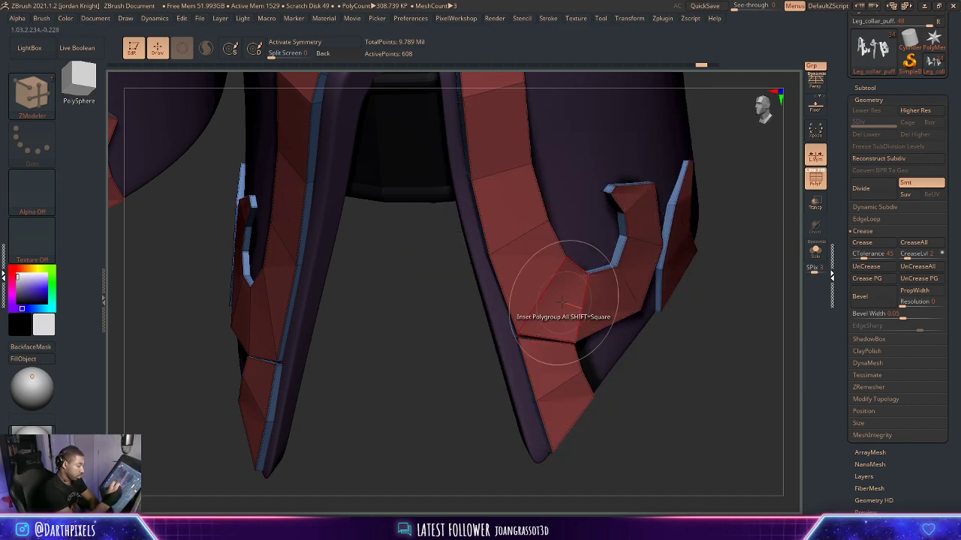
drag(566, 304, 565, 318)
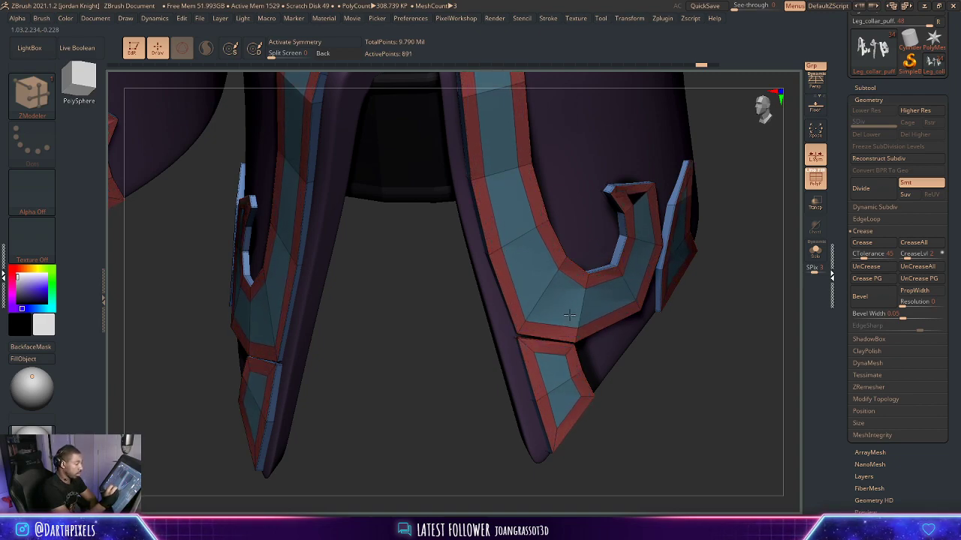
alt+drag(730, 310, 675, 325)
key(ctrl+z)
key(shift+d)
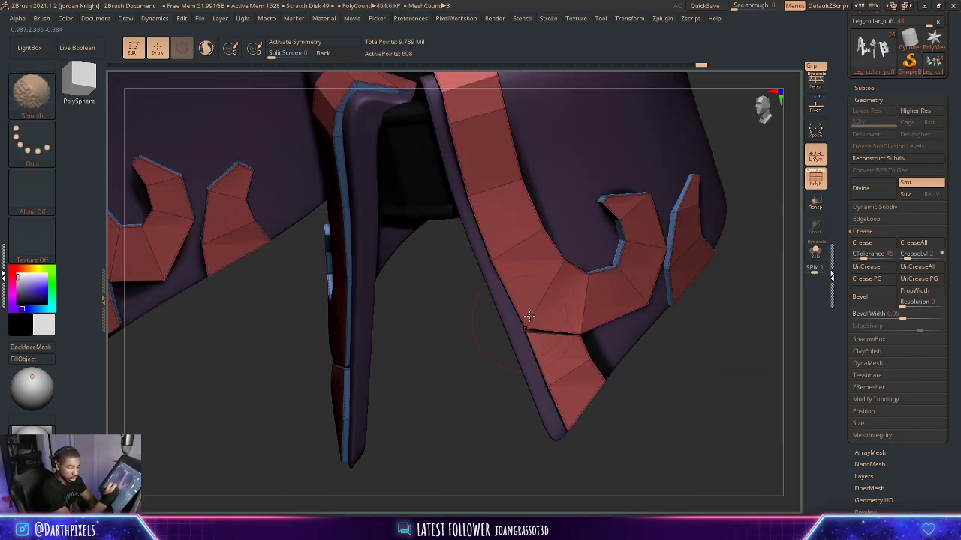
drag(562, 307, 558, 311)
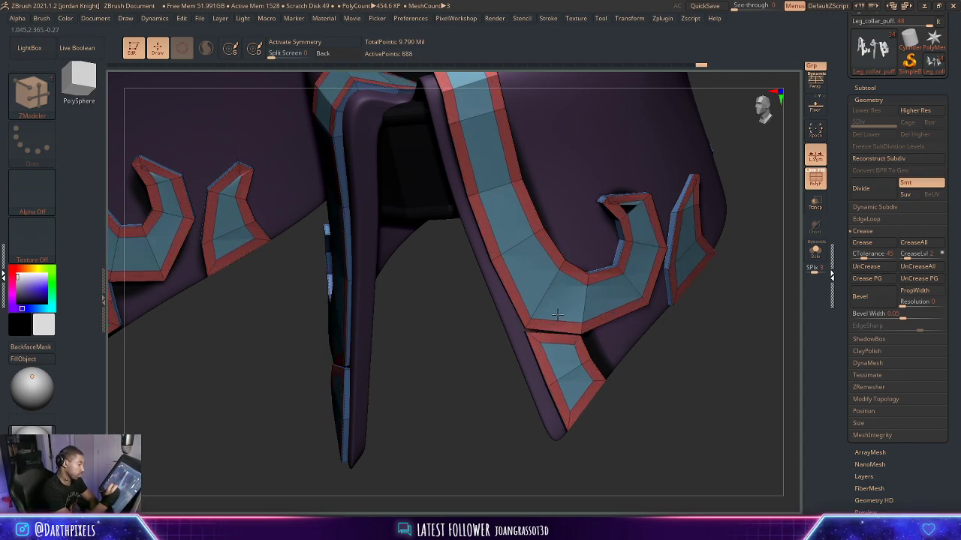
Insert edge loops along the middle of the border bands on the hook piece and the pointed tip piece.
alt+drag(487, 397, 481, 469)
key(space)
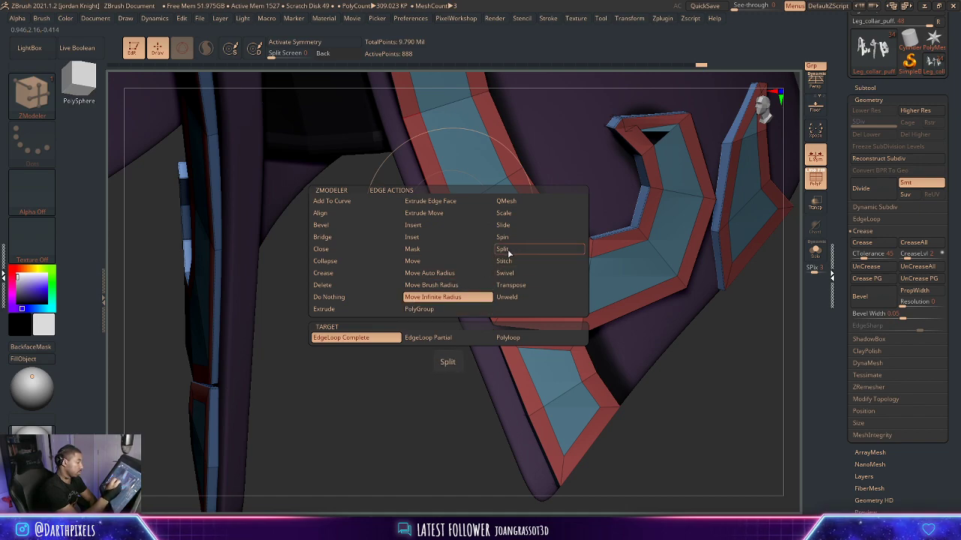
click(424, 236)
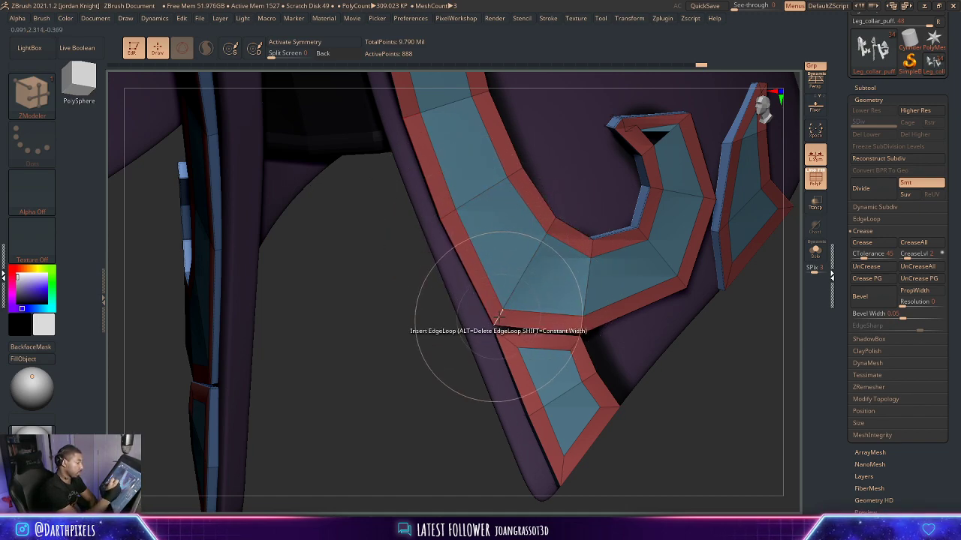
alt+drag(718, 395, 691, 360)
drag(690, 366, 597, 343)
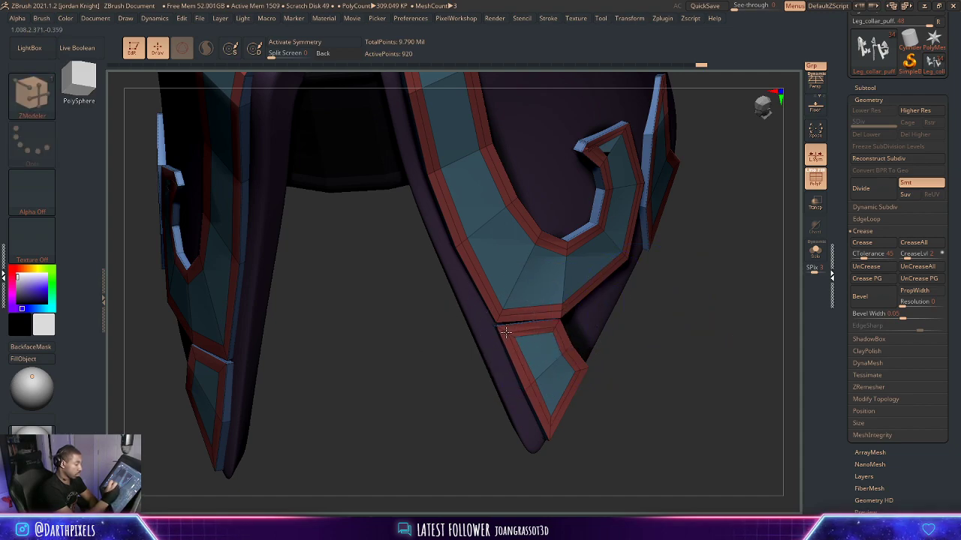
Try moving the hook border's middle edge loop with the edge action Move Infinite Radius targeting EdgeLoop Complete, and undo it.
drag(709, 246, 727, 233)
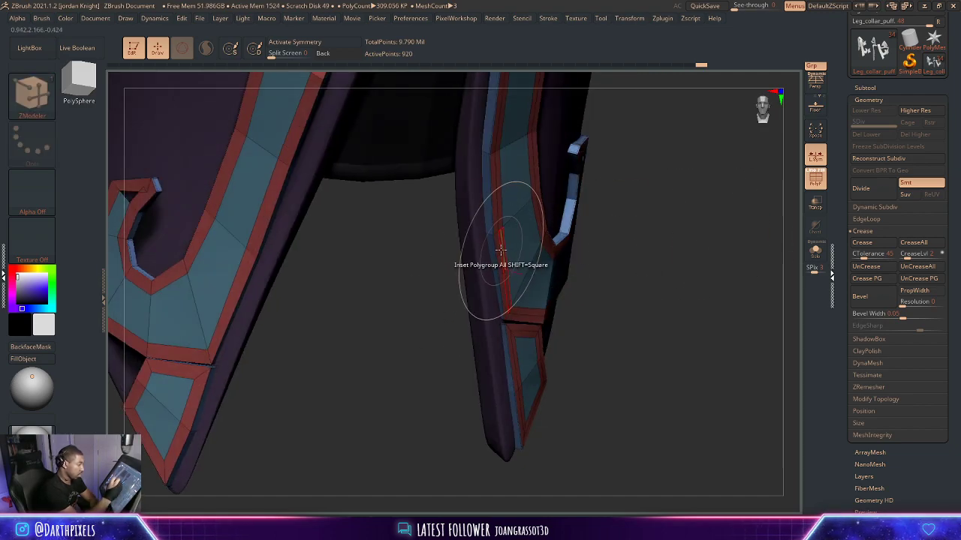
key(space)
click(519, 298)
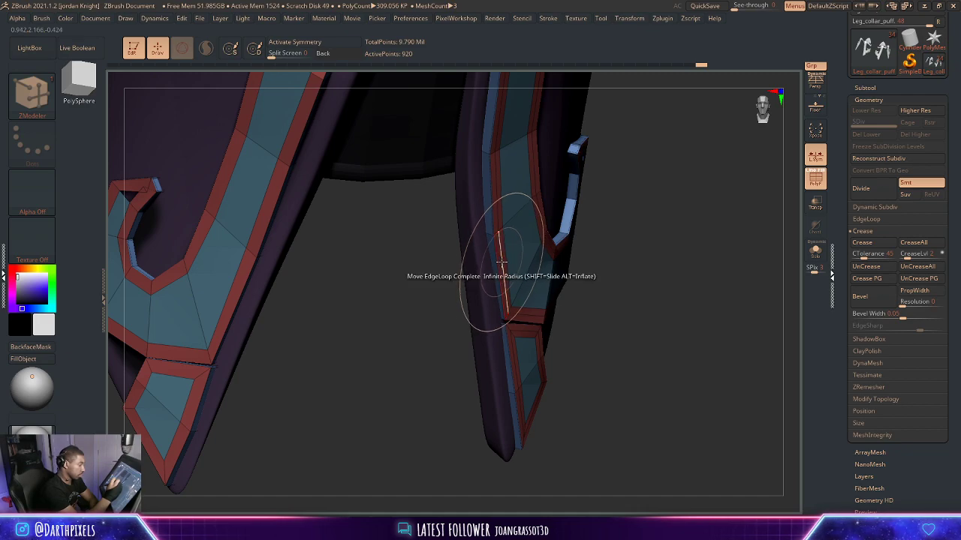
drag(501, 263, 505, 263)
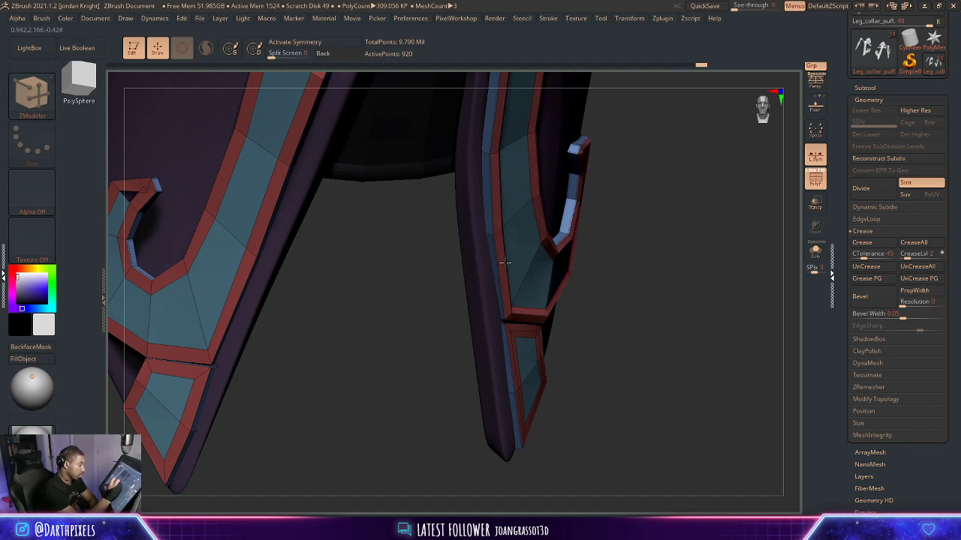
drag(519, 330, 519, 331)
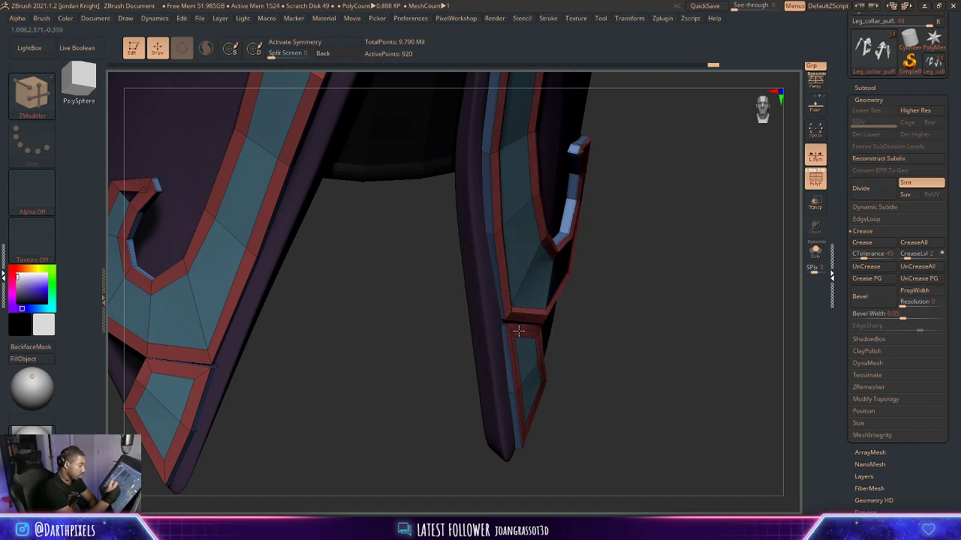
drag(599, 323, 572, 325)
drag(684, 300, 660, 297)
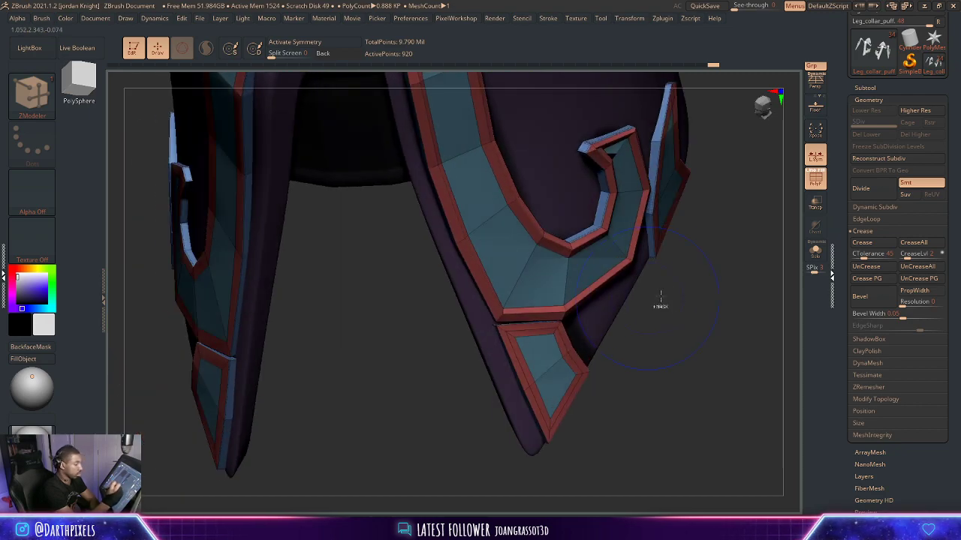
key(ctrl+z)
Examine the trim's border loops from several angles, briefly toggling the dynamic subdivision preview.
key(space)
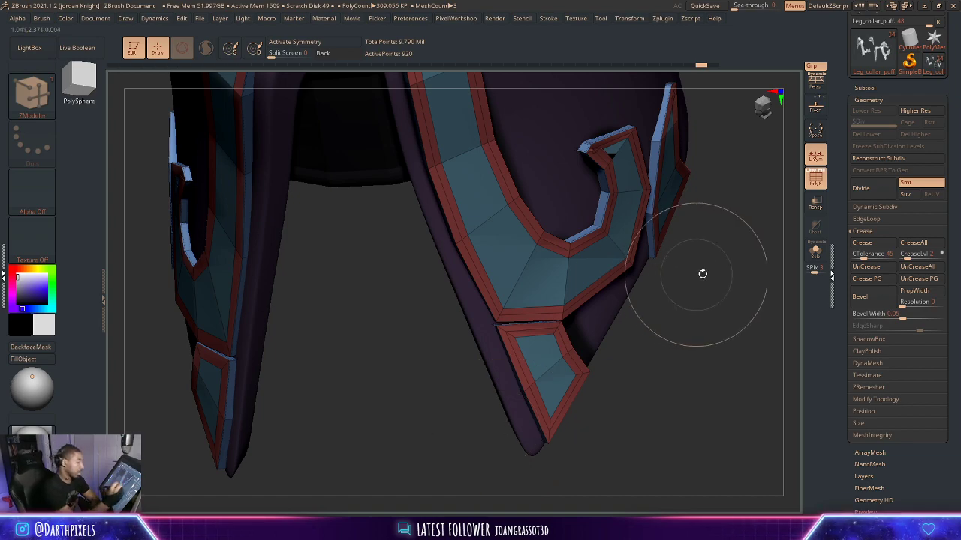
drag(701, 272, 749, 275)
alt+drag(603, 290, 605, 310)
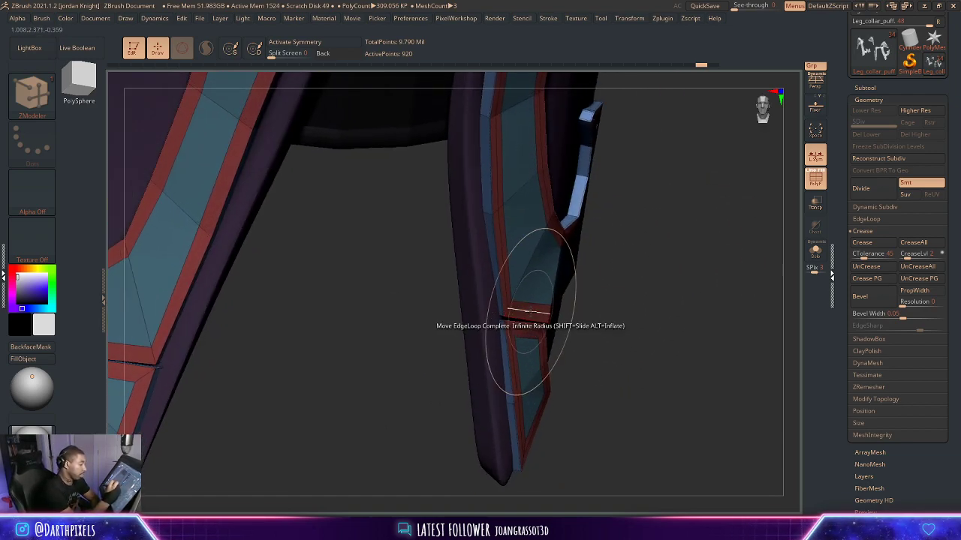
key(space)
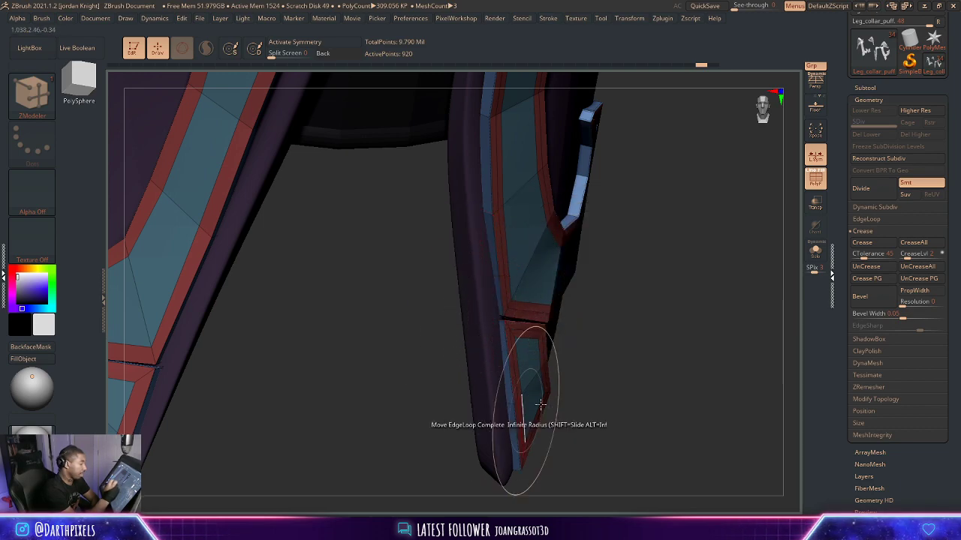
alt+drag(631, 302, 537, 257)
drag(602, 281, 639, 304)
click(815, 253)
click(815, 256)
drag(639, 304, 671, 303)
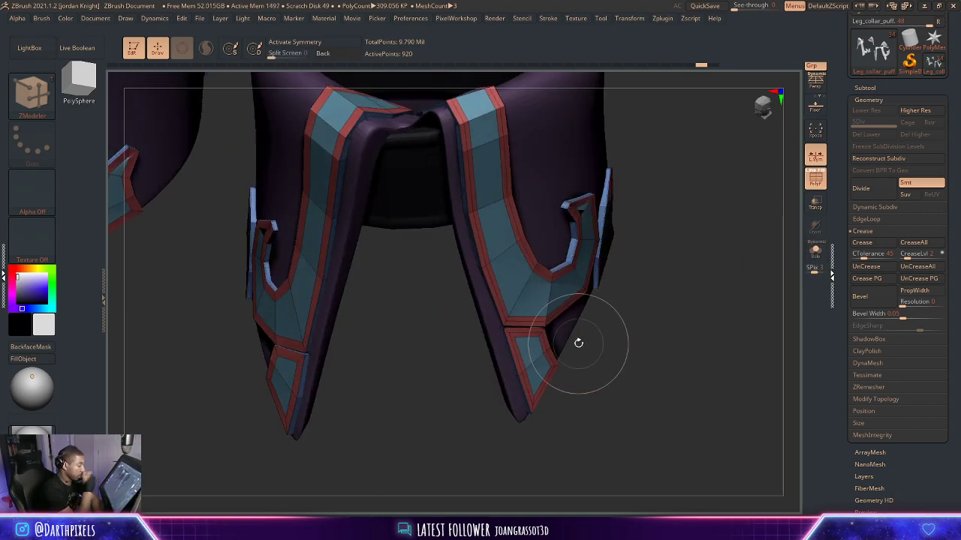
alt+drag(689, 227, 684, 265)
drag(403, 328, 432, 324)
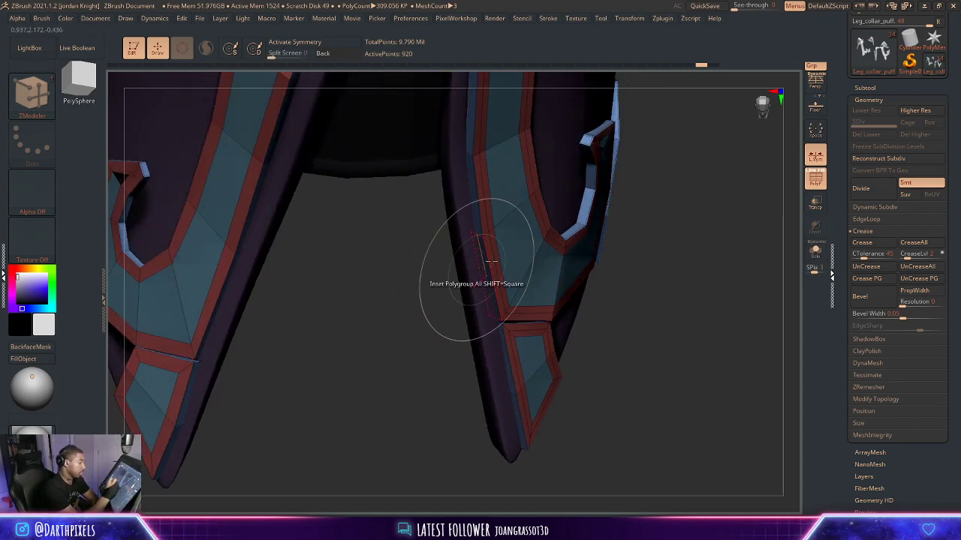
Try scaling the hook border's middle edge loop with the edge action Scale targeting EdgeLoop Partial, undoing each attempt.
key(space)
key(space)
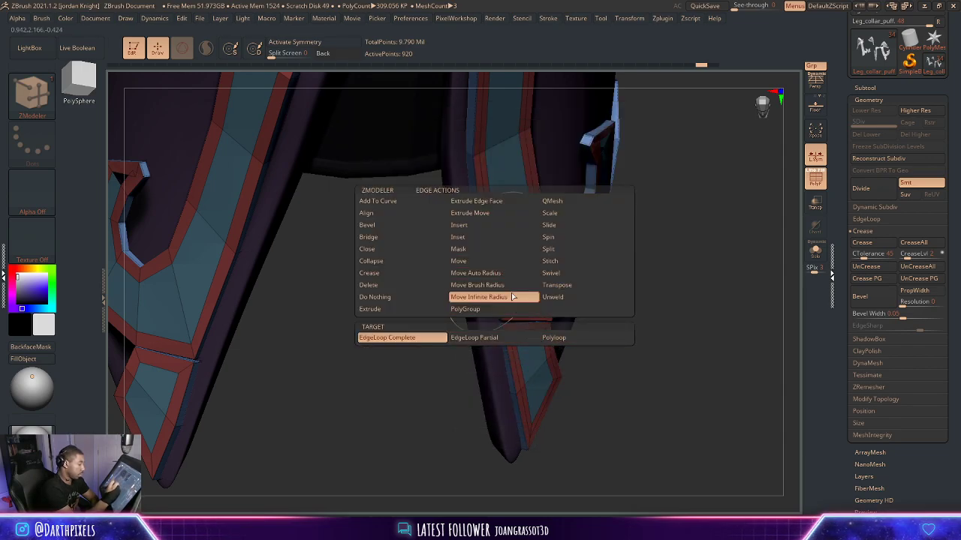
click(562, 216)
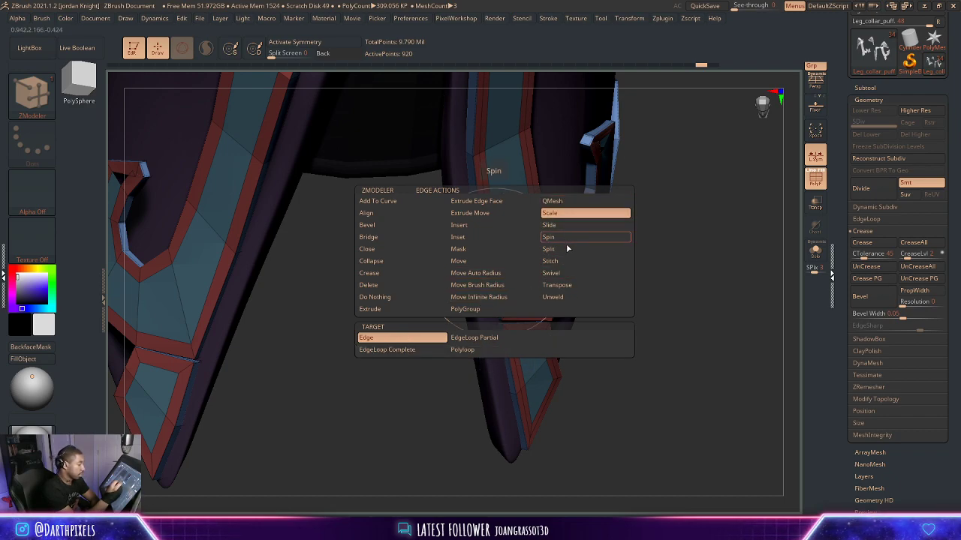
key(space)
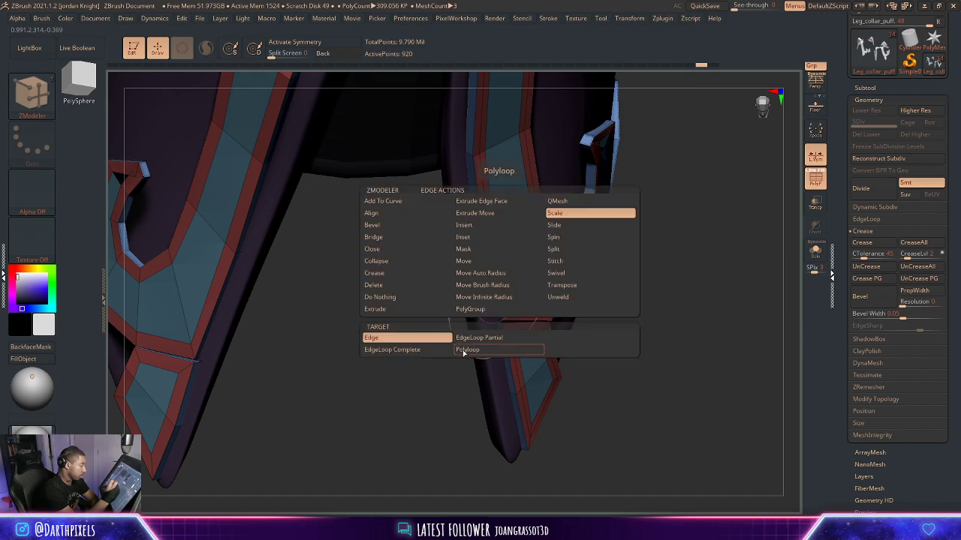
click(475, 342)
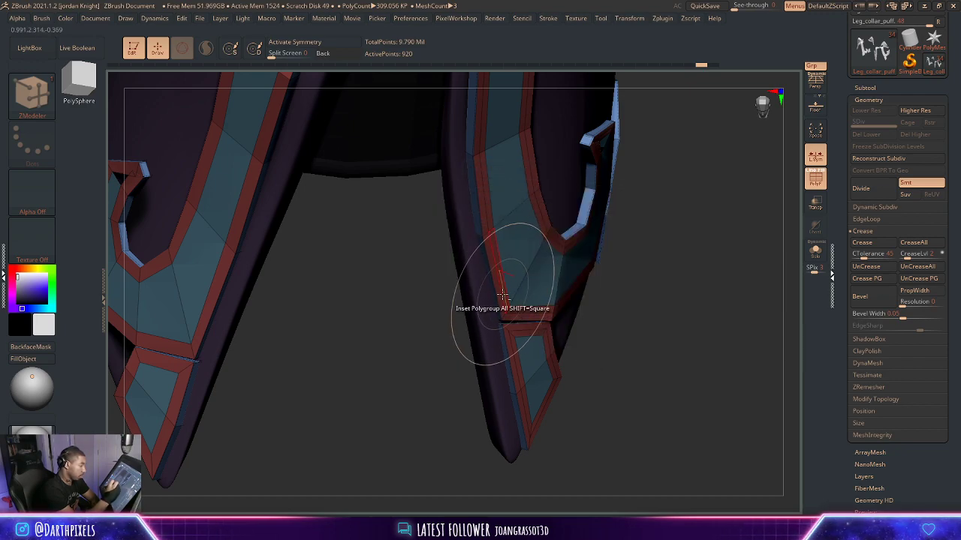
click(505, 299)
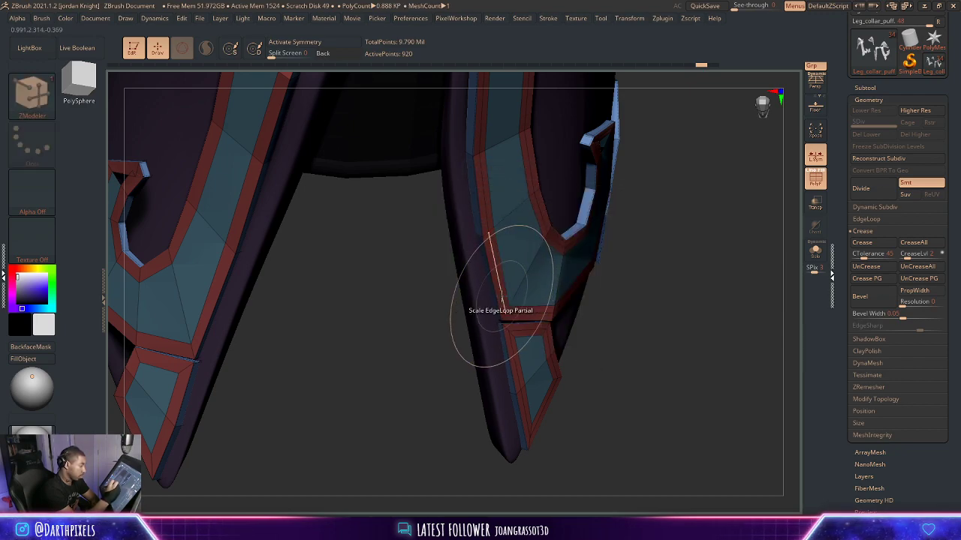
drag(501, 297, 504, 298)
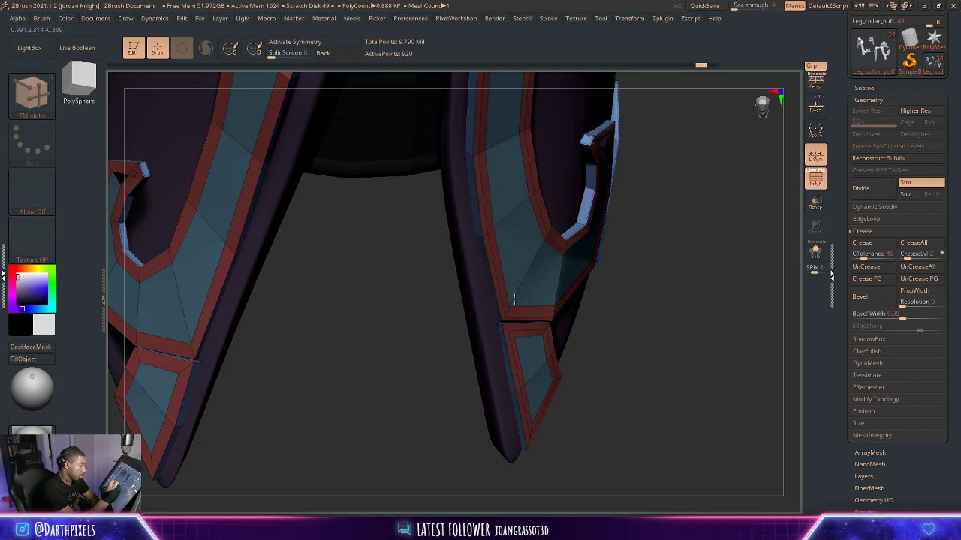
key(ctrl+z)
drag(500, 289, 503, 292)
key(ctrl+z)
key(space)
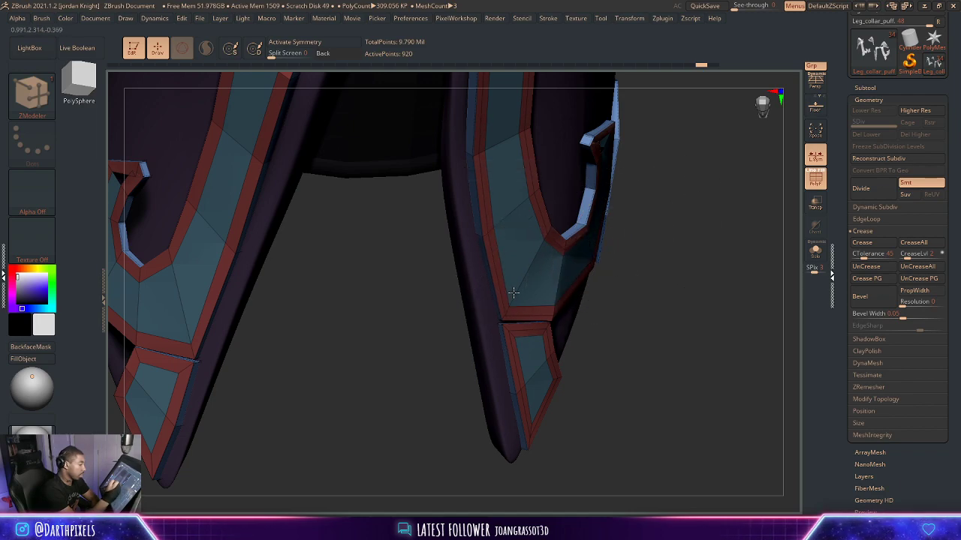
drag(513, 293, 526, 310)
key(ctrl+z)
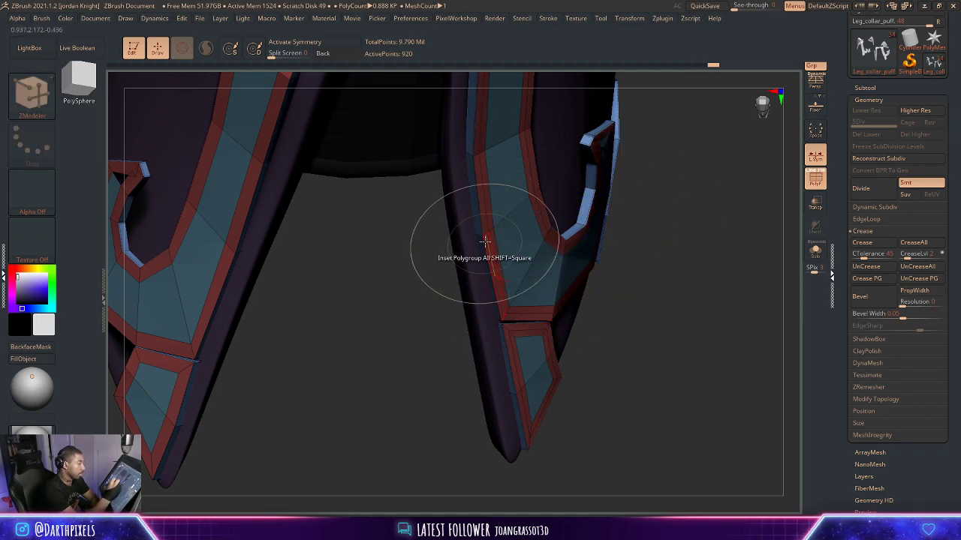
Raise the middle edge loop of the hook piece's border with the edge action Move Infinite Radius targeting EdgeLoop Complete.
key(space)
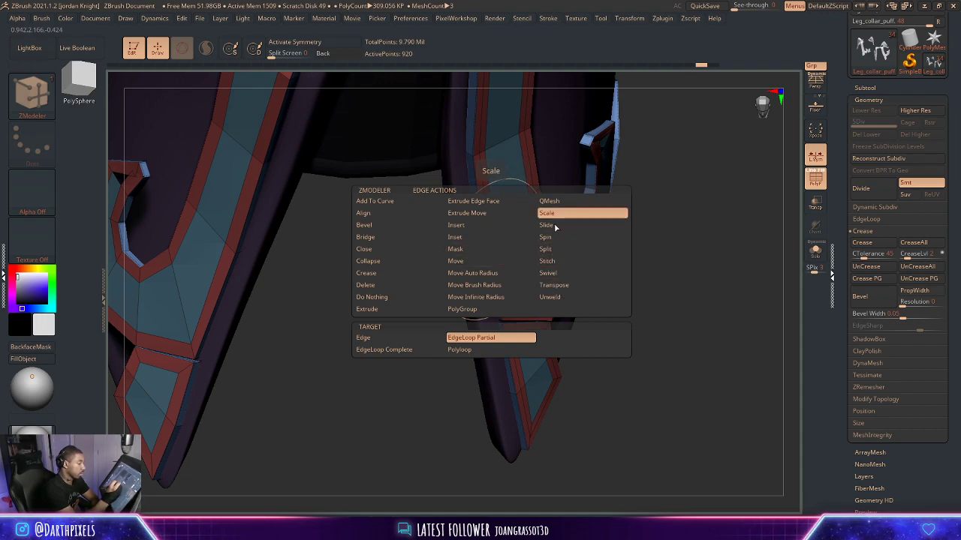
click(503, 300)
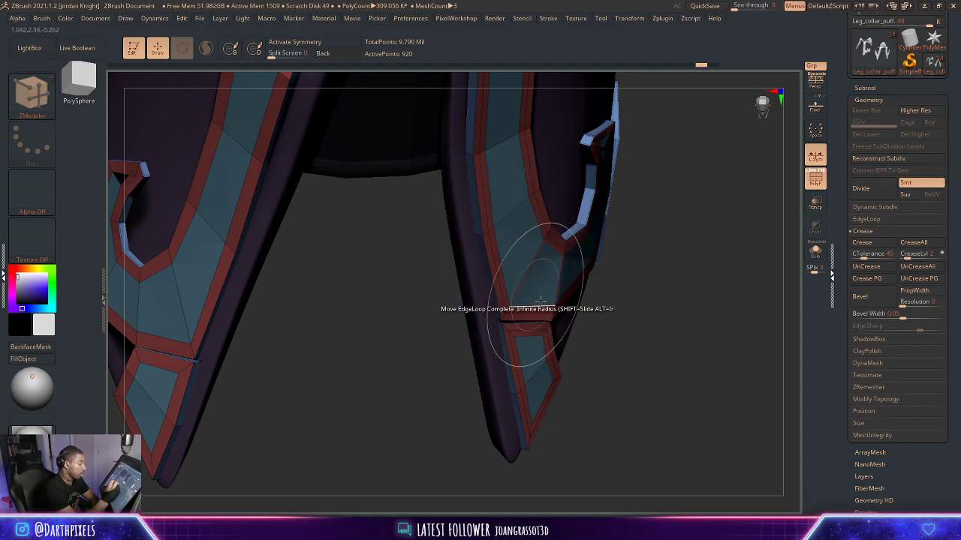
drag(498, 276, 503, 280)
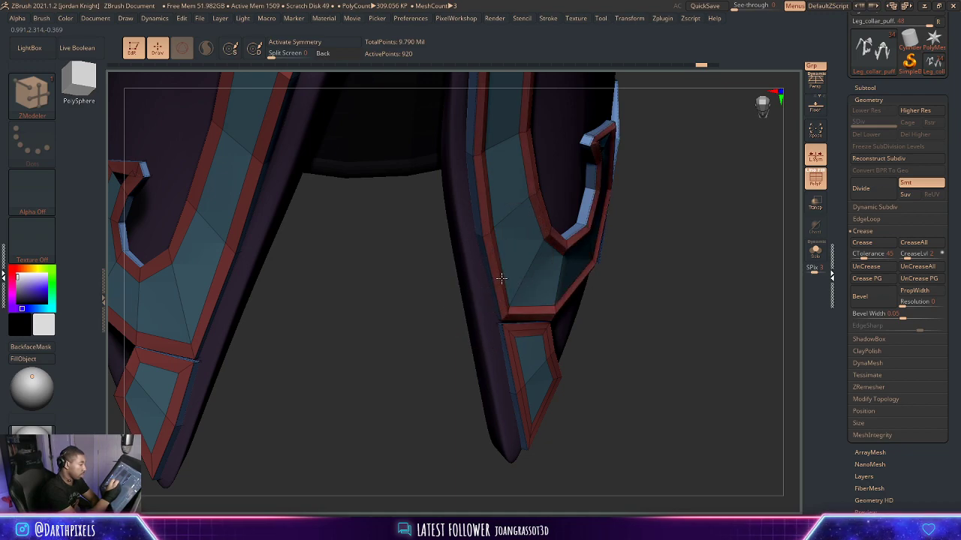
alt+drag(675, 255, 656, 275)
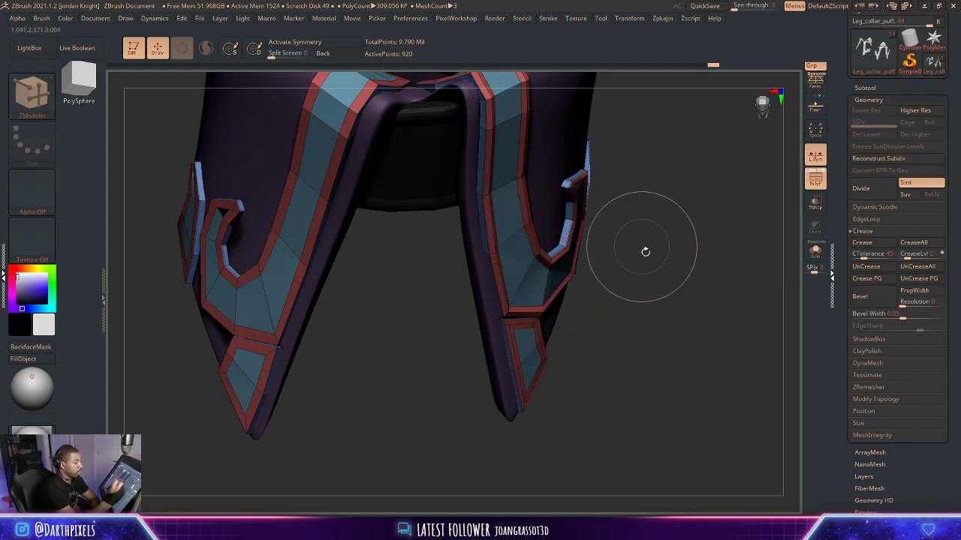
alt+drag(646, 252, 692, 240)
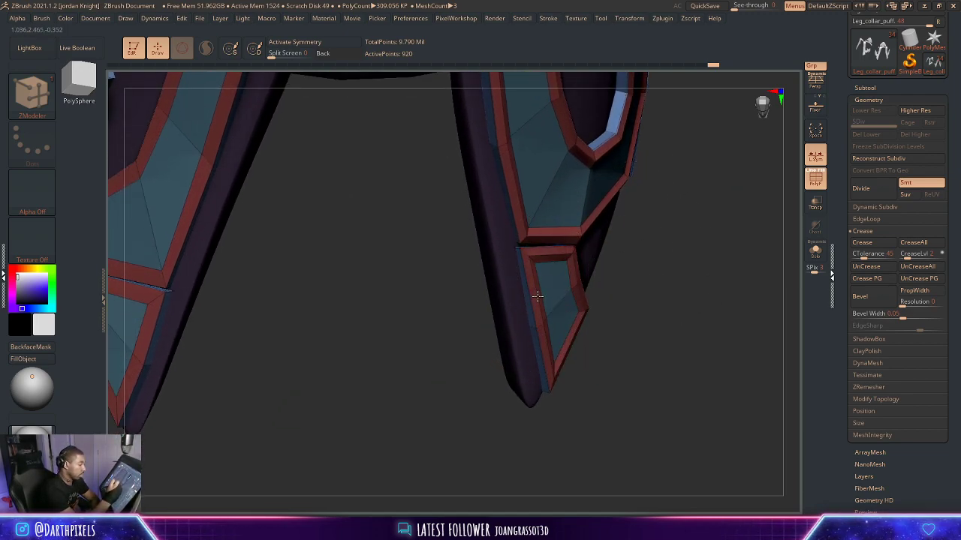
Insert single edge loops along the middle of the border bands on the neighbouring hook, tip and leaf pieces.
mouse_move(663, 272)
mouse_down()
mouse_move(427, 334)
mouse_move(525, 339)
mouse_move(475, 329)
mouse_up()
key(space)
click(481, 226)
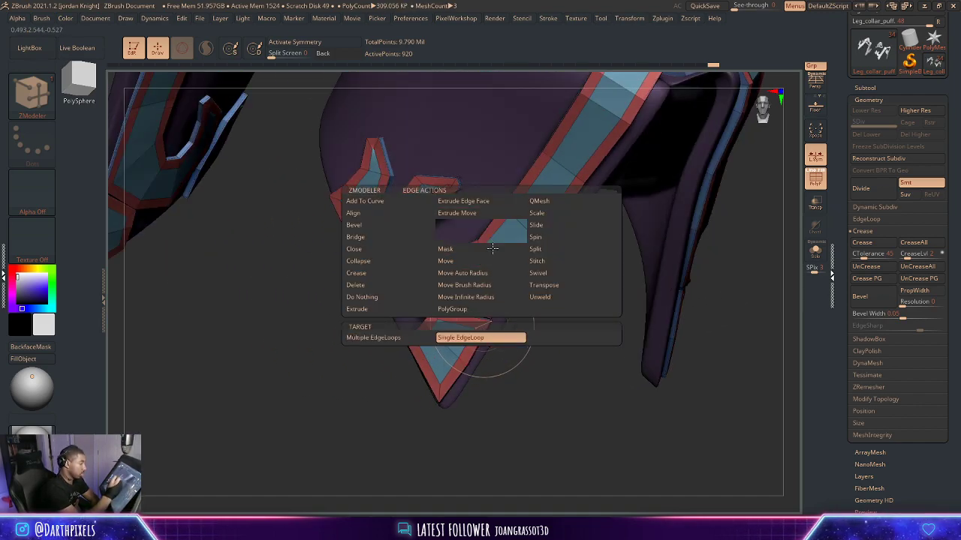
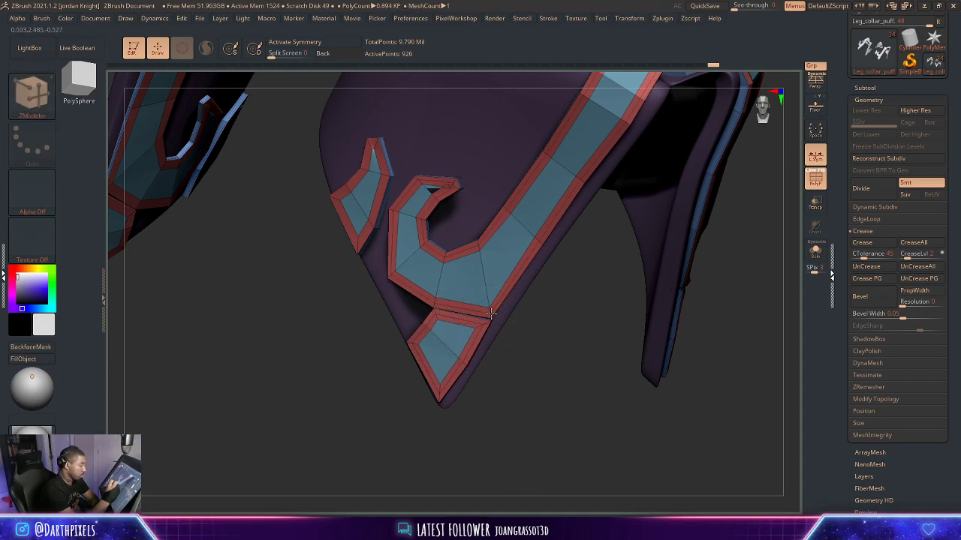
drag(583, 346, 560, 345)
click(385, 175)
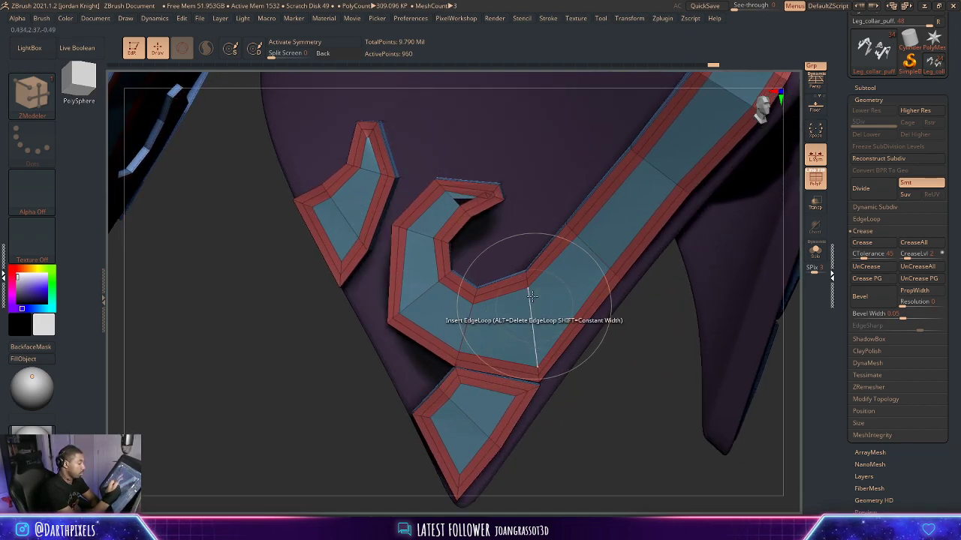
Raise the middle border loops of those hook, tip and leaf pieces using Move Infinite Radius on EdgeLoop Complete.
key(space)
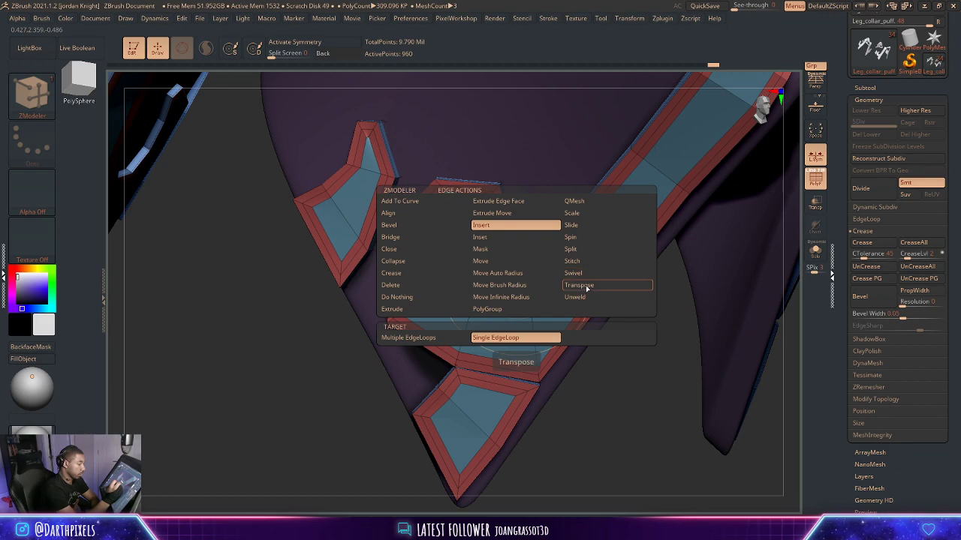
click(523, 298)
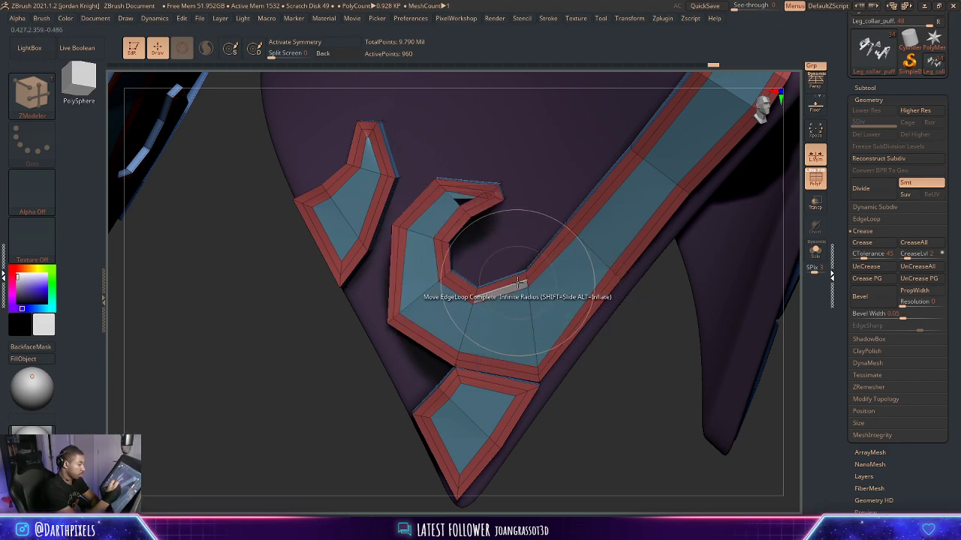
mouse_move(517, 284)
mouse_down()
mouse_move(532, 280)
mouse_move(501, 292)
mouse_up()
alt+drag(650, 363, 611, 291)
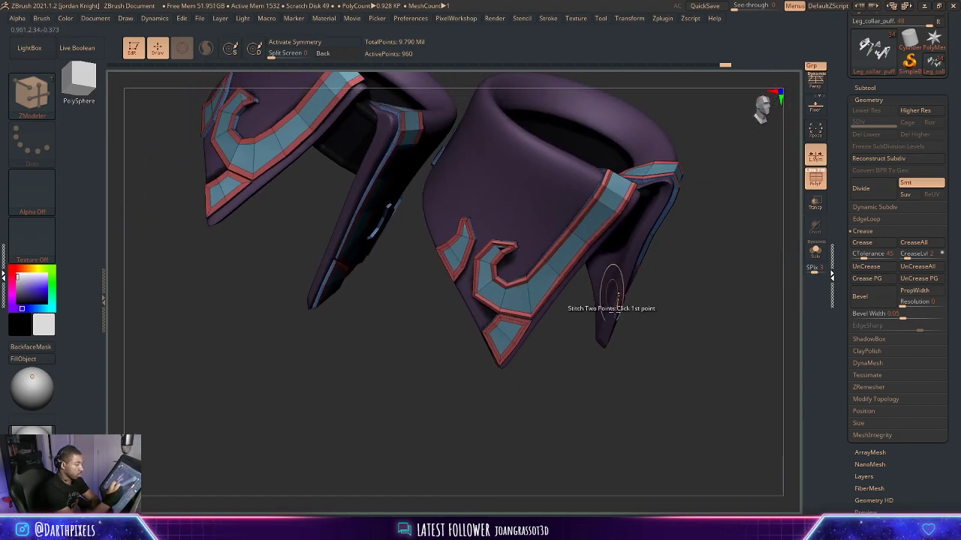
drag(567, 400, 480, 394)
alt+drag(600, 353, 687, 263)
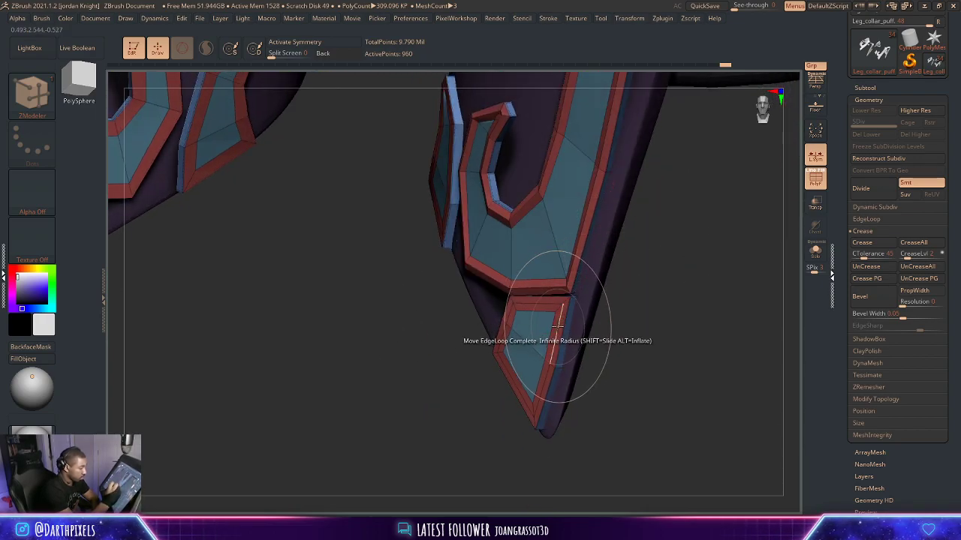
drag(563, 328, 556, 330)
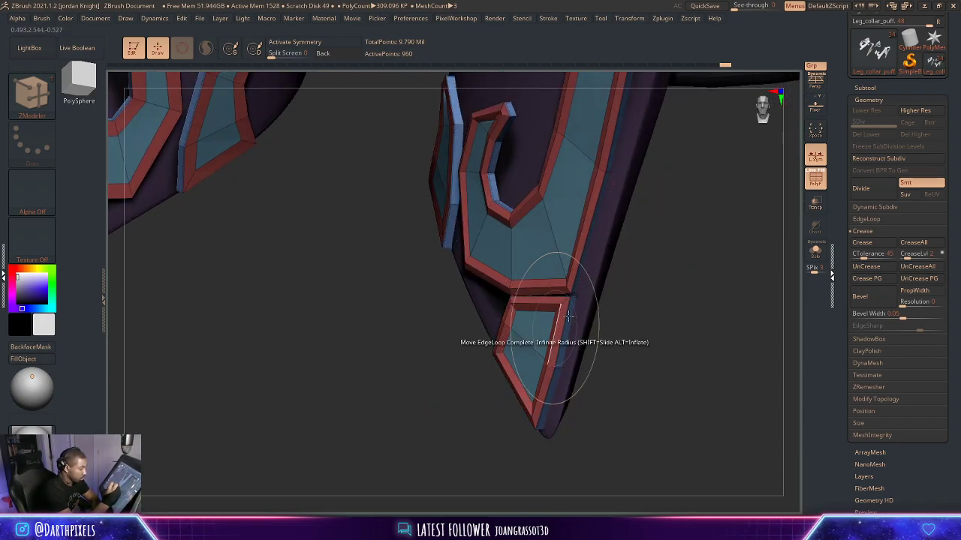
alt+drag(644, 330, 666, 300)
alt+drag(625, 364, 641, 435)
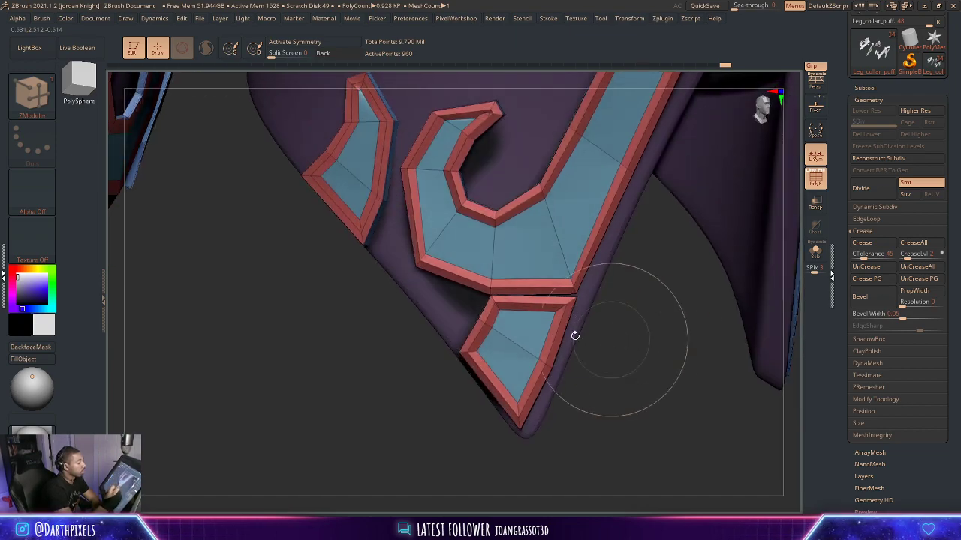
drag(382, 175, 372, 173)
Insert a middle edge loop in the border of the next motif's leaf piece and raise it with Move Infinite Radius.
alt+drag(618, 309, 483, 327)
alt+drag(483, 327, 482, 417)
alt+drag(616, 299, 620, 368)
drag(681, 296, 637, 306)
key(space)
click(420, 228)
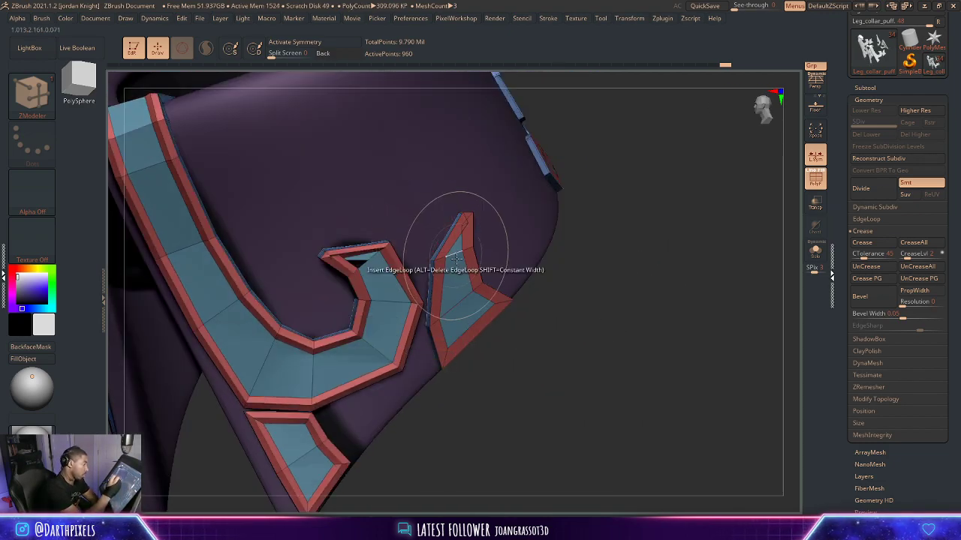
alt+drag(664, 180, 717, 213)
key(space)
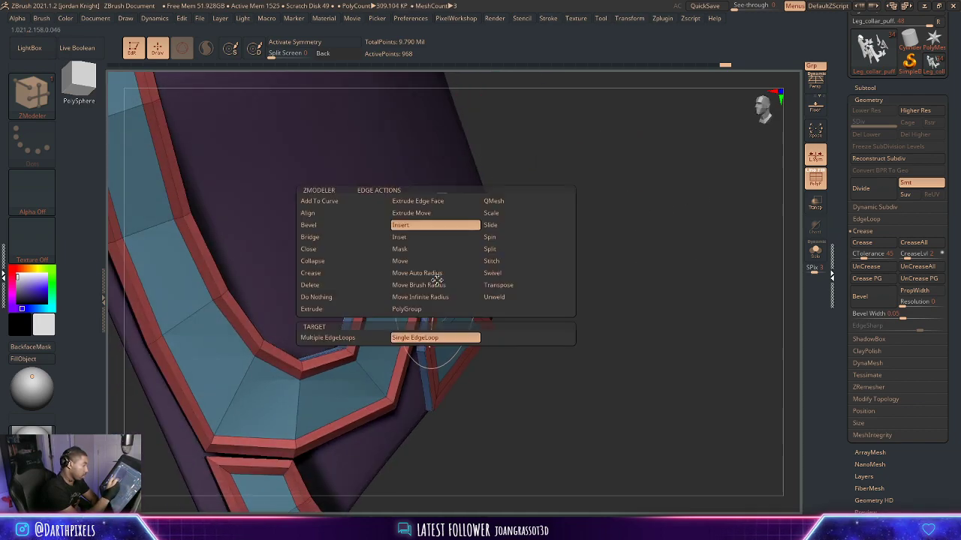
click(446, 297)
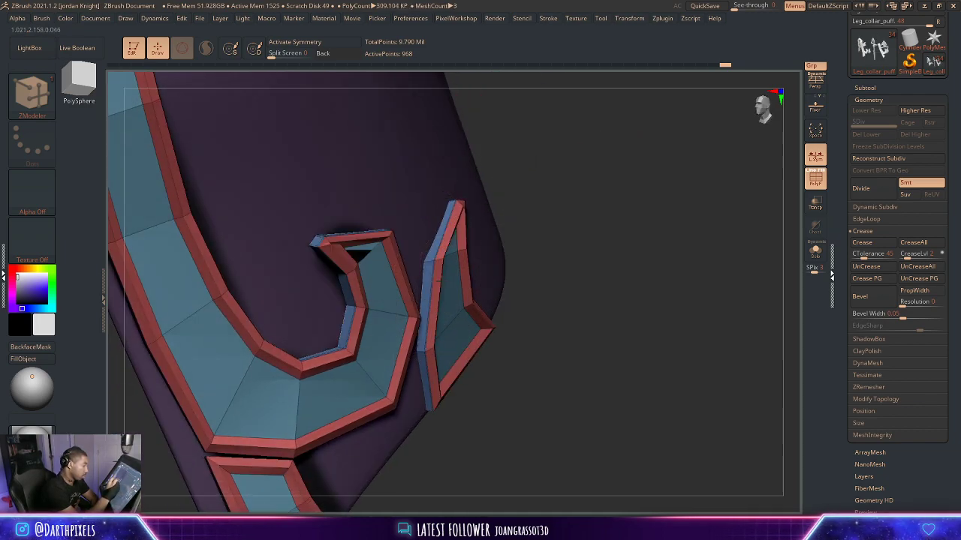
Undo the border work on the trim back to before the polygroup inset.
mouse_move(572, 182)
alt+mouse_down()
mouse_move(556, 220)
mouse_move(572, 248)
mouse_move(508, 422)
mouse_move(563, 377)
mouse_move(643, 365)
mouse_move(635, 341)
mouse_move(598, 363)
mouse_move(652, 305)
mouse_move(606, 330)
alt+mouse_up()
key(ctrl+z)
key(ctrl+z)
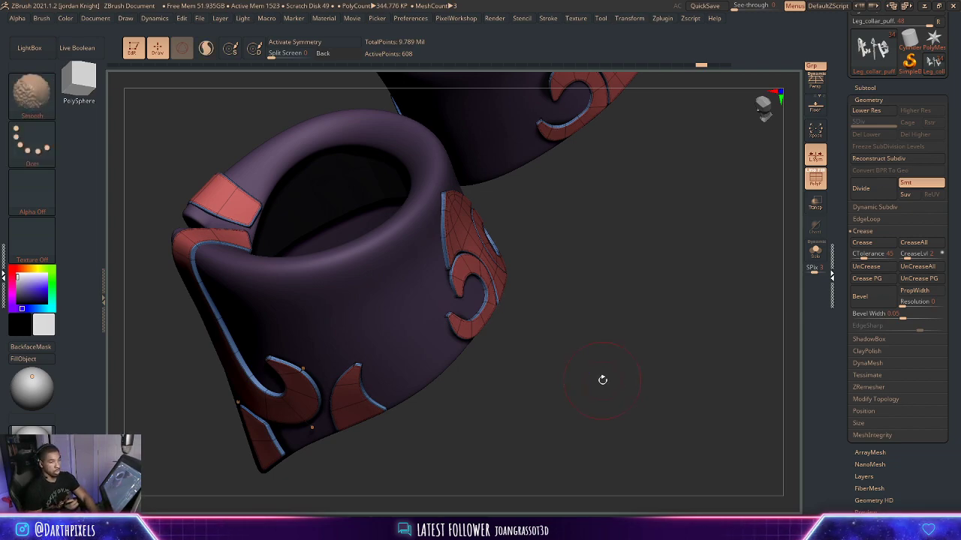
Turn off the trim's dynamic subdivision preview and polyframe, and isolate the trim from the other subtools.
key(shift+d)
mouse_move(560, 288)
mouse_down()
mouse_move(574, 324)
mouse_move(605, 325)
mouse_move(641, 299)
mouse_up()
key(shift+f)
click(815, 252)
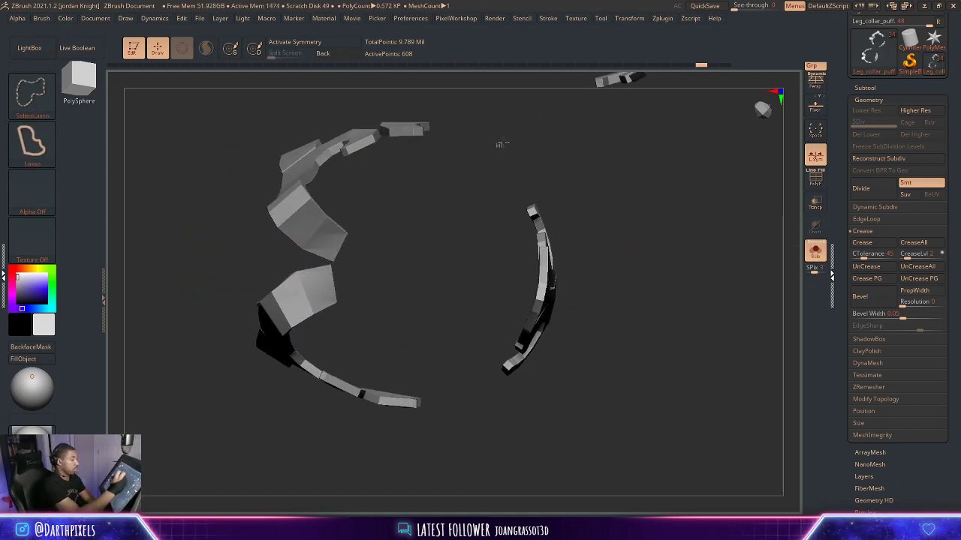
Try a lasso visibility selection on the trim, turn on symmetry and show the whole trim again.
mouse_move(502, 144)
ctrl+shift+mouse_down()
mouse_move(618, 330)
mouse_move(452, 382)
mouse_move(447, 289)
ctrl+shift+mouse_up()
mouse_move(662, 265)
alt+mouse_down()
mouse_move(622, 287)
mouse_move(561, 411)
alt+mouse_up()
key(x)
ctrl+shift+click(553, 391)
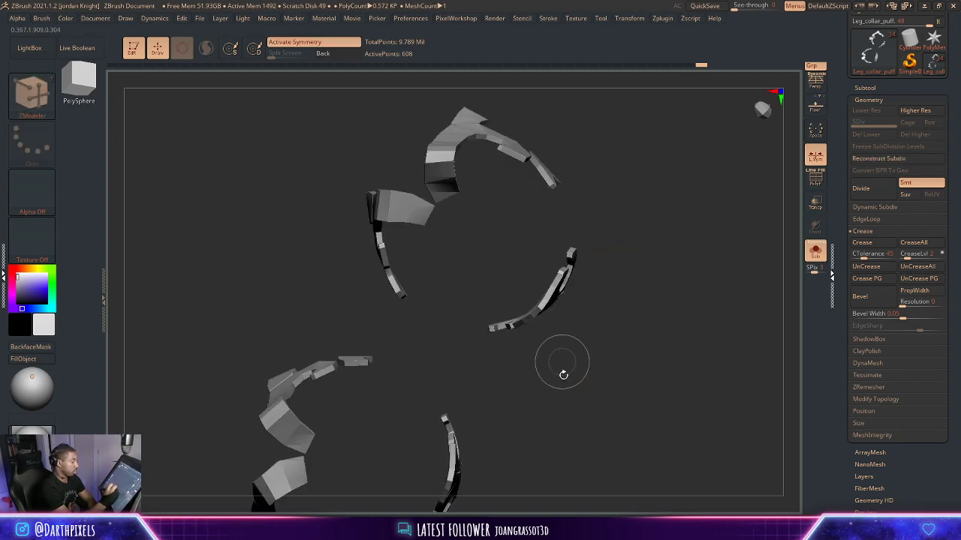
alt+drag(563, 373, 684, 225)
With polyframe on, keep only the outer-side trim pieces visible on both collars and split the hidden pieces into their own subtool.
click(816, 255)
key(shift+f)
click(817, 254)
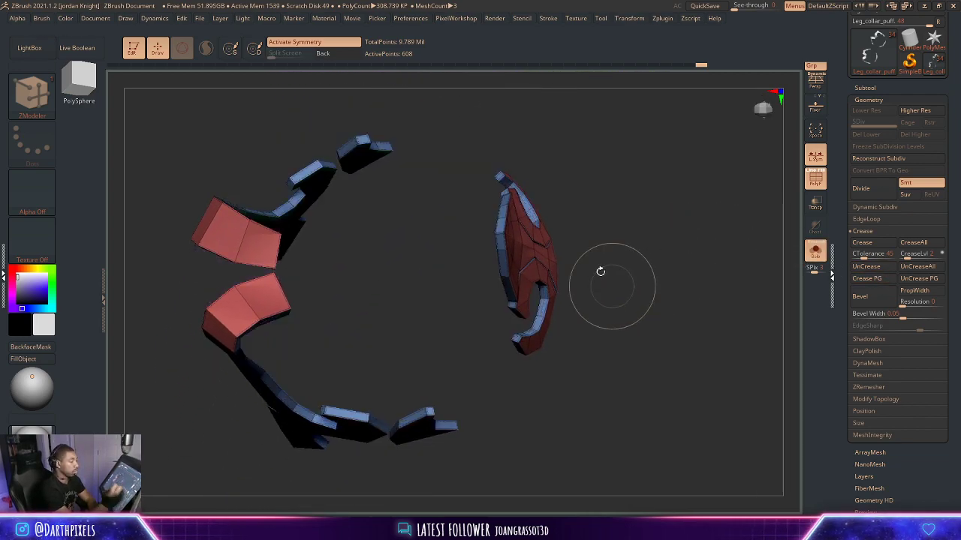
shift+drag(600, 272, 603, 268)
mouse_move(507, 118)
ctrl+shift+mouse_down()
mouse_move(491, 391)
mouse_move(622, 156)
mouse_move(606, 141)
ctrl+shift+mouse_up()
alt+drag(625, 243, 628, 262)
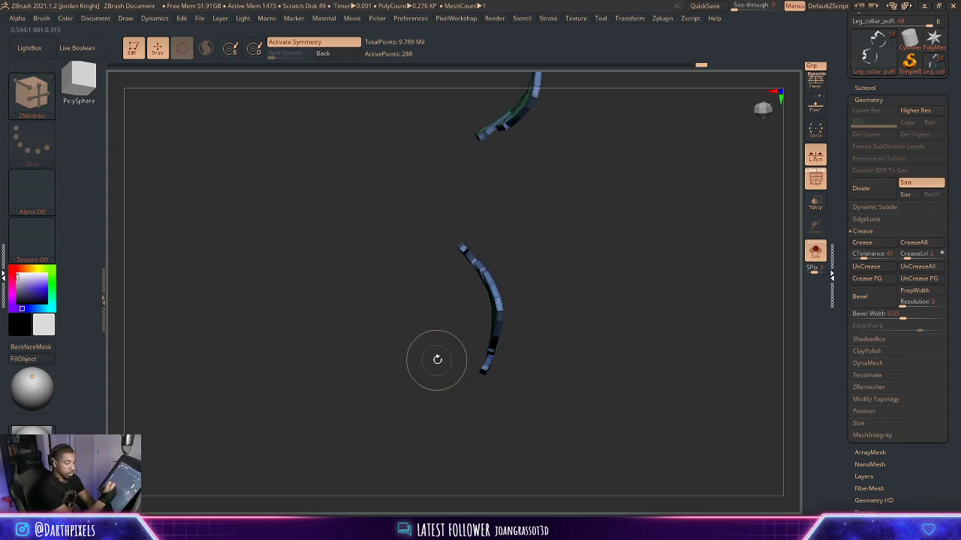
key(space)
key(space)
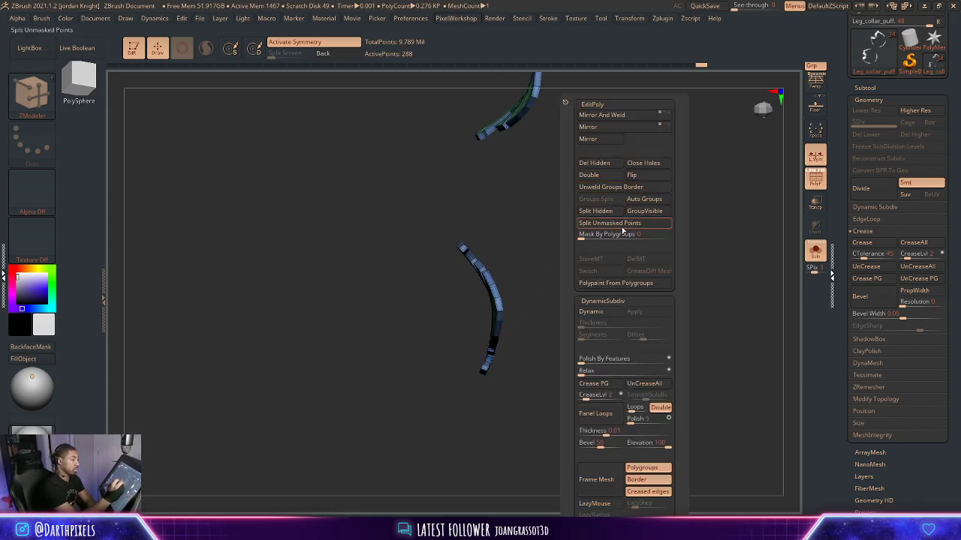
Show the collars around the trim again and make the front trim subtool Leg_collar_puff1 active.
click(815, 252)
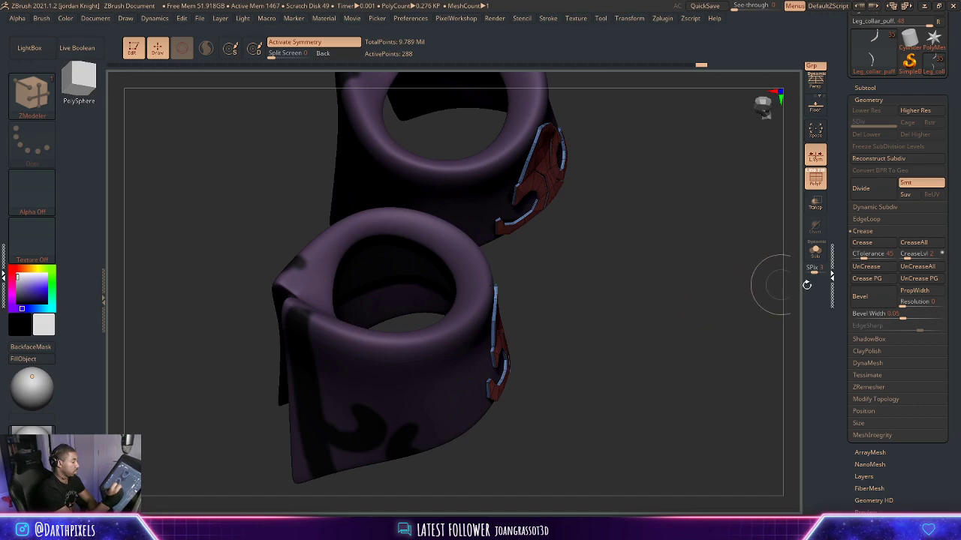
click(815, 253)
alt+drag(629, 354, 699, 268)
click(815, 253)
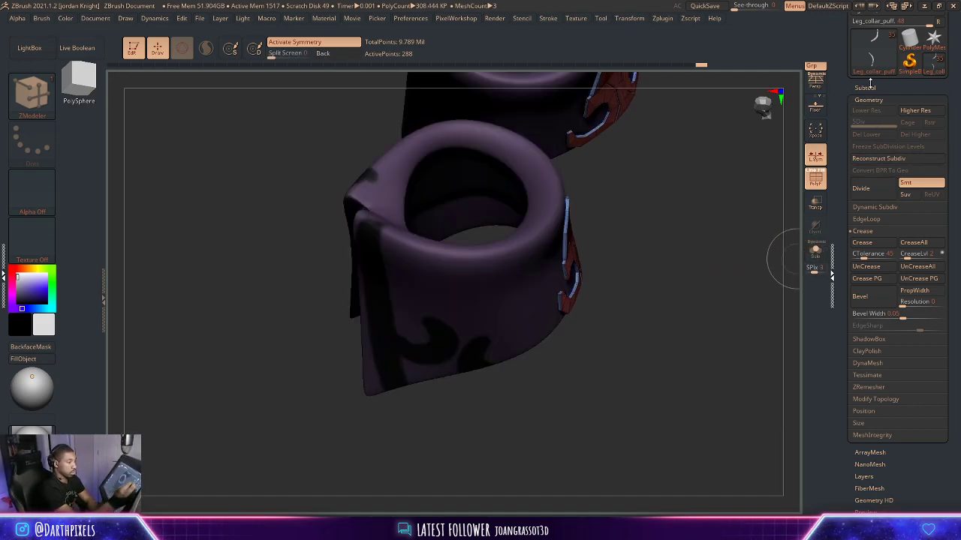
click(867, 87)
drag(853, 176, 863, 268)
click(887, 264)
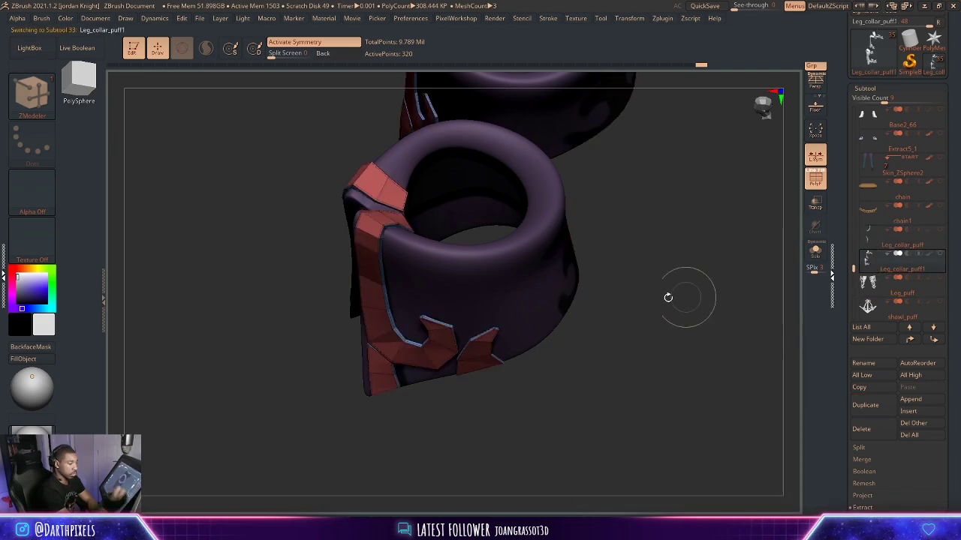
Set the edge action to Insert, and inset the front trim pieces with Inset Polygroup All to form a narrow border.
drag(669, 298, 739, 251)
key(shift+f)
key(shift+f)
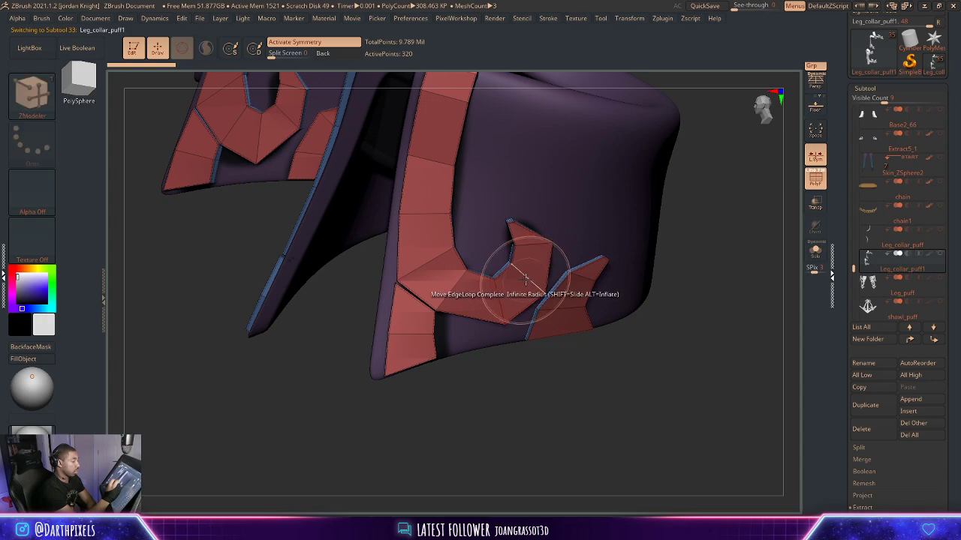
key(space)
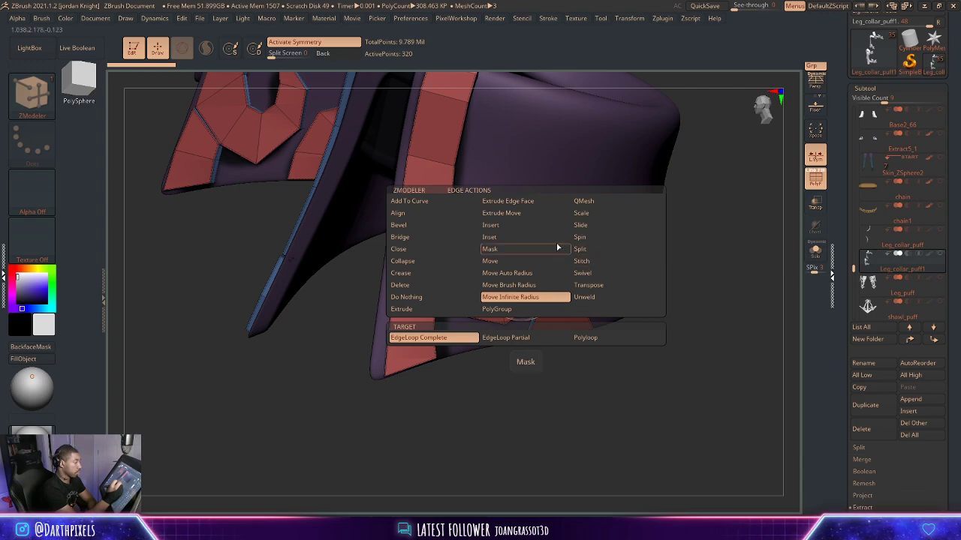
click(539, 226)
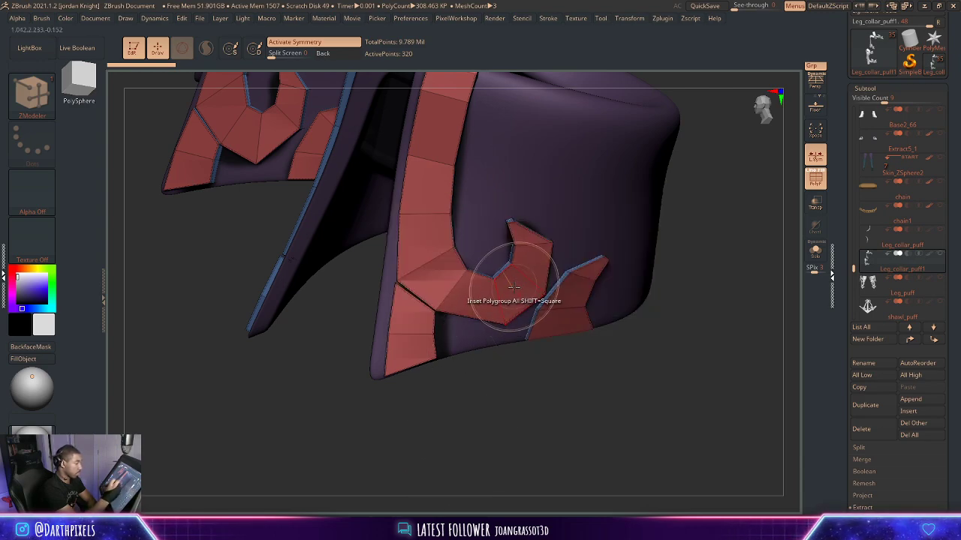
key(space)
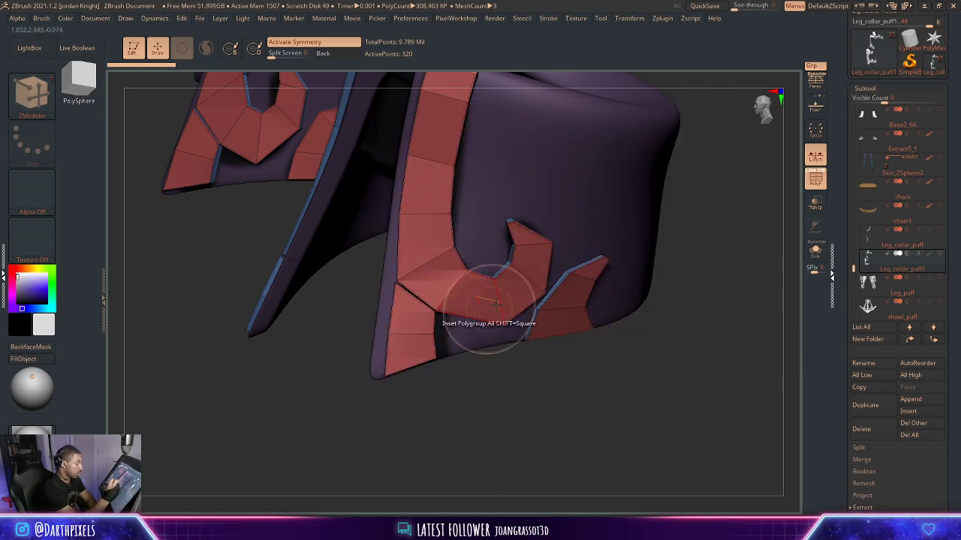
drag(509, 294, 508, 301)
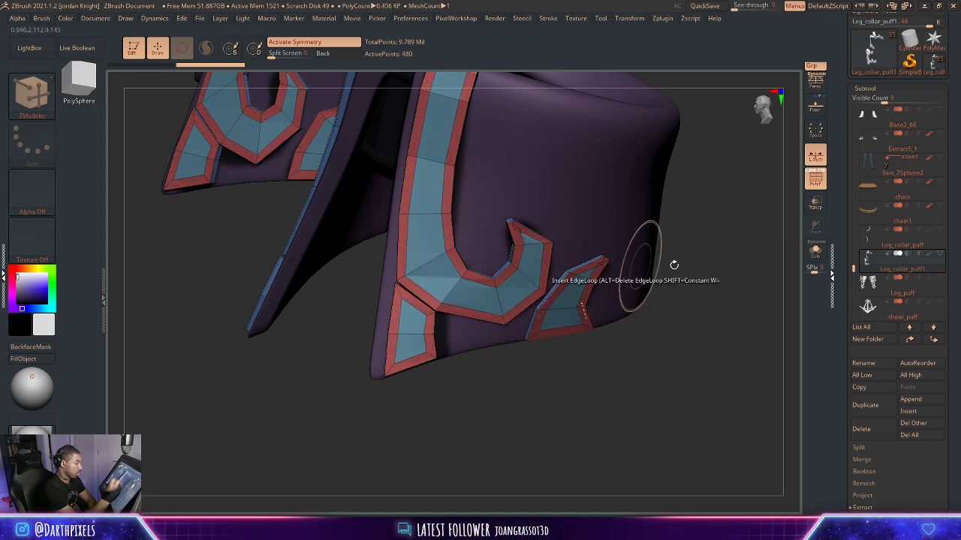
Insert single edge loops along the middle of the border bands on the front trim's hook, tip and leaf pieces.
alt+drag(673, 266, 749, 283)
drag(490, 450, 552, 441)
key(space)
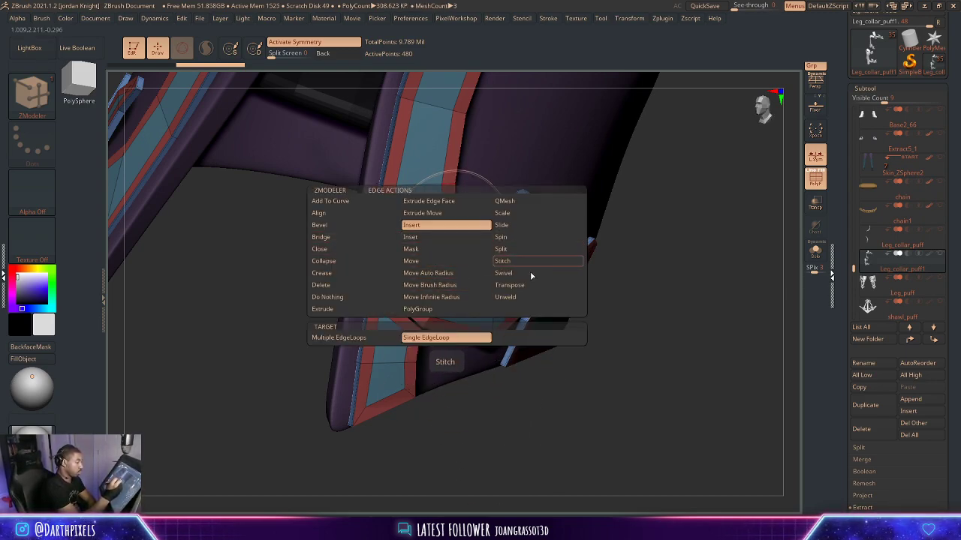
click(449, 238)
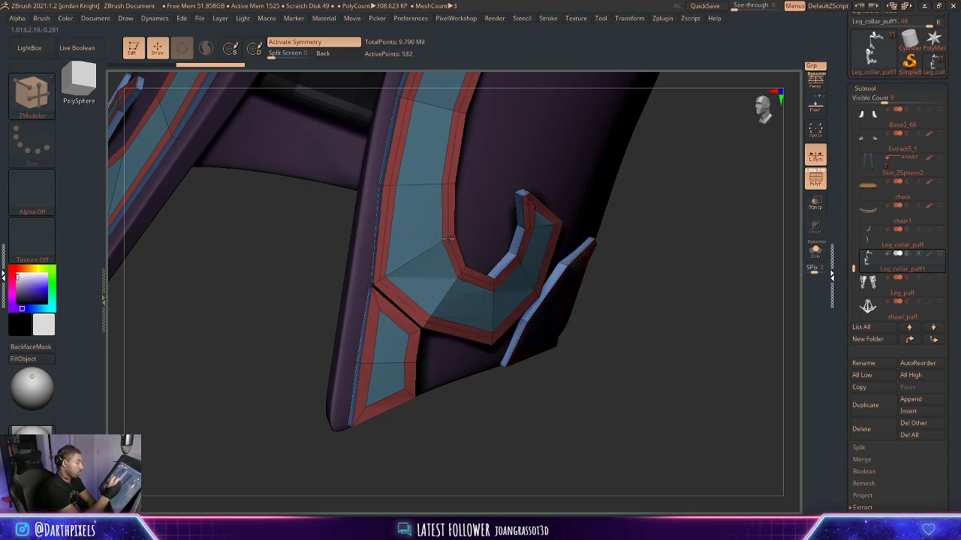
click(415, 331)
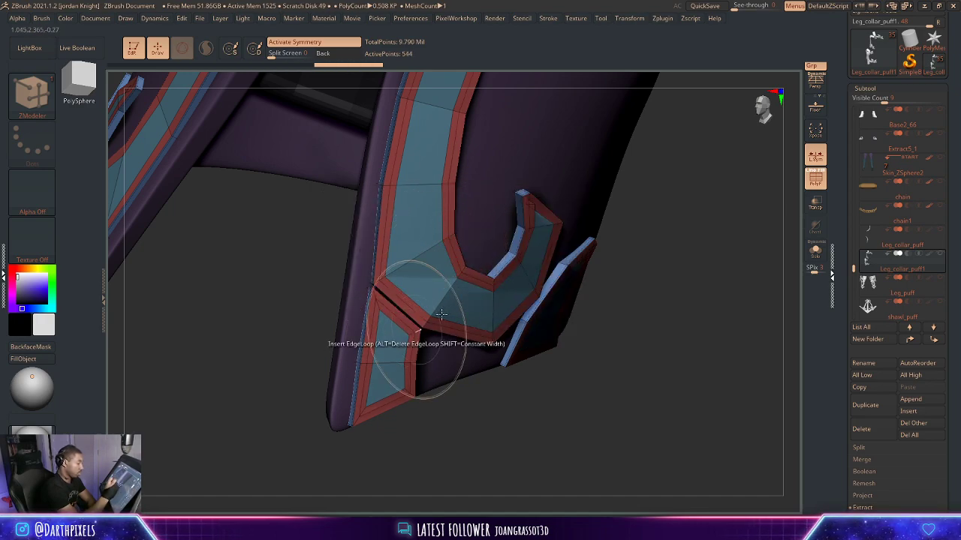
drag(681, 256, 647, 259)
click(627, 275)
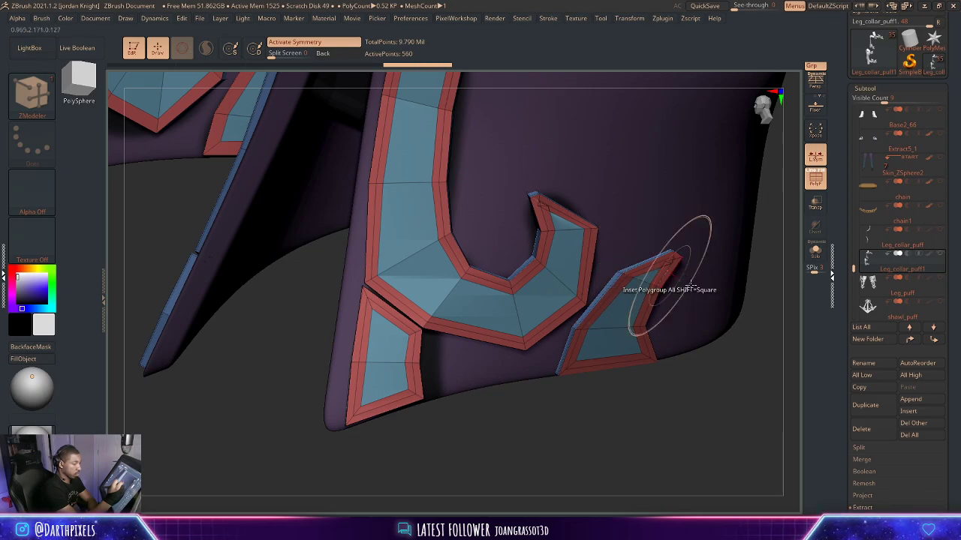
Insert single edge loops along the middle of the border bands on the front trim's remaining hook, tip and leaf pieces.
drag(579, 398, 732, 334)
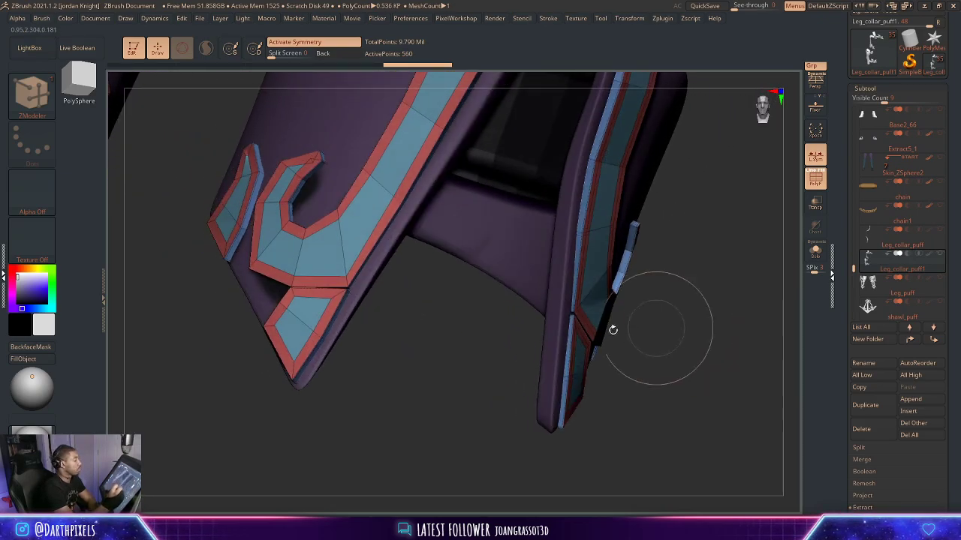
drag(403, 351, 440, 323)
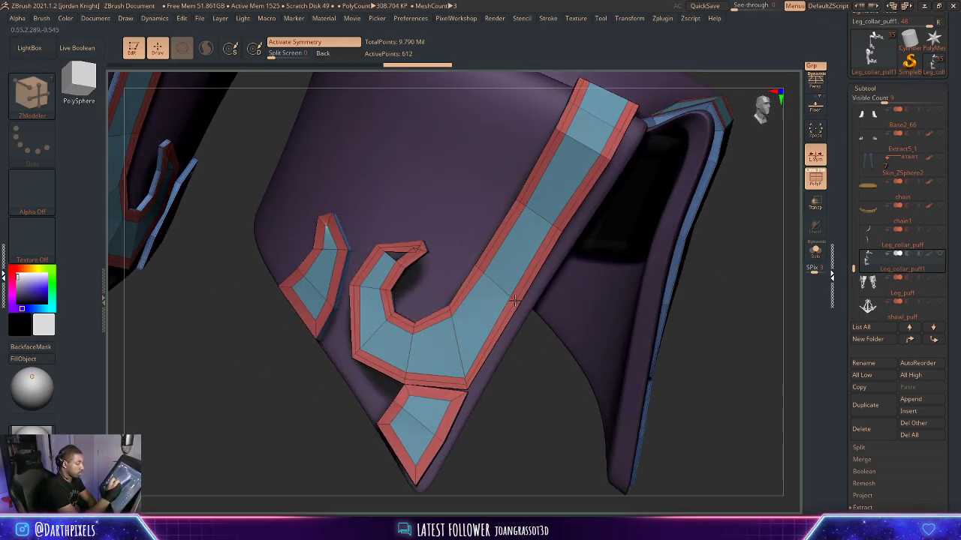
click(457, 398)
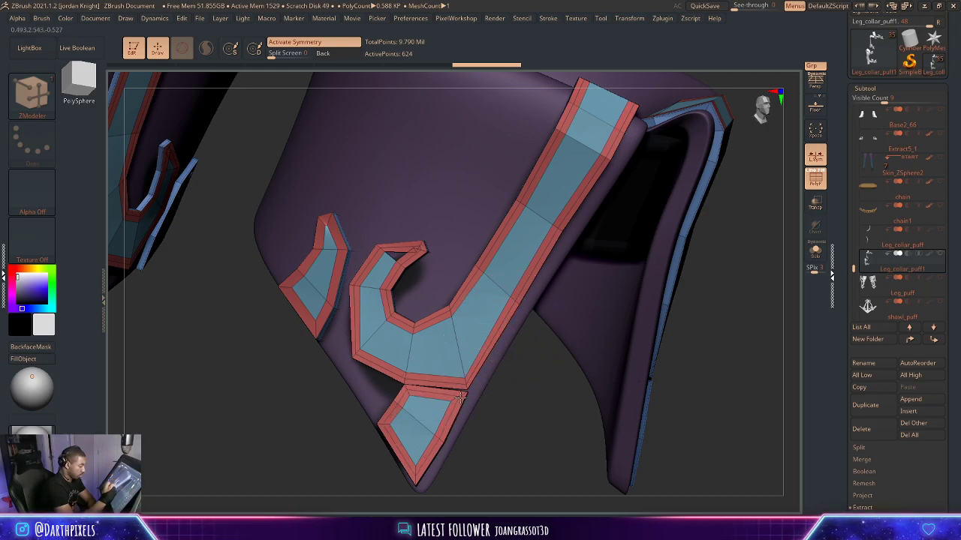
mouse_move(495, 433)
mouse_down()
mouse_move(522, 446)
mouse_move(517, 343)
mouse_up()
mouse_move(517, 343)
mouse_down()
mouse_move(661, 259)
mouse_move(691, 280)
mouse_up()
drag(695, 284, 710, 289)
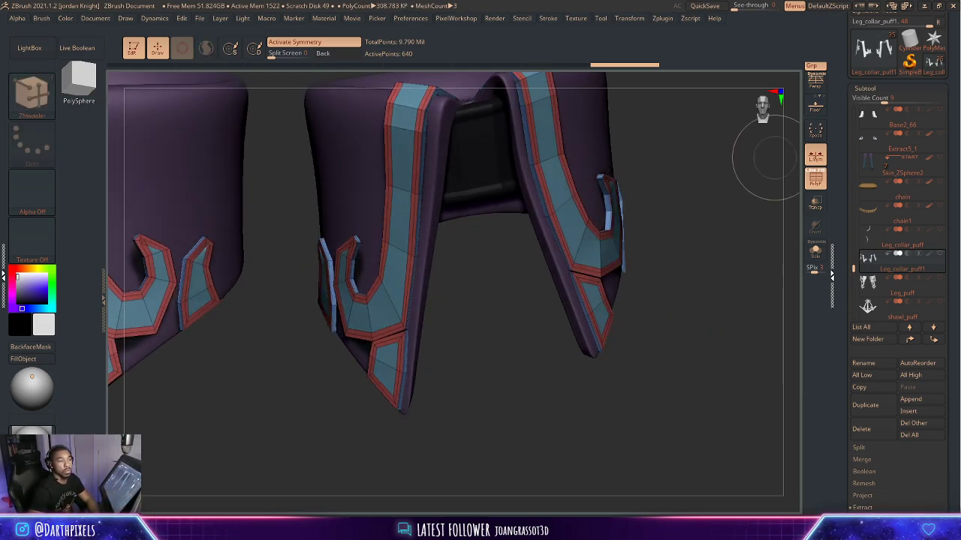
Set the ZModeler edge action to Move with the EdgeLoop Complete target and an infinite radius.
drag(676, 190, 344, 351)
drag(625, 190, 616, 237)
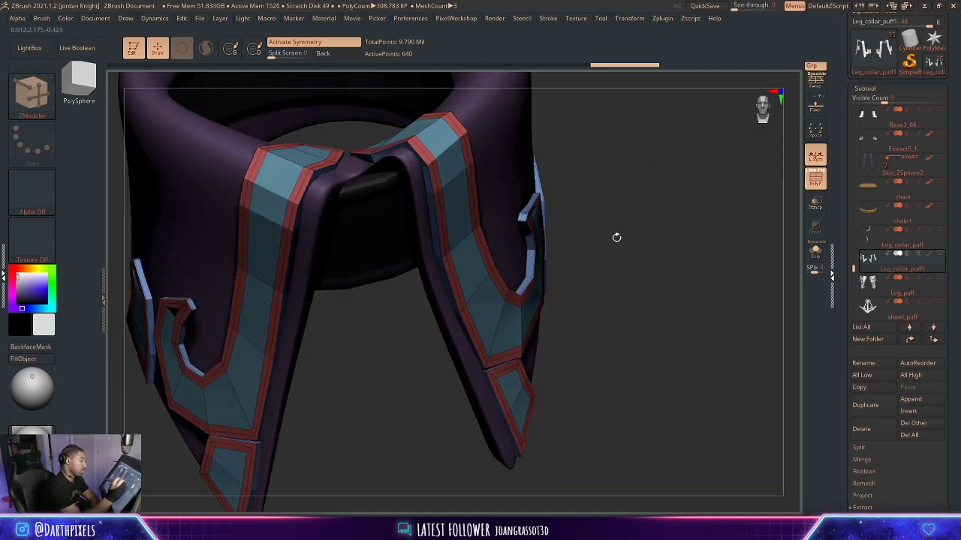
key(space)
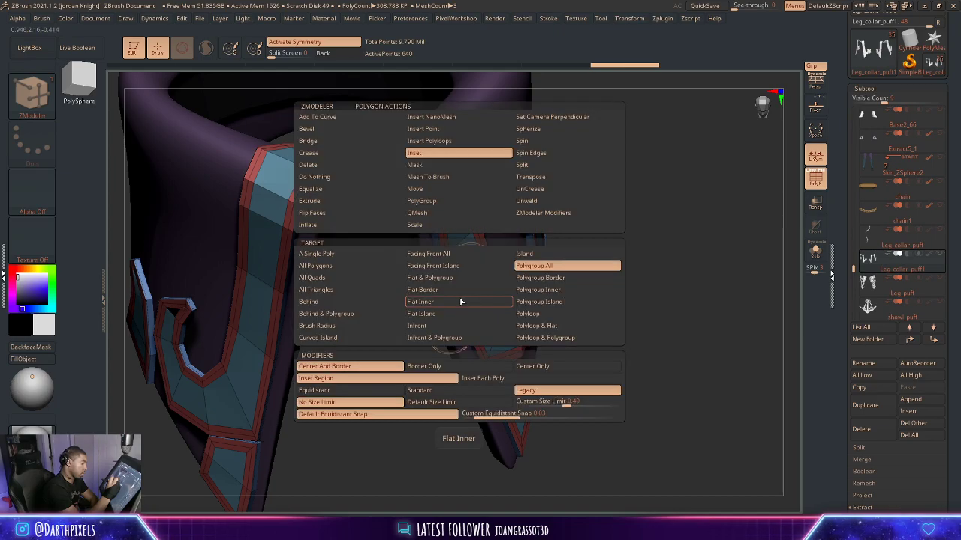
alt+drag(626, 219, 636, 264)
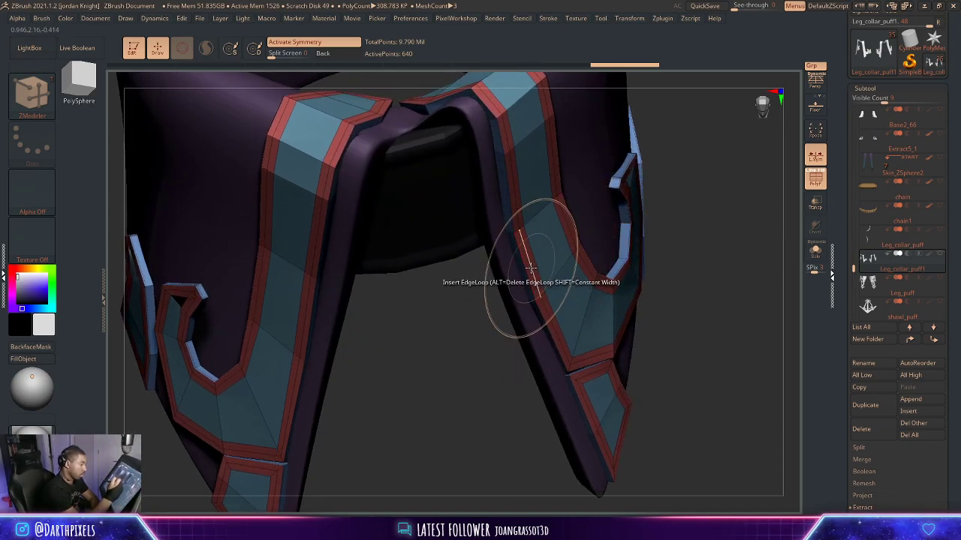
key(space)
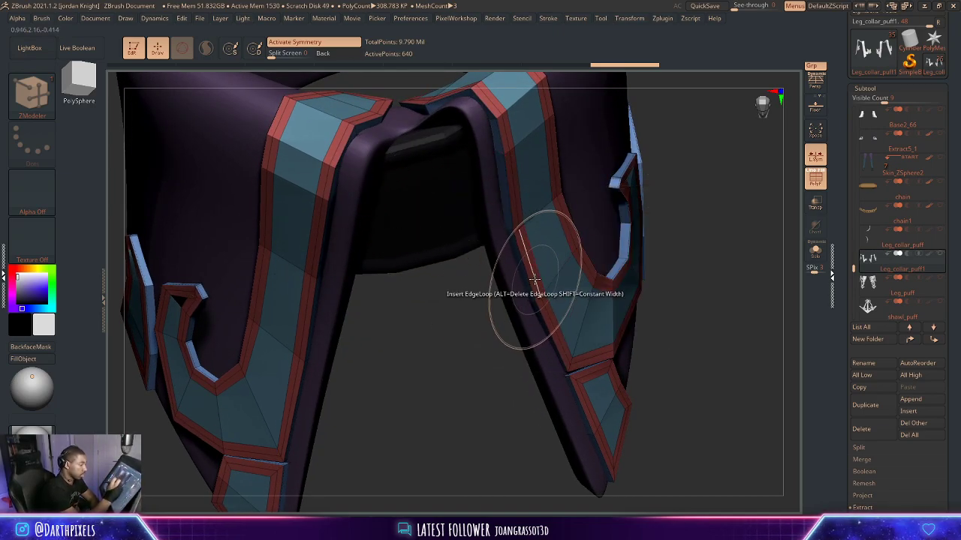
key(space)
drag(644, 215, 657, 214)
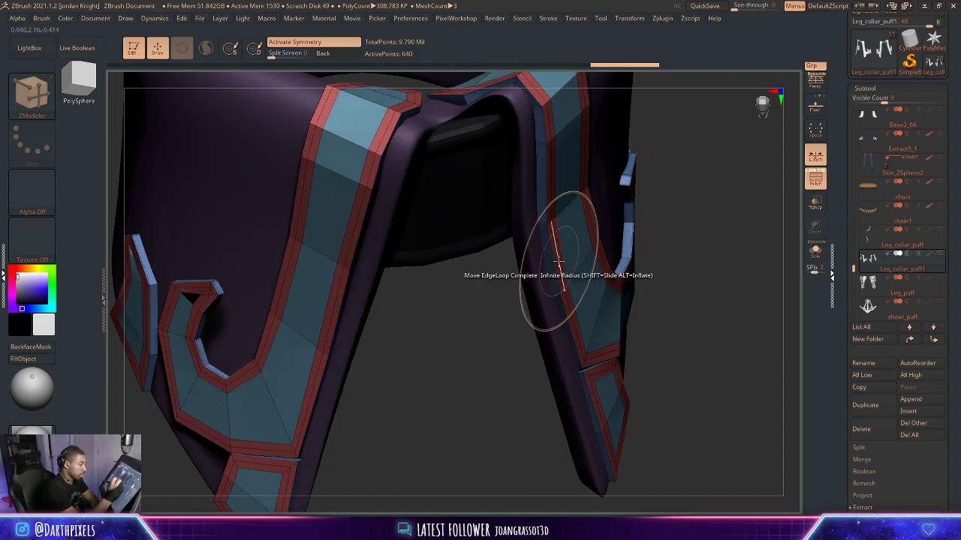
Move the middle border edge loops outward on both hook pieces and one tip piece to form a raised edge.
key(space)
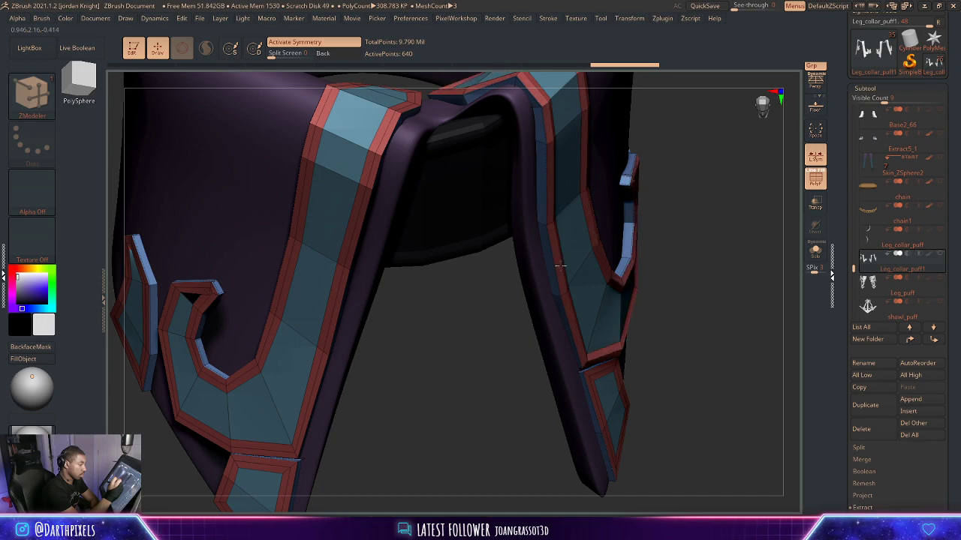
alt+drag(741, 299, 658, 214)
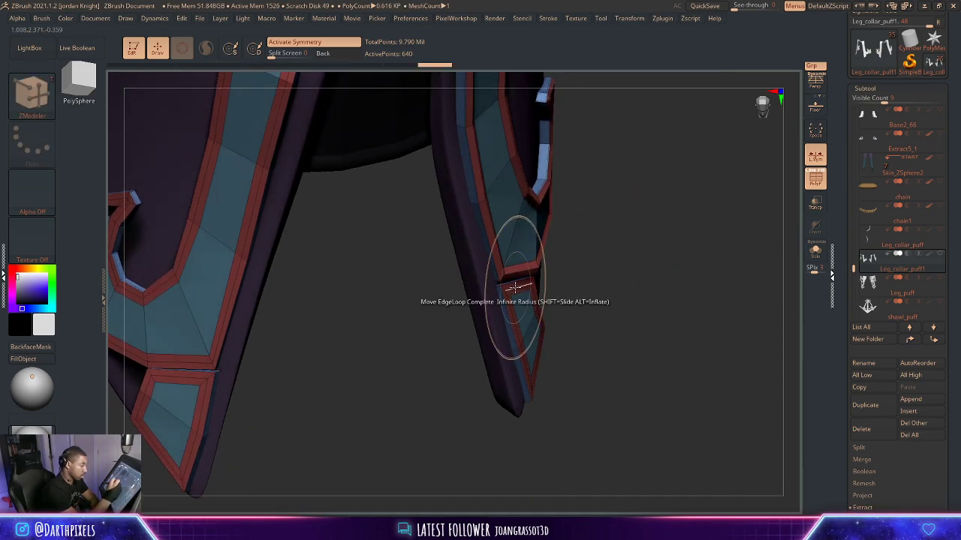
alt+drag(640, 246, 780, 276)
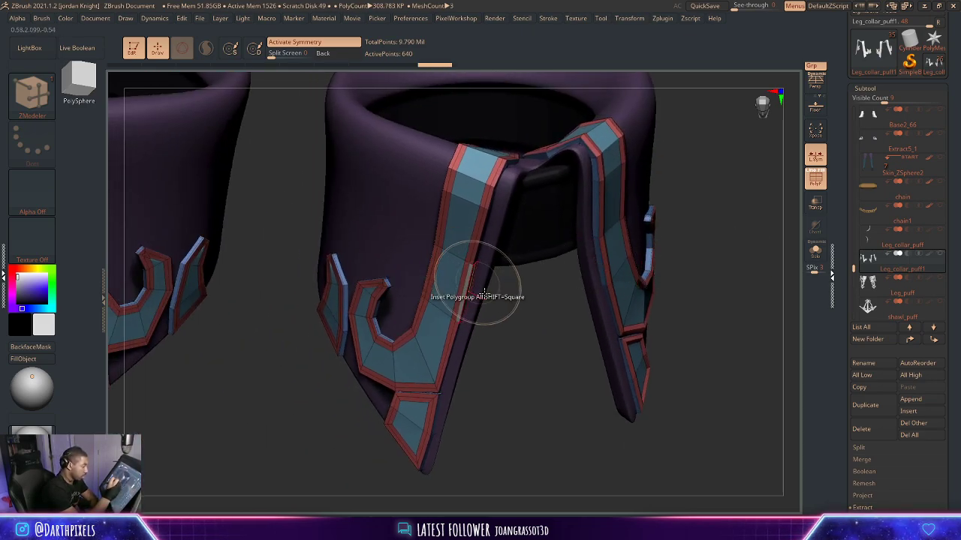
drag(534, 325, 506, 365)
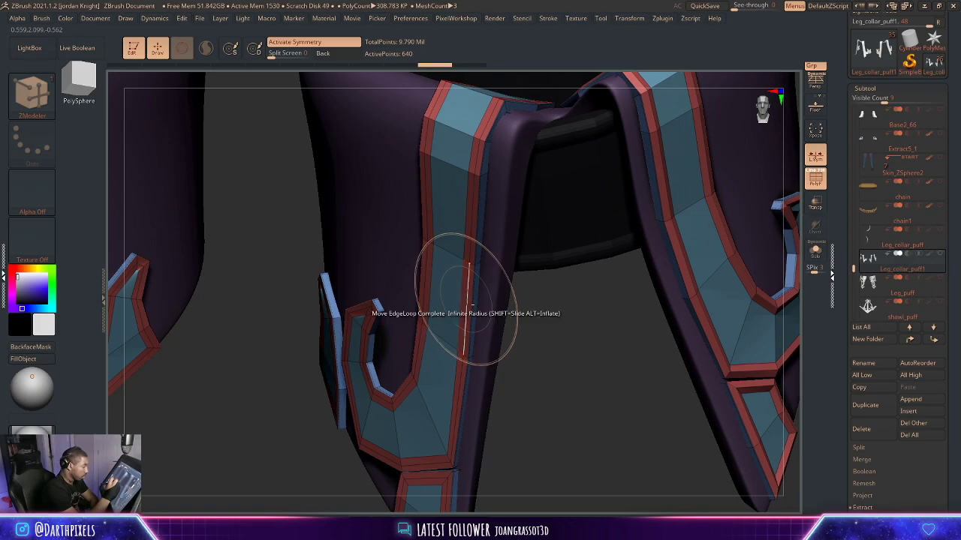
drag(469, 300, 463, 300)
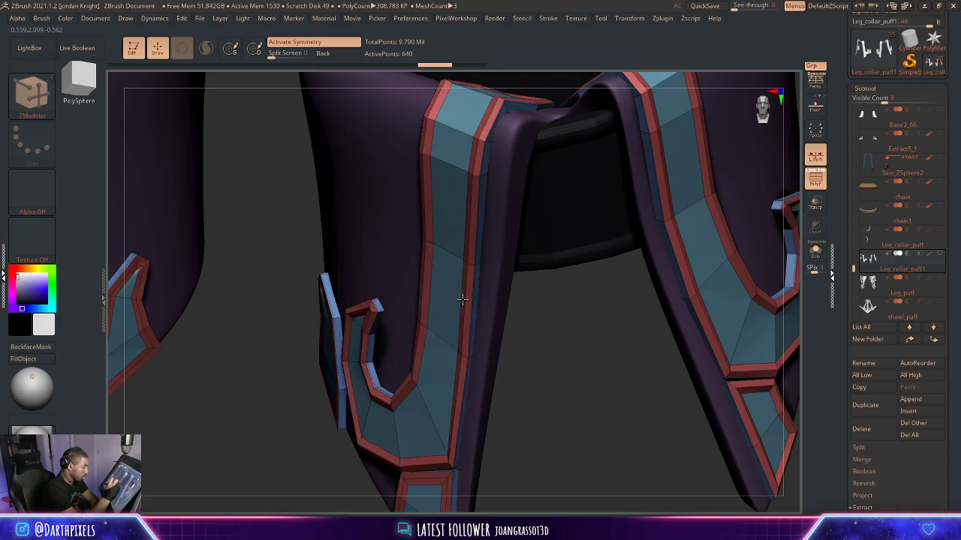
Move the middle border edge loops outward on the remaining tip and leaf pieces to match the hooks.
alt+drag(564, 374, 596, 224)
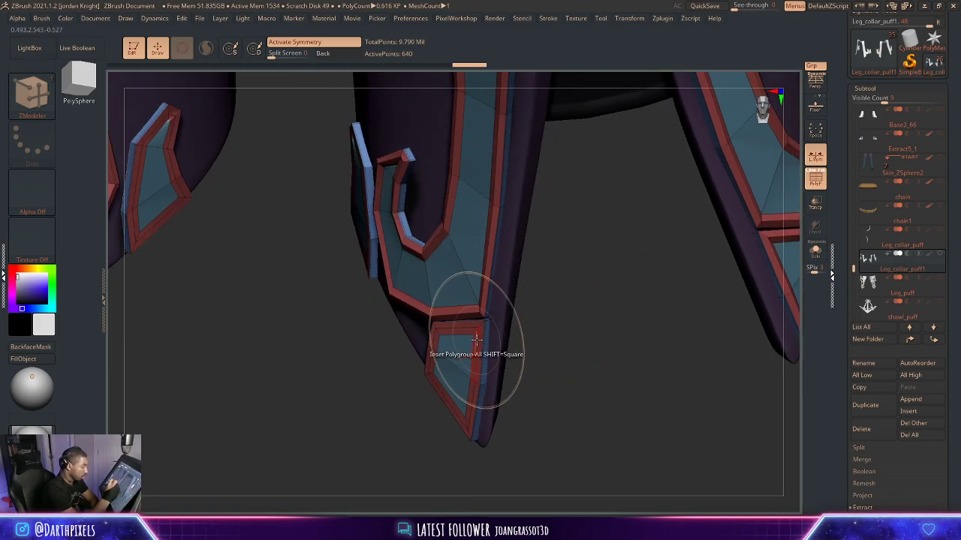
drag(478, 342, 477, 343)
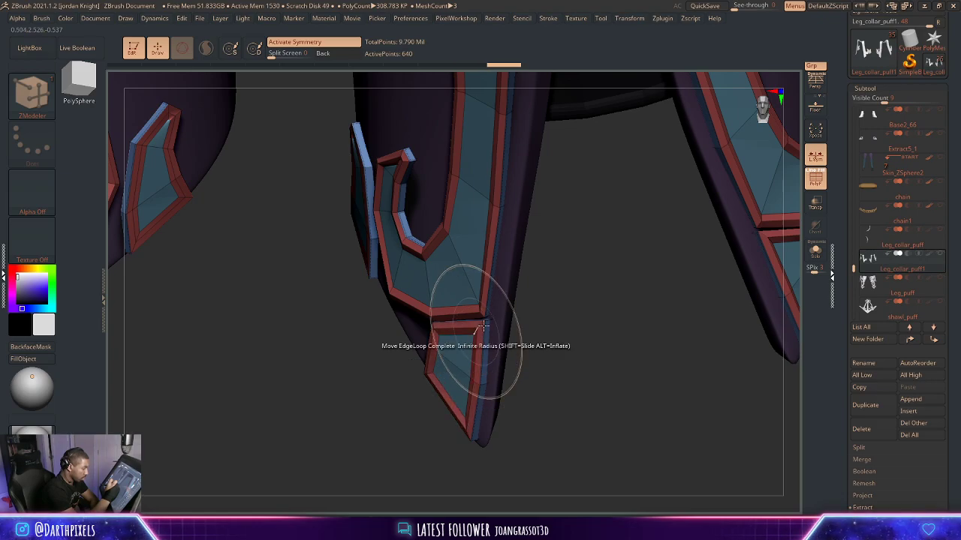
drag(547, 293, 590, 288)
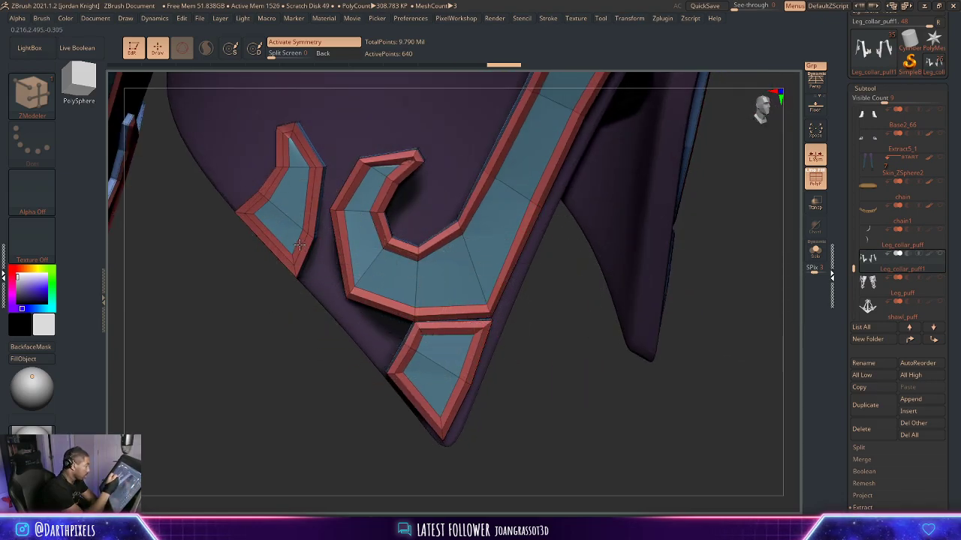
drag(290, 351, 239, 345)
drag(496, 296, 519, 272)
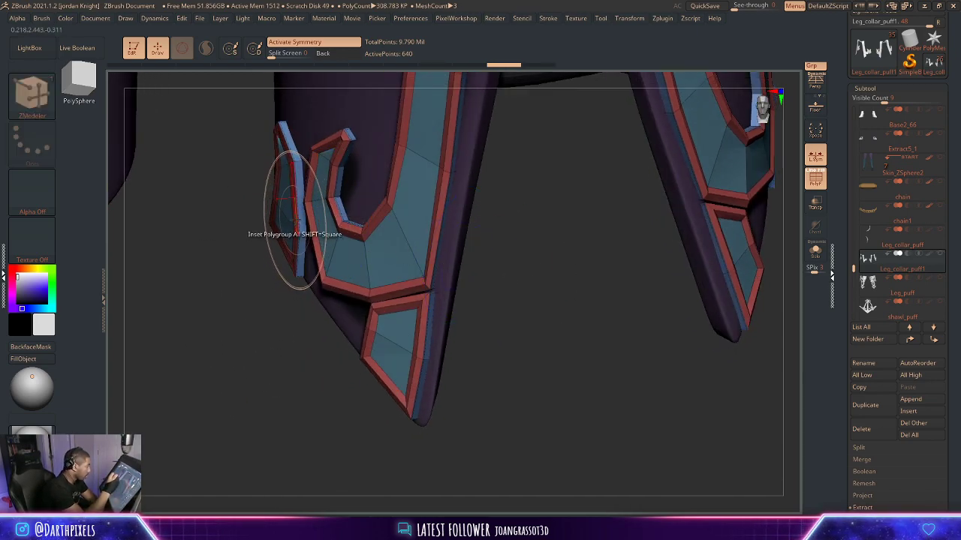
drag(290, 291, 216, 307)
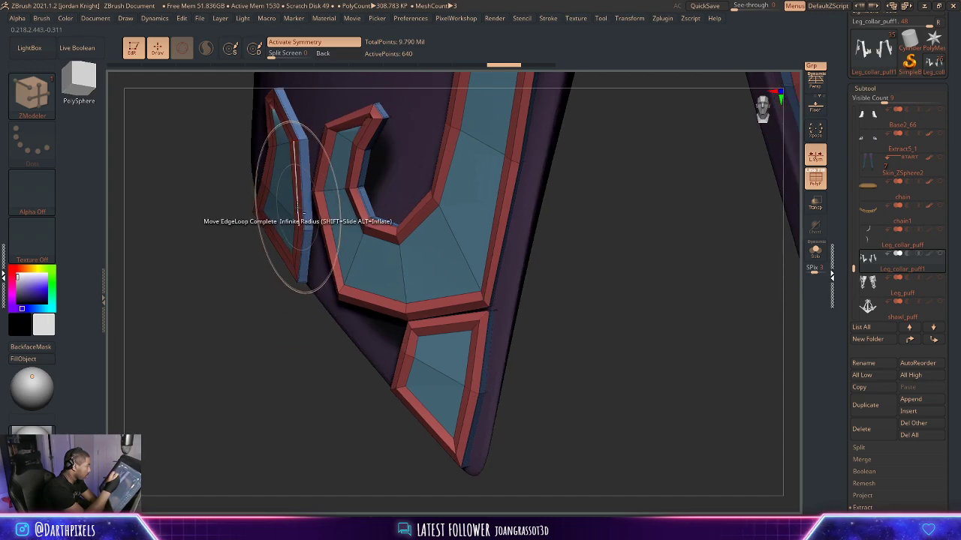
drag(559, 256, 574, 243)
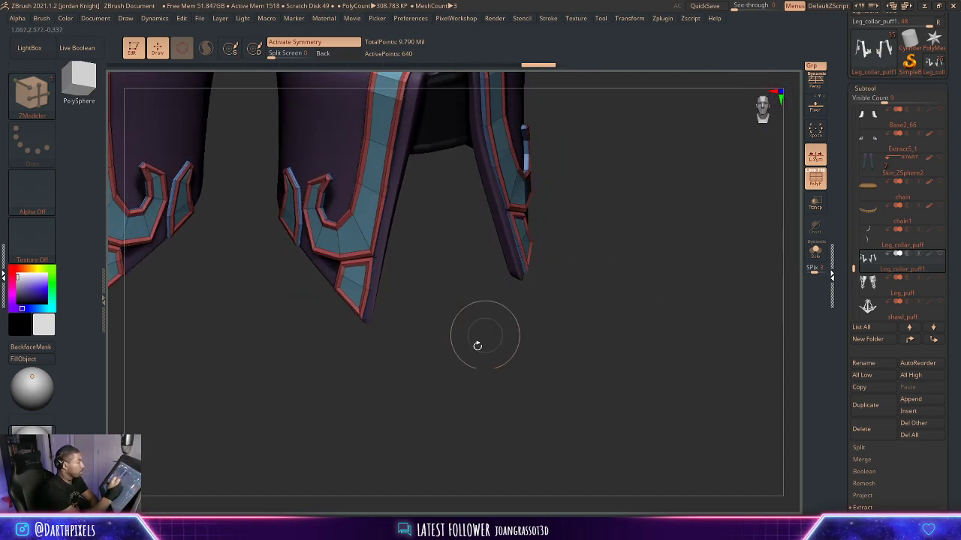
Examine the raised border edges on the trim pieces around both collars.
alt+drag(476, 345, 323, 409)
drag(499, 263, 412, 262)
alt+drag(574, 246, 499, 302)
alt+drag(499, 302, 563, 390)
alt+drag(652, 308, 617, 312)
alt+drag(716, 333, 642, 307)
alt+drag(671, 213, 667, 240)
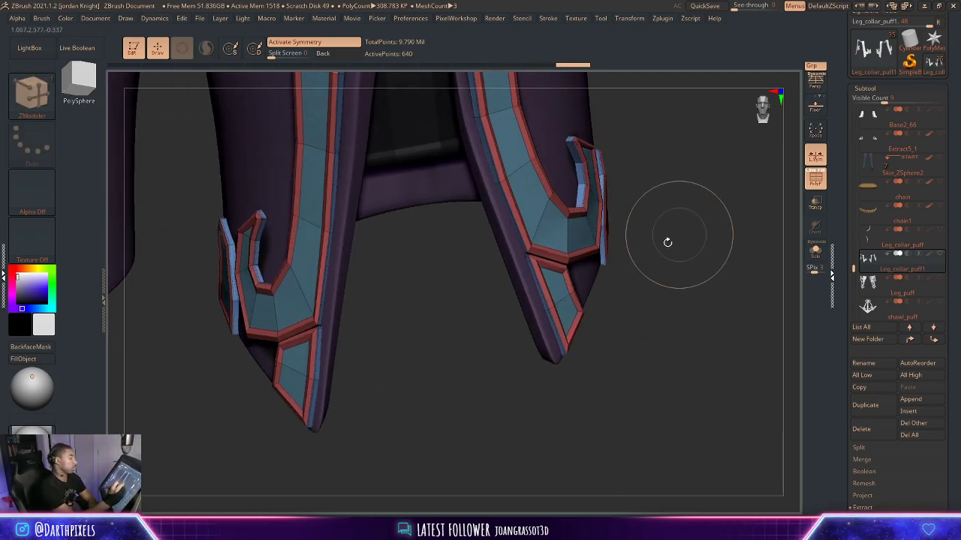
Set the polygon action to Extrude with the Polygroup All target, and extrude the trim's inner panels slightly.
click(39, 99)
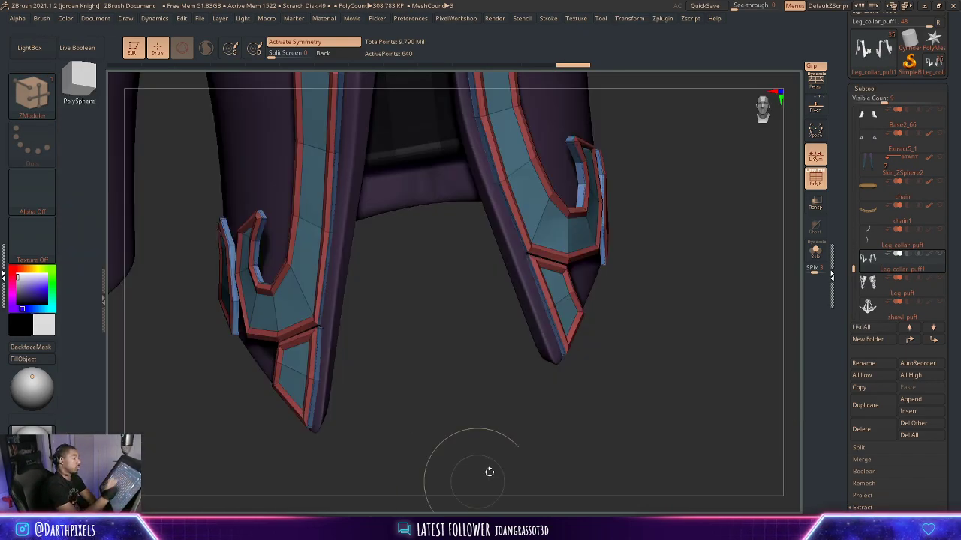
key(space)
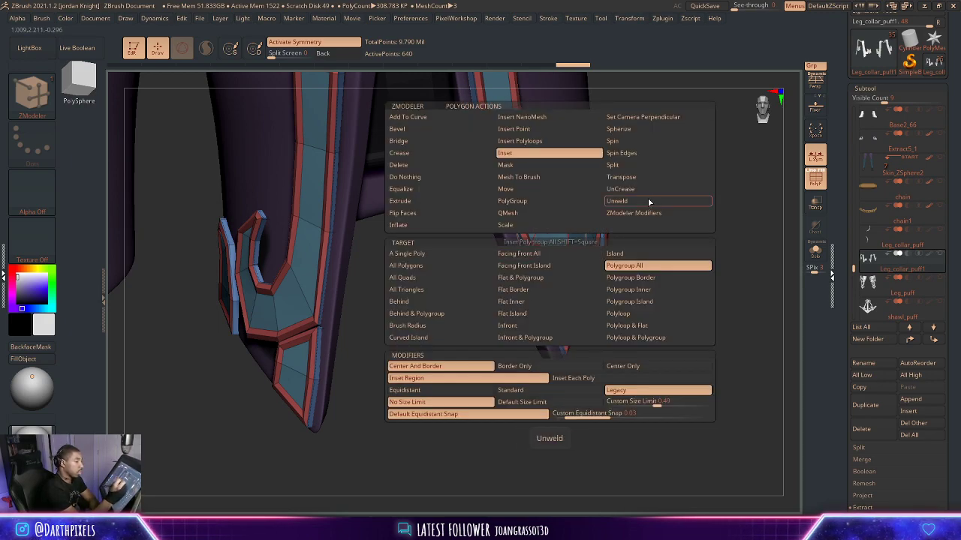
click(437, 203)
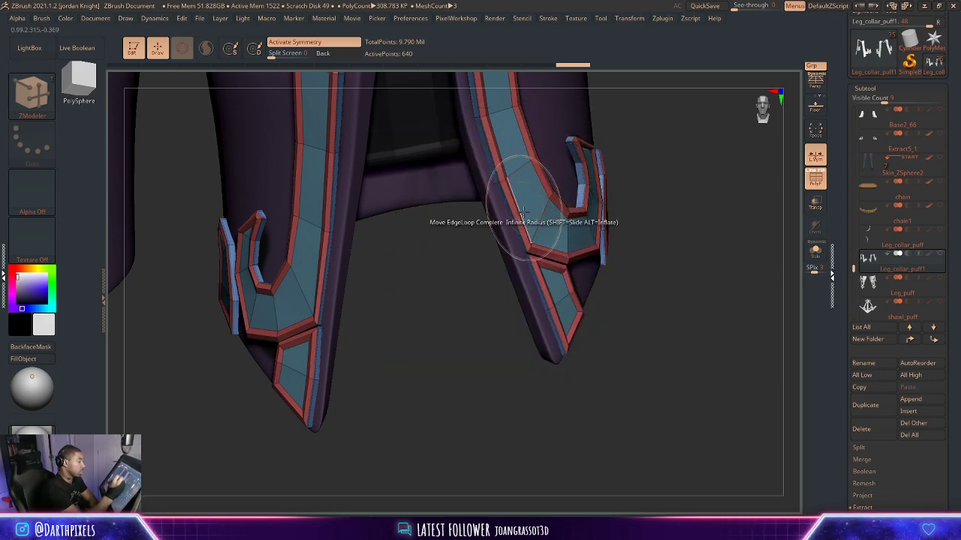
key(space)
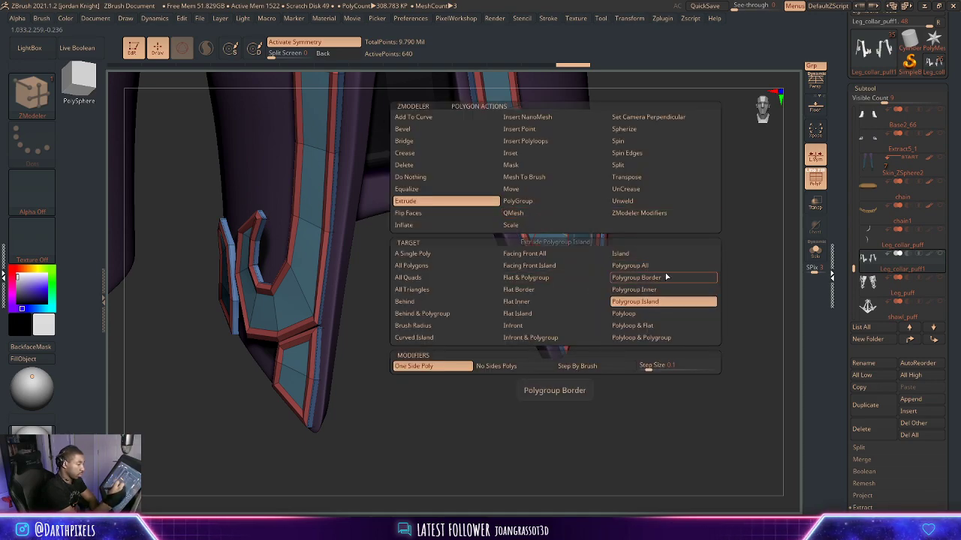
click(639, 264)
drag(556, 228, 560, 231)
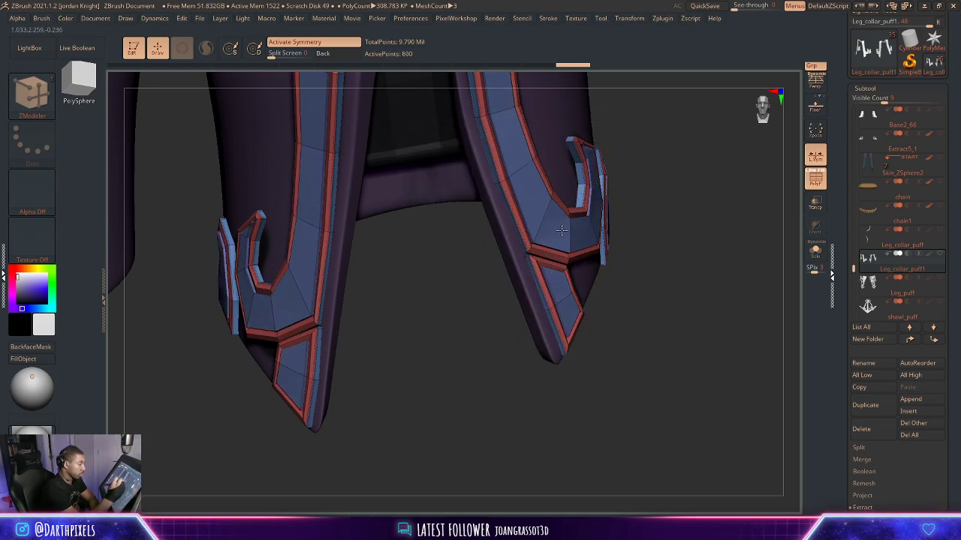
Show the trim with the smooth subdivision preview and without polyframe, and inspect the extruded panels on both collars.
key(d)
key(shift+f)
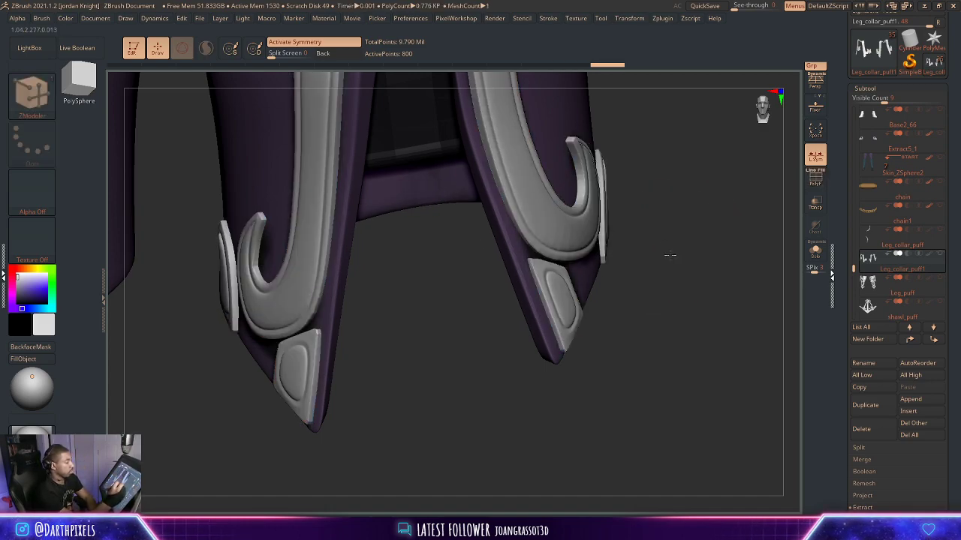
alt+drag(669, 256, 642, 239)
drag(592, 303, 555, 289)
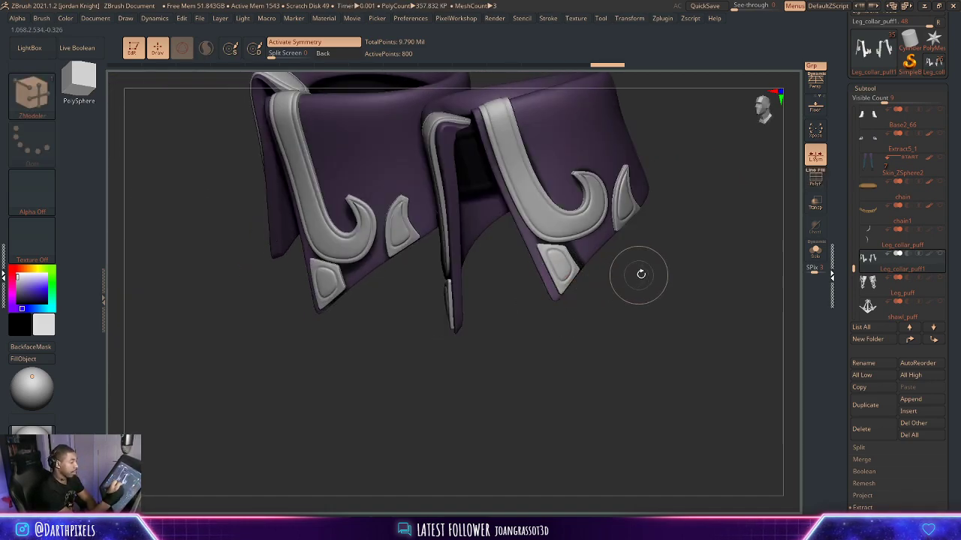
drag(640, 275, 597, 270)
drag(668, 260, 625, 363)
Compare the low-poly polyframe with the smoothed preview, checking the hook, tip and leaf borders up close.
key(shift+d)
key(shift+f)
key(d)
key(shift+f)
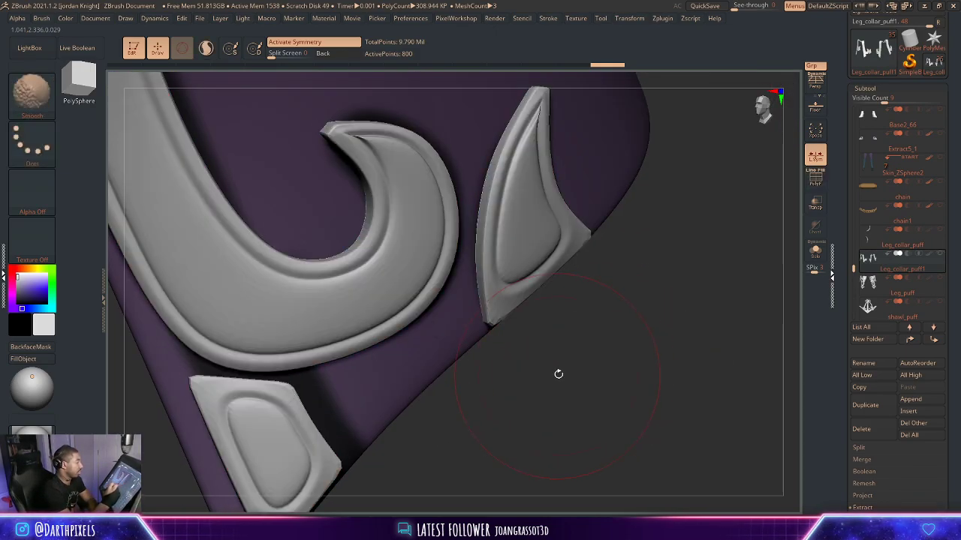
alt+drag(545, 382, 488, 309)
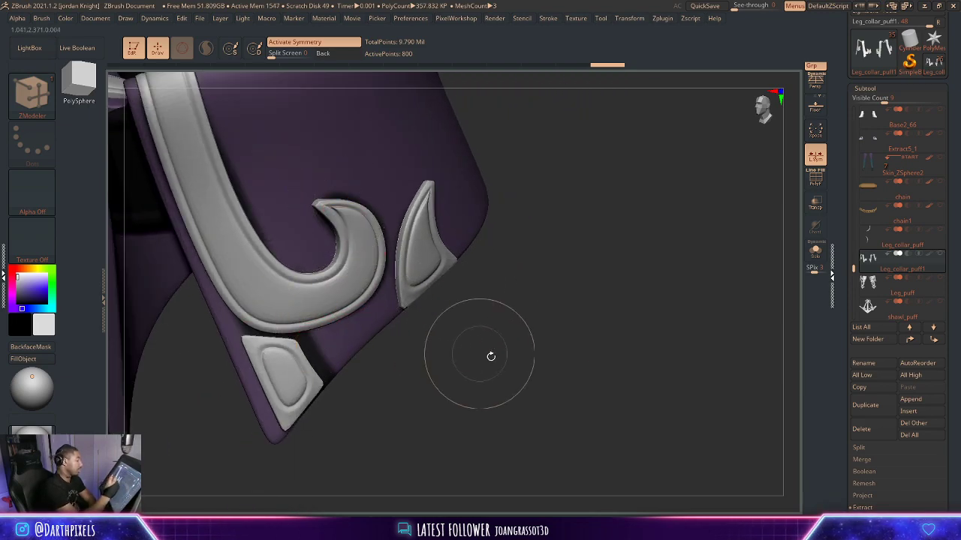
alt+drag(488, 356, 516, 316)
mouse_move(516, 316)
mouse_down()
mouse_move(658, 228)
mouse_move(630, 265)
mouse_move(608, 271)
mouse_move(620, 276)
mouse_move(570, 266)
mouse_move(628, 341)
mouse_move(598, 310)
mouse_move(607, 360)
mouse_up()
Return to the low-poly polyframe display and undo the Polygroup All extrusion of the inner panels.
key(shift+d)
key(shift+f)
mouse_move(512, 354)
alt+mouse_down()
mouse_move(536, 365)
mouse_move(519, 394)
mouse_move(555, 398)
alt+mouse_up()
key(ctrl+z)
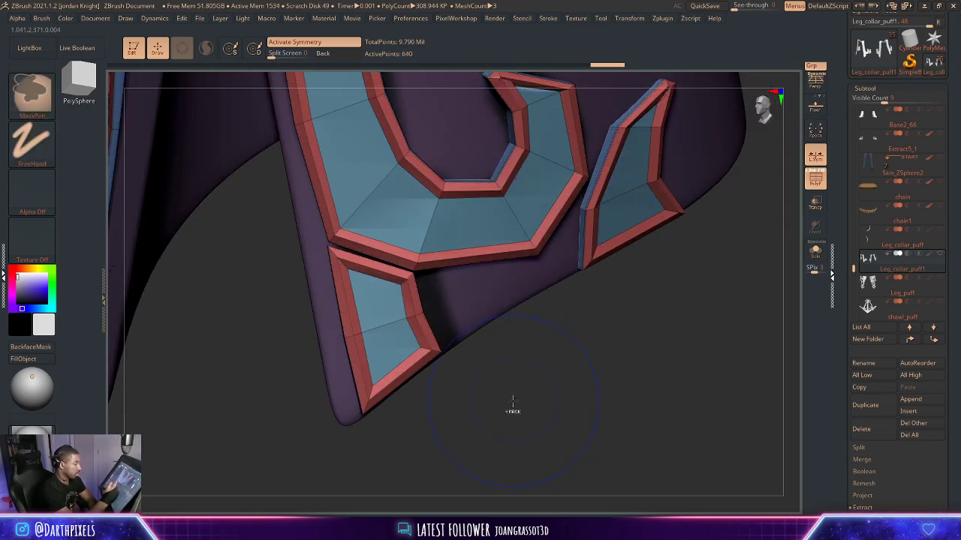
Set the Extrude target to Polygroup Island, and extrude the inner panel of one hook piece slightly.
alt+drag(620, 310, 565, 312)
drag(565, 312, 643, 364)
key(space)
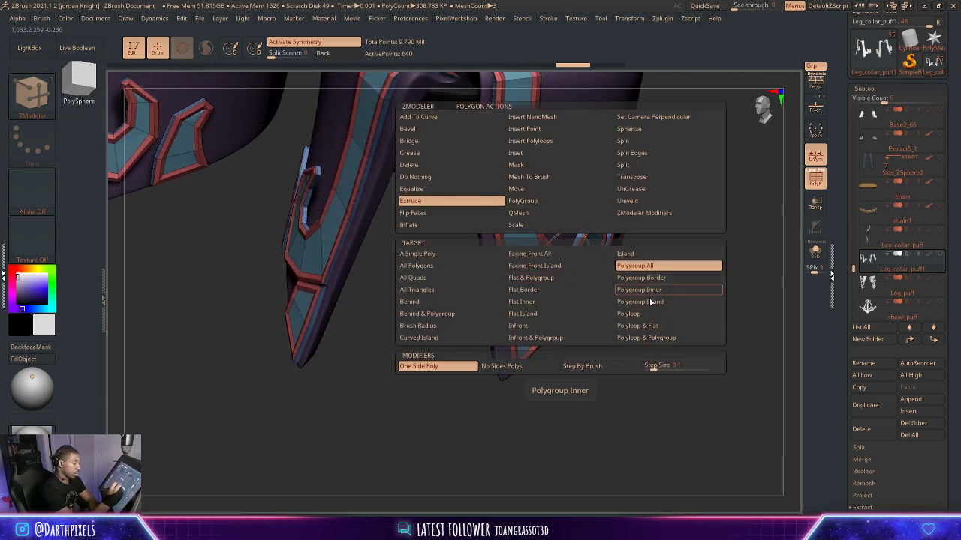
click(647, 301)
drag(564, 265, 568, 268)
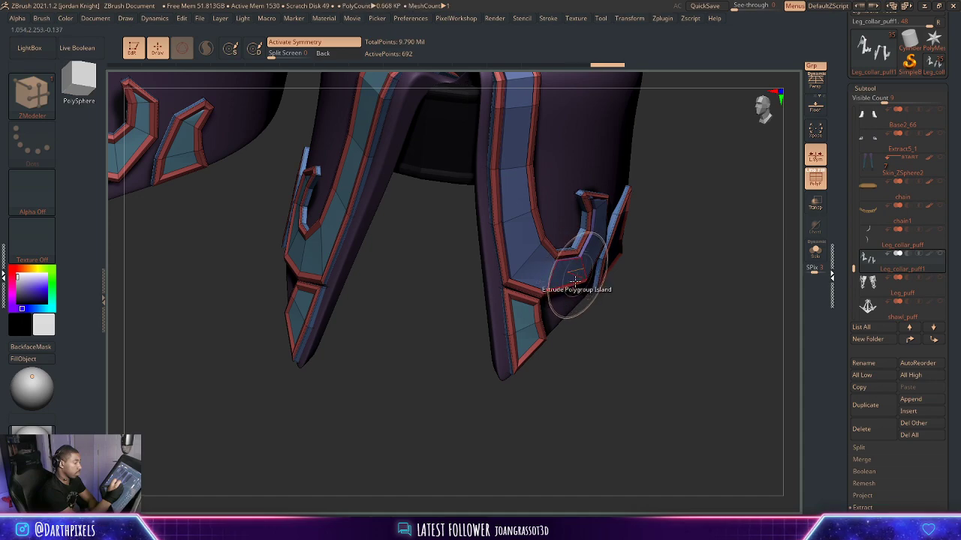
Try to extrude the inner panel of the collar's other hook piece with Polygroup Island.
drag(599, 349, 647, 365)
click(333, 240)
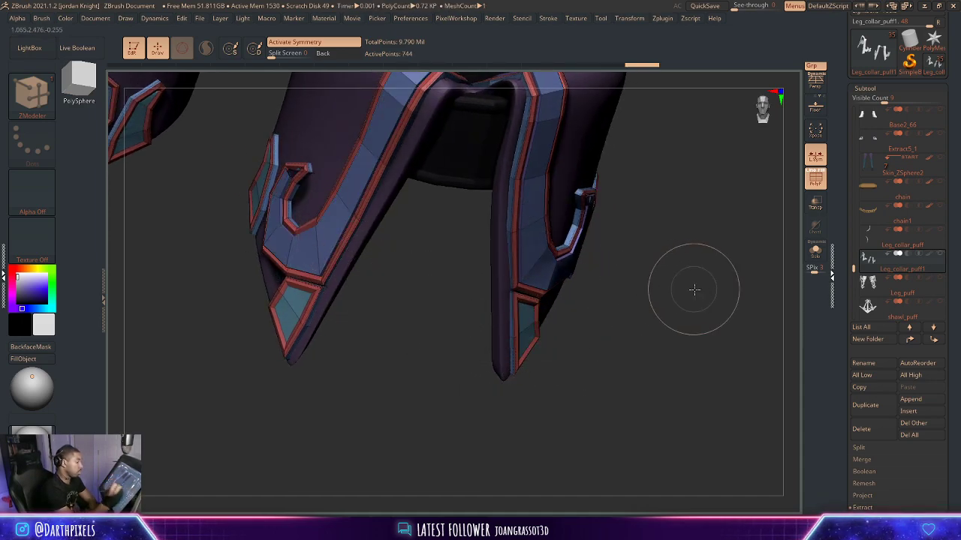
key(ctrl+z)
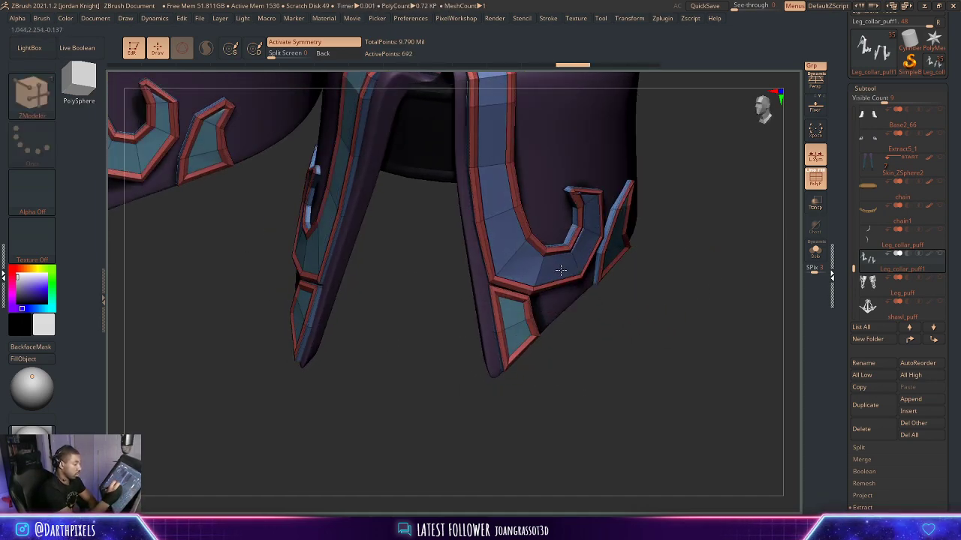
Undo the last extrusion, try extruding the hook pieces' inner panels again with Polygroup Island, and inspect them in the smoothed preview.
key(ctrl+z)
alt+drag(617, 301, 651, 301)
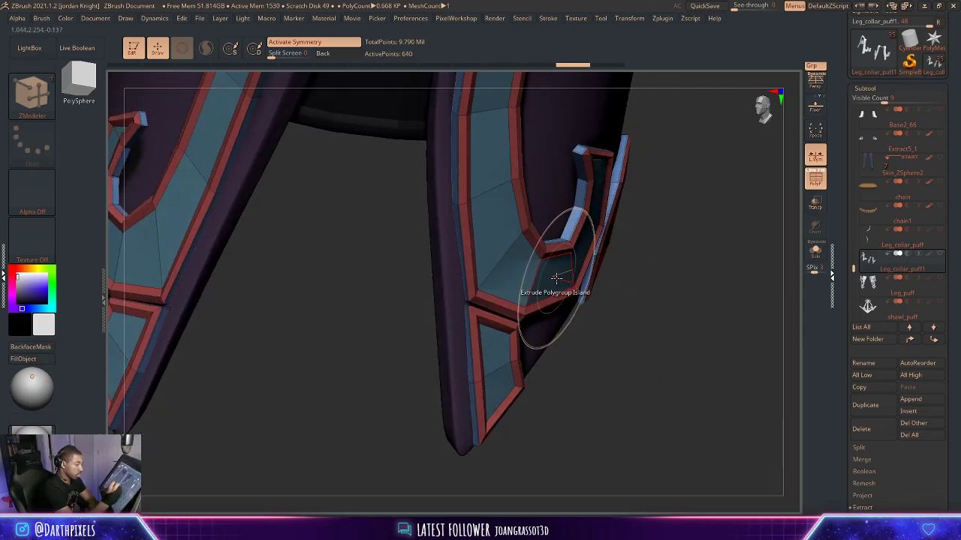
drag(556, 278, 560, 279)
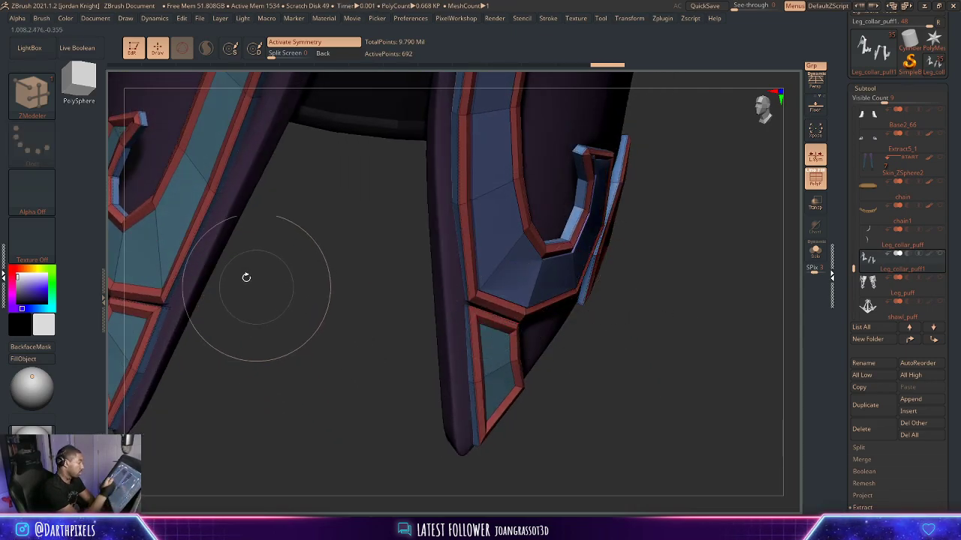
click(179, 226)
key(d)
key(shift+f)
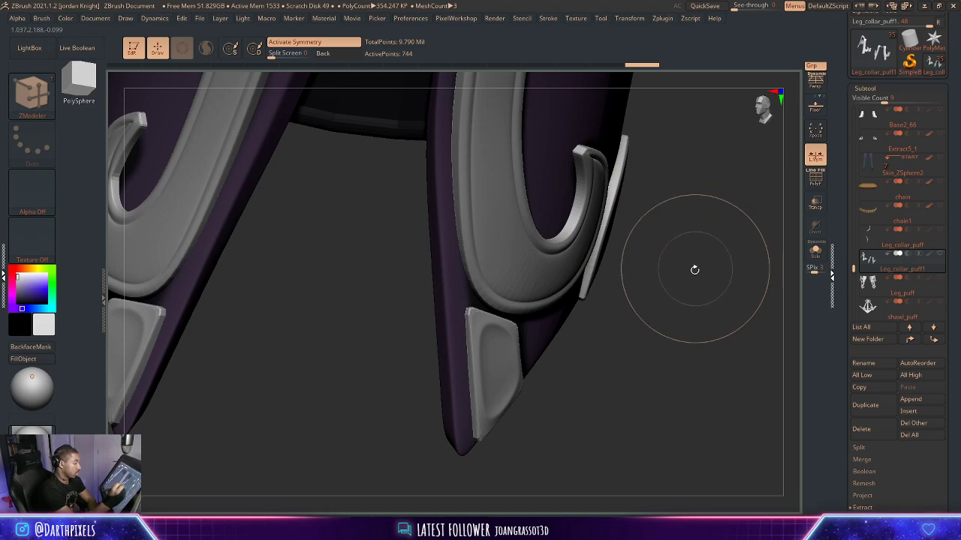
alt+drag(695, 270, 742, 258)
mouse_move(658, 271)
mouse_down()
mouse_move(639, 331)
mouse_move(603, 322)
mouse_move(608, 280)
mouse_move(577, 308)
mouse_move(604, 250)
mouse_move(701, 313)
mouse_move(683, 337)
mouse_move(532, 322)
mouse_move(618, 342)
mouse_move(615, 321)
mouse_move(587, 301)
mouse_up()
key(shift+d)
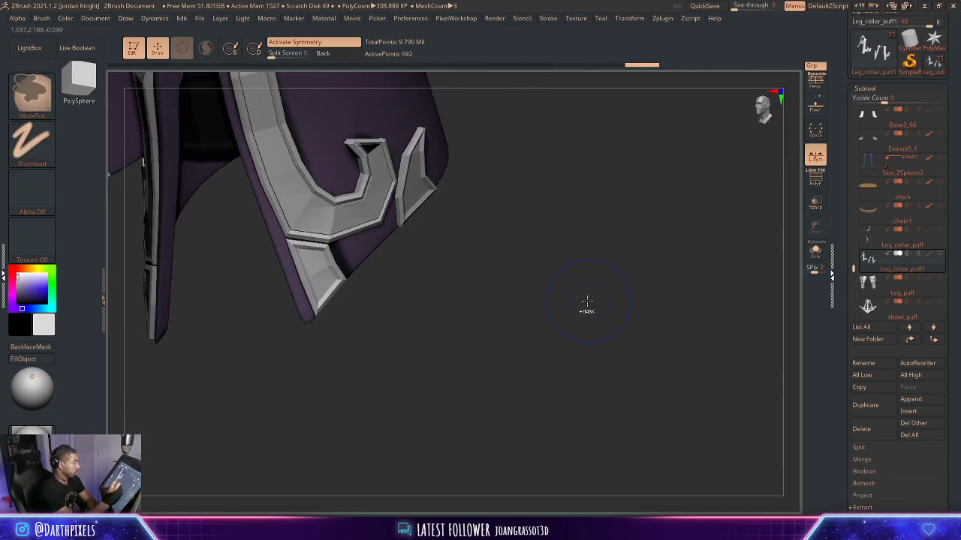
Undo the hook panel extrusions and their preceding edits, and return to the low-poly polyframe display.
key(ctrl+z)
key(ctrl+z)
key(ctrl+z)
key(ctrl+z)
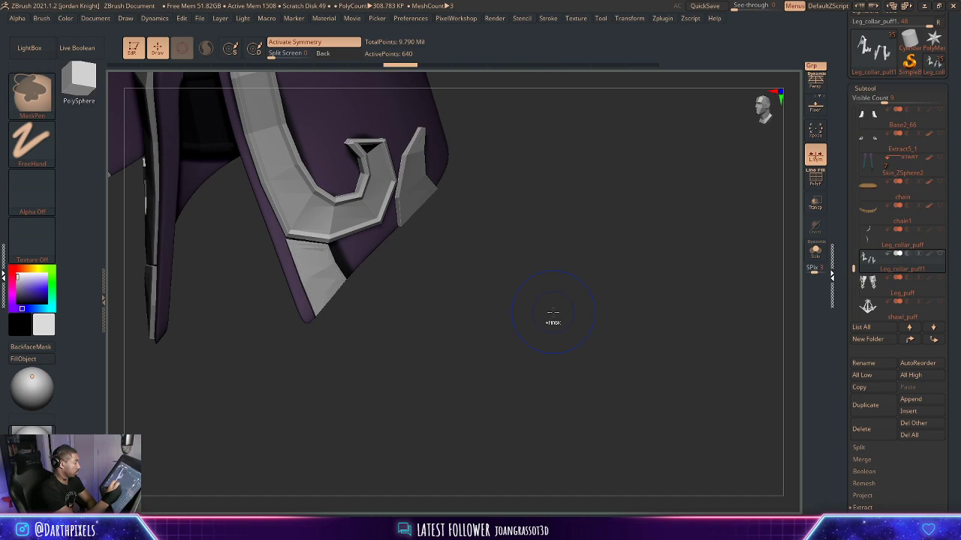
drag(551, 313, 593, 292)
key(shift+f)
alt+drag(515, 278, 603, 291)
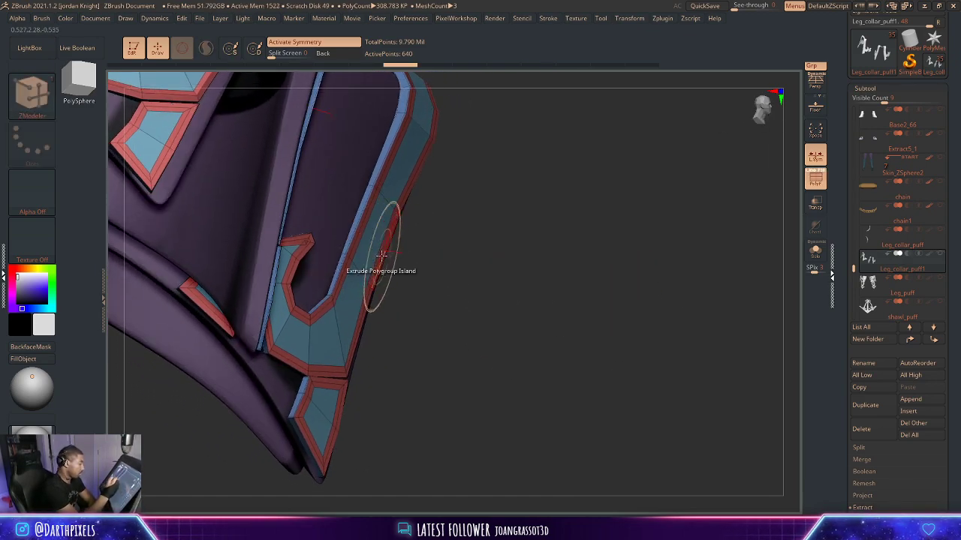
Extrude the inner panels of both hook pieces slightly with the Polygroup Island target.
key(space)
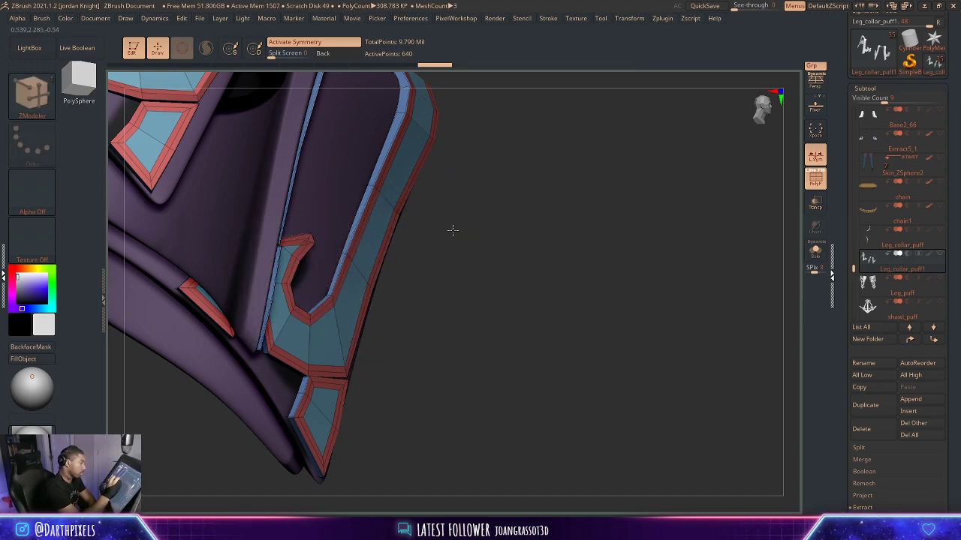
drag(453, 230, 463, 203)
drag(393, 253, 581, 318)
key(shift+f)
key(shift+d)
key(shift+f)
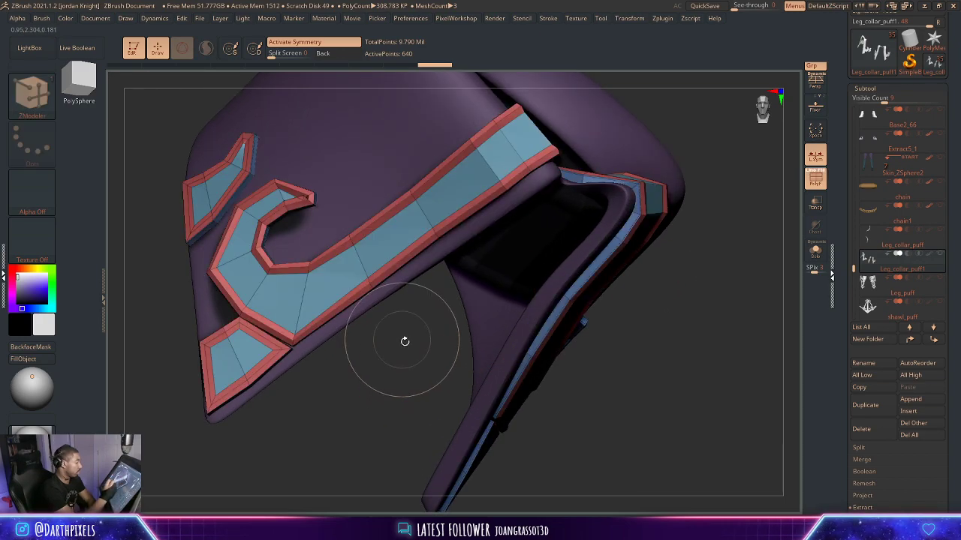
drag(405, 342, 396, 295)
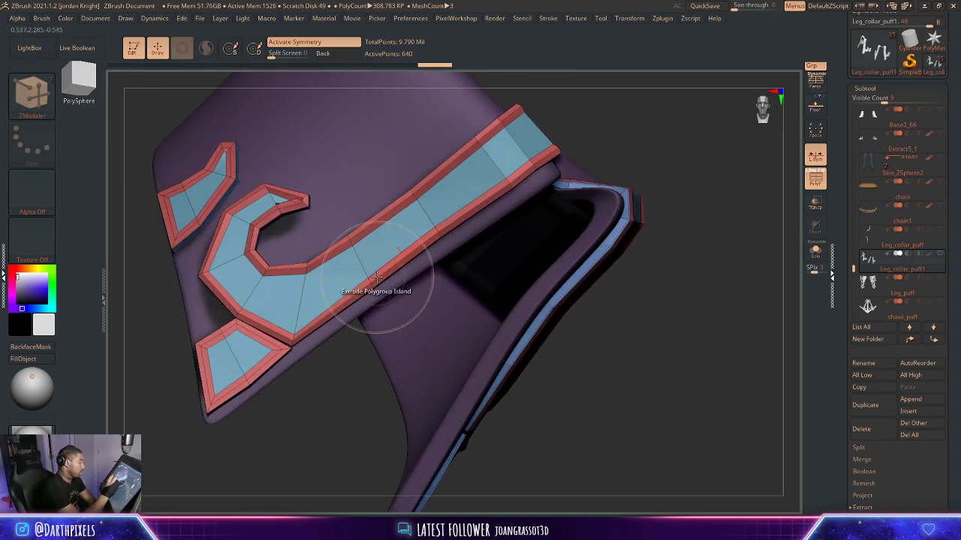
drag(355, 378, 319, 356)
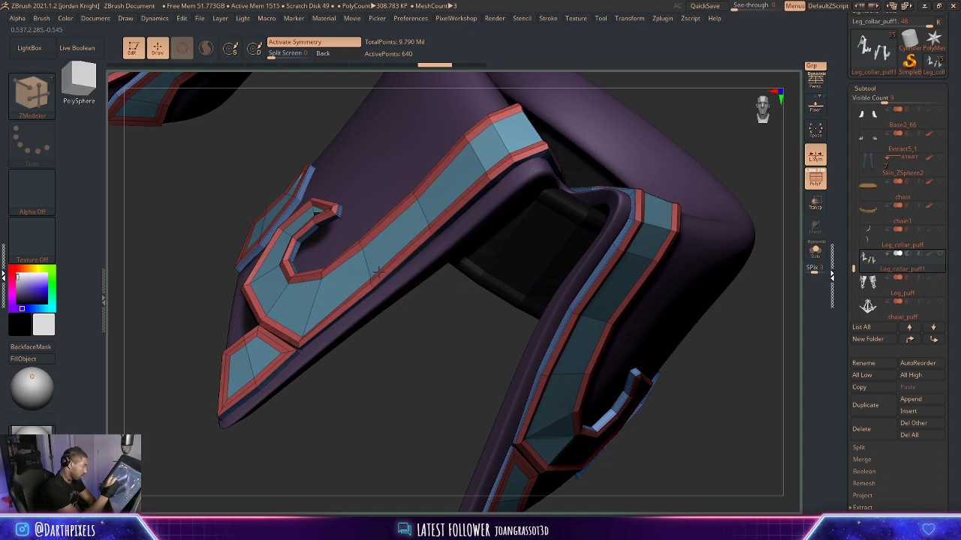
click(377, 257)
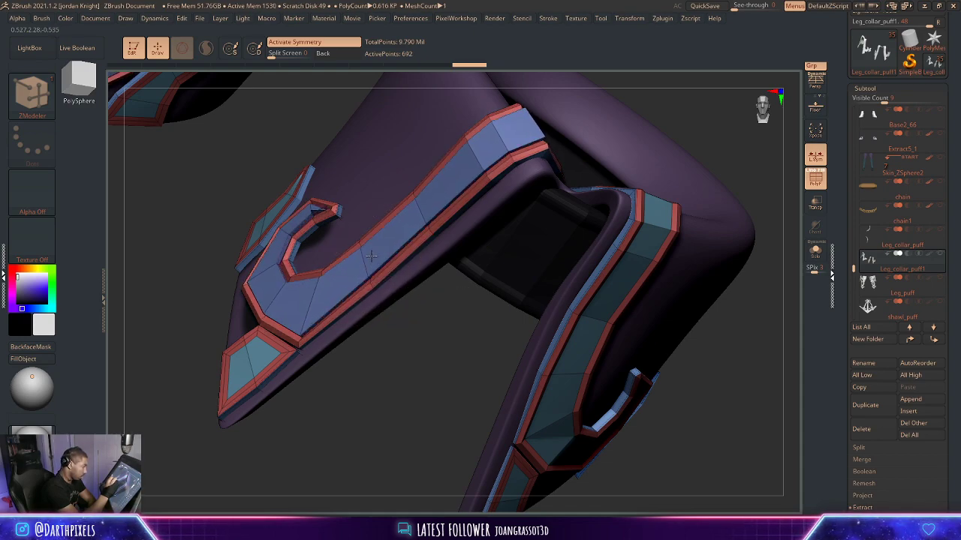
alt+drag(364, 376, 279, 276)
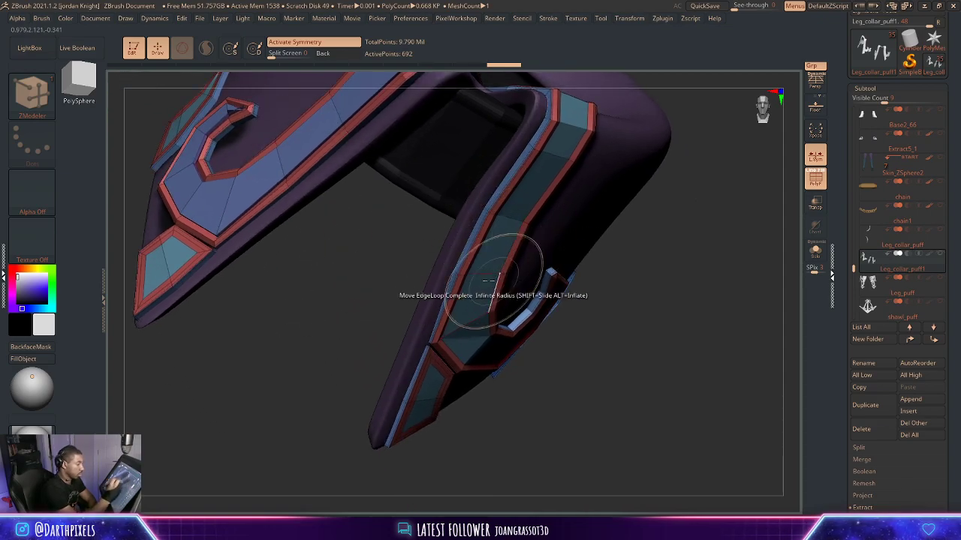
click(483, 298)
Compare the extruded hook panels in the smoothed preview and the low-poly display from several angles.
alt+drag(689, 280, 652, 249)
key(d)
key(shift+f)
drag(699, 297, 655, 229)
mouse_move(655, 229)
mouse_down()
mouse_move(684, 275)
mouse_move(617, 246)
mouse_move(630, 281)
mouse_move(605, 264)
mouse_up()
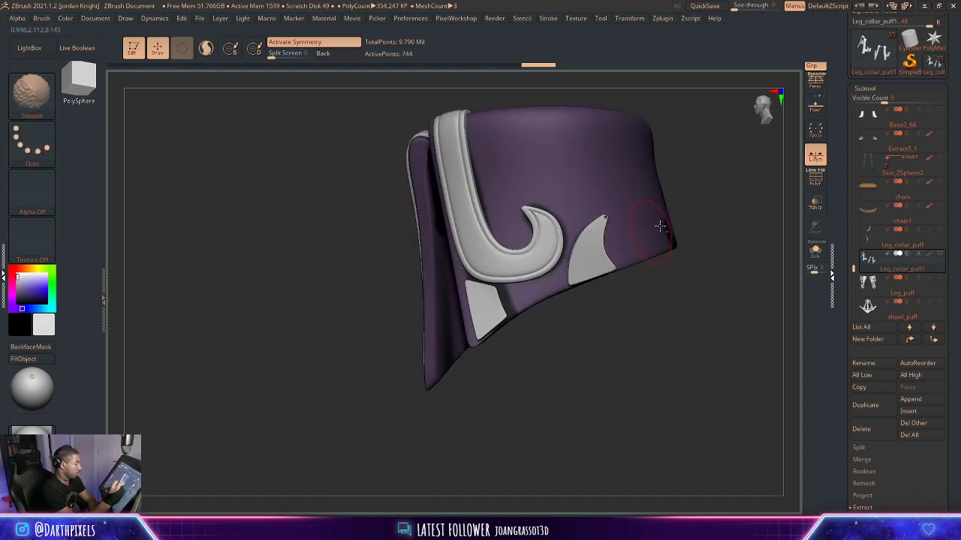
drag(722, 192, 721, 217)
key(shift+d)
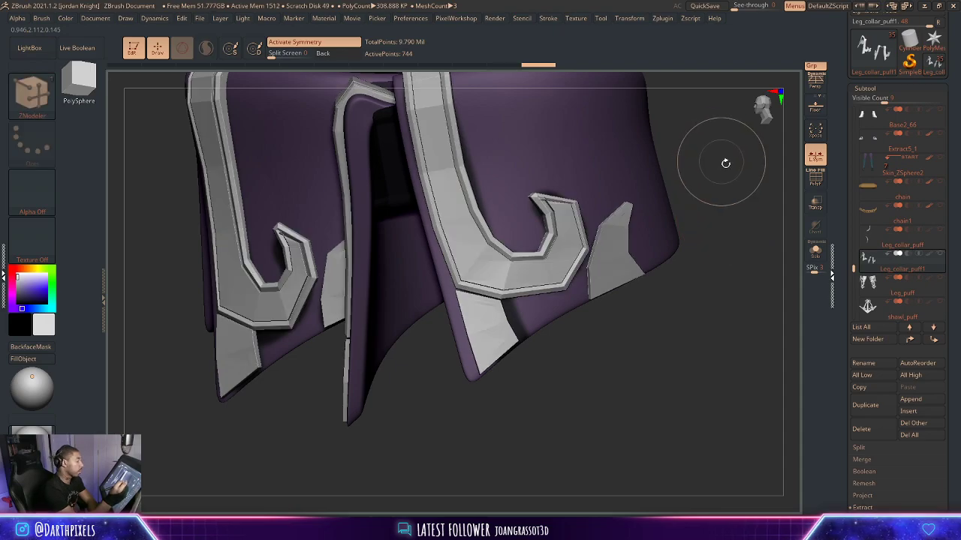
drag(725, 163, 738, 171)
alt+drag(716, 222, 692, 198)
key(shift+f)
drag(626, 300, 590, 276)
key(d)
key(shift+d)
key(shift+f)
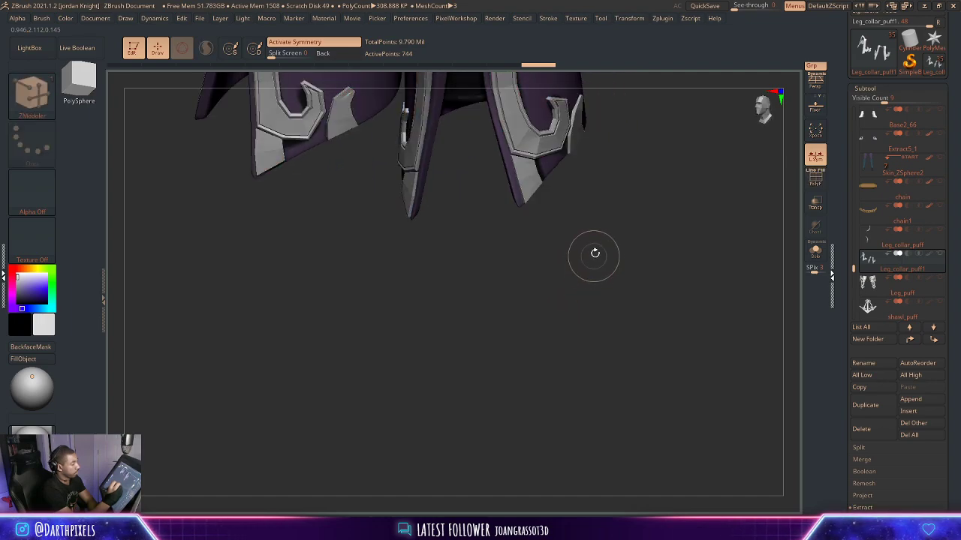
Set the ZModeler edge action to Crease with the EdgeLoop Partial target for working on the pointed tip piece.
alt+drag(603, 235, 661, 343)
key(shift+f)
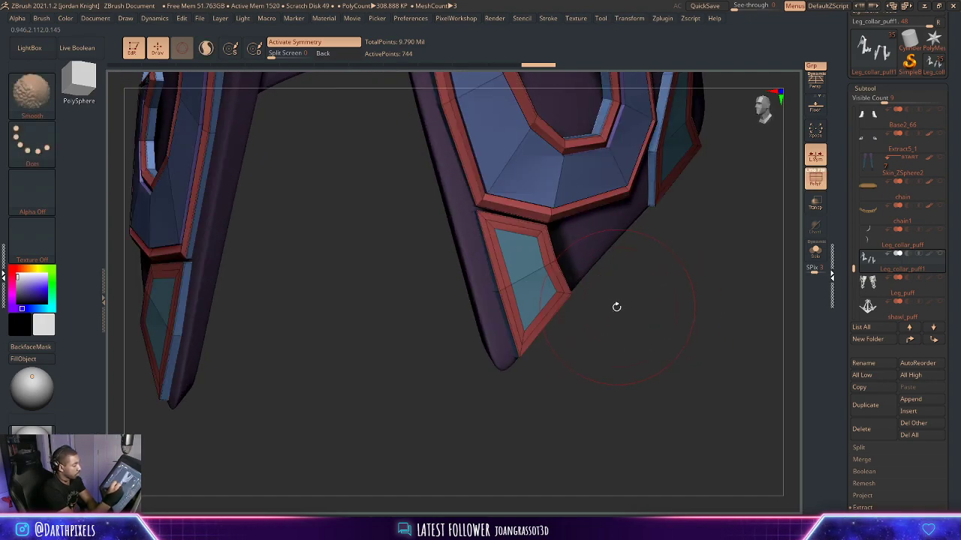
drag(579, 310, 620, 336)
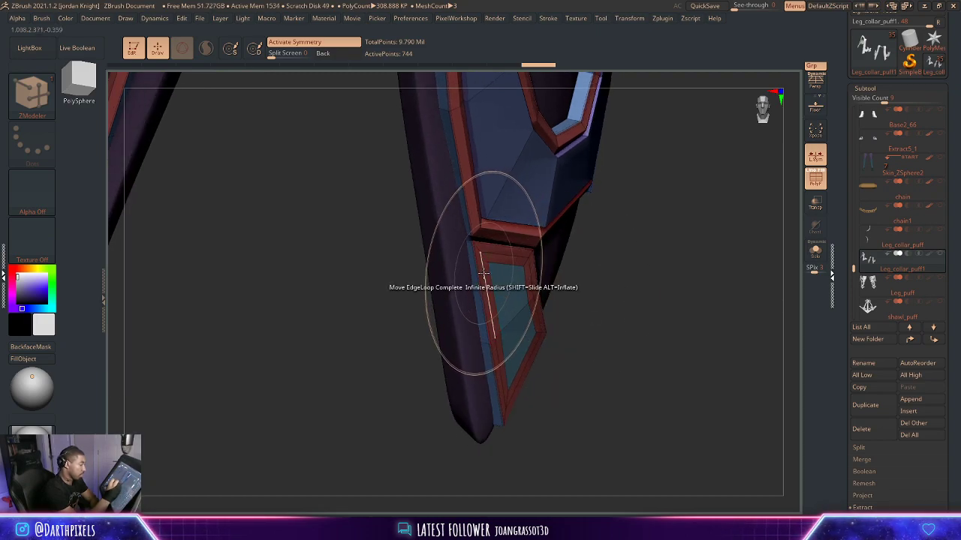
key(space)
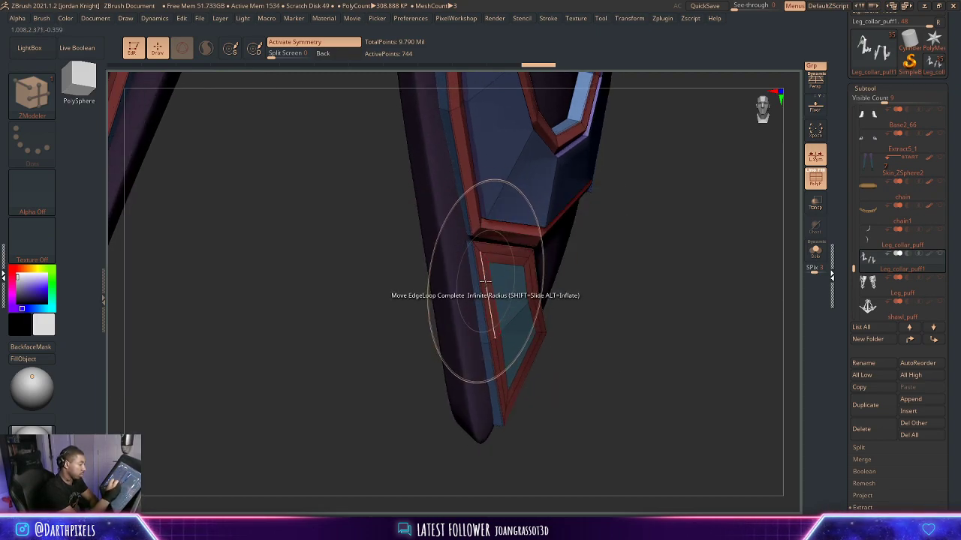
drag(487, 284, 488, 283)
drag(661, 261, 605, 276)
key(space)
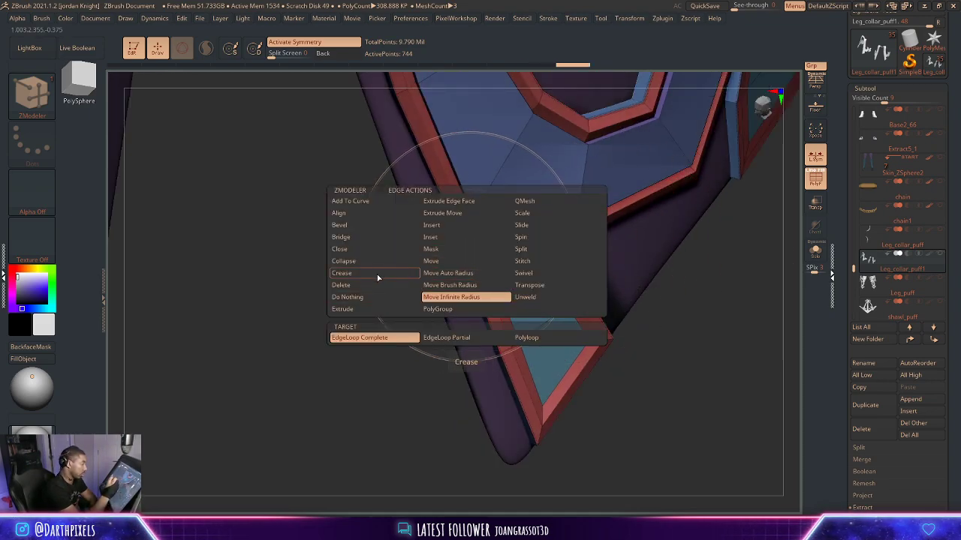
click(377, 274)
click(457, 339)
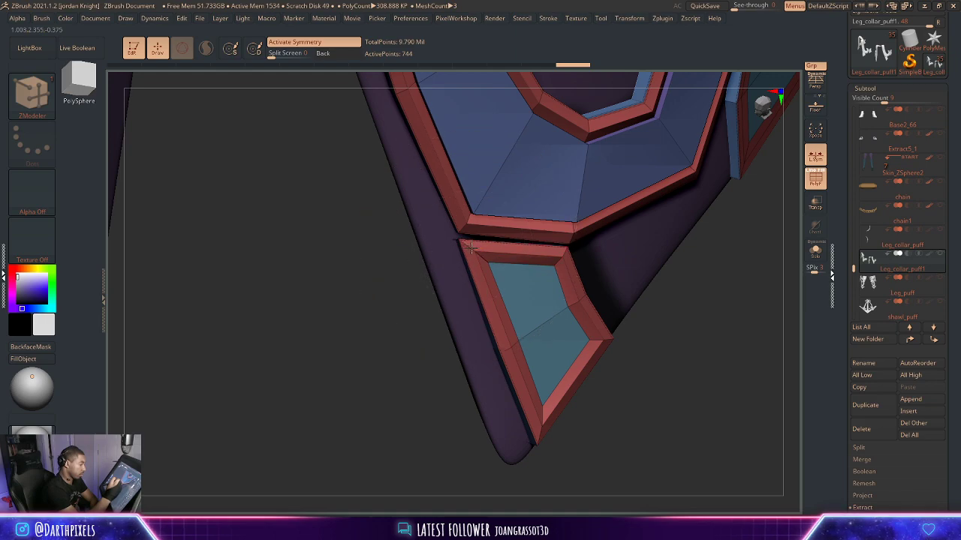
Crease edges around the tip piece's inner panel and check the result in the smoothed preview.
click(596, 337)
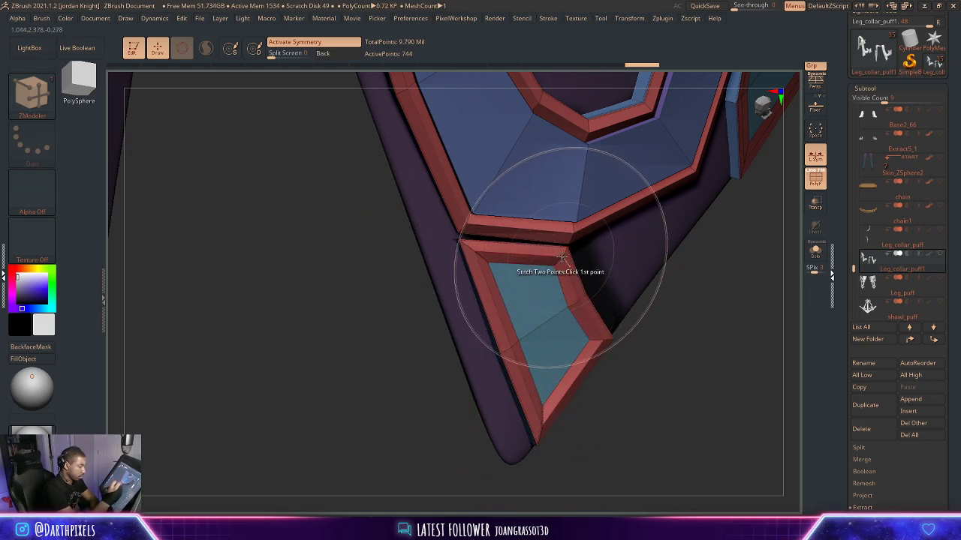
click(563, 256)
drag(631, 357, 618, 353)
key(d)
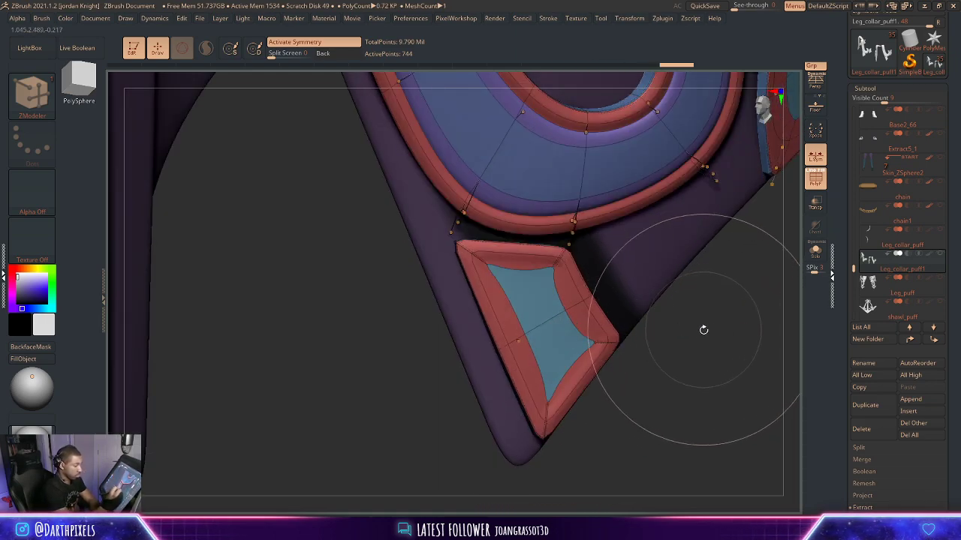
alt+drag(703, 365, 627, 326)
drag(677, 357, 707, 382)
key(shift+d)
key(shift+f)
key(shift+f)
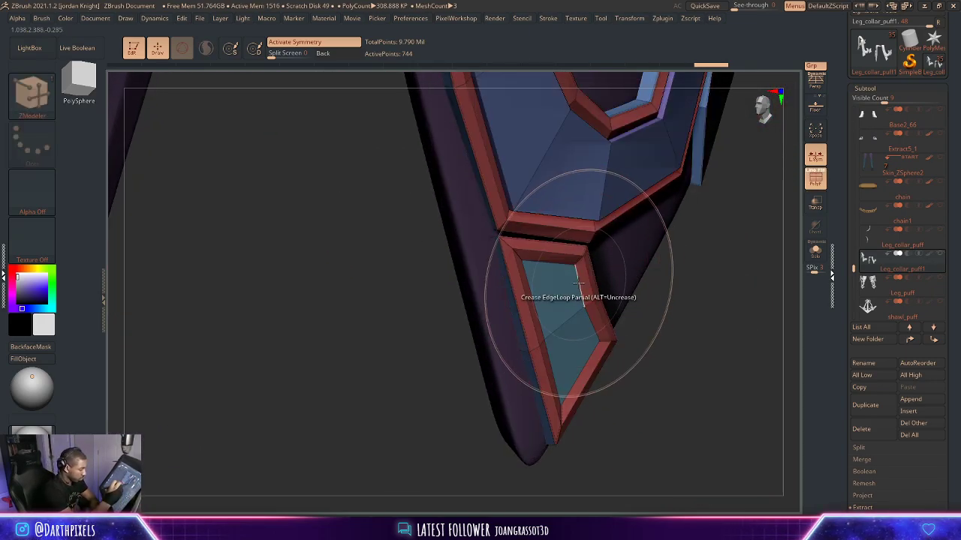
Crease the remaining partial edge loops bordering the tip piece's inner panel.
drag(670, 303, 612, 309)
click(523, 305)
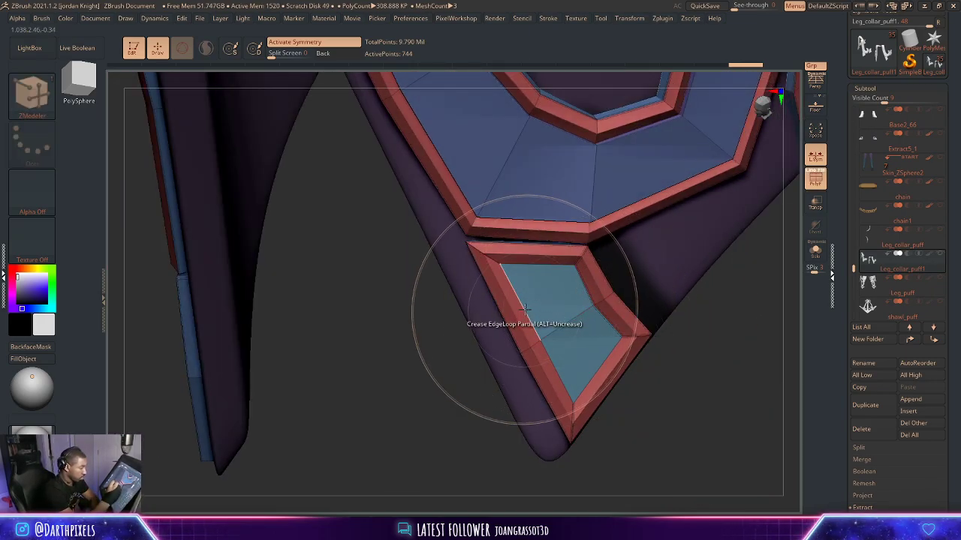
click(533, 265)
right_drag(608, 363, 664, 350)
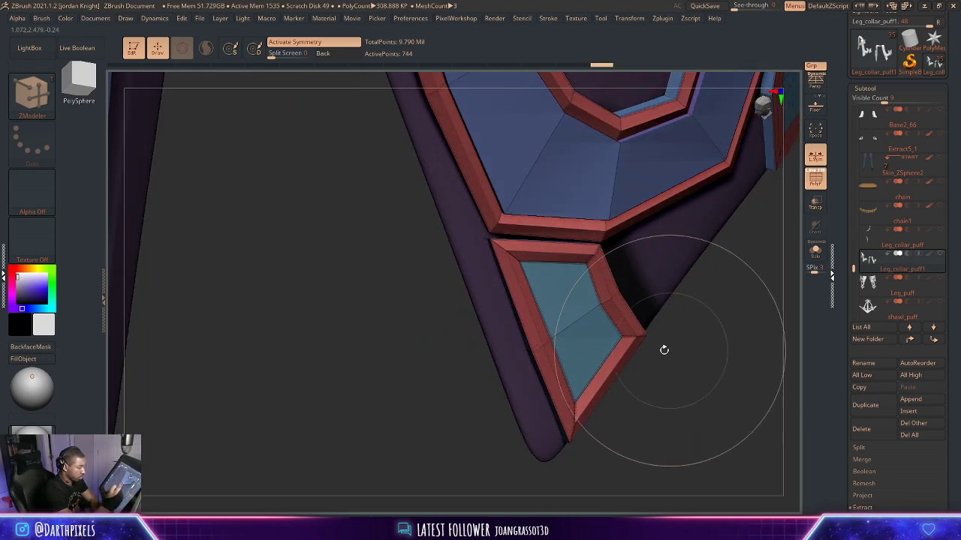
Extrude the tip piece's inner panel with Polygroup Island and check its shape in the smoothed preview.
click(581, 307)
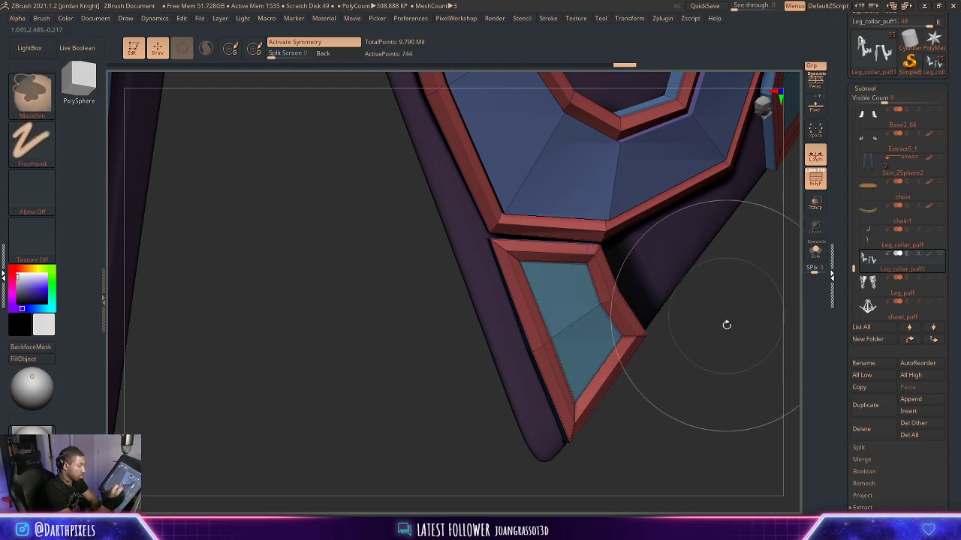
drag(725, 325, 650, 279)
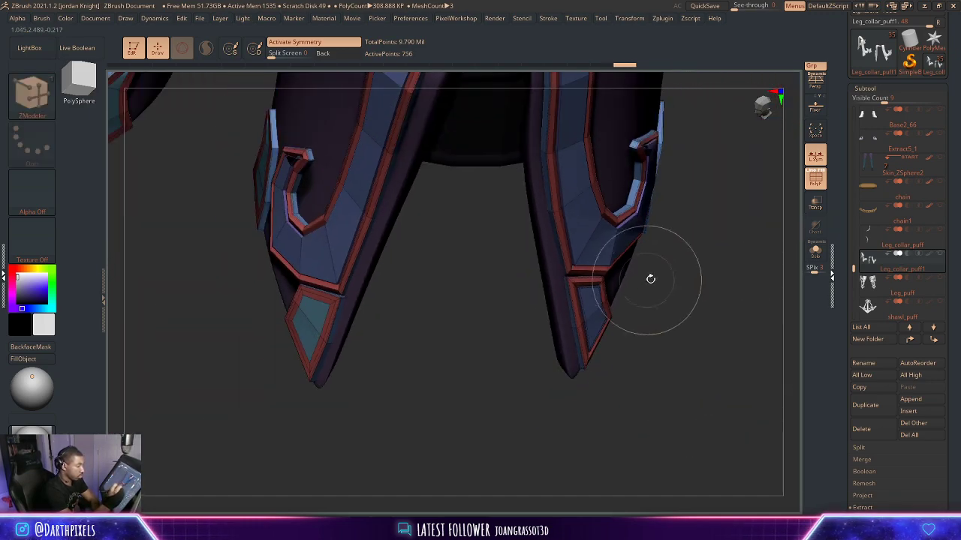
key(d)
key(shift+f)
drag(698, 304, 753, 384)
key(shift+d)
key(shift+f)
drag(713, 357, 750, 360)
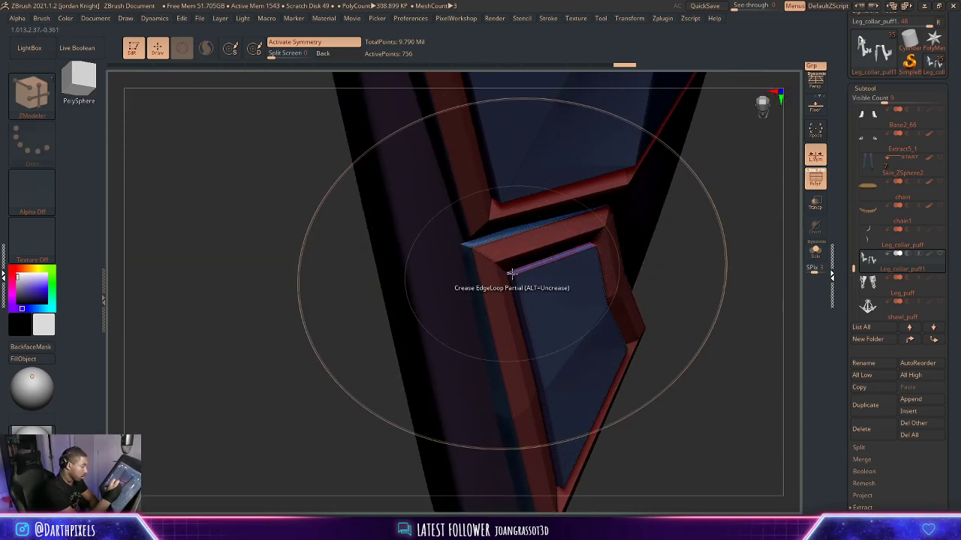
Crease the partial edge loops around the tip piece's extruded inner panel.
drag(752, 282, 702, 304)
click(640, 232)
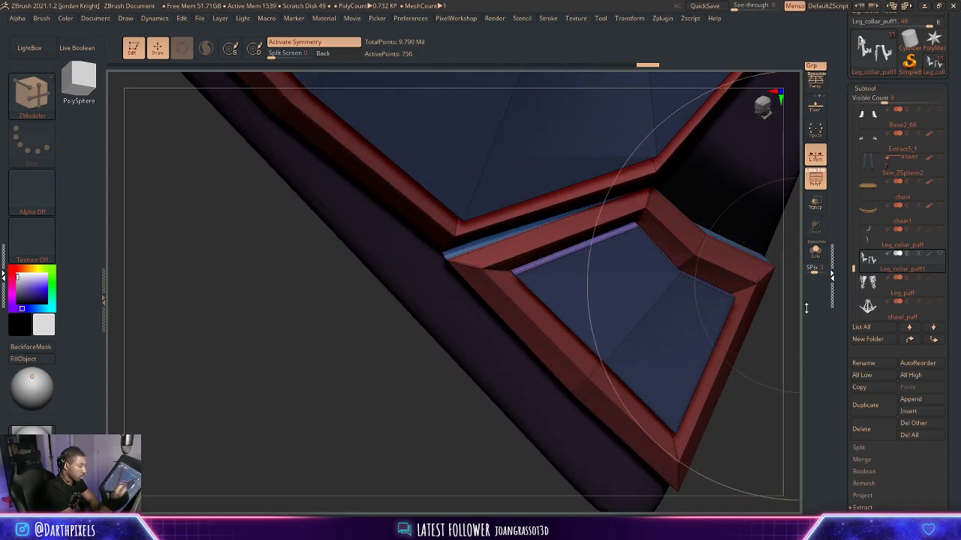
drag(767, 347, 762, 398)
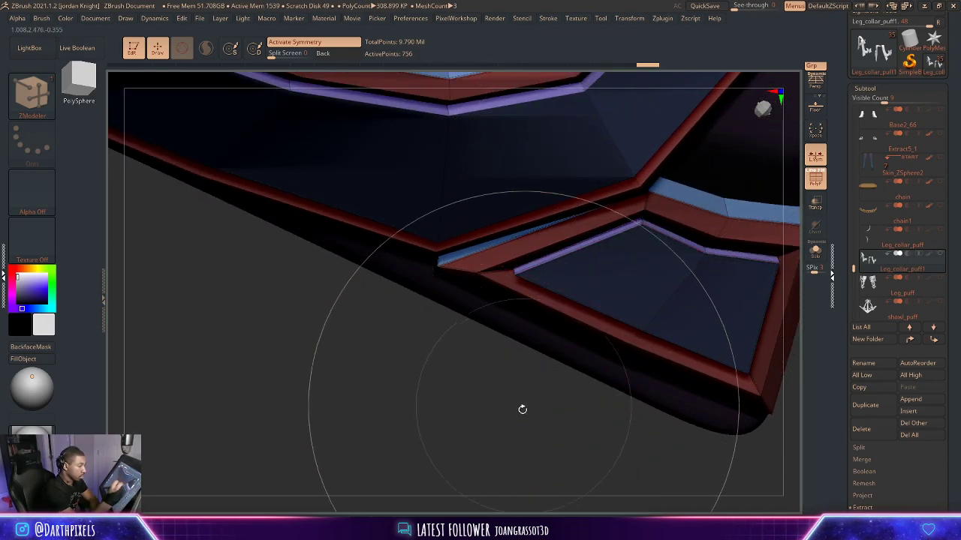
drag(523, 409, 449, 375)
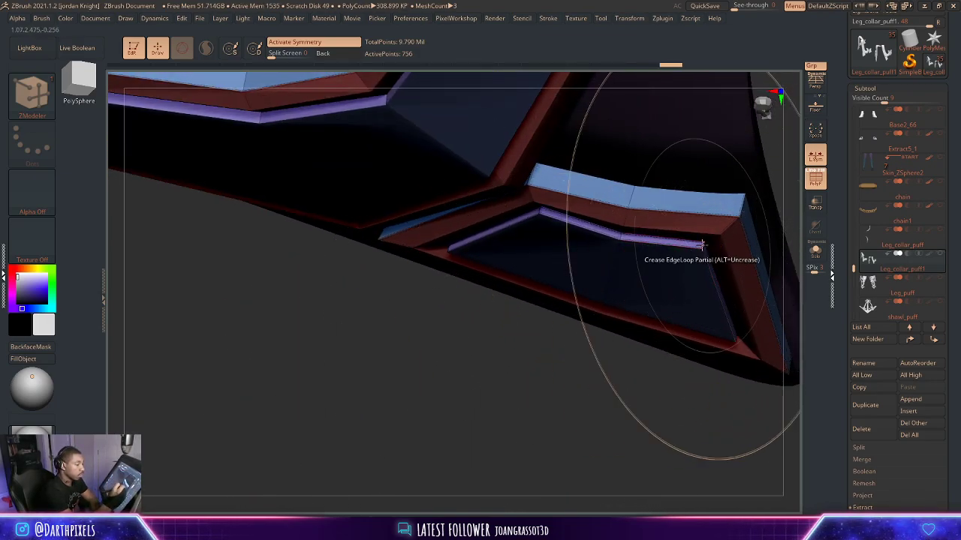
drag(670, 412, 672, 377)
click(746, 315)
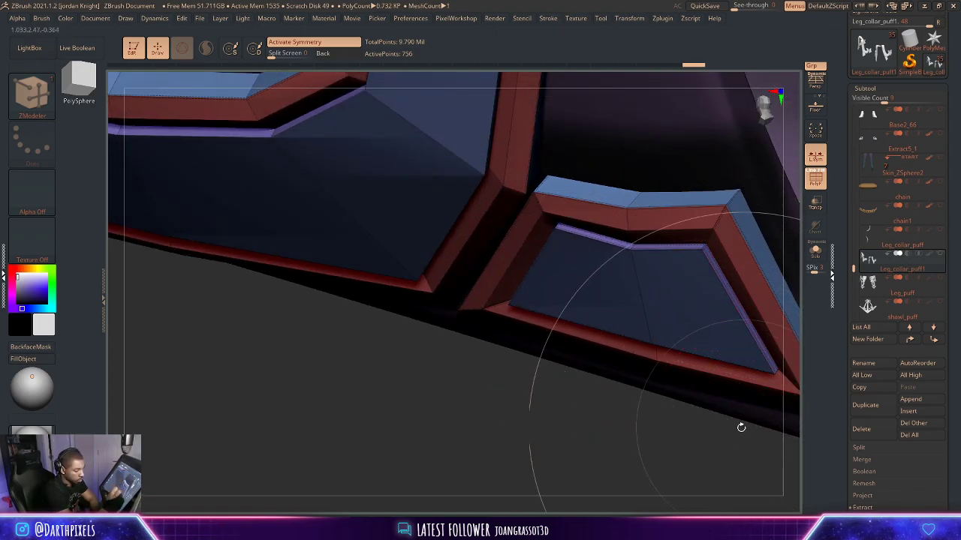
right_drag(741, 427, 668, 339)
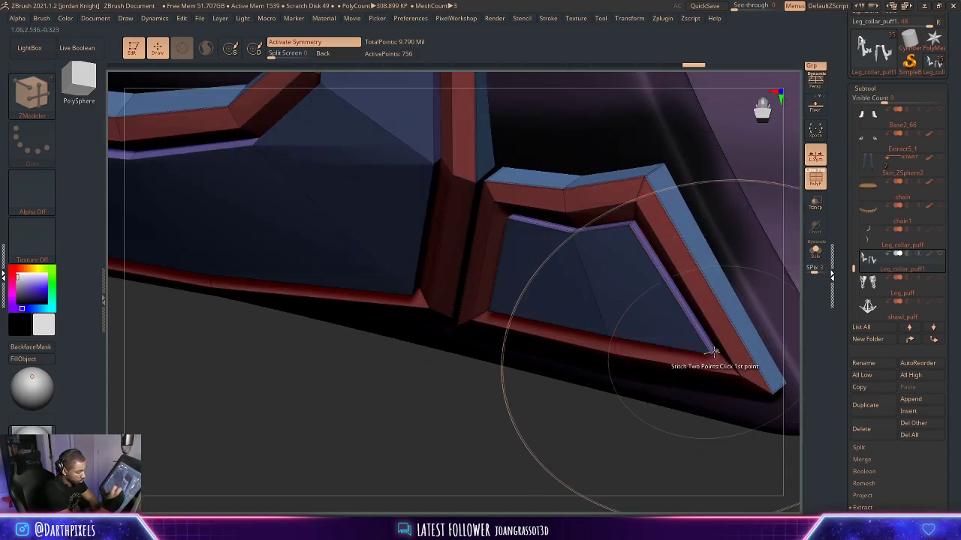
Set the dynamic smooth subdivision level to 4 and check the tip piece's extruded panel in the smoothed preview.
alt+drag(589, 390, 681, 359)
key(shift+f)
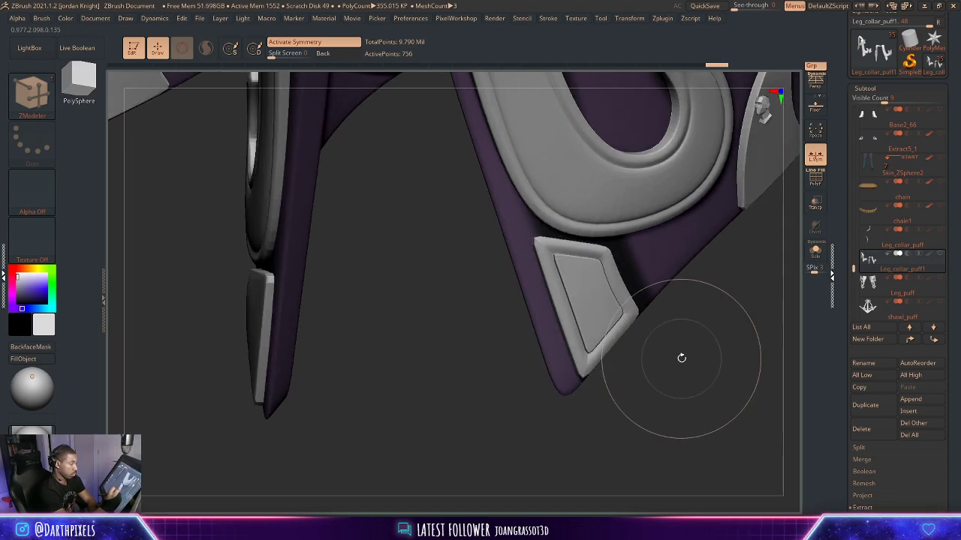
key(1)
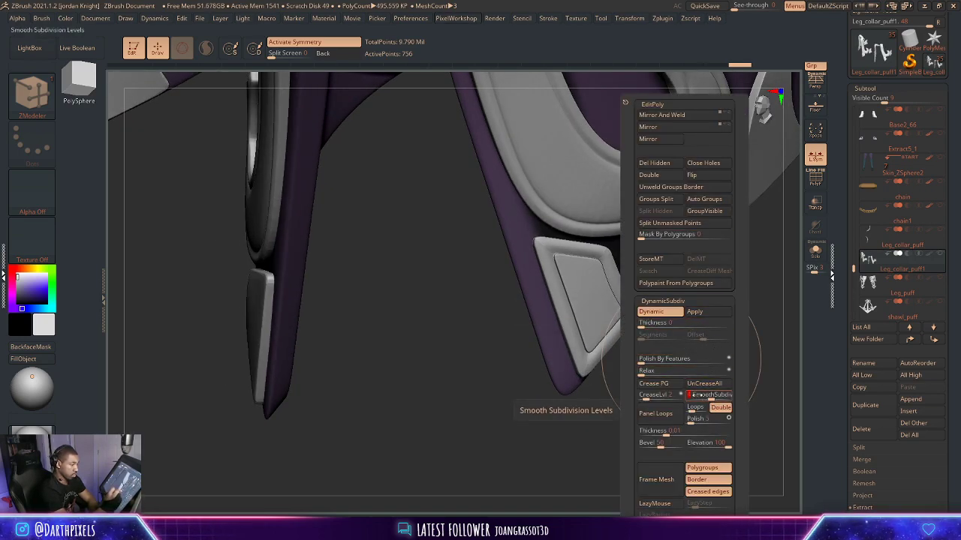
mouse_move(595, 445)
mouse_down()
mouse_move(604, 425)
mouse_move(703, 409)
mouse_move(695, 379)
mouse_up()
key(shift+f)
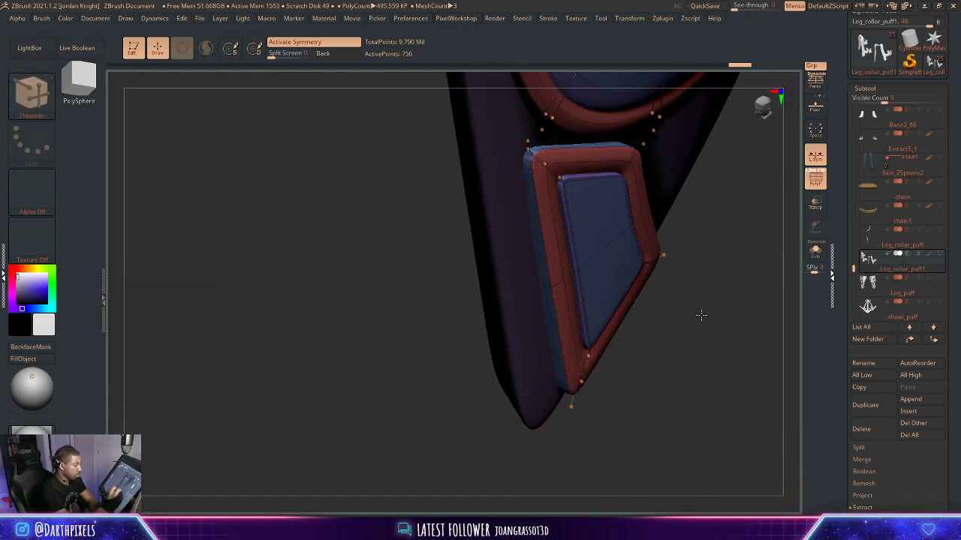
key(shift+d)
drag(703, 315, 675, 391)
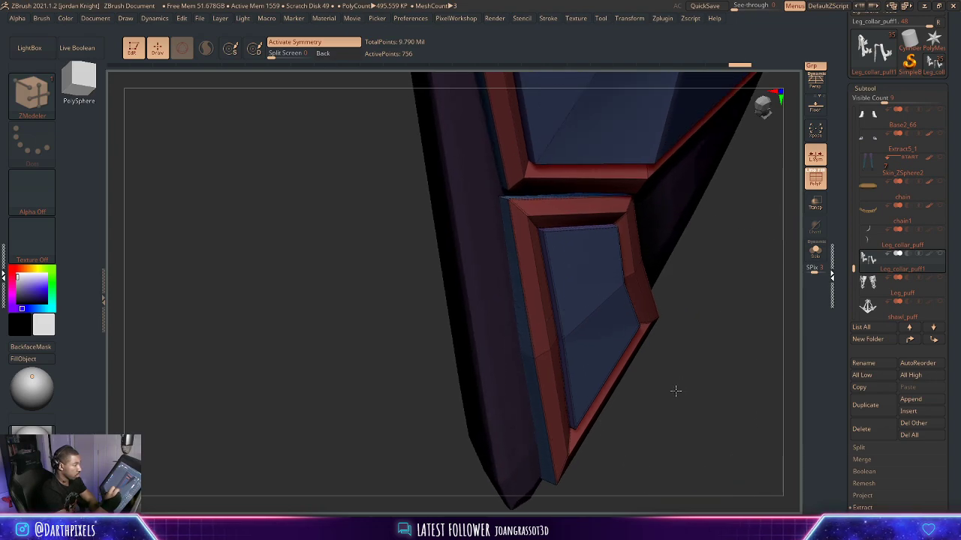
Crease the partial edge loops along the upper and side edges of the tip piece's extruded inner panel.
key(space)
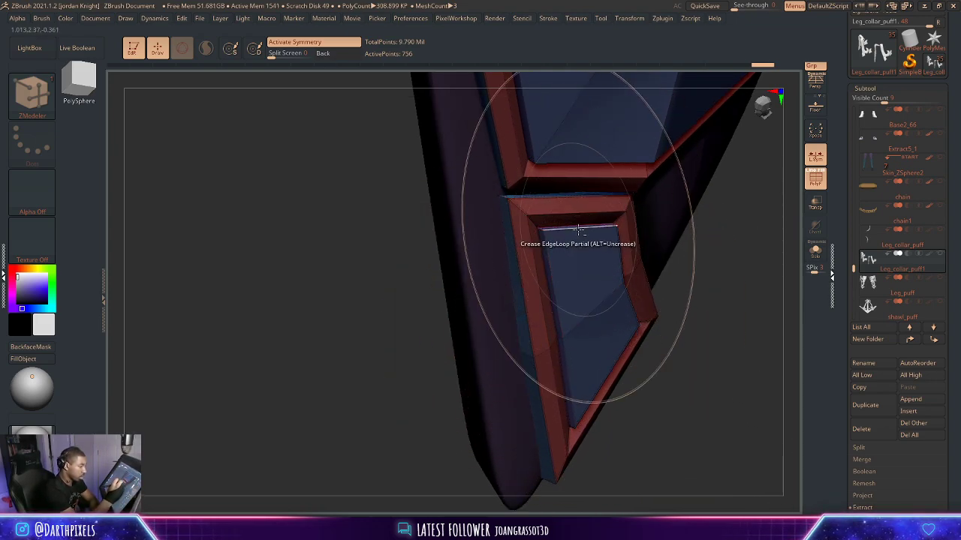
drag(737, 299, 645, 274)
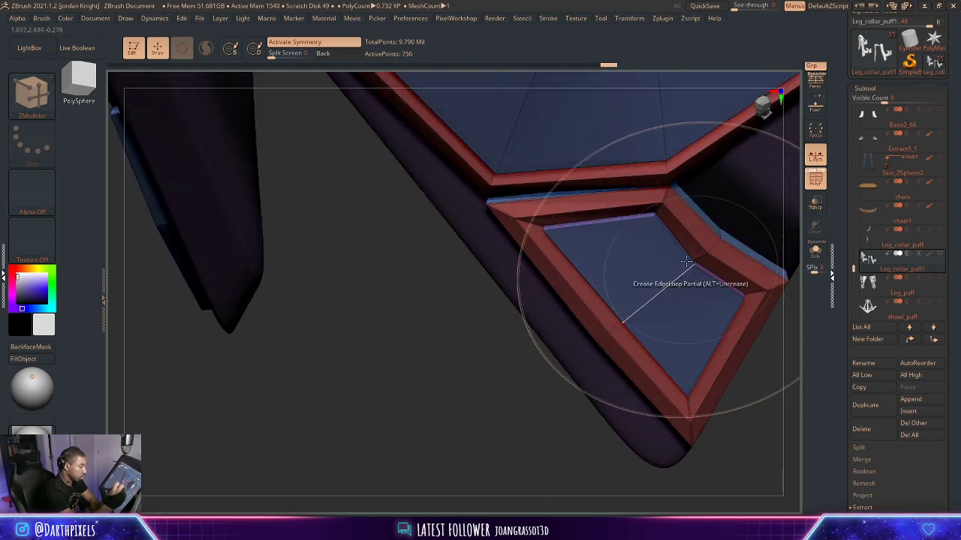
drag(768, 375, 759, 364)
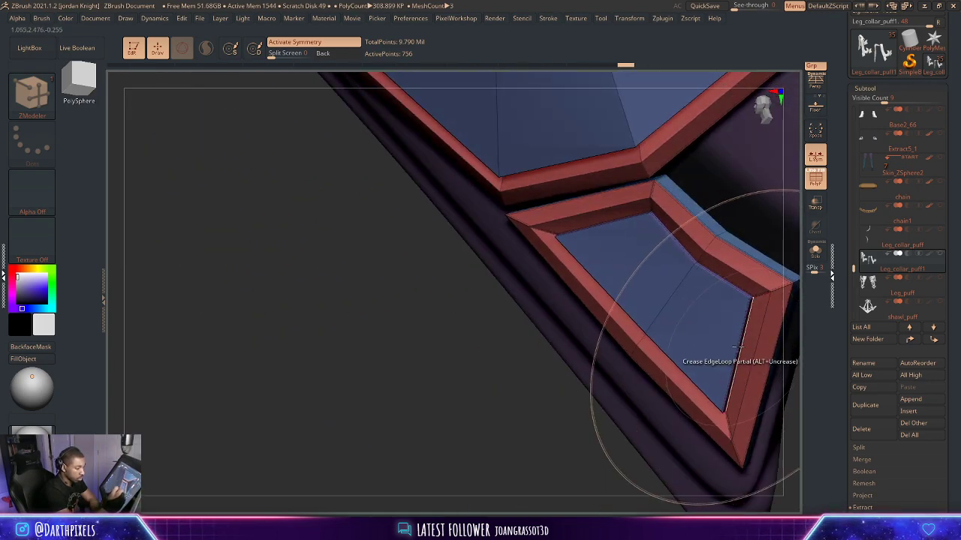
mouse_move(526, 443)
alt+mouse_down()
mouse_move(447, 364)
mouse_move(512, 386)
mouse_move(495, 367)
mouse_move(716, 392)
mouse_move(715, 415)
mouse_move(573, 347)
mouse_move(691, 332)
mouse_move(656, 298)
mouse_move(648, 305)
mouse_move(791, 373)
mouse_move(682, 323)
mouse_move(686, 337)
mouse_move(609, 333)
mouse_move(496, 307)
mouse_move(627, 445)
mouse_move(630, 318)
mouse_move(657, 360)
alt+mouse_up()
Examine the creased tip piece in the smoothed preview, with and without polyframe, from several angles.
key(d)
key(shift+f)
key(v)
alt+drag(640, 318, 646, 352)
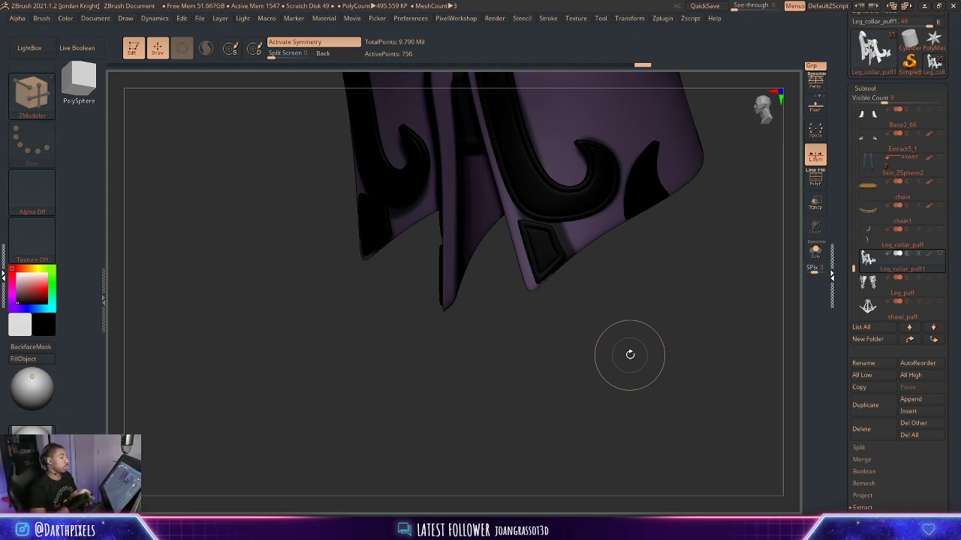
drag(595, 287, 629, 336)
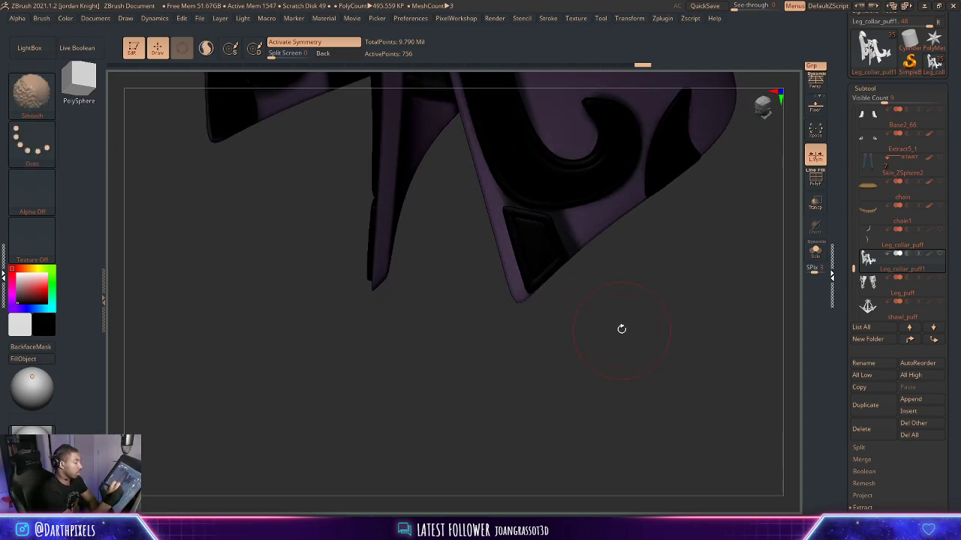
key(shift+f)
key(shift)
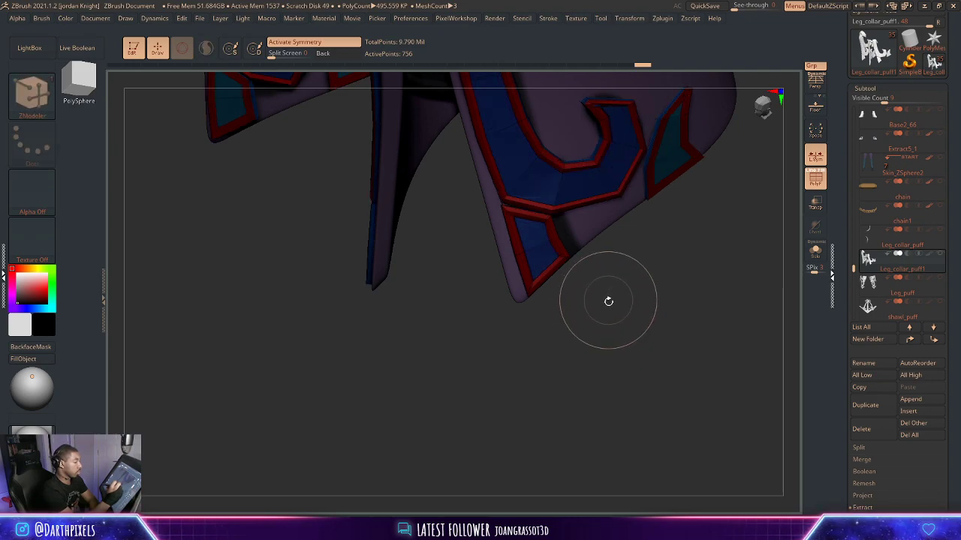
drag(609, 302, 618, 264)
key(shift+f)
alt+drag(618, 264, 728, 363)
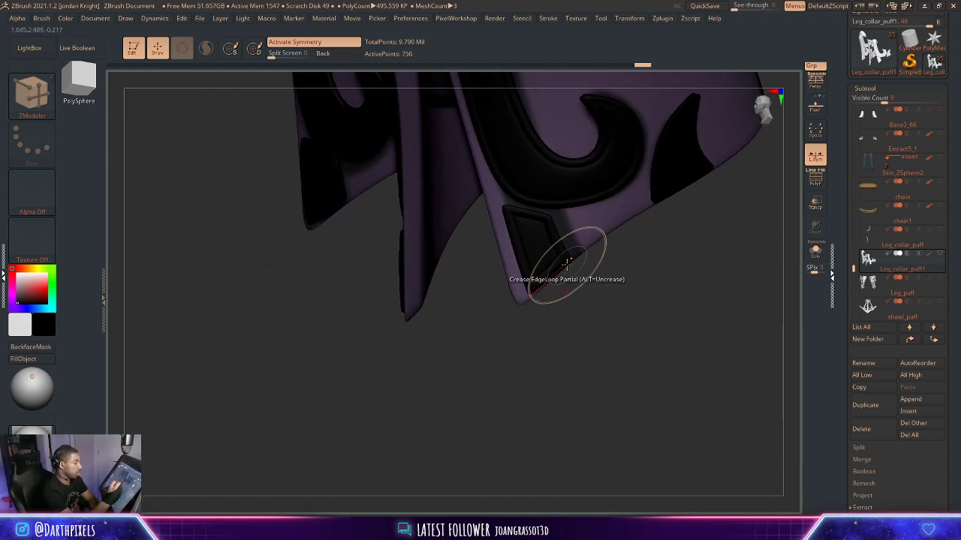
Set the active colour to light grey so the trim's shading is readable.
mouse_move(595, 239)
mouse_down()
mouse_move(641, 234)
mouse_move(746, 248)
mouse_move(468, 303)
mouse_up()
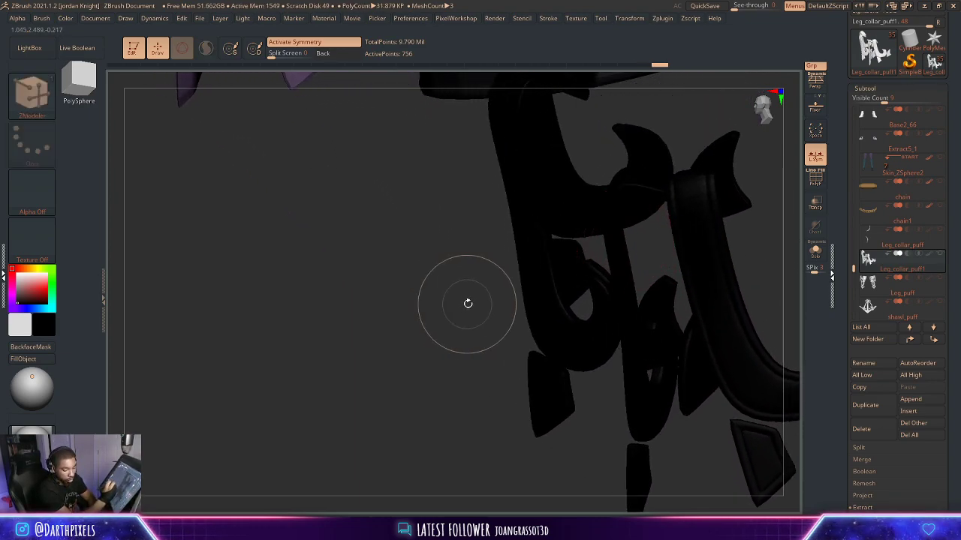
drag(629, 250, 654, 241)
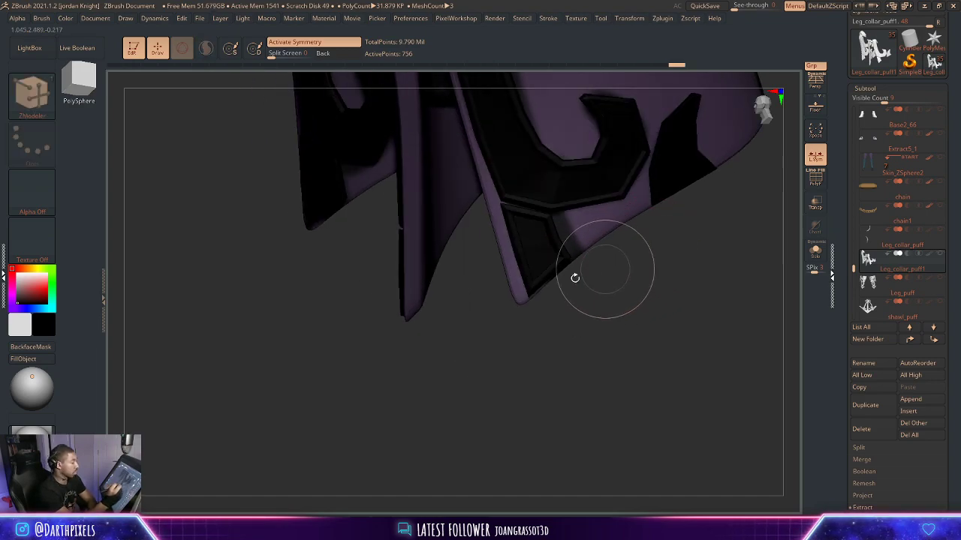
click(18, 281)
drag(638, 318, 664, 312)
Undo the tip piece's creasing and inner panel extrusion, back to the flat panel inside its raised border.
key(shift+f)
key(ctrl+z)
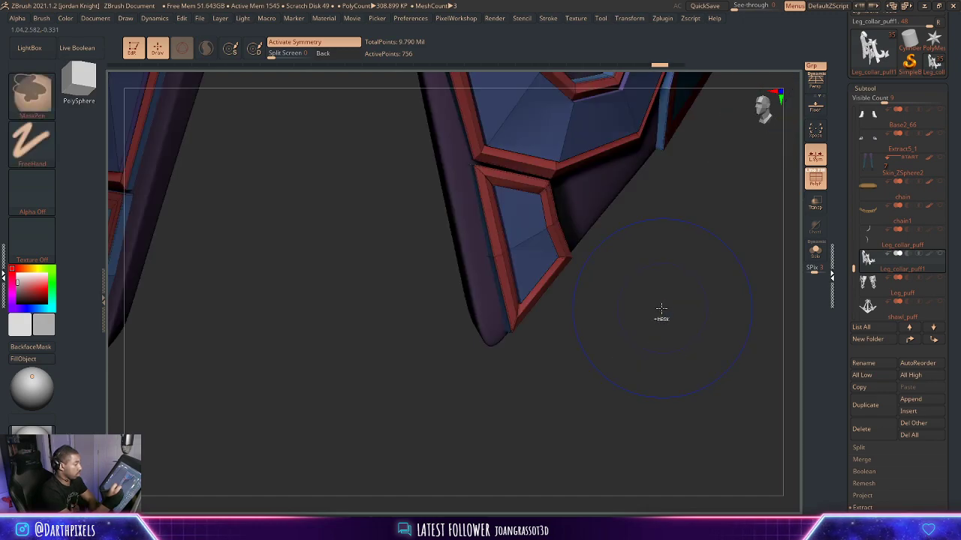
key(ctrl+z)
key(ctrl+z)
key(ctrl+z)
key(ctrl+z)
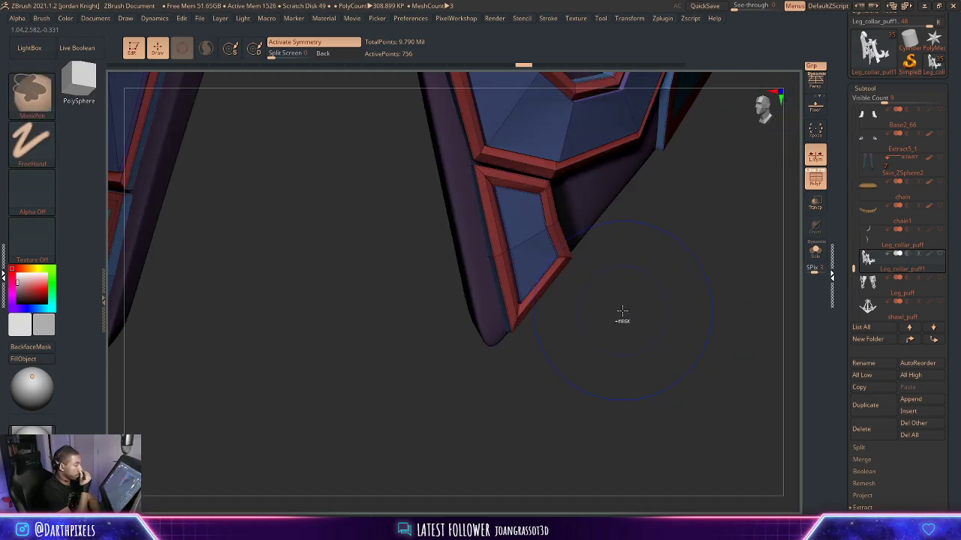
key(ctrl+z)
key(ctrl+z)
key(ctrl+z)
key(ctrl+z)
Insert an edge loop through the tip piece's flat inner panel and inspect the new topology on both collars.
drag(623, 310, 561, 274)
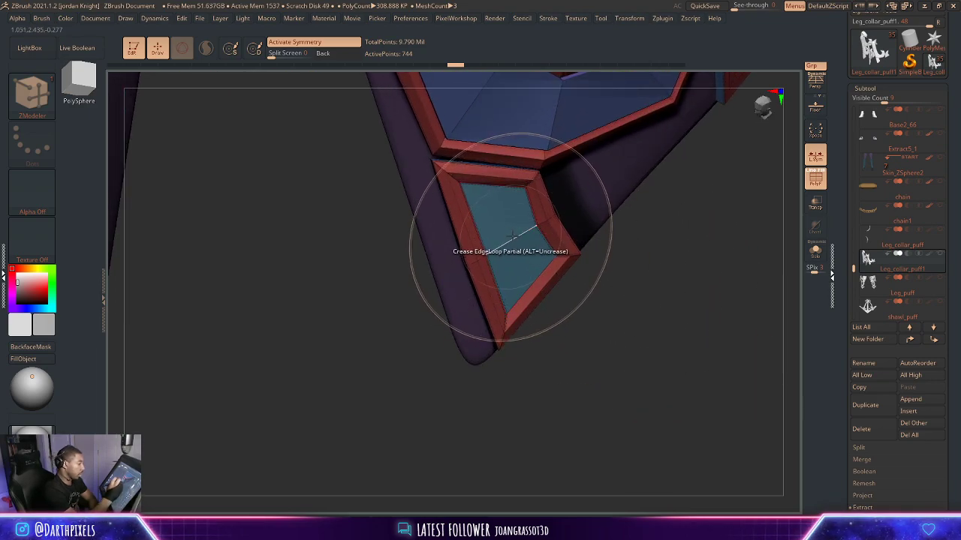
key(space)
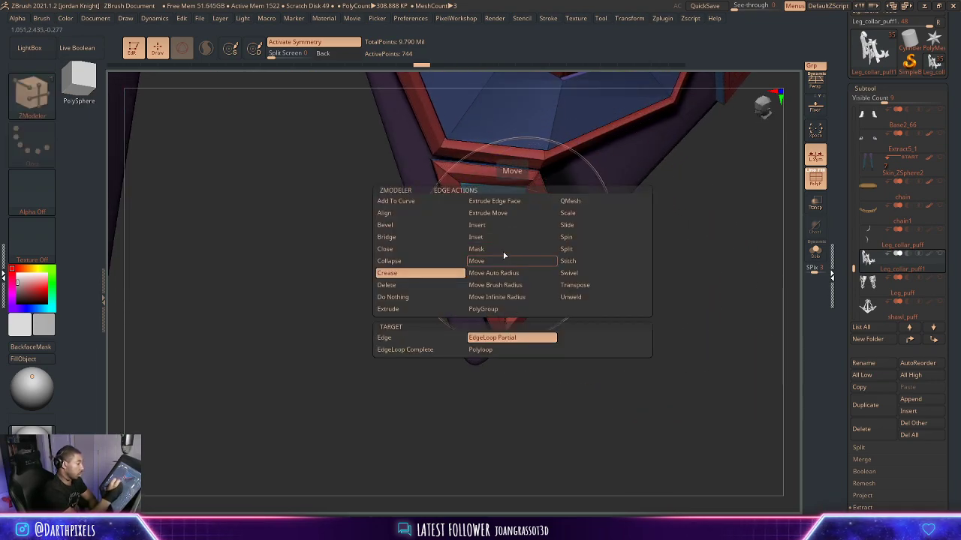
click(497, 237)
click(512, 241)
alt+drag(694, 285, 465, 307)
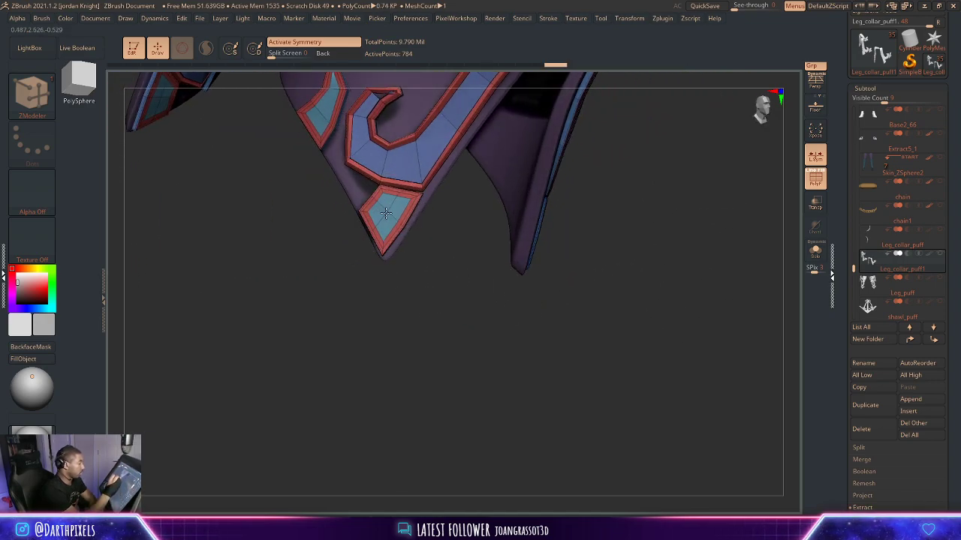
drag(688, 226, 668, 244)
alt+drag(518, 364, 327, 407)
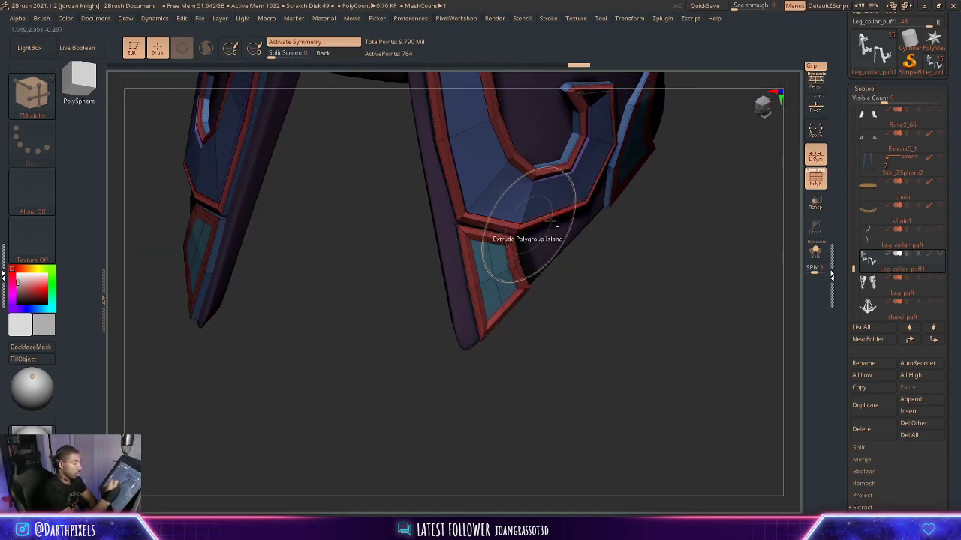
mouse_move(656, 331)
mouse_down()
mouse_move(658, 343)
mouse_move(643, 345)
mouse_up()
Switch to the Move brush, adjust its draw size, and compare the tip piece's shape with the smoothed preview.
click(31, 96)
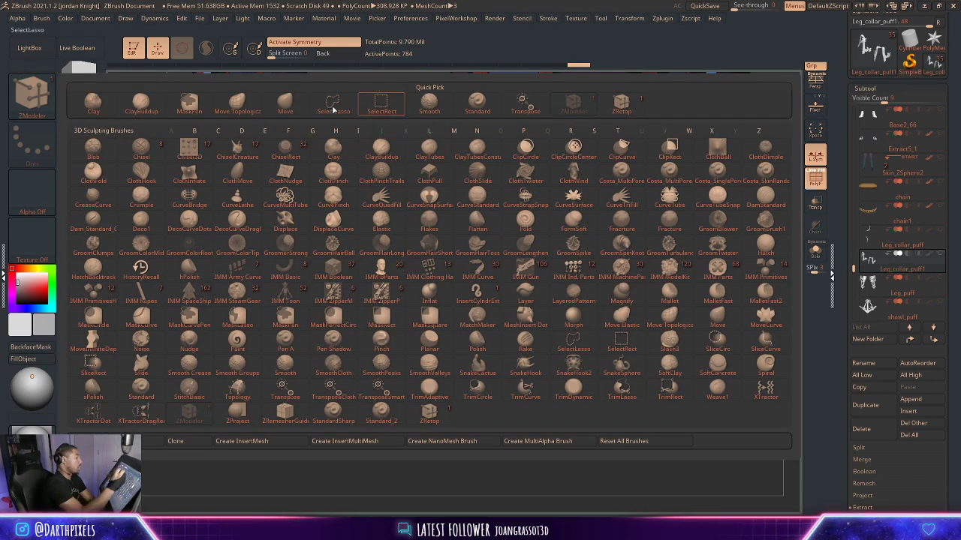
click(298, 111)
key(space)
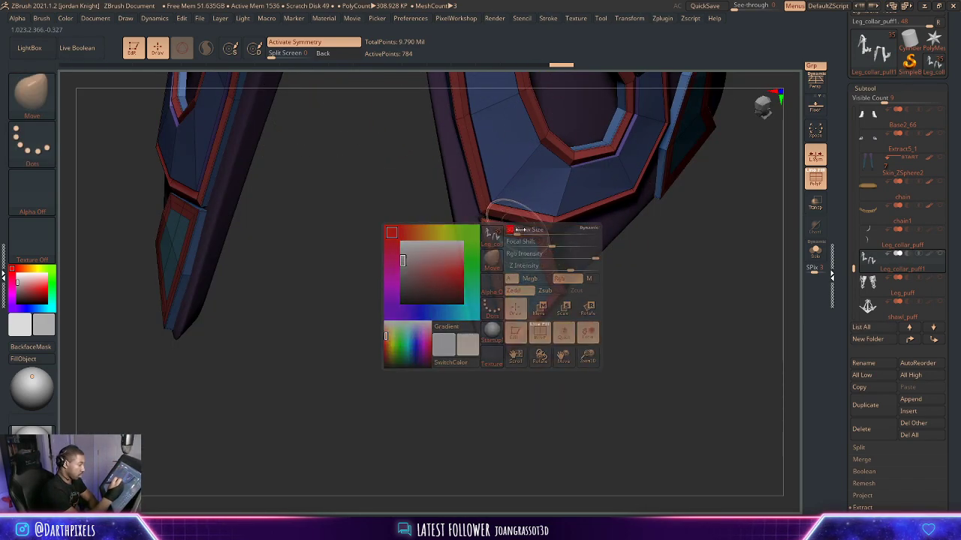
key(d)
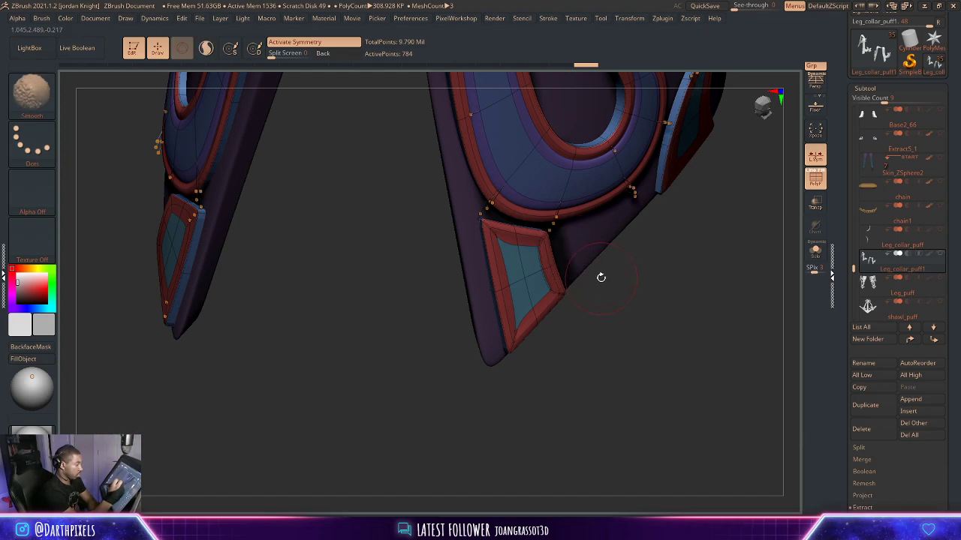
key(shift+f)
mouse_move(641, 330)
alt+mouse_down()
mouse_move(596, 275)
mouse_move(626, 289)
mouse_move(623, 274)
mouse_move(613, 277)
mouse_move(628, 298)
mouse_move(598, 308)
mouse_move(631, 325)
alt+mouse_up()
drag(630, 324, 654, 335)
key(shift+d)
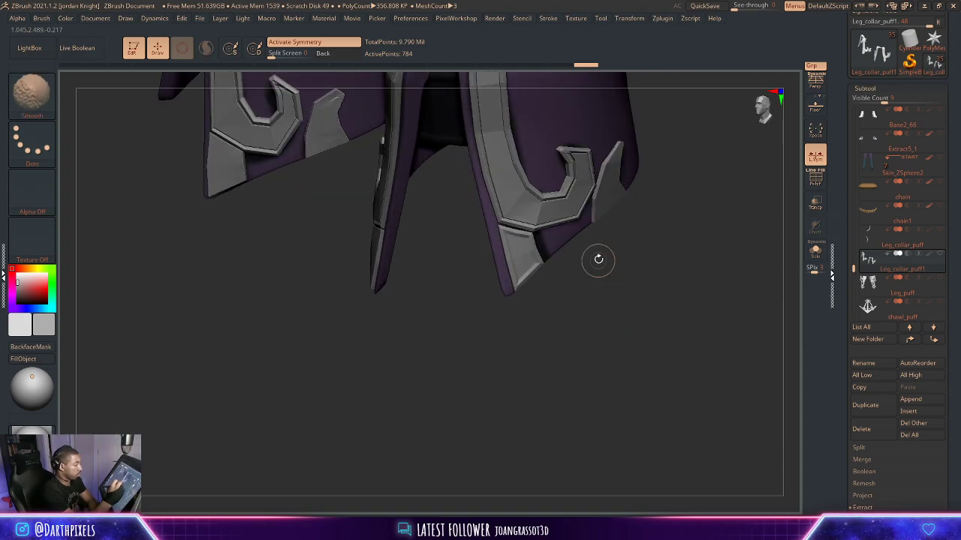
Try the Move Topological brush on the scroll trim beside the tip piece and check the trim in the smoothed preview.
key(space)
mouse_move(601, 257)
mouse_down()
mouse_move(643, 266)
mouse_move(606, 227)
mouse_move(636, 237)
mouse_move(609, 235)
mouse_up()
key(space)
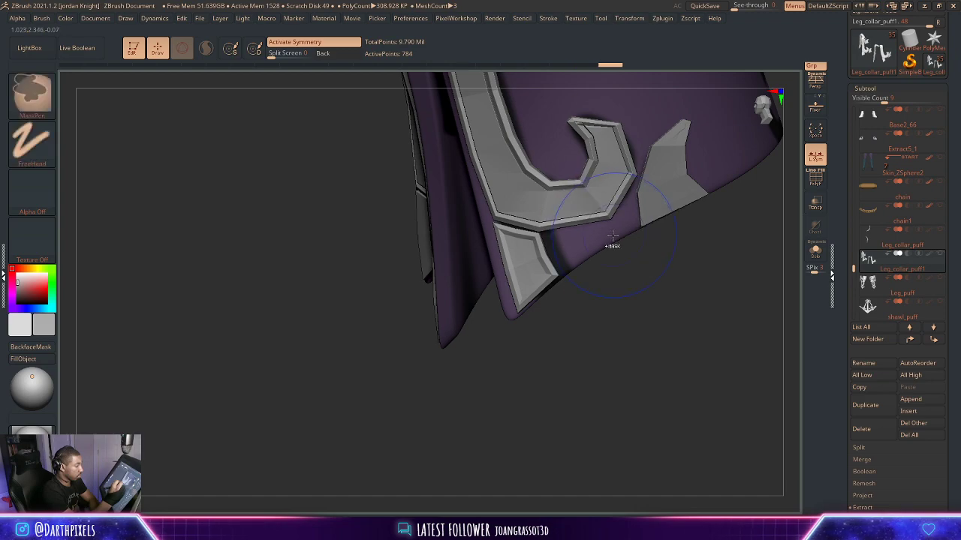
click(34, 96)
click(251, 104)
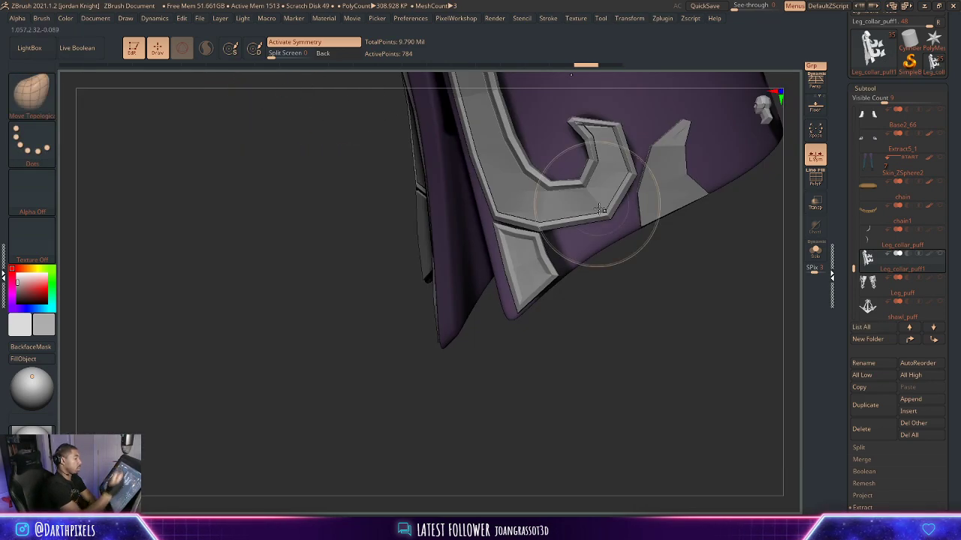
alt+drag(595, 249, 665, 272)
key(d)
right_drag(665, 273, 654, 280)
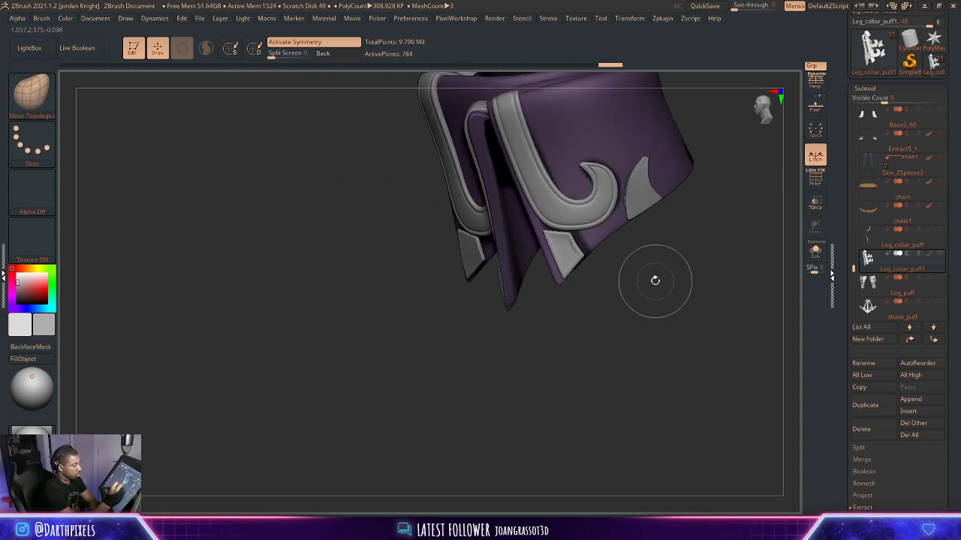
key(shift+d)
drag(643, 283, 626, 269)
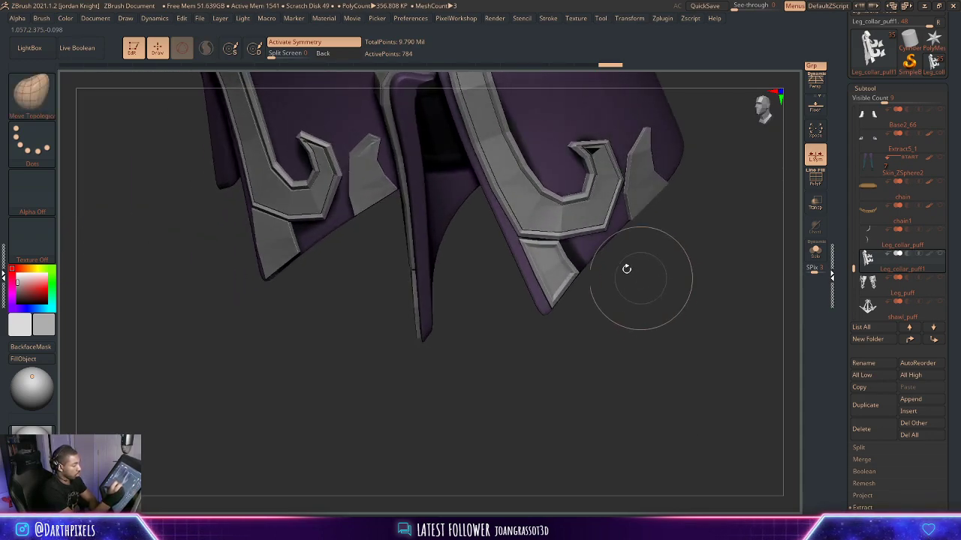
Use the Move brush to refine the lower curve and hooked end of the scroll trim from both sides.
key(b)
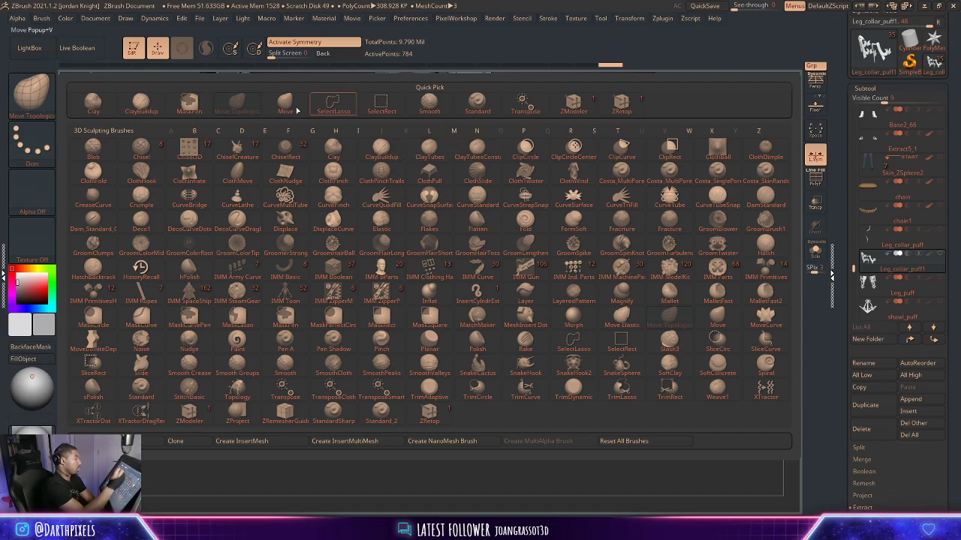
click(295, 109)
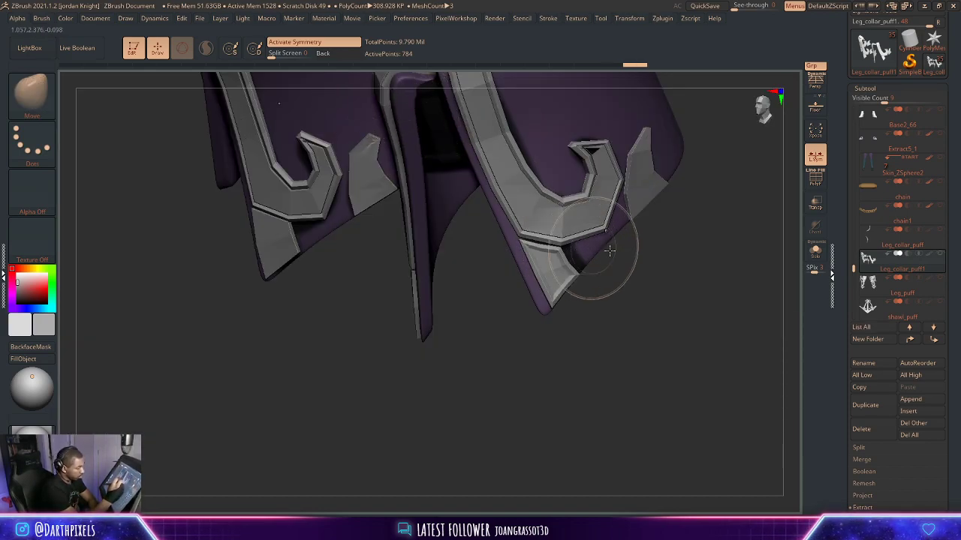
drag(616, 291, 717, 288)
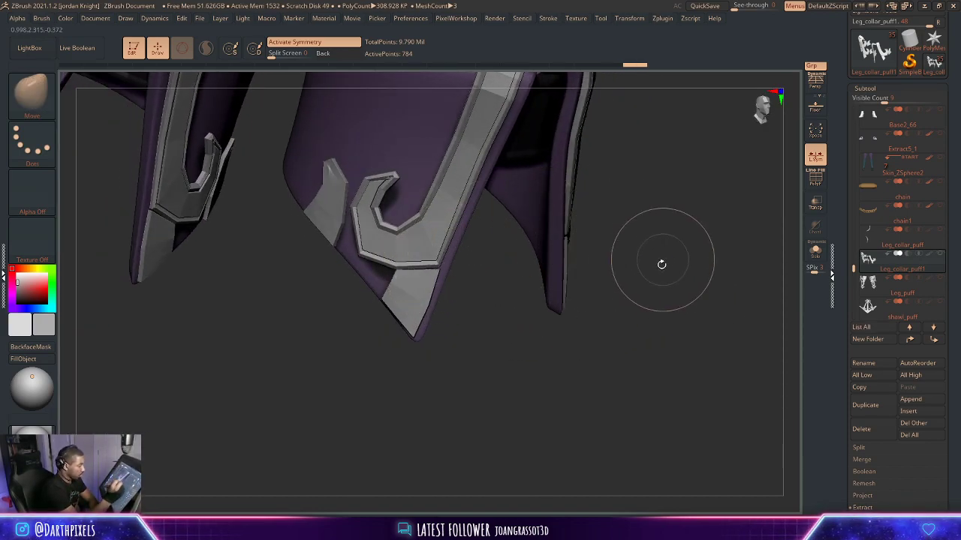
drag(661, 265, 634, 273)
alt+drag(461, 358, 538, 387)
drag(538, 387, 569, 377)
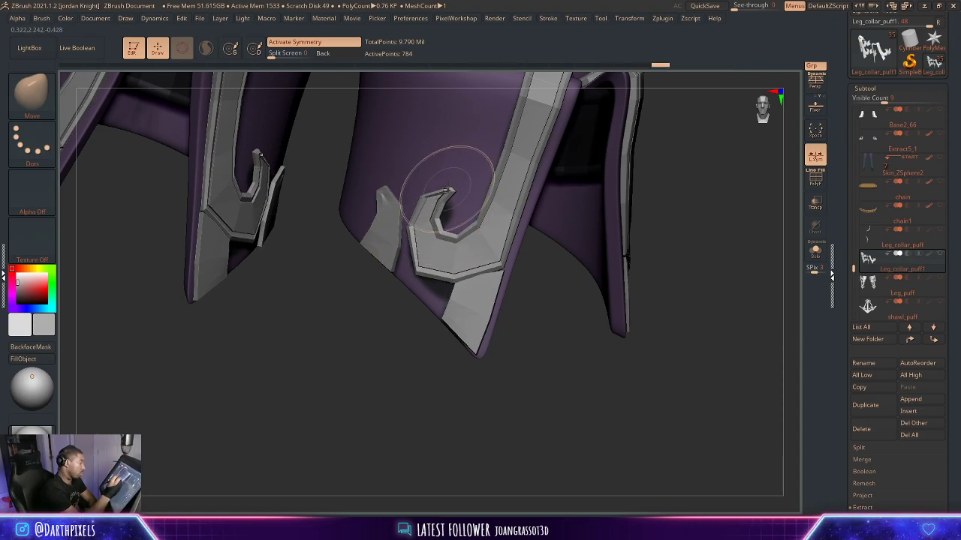
drag(548, 348, 395, 372)
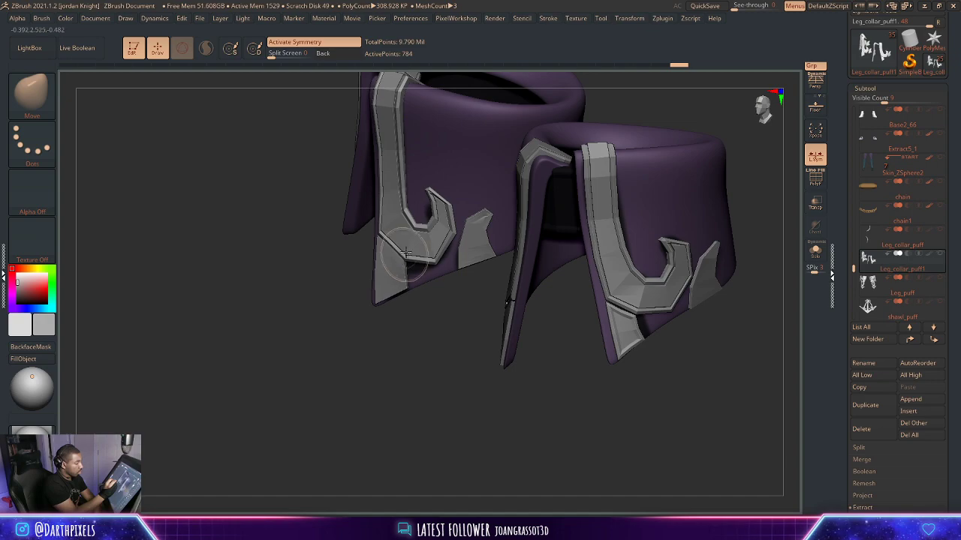
Refine the scroll trim's lower curve and hooked end with the Move brush, adjusting the draw size as needed.
key(space)
drag(406, 253, 415, 252)
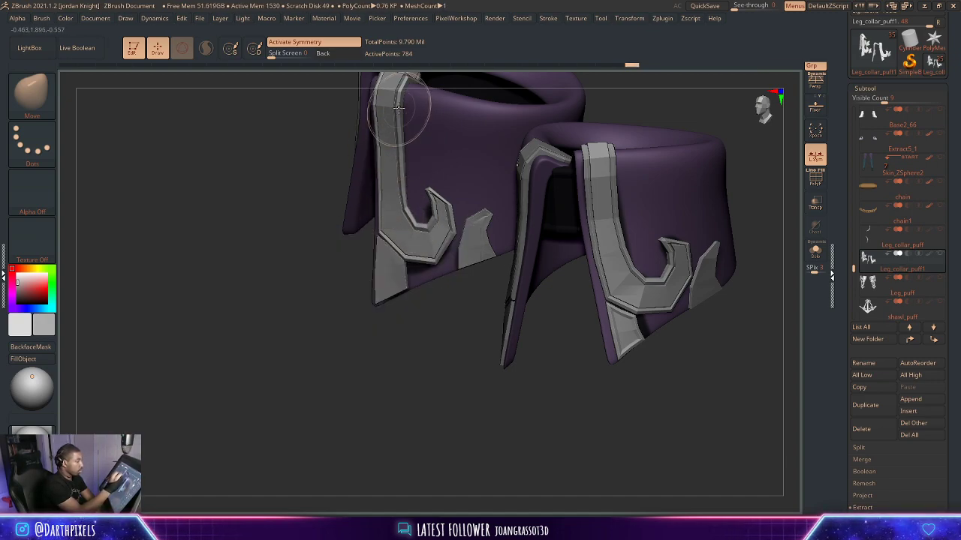
drag(415, 197, 415, 200)
mouse_move(328, 330)
mouse_down()
mouse_move(343, 350)
mouse_move(365, 338)
mouse_up()
drag(427, 317, 417, 289)
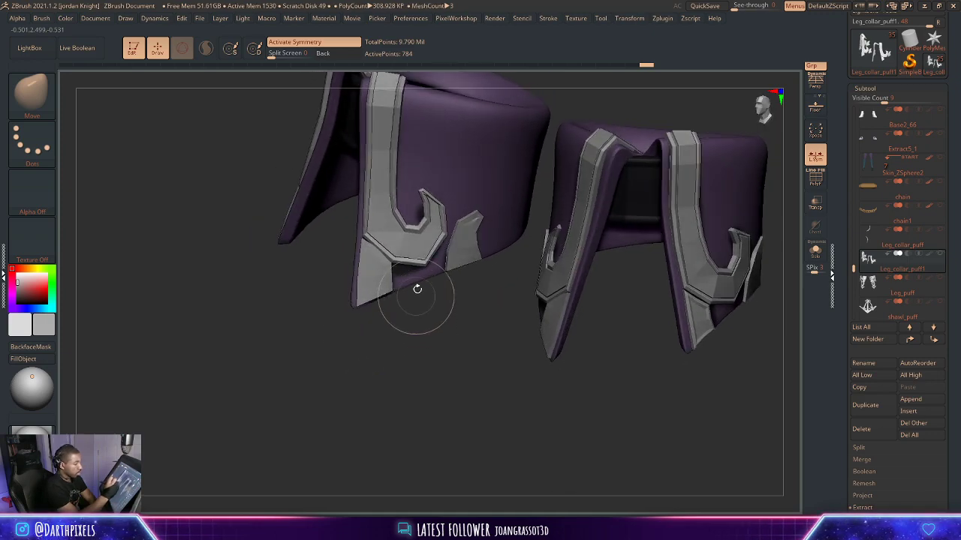
drag(459, 314, 444, 237)
key(space)
drag(439, 238, 446, 237)
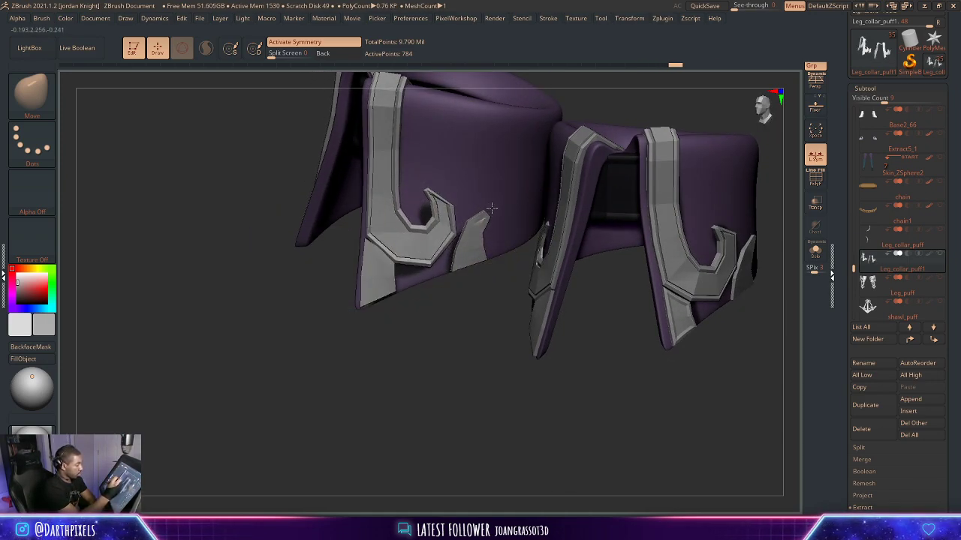
Compare the low-poly trim with its smoothed preview on both leg collars.
alt+drag(482, 298, 463, 294)
key(d)
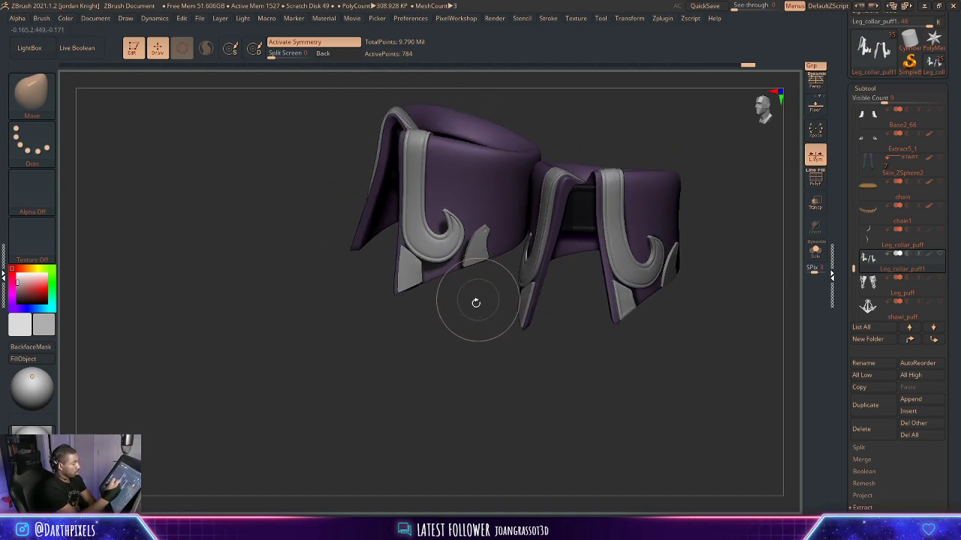
drag(442, 325, 527, 369)
key(shift+d)
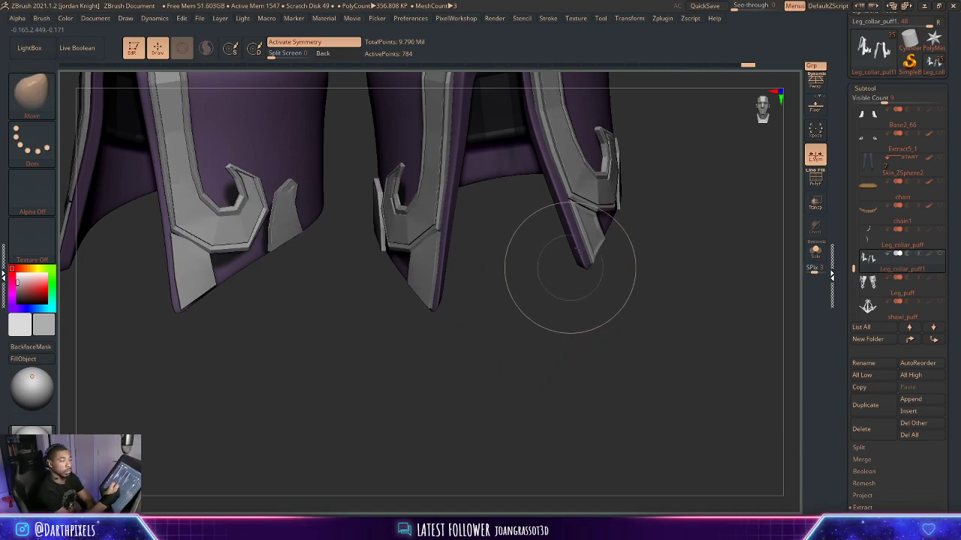
mouse_move(515, 334)
mouse_down()
mouse_move(543, 349)
mouse_move(488, 367)
mouse_move(505, 382)
mouse_move(565, 368)
mouse_move(485, 303)
mouse_move(560, 296)
mouse_move(584, 281)
mouse_move(536, 296)
mouse_move(549, 326)
mouse_move(530, 310)
mouse_move(573, 375)
mouse_move(596, 344)
mouse_move(557, 352)
mouse_move(591, 344)
mouse_move(585, 413)
mouse_up()
key(d)
key(shift+d)
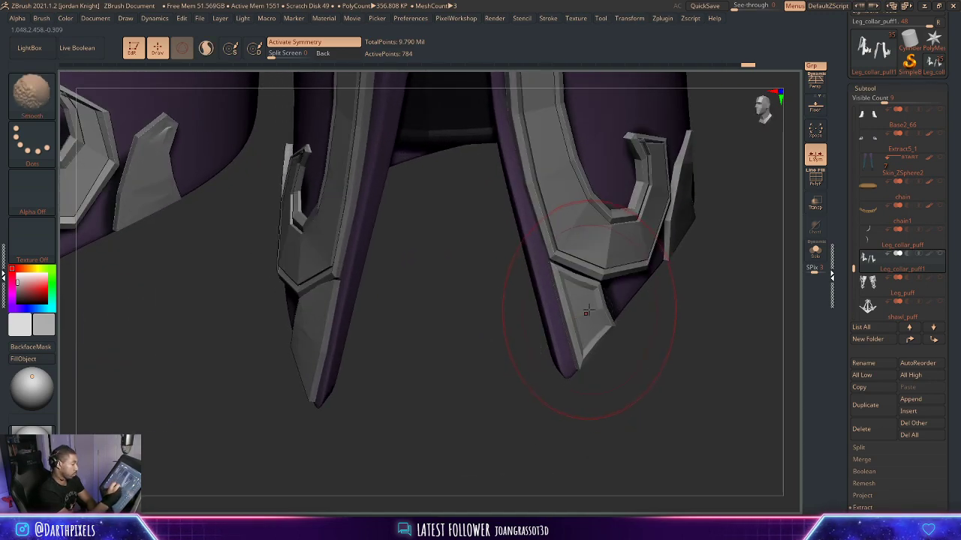
Show the polyframe on the tip piece and switch to the ZModeler brush.
alt+drag(654, 356, 477, 345)
alt+drag(583, 308, 589, 369)
key(shift+f)
key(b)
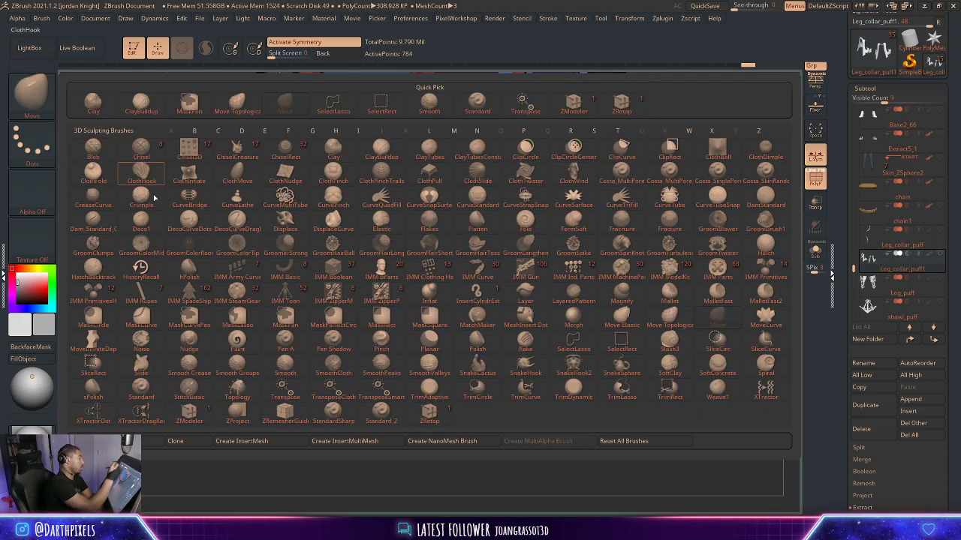
click(575, 107)
drag(563, 328, 609, 334)
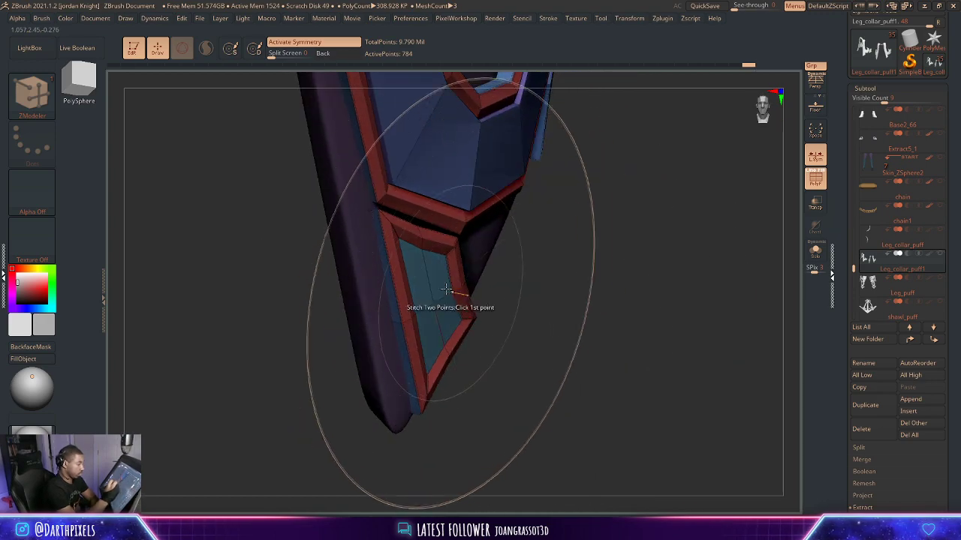
Try extruding the tip piece's inner panel as a polygroup island, check it in the smoothed preview, and undo it.
drag(440, 283, 445, 281)
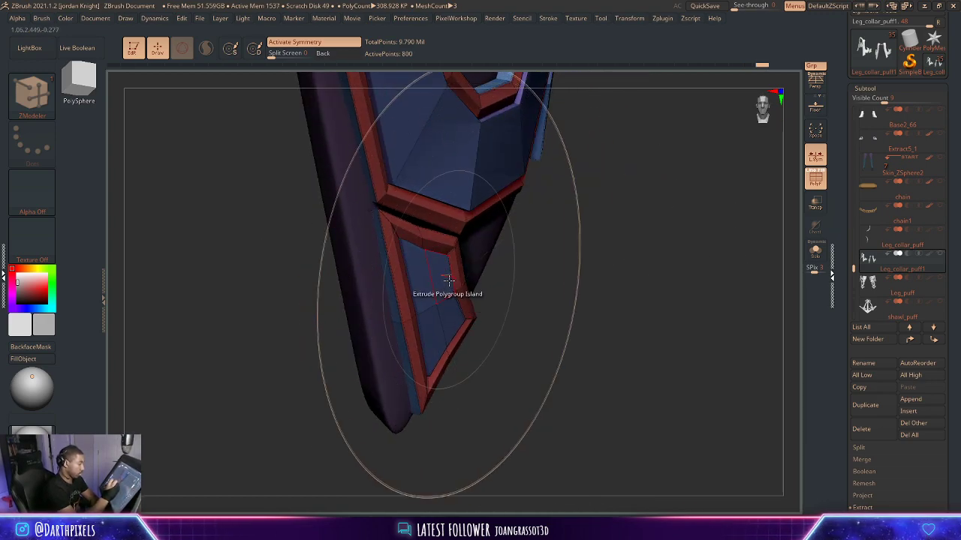
key(d)
key(shift+f)
drag(579, 286, 535, 285)
key(shift+d)
key(ctrl+z)
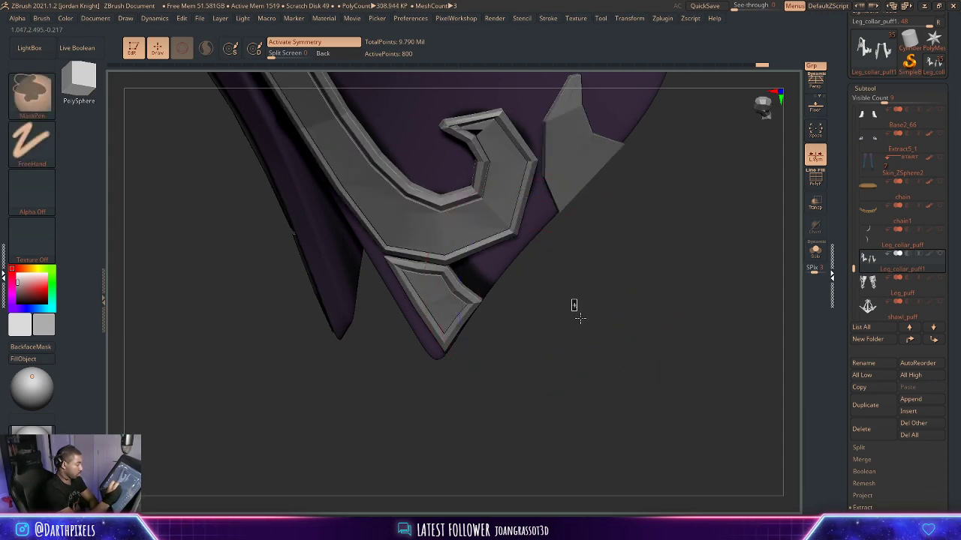
Set the ZModeler edge action to Crease and check the tip piece in the smoothed preview.
alt+drag(601, 345, 631, 390)
key(shift+f)
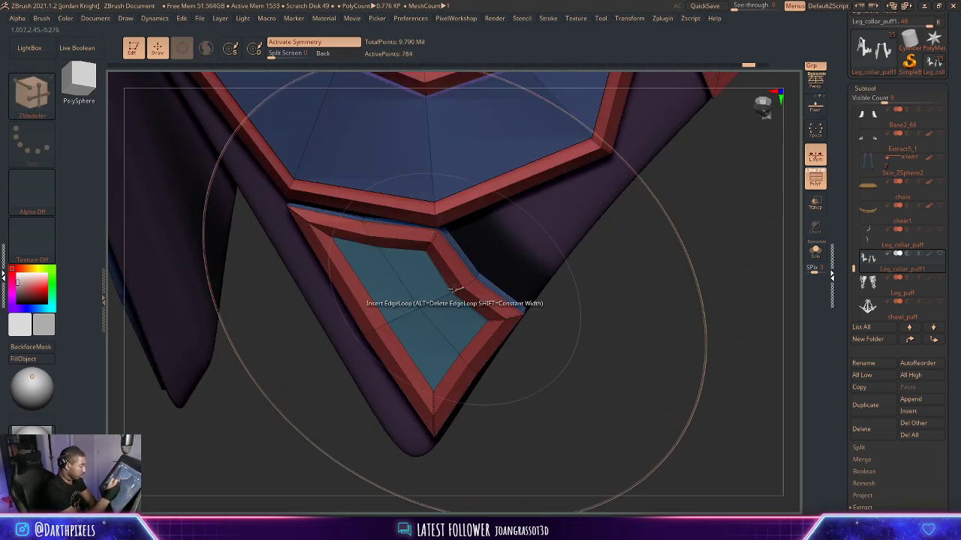
key(space)
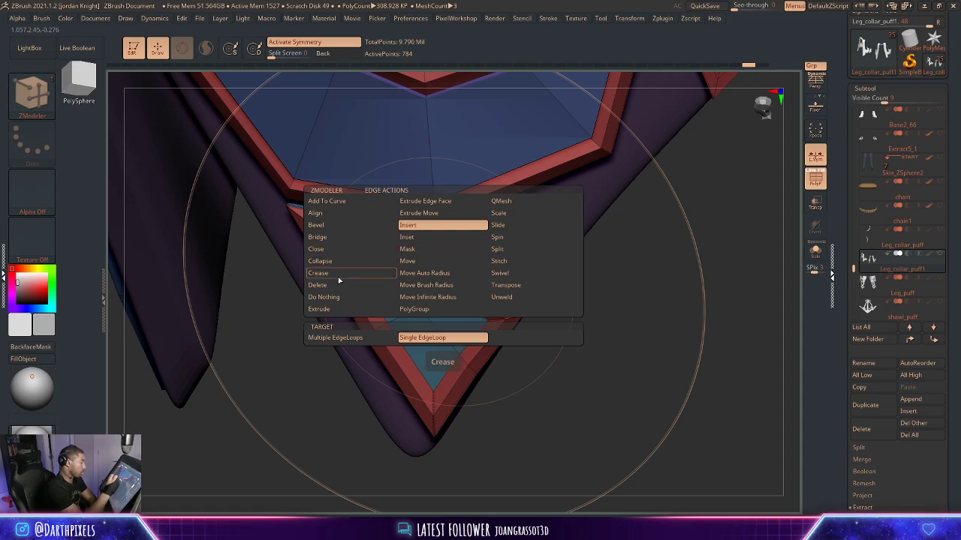
click(338, 278)
mouse_move(625, 312)
mouse_down()
mouse_move(570, 329)
mouse_move(562, 388)
mouse_move(519, 354)
mouse_move(489, 368)
mouse_move(513, 353)
mouse_up()
key(d)
key(shift+f)
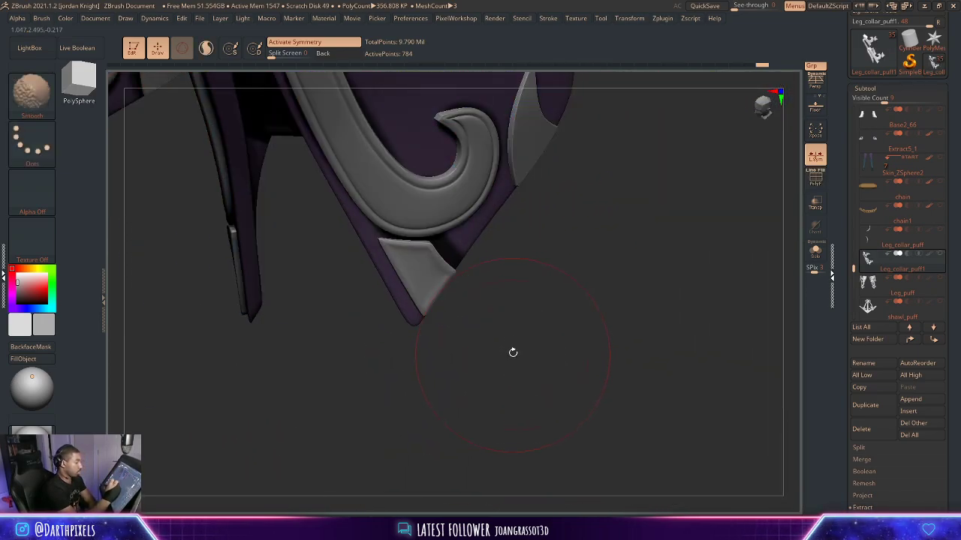
Extrude the tip piece's inner panel as a polygroup island and check its smoothed shape.
alt+drag(536, 290, 528, 310)
key(shift+d)
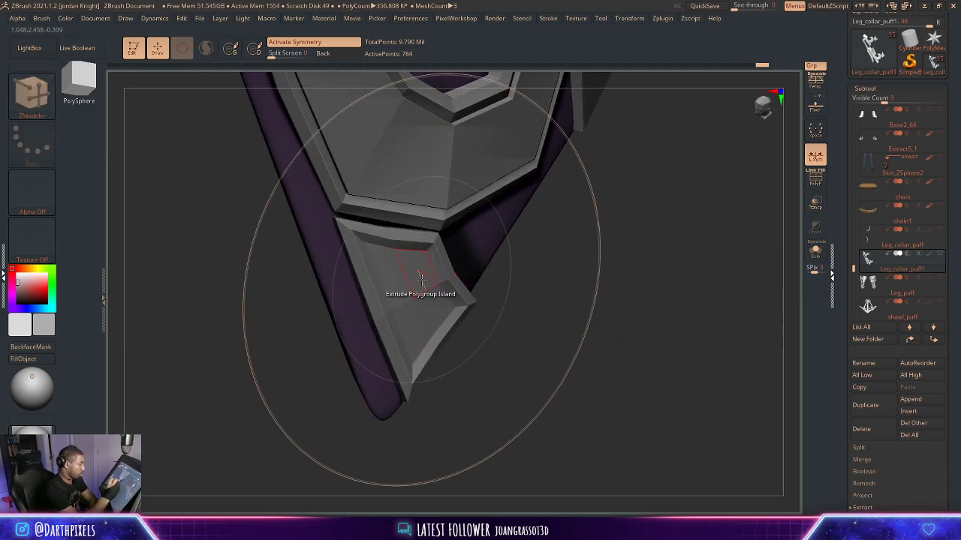
drag(422, 280, 425, 281)
key(d)
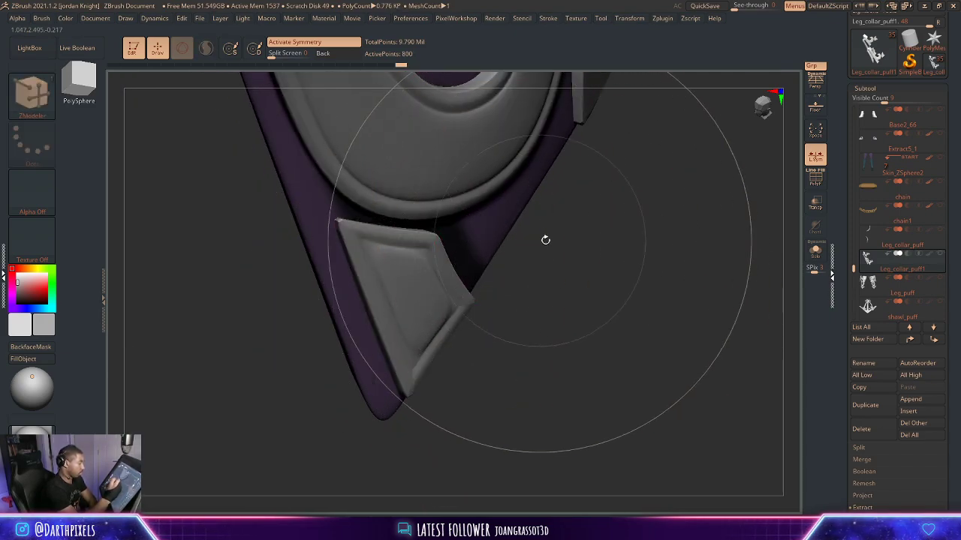
key(shift+f)
alt+drag(591, 277, 571, 286)
key(shift+f)
alt+drag(571, 285, 639, 305)
key(shift+d)
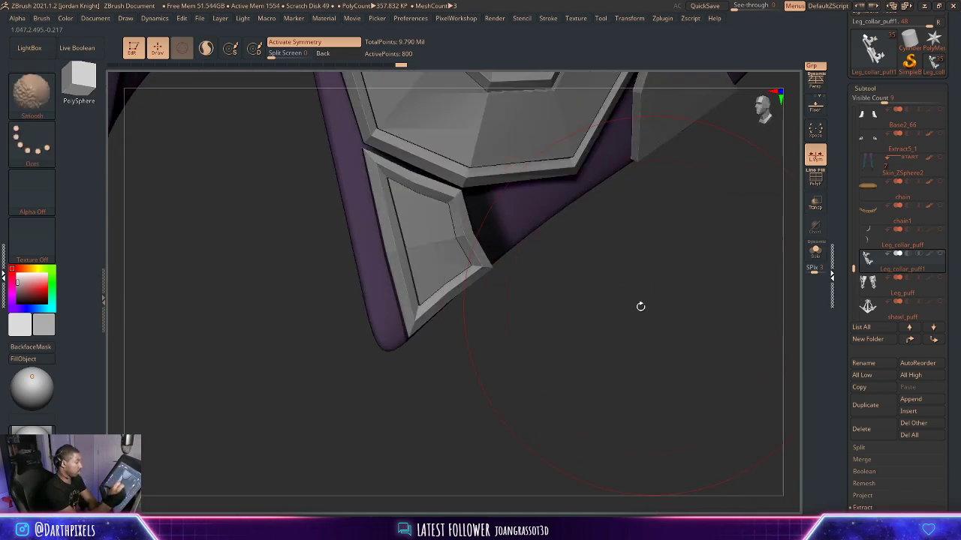
Crease the edge loop around the tip piece's inner panel using the EdgeLoop Partial target.
key(shift+f)
drag(540, 318, 555, 306)
drag(587, 341, 614, 341)
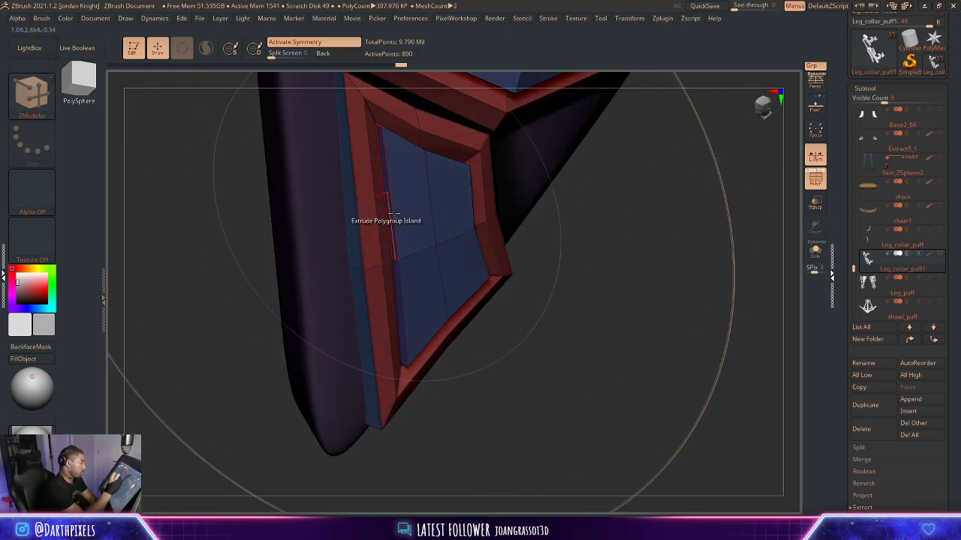
drag(542, 382, 451, 356)
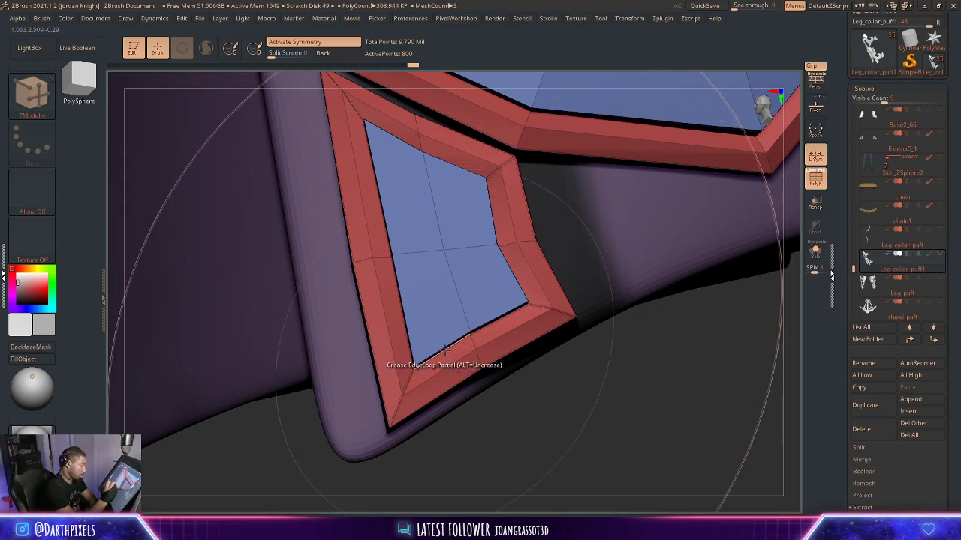
click(446, 350)
Examine the tip piece's creased inner panel and raised border up close, in both low-poly and smoothed form.
drag(583, 423, 586, 453)
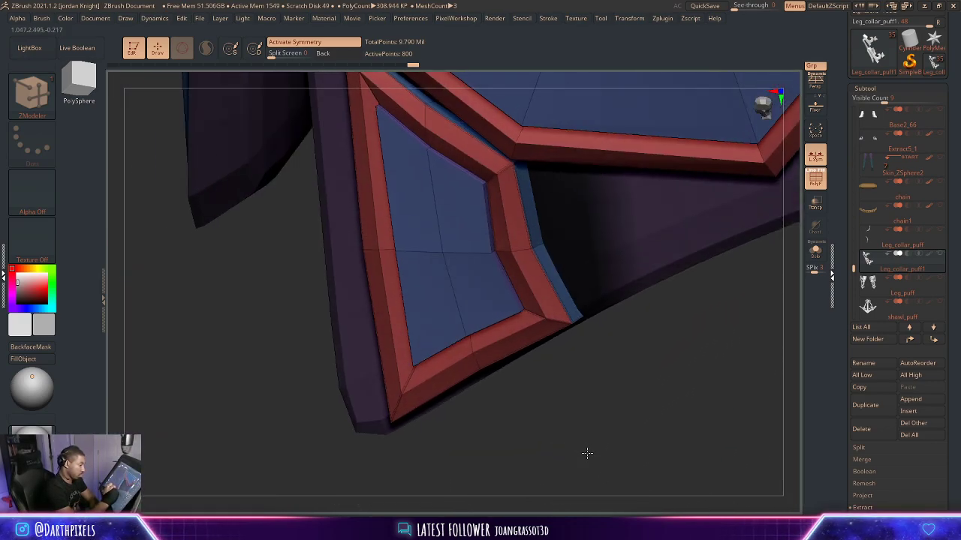
key(d)
mouse_move(610, 418)
alt+mouse_down()
mouse_move(551, 345)
mouse_move(587, 385)
mouse_move(574, 399)
mouse_move(620, 425)
alt+mouse_up()
key(shift+d)
key(shift+f)
key(d)
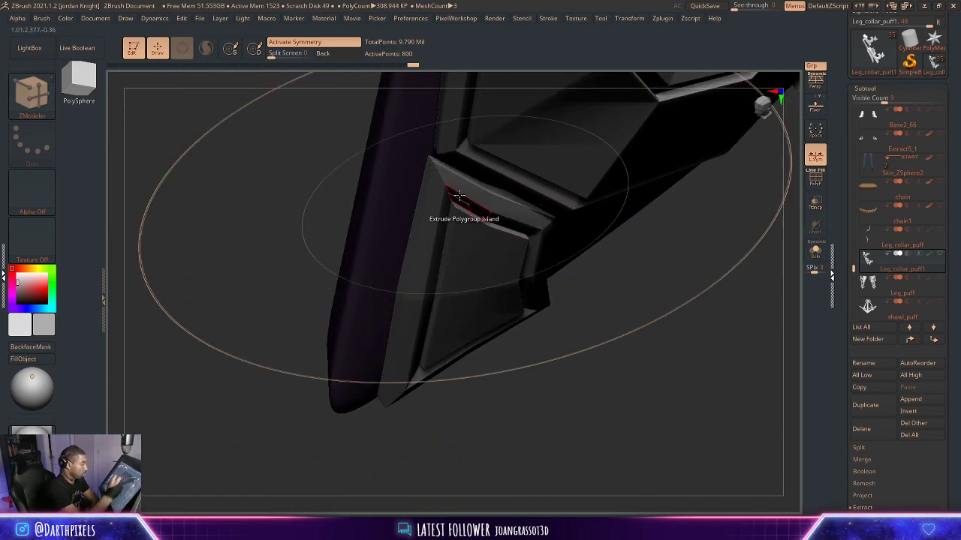
key(shift+f)
drag(566, 358, 521, 356)
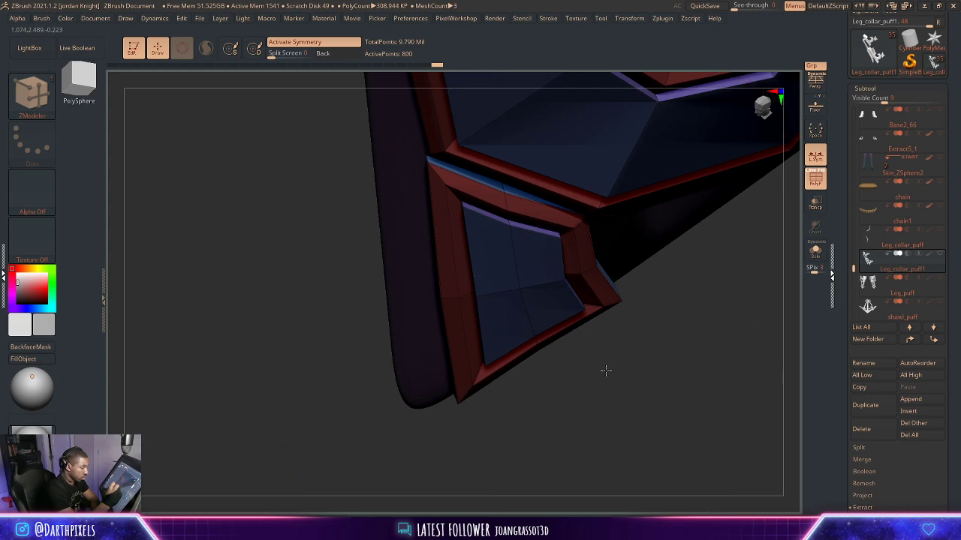
drag(605, 370, 637, 330)
key(d)
Review the smoothed tip piece alongside the scroll trim across both leg collars.
alt+drag(588, 423, 624, 252)
key(shift+f)
drag(654, 371, 638, 315)
mouse_move(661, 394)
alt+mouse_down()
mouse_move(675, 313)
mouse_move(699, 345)
mouse_move(703, 337)
mouse_move(681, 392)
mouse_move(635, 373)
mouse_move(643, 358)
mouse_move(635, 386)
alt+mouse_up()
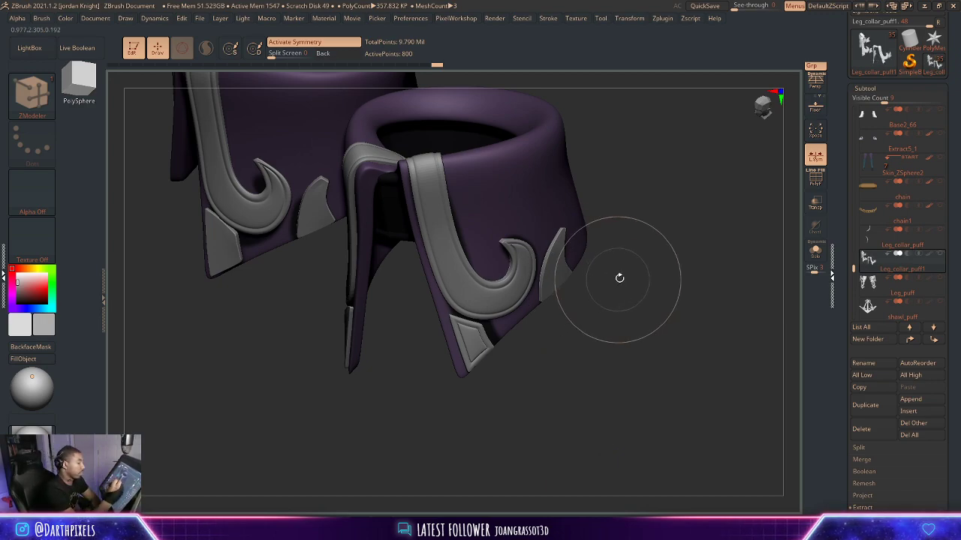
drag(655, 268, 608, 294)
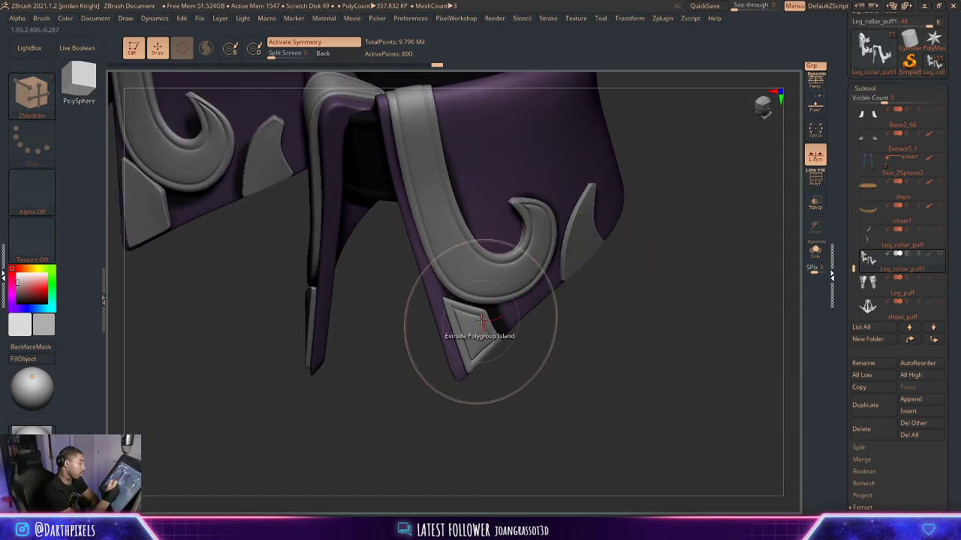
mouse_move(606, 366)
alt+mouse_down()
mouse_move(583, 303)
mouse_move(603, 343)
mouse_move(608, 285)
mouse_move(620, 360)
alt+mouse_up()
key(shift+f)
key(shift+f)
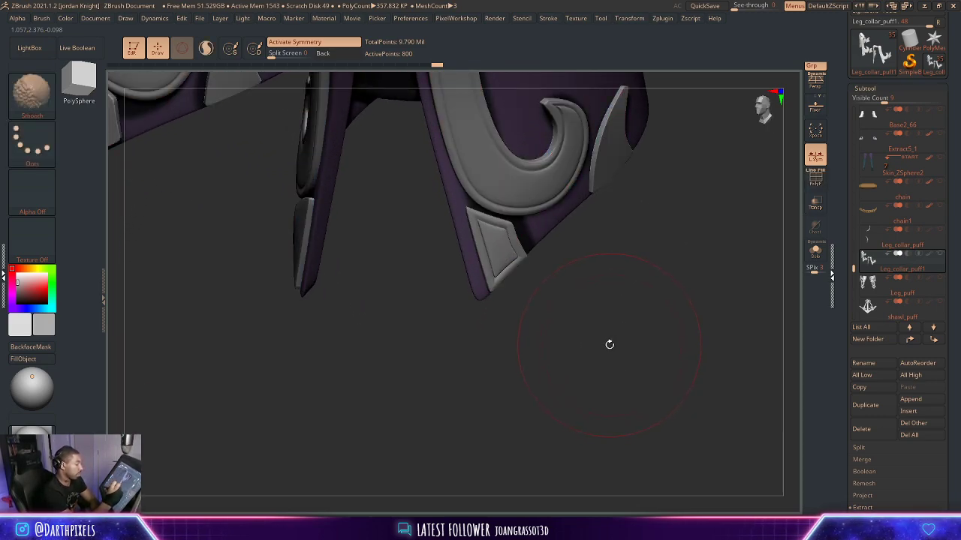
Inspect the tip piece's topology on the collar's opposite flap and compare it with the edited side, with and without smoothing.
key(shift+d)
drag(665, 269, 617, 388)
alt+drag(510, 361, 657, 348)
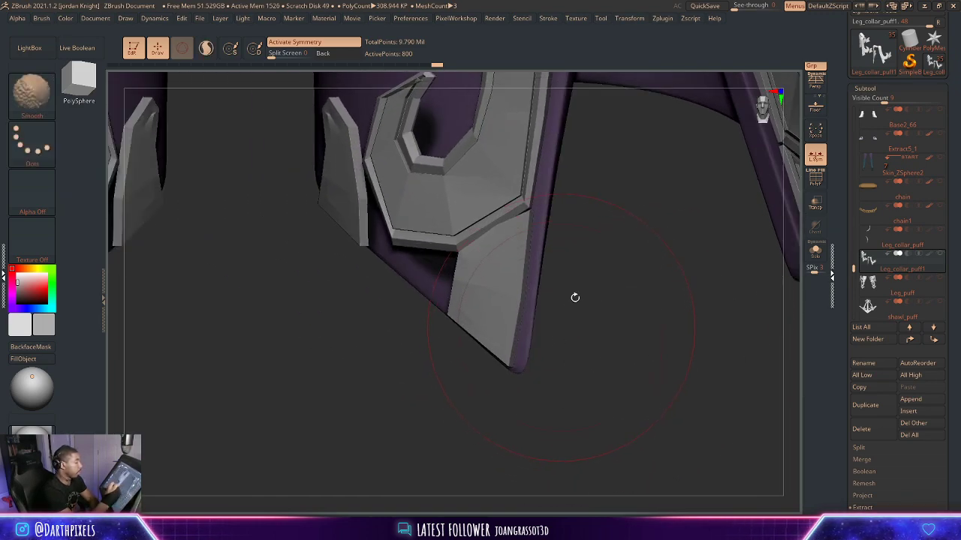
key(shift+f)
drag(575, 298, 618, 262)
key(d)
key(shift+d)
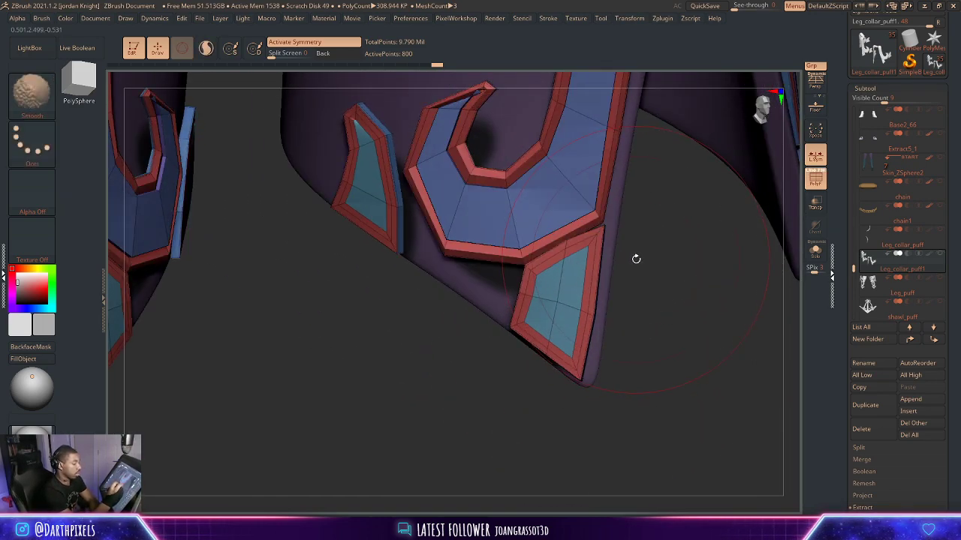
drag(678, 333, 436, 340)
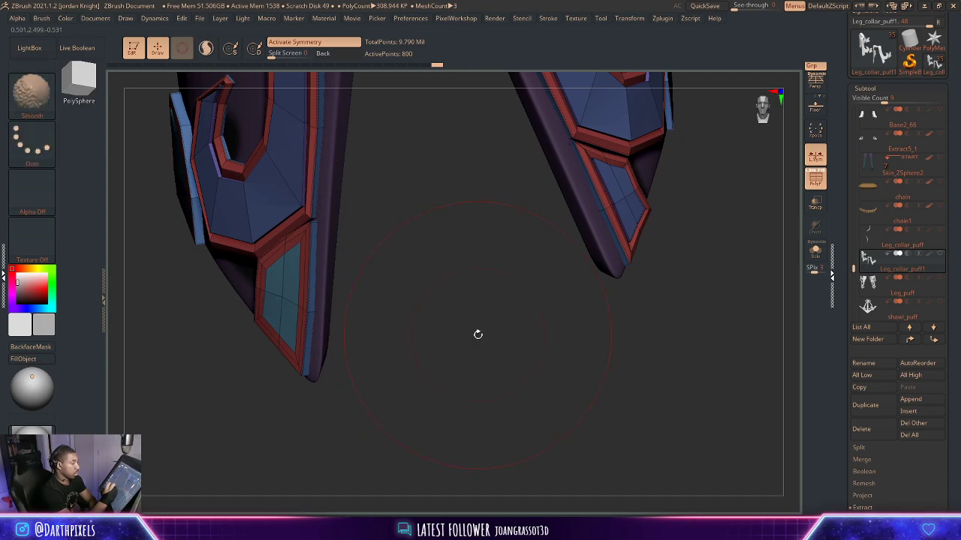
key(d)
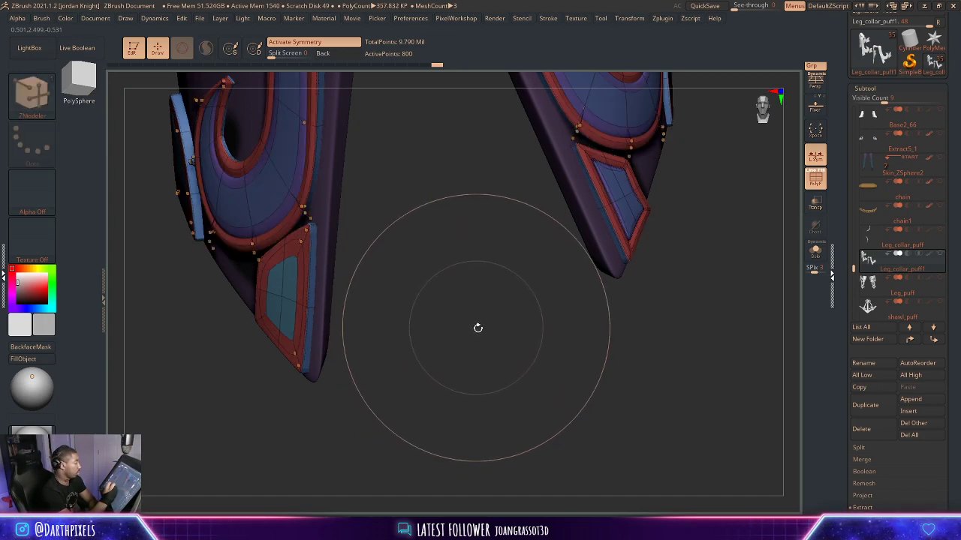
drag(475, 328, 481, 327)
key(shift+d)
key(shift+f)
drag(414, 236, 443, 238)
key(space)
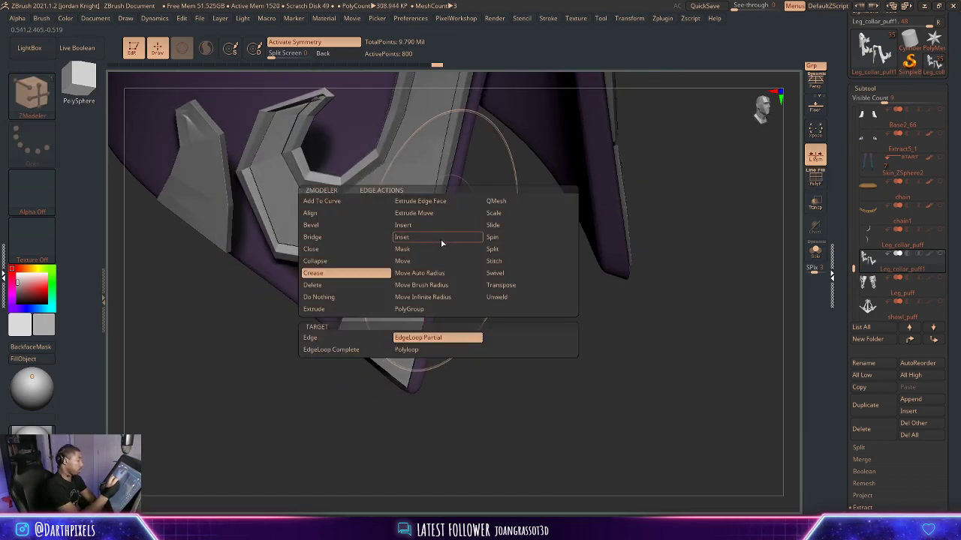
click(438, 240)
click(34, 97)
click(285, 103)
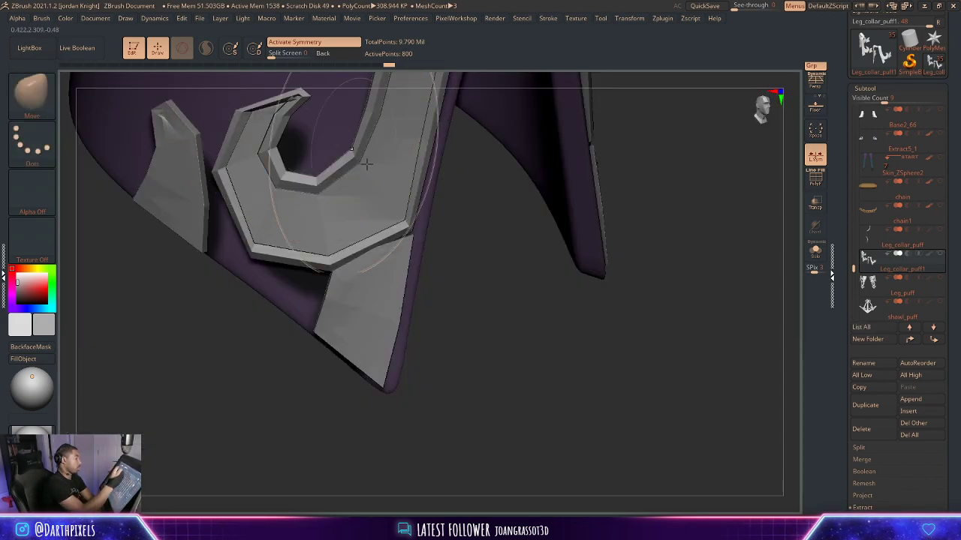
key(space)
click(34, 98)
key(m)
key(t)
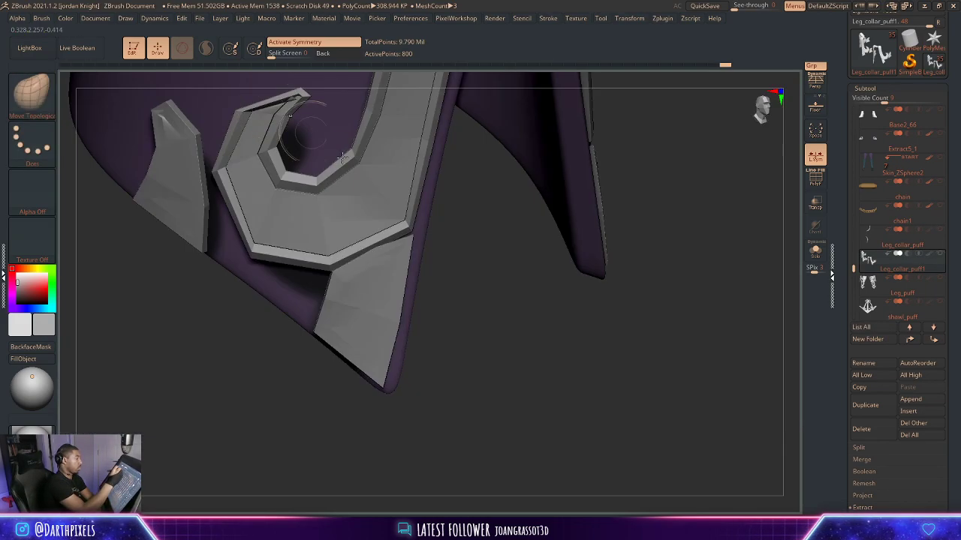
Raise the border of the tip piece on the opposite flap with ZModeler by extruding its polygroup island.
key(shift+f)
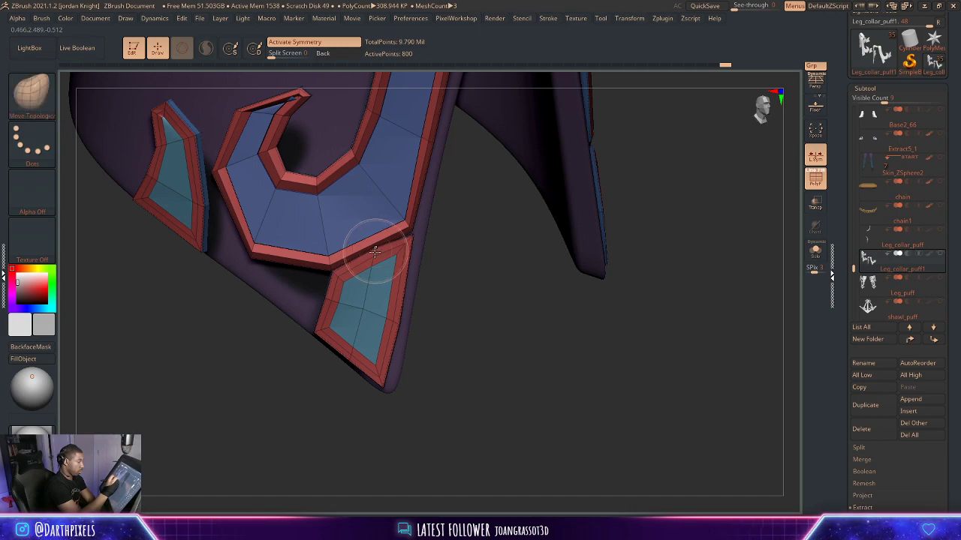
key(space)
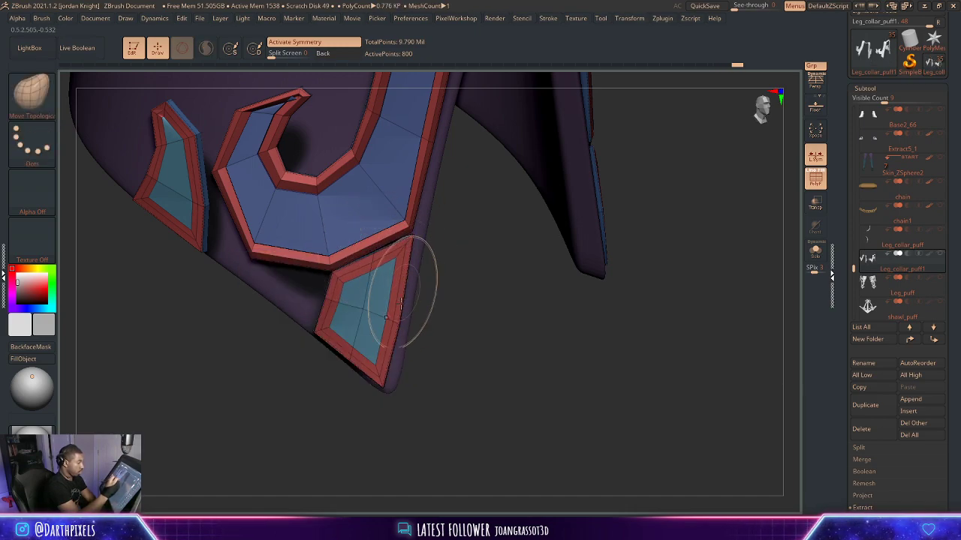
click(48, 100)
click(575, 105)
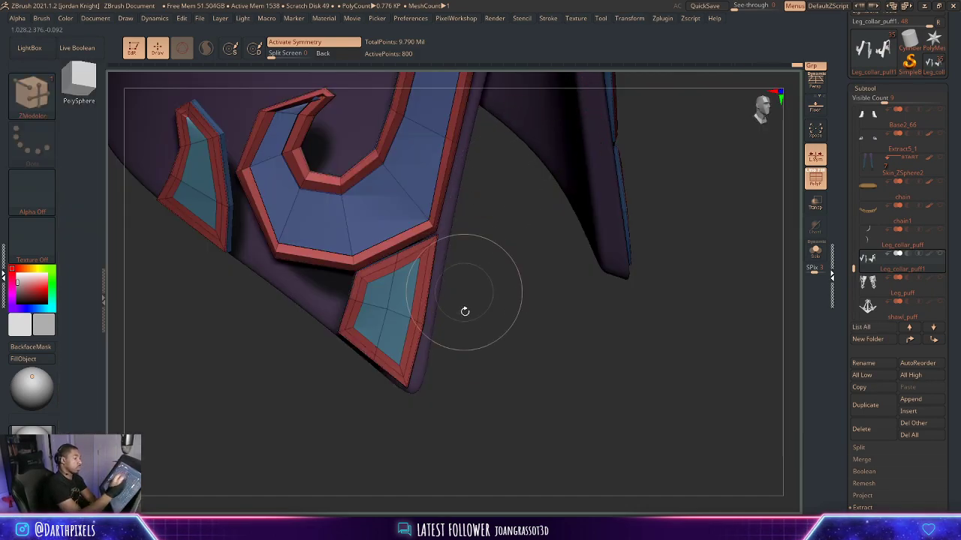
alt+drag(475, 298, 485, 334)
key(space)
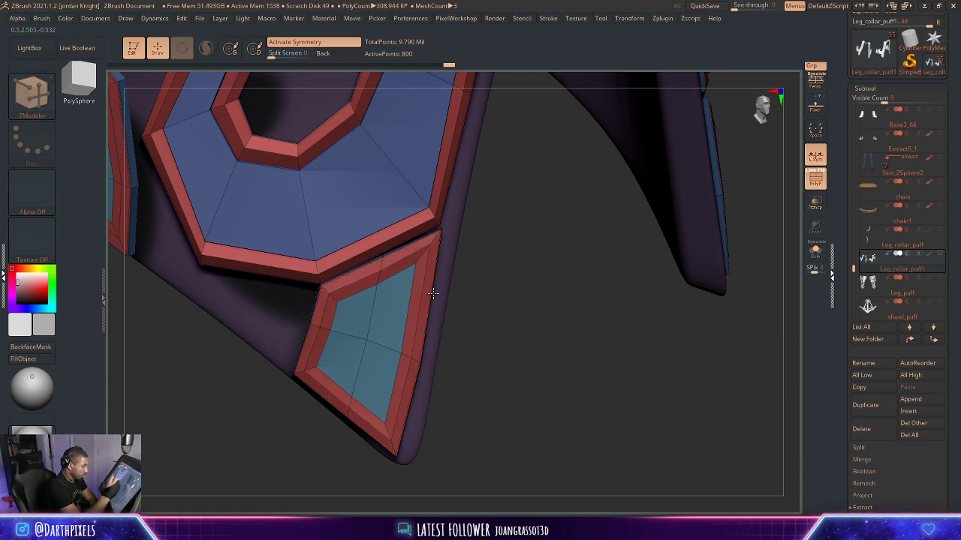
alt+drag(481, 307, 474, 259)
drag(469, 334, 557, 287)
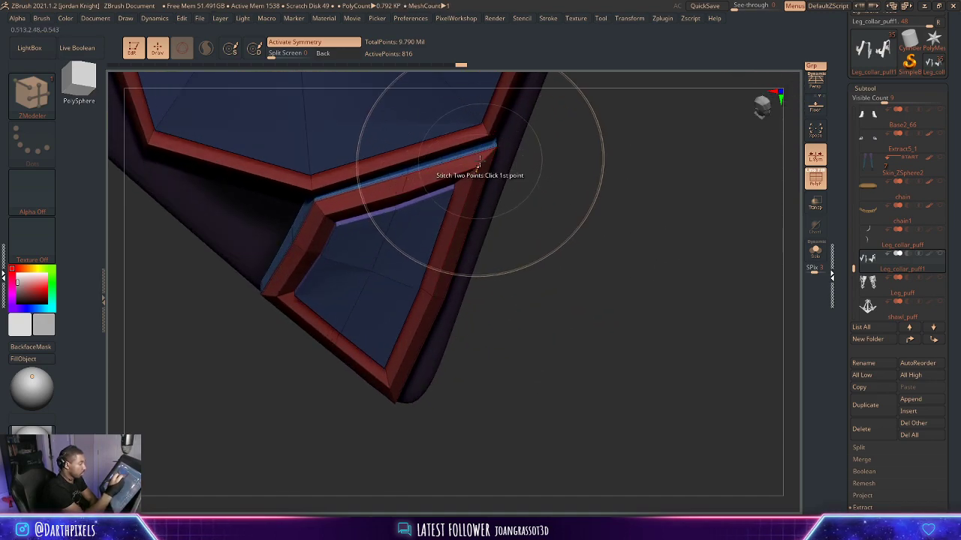
Crease the edge loop around the opposite tip piece's inner panel with the EdgeLoop Partial target and preview it smoothed.
key(space)
key(space)
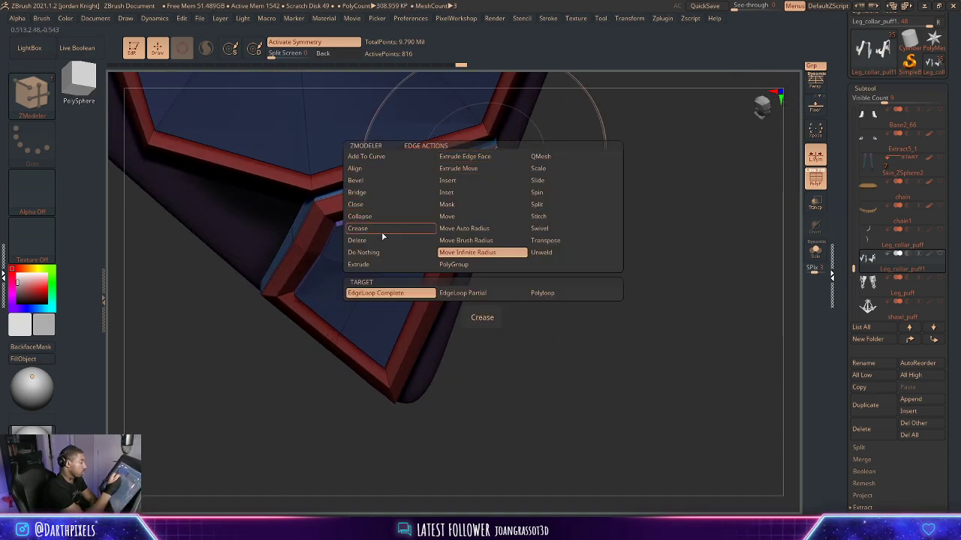
click(464, 290)
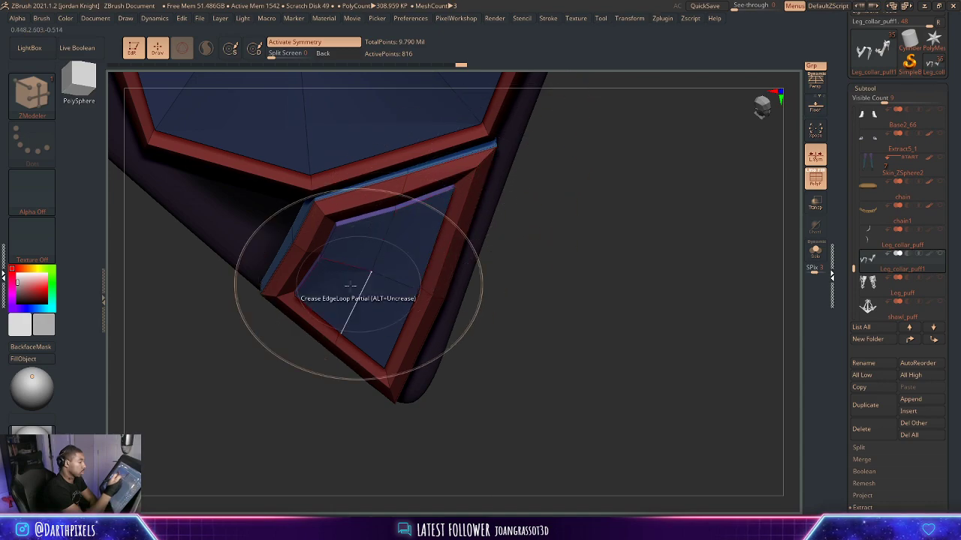
drag(541, 221, 532, 192)
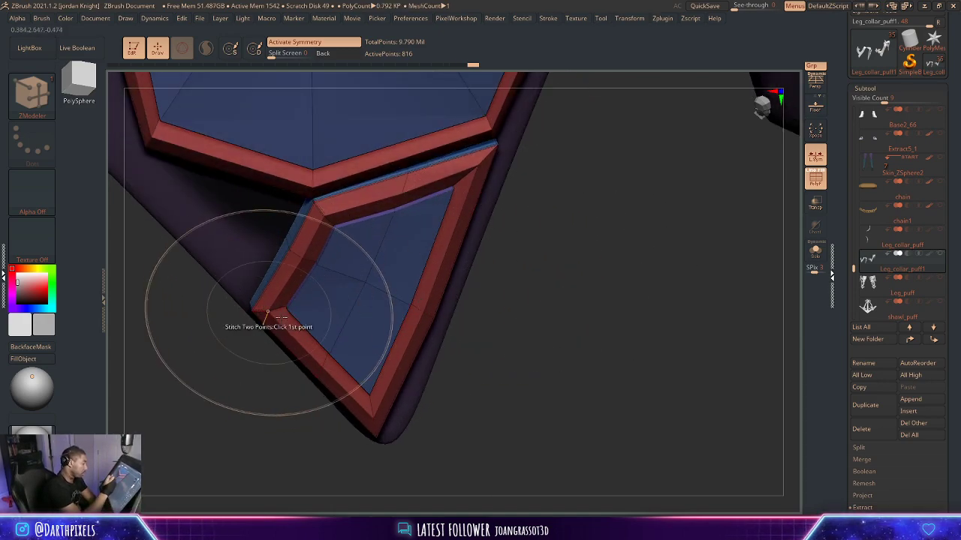
drag(529, 323, 529, 347)
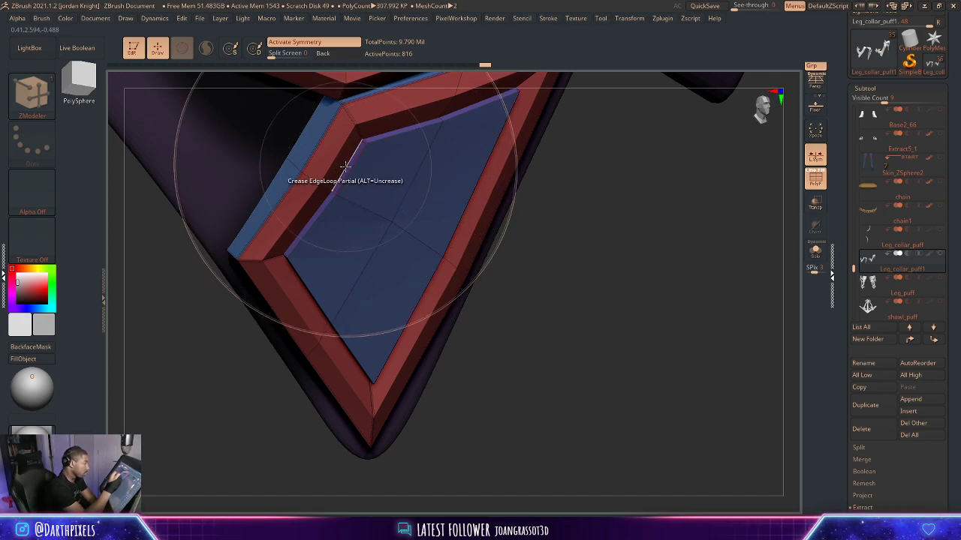
alt+drag(517, 309, 511, 271)
key(d)
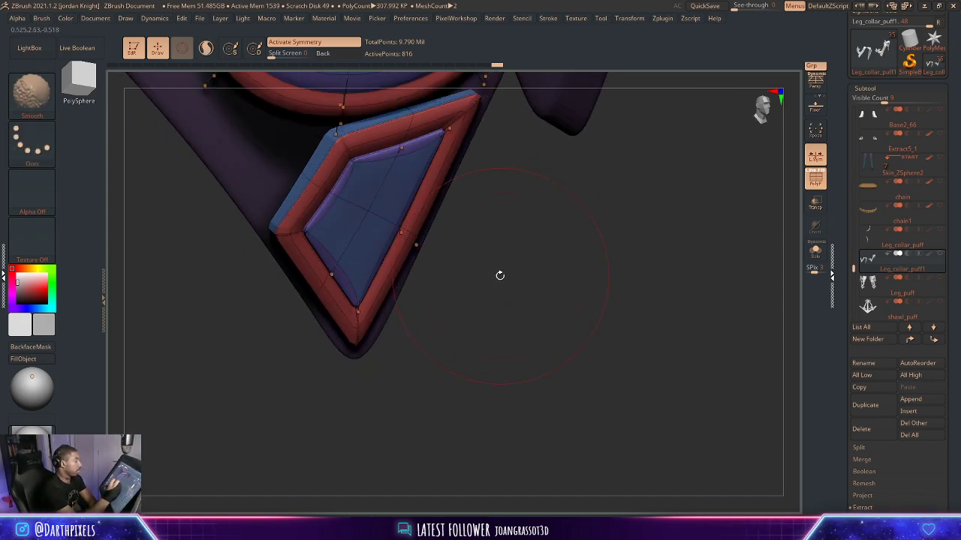
key(shift+f)
alt+drag(557, 313, 630, 340)
alt+drag(631, 340, 631, 373)
key(shift+d)
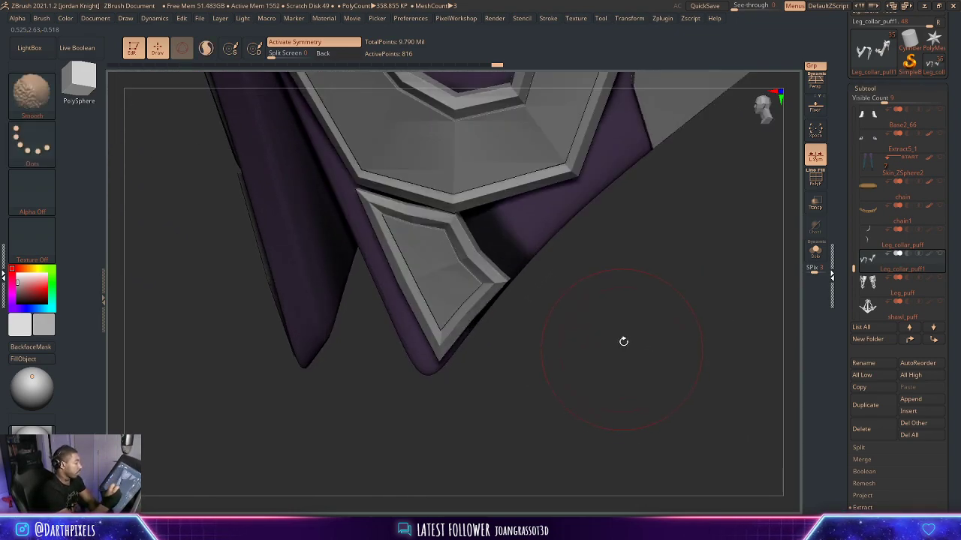
Adjust the upper inner corner of the tip piece's border with the Move Topological brush, undoing the first stroke.
key(shift+f)
drag(635, 325, 665, 305)
alt+drag(720, 315, 583, 351)
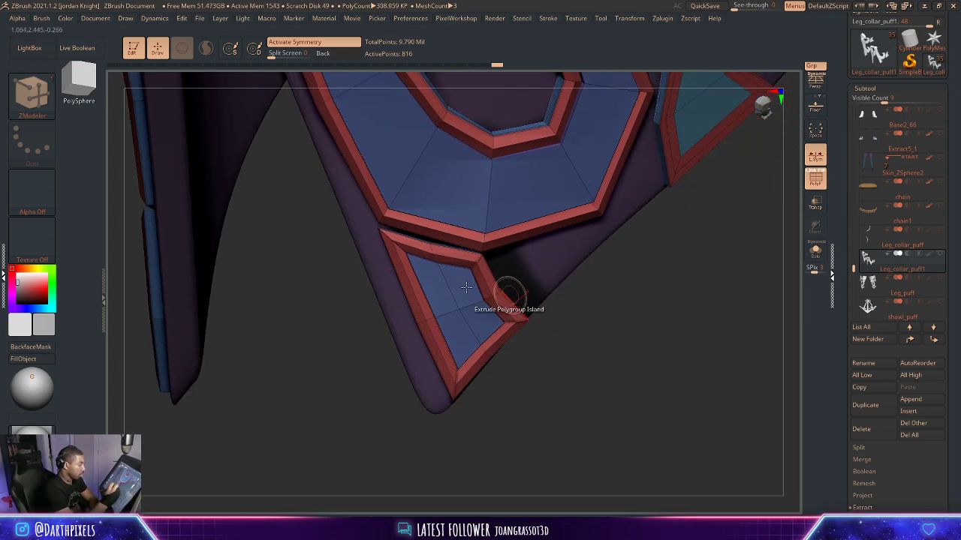
click(29, 94)
click(280, 103)
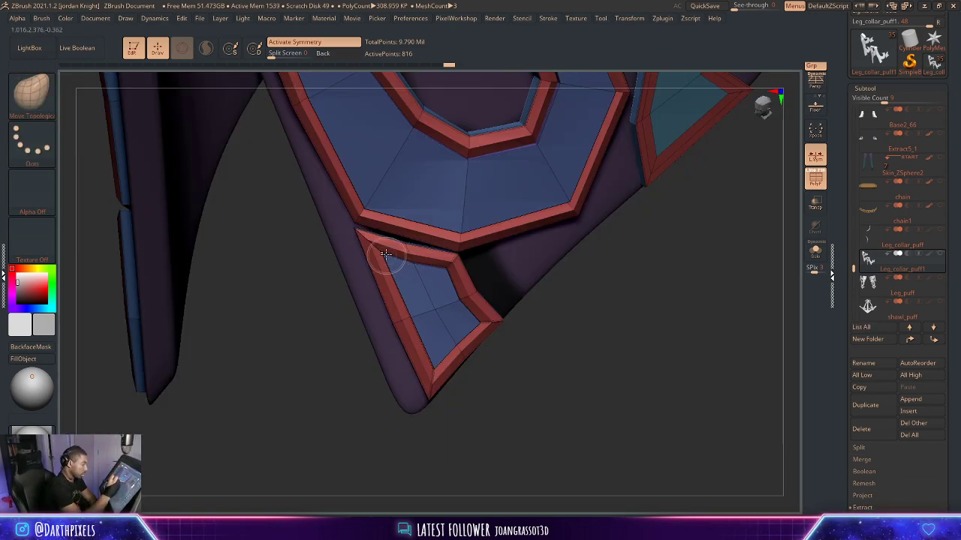
mouse_move(372, 242)
mouse_down()
mouse_move(384, 260)
mouse_move(378, 252)
mouse_up()
key(ctrl+z)
key(space)
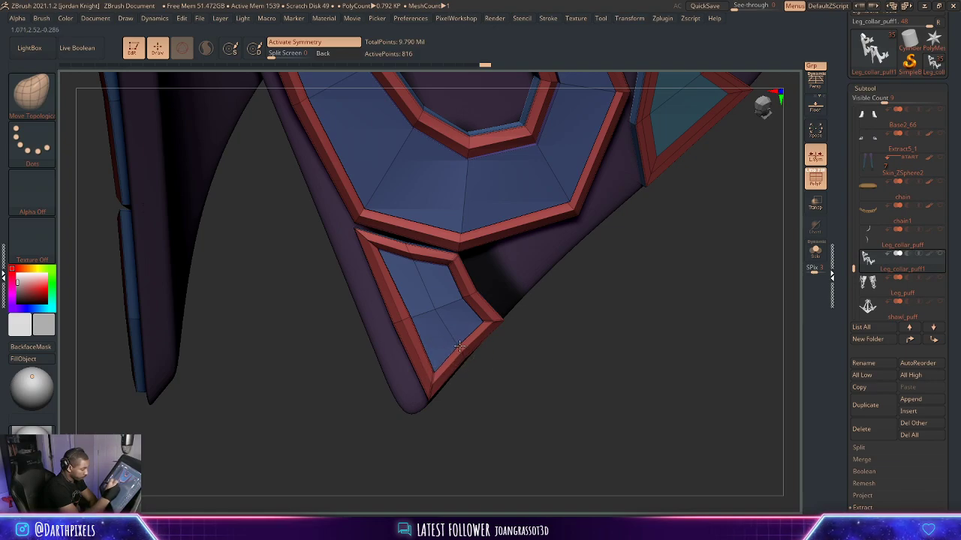
key(space)
Try raising the border of the fang-shaped side piece with ZModeler by extruding its polygroup island.
drag(496, 390, 562, 314)
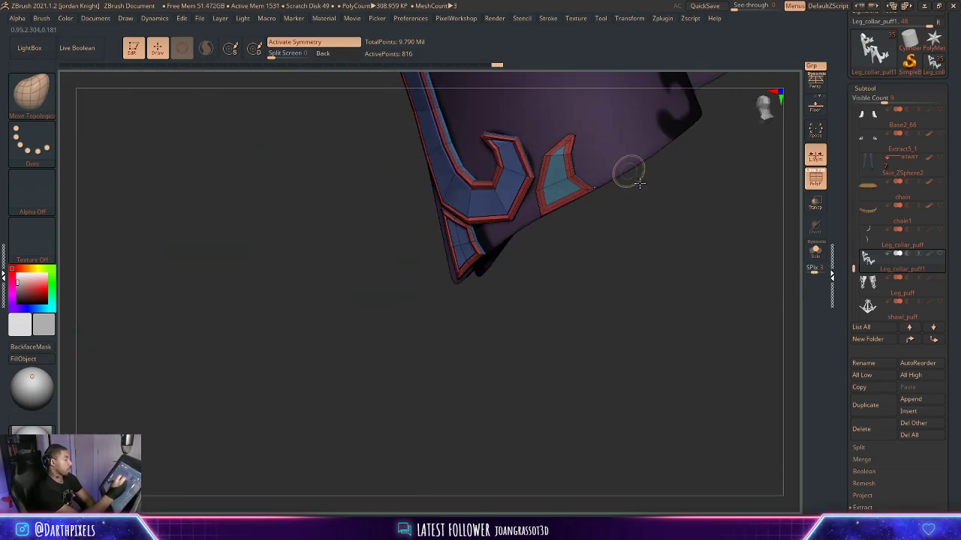
alt+drag(639, 183, 589, 334)
alt+drag(589, 334, 660, 361)
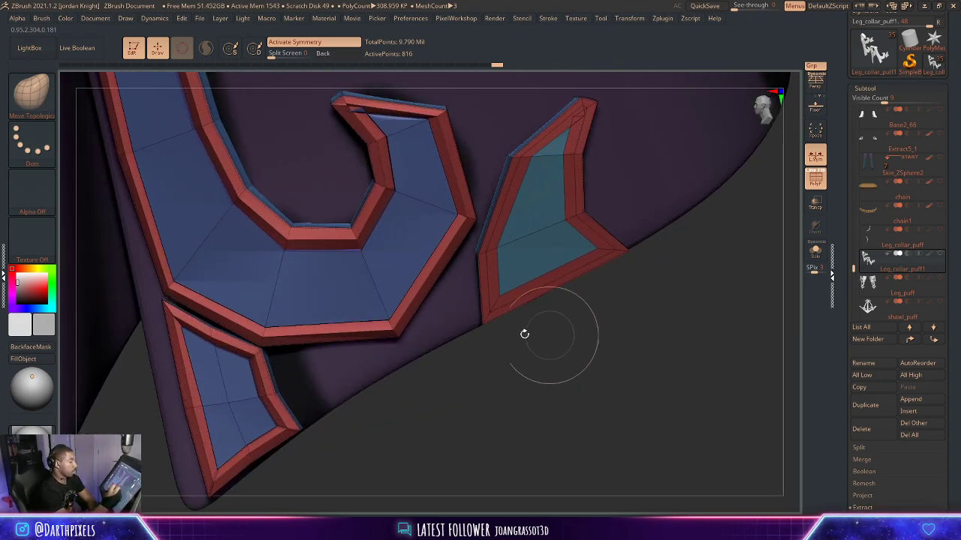
click(43, 111)
click(571, 101)
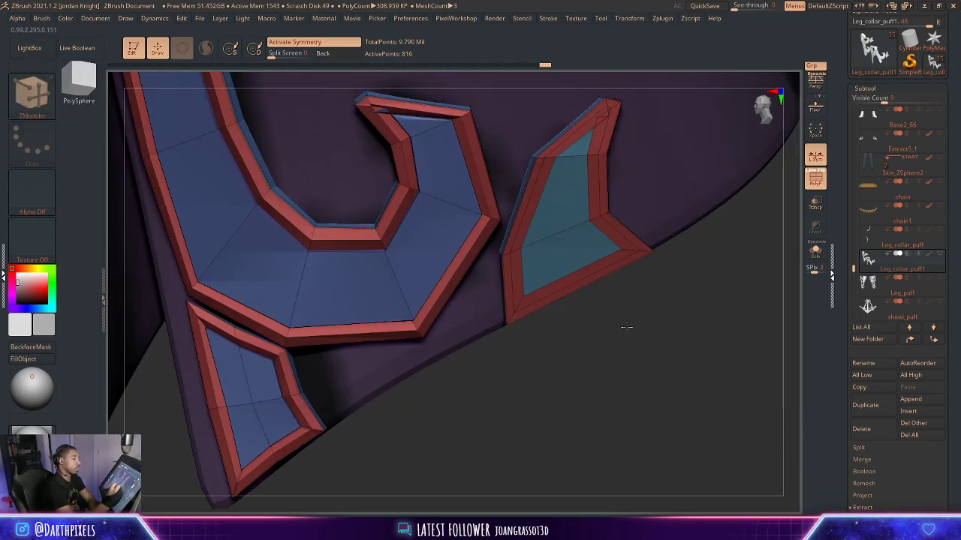
mouse_move(626, 326)
alt+mouse_down()
mouse_move(633, 351)
mouse_move(622, 364)
alt+mouse_up()
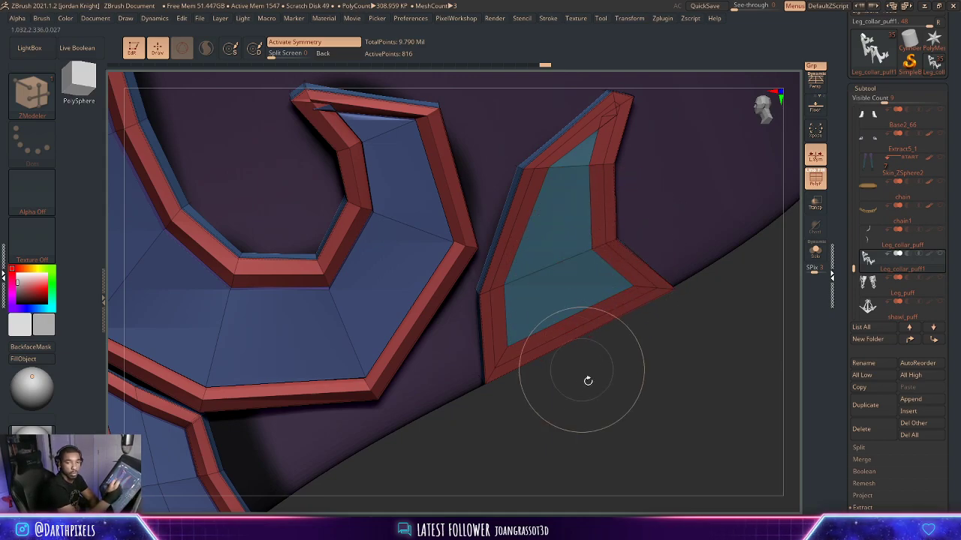
drag(624, 432, 647, 430)
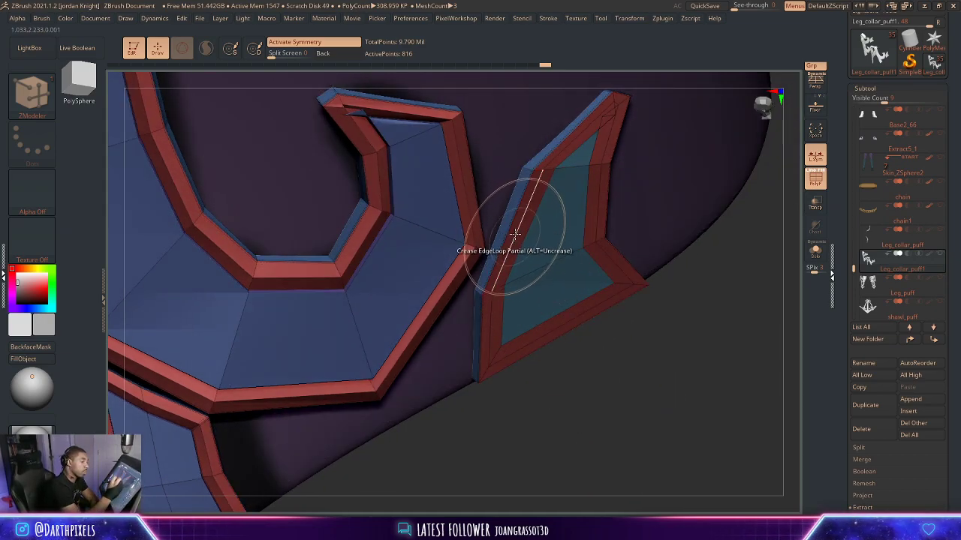
key(space)
click(497, 214)
click(493, 226)
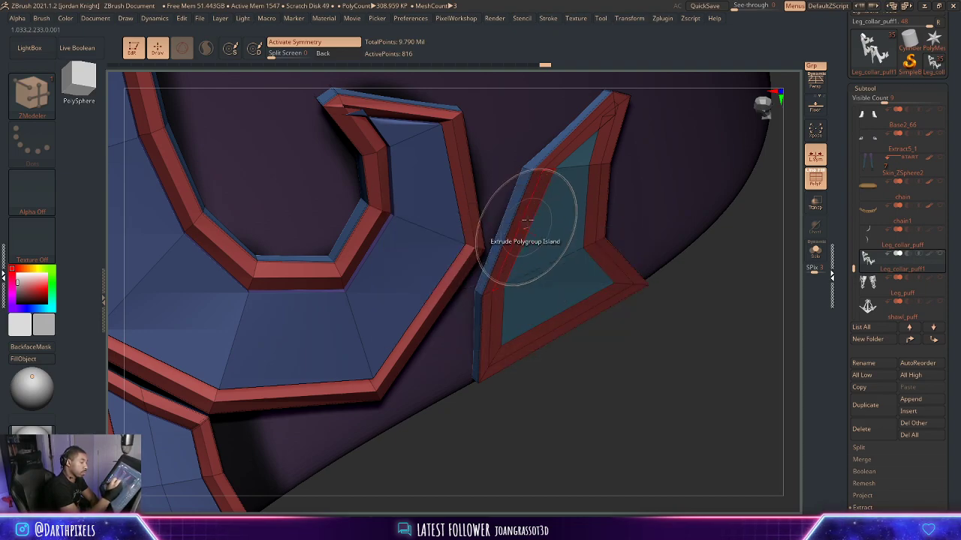
drag(523, 217, 529, 222)
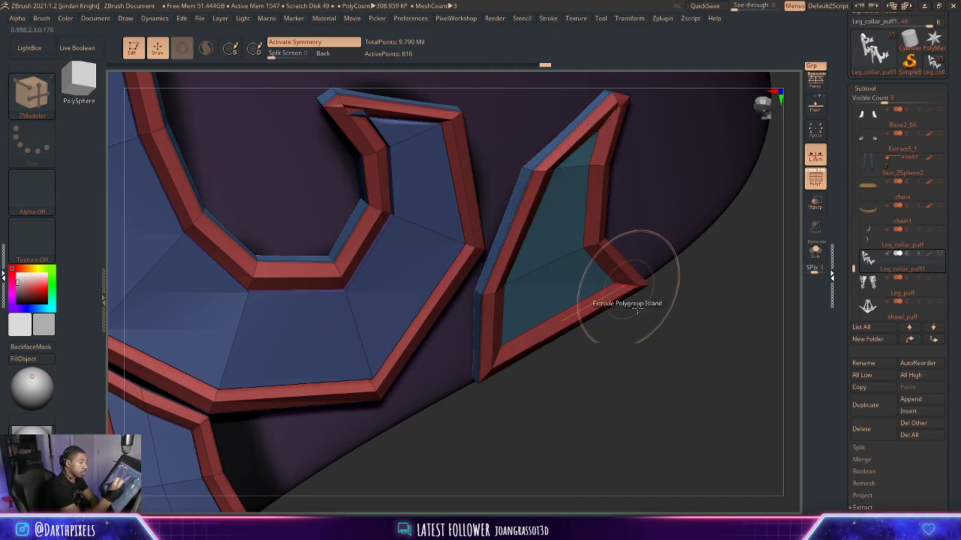
alt+drag(637, 310, 612, 321)
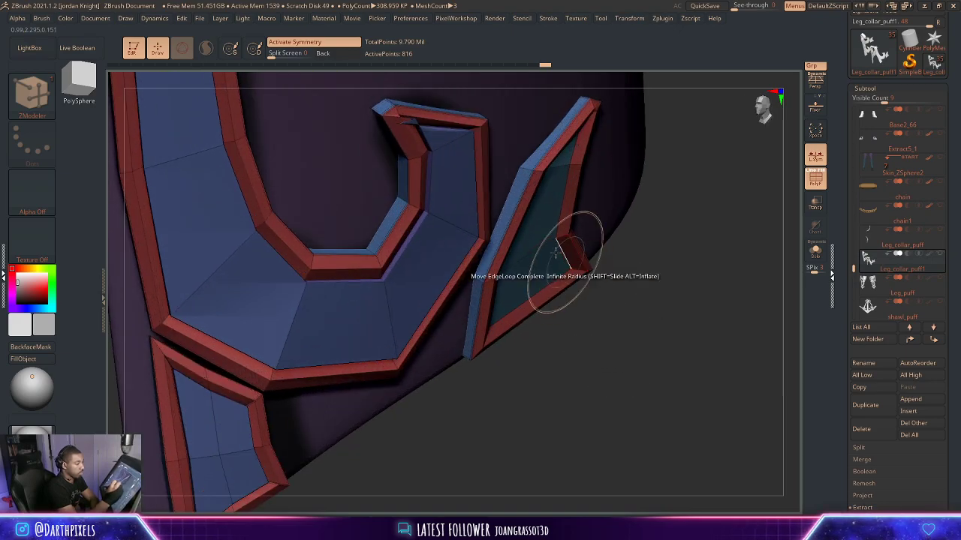
Try creasing the edge loop around the fang-shaped piece's inner panel with EdgeLoop Partial, comparing its smoothed and low-poly forms.
drag(613, 269, 636, 292)
key(d)
key(shift+f)
drag(636, 291, 677, 365)
key(shift+d)
key(shift+f)
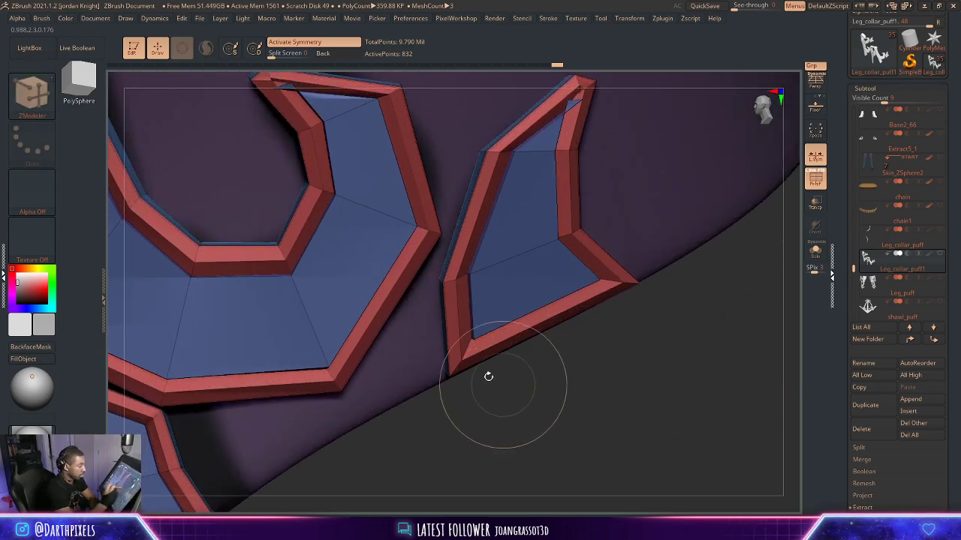
key(space)
click(394, 273)
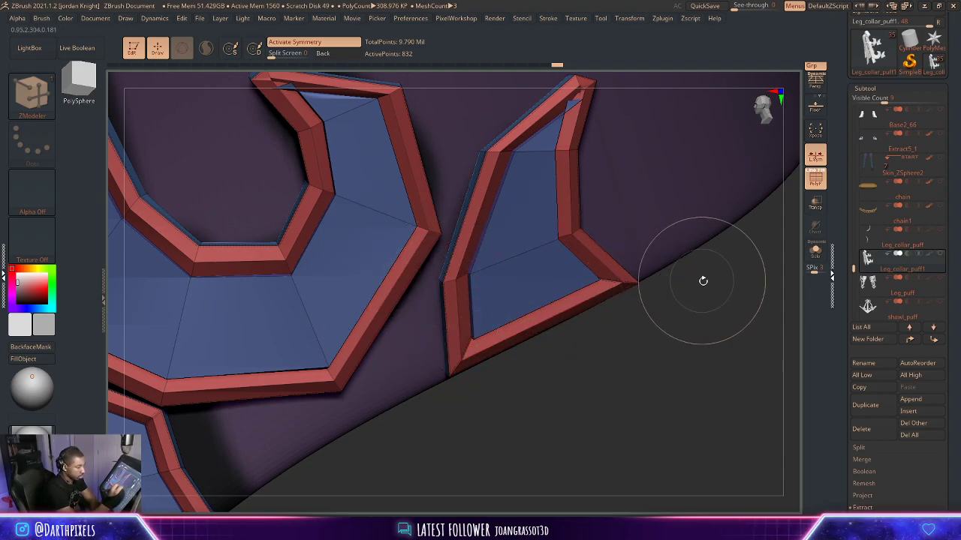
key(d)
key(shift+f)
alt+drag(698, 349, 652, 450)
key(shift+d)
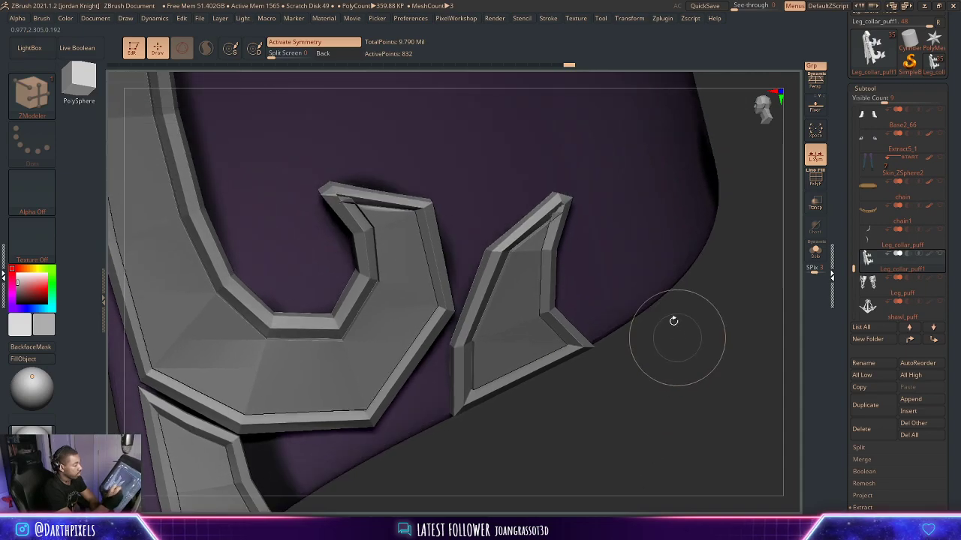
Switch to the Move Topological brush and undo the fang-shaped piece's creasing and border extrusion.
key(space)
key(b)
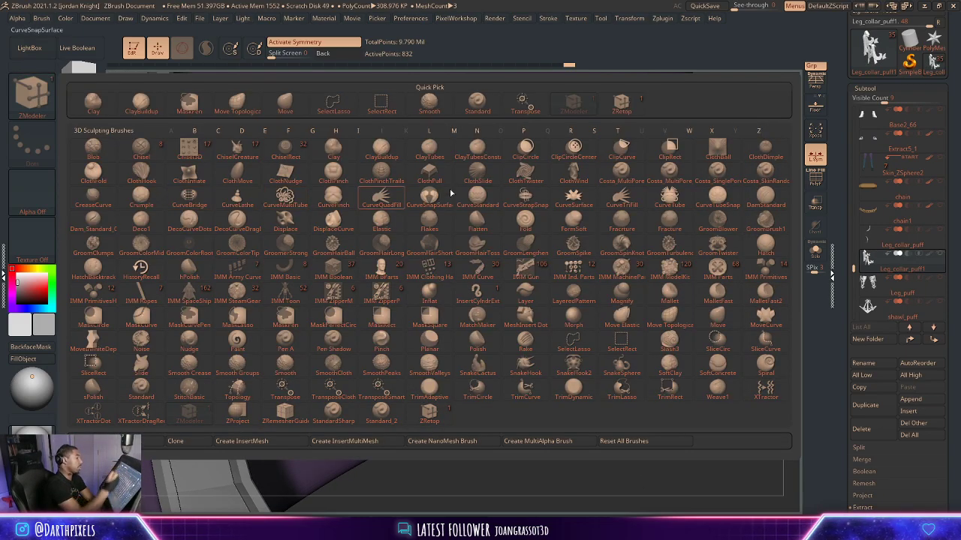
click(244, 111)
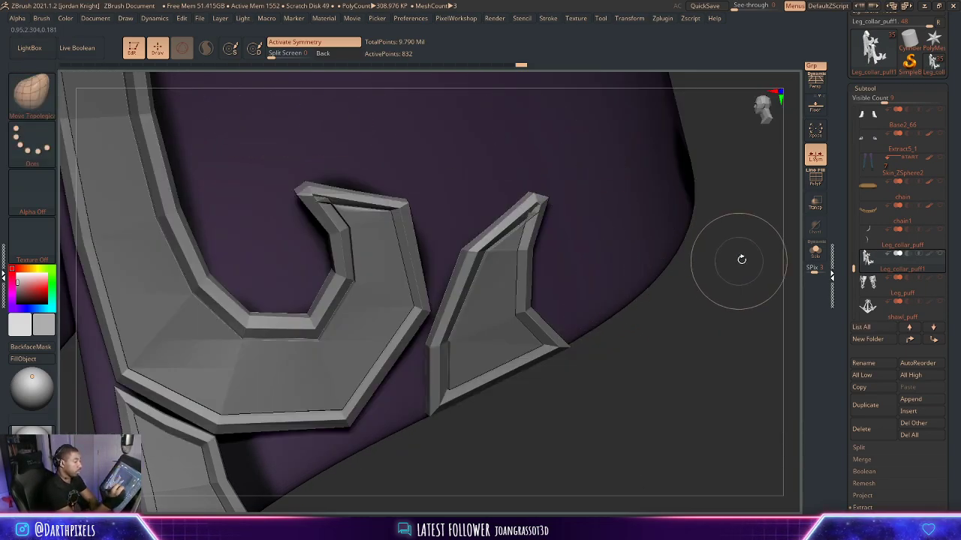
mouse_move(742, 260)
alt+mouse_down()
mouse_move(756, 271)
mouse_move(744, 275)
alt+mouse_up()
key(ctrl)
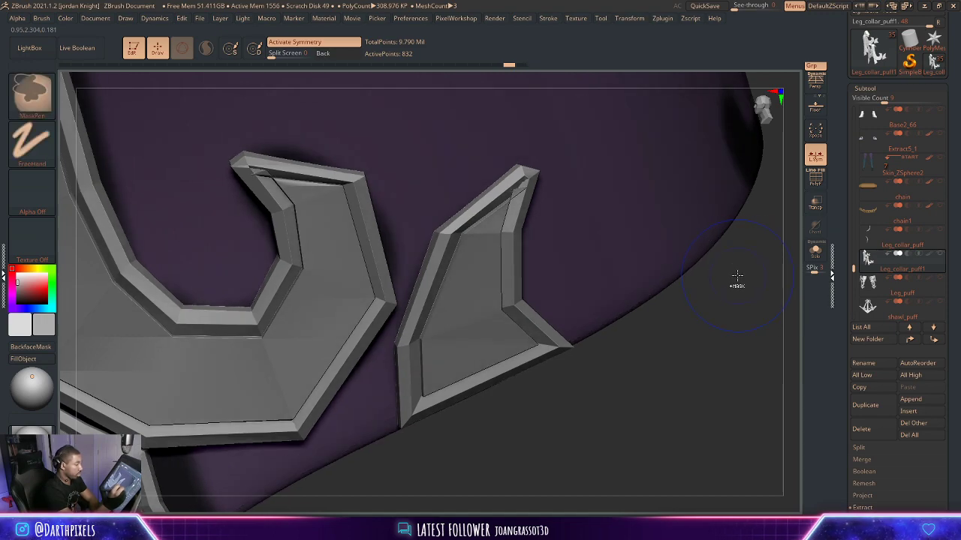
key(ctrl+z)
Pull the fang-shaped piece's inner panel corner closer to its pointed tip using Move Topological with a smaller draw size.
key(shift+f)
key(space)
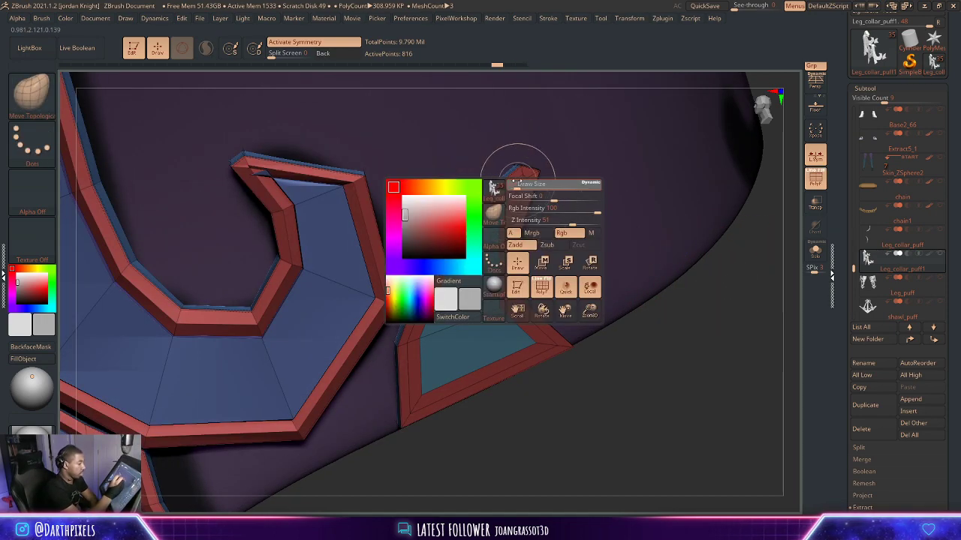
drag(516, 183, 514, 184)
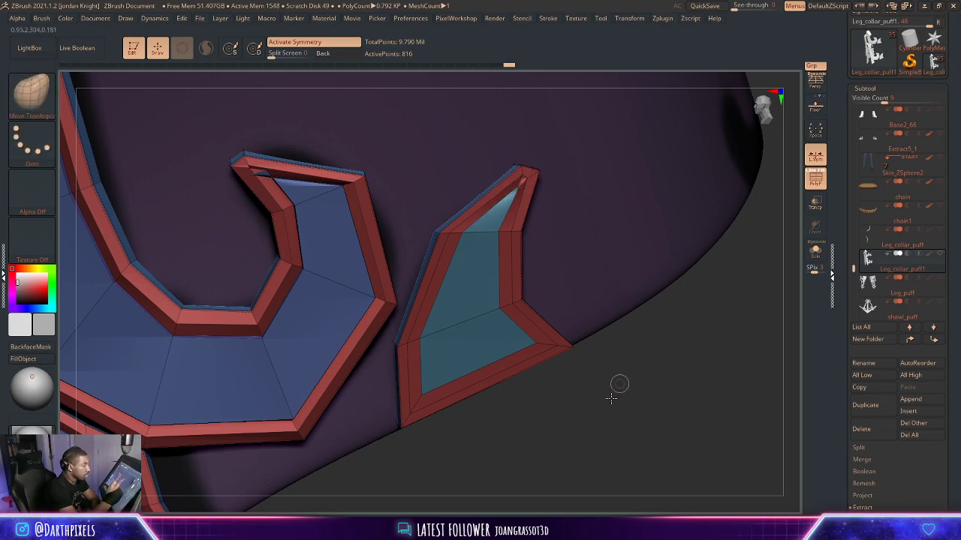
drag(611, 399, 620, 450)
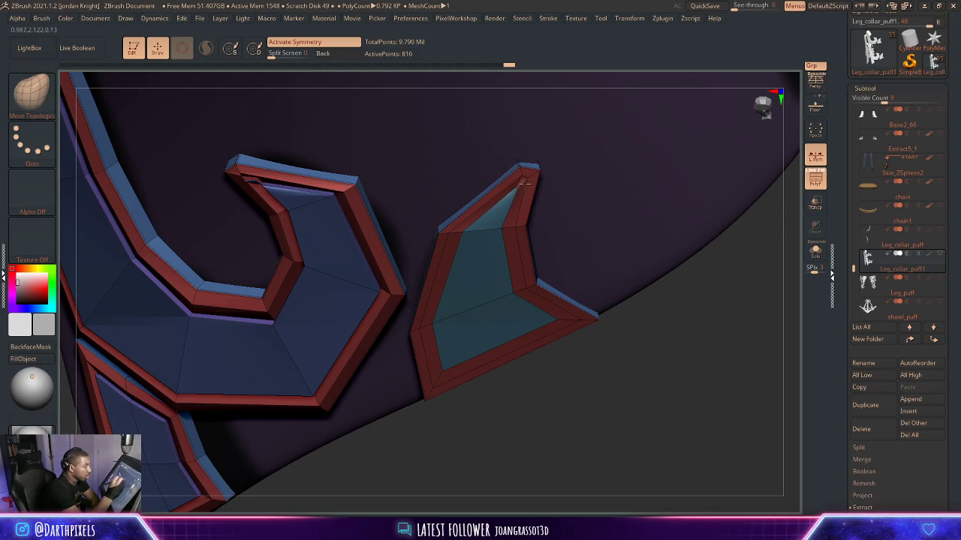
Extrude the polygroup island of the reshaped fang piece's border with ZModeler to raise it above the inner panel.
click(34, 99)
click(577, 108)
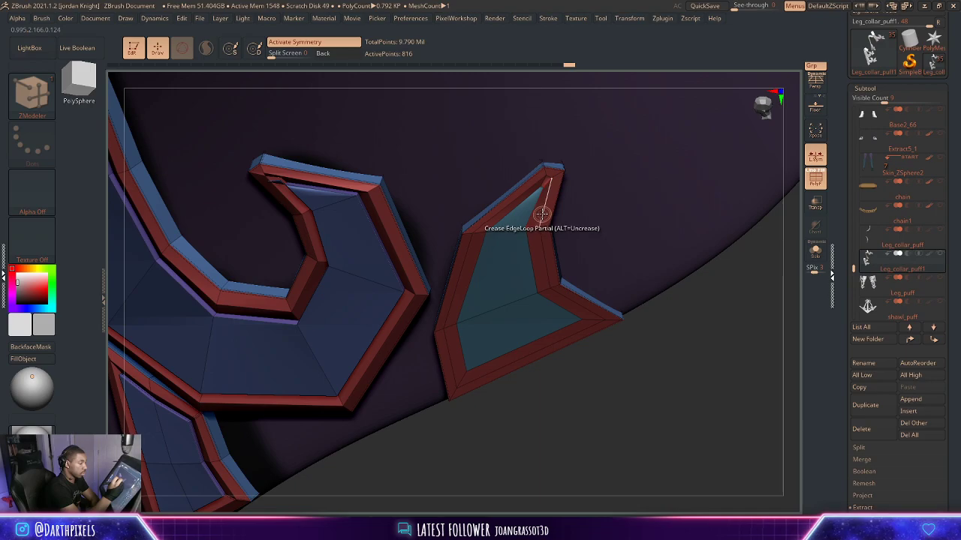
key(space)
click(533, 296)
drag(543, 210, 547, 215)
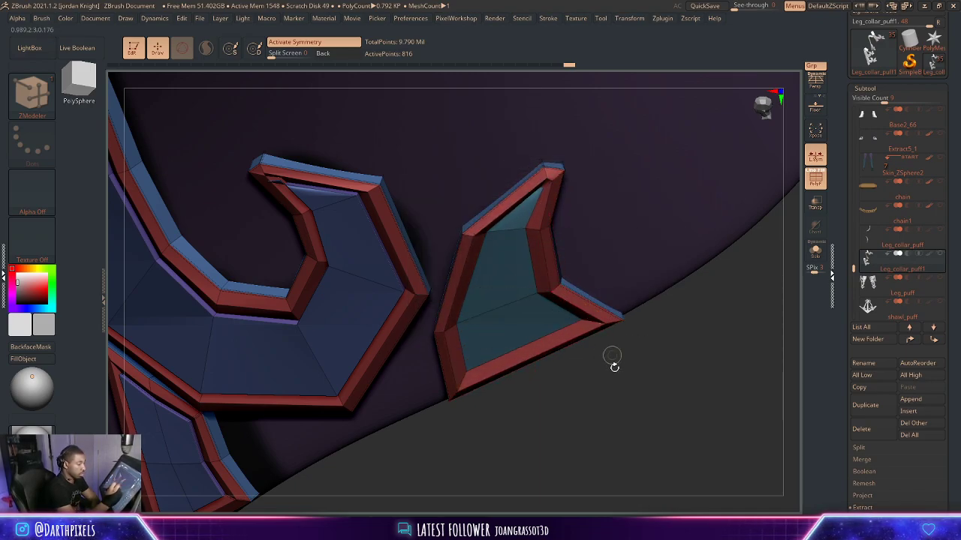
Extrude the small fin's inner panel using the ZModeler Extrude action on its polygroup island.
drag(613, 365, 588, 330)
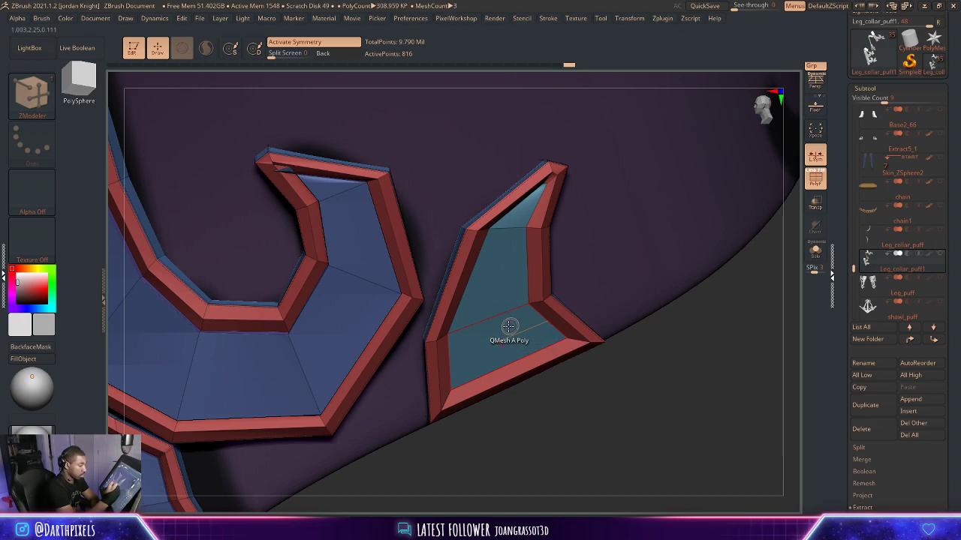
key(space)
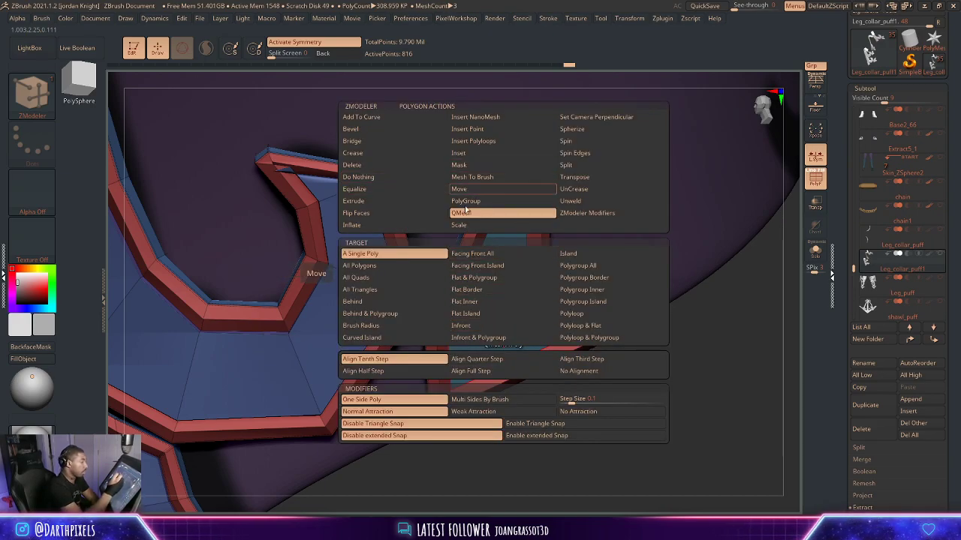
click(419, 204)
drag(510, 333, 516, 342)
drag(594, 406, 585, 379)
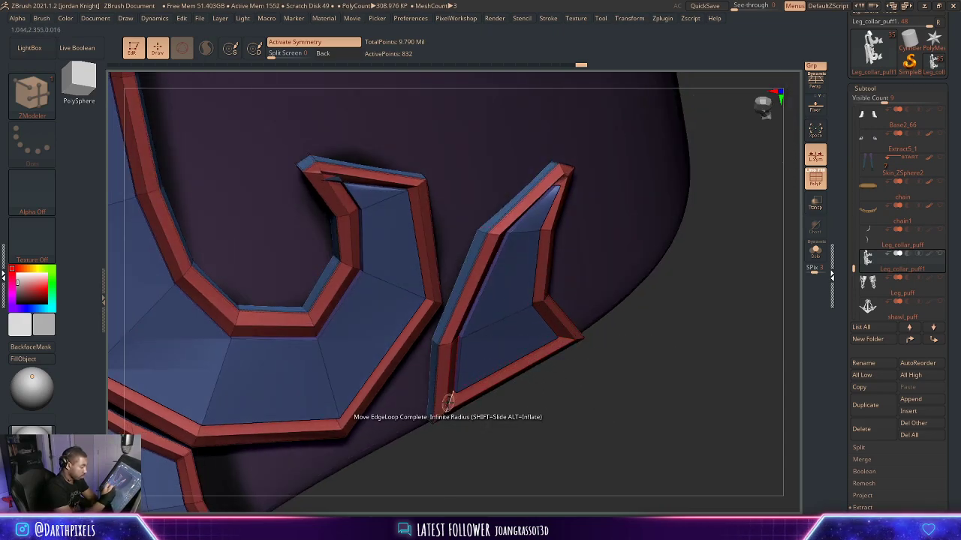
Set the ZModeler edge action to Crease with EdgeLoop Partial and crease the small fin's edge loop.
key(space)
click(362, 273)
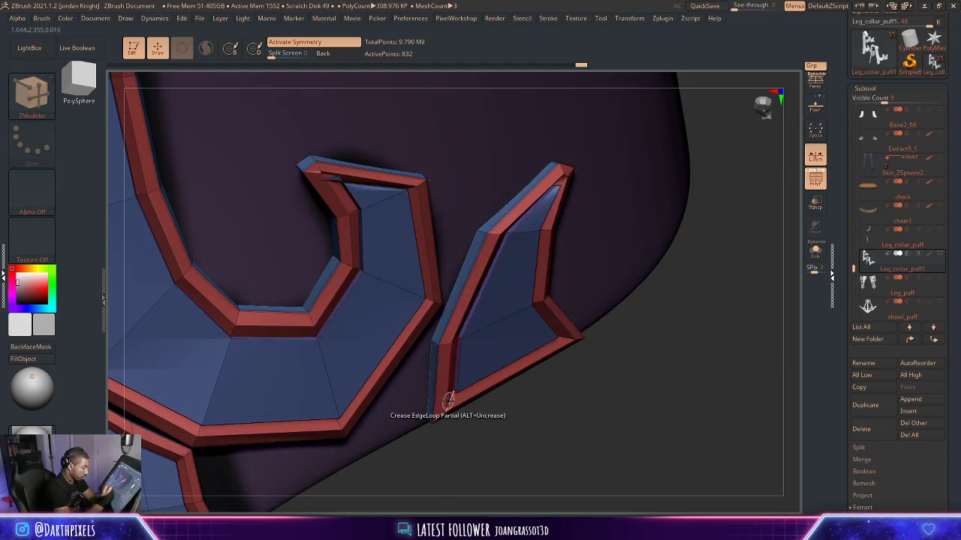
drag(589, 425, 549, 418)
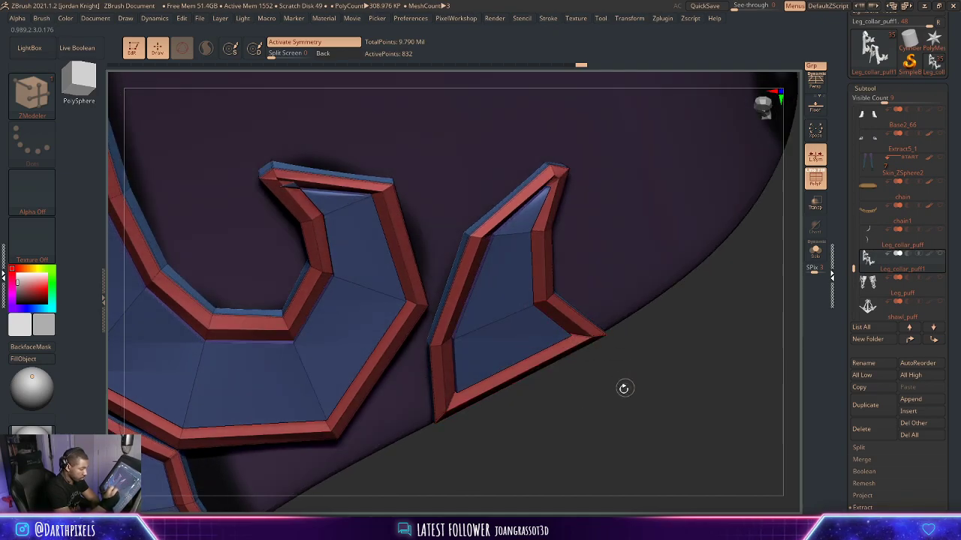
drag(611, 389, 638, 383)
Check the creased fin with dynamic subdivision, with and without polyframes, then return to the low-poly cage.
key(d)
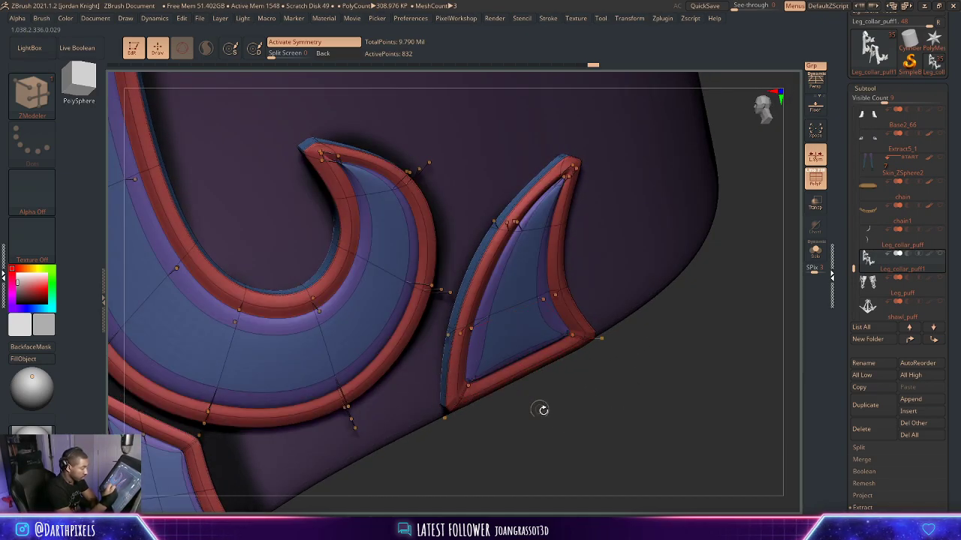
alt+drag(569, 407, 590, 356)
key(shift+f)
alt+drag(637, 382, 594, 415)
key(shift+d)
key(shift+f)
drag(385, 461, 443, 480)
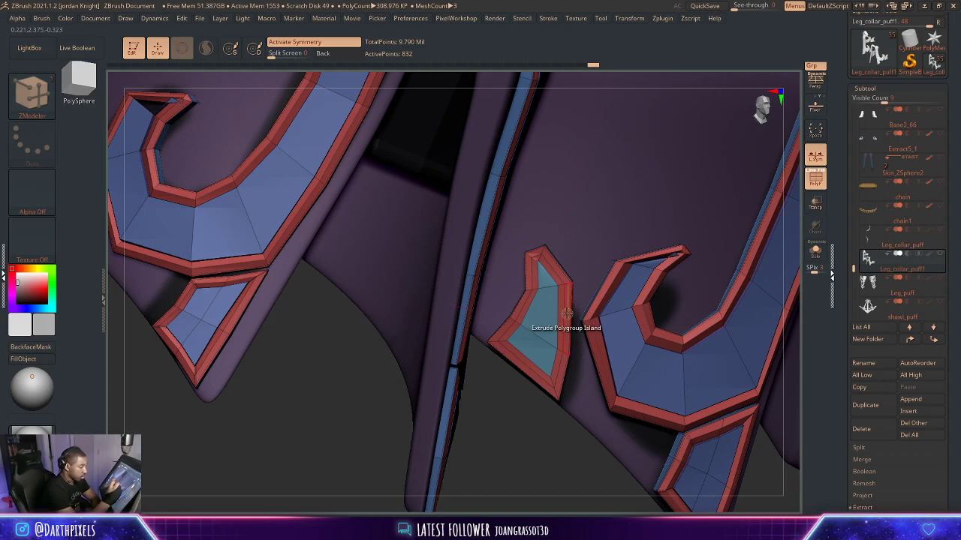
Extrude the inner polygroup island of the matching small fin on the collar's other side.
key(space)
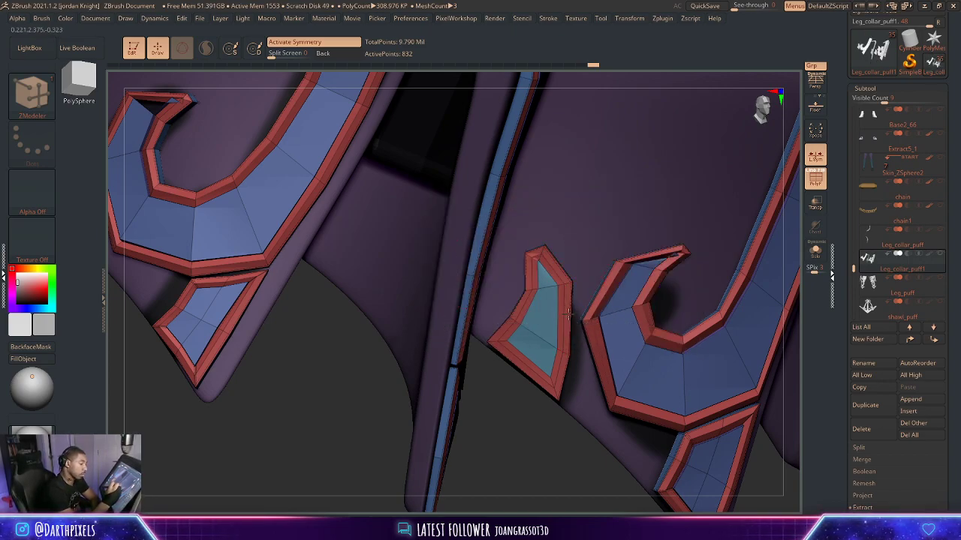
drag(548, 417, 511, 455)
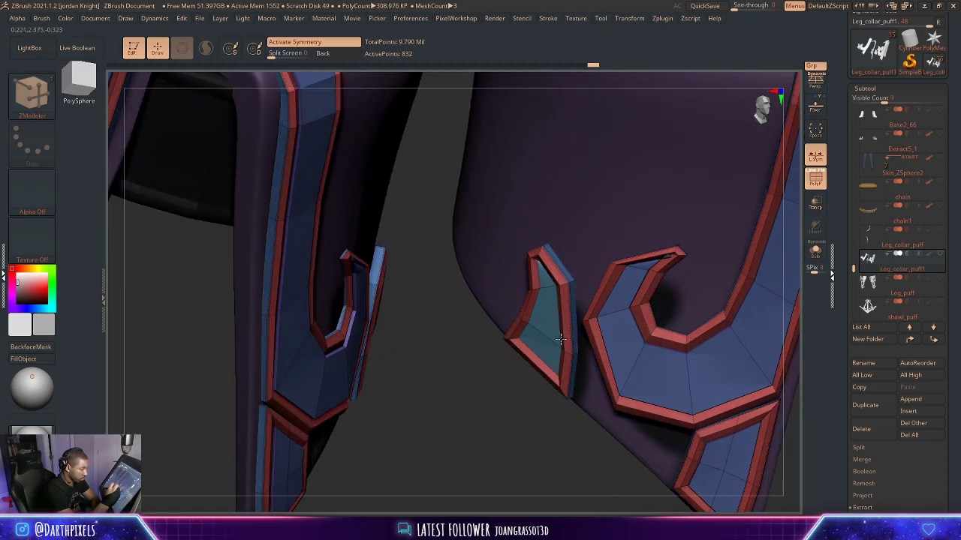
drag(537, 418, 569, 429)
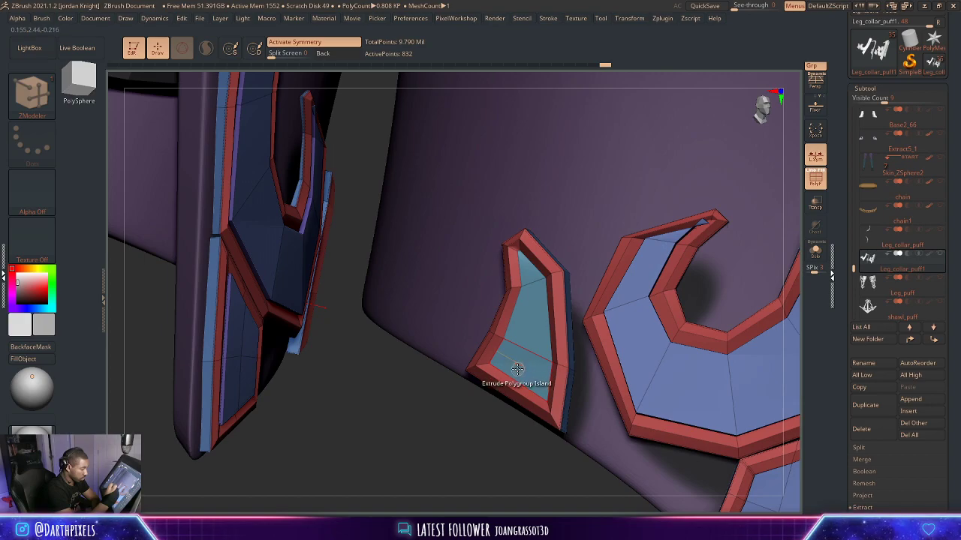
drag(517, 372, 533, 386)
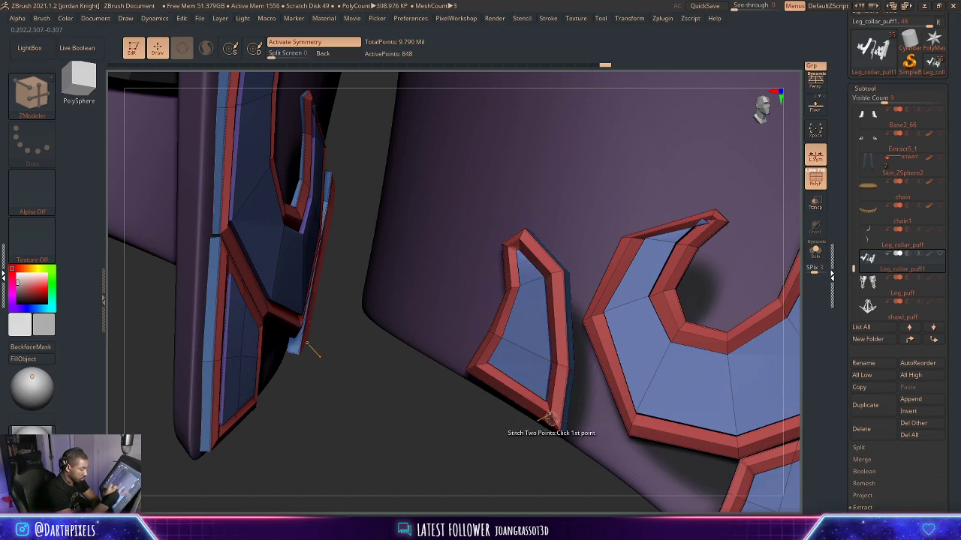
Crease the second fin's edge loop using Crease with the EdgeLoop Partial target.
key(space)
click(446, 275)
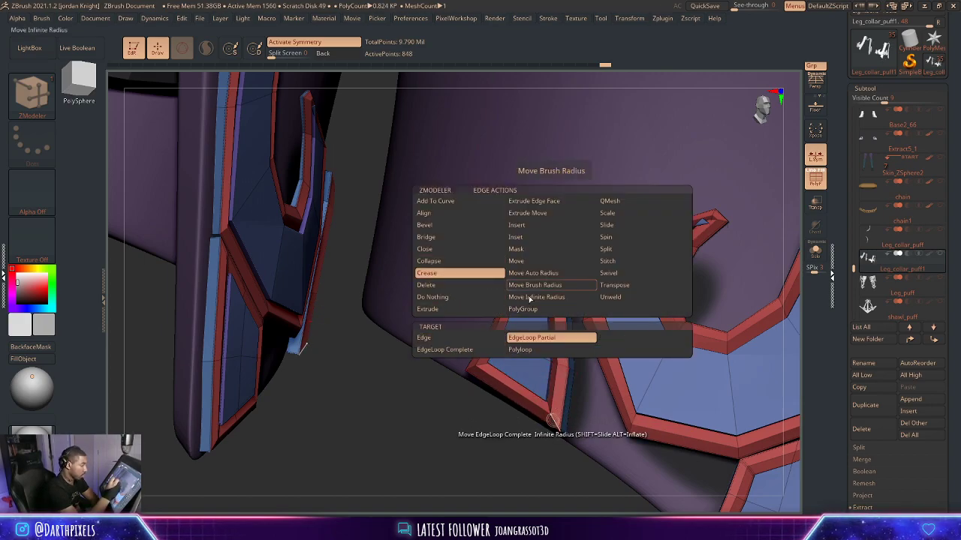
drag(518, 454, 501, 409)
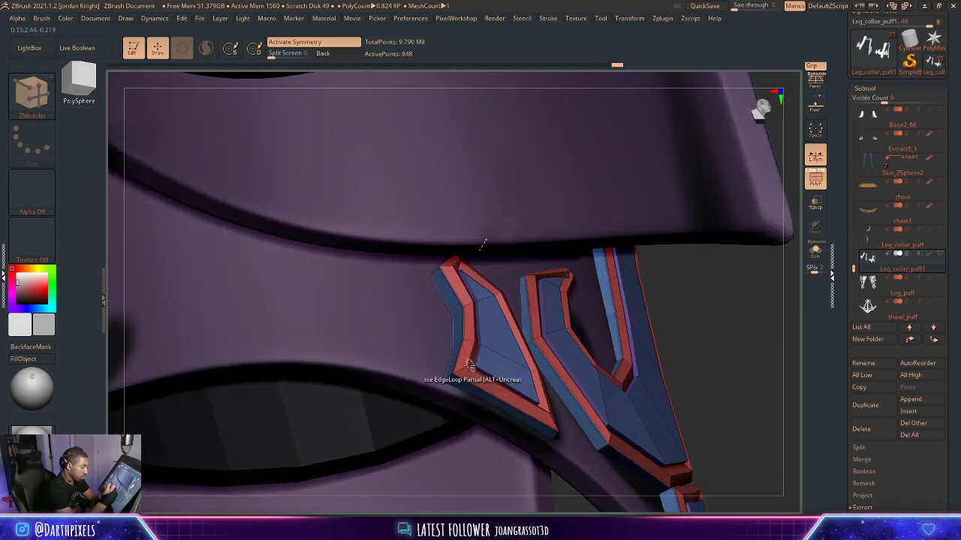
Inspect the second fin with dynamic subdivision and polyframes off, then disable the smoothed preview.
key(d)
key(f)
drag(634, 306, 723, 348)
key(shift+f)
drag(747, 224, 751, 262)
drag(645, 401, 674, 397)
key(shift+d)
Choose the Move Topological brush, adjust its draw size, and reshape the second fin's tip and upper edge.
mouse_move(438, 415)
alt+mouse_down()
mouse_move(454, 433)
mouse_move(424, 403)
alt+mouse_up()
click(53, 101)
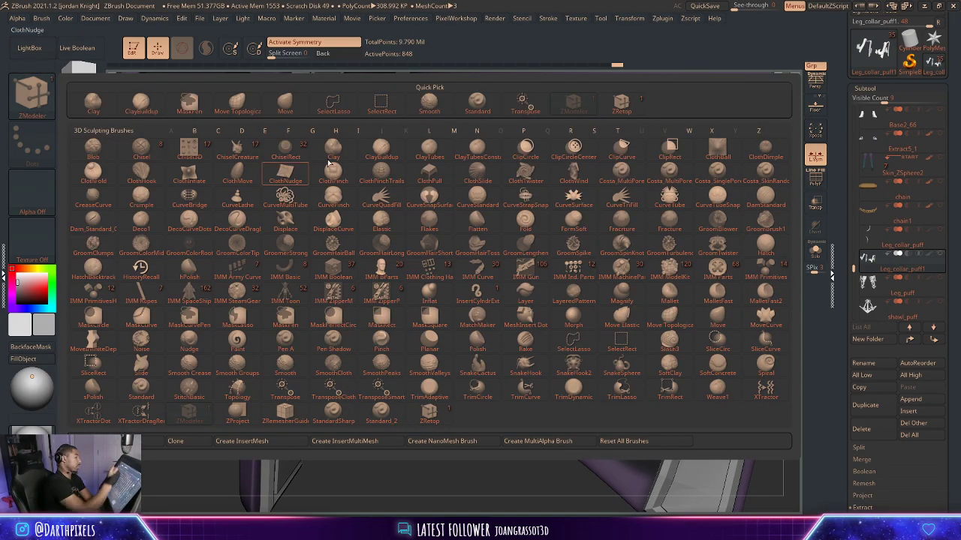
click(245, 104)
drag(409, 444, 455, 441)
key(space)
key(space)
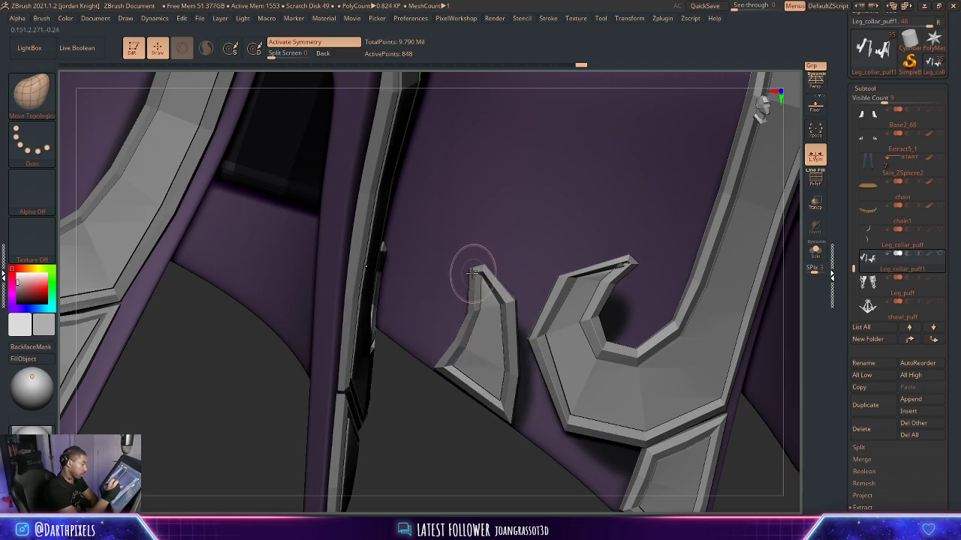
key(space)
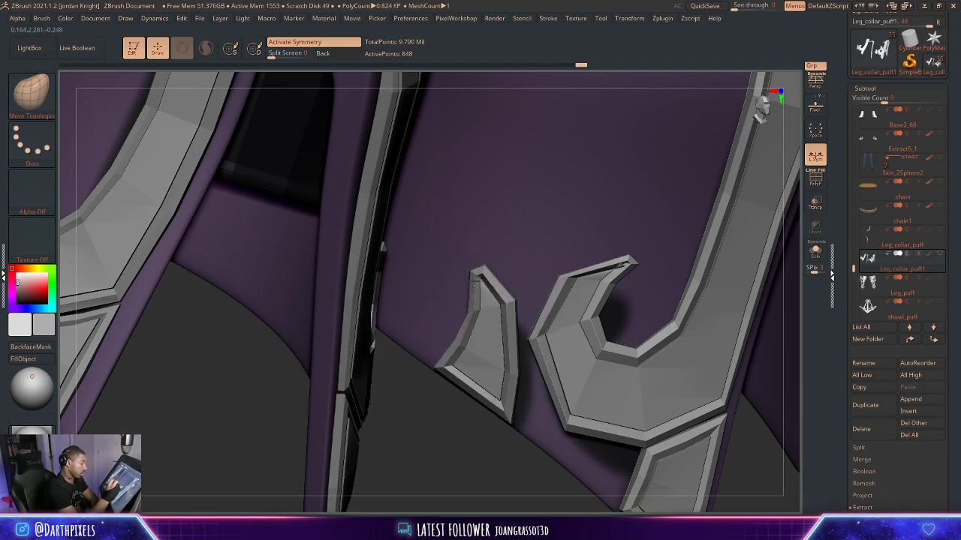
key(space)
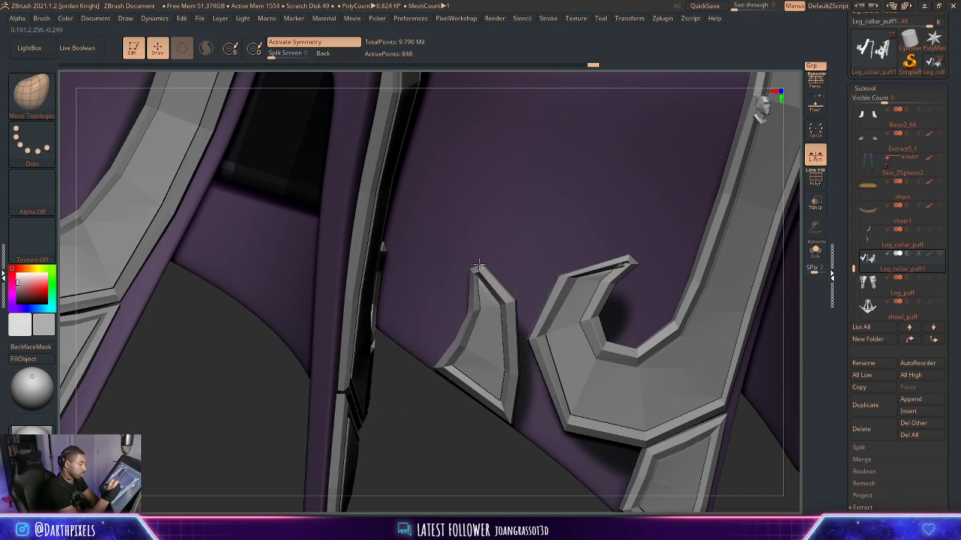
drag(501, 303, 504, 305)
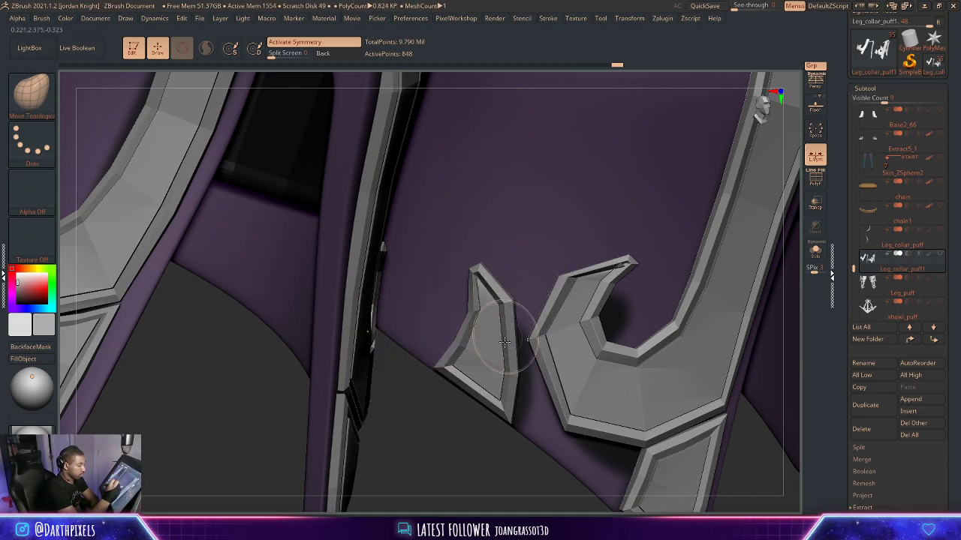
Adjust the brush size and nudge the second fin's long side and lower corner with Move Topological.
drag(509, 375, 514, 369)
key(space)
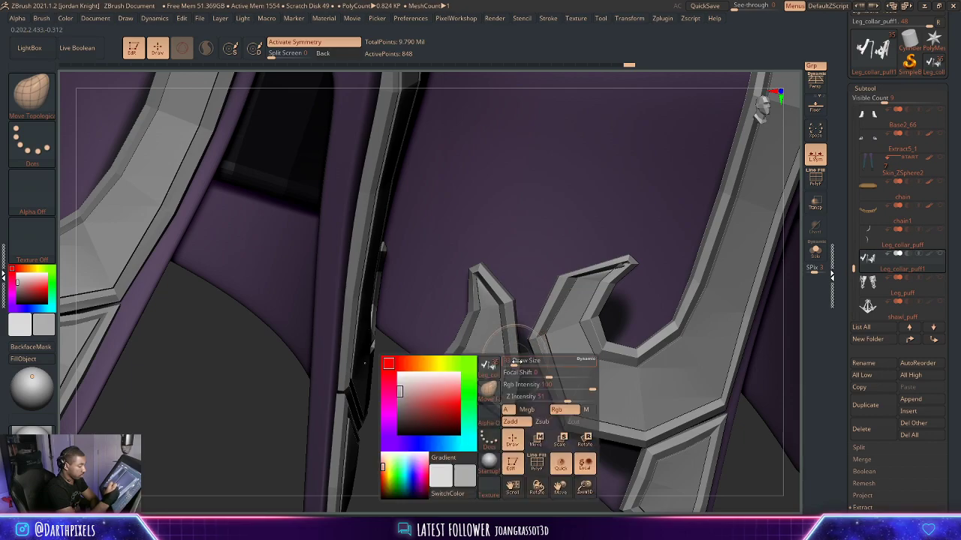
drag(522, 382, 525, 382)
drag(516, 425, 489, 315)
key(space)
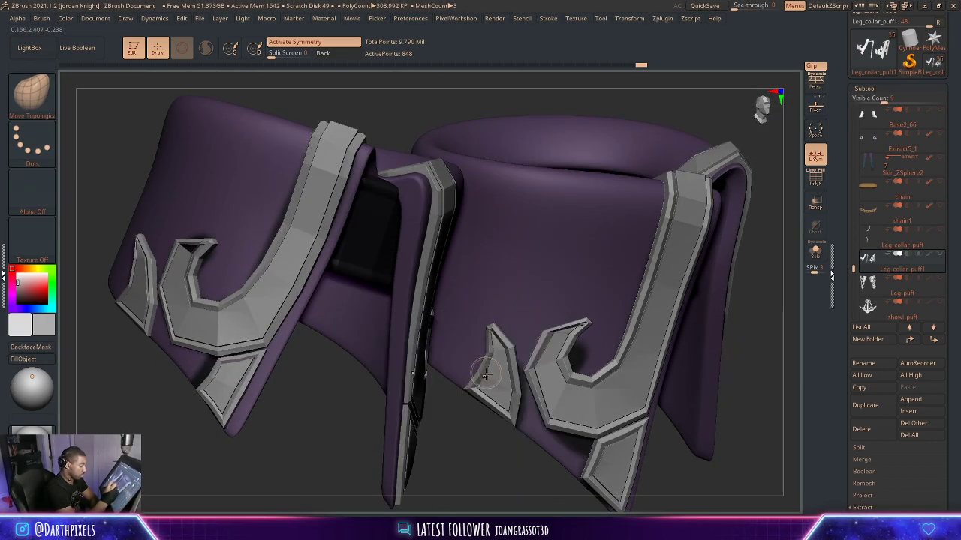
key(space)
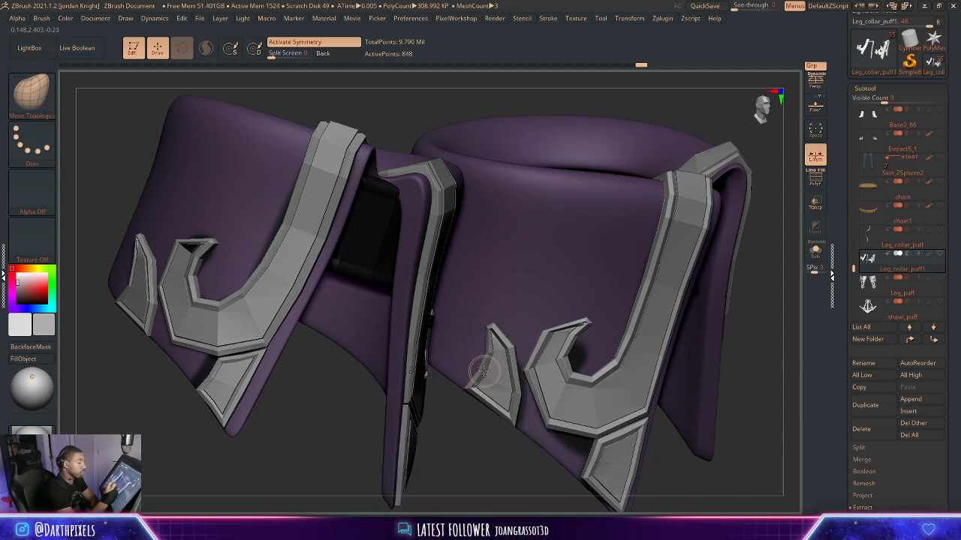
Examine the trim on both leg collars from several angles with dynamic subdivision enabled.
alt+drag(471, 434, 476, 369)
shift+drag(492, 456, 600, 443)
alt+drag(682, 385, 642, 271)
alt+drag(670, 308, 663, 340)
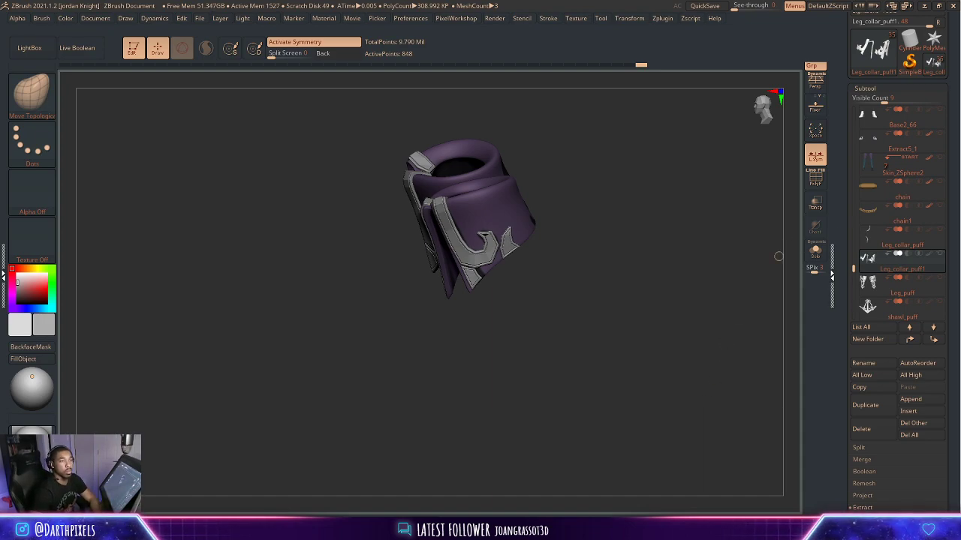
drag(778, 256, 600, 255)
mouse_move(600, 255)
mouse_down()
mouse_move(653, 278)
mouse_move(654, 302)
mouse_move(588, 375)
mouse_move(577, 358)
mouse_move(540, 350)
mouse_move(566, 408)
mouse_up()
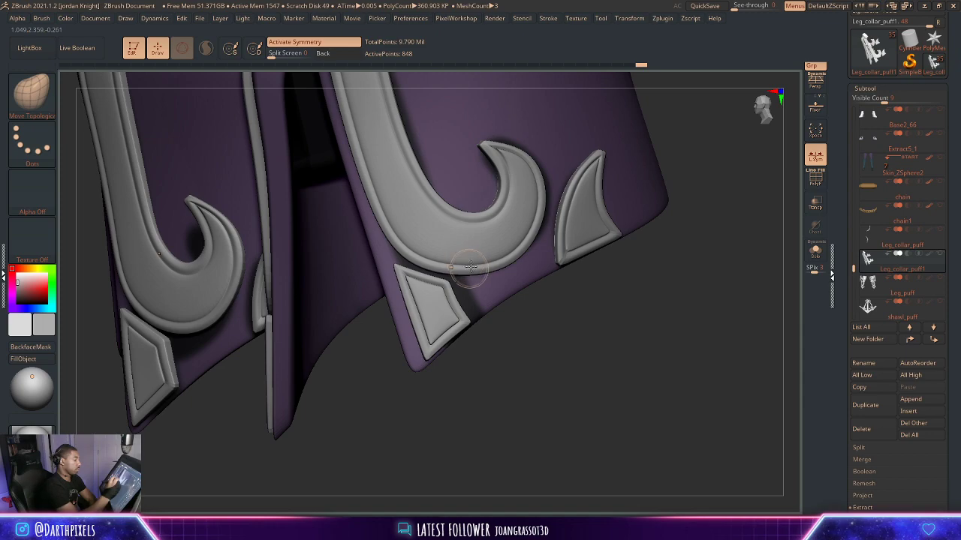
key(space)
drag(471, 274, 497, 281)
mouse_move(538, 358)
alt+mouse_down()
mouse_move(512, 324)
mouse_move(532, 355)
alt+mouse_up()
key(space)
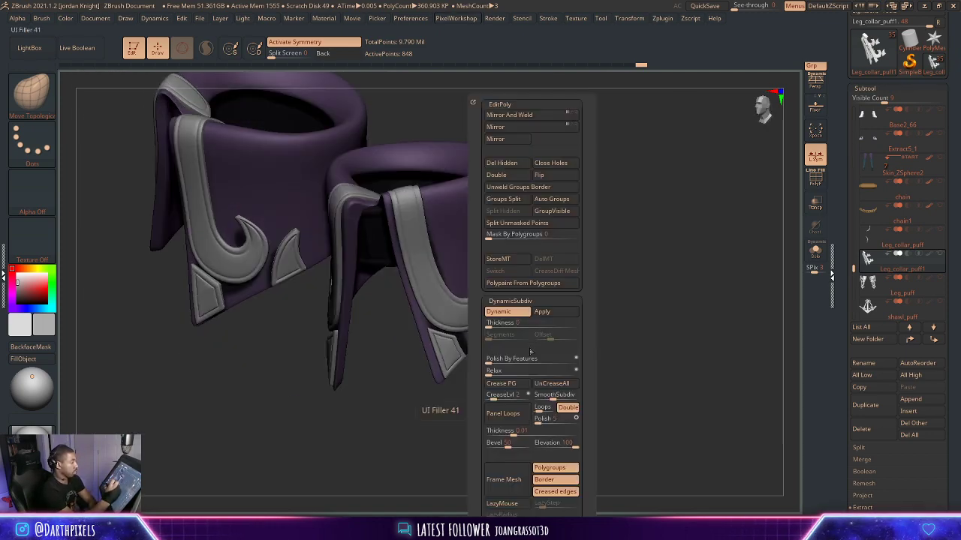
key(space)
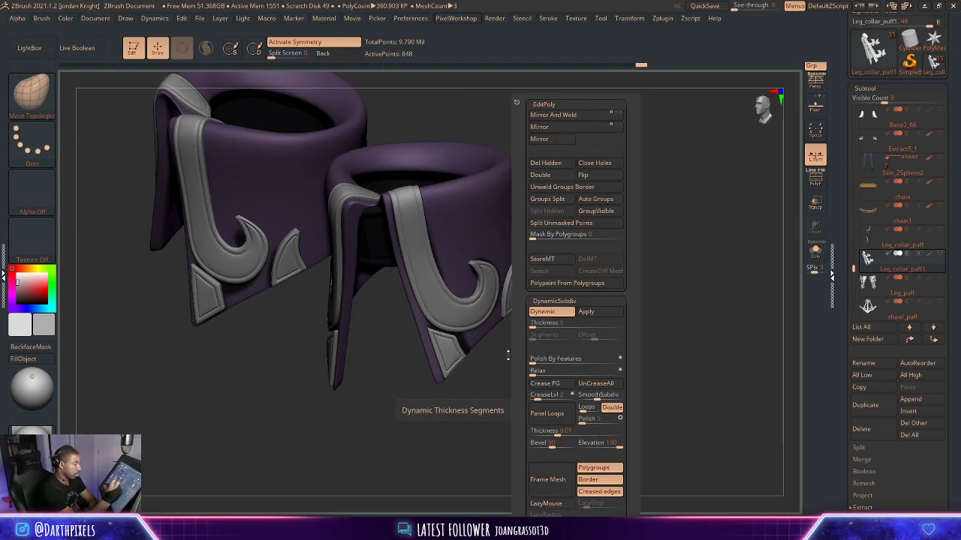
Return to the low-poly cage with polyframes and refine the large hook's tip using Move Topological.
key(shift+d)
alt+drag(605, 240, 517, 270)
drag(563, 203, 650, 213)
key(shift+f)
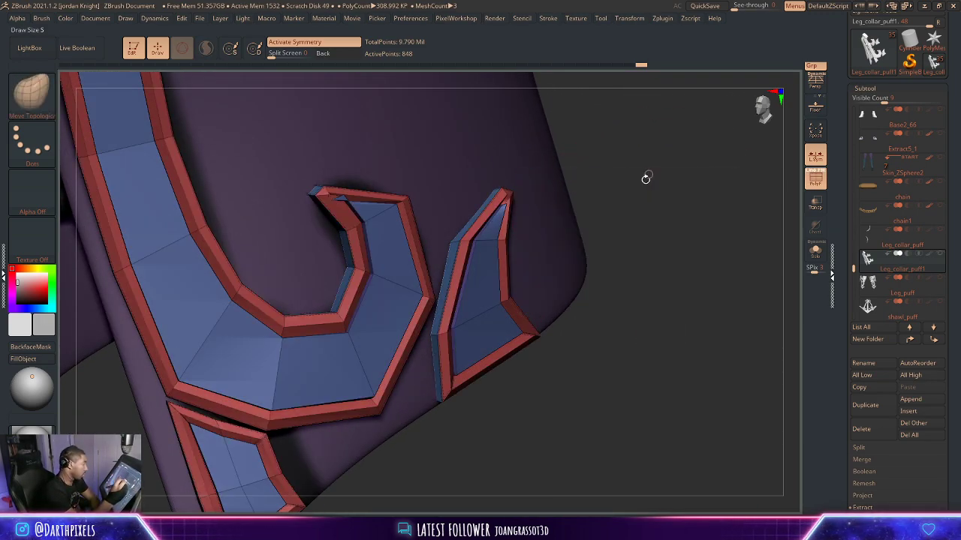
alt+drag(645, 178, 667, 216)
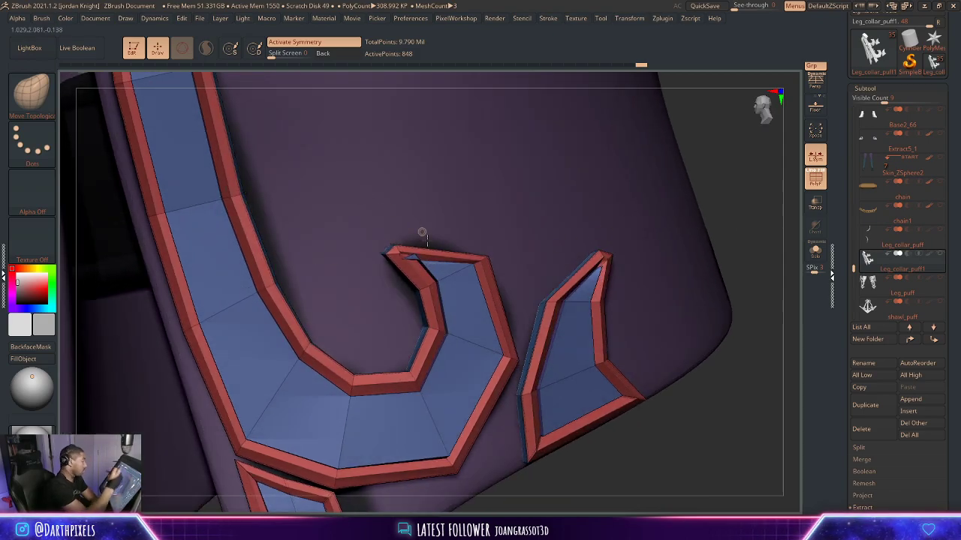
key(space)
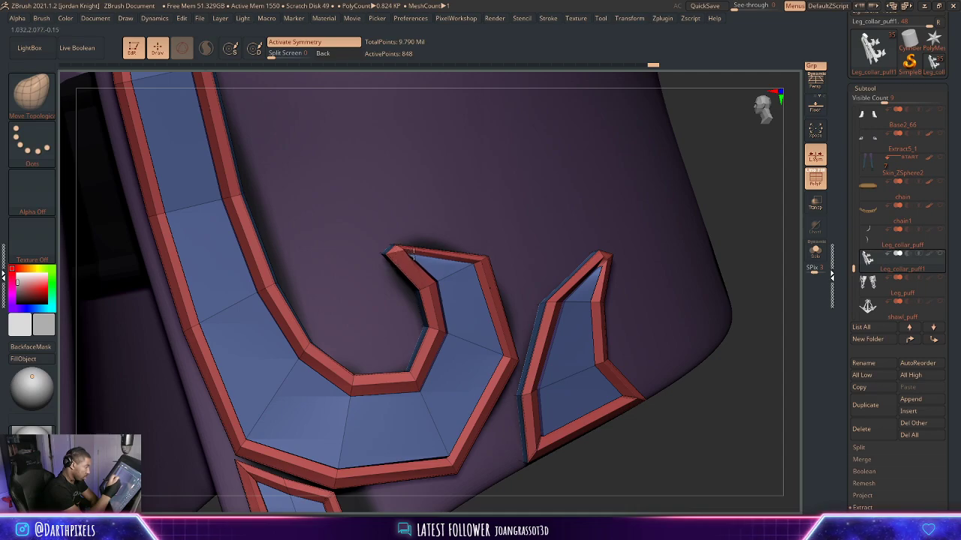
key(space)
alt+drag(743, 187, 635, 218)
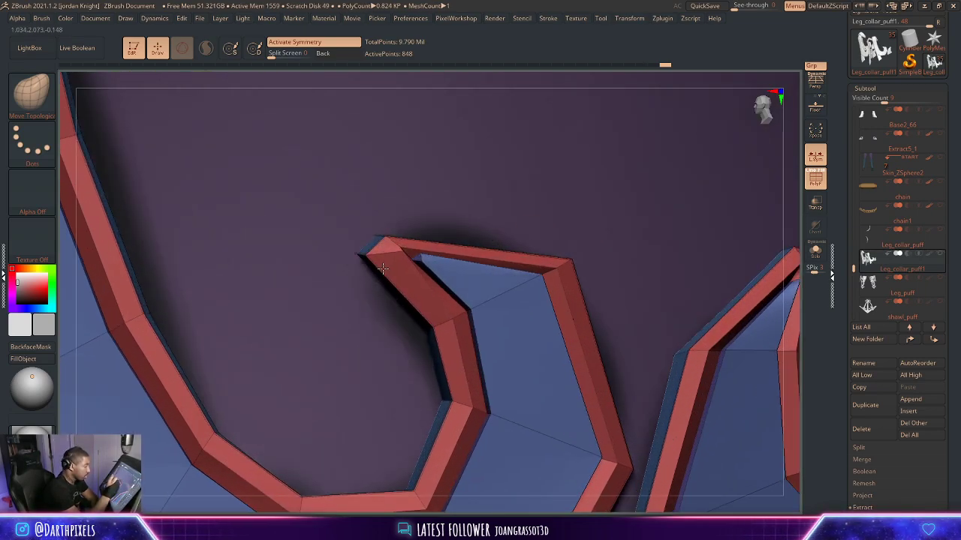
key(space)
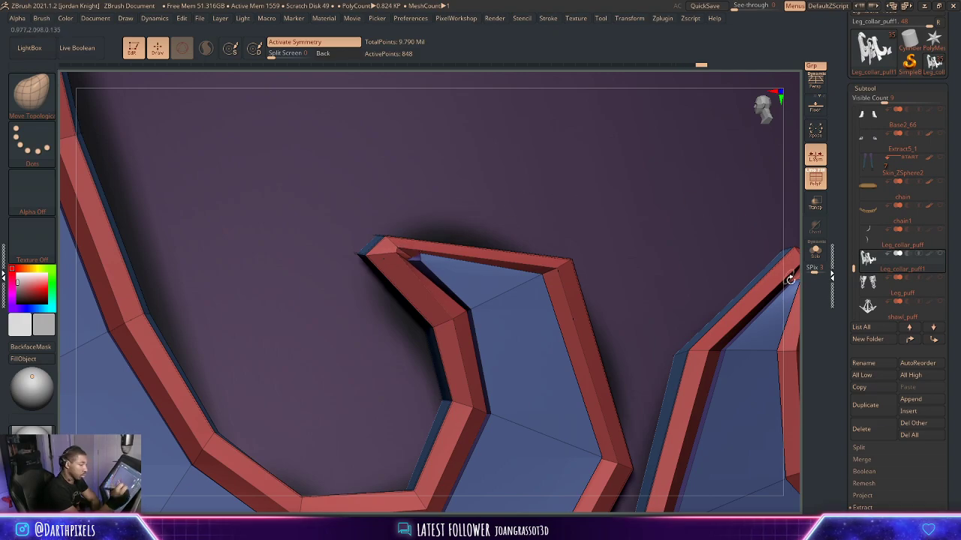
drag(789, 279, 660, 279)
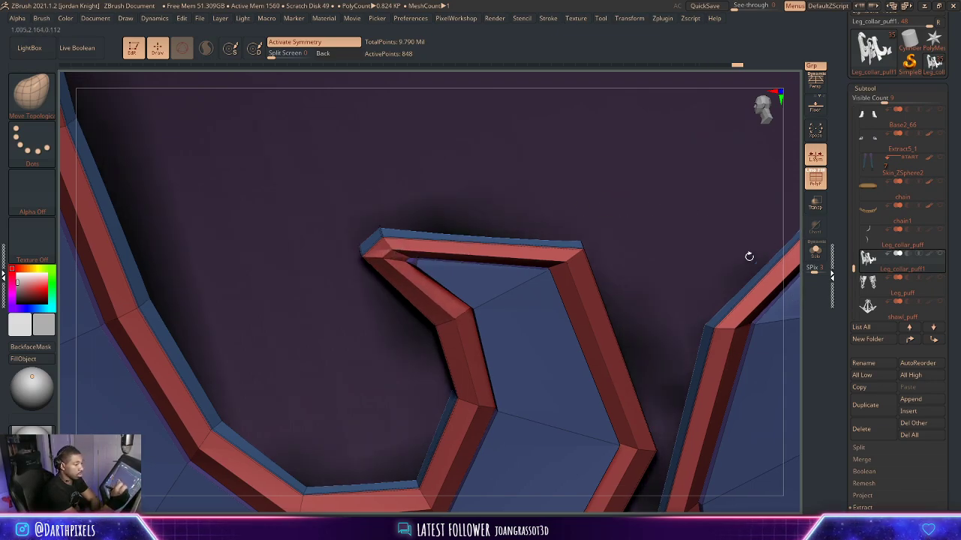
Check the trim with dynamic subdivision and polyframes off, then examine the opposite hook's tip on the low-poly cage.
mouse_move(748, 258)
alt+mouse_down()
mouse_move(677, 260)
mouse_move(654, 230)
mouse_move(603, 251)
alt+mouse_up()
key(d)
key(shift+f)
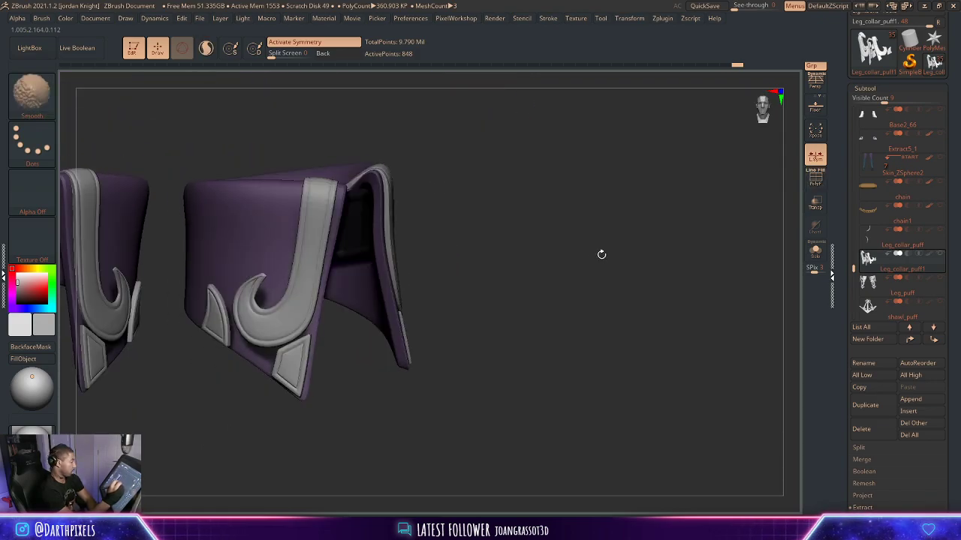
key(shift+d)
alt+drag(537, 261, 579, 371)
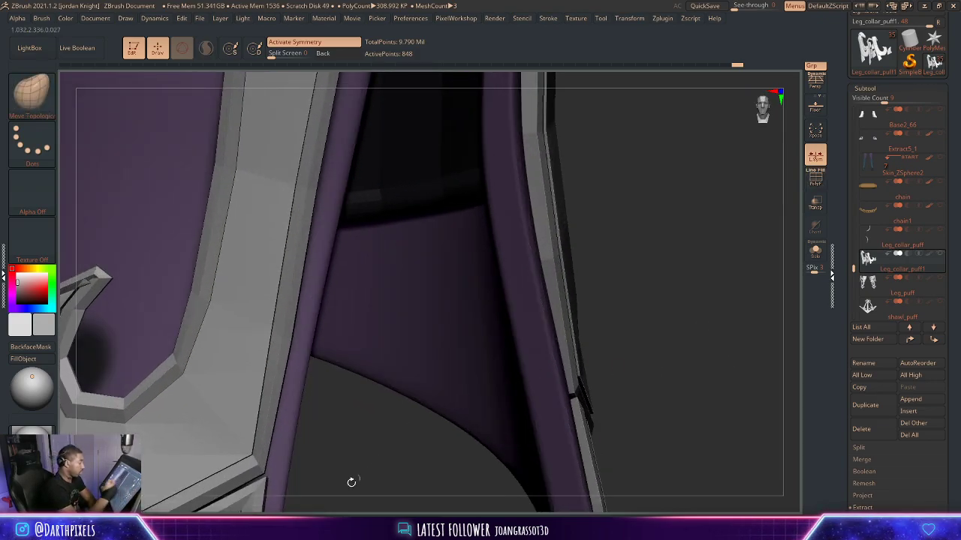
alt+drag(352, 483, 732, 320)
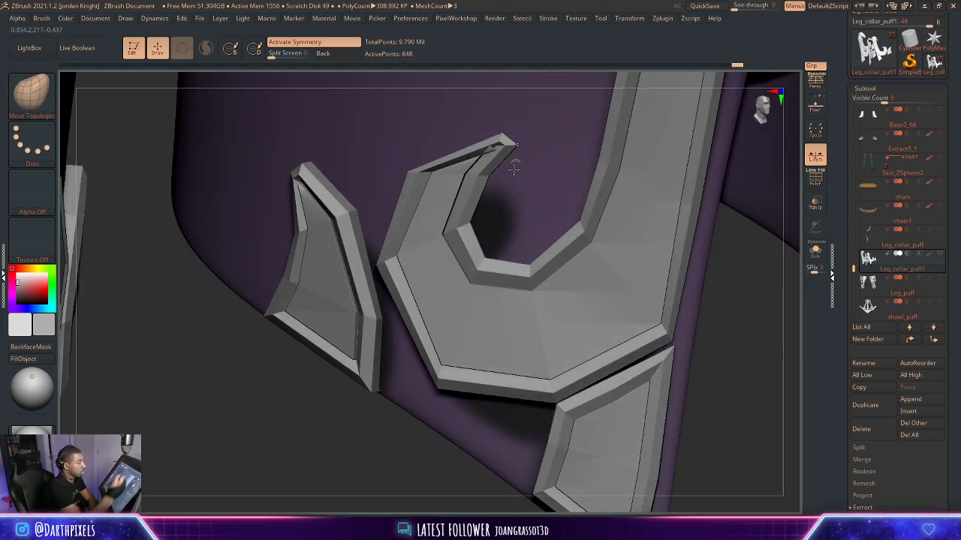
drag(740, 279, 718, 316)
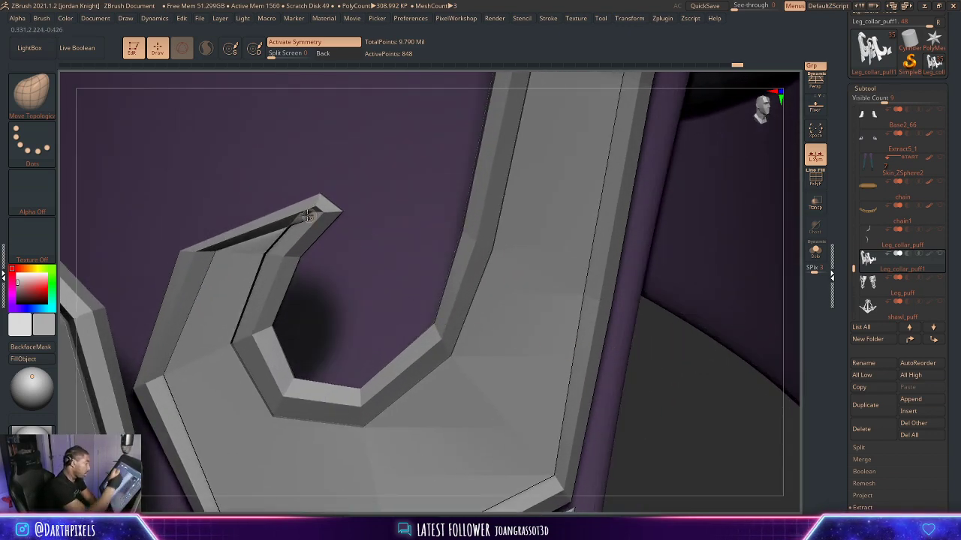
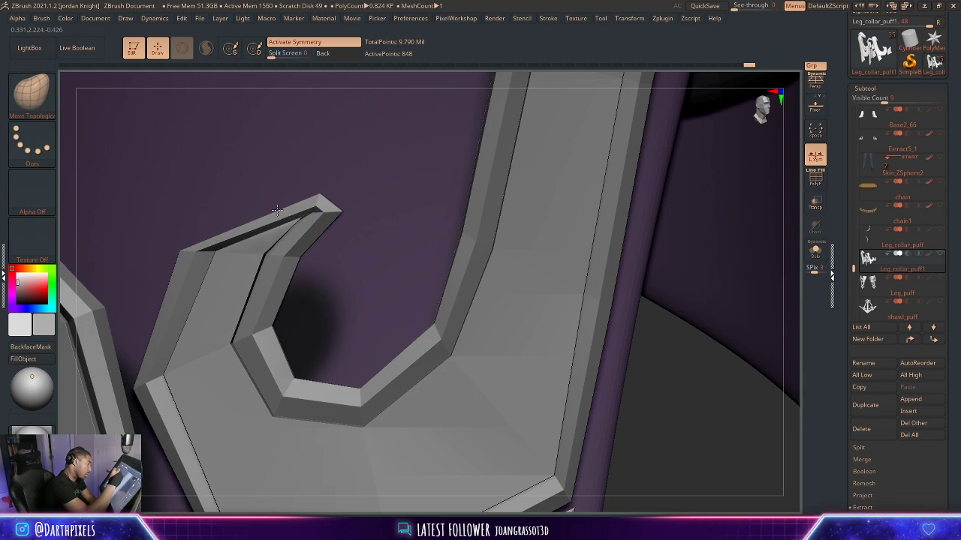
Show polyframes on the low-poly trim and nudge the inner edge of the large hook's tip with Move Topological.
key(shift+f)
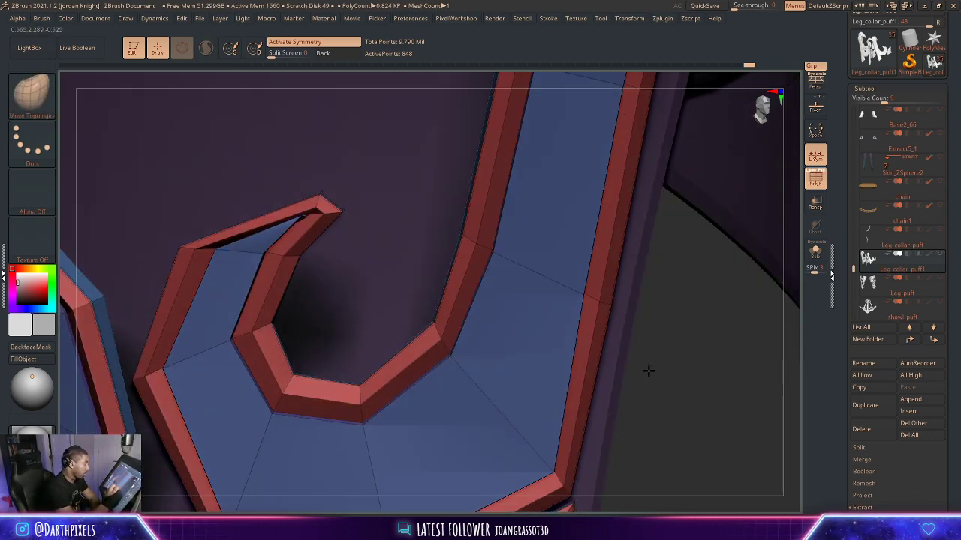
drag(648, 370, 645, 385)
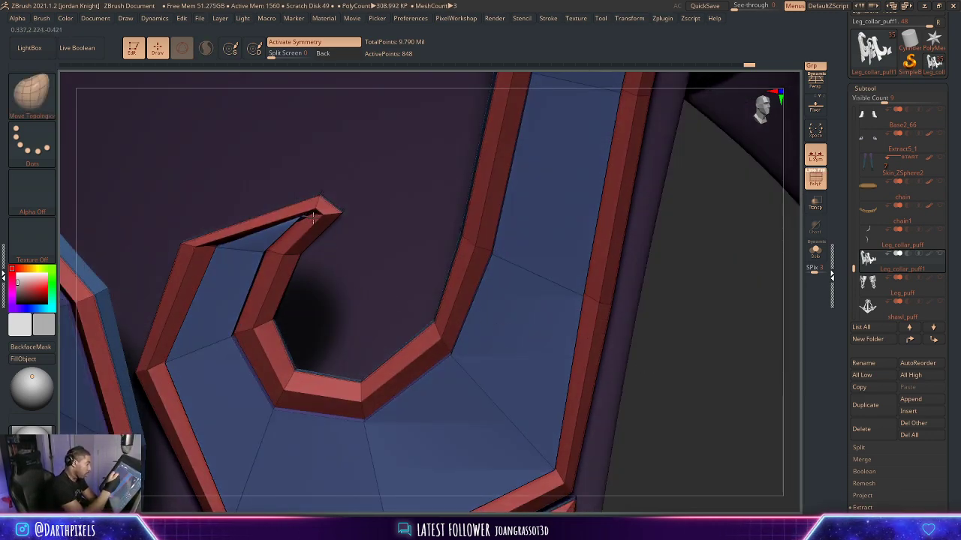
key(space)
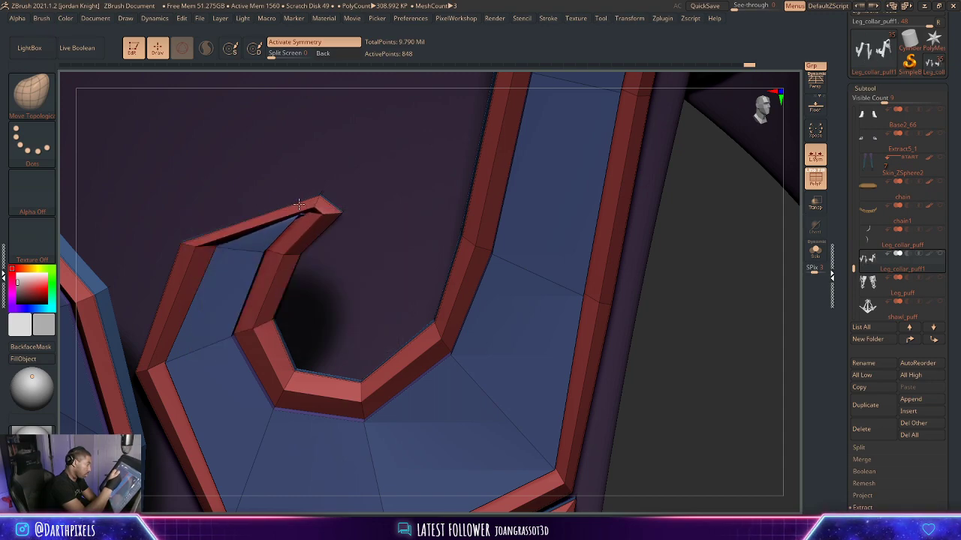
key(space)
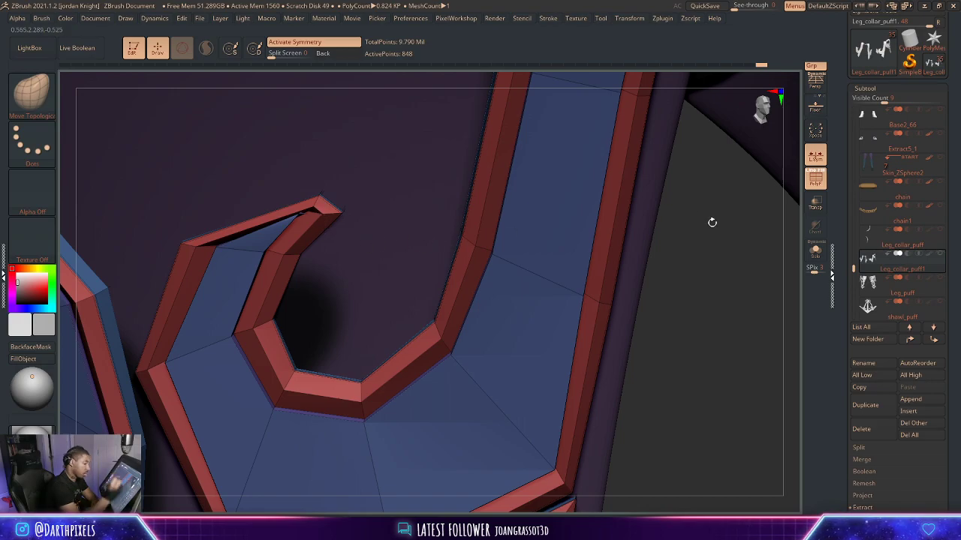
drag(697, 272, 461, 244)
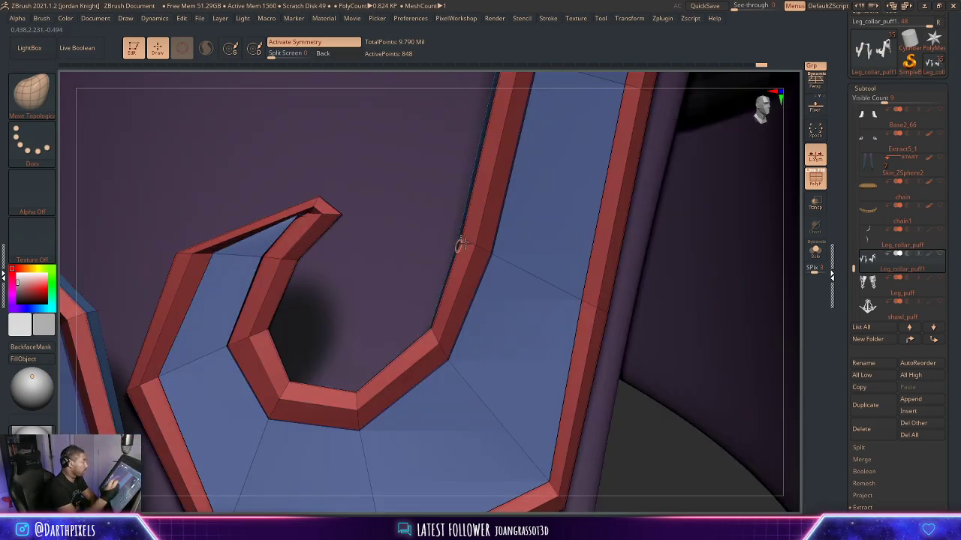
Isolate the trim and pull the inset panel's pointed corner closer to the rim inside the hook's tip.
click(819, 257)
drag(585, 369, 616, 378)
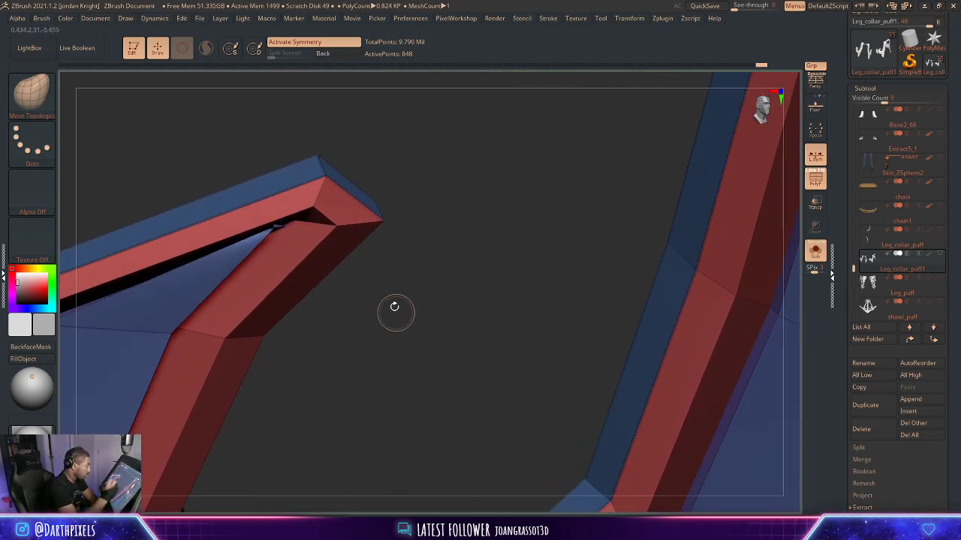
drag(394, 306, 319, 259)
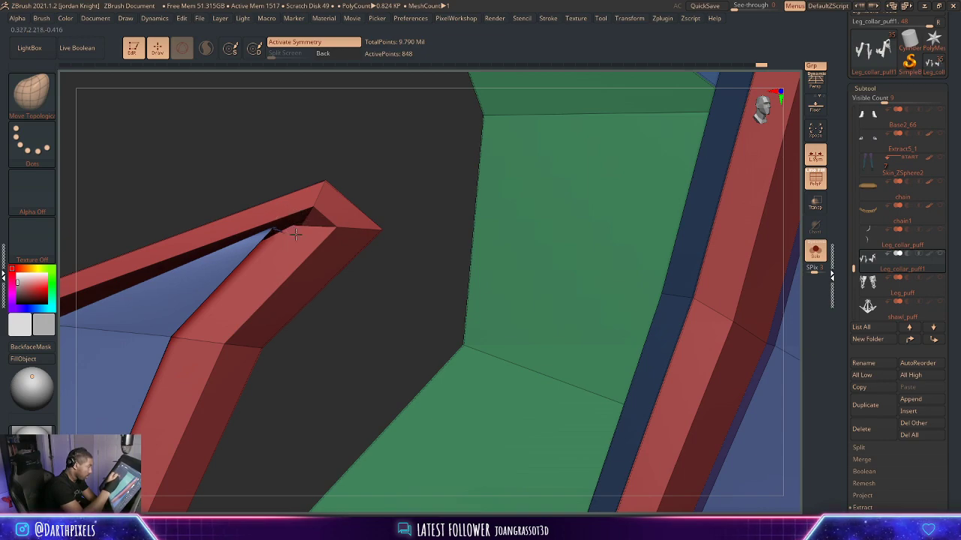
mouse_move(278, 227)
mouse_down()
mouse_move(367, 277)
mouse_move(300, 242)
mouse_up()
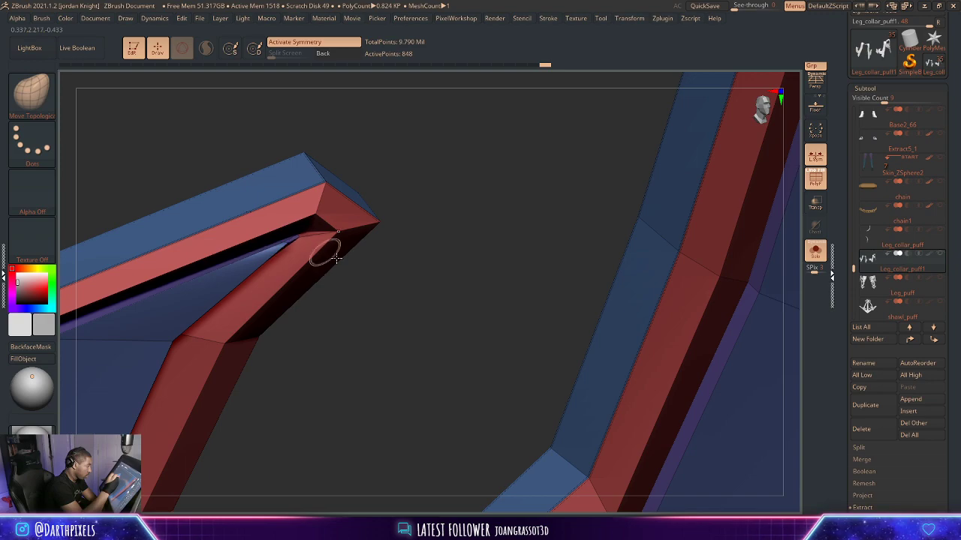
drag(376, 297, 341, 259)
Adjust the brush size and reposition the inset panel's corner point against the inner side of the hook's rim.
right_click(371, 265)
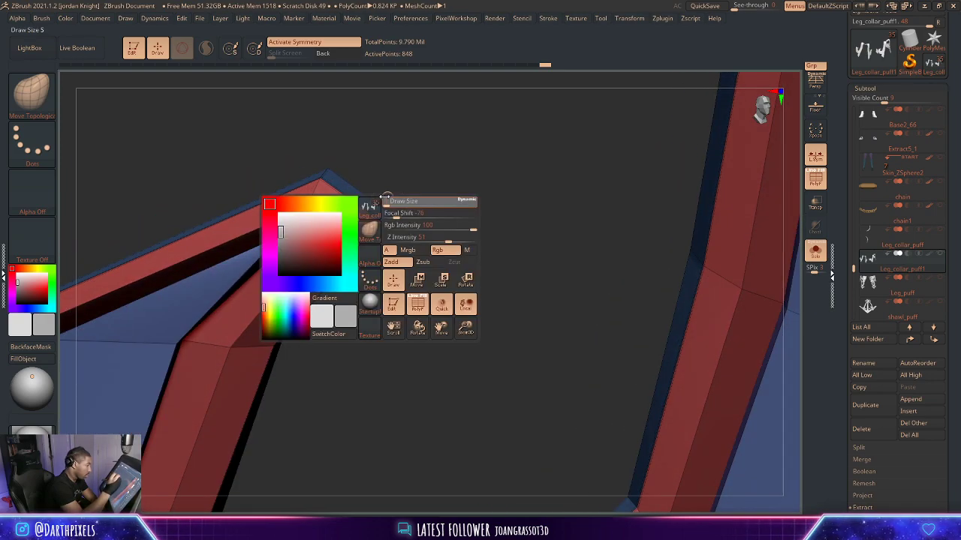
right_drag(371, 265, 365, 291)
mouse_move(294, 236)
alt+right_down()
mouse_move(274, 207)
mouse_move(322, 228)
mouse_move(280, 222)
alt+right_up()
drag(280, 222, 296, 225)
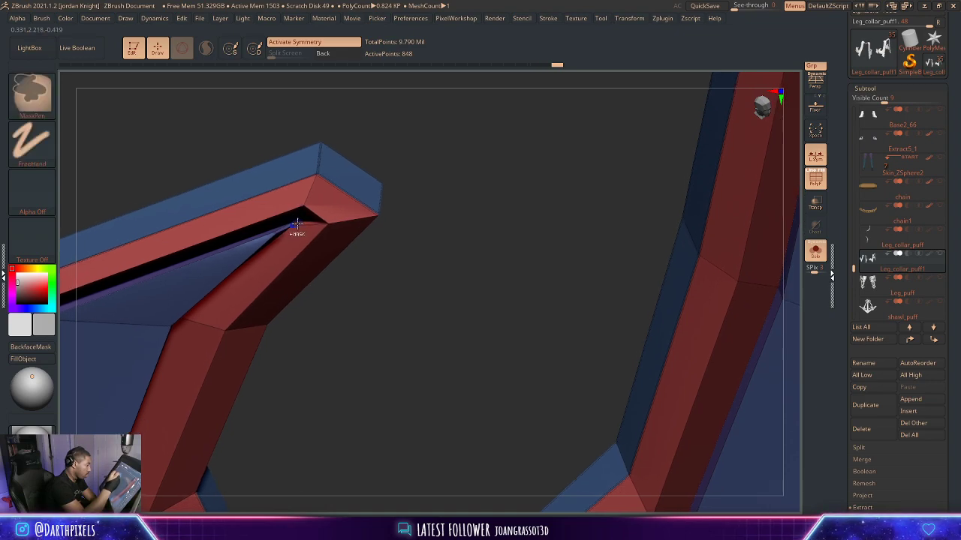
alt+right_drag(308, 218, 311, 229)
right_click(311, 228)
right_click(301, 231)
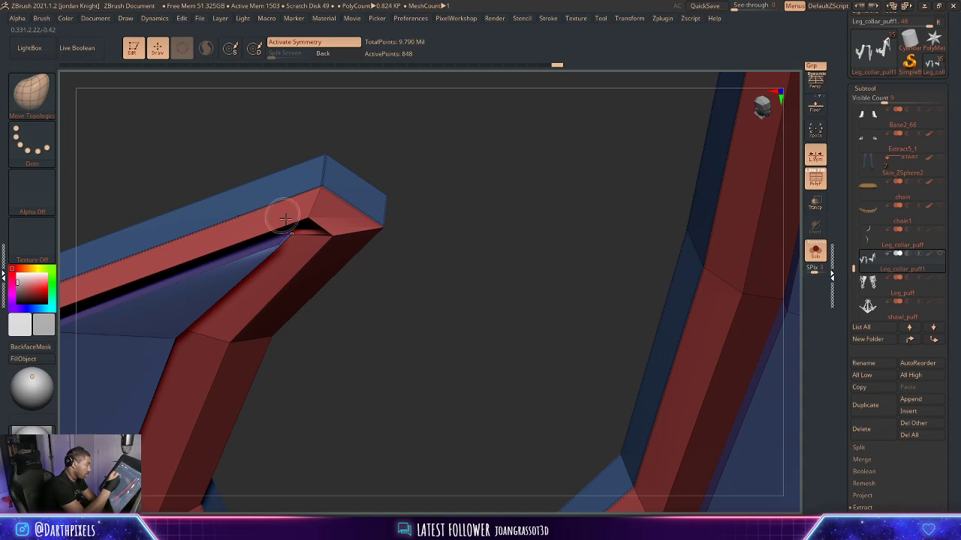
Refine the placement of the inset panel's tip point from side angles using Move Topological.
ctrl+right_drag(381, 289, 370, 219)
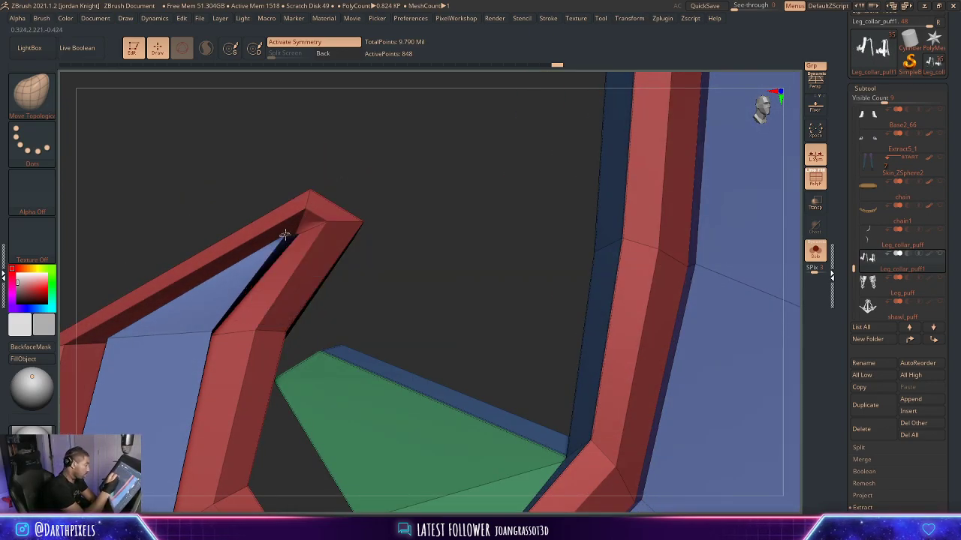
right_drag(285, 235, 379, 212)
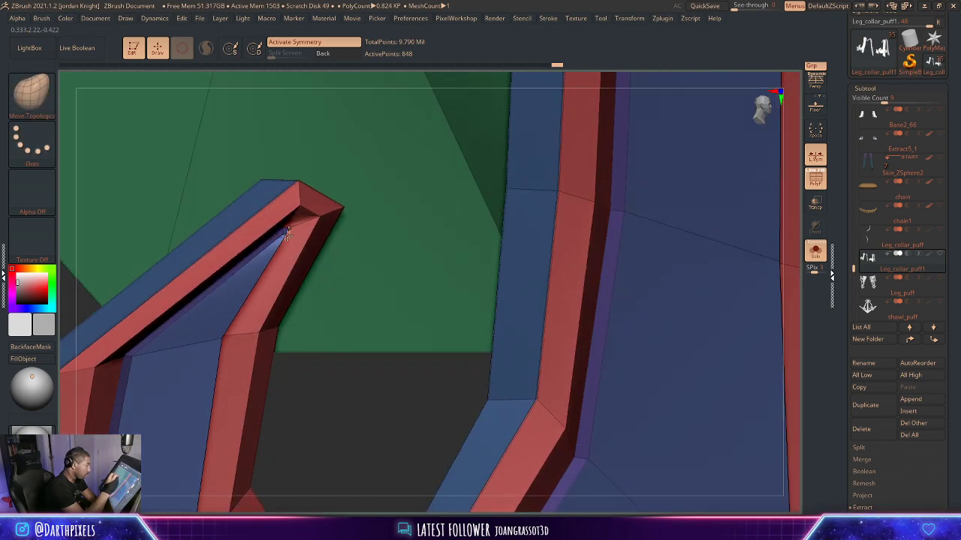
key(space)
drag(287, 238, 283, 231)
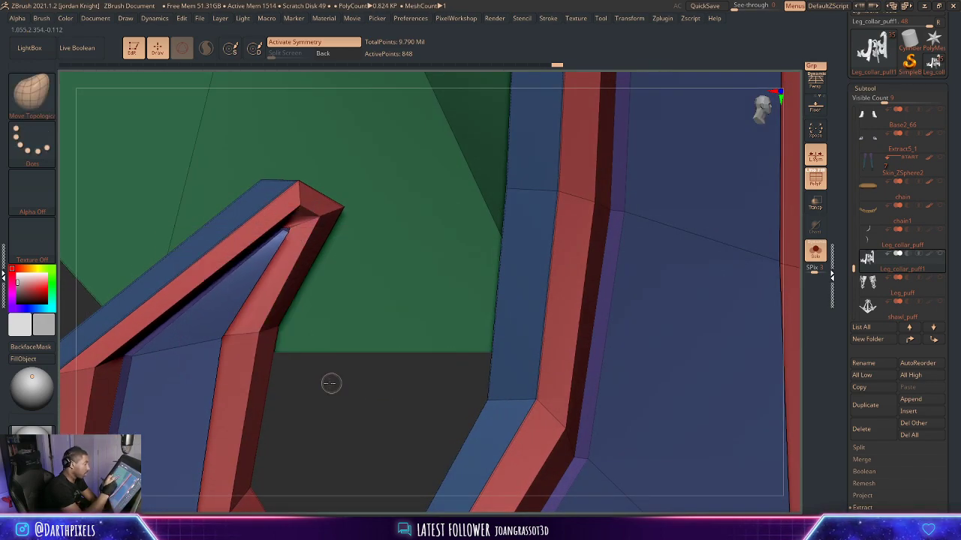
Examine the isolated hook and its neighbouring fins from several angles for gaps at the tip.
drag(331, 384, 298, 379)
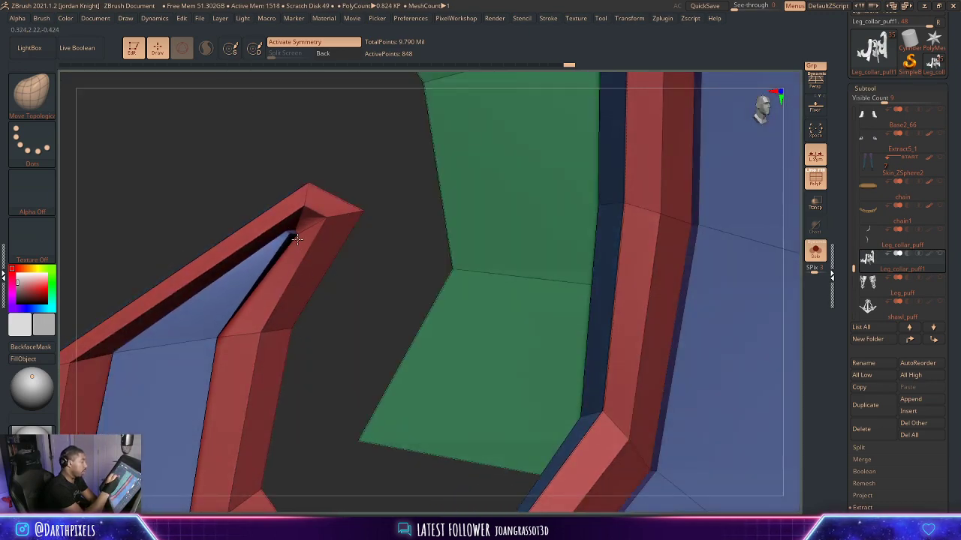
alt+drag(351, 197, 311, 191)
key(space)
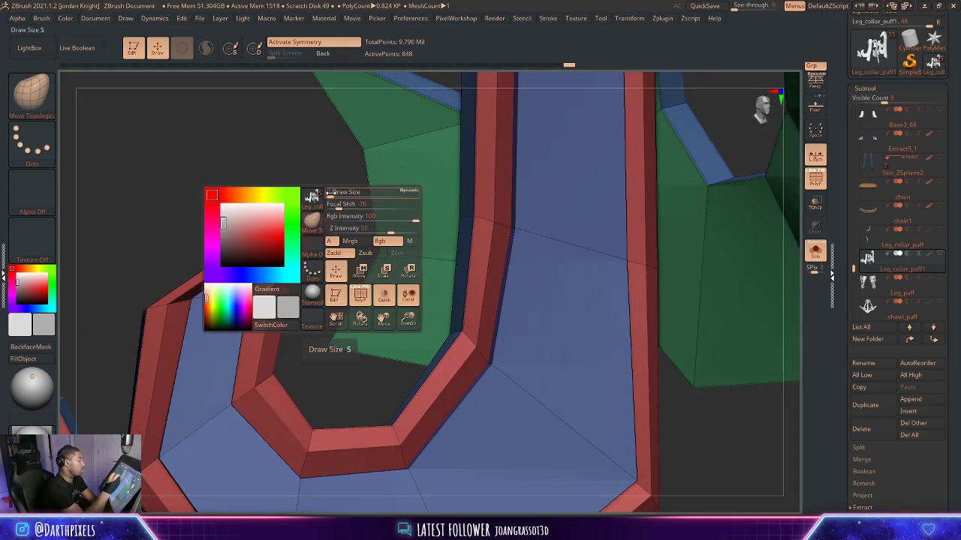
alt+drag(341, 255, 283, 225)
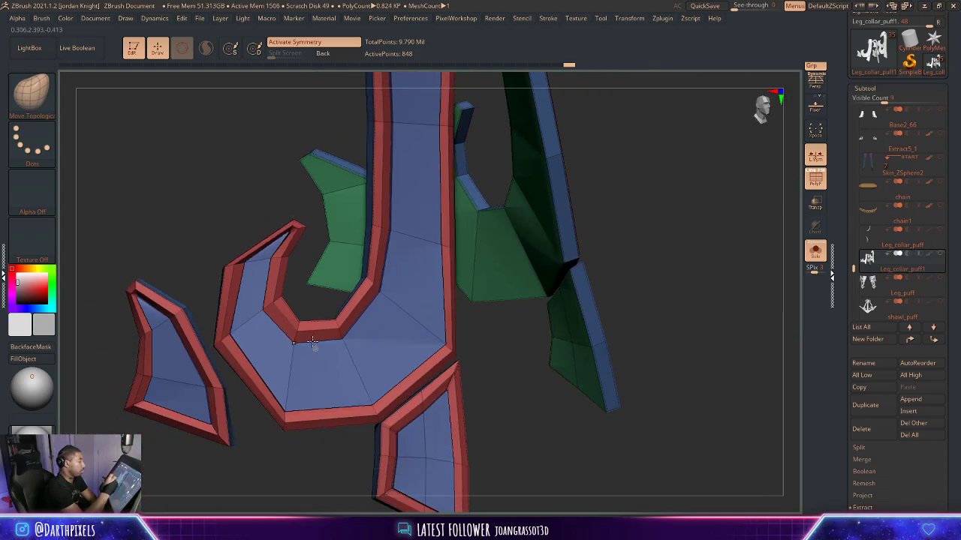
alt+drag(589, 235, 554, 295)
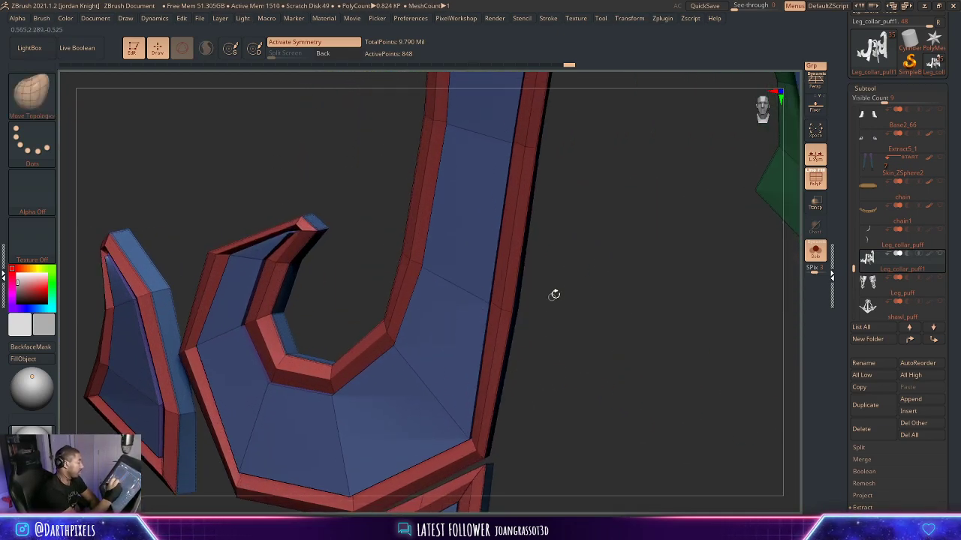
Show the collars around the trim again, preview it with dynamic subdivision, and return to the low-poly cage with polyframes.
click(815, 251)
alt+drag(619, 343, 620, 240)
key(d)
key(shift+f)
alt+drag(620, 240, 747, 344)
key(shift+d)
key(shift+f)
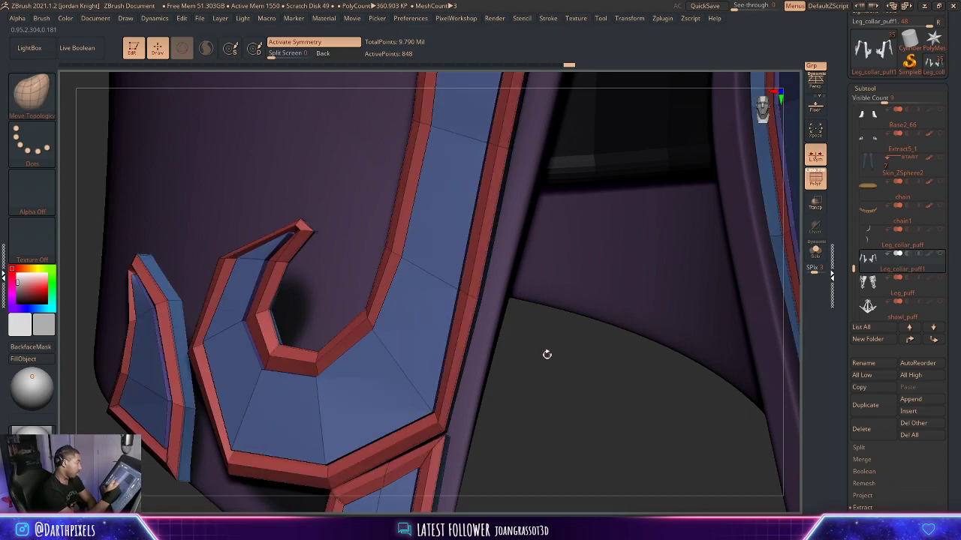
Pull the outer point of the hook's tip inward and adjust its inner corner with Move Topological.
right_drag(547, 354, 569, 389)
drag(622, 379, 620, 402)
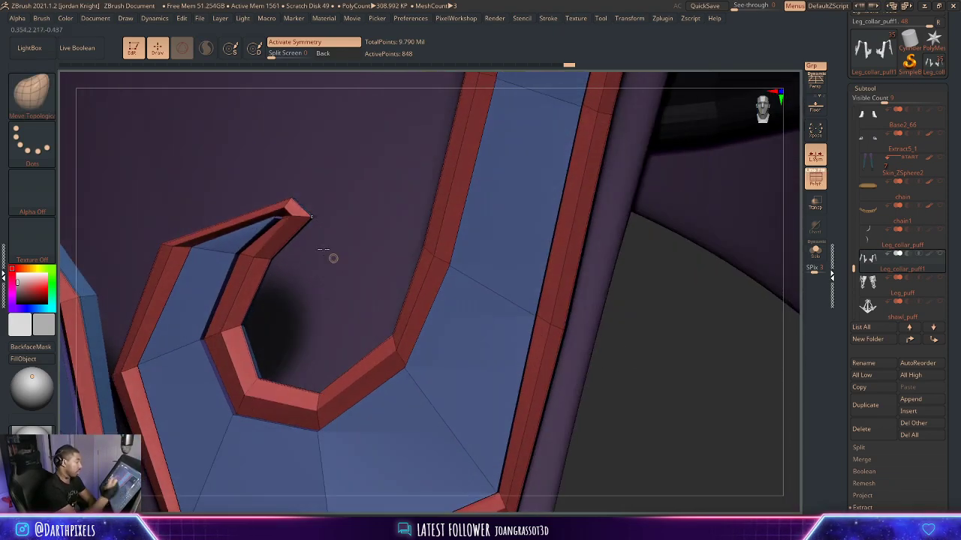
key(space)
click(302, 209)
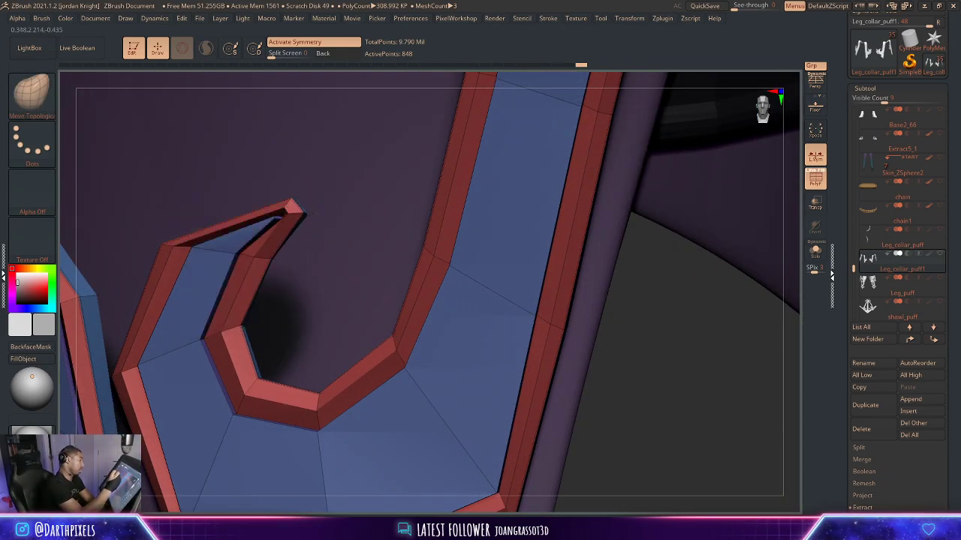
key(space)
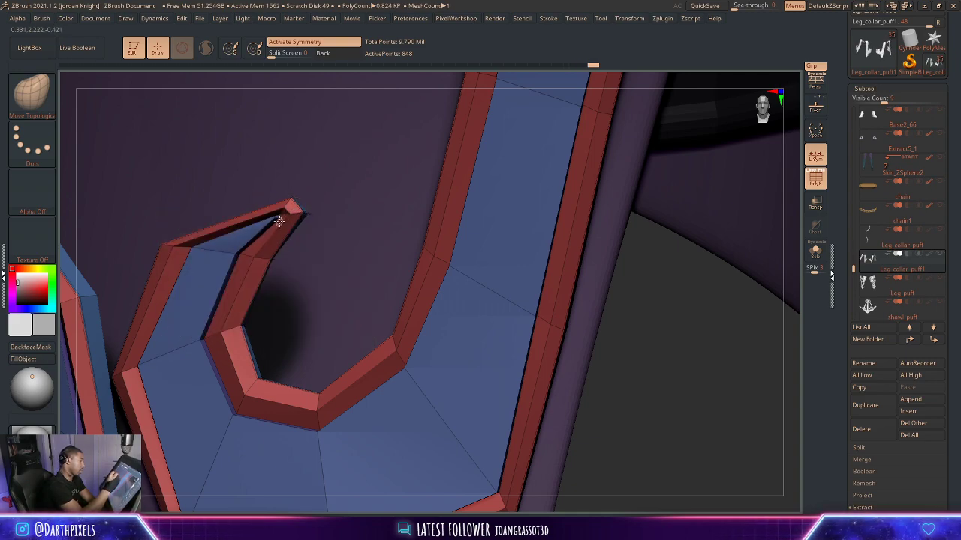
Enable dynamic subdivision, hide polyframes, and examine the smoothed trim on both leg collars from several angles.
alt+drag(624, 283, 446, 268)
key(d)
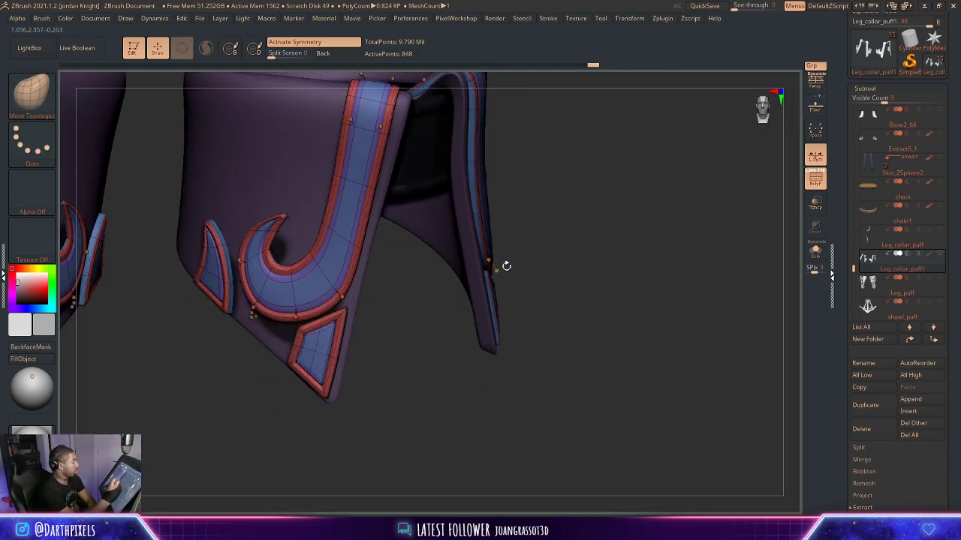
key(shift+f)
drag(538, 243, 499, 263)
alt+drag(500, 263, 669, 325)
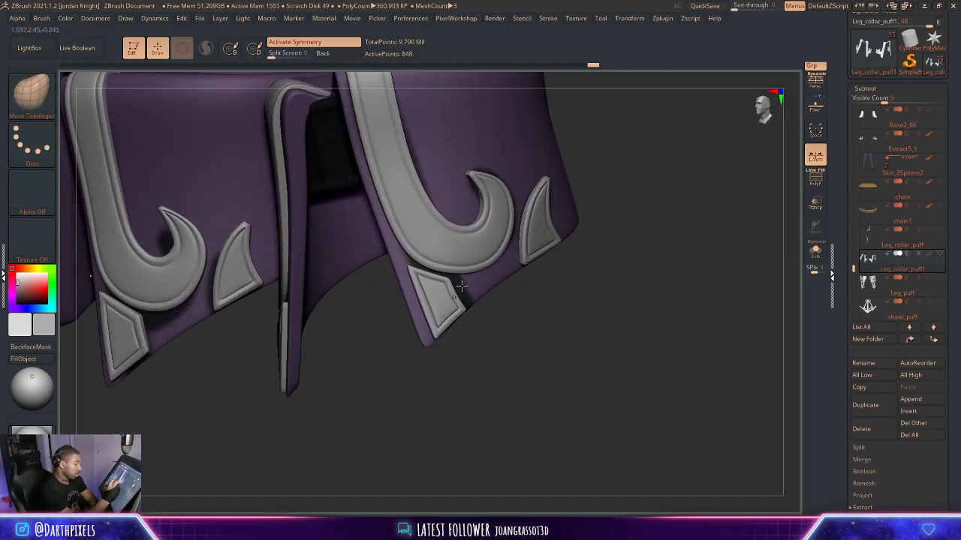
key(c)
drag(592, 320, 537, 323)
drag(537, 323, 484, 315)
drag(400, 284, 464, 366)
drag(465, 366, 386, 347)
Select the Base2_52 leg collars, sample their purple color, and fill the whole object to remove the dark painted pattern.
key(c)
alt+drag(553, 440, 502, 346)
alt+click(340, 273)
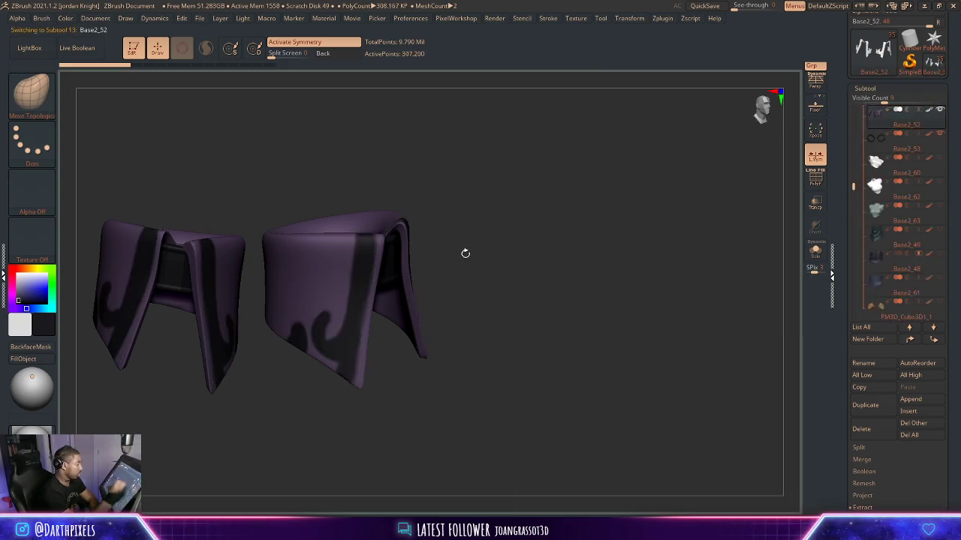
drag(421, 242, 593, 252)
key(c)
click(39, 363)
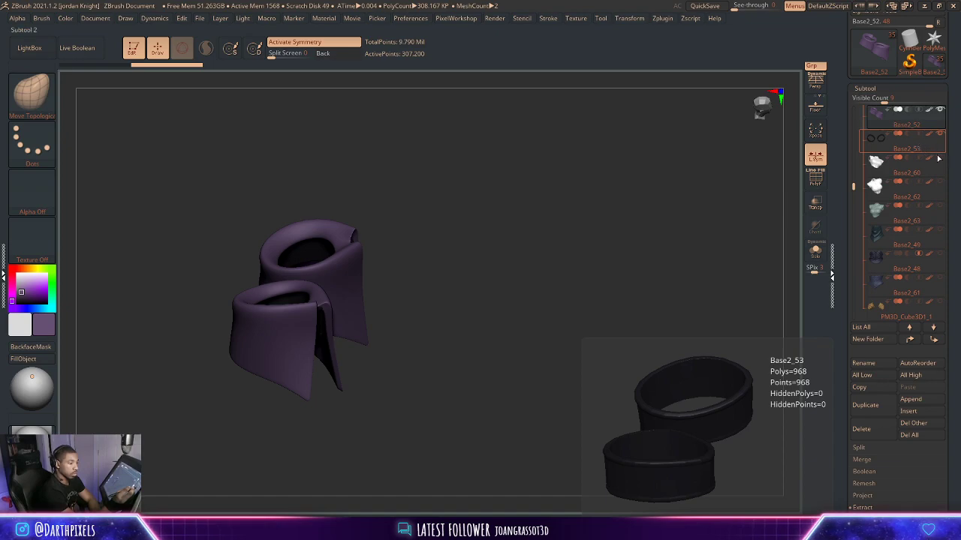
Make the Leg_collar_puff1 trim visible with the purple collars and examine its raised shapes from several angles.
drag(855, 194, 867, 245)
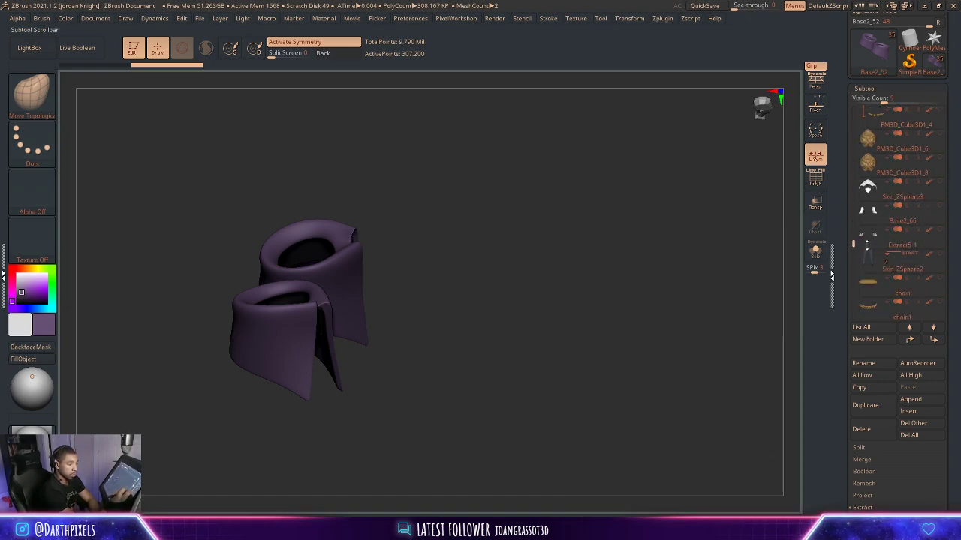
scroll(929, 211, down, 6)
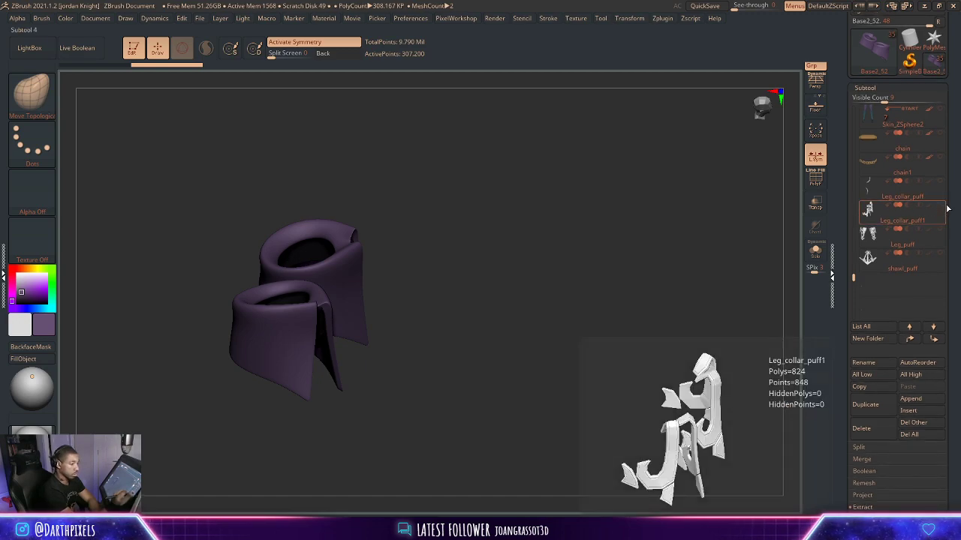
click(939, 206)
drag(657, 237, 519, 342)
drag(500, 309, 622, 401)
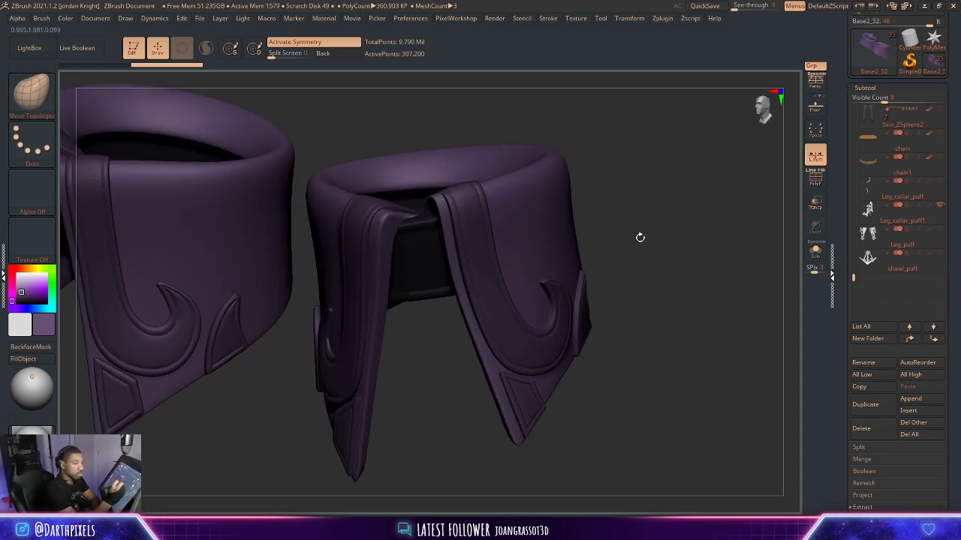
alt+drag(640, 237, 592, 253)
drag(622, 210, 601, 235)
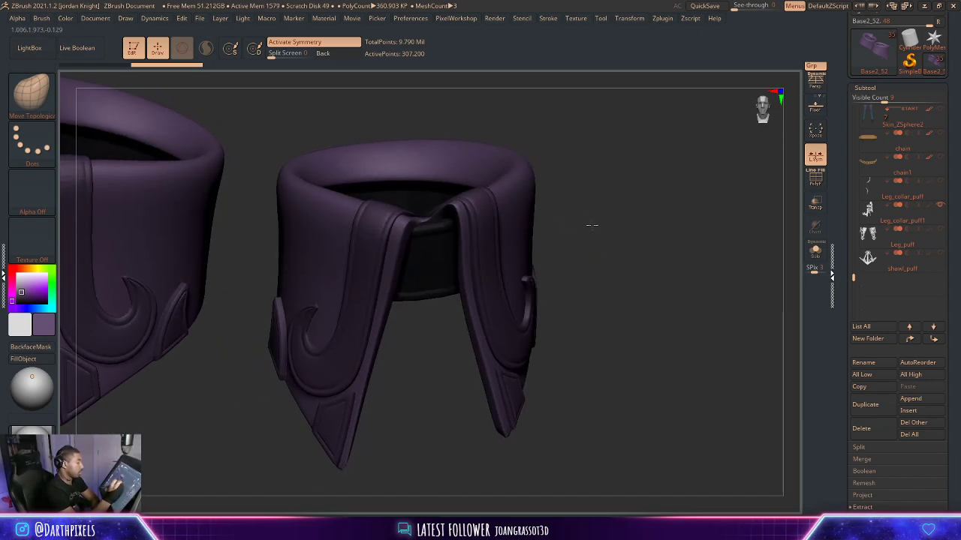
click(812, 258)
click(814, 254)
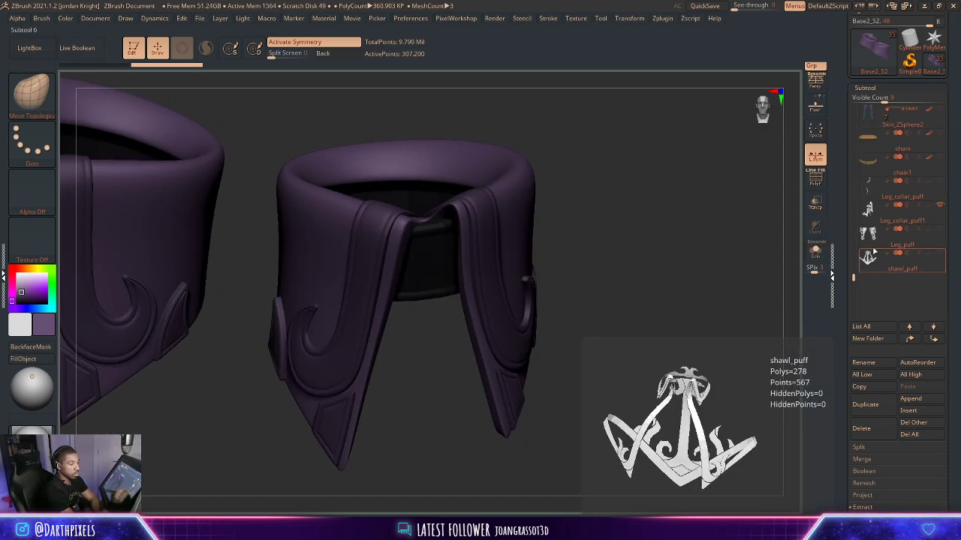
Display the Skin_ZSphere2 legs with the leg collars, and hide the Leg_puff and shawl_puff pieces.
drag(854, 261, 854, 249)
click(939, 230)
alt+drag(678, 292, 603, 221)
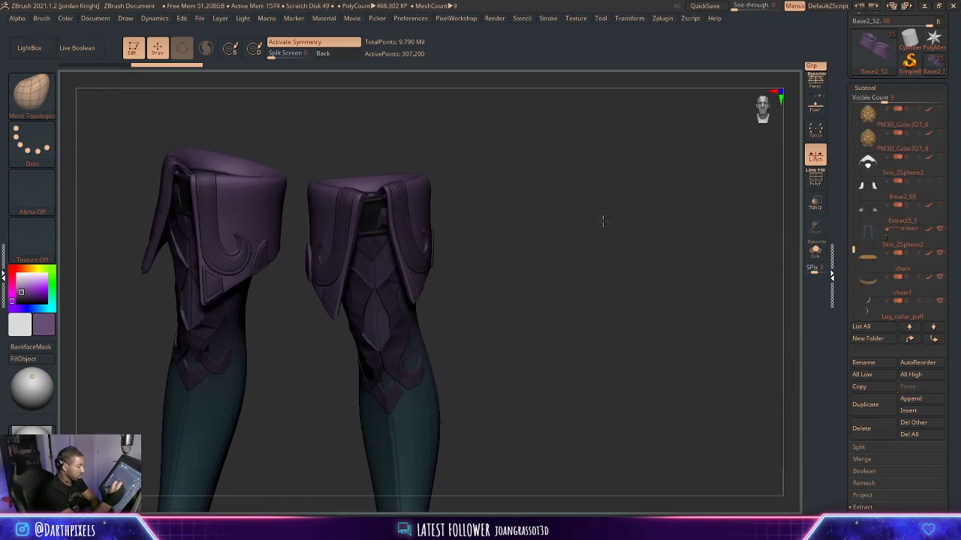
click(938, 231)
click(939, 230)
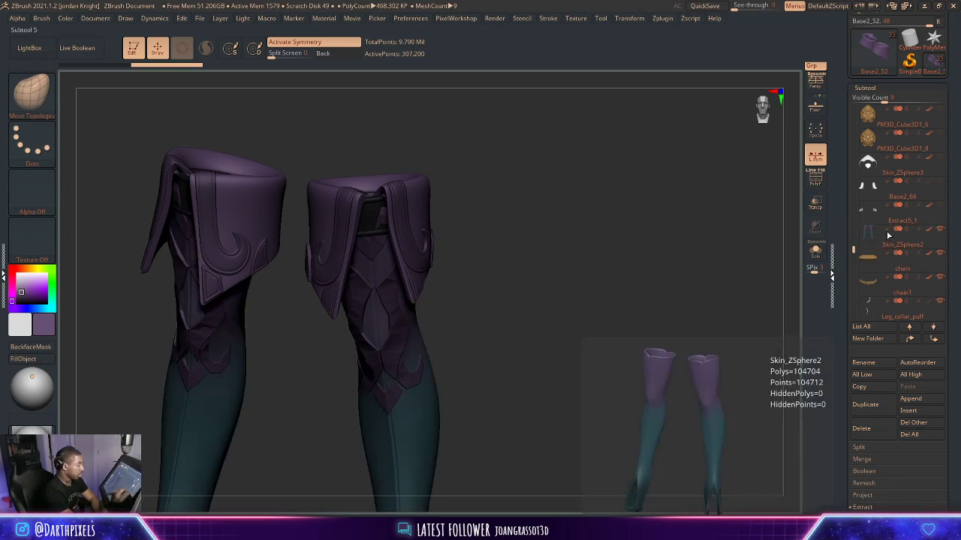
scroll(939, 244, down, 1)
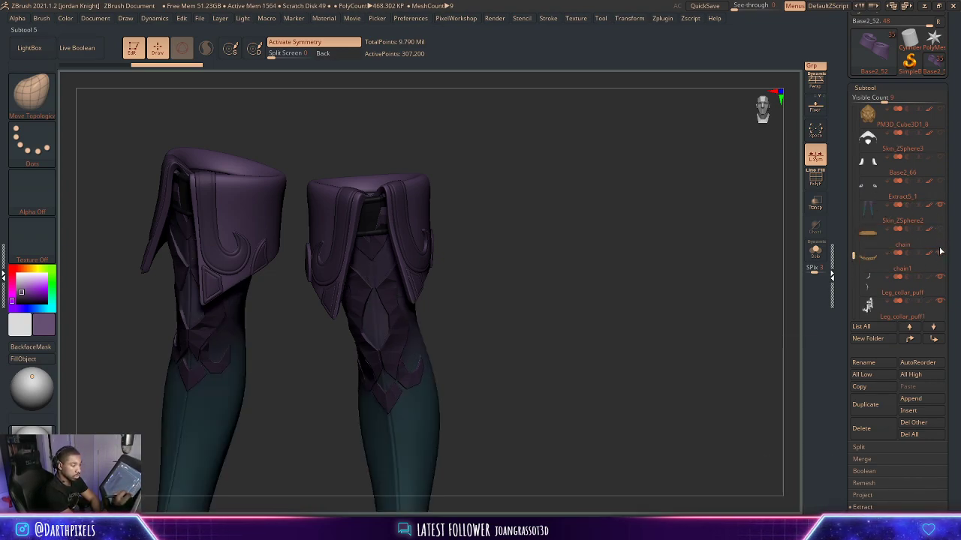
drag(853, 257, 854, 280)
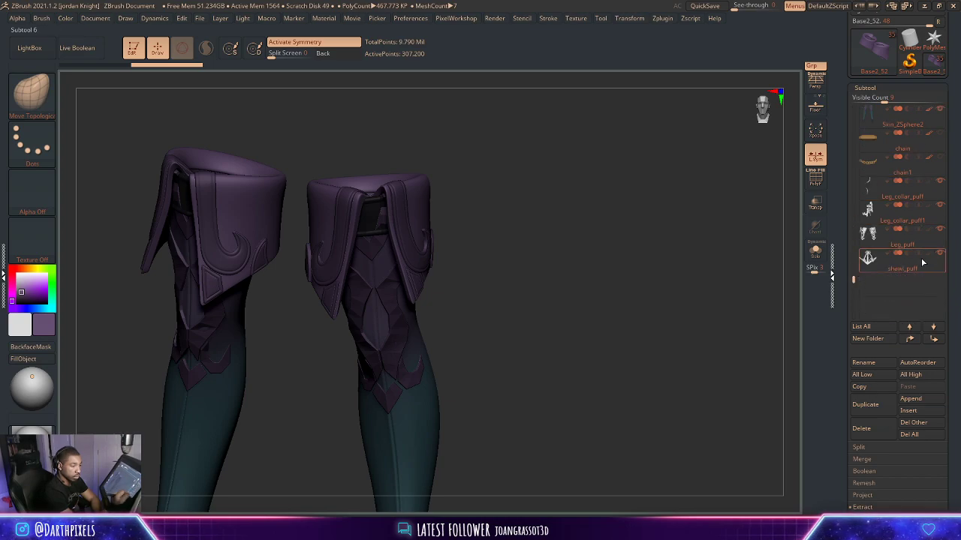
click(940, 230)
drag(579, 298, 546, 334)
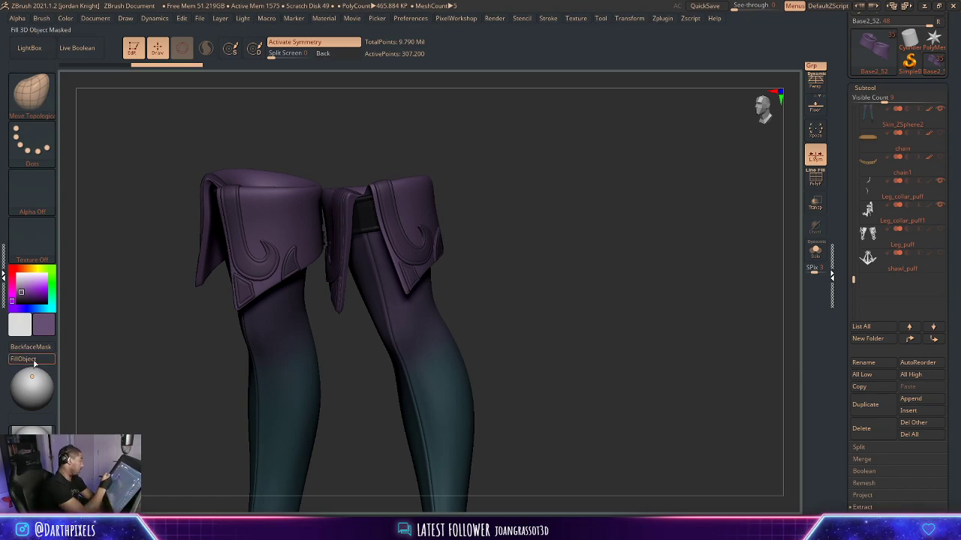
Select the dark Base2_53 bands beneath the leg collars and delete their higher subdivision levels.
drag(578, 252, 582, 279)
alt+click(467, 241)
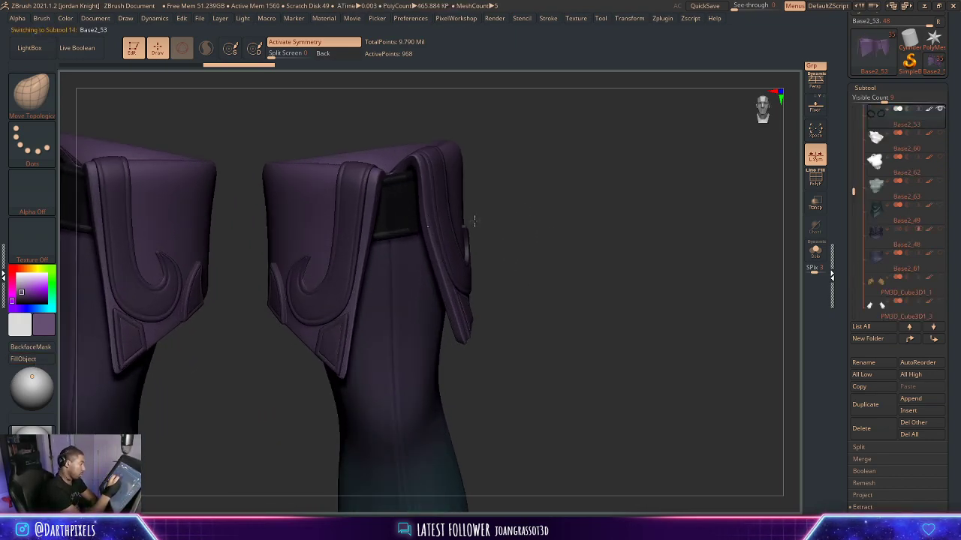
drag(561, 241, 596, 247)
key(shift+f)
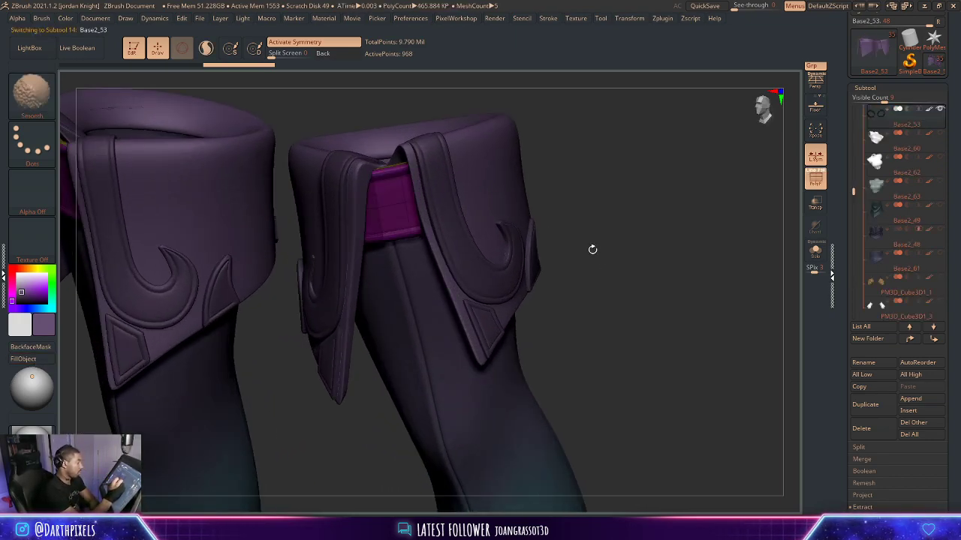
click(867, 88)
click(868, 98)
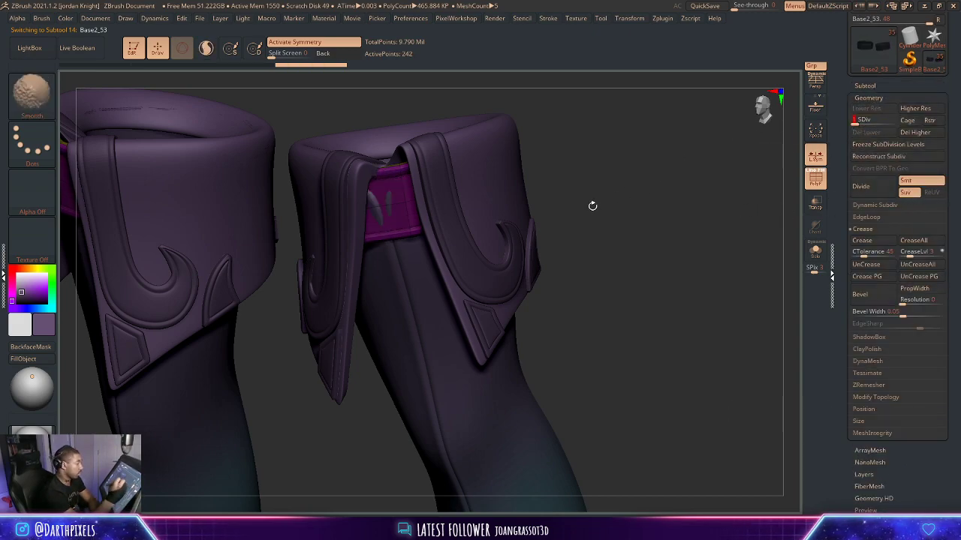
key(shift+f)
key(shift+f)
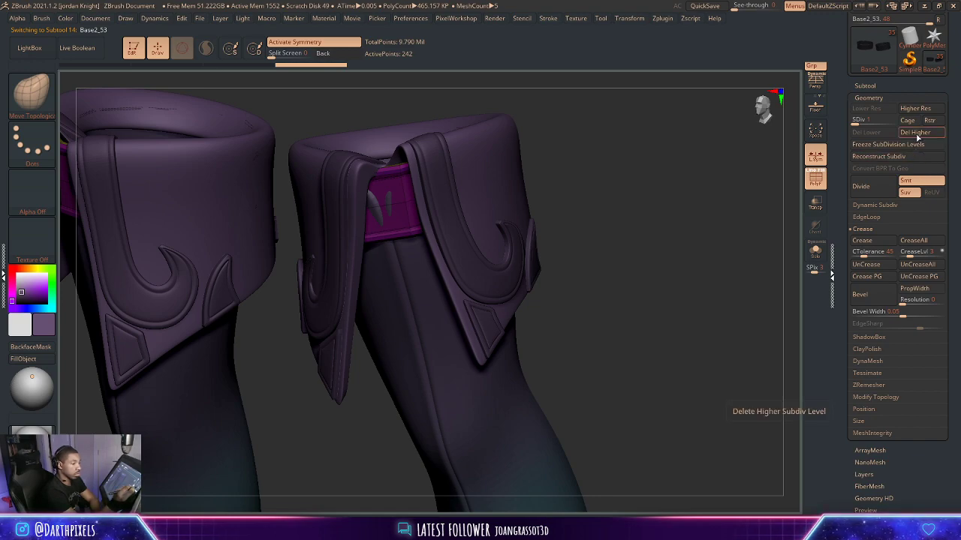
Isolate the low-resolution Base2_53 bands and show the polyframes on one band up close.
click(811, 256)
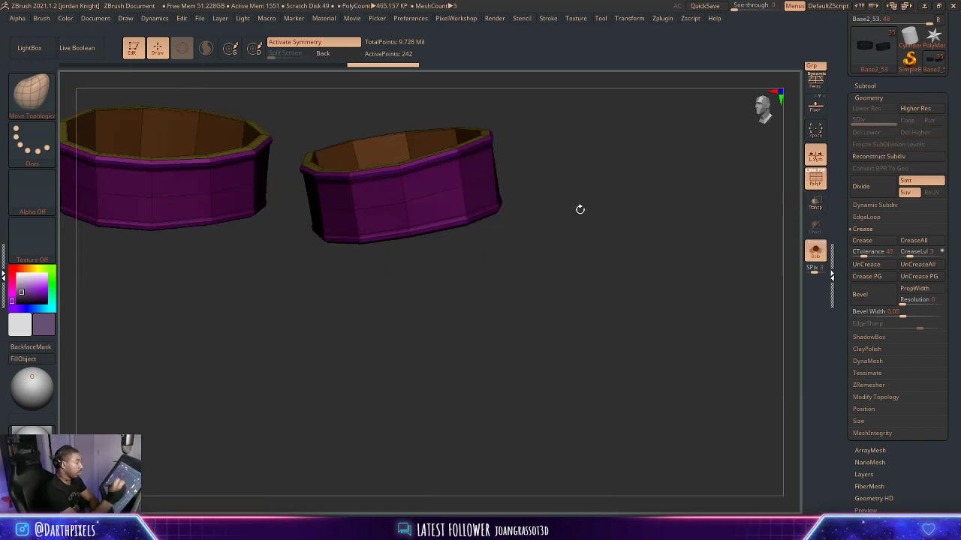
key(shift+f)
alt+drag(578, 209, 603, 251)
key(shift+f)
alt+drag(544, 220, 653, 304)
click(813, 251)
click(813, 254)
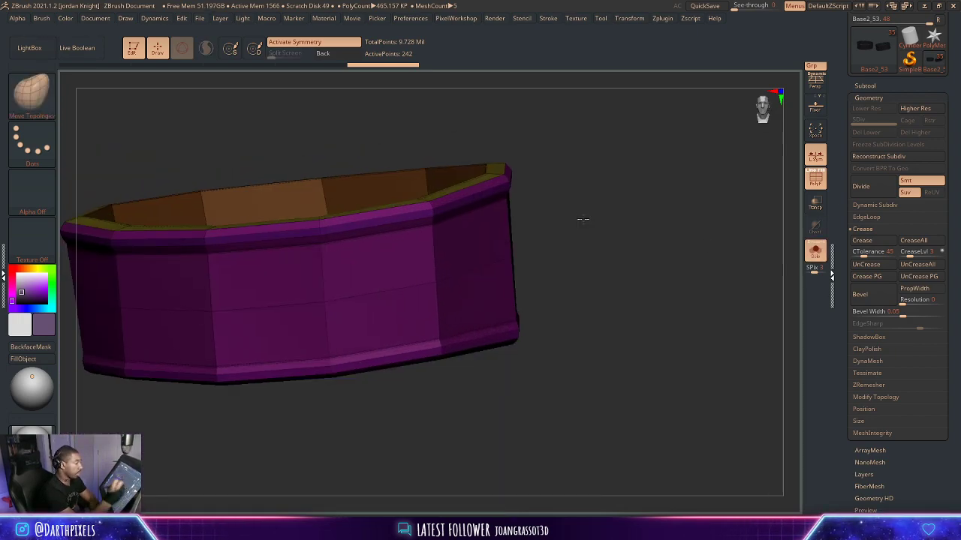
Use ZModeler's PolyGroup action on Polyloop to give the band's two central face loops one shared polygroup.
click(36, 94)
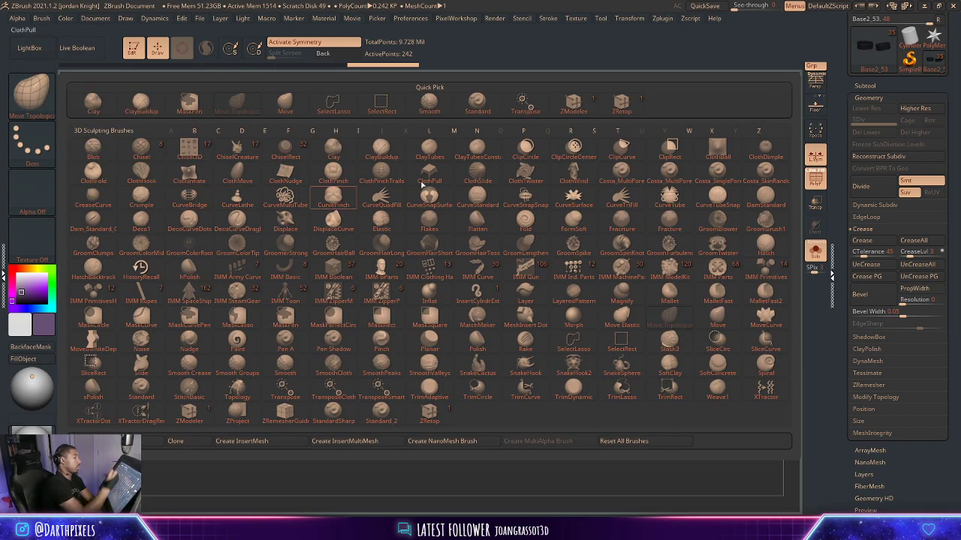
click(572, 103)
key(space)
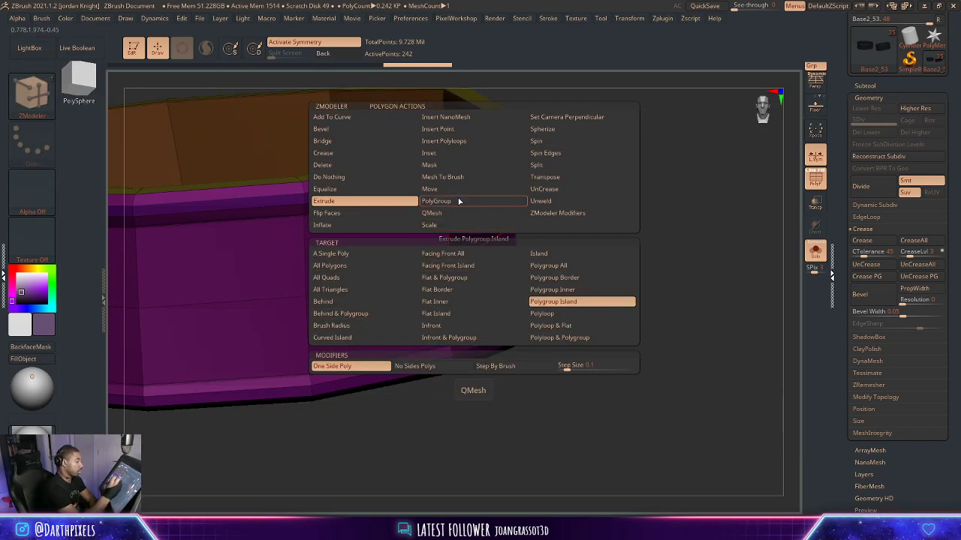
click(460, 201)
click(574, 315)
click(488, 237)
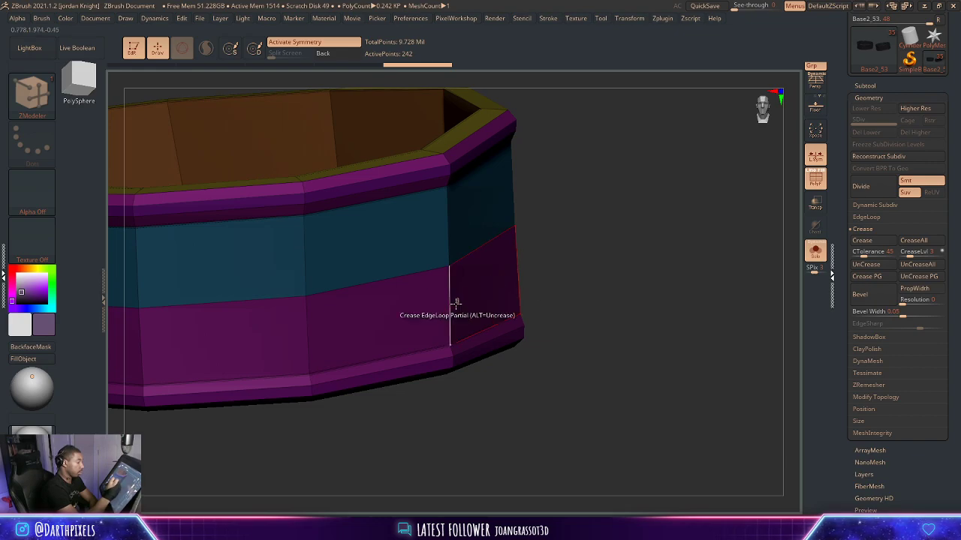
click(475, 288)
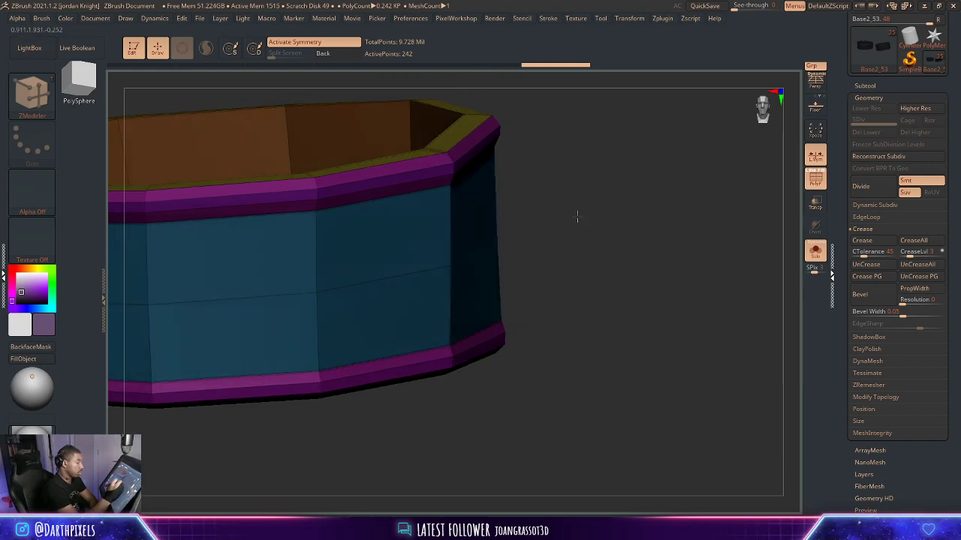
Extrude the band's central polygroup island slightly outward with ZModeler.
key(space)
click(360, 201)
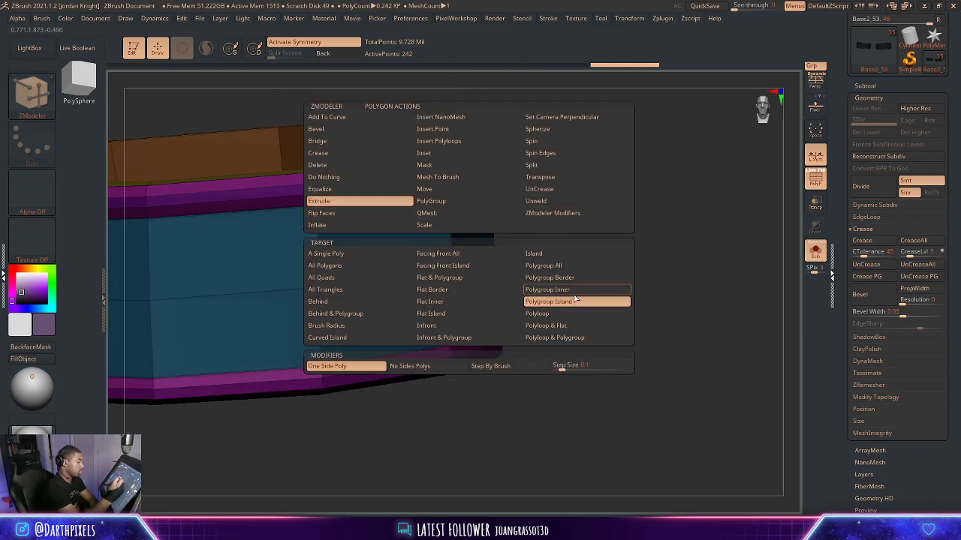
click(554, 304)
drag(461, 224, 468, 222)
drag(604, 195, 544, 120)
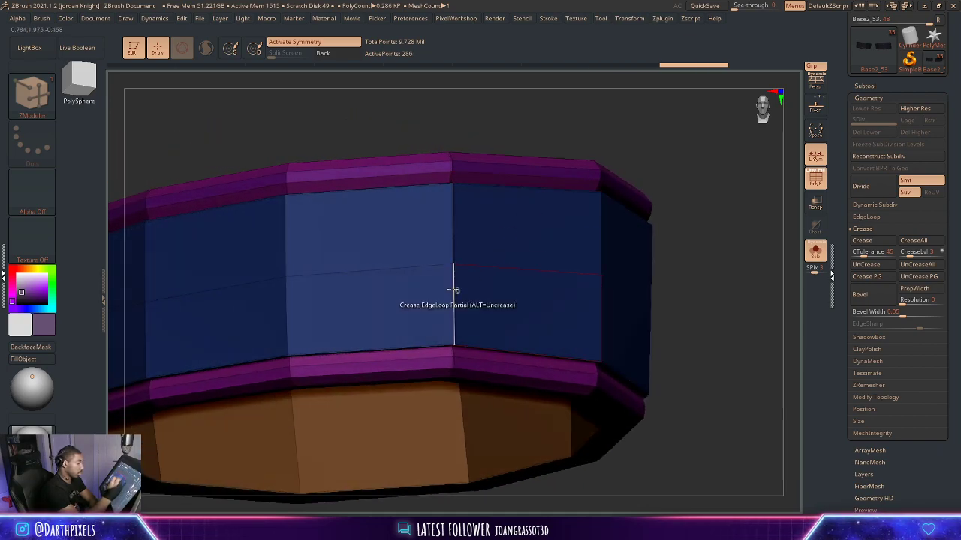
Set the ZModeler edge action to Crease with EdgeLoop Partial and preview the extruded band with dynamic subdivision.
key(space)
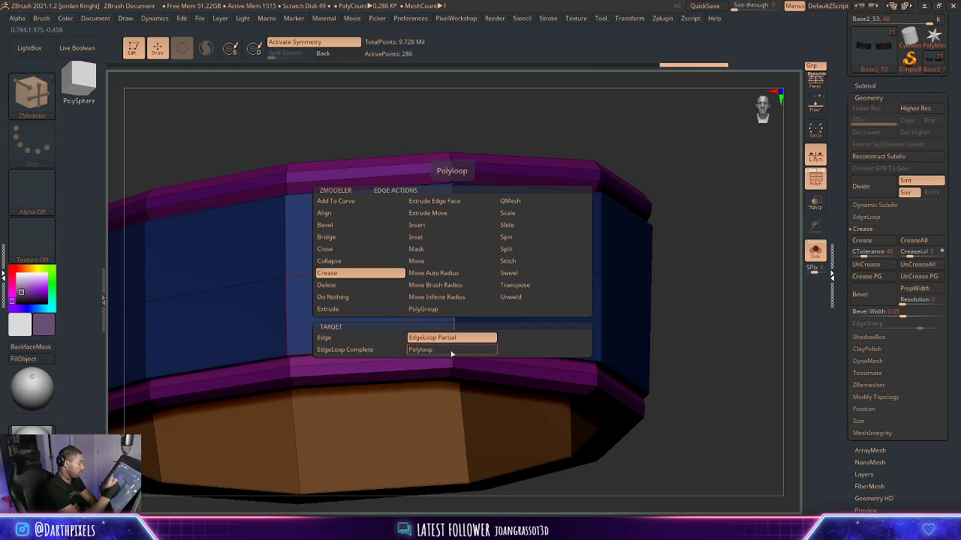
click(458, 340)
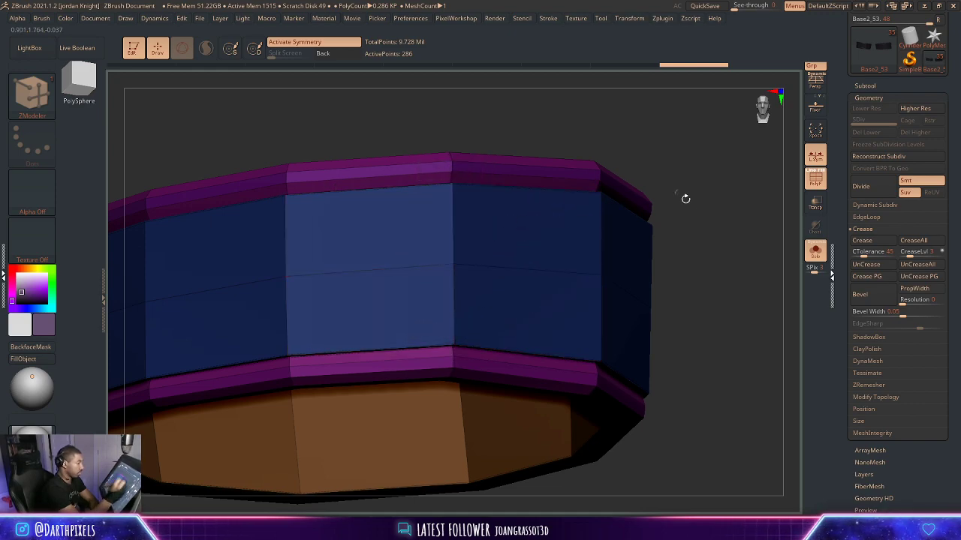
alt+drag(685, 199, 635, 248)
key(d)
key(shift+f)
key(shift+f)
key(shift+d)
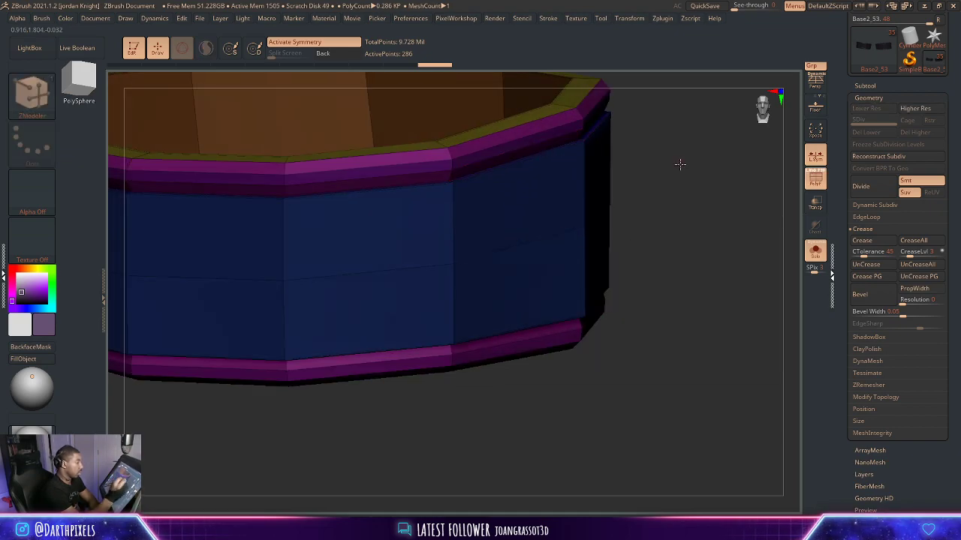
drag(680, 165, 745, 168)
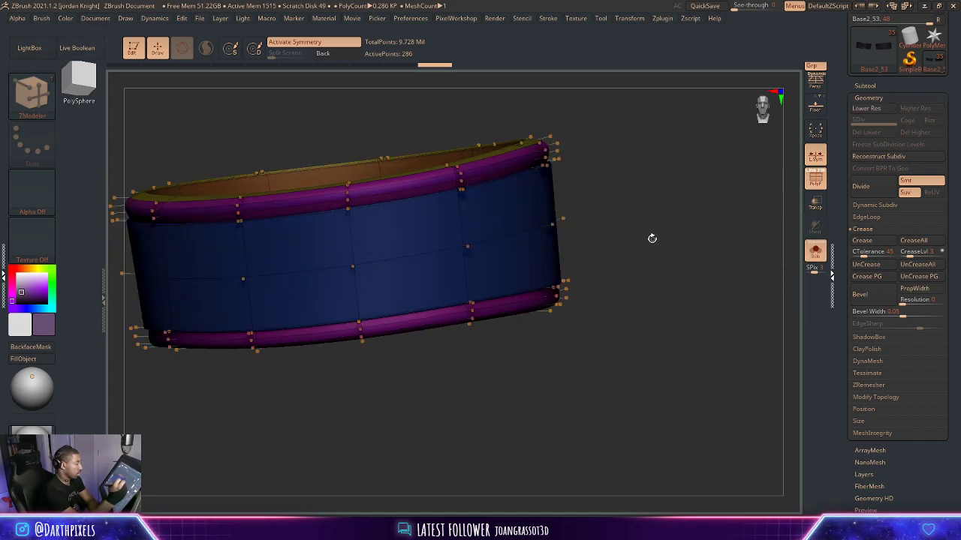
key(shift+f)
key(shift+f)
Crease the upper and lower outer edge loops of the raised central strip and preview the smoothed band.
drag(630, 171, 670, 259)
click(432, 156)
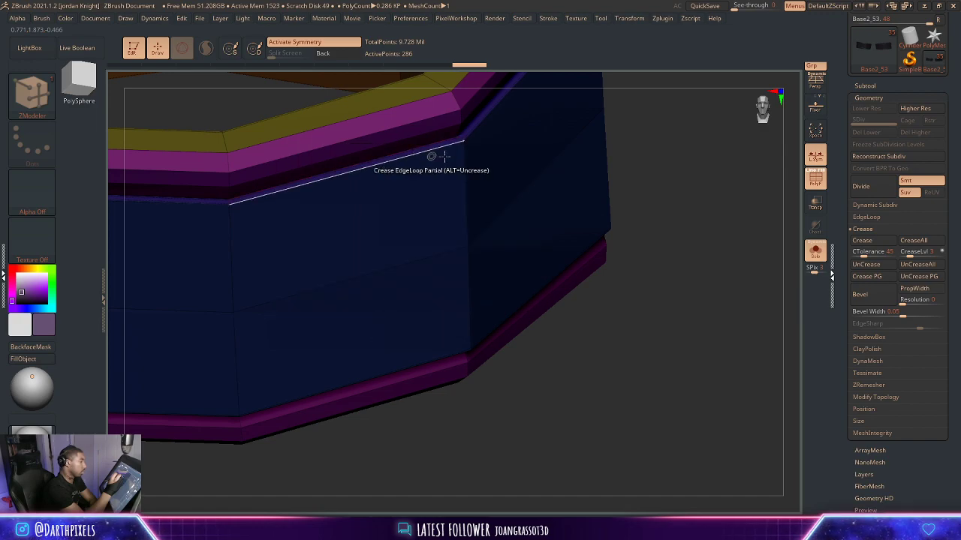
drag(690, 216, 680, 146)
click(419, 378)
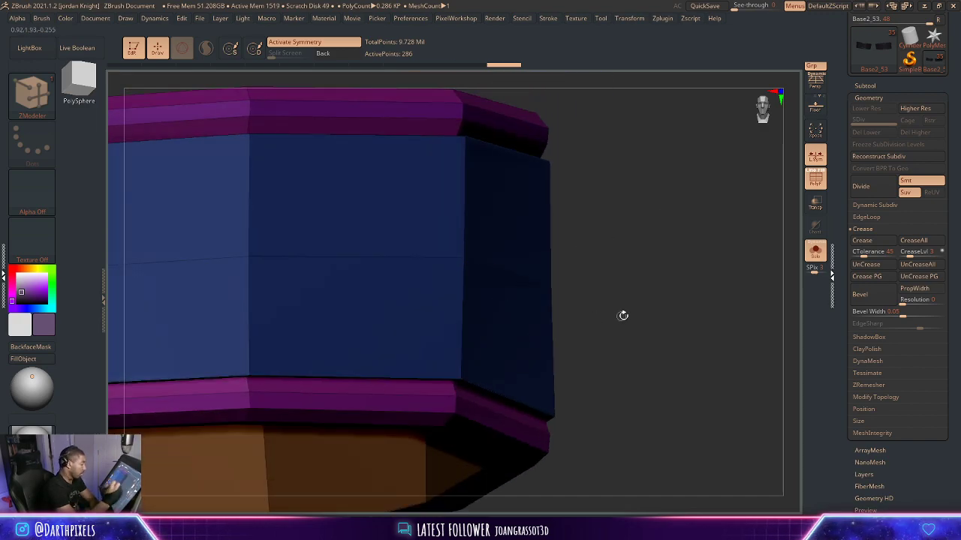
key(d)
key(shift+f)
alt+drag(641, 297, 655, 324)
key(shift+d)
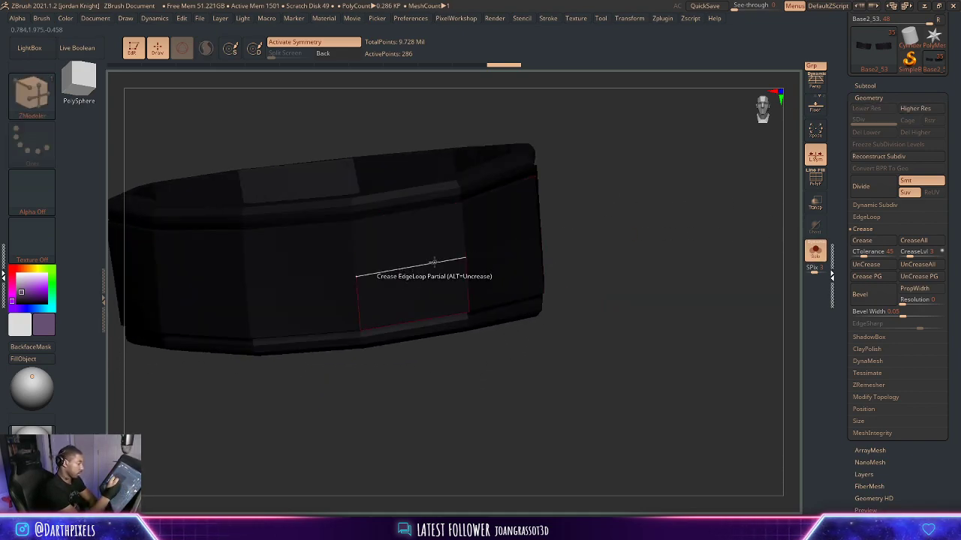
Push the band's middle edge loop outward into a gentle bulge with ZModeler and smooth it with dynamic subdivision.
key(space)
click(517, 287)
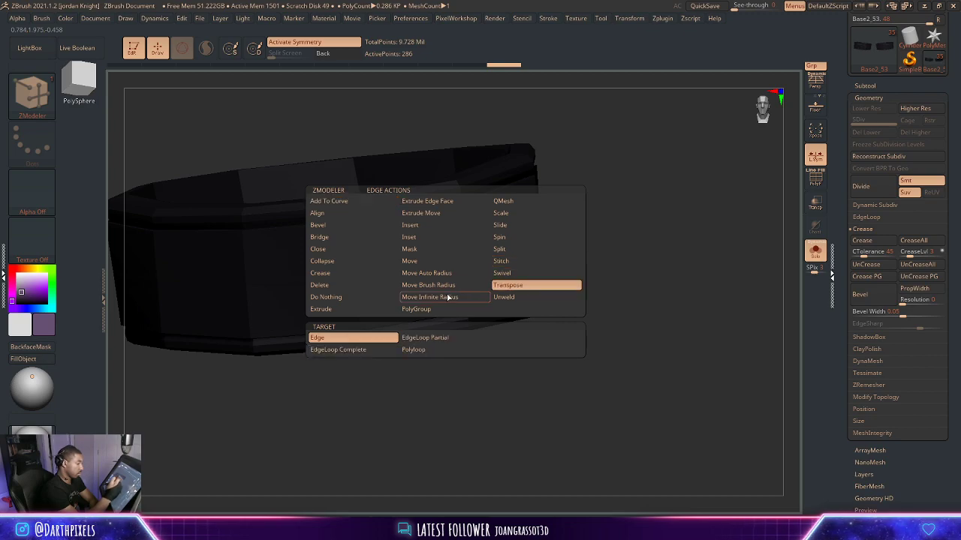
click(364, 202)
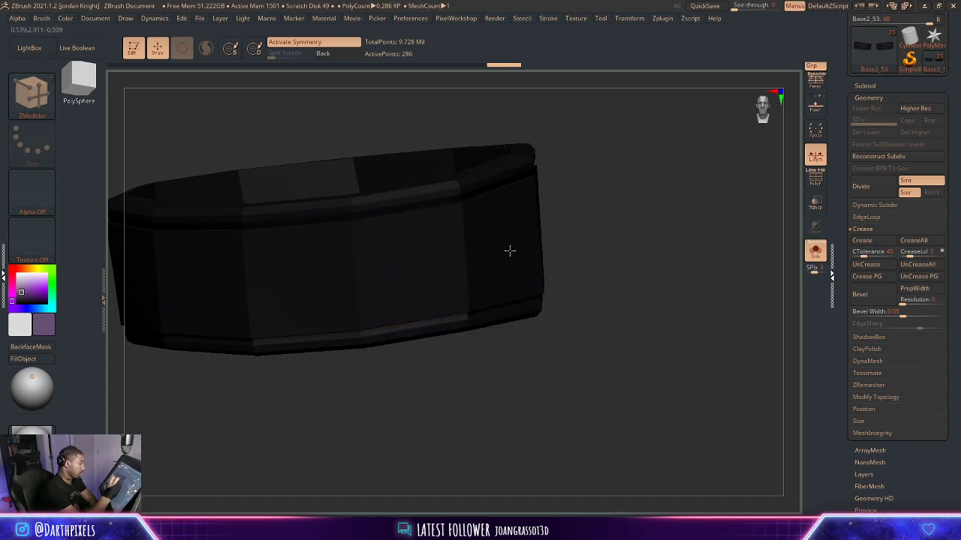
key(shift+f)
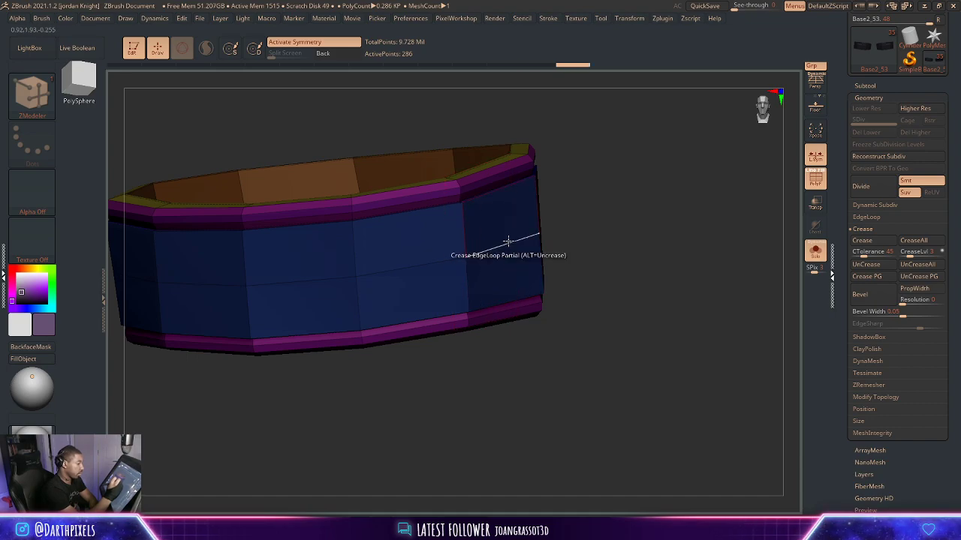
key(space)
click(524, 298)
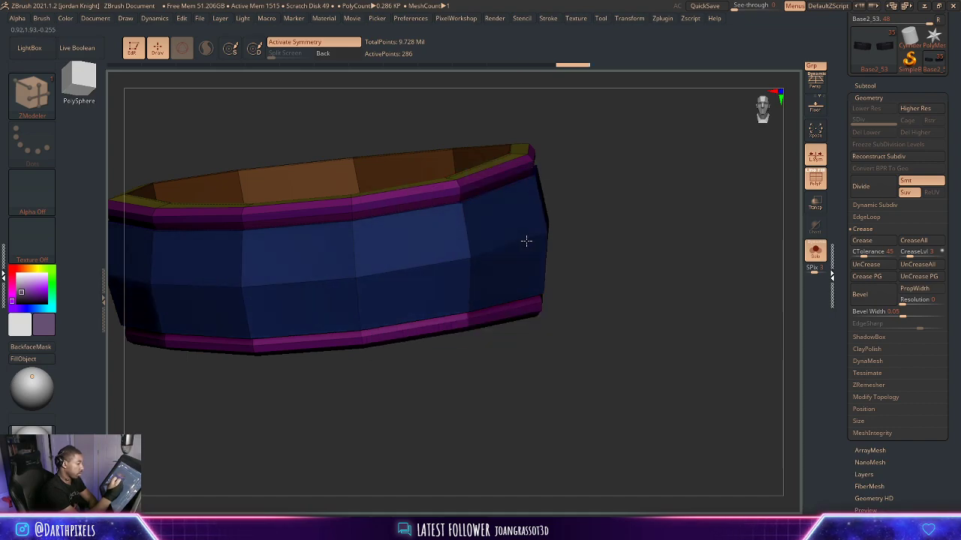
drag(526, 241, 529, 238)
key(d)
key(shift+f)
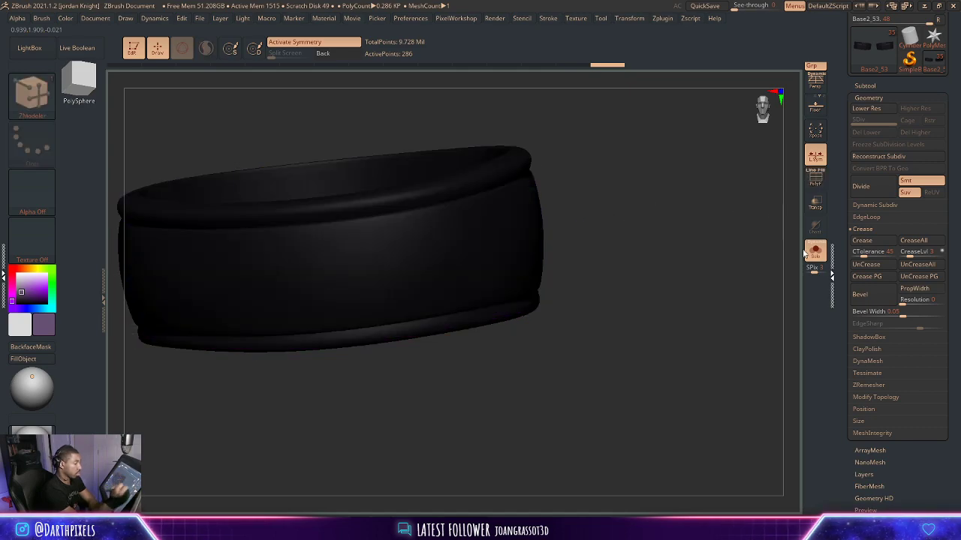
Bring back the collars and legs around the Base2_53 bands and switch to the Move brush.
click(814, 252)
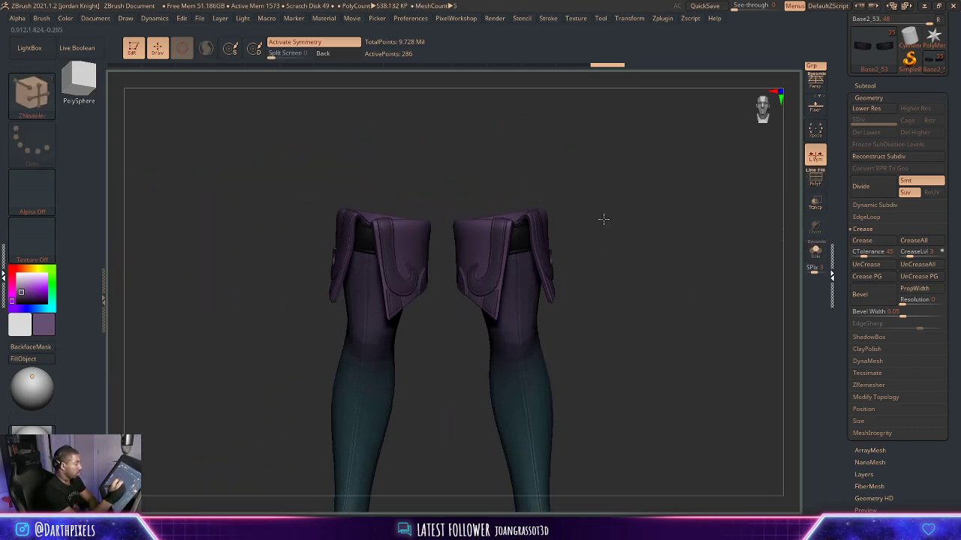
mouse_move(604, 220)
mouse_down()
mouse_move(622, 247)
mouse_move(611, 299)
mouse_up()
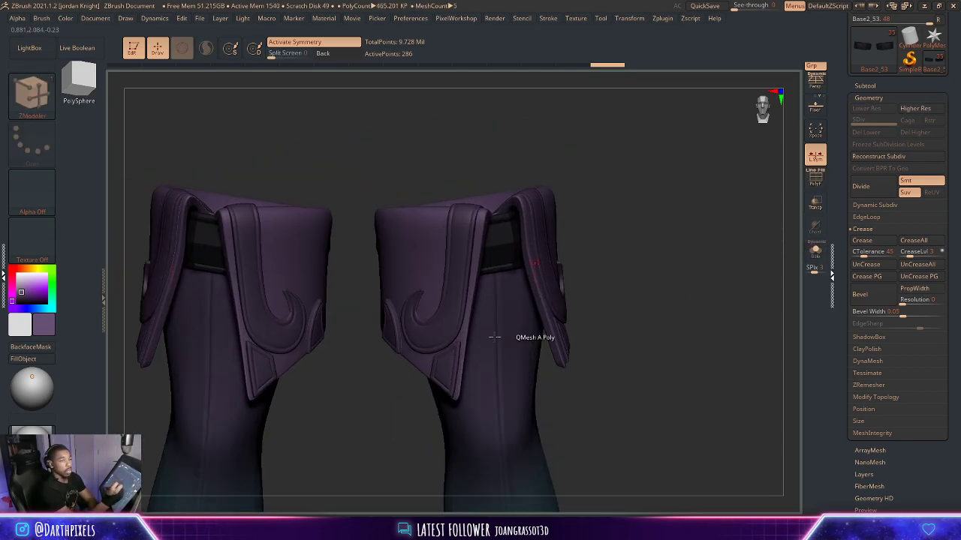
click(45, 101)
click(318, 111)
drag(583, 215, 672, 244)
Nudge the dark inner bands with the Move brush so they fit around the legs inside the collars.
key(space)
mouse_move(571, 193)
mouse_down()
mouse_move(593, 193)
mouse_move(529, 211)
mouse_up()
mouse_move(556, 211)
mouse_down()
mouse_move(600, 218)
mouse_move(611, 187)
mouse_up()
key(ctrl+z)
mouse_move(561, 245)
mouse_down()
mouse_move(565, 266)
mouse_move(550, 283)
mouse_move(475, 242)
mouse_up()
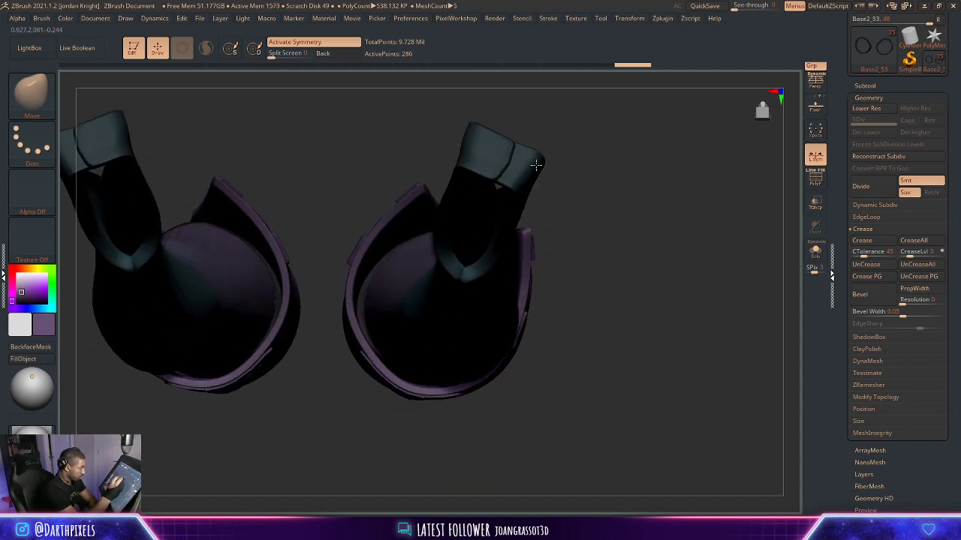
drag(365, 317, 362, 316)
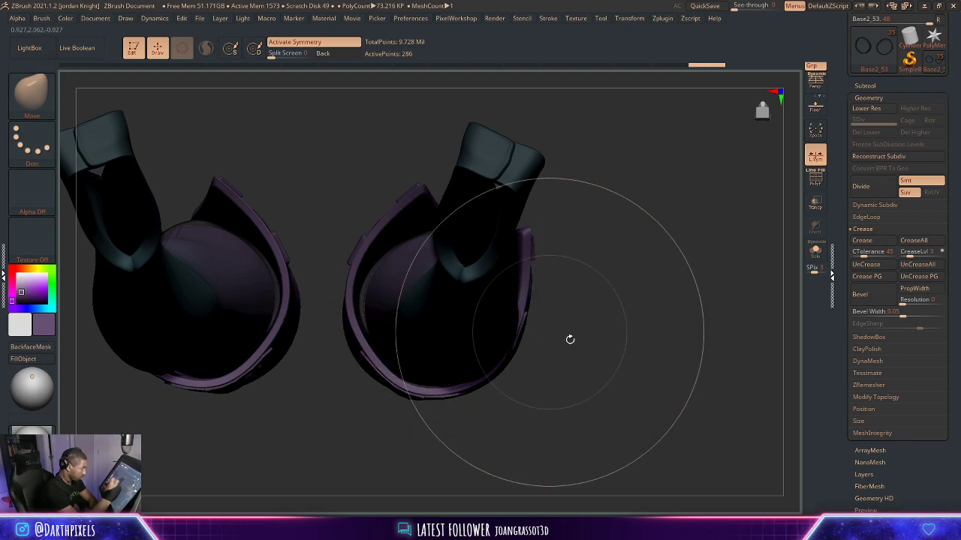
mouse_move(570, 338)
mouse_down()
mouse_move(599, 331)
mouse_move(597, 292)
mouse_up()
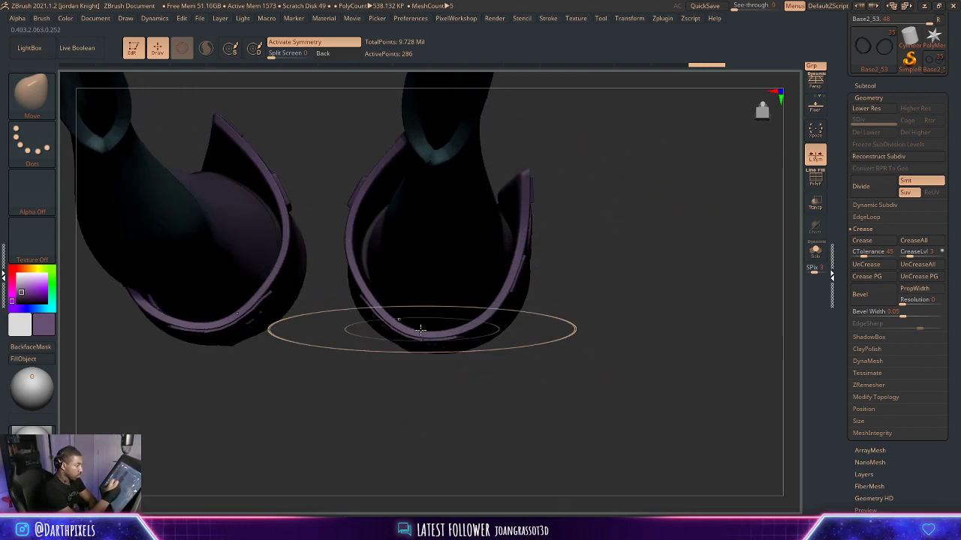
drag(522, 395, 506, 379)
drag(402, 322, 405, 319)
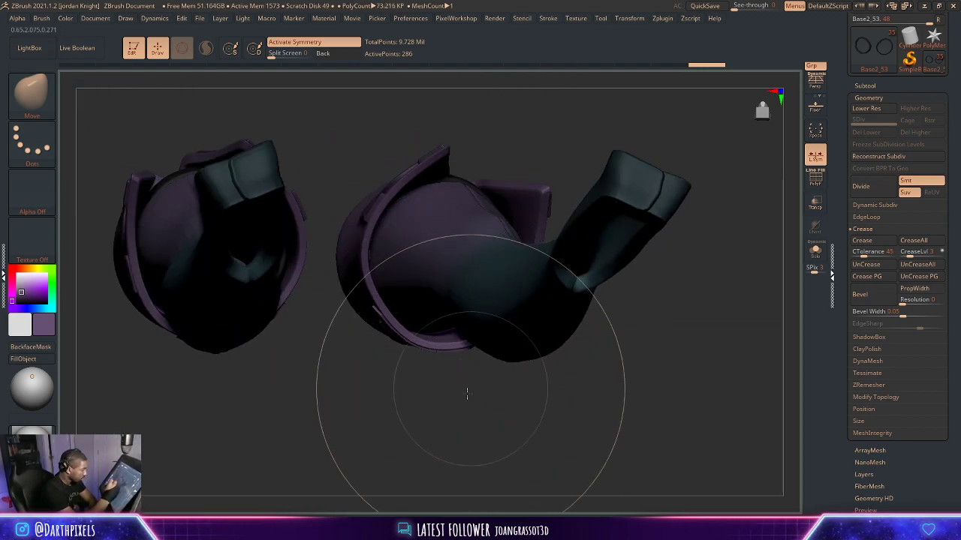
mouse_move(468, 393)
mouse_down()
mouse_move(401, 401)
mouse_move(583, 247)
mouse_move(577, 260)
mouse_move(580, 218)
mouse_move(590, 319)
mouse_move(576, 232)
mouse_move(596, 251)
mouse_move(605, 283)
mouse_up()
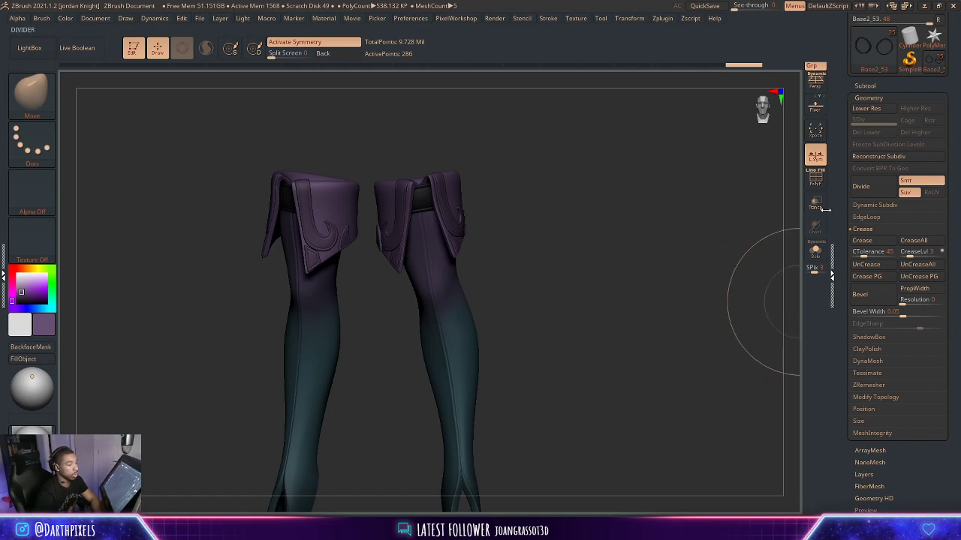
Examine how the dark inner bands sit between the collar flaps and the legs.
click(814, 259)
click(815, 254)
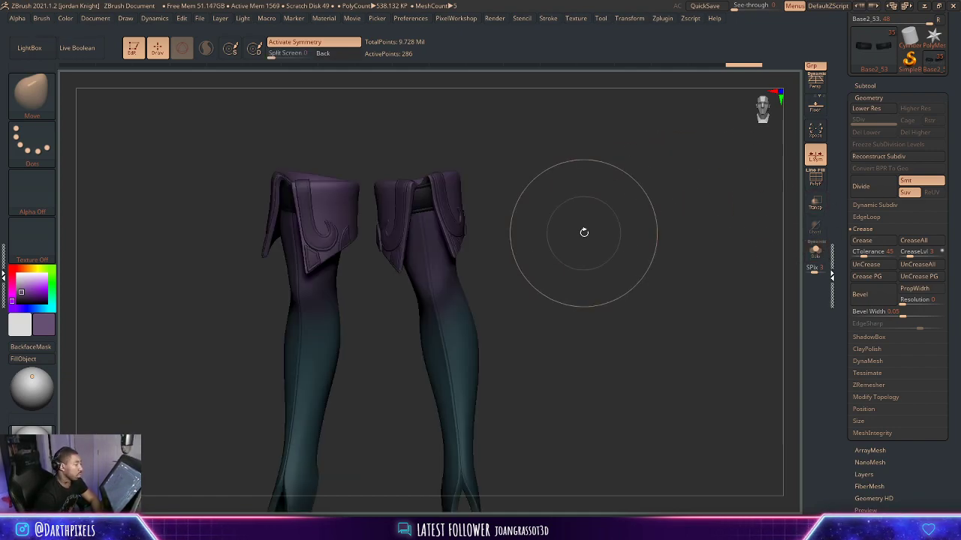
drag(578, 239, 565, 239)
alt+drag(511, 223, 568, 241)
drag(568, 241, 517, 220)
mouse_move(517, 220)
alt+mouse_down()
mouse_move(628, 271)
mouse_move(639, 312)
alt+mouse_up()
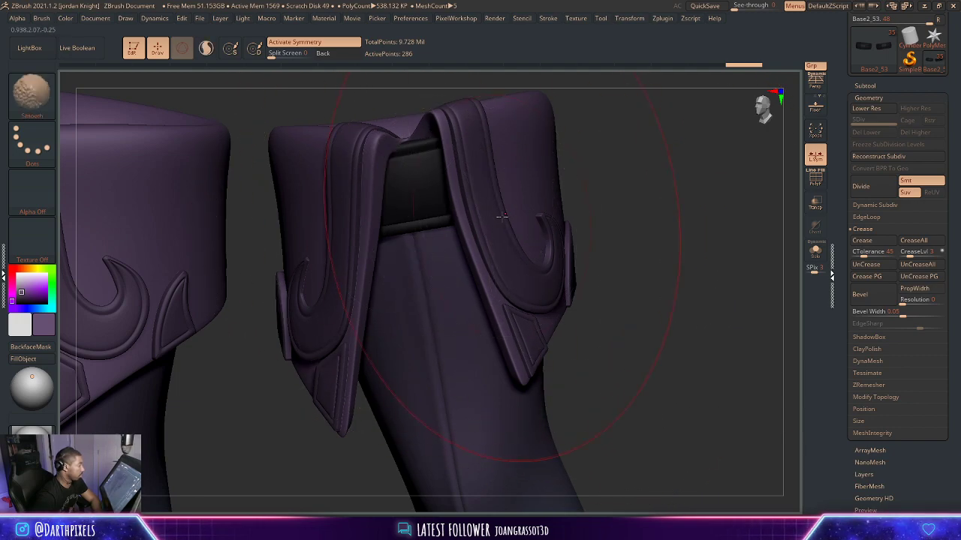
Isolate the dark bands with polyframe shown and compare their smoothed preview with the base mesh along the rim.
click(815, 255)
mouse_move(629, 212)
mouse_down()
mouse_move(607, 197)
mouse_move(592, 213)
mouse_move(638, 242)
mouse_move(634, 294)
mouse_up()
key(shift+f)
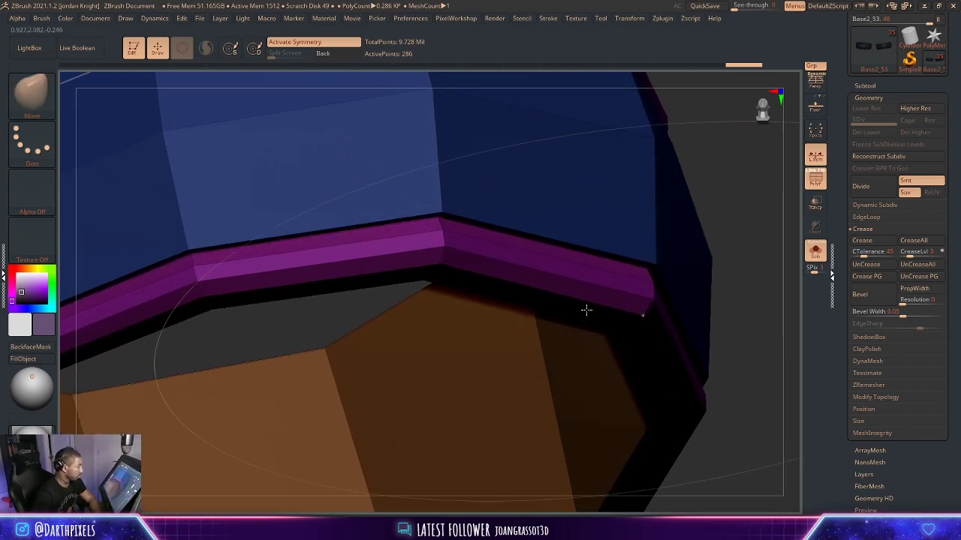
drag(339, 312, 367, 285)
key(d)
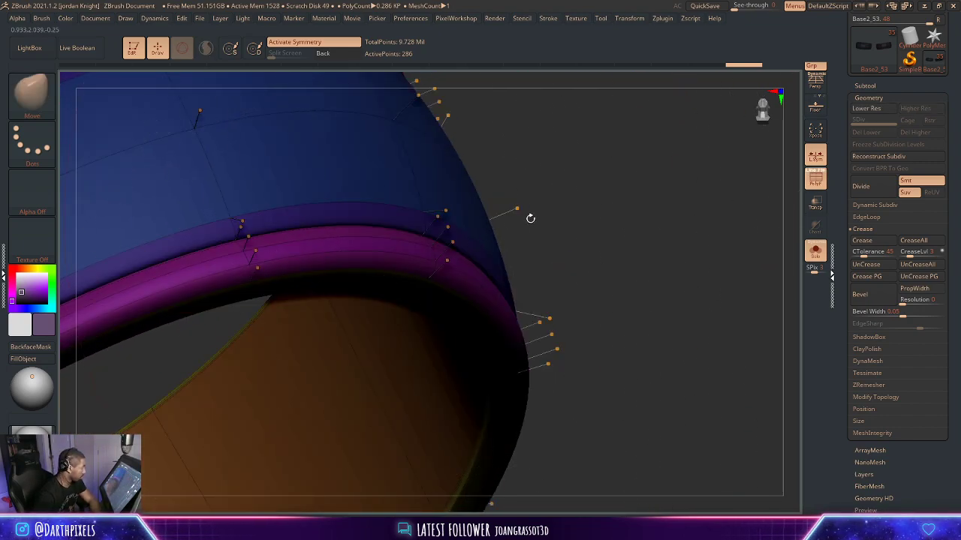
key(shift+d)
drag(547, 210, 566, 193)
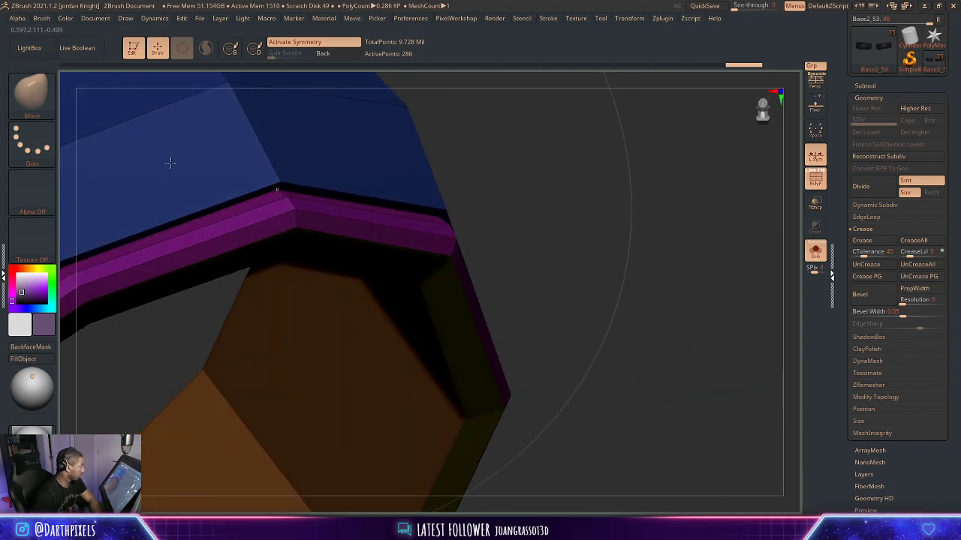
Shift the edge loop beside the band's raised rim using ZModeler Move on EdgeLoop Complete.
click(36, 95)
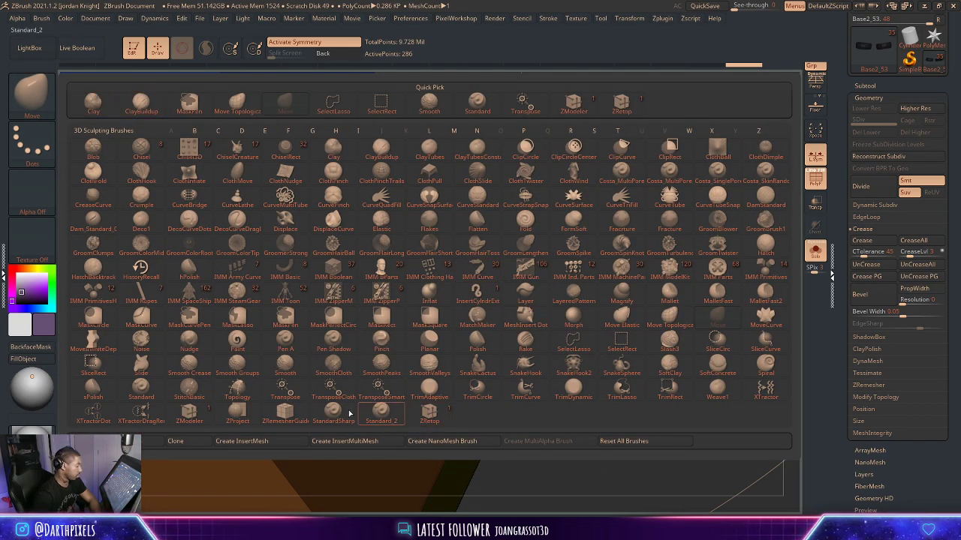
click(190, 412)
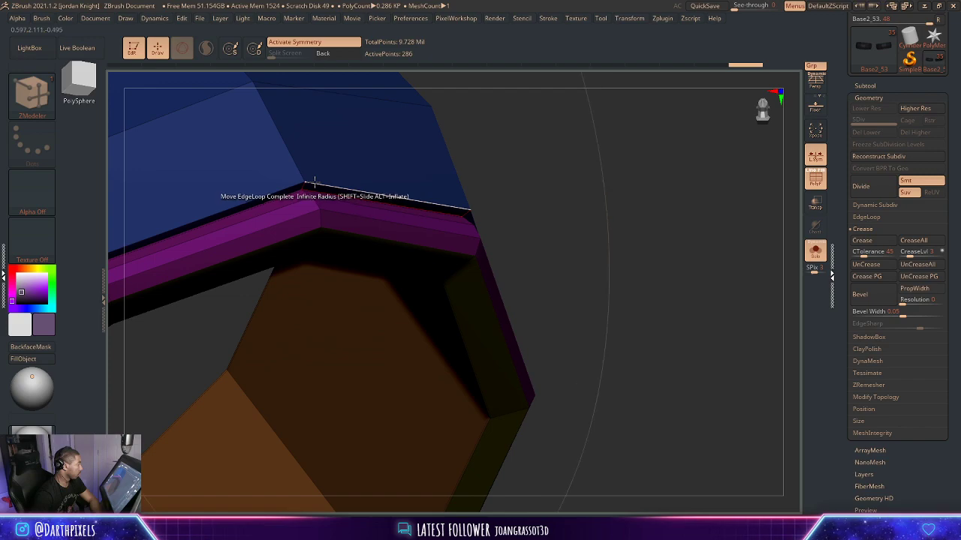
key(space)
drag(579, 206, 530, 210)
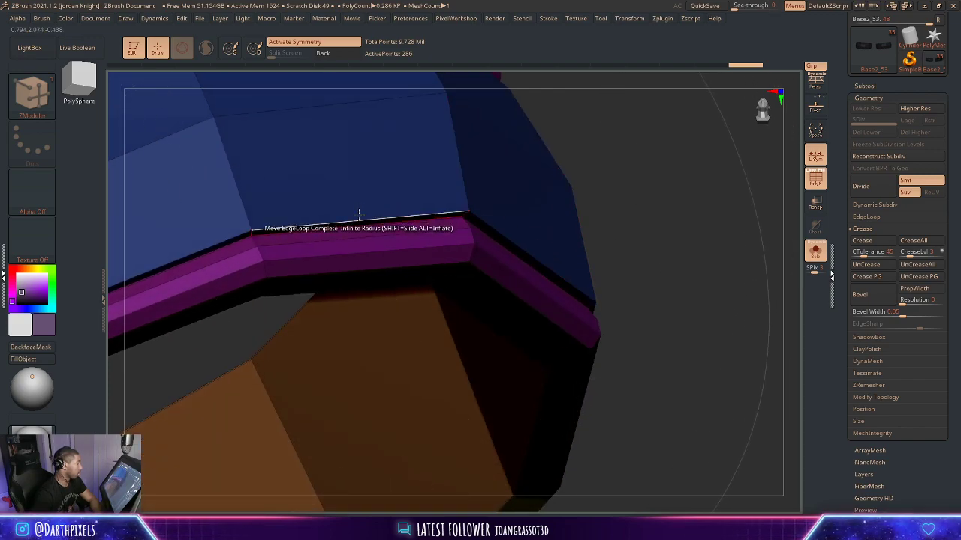
drag(358, 215, 356, 210)
drag(631, 243, 551, 277)
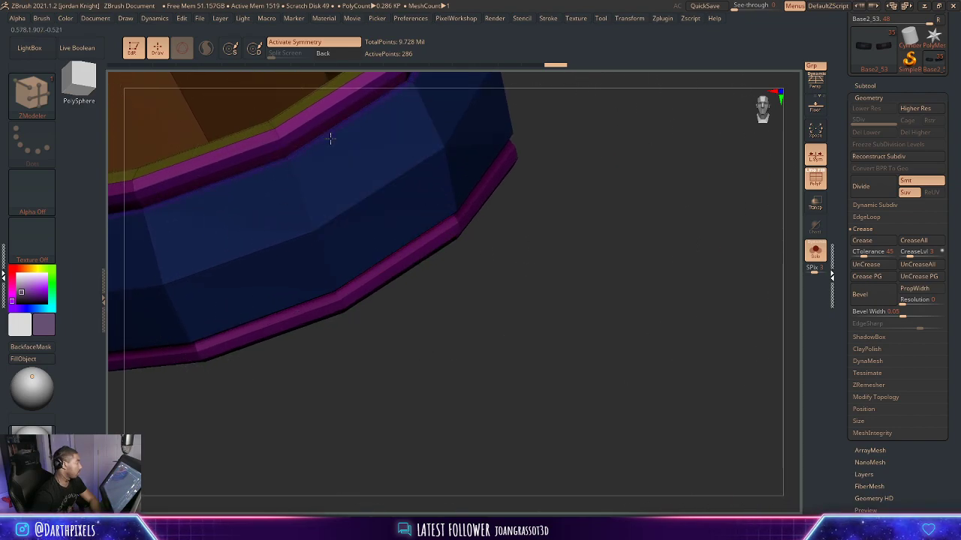
alt+drag(528, 220, 415, 209)
Preview the bands smoothed without polyframe and bring back the collars and legs around them.
key(d)
key(shift+f)
shift+drag(415, 208, 454, 249)
alt+drag(703, 251, 710, 374)
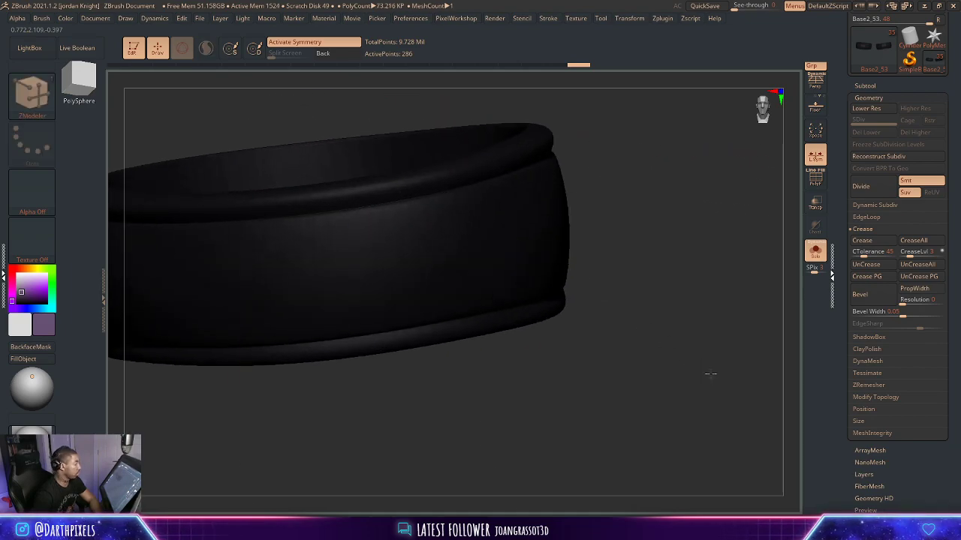
alt+drag(642, 350, 495, 319)
click(814, 251)
alt+drag(595, 337, 528, 310)
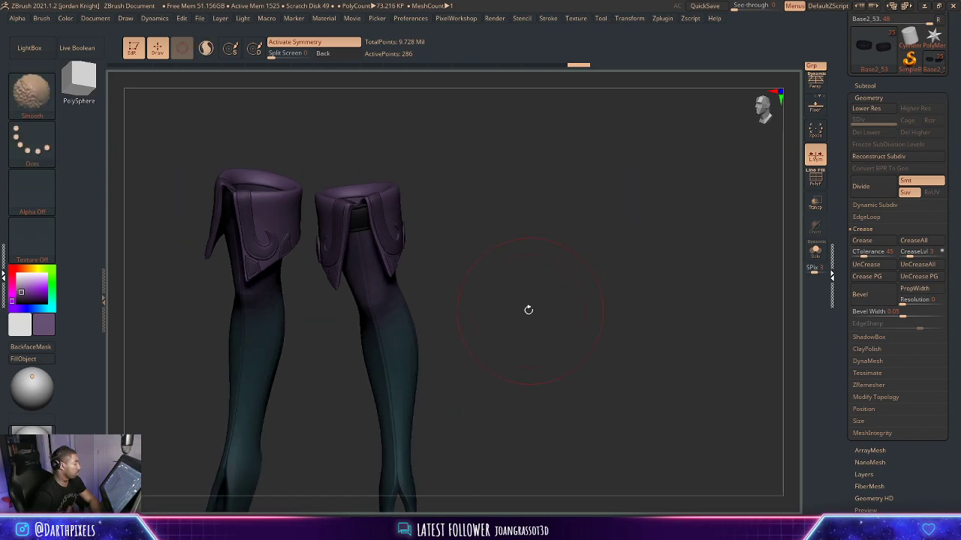
Select the Leg_collar_puff subtool and show polyframe on its ornament at the back of the collars.
key(b)
key(z)
key(m)
click(863, 87)
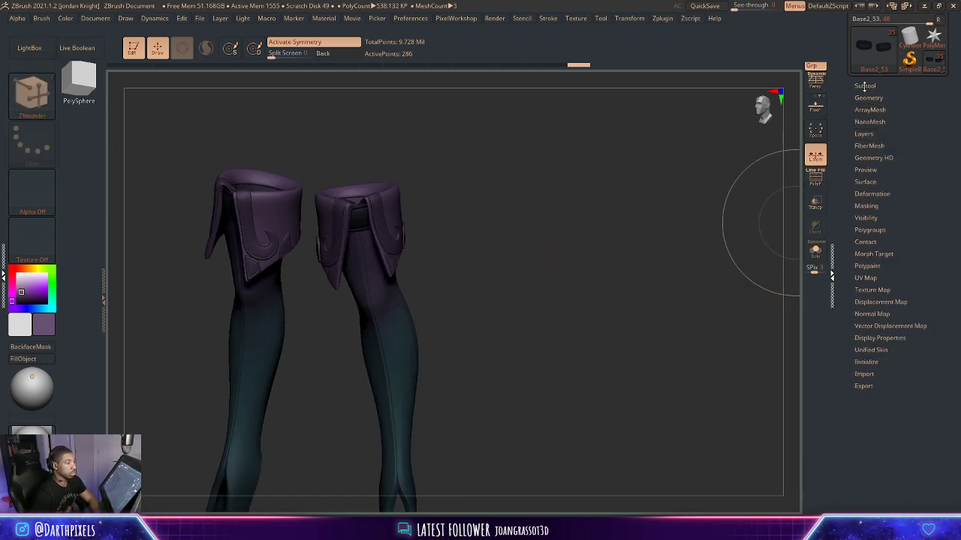
drag(851, 190, 860, 268)
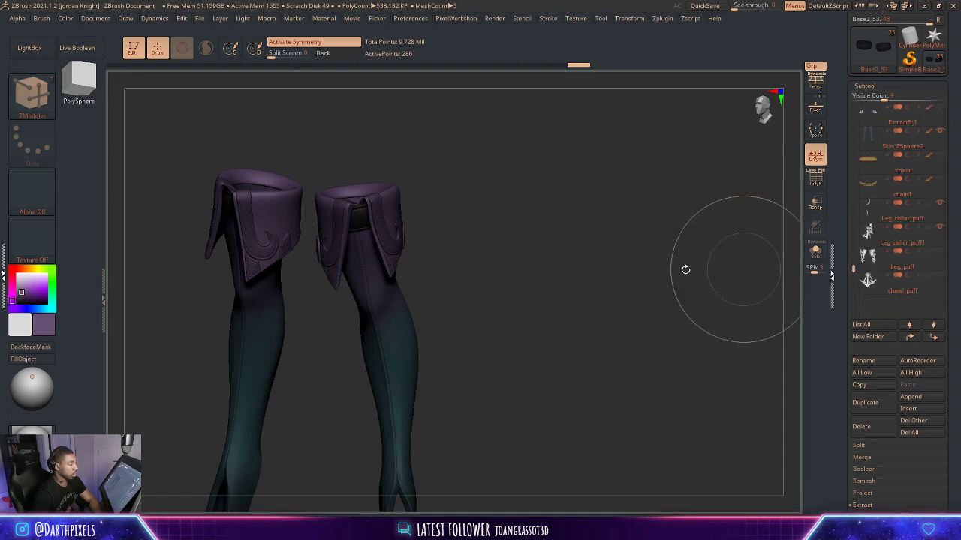
drag(686, 270, 615, 261)
click(871, 218)
alt+drag(658, 287, 730, 316)
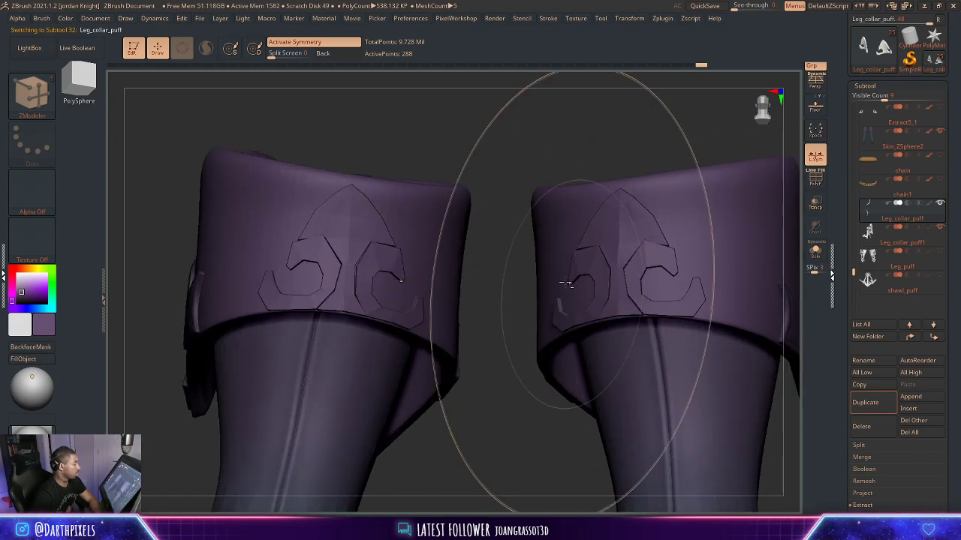
drag(517, 226, 527, 248)
key(shift+f)
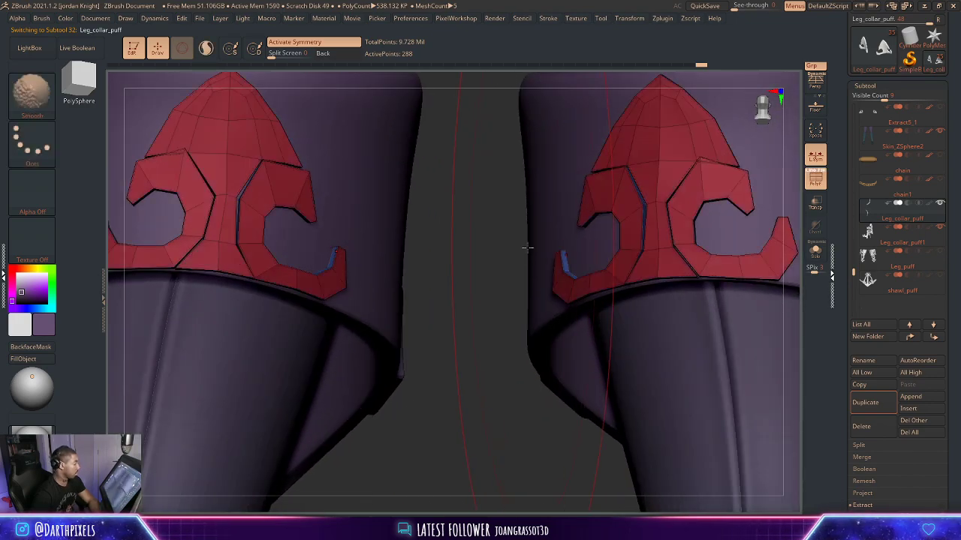
alt+drag(460, 214, 607, 241)
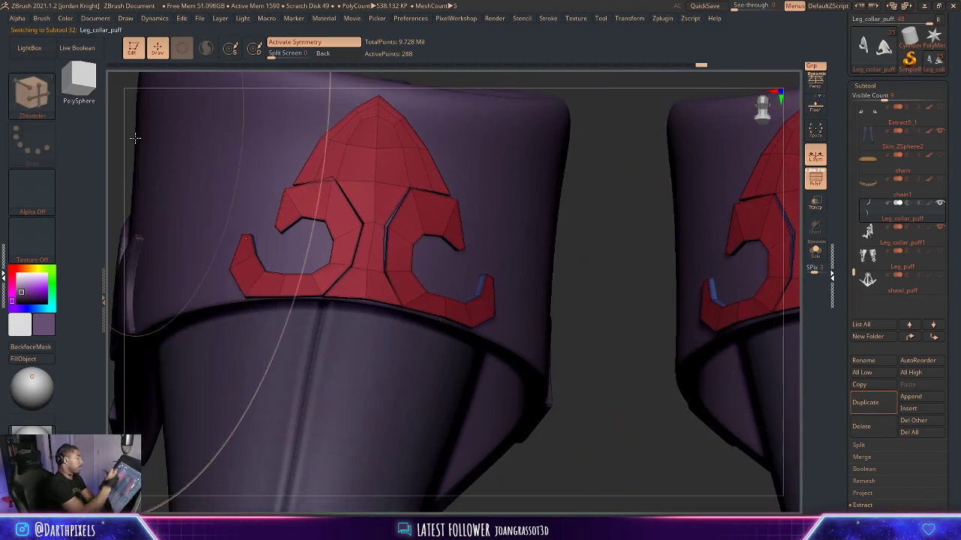
Inset the whole collar ornament with the ZModeler polygon action Inset on Polygroup All, giving each piece a narrow border.
click(36, 98)
click(626, 111)
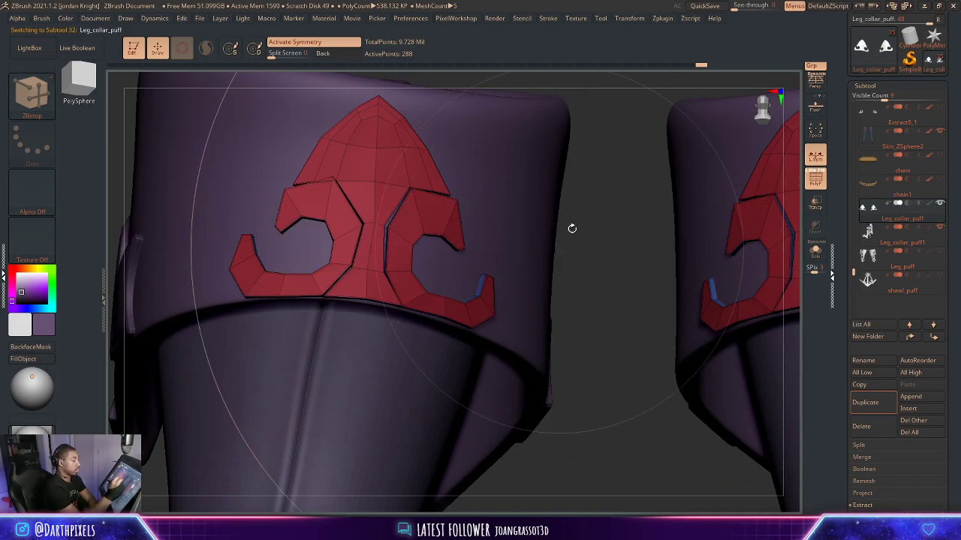
mouse_move(570, 227)
mouse_down()
mouse_move(587, 227)
mouse_move(567, 217)
mouse_up()
key(space)
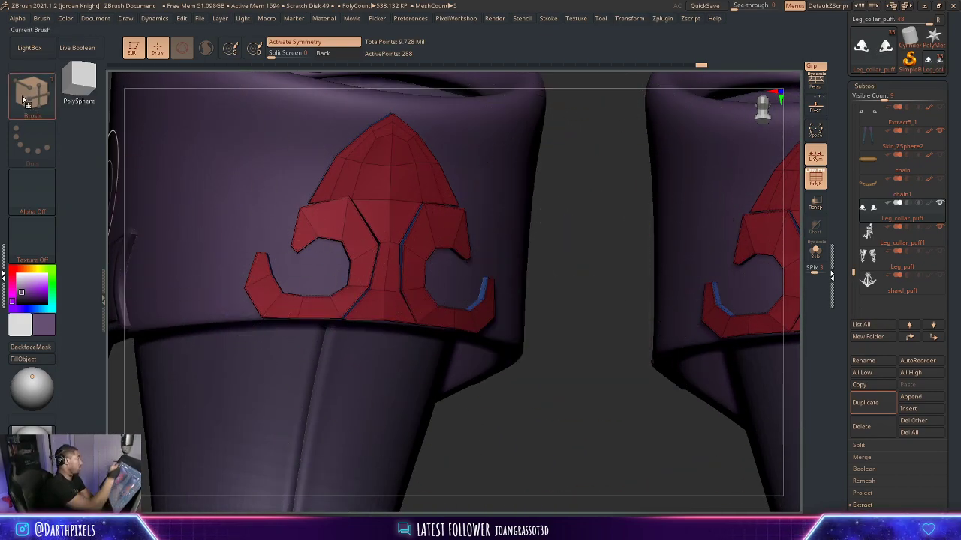
key(b)
click(189, 421)
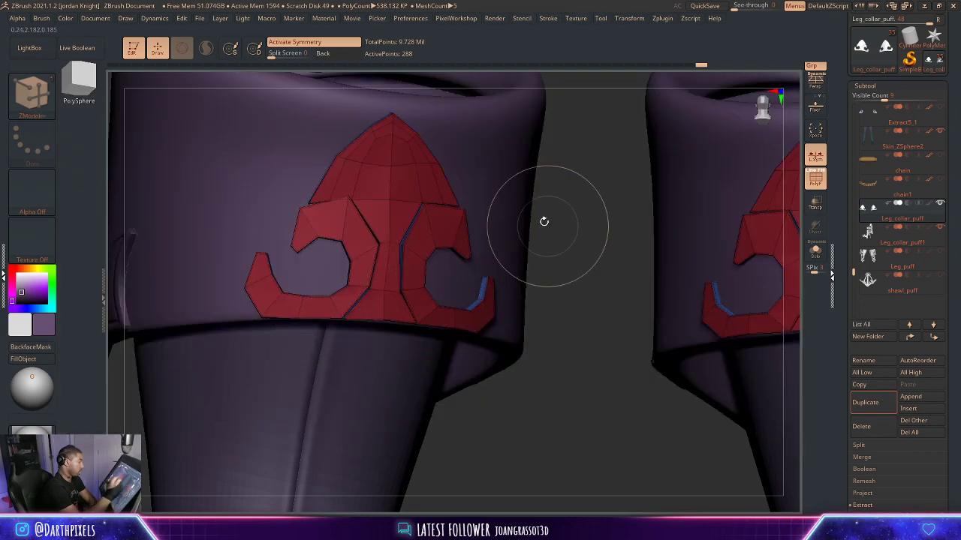
drag(582, 216, 551, 225)
key(space)
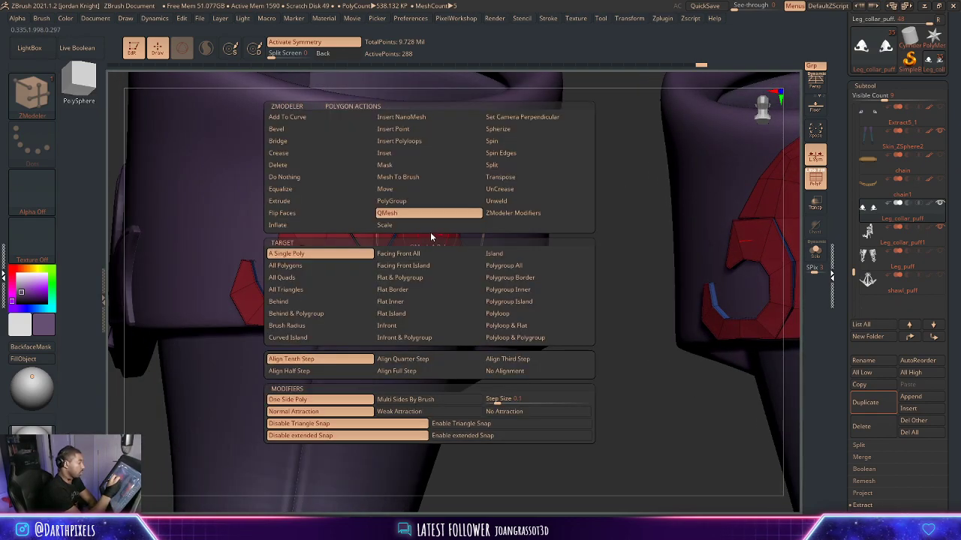
click(411, 156)
drag(427, 226, 428, 237)
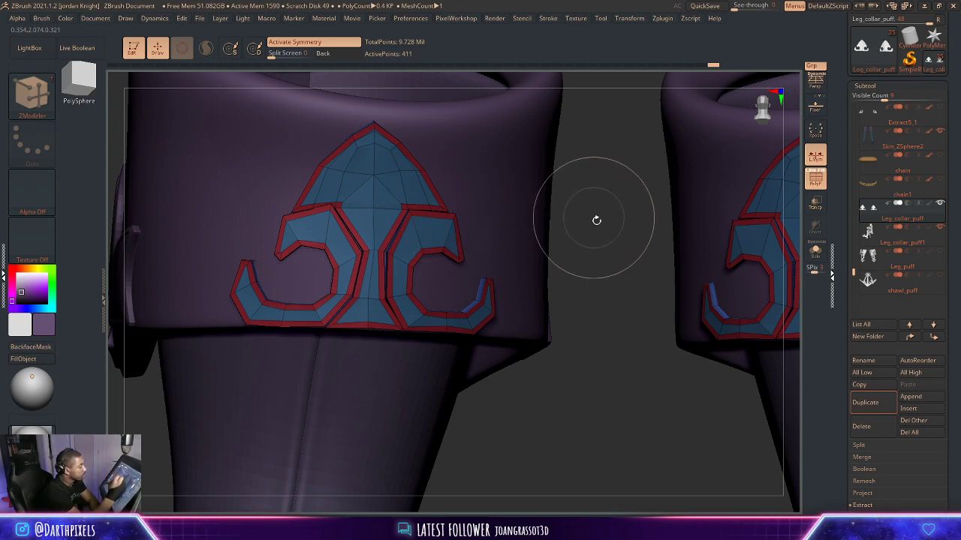
Examine the inset ornament on both collars with and without polyframe, checking its border and hook tips.
drag(596, 217, 698, 270)
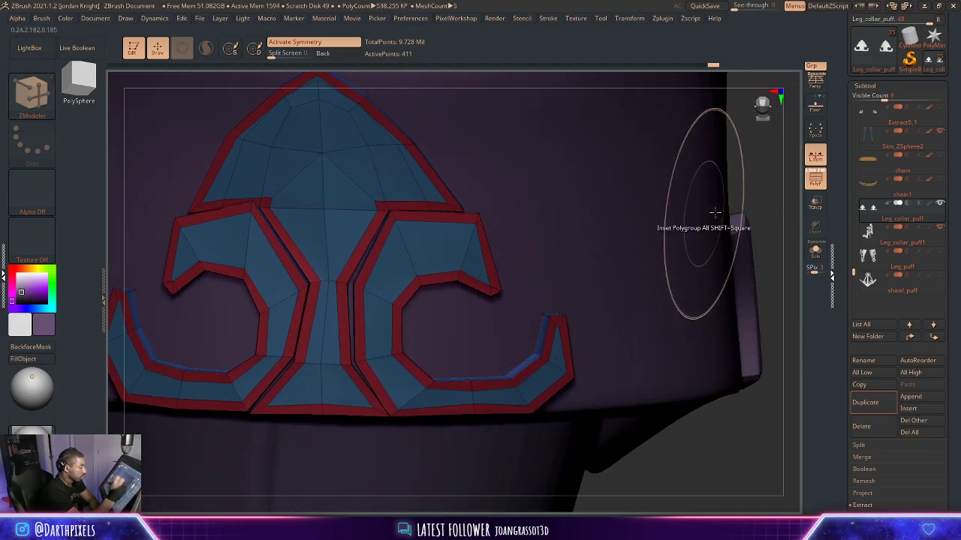
key(space)
alt+drag(755, 189, 647, 137)
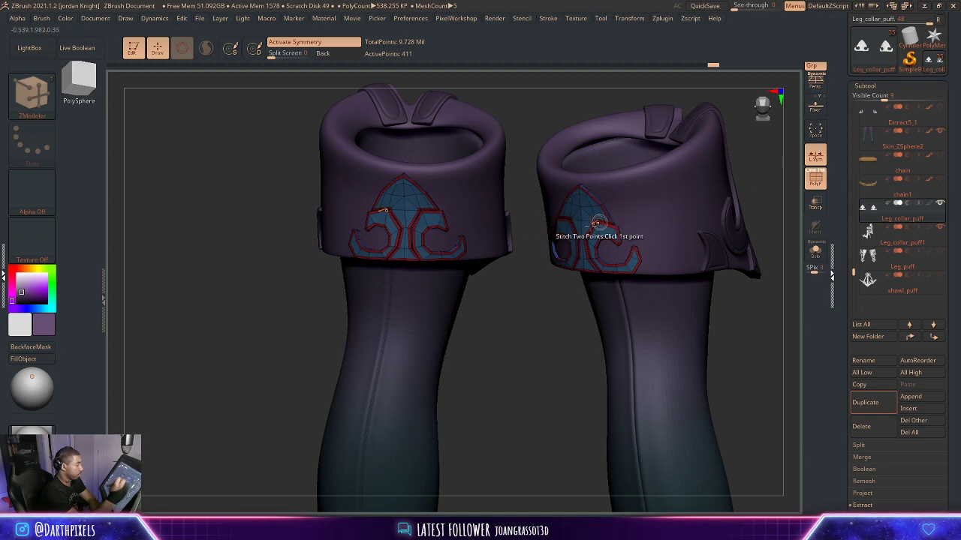
key(shift)
key(shift+d)
key(shift+f)
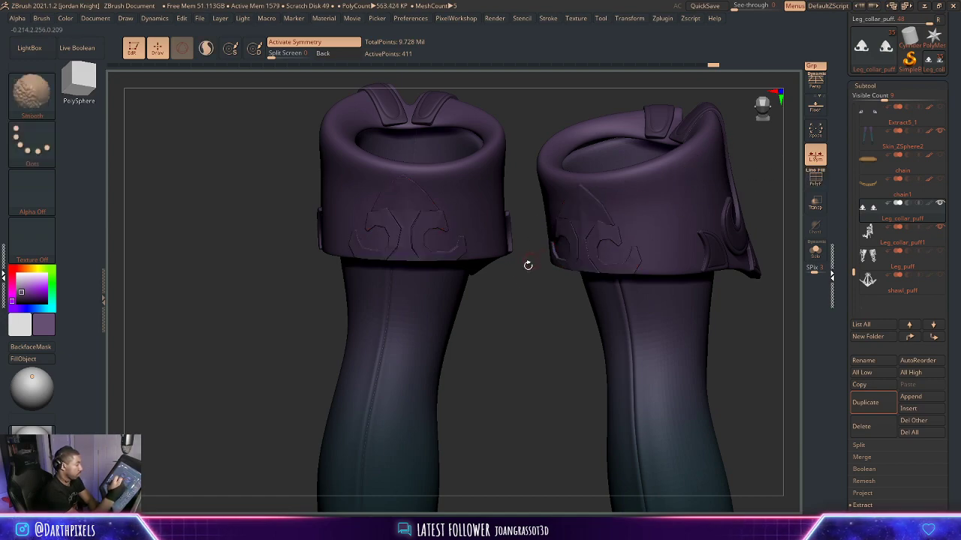
alt+drag(518, 287, 586, 345)
drag(613, 432, 609, 404)
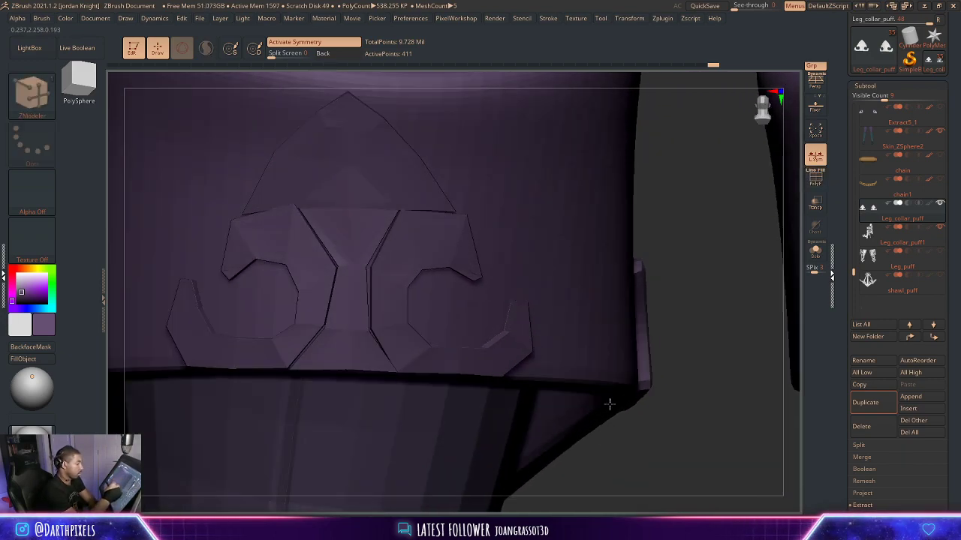
key(shift+f)
alt+drag(668, 197, 689, 228)
Try to adjust the tip of the ornament's upper hook with the Move Topological brush at a small draw size.
key(b)
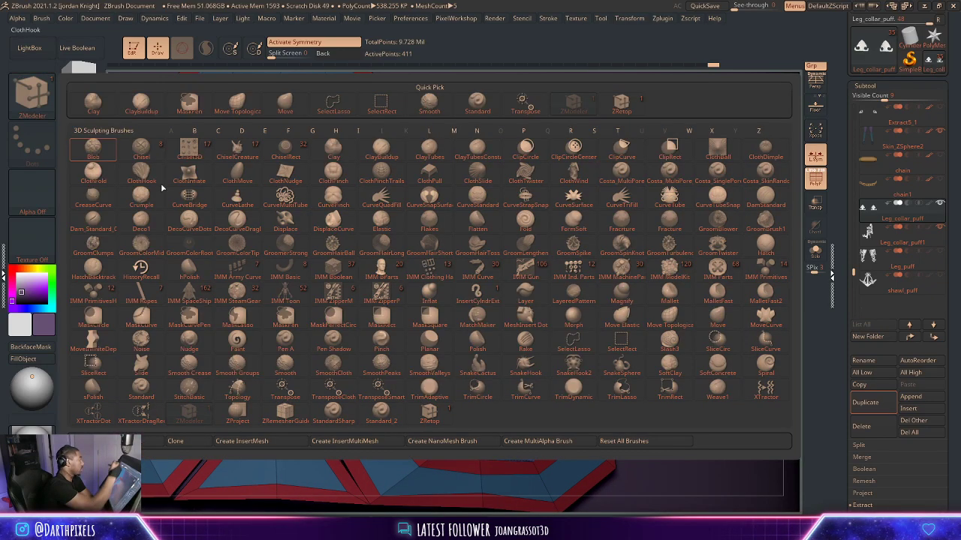
click(237, 105)
key(space)
drag(477, 326, 471, 326)
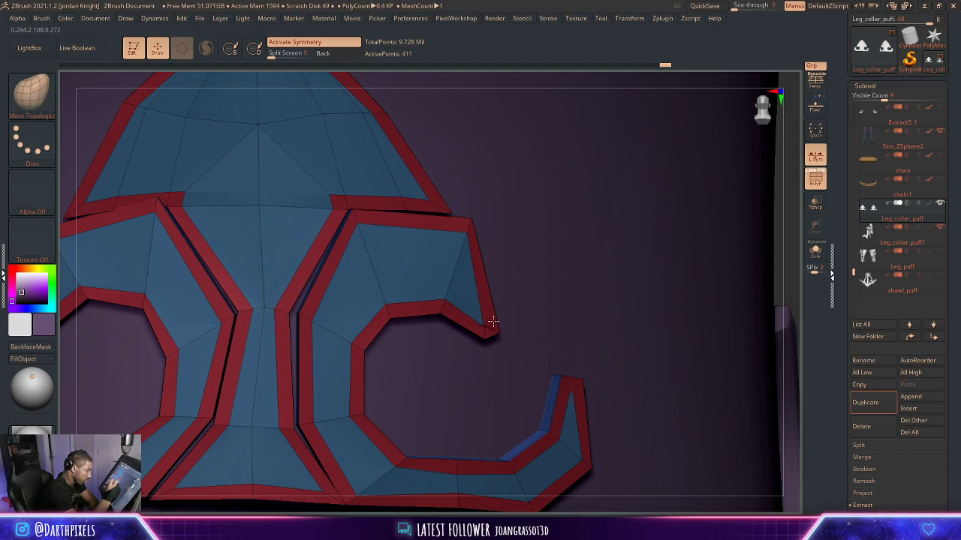
key(space)
key(space)
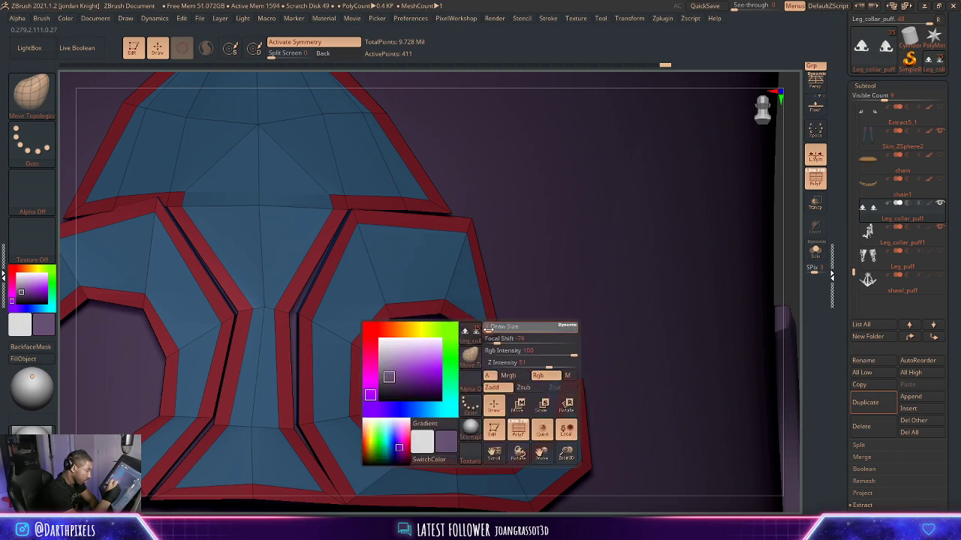
drag(486, 330, 493, 338)
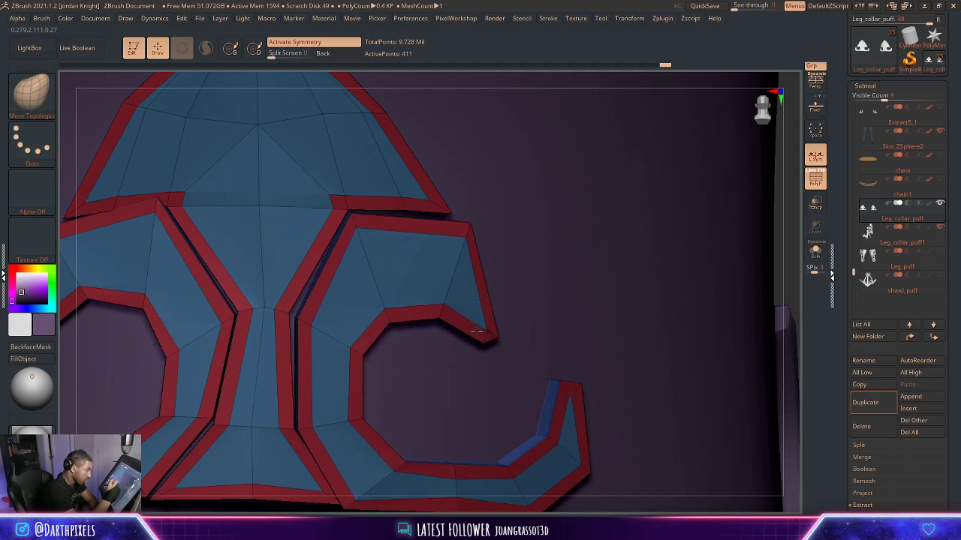
key(ctrl+z)
key(space)
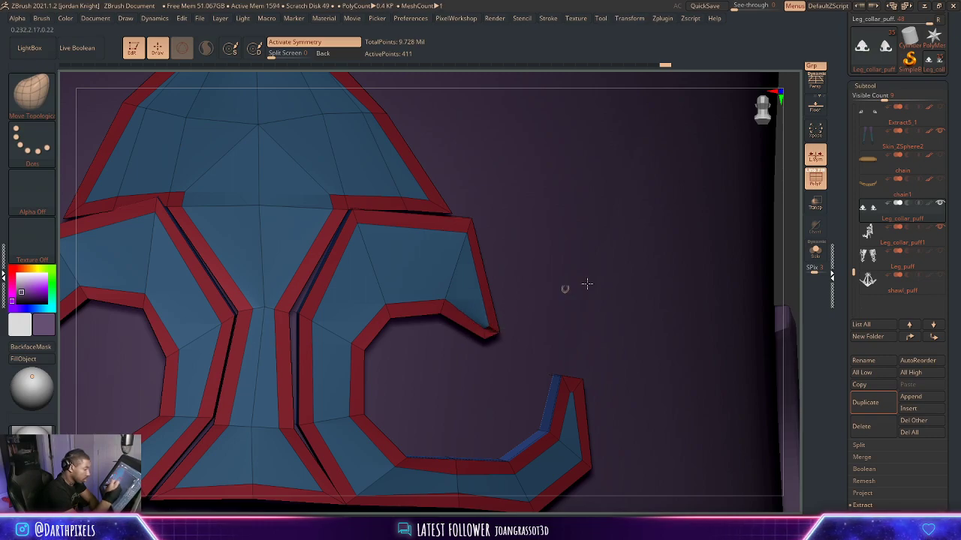
Stitch the extra border points on both sides below the arrowhead to the corner points above with ZModeler, using Two Points and To End Point.
alt+drag(788, 311, 646, 273)
alt+drag(548, 265, 553, 337)
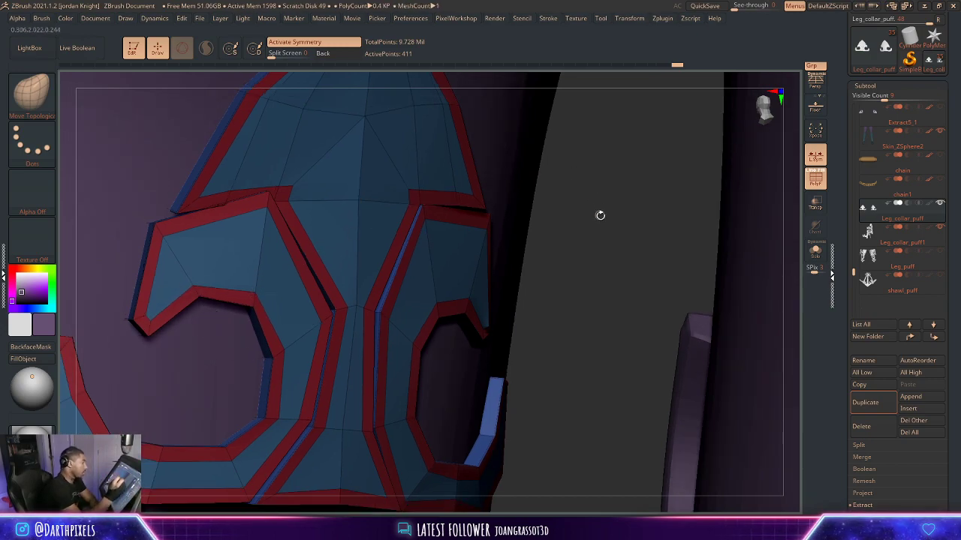
drag(600, 215, 583, 216)
key(space)
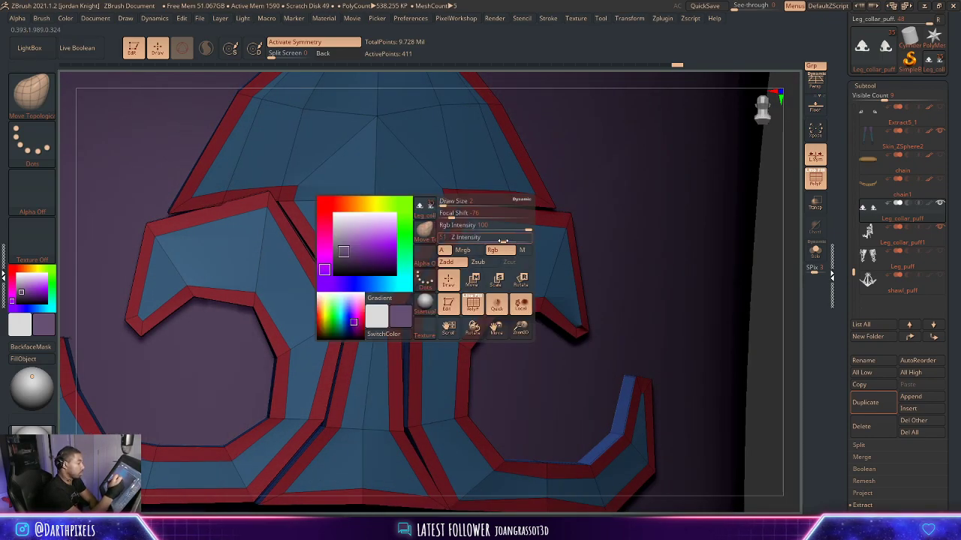
key(b)
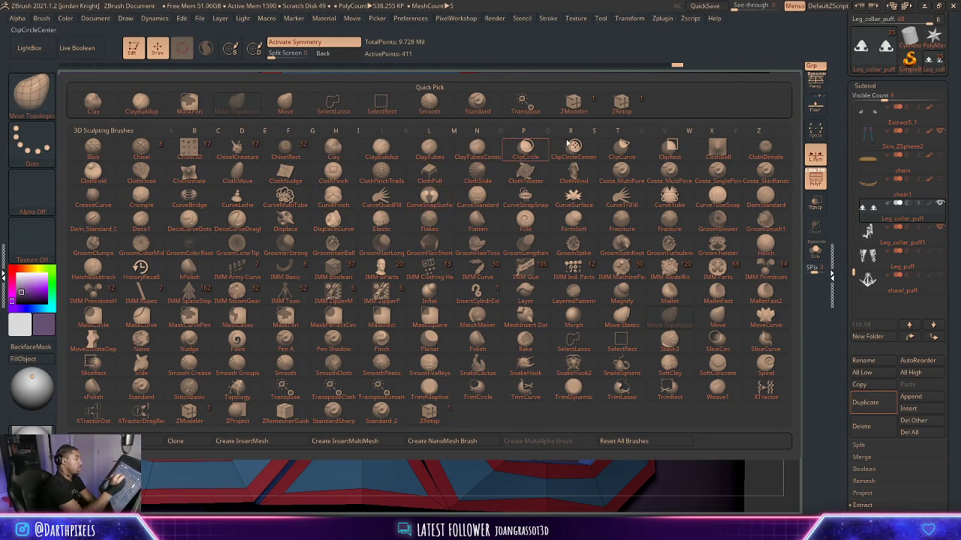
click(574, 106)
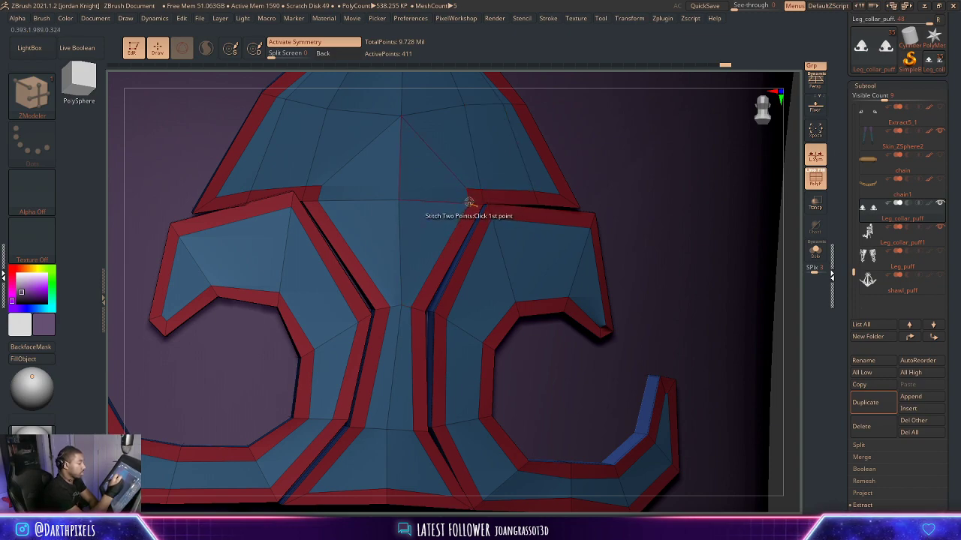
key(space)
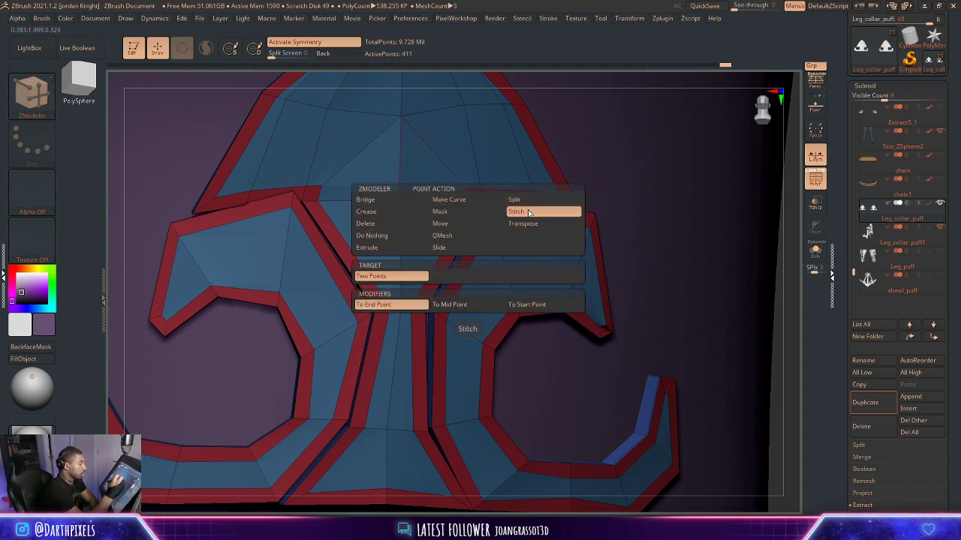
click(528, 214)
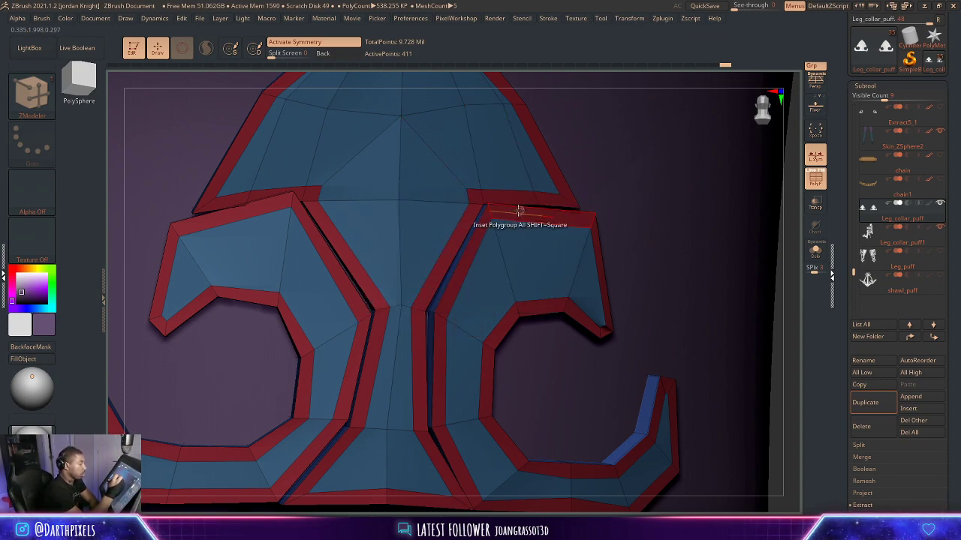
click(468, 203)
click(468, 188)
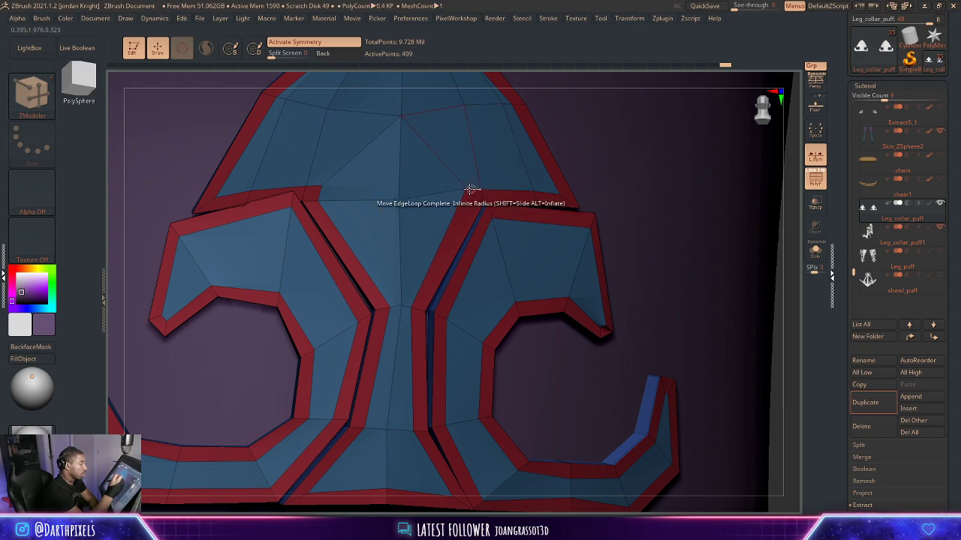
click(319, 201)
click(321, 187)
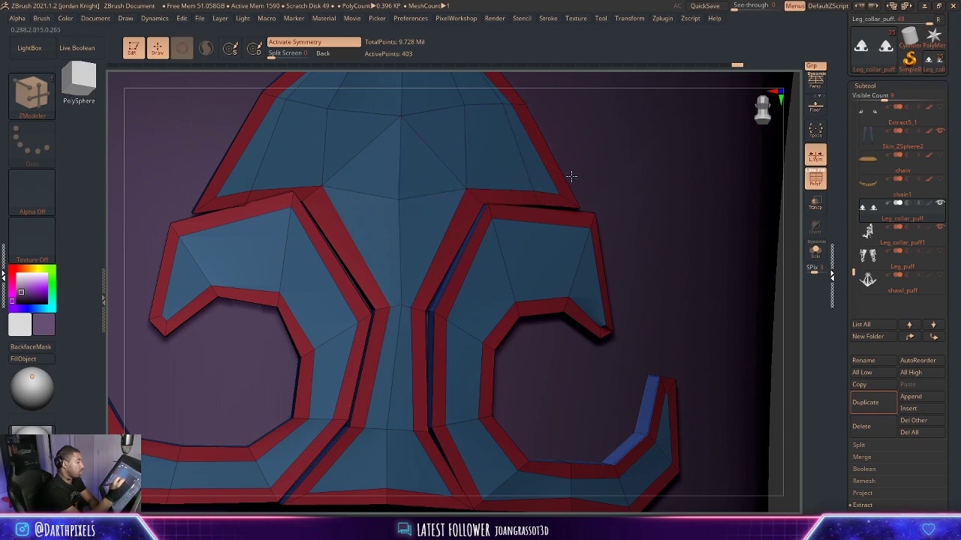
Preview the stitched ornament smoothed and inspect its unsmoothed surface without polyframe.
ctrl+right_drag(571, 176, 548, 193)
key(d)
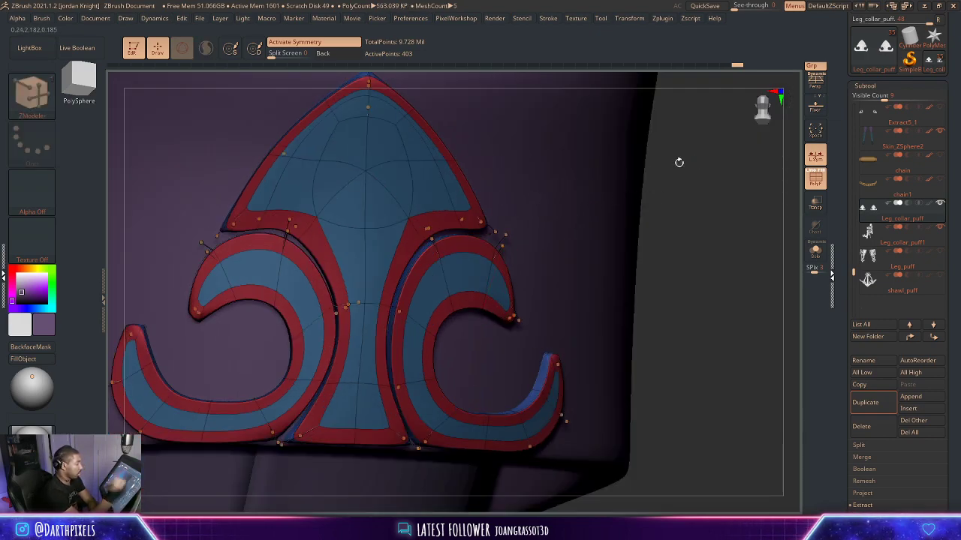
key(shift+d)
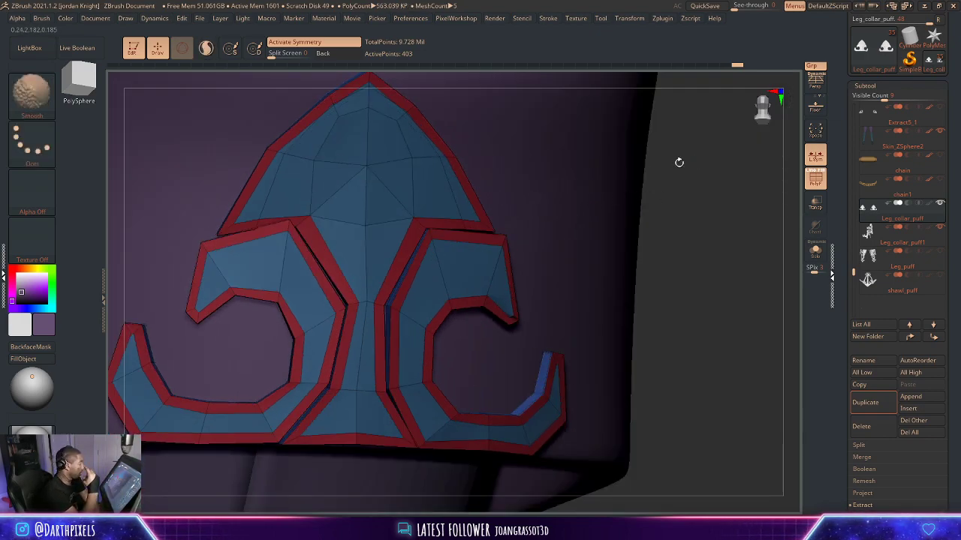
key(shift+f)
ctrl+right_drag(691, 241, 622, 258)
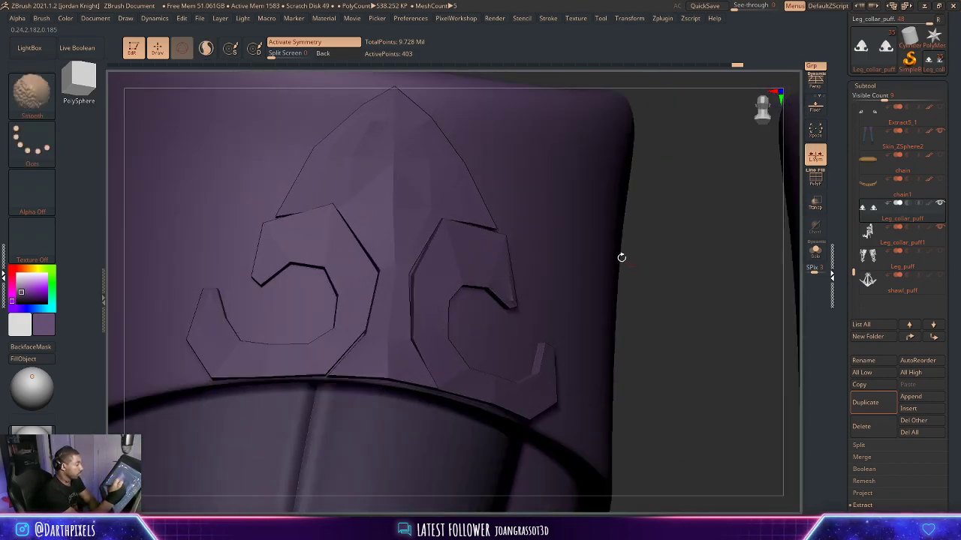
Delete the diagonal edges inside the arrowhead with the ZModeler edge action Delete on Edge, checking the cleaned mesh smoothed.
key(shift+f)
key(space)
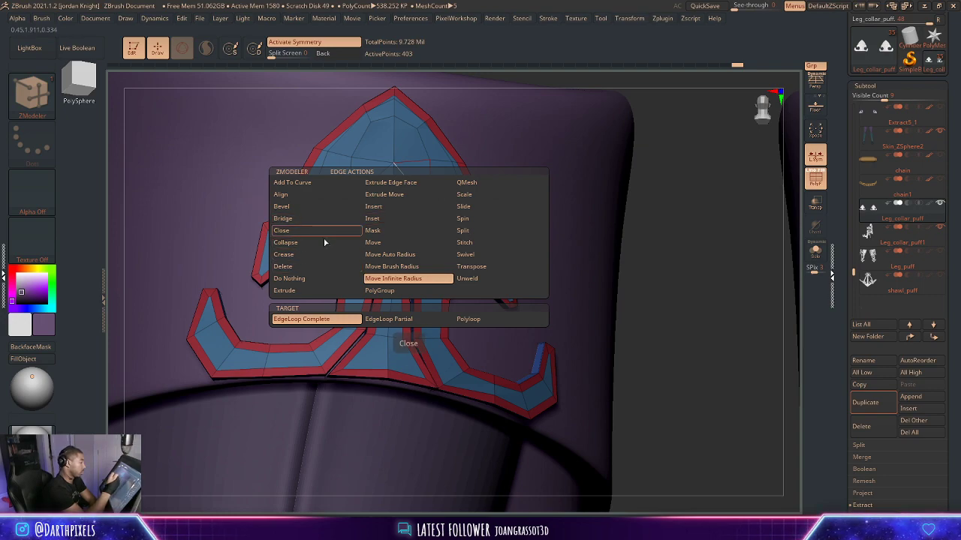
click(332, 263)
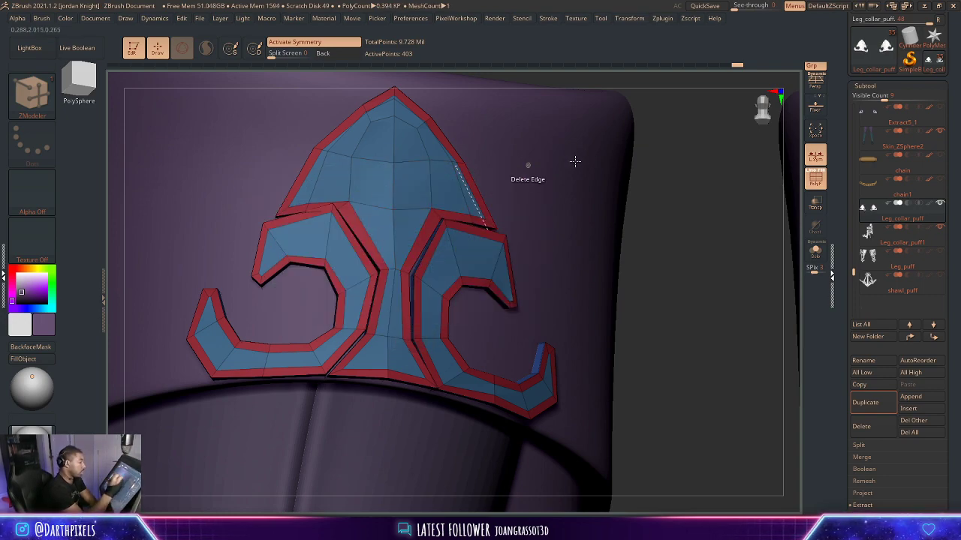
key(d)
key(shift+d)
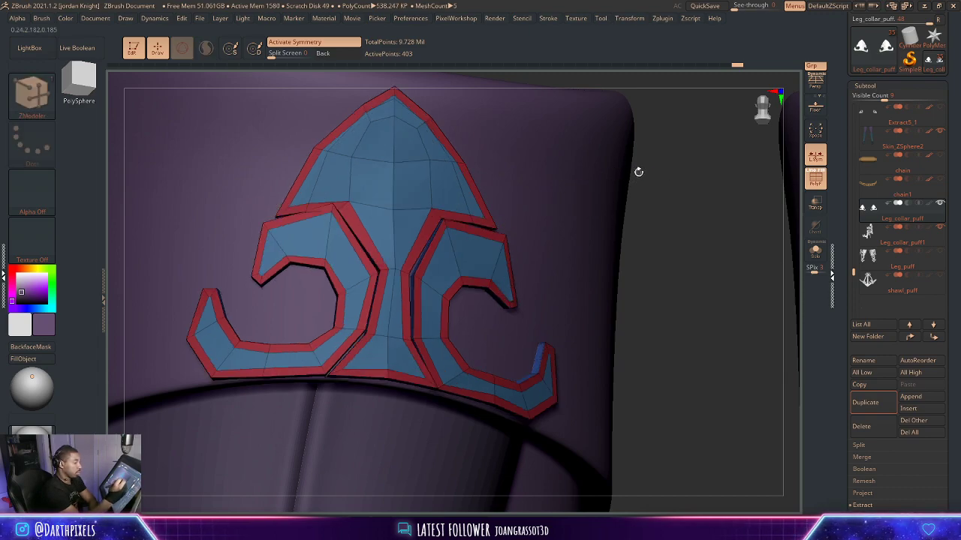
Set the ZModeler edge action to Do Nothing.
key(space)
key(space)
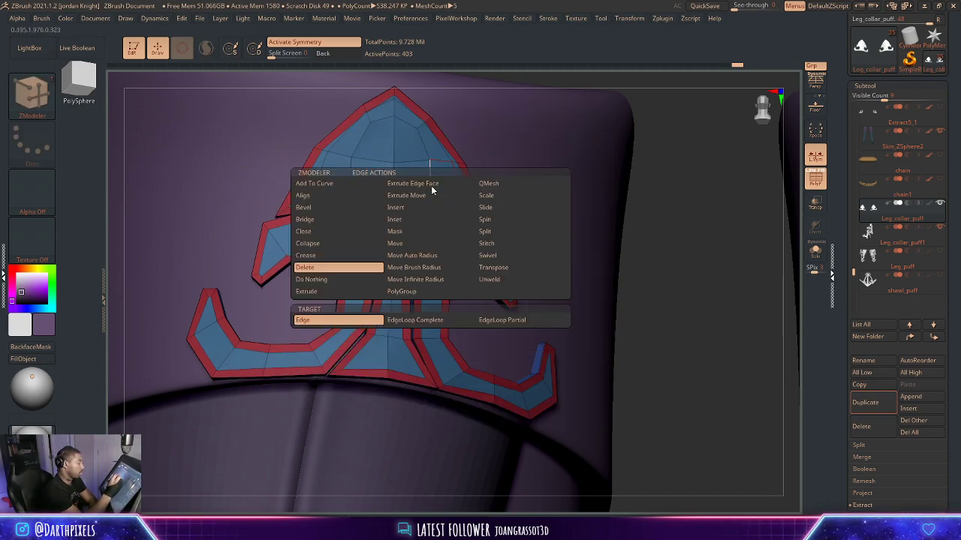
click(335, 279)
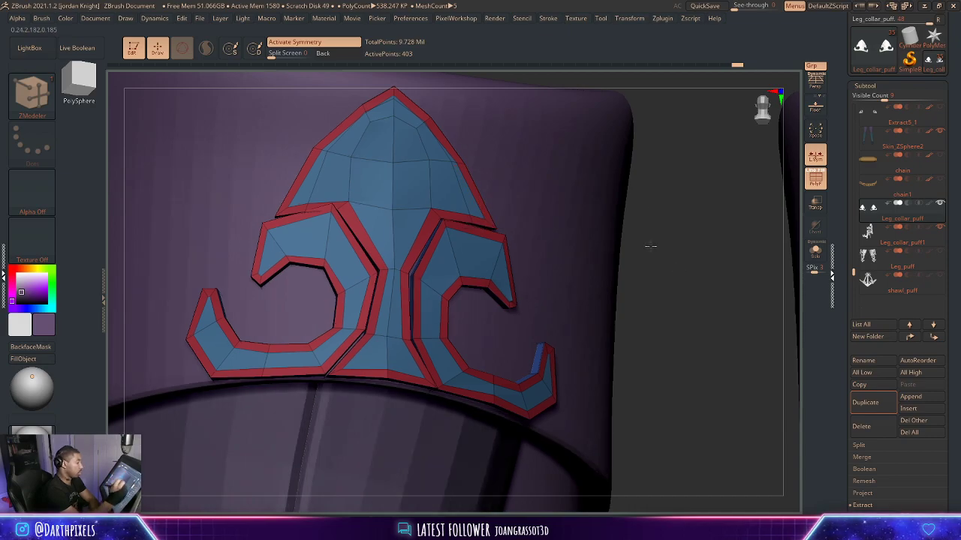
Examine the ornaments on both collars smoothed and unsmoothed, without polyframe.
alt+drag(650, 245, 571, 252)
drag(487, 323, 524, 343)
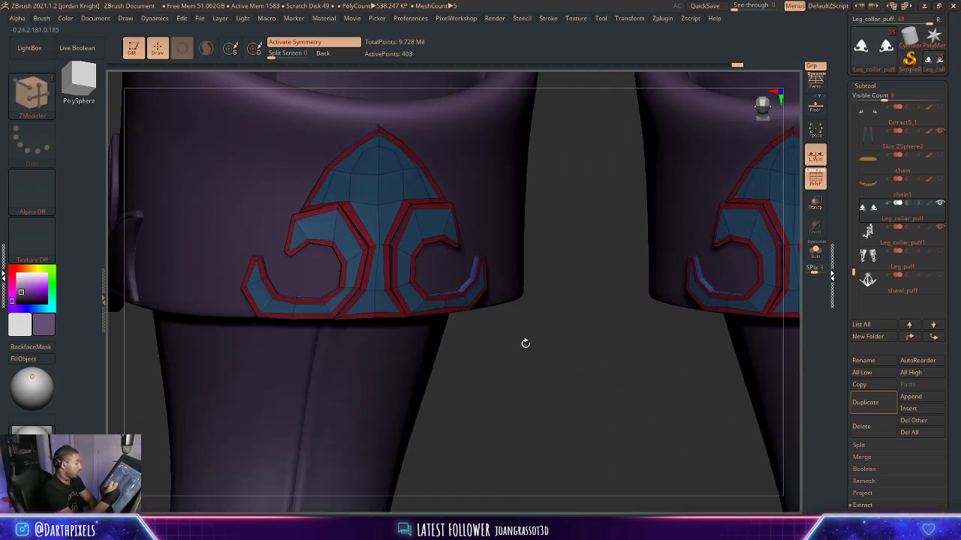
key(d)
key(shift+d)
key(shift+f)
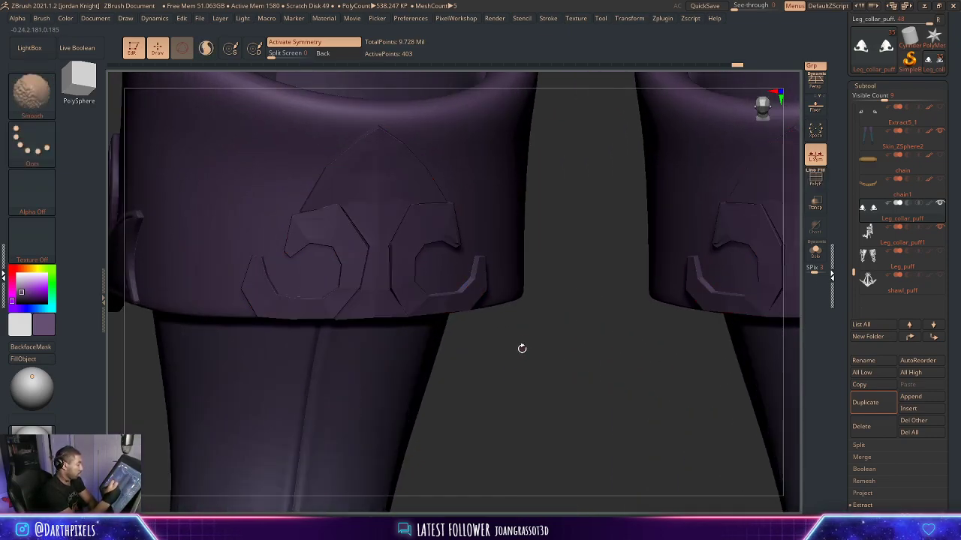
key(d)
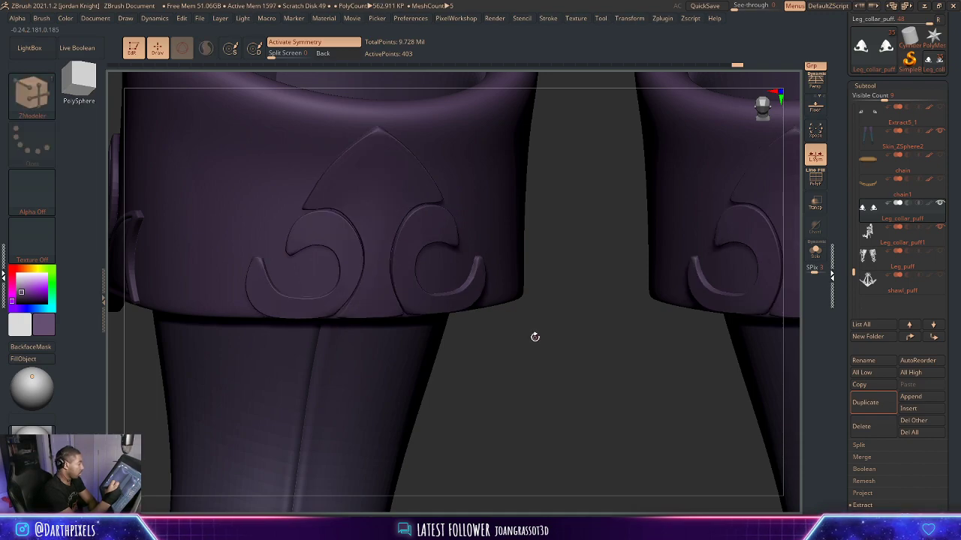
key(shift+d)
Isolate the ornament with Solo, show its polyframe and check it smoothed.
click(815, 256)
key(shift+f)
mouse_move(568, 254)
alt+mouse_down()
mouse_move(646, 253)
mouse_move(691, 231)
mouse_move(620, 219)
mouse_move(616, 202)
mouse_move(700, 221)
mouse_move(667, 212)
mouse_move(711, 237)
mouse_move(668, 232)
mouse_move(671, 266)
mouse_move(662, 247)
mouse_move(671, 300)
mouse_move(628, 257)
mouse_move(632, 230)
mouse_move(662, 313)
alt+mouse_up()
key(d)
key(shift+d)
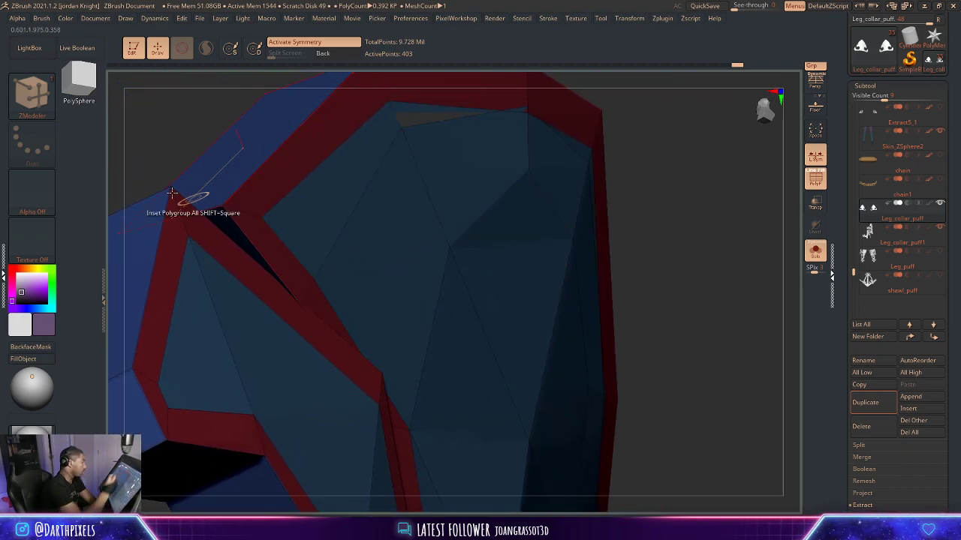
Crease the edge loops around the ornament's back rim with the ZModeler edge action Crease on EdgeLoop Partial.
click(34, 101)
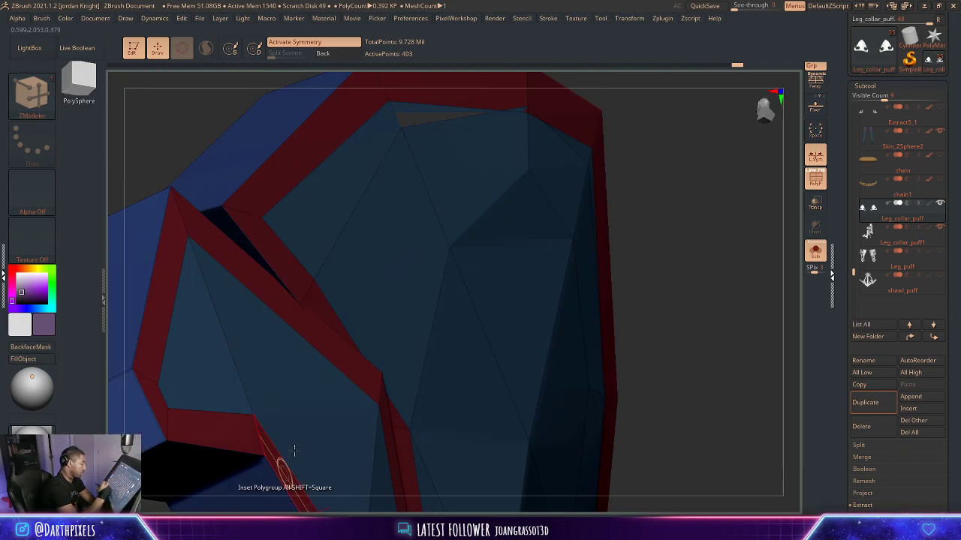
key(space)
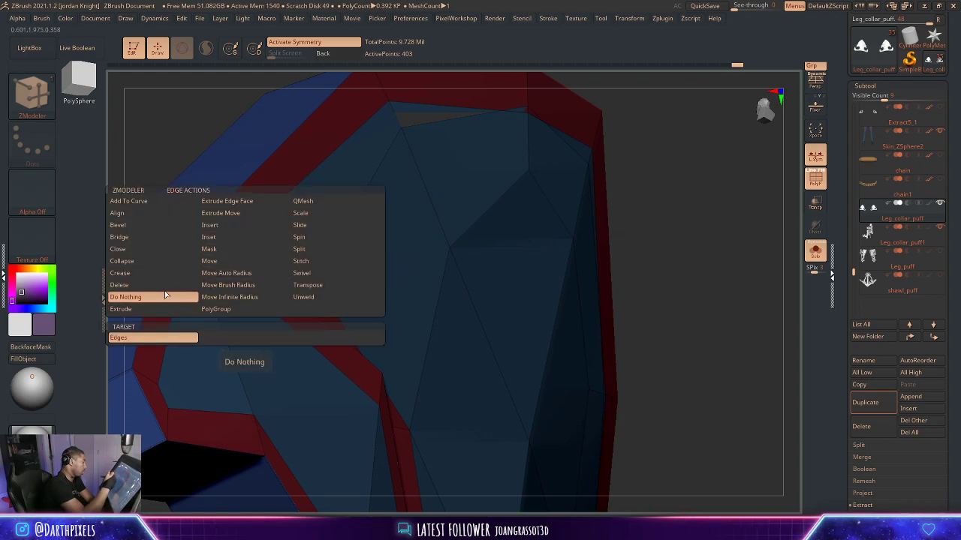
click(167, 274)
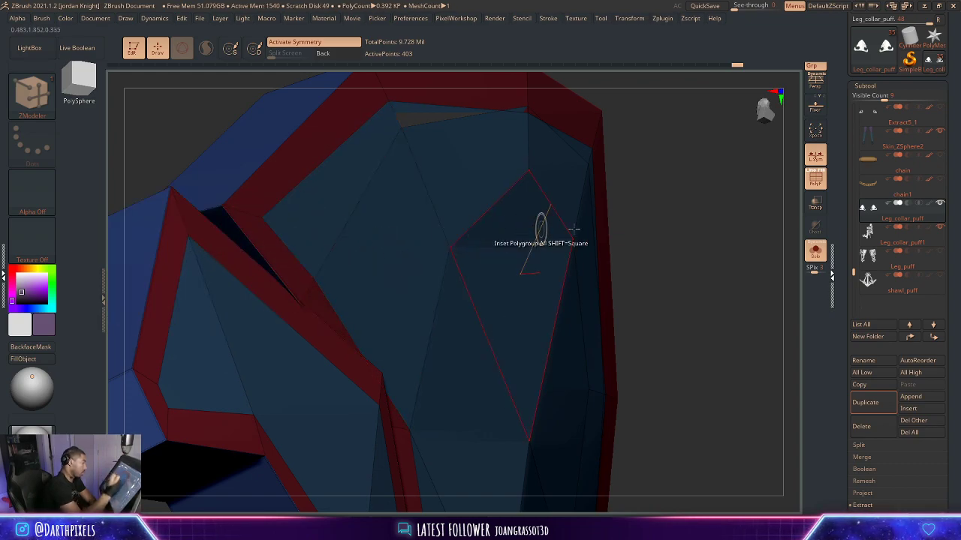
alt+drag(673, 246, 653, 278)
key(d)
alt+drag(290, 452, 259, 409)
key(shift+d)
Compare the isolated ornament smoothed and unsmoothed, checking the hooks' edges and side walls from several angles.
alt+drag(695, 282, 692, 161)
key(d)
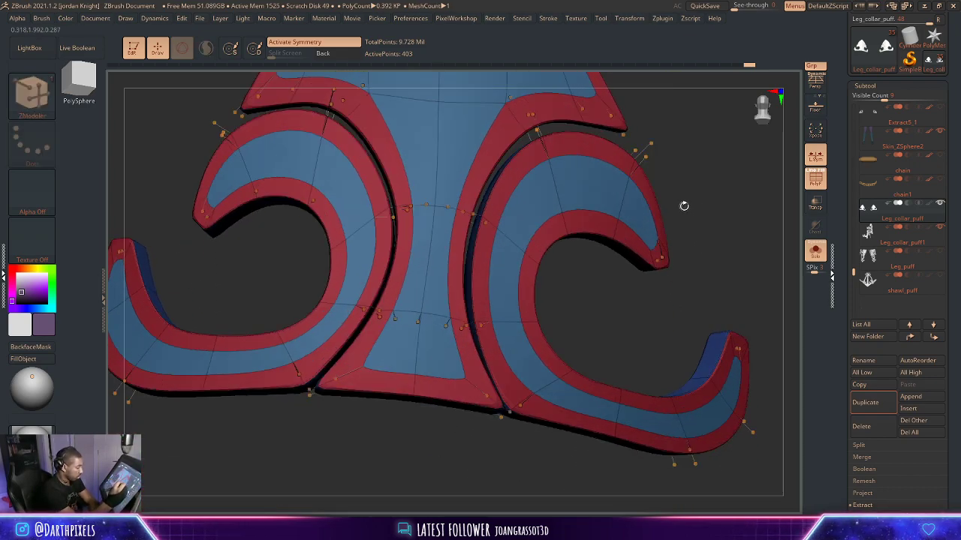
drag(680, 210, 700, 240)
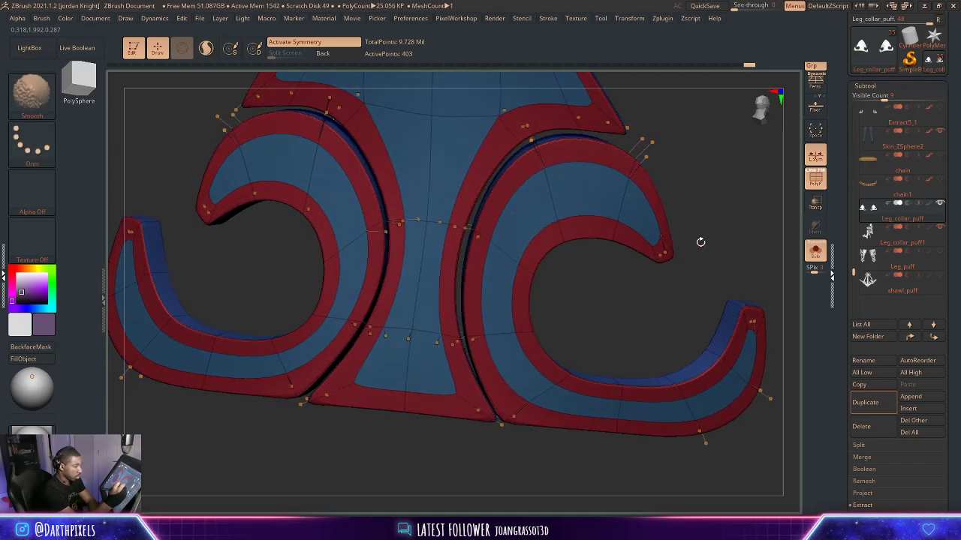
key(shift+d)
alt+drag(701, 197, 653, 256)
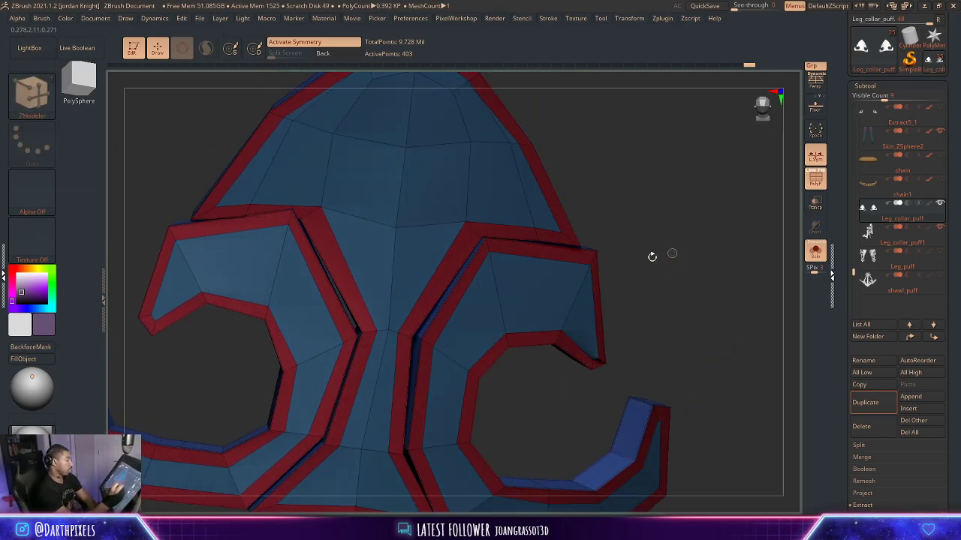
drag(602, 189, 598, 215)
Insert a single edge loop around the red border of the ornament's centre piece with the ZModeler Insert edge action.
key(space)
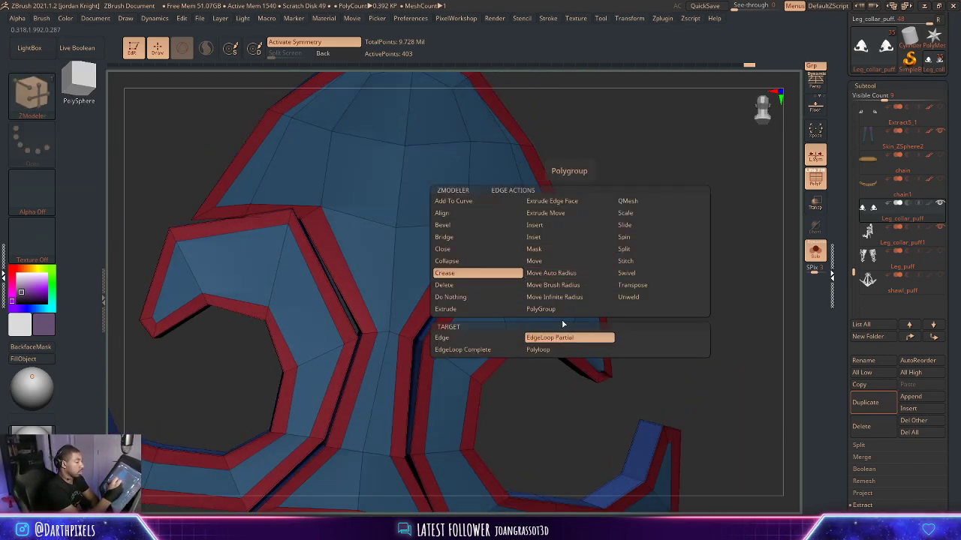
click(556, 229)
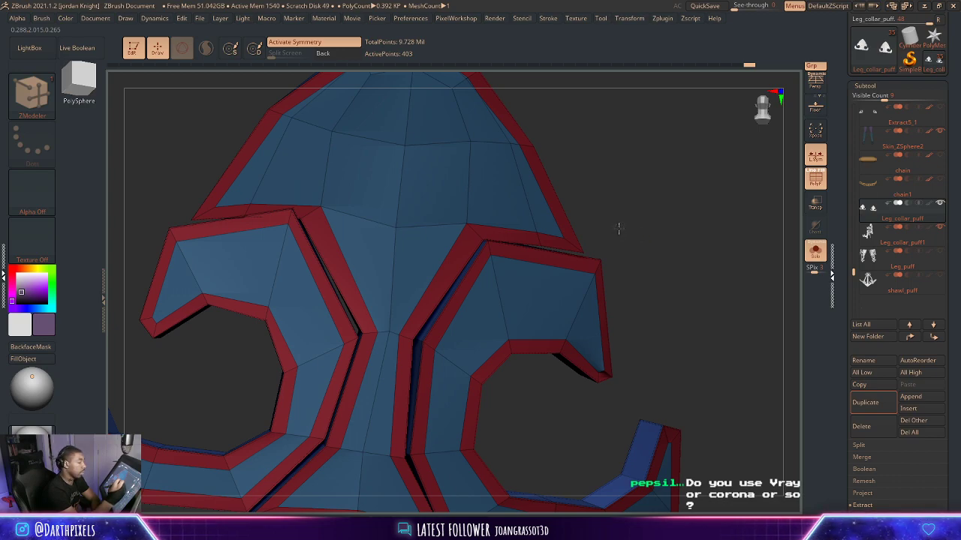
alt+drag(618, 228, 683, 197)
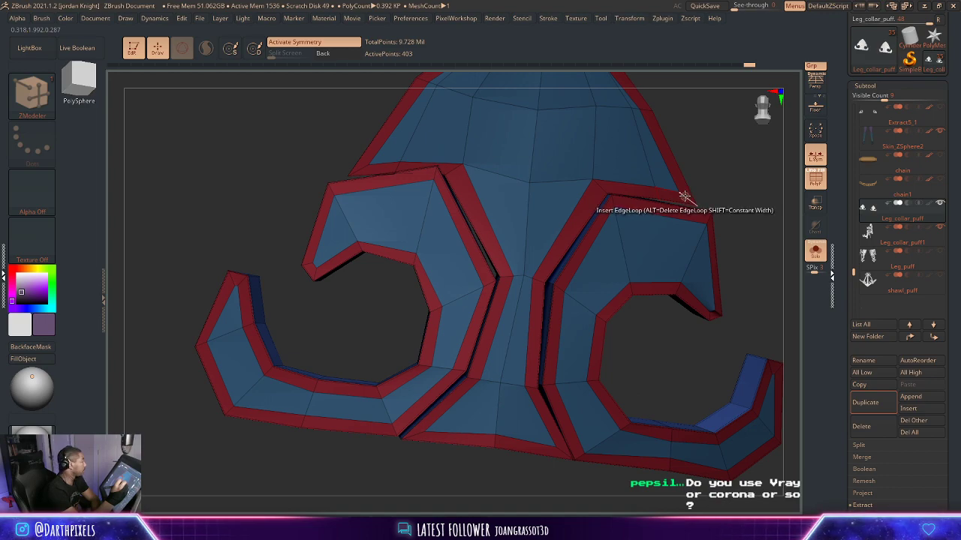
click(685, 195)
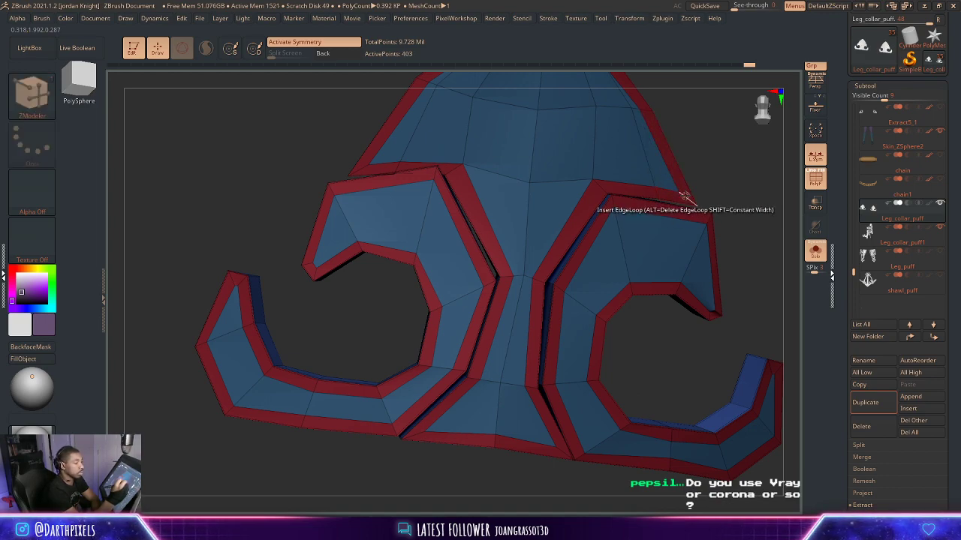
drag(703, 187, 737, 179)
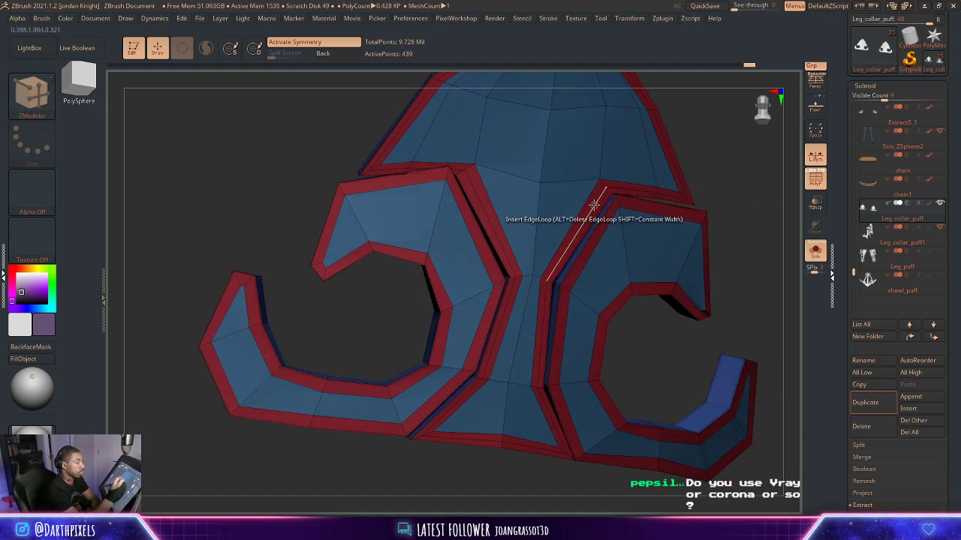
Raise the centre border's new loop into a ridge using Move Infinite Radius on EdgeLoop Complete.
key(space)
click(589, 300)
drag(722, 162, 743, 165)
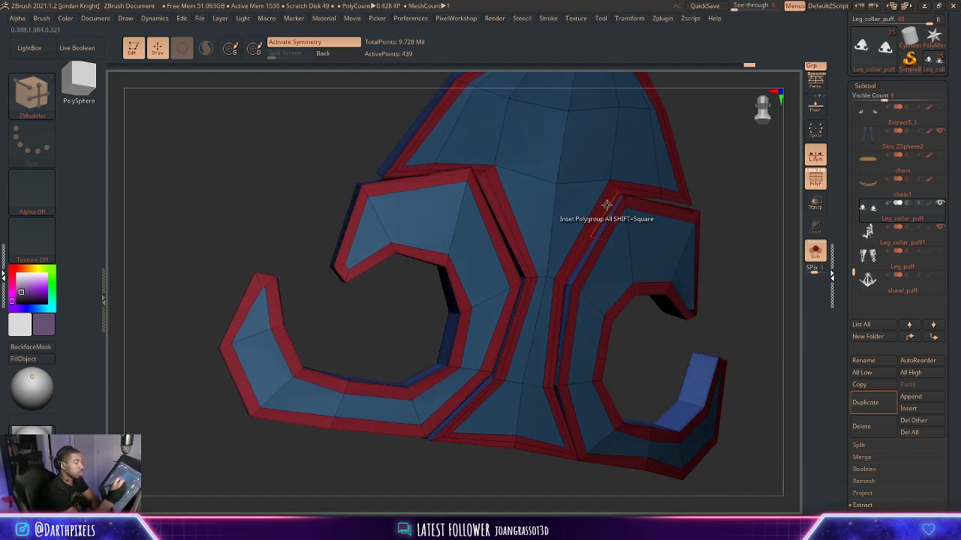
alt+click(606, 205)
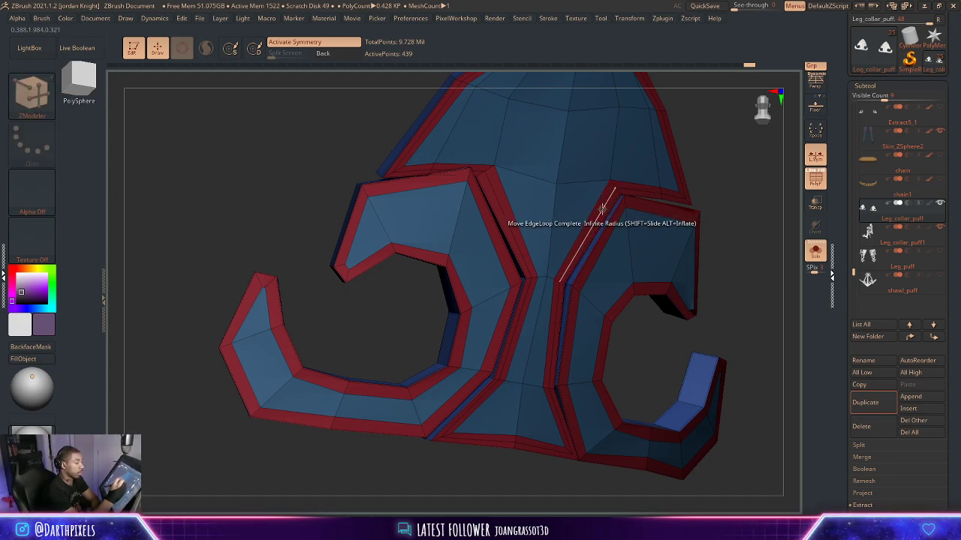
drag(602, 208, 608, 209)
alt+drag(723, 181, 700, 171)
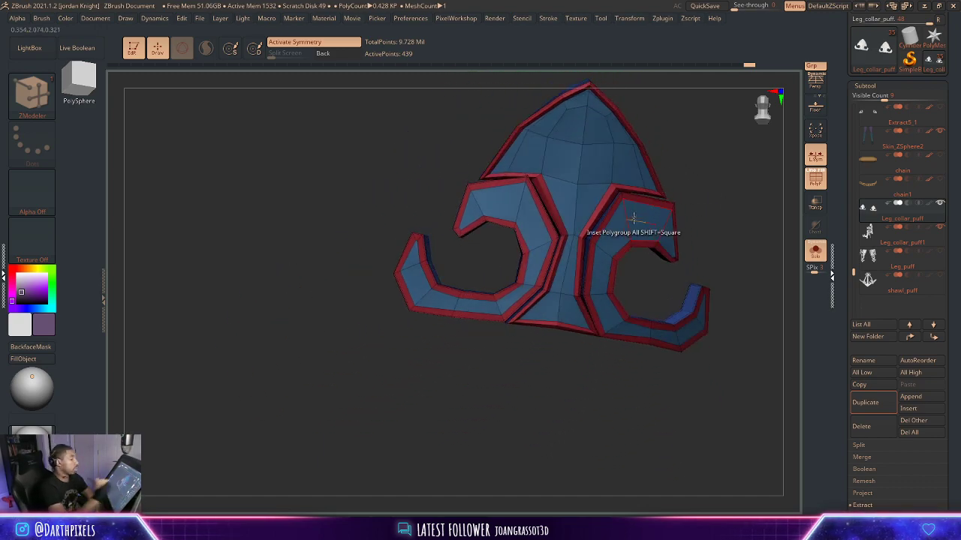
alt+drag(690, 184, 710, 229)
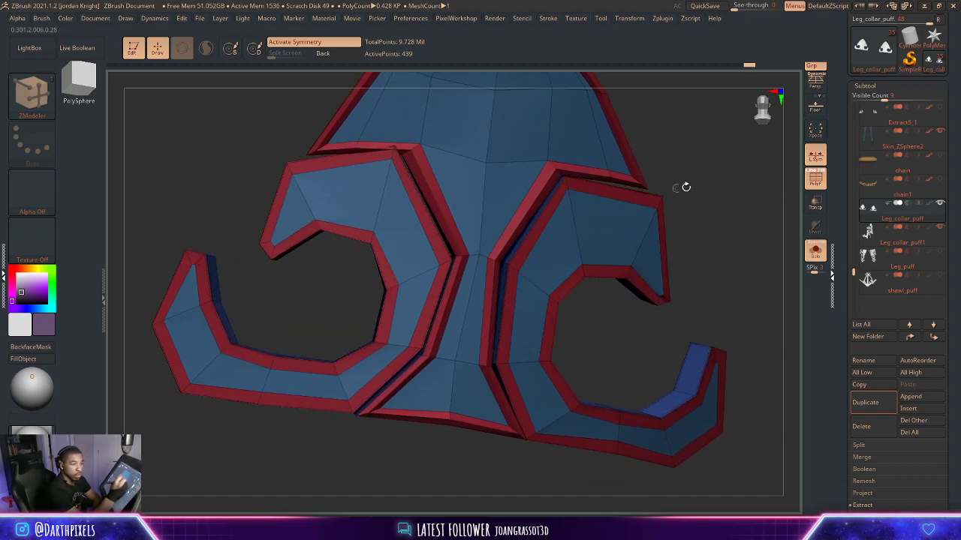
alt+drag(676, 188, 713, 180)
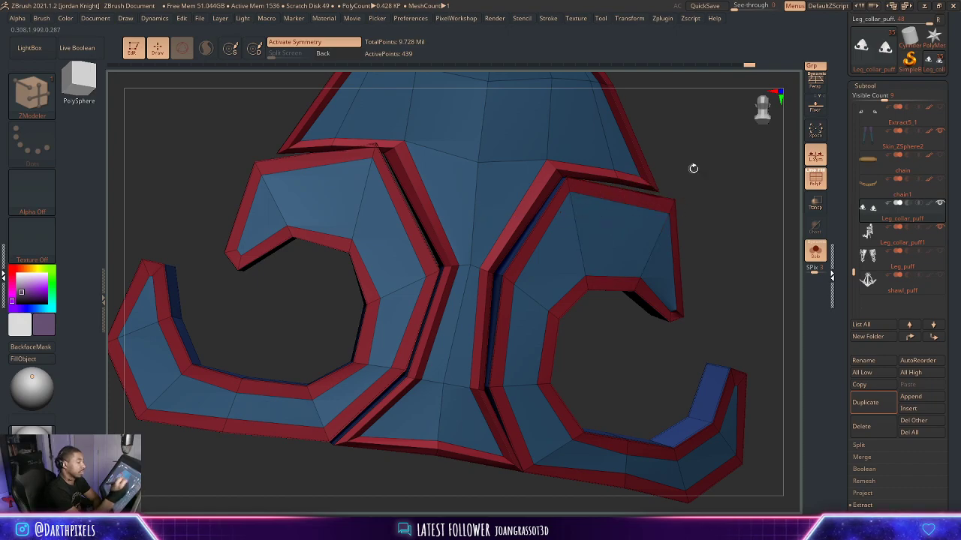
Insert a single edge loop around the red border of each of the ornament's two hooks.
drag(693, 168, 674, 166)
key(space)
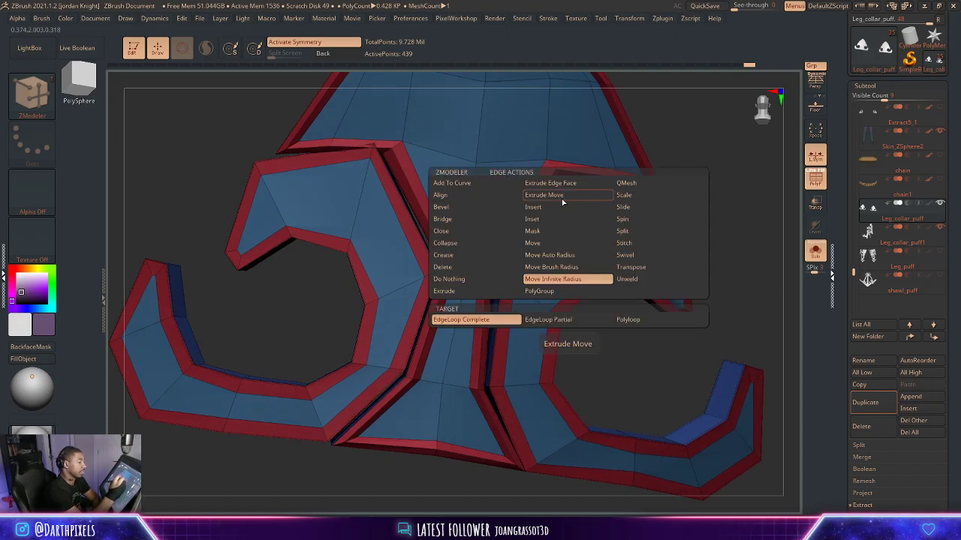
click(545, 207)
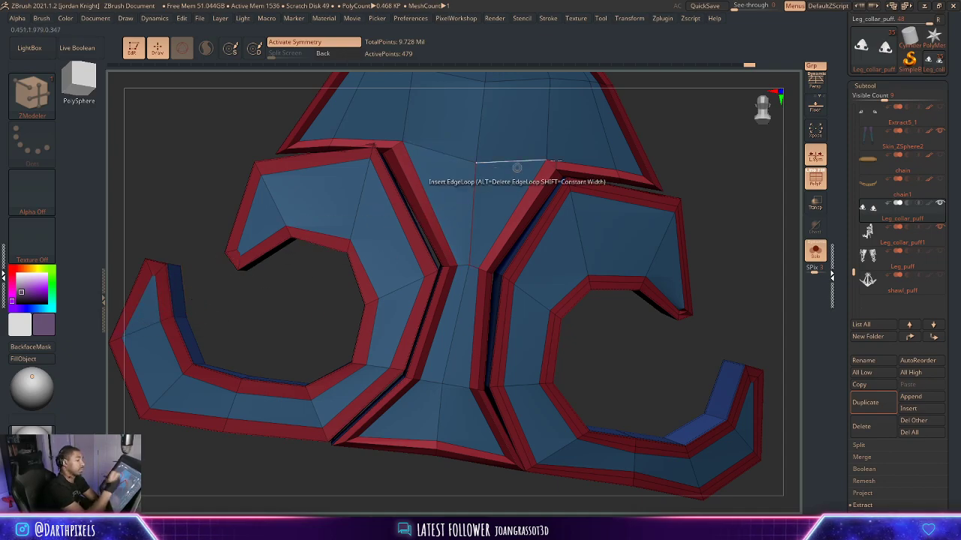
click(374, 153)
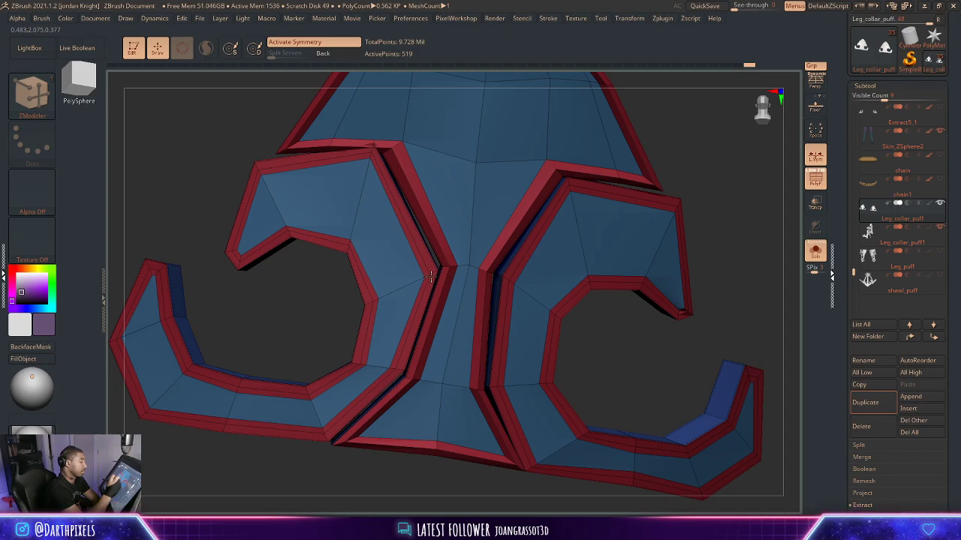
Raise the right hook's border loop into a ridge with Move Infinite Radius on EdgeLoop Complete.
alt+drag(714, 253, 340, 322)
alt+drag(352, 358, 656, 337)
alt+drag(723, 159, 698, 218)
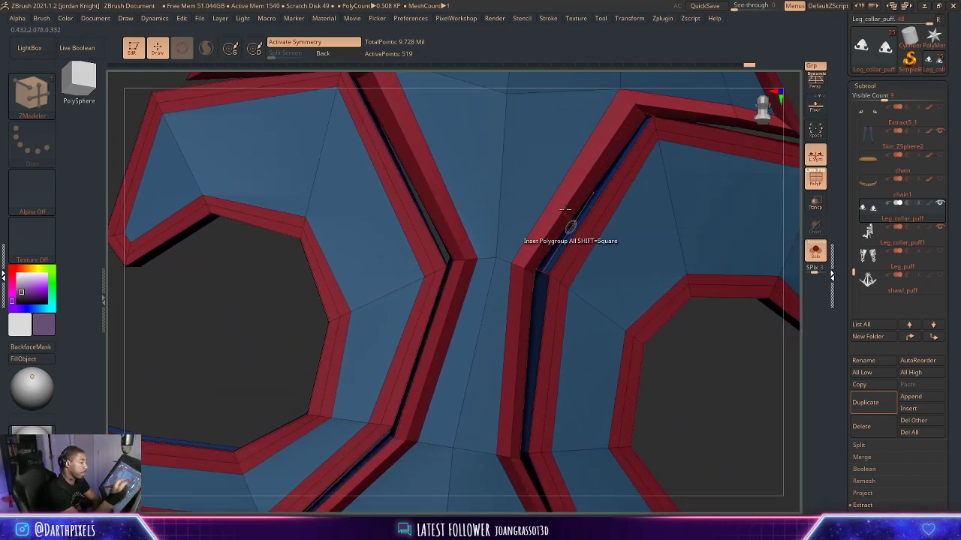
key(space)
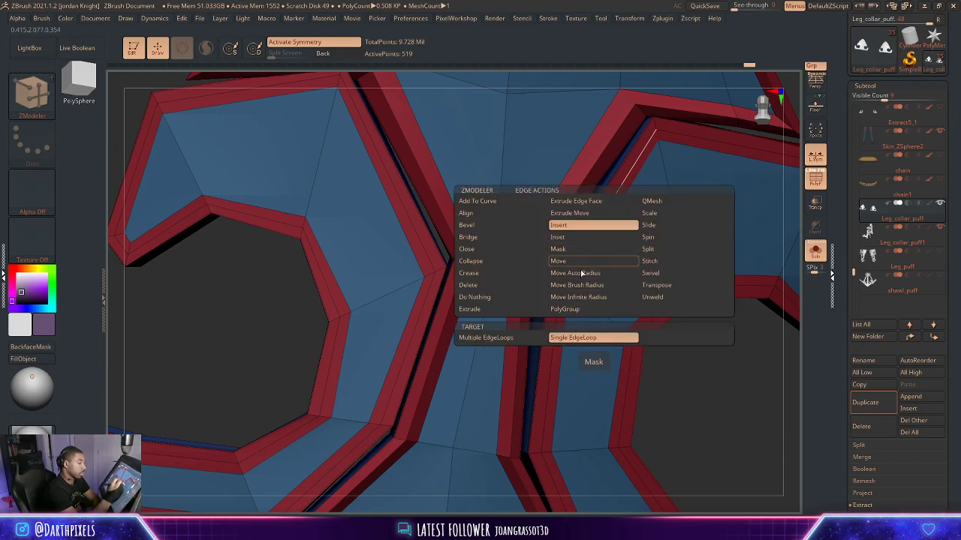
click(582, 297)
drag(603, 212, 611, 216)
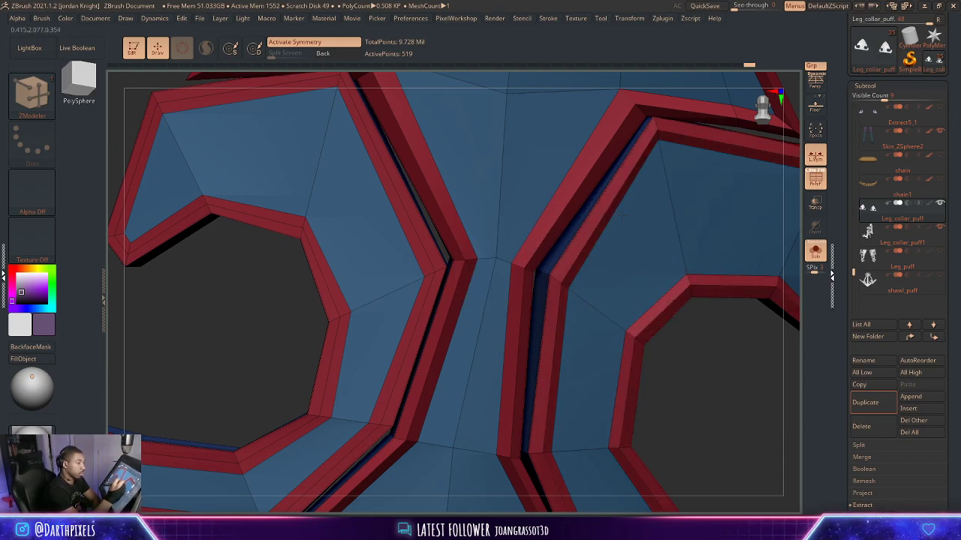
Turn off Solo and raise the left hook's border loop into a matching ridge.
click(815, 253)
alt+drag(799, 317, 744, 289)
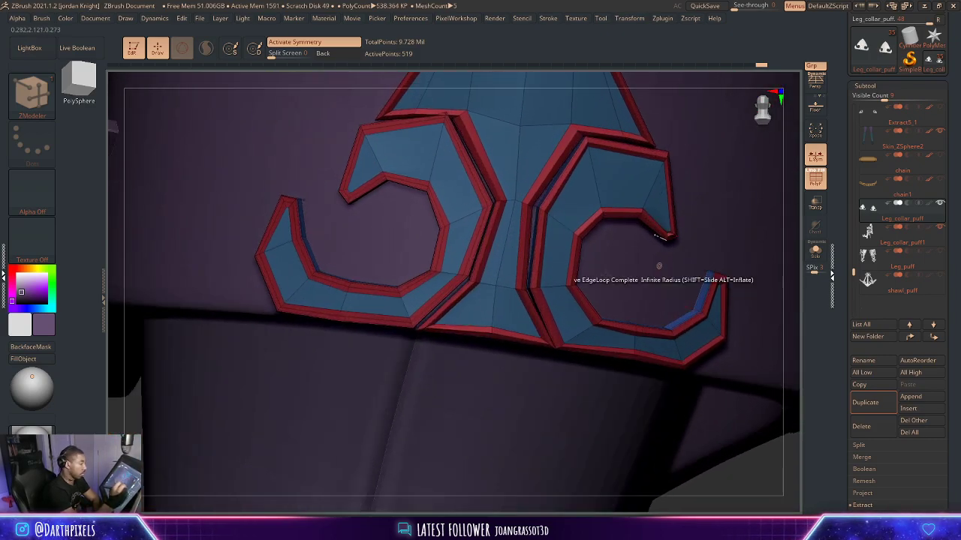
alt+drag(468, 265, 474, 262)
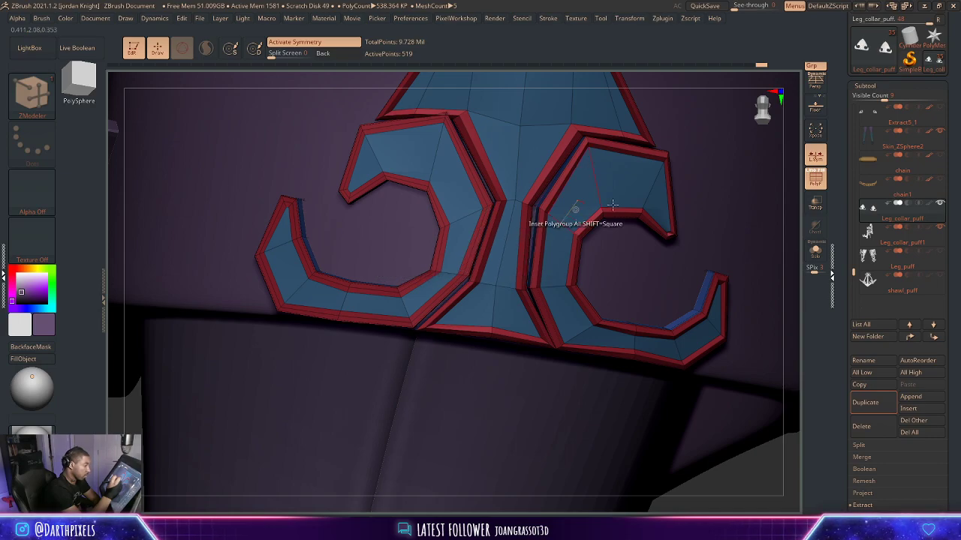
drag(743, 486, 604, 356)
drag(703, 212, 480, 244)
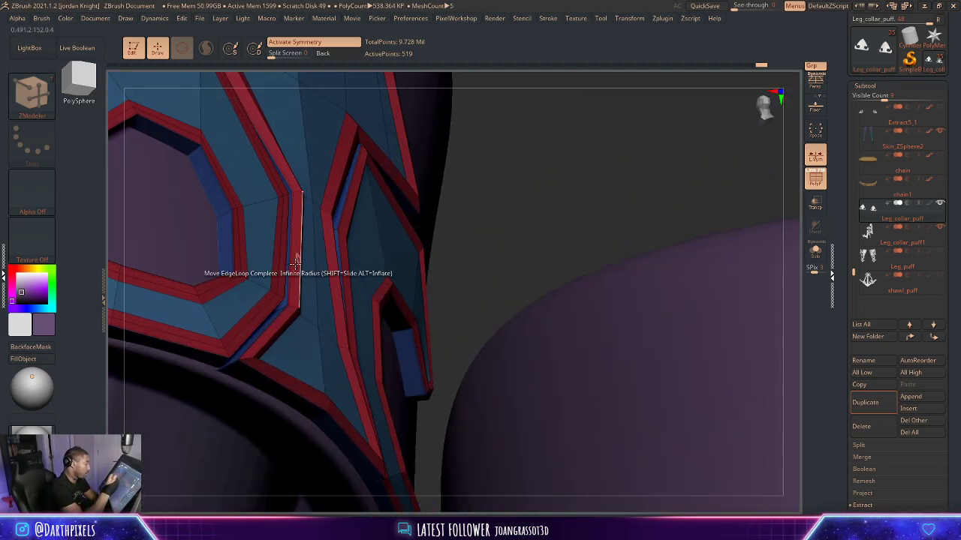
click(280, 259)
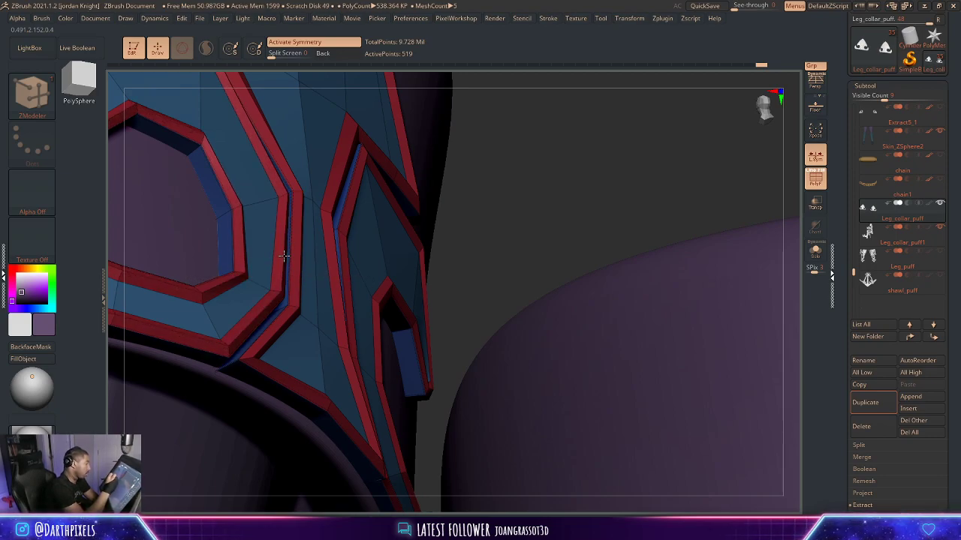
alt+drag(548, 203, 477, 205)
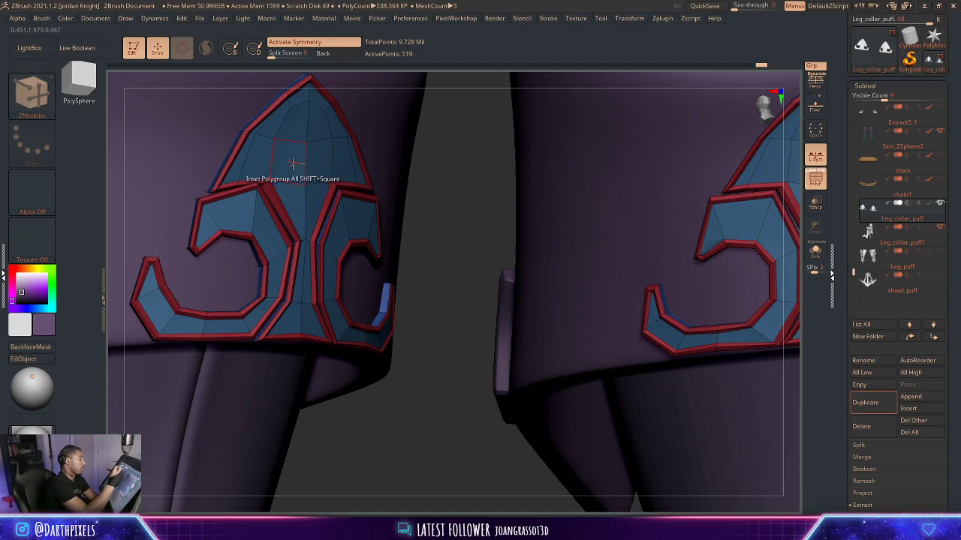
Extrude the ornament's centre panel slightly with the ZModeler polygon action Extrude on Polygroup Island.
key(space)
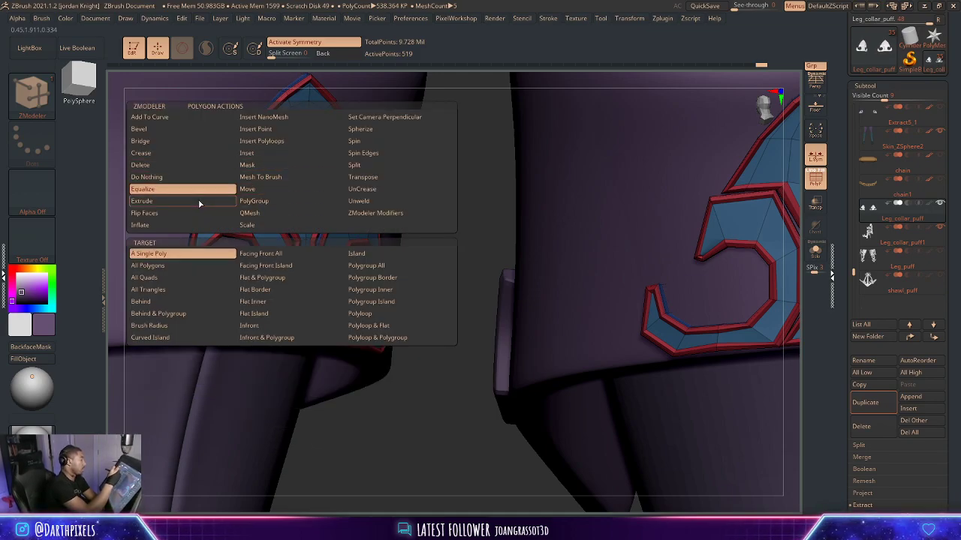
click(198, 201)
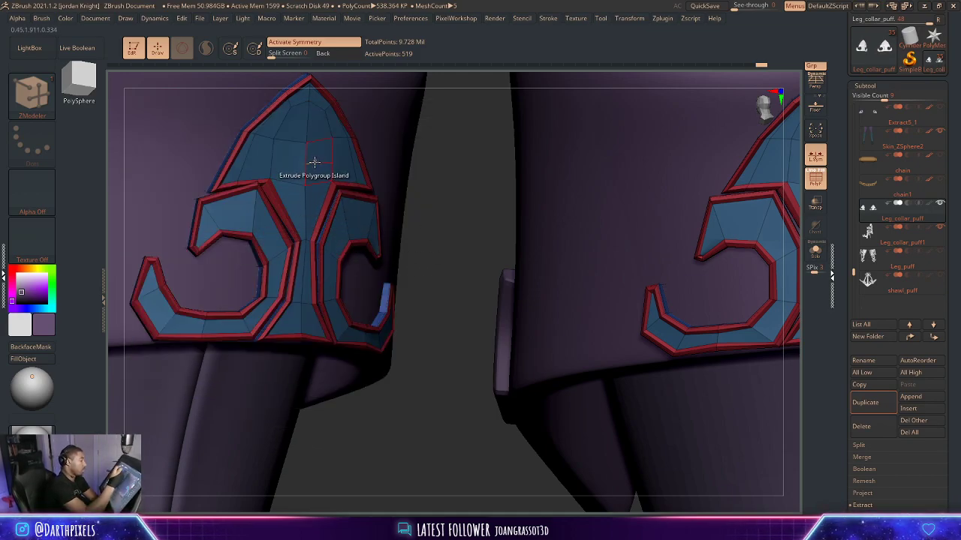
drag(314, 161, 318, 167)
Examine the ornaments on both collars smoothed and unsmoothed, with the polyframe hidden.
key(d)
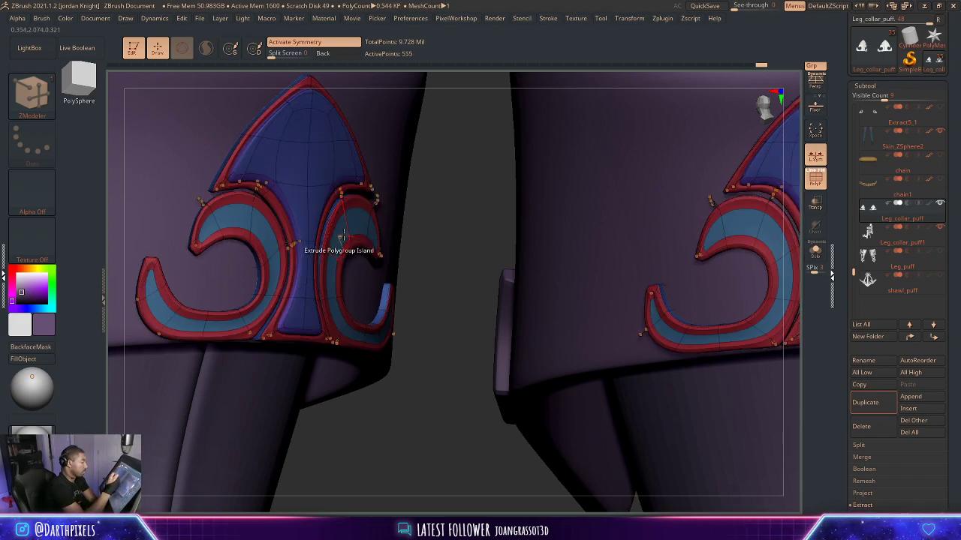
key(shift+f)
alt+drag(441, 275, 355, 224)
mouse_move(366, 341)
mouse_down()
mouse_move(337, 348)
mouse_move(371, 326)
mouse_up()
alt+drag(392, 324, 408, 346)
key(shift+d)
drag(401, 296, 456, 486)
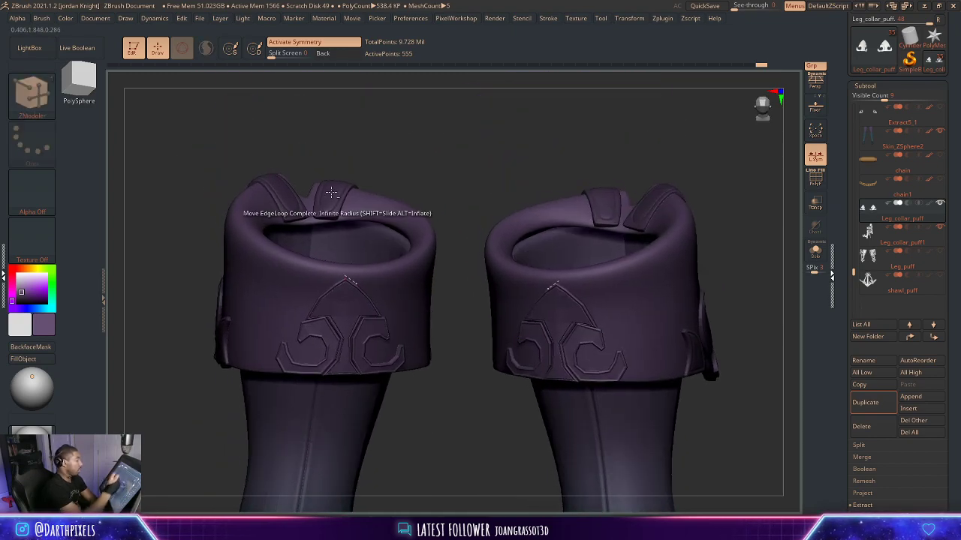
Select the collar straps' subtool Leg_collar_puff1, show its polyframe and set the ZModeler edge action to Crease on EdgeLoop Partial.
alt+click(321, 316)
key(d)
mouse_move(407, 165)
mouse_down()
mouse_move(504, 178)
mouse_move(499, 289)
mouse_move(556, 185)
mouse_move(545, 287)
mouse_up()
key(shift+f)
key(shift+d)
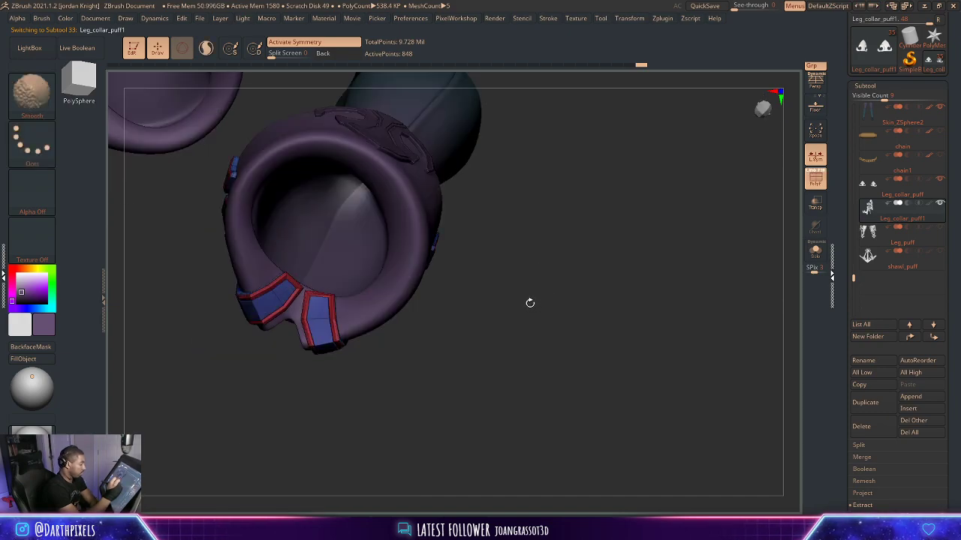
alt+drag(571, 288, 593, 385)
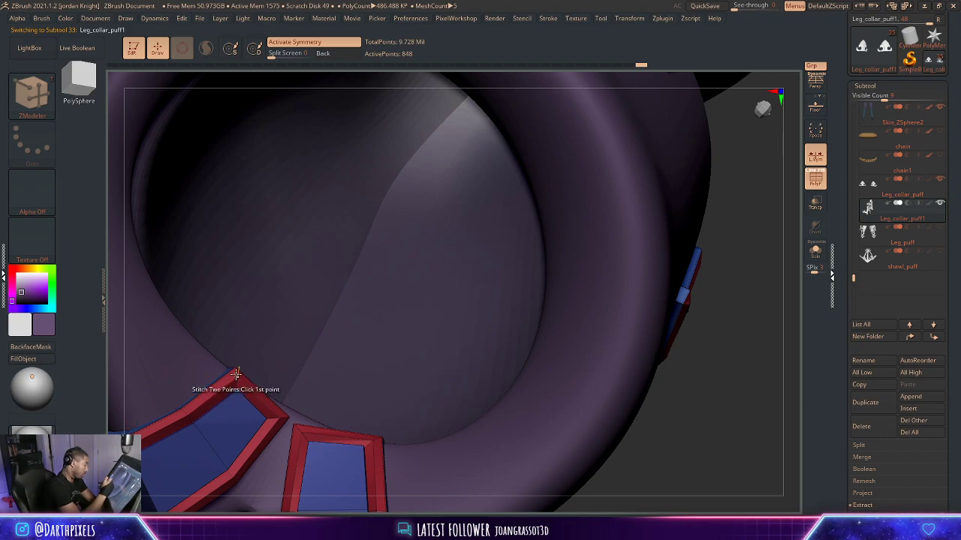
key(space)
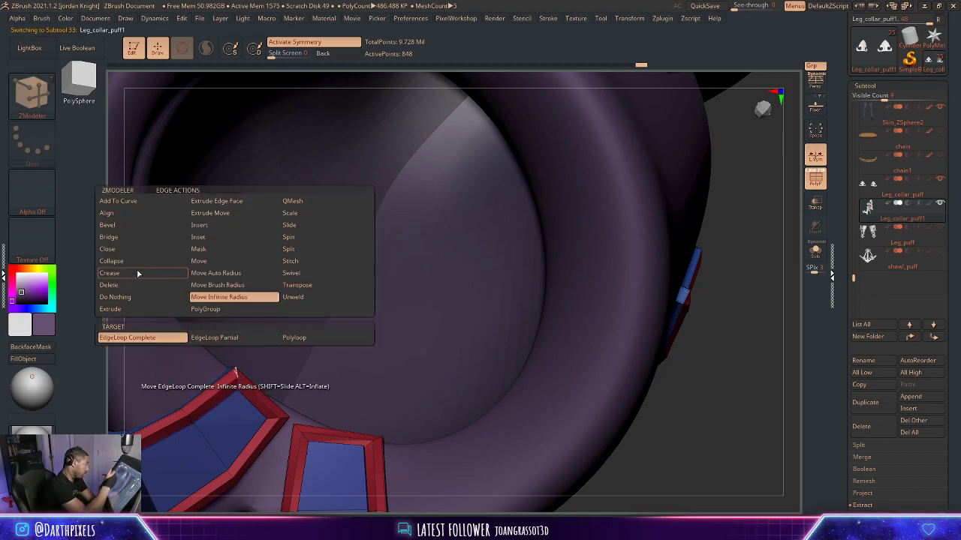
click(138, 274)
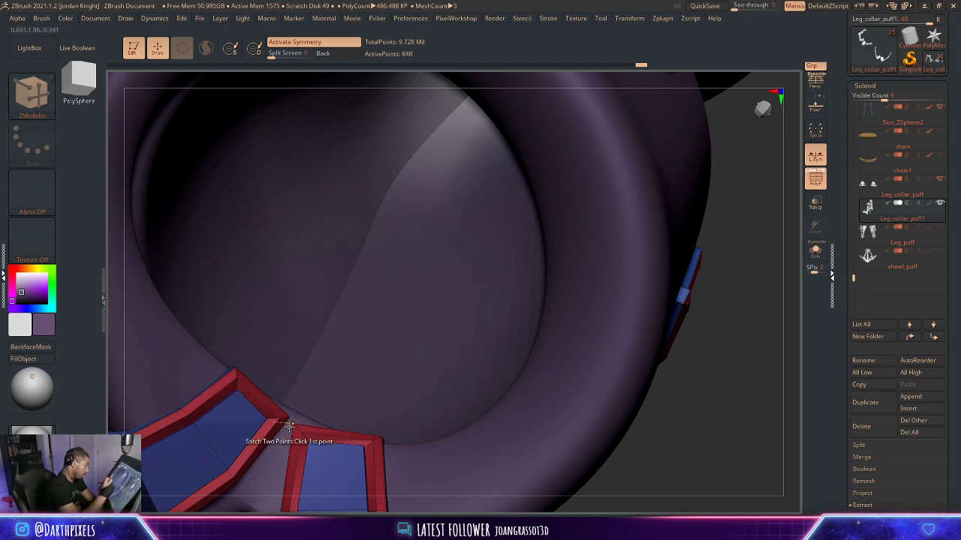
Compare the collar straps smoothed and unsmoothed, with and without polyframe, checking their borders and corners.
key(d)
alt+drag(694, 344, 594, 340)
key(shift+d)
key(shift+f)
alt+drag(566, 390, 638, 205)
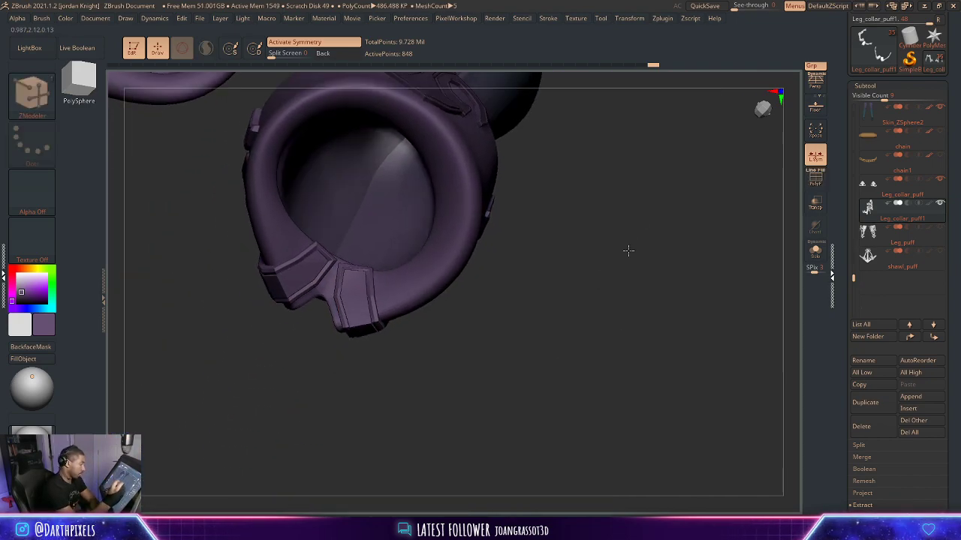
mouse_move(629, 251)
alt+mouse_down()
mouse_move(623, 398)
mouse_move(606, 444)
alt+mouse_up()
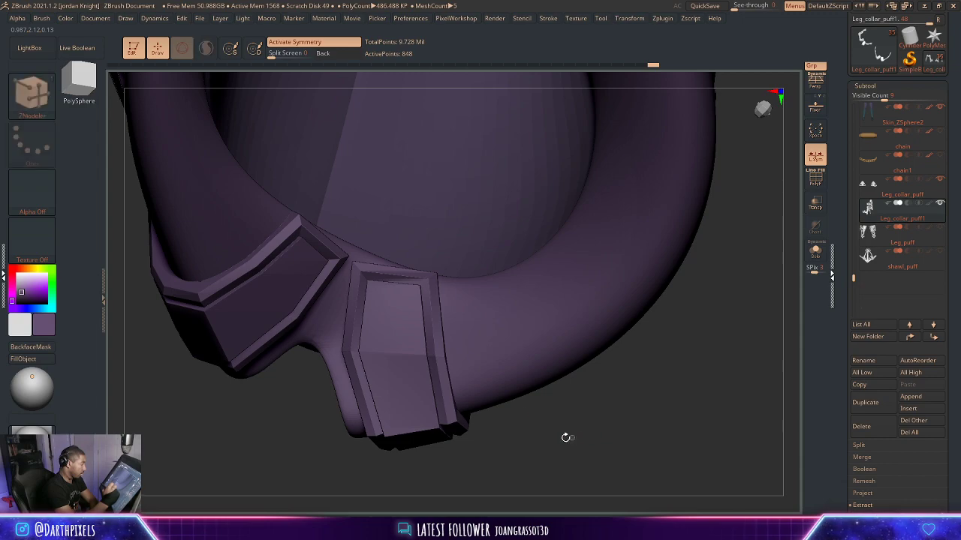
key(d)
key(shift+d)
key(shift+f)
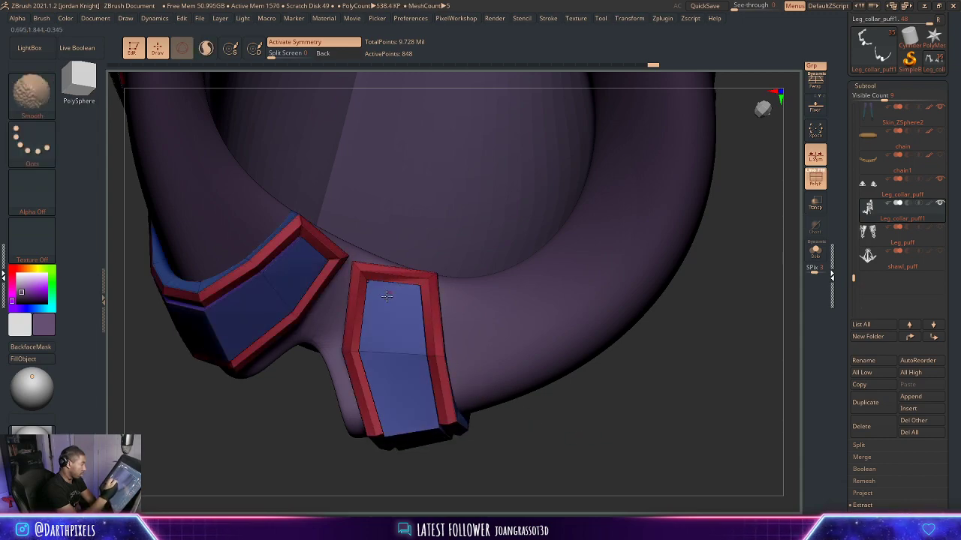
drag(288, 422, 270, 469)
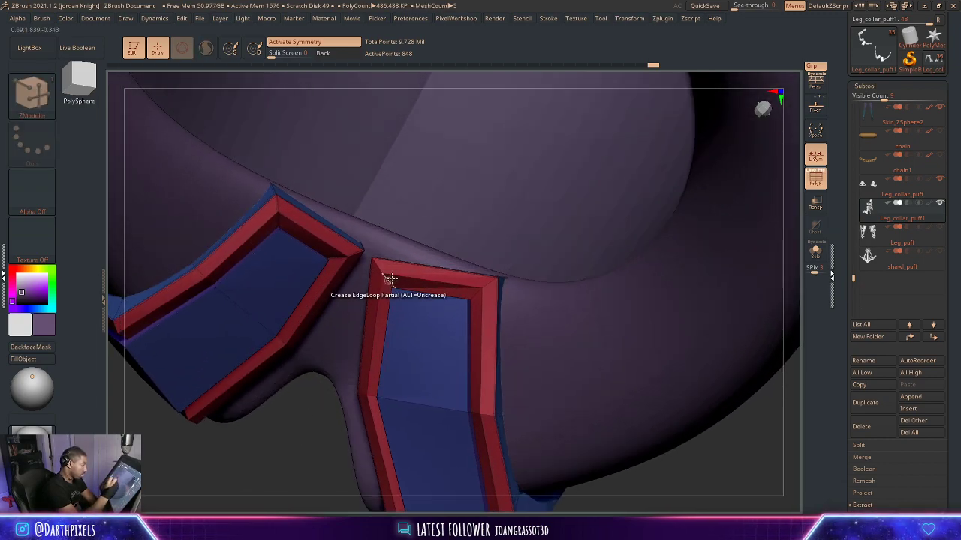
alt+drag(278, 413, 296, 364)
key(d)
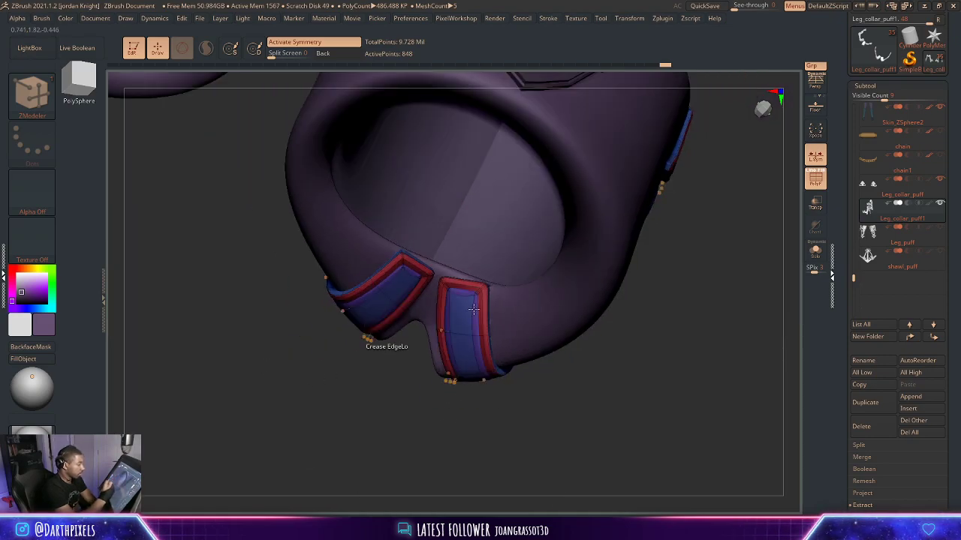
Return to the collar's back, select the ornament subtool Leg_collar_puff and show its polyframe.
key(shift+f)
mouse_move(668, 286)
mouse_down()
mouse_move(684, 284)
mouse_move(695, 260)
mouse_move(632, 278)
mouse_move(628, 266)
mouse_move(602, 290)
mouse_up()
alt+drag(602, 394, 588, 379)
alt+click(547, 264)
key(shift+f)
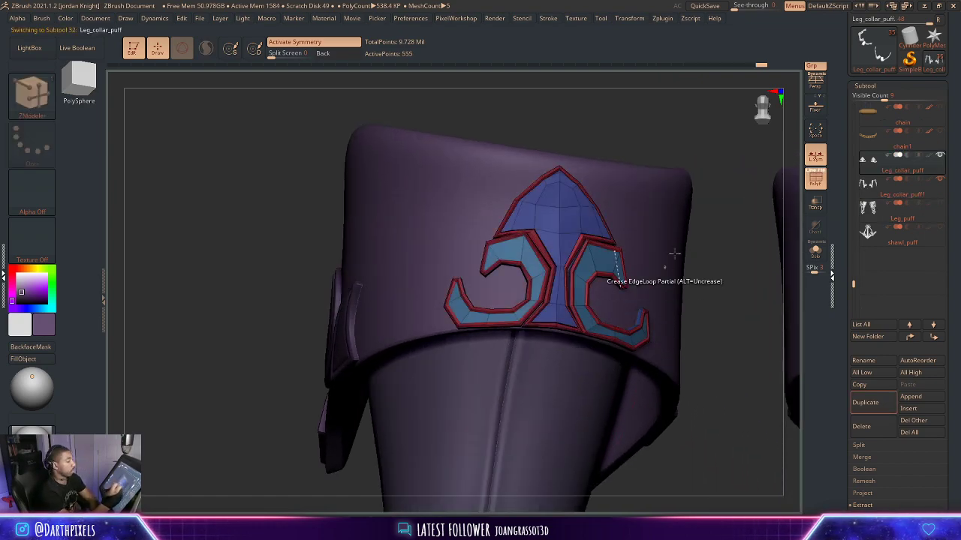
Examine the back ornament's raised borders, comparing it smoothed and unsmoothed, with and without polyframe.
alt+drag(673, 256, 568, 270)
mouse_move(640, 233)
alt+mouse_down()
mouse_move(661, 224)
mouse_move(395, 372)
alt+mouse_up()
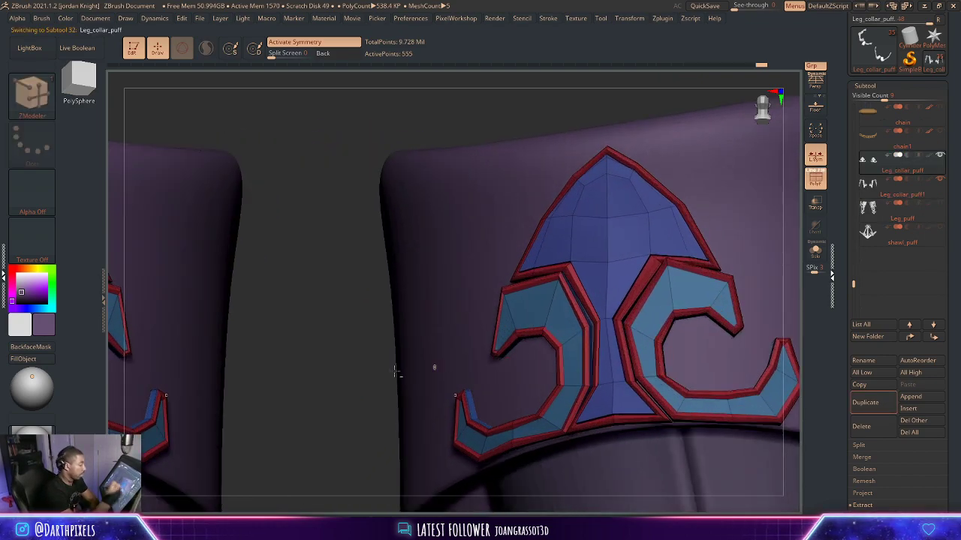
mouse_move(414, 324)
alt+mouse_down()
mouse_move(612, 270)
mouse_move(668, 272)
alt+mouse_up()
key(shift+f)
drag(753, 229, 699, 322)
key(d)
key(shift+d)
key(shift+f)
alt+drag(580, 398, 761, 217)
alt+drag(307, 375, 536, 272)
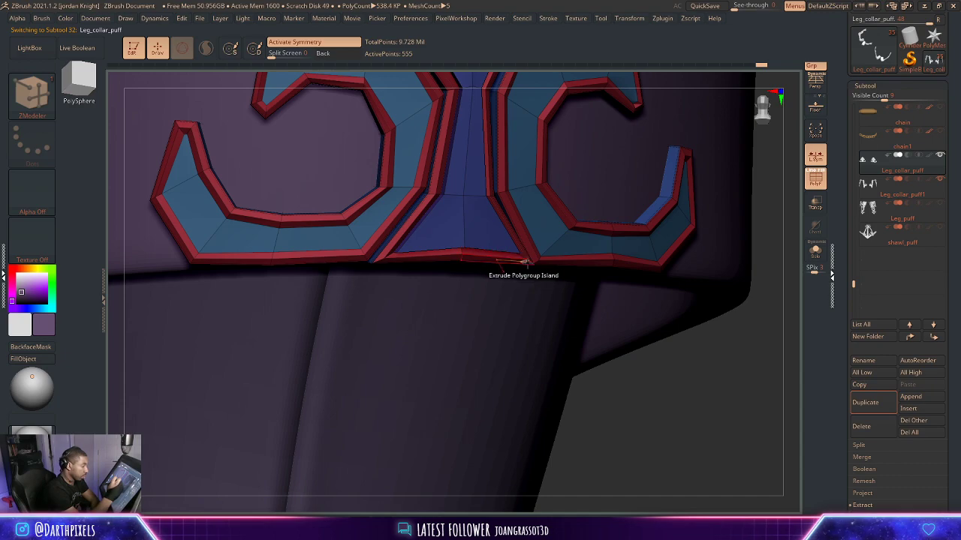
Isolate the ornament subtool and compare the centre piece's lower border smoothed and unsmoothed.
click(815, 252)
drag(684, 283, 596, 326)
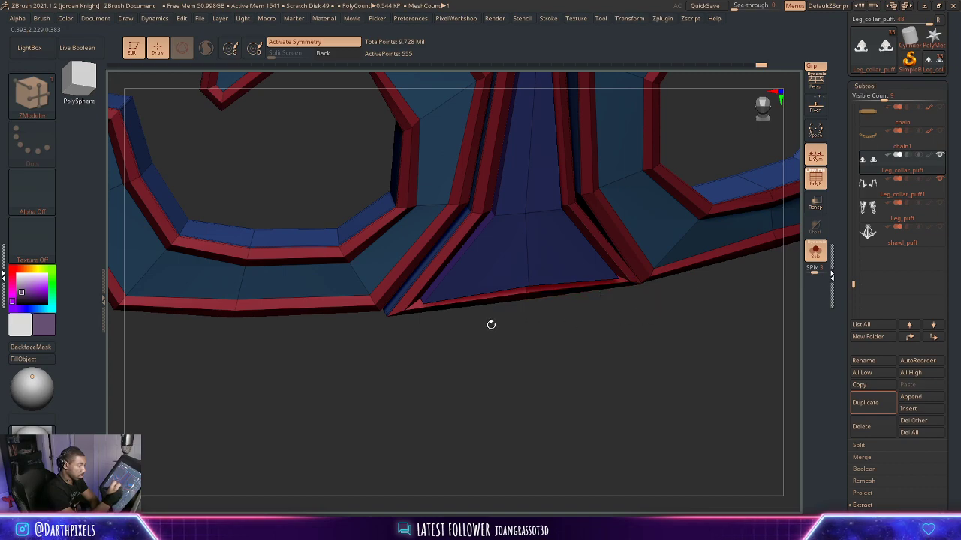
key(d)
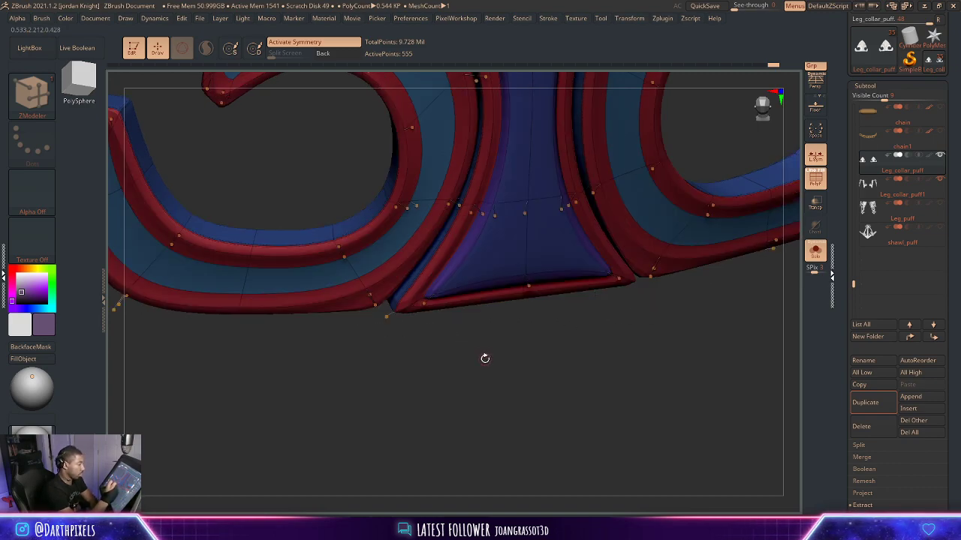
key(shift+f)
alt+drag(498, 373, 349, 281)
drag(523, 354, 671, 289)
key(shift+d)
key(shift+f)
drag(607, 146, 580, 163)
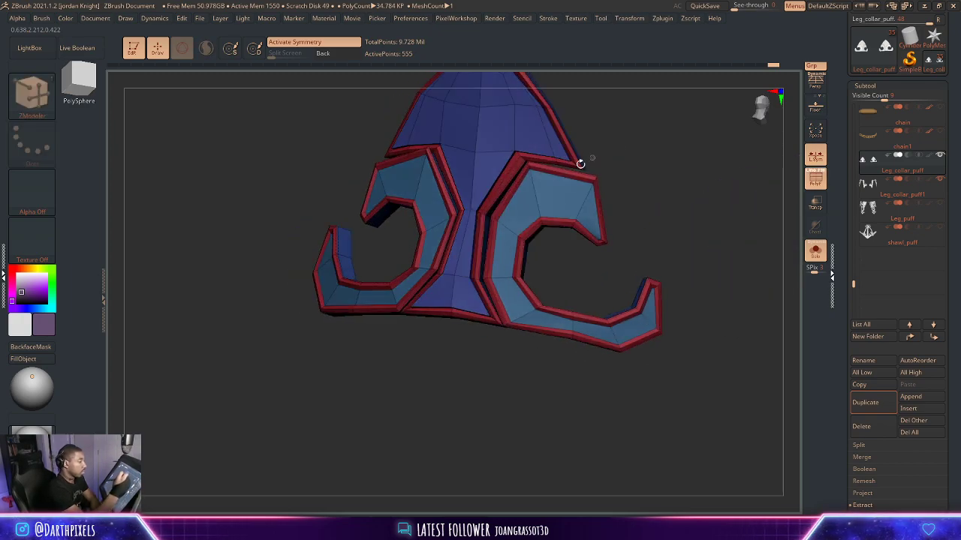
Inspect the pointed centre piece's lower corners and the gaps beside the scrolls, both smoothed and unsmoothed.
alt+drag(651, 172, 694, 326)
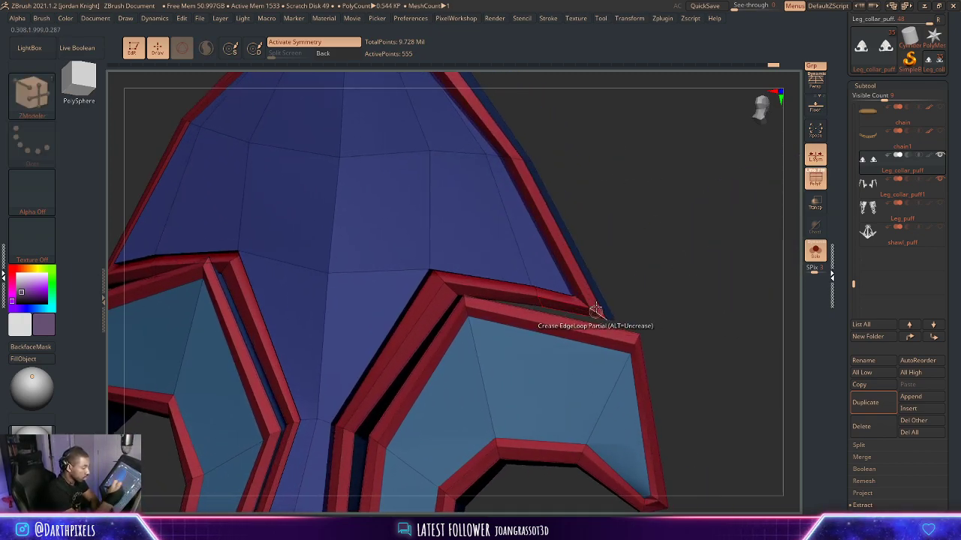
alt+drag(619, 285, 679, 295)
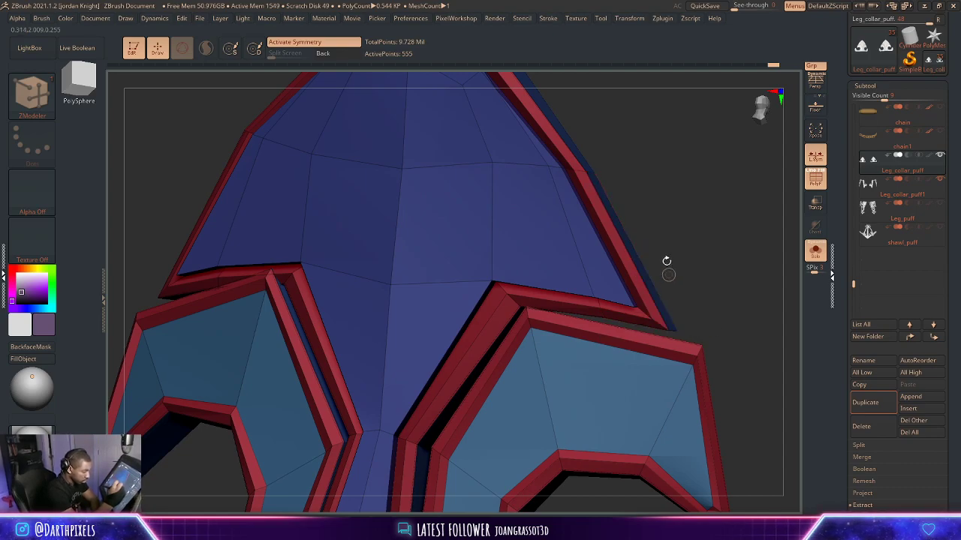
drag(666, 262, 777, 200)
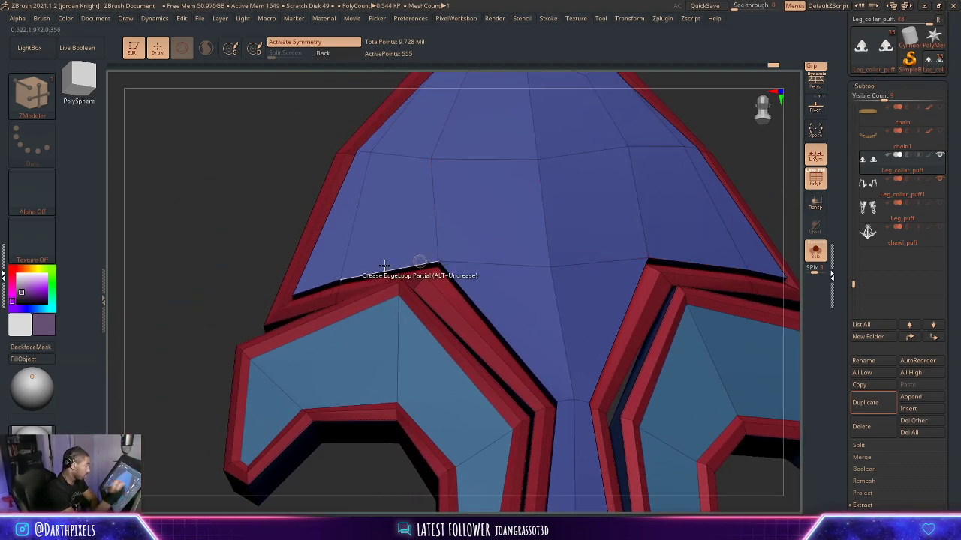
drag(243, 258, 284, 282)
key(d)
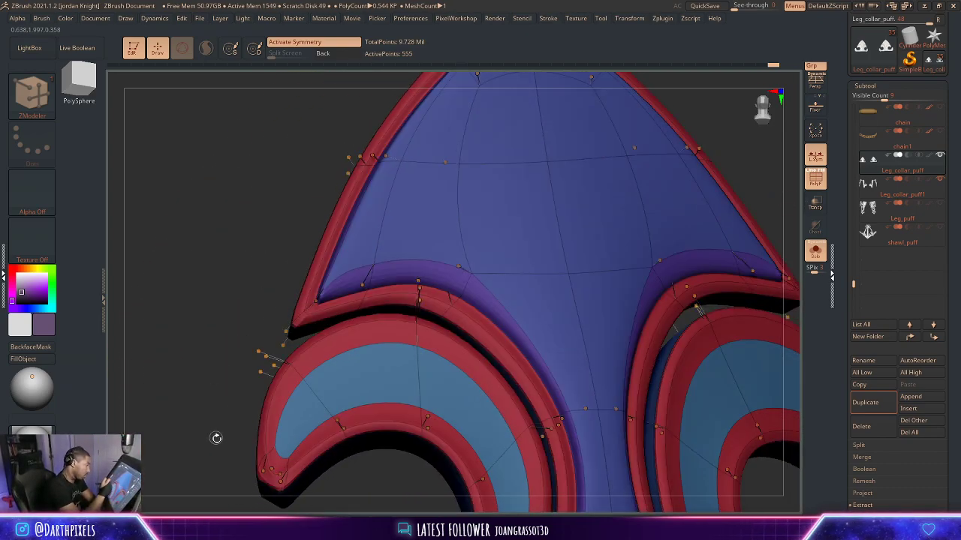
alt+drag(216, 438, 163, 342)
key(shift+f)
mouse_move(518, 226)
mouse_down()
mouse_move(535, 232)
mouse_move(527, 250)
mouse_move(614, 233)
mouse_up()
key(shift+d)
mouse_move(575, 189)
mouse_down()
mouse_move(592, 198)
mouse_move(588, 205)
mouse_move(525, 199)
mouse_up()
mouse_move(526, 200)
alt+mouse_down()
mouse_move(510, 207)
mouse_move(485, 261)
mouse_move(491, 232)
mouse_move(583, 268)
mouse_move(601, 204)
alt+mouse_up()
Undo the last extrusions on the ornament's centre piece and side scrolls, and show its polyframe.
key(ctrl+z)
key(ctrl+z)
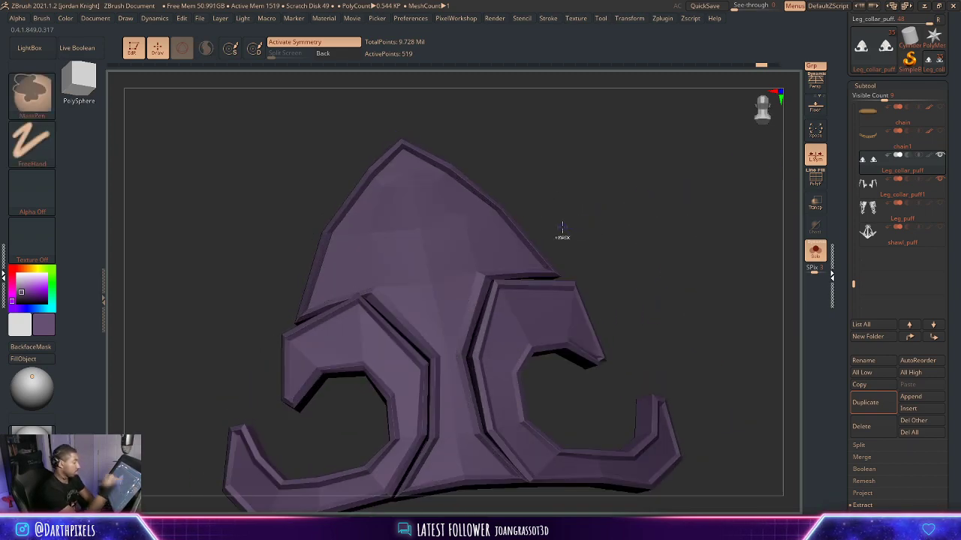
key(ctrl+z)
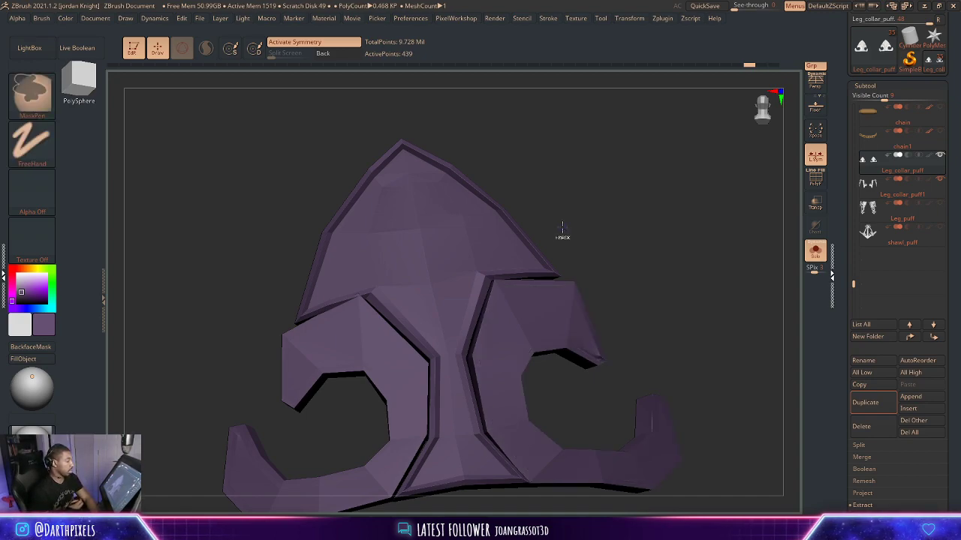
key(shift+f)
mouse_move(564, 206)
mouse_down()
mouse_move(551, 208)
mouse_move(613, 218)
mouse_up()
alt+drag(671, 238, 631, 258)
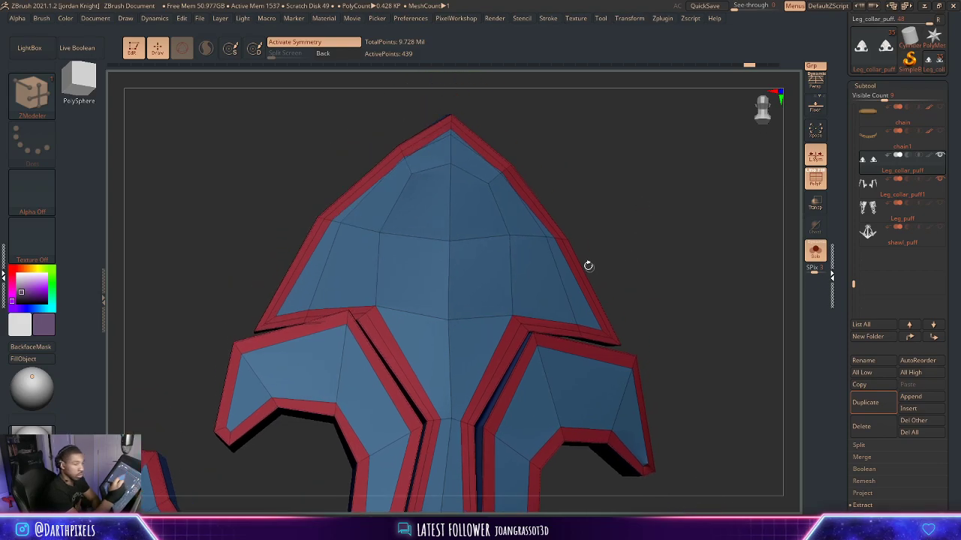
Switch to the Move Topological brush, adjust its draw size and nudge the points along the ornament's outline.
key(b)
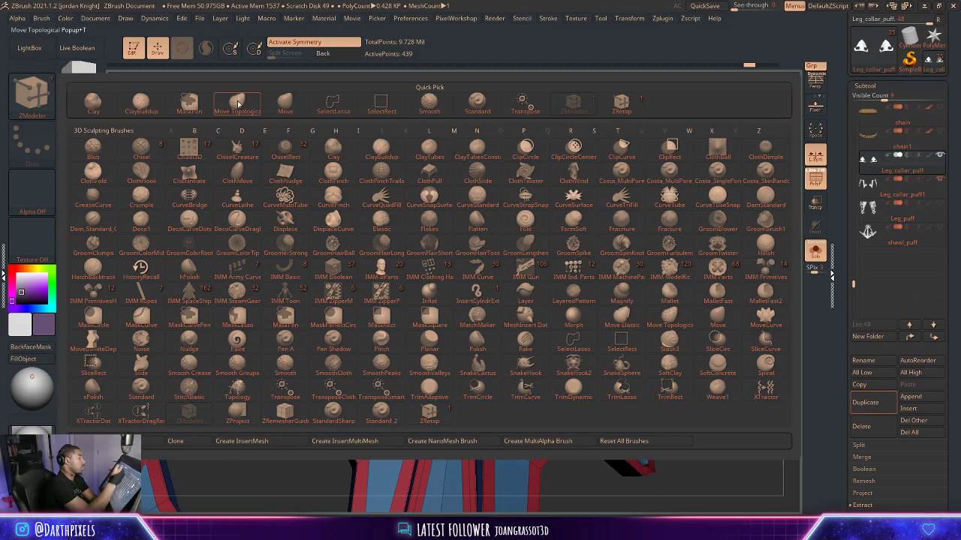
click(237, 104)
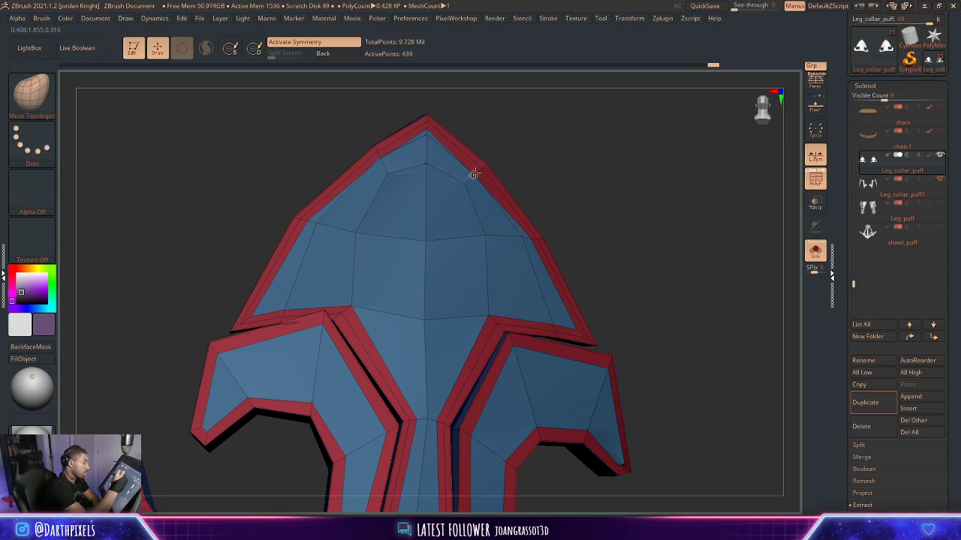
key(space)
drag(473, 174, 472, 174)
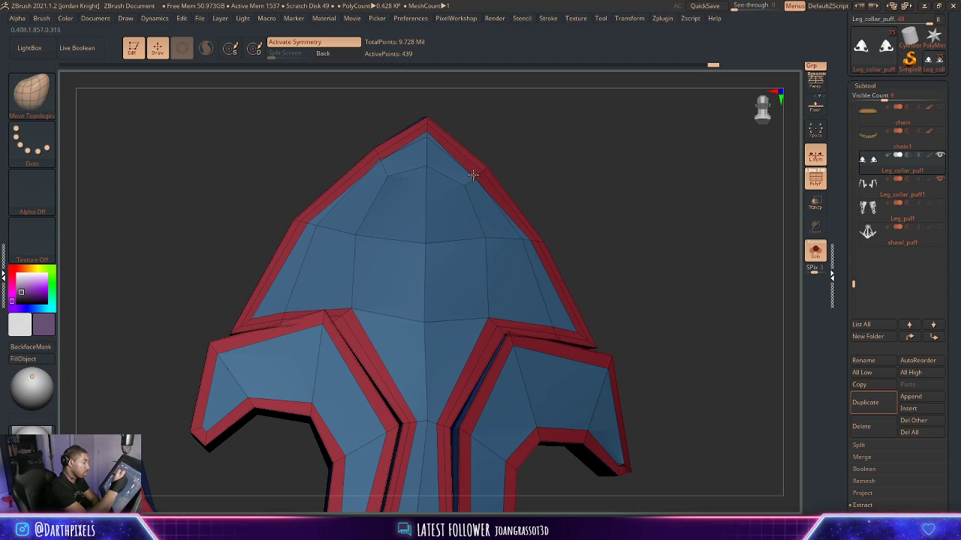
key(ctrl+z)
key(space)
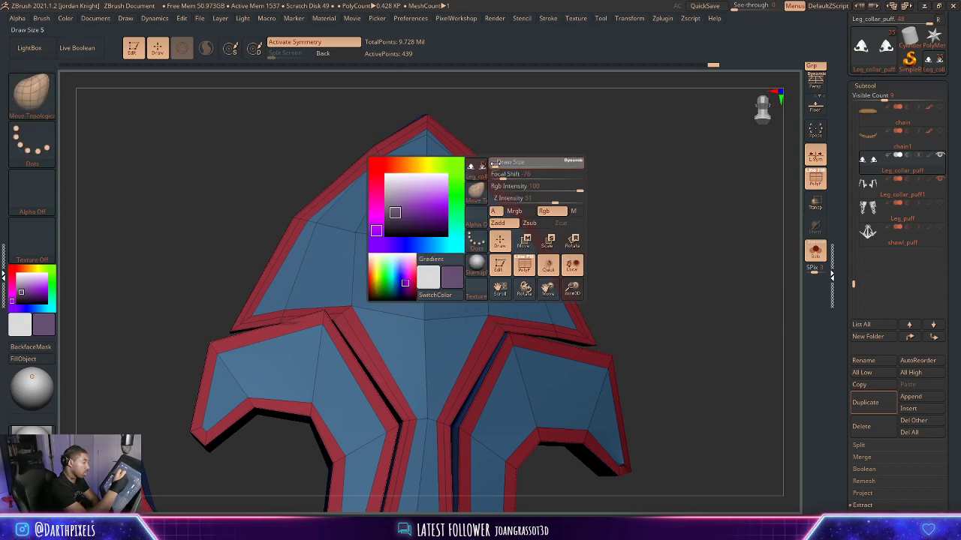
drag(509, 150, 500, 151)
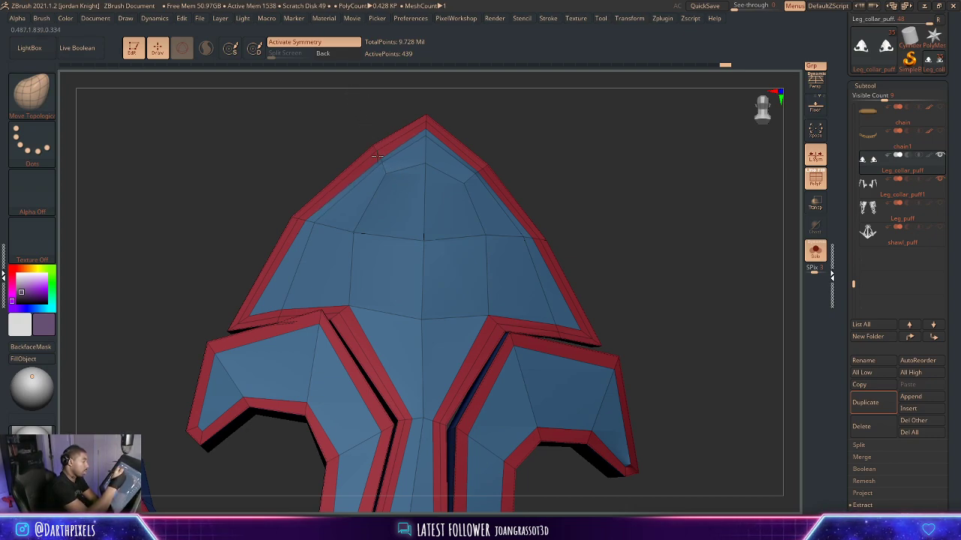
alt+drag(560, 174, 582, 139)
mouse_move(582, 139)
alt+mouse_down()
mouse_move(611, 179)
mouse_move(615, 172)
mouse_move(526, 201)
alt+mouse_up()
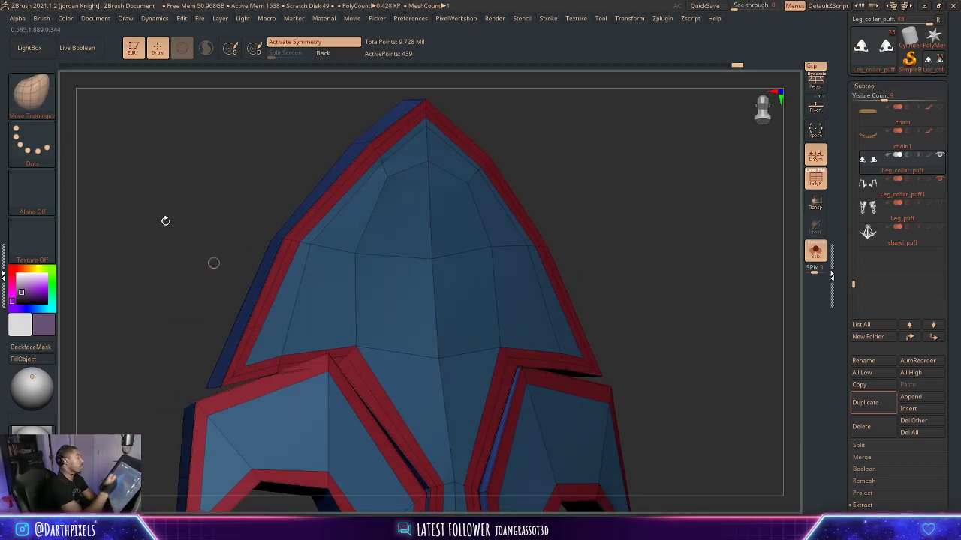
Return to the ZModeler brush, set the edge action to Move Infinite Radius and reposition the centre piece's middle border loop.
click(32, 95)
click(580, 112)
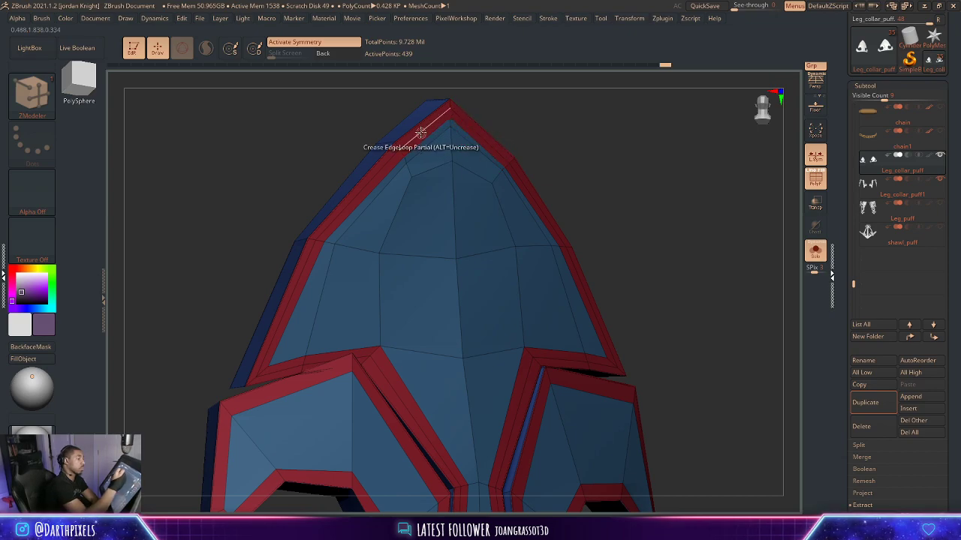
key(space)
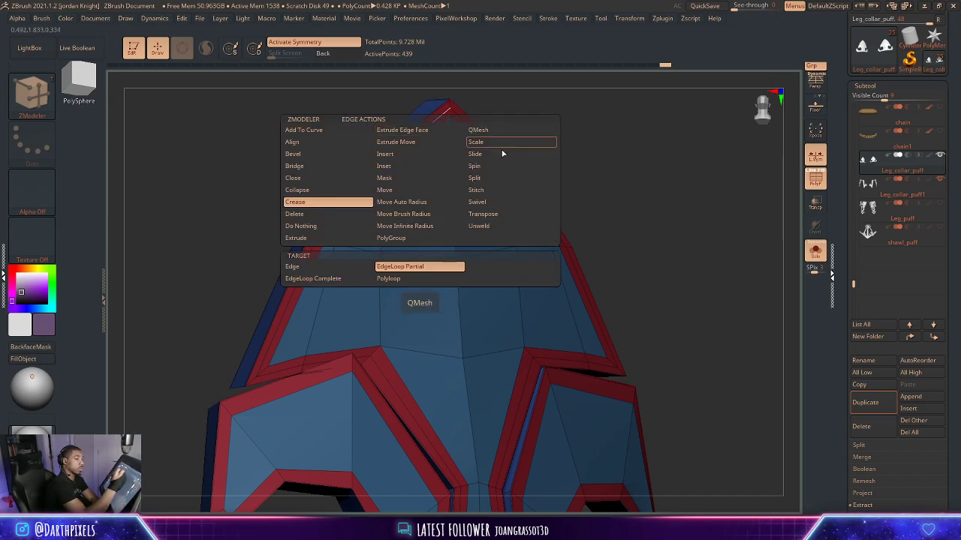
click(493, 216)
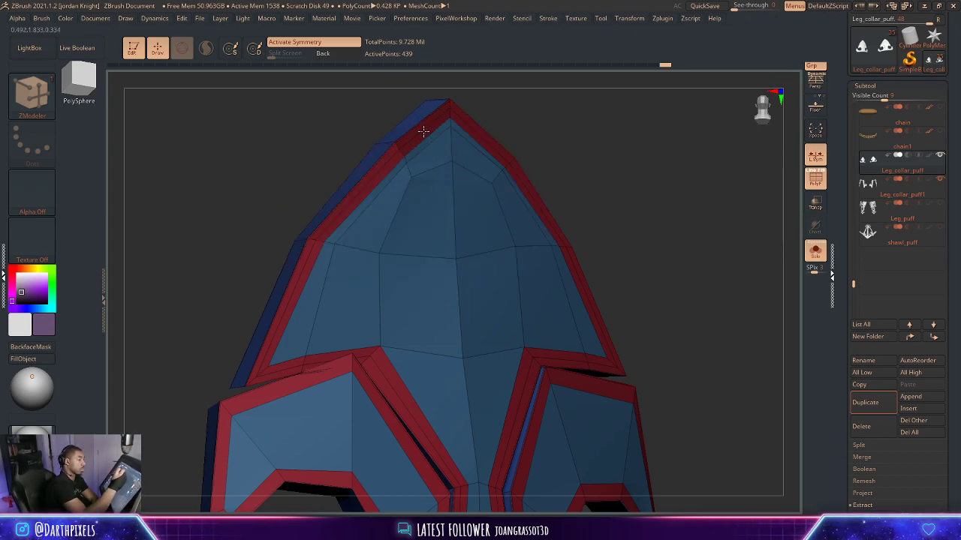
click(423, 132)
key(q)
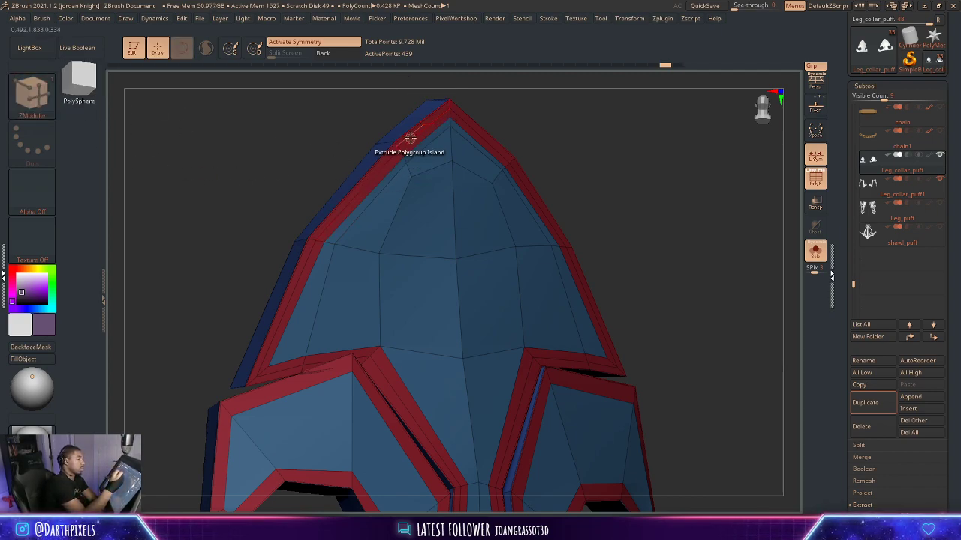
key(space)
click(430, 243)
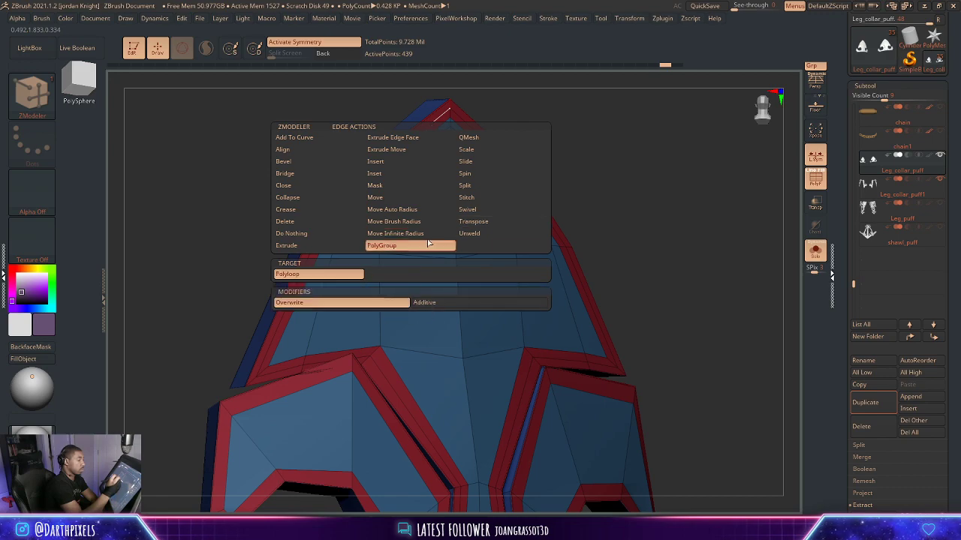
click(428, 234)
drag(417, 134, 421, 134)
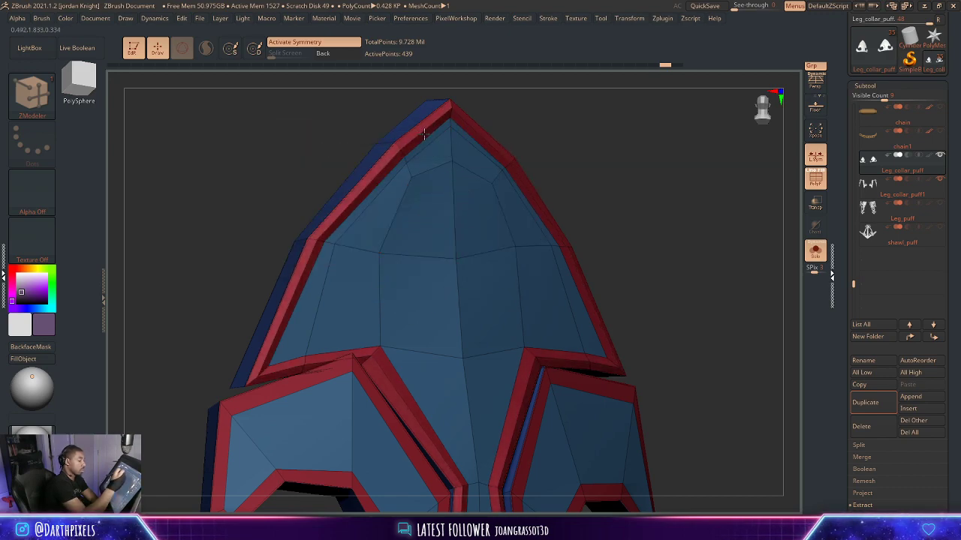
Check the reshaped border smoothed, bring the legs and collars back into view, and return to the unsmoothed polyframe.
alt+drag(609, 181, 472, 158)
key(d)
key(shift+f)
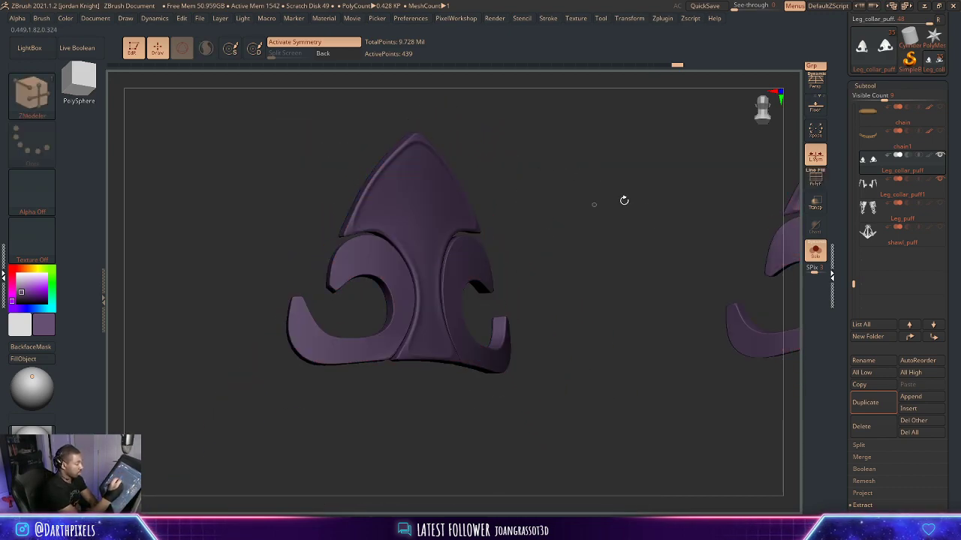
alt+drag(622, 287, 589, 239)
click(816, 258)
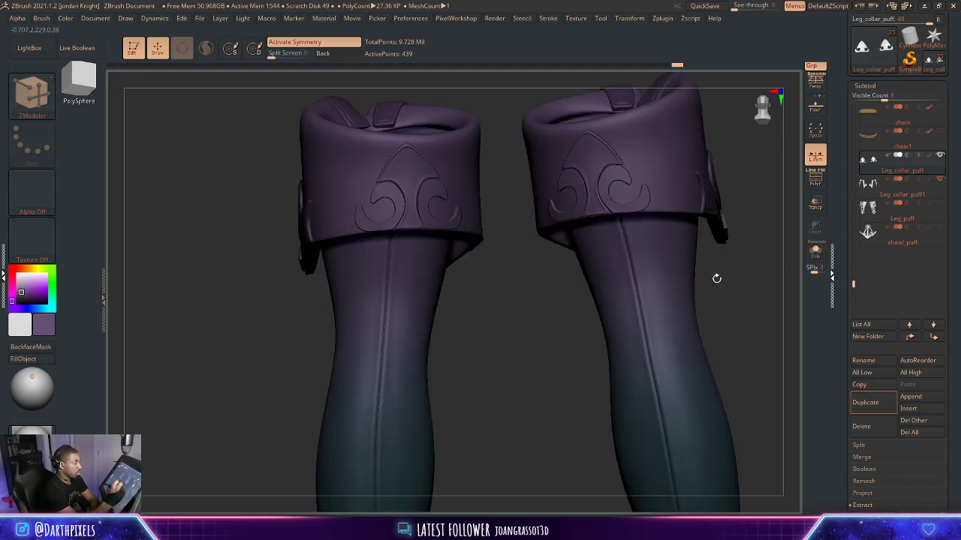
alt+drag(716, 277, 679, 264)
alt+drag(530, 422, 538, 420)
key(shift+d)
key(shift+f)
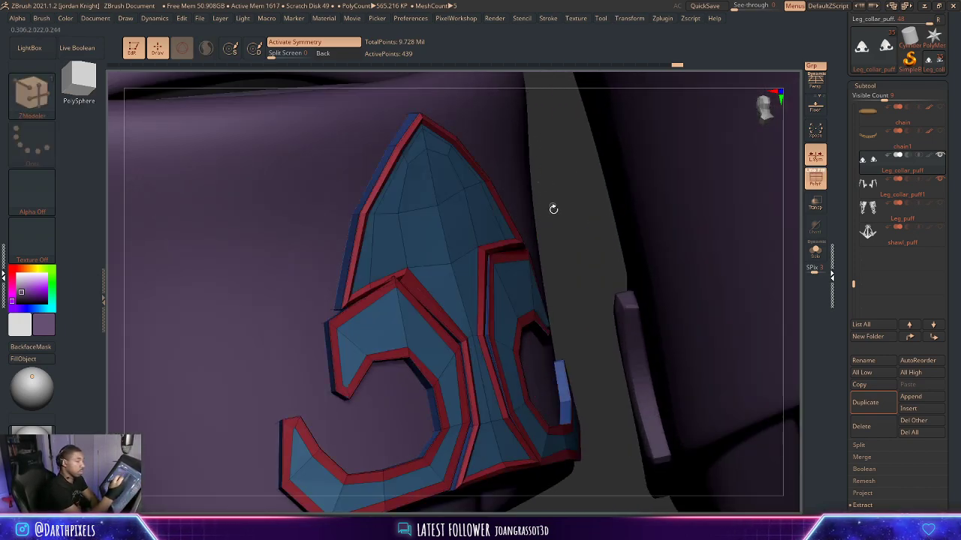
Extrude the polygroup island inside the centre piece's border and check the result smoothed and unsmoothed.
alt+drag(561, 217, 596, 210)
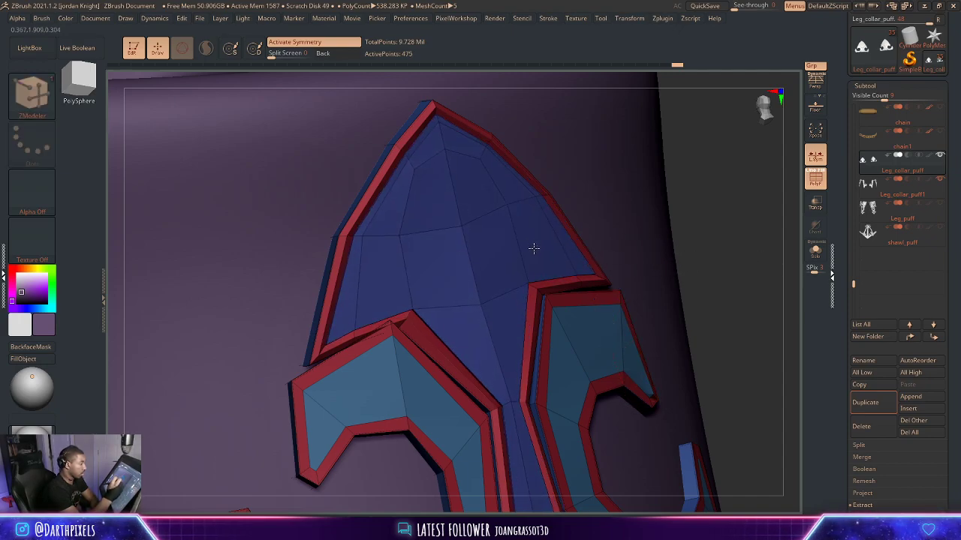
key(d)
alt+drag(698, 221, 637, 251)
key(shift+d)
key(shift+f)
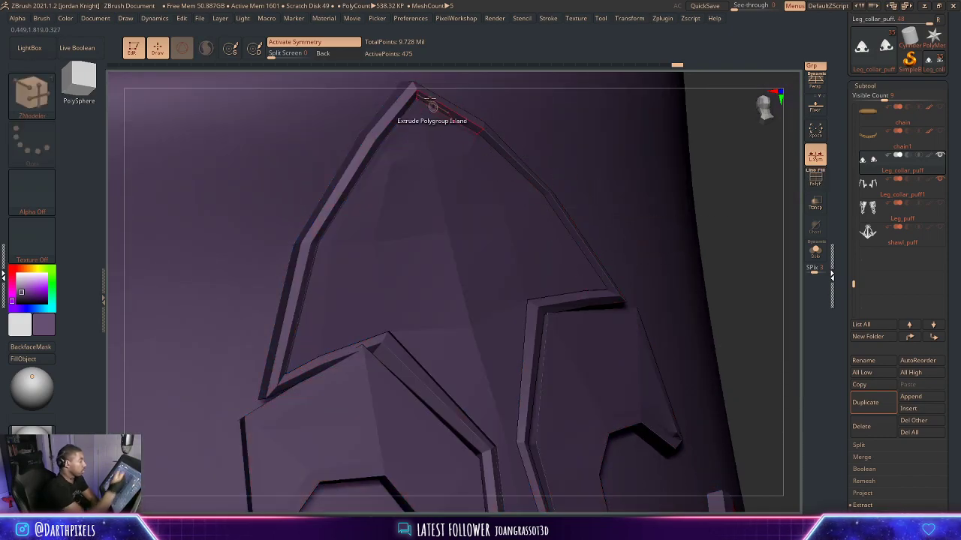
drag(707, 253, 670, 259)
key(shift+f)
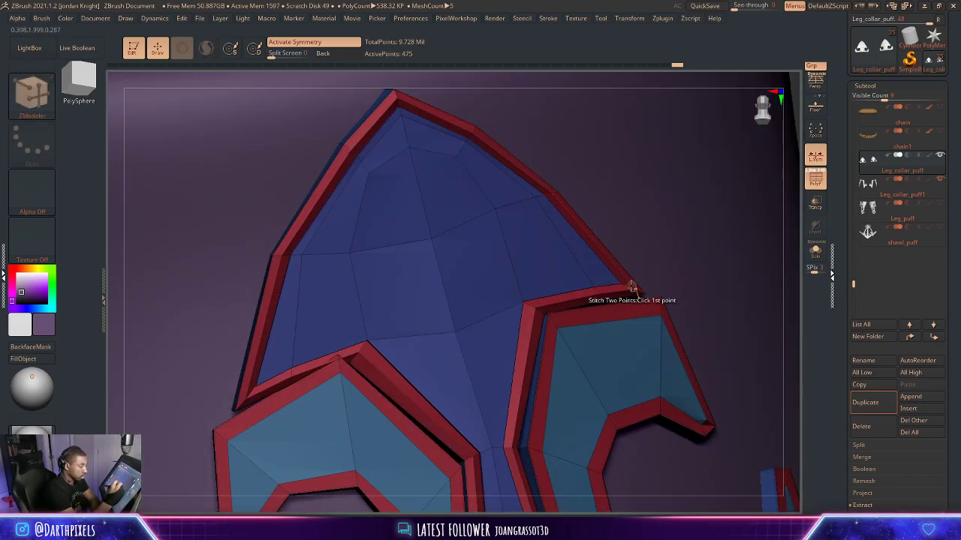
Compare the whole ornament on the collar smoothed and unsmoothed, with and without polyframe, checking the centre border against the scrolls.
key(space)
click(533, 276)
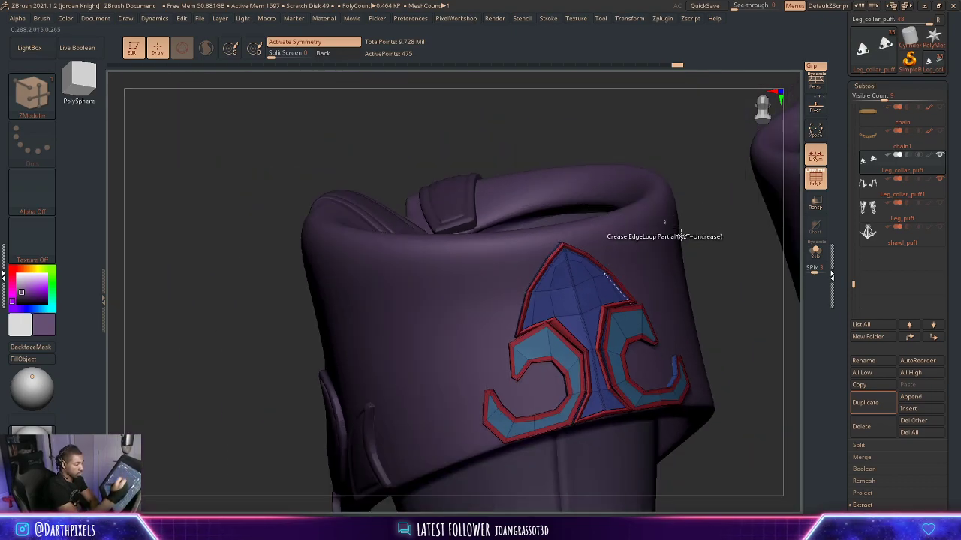
key(shift+f)
mouse_move(711, 289)
mouse_down()
mouse_move(686, 247)
mouse_move(710, 337)
mouse_move(708, 296)
mouse_move(701, 300)
mouse_up()
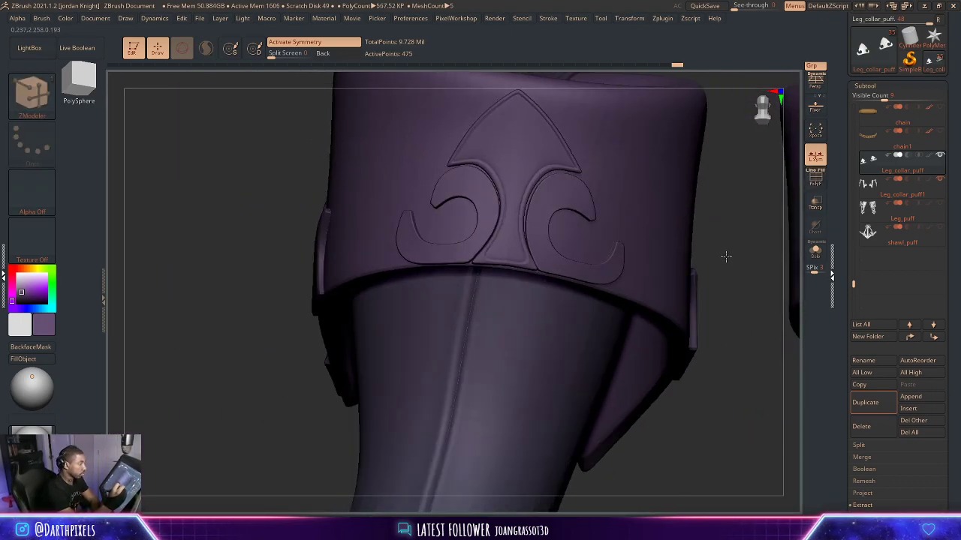
drag(726, 256, 756, 271)
key(shift+d)
key(shift+f)
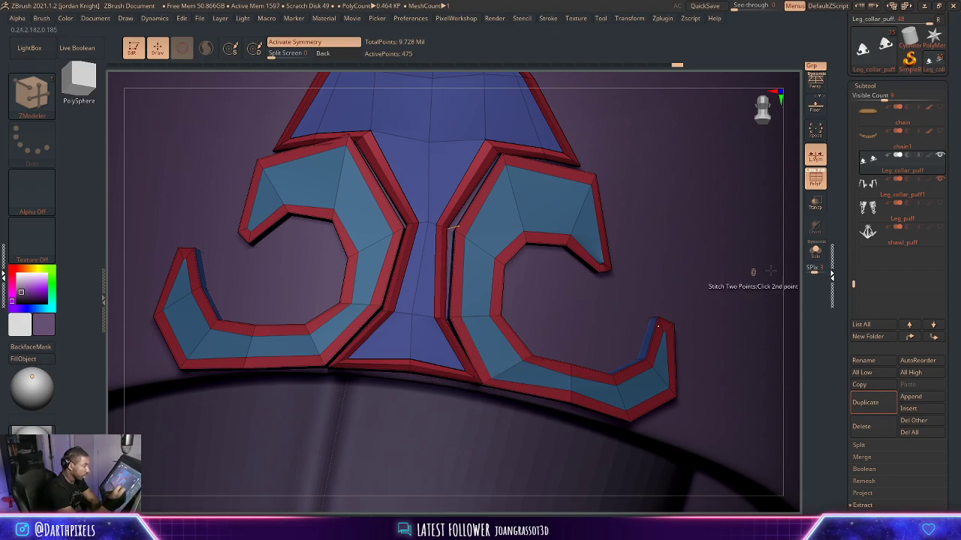
drag(731, 276, 759, 337)
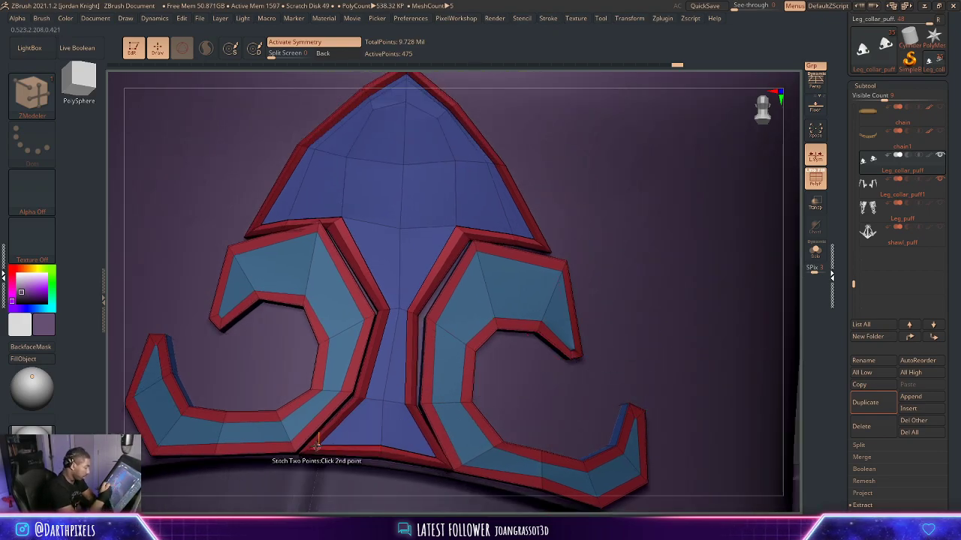
drag(773, 290, 597, 303)
key(d)
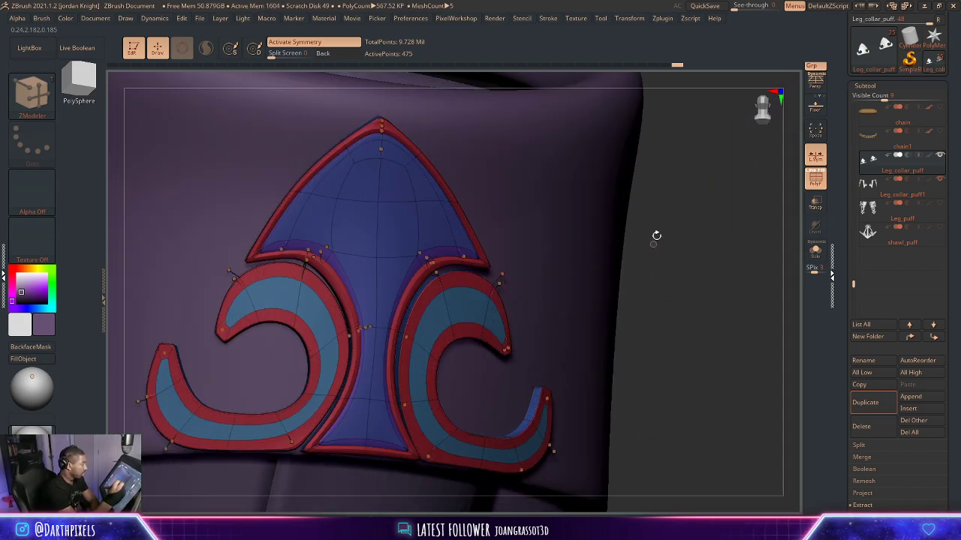
Check the ornament on the collar smoothed without polyframe, return to the unsmoothed polyframe and bring its front into view.
key(shift+f)
drag(654, 226, 662, 229)
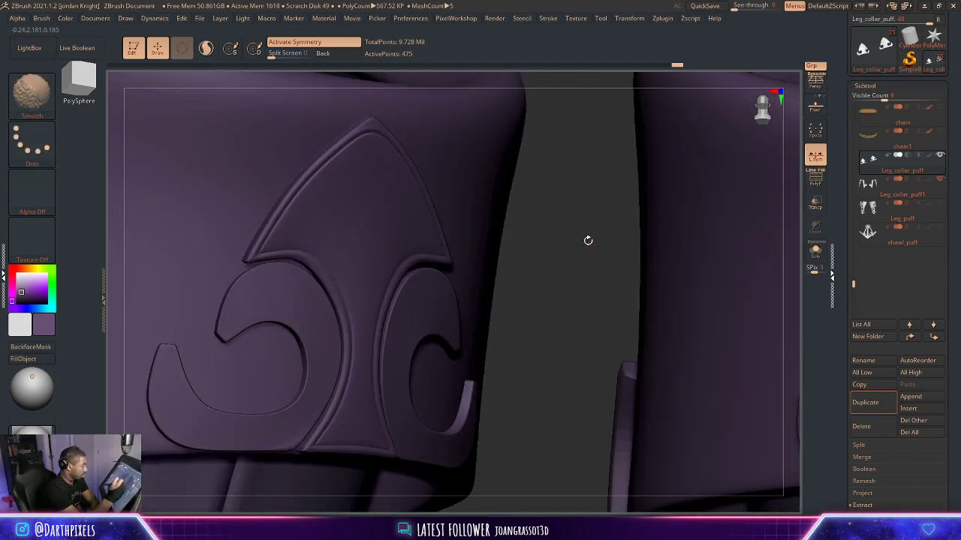
key(shift+d)
key(shift+f)
alt+drag(555, 214, 531, 367)
drag(570, 323, 694, 254)
Isolate the back ornament from the other subtools and frame it from the front.
click(820, 255)
alt+drag(652, 349, 696, 176)
ctrl+click(535, 268)
ctrl+click(536, 268)
alt+drag(634, 190, 603, 247)
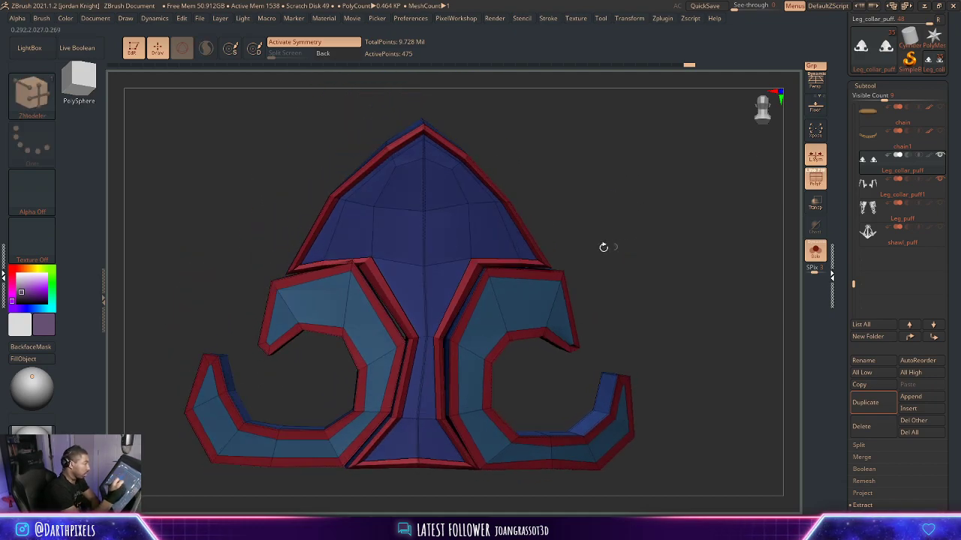
Set the Crease edge action's target to a single Edge and examine the edges around the centre piece's pointed tip.
alt+drag(563, 165, 557, 346)
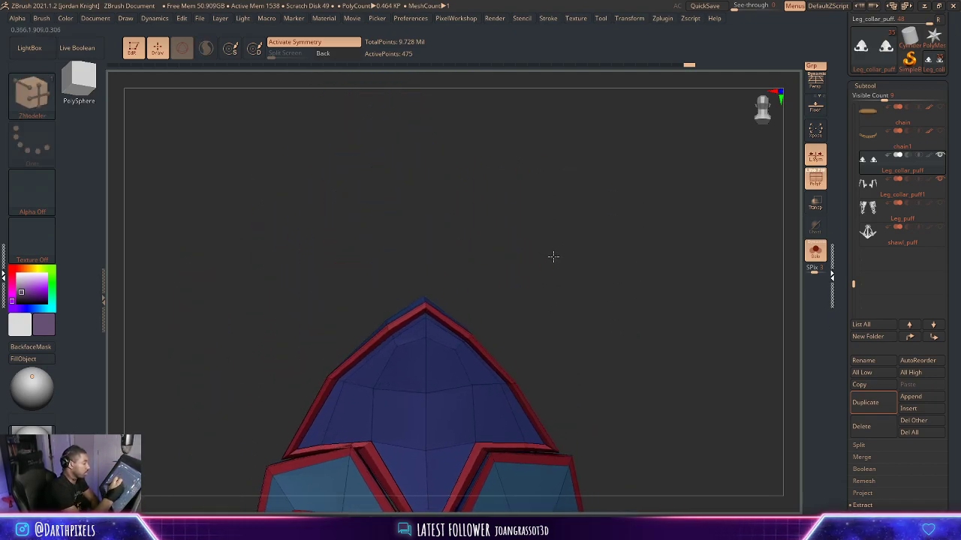
alt+drag(553, 257, 680, 301)
key(space)
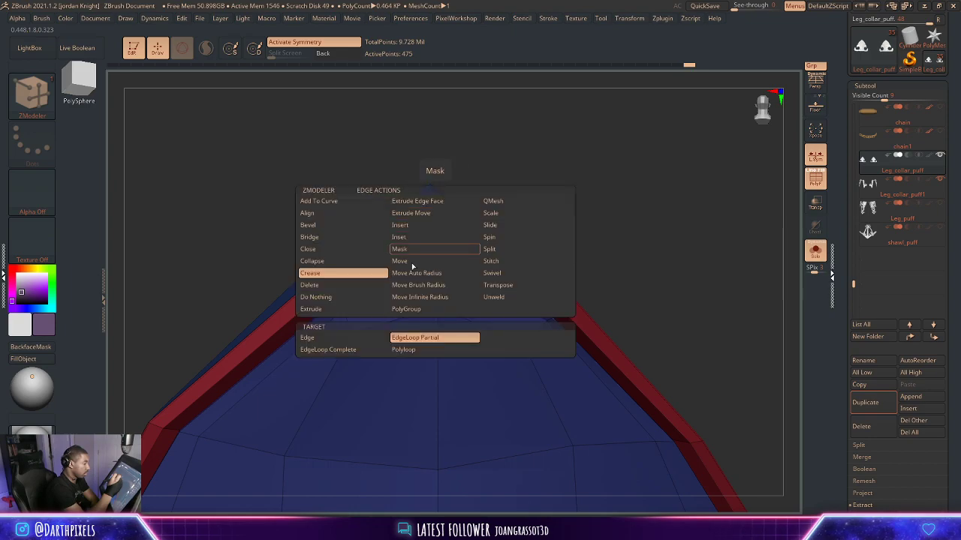
click(344, 339)
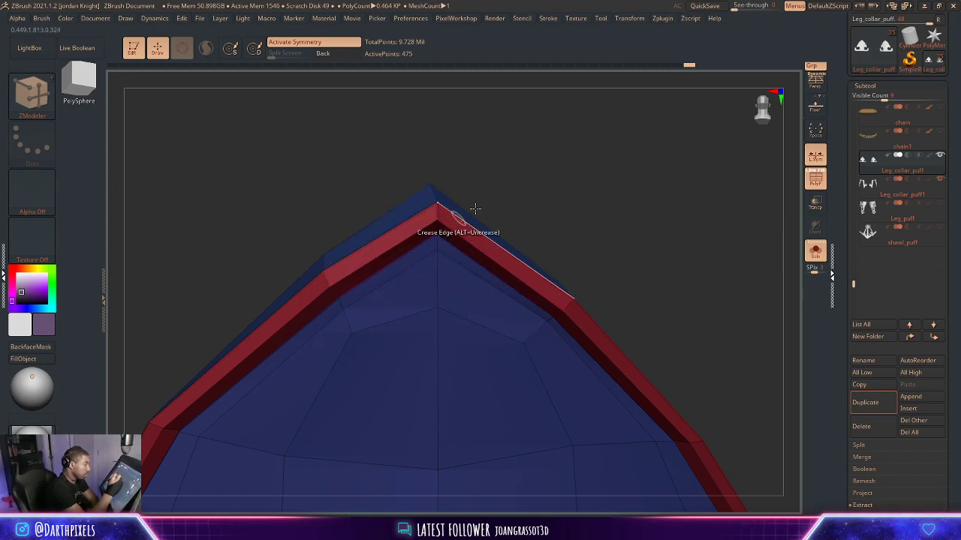
drag(523, 150, 543, 204)
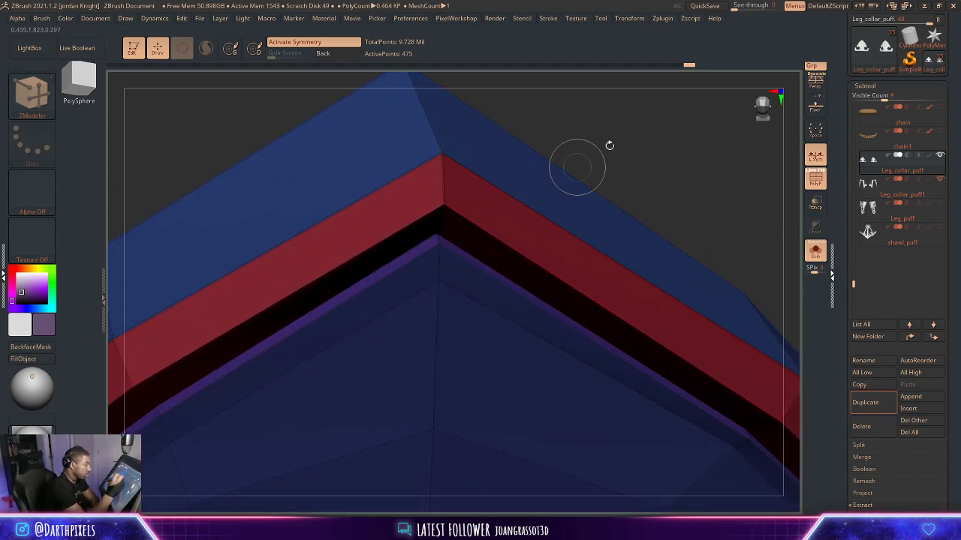
drag(610, 146, 562, 308)
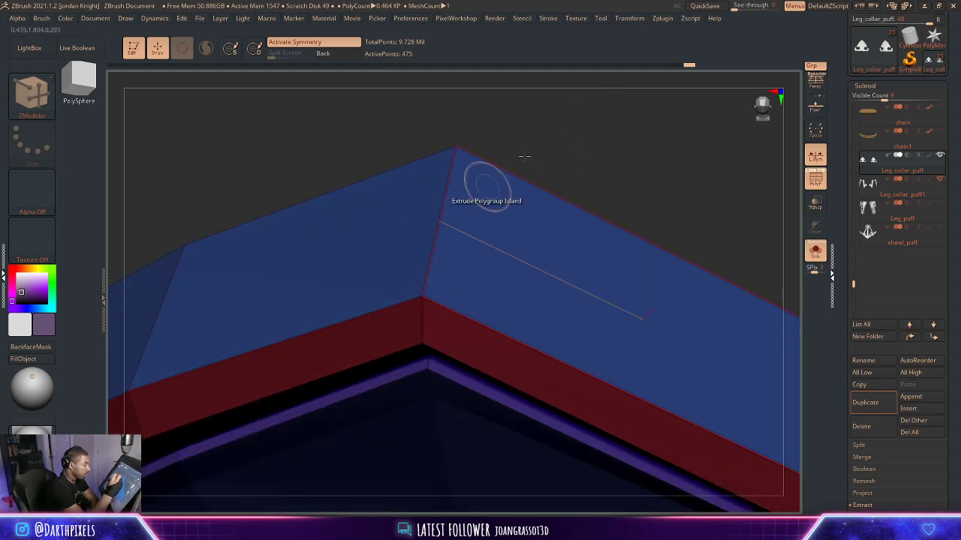
mouse_move(524, 156)
alt+mouse_down()
mouse_move(483, 144)
mouse_move(515, 165)
alt+mouse_up()
Preview the isolated ornament smoothed without polyframe, examining the centre piece's tip and raised border.
key(d)
alt+drag(542, 232, 551, 165)
key(shift+f)
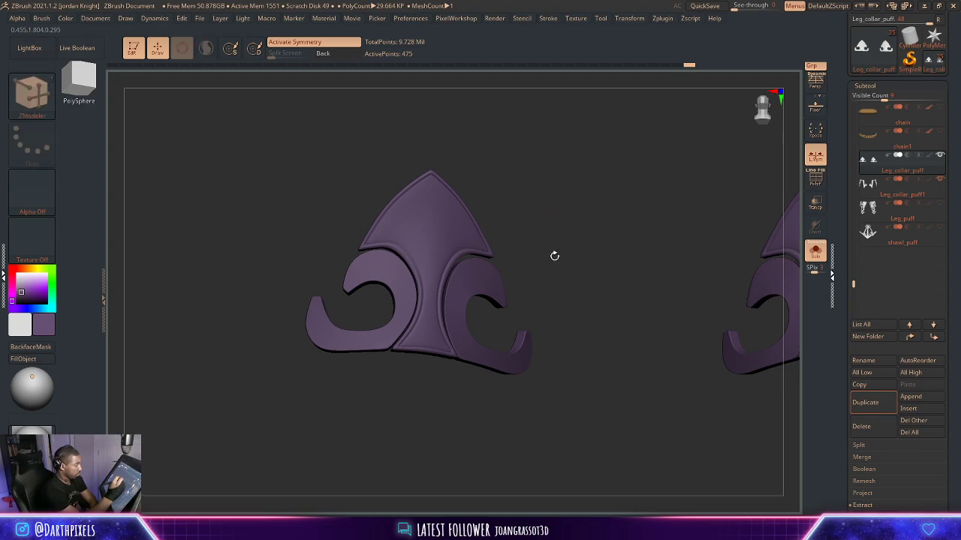
alt+drag(554, 291, 725, 297)
mouse_move(655, 260)
mouse_down()
mouse_move(671, 259)
mouse_move(666, 274)
mouse_up()
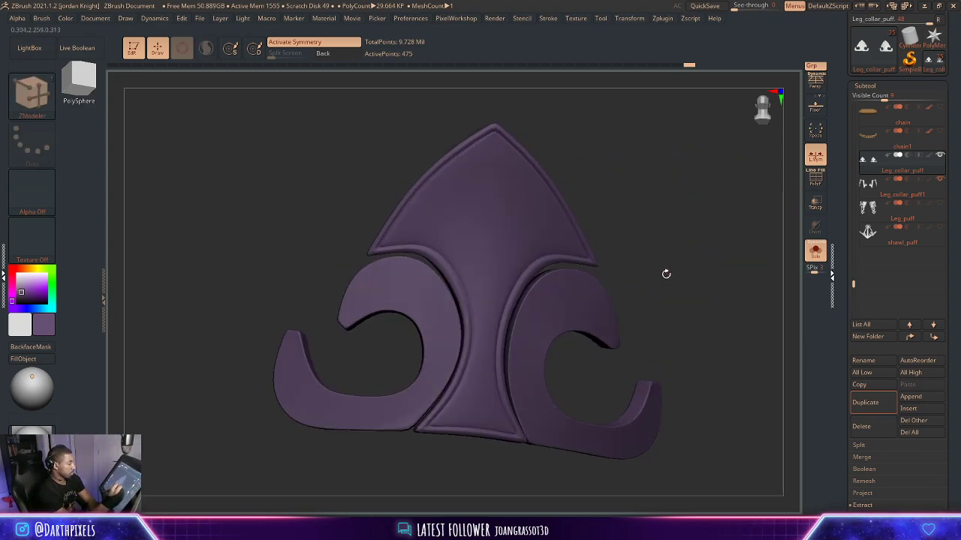
Extrude the polygroup island inside the centre piece's border, set the edge action to Insert and delete the extra edge loop.
key(shift+d)
key(shift+f)
alt+drag(633, 232, 651, 247)
drag(651, 247, 686, 233)
drag(609, 244, 598, 246)
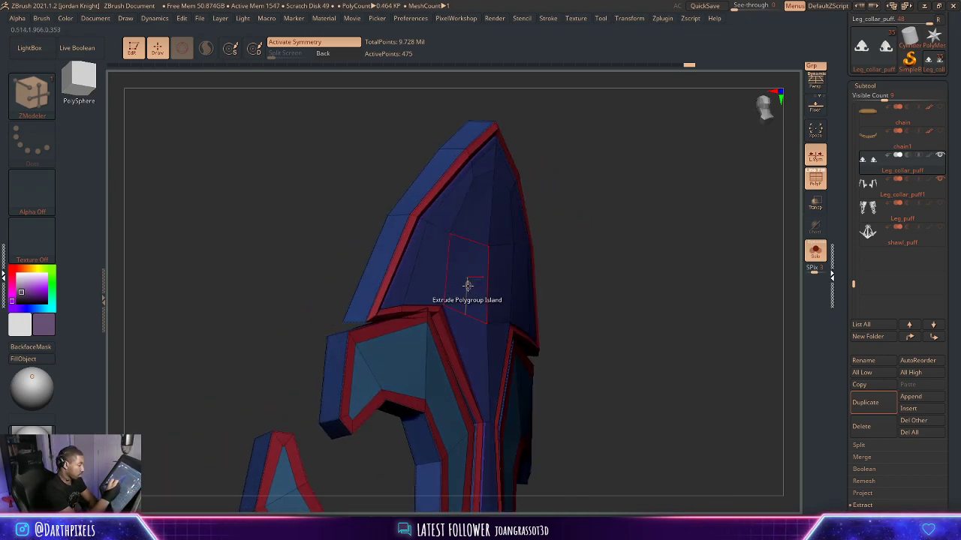
drag(473, 292, 498, 264)
alt+drag(582, 214, 577, 195)
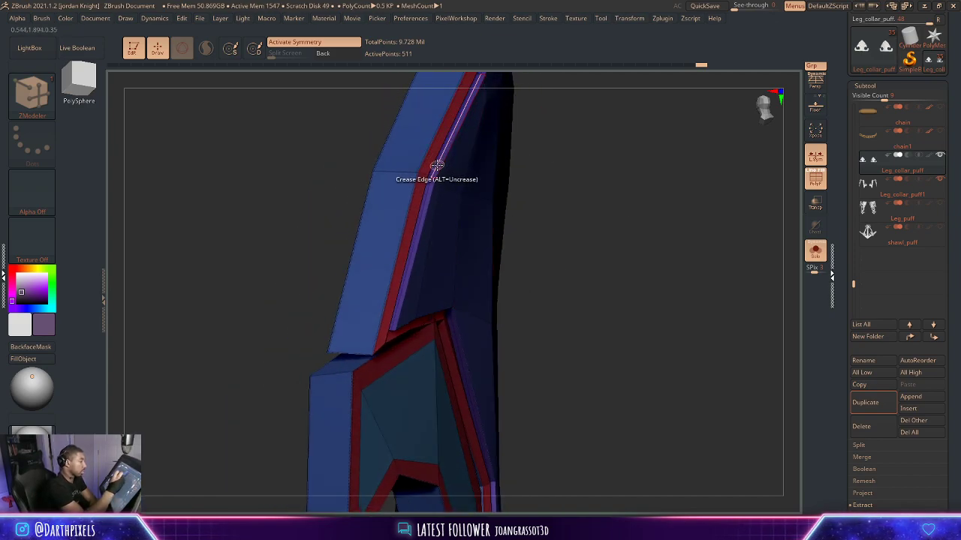
key(space)
click(409, 199)
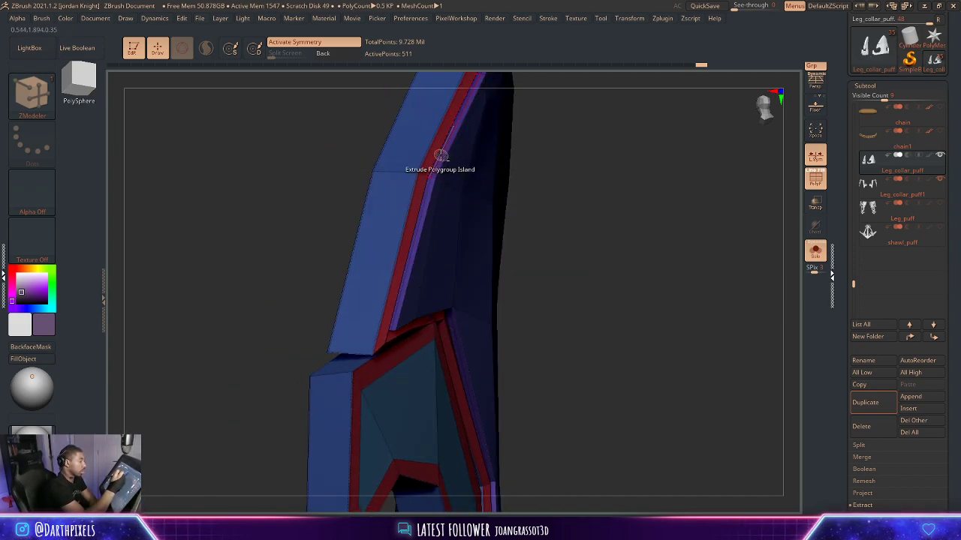
alt+click(440, 156)
Inspect the centre piece's border smoothed from several angles with and without polyframe, ending on the unsmoothed polyframe.
alt+drag(595, 255, 532, 214)
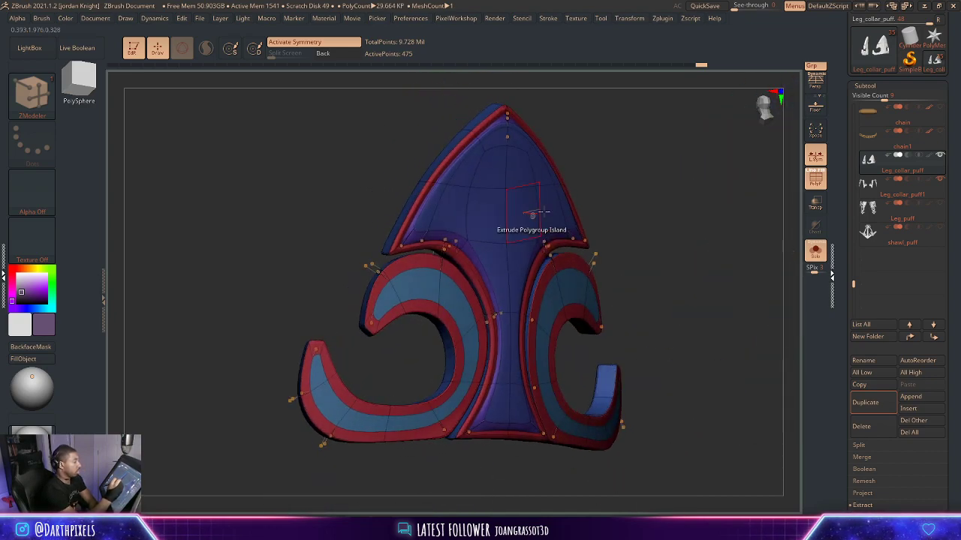
key(shift+f)
key(d)
drag(638, 199, 564, 247)
alt+drag(565, 246, 574, 217)
drag(556, 292, 558, 321)
alt+drag(555, 357, 659, 390)
key(shift+d)
key(shift+f)
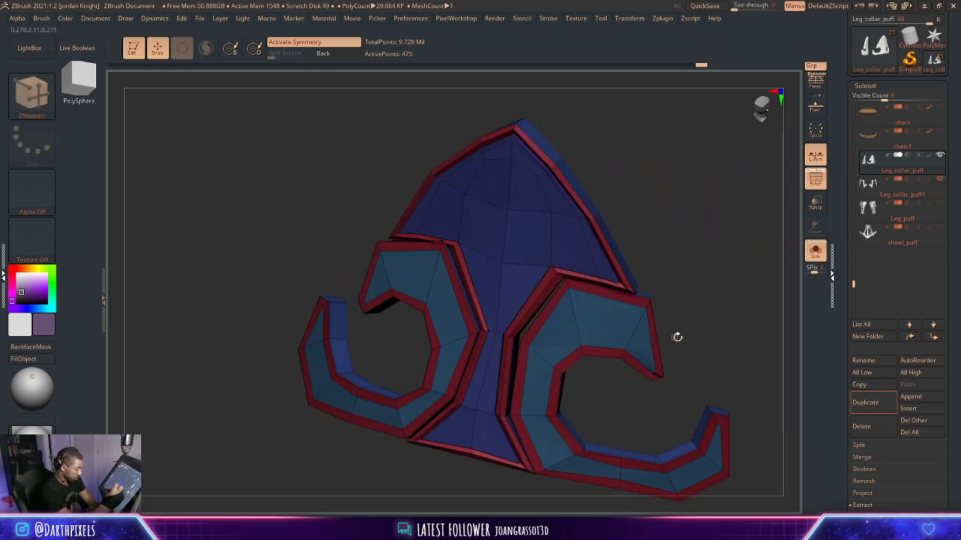
Set the edge action back to Crease at the centre piece's lower border corner and examine the corner from the side.
drag(677, 337, 647, 418)
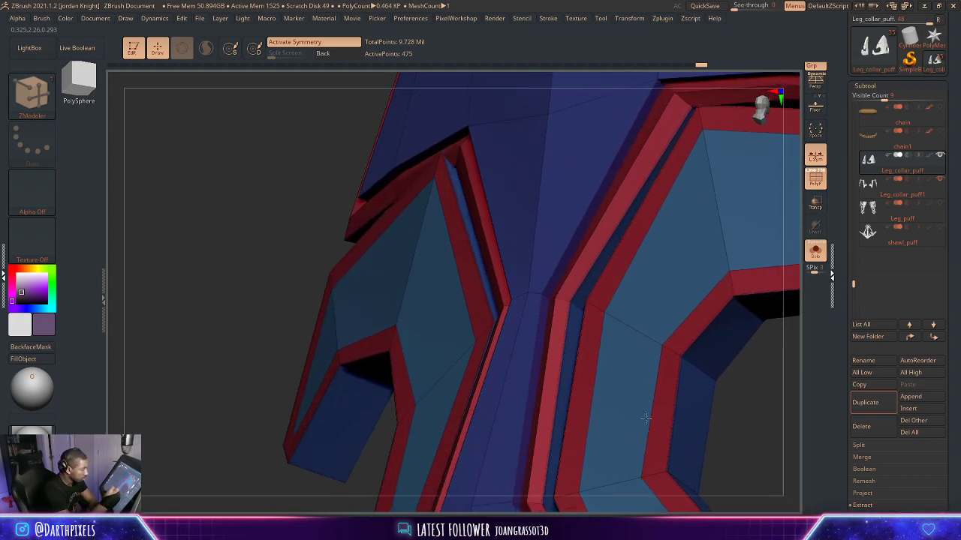
drag(732, 443, 716, 180)
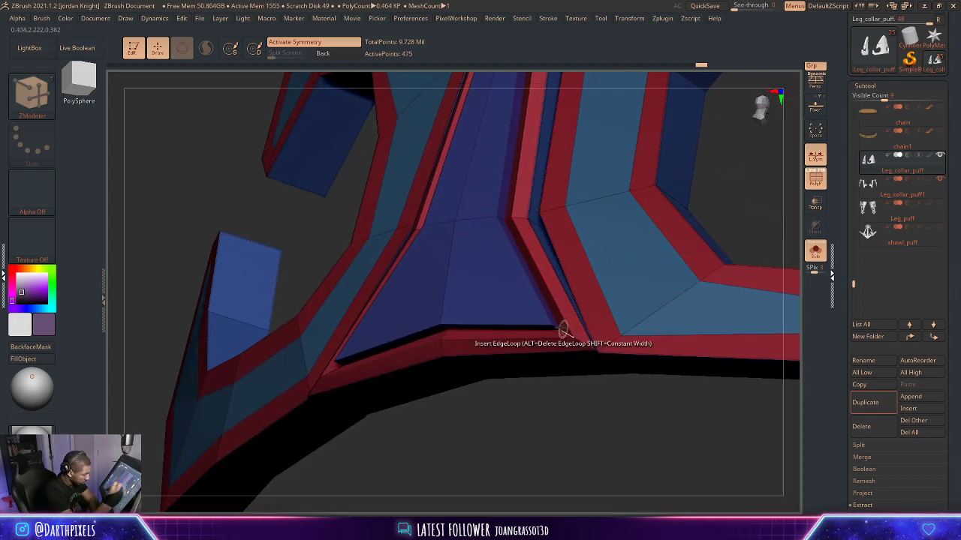
alt+drag(583, 427, 602, 460)
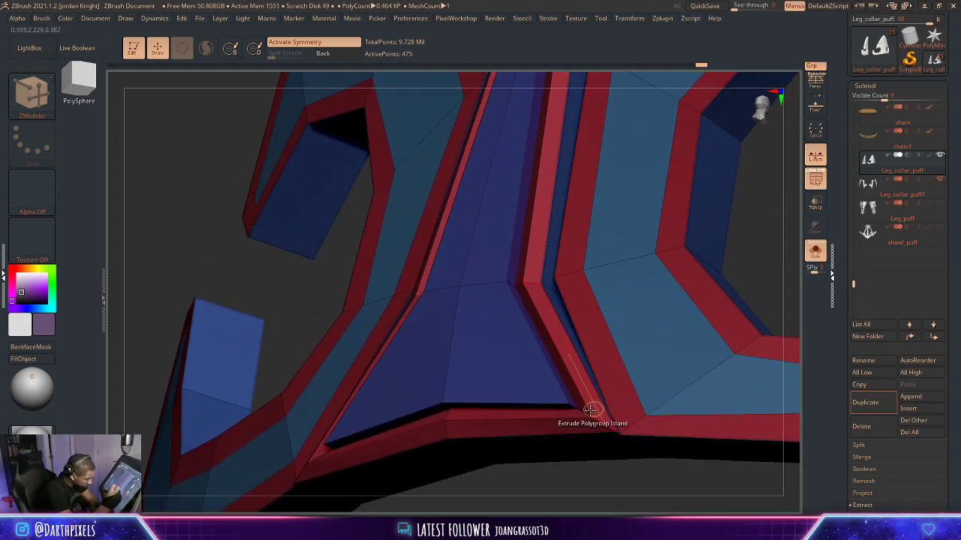
key(space)
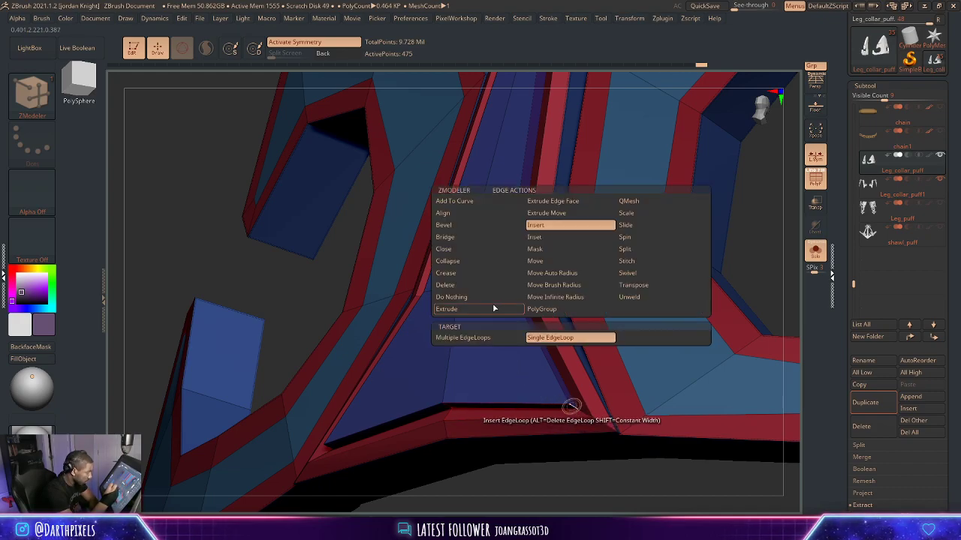
click(491, 272)
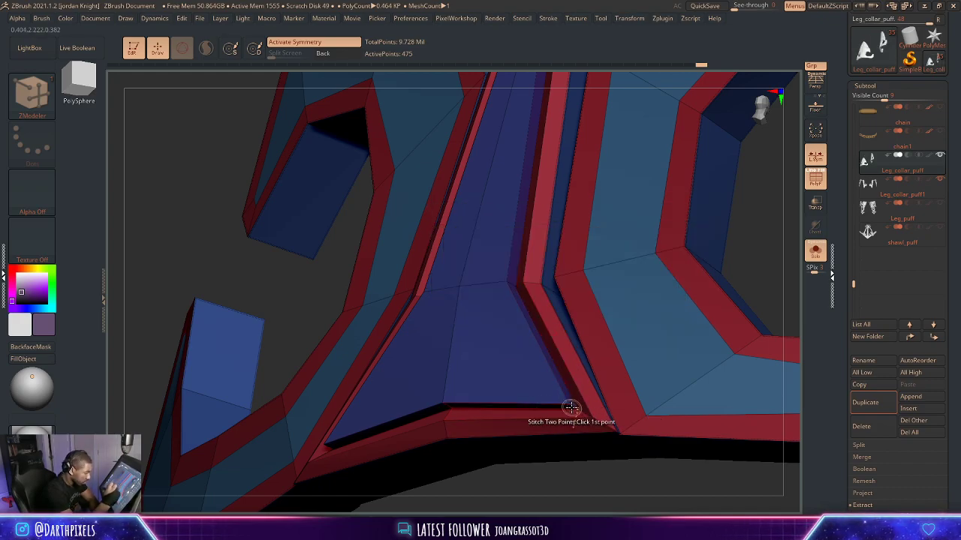
drag(554, 492, 620, 455)
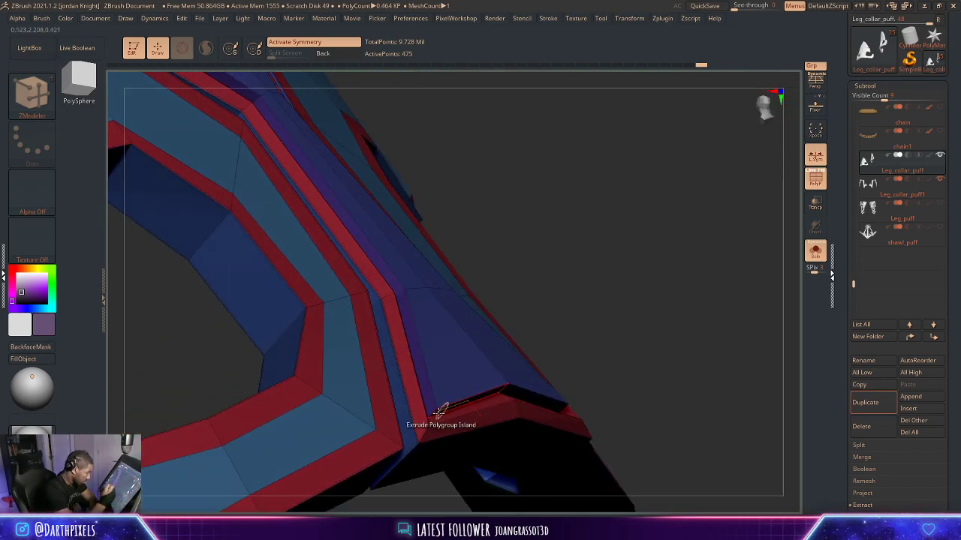
Preview the whole ornament smoothed with and without polyframe, comparing the centre piece's lower corners with the flat scrolls.
key(d)
drag(631, 282, 561, 294)
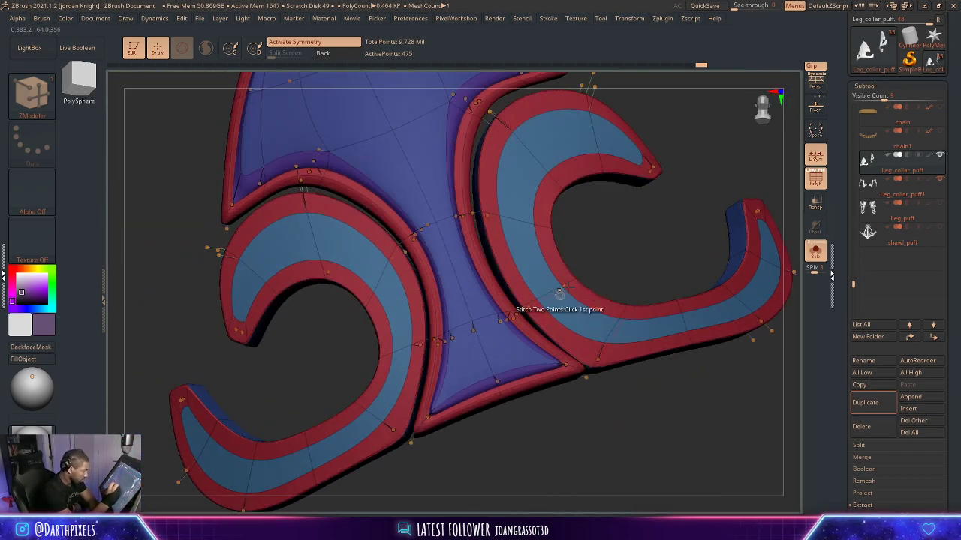
key(shift+f)
alt+drag(593, 442, 628, 312)
right_drag(628, 313, 635, 447)
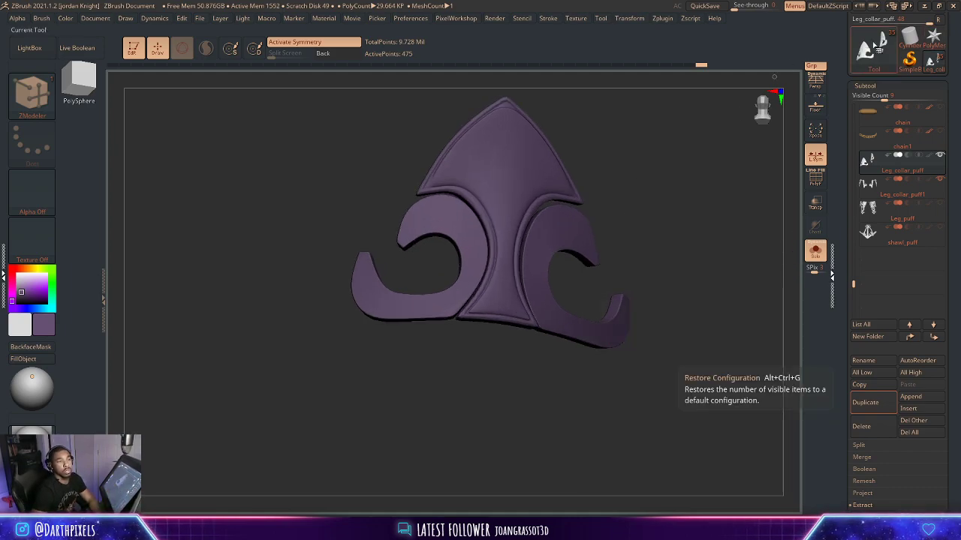
drag(631, 214, 618, 251)
Return to the unsmoothed polyframe and adjust the scroll's upper hook with the Move Topological brush.
key(shift+d)
key(shift+f)
drag(457, 345, 467, 359)
alt+right_drag(467, 359, 467, 382)
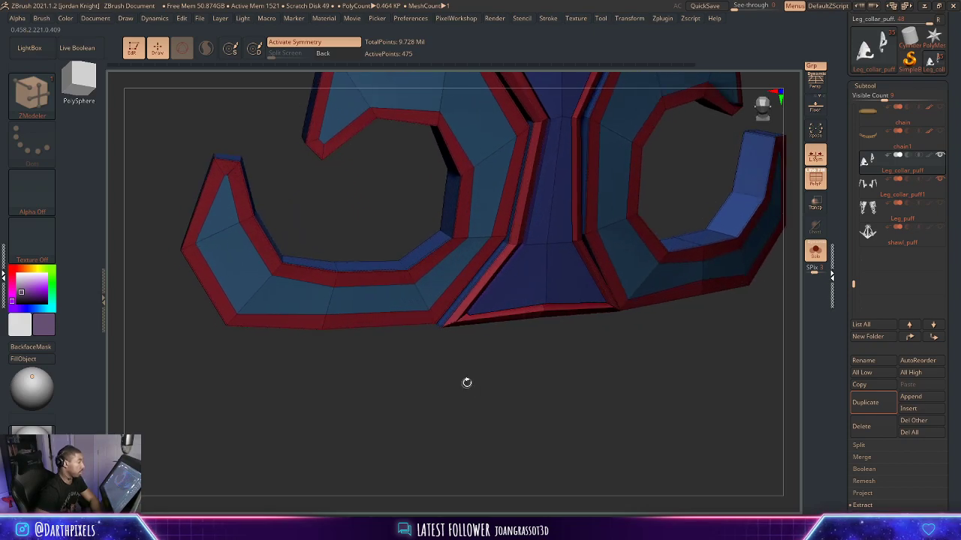
alt+drag(447, 384, 418, 465)
drag(743, 195, 698, 174)
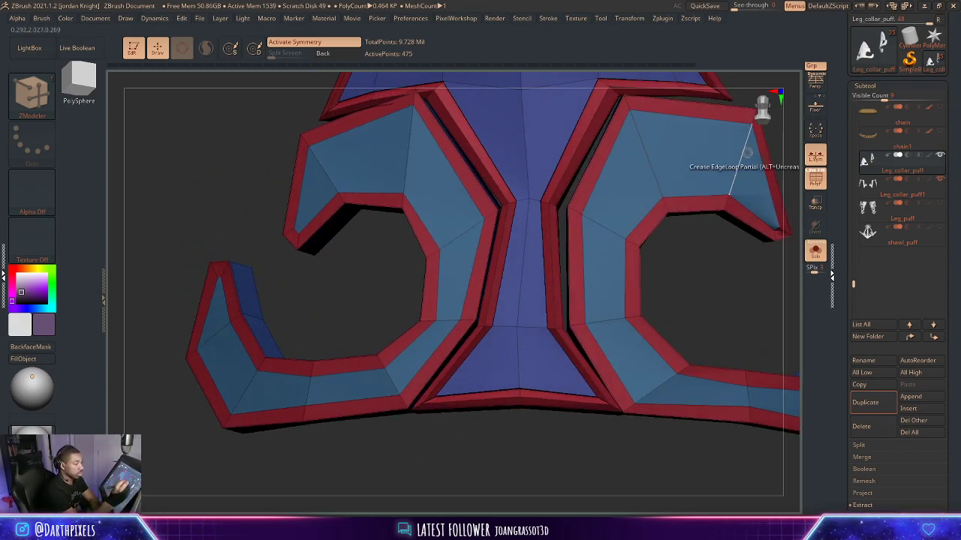
alt+drag(696, 285, 550, 291)
click(32, 96)
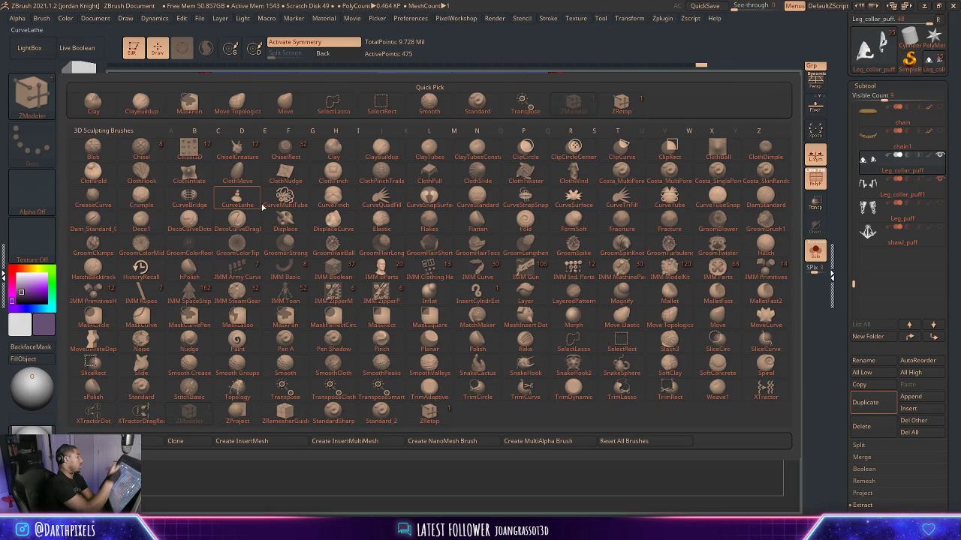
click(245, 103)
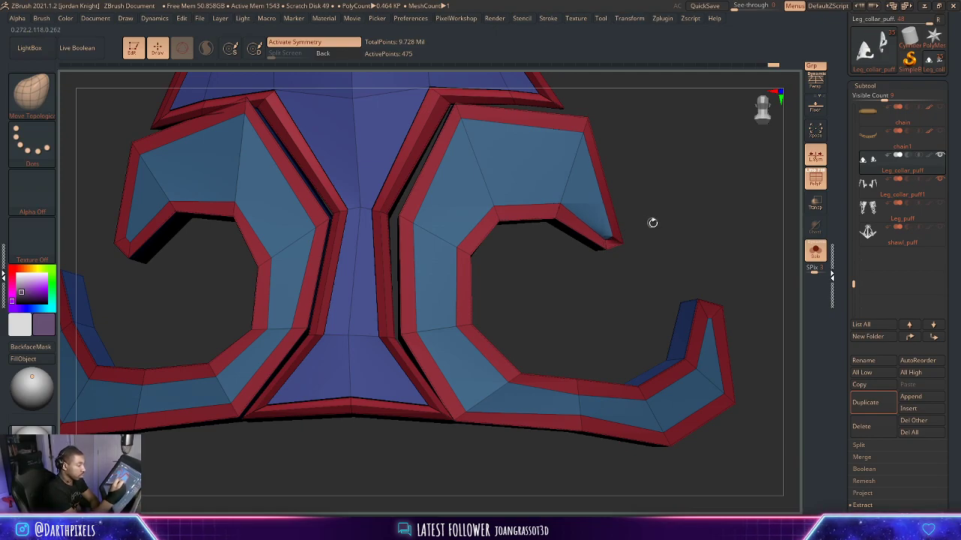
right_drag(652, 223, 601, 244)
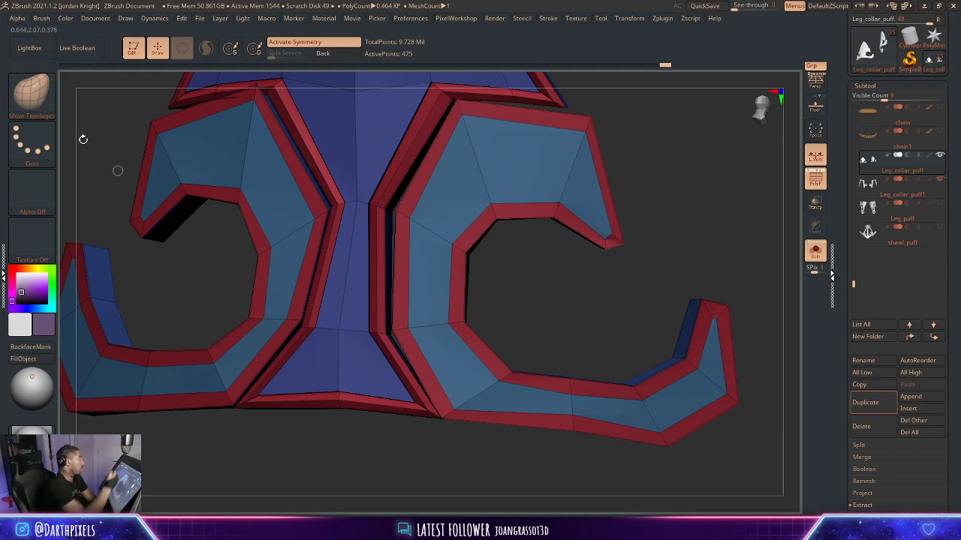
Switch back to ZModeler, set the edge action to Insert and add an edge loop along the middle of the scroll borders.
key(b)
click(583, 109)
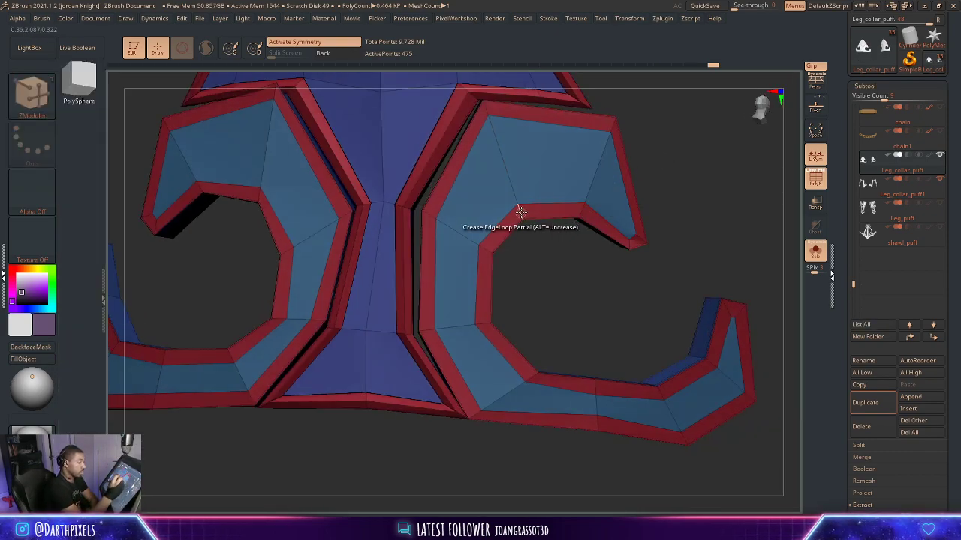
key(space)
click(502, 228)
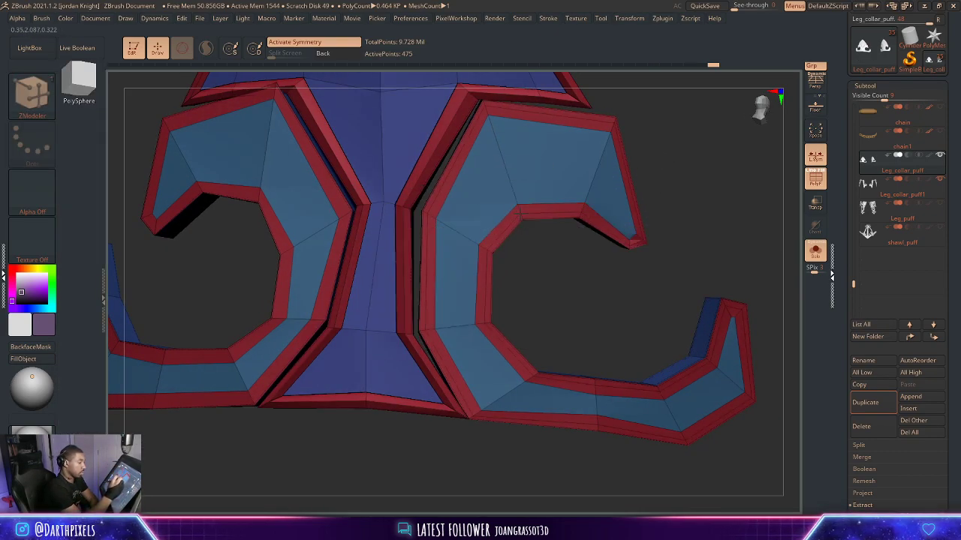
ctrl+right_drag(527, 238, 522, 272)
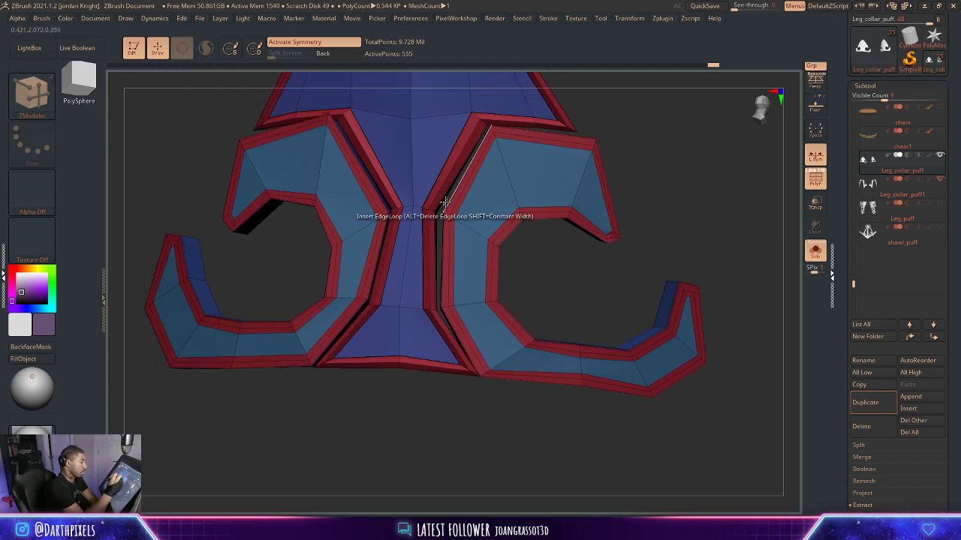
Set the edge action to Move Infinite Radius on the complete edge loop and raise the scroll borders' middle loop.
key(space)
click(456, 248)
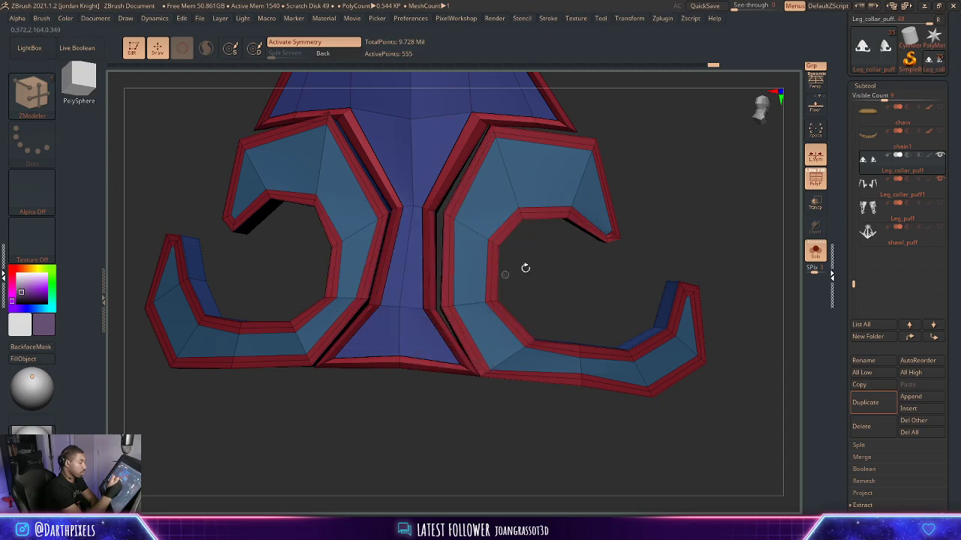
drag(558, 280, 538, 233)
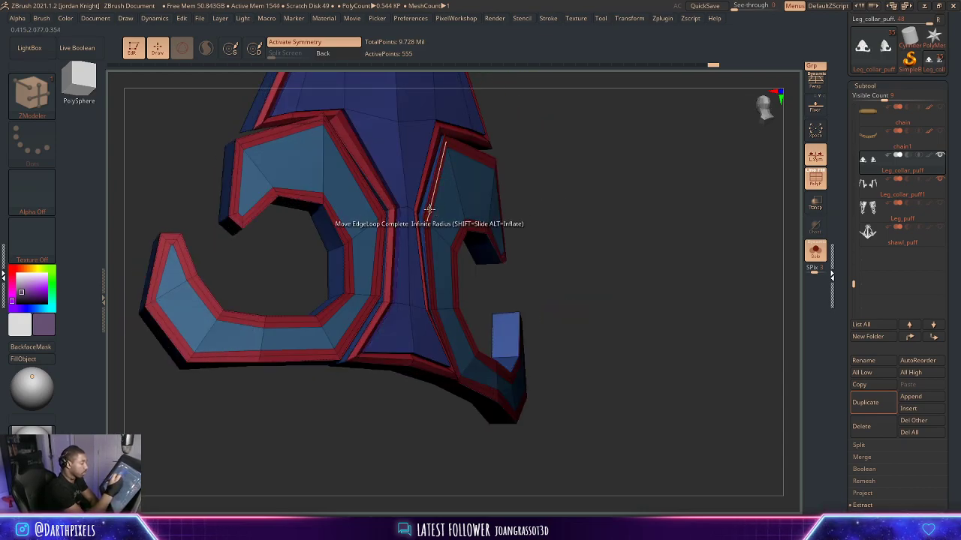
drag(428, 209, 433, 207)
ctrl+right_drag(567, 191, 587, 218)
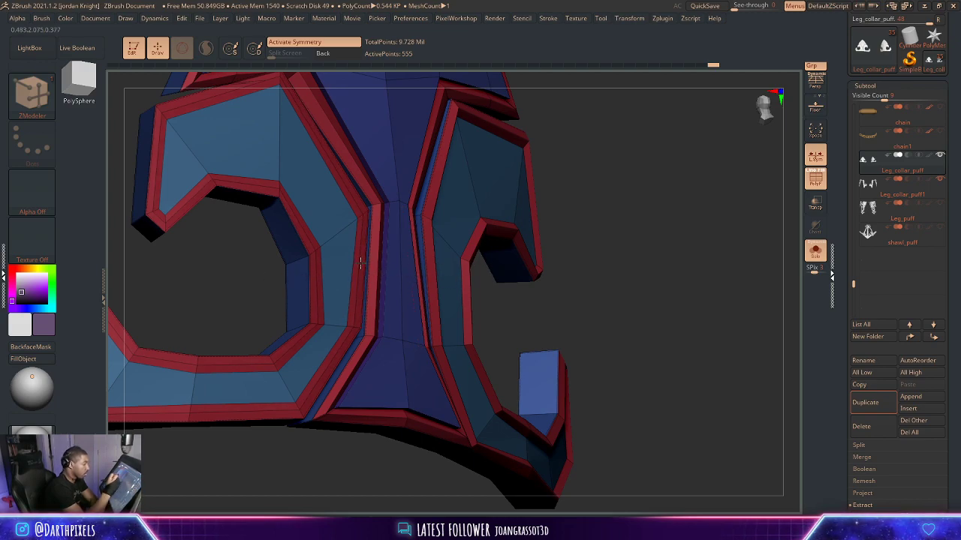
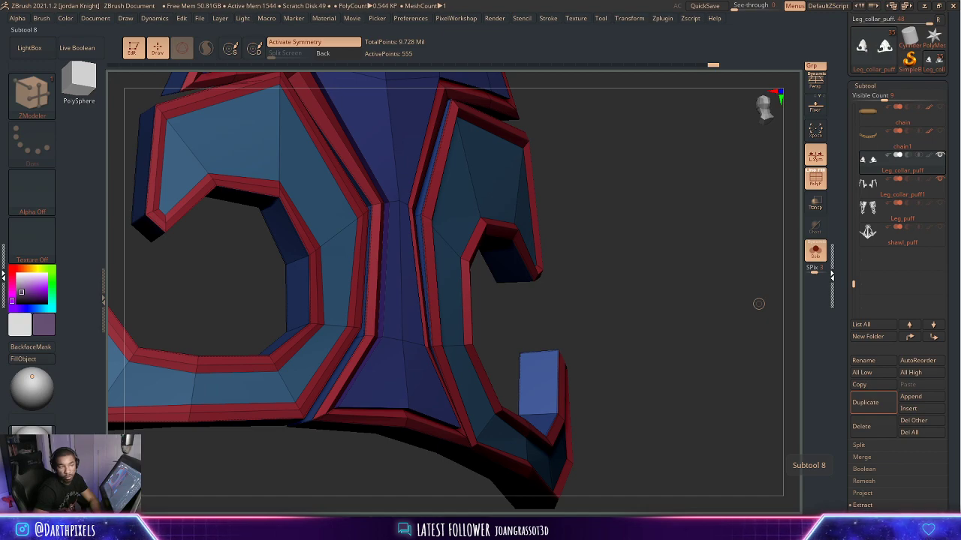
drag(695, 310, 619, 255)
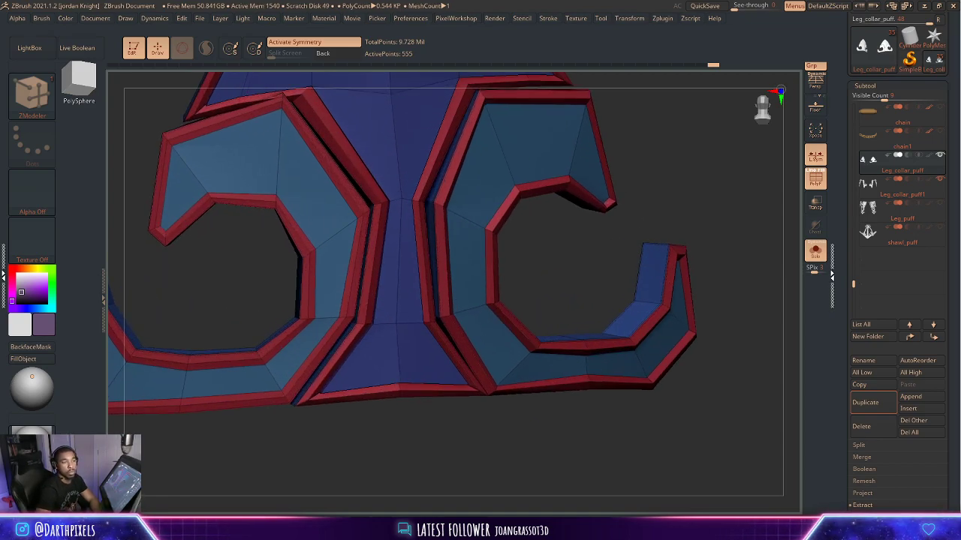
Inflate the complete middle edge loop of the scroll borders to raise it into a ridge, checking it from both sides.
drag(503, 295, 513, 229)
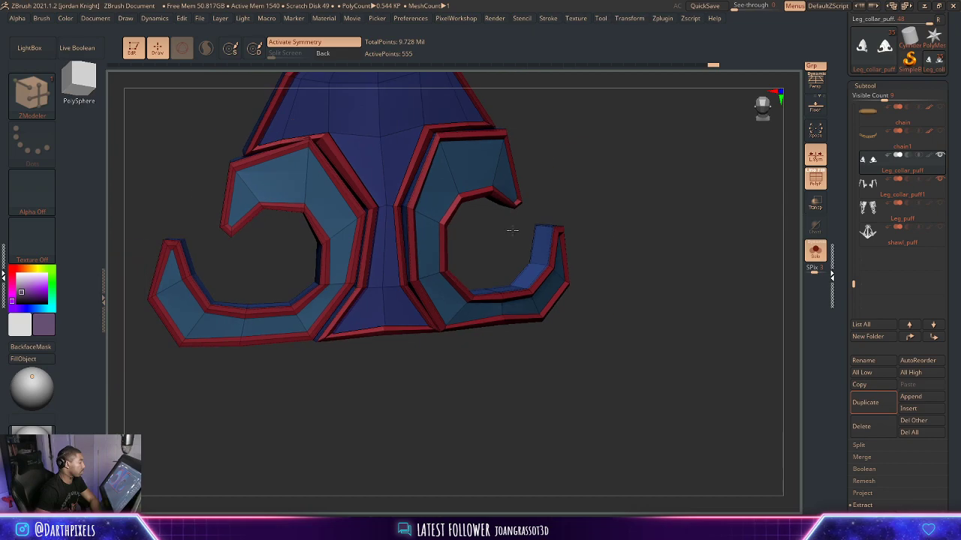
alt+drag(611, 186, 719, 208)
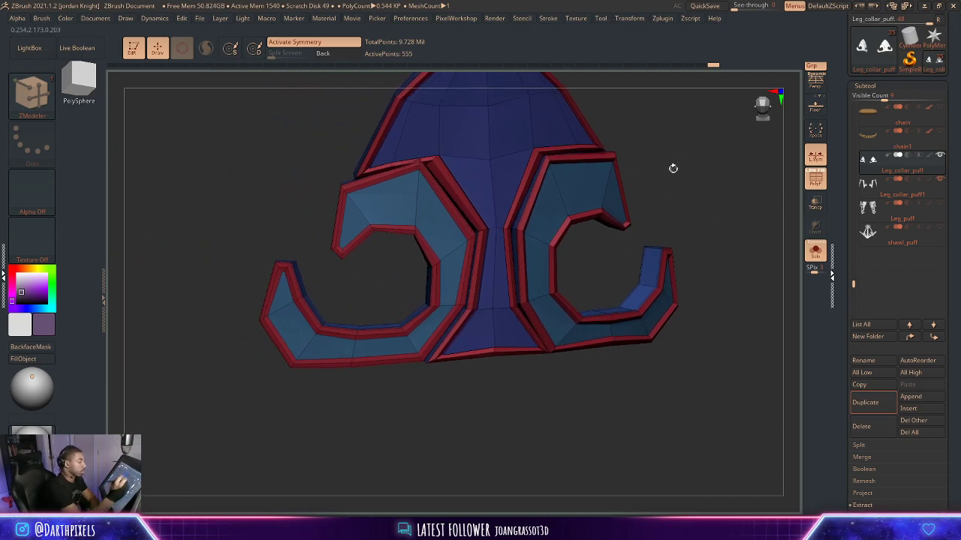
alt+drag(673, 168, 671, 208)
drag(638, 255, 675, 268)
alt+drag(671, 197, 661, 231)
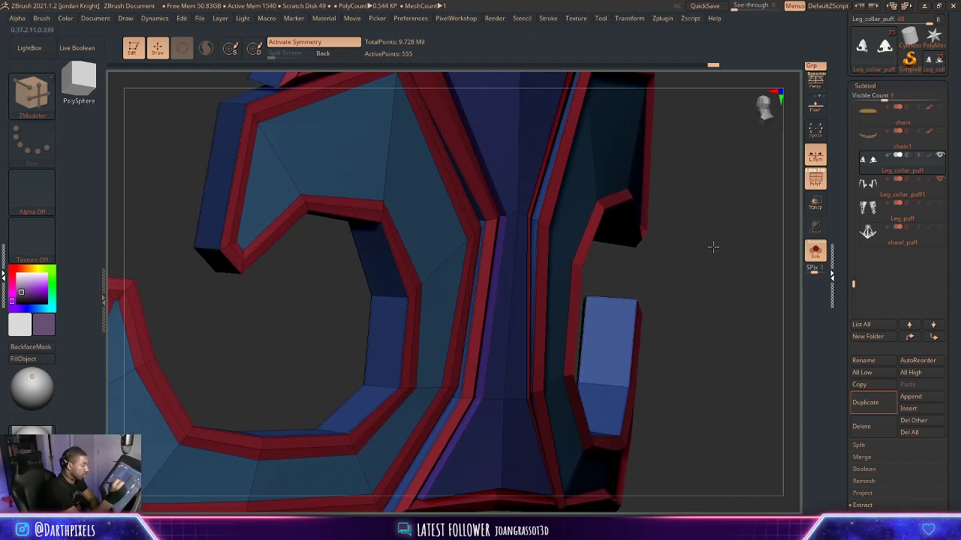
drag(713, 246, 466, 220)
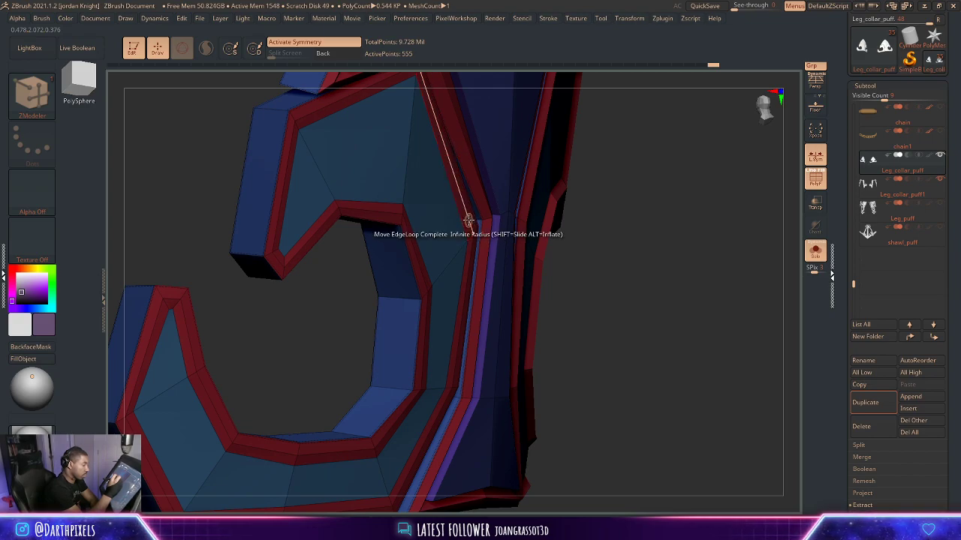
alt+click(468, 221)
drag(681, 201, 570, 214)
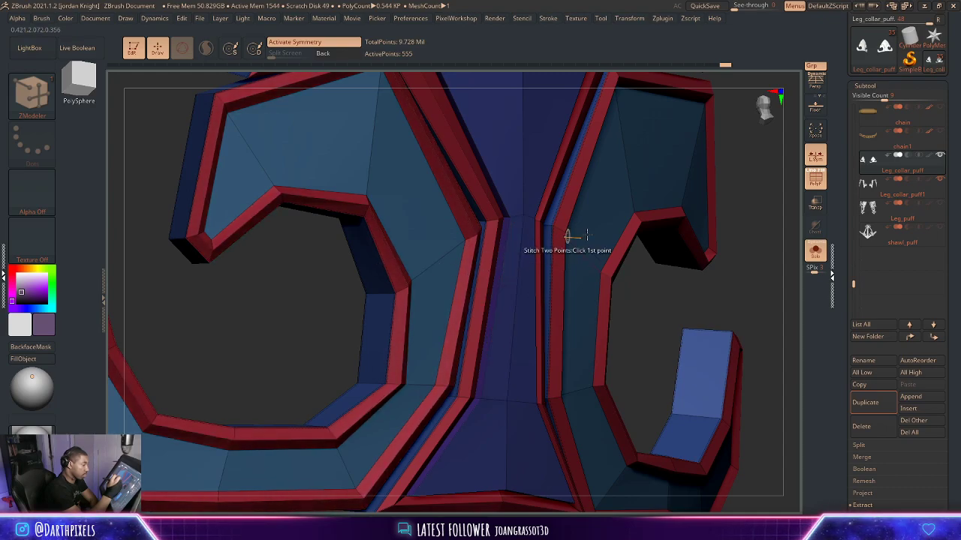
alt+drag(703, 272, 742, 237)
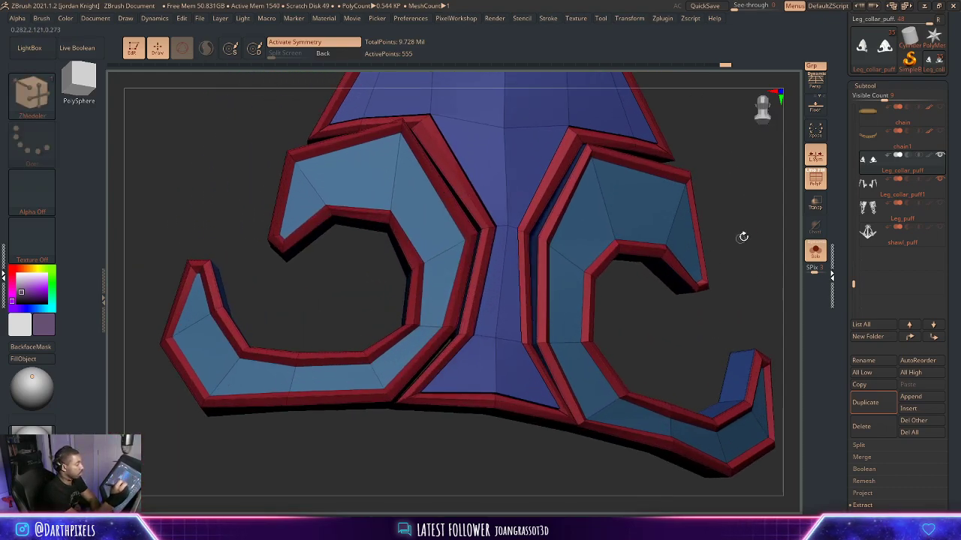
Preview the ornament smoothed without polyframe to check the raised scroll borders, and return to the unsmoothed polyframe.
key(d)
key(shift+f)
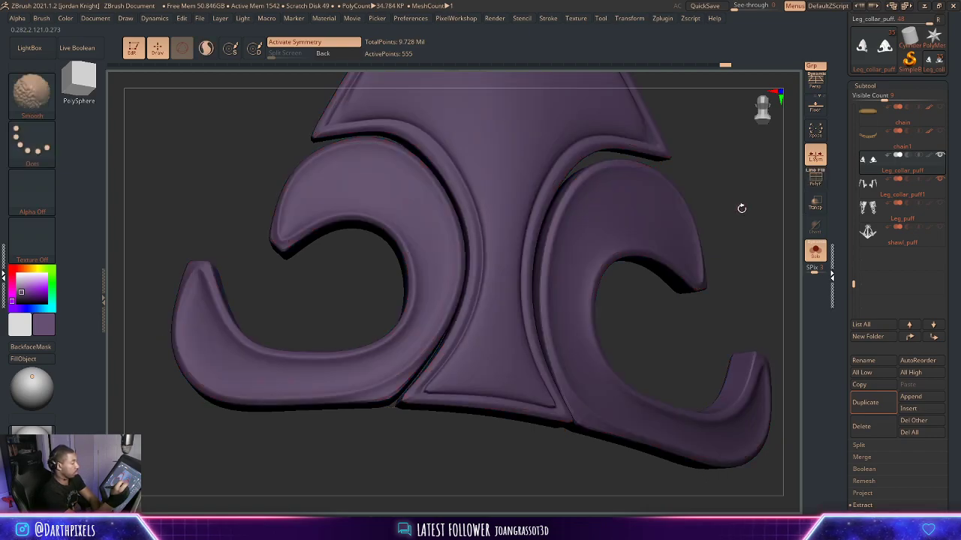
key(shift+d)
key(shift+f)
Extrude the flat face inside each scroll's border with the Polygroup Island target.
drag(713, 184, 630, 200)
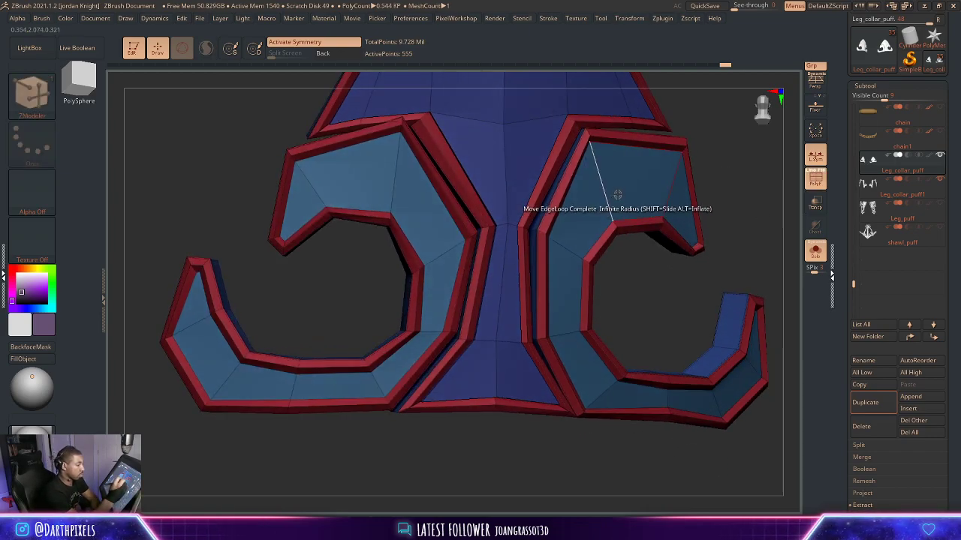
click(625, 185)
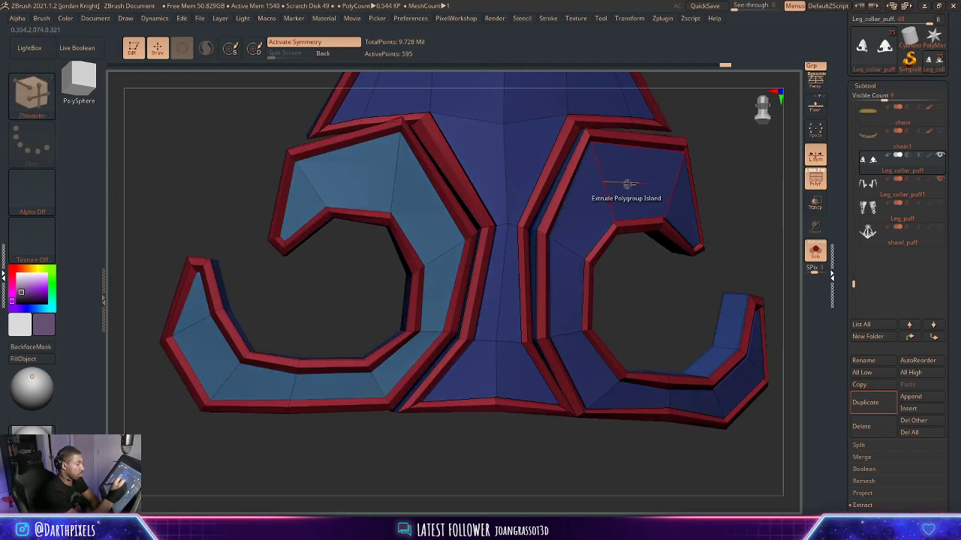
click(437, 227)
Preview the extruded scroll faces smoothed without polyframe from several angles, and restore the unsmoothed polyframe view.
key(d)
key(shift+f)
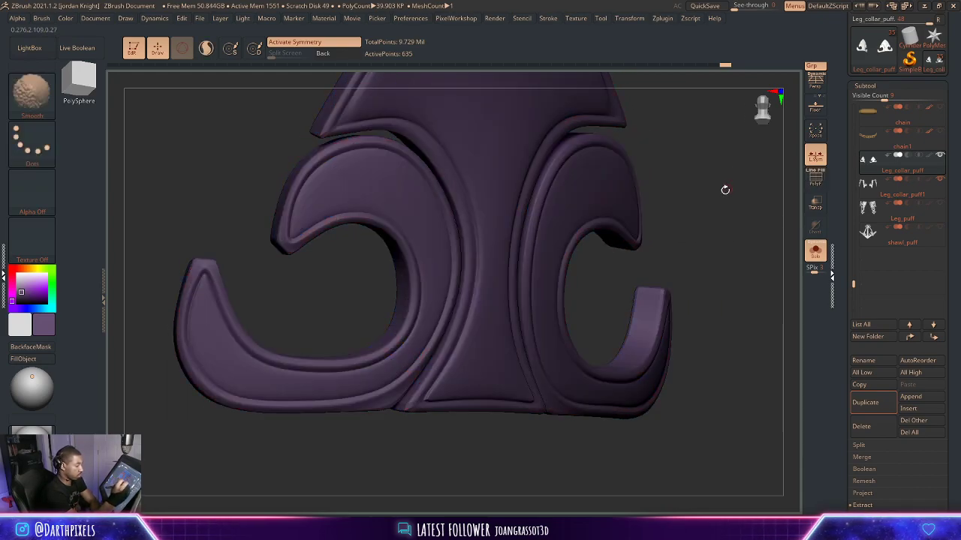
drag(725, 190, 630, 192)
alt+drag(660, 239, 717, 249)
key(shift+d)
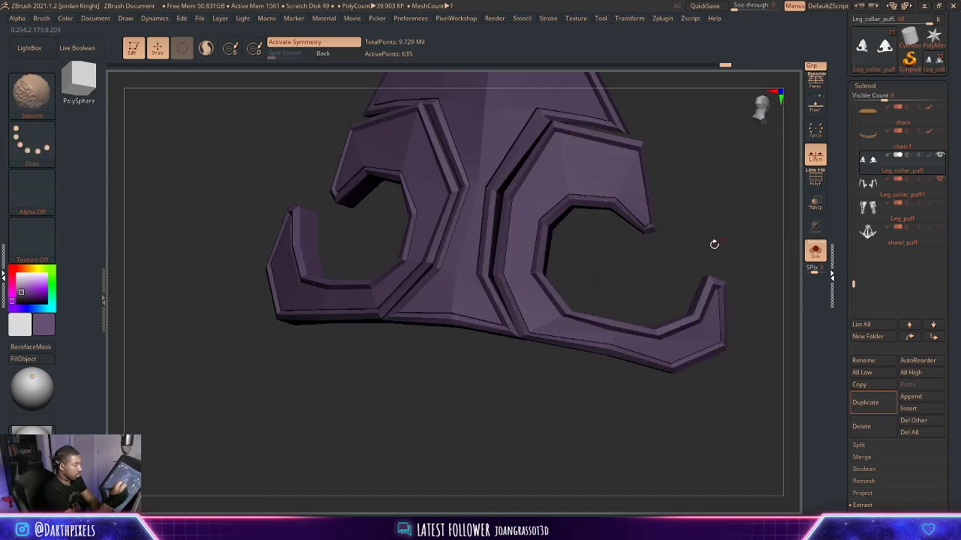
key(shift+f)
Set the edge action to Crease with the EdgeLoop Partial target and crease the scrolls' lower corners beside the centre piece.
alt+drag(632, 285, 700, 213)
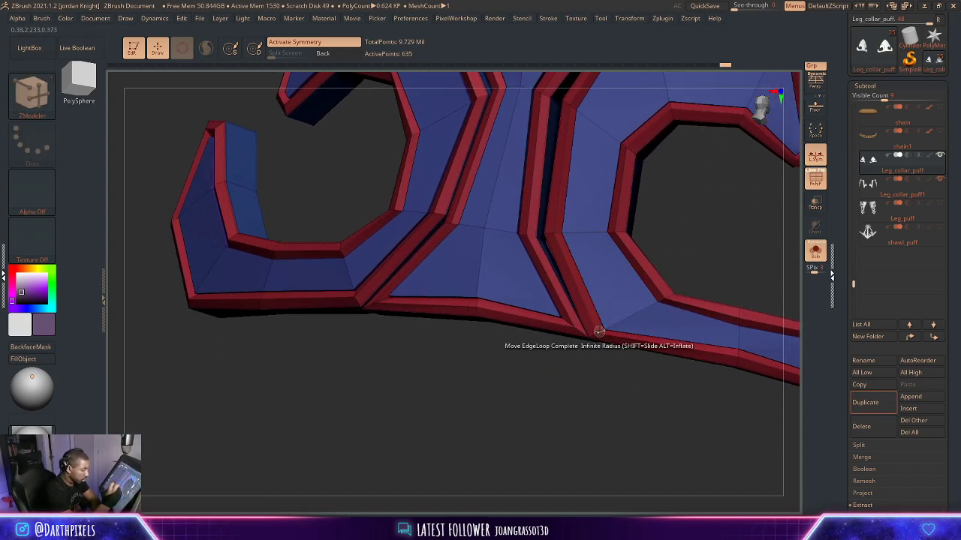
alt+drag(715, 267, 717, 345)
drag(669, 443, 658, 407)
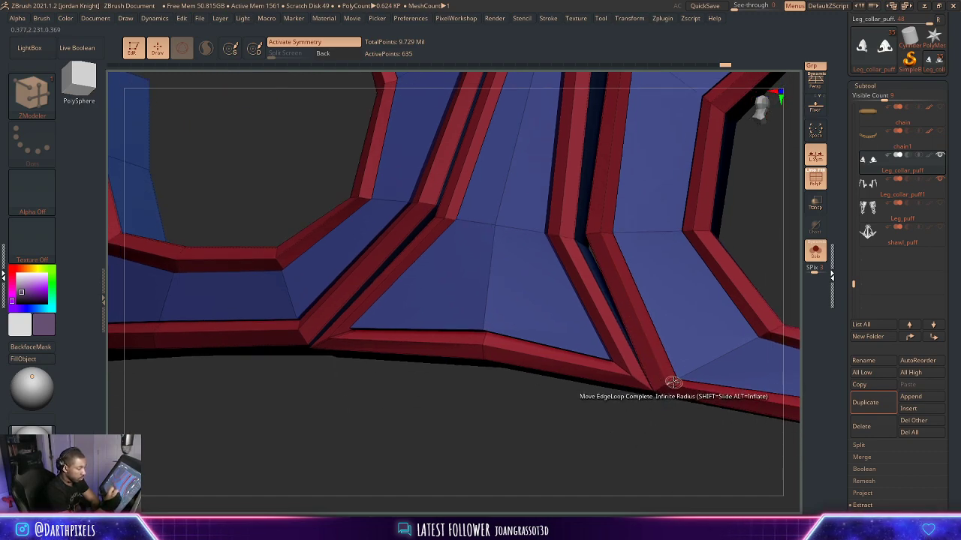
key(space)
click(595, 278)
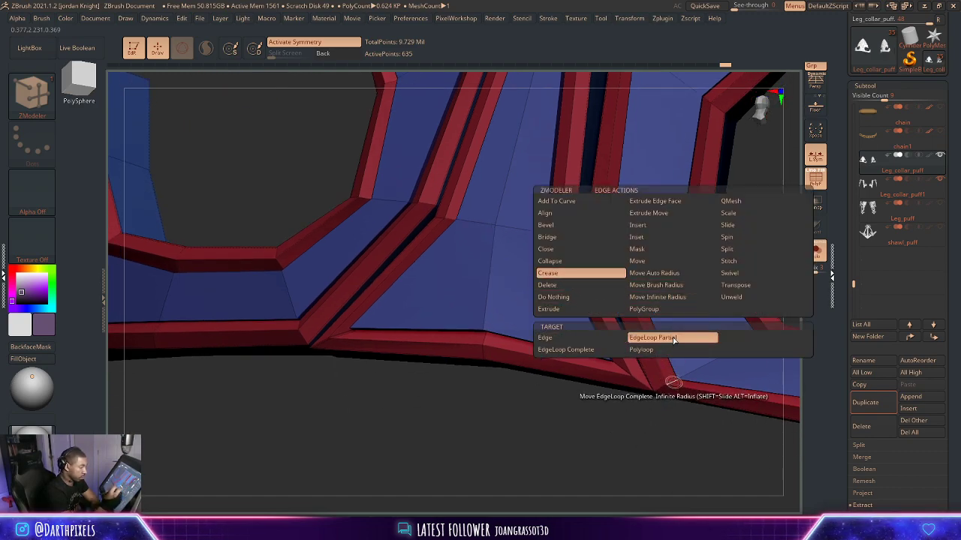
drag(580, 442, 610, 448)
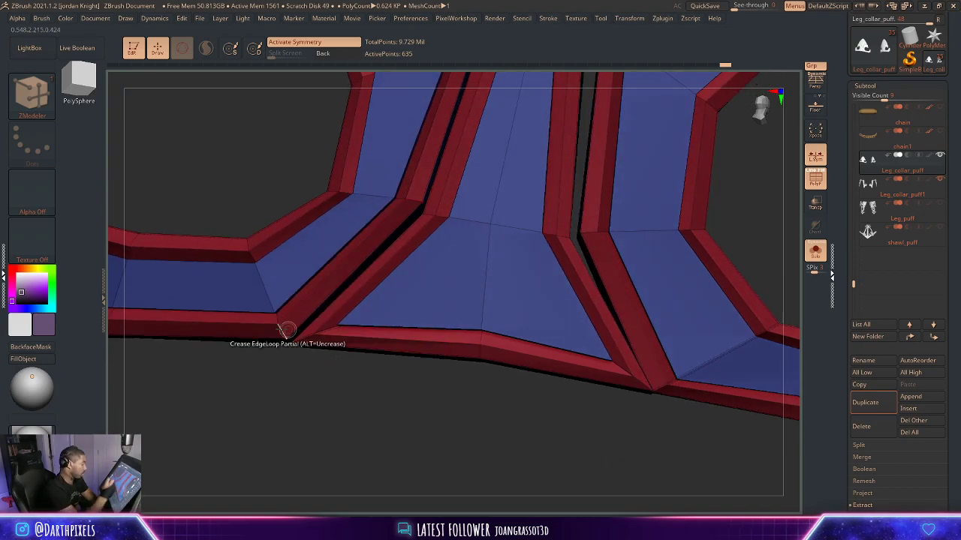
Inspect the smoothed ornament without polyframe from several angles, checking the scrolls' lower corners and the gaps beside the centre piece.
key(d)
alt+drag(365, 418, 285, 375)
key(shift+f)
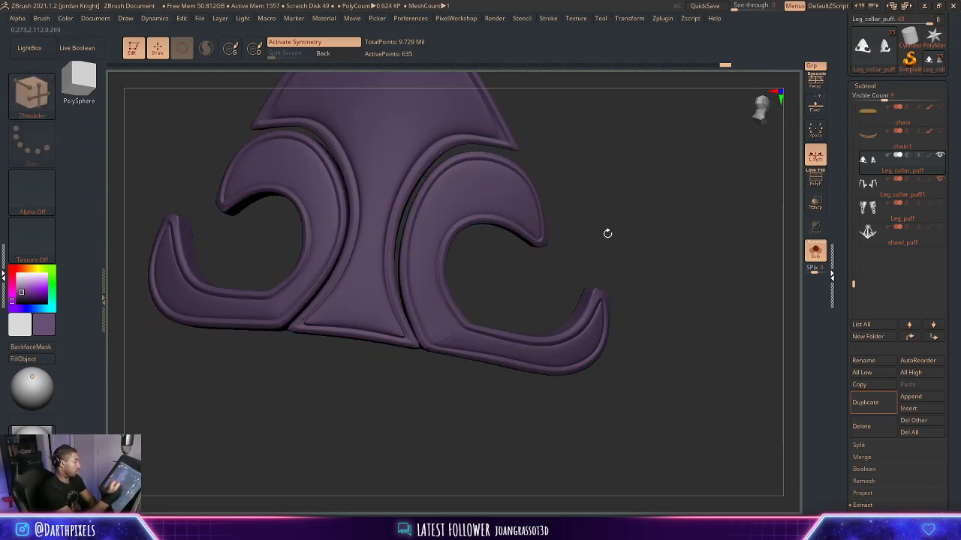
drag(607, 233, 584, 259)
alt+drag(584, 252, 722, 195)
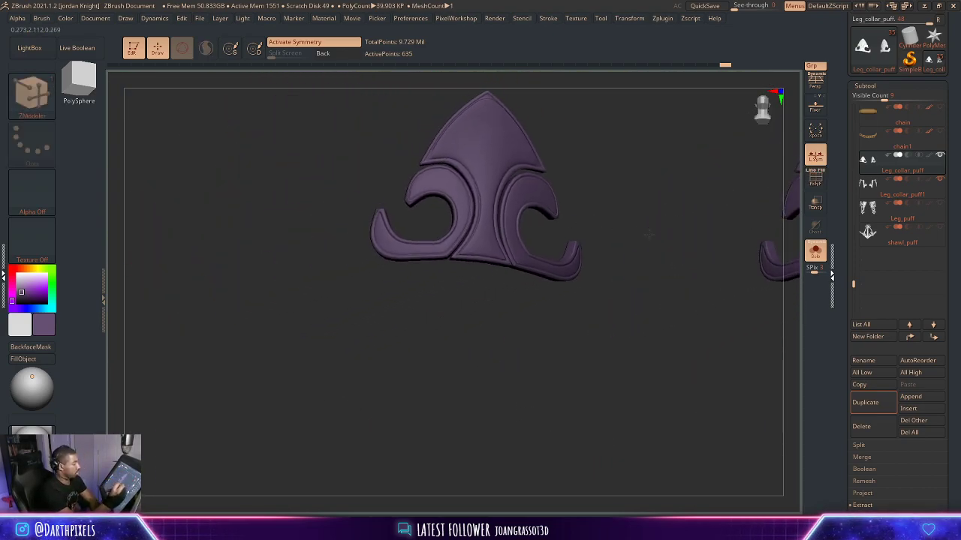
drag(623, 262, 605, 286)
drag(605, 286, 699, 284)
drag(662, 196, 655, 226)
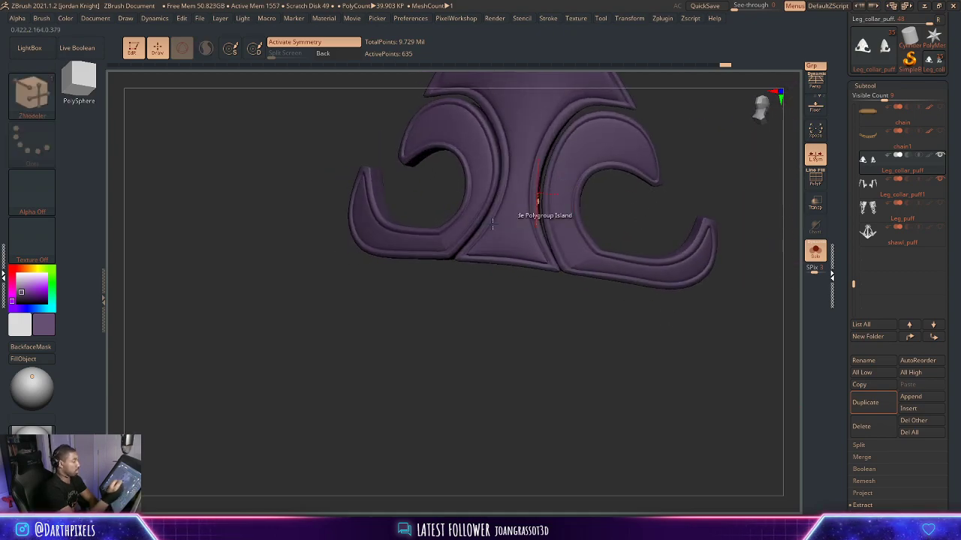
Switch to the Move Topological brush and, on the unsmoothed mesh, pull one scroll closer to the centre piece to narrow the gap.
click(31, 94)
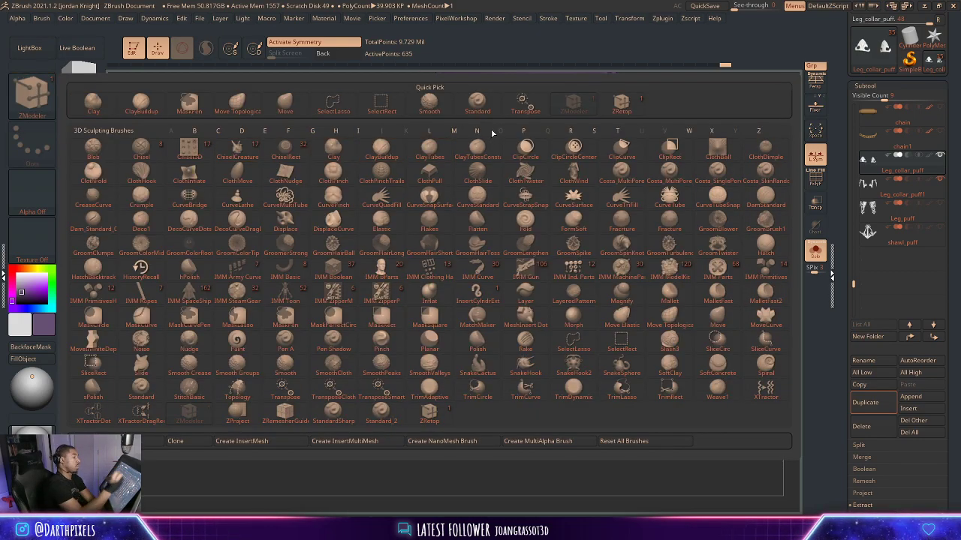
click(237, 108)
key(shift+d)
key(space)
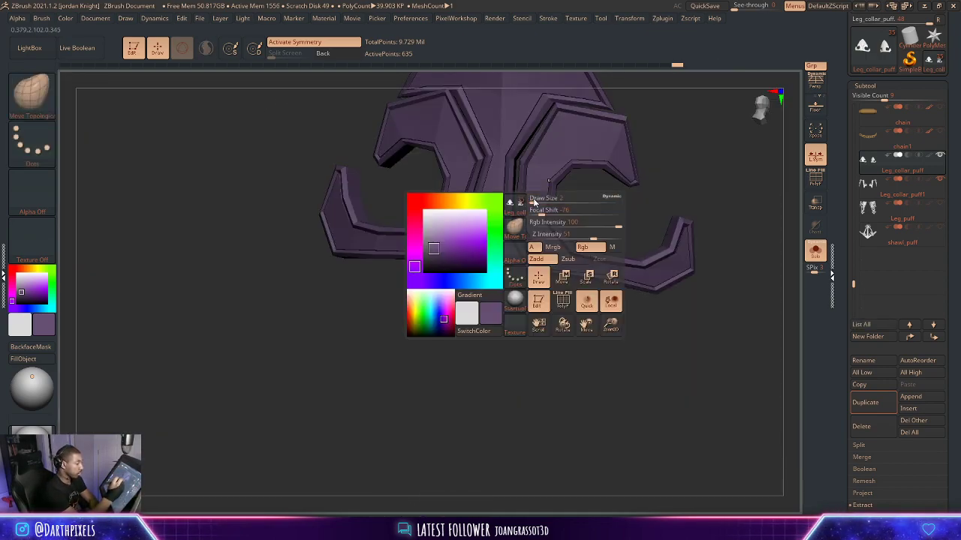
mouse_move(534, 201)
mouse_down()
mouse_move(546, 197)
mouse_move(520, 227)
mouse_up()
key(ctrl+z)
key(space)
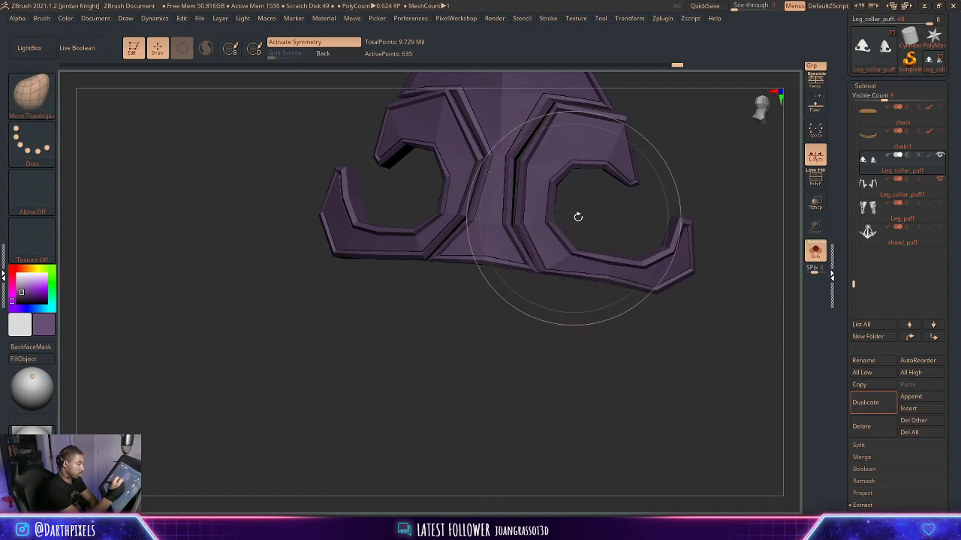
key(space)
drag(579, 217, 515, 231)
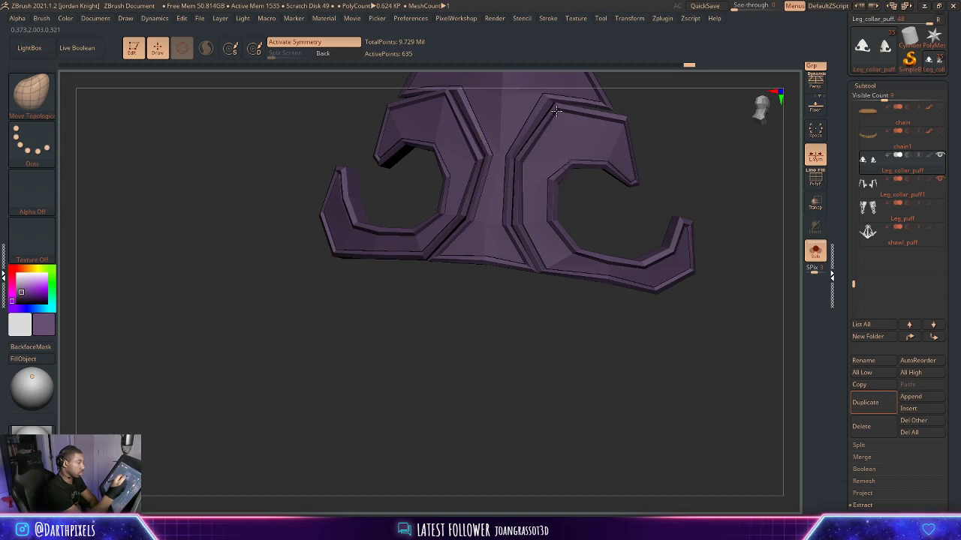
Nudge the scroll's outer upper corner and the borders near the centre piece with differently sized Move Topological strokes.
drag(671, 127, 692, 129)
drag(619, 120, 615, 123)
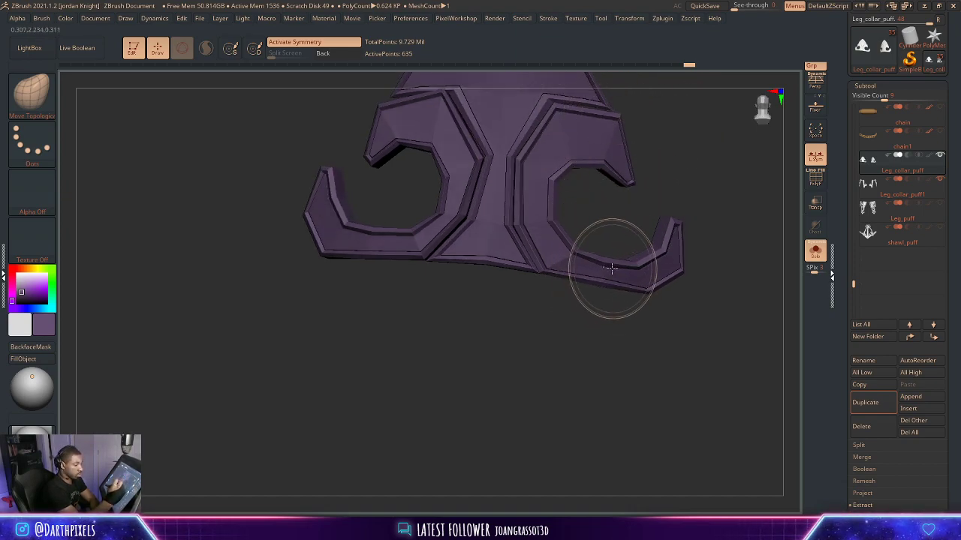
key(space)
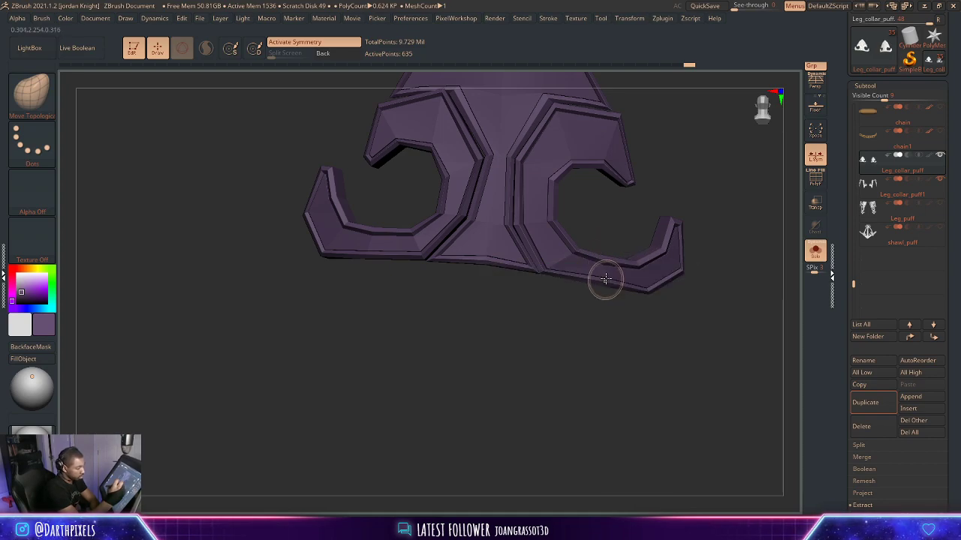
drag(417, 346, 433, 325)
mouse_move(449, 293)
mouse_down()
mouse_move(431, 302)
mouse_move(444, 293)
mouse_up()
key(space)
drag(476, 174, 482, 163)
Adjust the opposite scroll's inner curve and its edge along the centre piece with the Move Topological brush.
mouse_move(435, 330)
mouse_down()
mouse_move(442, 325)
mouse_move(405, 402)
mouse_up()
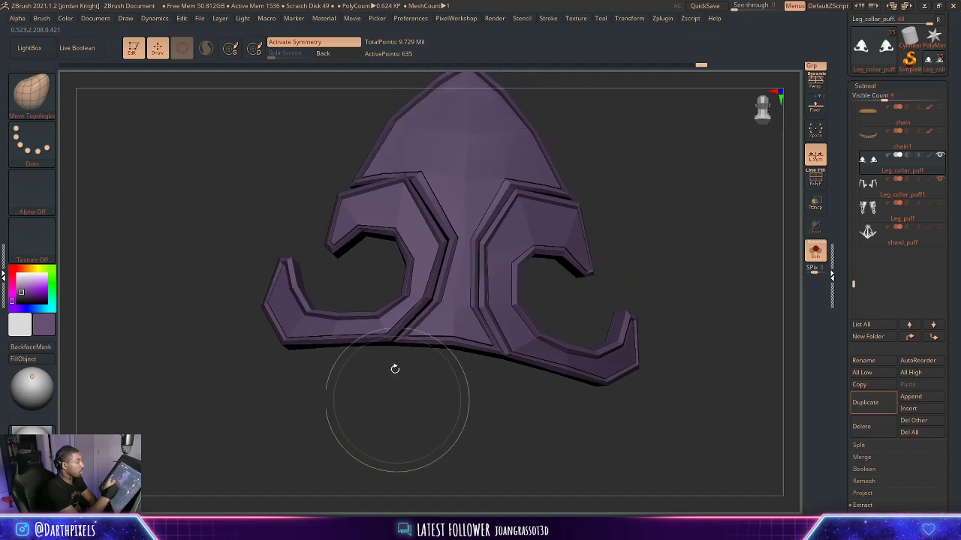
drag(441, 242, 448, 239)
drag(427, 298, 423, 303)
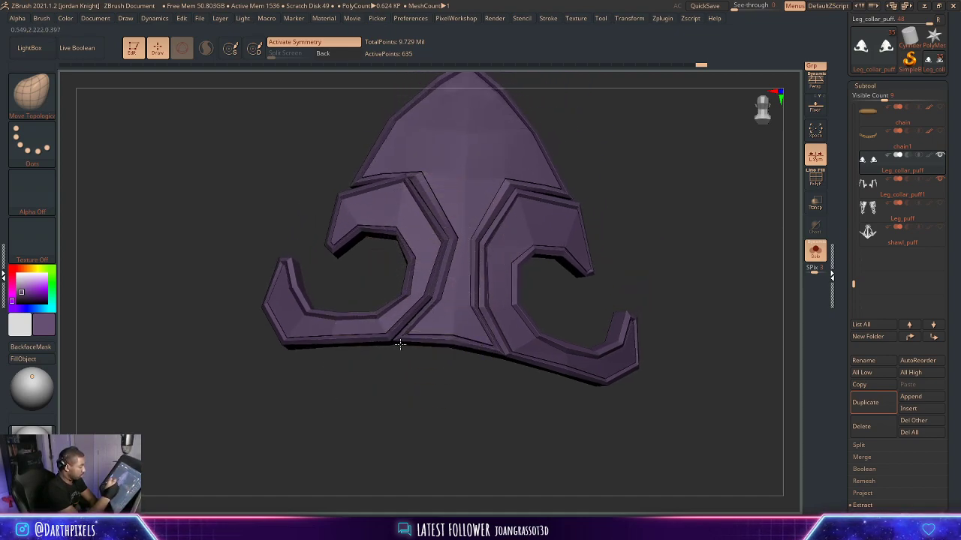
alt+drag(410, 347, 408, 380)
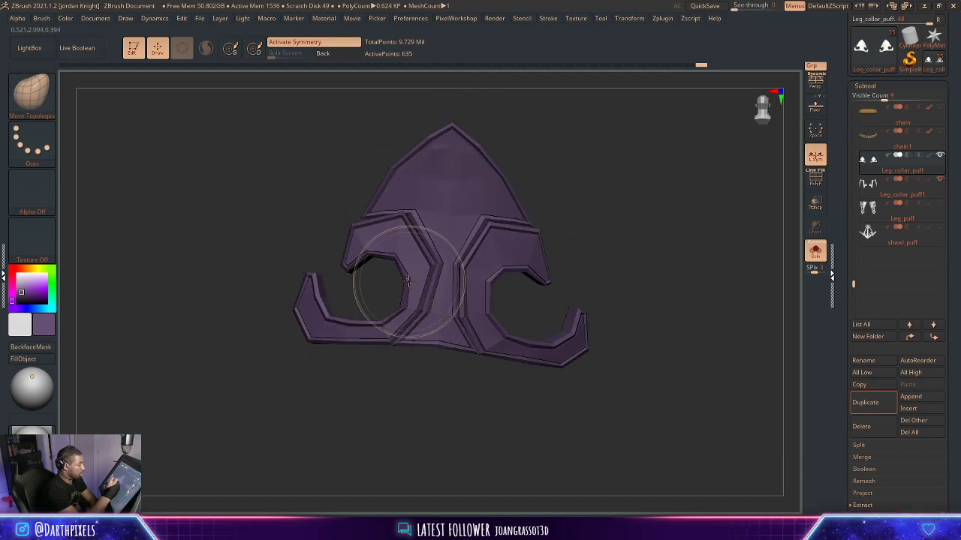
key(space)
drag(405, 271, 401, 268)
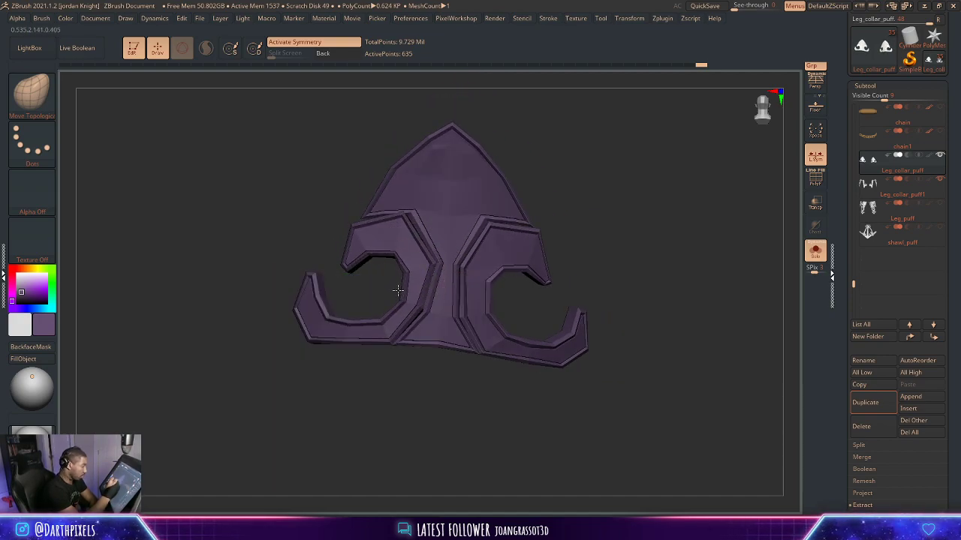
Turn smoothing back on and examine the whole ornament from several angles, comparing both scrolls' fit against the centre piece.
key(ctrl+d)
key(ctrl+d)
key(ctrl+d)
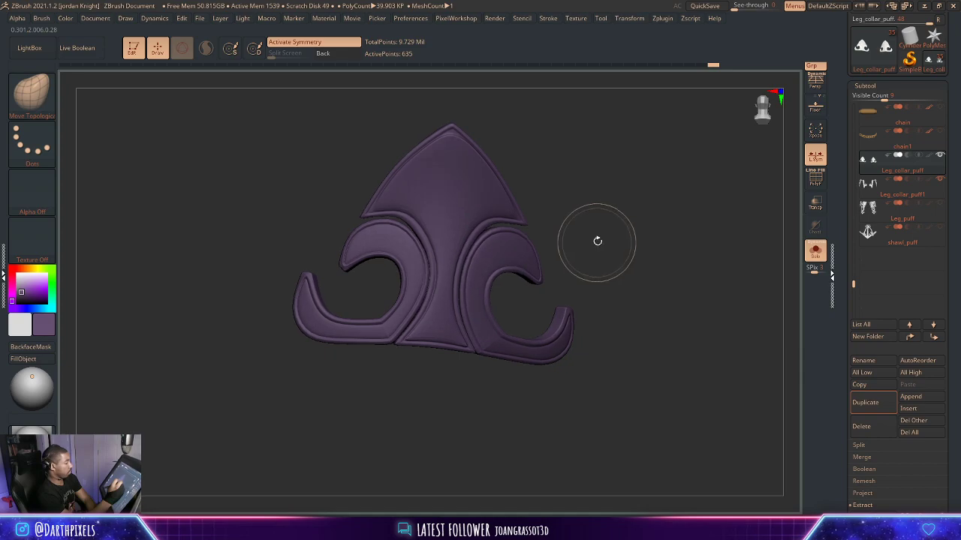
drag(583, 217, 415, 314)
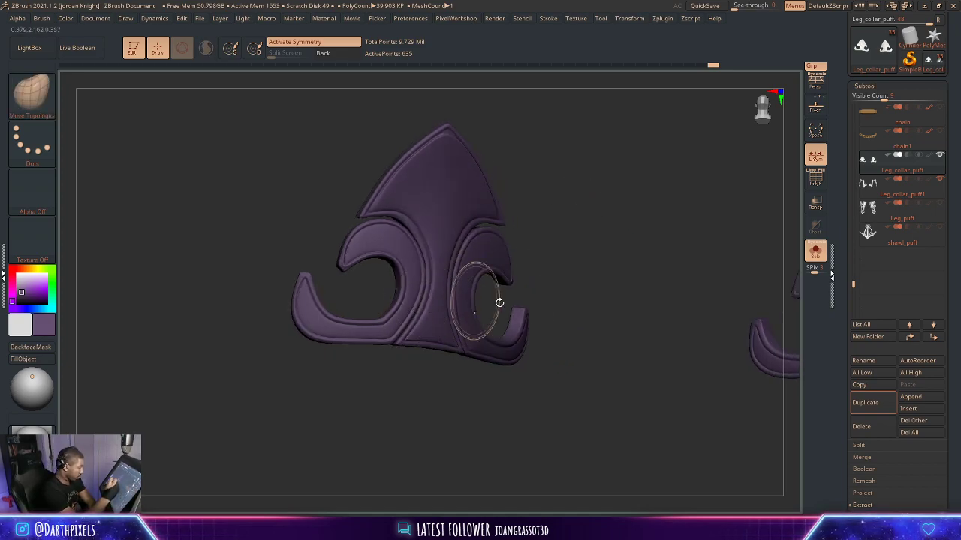
drag(549, 286, 528, 278)
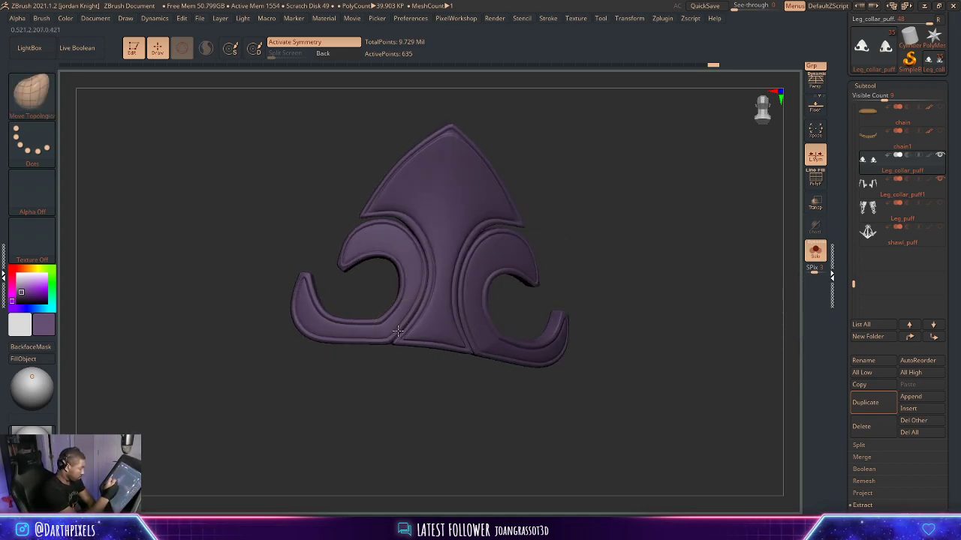
drag(403, 372, 398, 373)
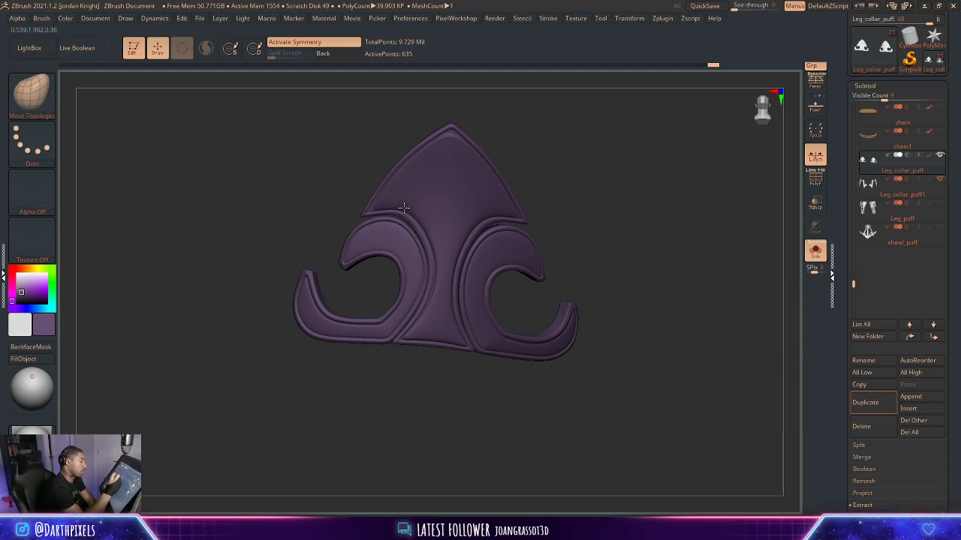
drag(499, 231, 497, 225)
mouse_move(556, 213)
mouse_down()
mouse_move(548, 205)
mouse_move(528, 218)
mouse_move(532, 209)
mouse_move(571, 208)
mouse_move(562, 192)
mouse_move(540, 220)
mouse_move(525, 215)
mouse_up()
drag(599, 146, 525, 183)
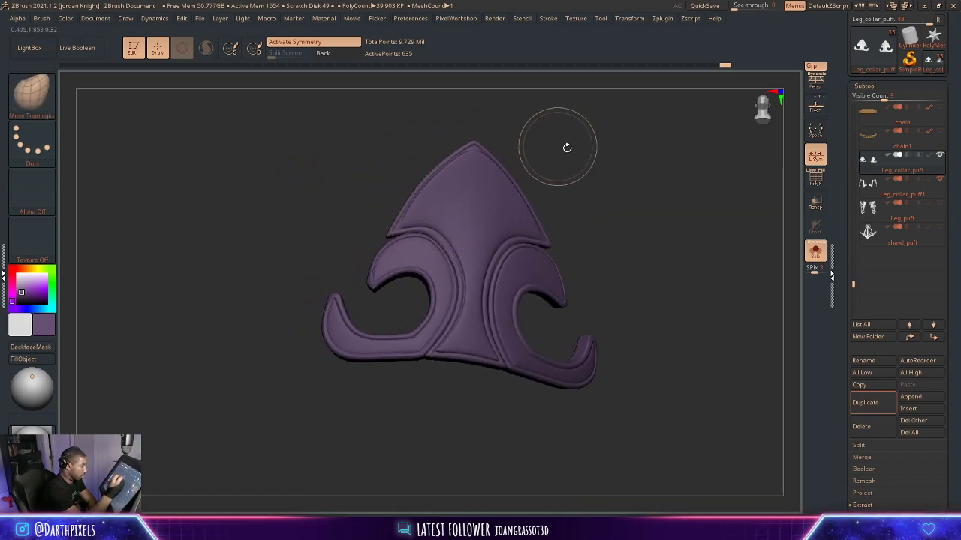
Nudge the upper edge of the ornament's far scroll against the centre piece with the Move Topological brush.
drag(564, 147, 588, 150)
key(space)
click(429, 238)
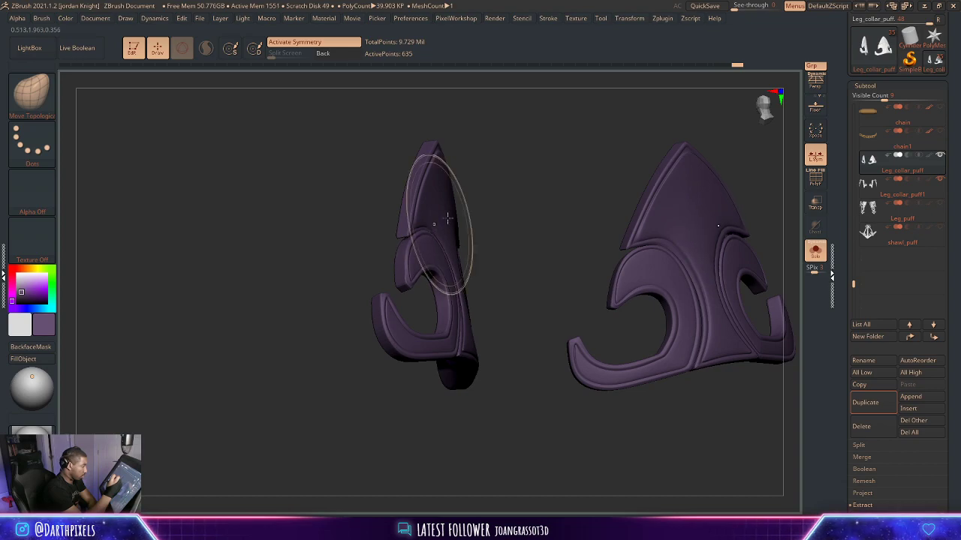
drag(538, 225, 562, 187)
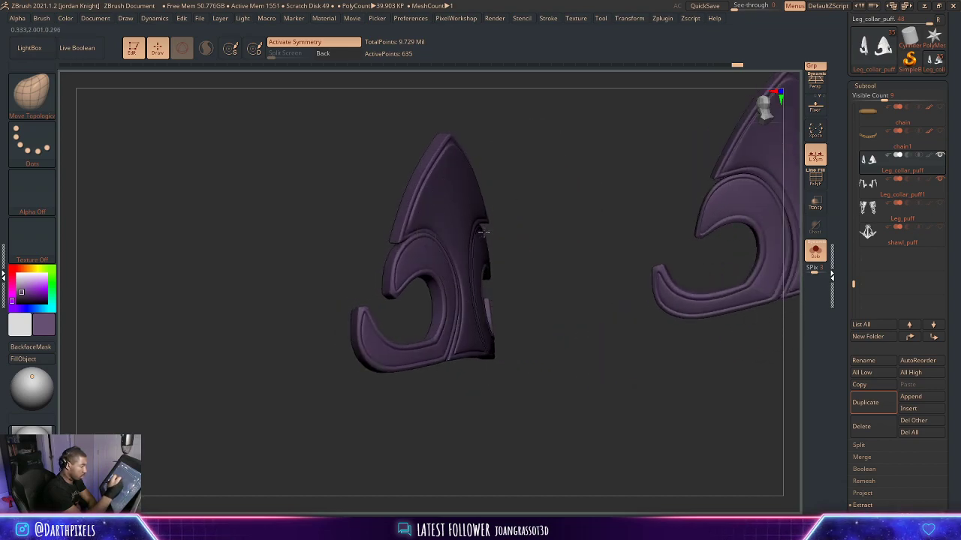
drag(484, 232, 475, 233)
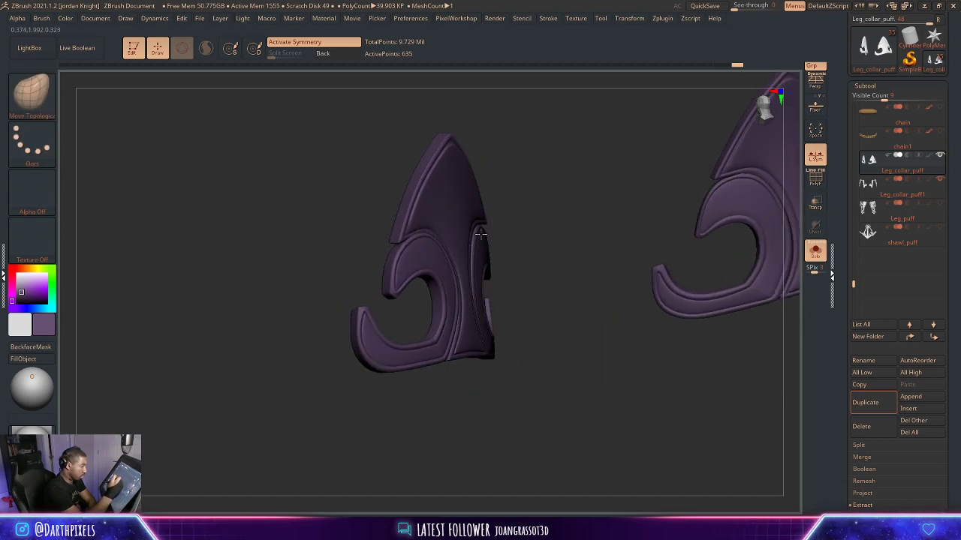
right_drag(483, 232, 504, 229)
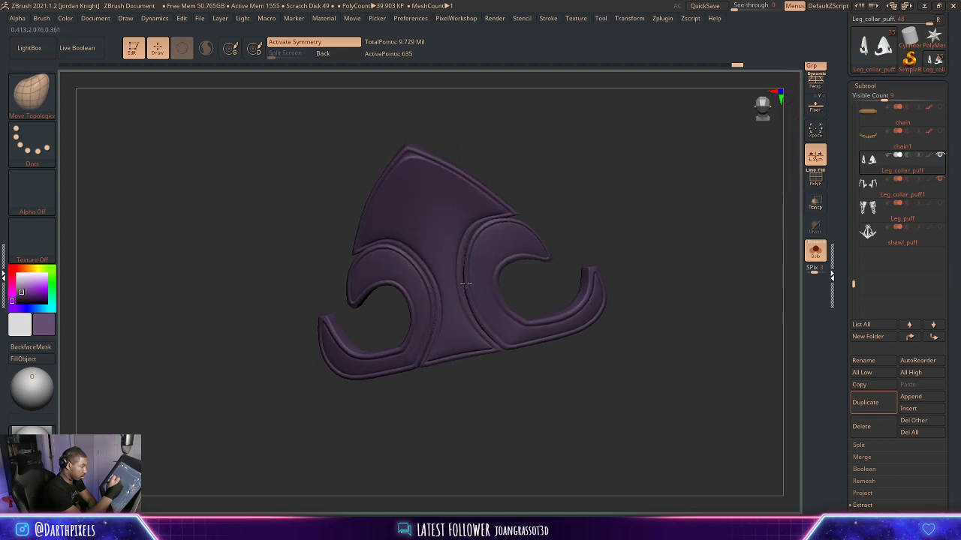
Examine the ornament from underneath and along its lower border to check how the scrolls meet the centre piece.
mouse_move(481, 320)
right_down()
mouse_move(522, 288)
mouse_move(495, 293)
right_up()
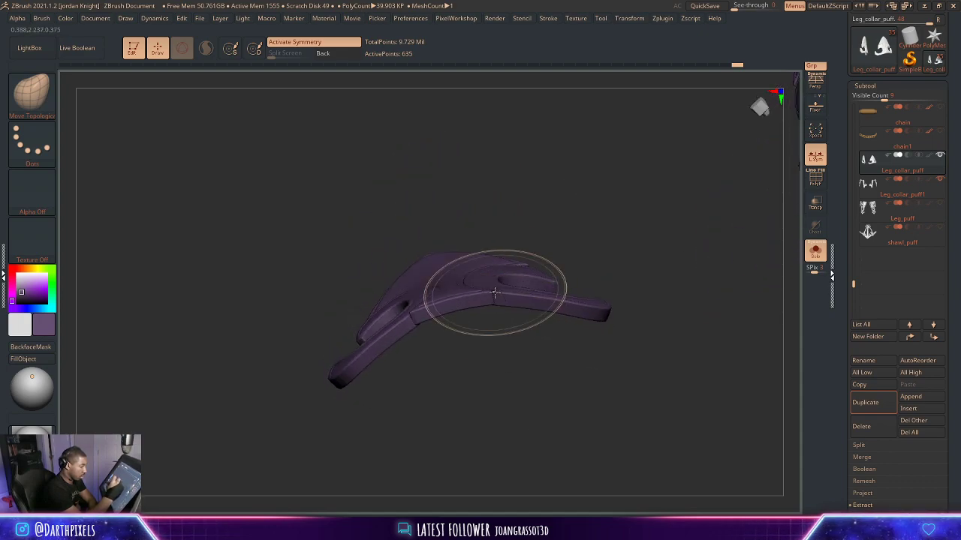
mouse_move(519, 219)
mouse_down()
mouse_move(445, 299)
mouse_move(406, 311)
mouse_move(432, 320)
mouse_move(425, 303)
mouse_up()
mouse_move(485, 213)
mouse_down()
mouse_move(480, 322)
mouse_move(498, 335)
mouse_move(545, 253)
mouse_move(543, 298)
mouse_up()
drag(479, 336, 524, 354)
mouse_move(594, 378)
mouse_down()
mouse_move(566, 339)
mouse_move(536, 378)
mouse_move(519, 367)
mouse_up()
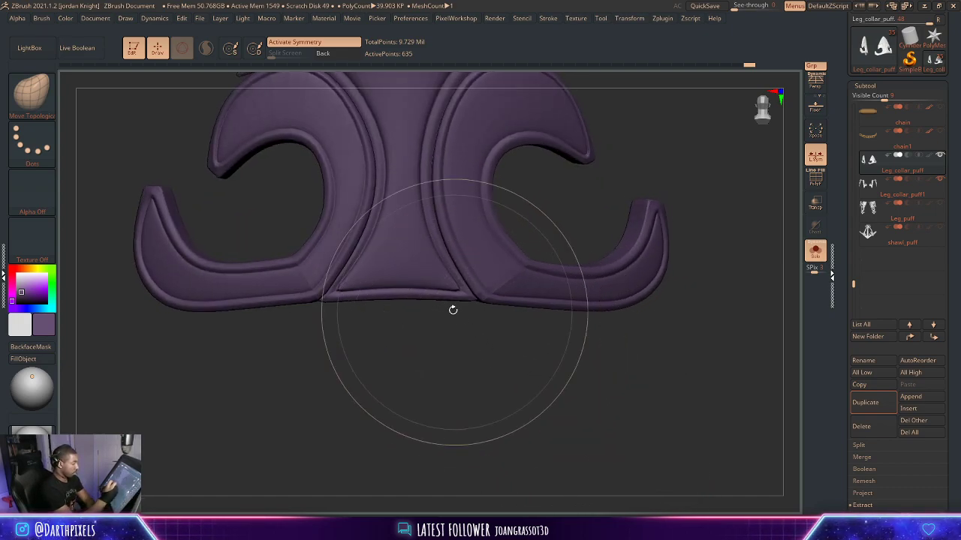
alt+drag(387, 368, 352, 320)
Leave solo mode and fine-tune the back ornament's scroll on the unsmoothed mesh with the Move Topological brush.
click(821, 251)
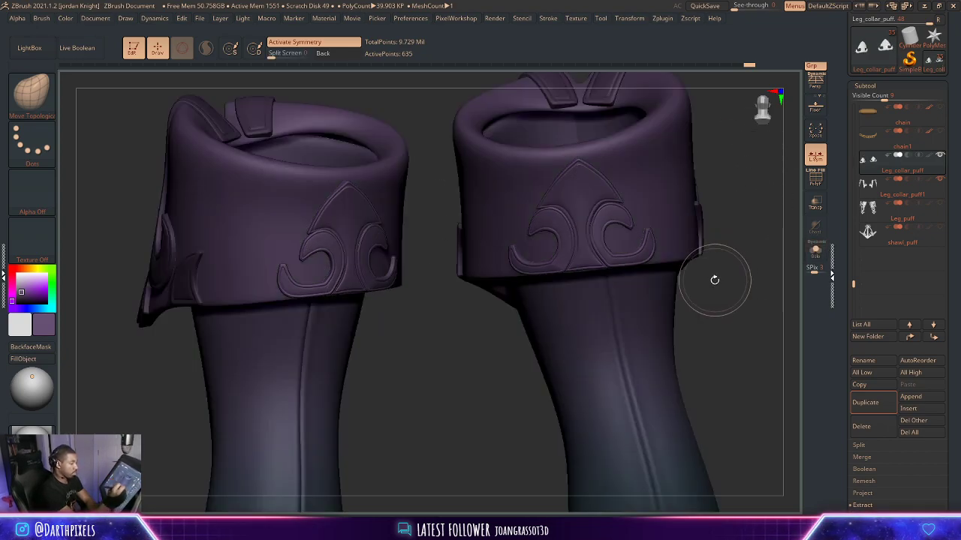
mouse_move(713, 281)
alt+mouse_down()
mouse_move(636, 250)
mouse_move(549, 265)
mouse_move(590, 223)
mouse_move(715, 298)
alt+mouse_up()
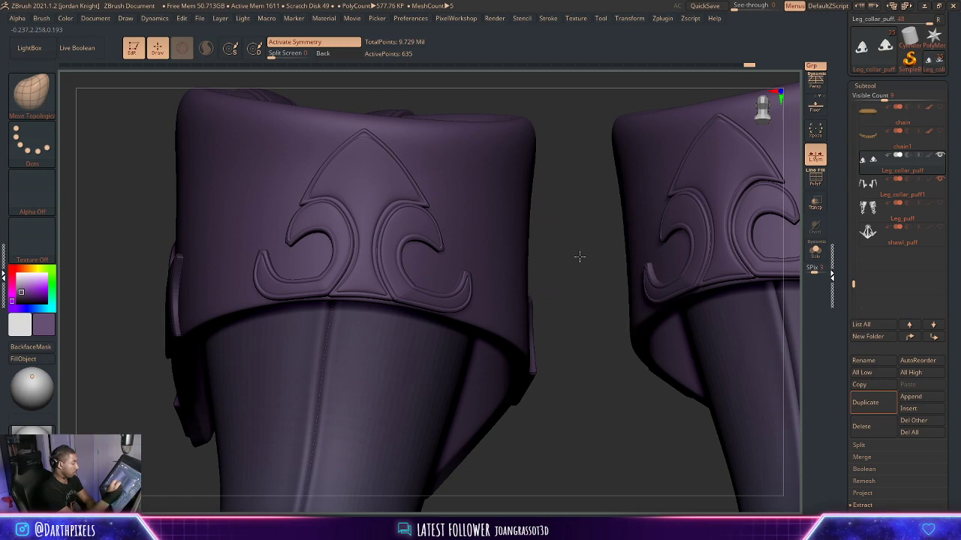
drag(579, 256, 531, 262)
key(shift+d)
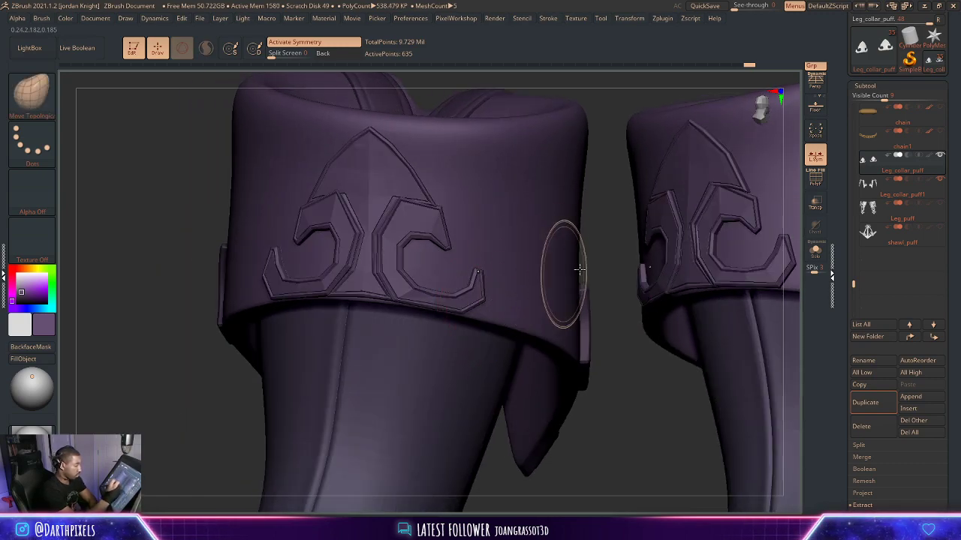
key(space)
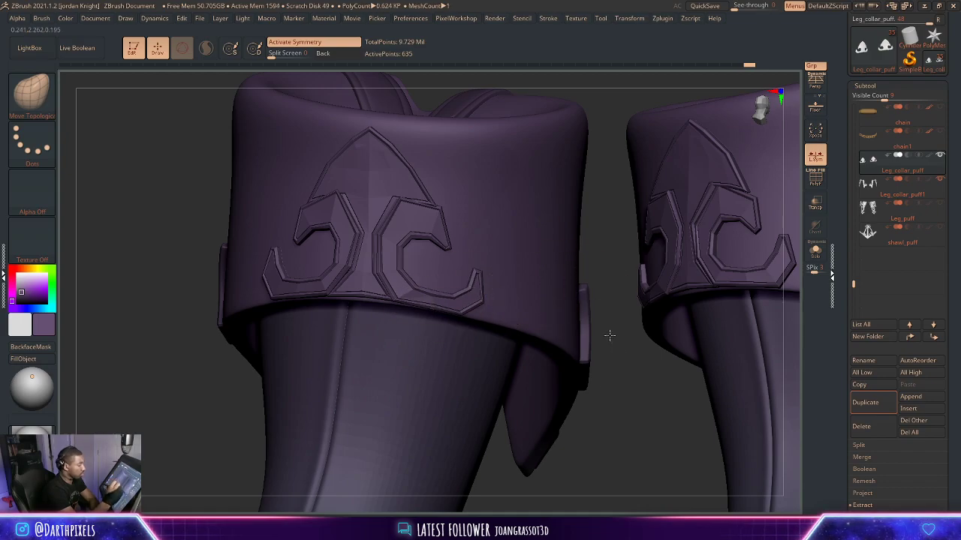
alt+drag(609, 334, 556, 290)
drag(512, 220, 531, 213)
drag(561, 162, 611, 226)
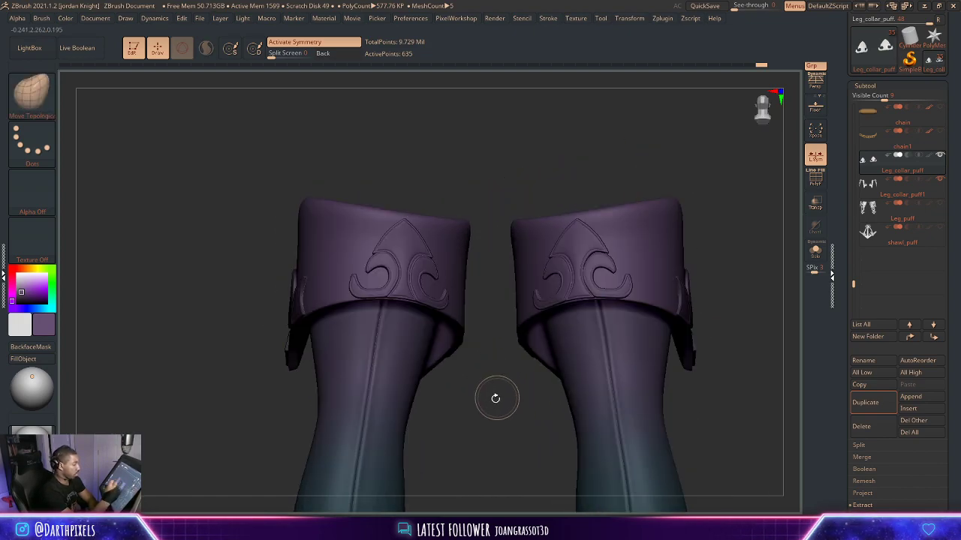
Fill the leg collar ornaments with a very dark purple and check the contrast against the collars.
alt+drag(496, 397, 514, 300)
drag(532, 218, 718, 358)
drag(723, 212, 743, 207)
click(21, 301)
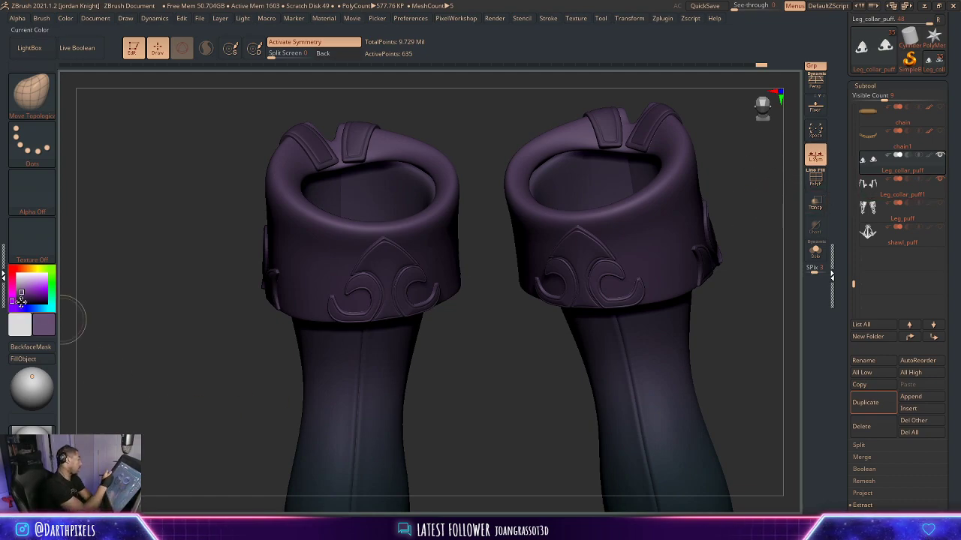
click(23, 359)
alt+drag(436, 345, 480, 262)
shift+drag(668, 183, 339, 351)
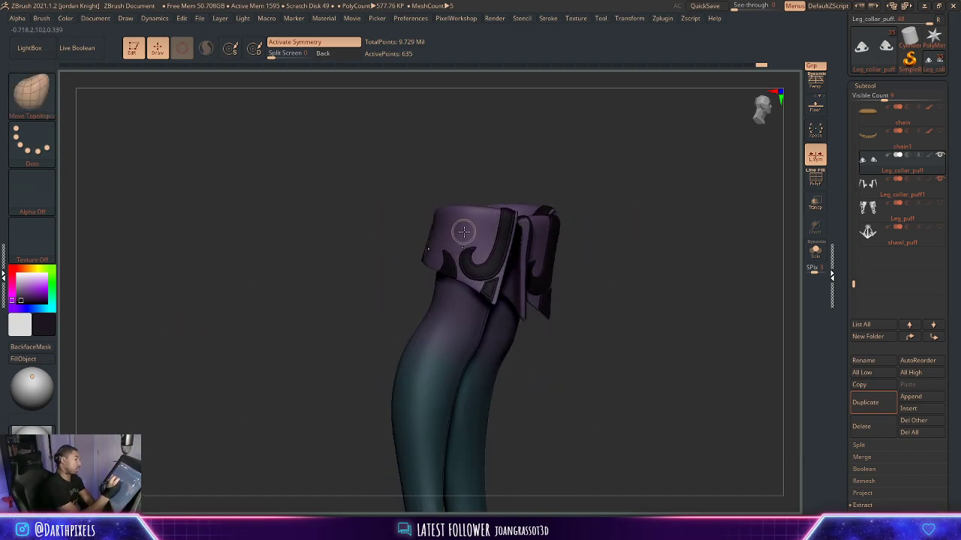
Sample the collar's purple, recolour the ornaments with it, and check both legs from the front.
key(c)
mouse_move(667, 219)
shift+mouse_down()
mouse_move(684, 238)
mouse_move(682, 225)
shift+mouse_up()
drag(682, 225, 599, 252)
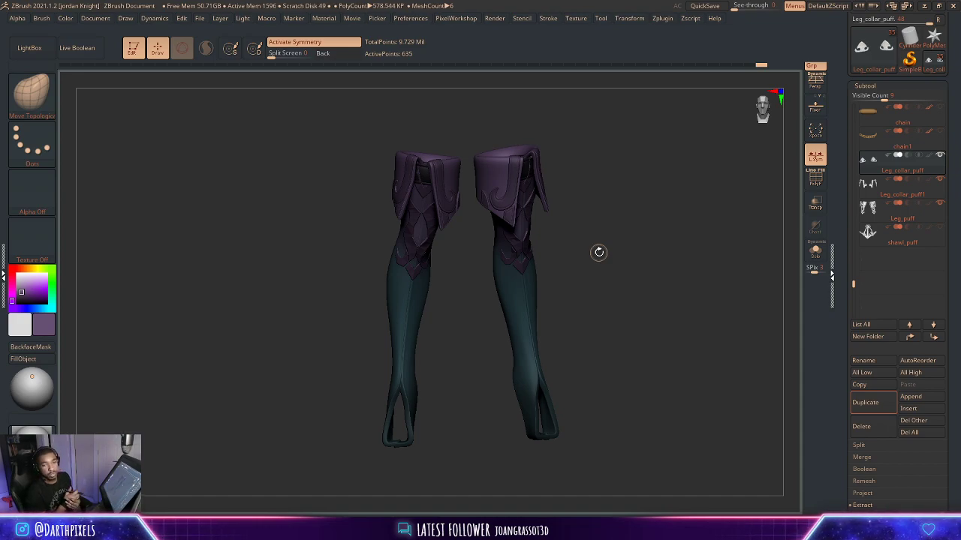
drag(598, 253, 676, 201)
right_click(660, 123)
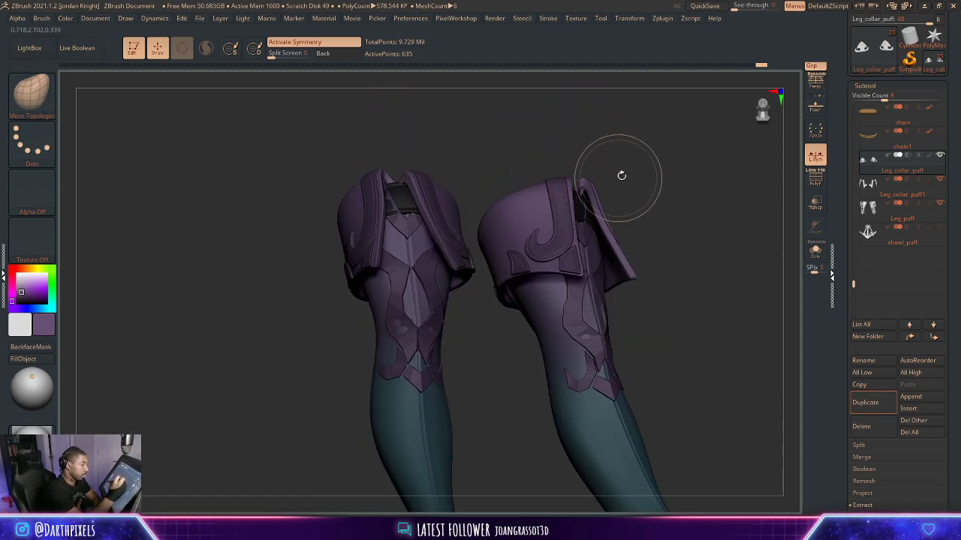
Make the Leg_puff knee plates the active subtool and nudge the upper plates with the Move Topological brush.
alt+drag(621, 176, 596, 241)
alt+click(614, 231)
drag(615, 185, 611, 177)
mouse_move(652, 126)
mouse_down()
mouse_move(665, 155)
mouse_move(696, 160)
mouse_move(702, 143)
mouse_up()
mouse_move(702, 163)
shift+mouse_down()
mouse_move(708, 179)
mouse_move(681, 203)
mouse_move(553, 204)
shift+mouse_up()
mouse_move(651, 192)
alt+mouse_down()
mouse_move(665, 245)
mouse_move(669, 208)
alt+mouse_up()
key(space)
drag(525, 201, 511, 200)
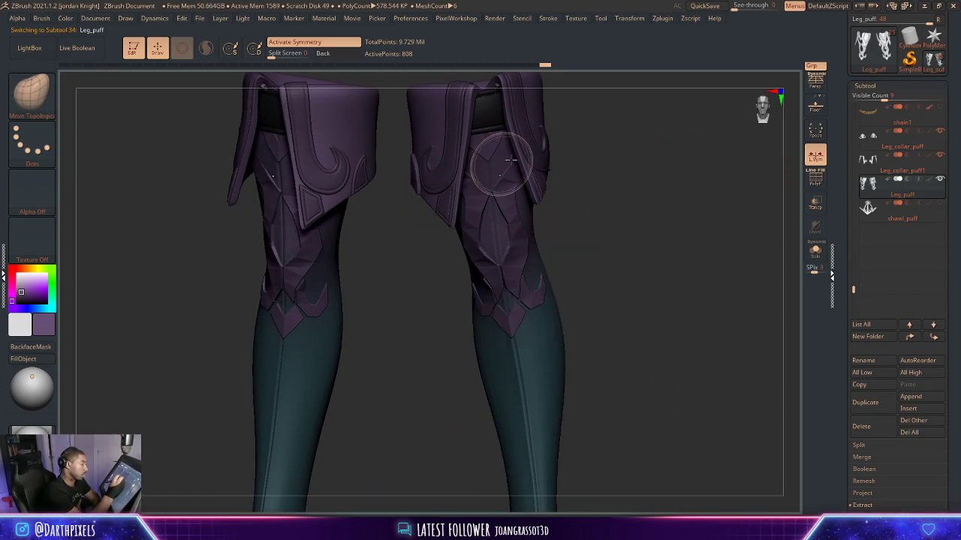
Reshape the knee plates below the collar opening with differently sized Move Topological strokes.
drag(600, 137, 498, 164)
key(space)
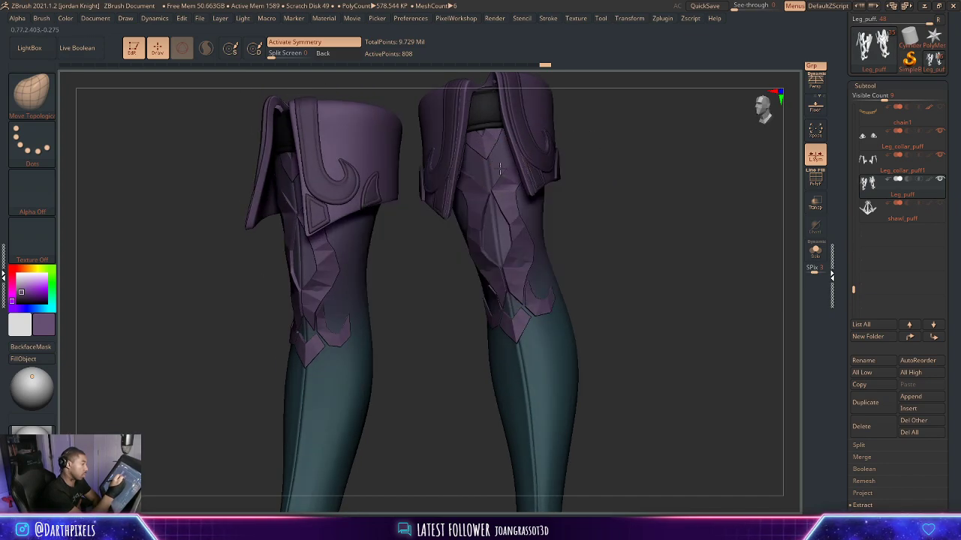
drag(596, 152, 558, 167)
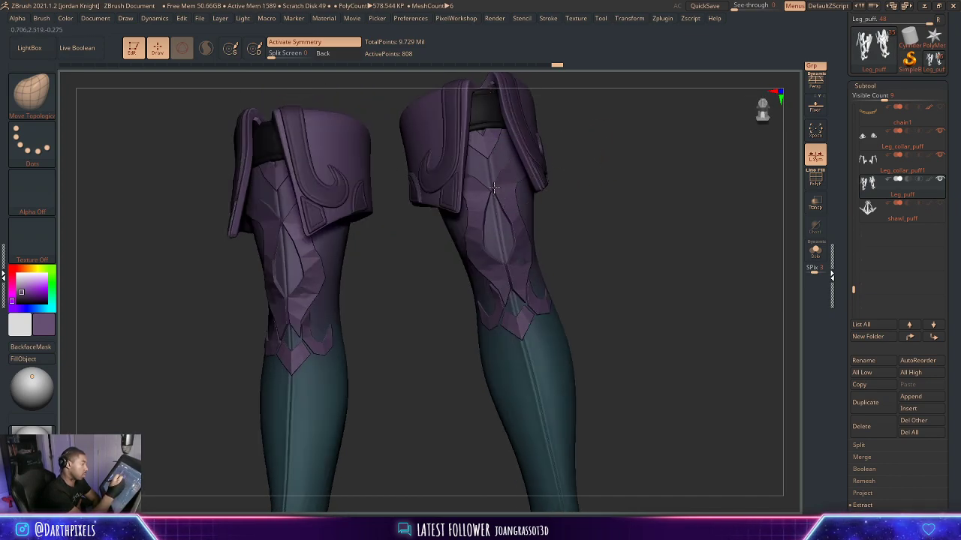
drag(502, 195, 511, 167)
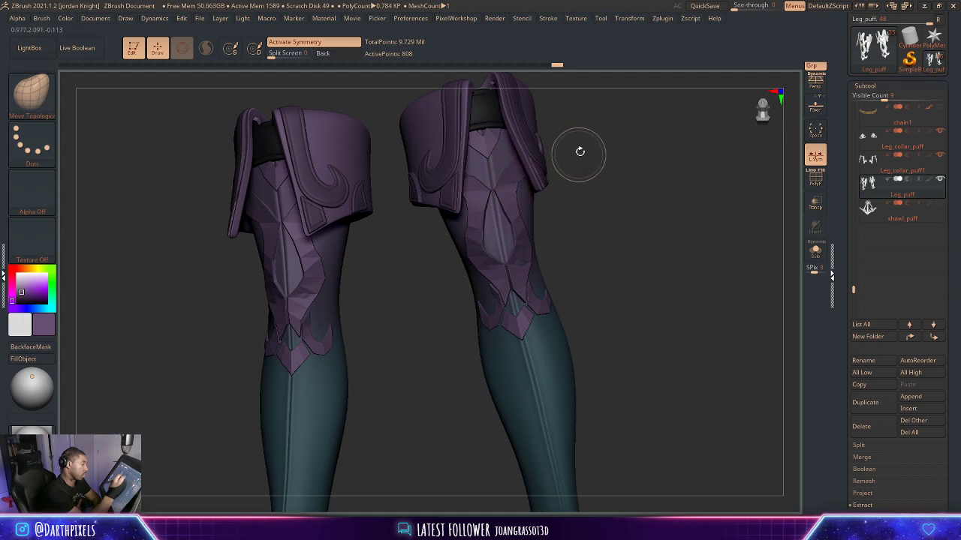
key(space)
drag(579, 152, 570, 134)
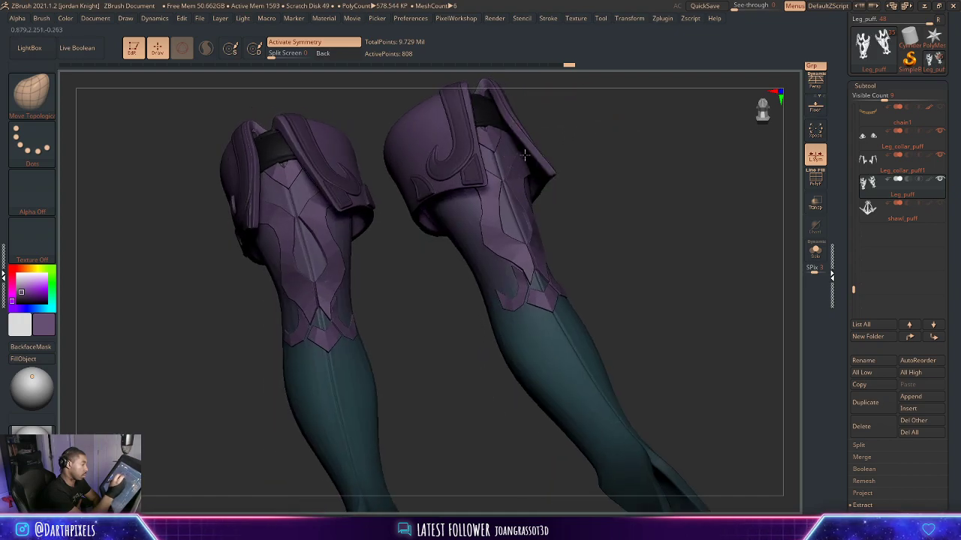
Adjust the knee plates' side edge along the shin with the Move Topological brush, checking both legs from several angles.
shift+drag(626, 167, 616, 233)
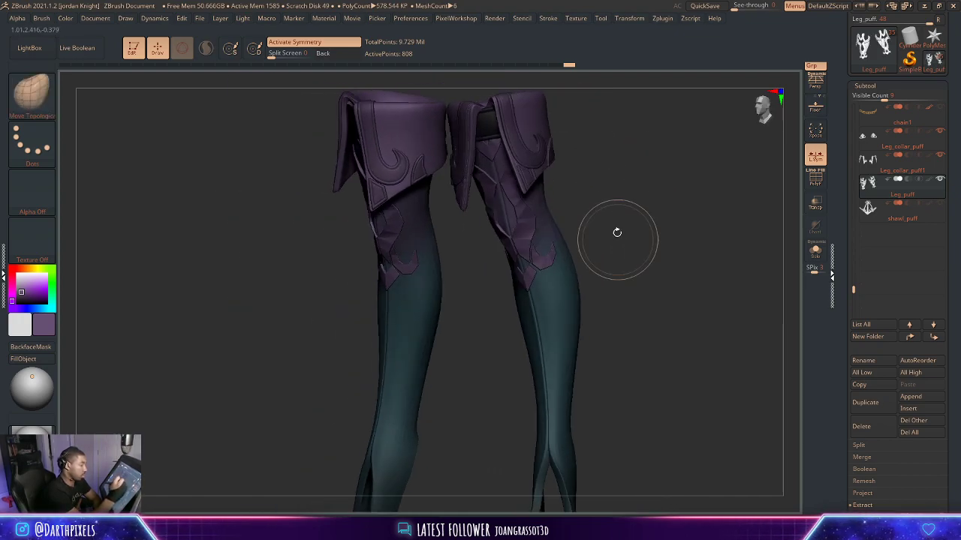
mouse_move(617, 233)
right_down()
mouse_move(598, 225)
mouse_move(594, 199)
right_up()
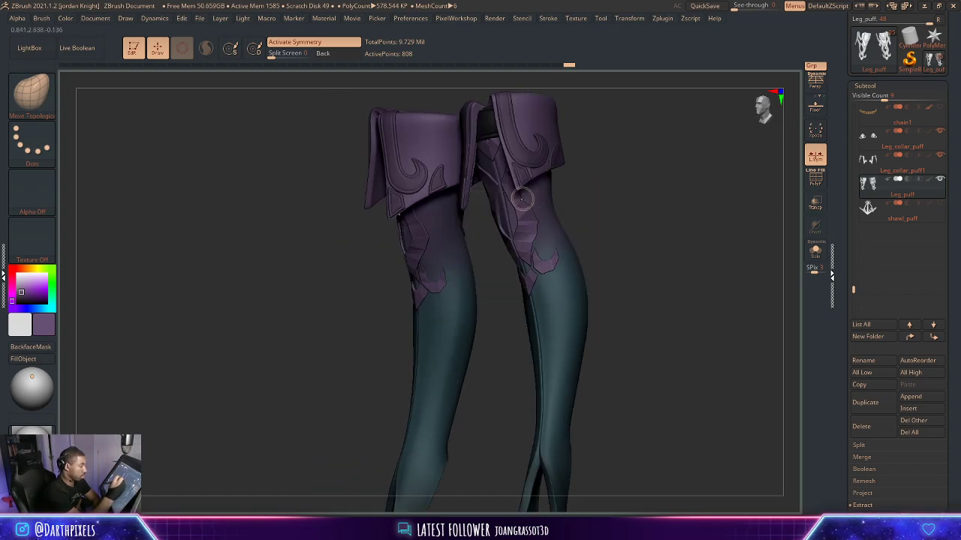
drag(579, 178, 602, 238)
drag(602, 239, 588, 171)
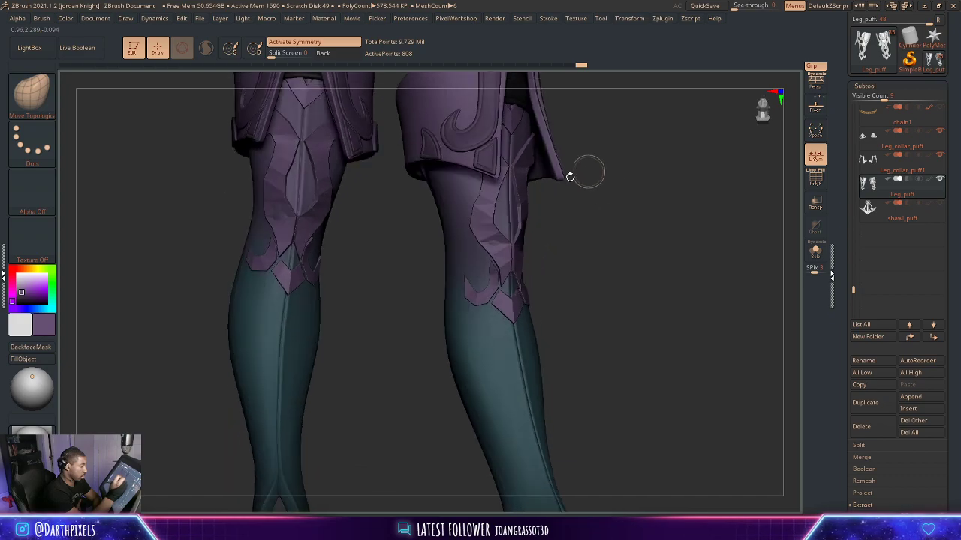
key(space)
mouse_move(478, 203)
mouse_down()
mouse_move(475, 216)
mouse_move(502, 246)
mouse_up()
key(space)
mouse_move(638, 237)
mouse_down()
mouse_move(586, 232)
mouse_move(608, 230)
mouse_move(603, 298)
mouse_move(591, 278)
mouse_move(593, 175)
mouse_move(654, 171)
mouse_up()
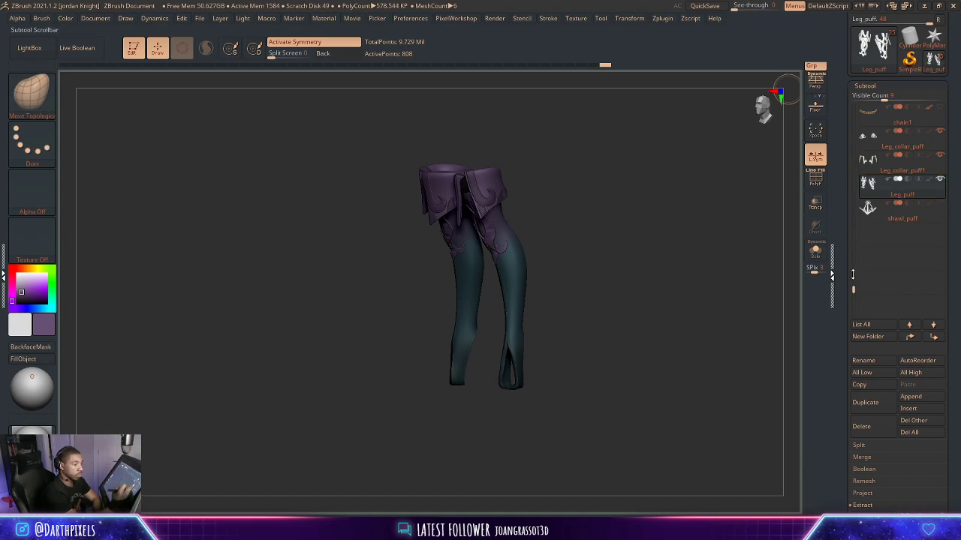
Show the corset Base2_61, the golden shoulder pieces, the large white arm pieces and the neck chain.
drag(853, 289, 856, 198)
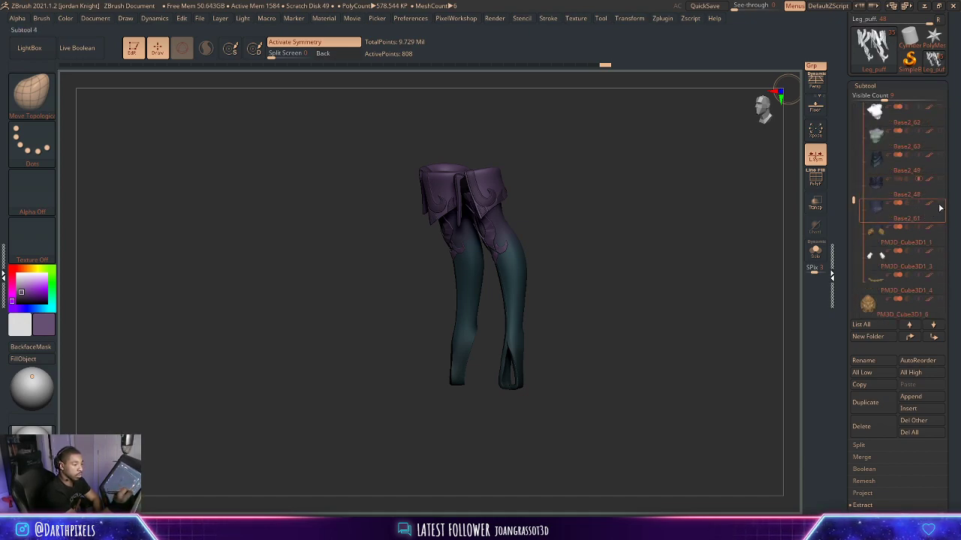
click(939, 204)
shift+drag(662, 222, 663, 304)
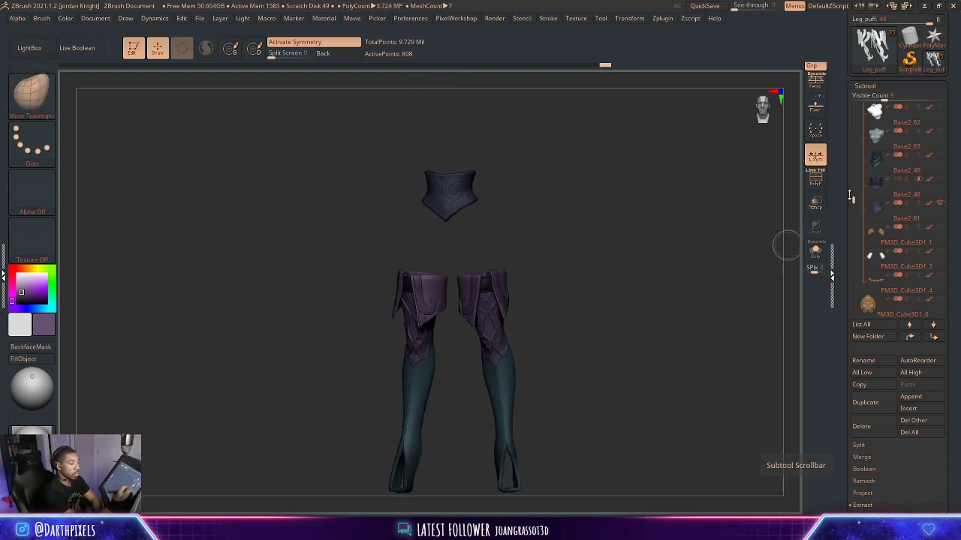
drag(853, 198, 855, 215)
click(942, 164)
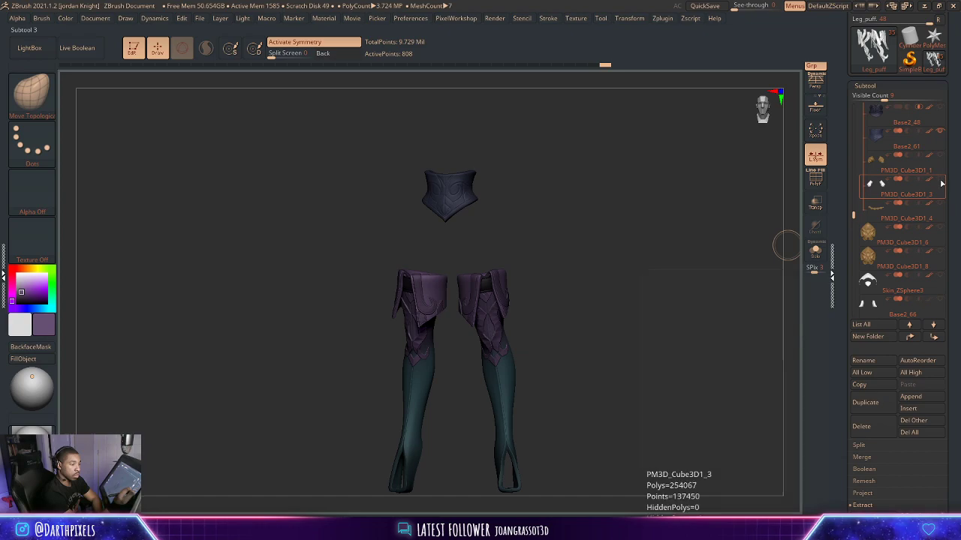
click(869, 244)
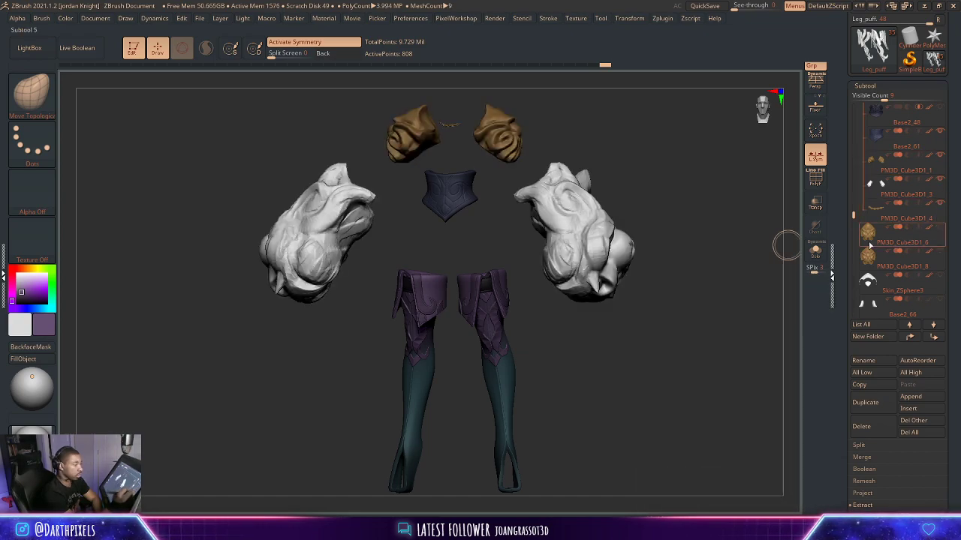
mouse_move(944, 256)
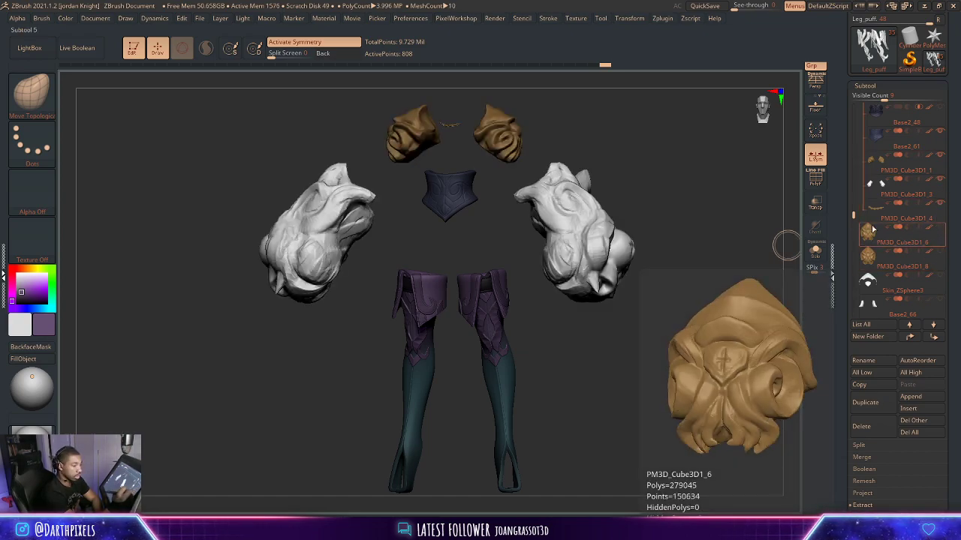
Show the bodice Base2_63 and the dark high-neck garment Base2_49.
drag(854, 215, 881, 172)
click(941, 230)
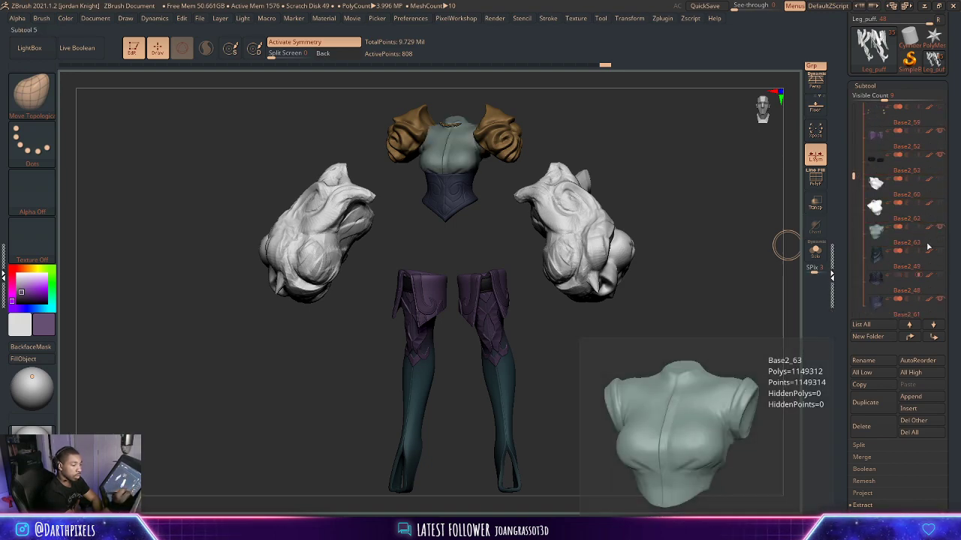
click(940, 253)
drag(854, 176, 855, 138)
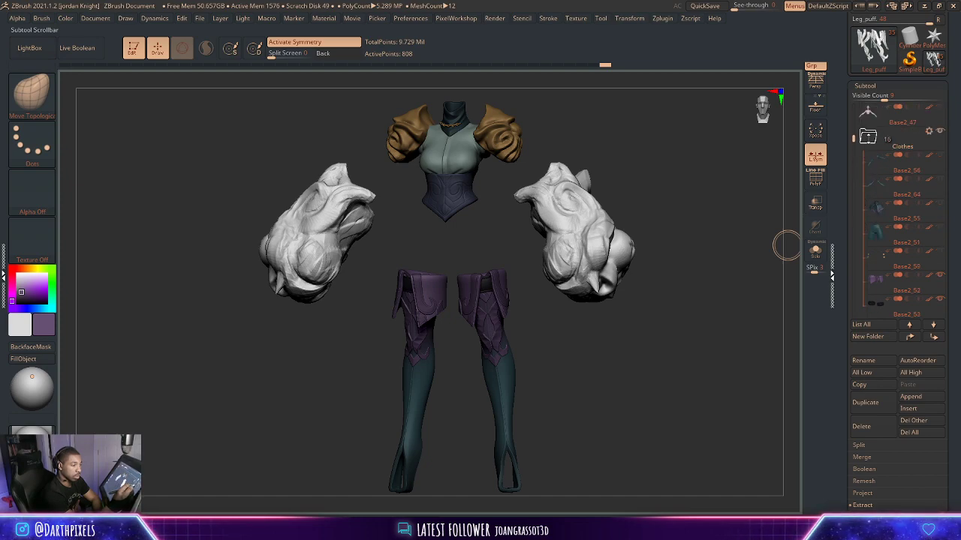
Show the remaining clothes: the shoulder cape Base2_55, its trims, the trousers and sleeves Base2_51, and the buttons.
click(941, 157)
click(941, 179)
click(940, 203)
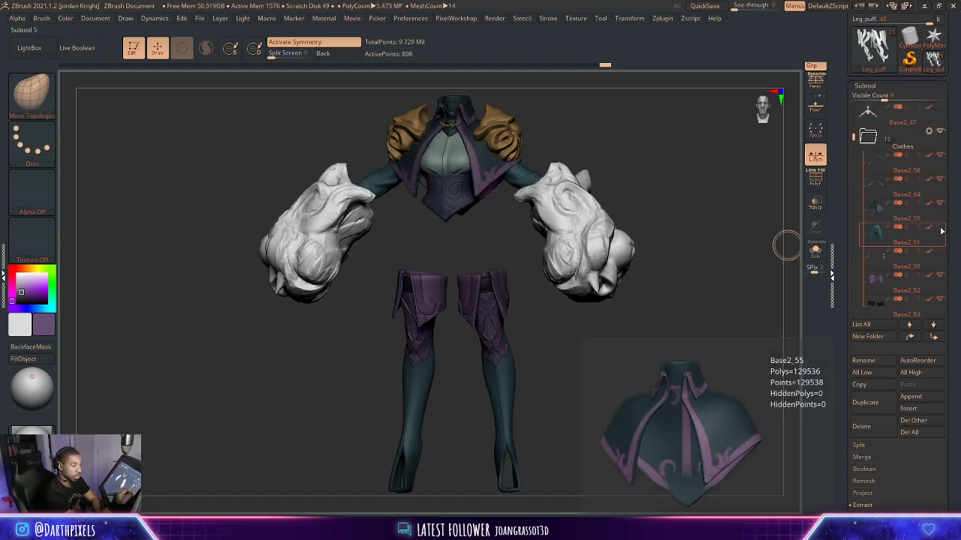
click(941, 227)
click(942, 250)
Show the body and head Base2_47 together with the hair, eyes, brows and remaining small head pieces.
drag(851, 140, 868, 129)
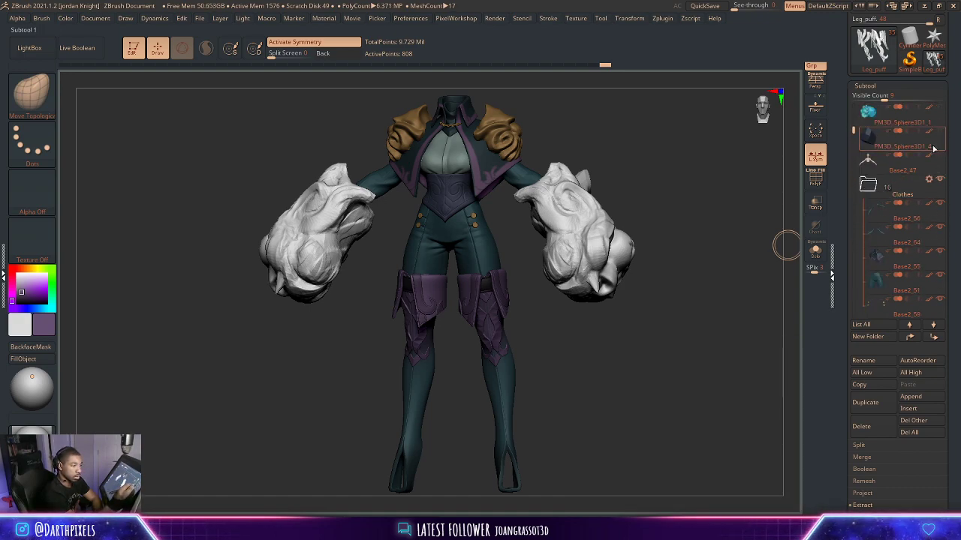
click(941, 155)
click(940, 133)
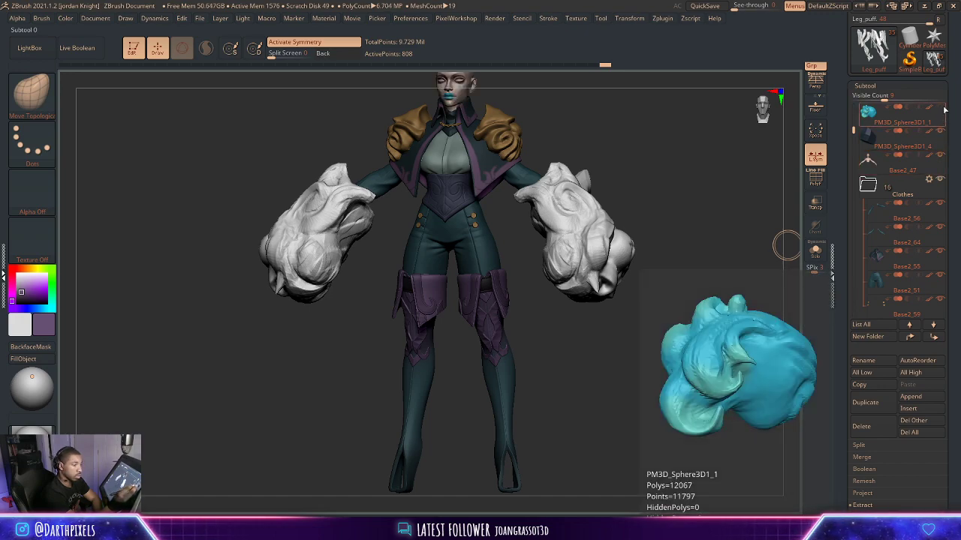
click(941, 110)
drag(854, 129, 853, 106)
click(941, 156)
click(940, 108)
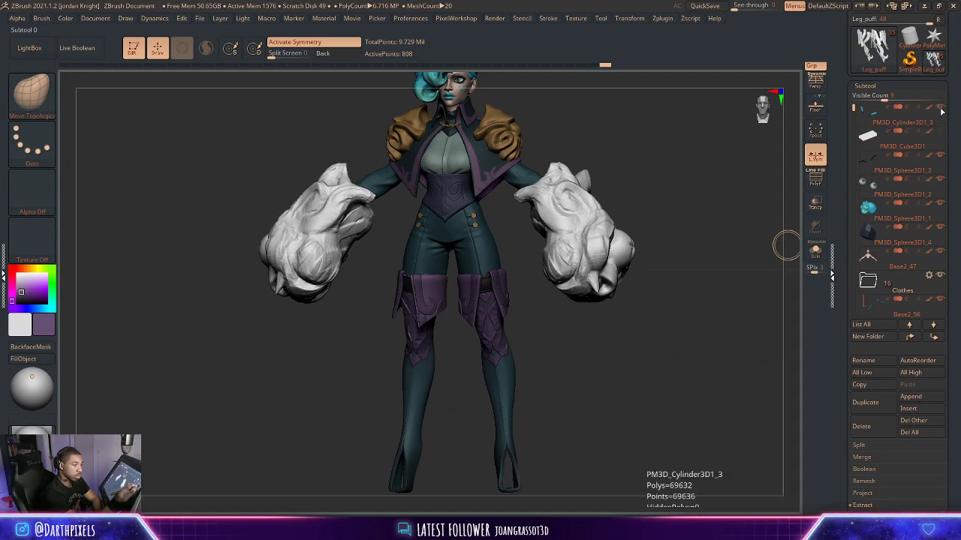
alt+drag(693, 178, 700, 249)
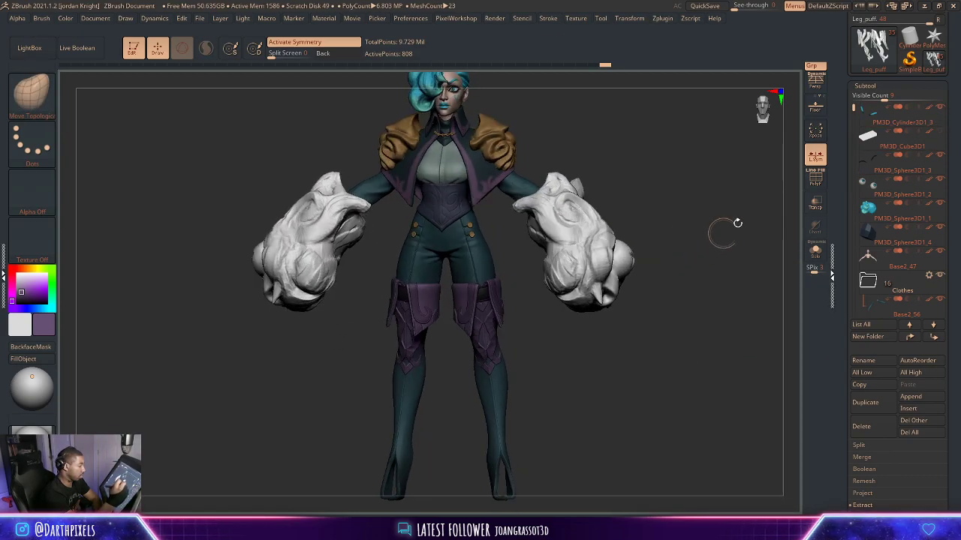
Show the shoes and the foot ornaments by making Extract5_1 and Base2_66 visible.
drag(853, 109, 861, 272)
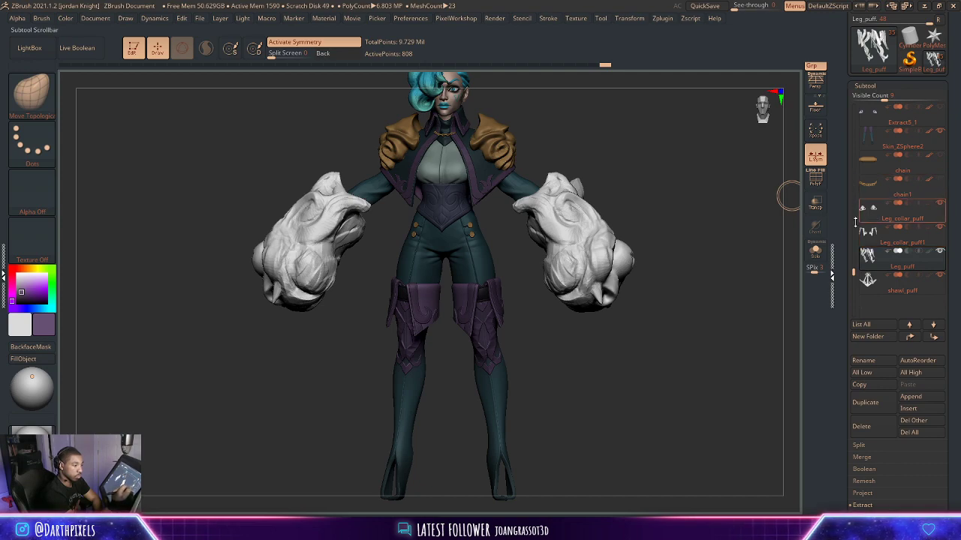
click(943, 108)
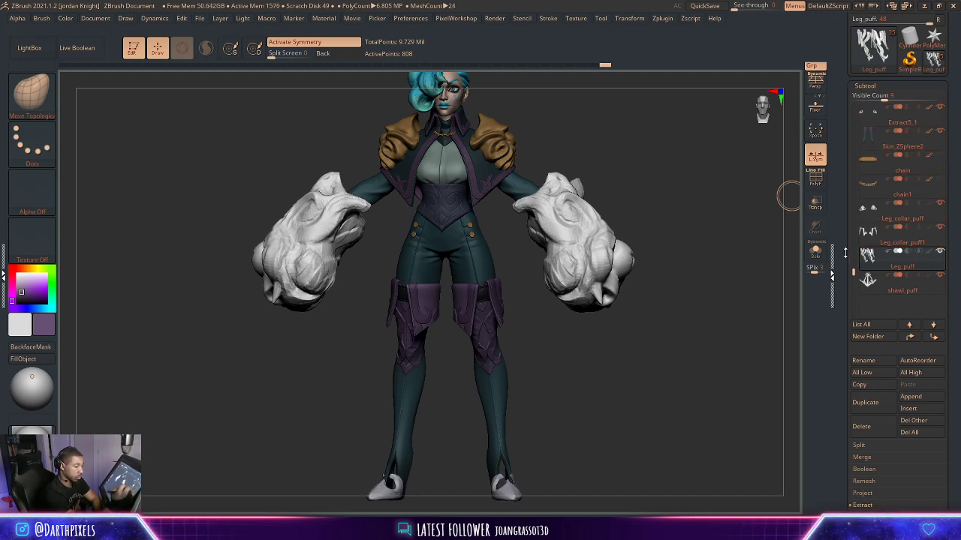
drag(854, 269, 854, 246)
click(940, 181)
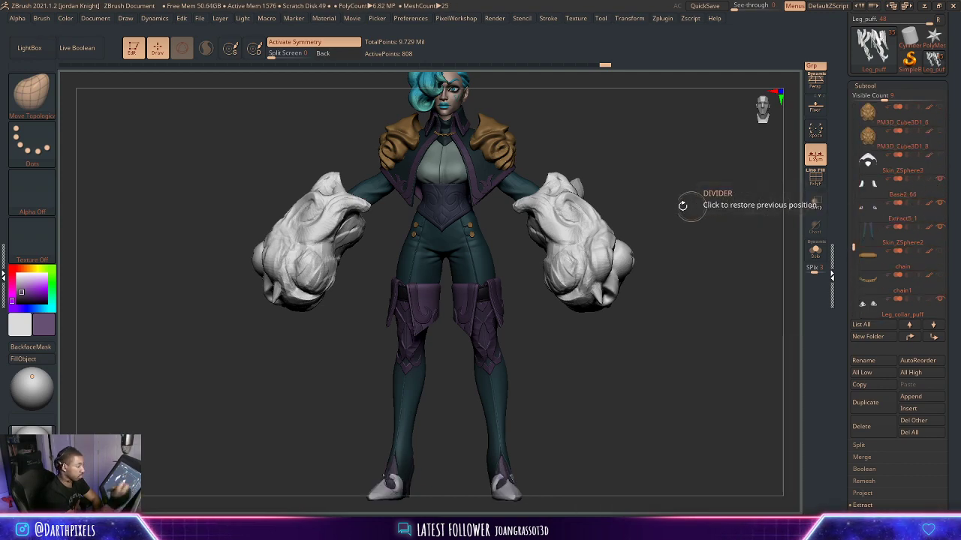
Turn on perspective display for the full character view.
drag(682, 207, 571, 216)
drag(454, 364, 526, 373)
alt+drag(526, 373, 507, 346)
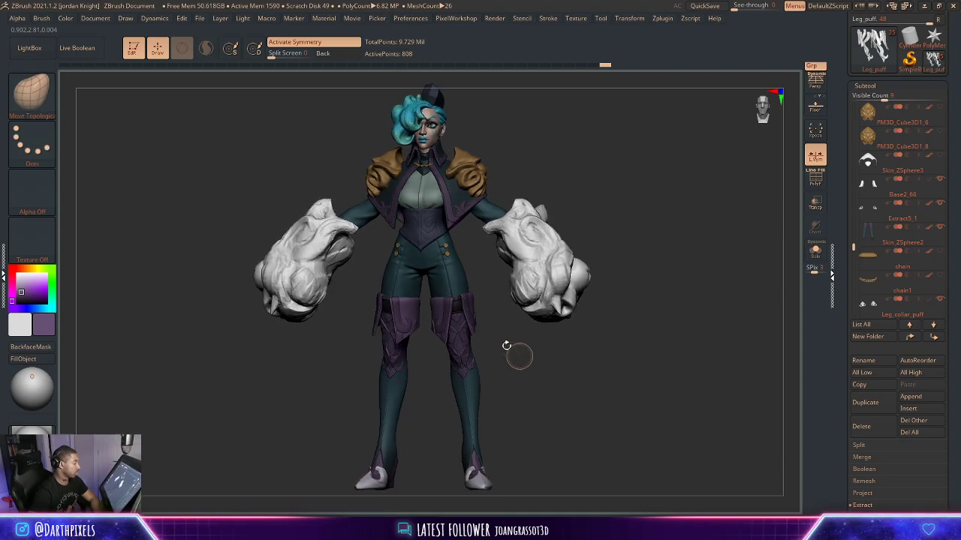
click(817, 82)
drag(139, 380, 120, 383)
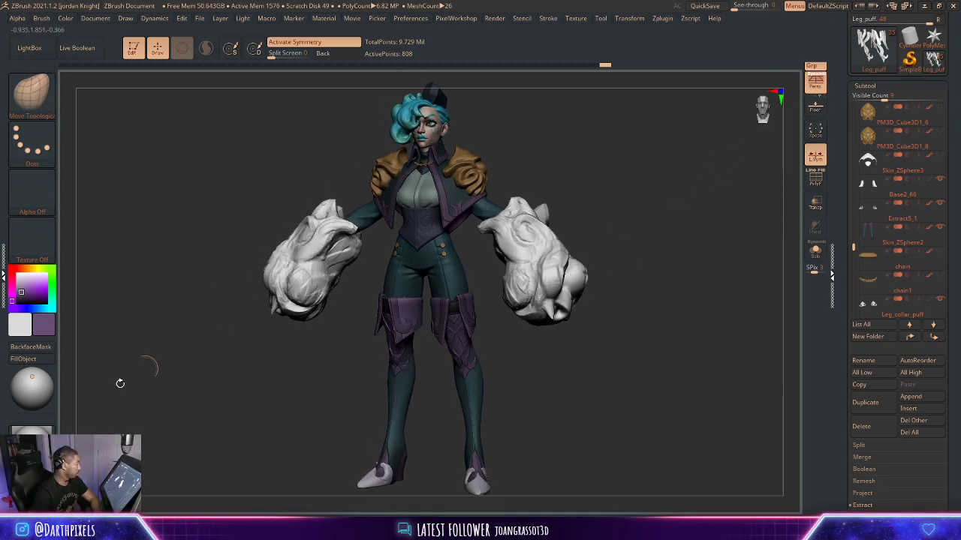
Brighten the lighting on the character and quick-save the project.
click(33, 431)
click(524, 434)
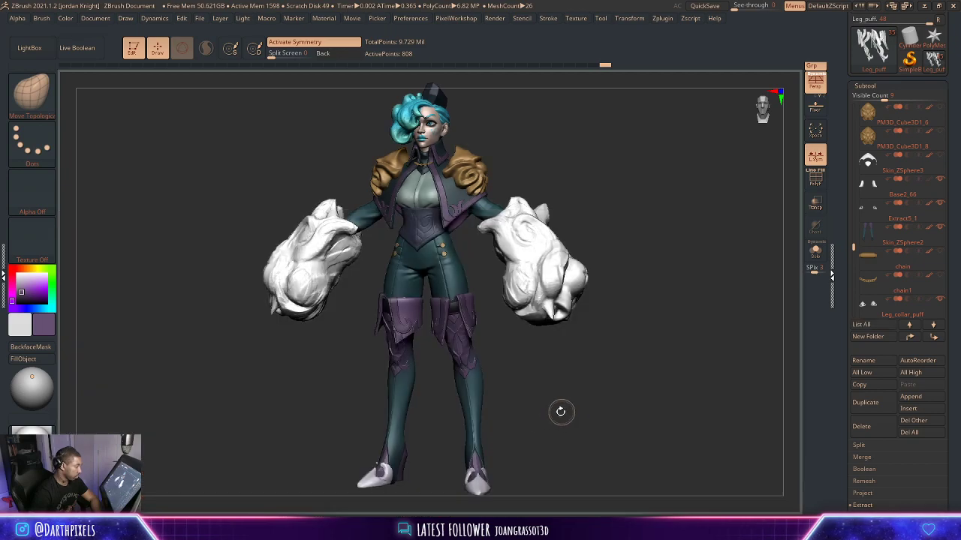
shift+drag(559, 412, 559, 378)
click(706, 6)
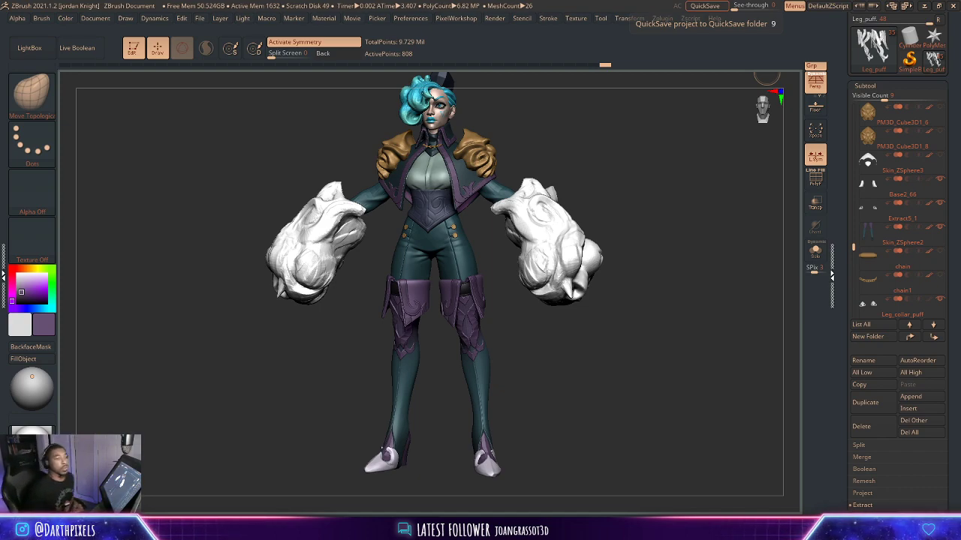
Display the polygroup wireframe on the low-poly leg trim around the knee and shin.
drag(630, 245, 657, 263)
mouse_move(656, 264)
mouse_down()
mouse_move(603, 281)
mouse_move(643, 270)
mouse_up()
alt+drag(643, 269, 623, 329)
alt+drag(538, 216, 535, 264)
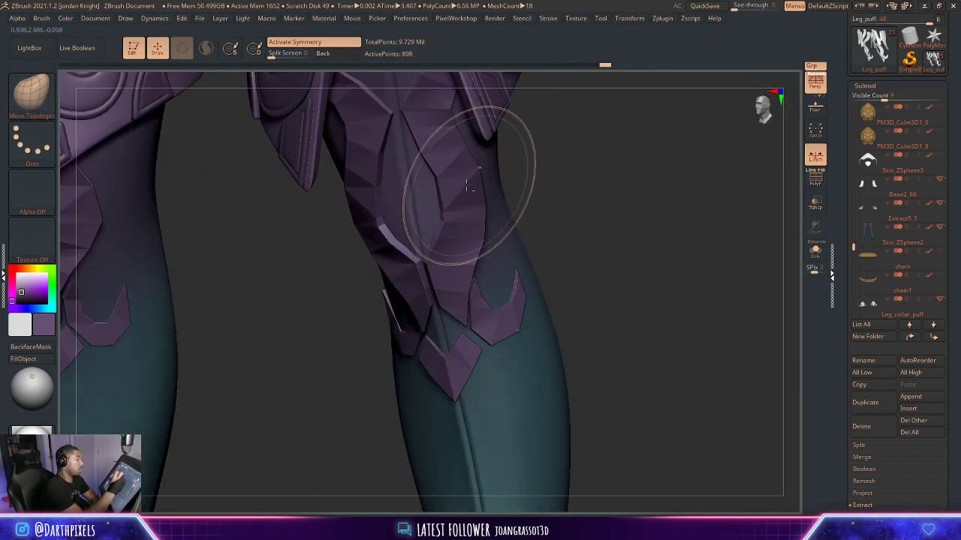
key(shift+f)
alt+drag(604, 241, 623, 284)
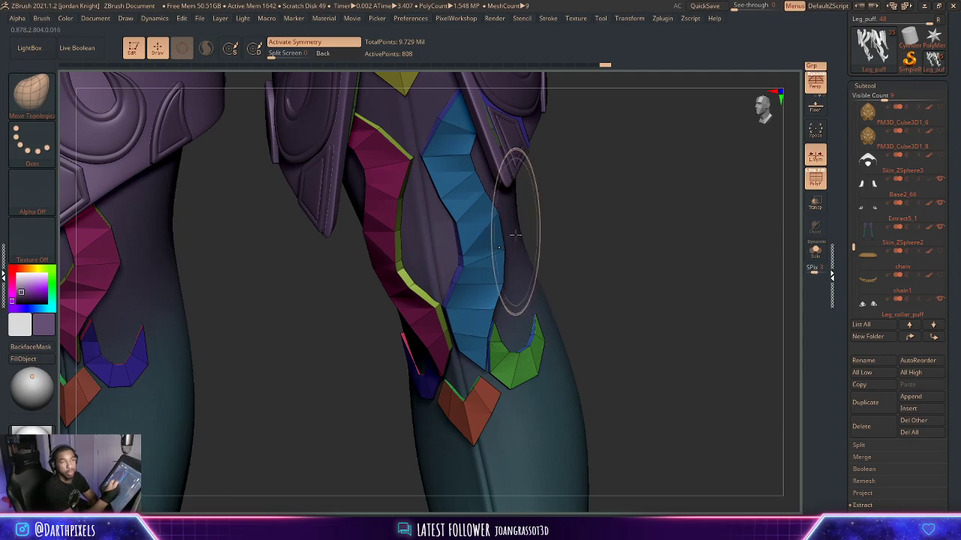
alt+drag(597, 243, 534, 219)
Frame the full character at the canvas's side and save the project.
alt+drag(566, 256, 349, 279)
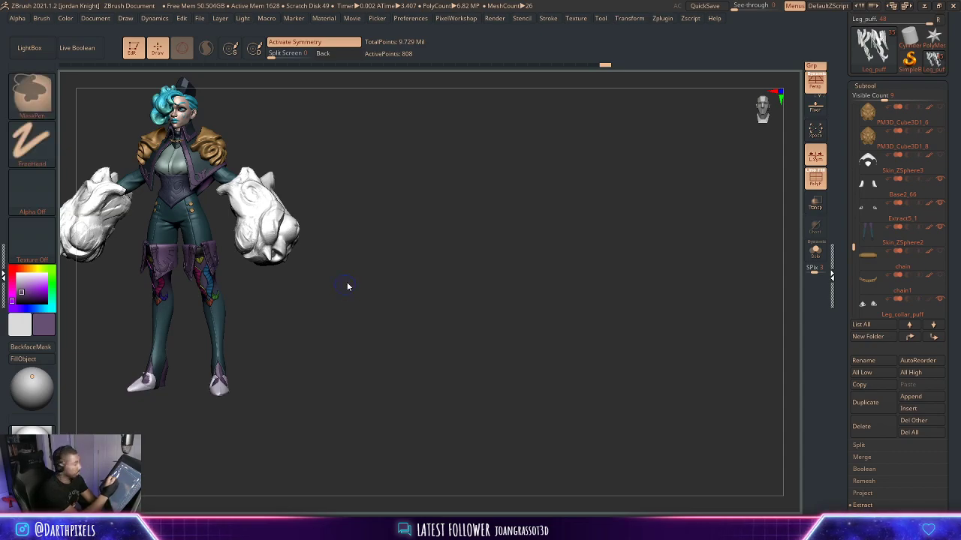
key(ctrl+s)
click(714, 433)
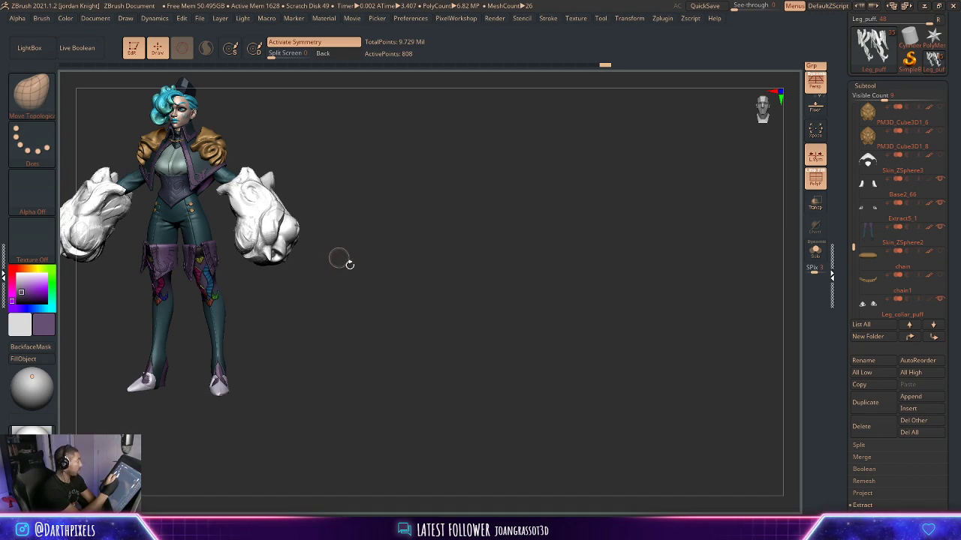
Drop a canvas snapshot of the full character as a reference and move the live model away from it.
drag(338, 259, 317, 293)
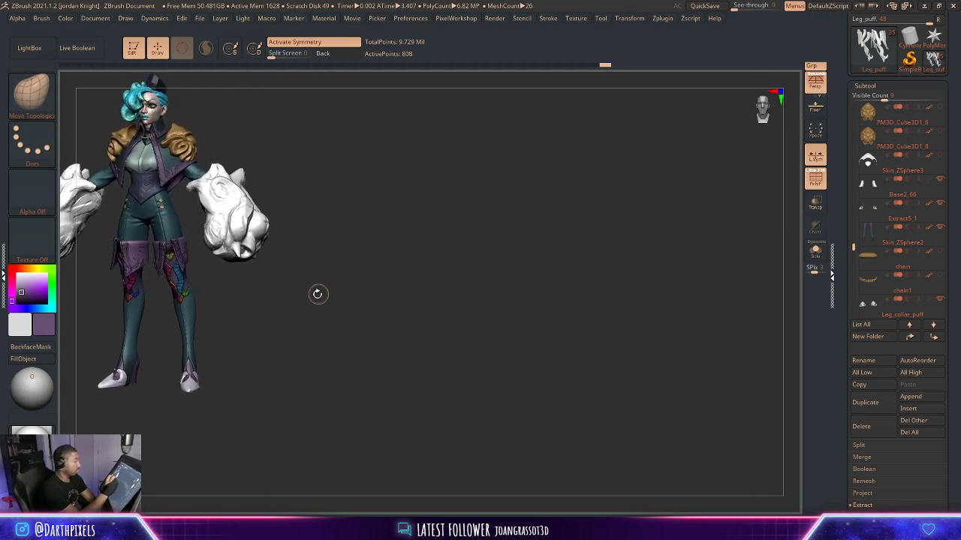
key(shift+s)
alt+drag(376, 291, 643, 326)
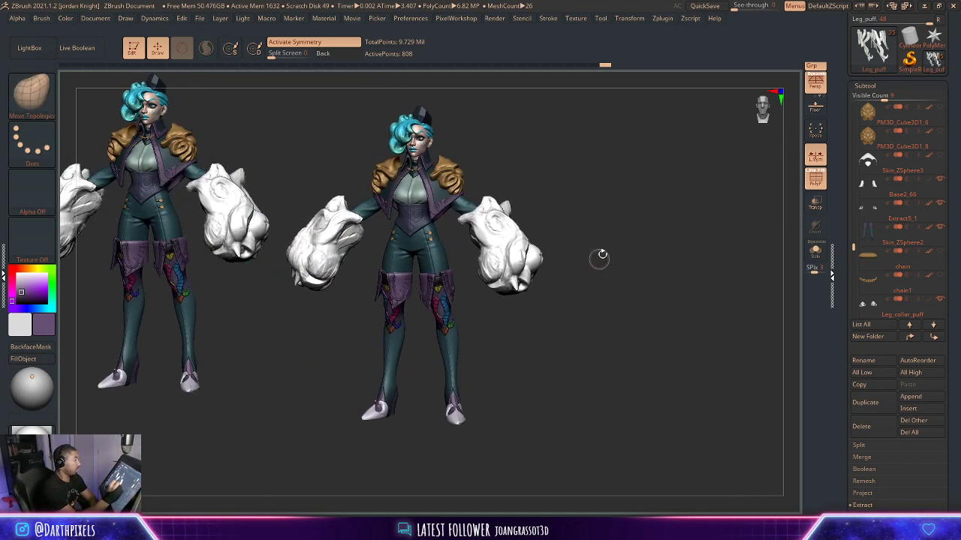
Switch to the Move brush and examine how the shin trim sits beneath the thigh cuffs from several angles.
alt+drag(600, 256, 716, 347)
drag(731, 300, 739, 342)
mouse_move(714, 195)
alt+mouse_down()
mouse_move(740, 242)
mouse_move(710, 251)
mouse_move(667, 298)
mouse_move(702, 285)
mouse_move(694, 294)
mouse_move(658, 226)
mouse_move(648, 253)
alt+mouse_up()
key(space)
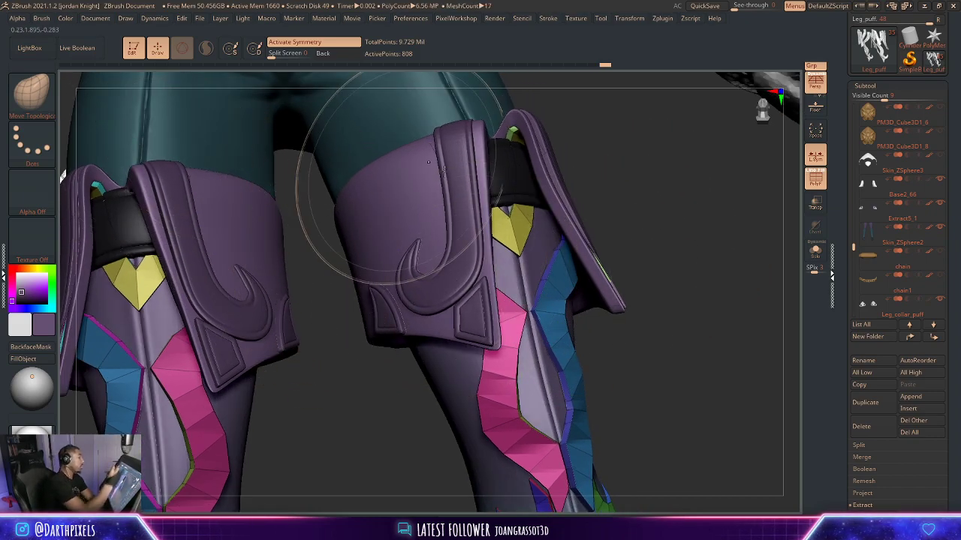
key(b)
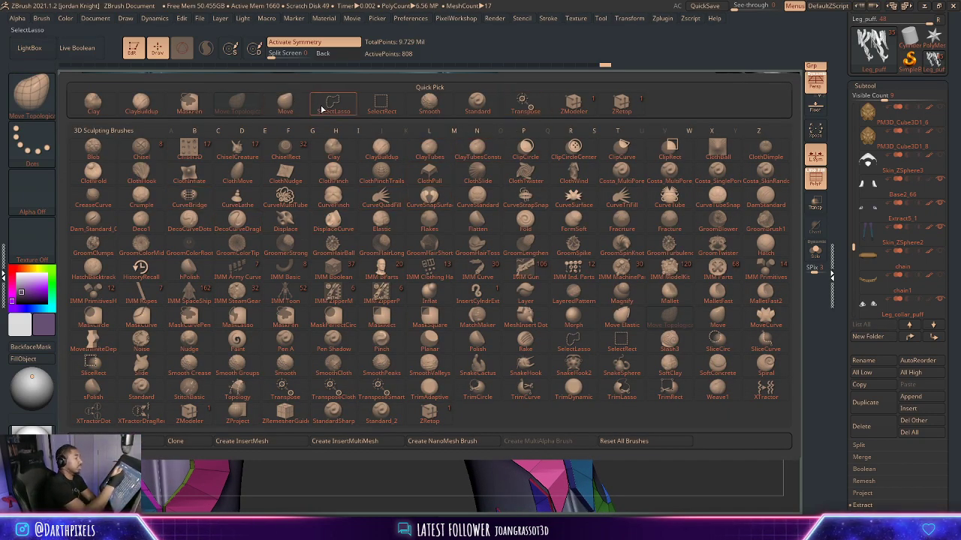
click(305, 112)
drag(706, 247, 645, 217)
mouse_move(612, 406)
mouse_down()
mouse_move(550, 361)
mouse_move(480, 330)
mouse_up()
mouse_move(601, 317)
mouse_down()
mouse_move(572, 313)
mouse_move(525, 329)
mouse_up()
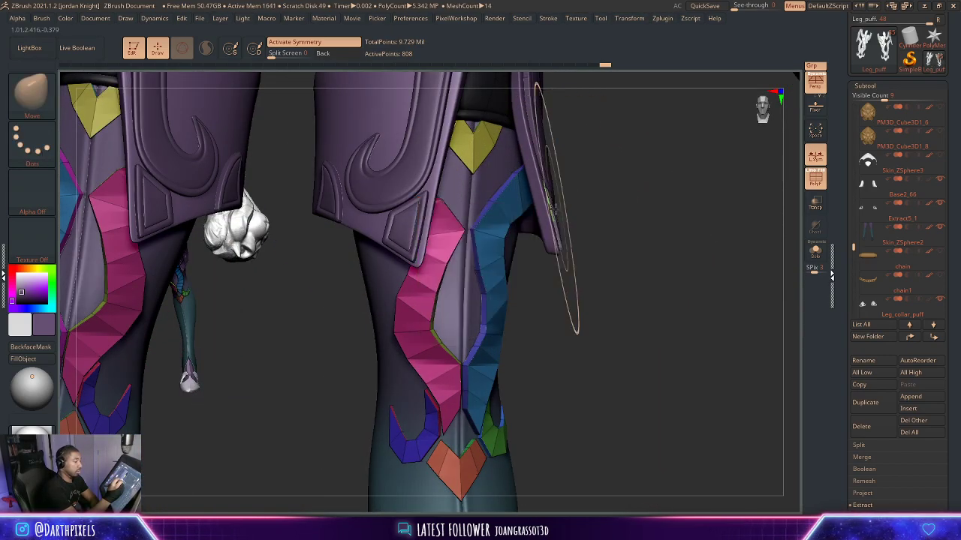
drag(578, 209, 612, 201)
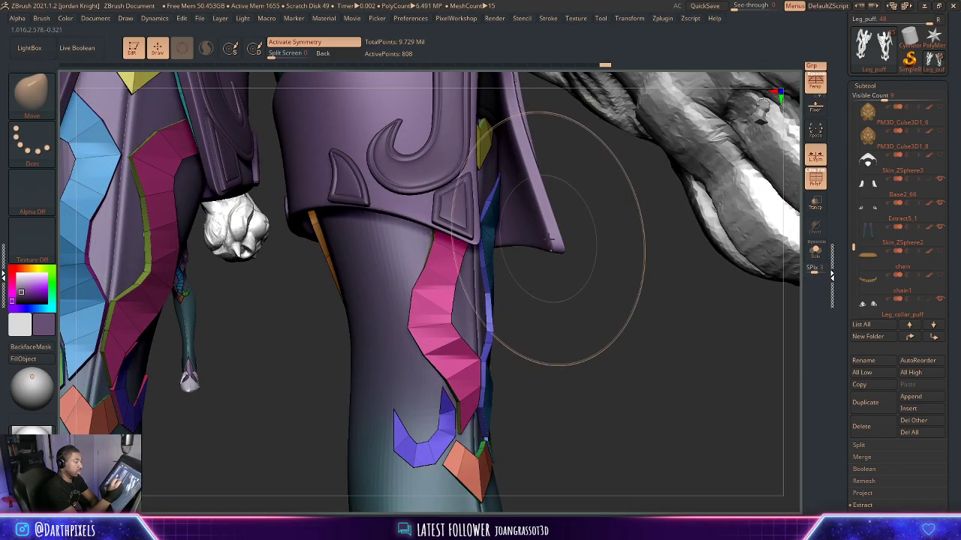
drag(610, 239, 536, 235)
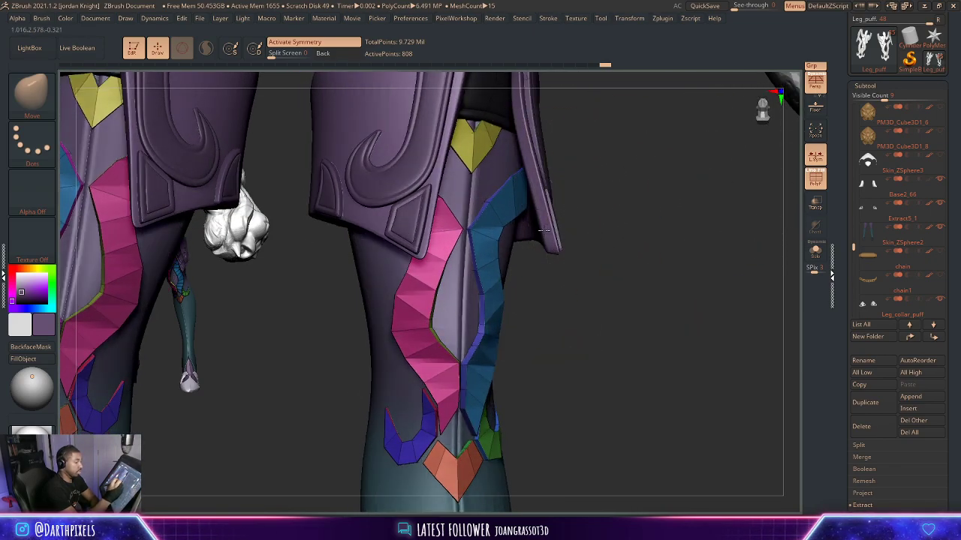
Isolate the leg trim subtool in Solo mode and compare it with and without the polygroup wireframe, leaving the wireframe on.
key(space)
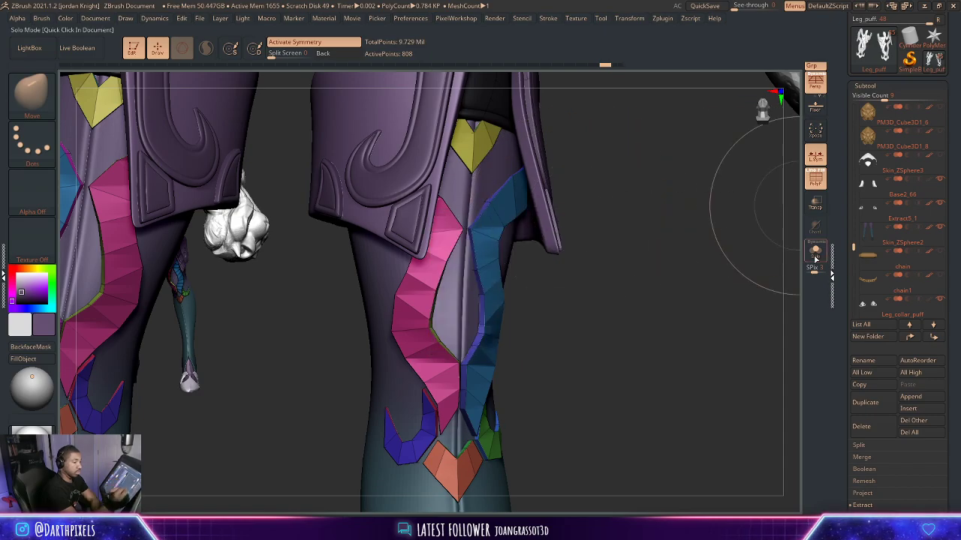
click(815, 251)
mouse_move(645, 271)
mouse_down()
mouse_move(624, 282)
mouse_move(653, 300)
mouse_move(656, 257)
mouse_move(650, 279)
mouse_move(648, 258)
mouse_move(620, 292)
mouse_move(623, 276)
mouse_move(680, 260)
mouse_move(641, 289)
mouse_move(629, 274)
mouse_move(604, 322)
mouse_move(543, 342)
mouse_move(626, 275)
mouse_up()
key(shift+f)
key(shift+f)
key(shift+f)
key(shift+f)
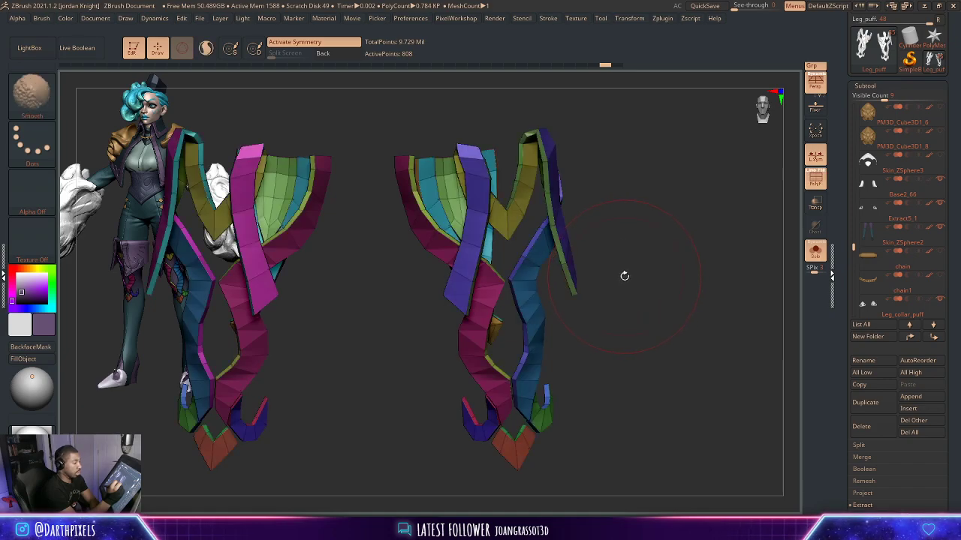
key(shift+f)
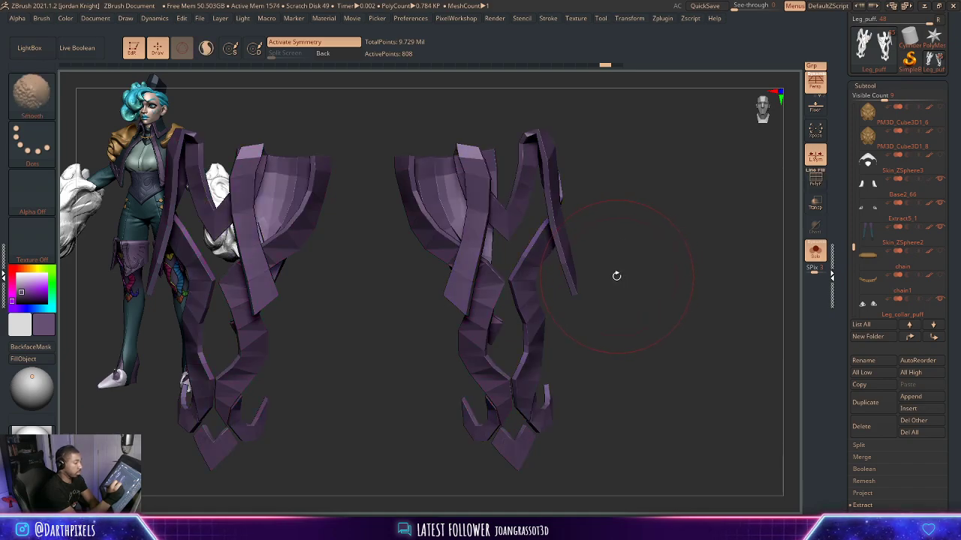
key(shift+f)
Switch to the ZModeler brush for editing the blue and pink shin ribbons.
click(51, 93)
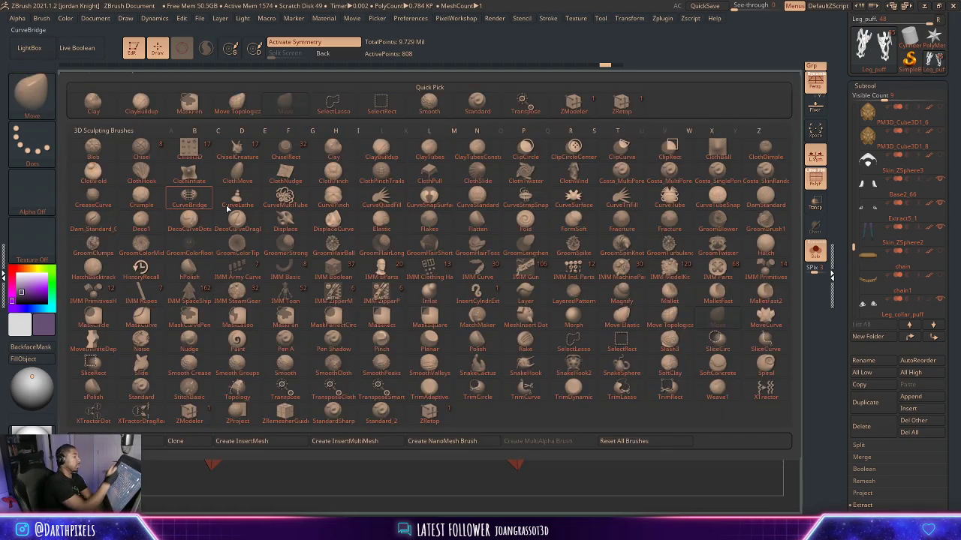
click(574, 103)
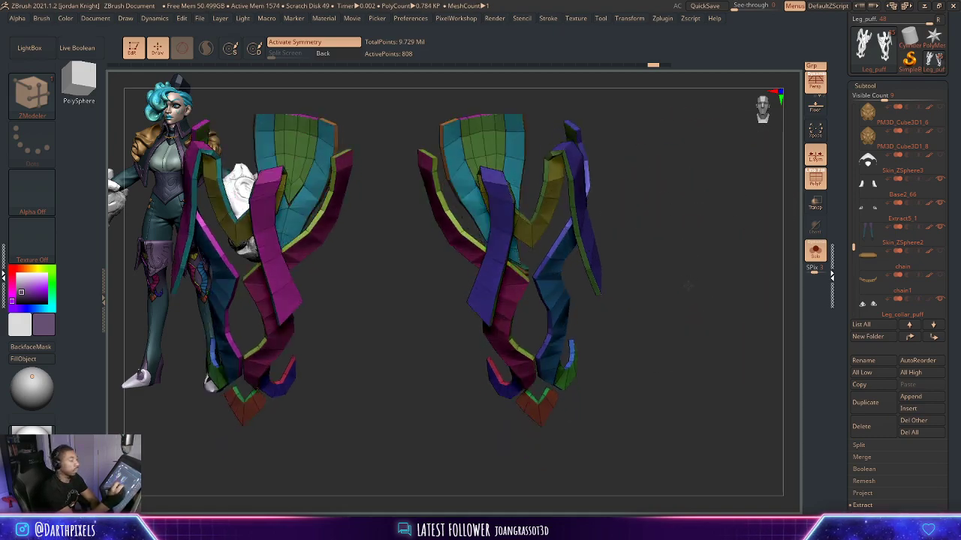
drag(688, 285, 622, 212)
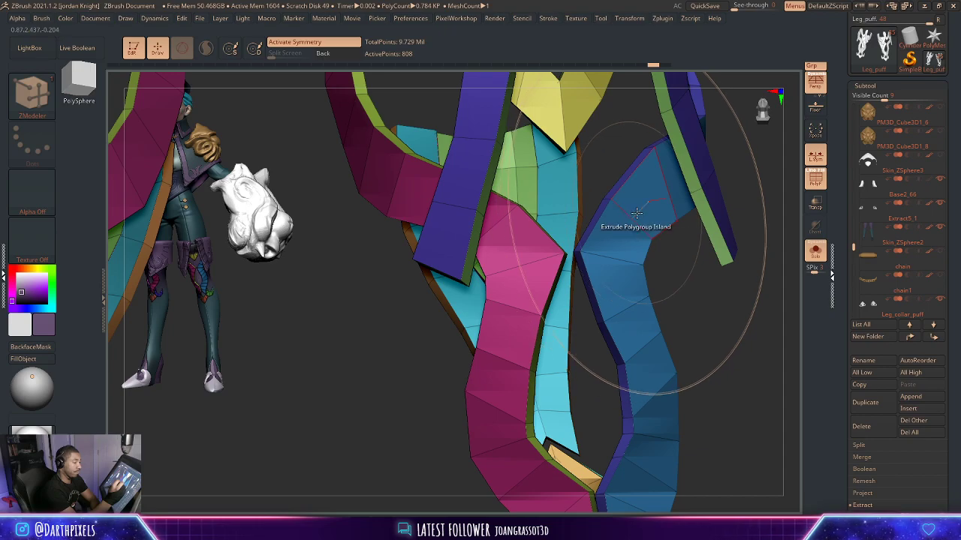
alt+drag(683, 285, 660, 218)
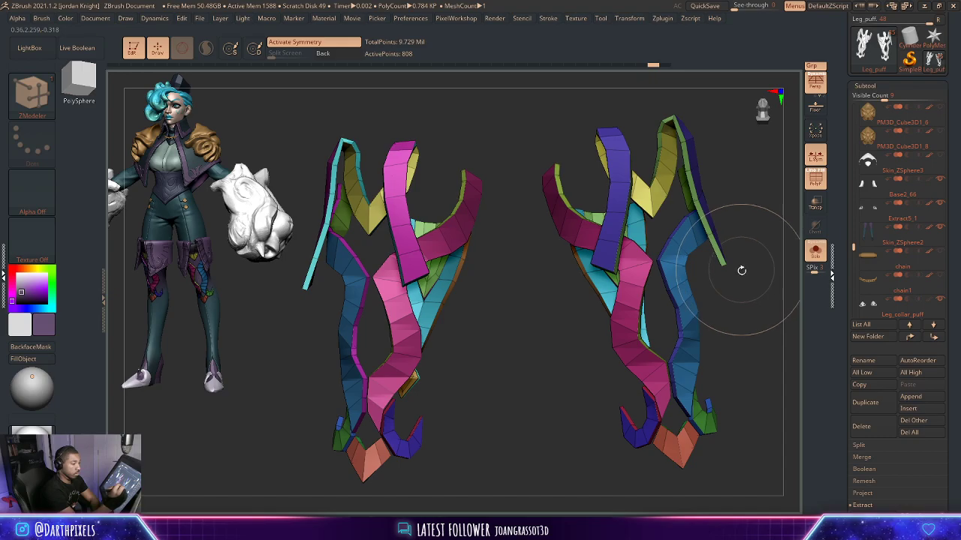
Turn off double-sided display for the leg trim mesh.
mouse_move(754, 272)
mouse_down()
mouse_move(637, 284)
mouse_move(637, 309)
mouse_move(612, 283)
mouse_move(638, 272)
mouse_move(672, 222)
mouse_move(705, 208)
mouse_move(658, 247)
mouse_move(711, 215)
mouse_move(686, 228)
mouse_move(694, 327)
mouse_up()
key(space)
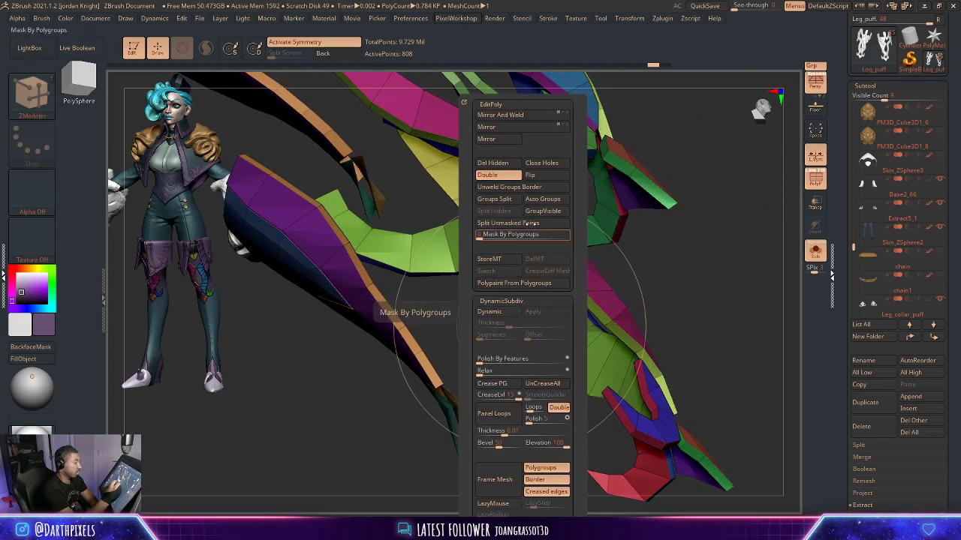
click(494, 175)
drag(694, 306, 792, 201)
alt+drag(559, 356, 319, 450)
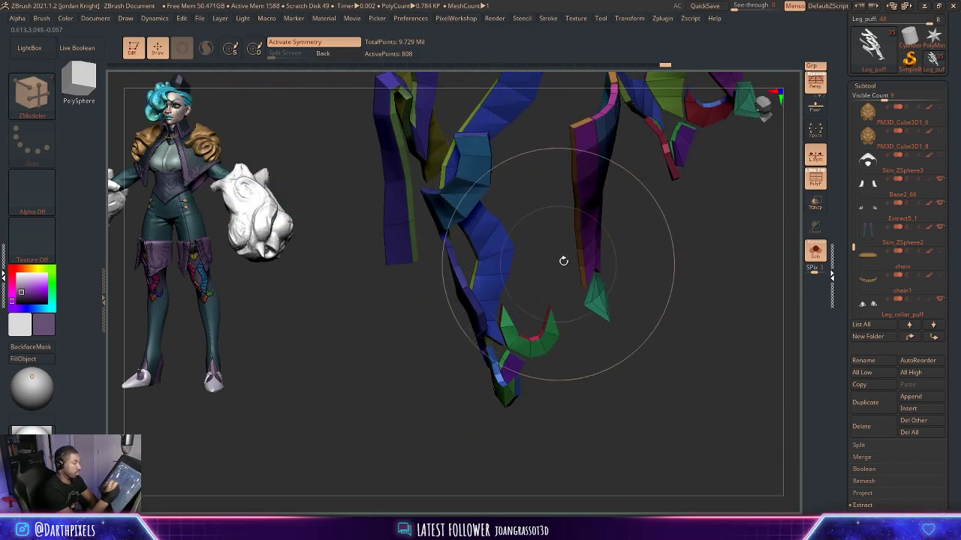
Try to isolate the small pointed polygroup at the lower end of the strip behind the leg trim.
mouse_move(564, 261)
mouse_down()
mouse_move(633, 250)
mouse_move(603, 245)
mouse_move(593, 278)
mouse_move(632, 288)
mouse_move(664, 331)
mouse_move(669, 245)
mouse_move(653, 266)
mouse_move(659, 273)
mouse_up()
ctrl+shift+click(633, 279)
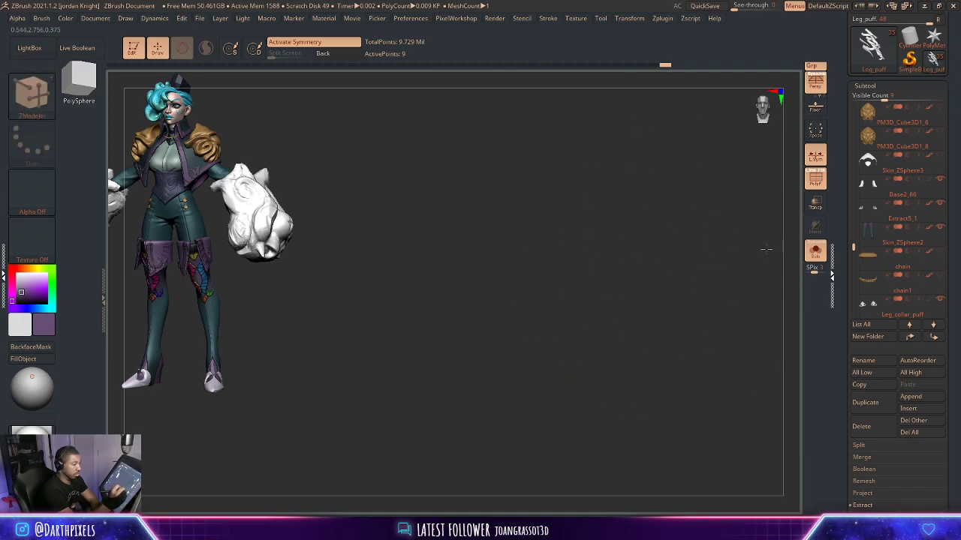
mouse_move(766, 249)
mouse_down()
mouse_move(714, 277)
mouse_move(680, 280)
mouse_move(686, 296)
mouse_move(692, 276)
mouse_move(695, 305)
mouse_move(710, 290)
mouse_move(669, 294)
mouse_move(653, 276)
mouse_move(712, 232)
mouse_move(696, 246)
mouse_up()
ctrl+shift+click(711, 275)
ctrl+shift+click(631, 279)
ctrl+shift+click(634, 274)
drag(670, 277, 647, 269)
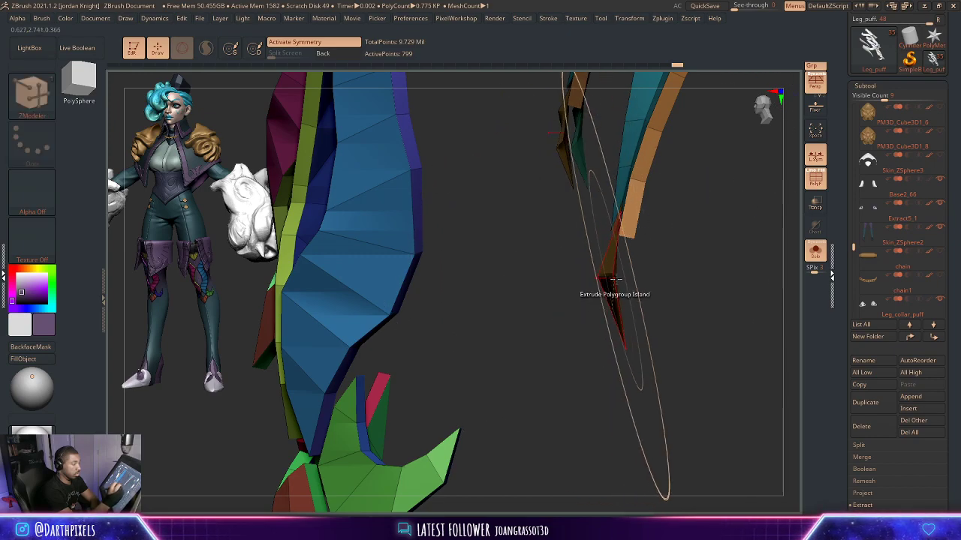
mouse_move(652, 266)
mouse_down()
mouse_move(656, 249)
mouse_move(698, 270)
mouse_move(691, 275)
mouse_move(724, 267)
mouse_move(691, 247)
mouse_up()
drag(646, 151, 643, 136)
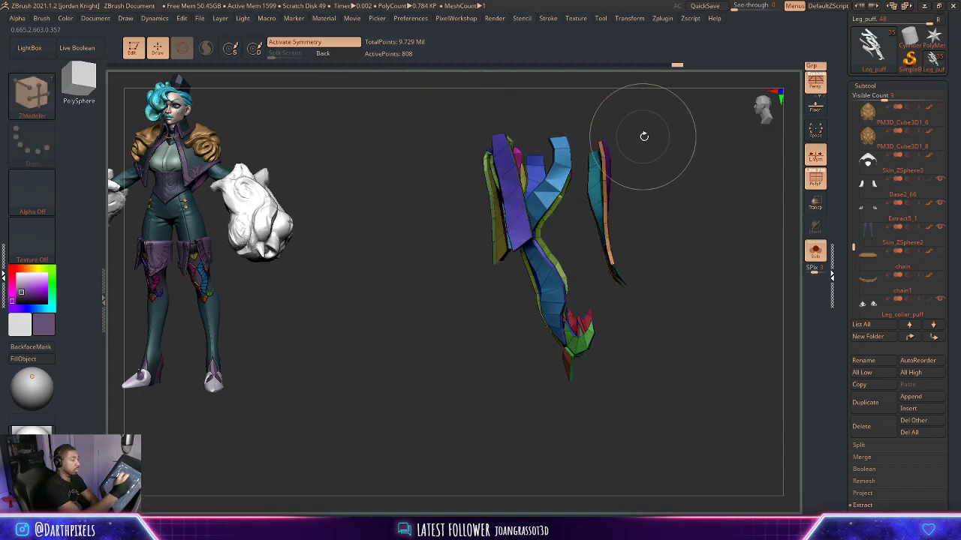
Hide the detached strip and its pointed piece behind the leg trim, and split the hidden part into its own subtool.
mouse_move(599, 294)
ctrl+alt+shift+mouse_down()
mouse_move(667, 298)
mouse_move(679, 177)
ctrl+alt+shift+mouse_up()
drag(695, 277, 713, 278)
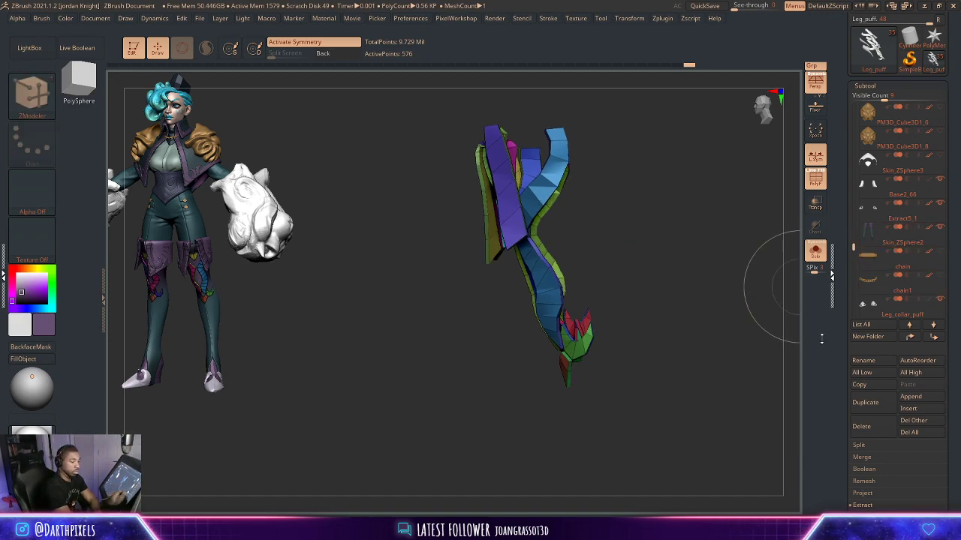
key(space)
key(space)
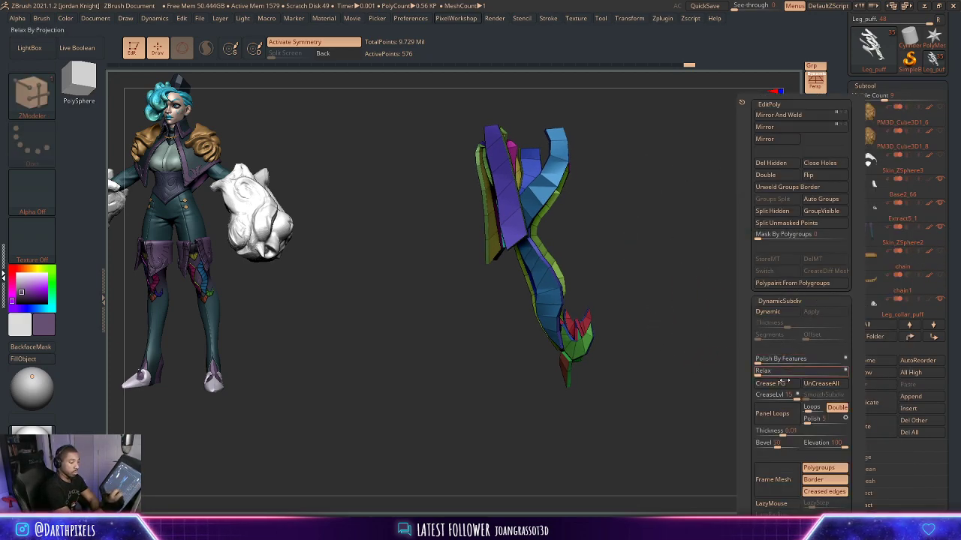
click(783, 214)
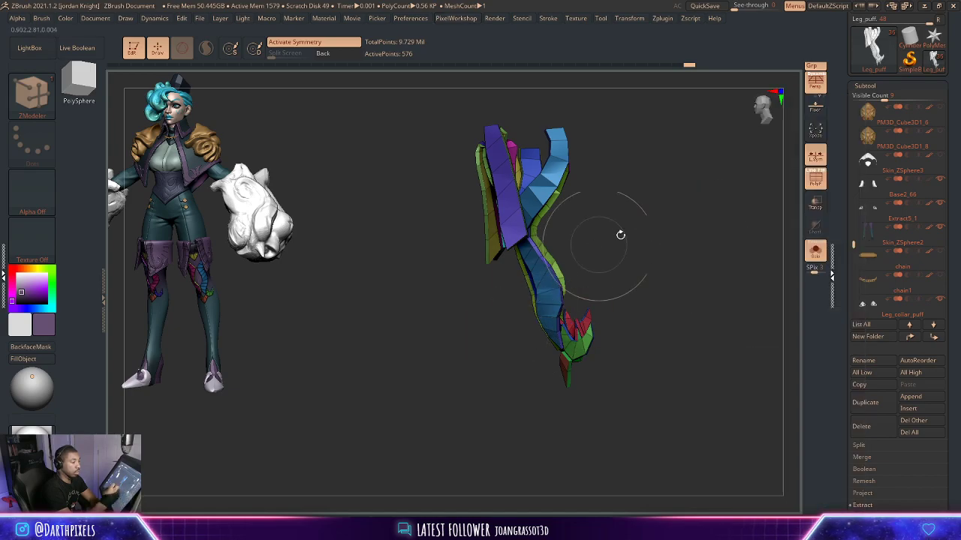
Set the ZModeler polygon action to Inset and inset the front polygroups of the two long shin ribbons.
drag(620, 236, 707, 267)
key(shift+f)
key(shift+f)
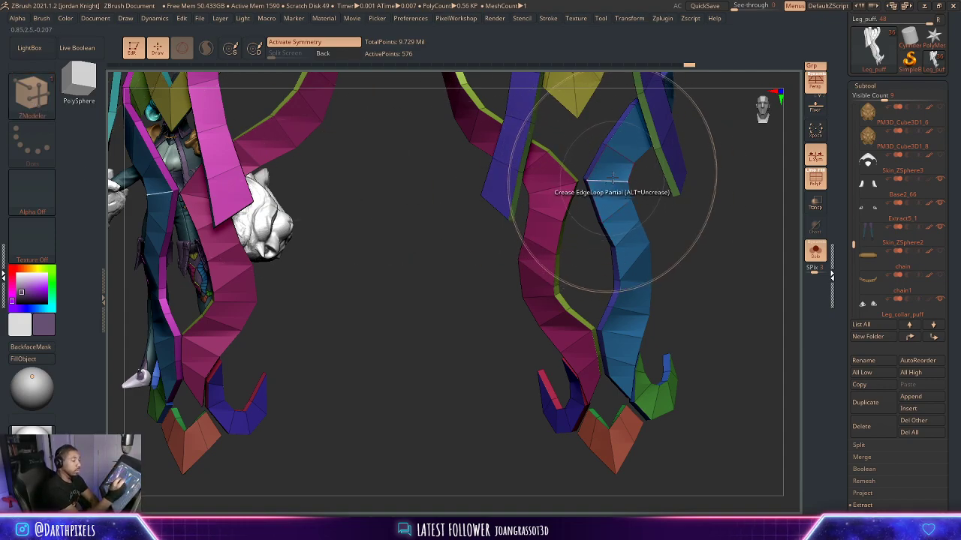
key(space)
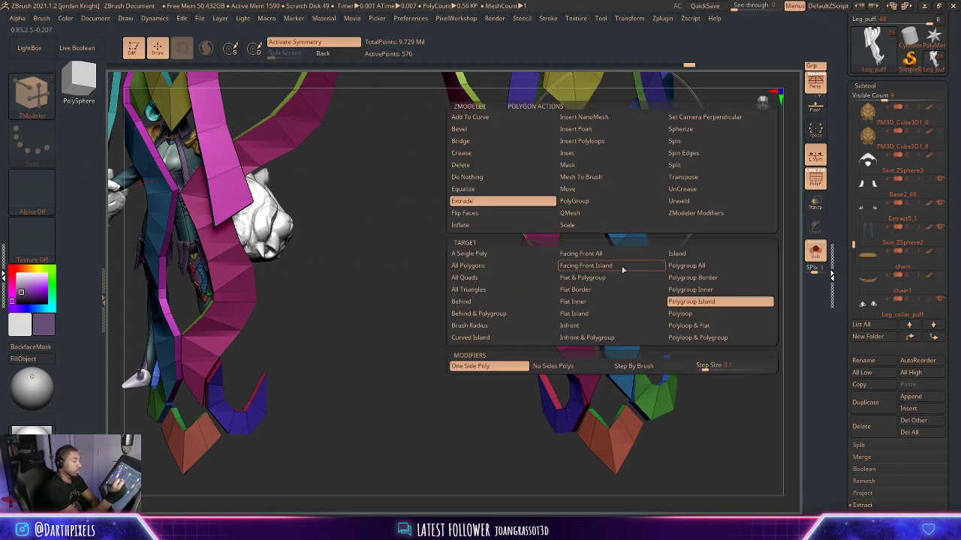
click(598, 157)
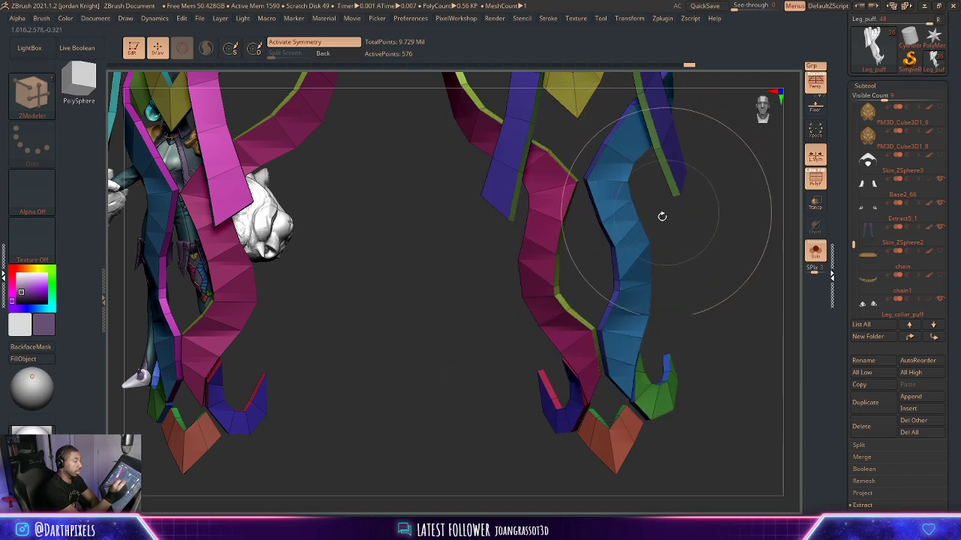
click(613, 198)
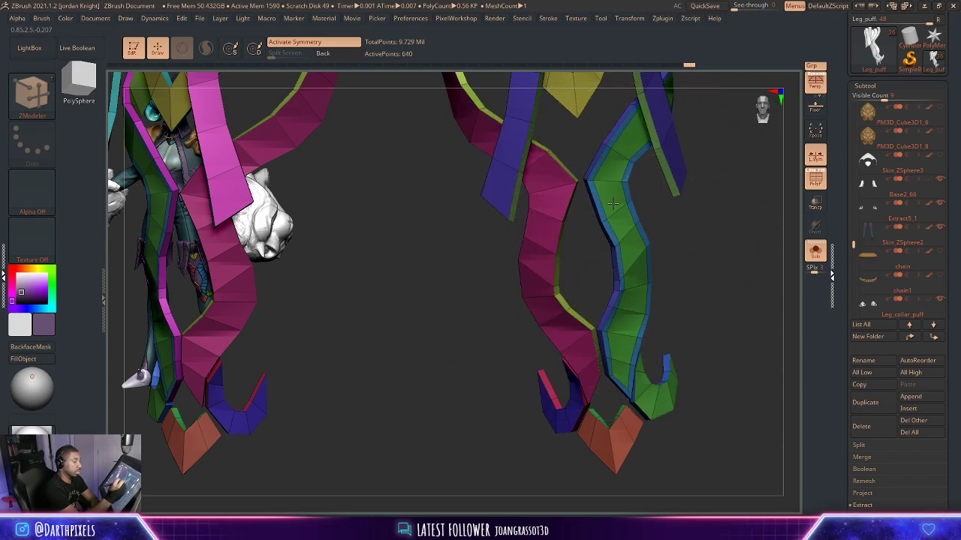
click(548, 232)
drag(701, 255, 684, 215)
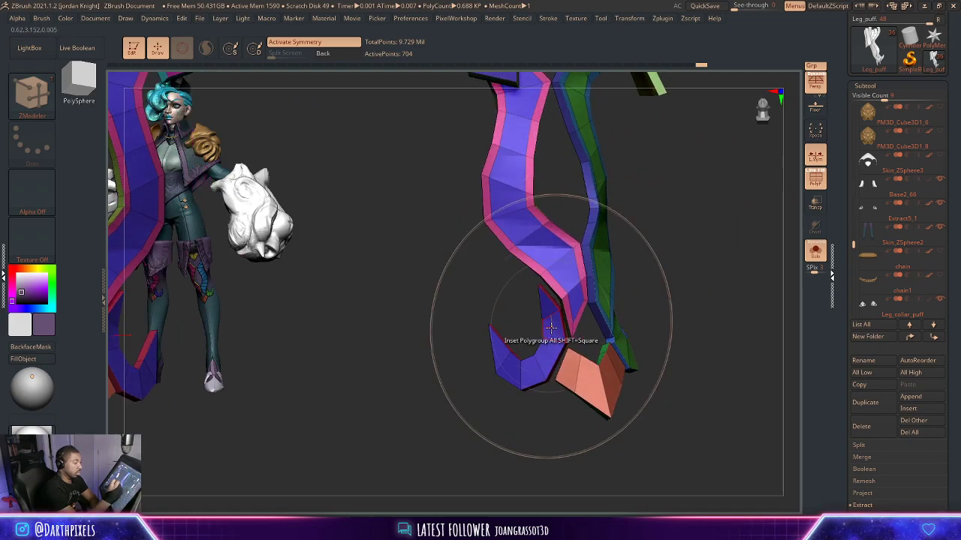
Inset the front polygroups of both hook pieces, the pointed tip piece and the V-shaped trim above the shin ribbons.
click(552, 330)
key(ctrl+z)
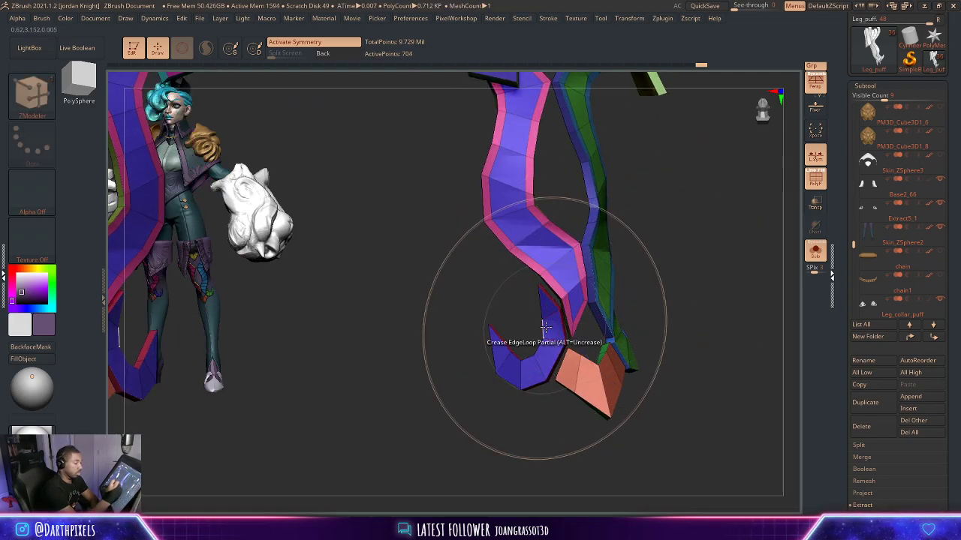
click(553, 330)
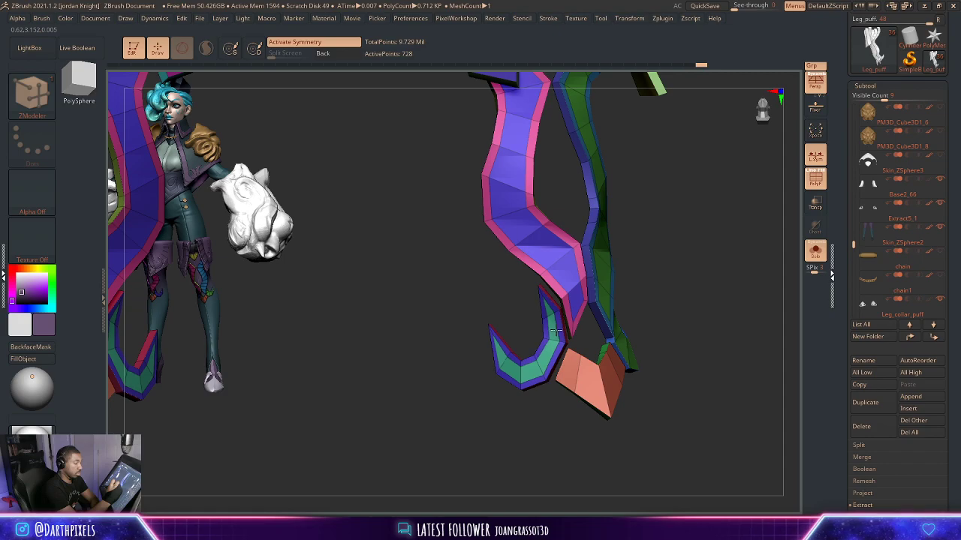
drag(684, 296, 627, 268)
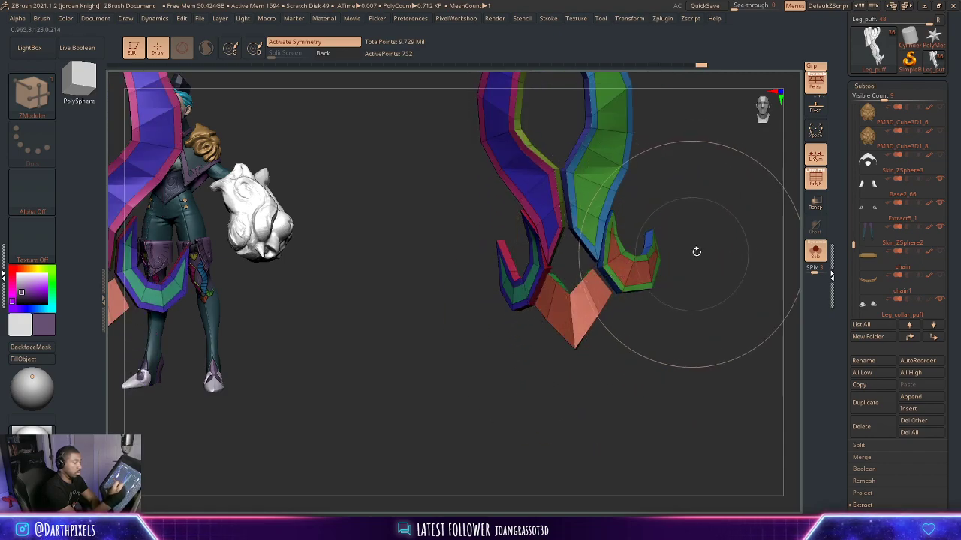
mouse_move(696, 251)
mouse_down()
mouse_move(686, 268)
mouse_move(605, 298)
mouse_up()
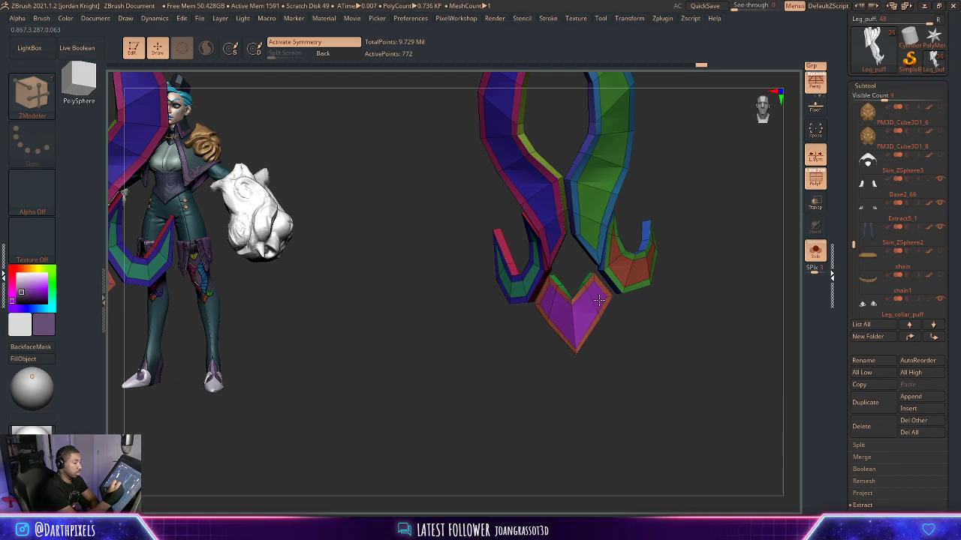
drag(697, 268, 706, 375)
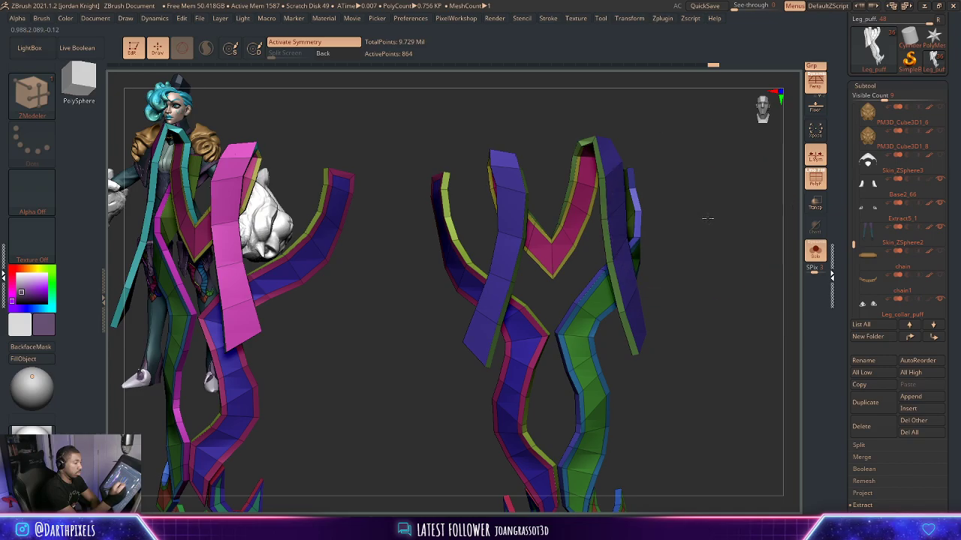
Set the ZModeler edge action to Insert with Single EdgeLoop and insert edge loops around the borders of both shin ribbons.
drag(707, 217, 701, 274)
alt+drag(701, 238, 724, 147)
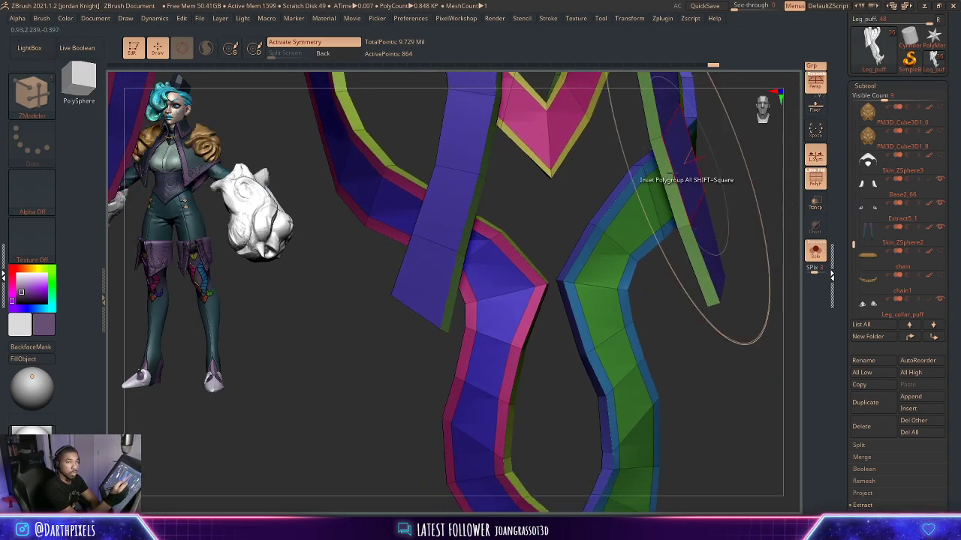
key(space)
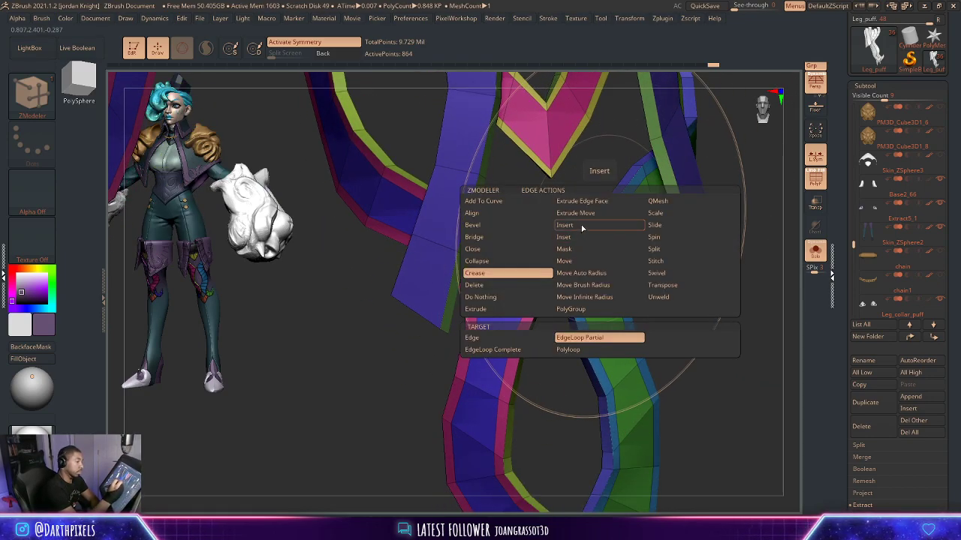
click(655, 260)
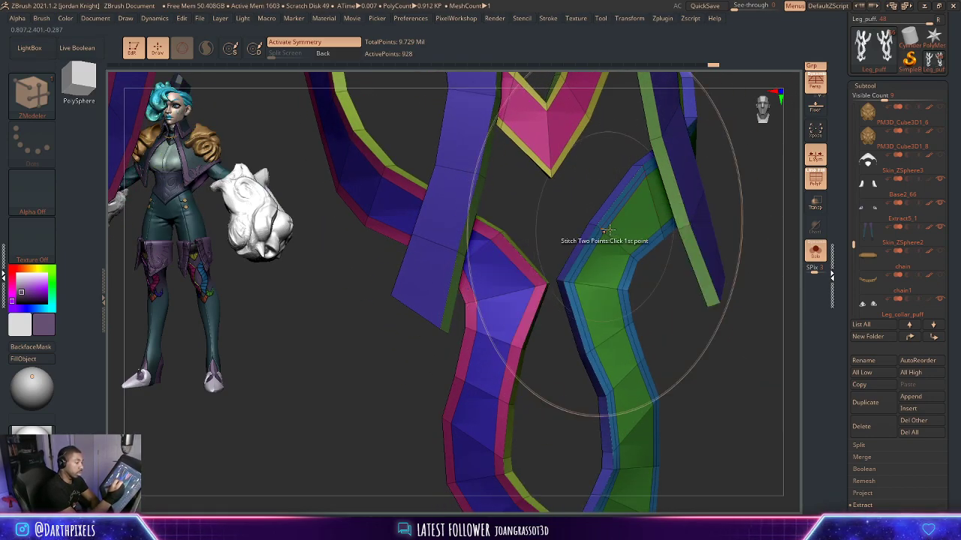
click(541, 286)
Insert edge loops around the inset borders of the hook pieces and the pointed tip piece.
alt+drag(706, 282, 678, 233)
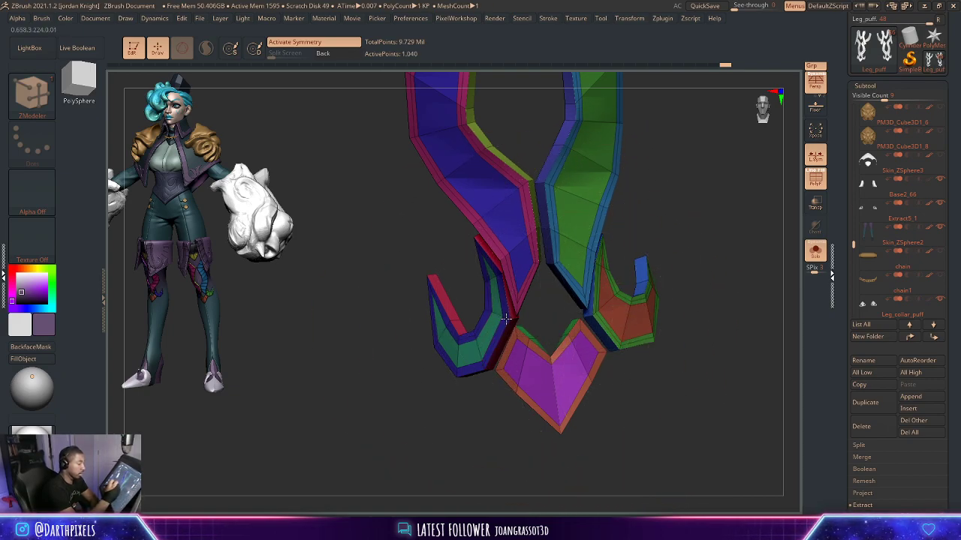
alt+drag(698, 270, 665, 355)
click(592, 242)
Set the edge action to Move Brush Radius and move the inserted border loops on the pointed tip and the hooks.
key(space)
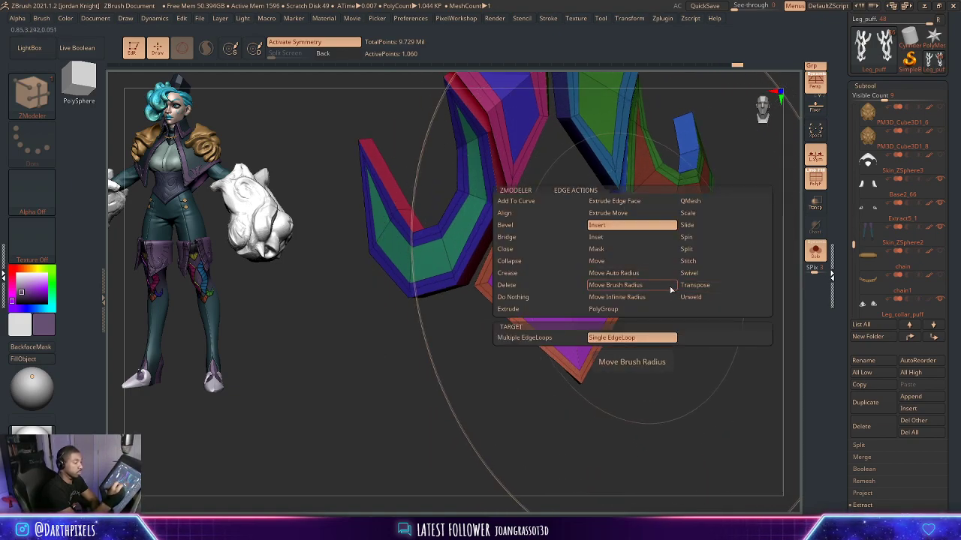
click(650, 289)
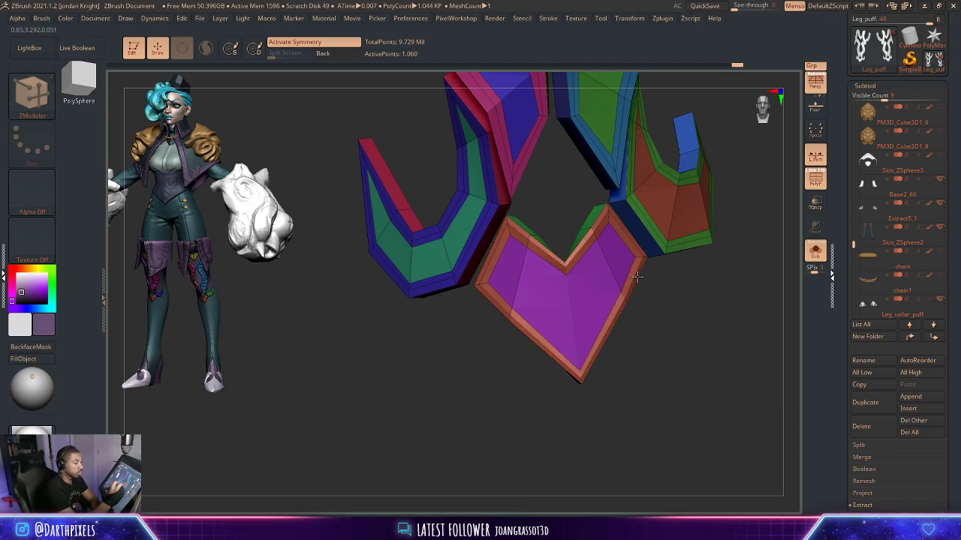
alt+drag(673, 314, 672, 286)
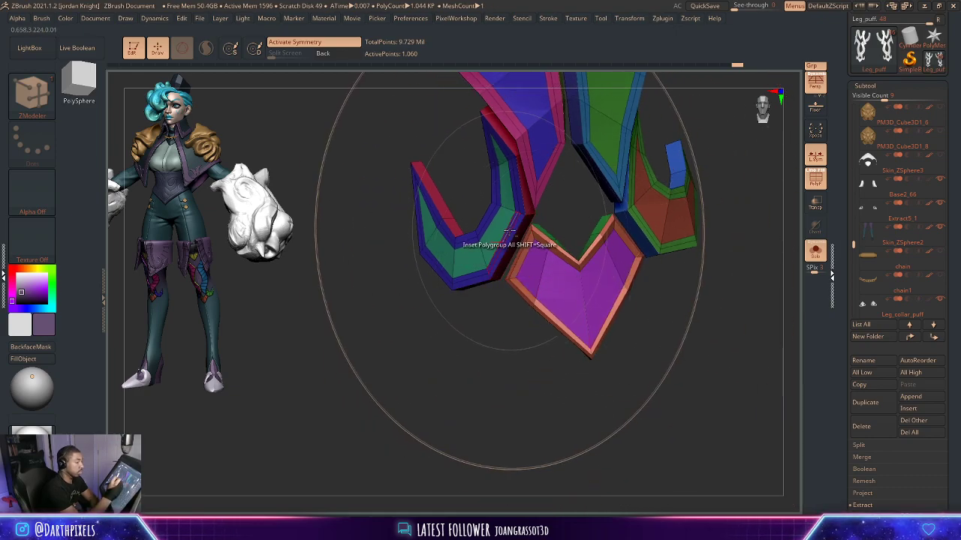
drag(508, 300, 469, 420)
drag(510, 238, 500, 245)
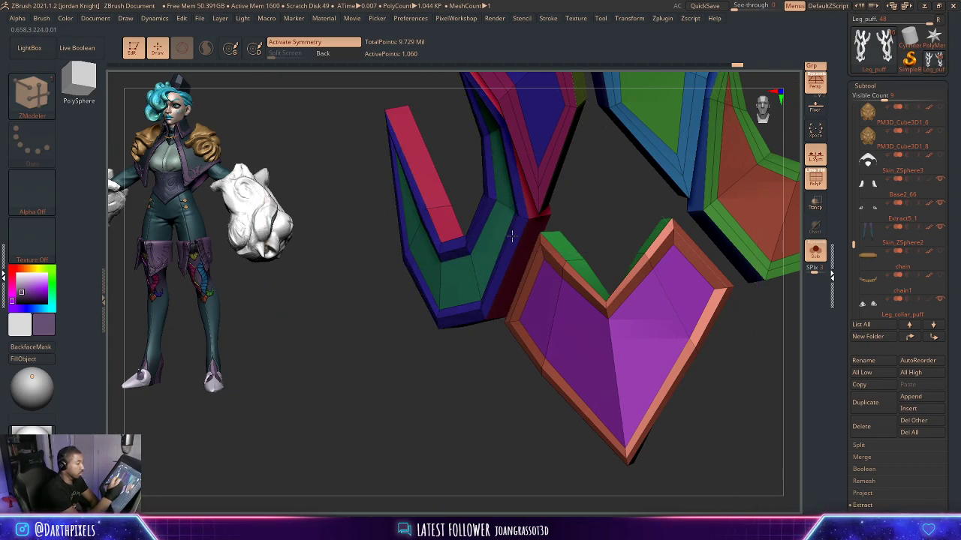
alt+drag(595, 231, 592, 183)
alt+drag(683, 322, 529, 413)
alt+drag(646, 255, 647, 302)
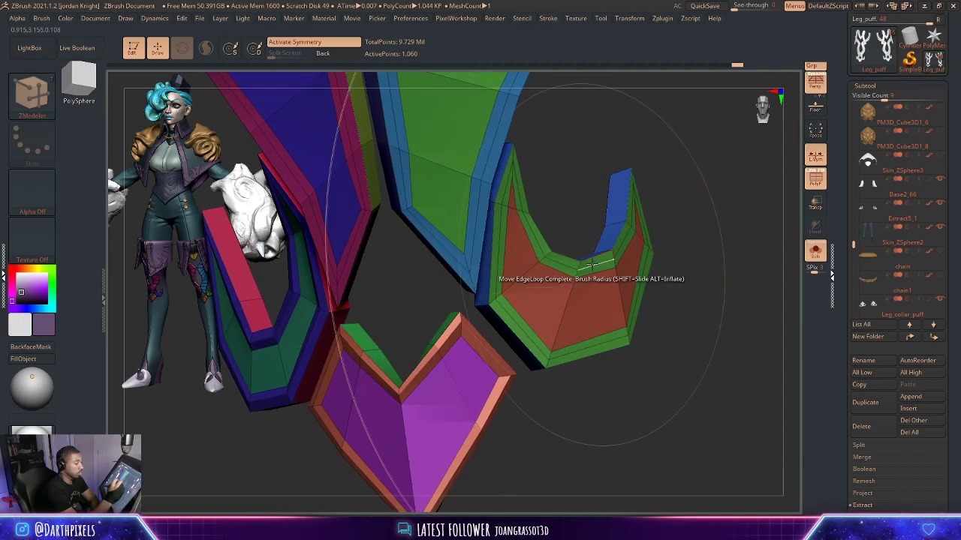
drag(592, 265, 599, 267)
Enable dynamic subdivision on the leg trim, raise its smooth subdivision, set the crease level to 2, and return to the low-poly display.
alt+drag(704, 282, 625, 231)
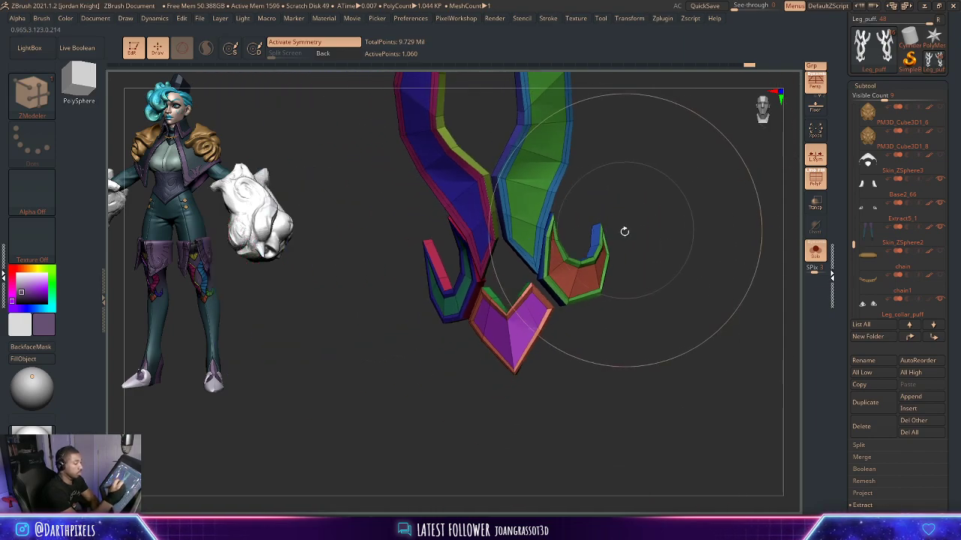
key(shift)
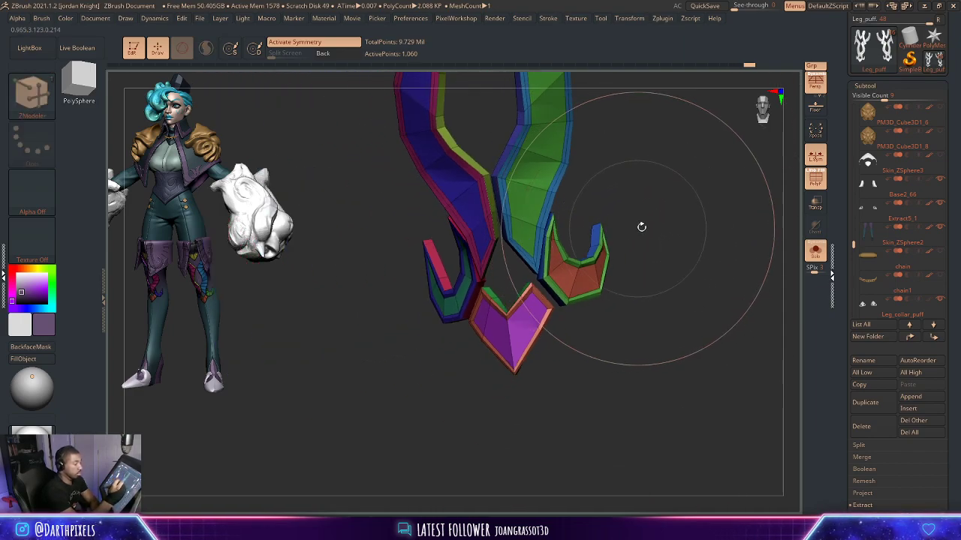
key(space)
click(622, 312)
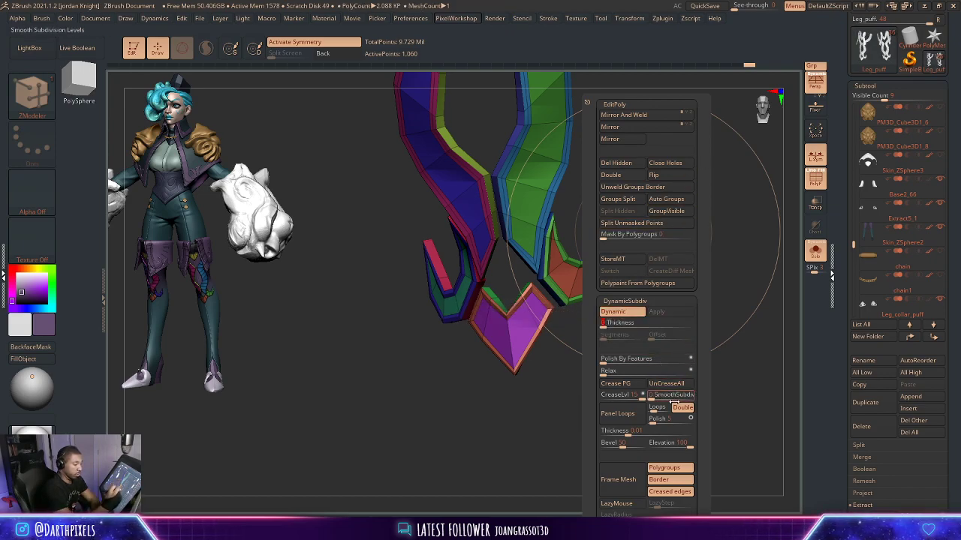
click(665, 395)
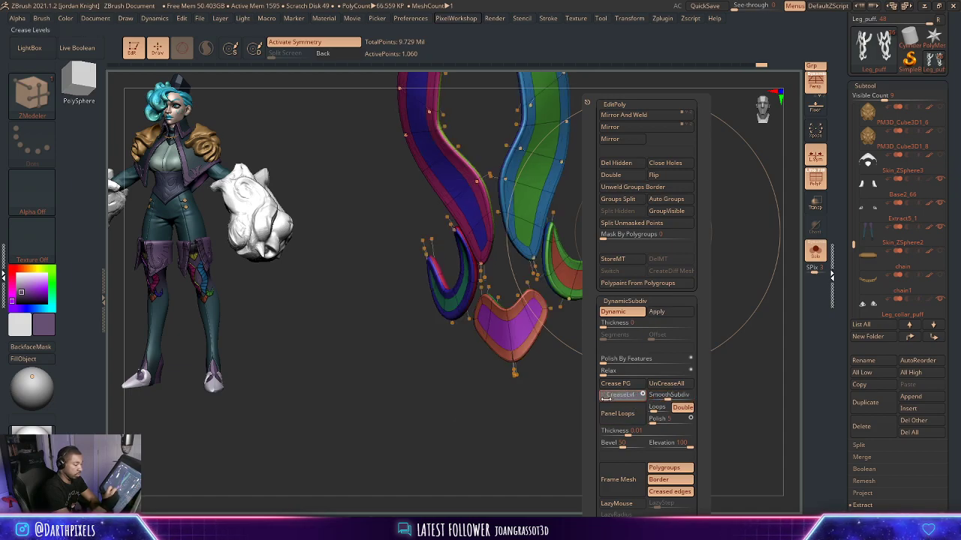
mouse_move(519, 425)
mouse_down()
mouse_move(603, 383)
mouse_move(595, 350)
mouse_up()
key(shift+d)
Show all subtools, select the leg collar above the knee, and check its dynamic subdivision settings and smoothed preview.
mouse_move(690, 198)
mouse_down()
mouse_move(673, 207)
mouse_move(650, 360)
mouse_up()
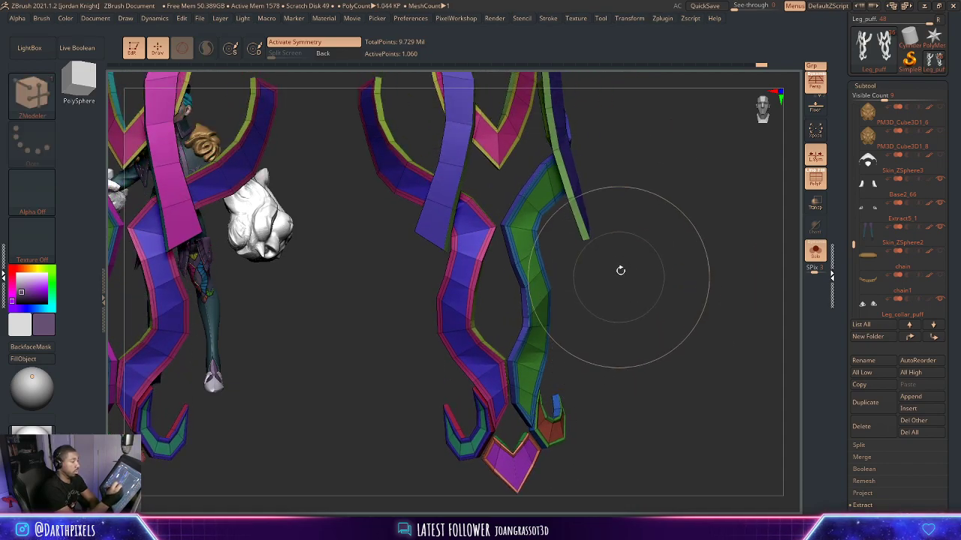
click(818, 251)
alt+drag(607, 187, 603, 326)
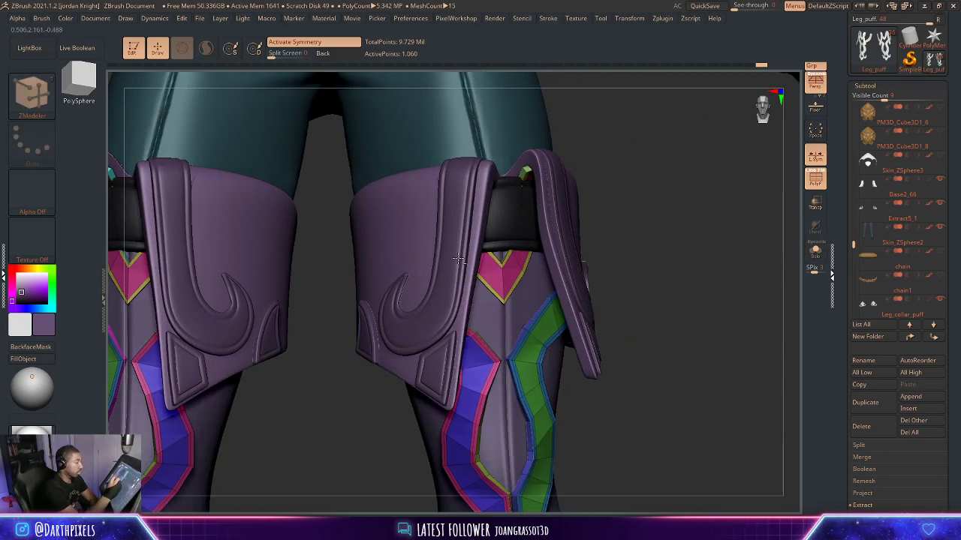
alt+click(457, 272)
key(shift+d)
key(shift+f)
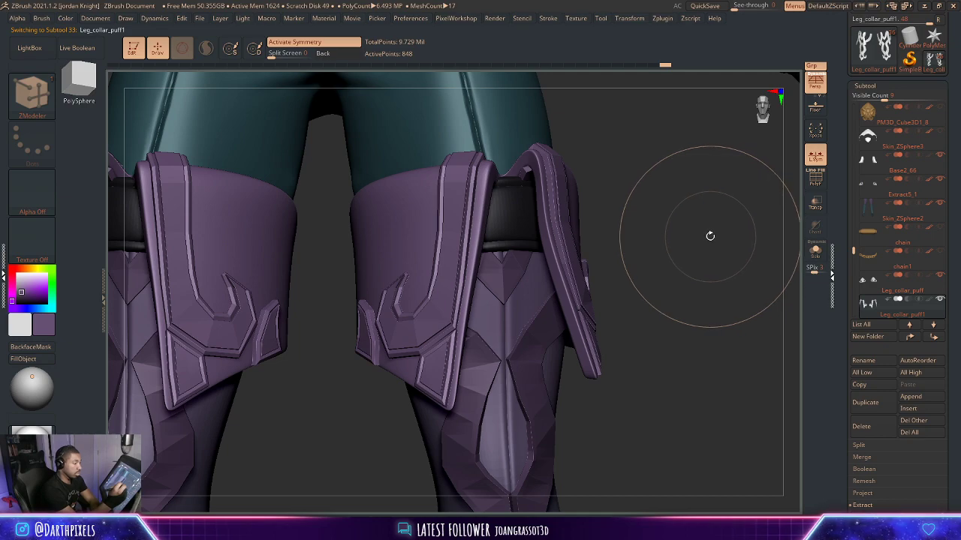
key(space)
key(d)
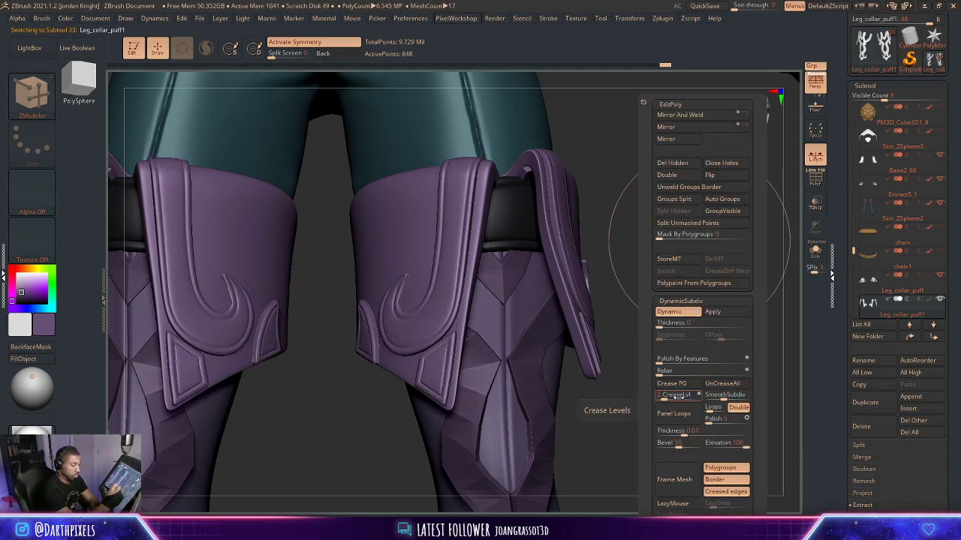
Reselect the leg trim, check its dynamic subdivision settings, and compare its smoothed and low-poly display.
alt+drag(623, 425, 640, 302)
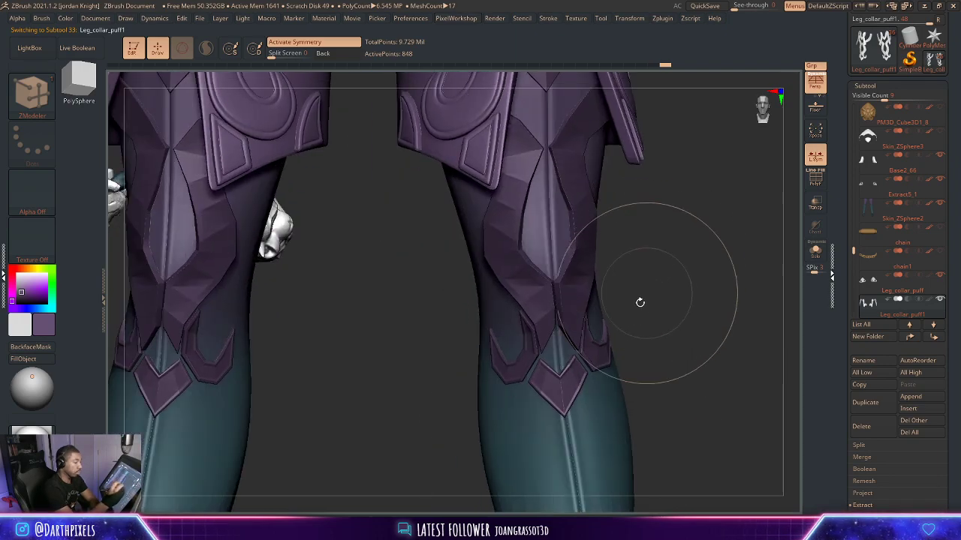
alt+click(568, 278)
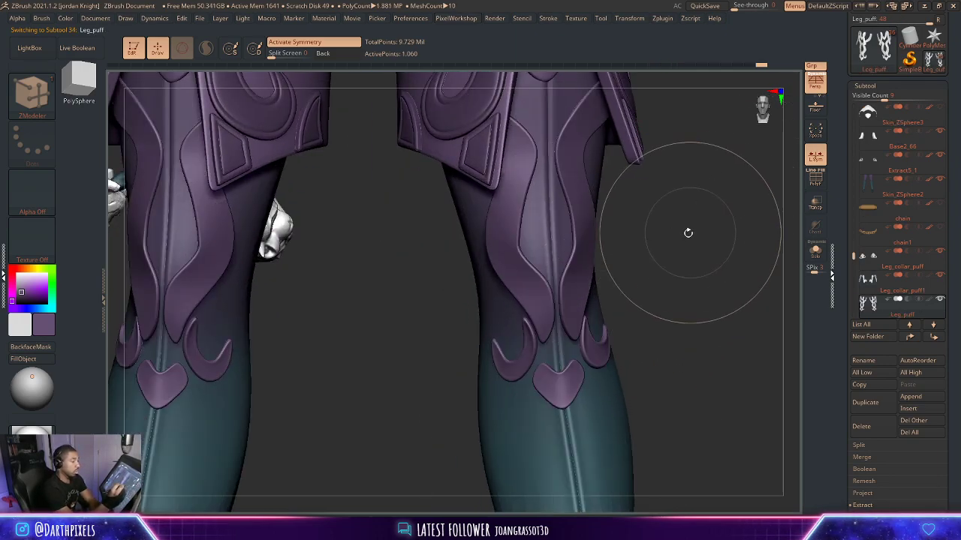
key(shift+f)
key(p)
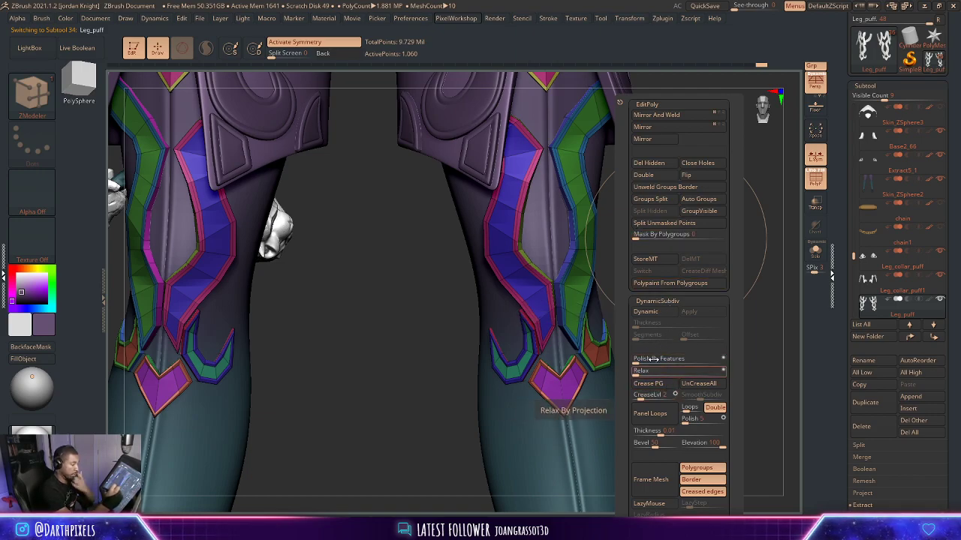
click(672, 314)
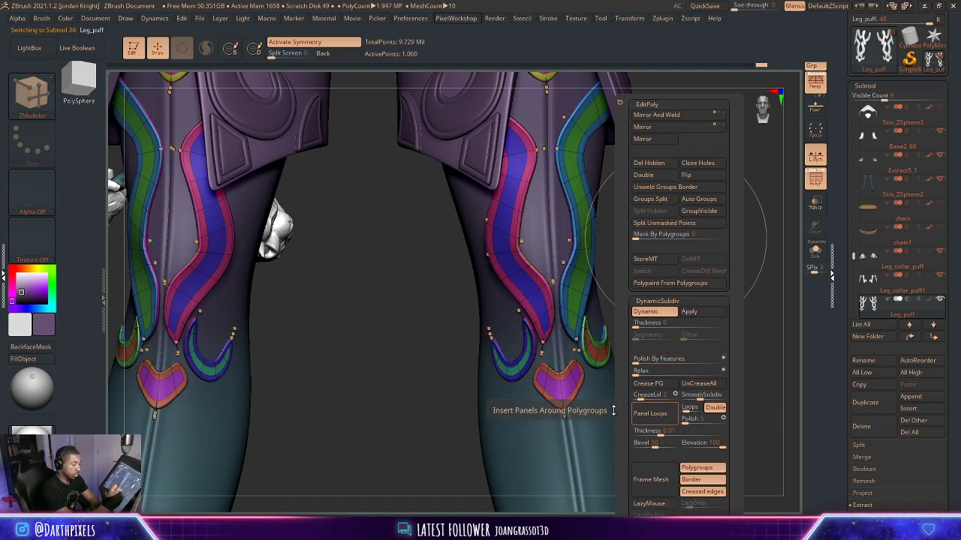
drag(684, 248, 690, 281)
key(shift+d)
key(shift+f)
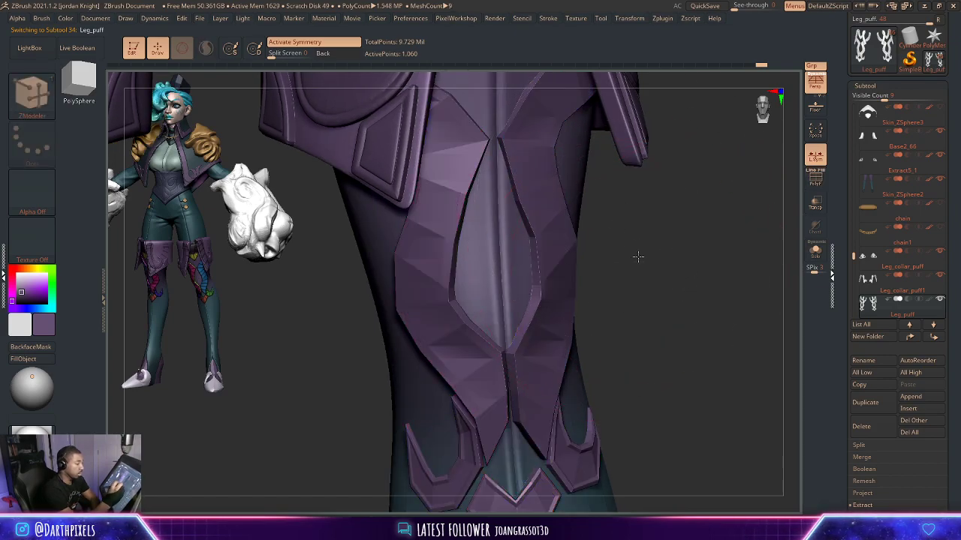
Frame the whole character to review the leg trim in context.
alt+drag(638, 256, 637, 260)
key(shift+f)
key(shift+f)
key(f)
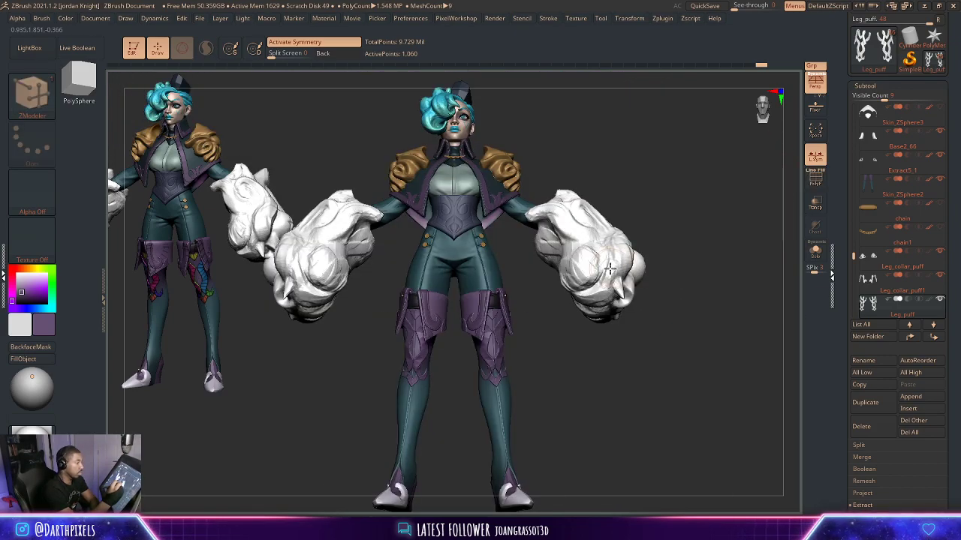
drag(581, 362, 559, 442)
Isolate the leg trim subtool and display its polygroups and wireframe on the shin ribbons.
click(816, 252)
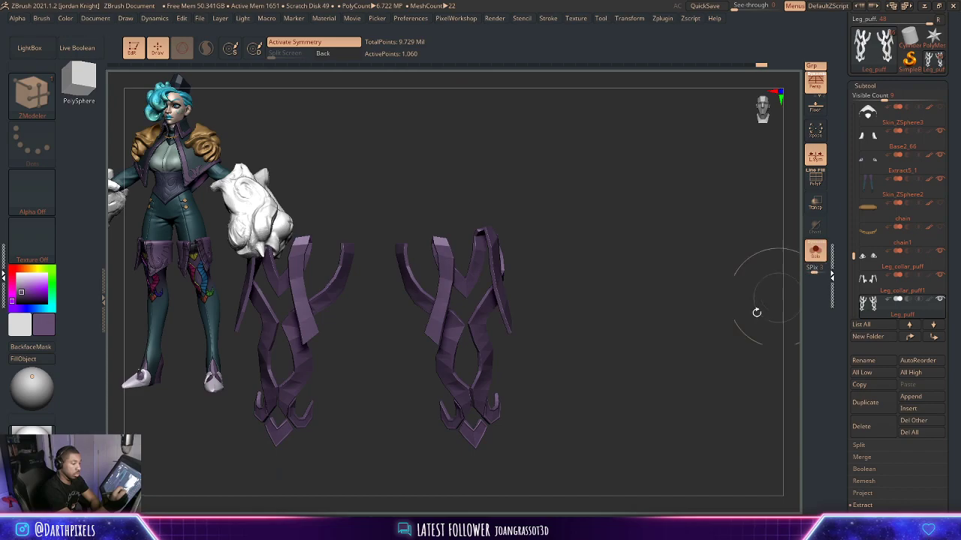
alt+drag(620, 397, 686, 336)
drag(672, 266, 609, 305)
key(shift+f)
drag(595, 226, 678, 264)
key(space)
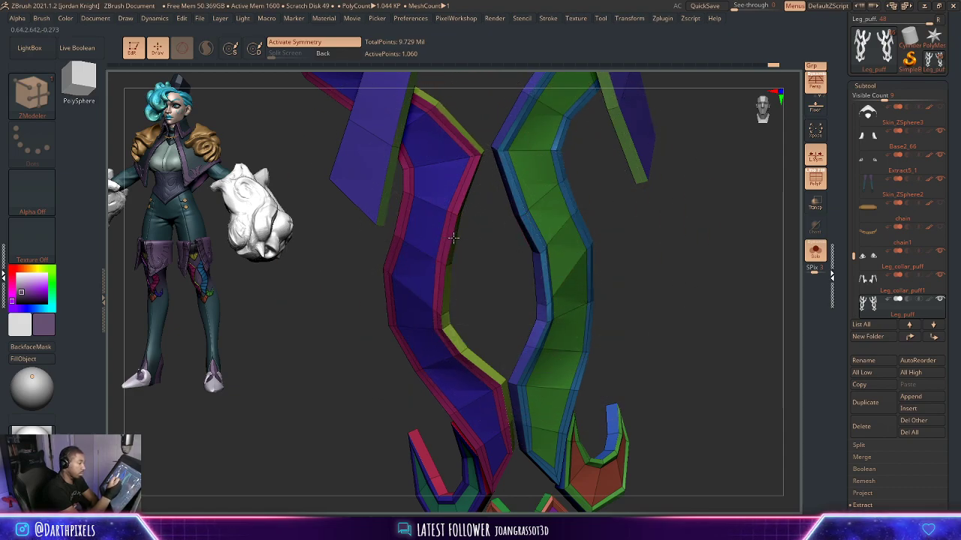
Examine the shin ribbons' border loops from several angles and compare their smoothed and low-poly display.
alt+drag(492, 231, 605, 217)
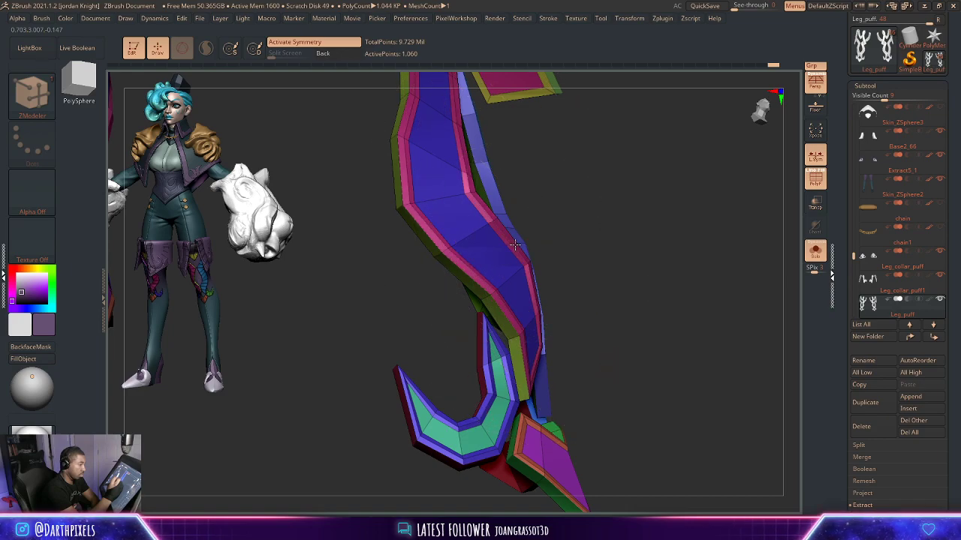
mouse_move(585, 221)
mouse_down()
mouse_move(603, 210)
mouse_move(606, 240)
mouse_move(648, 240)
mouse_move(658, 272)
mouse_move(665, 262)
mouse_move(585, 257)
mouse_up()
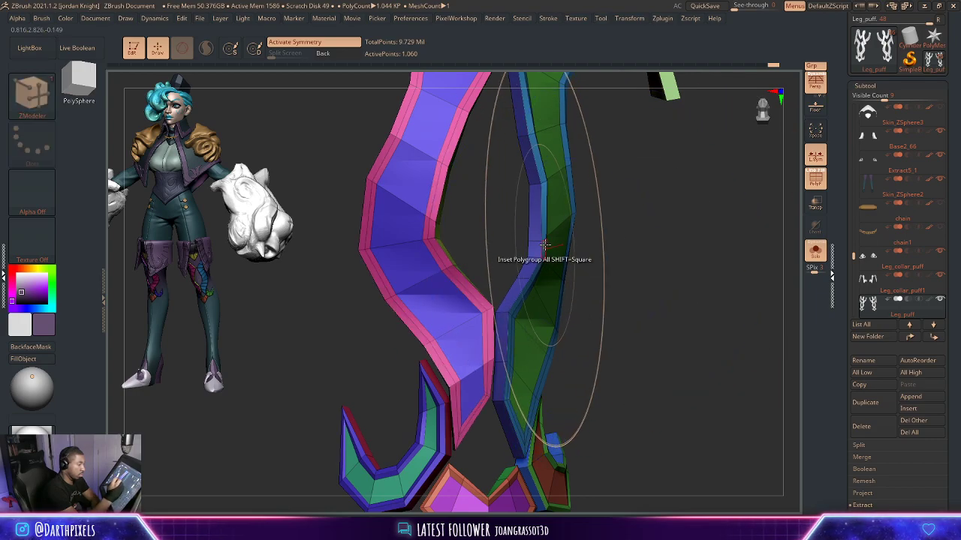
drag(634, 227, 570, 220)
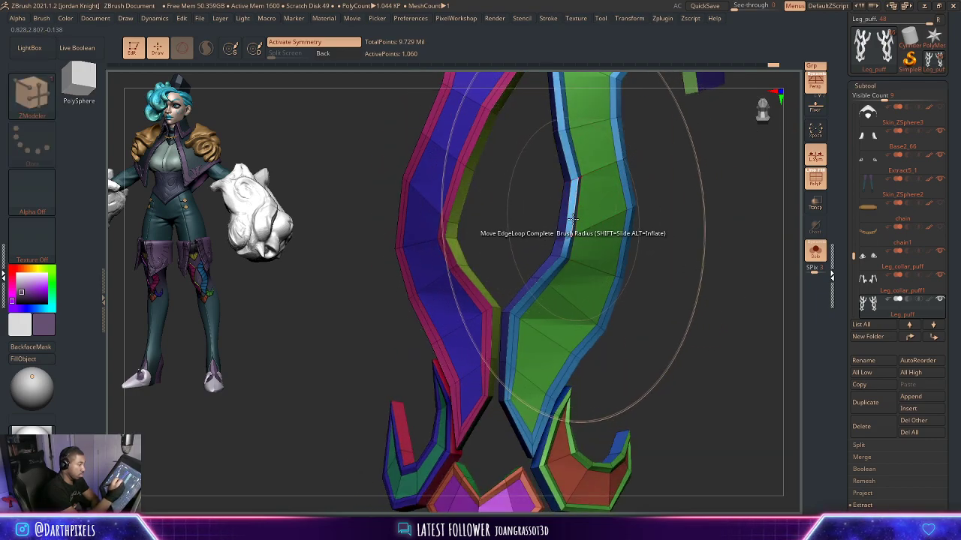
key(d)
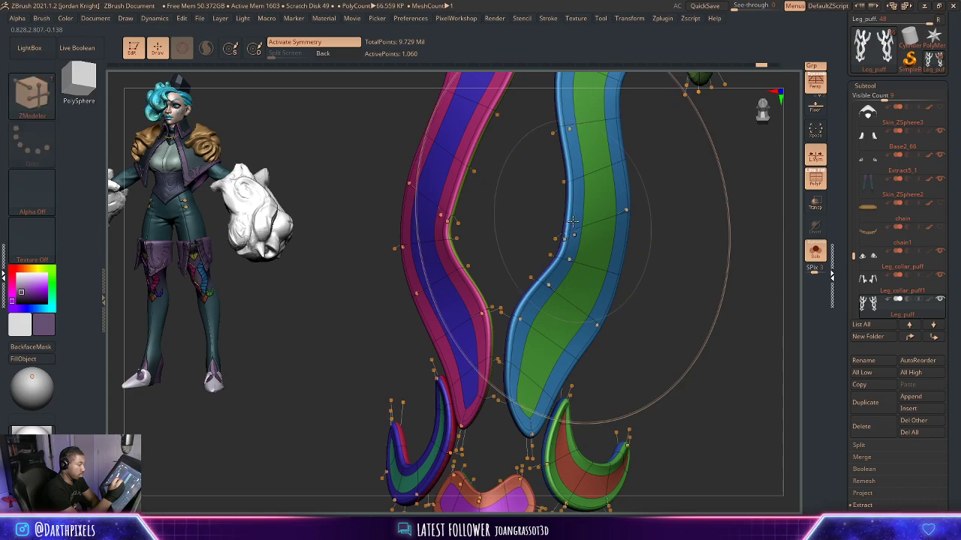
key(shift+d)
key(shift+f)
key(shift+f)
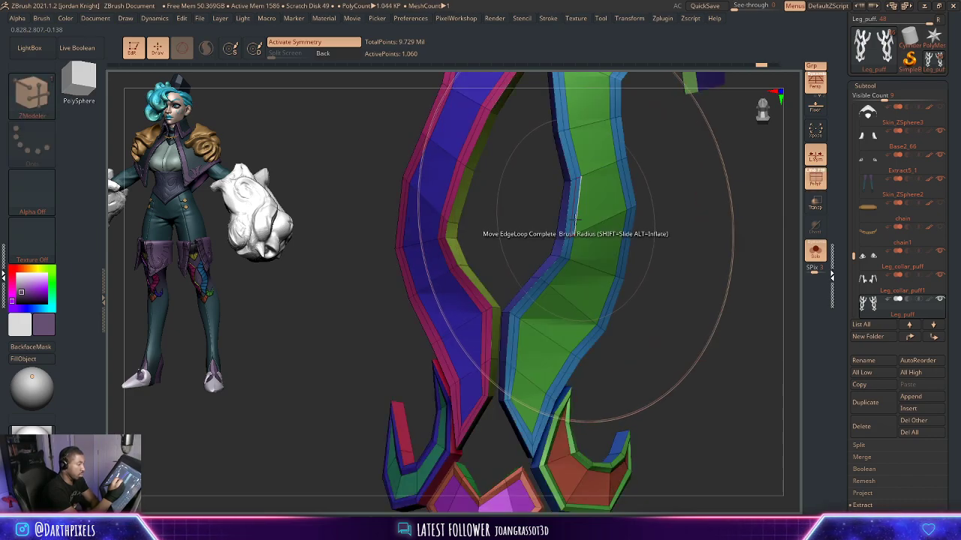
Try moving the green ribbon's inner border edge loop with Move Brush Radius and preview it under dynamic subdivision.
drag(571, 219, 586, 229)
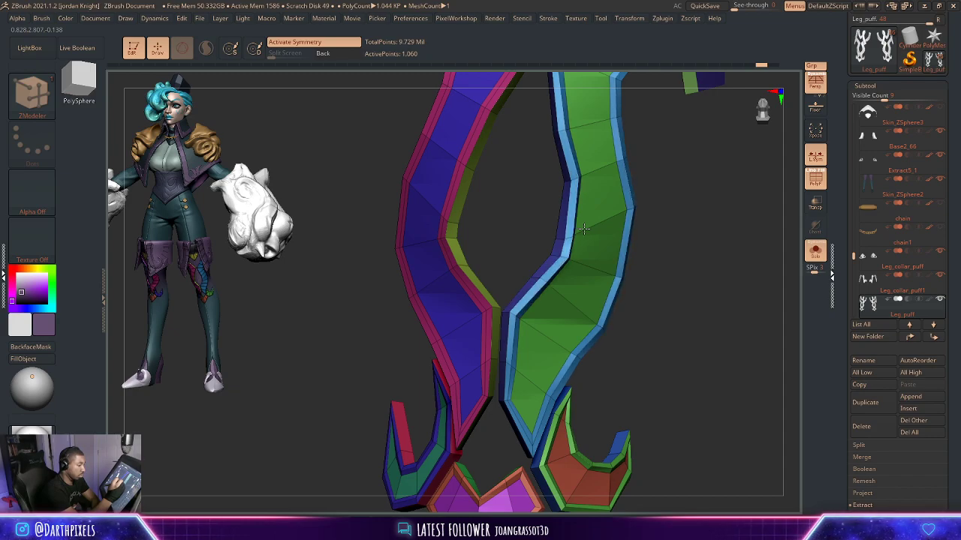
key(d)
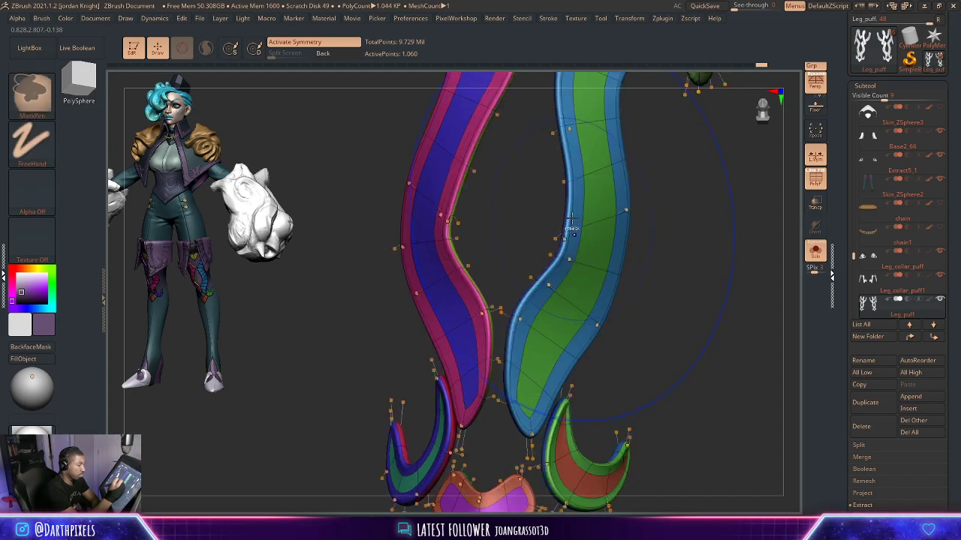
key(shift+d)
key(shift+f)
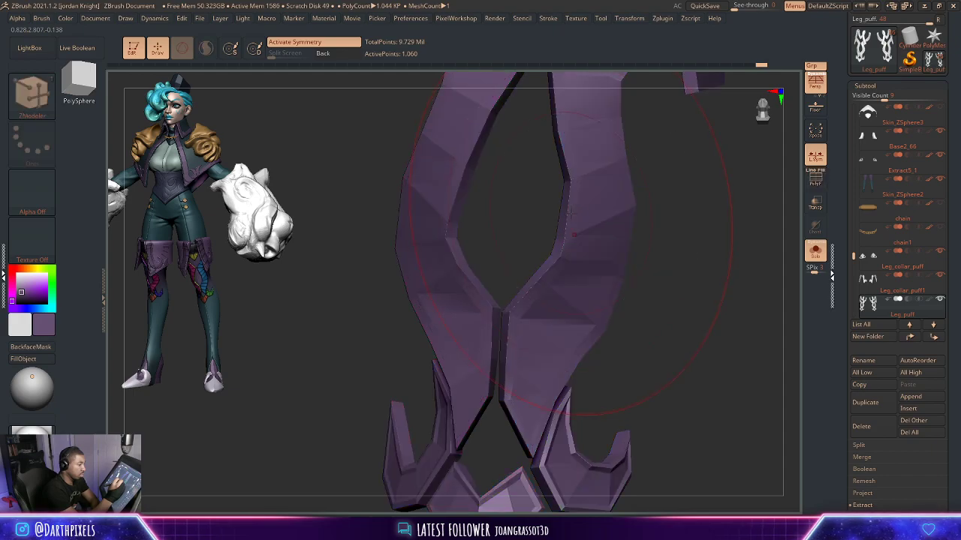
Switch the edge action to Move Infinite Radius and shift the inner border loops of the blue-edged and pink-edged shin ribbons.
key(shift+f)
key(space)
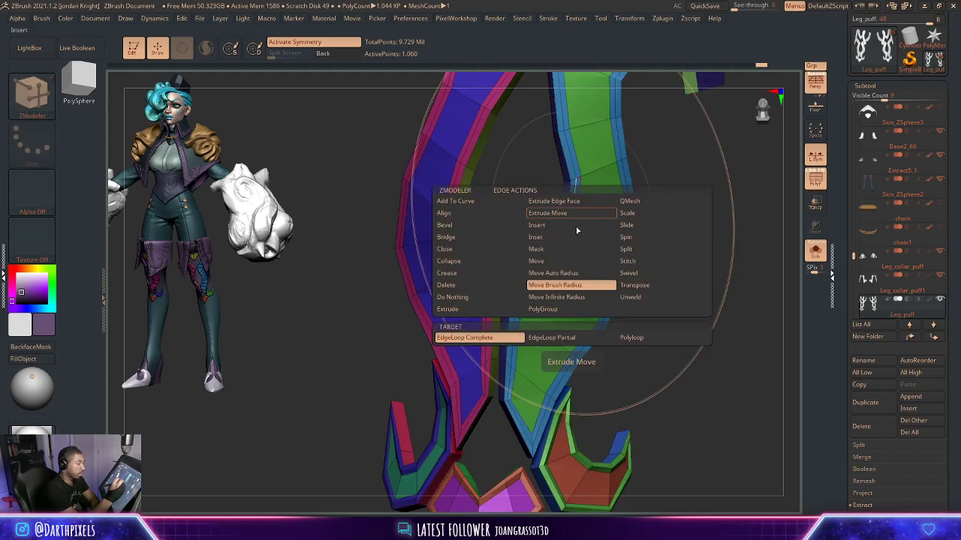
click(579, 298)
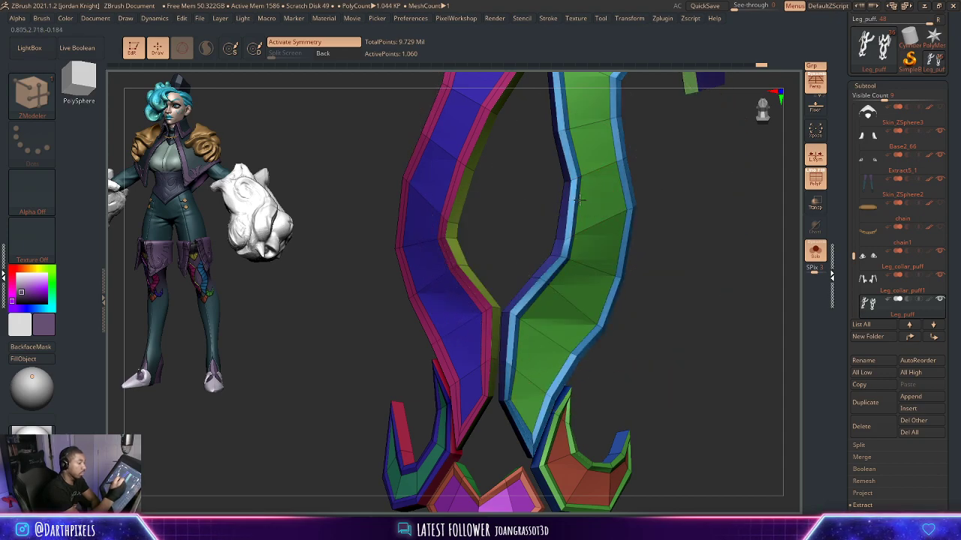
drag(686, 233, 704, 213)
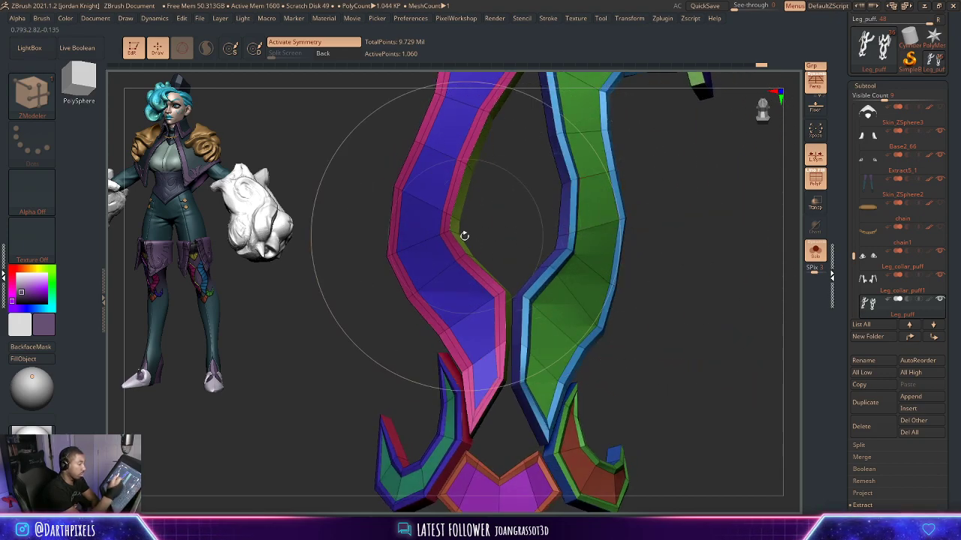
drag(451, 245, 457, 246)
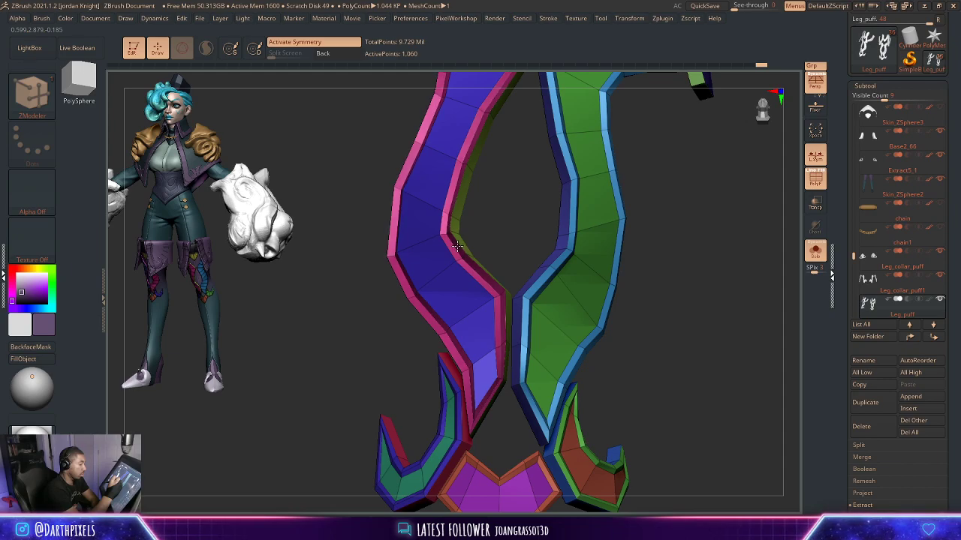
Compare the shin ribbons' smoothed and low-poly display and examine their borders from the front and back.
mouse_move(495, 218)
mouse_down()
mouse_move(443, 250)
mouse_move(476, 215)
mouse_up()
key(d)
key(shift+f)
key(shift+d)
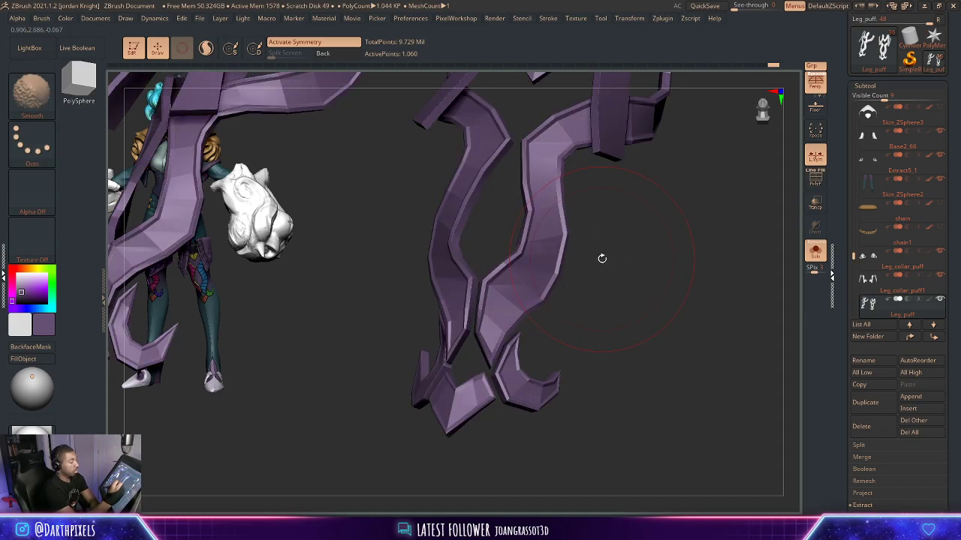
key(shift+f)
alt+drag(618, 245, 590, 251)
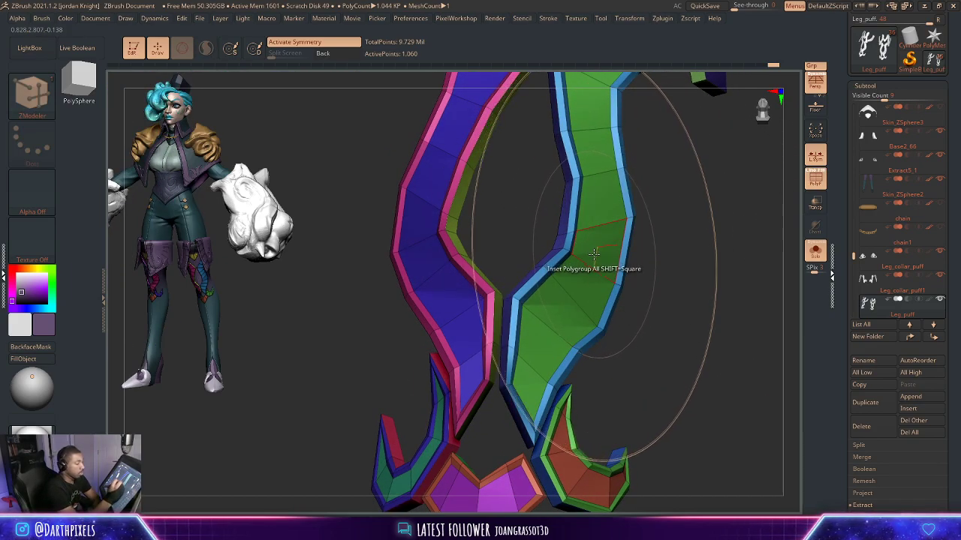
drag(682, 263, 674, 237)
key(space)
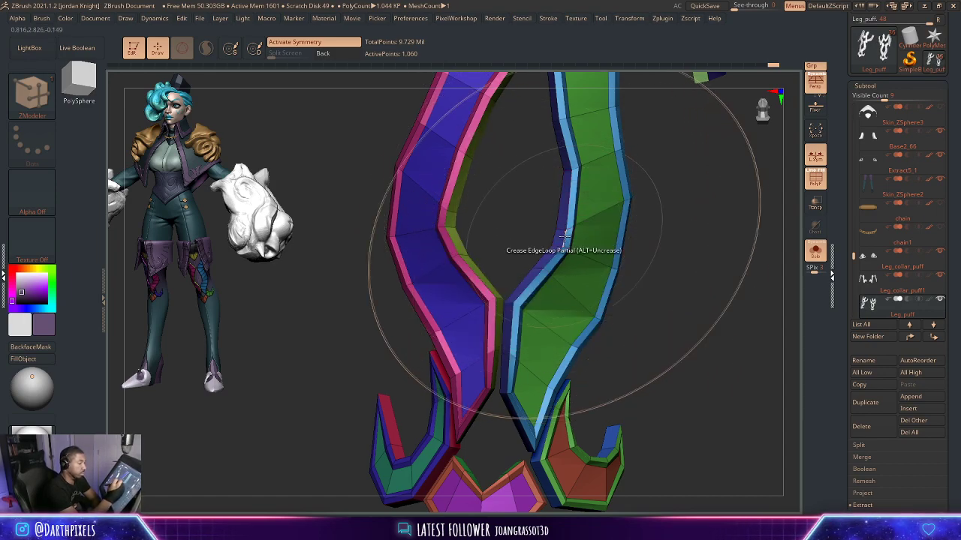
drag(683, 220, 731, 214)
drag(688, 285, 581, 293)
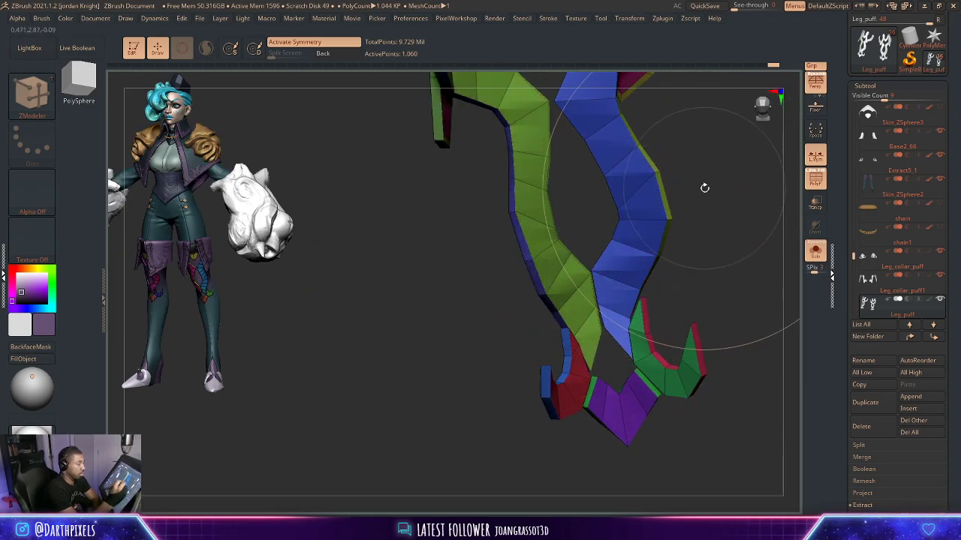
alt+drag(703, 187, 574, 280)
alt+drag(536, 143, 502, 155)
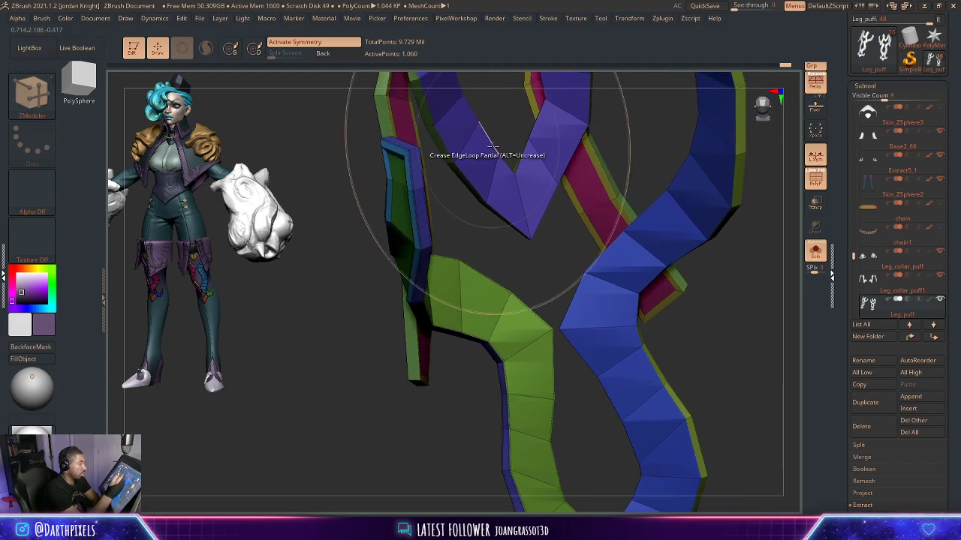
Extrude the inner polygroup island of the blue-bordered ribbon that curls around the side of the leg.
drag(516, 260, 604, 232)
drag(662, 316, 481, 349)
drag(605, 229, 601, 292)
drag(464, 219, 371, 214)
key(space)
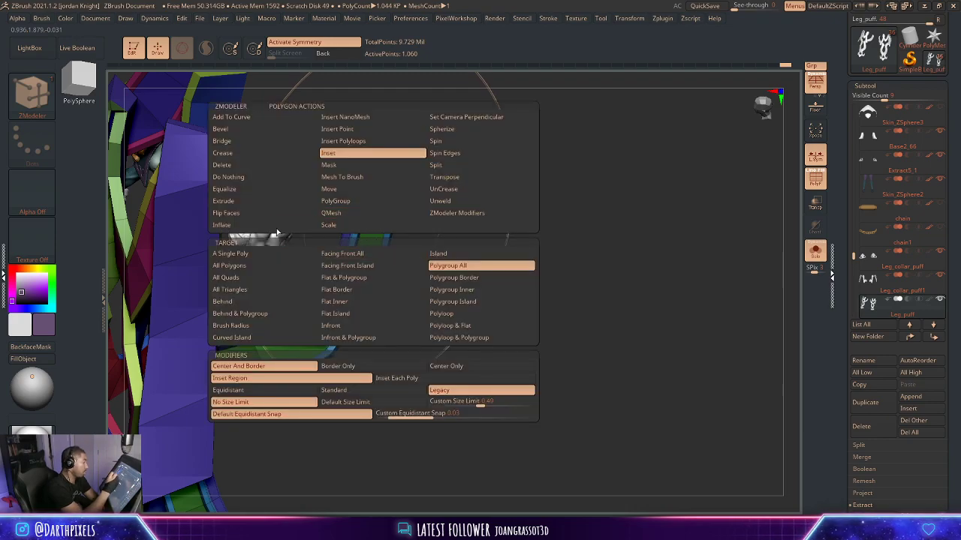
click(293, 201)
drag(375, 214, 387, 216)
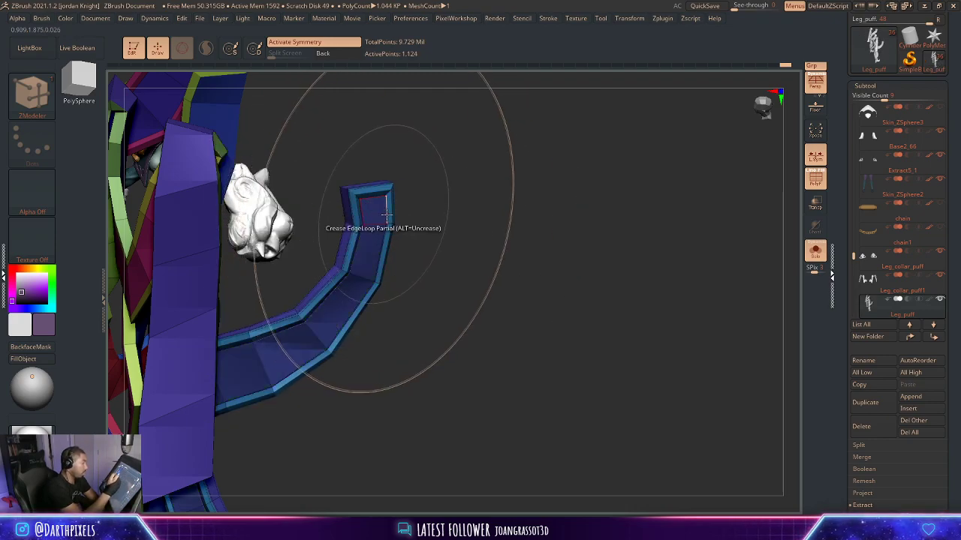
Examine the side ribbon's extruded panel from several angles and compare its smoothed and low-poly display.
drag(454, 193, 518, 204)
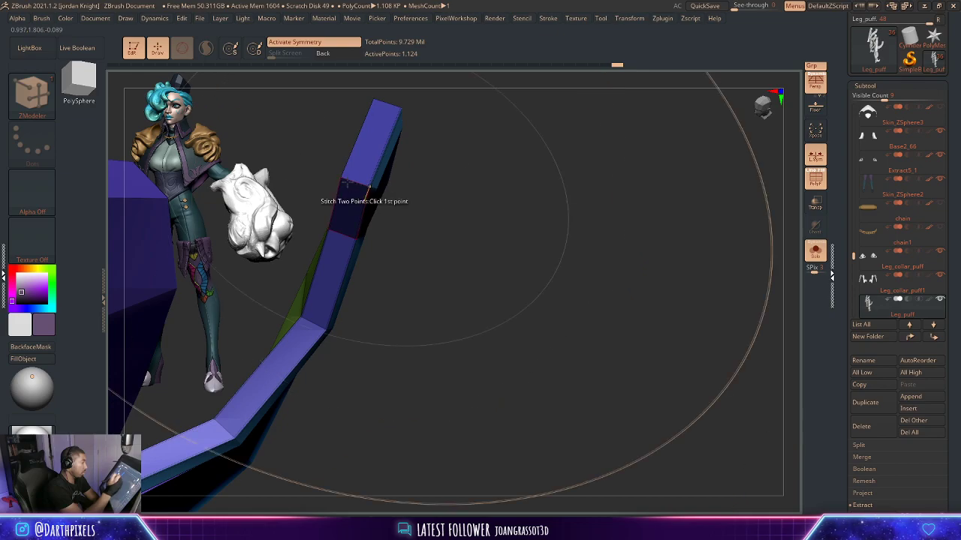
drag(448, 167, 564, 315)
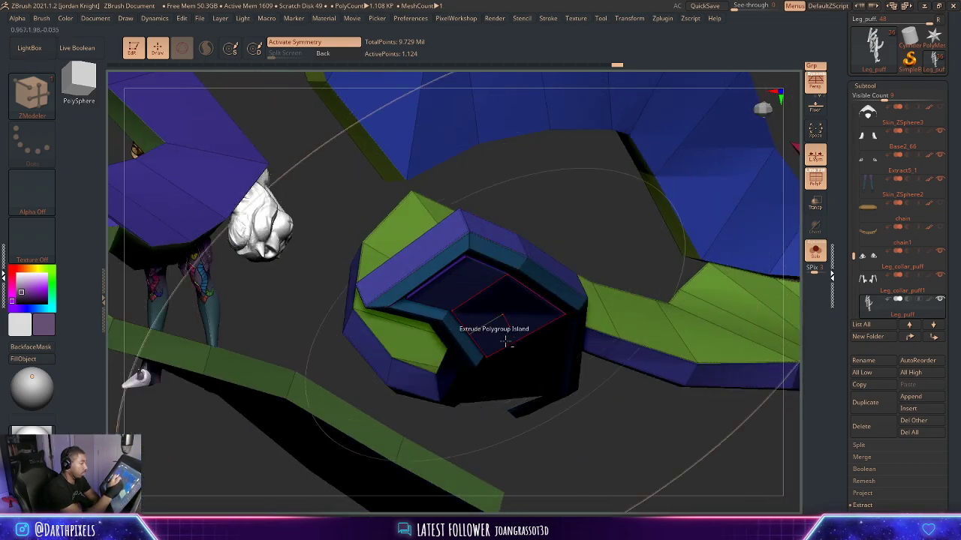
alt+drag(554, 439, 571, 334)
key(d)
drag(572, 374, 598, 264)
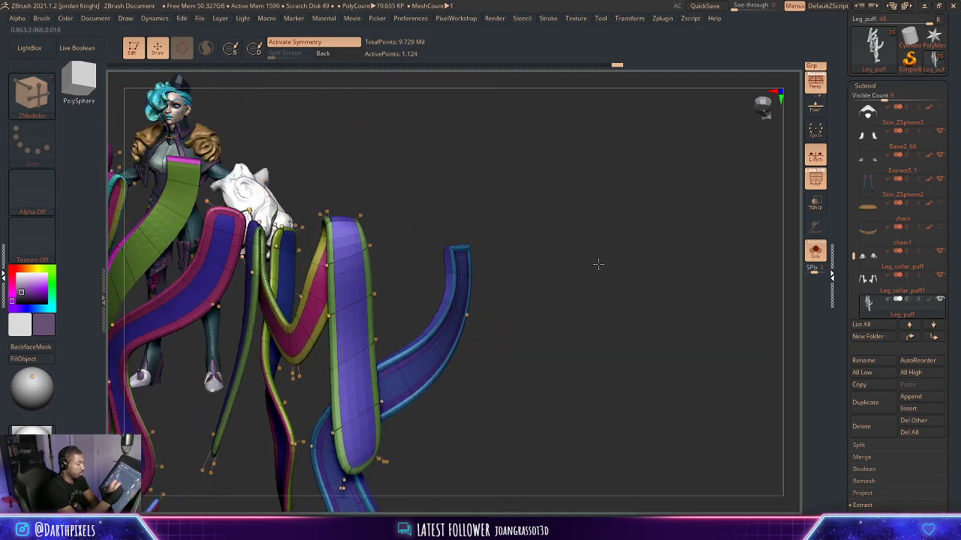
key(shift+f)
alt+drag(562, 330, 655, 141)
mouse_move(637, 265)
mouse_down()
mouse_move(628, 283)
mouse_move(637, 267)
mouse_up()
mouse_move(612, 330)
mouse_down()
mouse_move(605, 307)
mouse_move(590, 313)
mouse_move(630, 330)
mouse_move(664, 368)
mouse_move(707, 371)
mouse_move(650, 343)
mouse_move(643, 322)
mouse_up()
key(shift+d)
key(shift+f)
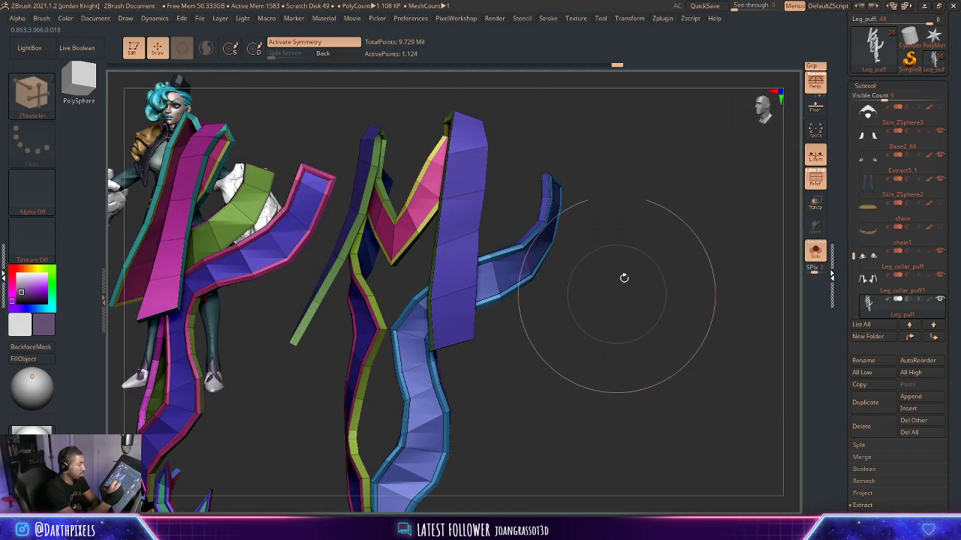
alt+drag(623, 276, 688, 341)
mouse_move(619, 259)
mouse_down()
mouse_move(637, 281)
mouse_move(579, 229)
mouse_up()
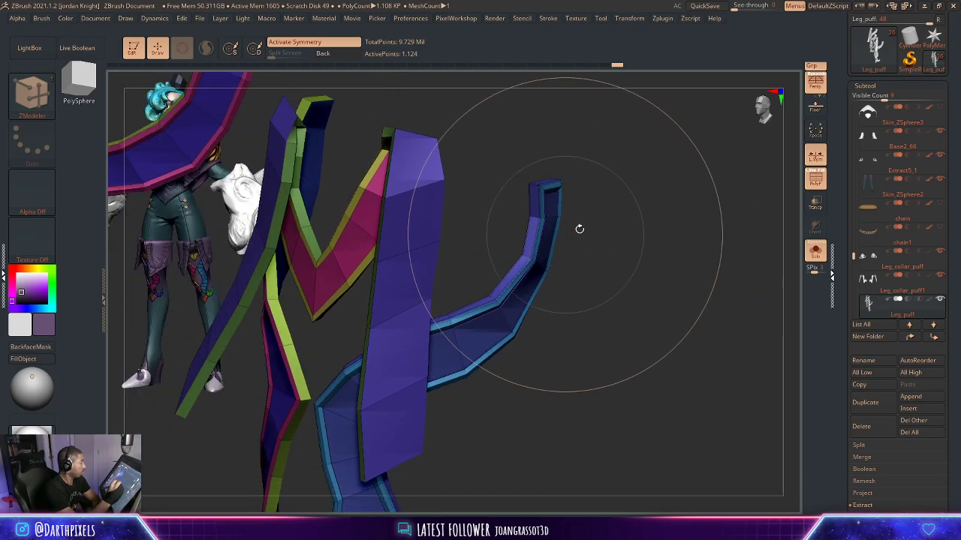
key(shift+f)
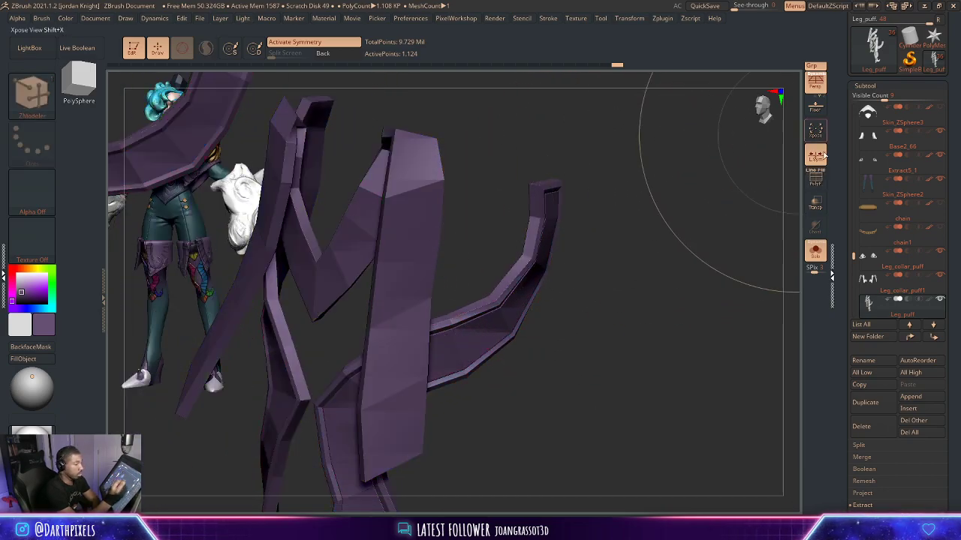
Show all subtools, select the Leg_collar_puff1 trim, and inspect its low-poly border polygroups as a comparison.
click(811, 256)
alt+click(409, 313)
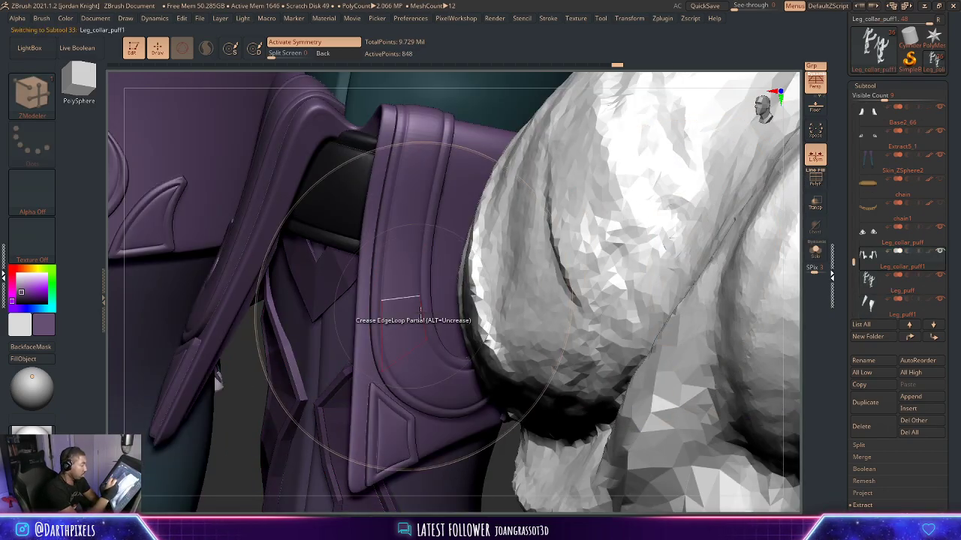
key(shift+d)
key(shift+f)
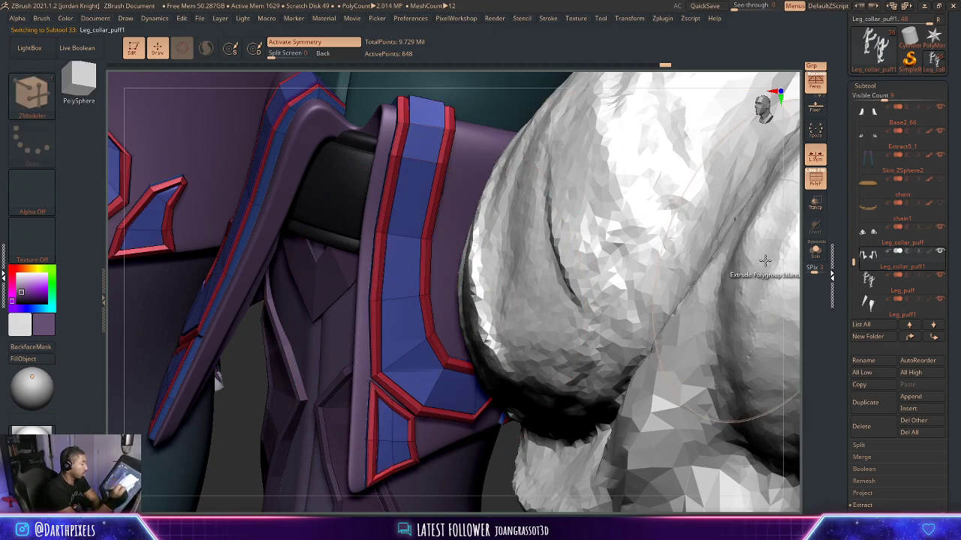
click(815, 252)
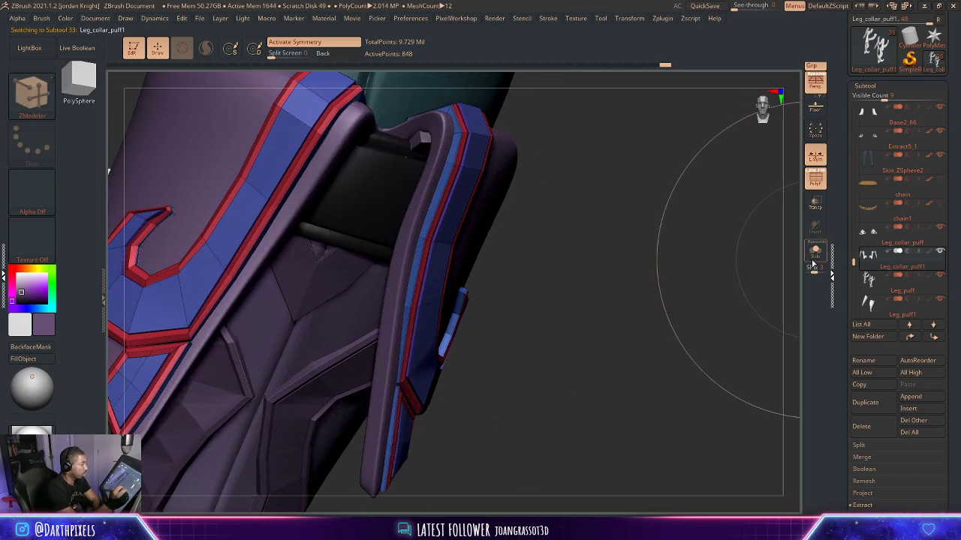
drag(754, 268, 729, 269)
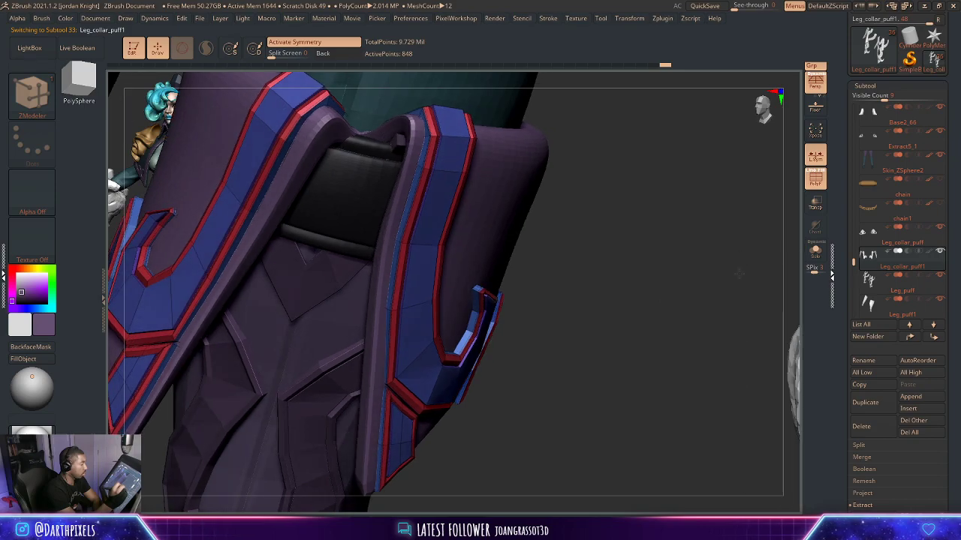
click(818, 261)
click(818, 253)
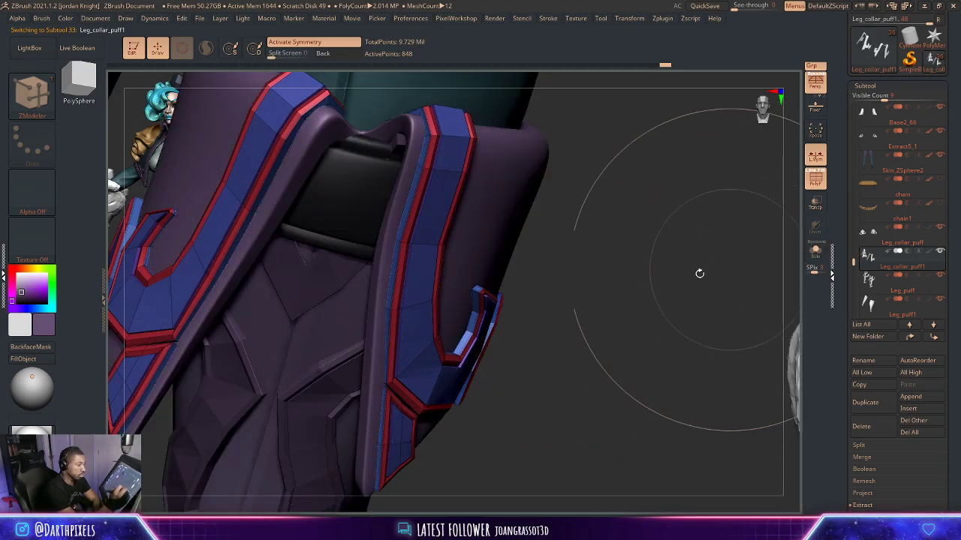
key(shift+f)
alt+drag(633, 263, 738, 106)
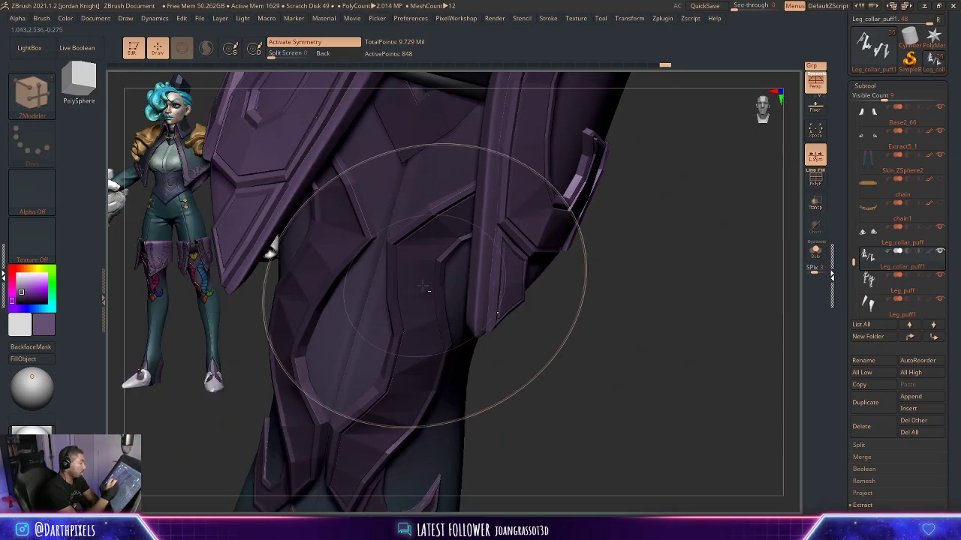
Select the Leg_puff trim and compare its smoothed and low-poly display against the surrounding leg armour.
alt+click(449, 295)
key(d)
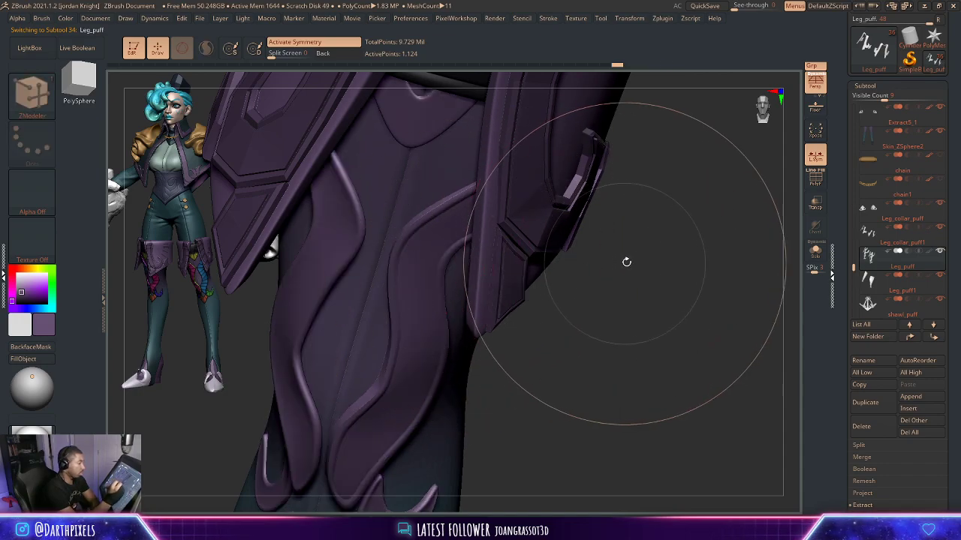
key(shift+d)
key(d)
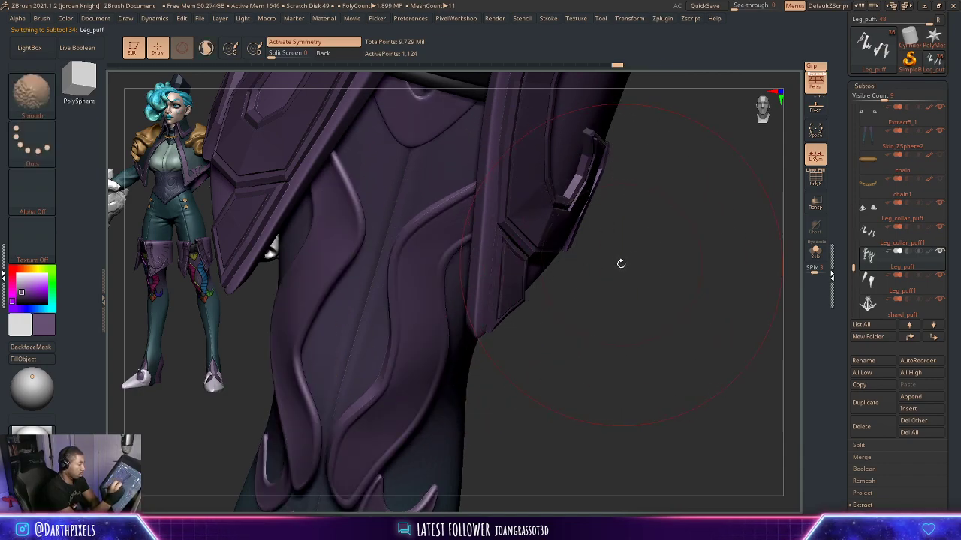
key(shift+d)
key(space)
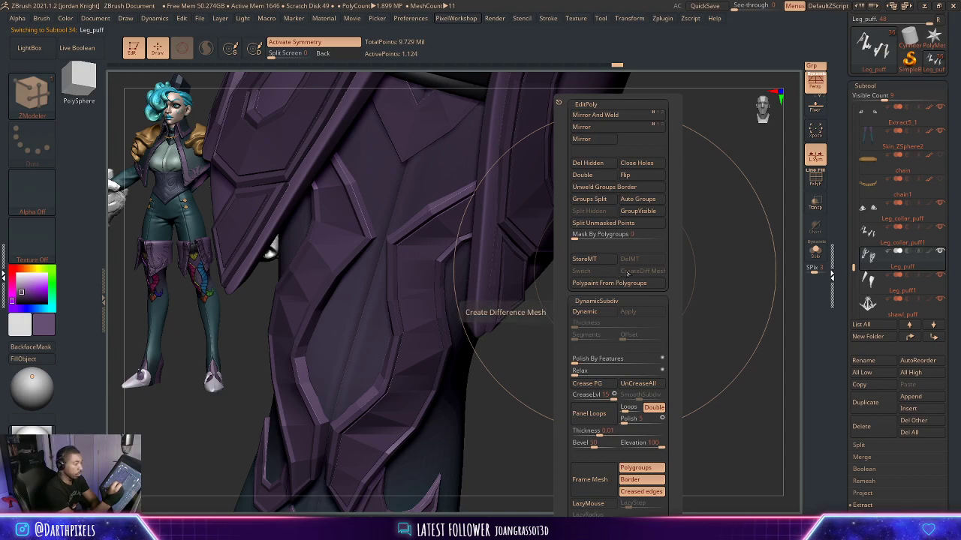
key(d)
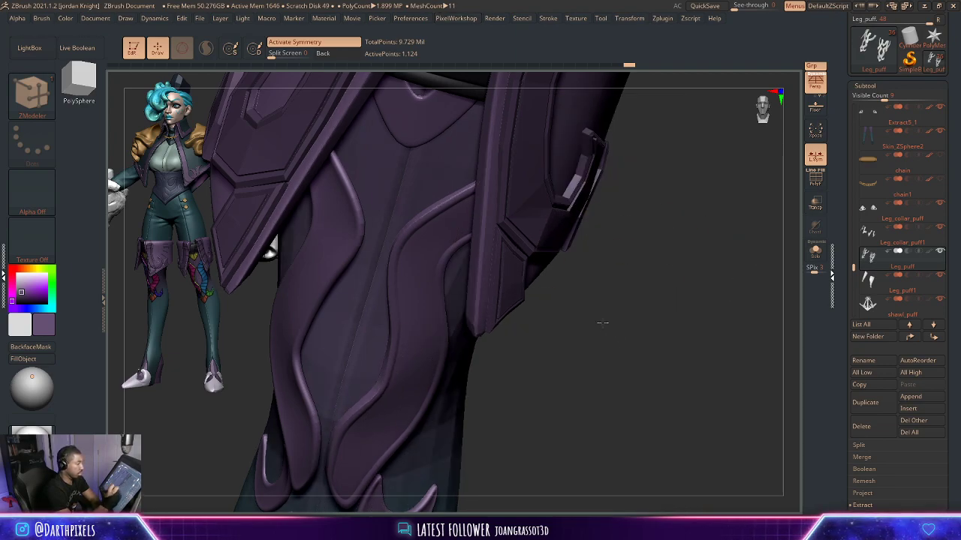
alt+drag(603, 322, 583, 325)
key(shift+d)
key(shift+f)
Reshape the lower outer edge of the blue-bordered shin ribbon above the green hook with the Move Topological brush.
drag(591, 259, 690, 266)
drag(616, 307, 634, 275)
right_click(682, 275)
click(32, 96)
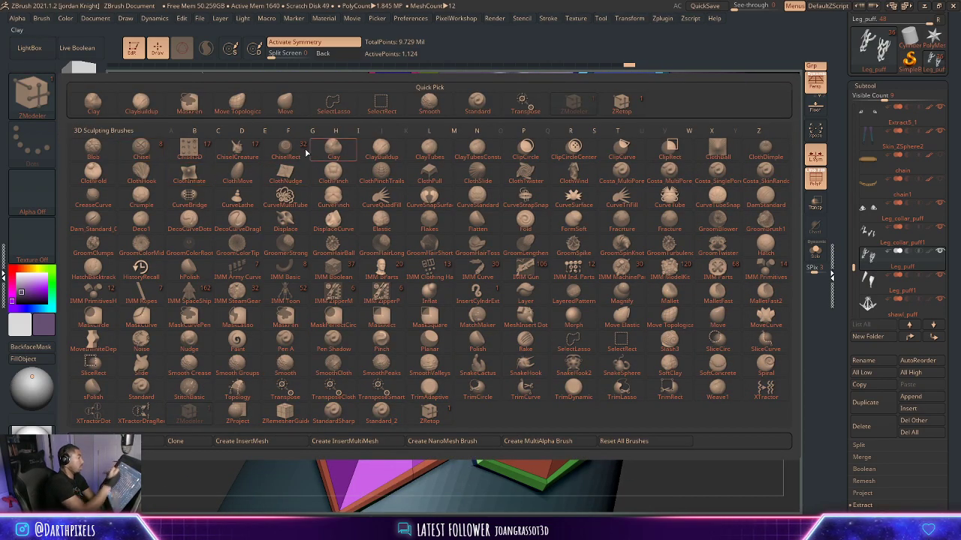
click(237, 103)
key(space)
drag(435, 302, 430, 303)
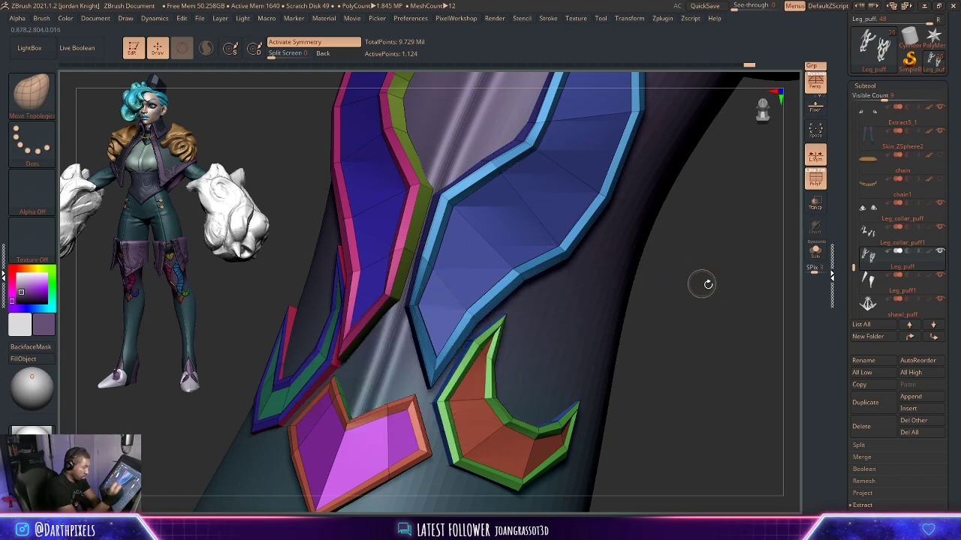
drag(704, 284, 664, 288)
key(space)
drag(460, 321, 464, 301)
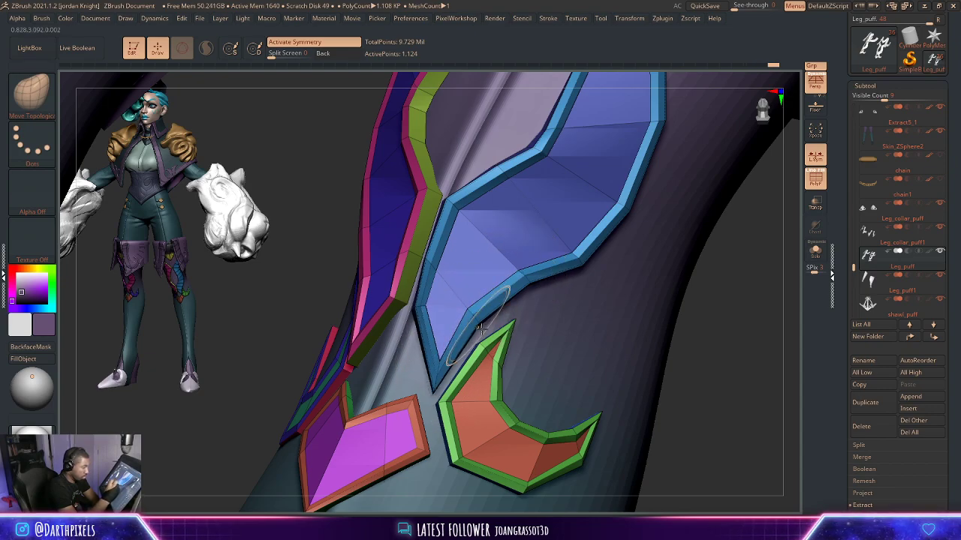
shift+drag(491, 349, 501, 336)
Isolate the Leg_puff trim and choose the ZModeler brush.
drag(707, 327, 701, 267)
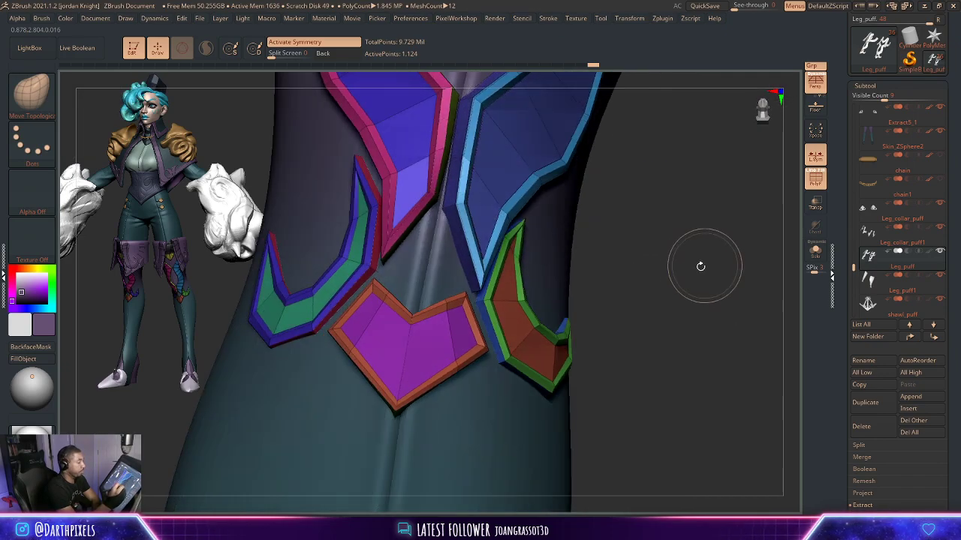
click(815, 251)
drag(634, 296, 600, 303)
key(b)
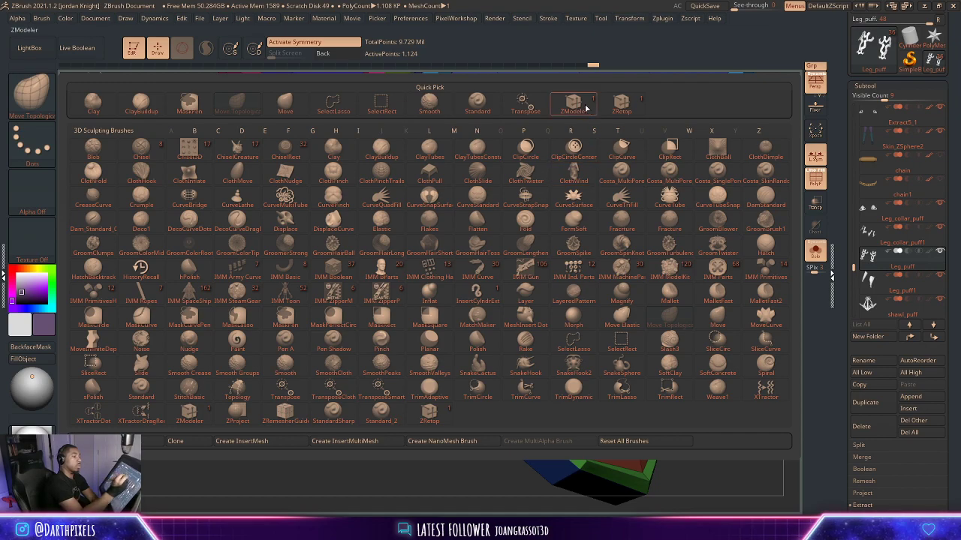
click(584, 108)
Compare the isolated ribbons and hooks in smoothed and low-poly display, inspecting both their front and back faces.
alt+drag(663, 303, 592, 229)
key(d)
key(shift+f)
key(shift+d)
key(shift+f)
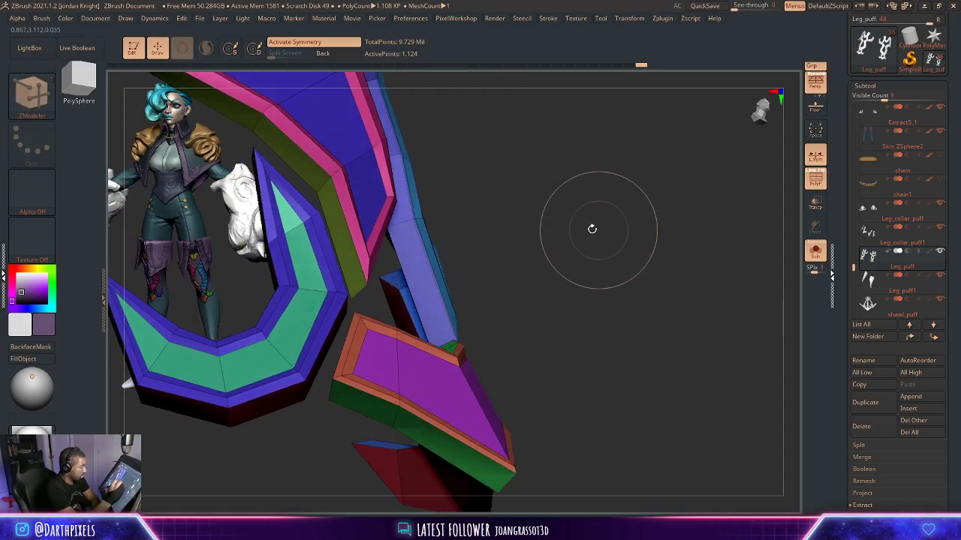
drag(456, 238, 426, 299)
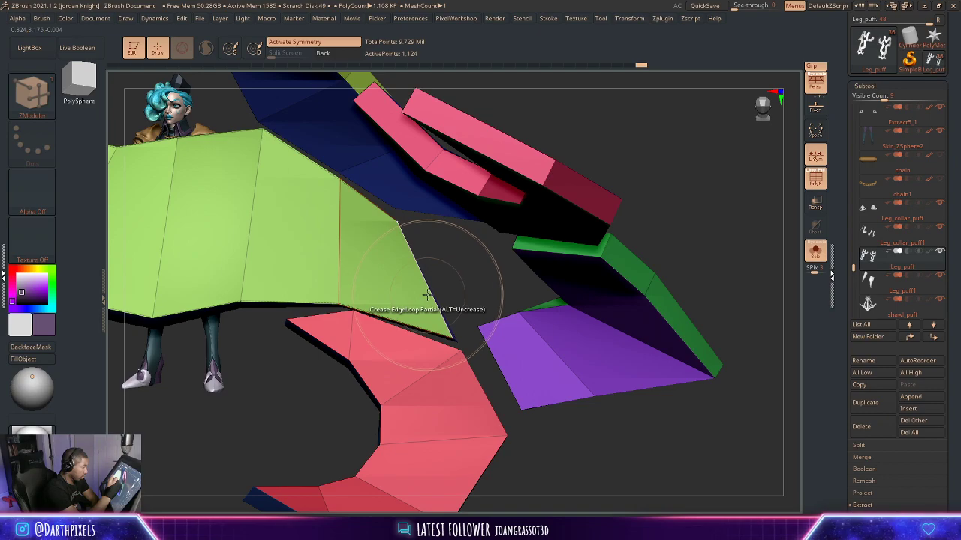
drag(510, 291, 590, 358)
key(d)
key(shift+d)
key(shift+f)
key(d)
key(shift+d)
key(shift+f)
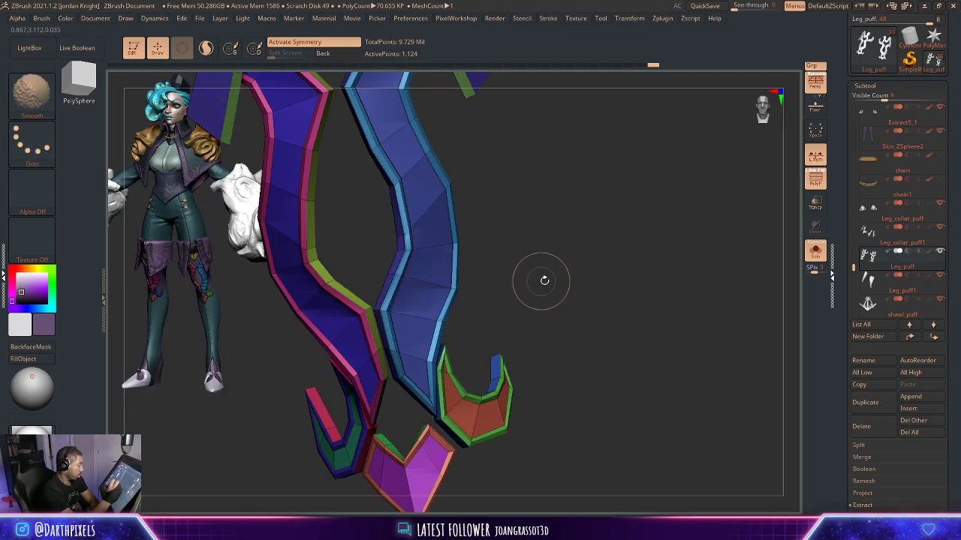
Set the ZModeler edge action to Delete with EdgeLoop Partial and remove a loop near the blue-bordered ribbon's lower tip.
alt+drag(545, 281, 598, 275)
key(space)
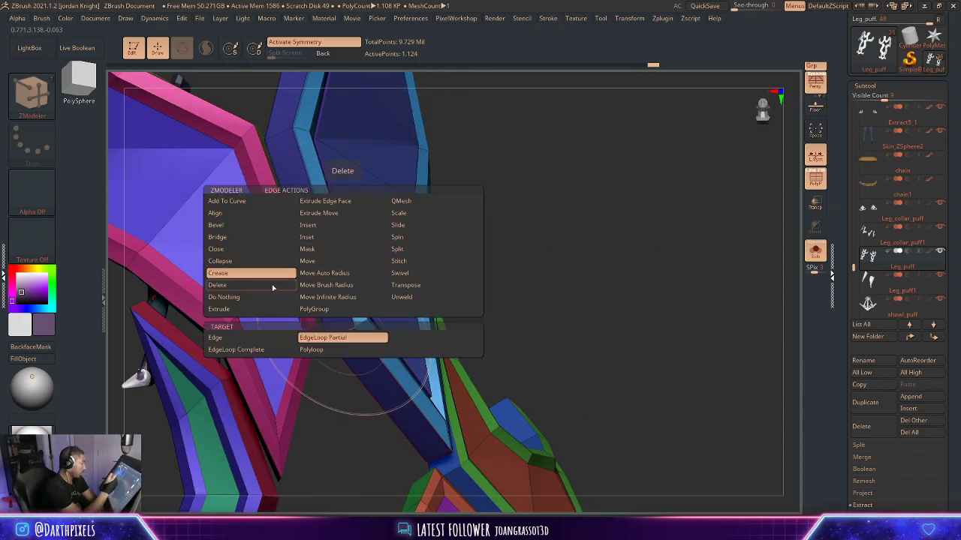
click(273, 288)
click(432, 336)
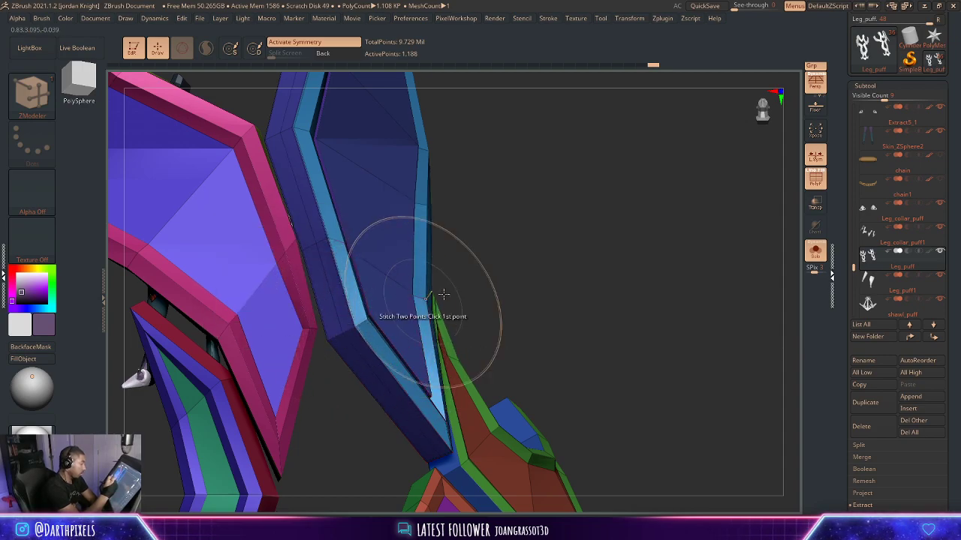
click(348, 331)
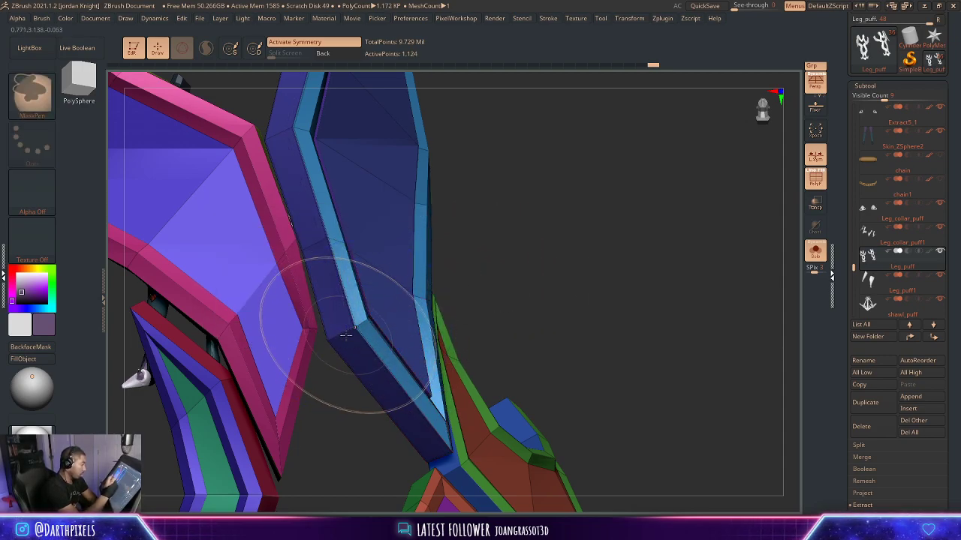
click(346, 333)
Preview the ribbons under dynamic subdivision with and without polygroup colours, and undo the edge loop deletion.
drag(502, 271, 594, 227)
ctrl+right_drag(594, 227, 501, 222)
key(d)
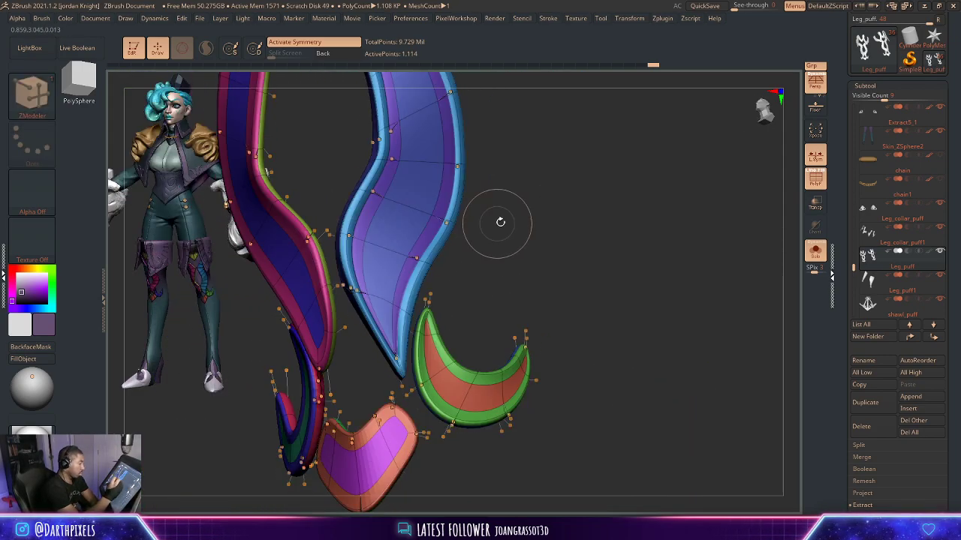
key(shift+f)
drag(518, 217, 566, 233)
ctrl+right_drag(565, 233, 498, 230)
drag(497, 230, 518, 253)
ctrl+right_drag(519, 253, 522, 289)
key(shift+d)
key(ctrl+z)
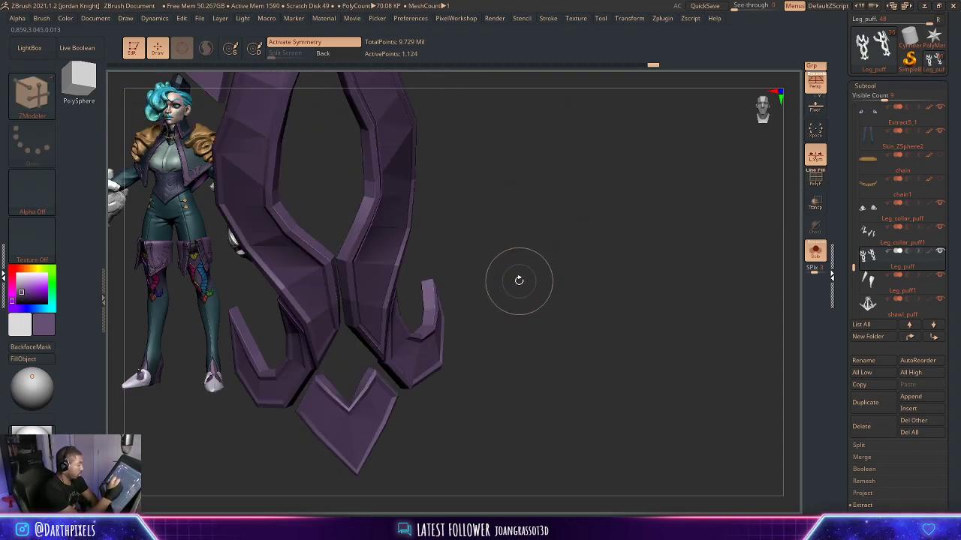
Adjust the lower ends of the blue- and pink-bordered ribbons with the Move Topological brush.
key(shift+f)
drag(536, 216, 519, 167)
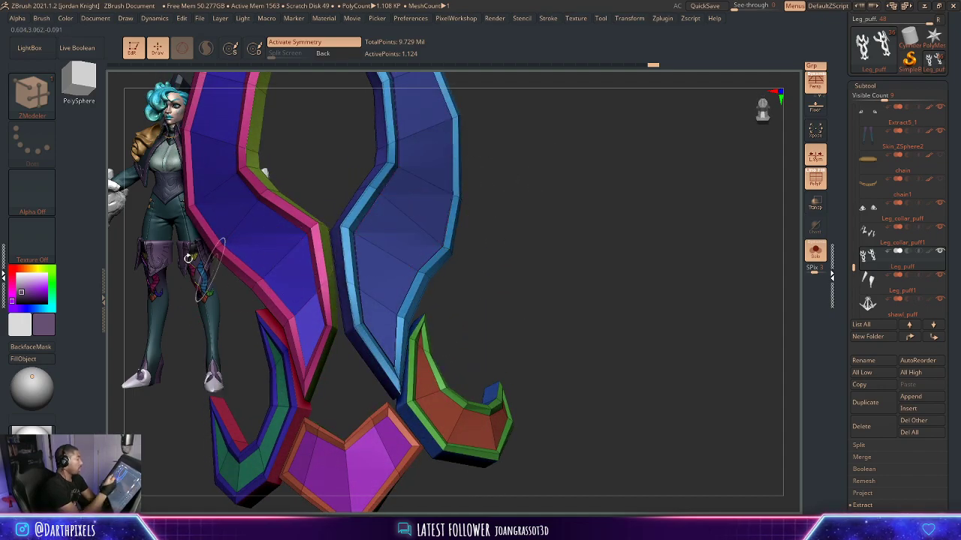
key(b)
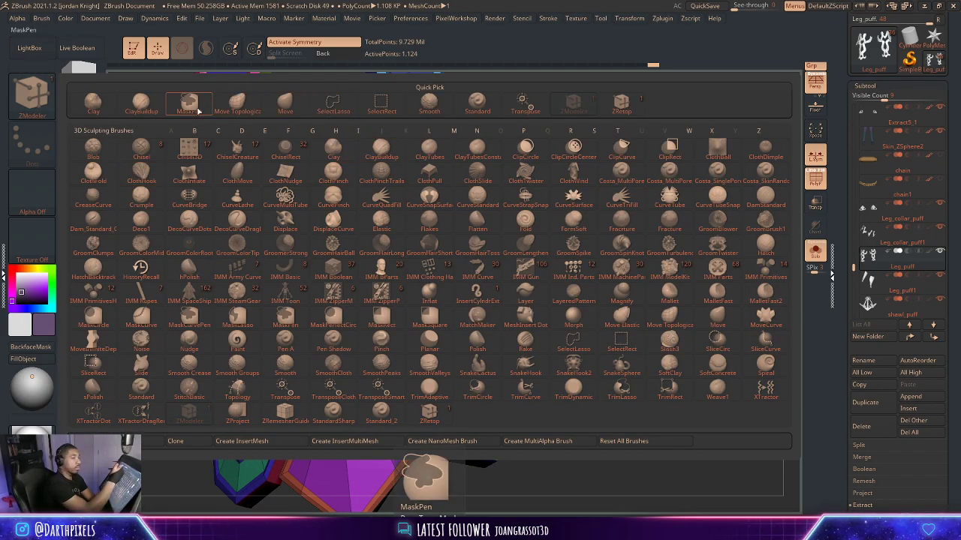
click(141, 103)
key(b)
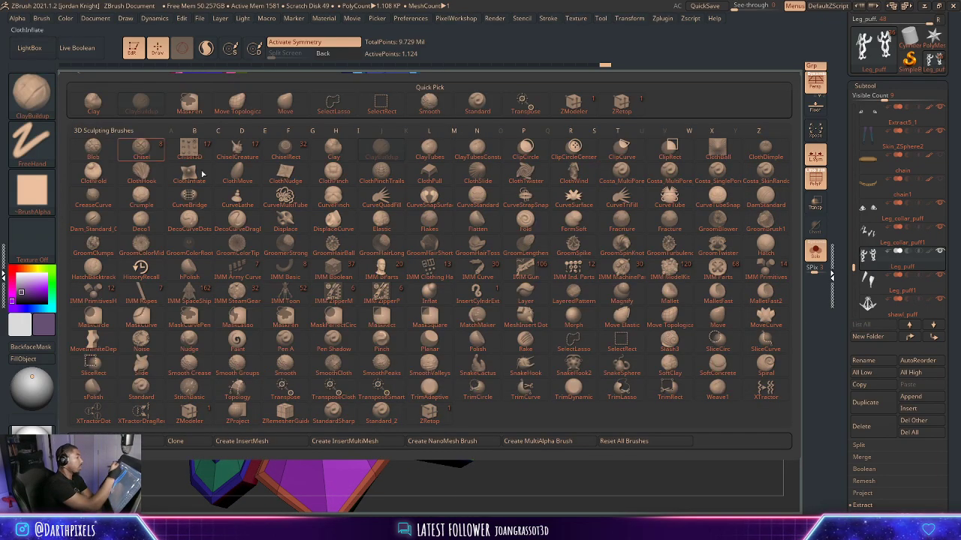
click(661, 323)
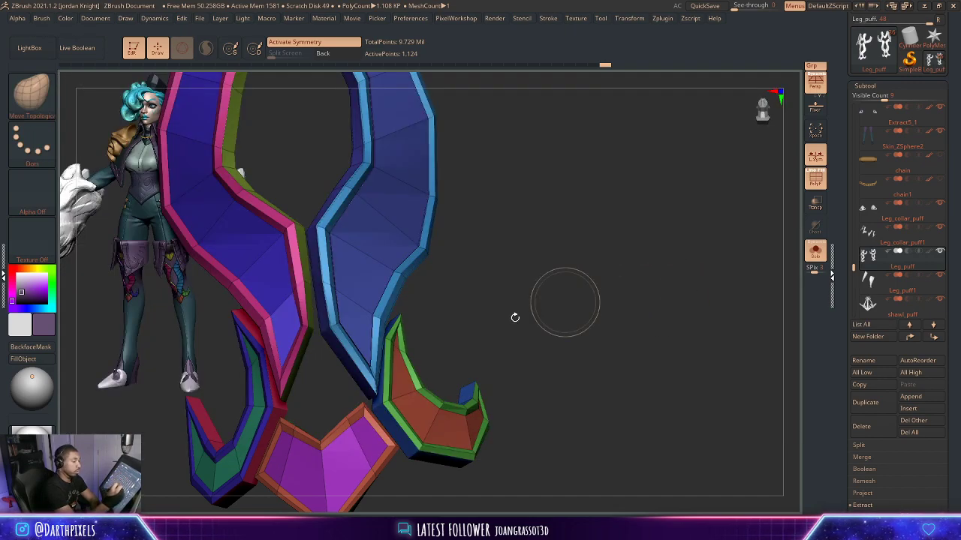
key(space)
click(482, 250)
drag(551, 289, 480, 285)
key(space)
click(325, 325)
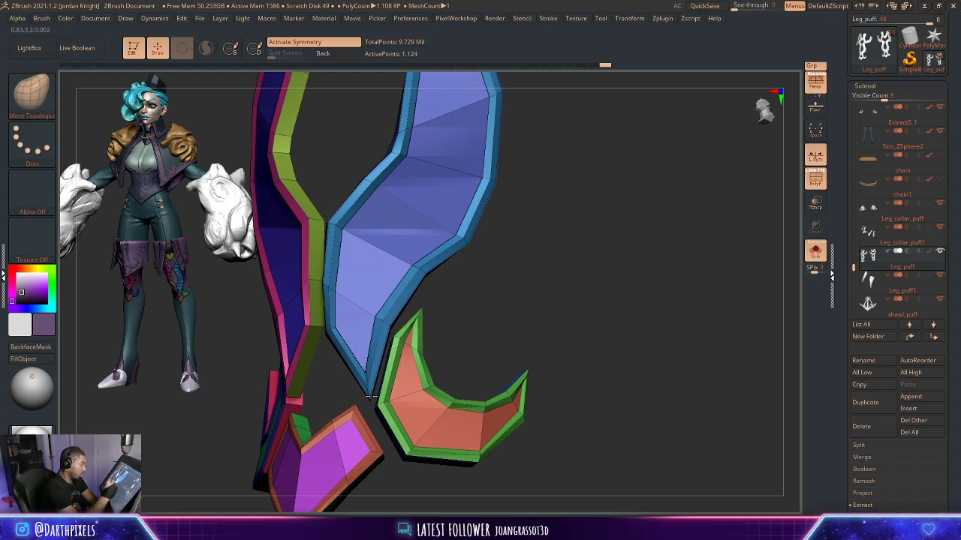
mouse_move(414, 331)
right_down()
mouse_move(423, 315)
mouse_move(415, 323)
right_up()
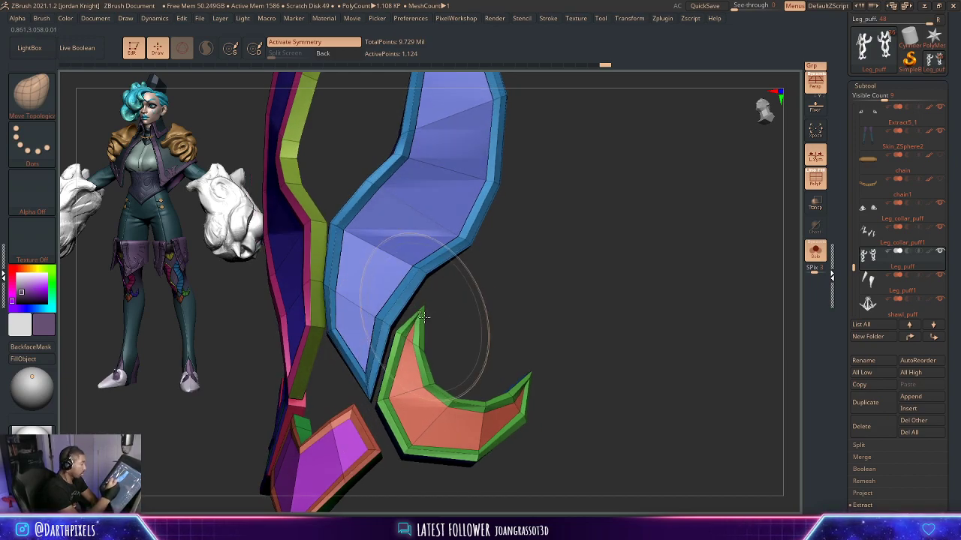
mouse_move(473, 292)
mouse_down()
mouse_move(496, 285)
mouse_move(508, 251)
mouse_move(637, 218)
mouse_move(603, 187)
mouse_move(608, 208)
mouse_move(561, 200)
mouse_move(424, 292)
mouse_up()
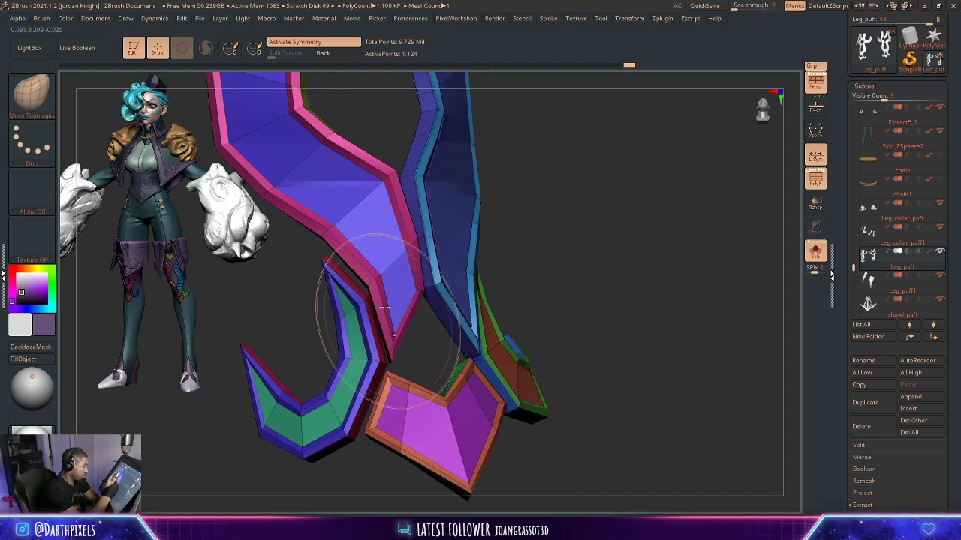
drag(491, 158, 395, 166)
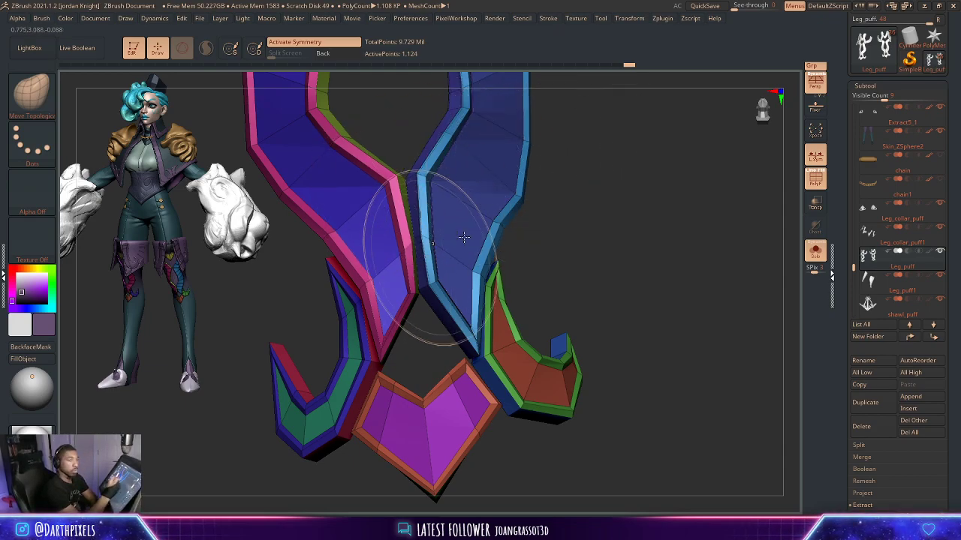
Set the ZModeler edge action to Crease and try extruding the pink-bordered ribbon's inner panel as a polygroup island.
key(b)
click(583, 107)
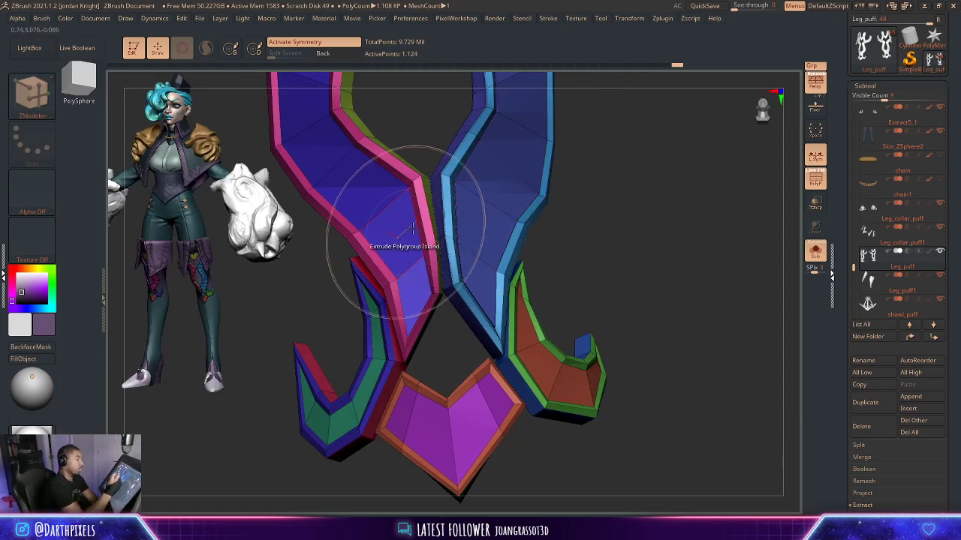
key(space)
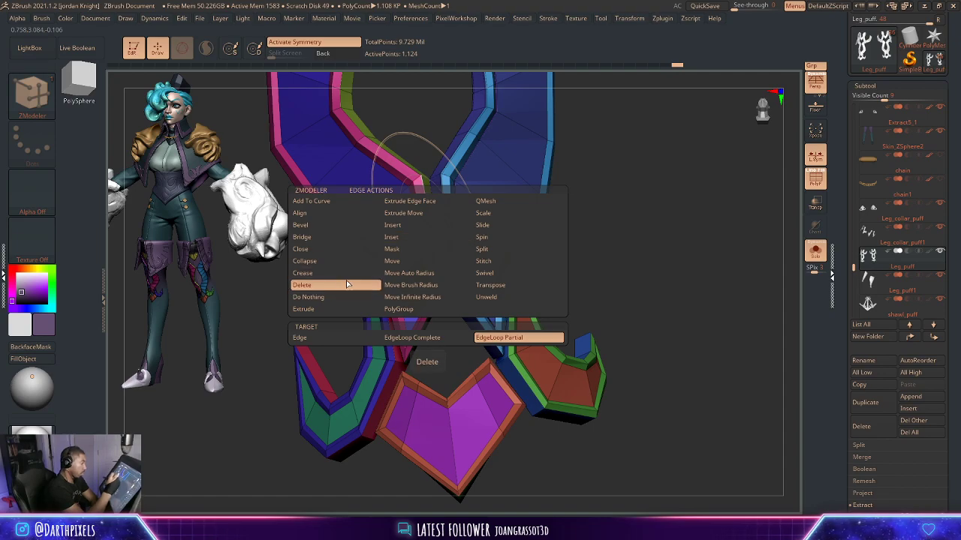
click(344, 274)
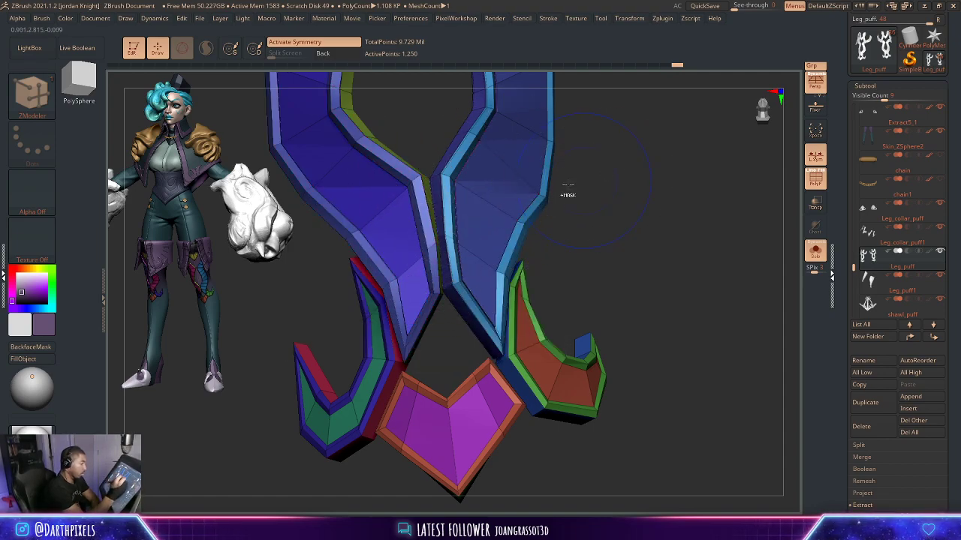
alt+drag(617, 190, 651, 294)
click(373, 302)
drag(428, 200, 394, 334)
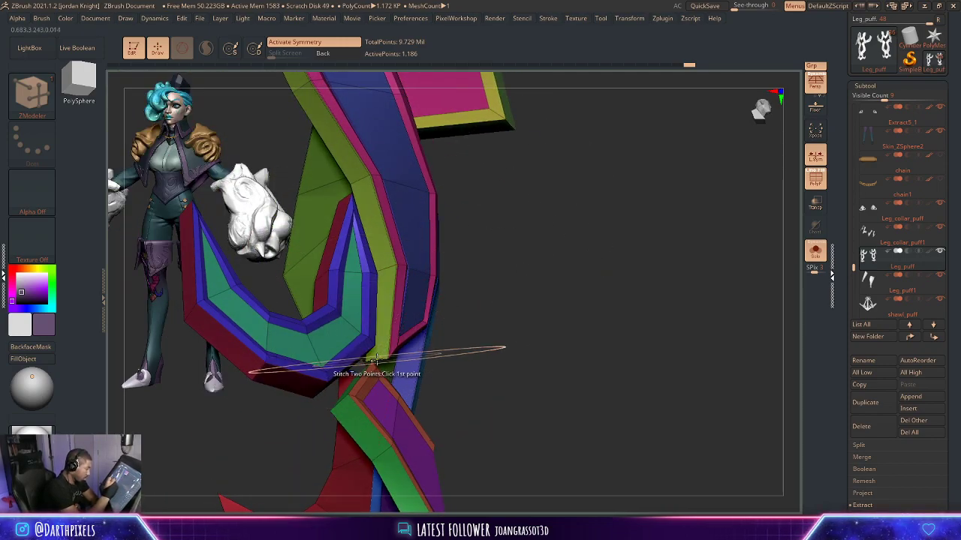
Examine the pink-bordered ribbon's extruded panel from several angles in low-poly and smoothed display.
drag(570, 263, 510, 252)
key(d)
alt+drag(602, 233, 598, 208)
key(shift+d)
drag(504, 288, 515, 328)
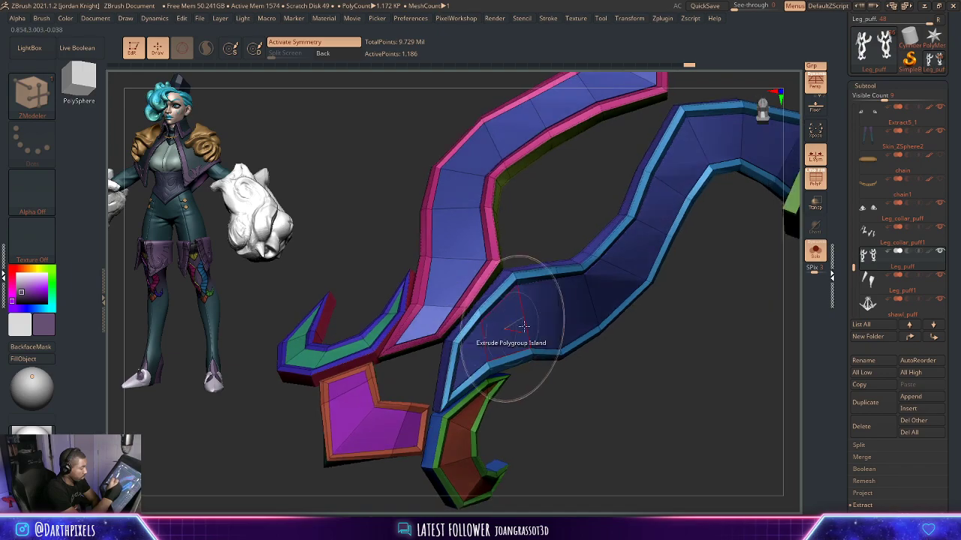
mouse_move(572, 392)
mouse_down()
mouse_move(551, 421)
mouse_move(616, 402)
mouse_up()
ctrl+right_drag(616, 403, 622, 394)
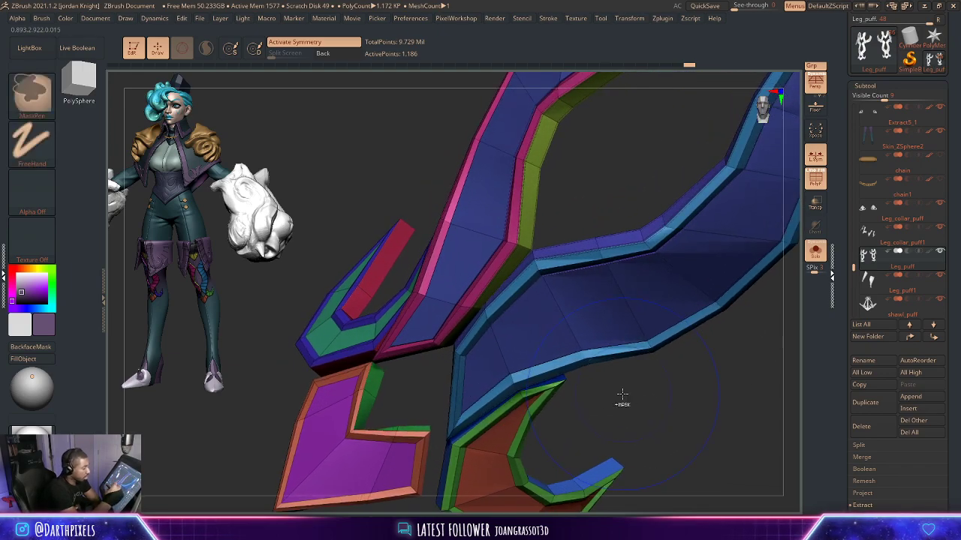
drag(620, 393, 628, 392)
key(d)
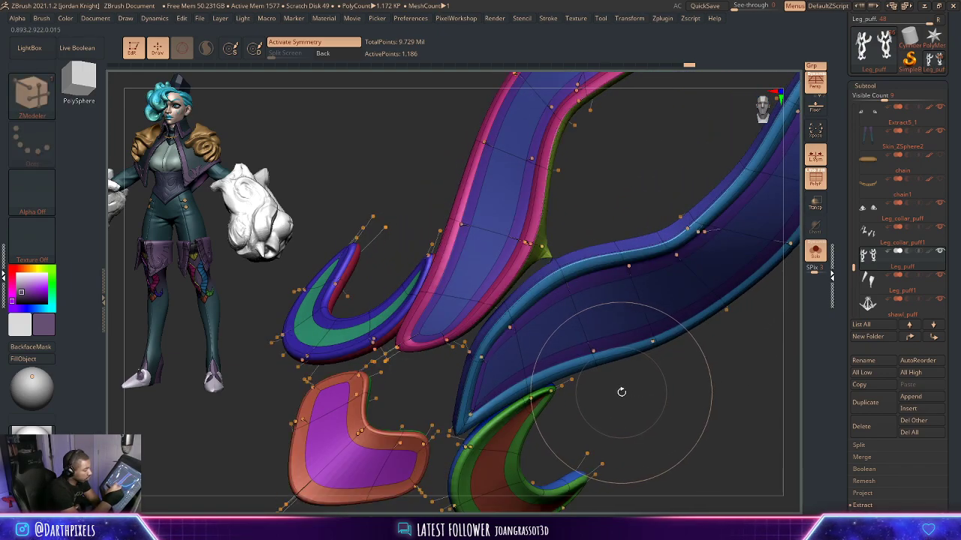
Undo the pink-bordered ribbon's panel extrusion and recheck the trim with polygroup colours and smoothing.
key(shift+d)
key(shift+f)
key(ctrl+z)
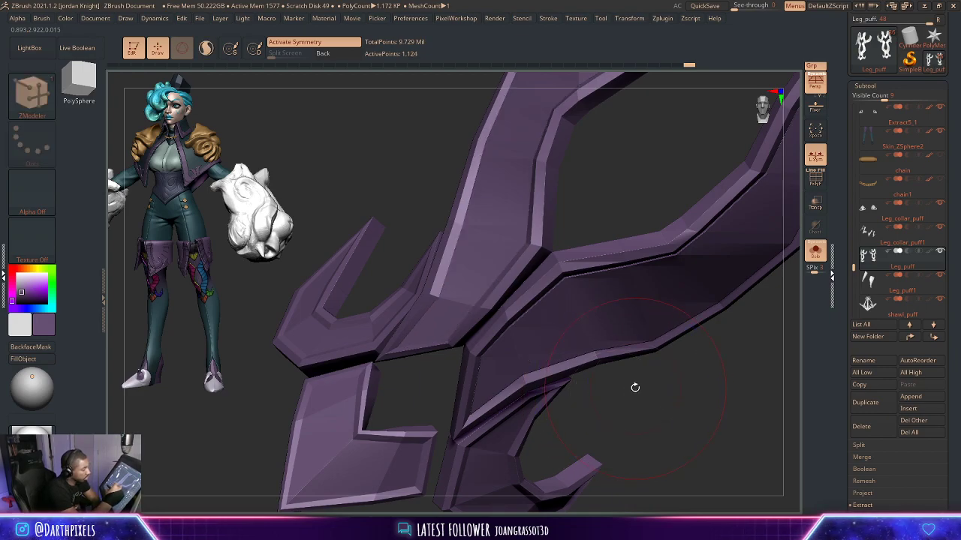
key(shift+f)
key(d)
key(shift+d)
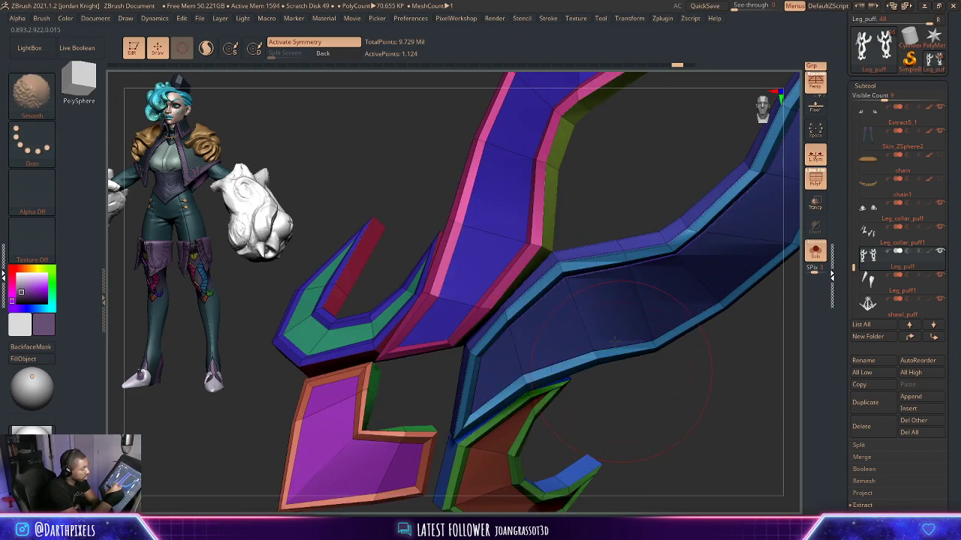
Reshape the pink-bordered ribbon's lower side and rear corner with the Move Topological brush.
key(b)
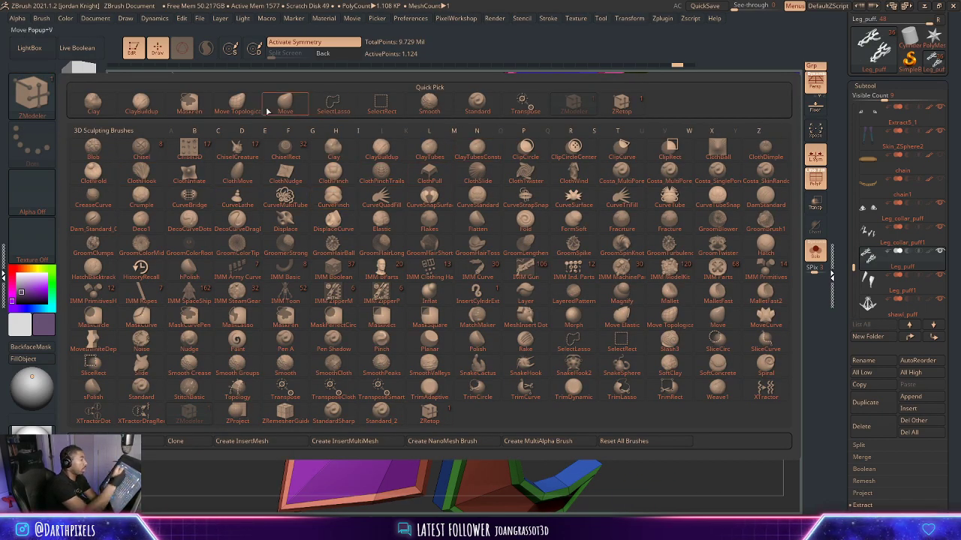
click(237, 106)
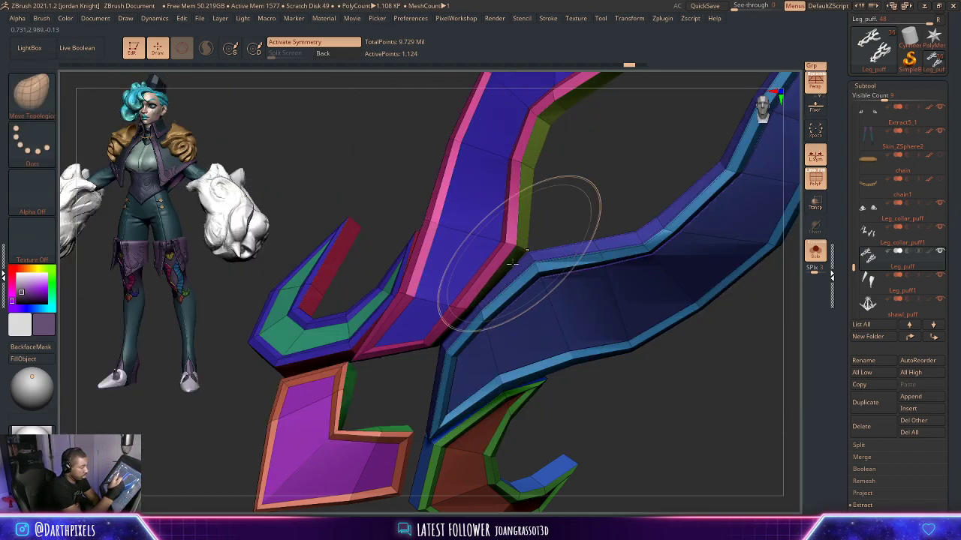
mouse_move(401, 408)
mouse_down()
mouse_move(455, 282)
mouse_move(444, 259)
mouse_move(470, 274)
mouse_move(466, 330)
mouse_up()
key(space)
drag(630, 157, 615, 160)
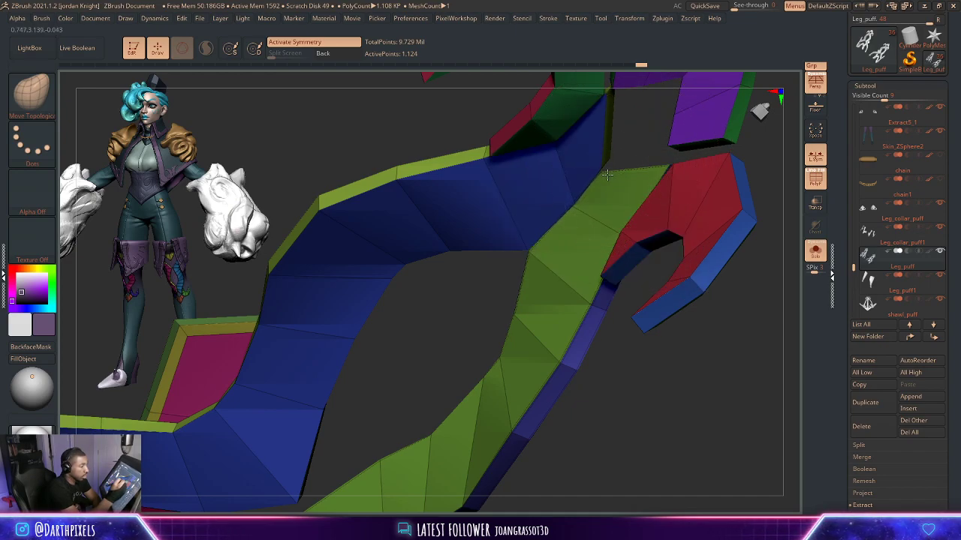
alt+drag(617, 170, 561, 132)
Adjust the pink-bordered ribbon's lower inner edge where it faces the blue-bordered ribbon.
mouse_move(624, 315)
mouse_down()
mouse_move(660, 326)
mouse_move(710, 291)
mouse_move(688, 451)
mouse_up()
mouse_move(703, 283)
alt+mouse_down()
mouse_move(729, 286)
mouse_move(717, 268)
alt+mouse_up()
key(space)
right_drag(717, 268, 703, 237)
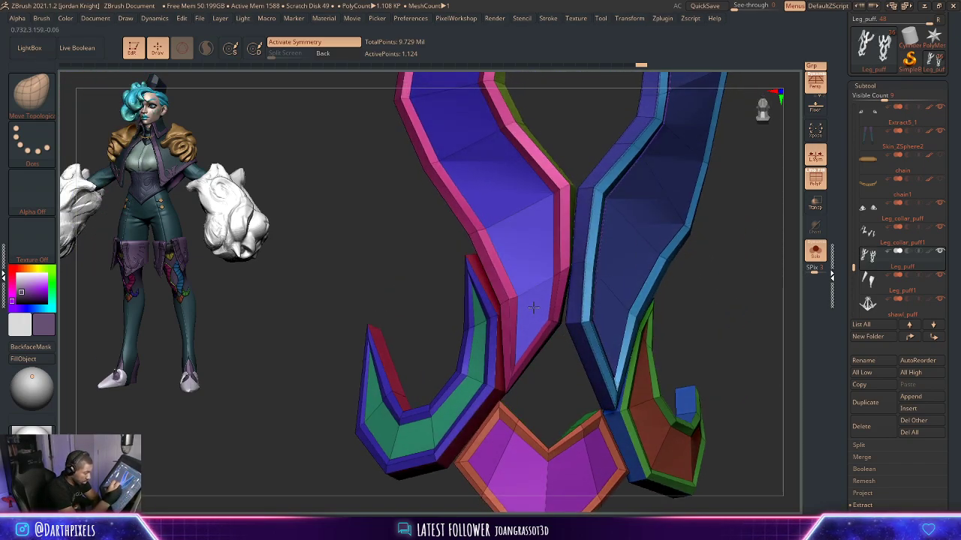
key(space)
drag(556, 321, 563, 325)
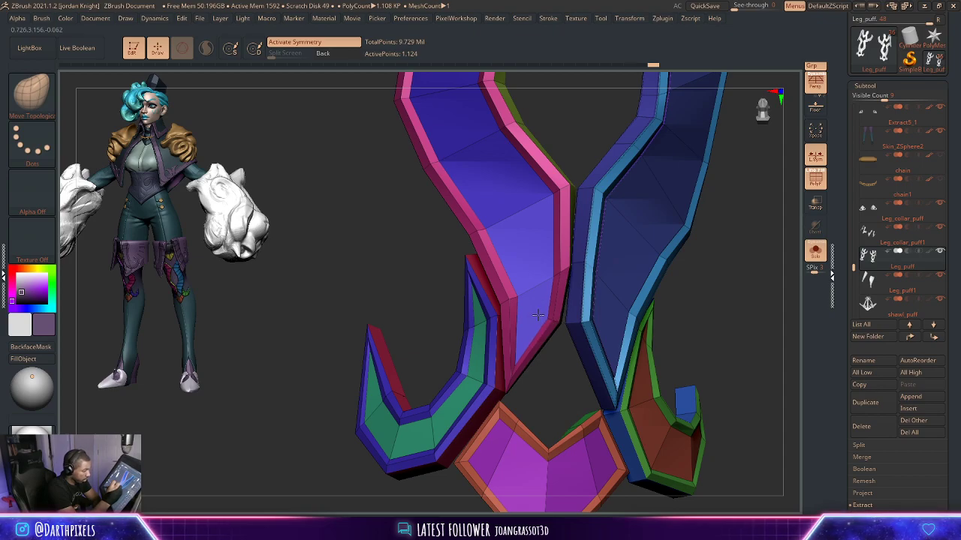
Extrude the pink-bordered ribbon's inner panel as a polygroup island with ZModeler and preview it with smoothing.
alt+drag(554, 375, 485, 307)
alt+drag(702, 226, 704, 464)
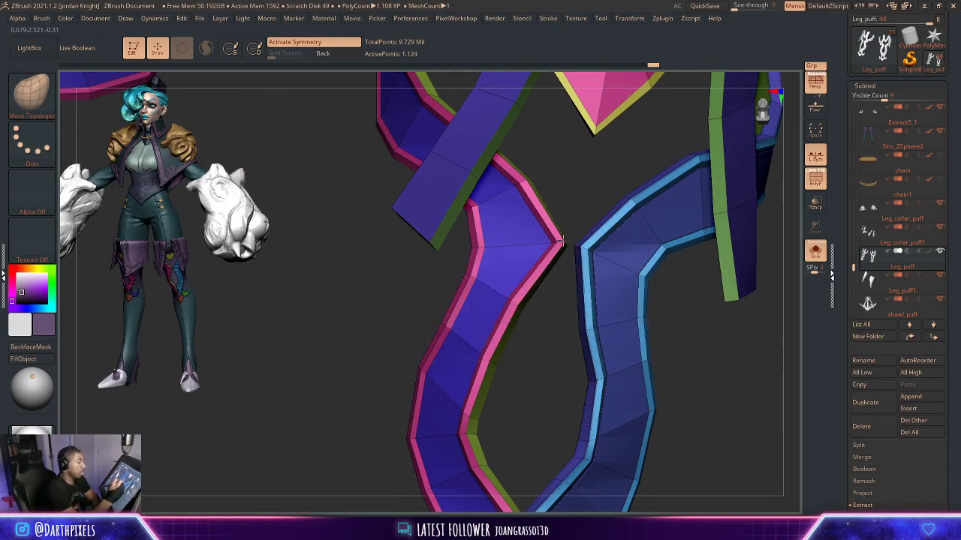
right_drag(572, 205, 533, 325)
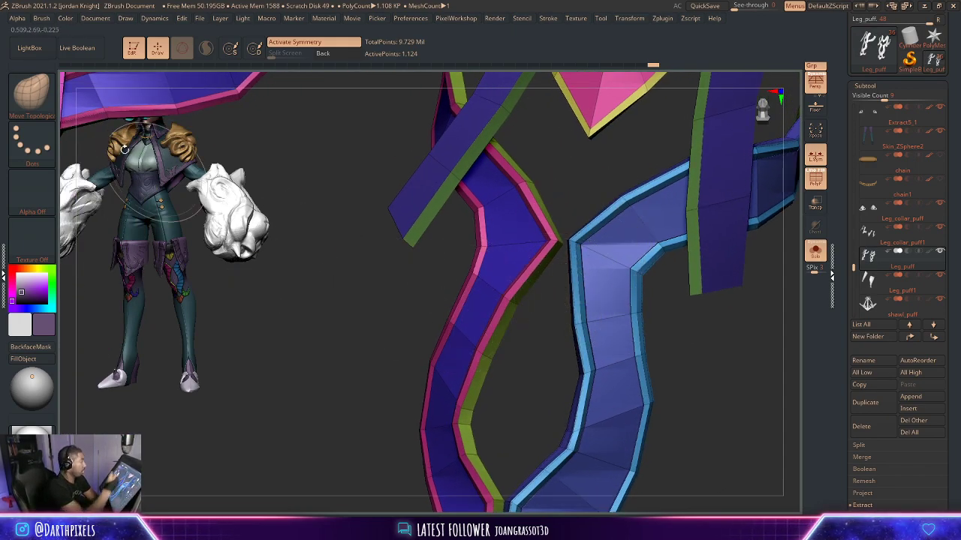
key(b)
key(z)
key(m)
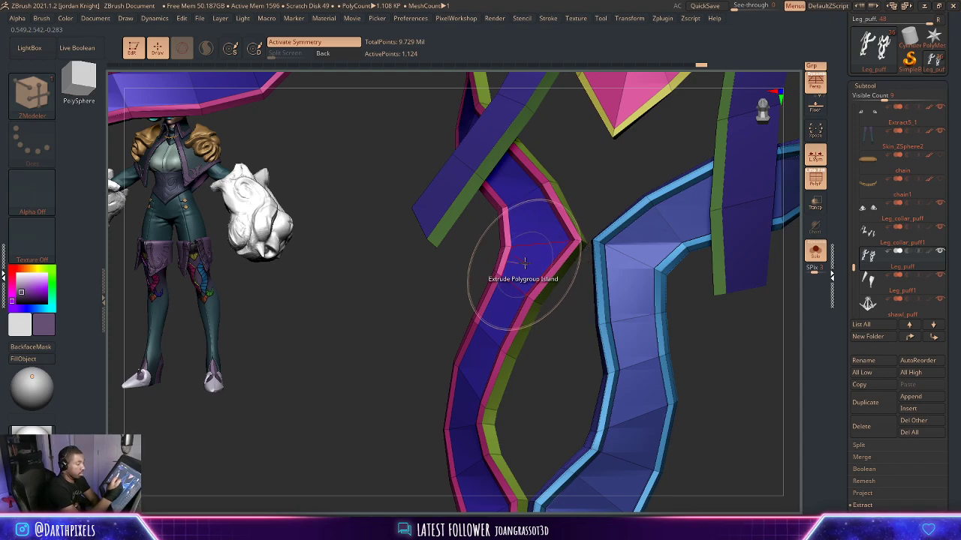
click(522, 274)
mouse_move(568, 334)
right_down()
mouse_move(543, 347)
mouse_move(557, 334)
right_up()
key(d)
key(shift+d)
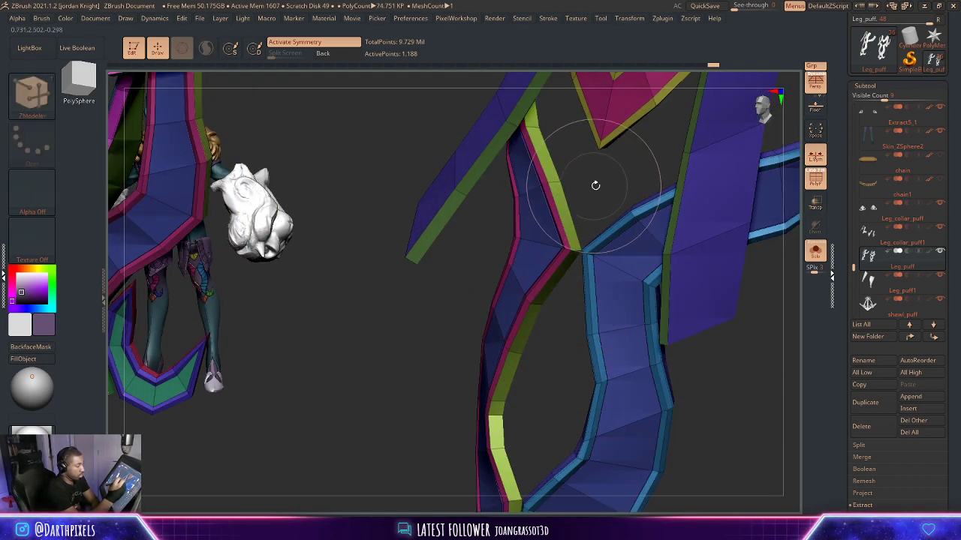
Set ZModeler's edge action to Crease with the EdgeLoop Partial target and compare the trim's smoothed and low-poly forms.
mouse_move(595, 185)
mouse_down()
mouse_move(650, 173)
mouse_move(589, 186)
mouse_up()
key(space)
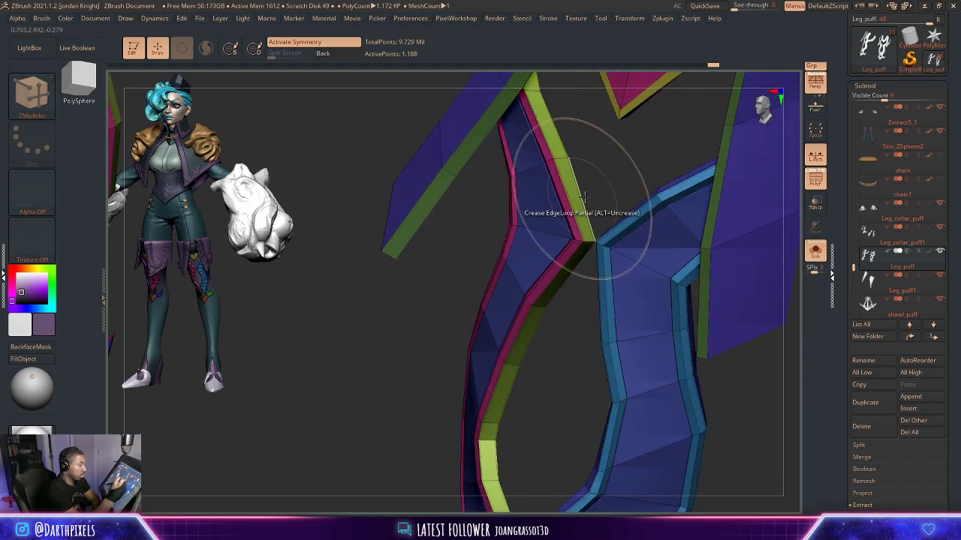
key(d)
alt+drag(617, 177, 609, 135)
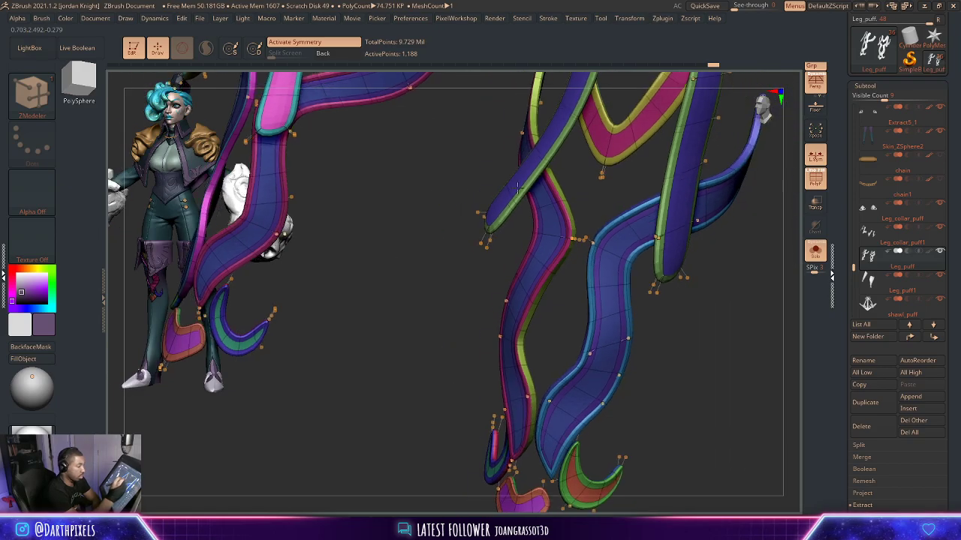
drag(660, 324, 674, 308)
key(shift+d)
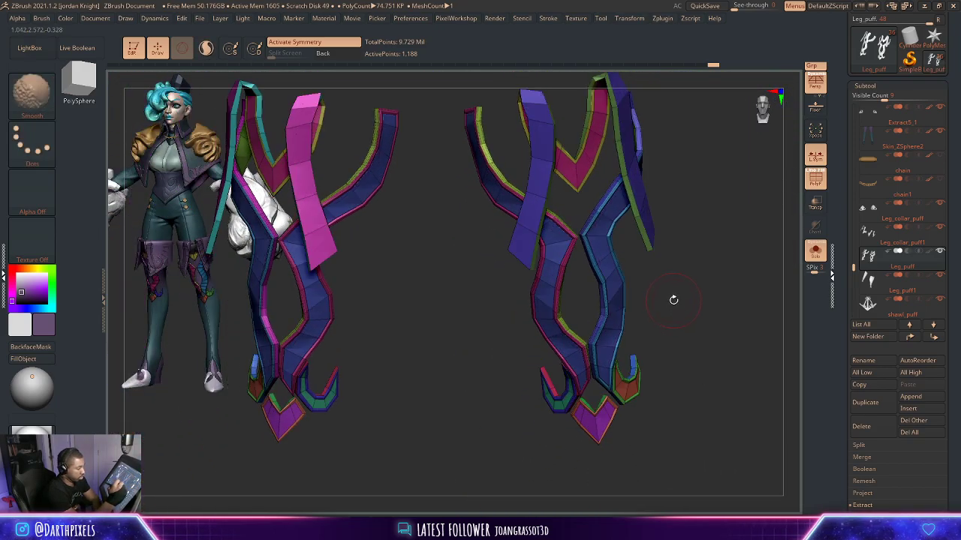
Crease the partial edge loop around the pink-bordered ribbon's inner corner and check it under dynamic subdivision.
alt+drag(698, 253, 715, 357)
right_drag(714, 357, 563, 302)
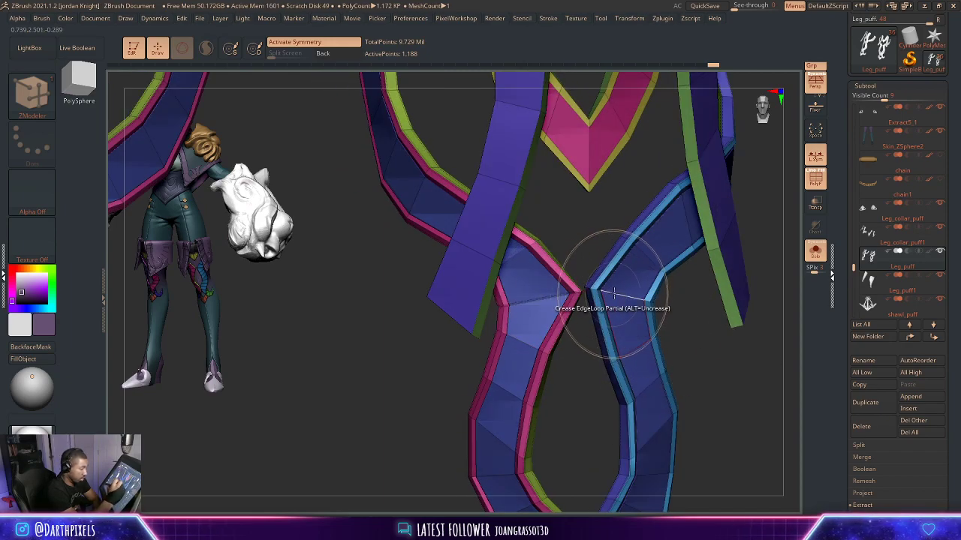
key(d)
key(shift+f)
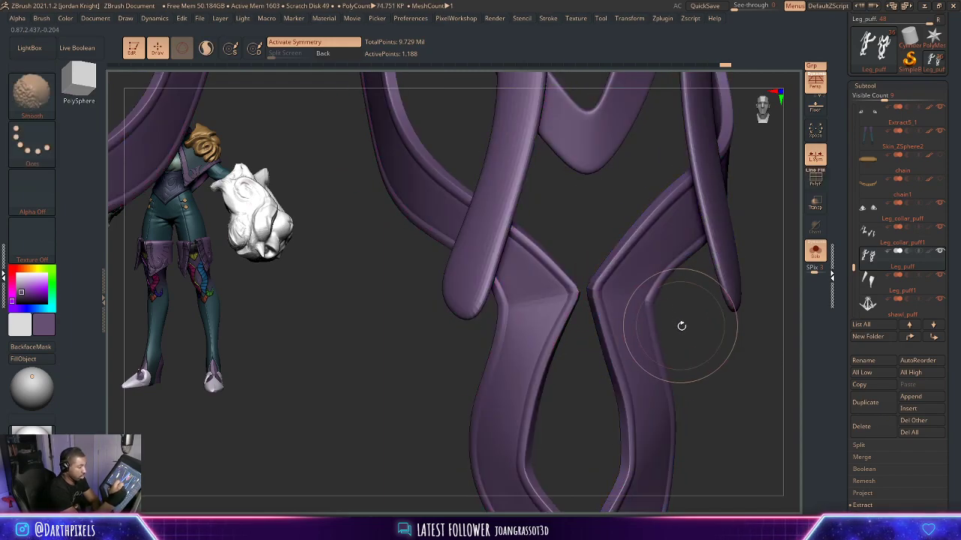
mouse_move(682, 326)
alt+mouse_down()
mouse_move(673, 302)
mouse_move(713, 257)
mouse_move(709, 212)
mouse_move(722, 300)
mouse_move(693, 274)
alt+mouse_up()
key(shift+f)
key(shift+d)
Change the Crease target to Edge and crease the edge crossing the blue-bordered ribbon's inner corner.
ctrl+right_drag(719, 296, 715, 356)
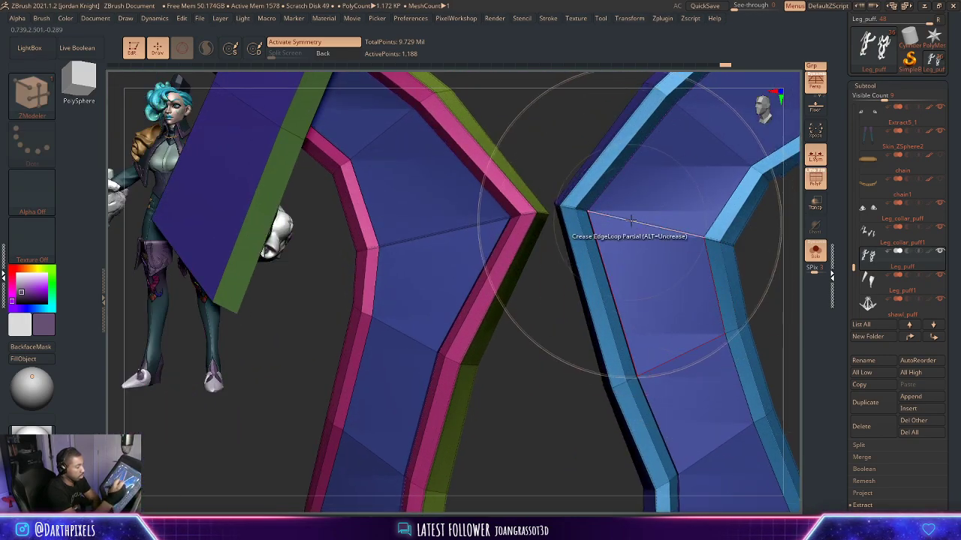
key(space)
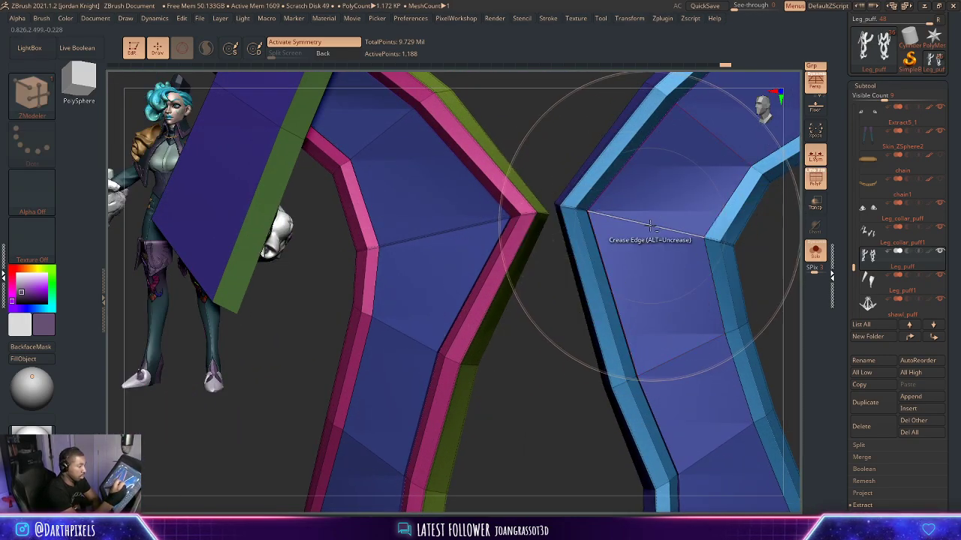
key(d)
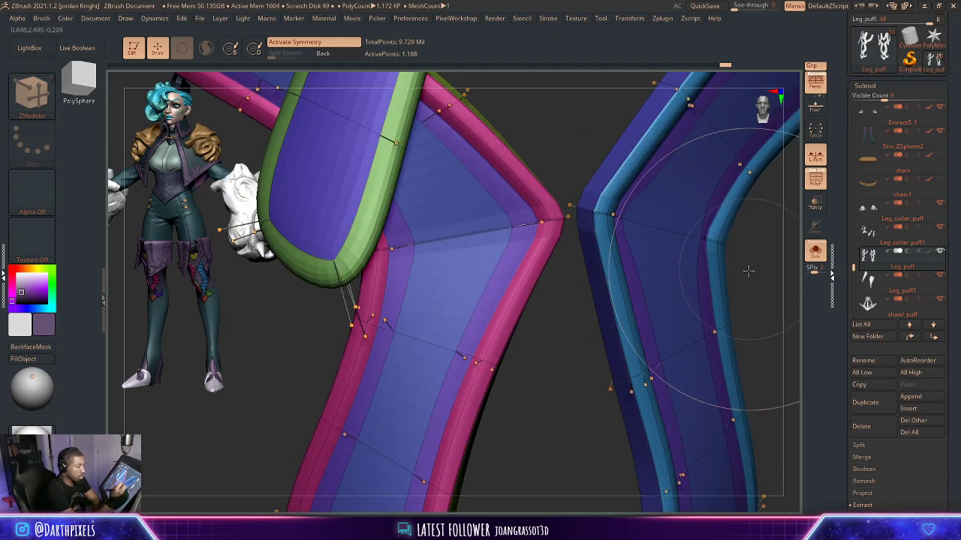
mouse_move(748, 271)
ctrl+right_down()
mouse_move(727, 240)
mouse_move(798, 361)
ctrl+right_up()
key(shift+d)
key(d)
key(shift+f)
key(shift+d)
key(shift+f)
drag(567, 323, 711, 266)
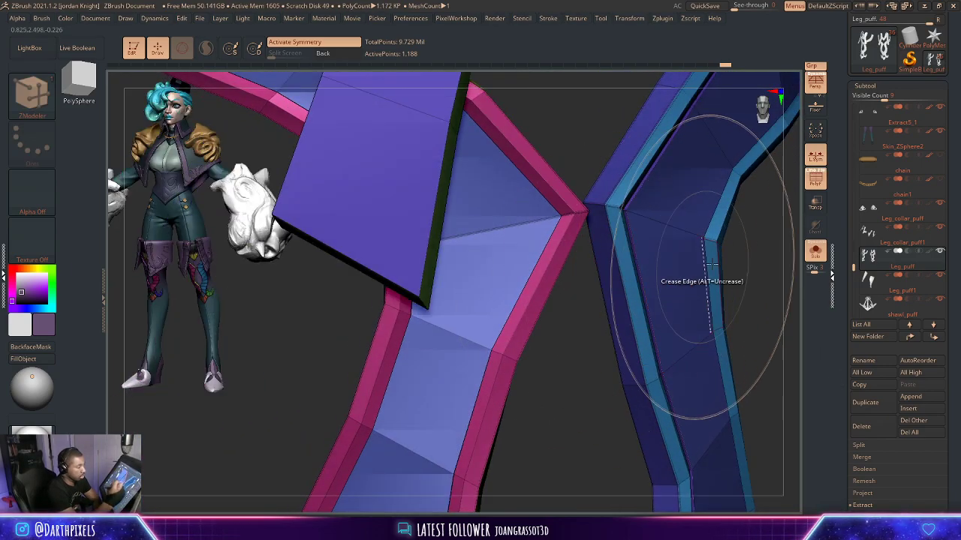
ctrl+right_drag(753, 261, 749, 318)
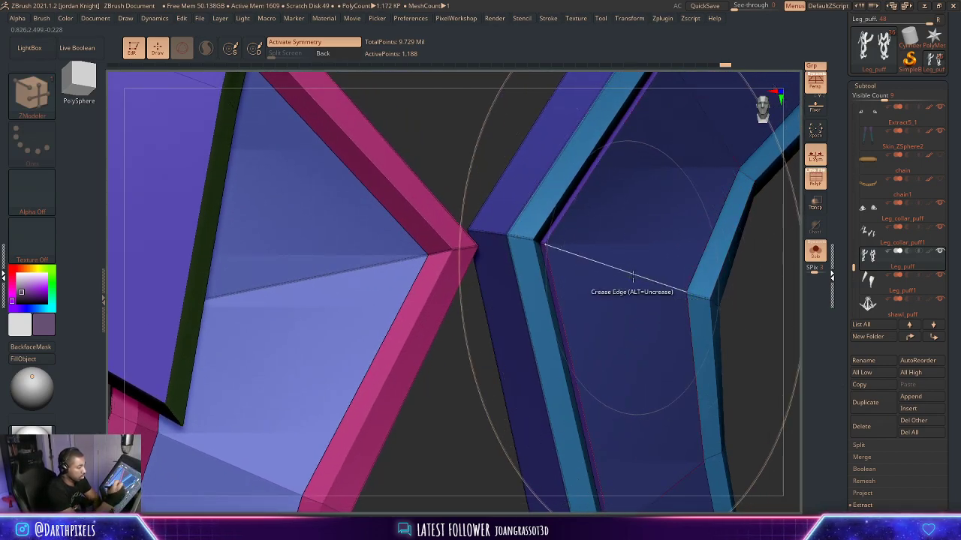
ctrl+right_drag(703, 282, 717, 235)
key(d)
drag(737, 304, 716, 277)
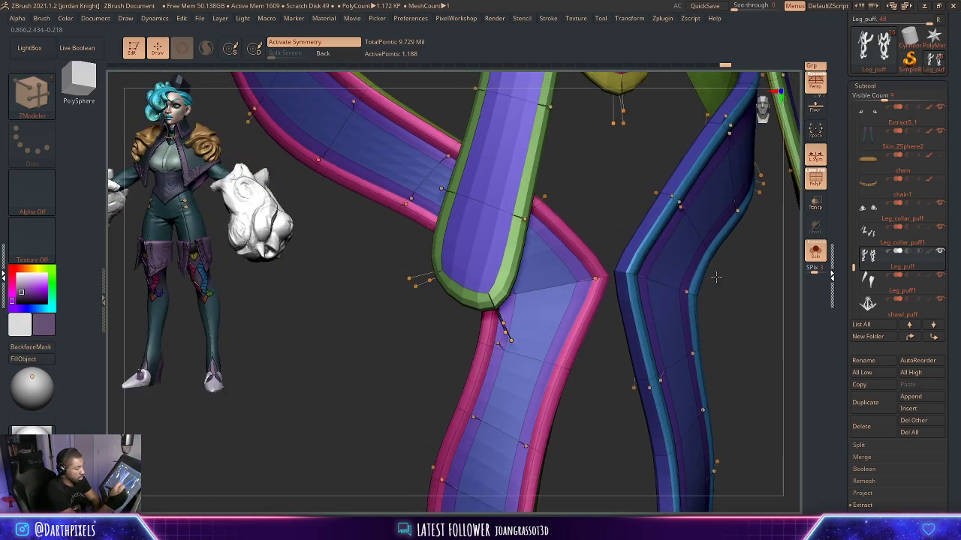
Examine the facing ribbon corners and the whole trim in plain smoothed display, with and without polygroup colours.
ctrl+right_drag(716, 277, 727, 283)
key(shift+f)
mouse_move(732, 316)
mouse_down()
mouse_move(770, 320)
mouse_move(744, 326)
mouse_up()
alt+right_drag(744, 328, 693, 287)
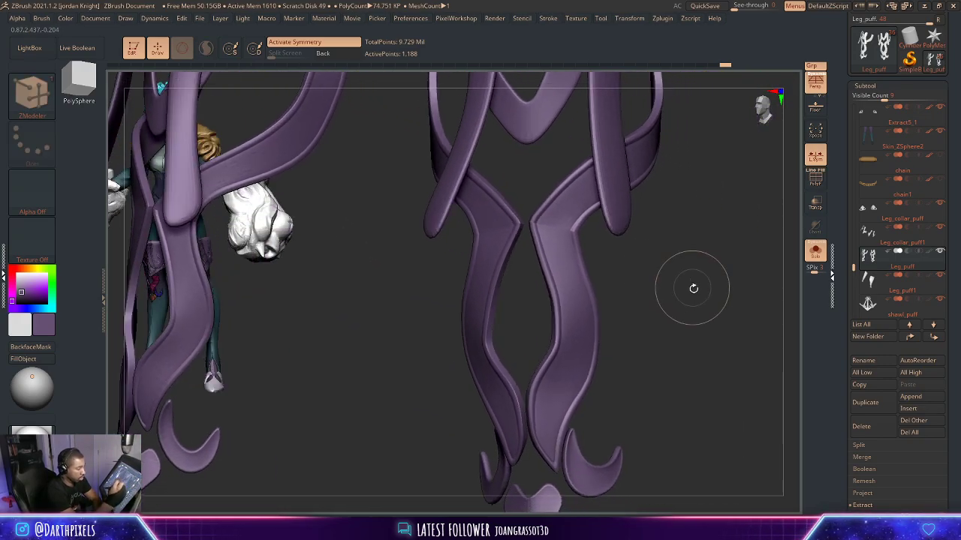
mouse_move(693, 287)
mouse_down()
mouse_move(682, 235)
mouse_move(693, 303)
mouse_up()
ctrl+right_drag(693, 302, 663, 257)
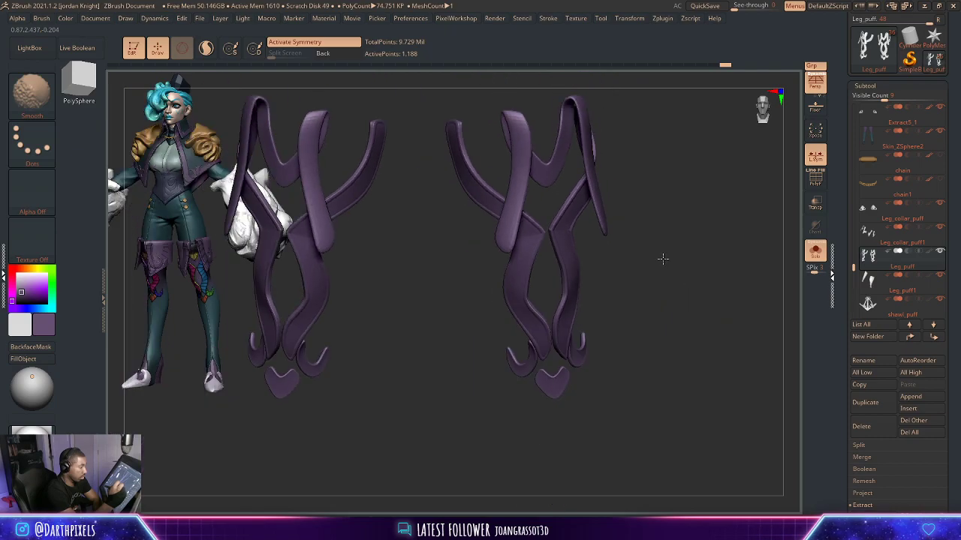
mouse_move(663, 257)
mouse_down()
mouse_move(650, 259)
mouse_move(662, 262)
mouse_move(682, 233)
mouse_move(638, 245)
mouse_up()
key(shift+d)
key(shift+f)
mouse_move(639, 244)
ctrl+right_down()
mouse_move(737, 382)
mouse_move(687, 228)
ctrl+right_up()
Switch the Crease target back to EdgeLoop Partial and crease the edges at the pink-bordered ribbon's lower tip.
drag(686, 227, 719, 207)
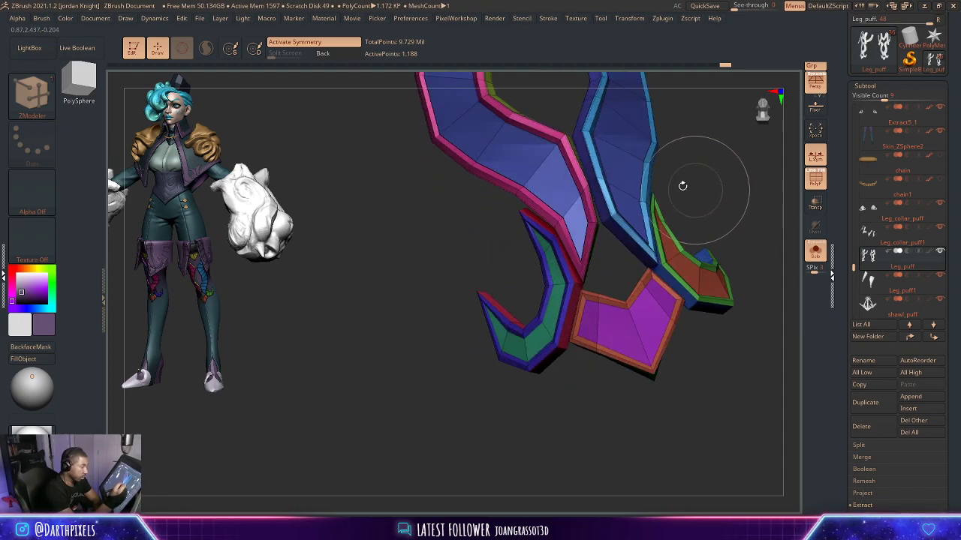
ctrl+right_drag(709, 170, 743, 210)
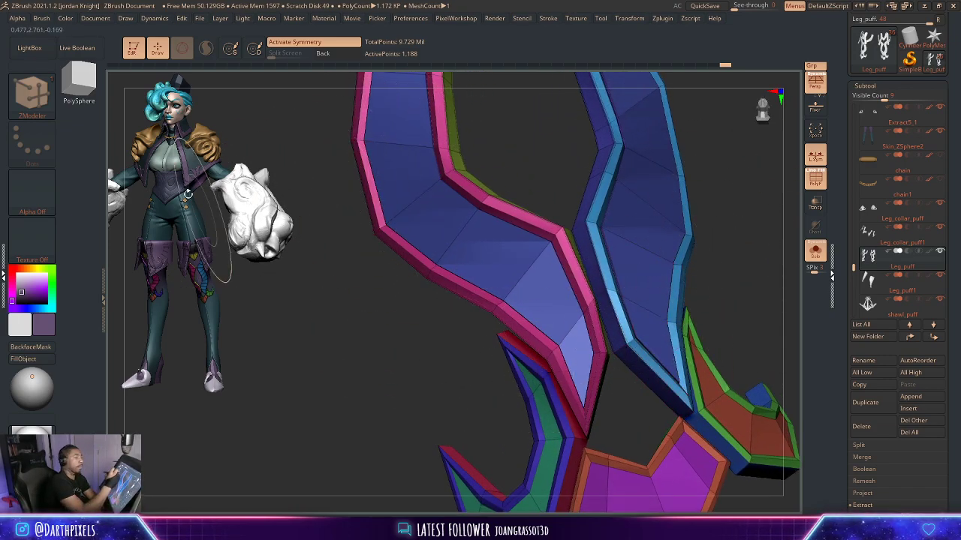
click(49, 101)
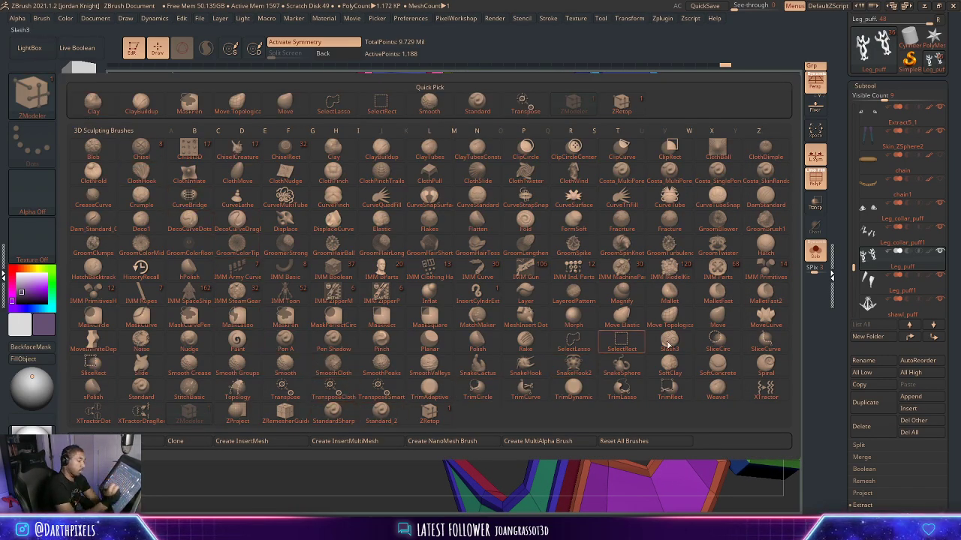
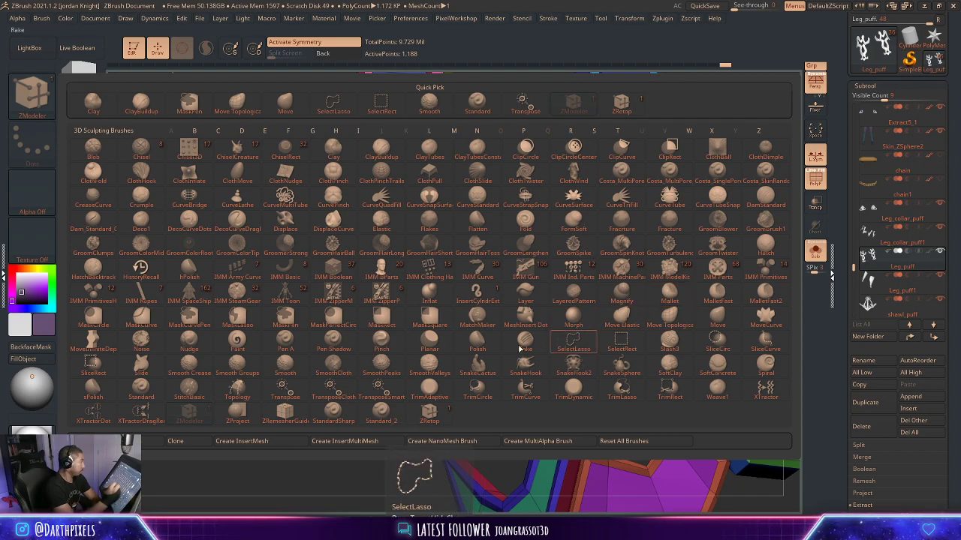
click(679, 306)
drag(734, 284, 703, 216)
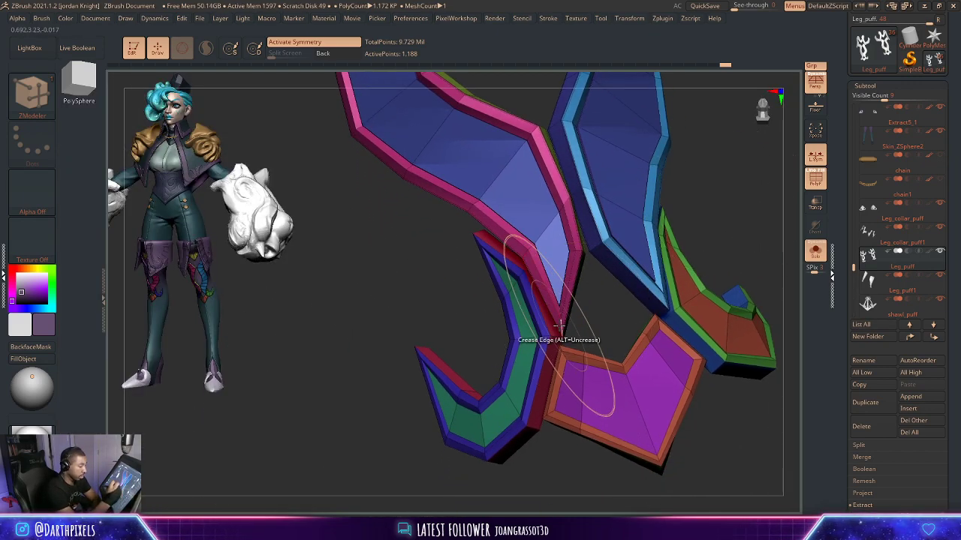
alt+drag(598, 321, 613, 264)
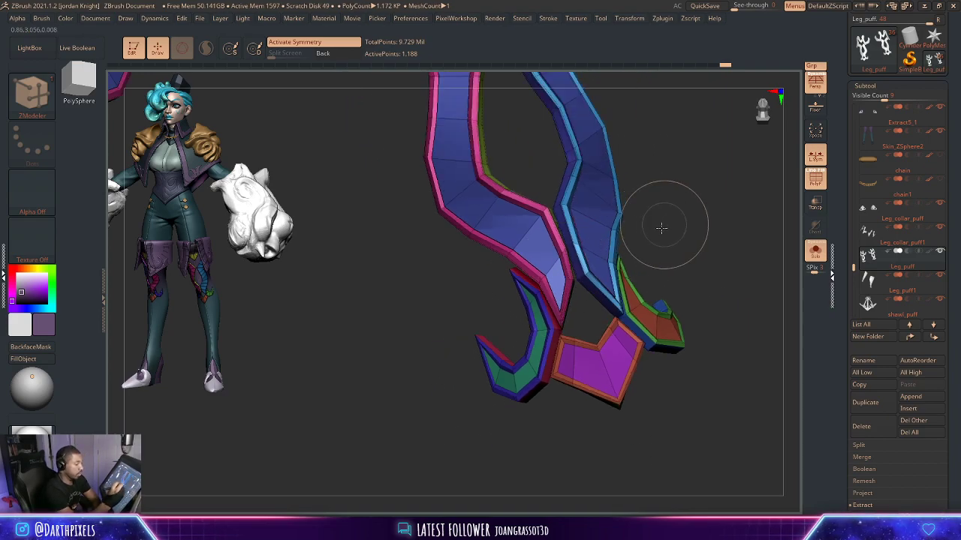
alt+drag(661, 228, 629, 328)
key(space)
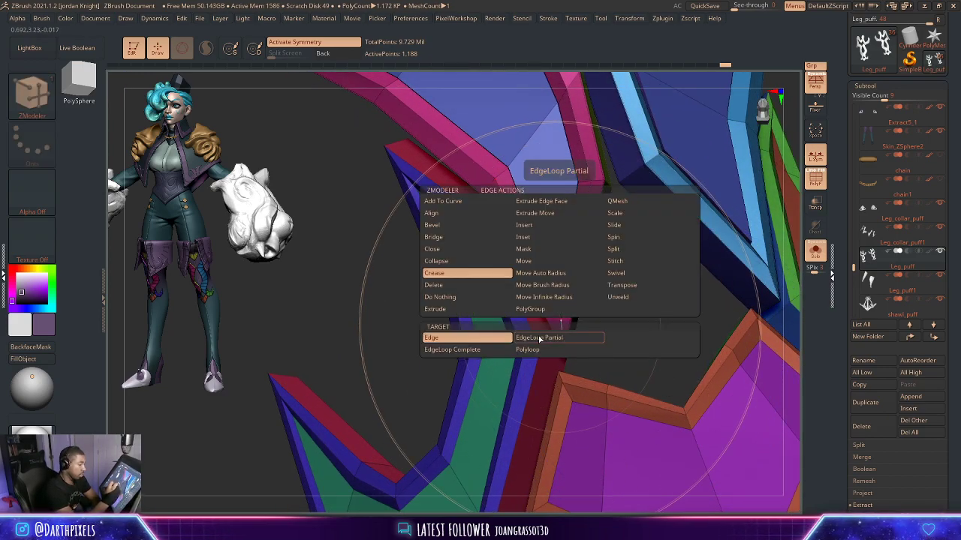
click(534, 341)
alt+drag(596, 314, 582, 259)
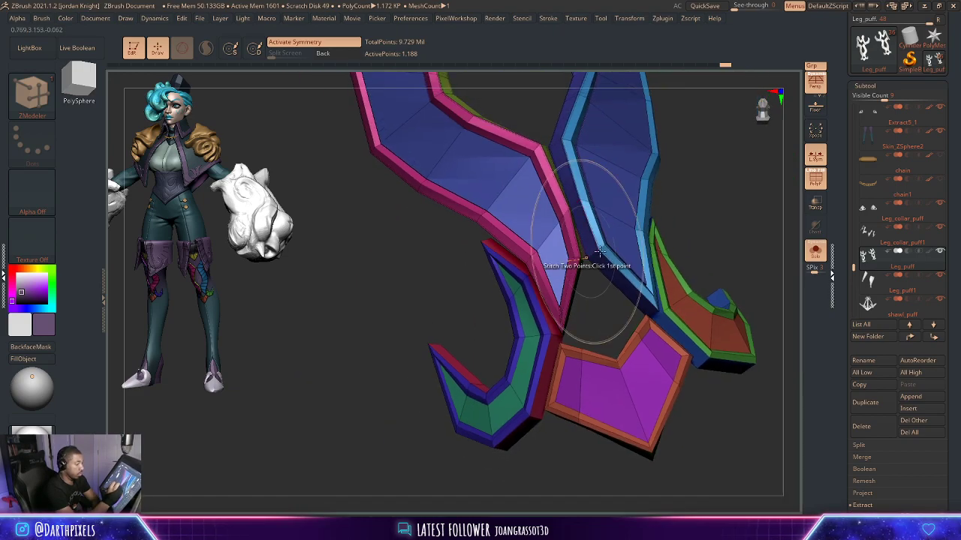
Check the smoothed ribbons, lower tips and hooks with and without polygroup colours.
key(d)
key(shift+f)
alt+drag(718, 206, 701, 292)
mouse_move(664, 310)
alt+mouse_down()
mouse_move(658, 273)
mouse_move(650, 308)
alt+mouse_up()
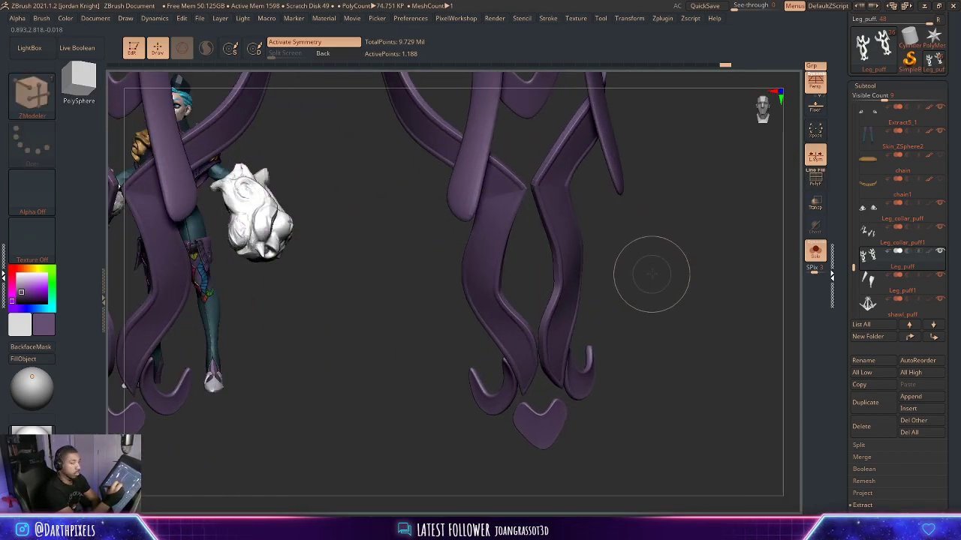
alt+drag(650, 274, 651, 367)
drag(652, 319, 656, 315)
key(shift+f)
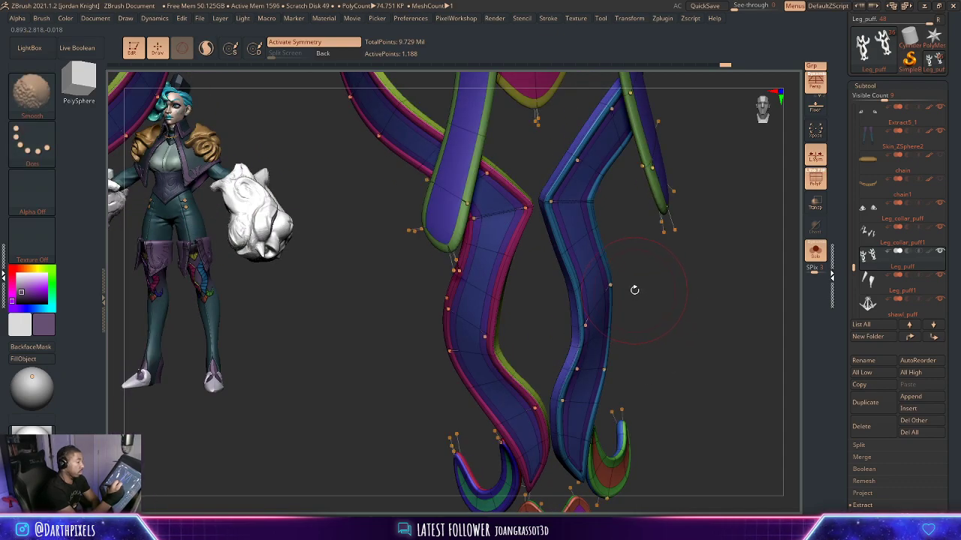
Crease the corner edges at the pink-bordered ribbon's upper end and preview the squared end under dynamic subdivision.
key(shift+d)
alt+drag(651, 278, 705, 301)
alt+drag(449, 182, 425, 399)
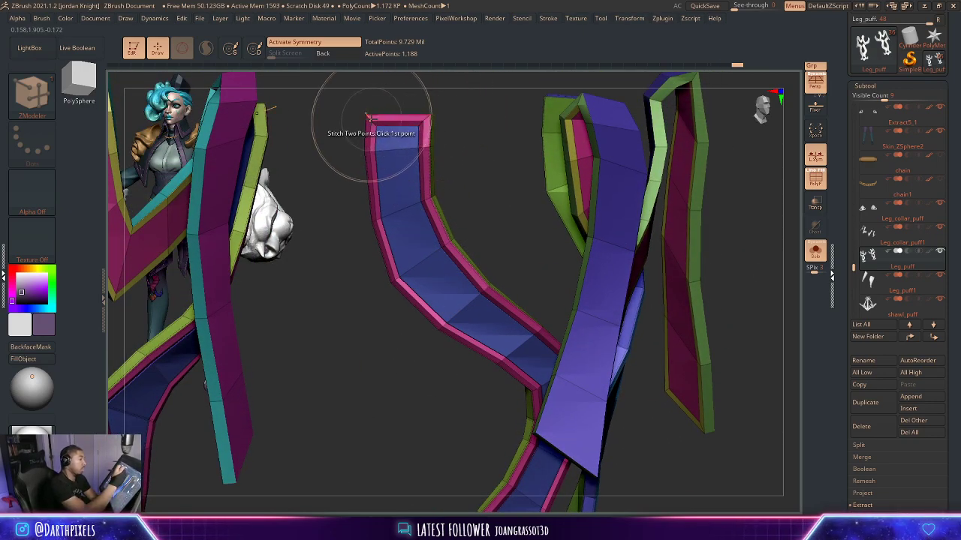
alt+drag(431, 106, 448, 135)
key(d)
key(shift+f)
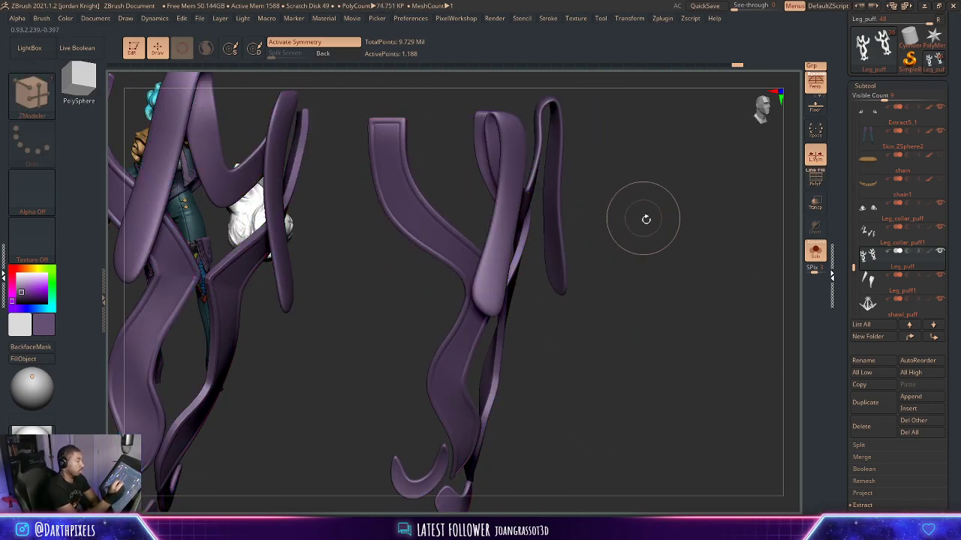
mouse_move(645, 219)
alt+mouse_down()
mouse_move(605, 208)
mouse_move(659, 256)
mouse_move(678, 332)
mouse_move(654, 283)
mouse_move(652, 296)
alt+mouse_up()
key(shift+d)
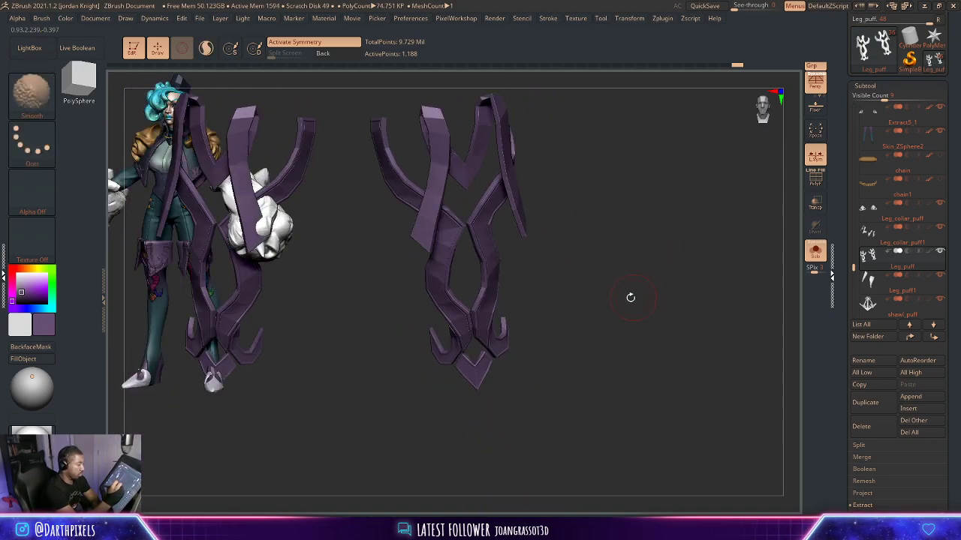
Extrude the inset panels of the curved hooks at the ribbons' lower ends as polygroup islands.
drag(595, 281, 590, 232)
alt+drag(590, 232, 637, 176)
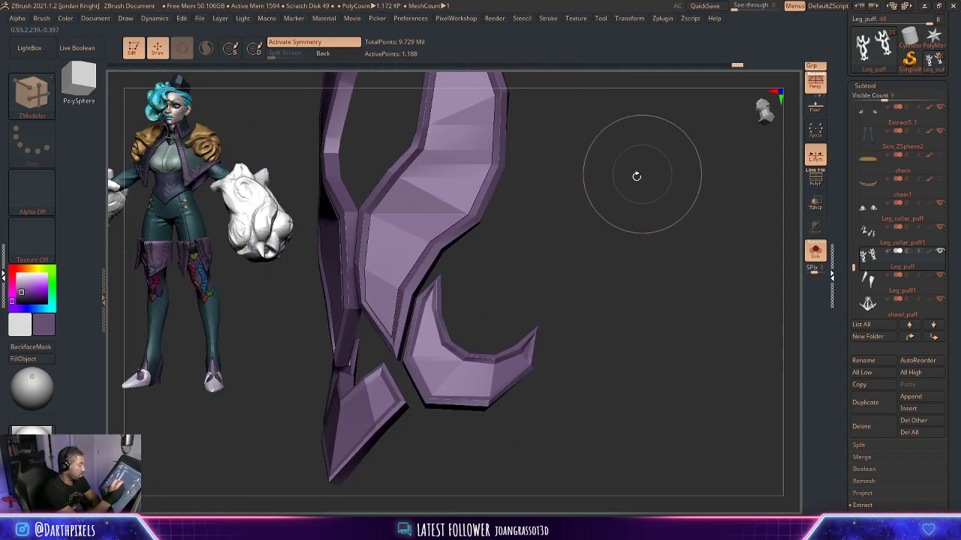
key(shift+f)
alt+drag(564, 243, 738, 155)
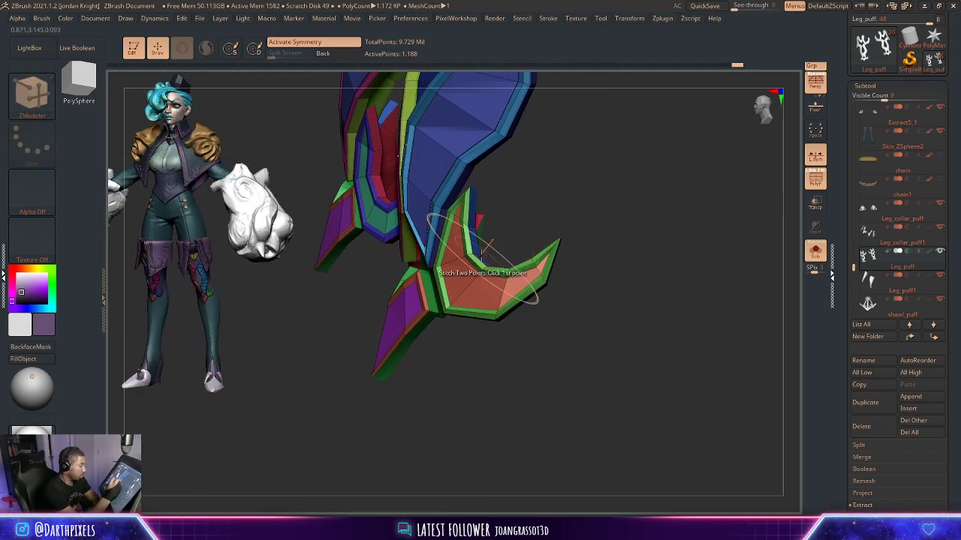
drag(489, 217, 534, 274)
drag(511, 218, 663, 252)
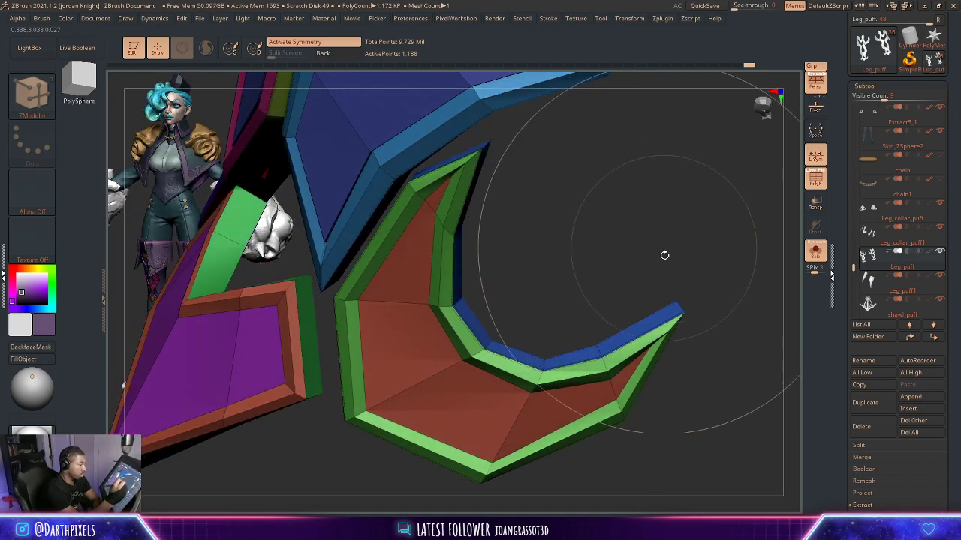
mouse_move(704, 313)
mouse_down()
mouse_move(663, 308)
mouse_move(707, 257)
mouse_move(650, 227)
mouse_move(613, 252)
mouse_move(668, 258)
mouse_move(740, 236)
mouse_move(734, 243)
mouse_up()
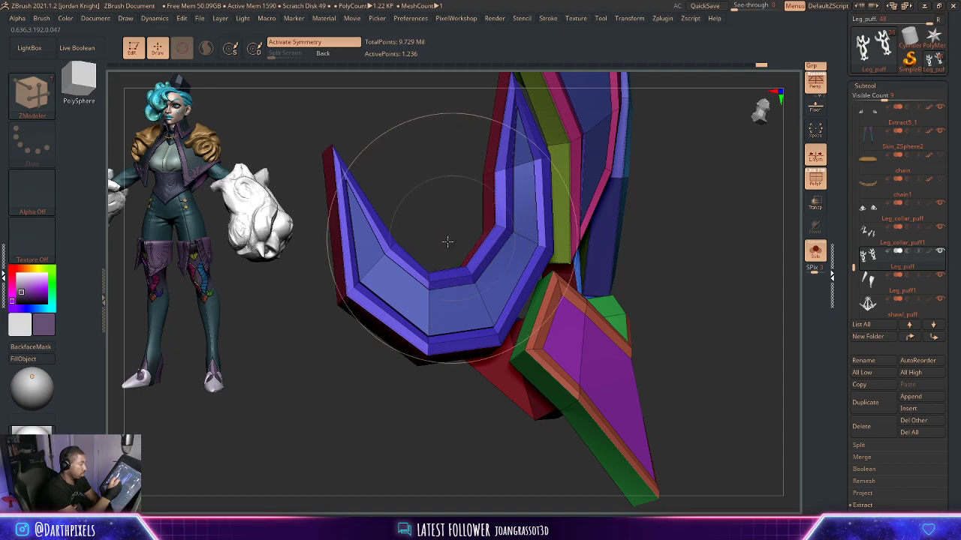
drag(447, 241, 401, 240)
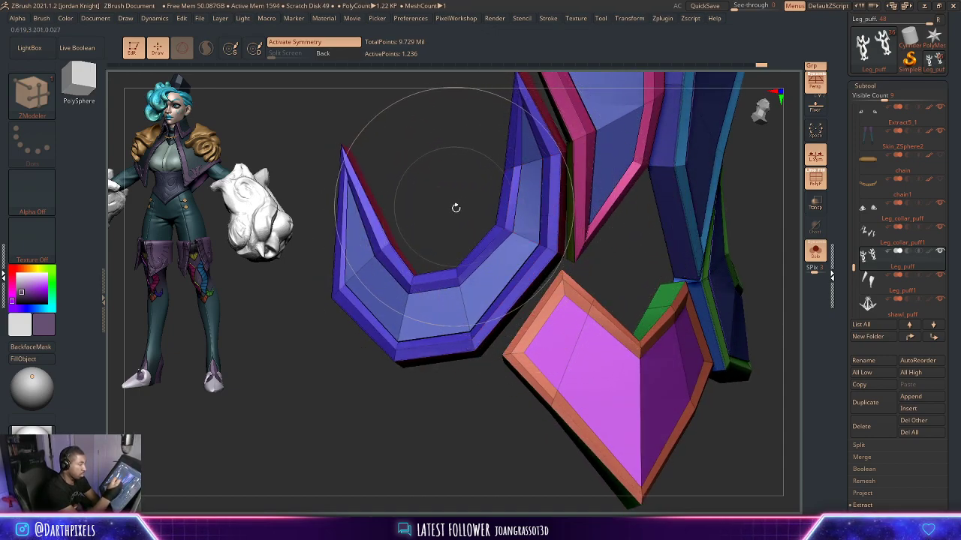
Examine the extruded hook panels and the ribbons' edges from the front, back and underside.
drag(456, 208, 546, 227)
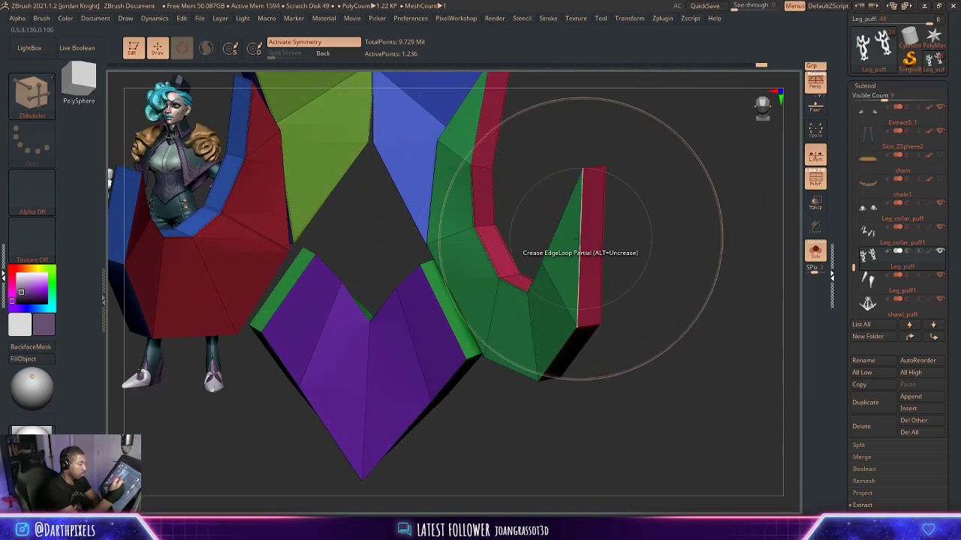
drag(640, 205, 595, 275)
drag(560, 165, 563, 193)
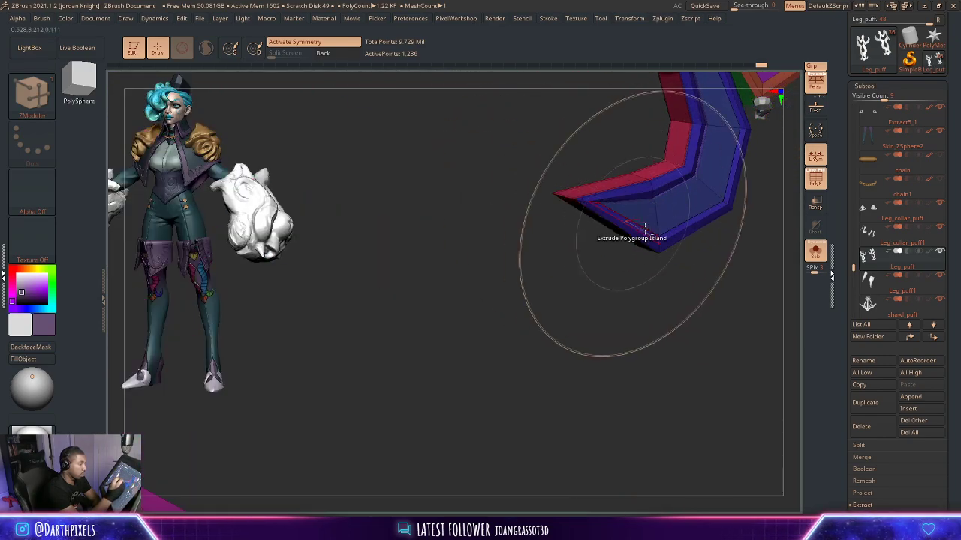
alt+drag(563, 310, 384, 435)
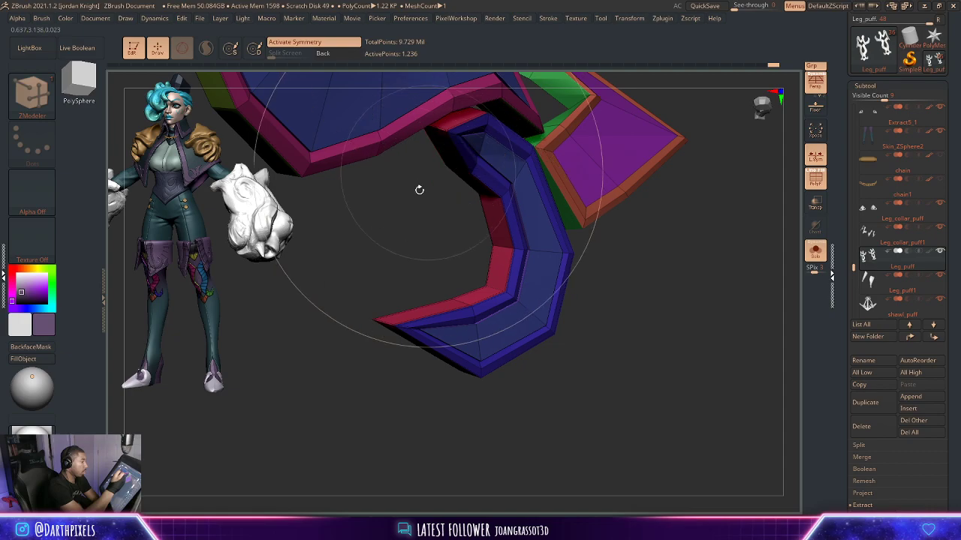
drag(420, 189, 448, 187)
alt+drag(523, 229, 518, 398)
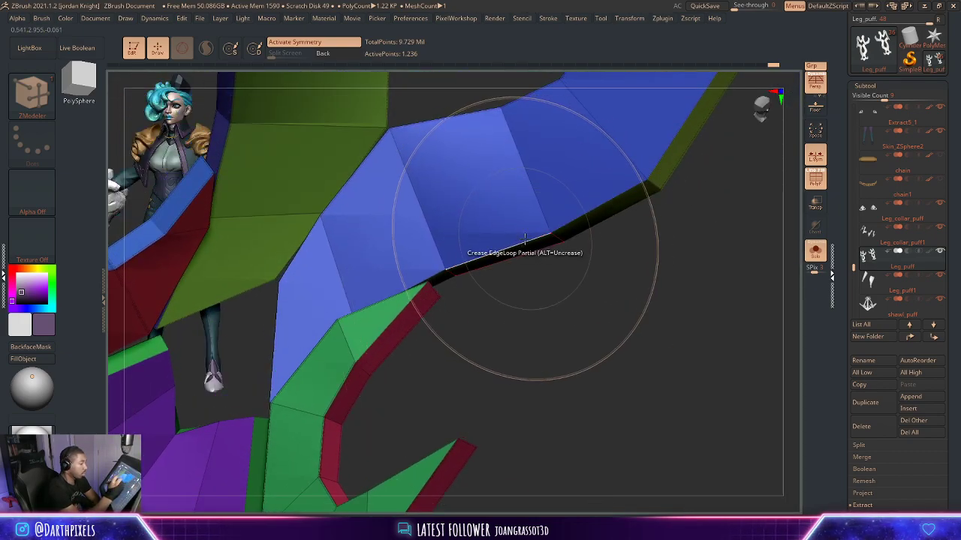
alt+drag(656, 257, 671, 288)
alt+drag(671, 289, 656, 366)
drag(399, 208, 572, 170)
alt+drag(736, 262, 614, 337)
Preview the ribbons and hooks under dynamic subdivision with and without polygroup colours.
drag(695, 312, 637, 192)
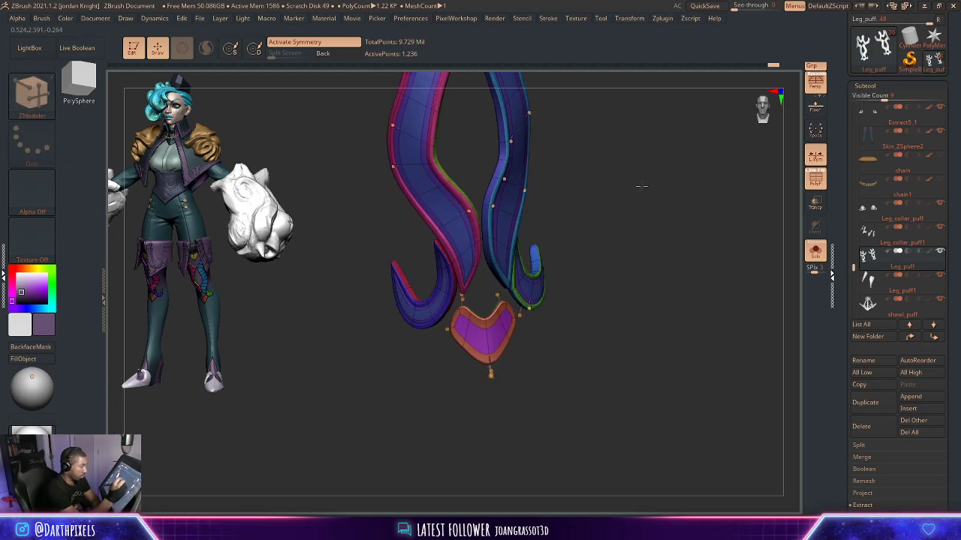
alt+drag(637, 196, 680, 130)
key(shift+f)
drag(654, 205, 712, 137)
key(d)
key(shift+d)
Extrude the inset panel of the heart-shaped piece as a polygroup island and preview it under dynamic subdivision.
alt+drag(650, 303, 651, 390)
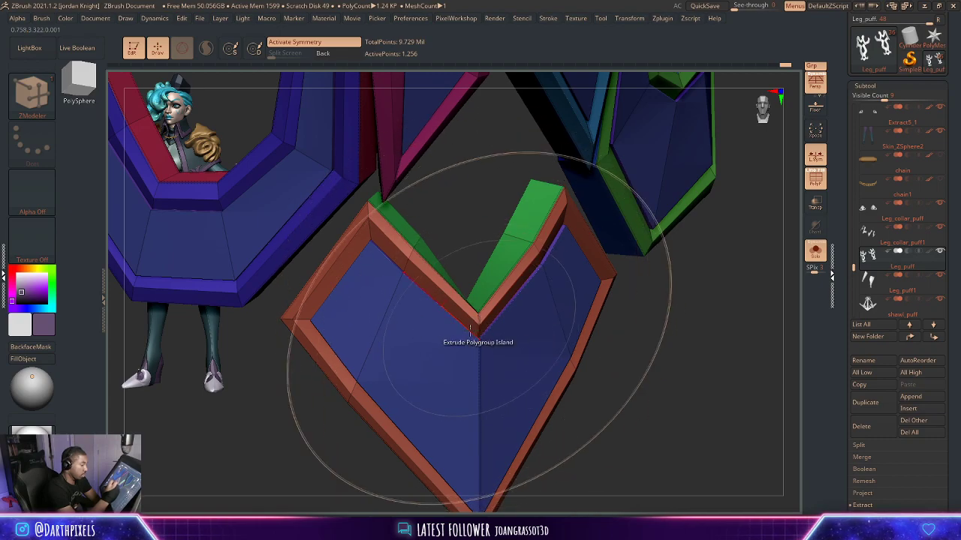
drag(444, 237, 404, 231)
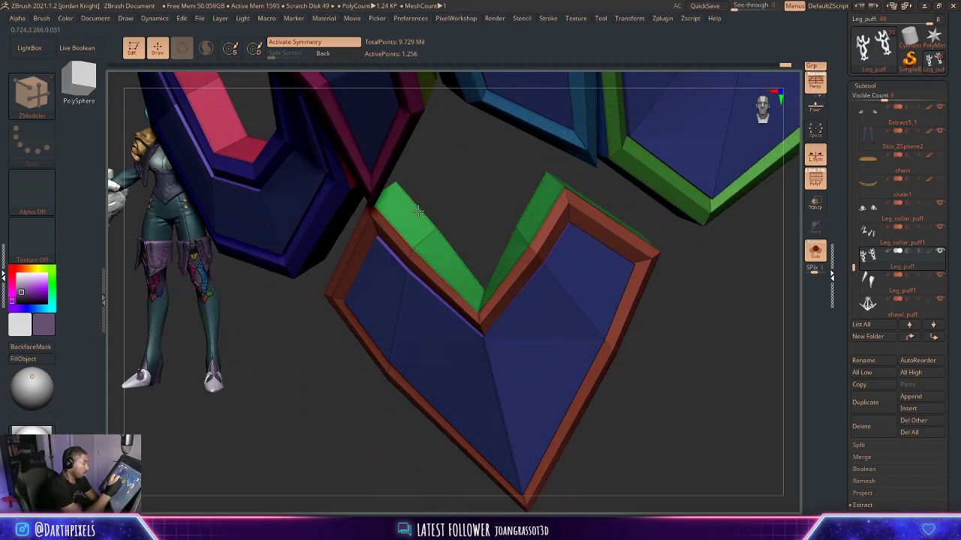
drag(463, 214, 557, 208)
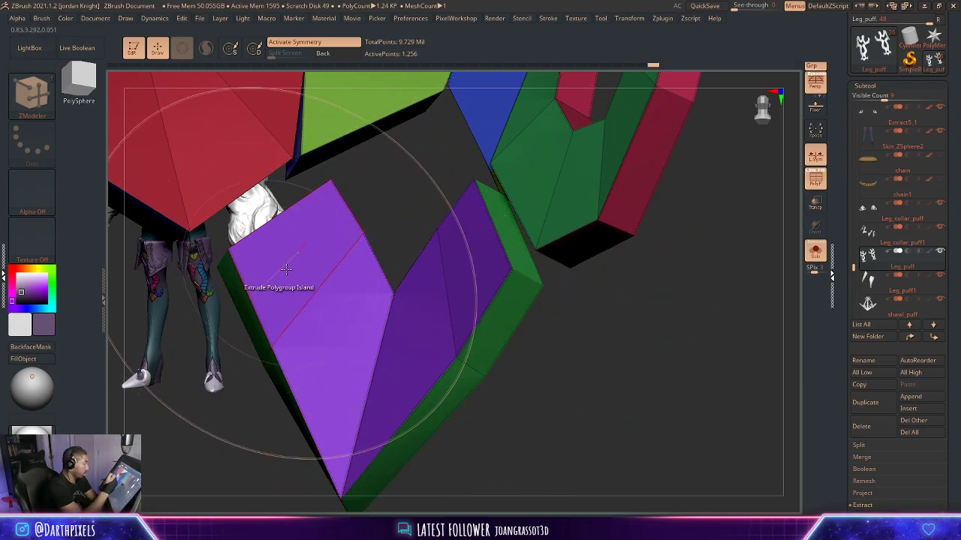
mouse_move(350, 192)
mouse_down()
mouse_move(425, 187)
mouse_move(533, 259)
mouse_move(442, 267)
mouse_move(491, 251)
mouse_move(493, 266)
mouse_move(457, 257)
mouse_move(467, 324)
mouse_up()
key(d)
key(shift+f)
key(d)
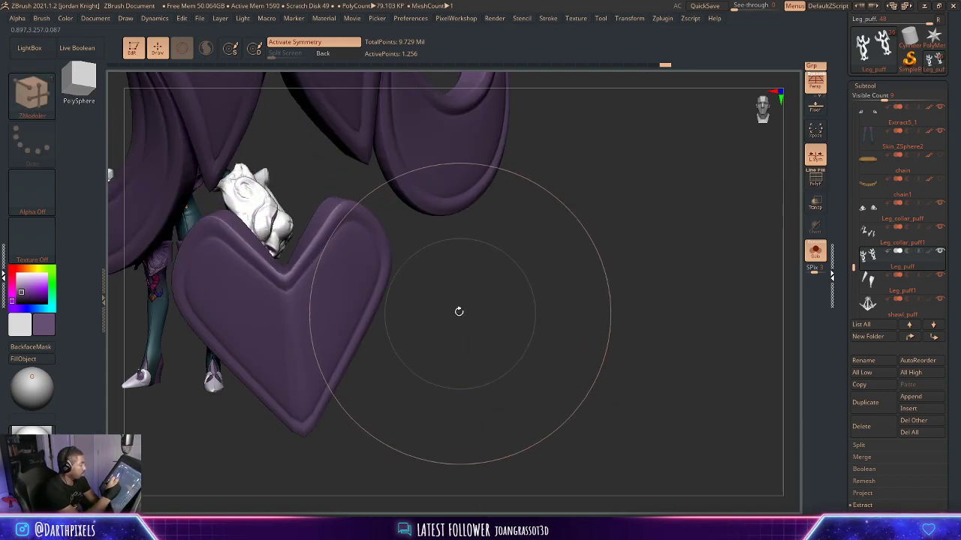
Crease the corner edges of the heart-shaped piece's border and preview the corners under dynamic subdivision.
key(shift+d)
key(shift+f)
drag(450, 287, 452, 298)
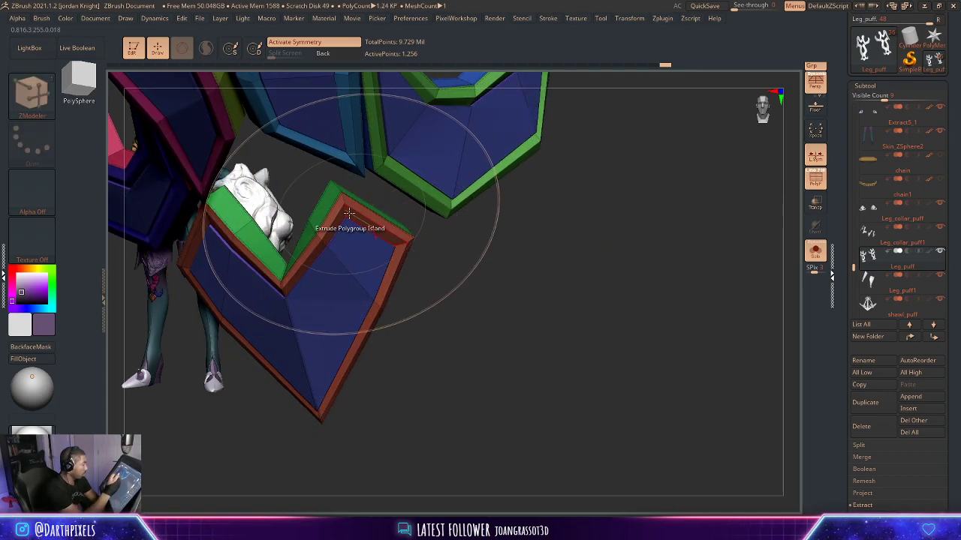
drag(451, 262, 561, 275)
right_drag(326, 252, 272, 327)
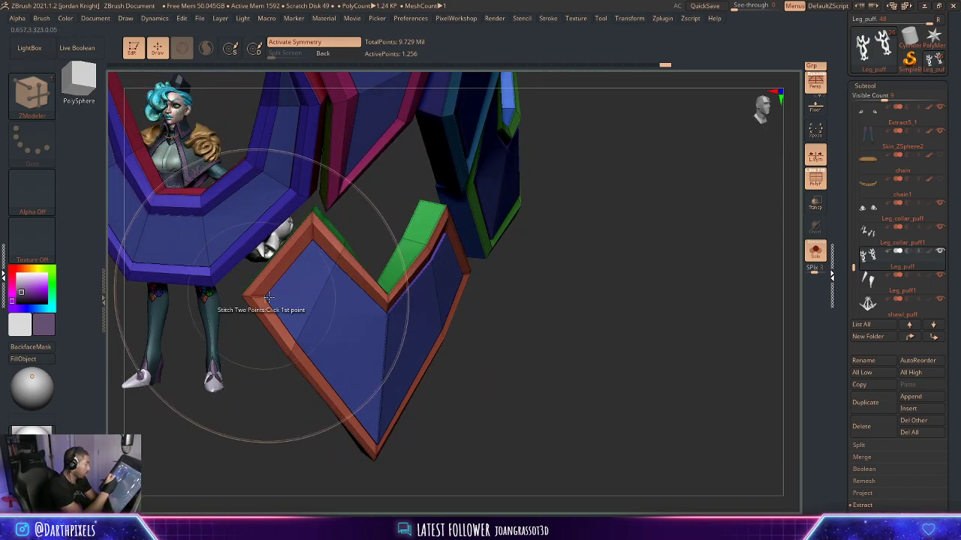
key(d)
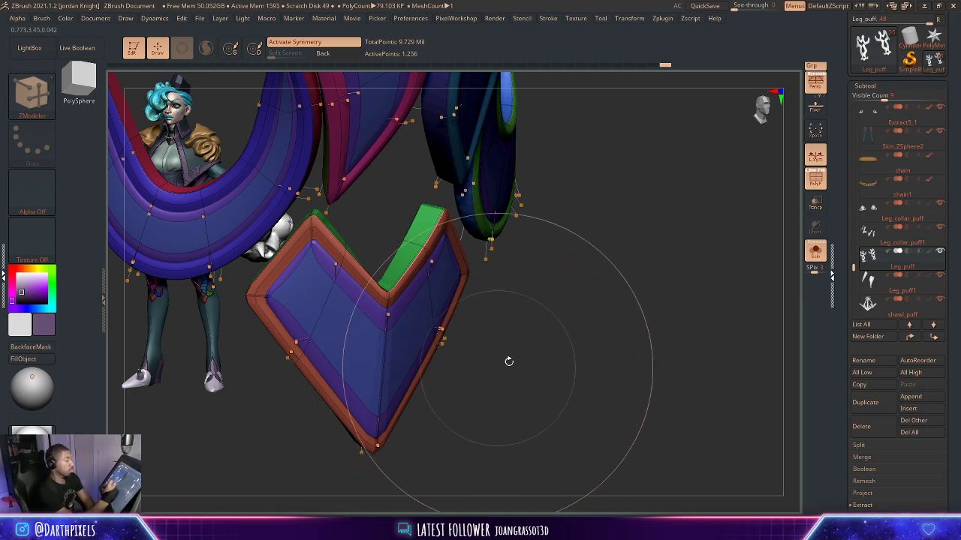
Check the smoothed leg trim on the full character without polygroup colours.
key(shift+f)
ctrl+right_drag(535, 354, 481, 343)
click(815, 251)
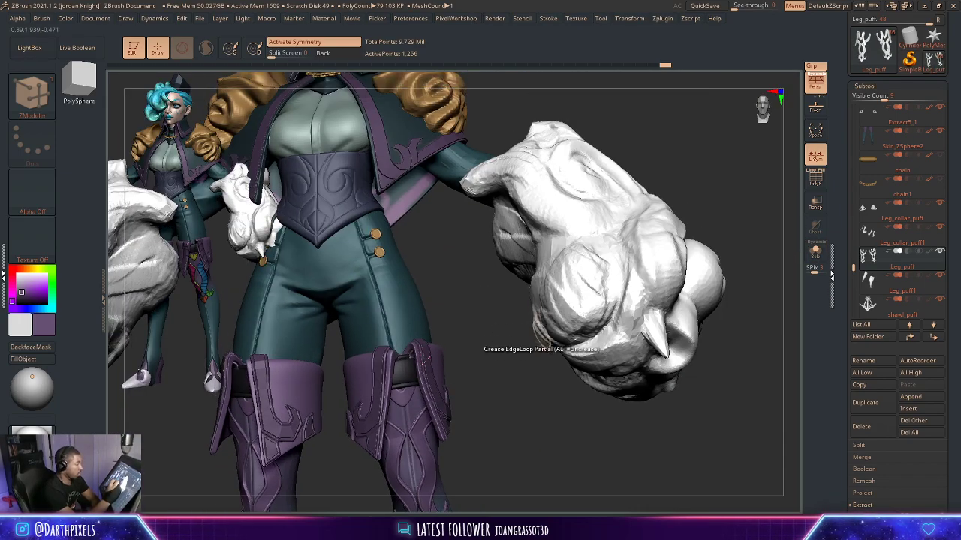
alt+right_drag(512, 435, 607, 316)
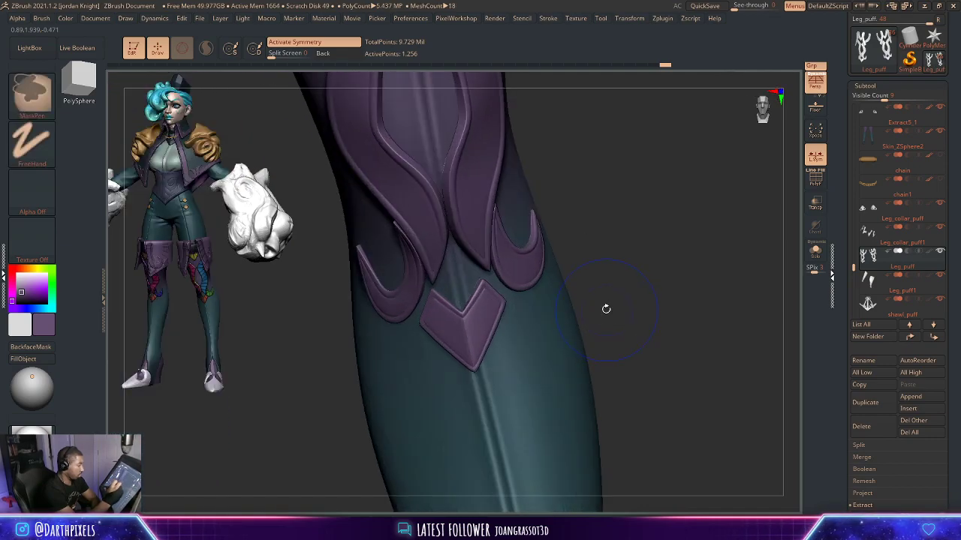
Extrude the inset panels of the cyan-bordered and pink-bordered ribbons again as polygroup islands.
alt+right_drag(585, 155, 570, 260)
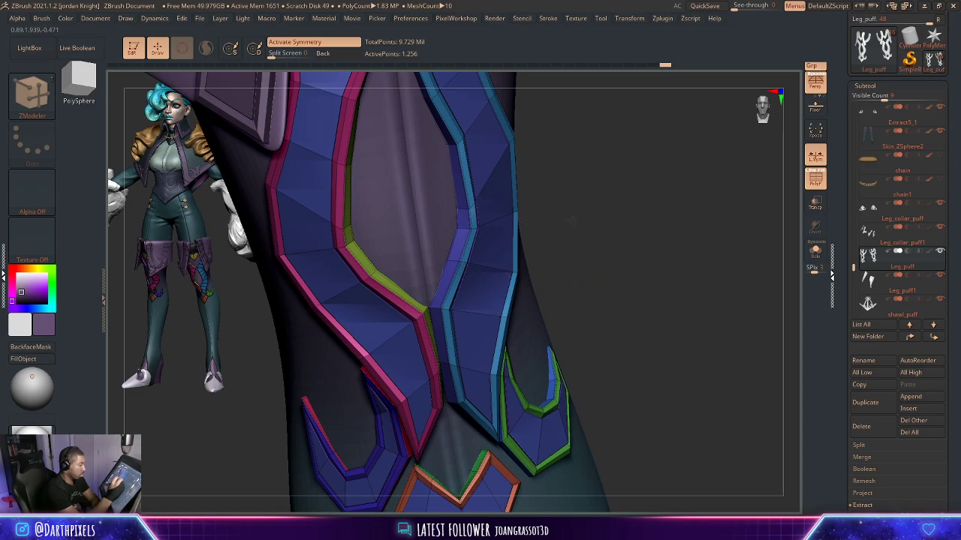
alt+right_drag(570, 187, 635, 218)
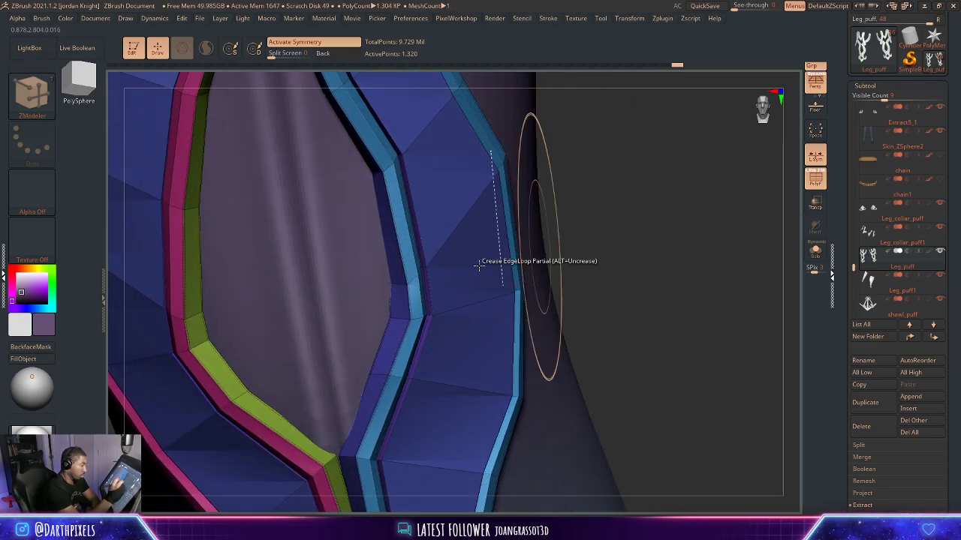
click(178, 411)
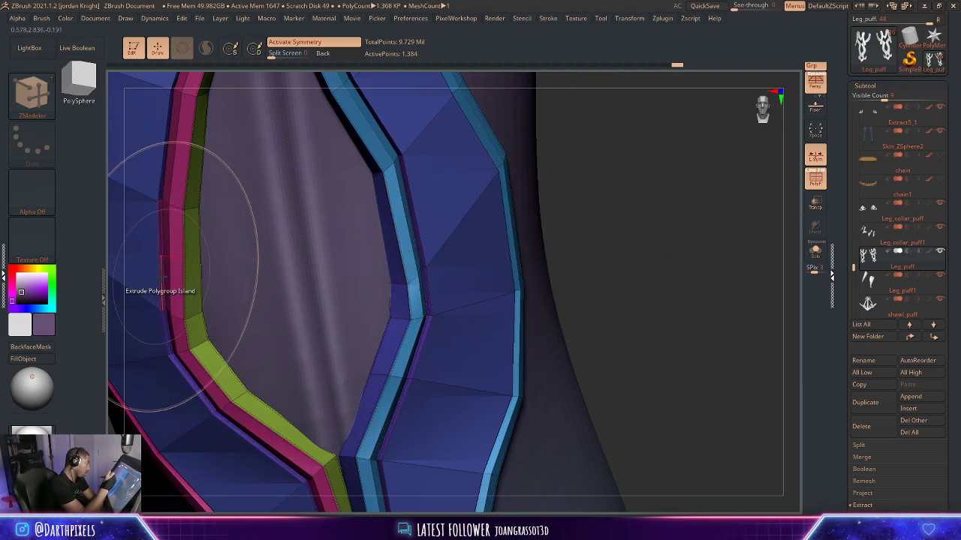
Change the edge action to Insert EdgeLoop and delete the extra loops around both ribbons' inset panels.
right_drag(589, 180, 548, 197)
key(space)
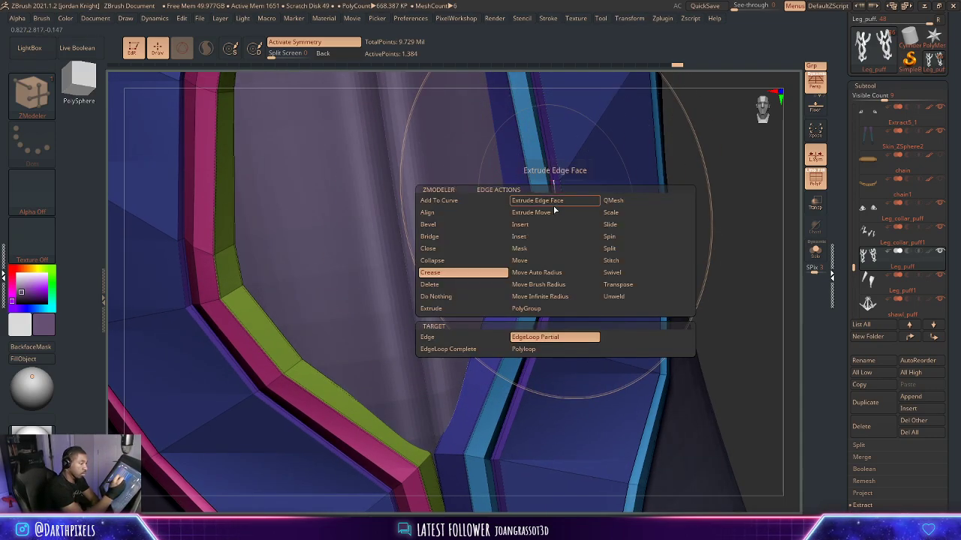
click(520, 236)
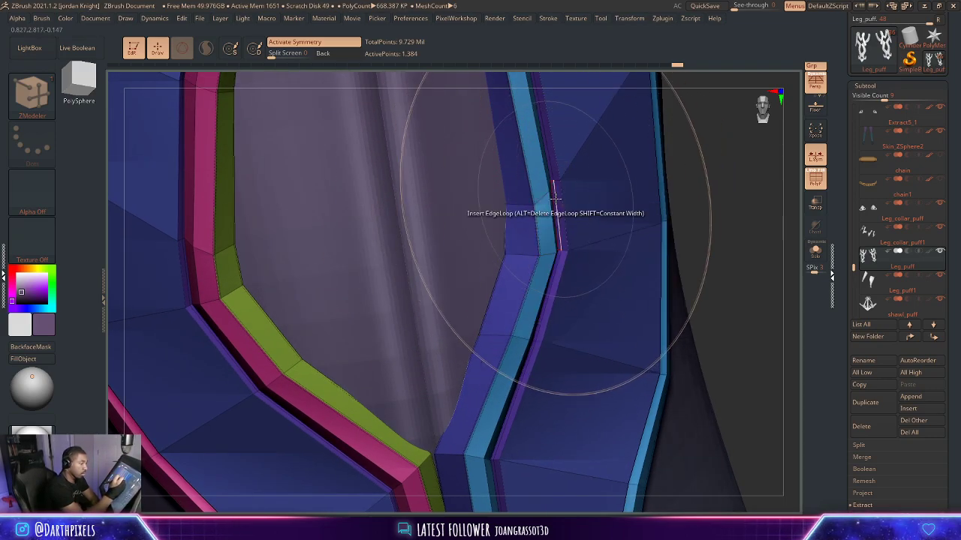
alt+click(558, 219)
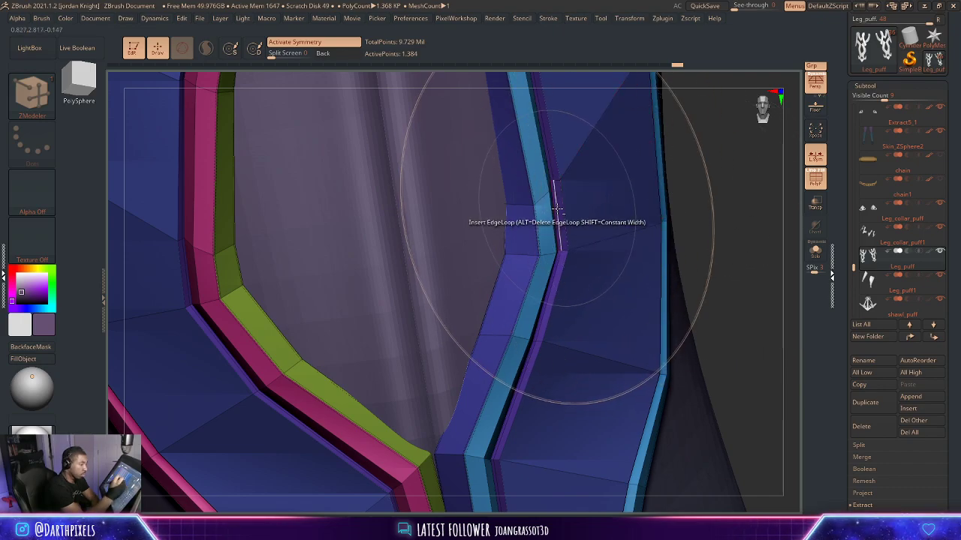
drag(722, 197, 647, 207)
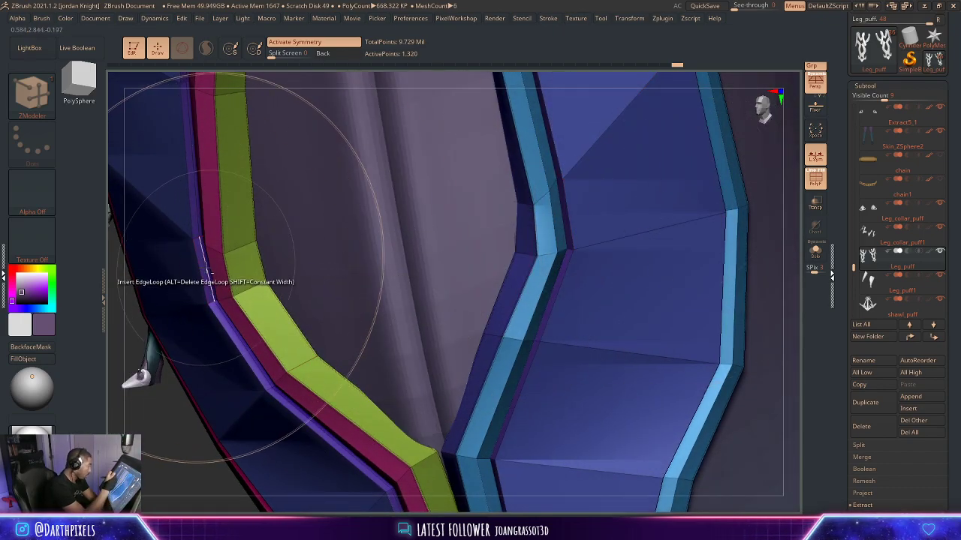
alt+drag(179, 407, 112, 330)
Preview both ribbons under dynamic subdivision with and without polygroup colours, and return to the low-poly view.
key(d)
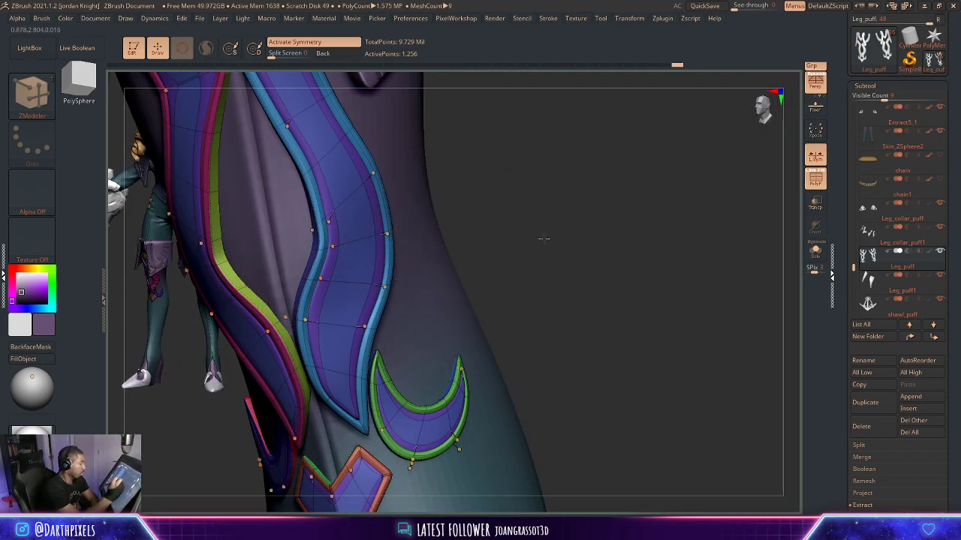
alt+drag(544, 238, 625, 137)
key(shift+f)
key(shift+d)
key(shift+f)
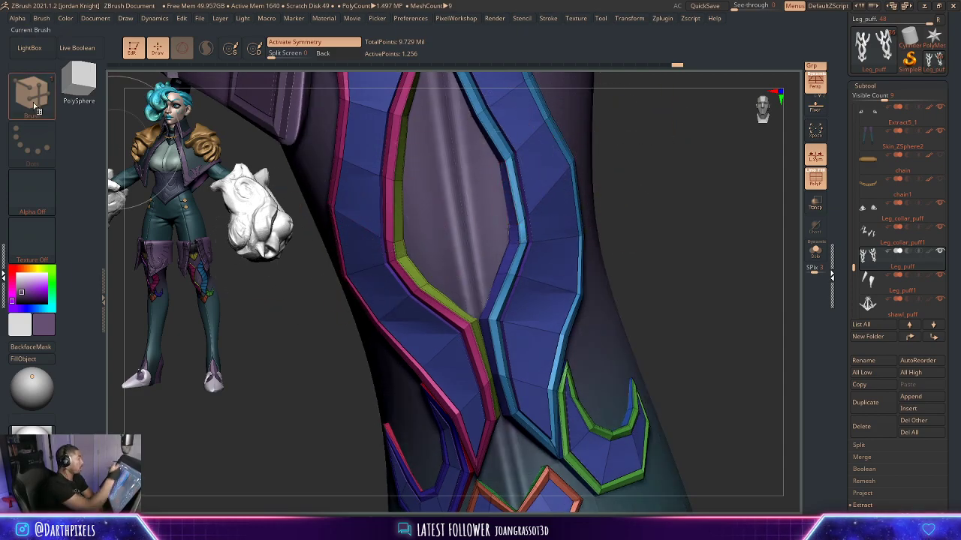
Nudge the cyan-bordered ribbon's inner edge near its bend with the Move Topological brush.
click(36, 108)
click(237, 102)
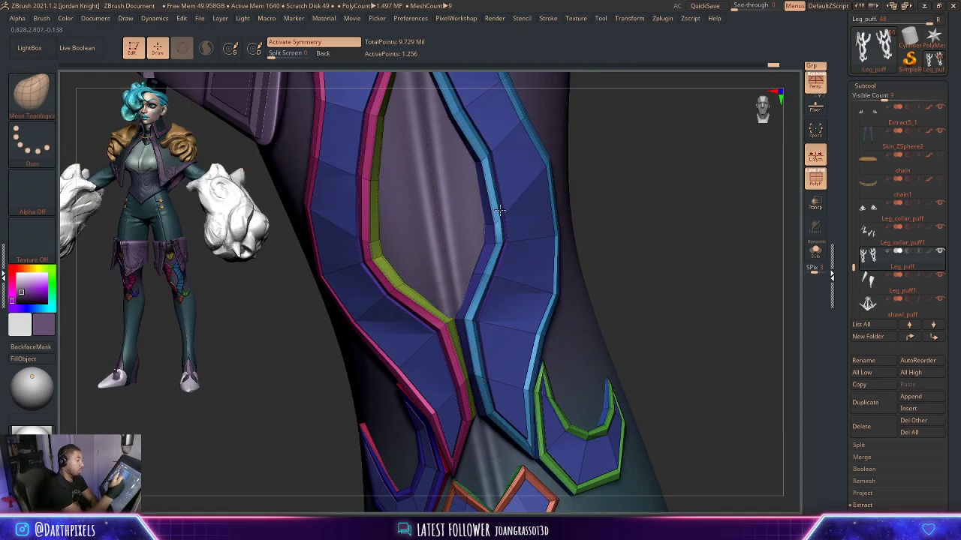
key(space)
drag(498, 215, 491, 213)
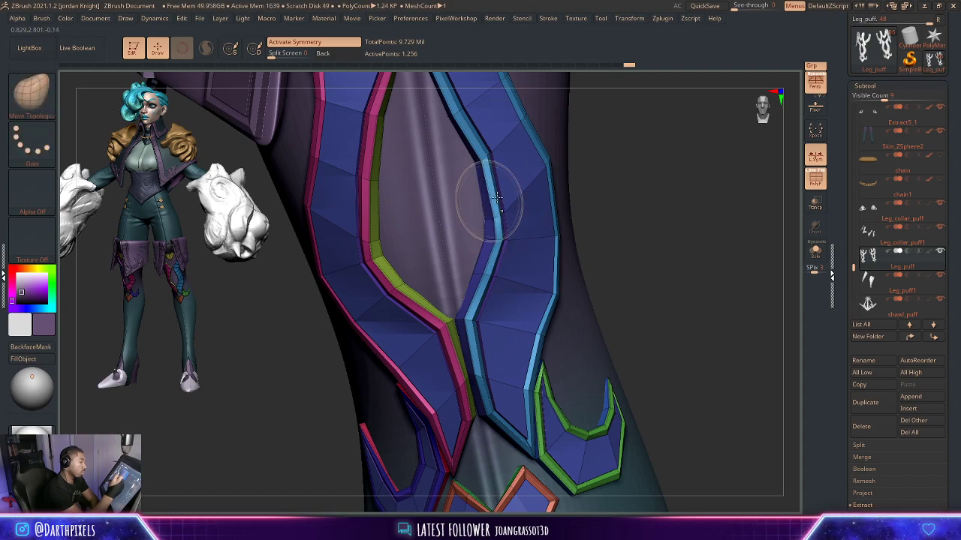
Isolate the leg trim, mask around the bend of the cyan-bordered ribbon's inner edge and adjust the unmasked part with the gizmo.
drag(643, 183, 686, 159)
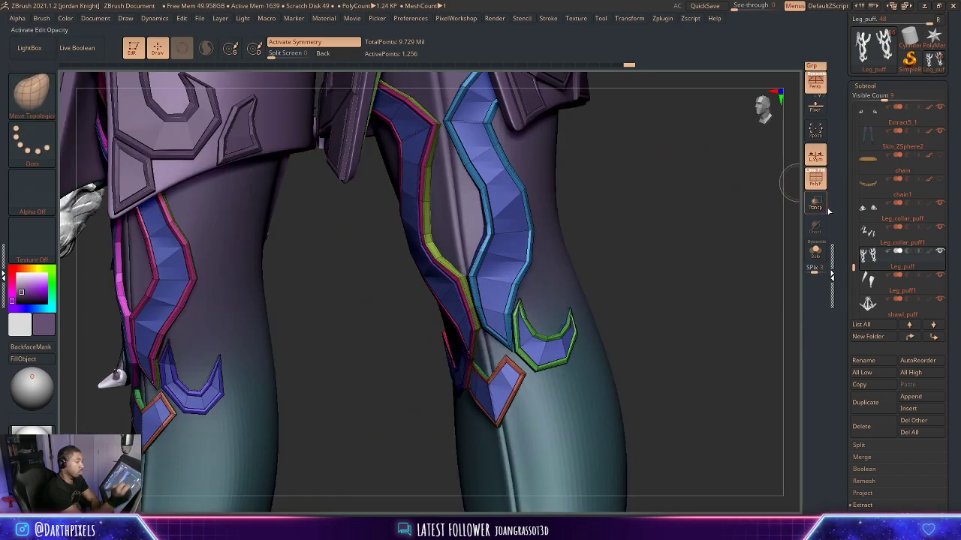
click(814, 251)
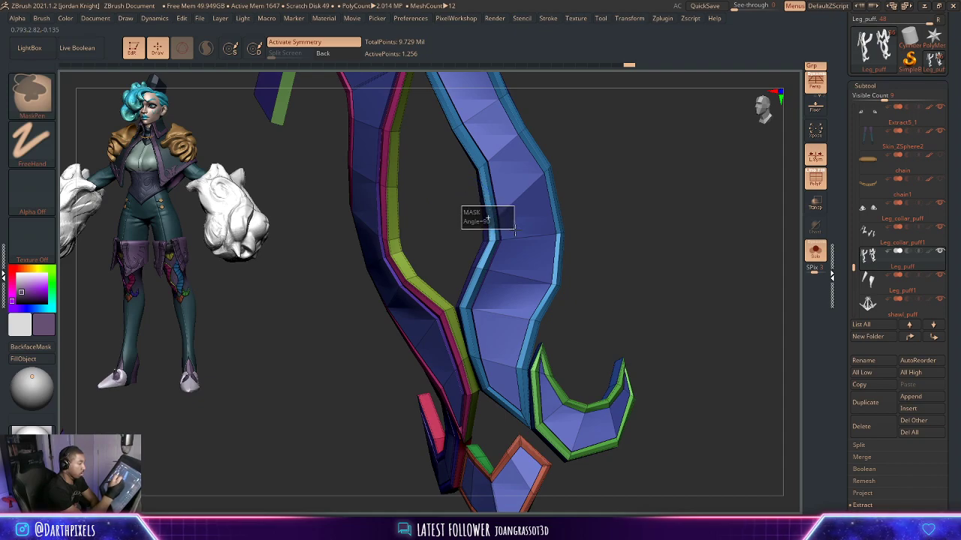
key(w)
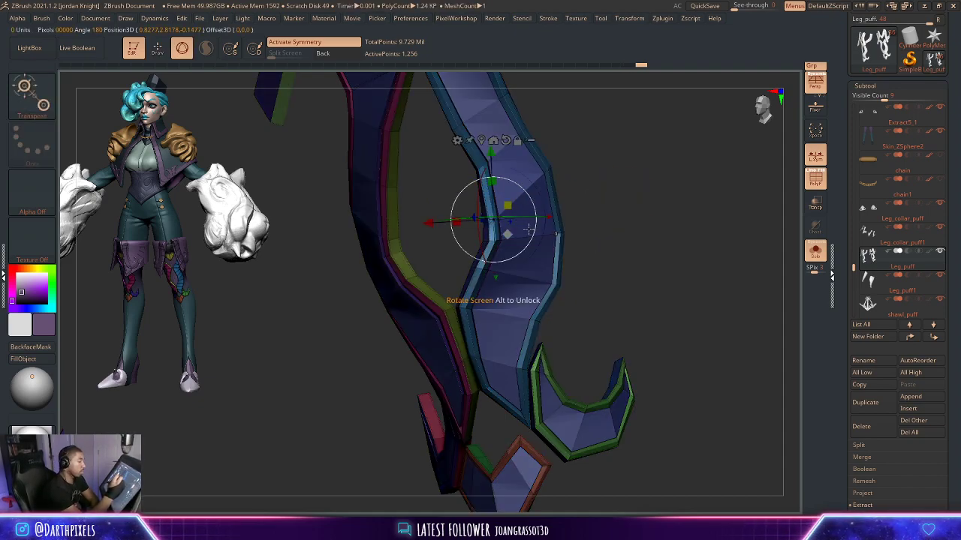
drag(507, 234, 508, 225)
drag(507, 220, 510, 224)
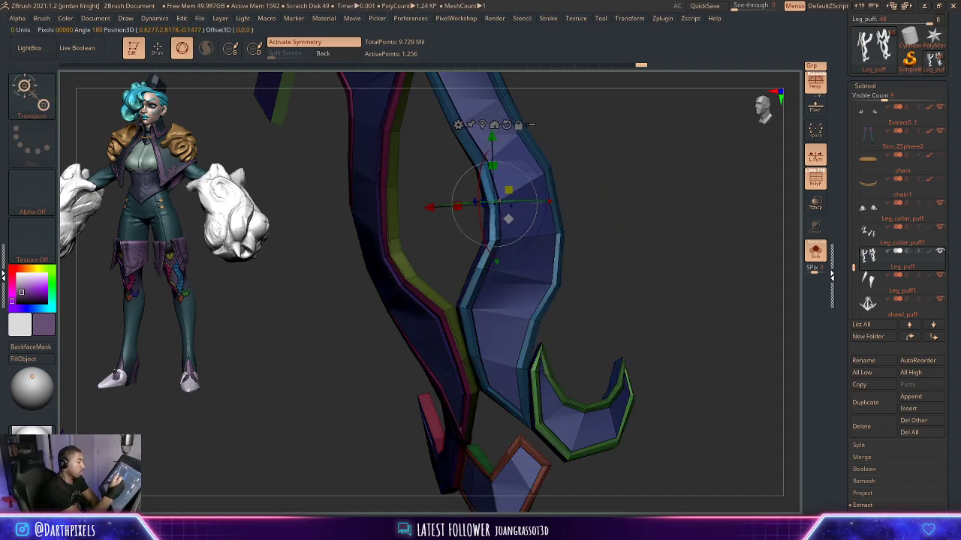
Mask around the pink-bordered ribbon's inner bend, place the gizmo there, then show the whole character and clear the mask.
mouse_move(615, 192)
alt+mouse_down()
mouse_move(572, 175)
mouse_move(630, 243)
mouse_move(531, 242)
alt+mouse_up()
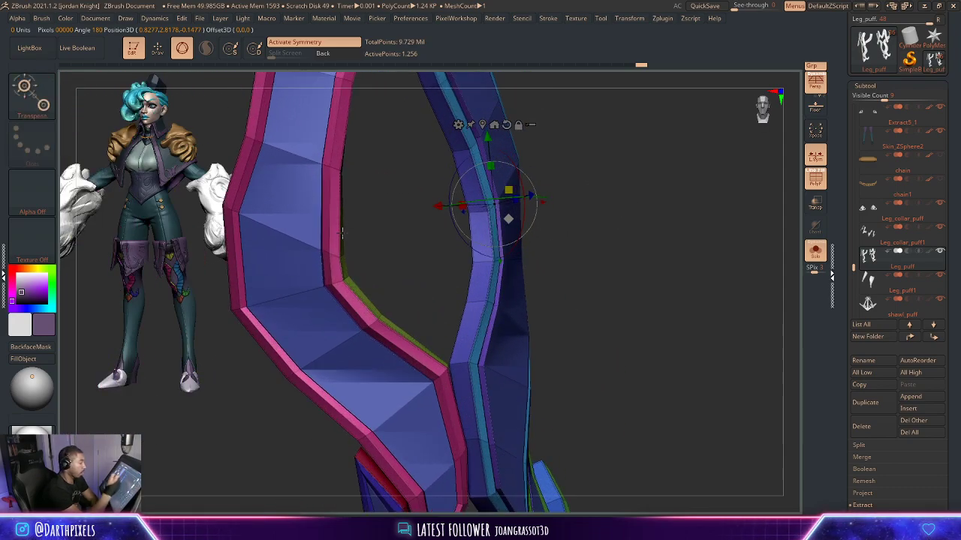
mouse_move(357, 217)
ctrl+mouse_down()
mouse_move(299, 276)
mouse_move(348, 258)
ctrl+mouse_up()
ctrl+click(364, 251)
alt+click(336, 256)
alt+drag(431, 212, 670, 239)
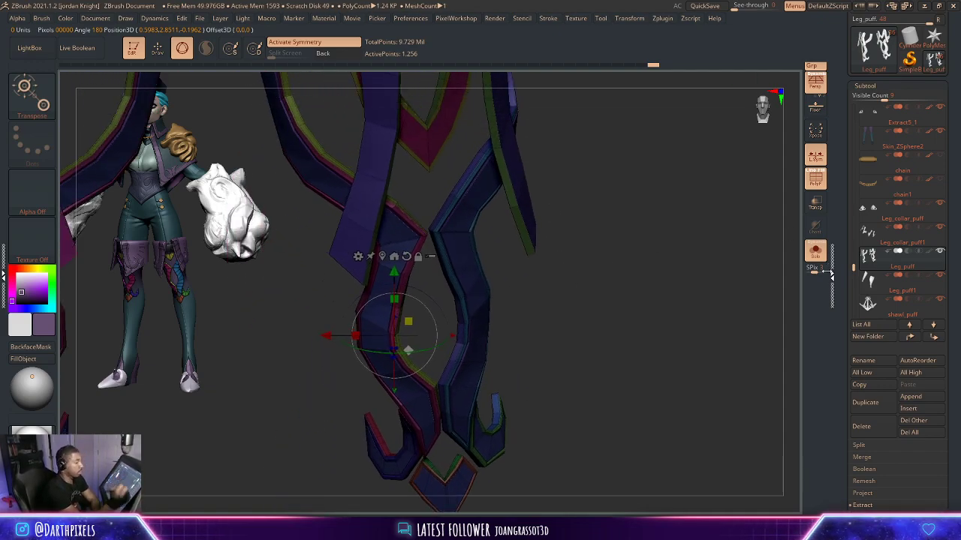
click(816, 252)
alt+drag(687, 274, 542, 231)
mouse_move(546, 296)
ctrl+mouse_down()
mouse_move(568, 320)
mouse_move(553, 322)
mouse_move(548, 301)
mouse_move(545, 229)
mouse_move(558, 264)
mouse_move(521, 229)
mouse_move(430, 271)
ctrl+mouse_up()
Reshape the cyan-bordered ribbon's inner and outer edges around its upper bend with the Move Topological brush.
key(q)
key(space)
key(space)
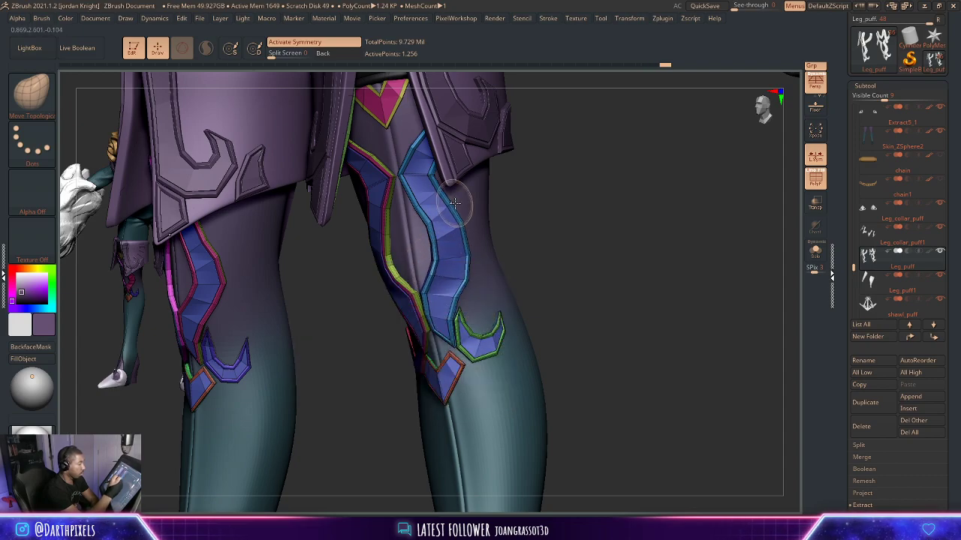
key(space)
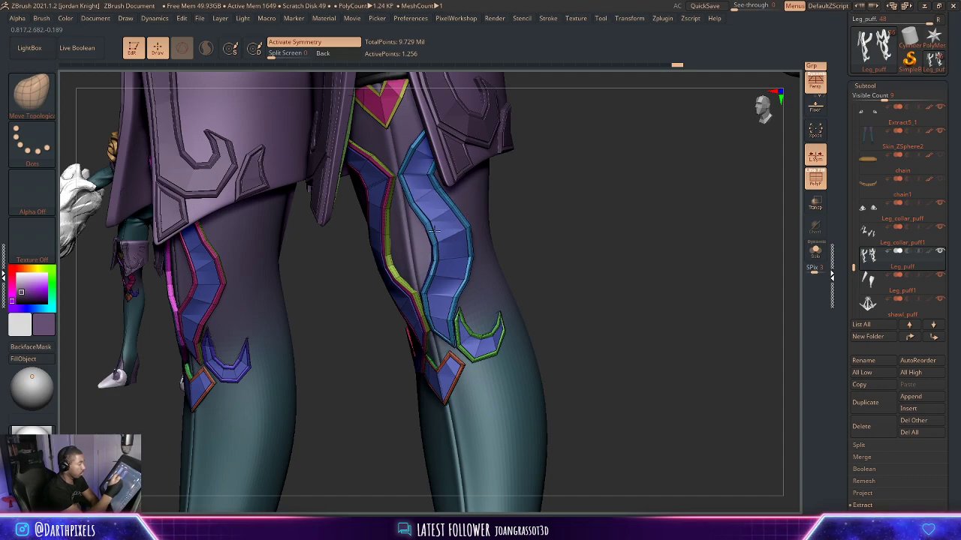
key(space)
drag(430, 224, 428, 226)
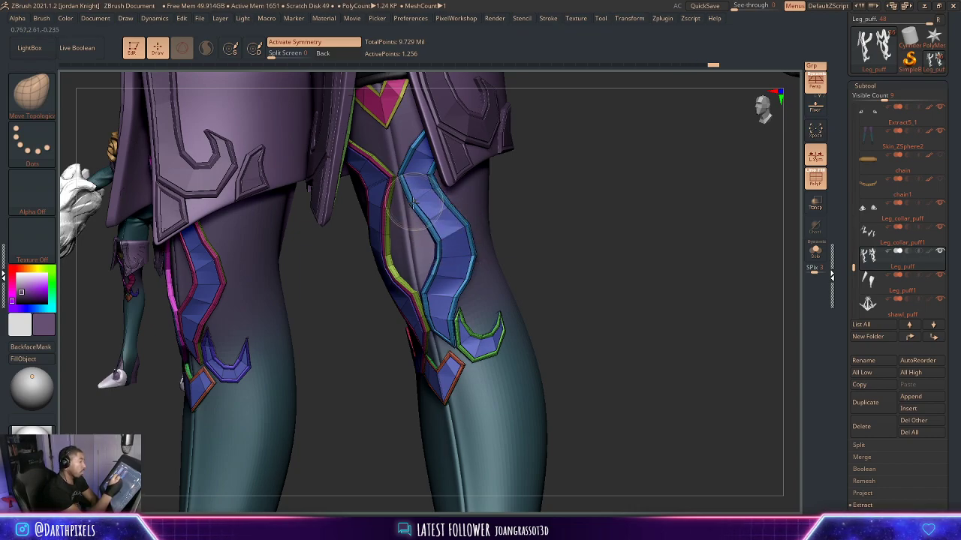
Even out the pink-bordered ribbon's curve from its upper bend to its pointed end with the Move Topological brush.
alt+drag(560, 194, 450, 231)
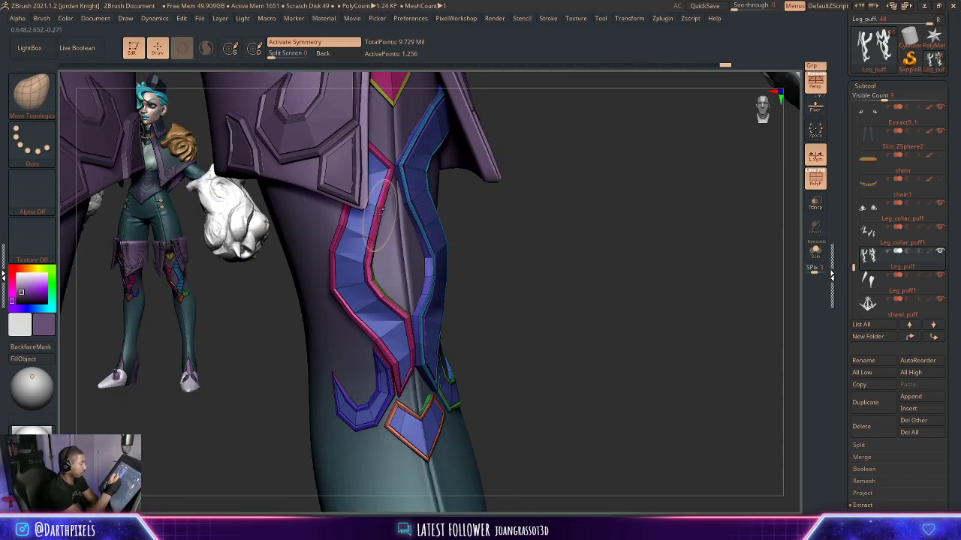
drag(515, 196, 355, 196)
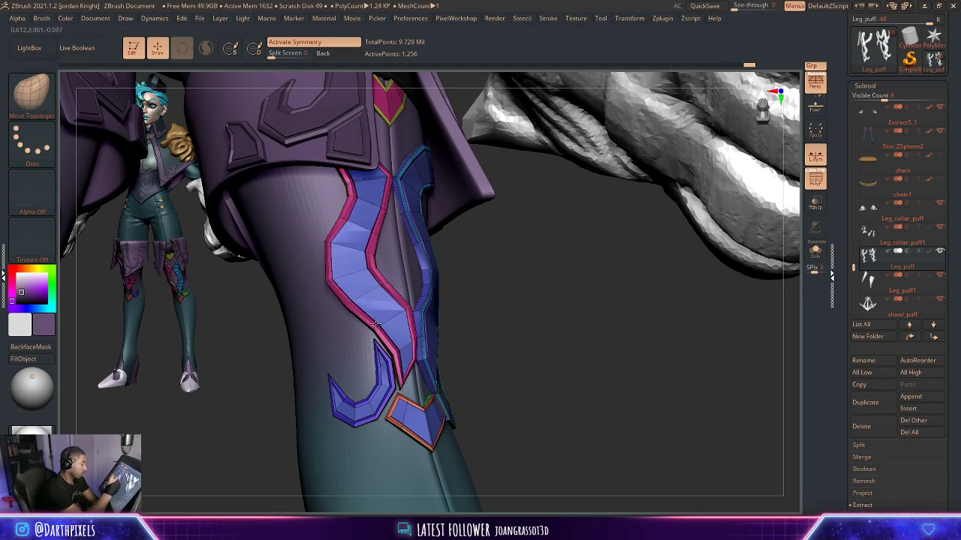
drag(492, 278, 576, 256)
key(space)
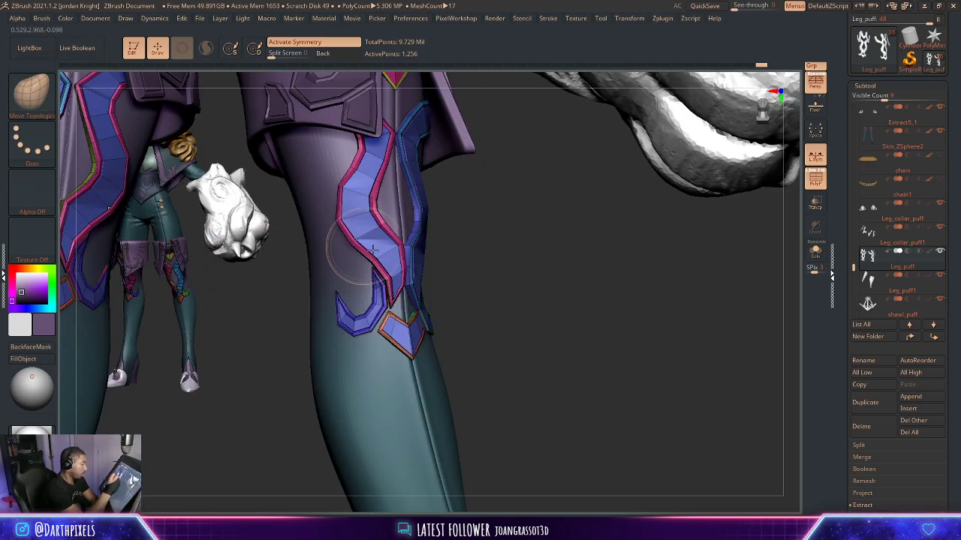
drag(373, 250, 374, 270)
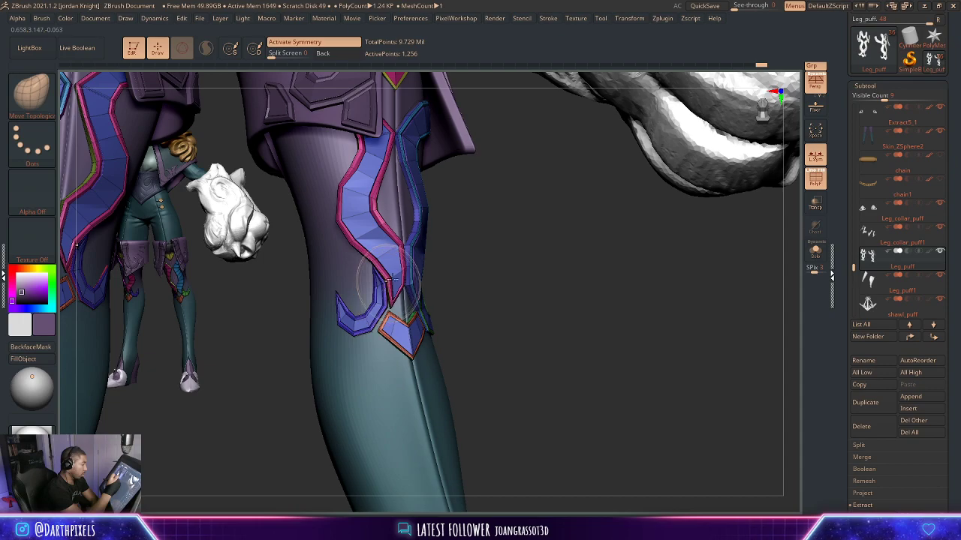
key(space)
drag(468, 238, 482, 178)
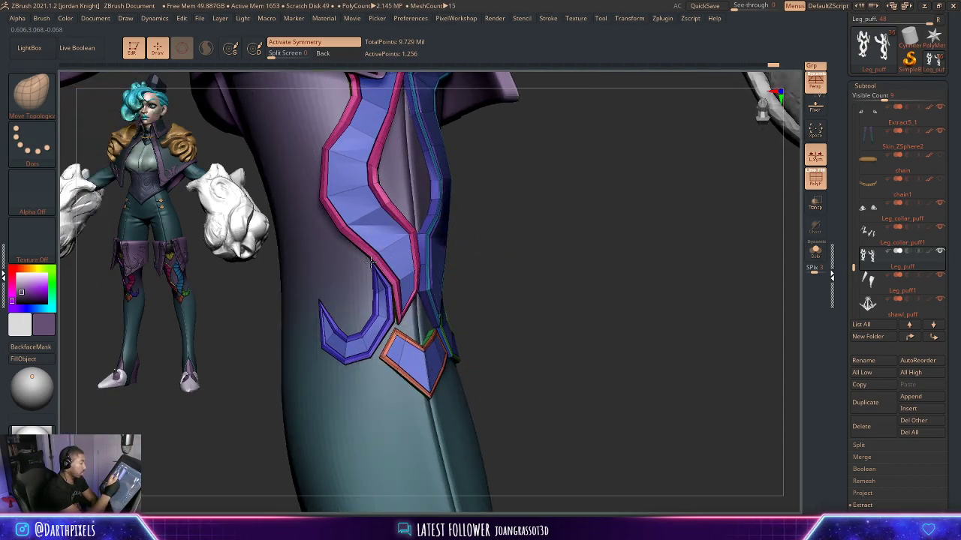
Undo the last nudge and refine the pink-bordered ribbon's lower tip and the adjoining purple hook.
key(ctrl+z)
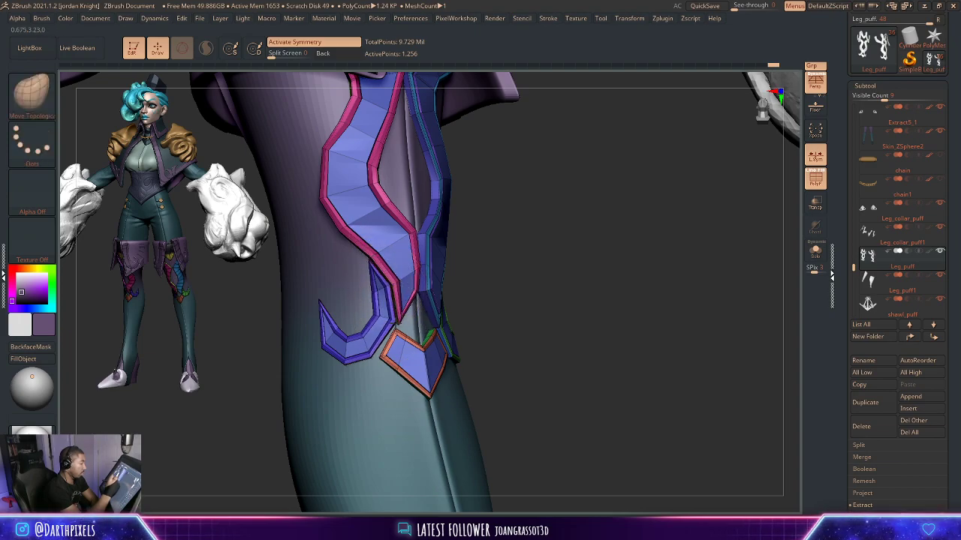
drag(424, 285, 427, 286)
key(space)
drag(495, 243, 489, 241)
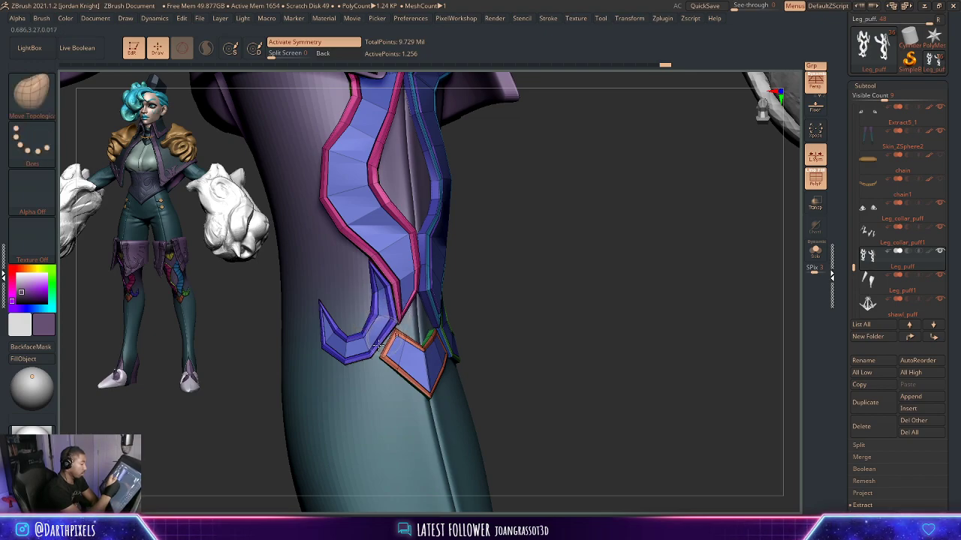
mouse_move(492, 274)
mouse_down()
mouse_move(514, 298)
mouse_move(510, 284)
mouse_up()
key(space)
mouse_move(487, 275)
mouse_down()
mouse_move(494, 274)
mouse_move(374, 354)
mouse_up()
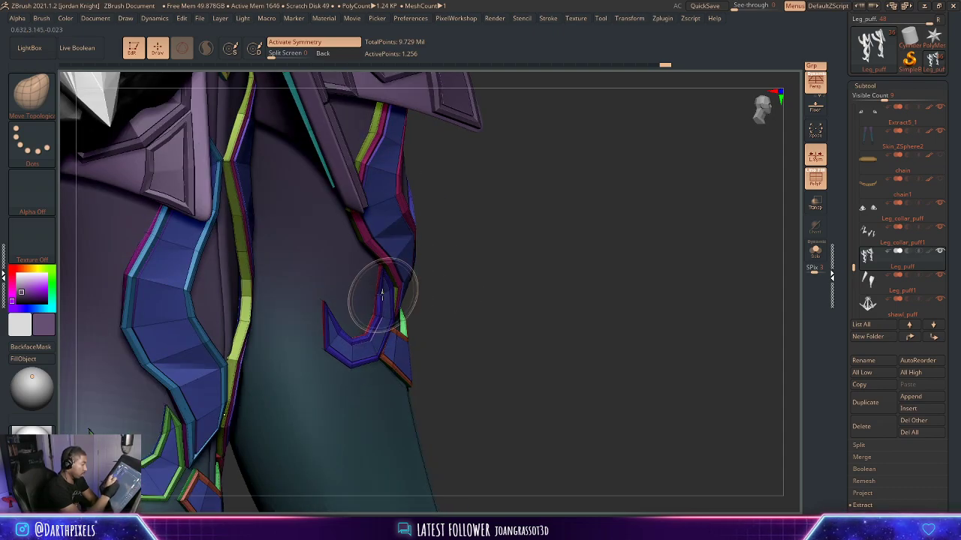
Fit the purple and green hooks against the lower outer edges of the neighbouring ribbons.
drag(480, 274, 480, 330)
drag(444, 287, 449, 244)
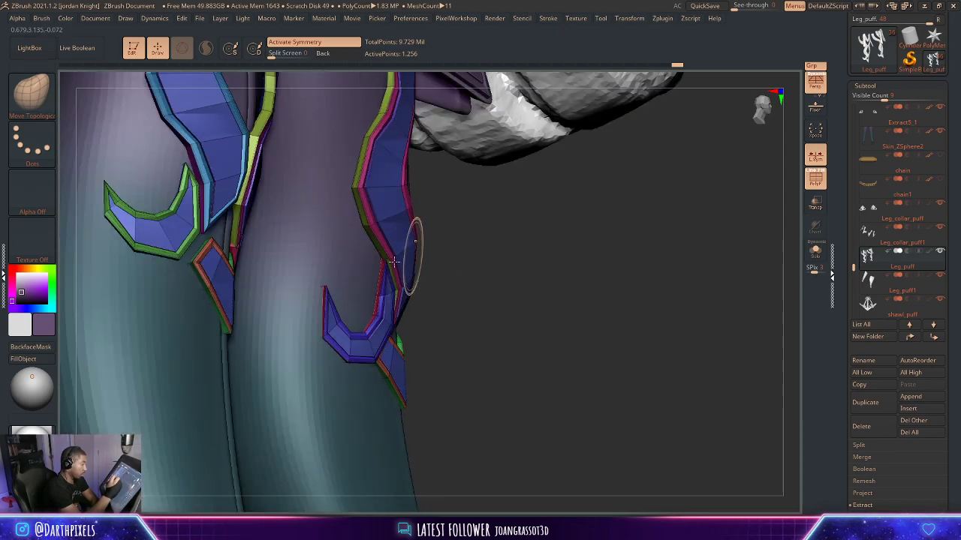
mouse_move(430, 296)
mouse_down()
mouse_move(564, 272)
mouse_move(532, 265)
mouse_move(548, 313)
mouse_move(551, 288)
mouse_move(517, 266)
mouse_up()
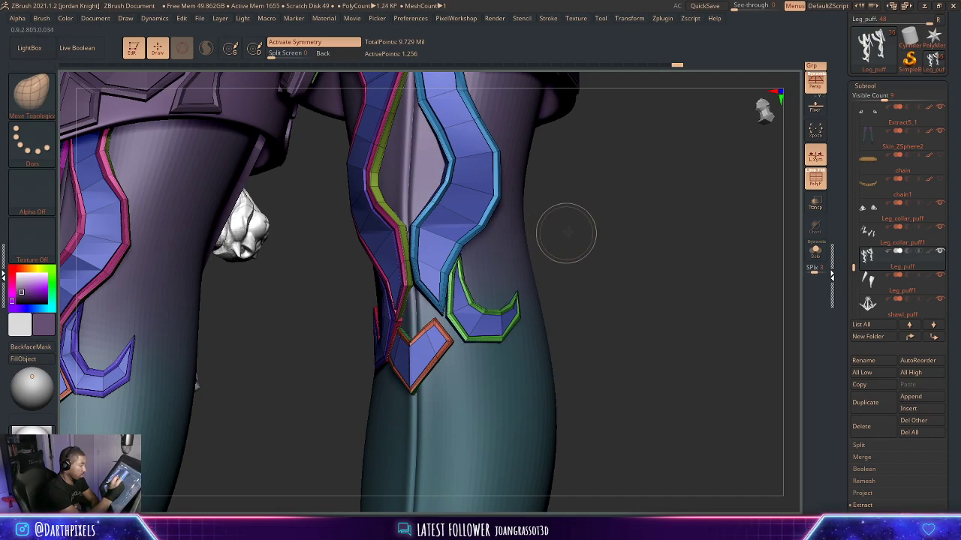
mouse_move(566, 231)
mouse_down()
mouse_move(593, 230)
mouse_move(510, 231)
mouse_move(499, 243)
mouse_up()
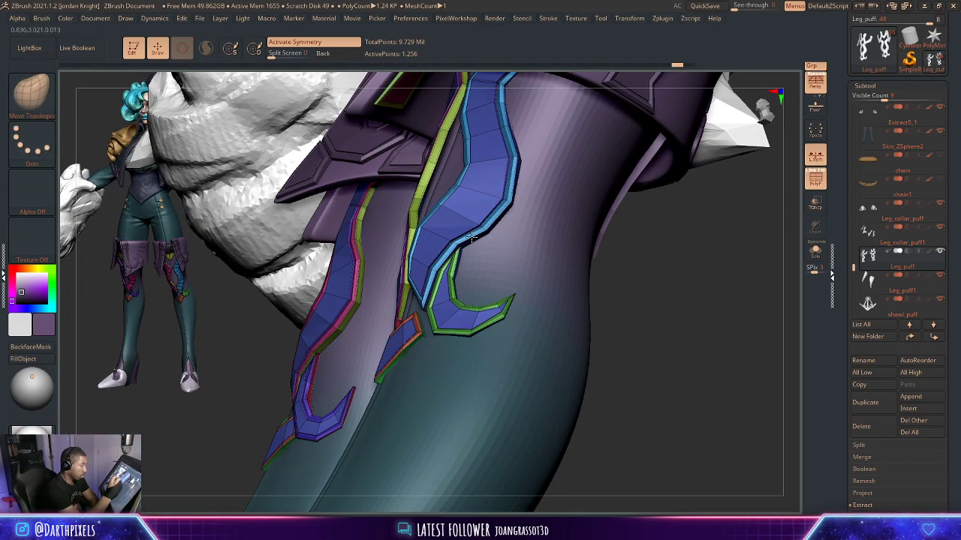
drag(665, 313, 556, 292)
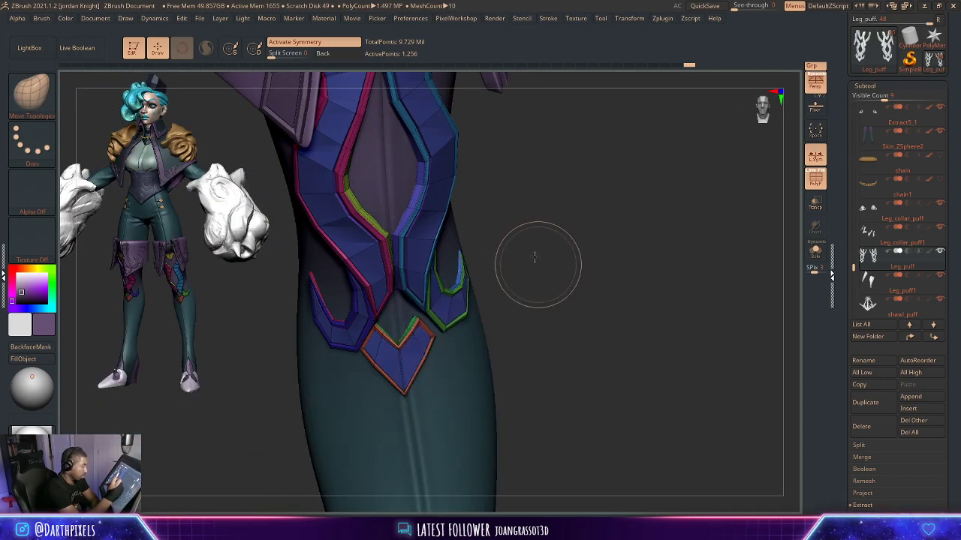
Adjust the orange-bordered diamond's side corners and lower point so it sits between the two hooks.
drag(539, 259, 415, 322)
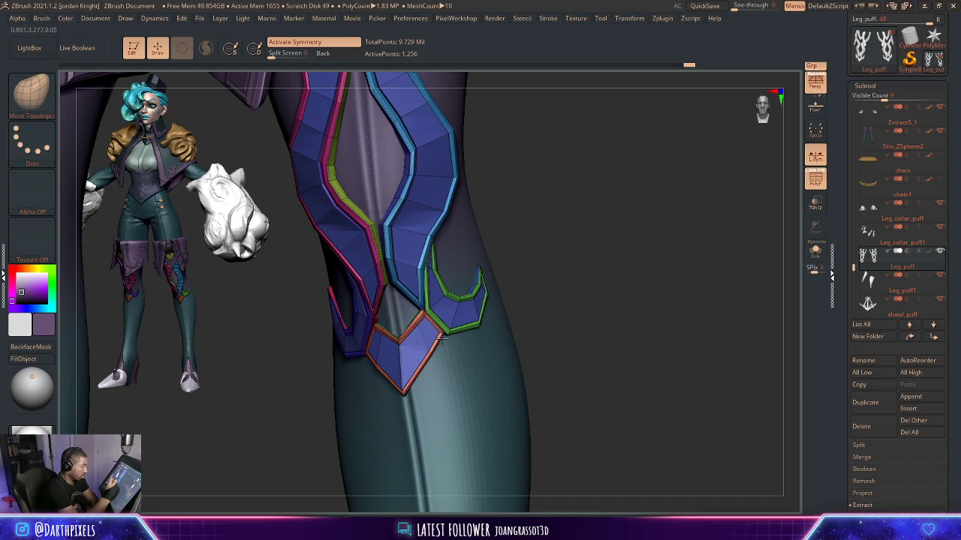
drag(569, 304, 407, 399)
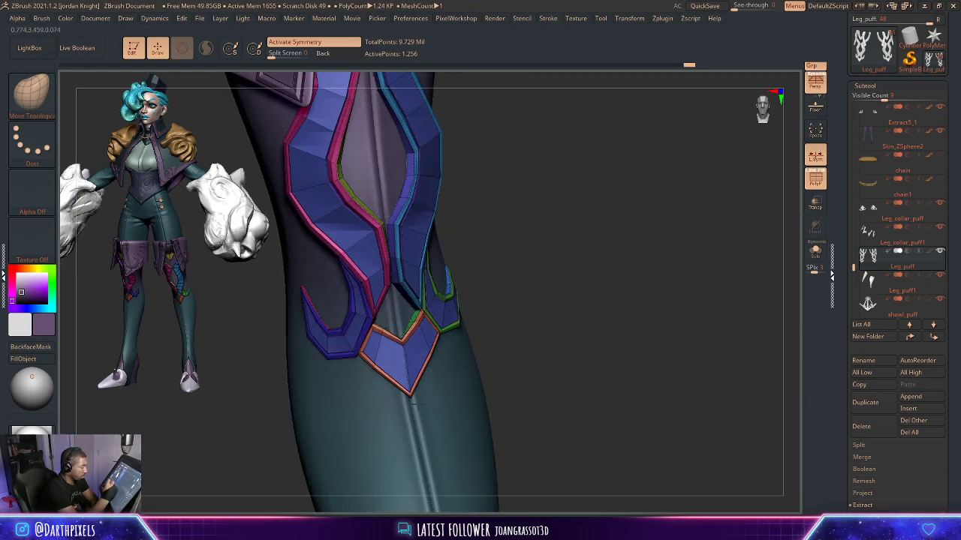
drag(525, 335, 551, 334)
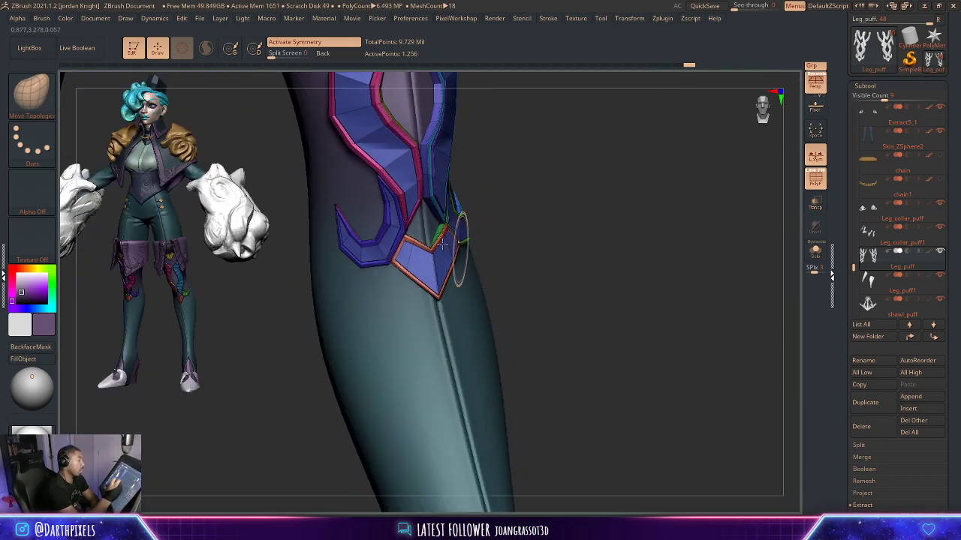
key(space)
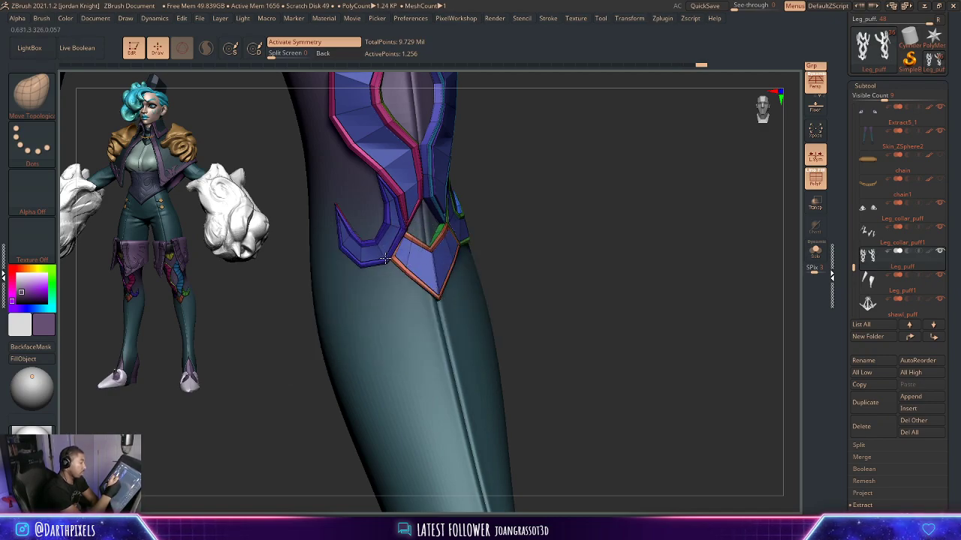
drag(486, 216, 443, 221)
Reshape the green-bordered hook's lower edge and inner corner where it meets the orange-bordered diamond.
key(space)
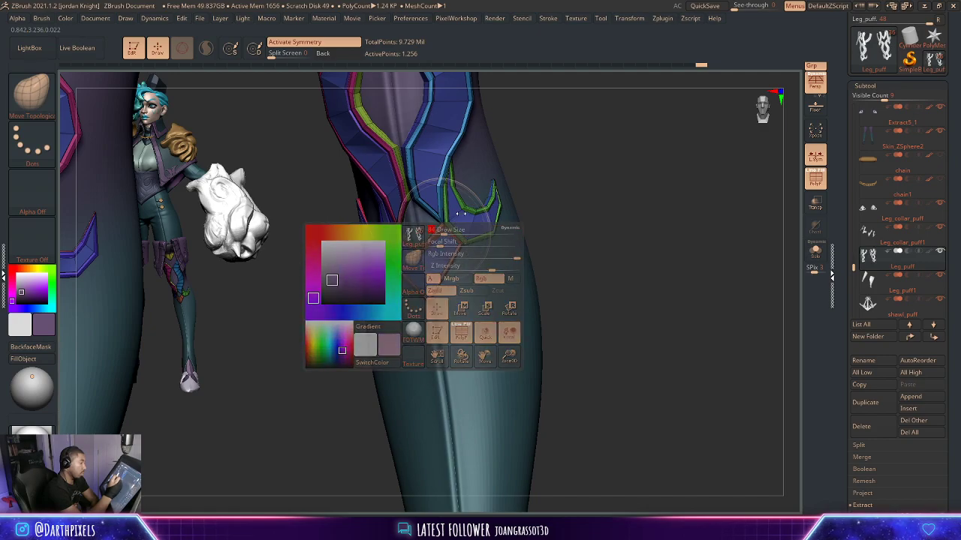
mouse_move(562, 187)
mouse_down()
mouse_move(538, 187)
mouse_move(586, 170)
mouse_move(463, 255)
mouse_up()
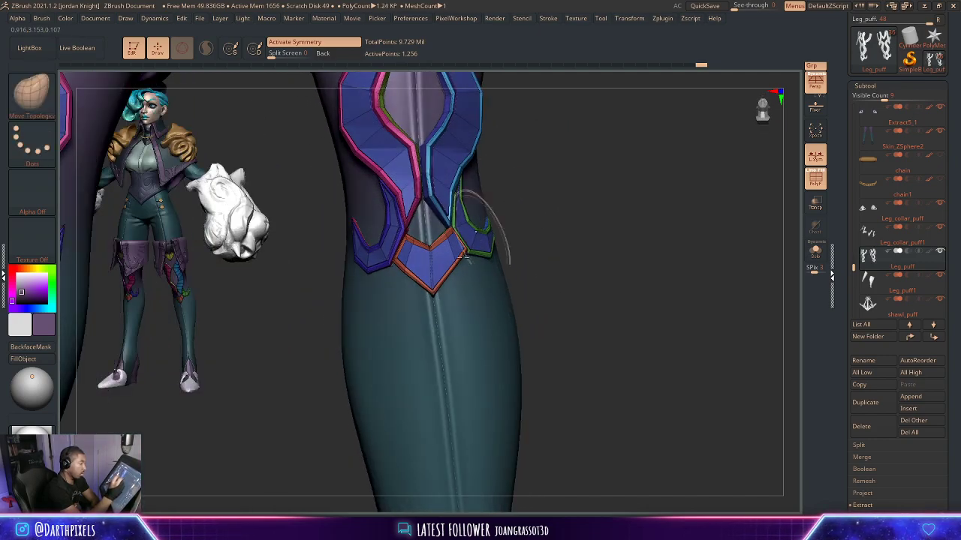
drag(544, 184, 451, 232)
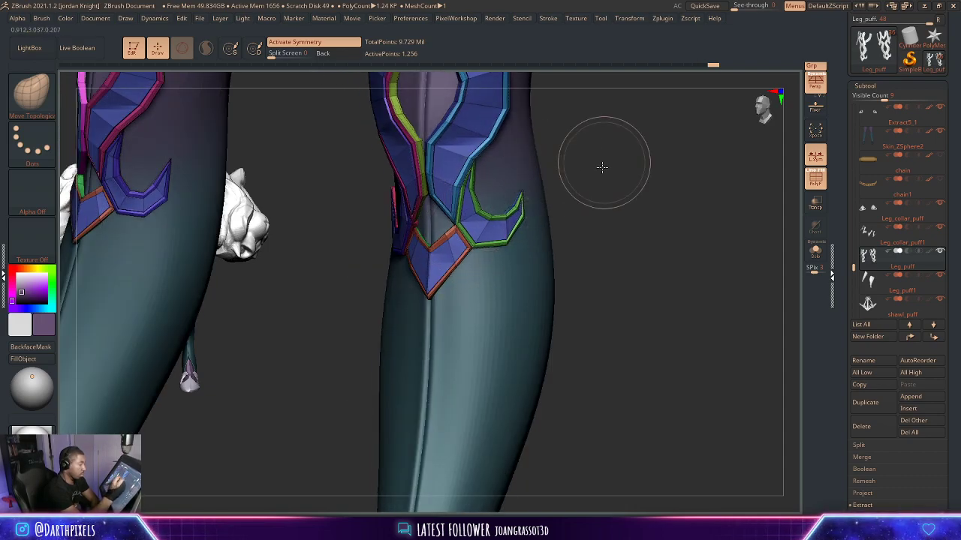
drag(602, 167, 542, 175)
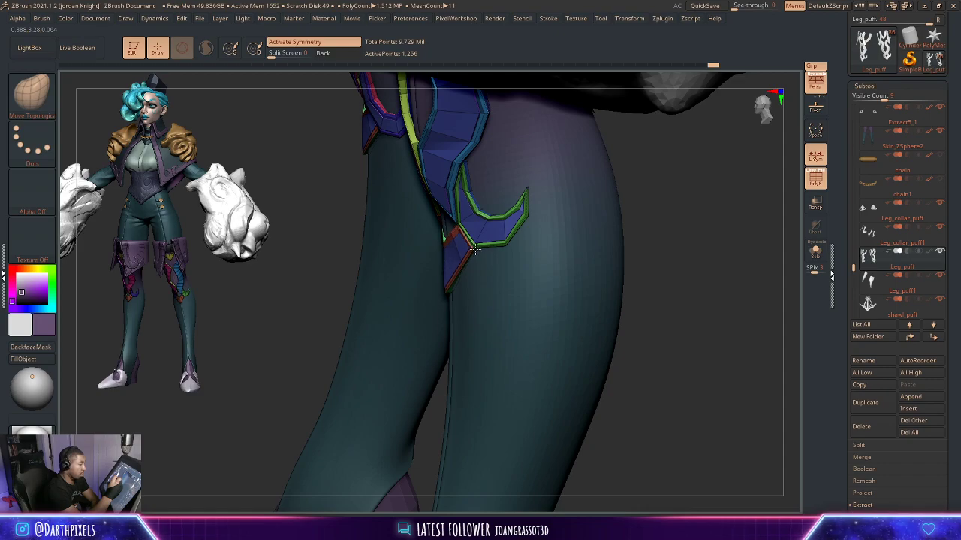
drag(289, 338, 360, 297)
Examine the smoothed leg trim without polygroup colours, on the whole character and close up at the knee.
mouse_move(607, 210)
alt+mouse_down()
mouse_move(562, 217)
mouse_move(537, 337)
mouse_move(557, 358)
mouse_move(518, 296)
alt+mouse_up()
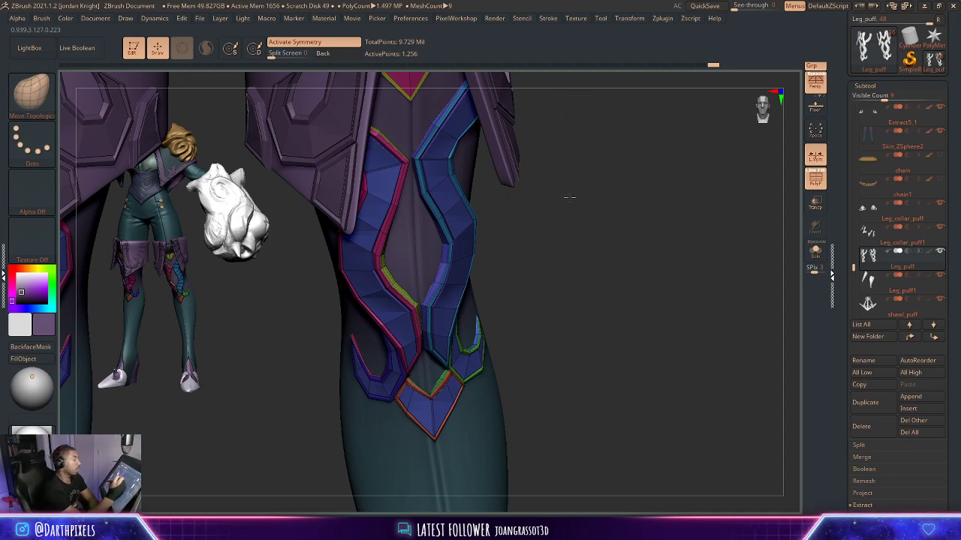
drag(568, 200, 567, 216)
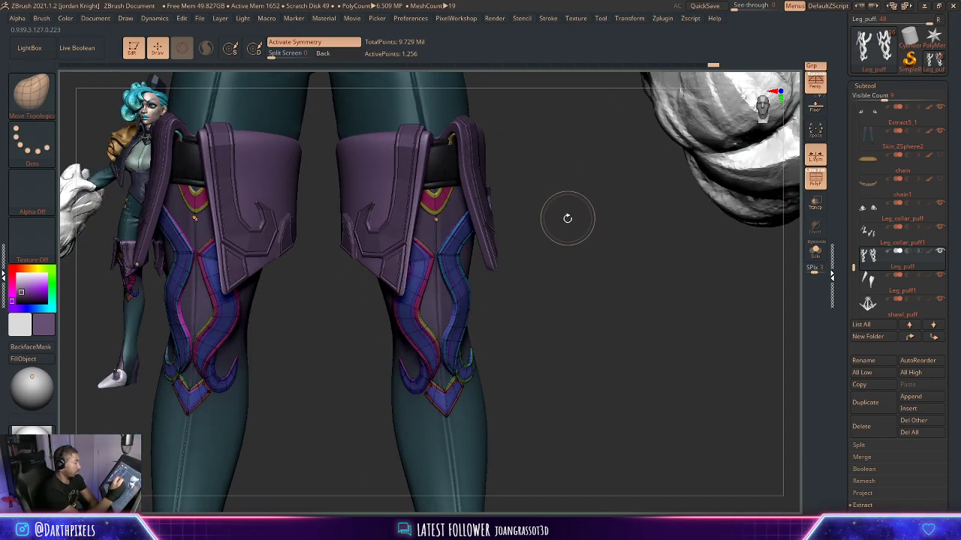
key(shift+f)
alt+drag(568, 301, 515, 275)
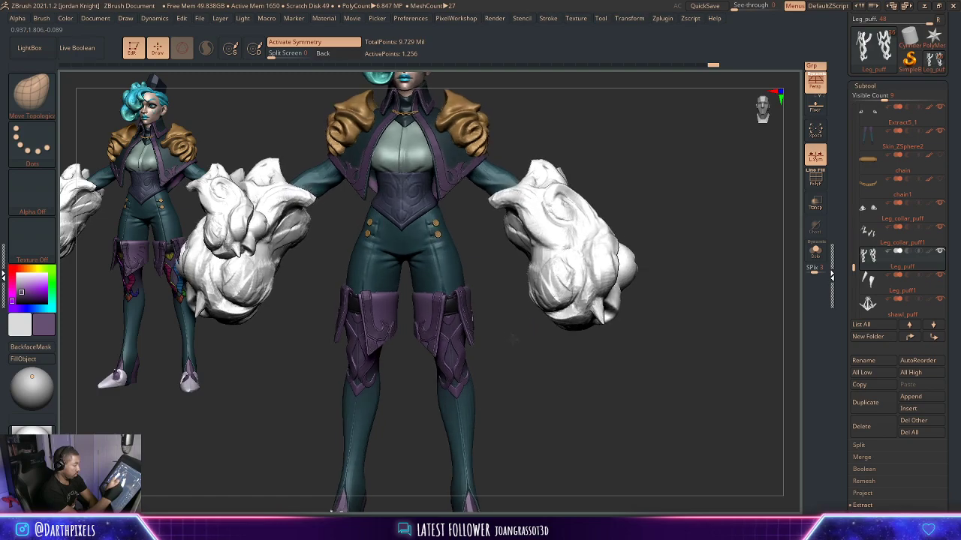
alt+drag(512, 336, 492, 319)
alt+drag(496, 387, 623, 292)
mouse_move(524, 261)
alt+mouse_down()
mouse_move(543, 270)
mouse_move(524, 271)
alt+mouse_up()
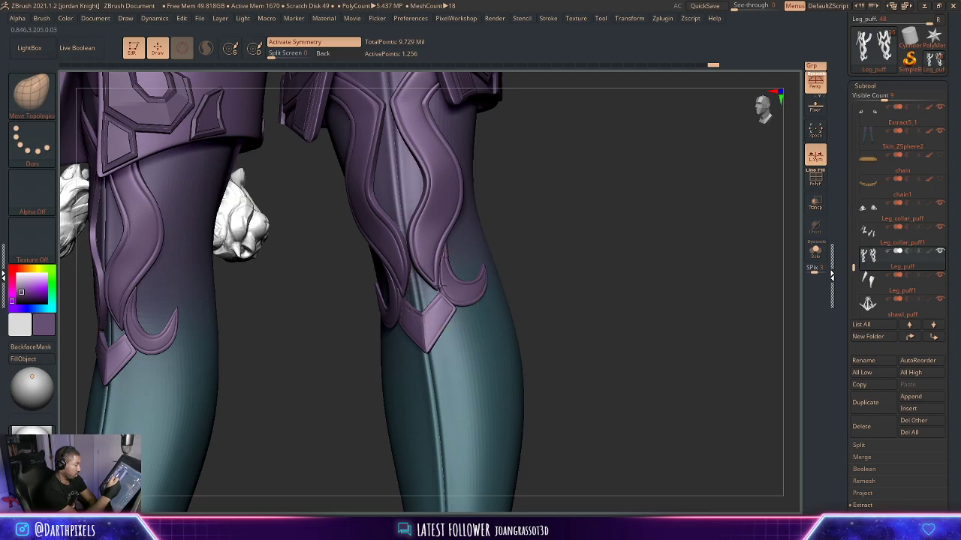
drag(525, 227, 495, 244)
Switch to the Move brush, adjust its draw size and refine how the ribbons sit on the leg from below.
key(space)
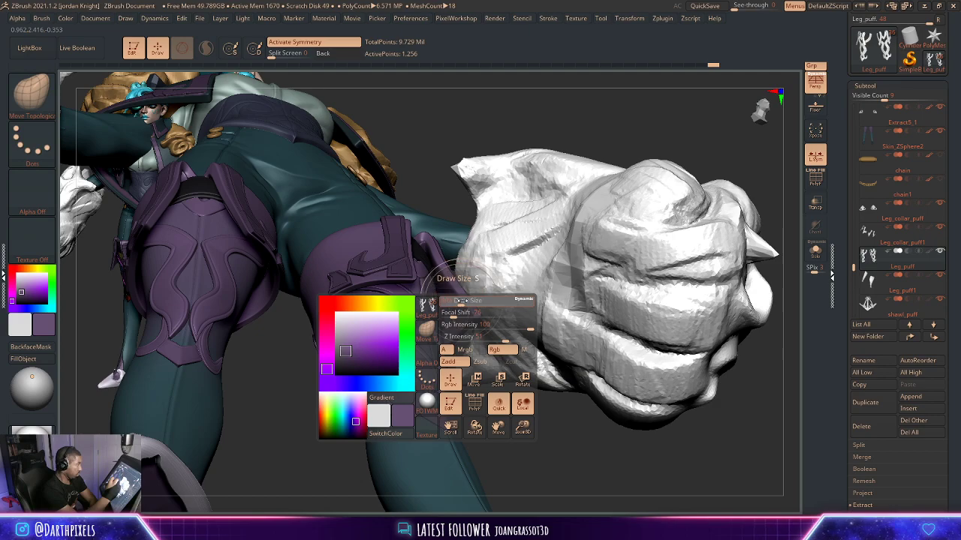
key(b)
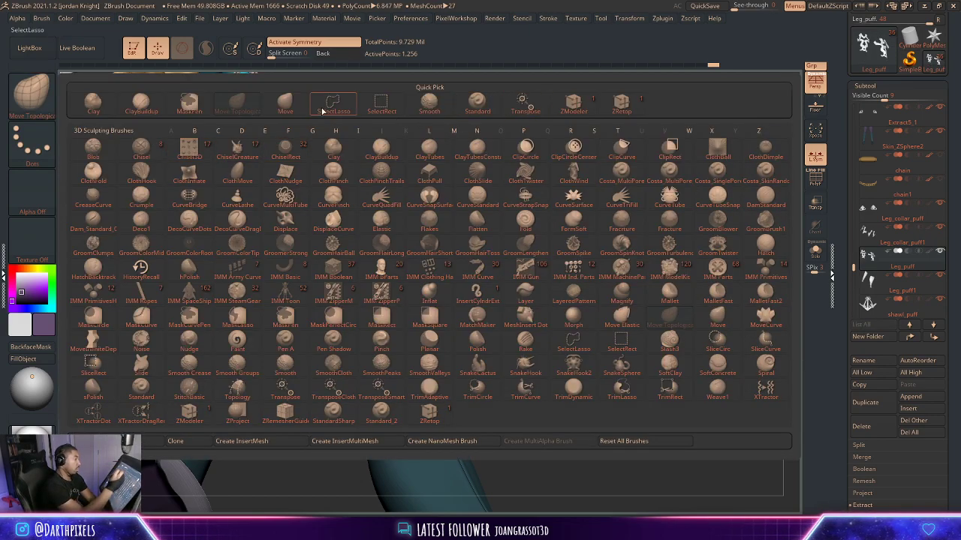
click(288, 107)
drag(504, 449, 448, 227)
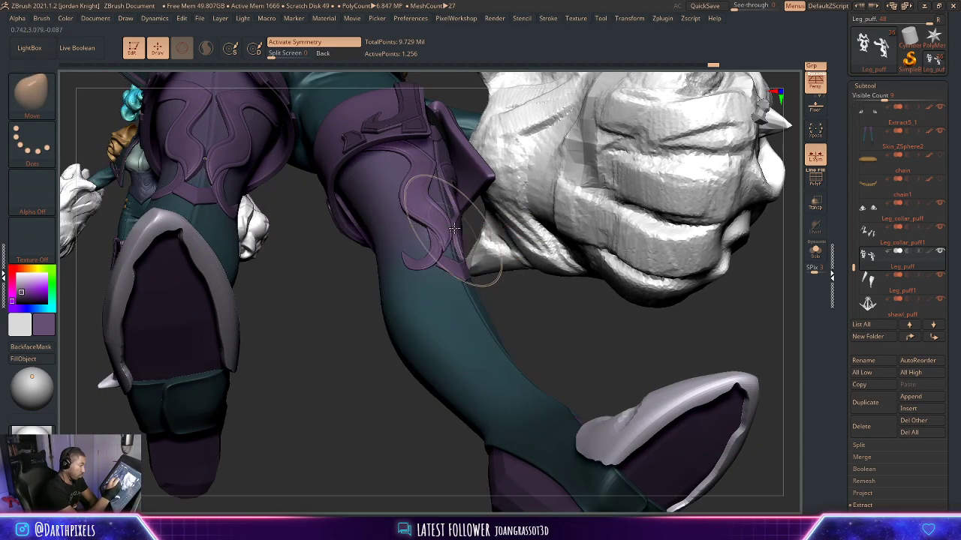
mouse_move(502, 305)
mouse_down()
mouse_move(517, 375)
mouse_move(548, 268)
mouse_move(527, 255)
mouse_move(617, 283)
mouse_move(577, 265)
mouse_move(514, 265)
mouse_up()
key(space)
drag(594, 183, 620, 260)
Return the trim to its low-poly view with polygroup colours, switch to the ZModeler brush and briefly isolate the trim.
key(shift+d)
key(shift+f)
key(b)
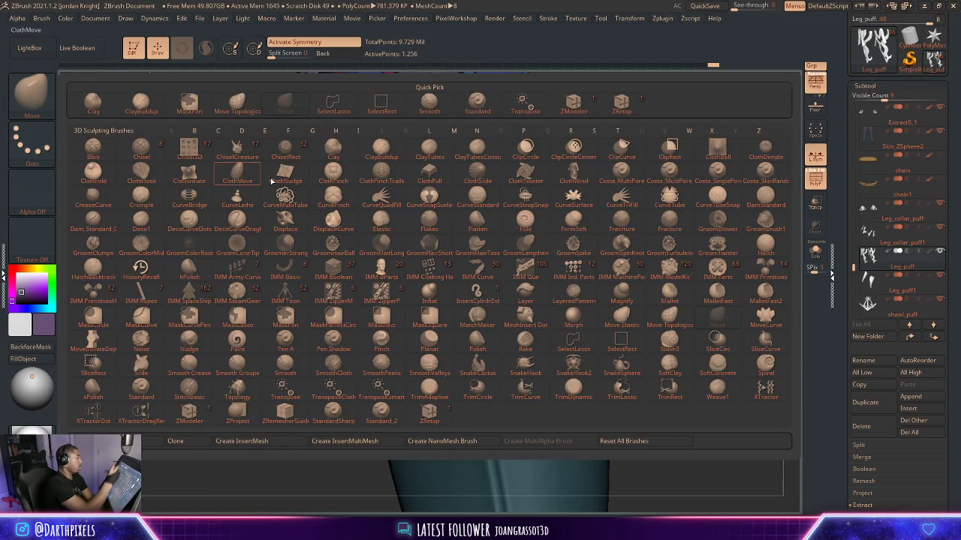
click(569, 106)
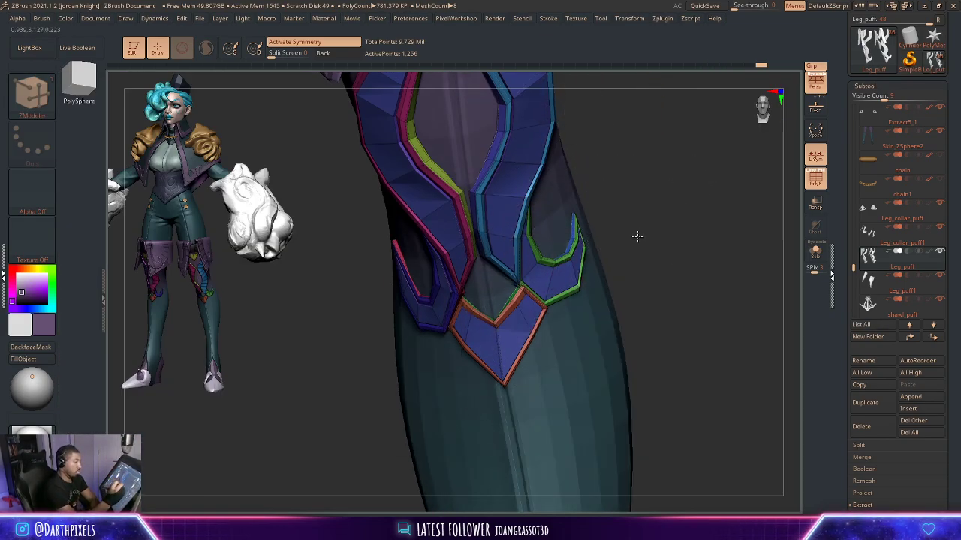
alt+drag(635, 236, 589, 283)
alt+drag(582, 164, 718, 265)
click(813, 255)
click(818, 255)
Switch ZModeler's edge action from inserting loops to creasing partial edge loops while working on the crossing ribbons below the knee.
alt+drag(638, 285, 611, 317)
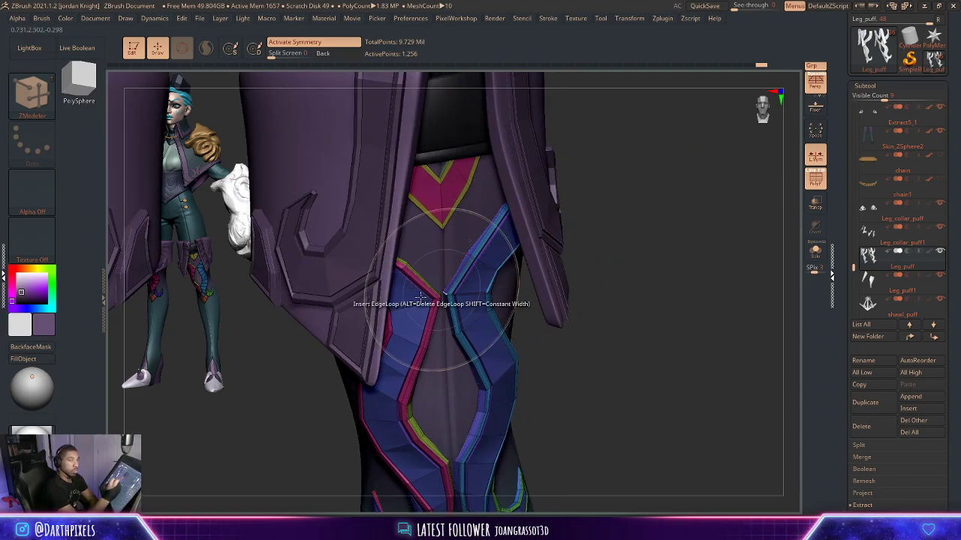
click(40, 102)
key(Escape)
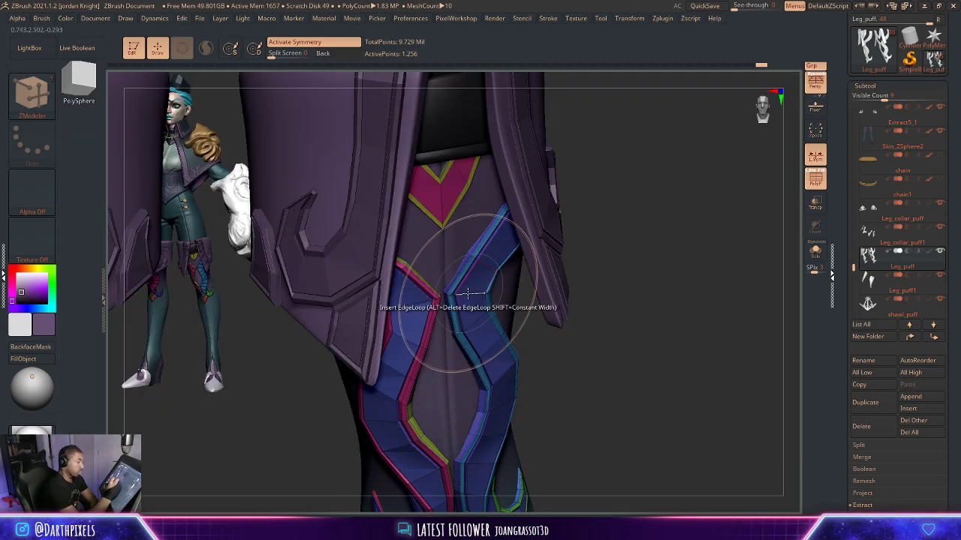
key(space)
click(391, 273)
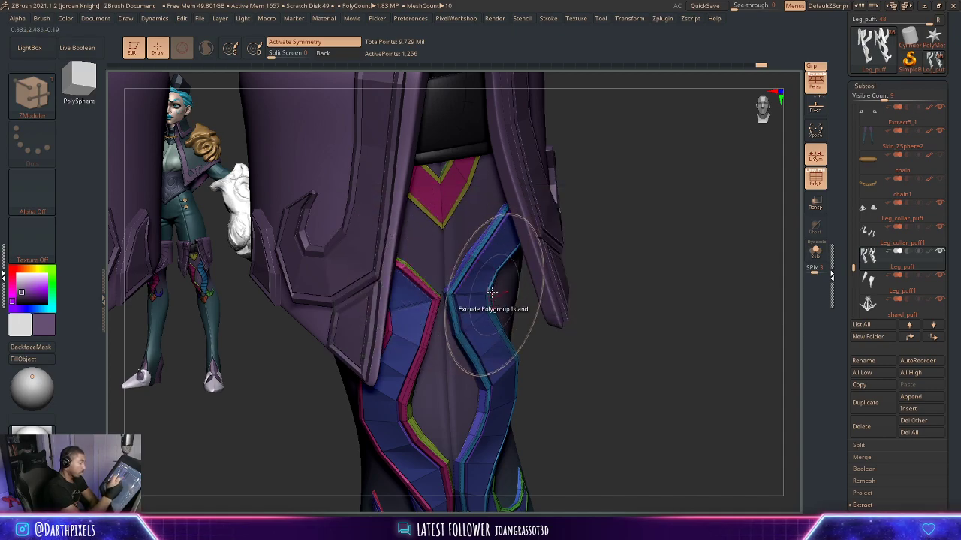
click(395, 314)
Examine the smoothed leg trim around the knee without polygroup colours.
key(d)
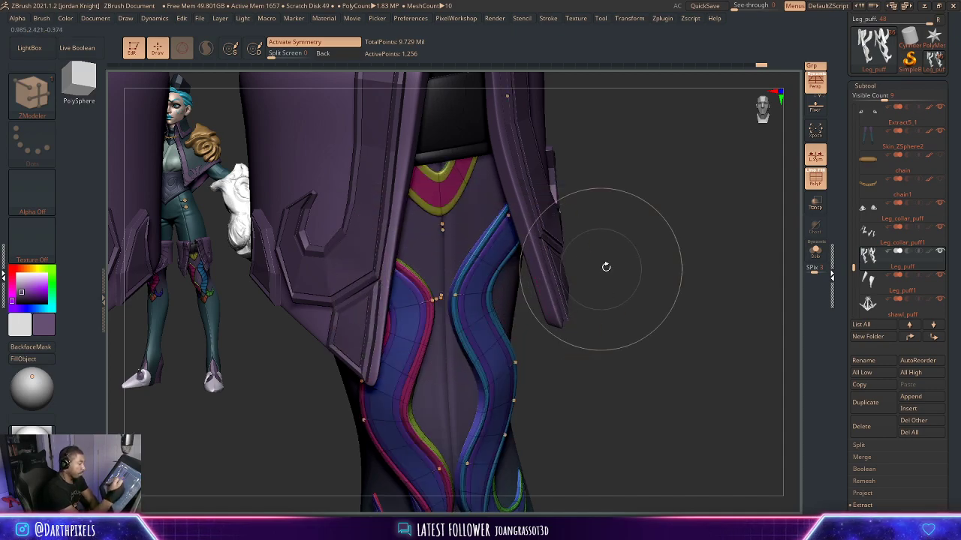
drag(626, 278, 549, 248)
key(shift+f)
alt+drag(540, 296, 643, 378)
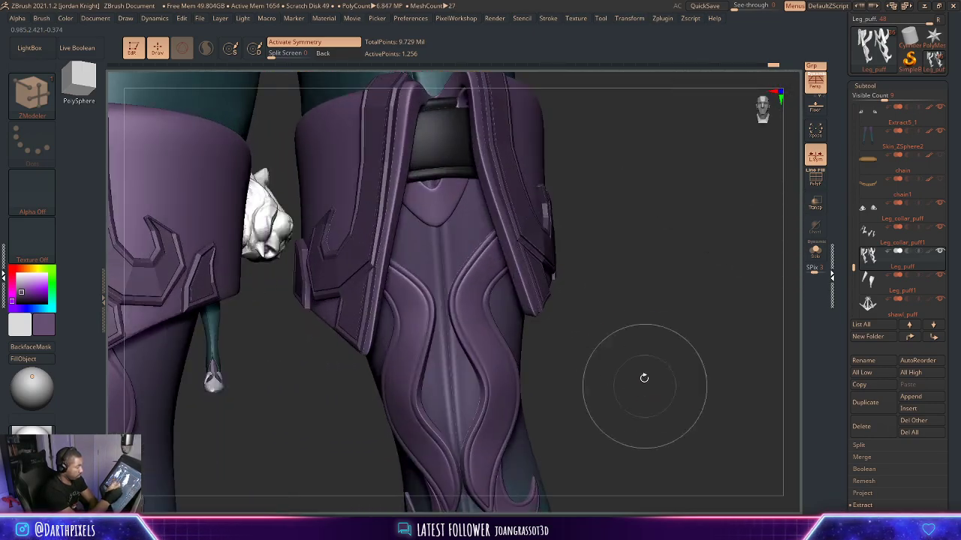
Return the trim to low-poly display, switch to the Move Topological brush and nudge the crossing ribbons below the V-shaped band.
key(shift+d)
key(b)
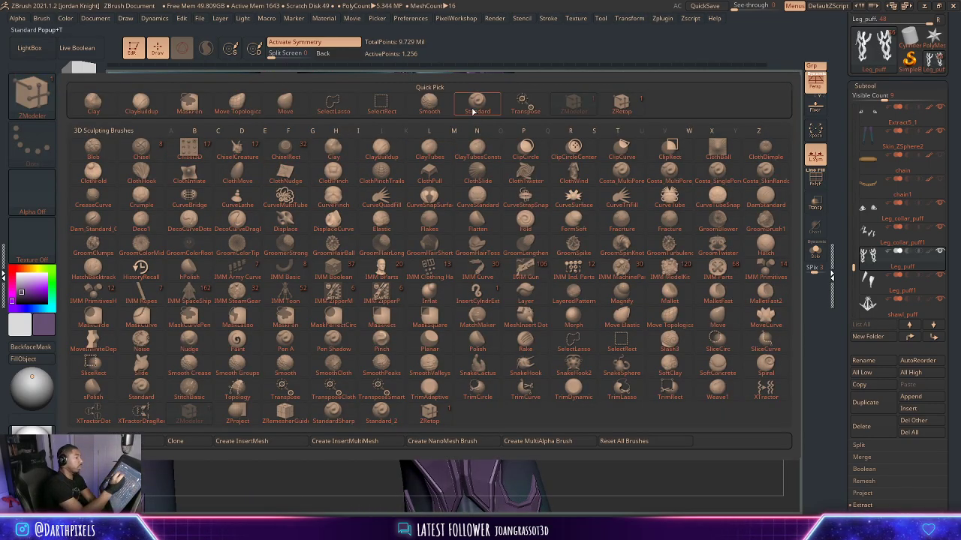
click(237, 103)
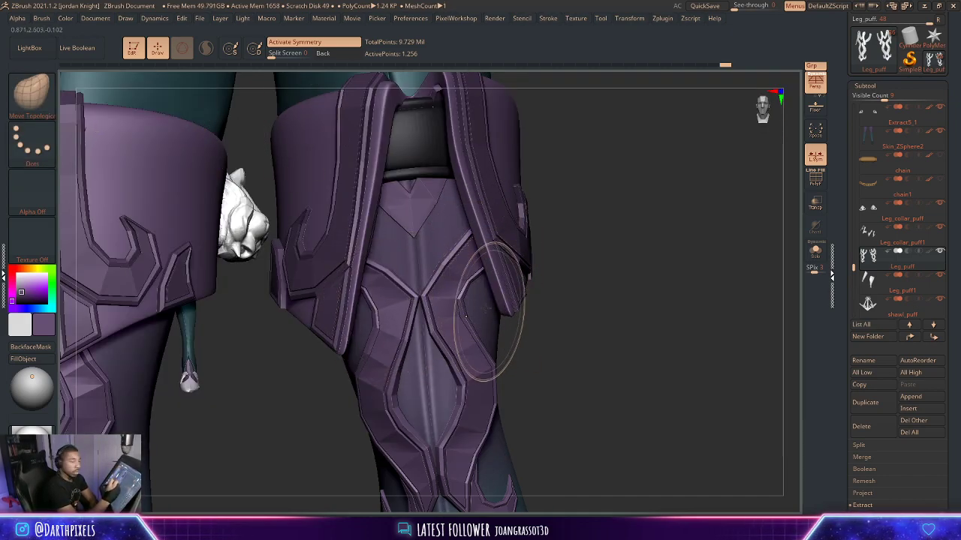
right_click(451, 259)
right_drag(429, 259, 443, 251)
drag(465, 275, 458, 277)
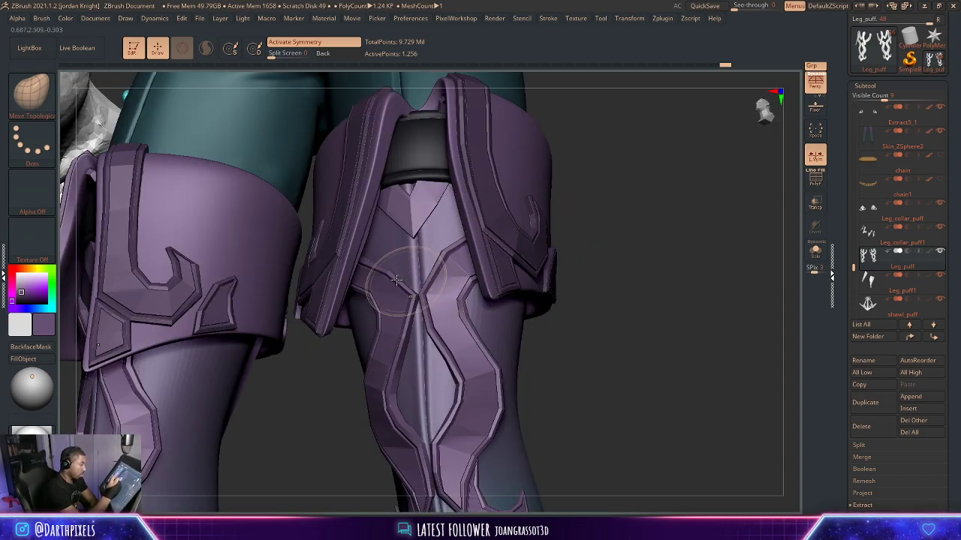
Isolate the trim, adjust the side ribbon where it passes behind the wide strap and check it smoothed.
click(815, 251)
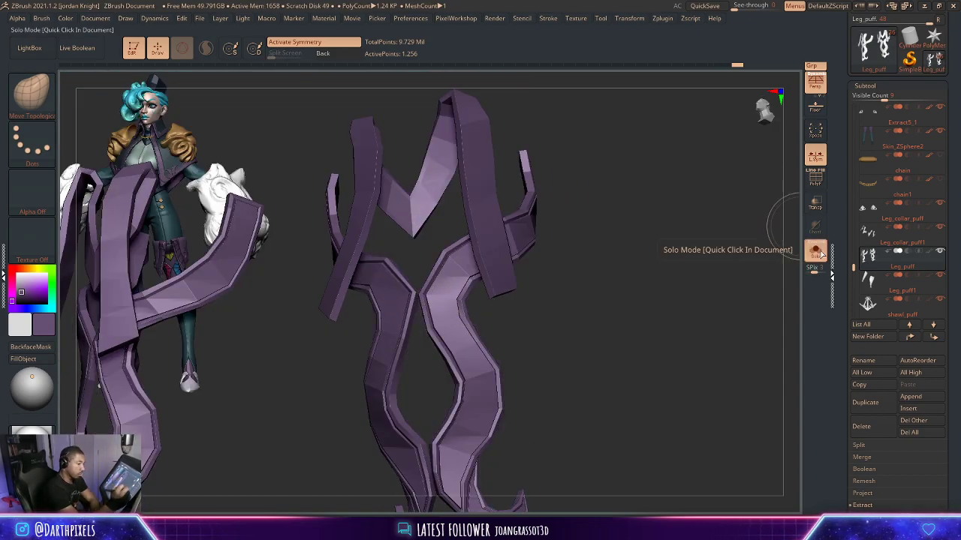
drag(616, 244, 650, 228)
drag(343, 264, 348, 246)
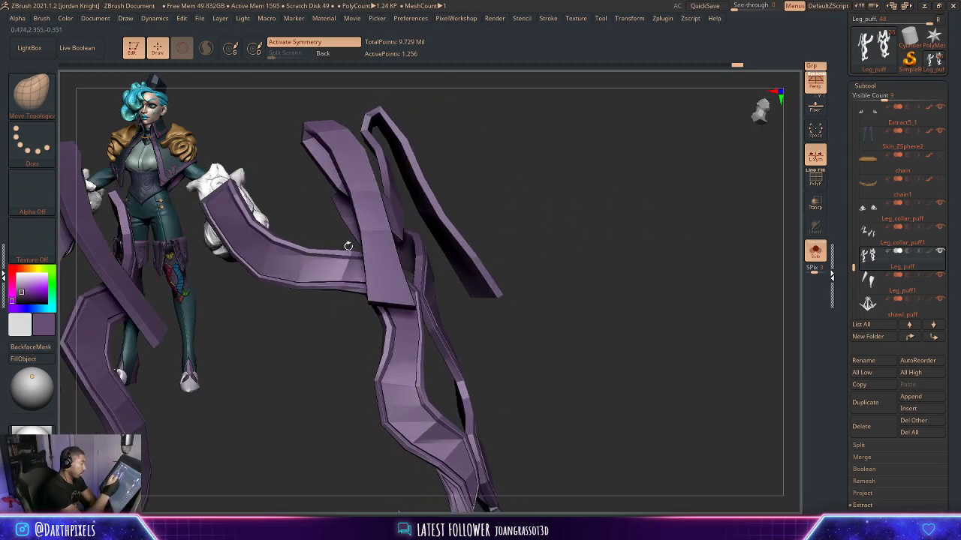
drag(340, 284, 336, 289)
drag(304, 256, 298, 285)
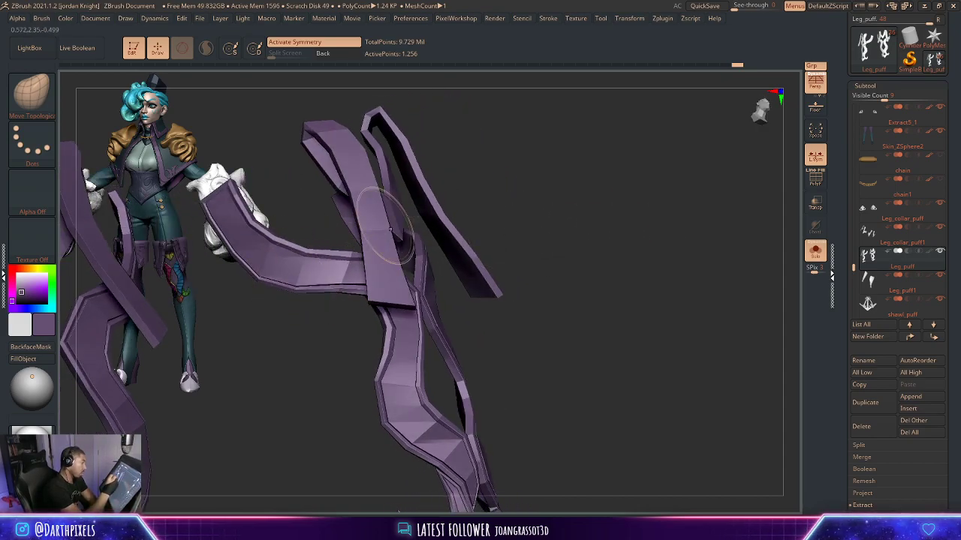
mouse_move(456, 248)
alt+mouse_down()
mouse_move(470, 206)
mouse_move(463, 232)
alt+mouse_up()
key(d)
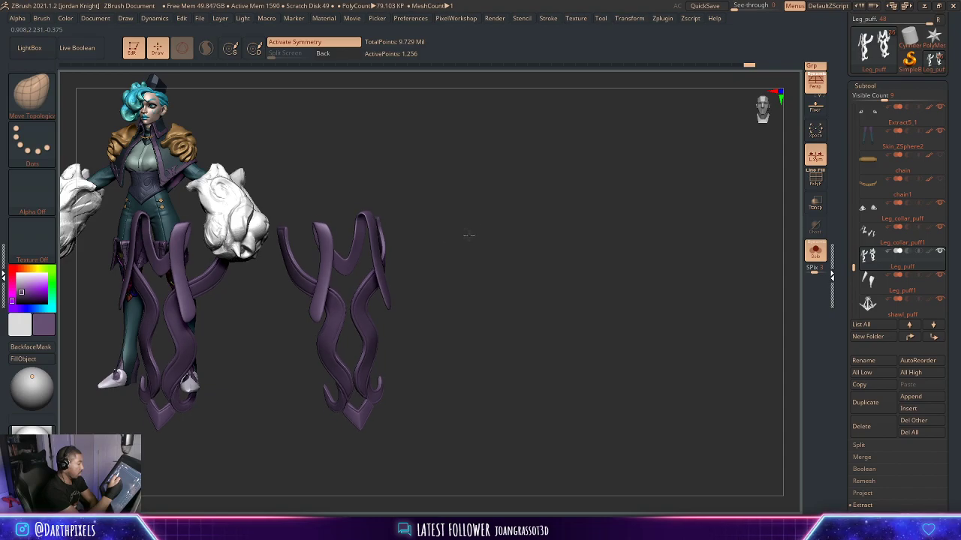
Return to low-poly polygroup view and insert an edge loop along the V-shaped band's yellow border with ZModeler.
key(shift+d)
key(shift+f)
alt+drag(470, 219, 596, 255)
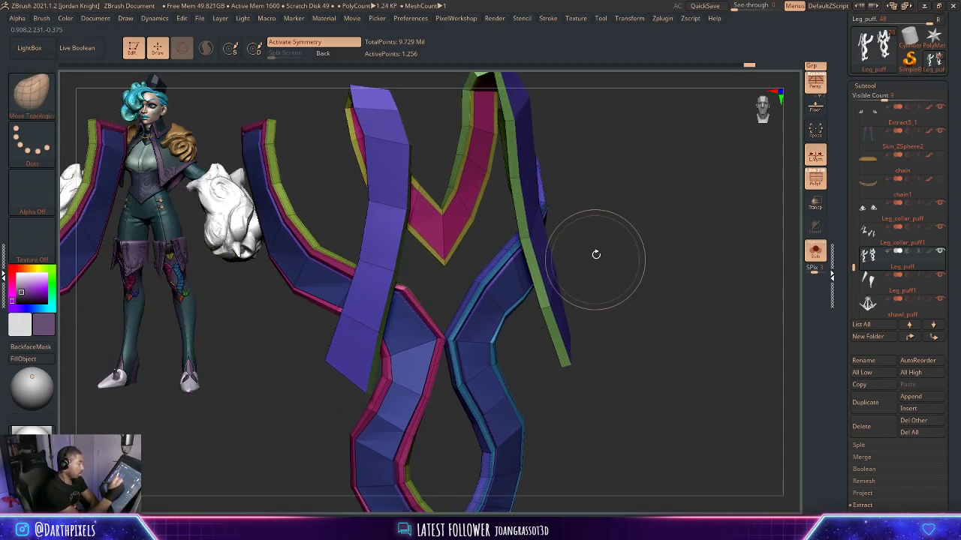
drag(699, 207, 616, 279)
mouse_move(563, 210)
alt+mouse_down()
mouse_move(557, 253)
mouse_move(546, 243)
alt+mouse_up()
key(space)
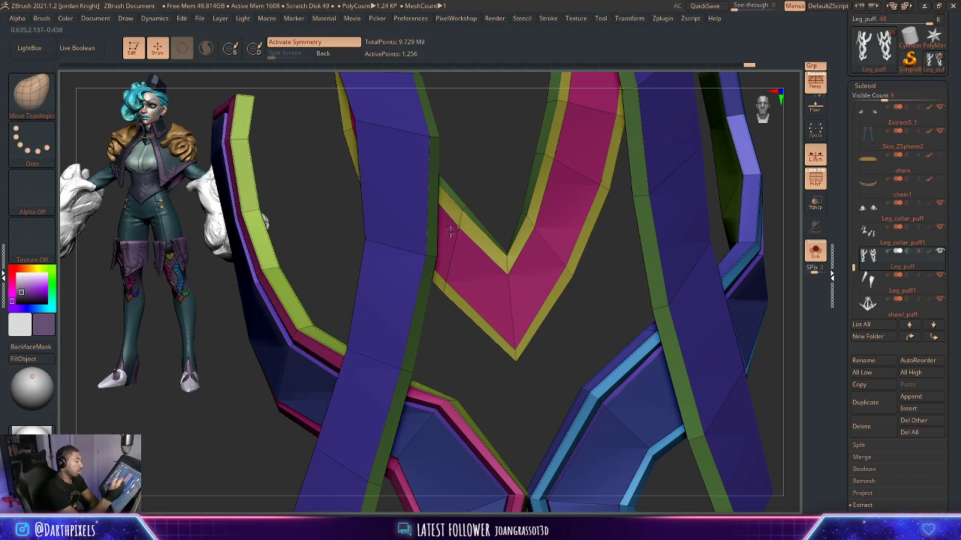
click(43, 103)
click(573, 105)
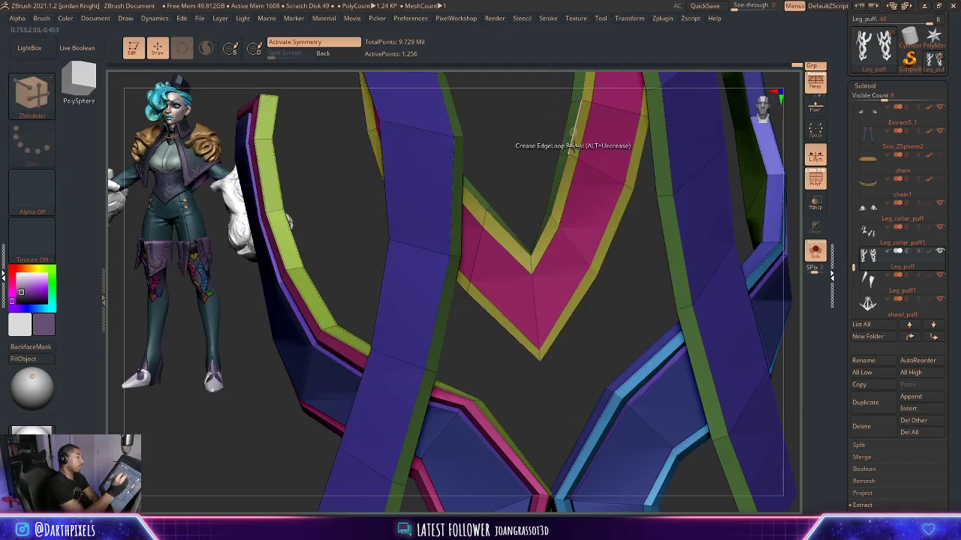
key(space)
click(551, 227)
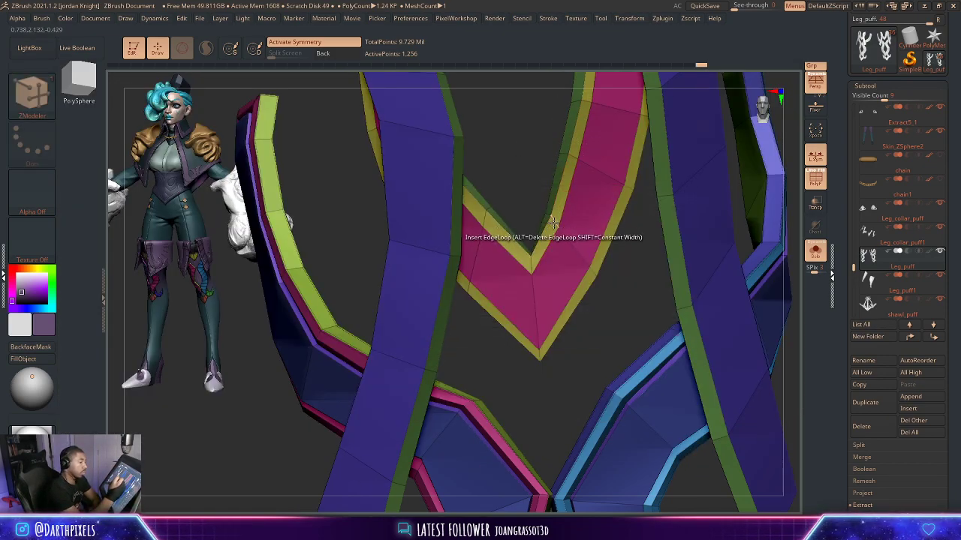
click(554, 221)
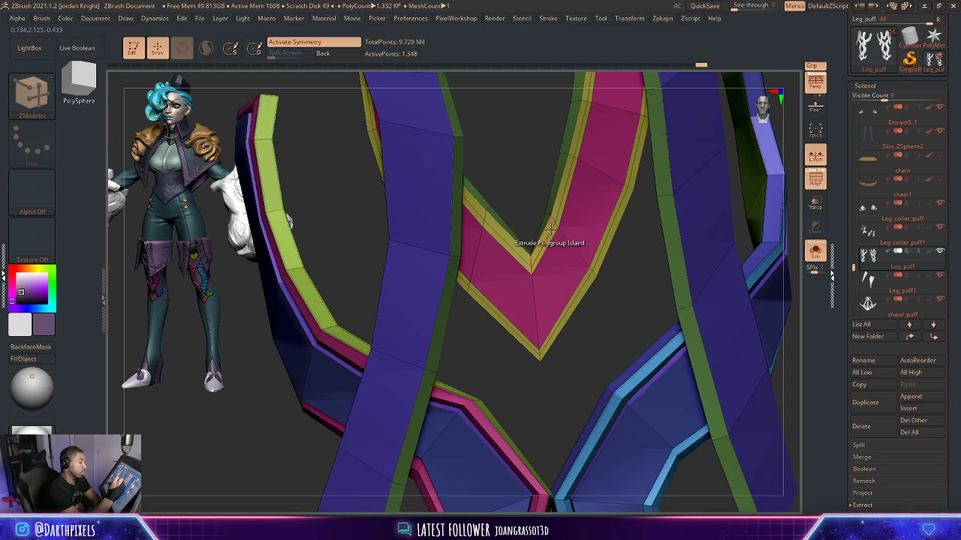
Try extruding the V-shaped band by polygroup island to form a raised border and preview it smoothed.
key(space)
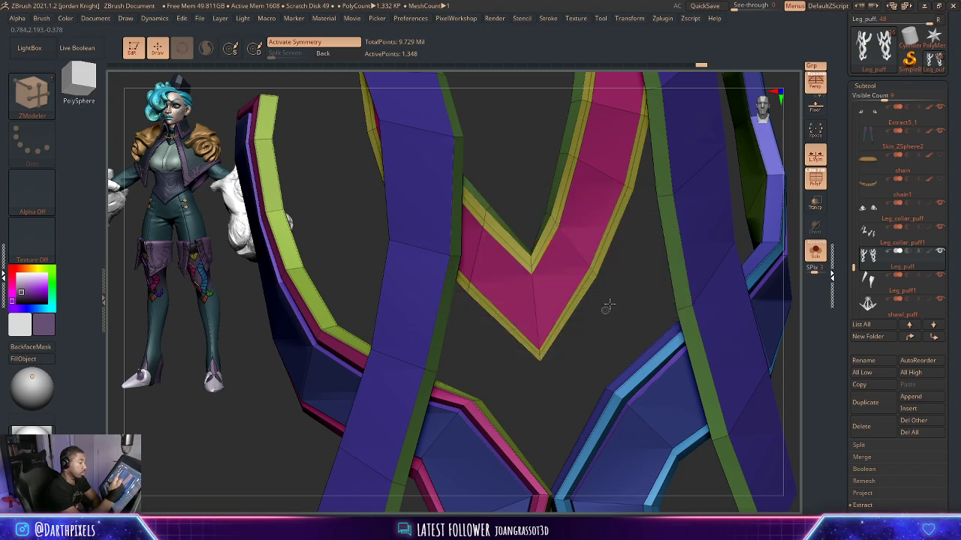
drag(606, 306, 640, 303)
drag(551, 232, 559, 238)
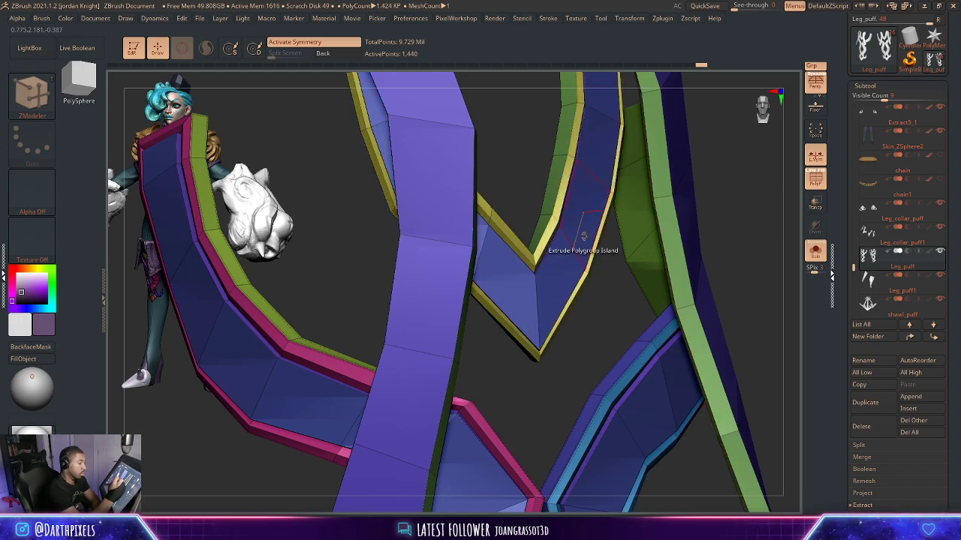
key(d)
mouse_move(607, 283)
alt+mouse_down()
mouse_move(659, 364)
mouse_move(638, 196)
mouse_move(706, 187)
mouse_move(669, 208)
mouse_move(656, 187)
mouse_move(680, 187)
mouse_move(640, 284)
mouse_move(592, 324)
alt+mouse_up()
key(shift+f)
key(ctrl+z)
key(shift+f)
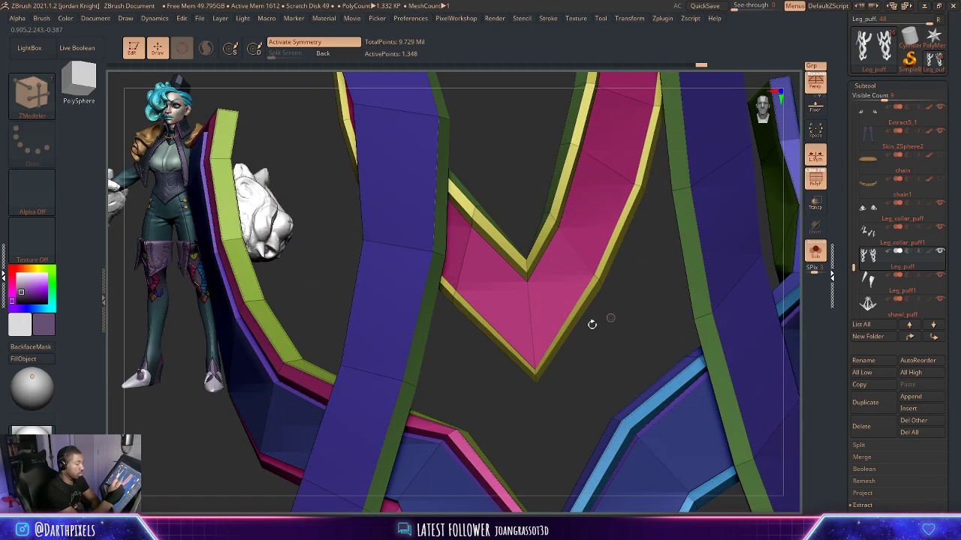
key(ctrl+z)
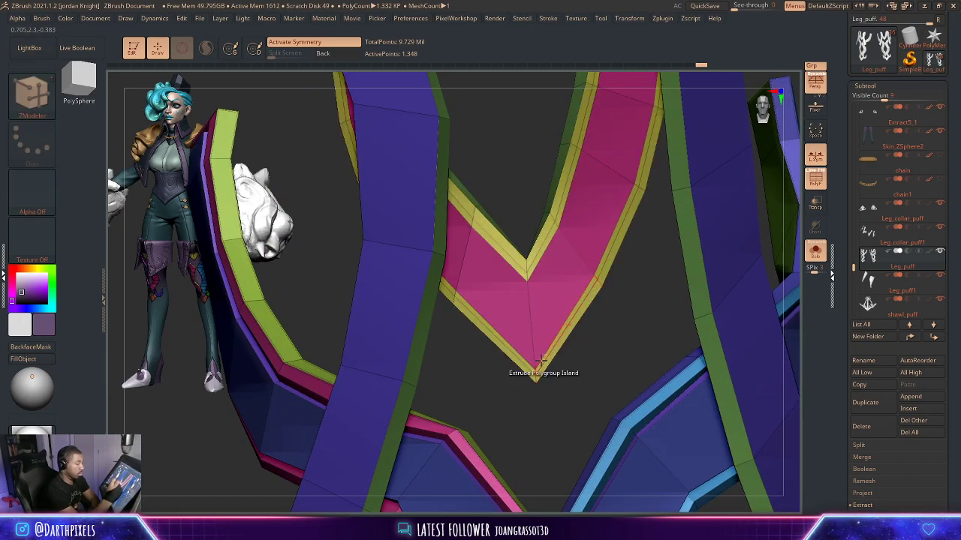
Refine the V-shaped band's upper arm with the Move Topological brush.
click(51, 104)
click(238, 103)
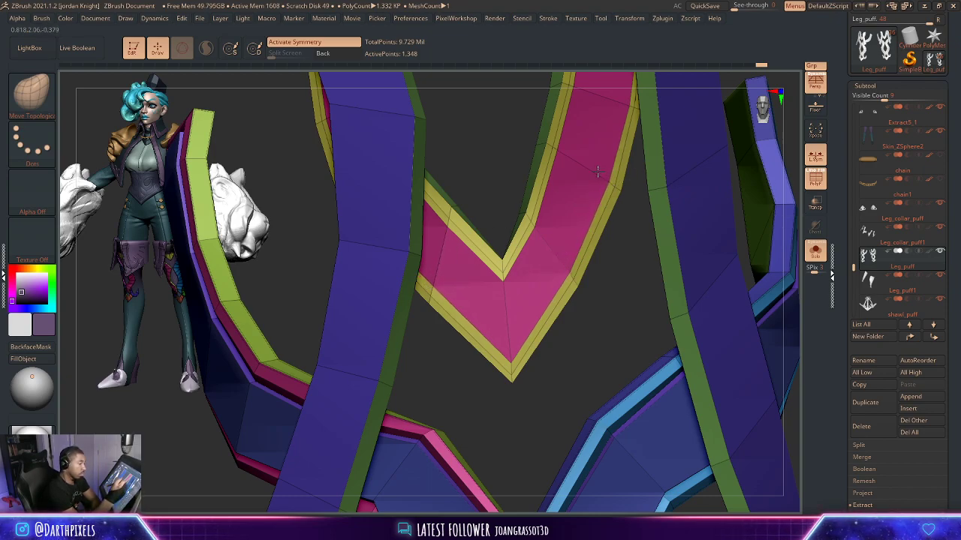
drag(575, 85, 523, 312)
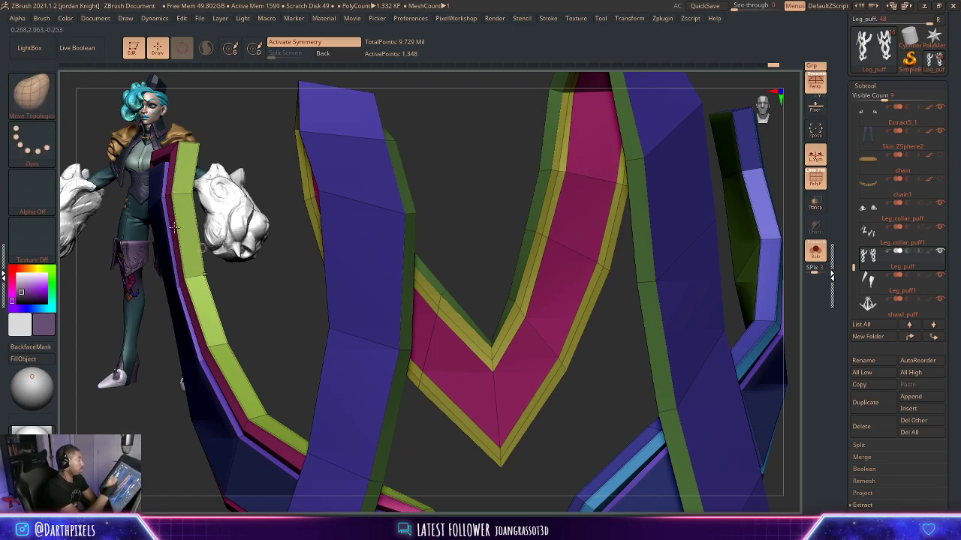
Extrude the V-shaped band by polygroup island with ZModeler so its yellow border stands above the centre surface.
key(b)
click(584, 105)
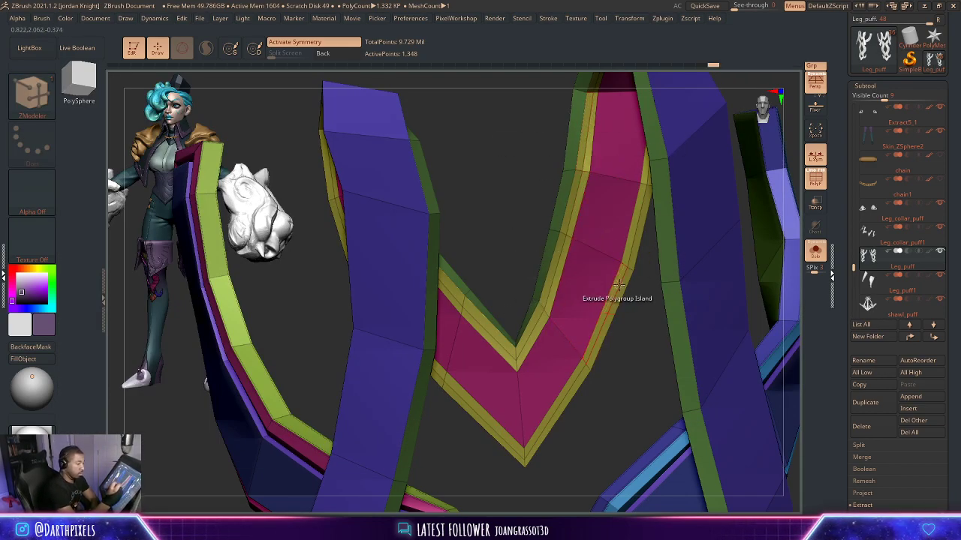
drag(619, 285, 624, 301)
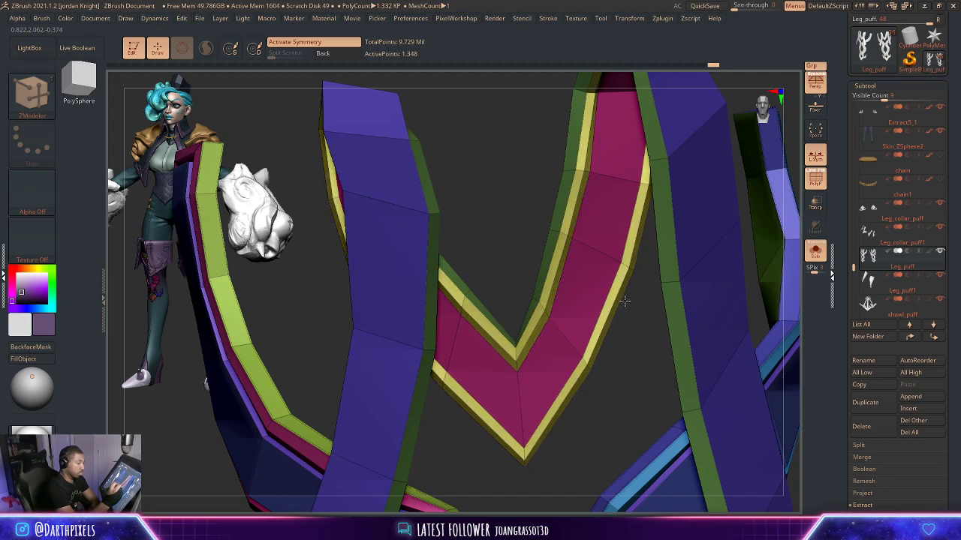
alt+drag(635, 353, 604, 291)
key(ctrl+z)
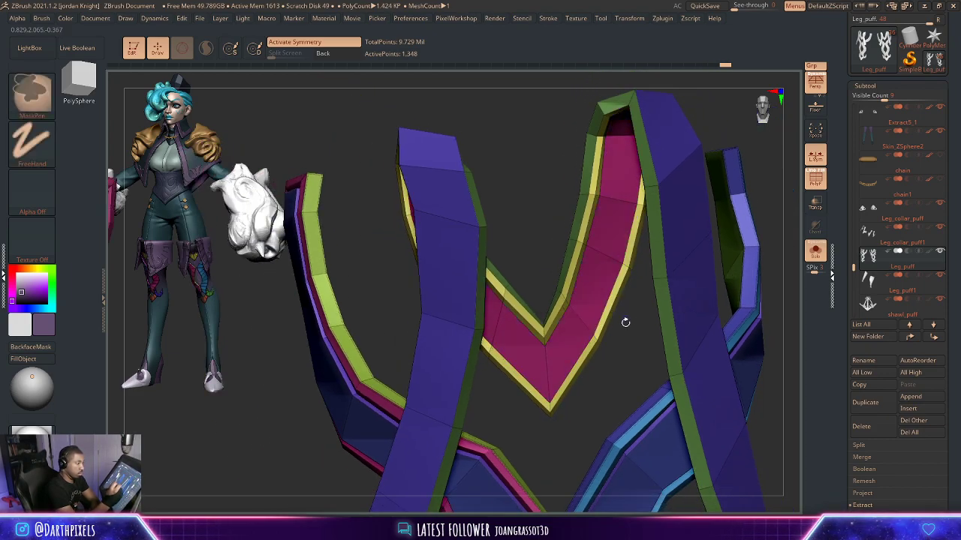
drag(626, 322, 634, 322)
click(597, 309)
drag(621, 354, 604, 219)
Check the V-shaped band smoothed without polygroup colours, and return to the low-poly polygroup view for its underside.
key(d)
key(shift+f)
drag(686, 255, 751, 307)
key(shift+d)
key(shift+f)
alt+drag(727, 262, 684, 272)
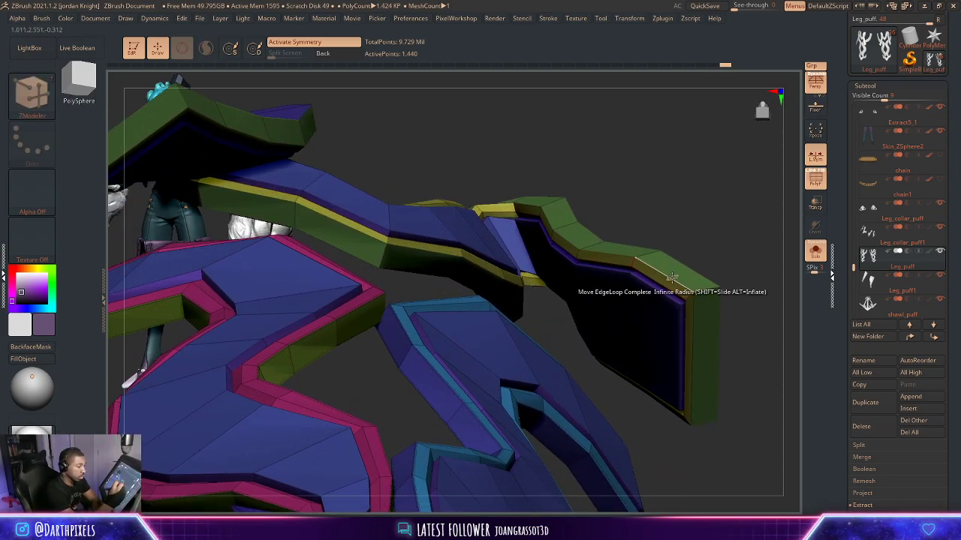
Set the edge action to Crease with the EdgeLoop Partial target and crease the yellow-bordered band's outer edge.
key(space)
click(562, 275)
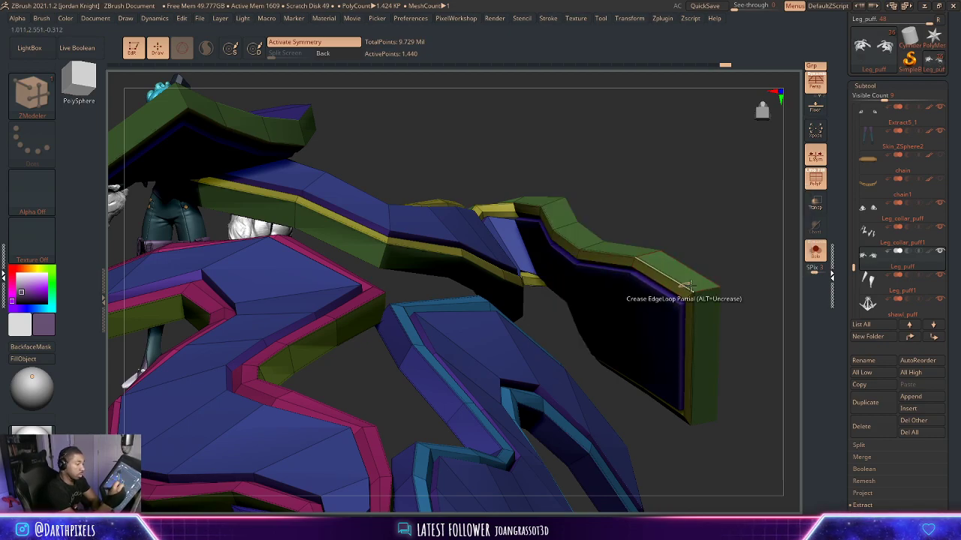
click(691, 287)
drag(739, 225, 751, 203)
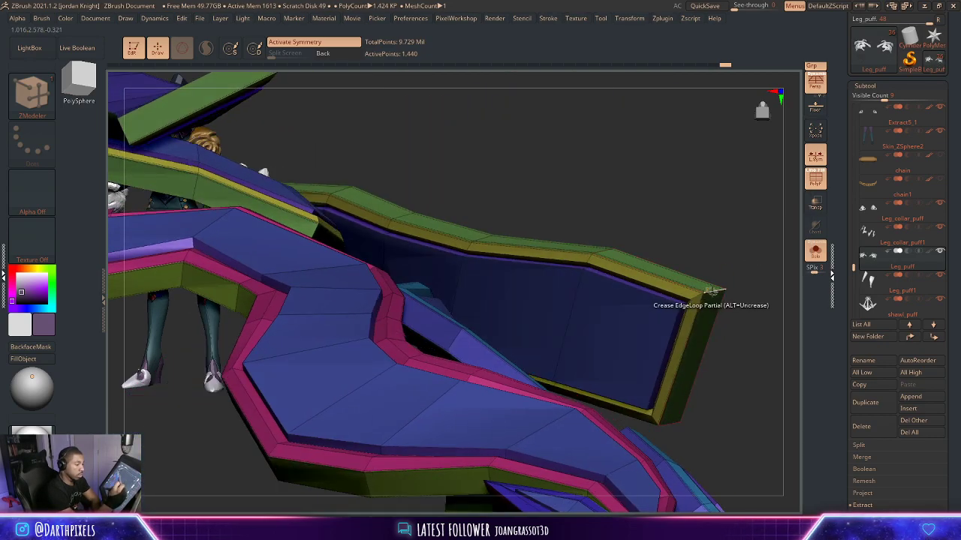
drag(733, 364, 666, 310)
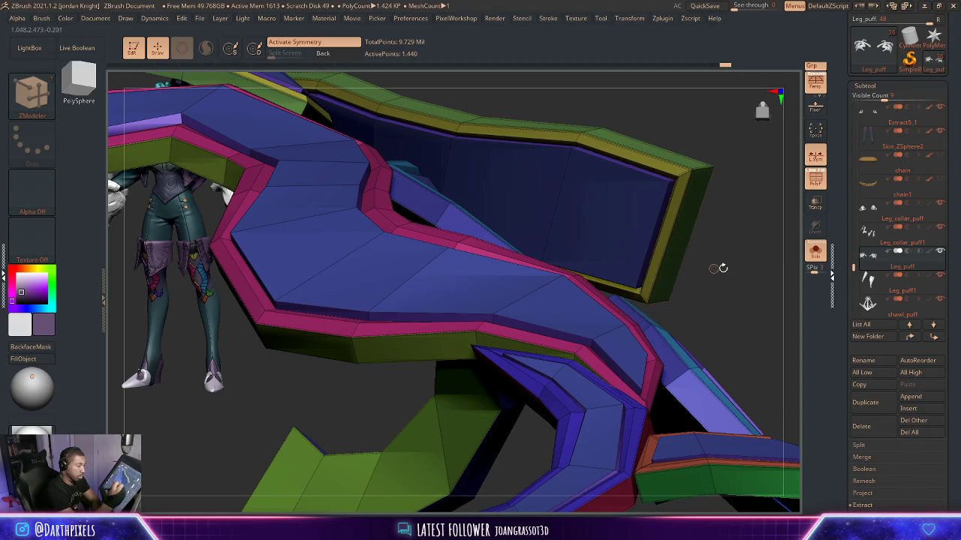
Crease the edges around the wide purple strap's square end and check the trim smoothed.
drag(723, 259, 668, 275)
drag(628, 347, 536, 373)
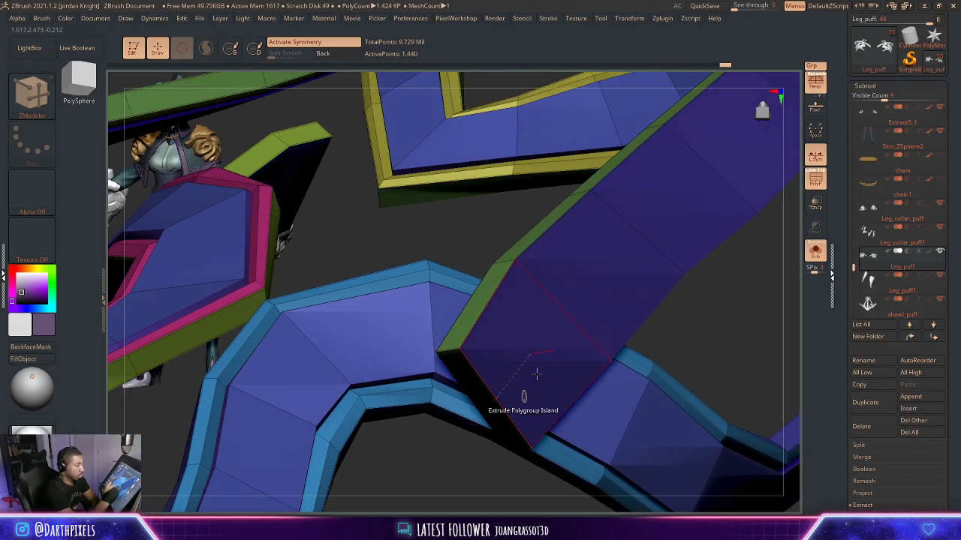
drag(723, 312, 511, 316)
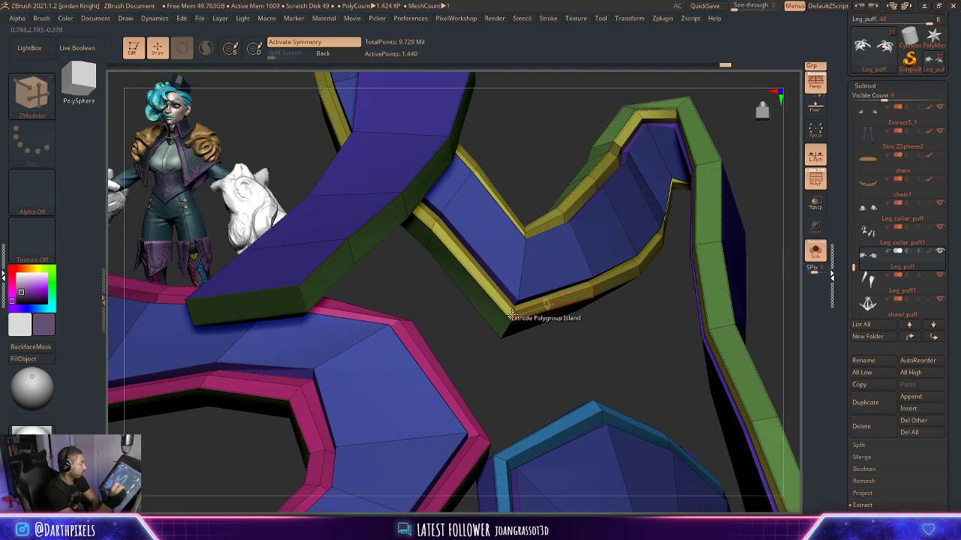
drag(494, 369, 422, 341)
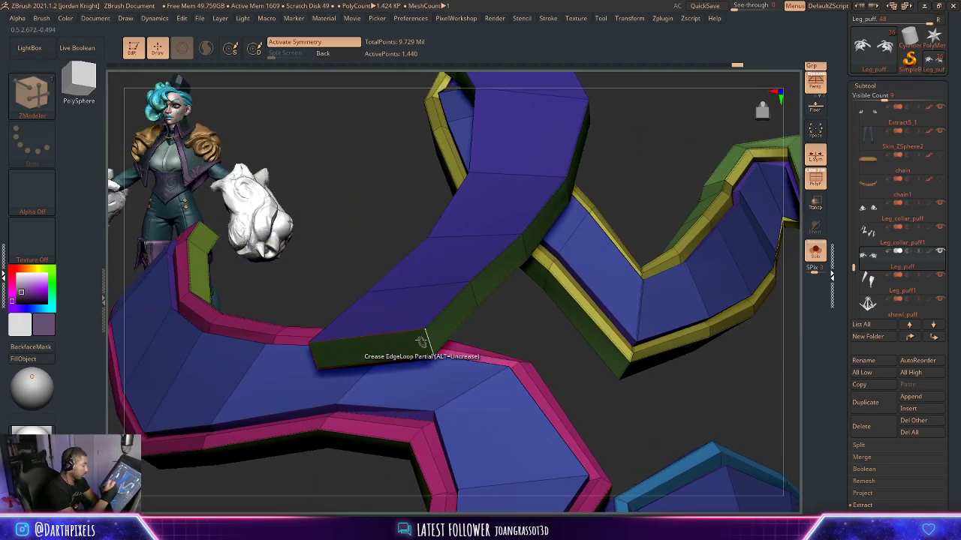
drag(527, 325, 383, 348)
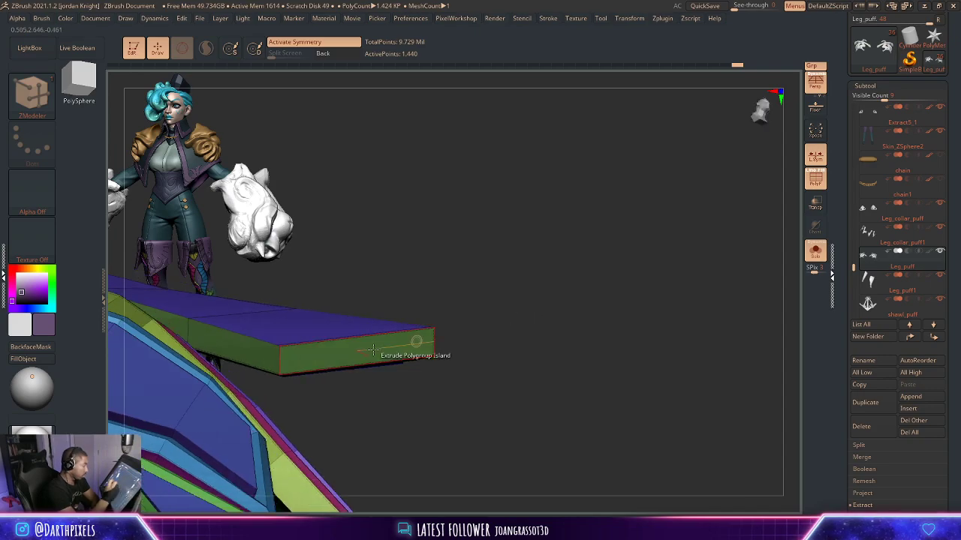
drag(402, 274, 548, 181)
drag(661, 142, 631, 196)
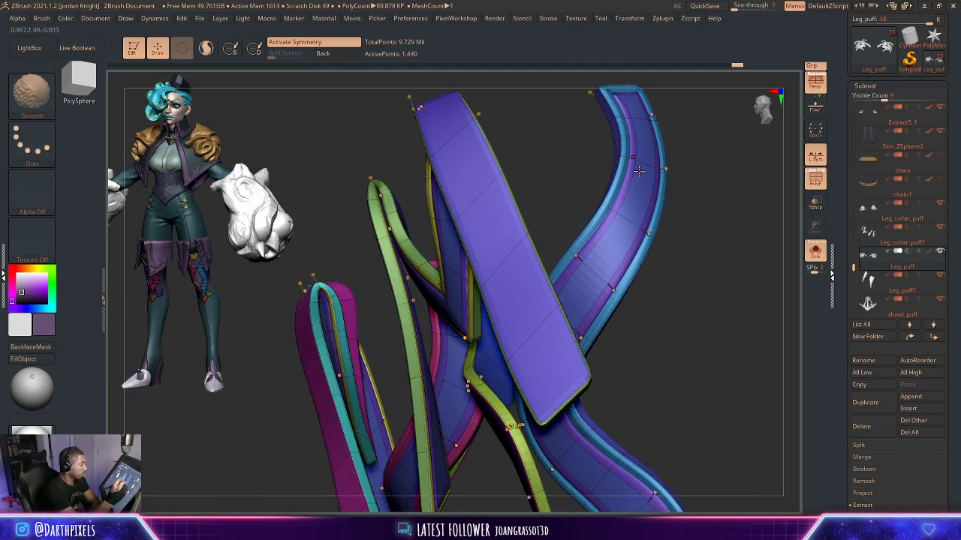
Turn off the polygroup wireframe and inspect the leg trim together with the full character.
key(shift+f)
mouse_move(716, 251)
shift+mouse_down()
mouse_move(750, 268)
mouse_move(663, 242)
mouse_move(671, 215)
mouse_move(668, 268)
mouse_move(641, 263)
mouse_move(670, 265)
shift+mouse_up()
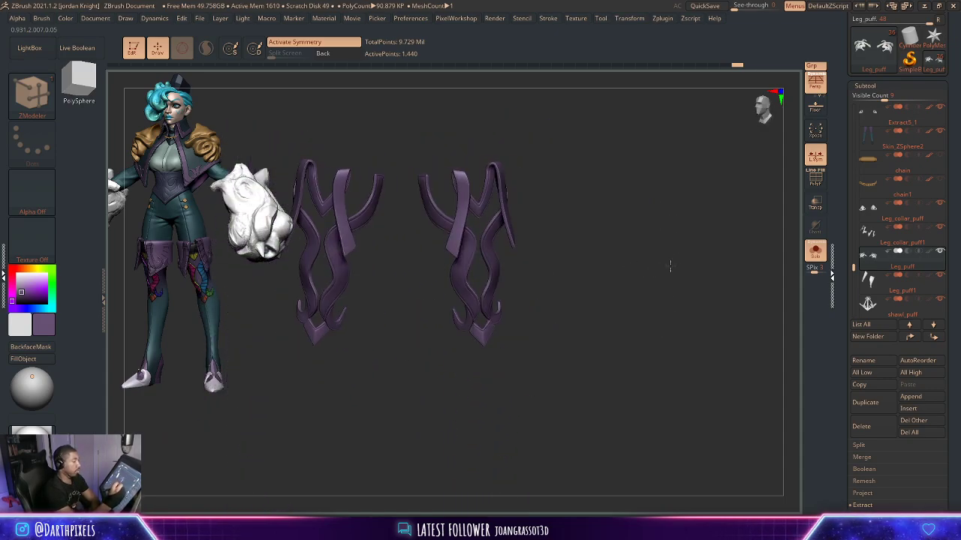
click(820, 257)
alt+drag(624, 313, 661, 400)
drag(556, 228, 578, 230)
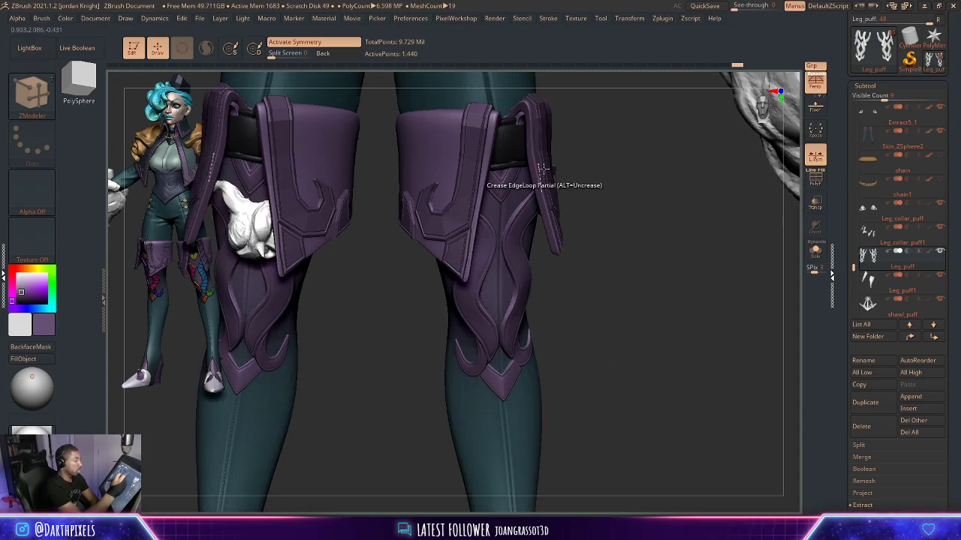
Select the Leg_collar_puff1 trim and try a near-black colour on the trim pieces.
key(f)
key(d)
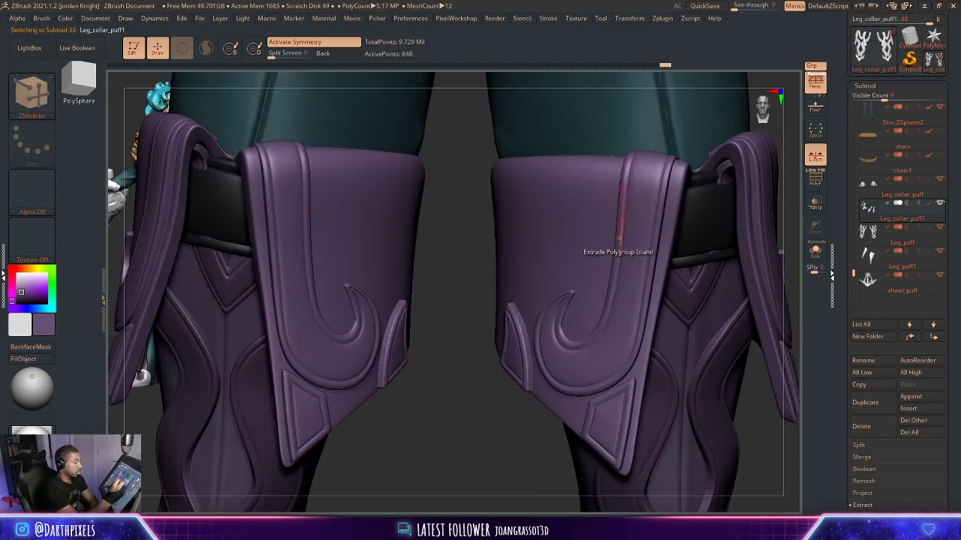
alt+drag(489, 426, 631, 241)
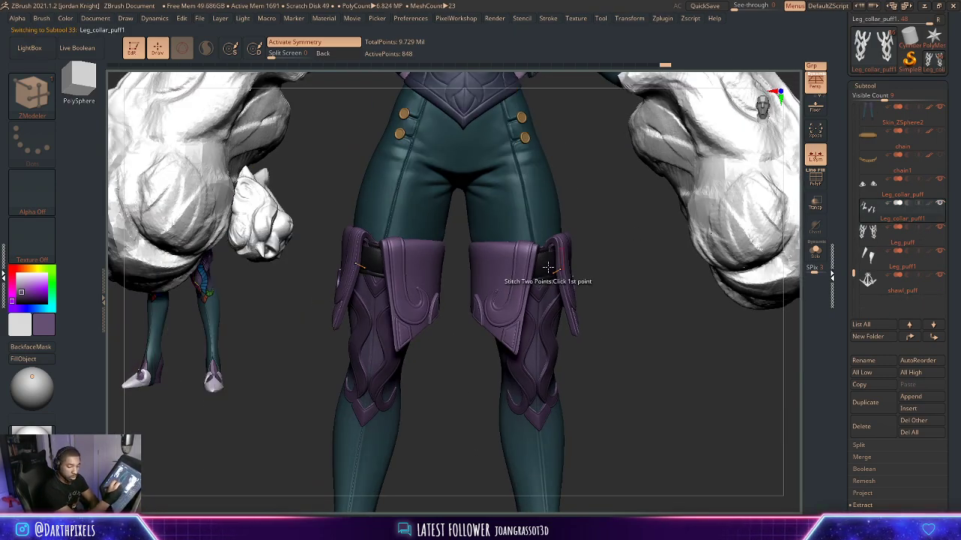
key(c)
alt+drag(598, 375, 601, 305)
drag(557, 362, 564, 310)
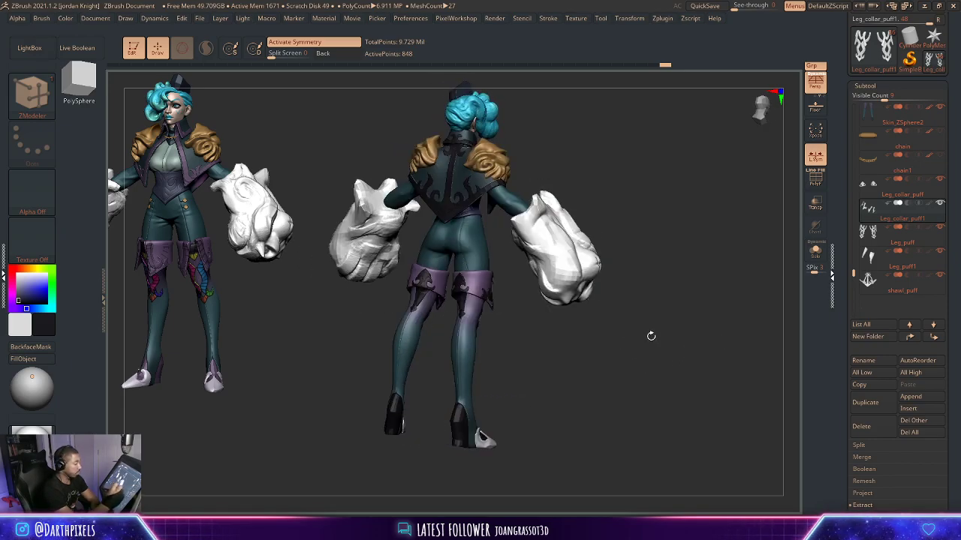
Recolour the trim pieces white and return to the character's front view.
alt+drag(651, 336, 590, 359)
alt+drag(590, 359, 497, 380)
key(c)
shift+drag(550, 335, 556, 350)
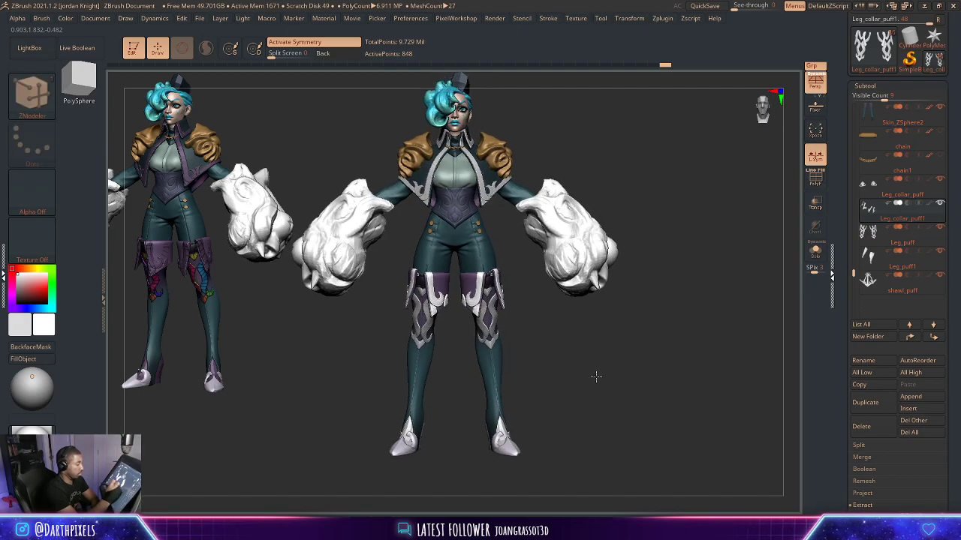
Select the pointed trim behind the legs, Leg_puff1, and isolate it with its polygroups shown.
alt+drag(596, 376, 619, 263)
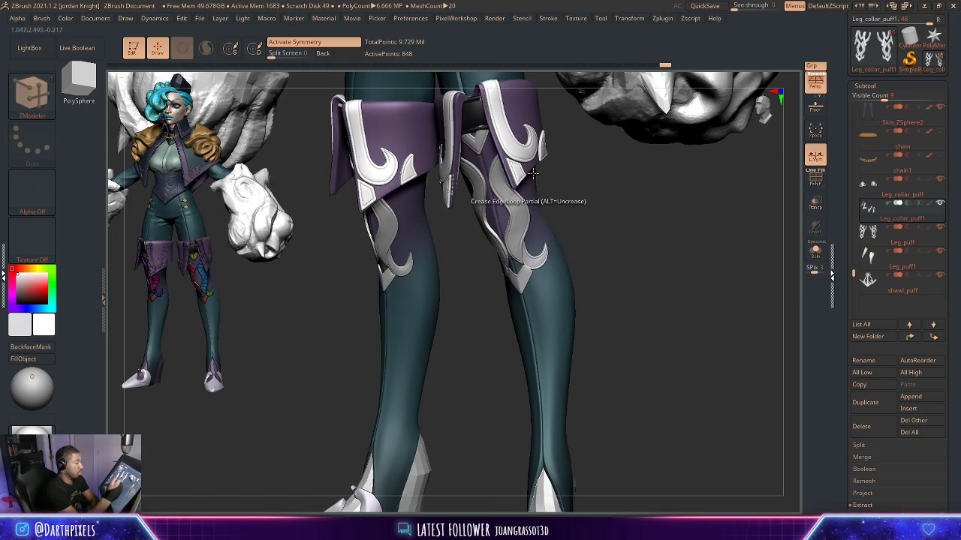
drag(652, 202, 420, 256)
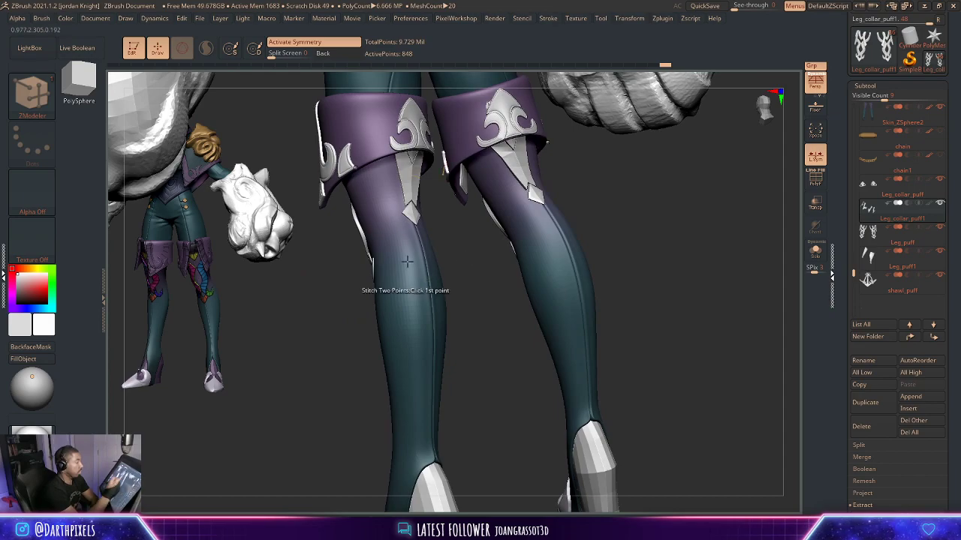
alt+click(422, 188)
alt+drag(623, 234, 692, 455)
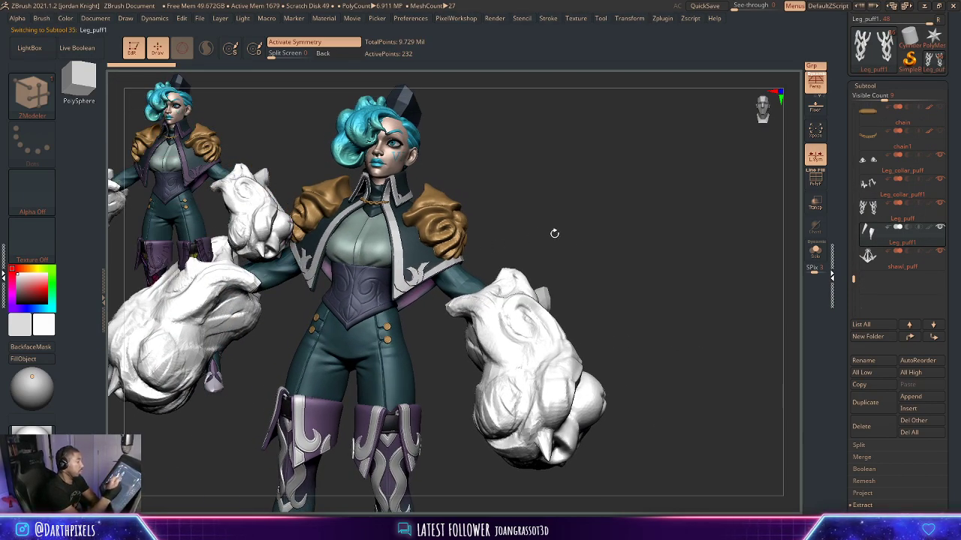
drag(554, 233, 612, 295)
alt+drag(521, 401, 537, 255)
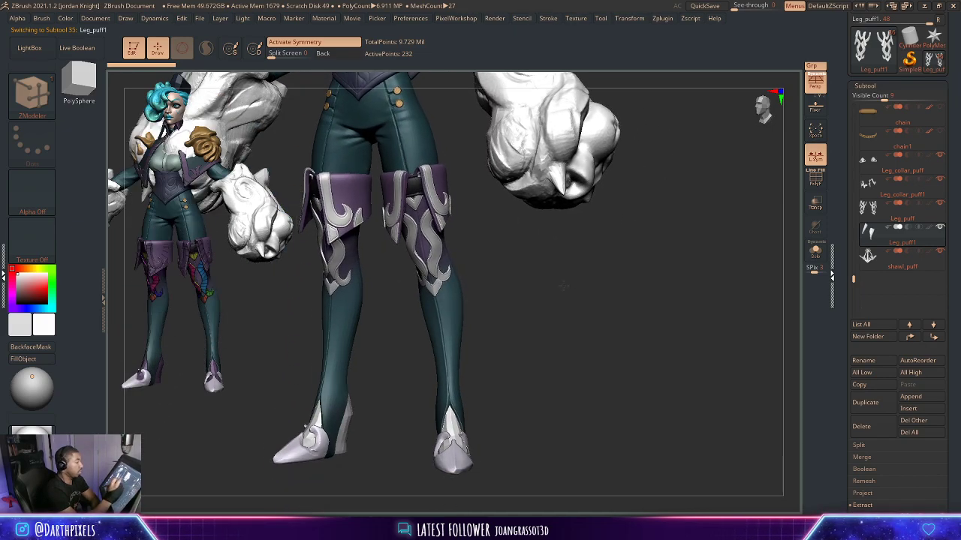
drag(698, 267, 602, 378)
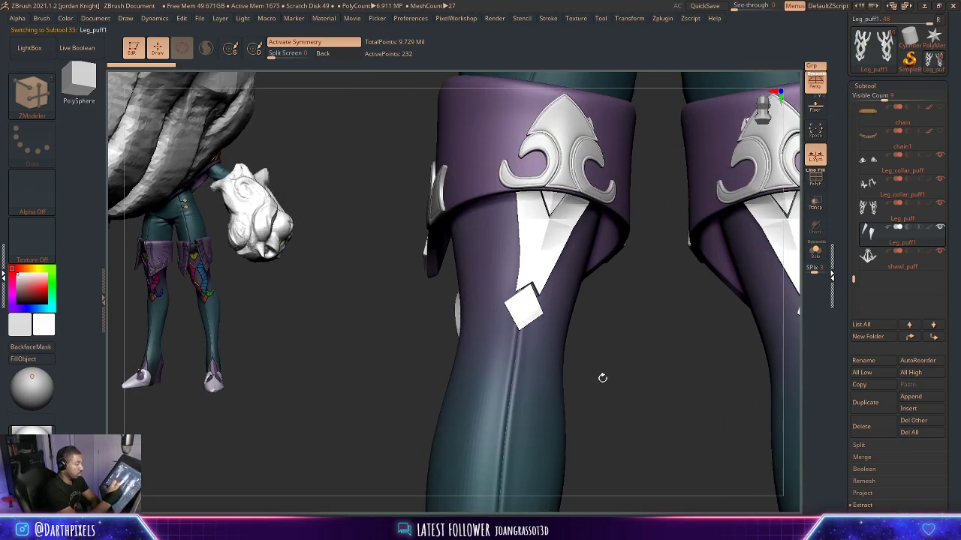
click(815, 251)
key(shift+f)
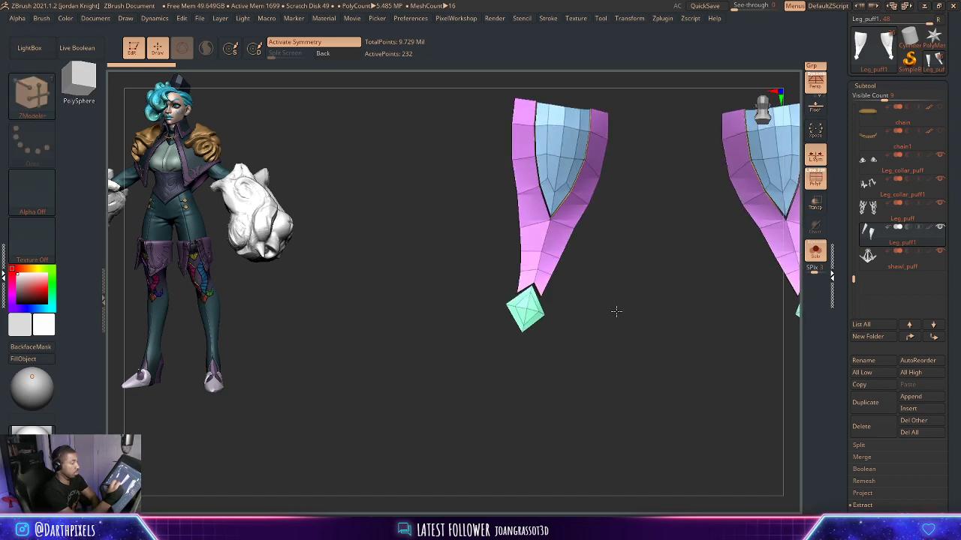
Hide the blue centre inserts and one leg's pink band, keeping both green diamonds visible.
drag(616, 311, 666, 331)
drag(691, 300, 627, 306)
alt+drag(617, 361, 641, 435)
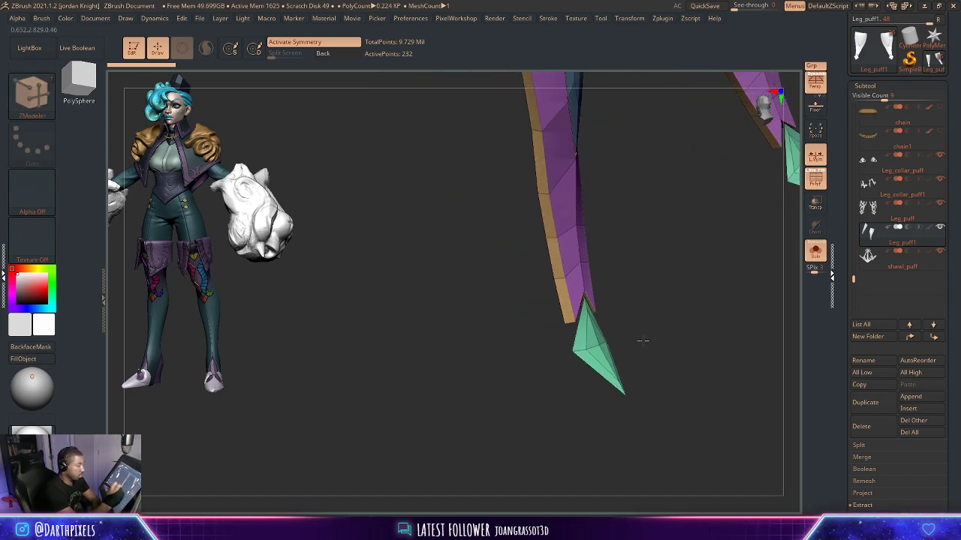
drag(578, 300, 495, 335)
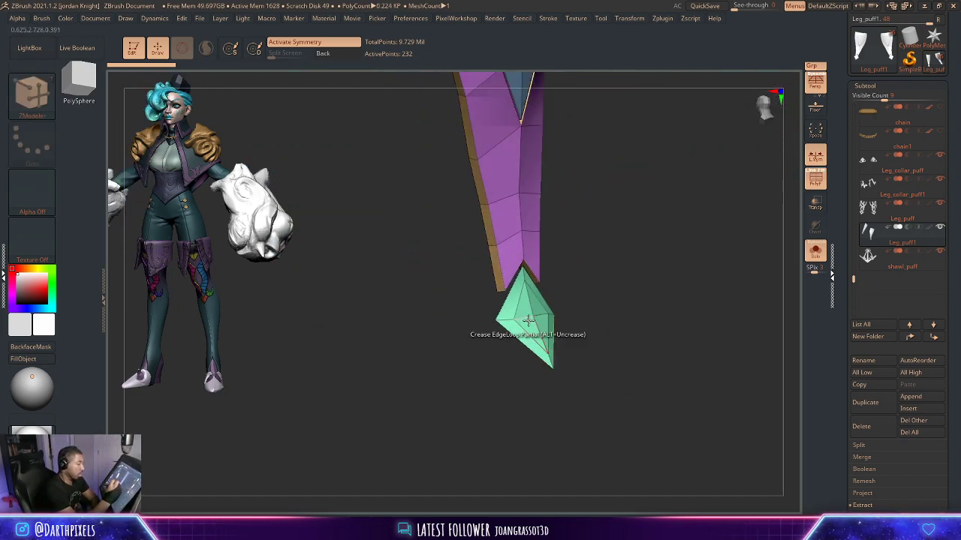
key(space)
alt+drag(593, 148, 562, 299)
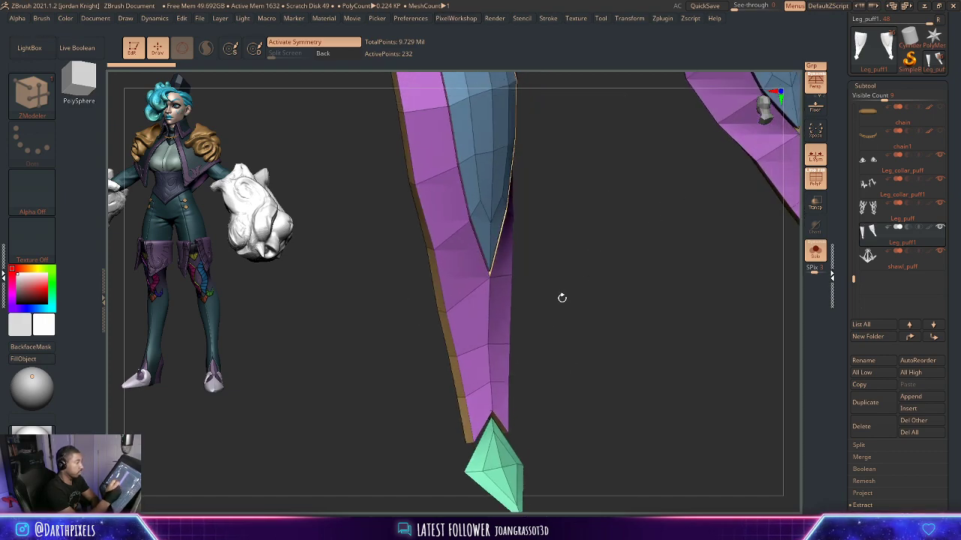
ctrl+shift+click(497, 278)
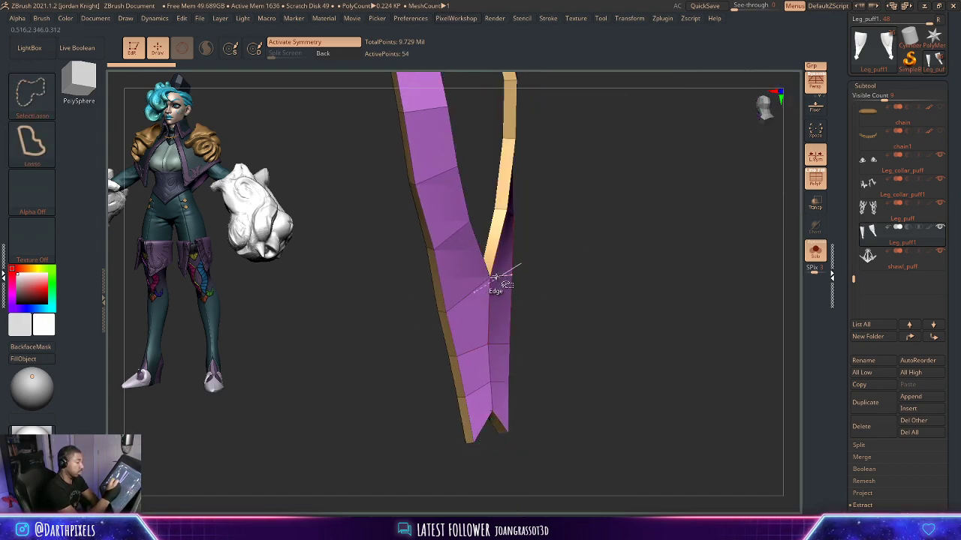
ctrl+shift+click(492, 276)
drag(542, 259, 575, 257)
ctrl+shift+click(483, 315)
ctrl+shift+click(476, 319)
ctrl+shift+click(474, 318)
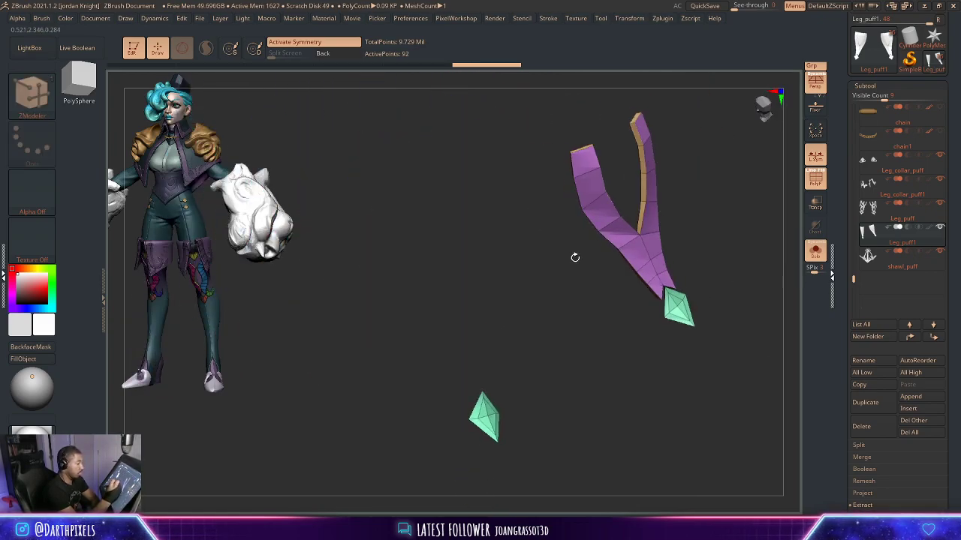
Hide the remaining pink band and split the pointed trim and the green diamonds into separate subtools.
ctrl+shift+click(640, 234)
drag(693, 220, 746, 201)
ctrl+shift+click(640, 235)
drag(709, 233, 567, 238)
key(p)
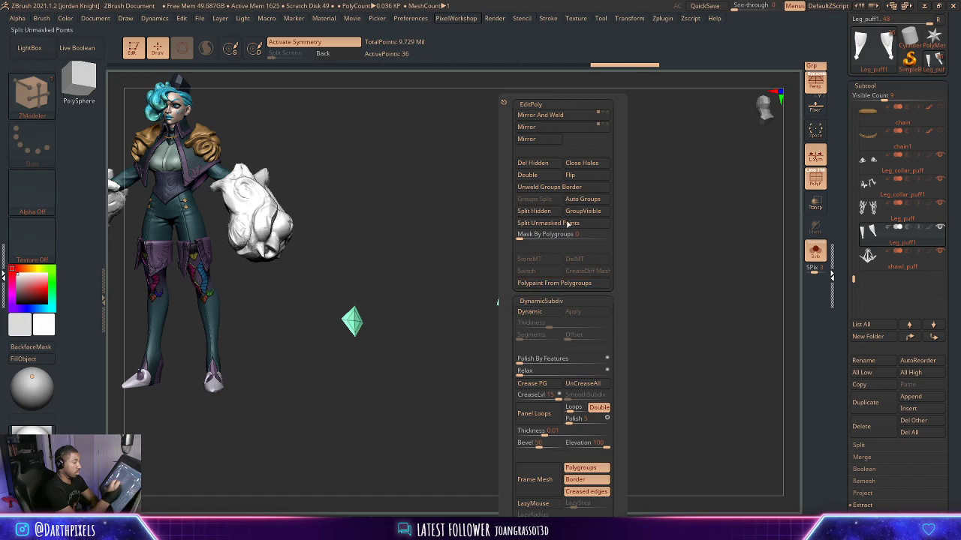
click(568, 225)
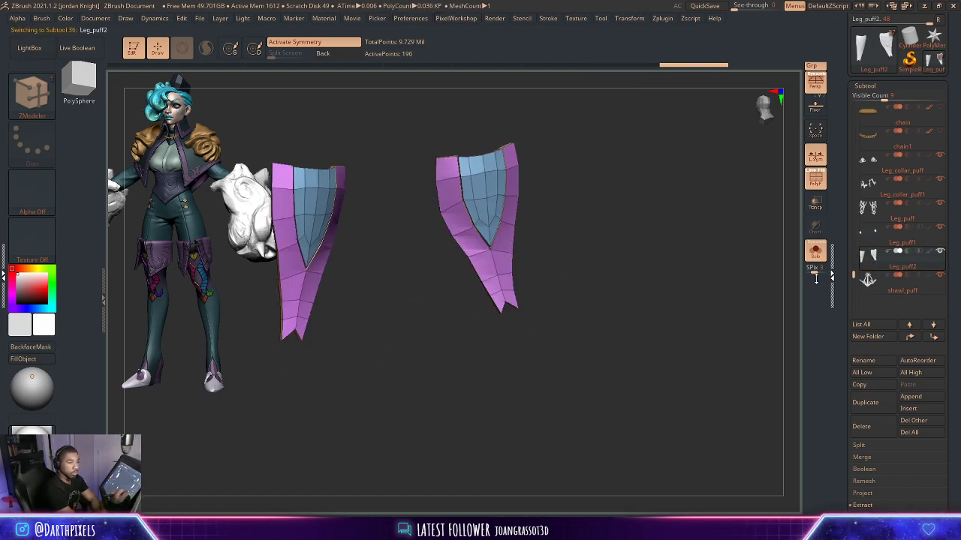
Inspect the Leg_puff2 pointed trim without polygroup colours, both on the leg and isolated.
alt+drag(484, 408, 706, 366)
key(shift+f)
drag(606, 268, 655, 253)
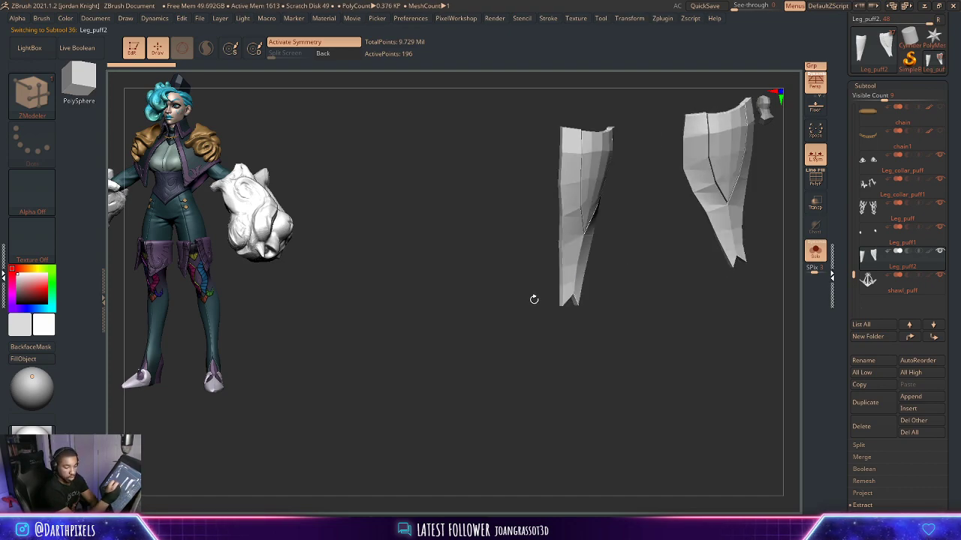
drag(593, 272, 582, 290)
click(822, 253)
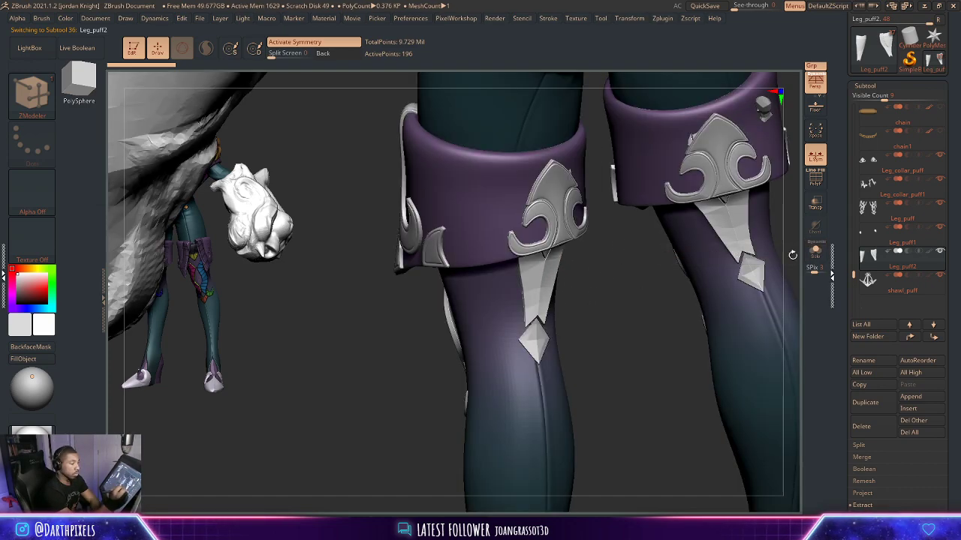
click(822, 254)
alt+drag(671, 275, 585, 334)
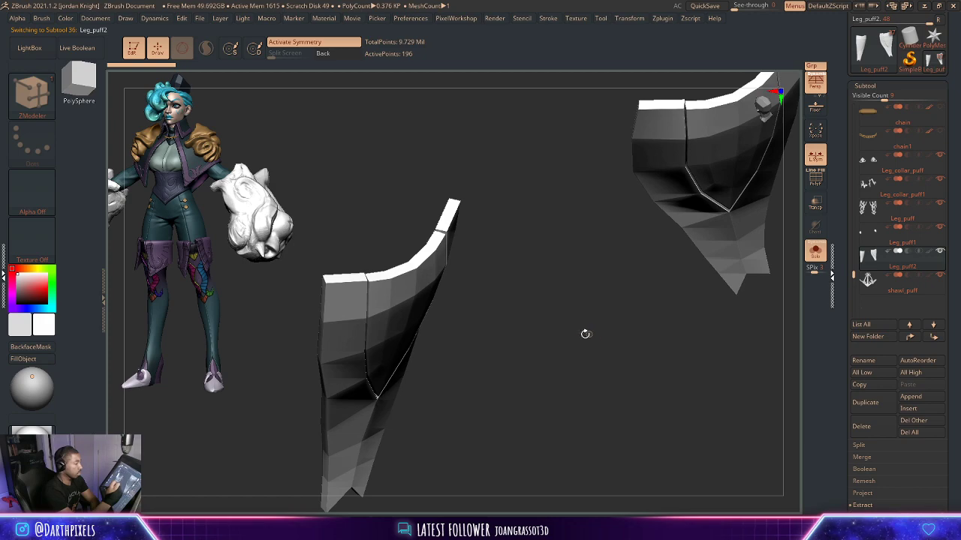
Set the pointed trim's dynamic subdivision to thickness 0 and SmoothSubdiv 3, and check the smoothed shape on the leg.
key(space)
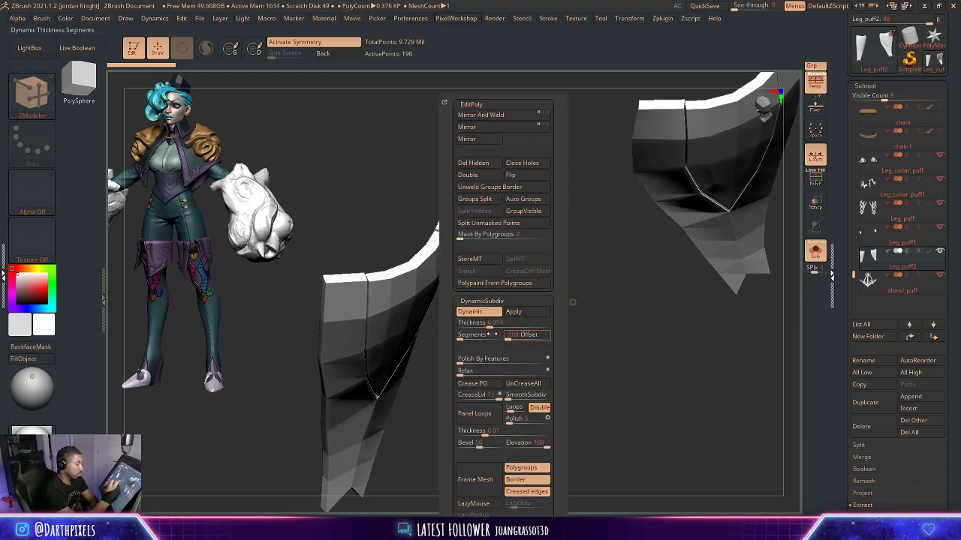
drag(489, 326, 448, 328)
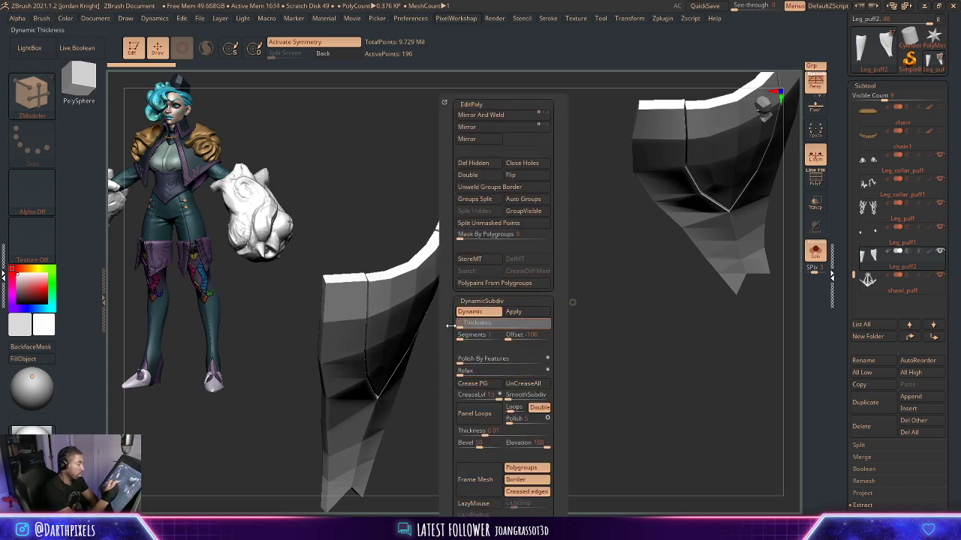
click(520, 395)
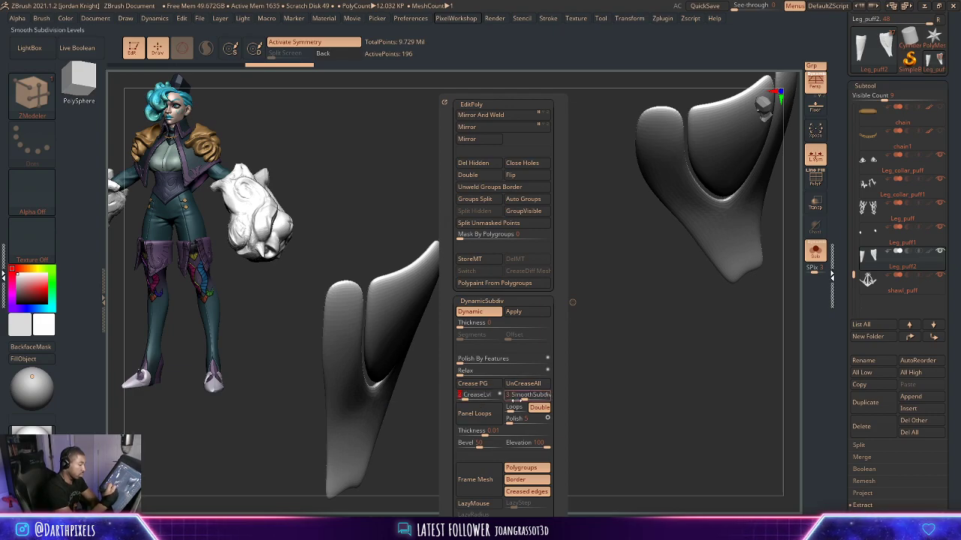
drag(576, 309, 593, 290)
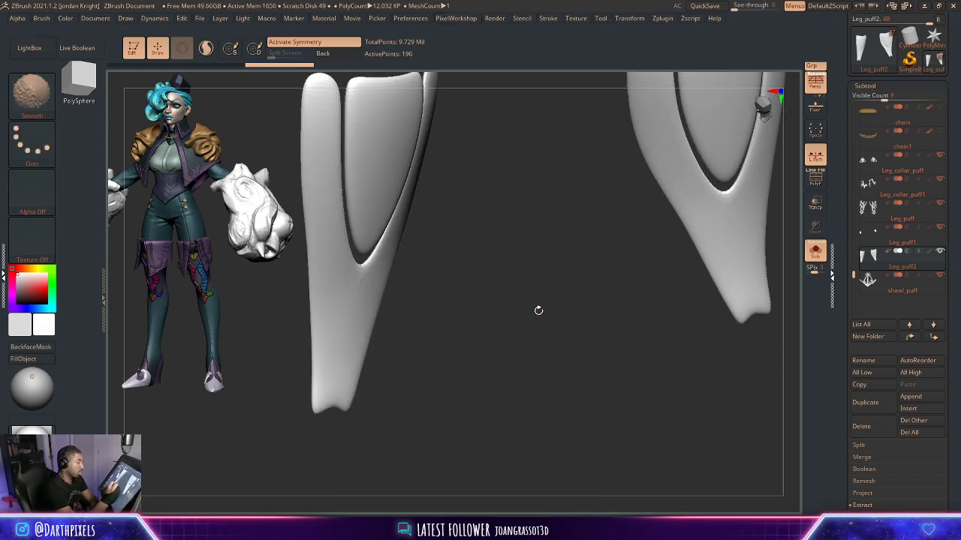
key(shift+d)
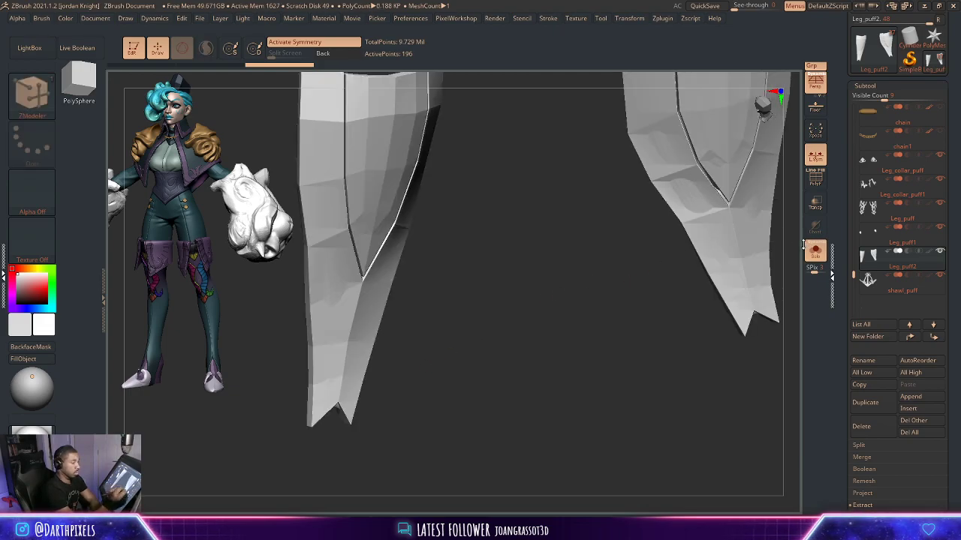
click(813, 249)
drag(516, 352, 422, 415)
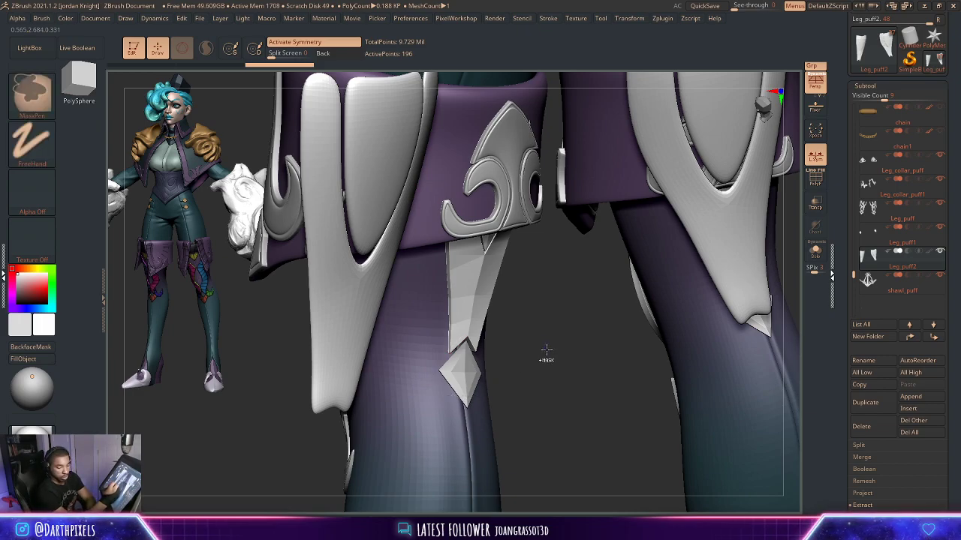
Select the diamond subtool, Leg_puff1, and isolate it with its polygroups shown.
key(ctrl+n)
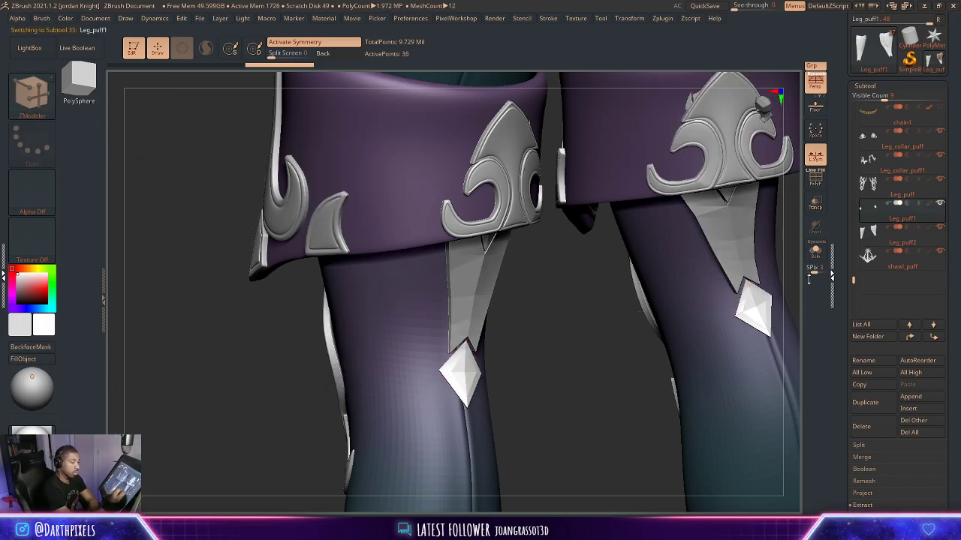
click(815, 251)
key(shift+f)
alt+drag(568, 330, 550, 398)
Hide the other leg's diamond and delete the hidden geometry, keeping a single diamond.
ctrl+shift+click(487, 401)
drag(584, 360, 451, 395)
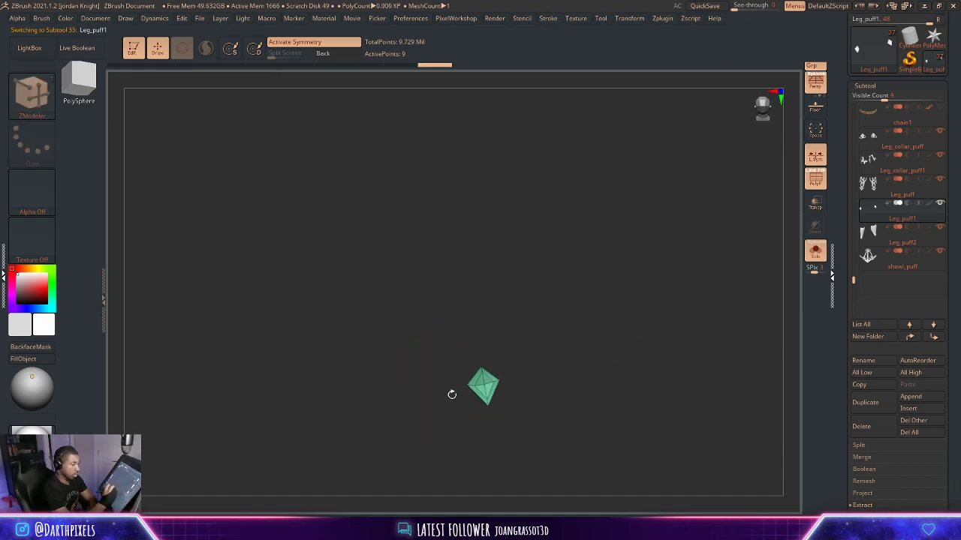
alt+drag(566, 333, 575, 271)
key(space)
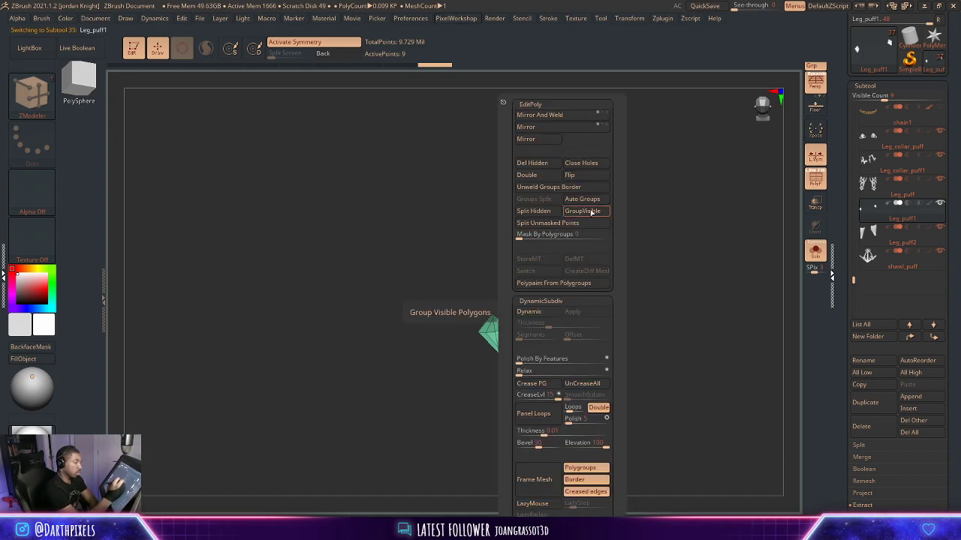
click(586, 198)
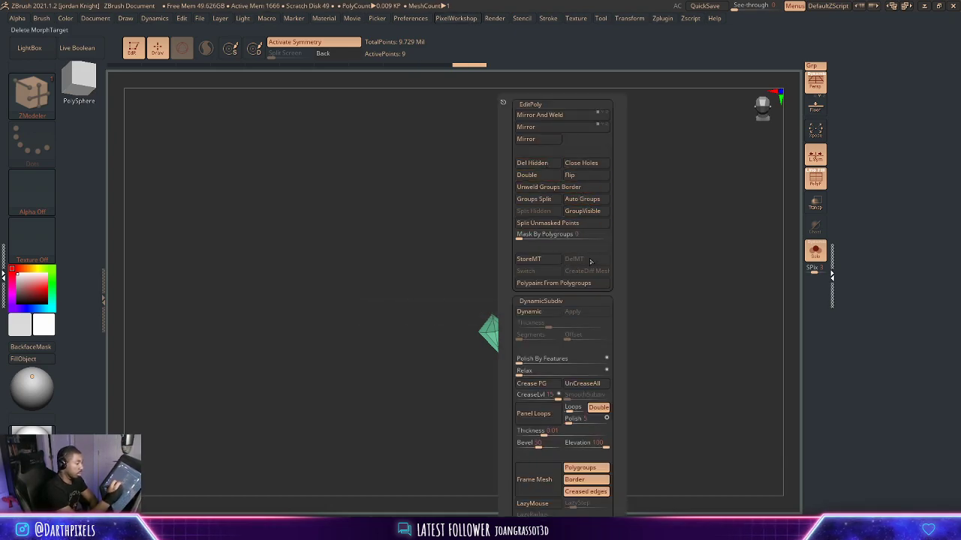
Check the single diamond's placement below the pointed trim on the leg, and isolate it again.
drag(661, 229, 712, 261)
click(815, 252)
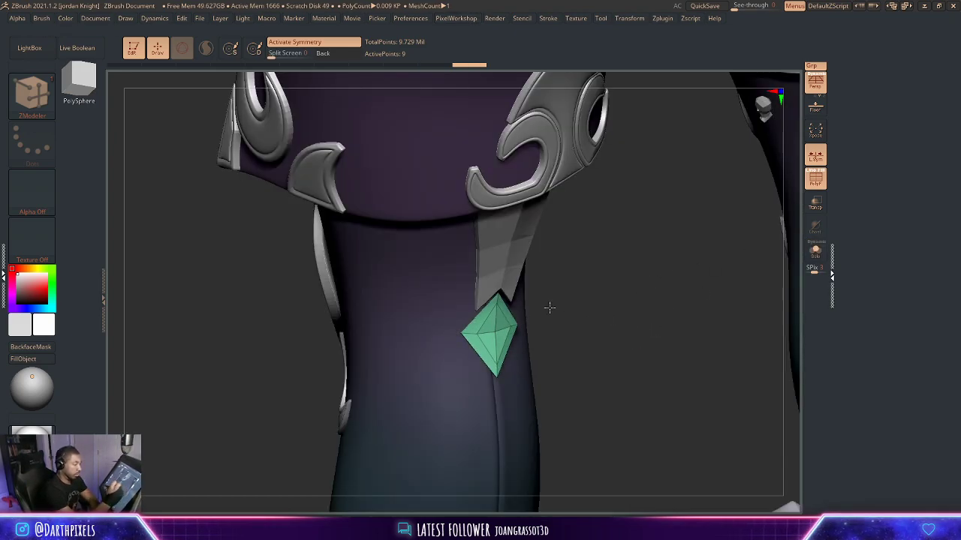
alt+drag(550, 308, 442, 309)
drag(678, 277, 577, 290)
drag(577, 290, 602, 263)
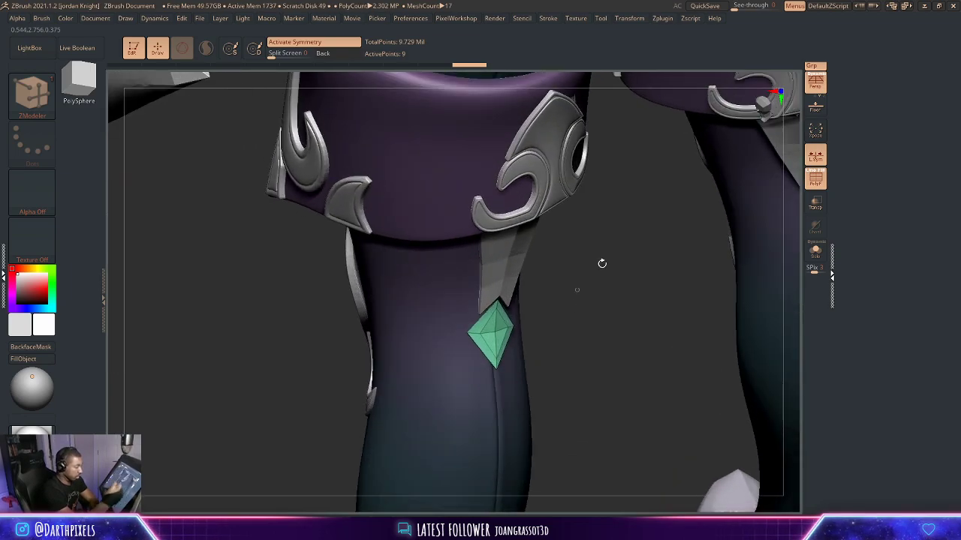
click(815, 253)
drag(653, 316, 614, 313)
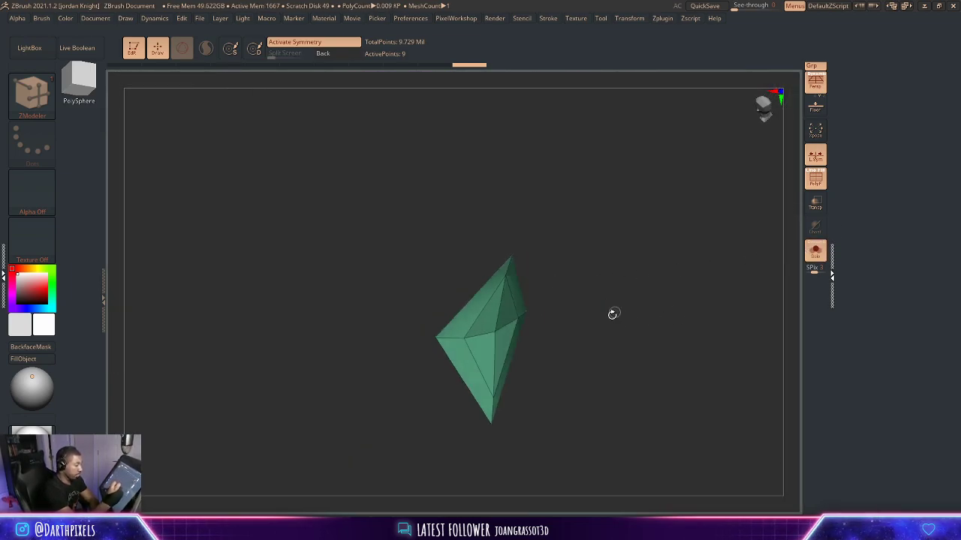
Delete the diamond's large back face with the single-poly Delete action, using double-sided display to inspect it.
key(space)
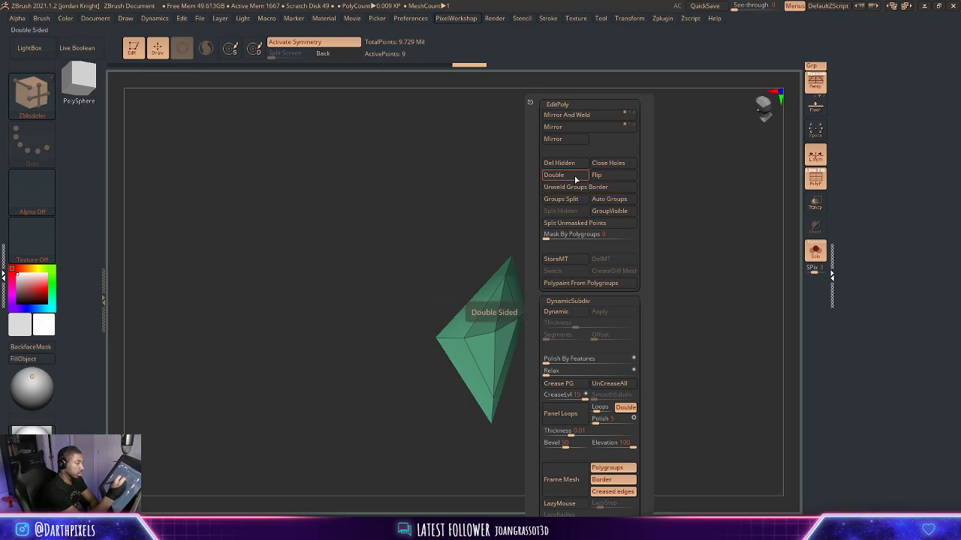
click(575, 178)
drag(513, 238, 552, 311)
key(shift+f)
key(shift+f)
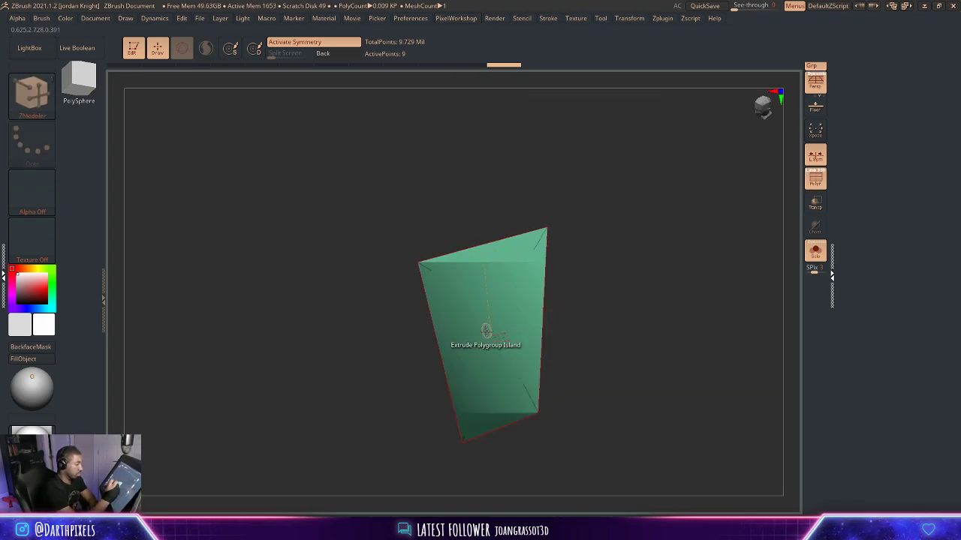
key(space)
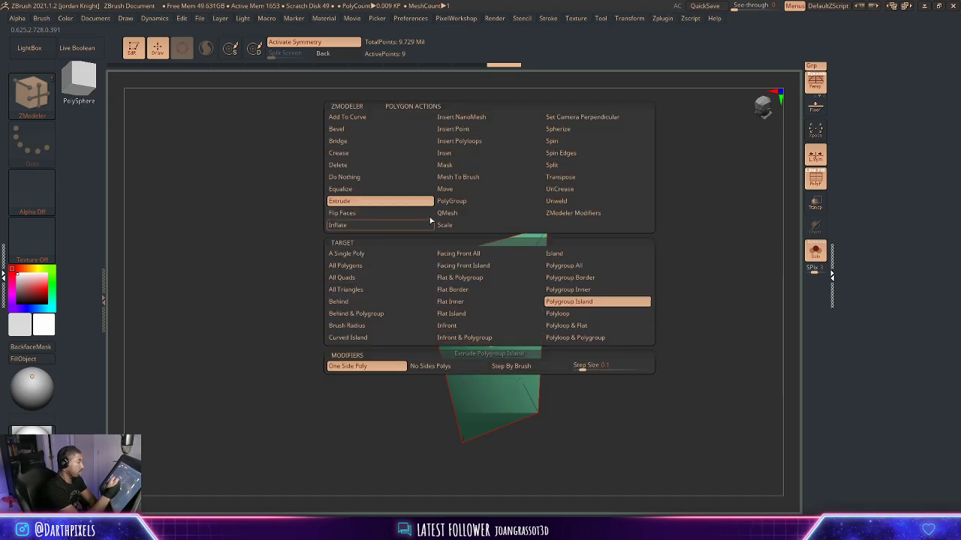
click(400, 166)
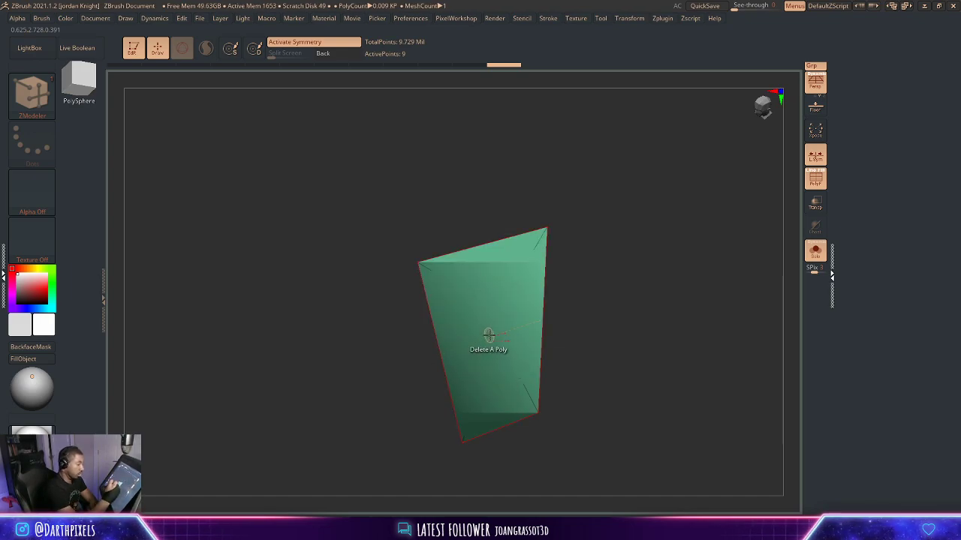
click(490, 336)
drag(572, 304, 535, 321)
alt+drag(593, 285, 570, 277)
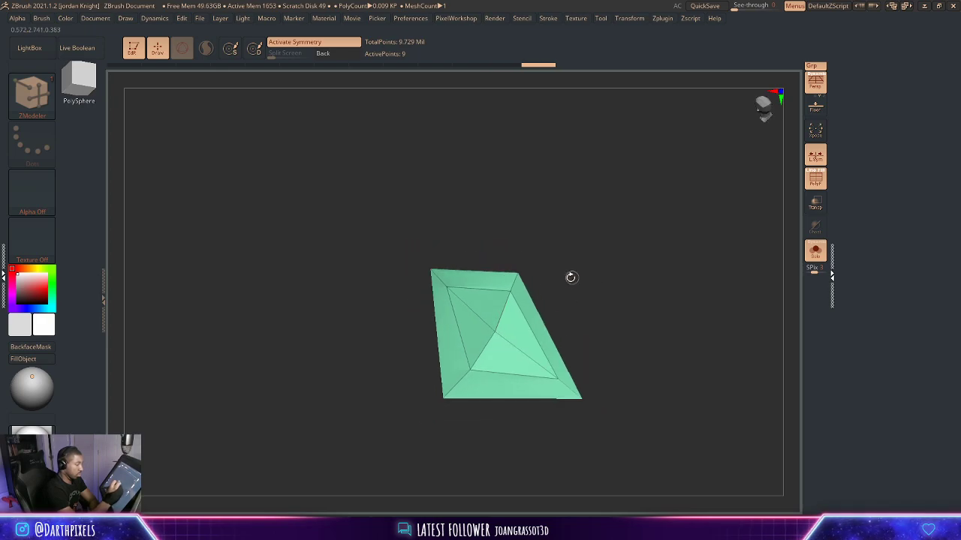
Toggle the diamond's double-sided display and inspect the opened mesh.
key(2)
click(556, 165)
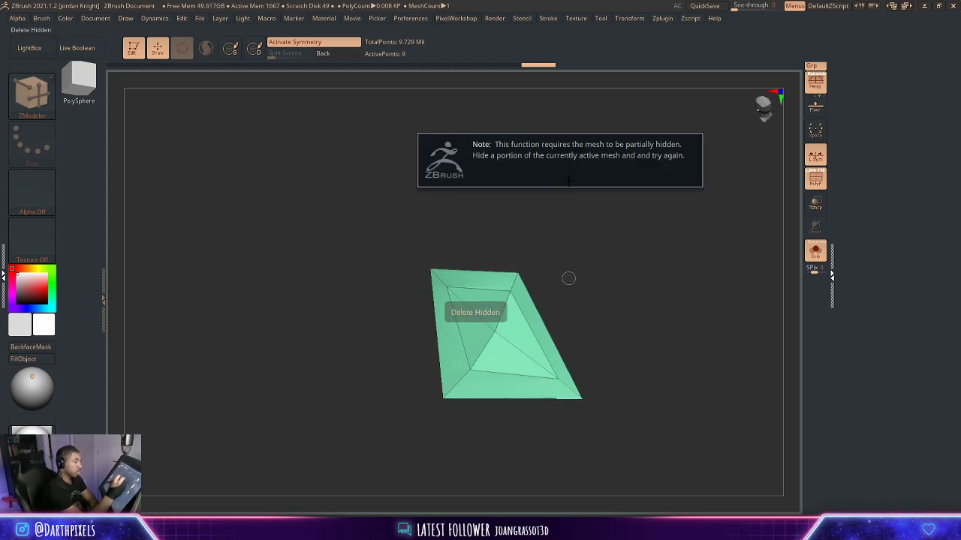
key(2)
click(538, 177)
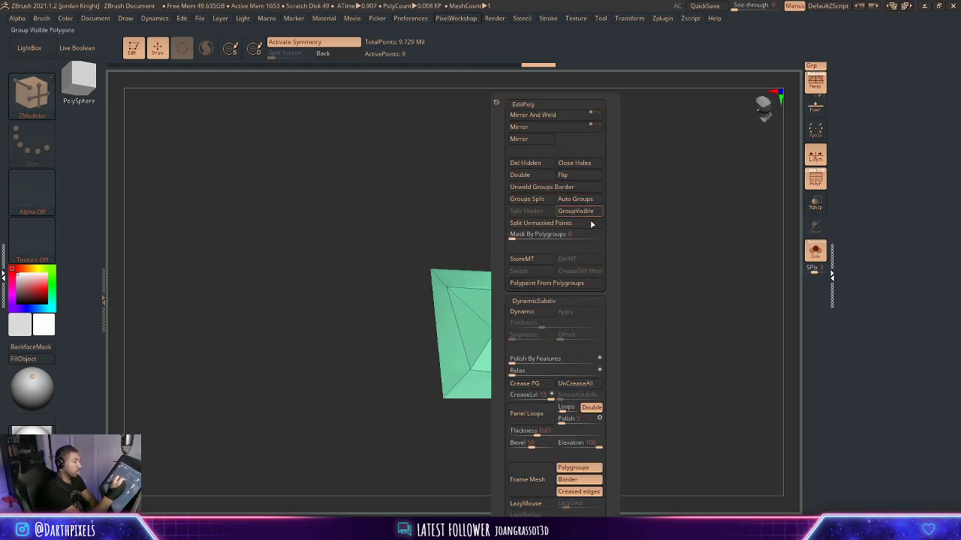
click(462, 299)
drag(566, 268, 526, 259)
Extrude the open diamond's faces as a polygroup island to give the shell thickness.
key(space)
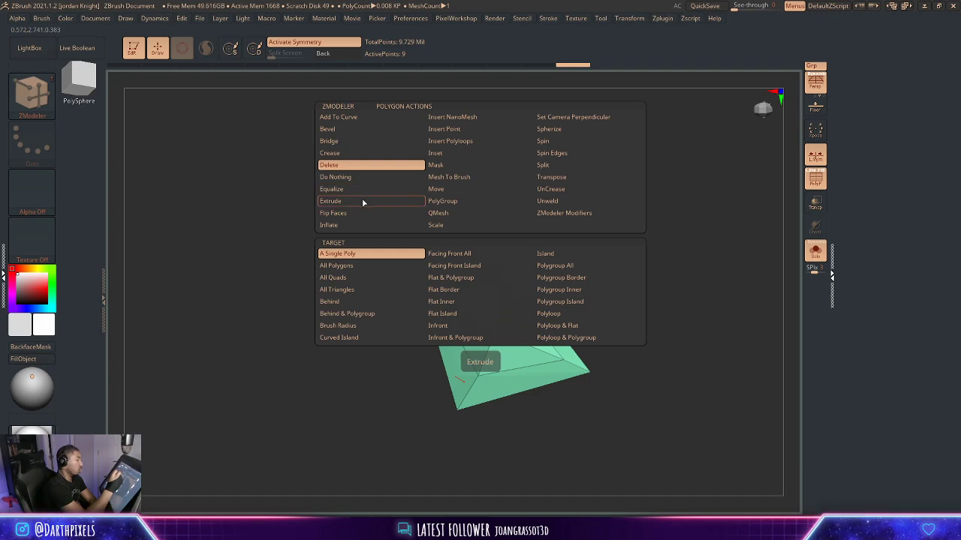
click(363, 203)
drag(540, 227, 536, 270)
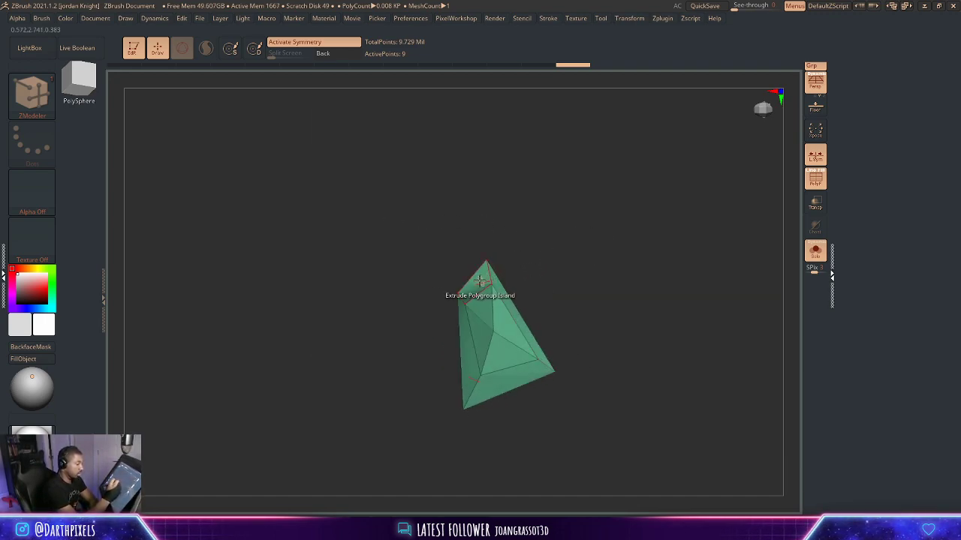
key(p)
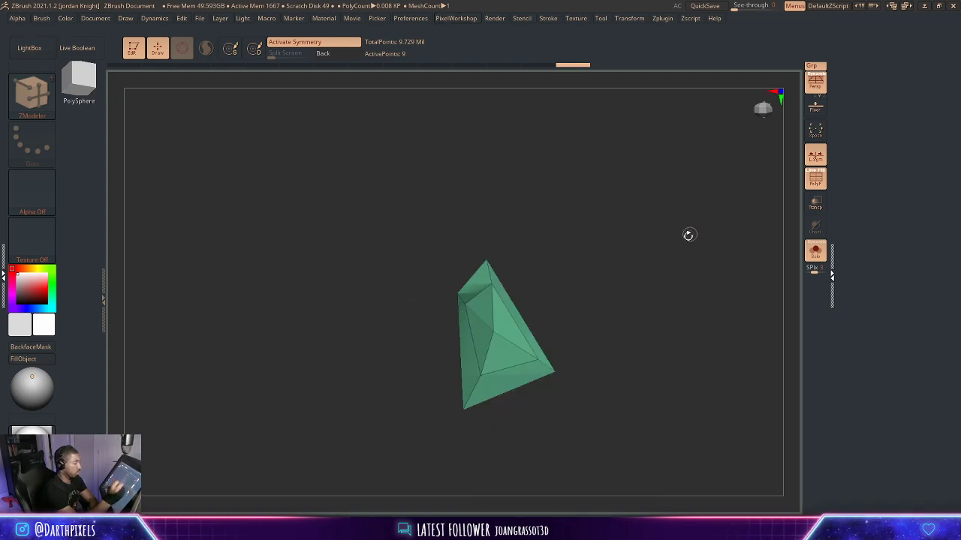
key(ctrl+z)
key(p)
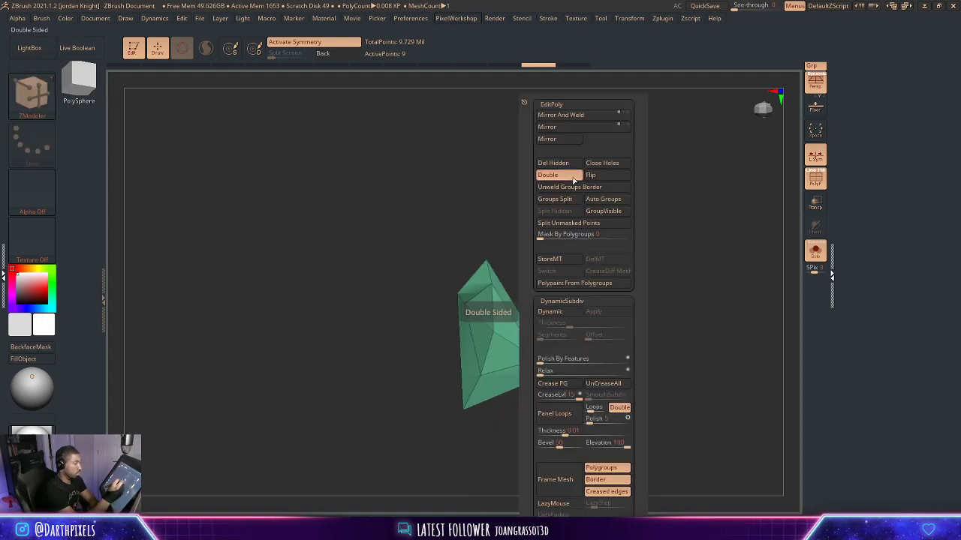
click(574, 164)
drag(538, 274, 543, 251)
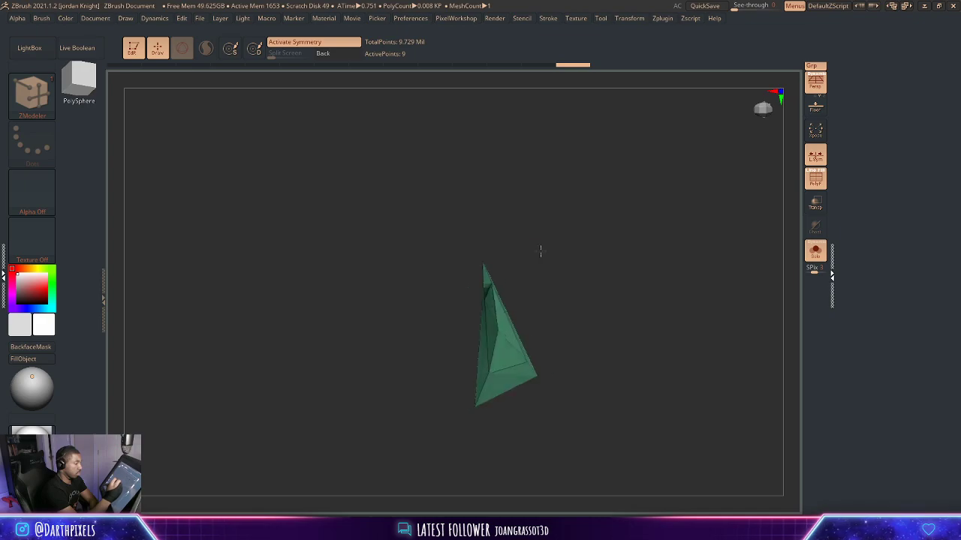
drag(487, 284, 515, 277)
Check the thickened diamond's fit against the back of the leg, centring the transform gizmo on it.
click(813, 254)
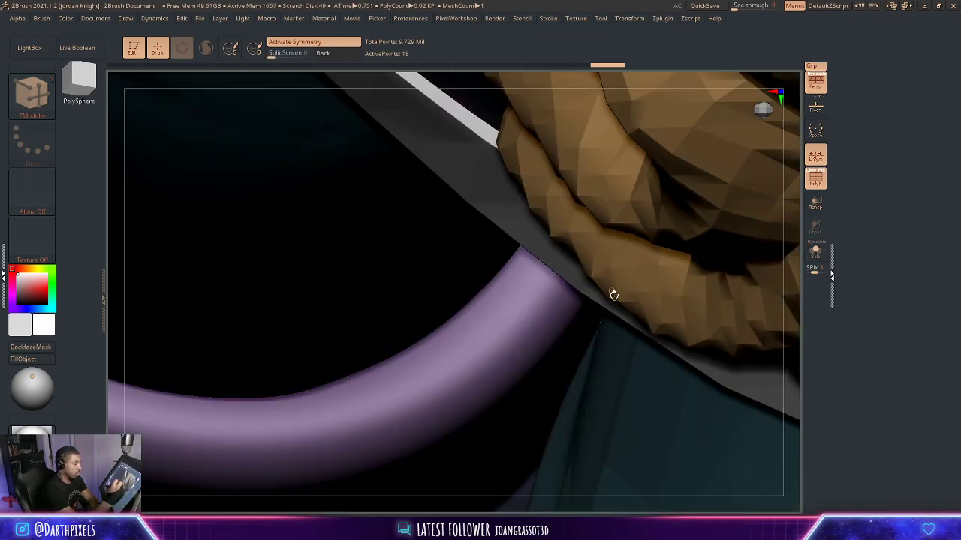
click(814, 254)
key(space)
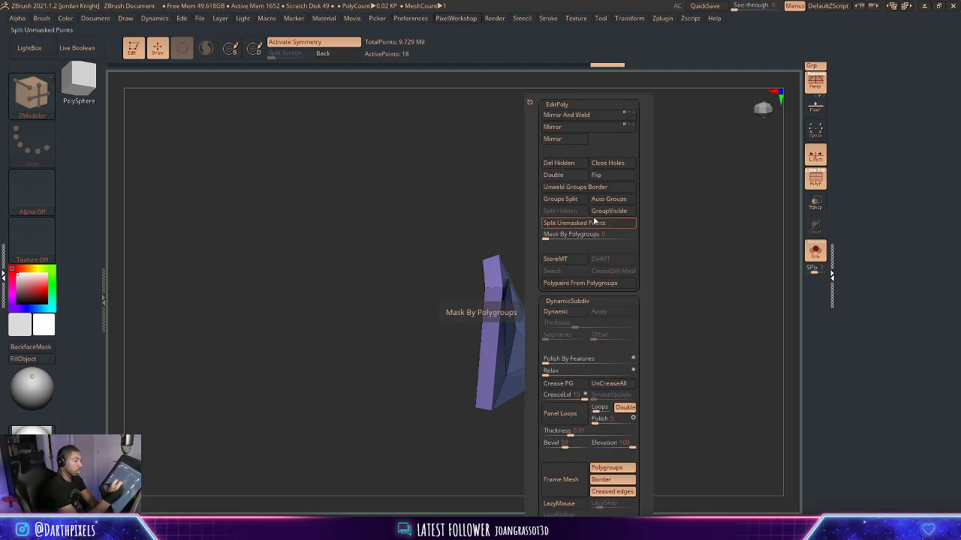
alt+drag(614, 304, 572, 229)
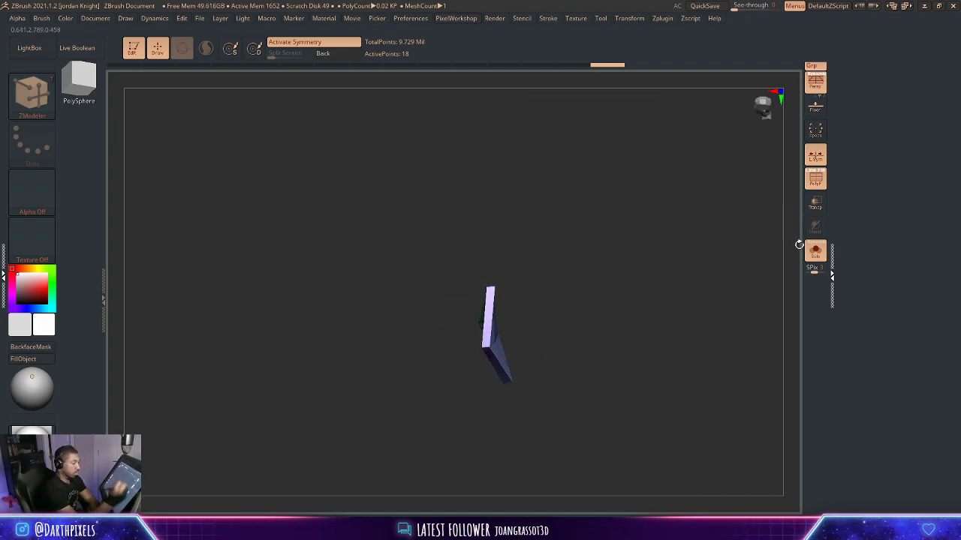
click(809, 259)
mouse_move(786, 343)
alt+mouse_down()
mouse_move(586, 250)
mouse_move(486, 309)
mouse_move(563, 375)
mouse_move(535, 282)
mouse_move(519, 287)
mouse_move(545, 264)
mouse_move(514, 260)
alt+mouse_up()
key(w)
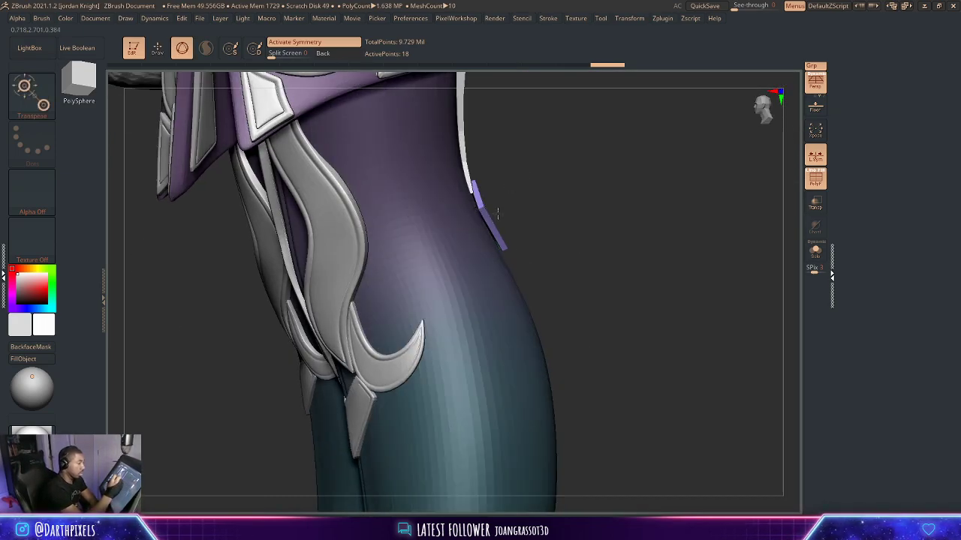
drag(534, 189, 492, 199)
alt+click(478, 213)
mouse_move(551, 208)
mouse_down()
mouse_move(589, 202)
mouse_move(534, 200)
mouse_up()
drag(657, 198, 607, 204)
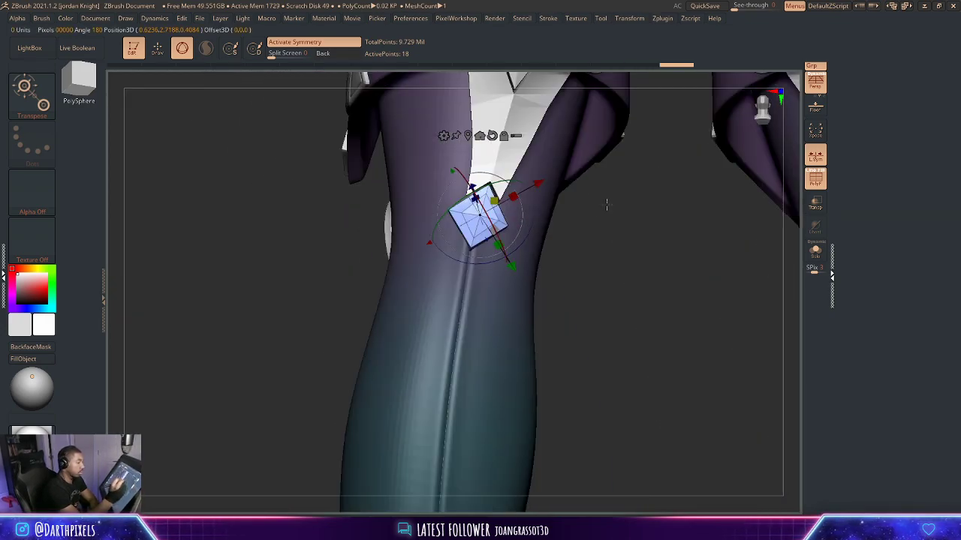
Try to mirror and weld the diamond onto the other leg with local symmetry on, and undo it.
key(space)
click(577, 128)
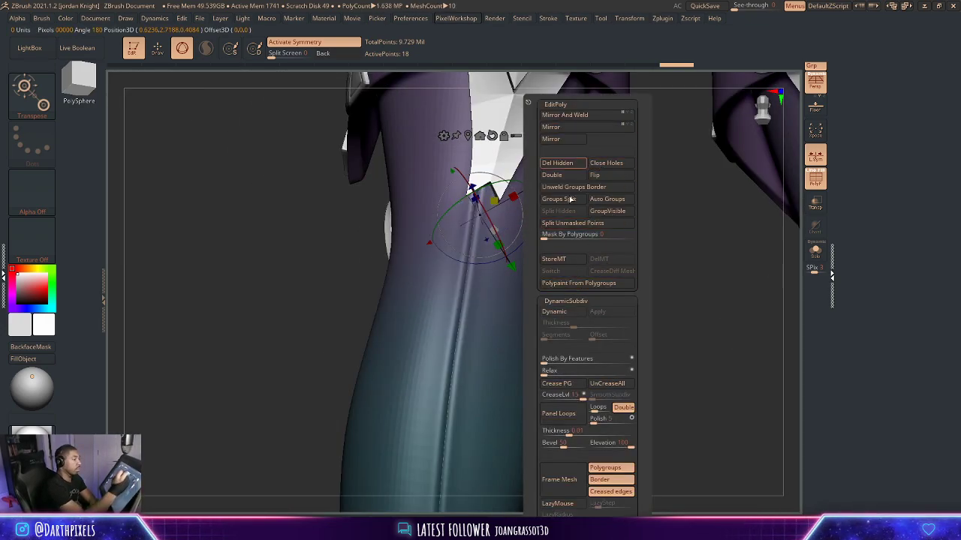
click(592, 117)
click(591, 118)
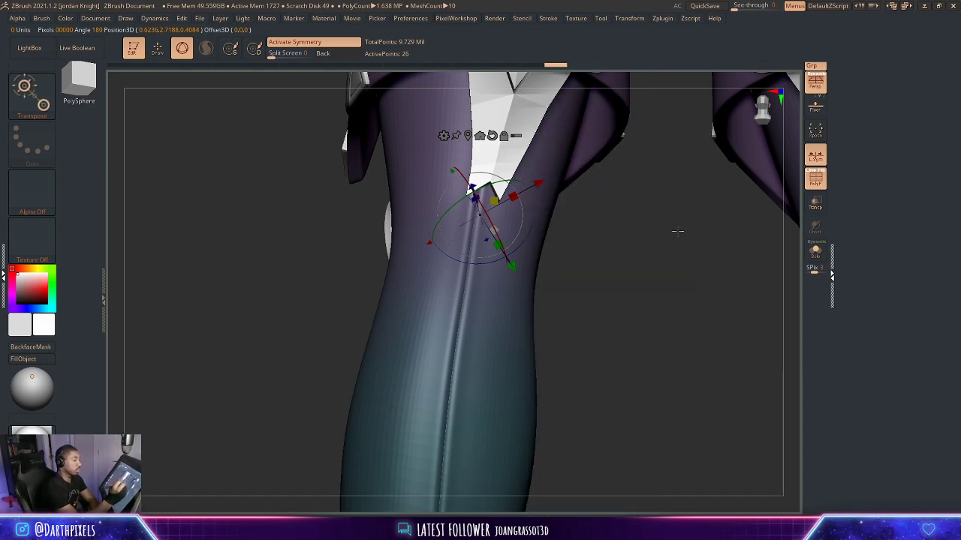
alt+drag(684, 230, 389, 302)
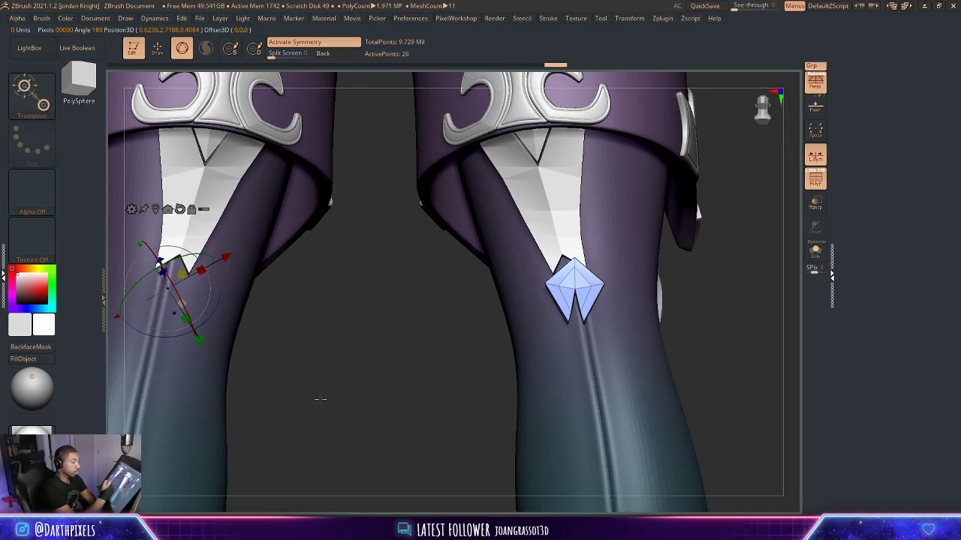
key(ctrl+z)
key(ctrl+z)
Turn off local symmetry, mirror and weld the diamond onto the other leg, and check both diamonds.
click(816, 156)
key(1)
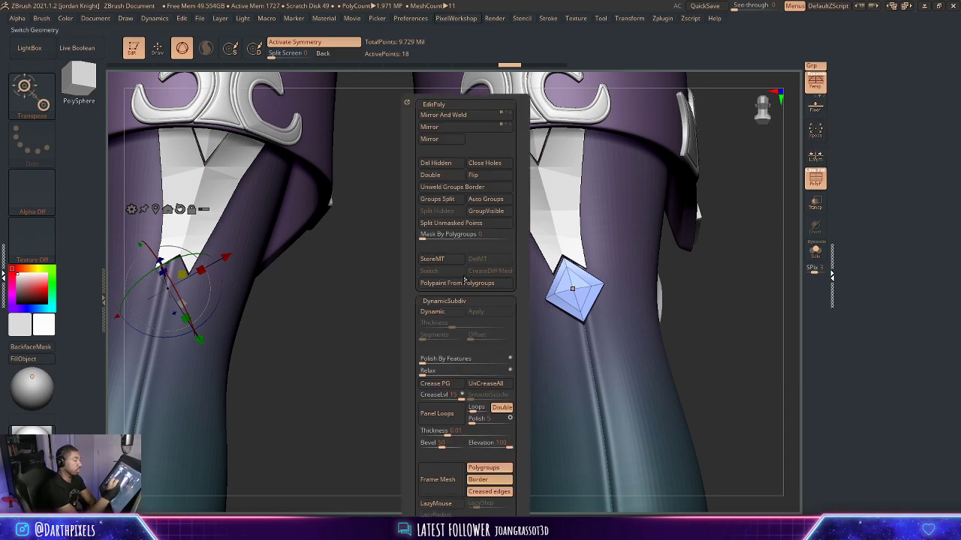
click(498, 116)
alt+drag(342, 350, 541, 254)
key(q)
drag(495, 279, 564, 264)
alt+drag(688, 199, 670, 346)
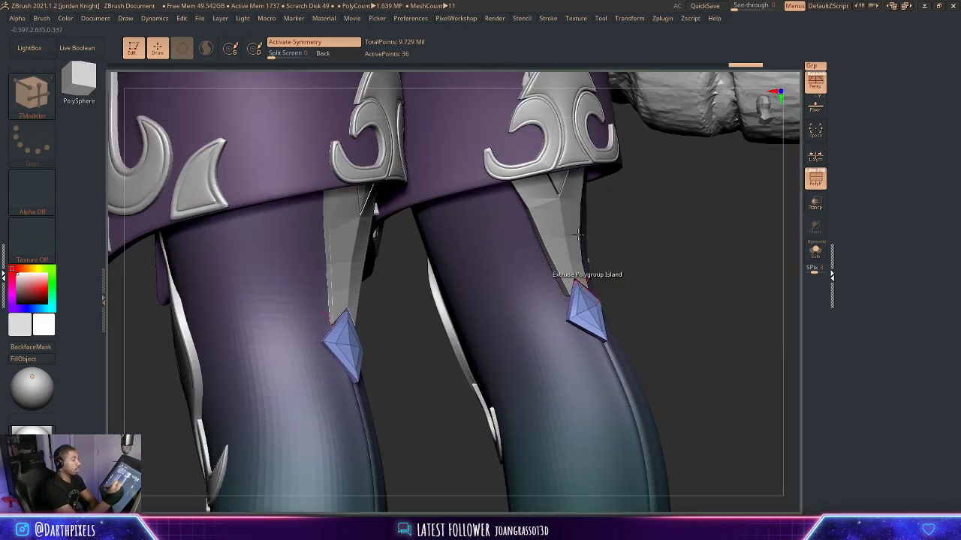
Select the pointed trim subtool, Leg_puff2, dock the Tool palette, and quick-save the project.
alt+click(562, 205)
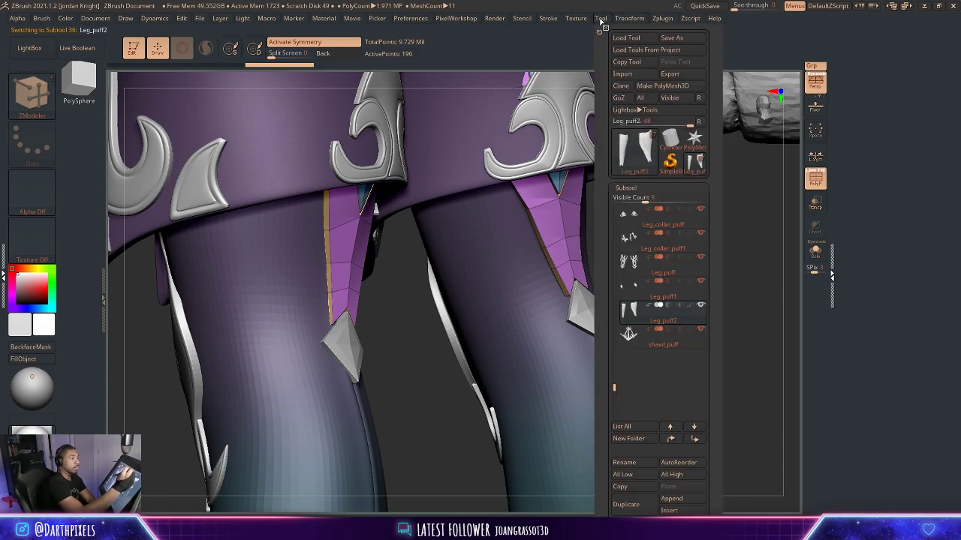
click(600, 31)
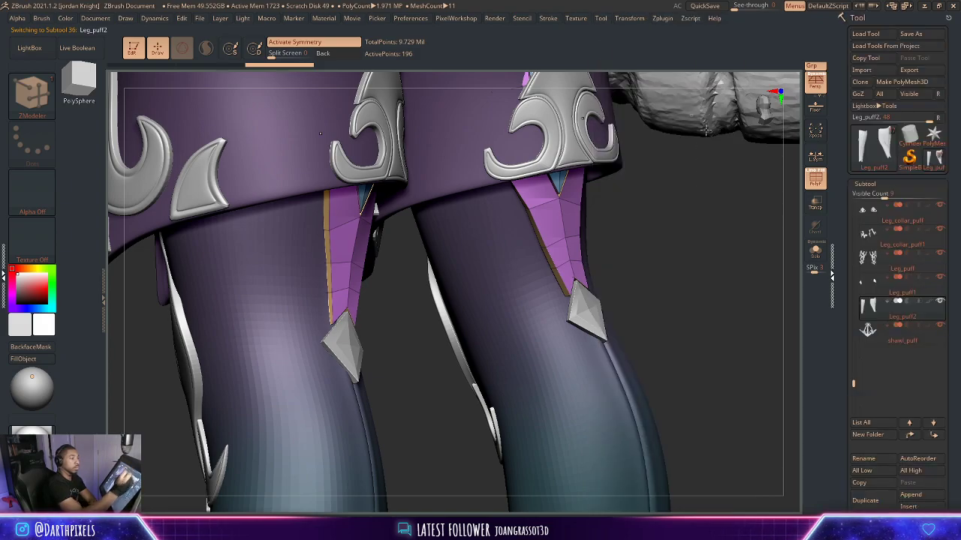
click(710, 6)
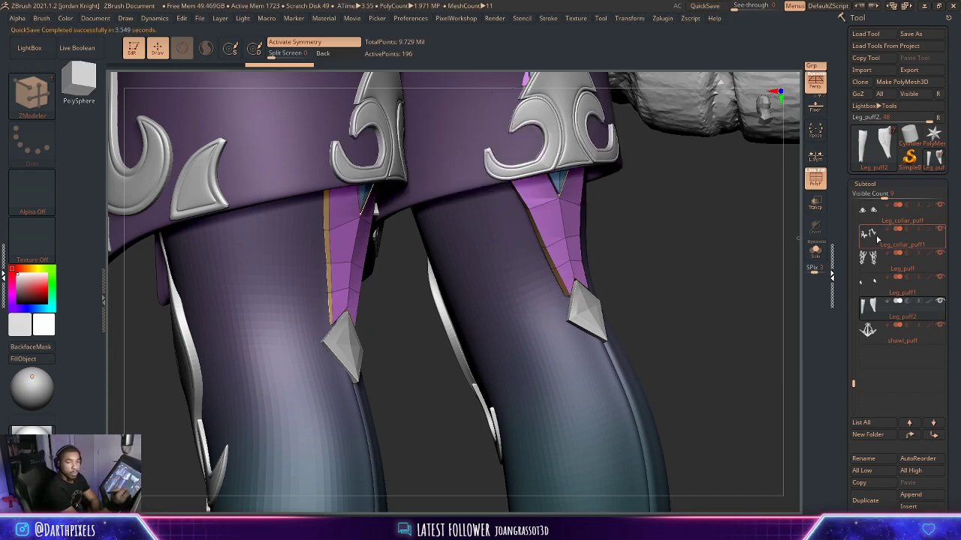
Move the pointed trim, Leg_puff2, above the diamonds, Leg_puff1, in the subtool order and merge it down.
mouse_move(873, 241)
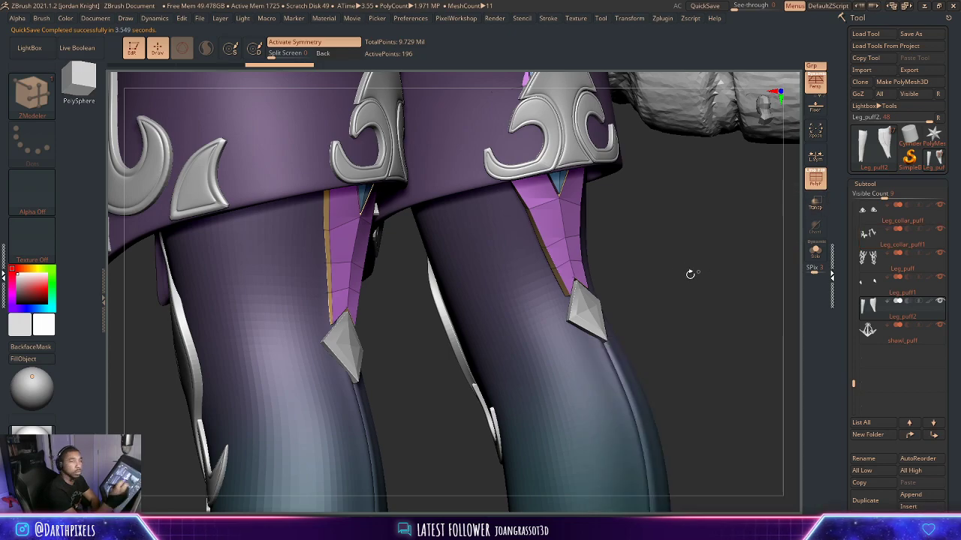
drag(673, 273, 616, 273)
click(888, 300)
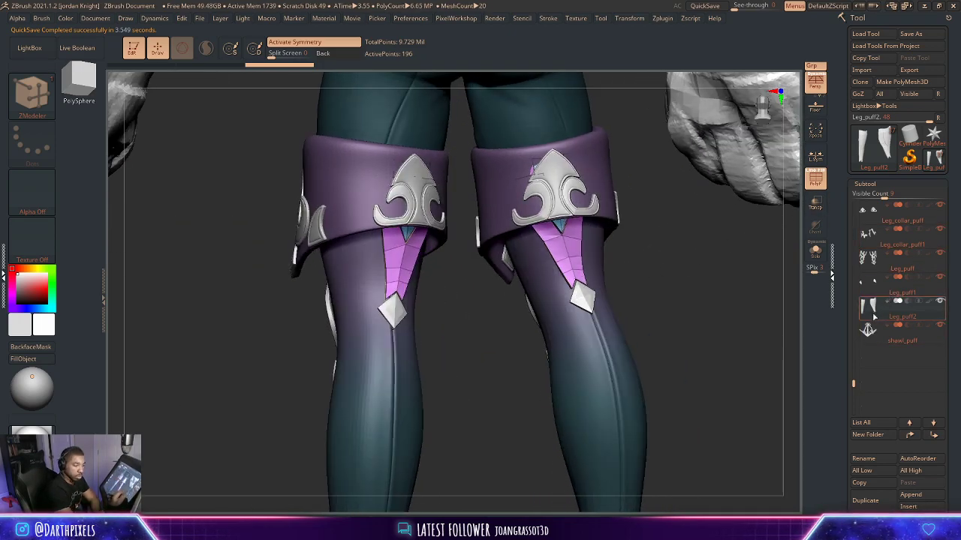
click(885, 318)
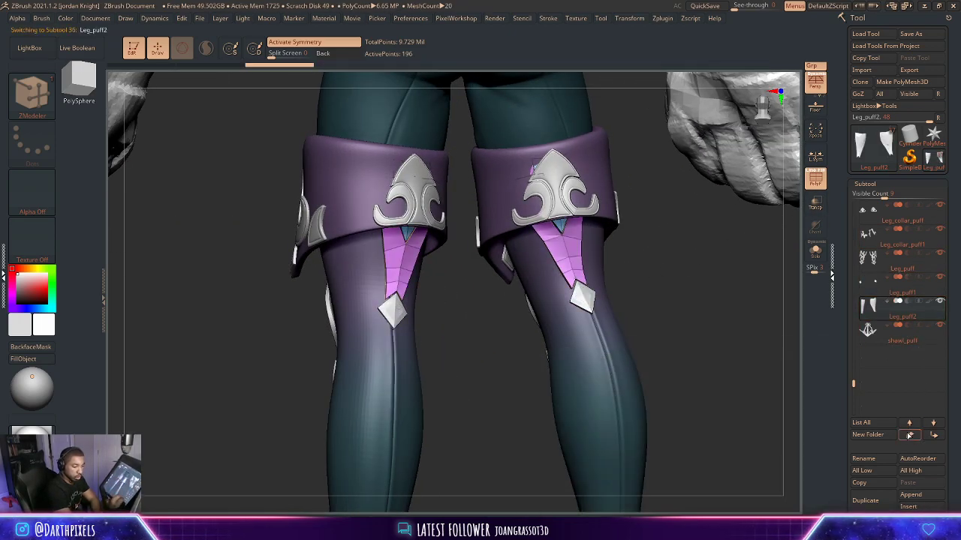
drag(835, 474, 880, 418)
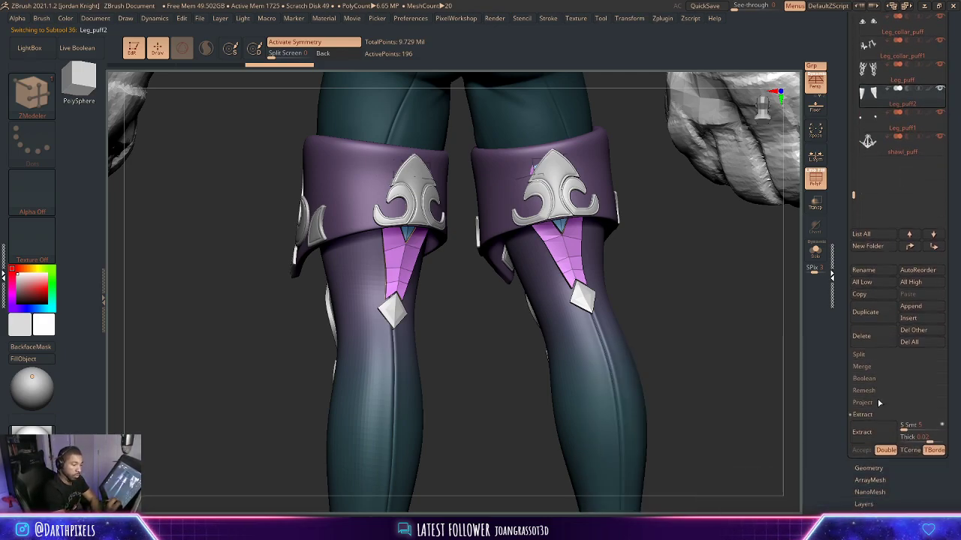
click(871, 368)
click(869, 379)
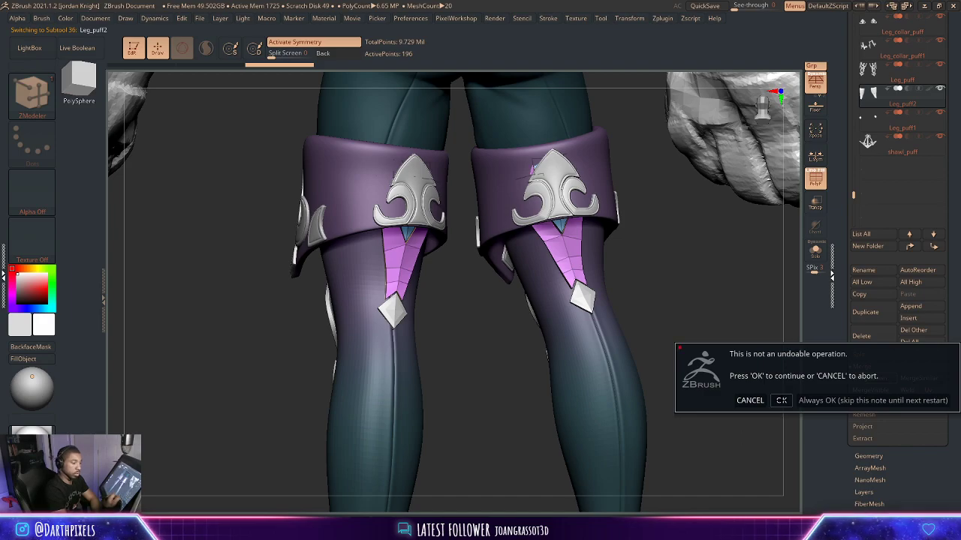
click(781, 400)
Isolate the merged trim and diamonds, and examine the polygroups and topology around one diamond.
alt+drag(641, 240, 790, 259)
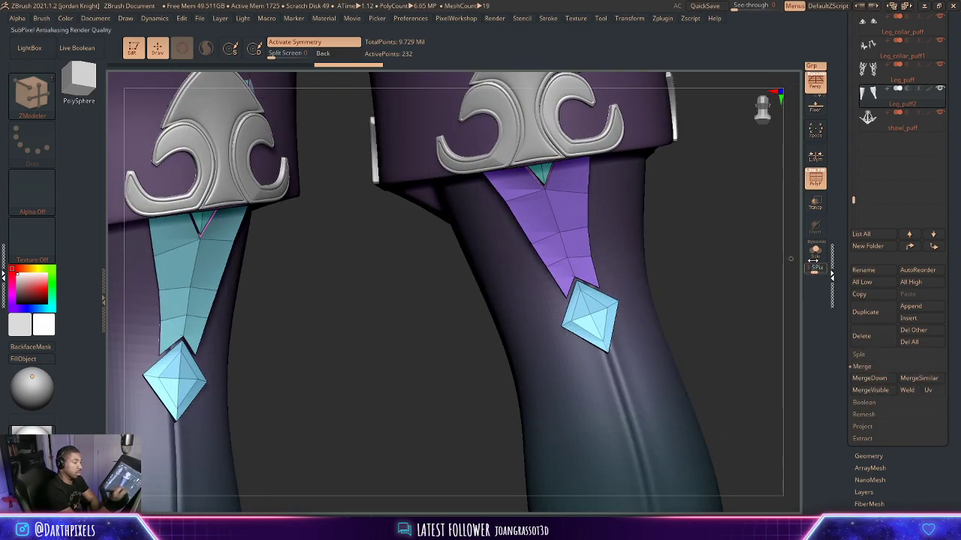
click(815, 253)
alt+drag(473, 364, 683, 349)
alt+drag(606, 292, 731, 357)
key(shift+f)
key(shift+f)
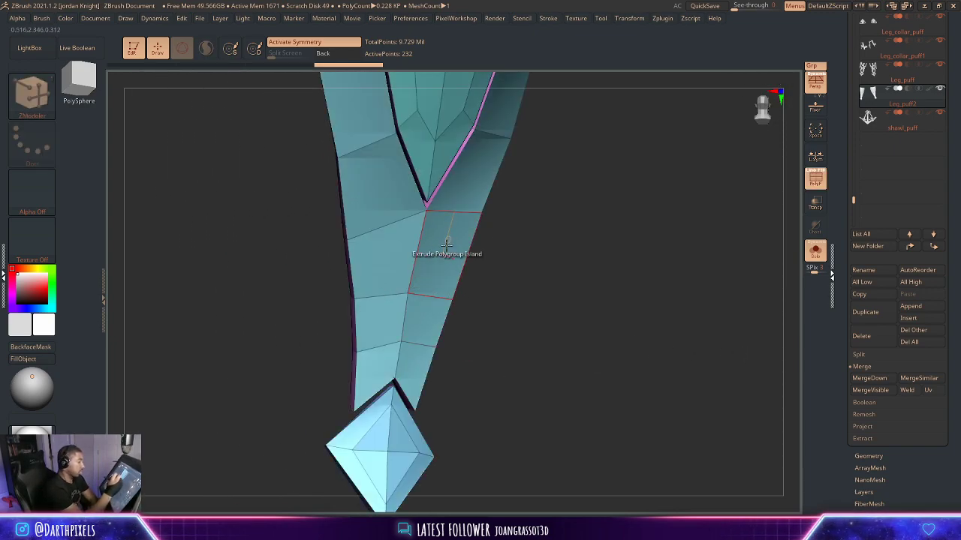
Insert an edge loop inside the border of the diamond-shaped gems at the tips of the leg pieces.
mouse_move(494, 254)
mouse_down()
mouse_move(511, 285)
mouse_move(668, 277)
mouse_move(602, 300)
mouse_move(528, 306)
mouse_move(561, 225)
mouse_move(513, 274)
mouse_up()
key(shift+f)
key(shift+f)
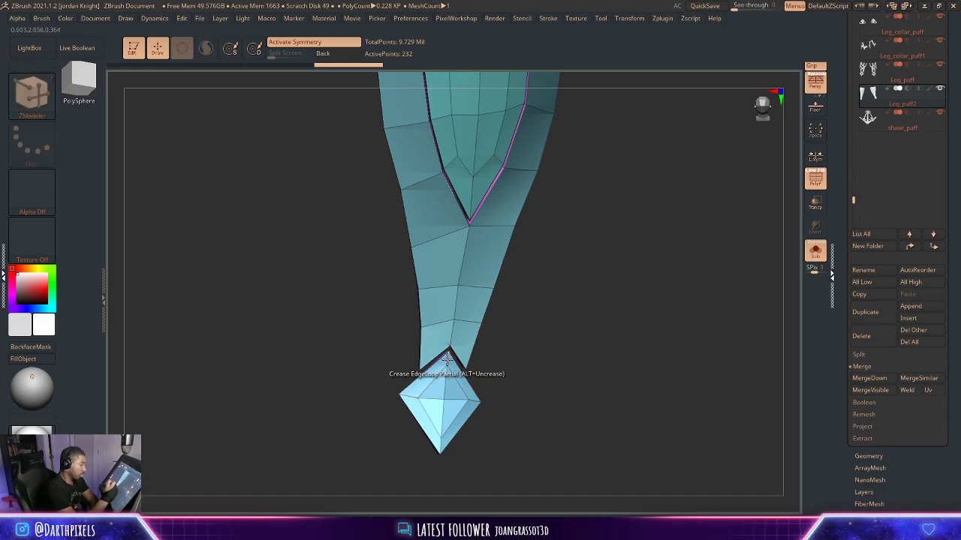
key(space)
click(445, 228)
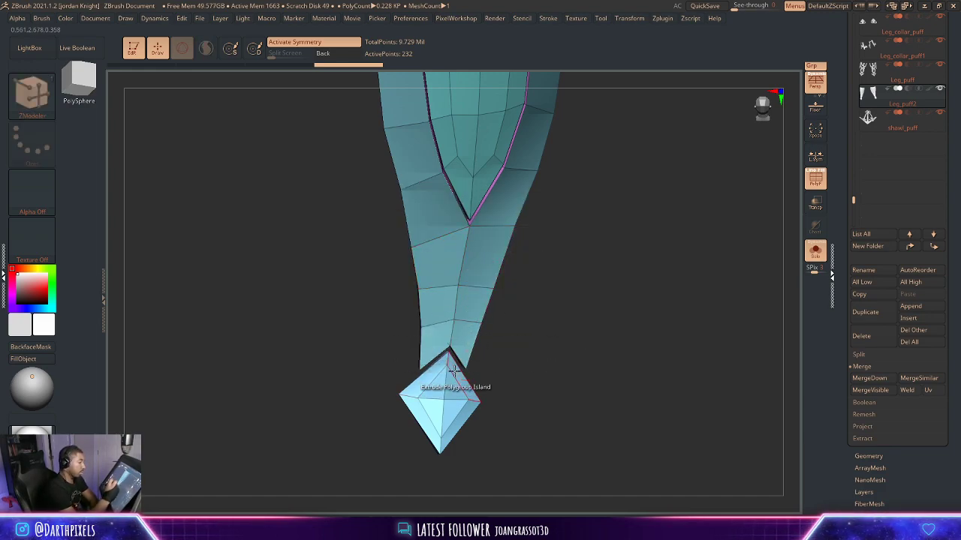
click(447, 360)
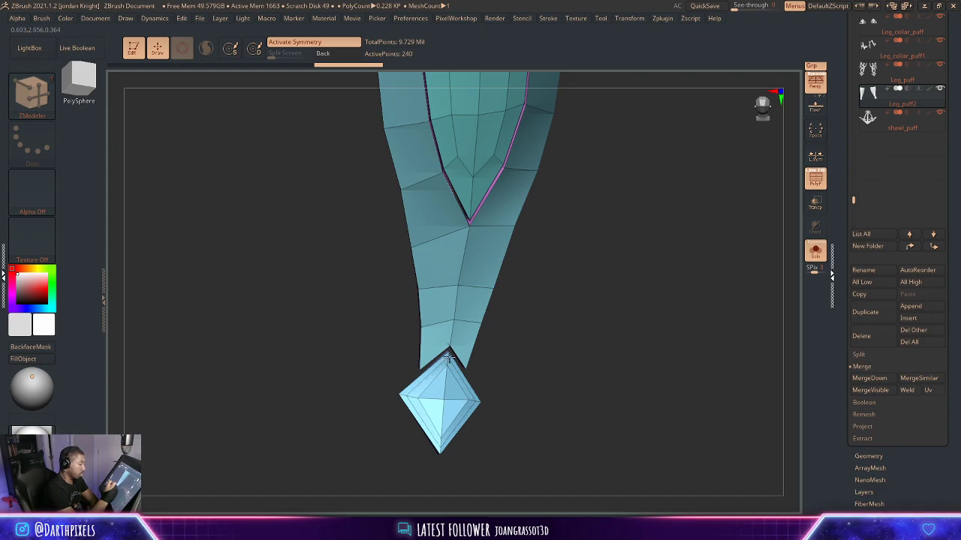
Move the gem's inner edge loop with Move EdgeLoop Complete to shape a bevelled rim around the diamond.
alt+drag(561, 349, 478, 330)
drag(430, 428, 473, 400)
alt+drag(492, 349, 593, 276)
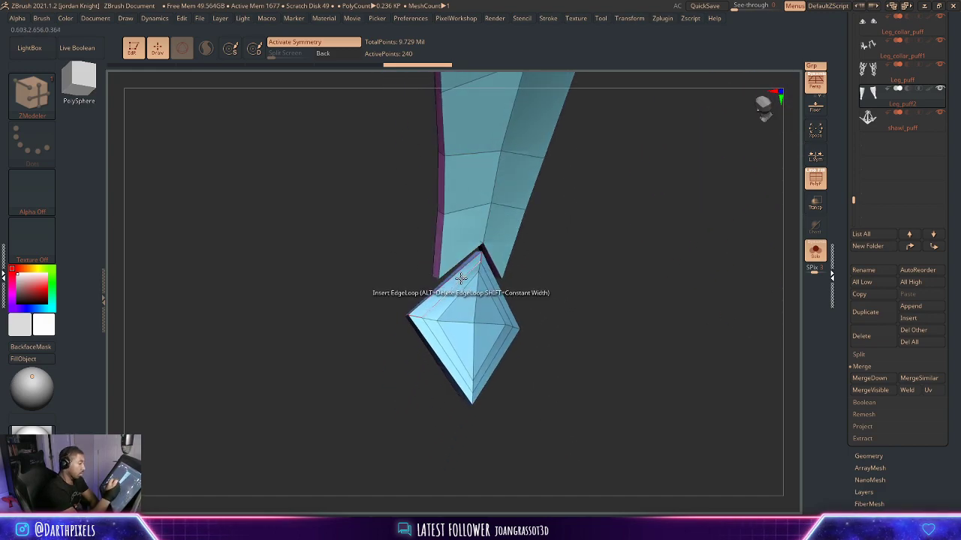
key(space)
drag(509, 278, 536, 280)
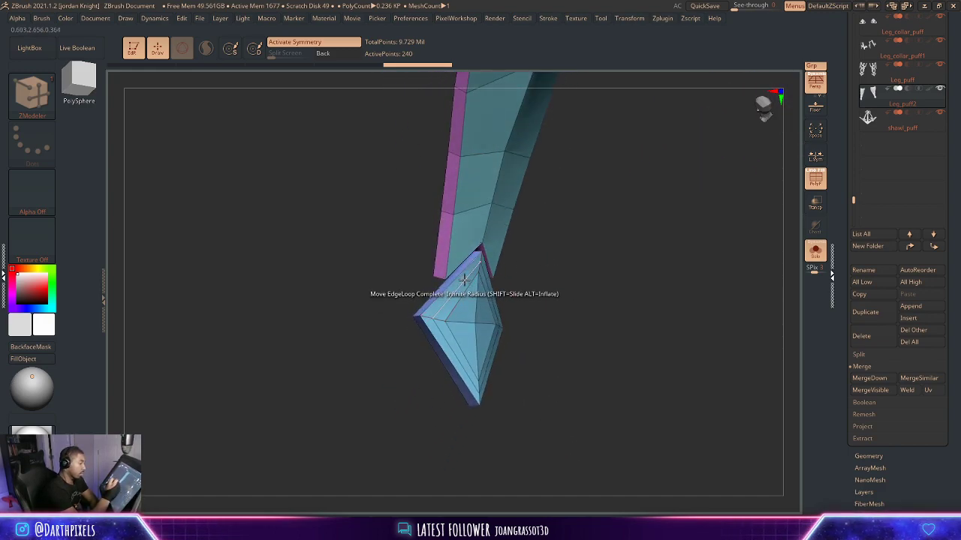
drag(464, 281, 476, 278)
Preview the leg pieces with dynamic subdivision smoothing, return to the low-poly display and hide the polyframe.
drag(550, 279, 532, 253)
key(d)
alt+drag(569, 300, 536, 272)
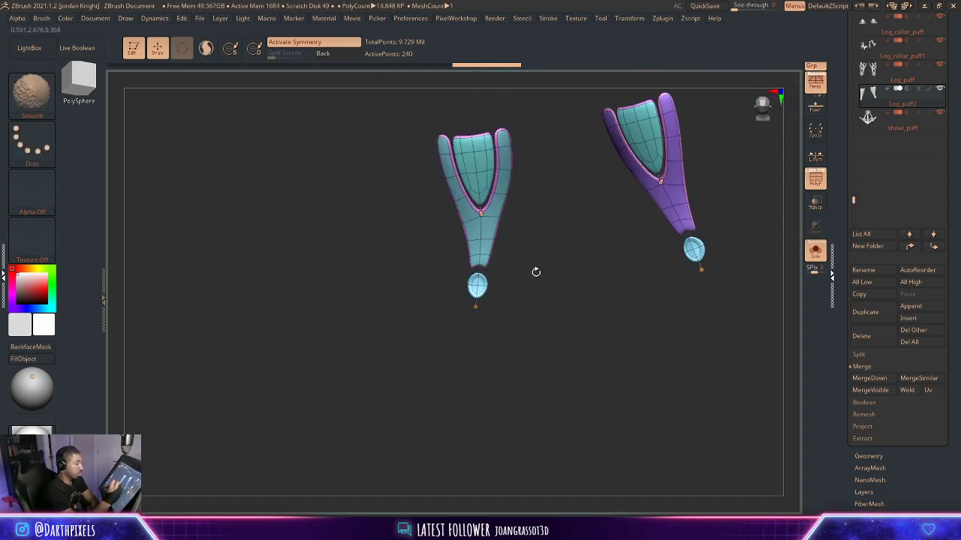
key(shift+d)
key(shift+f)
Set the ZModeler polygon action to Inset with target Polygroup Island, try it on the V-shaped frame, and undo that inset.
alt+drag(544, 229, 585, 271)
key(space)
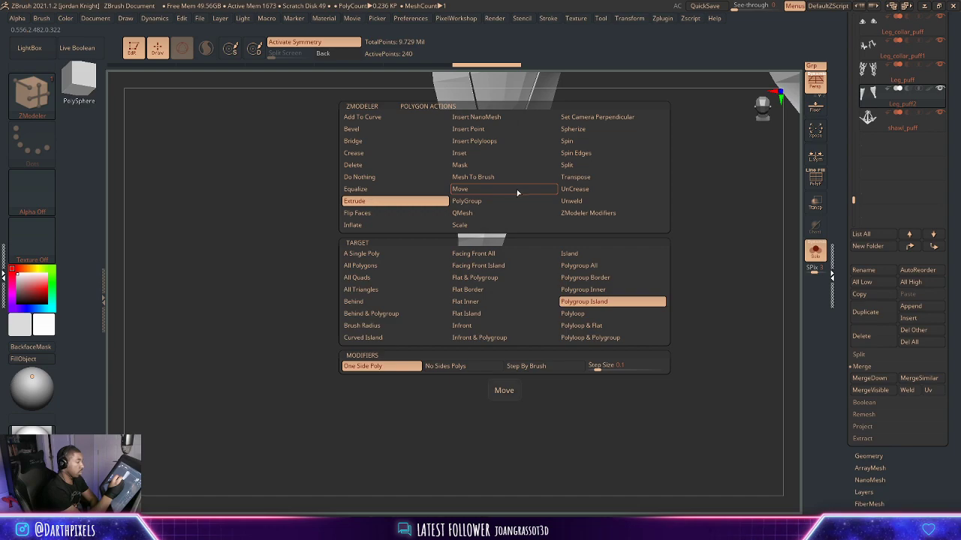
click(487, 154)
key(space)
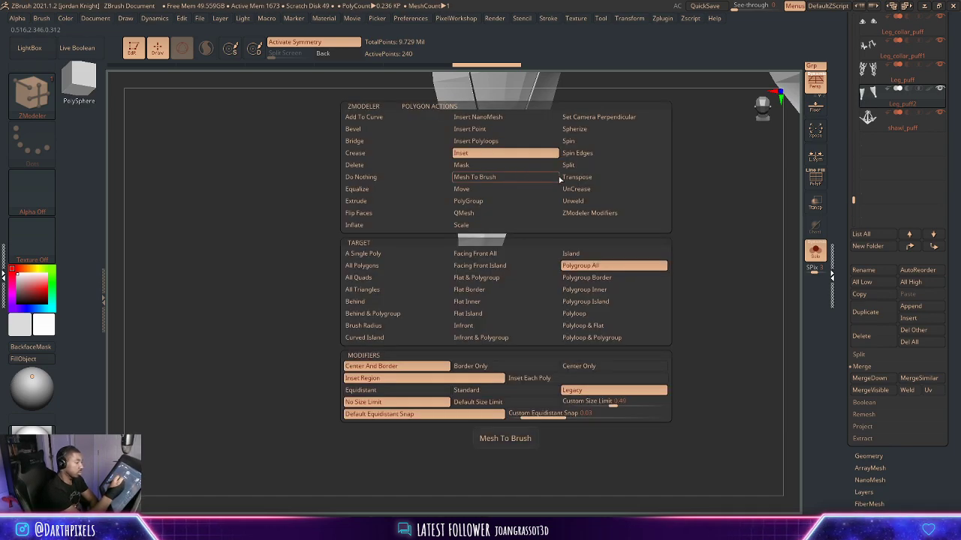
click(601, 300)
alt+drag(543, 208, 499, 282)
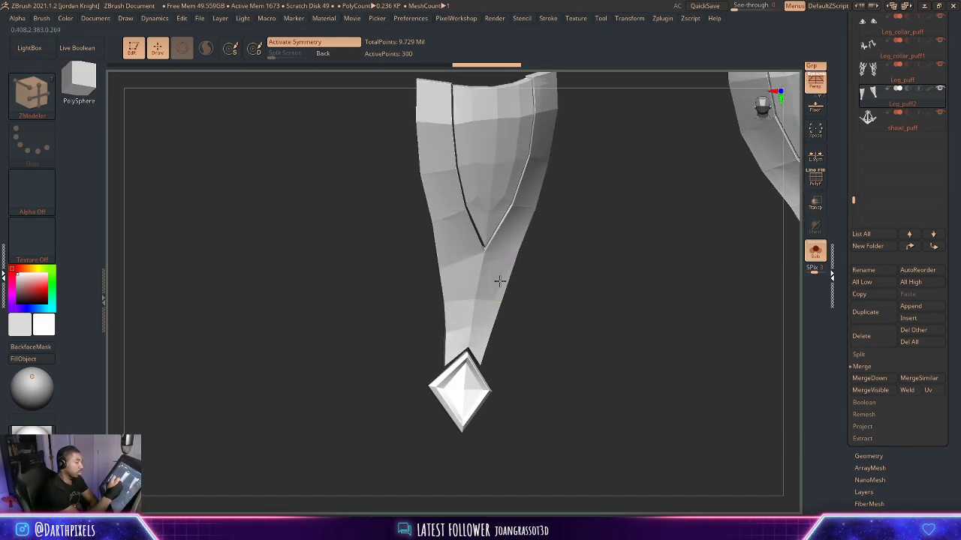
key(shift+f)
alt+drag(583, 254, 493, 264)
key(ctrl+z)
Regenerate the polygroups of the frames, inner panels and gems with Auto Groups.
key(space)
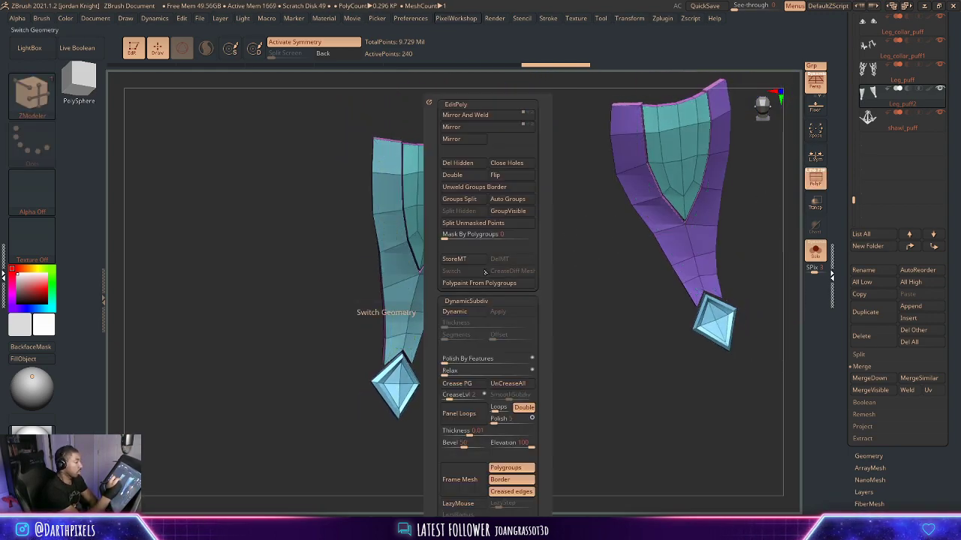
click(515, 199)
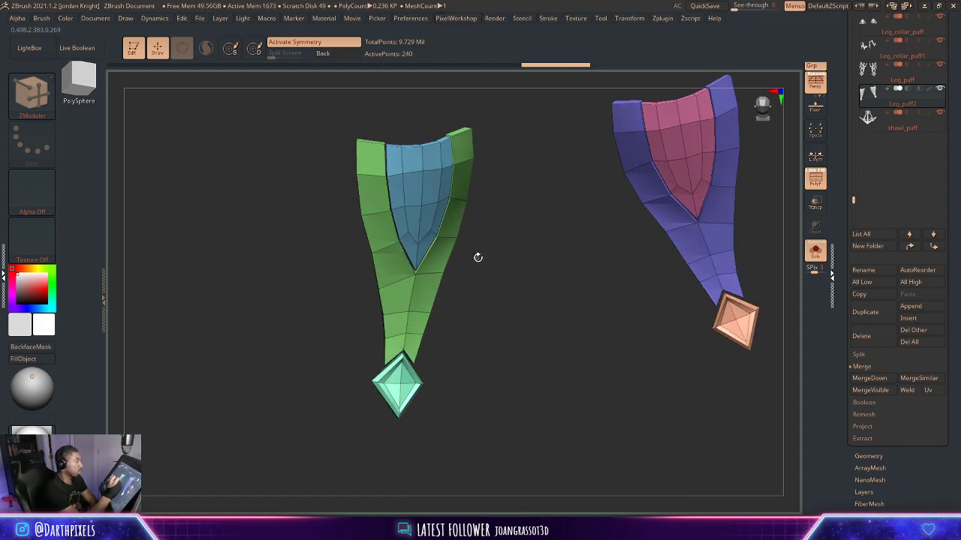
click(502, 199)
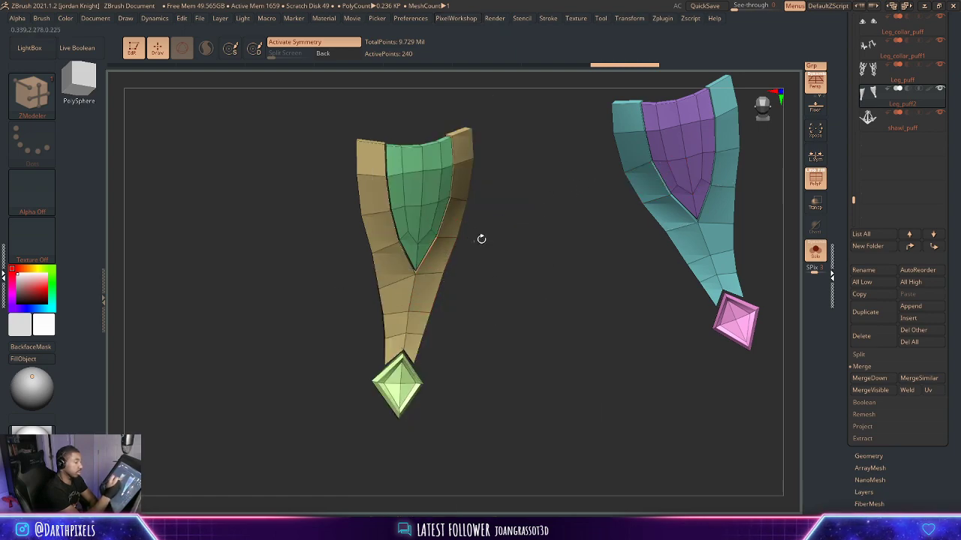
drag(481, 239, 560, 250)
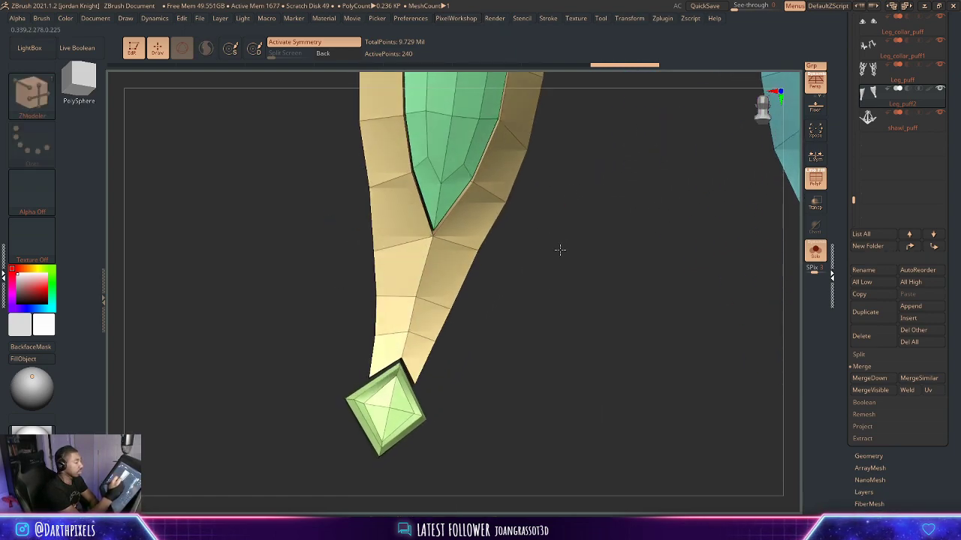
Try the Polygroup Island inset on the regrouped V-shaped frame, and undo back past the automatic regrouping.
click(470, 225)
key(ctrl+shift+z)
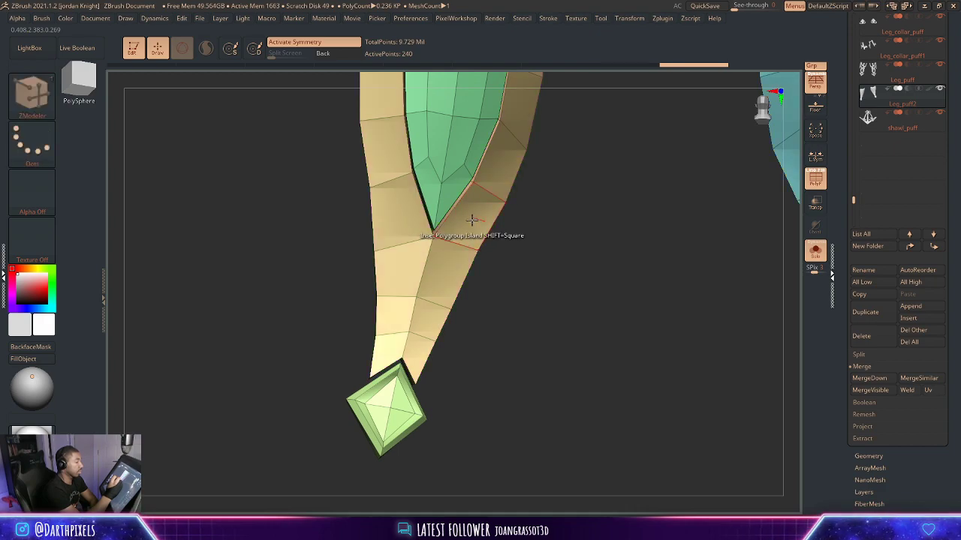
click(472, 220)
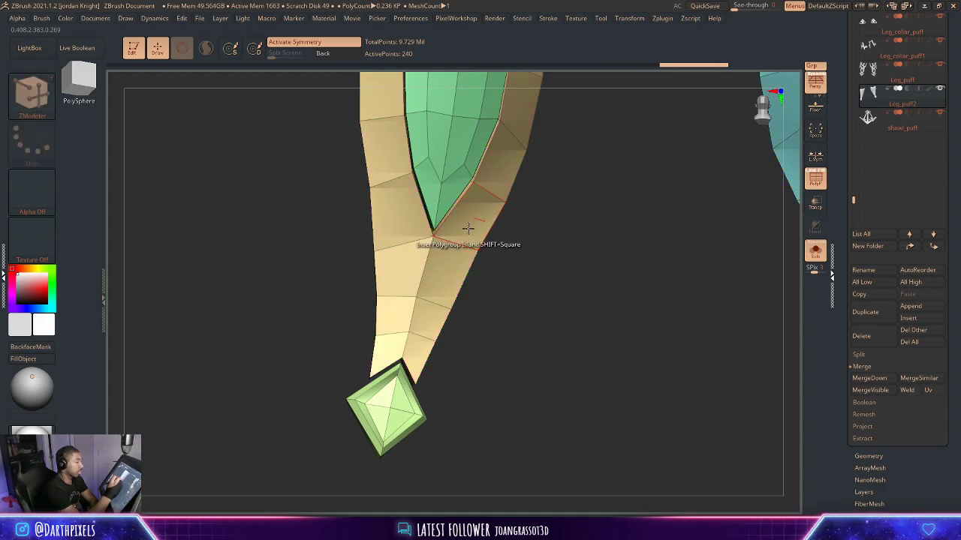
click(466, 228)
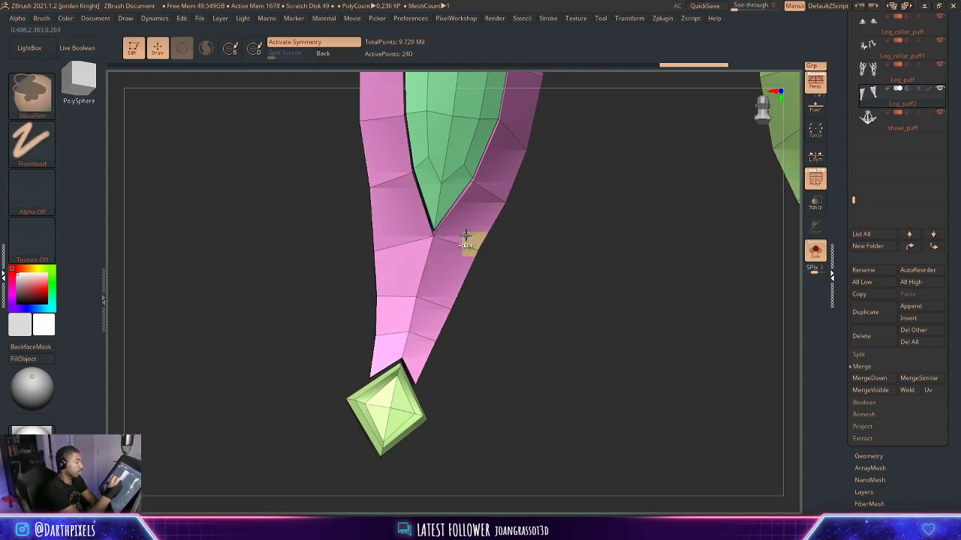
key(ctrl+z)
key(ctrl+z)
key(ctrl+z)
key(ctrl+z)
Inset the V-shaped frame and the inner panel as polygroup islands to give each a narrow border.
click(469, 226)
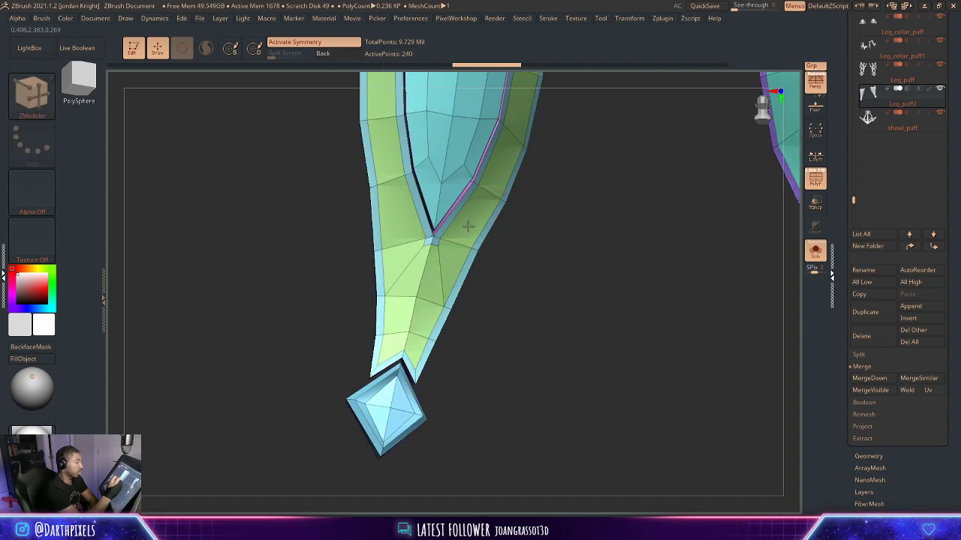
alt+drag(553, 231, 517, 227)
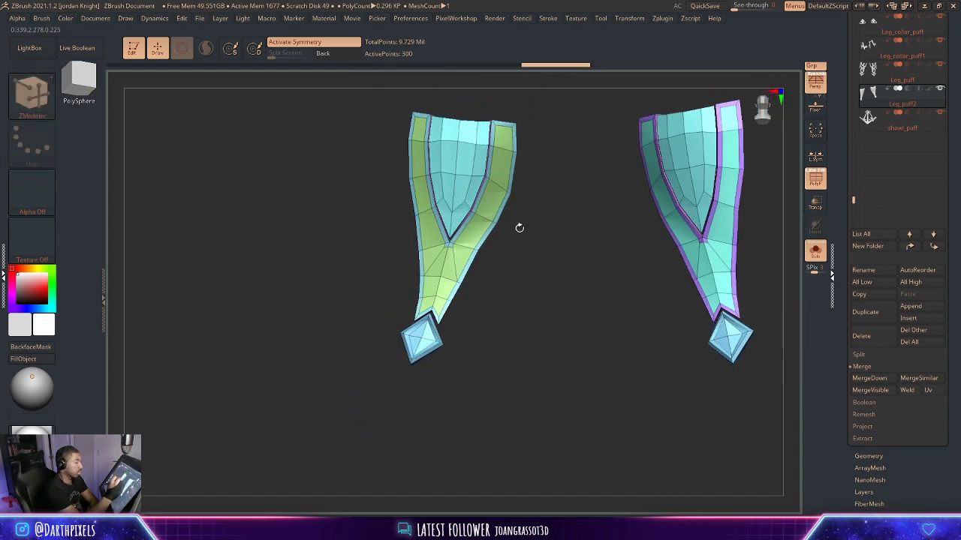
alt+drag(508, 273, 491, 287)
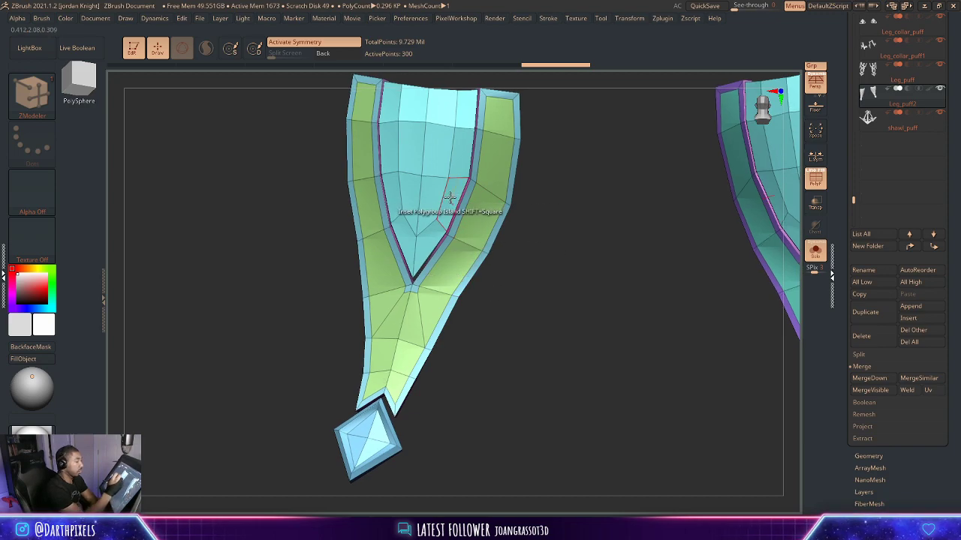
drag(448, 198, 447, 204)
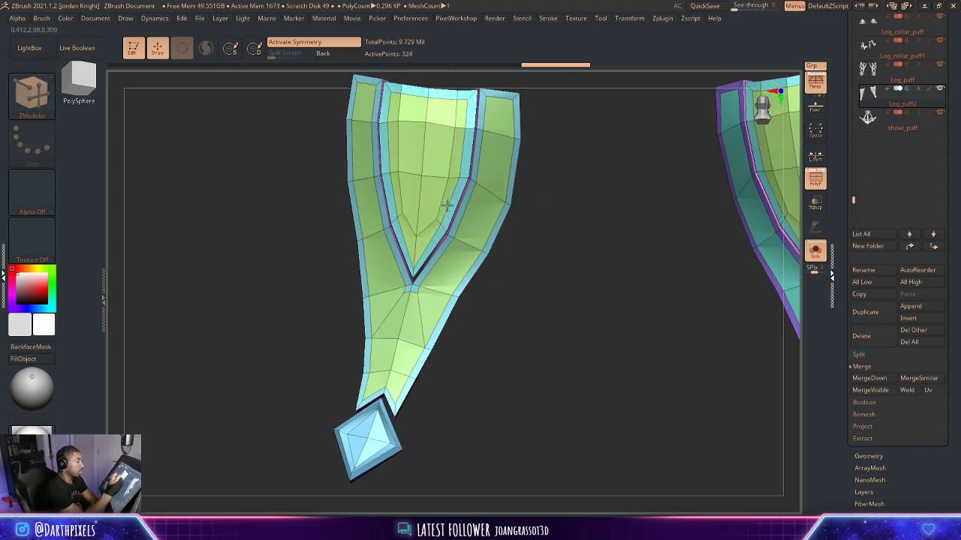
Stitch the inset points below the inner panel's tip together to clean up the frame's V junction.
alt+drag(548, 272, 525, 259)
alt+drag(551, 296, 601, 321)
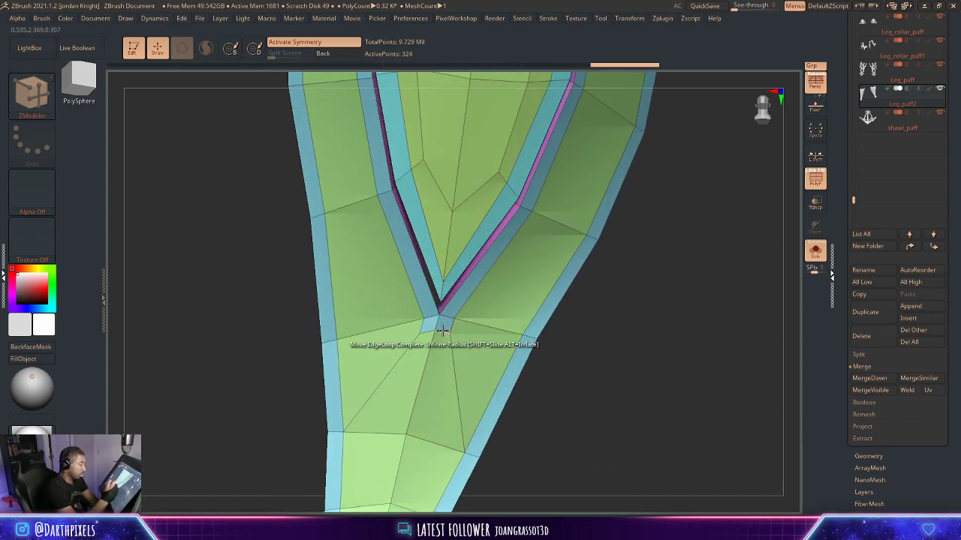
key(space)
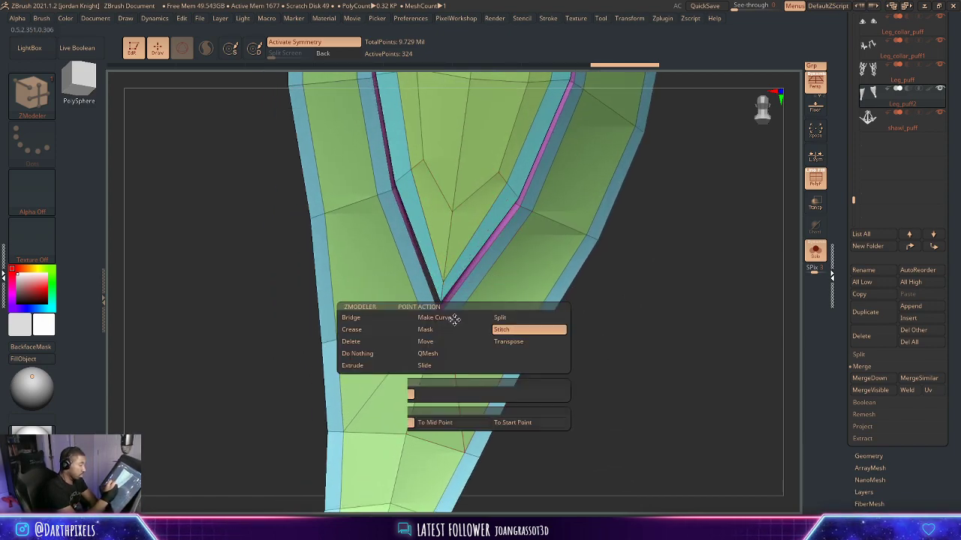
click(454, 320)
click(450, 334)
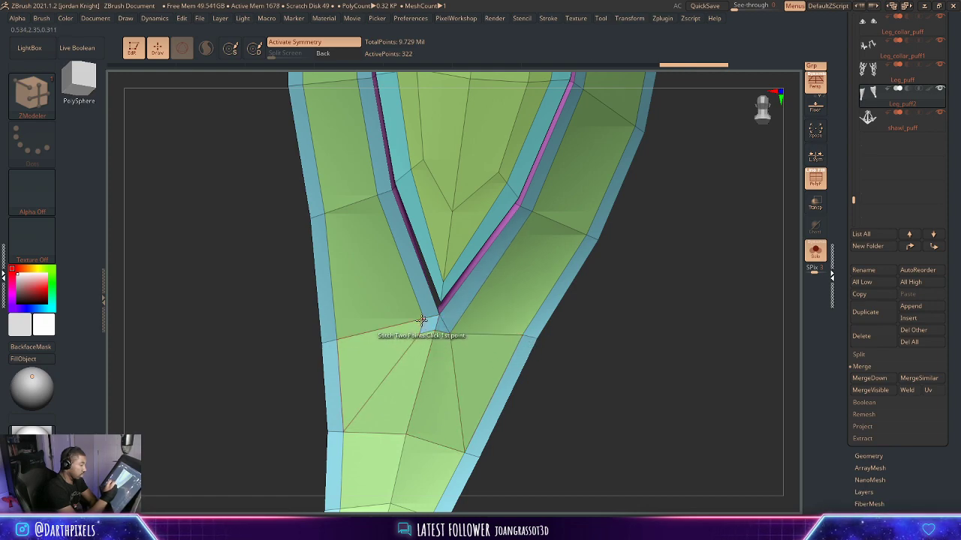
click(420, 335)
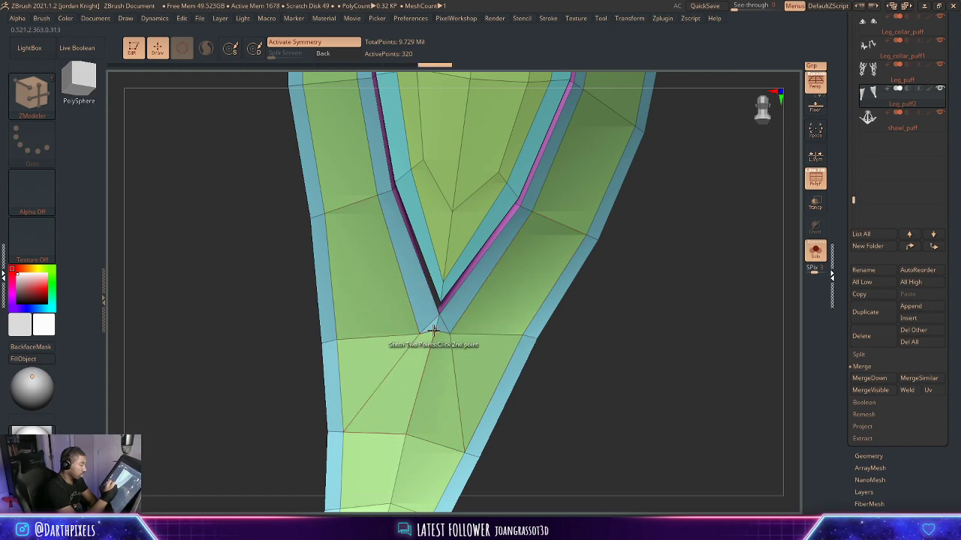
click(434, 331)
click(450, 335)
click(436, 330)
Undo the point stitches and the insets on the frame and inner panel, and return to drawing mode.
alt+drag(624, 284, 580, 273)
key(w)
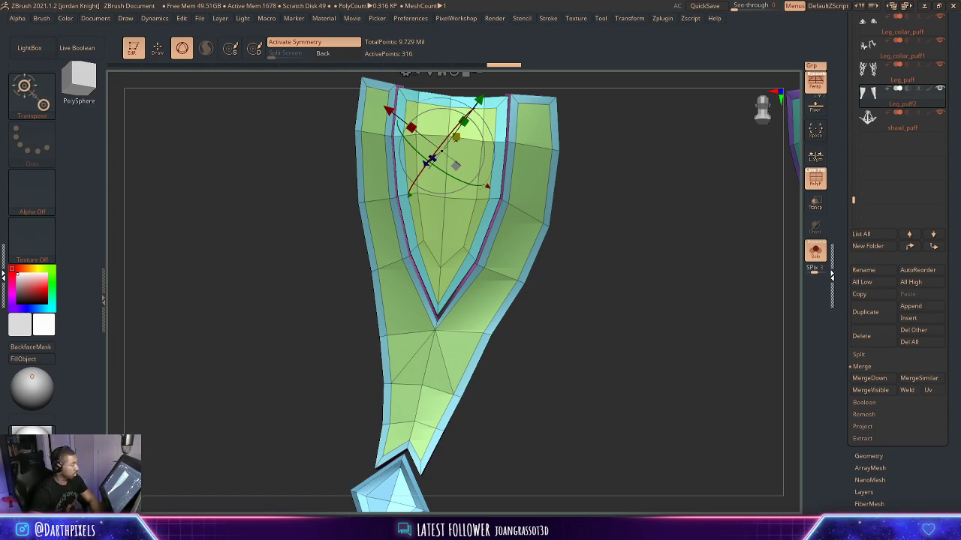
mouse_move(549, 345)
mouse_down()
mouse_move(557, 289)
mouse_move(577, 279)
mouse_move(570, 290)
mouse_up()
key(ctrl+z)
key(ctrl+z)
key(ctrl+z)
key(ctrl+z)
key(ctrl+z)
key(ctrl+z)
mouse_move(515, 326)
alt+mouse_down()
mouse_move(521, 335)
mouse_move(510, 327)
alt+mouse_up()
key(q)
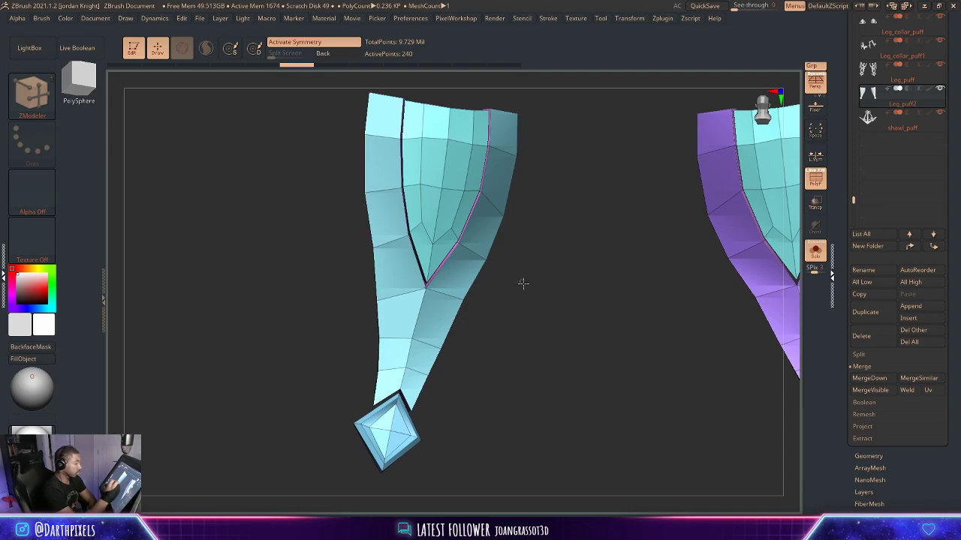
Undo the edge loop and its adjustment on the diamond-shaped gems.
drag(523, 283, 516, 301)
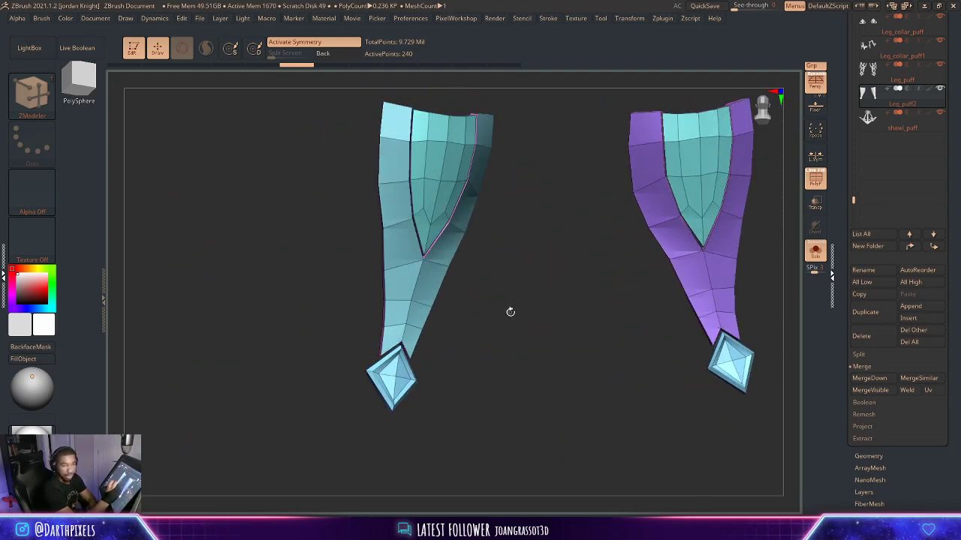
key(ctrl)
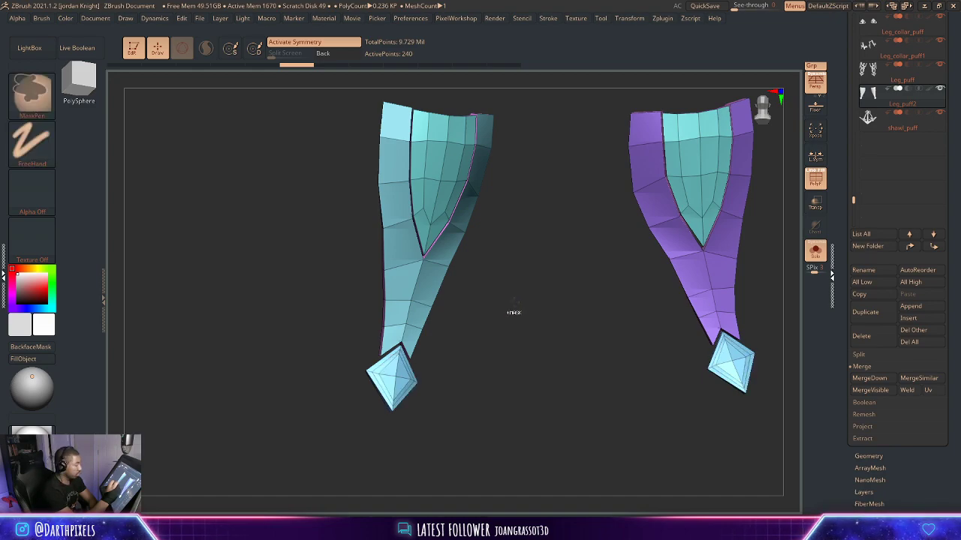
mouse_move(510, 302)
mouse_down()
mouse_move(521, 296)
mouse_move(519, 325)
mouse_move(546, 285)
mouse_move(466, 314)
mouse_move(411, 437)
mouse_up()
key(space)
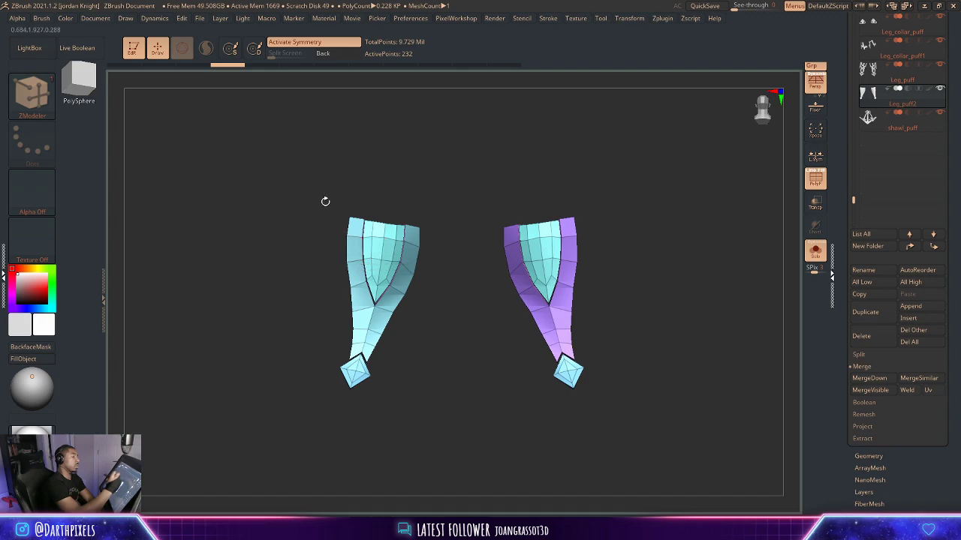
Turn off symmetry, hide one of the two leg pieces to isolate the other, and open the mesh editing commands.
ctrl+alt+shift+drag(299, 132, 422, 352)
key(ctrl+z)
key(x)
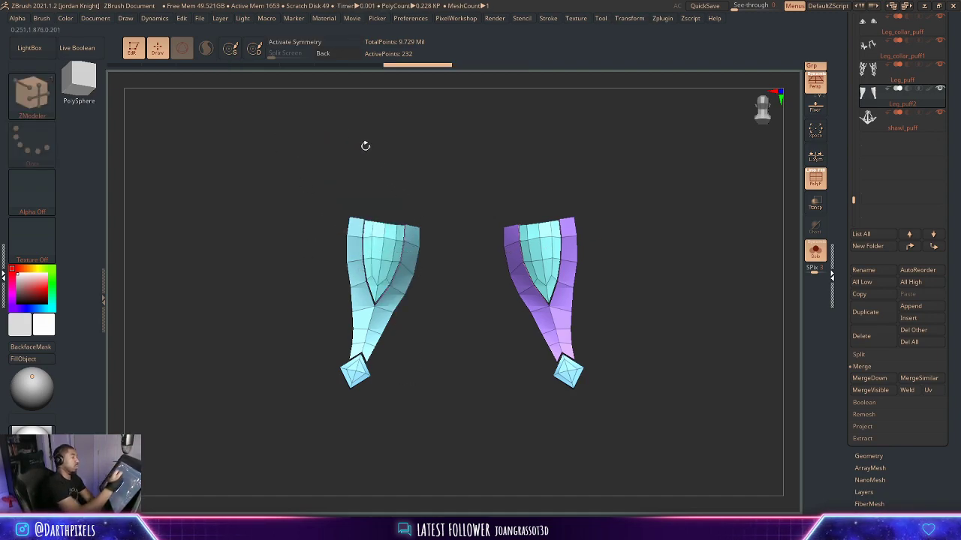
mouse_move(309, 120)
ctrl+alt+shift+mouse_down()
mouse_move(399, 427)
mouse_move(239, 424)
ctrl+alt+shift+mouse_up()
key(space)
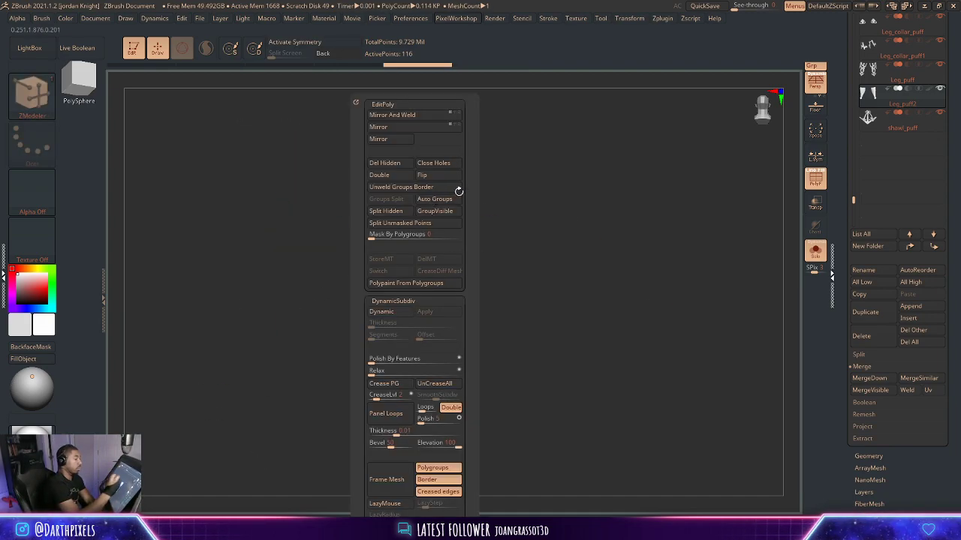
right_drag(458, 191, 539, 211)
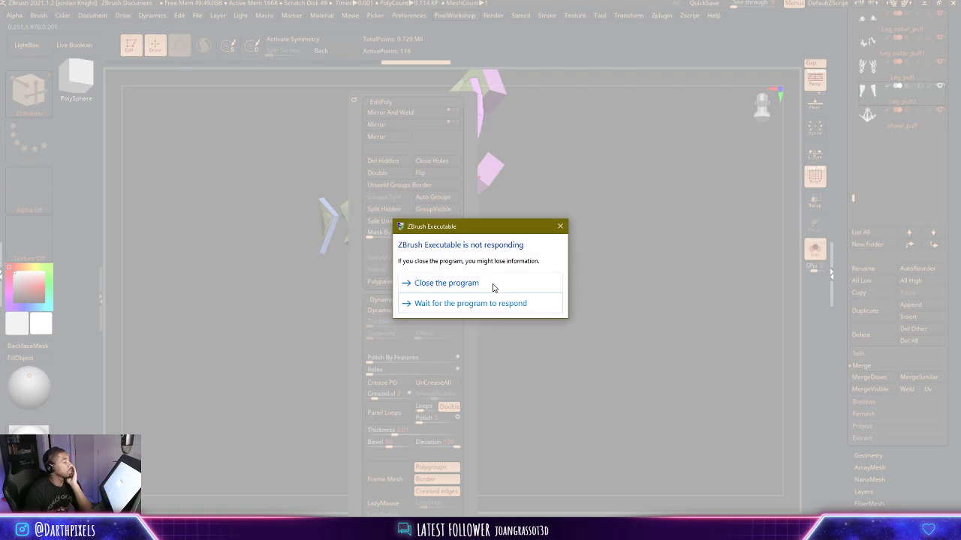
Close the unresponsive ZBrush, cancel the problem report and dismiss the Home Page after relaunching it.
click(493, 285)
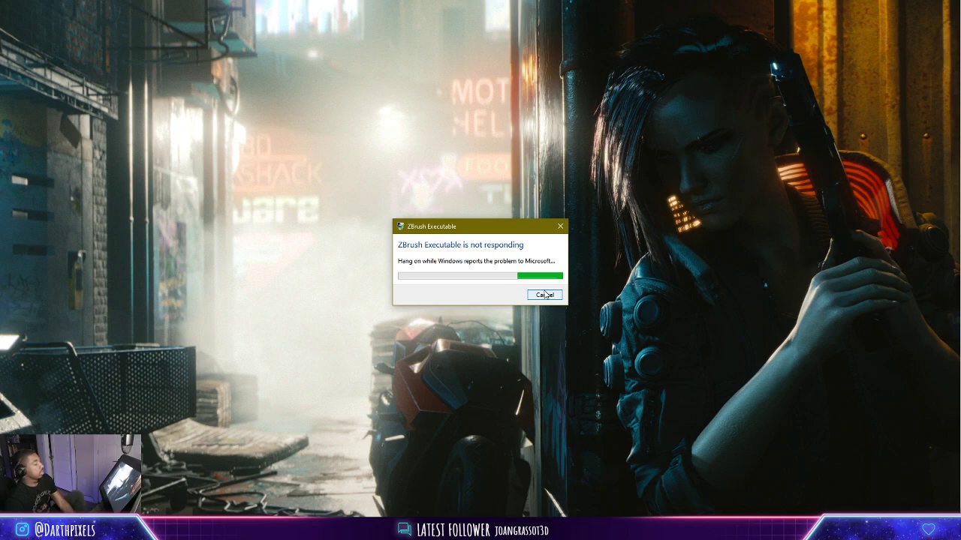
click(544, 295)
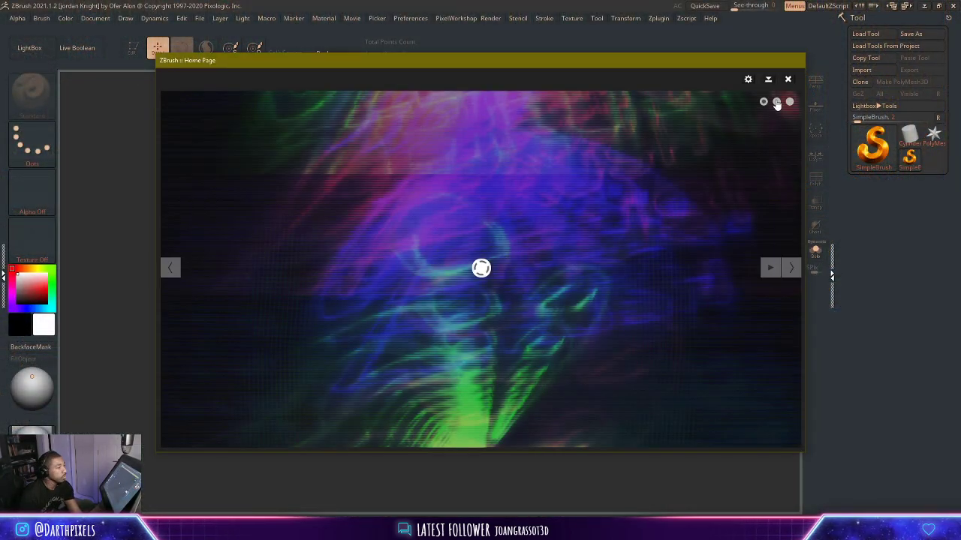
click(787, 79)
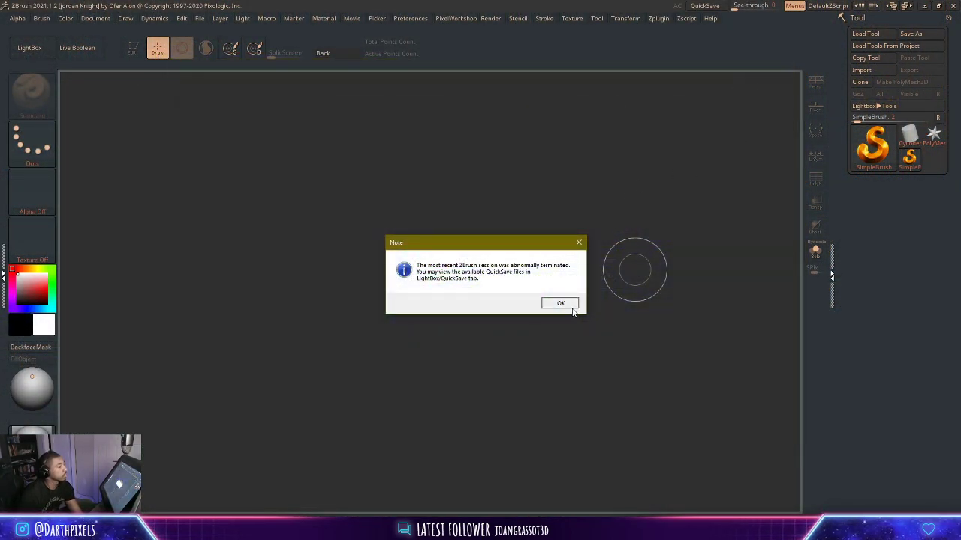
Dismiss the abnormal-termination note and restore the QS_227 QuickSave showing the character's legs.
click(560, 303)
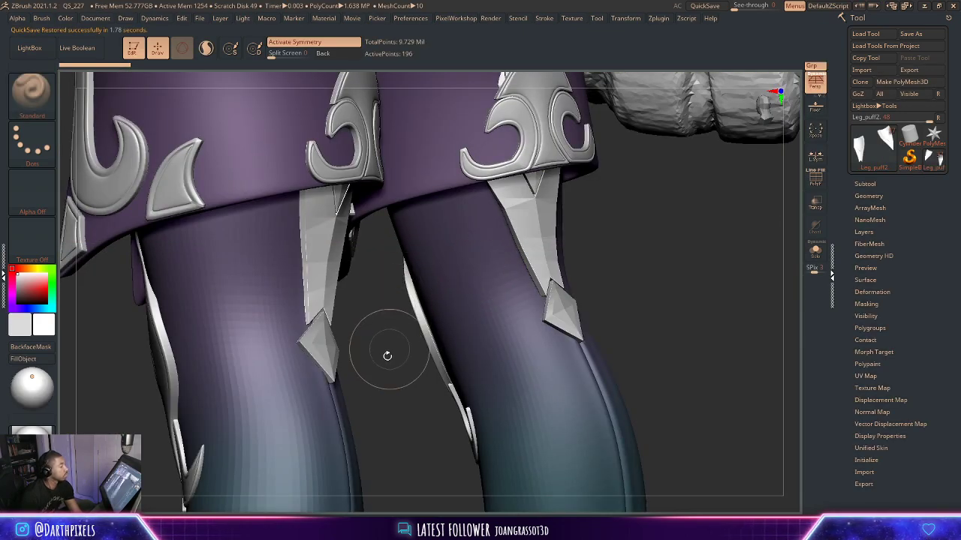
drag(386, 370, 337, 362)
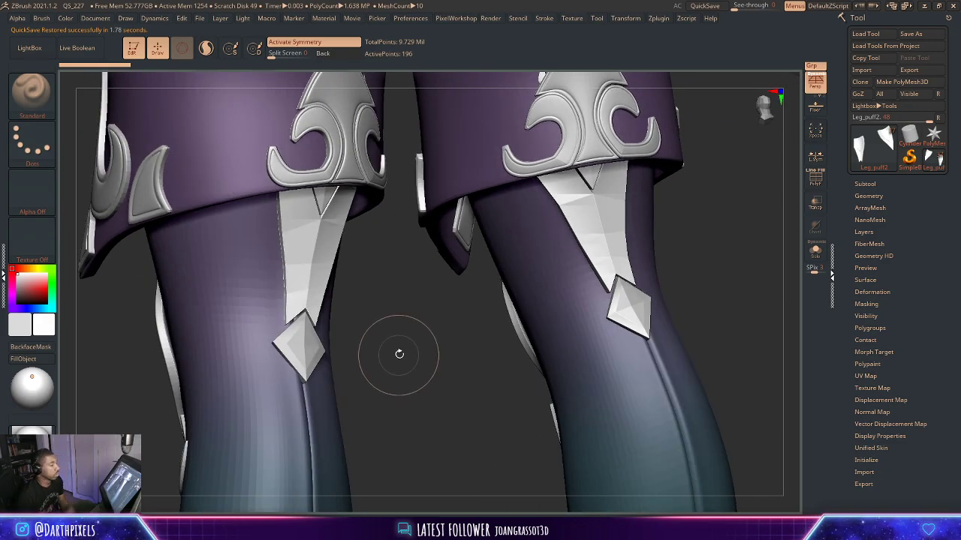
Show the polyframe and solo the Leg_puff2 armour subtool in a front view.
key(shift+f)
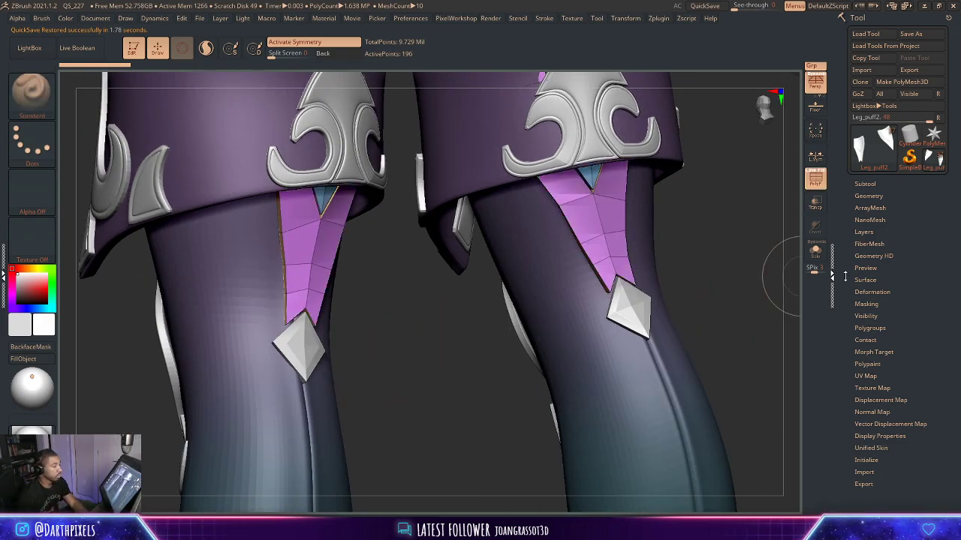
click(822, 259)
shift+drag(528, 314, 486, 418)
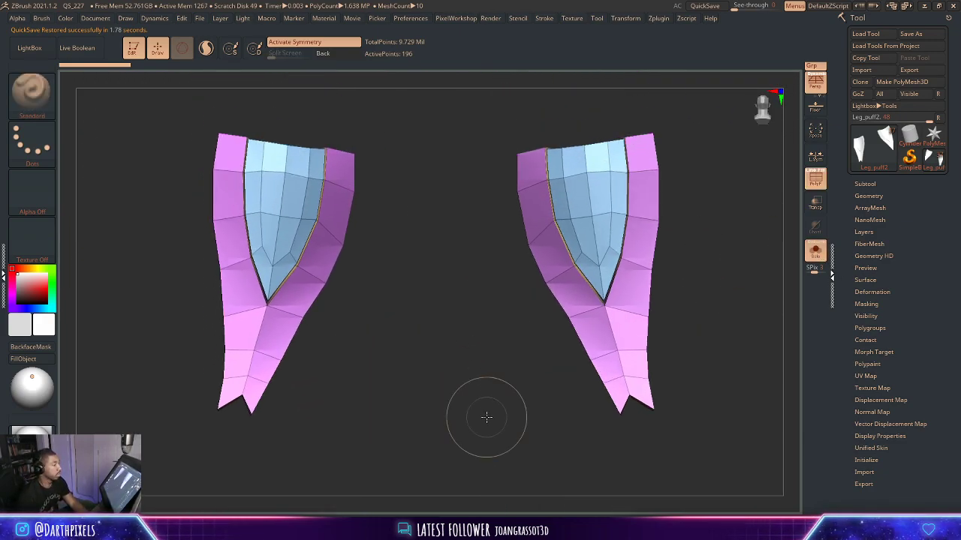
alt+drag(459, 359, 442, 319)
alt+drag(421, 250, 467, 452)
Turn off symmetry, hide one of the two mirrored leg armour pieces and delete the hidden geometry.
mouse_move(255, 141)
ctrl+alt+shift+mouse_down()
mouse_move(457, 286)
mouse_move(459, 478)
ctrl+alt+shift+mouse_up()
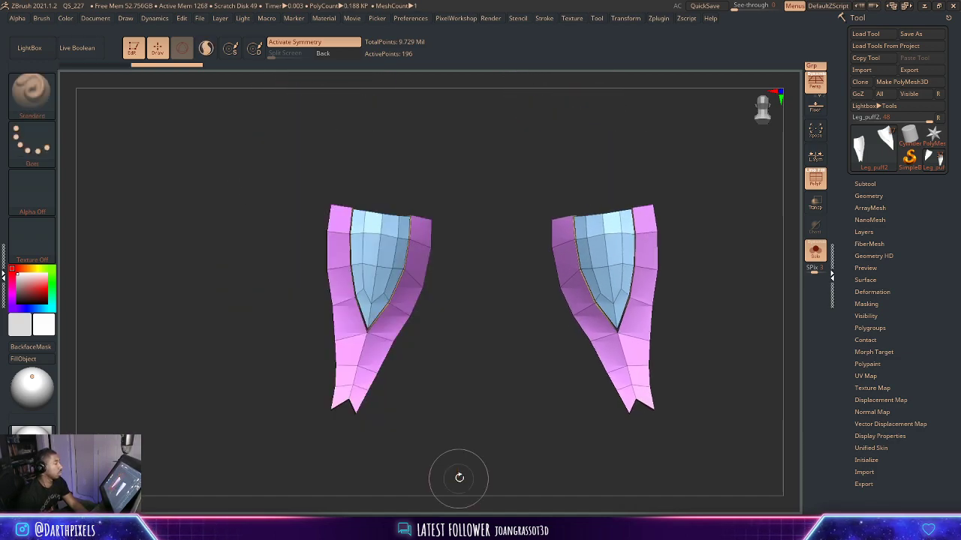
key(x)
mouse_move(285, 148)
ctrl+alt+shift+mouse_down()
mouse_move(495, 245)
mouse_move(463, 441)
ctrl+alt+shift+mouse_up()
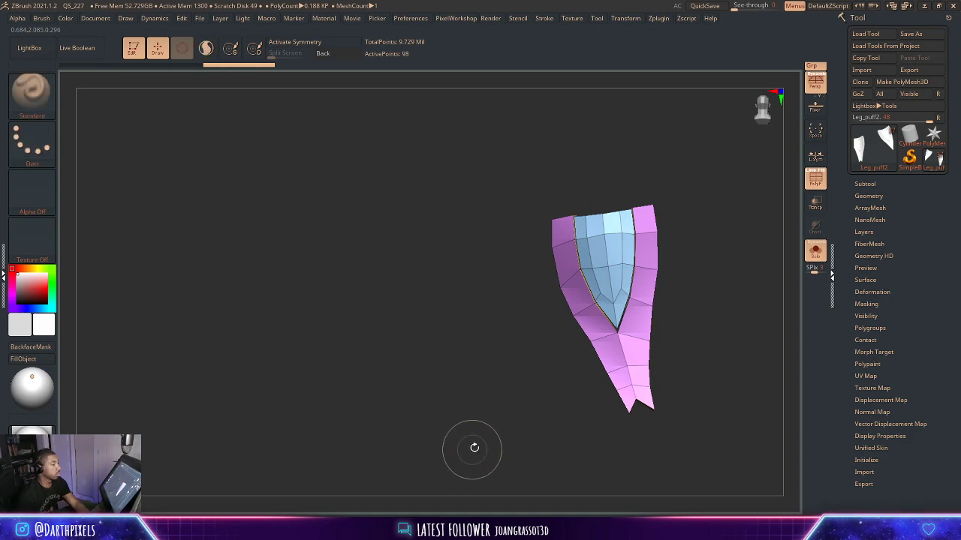
key(space)
click(452, 163)
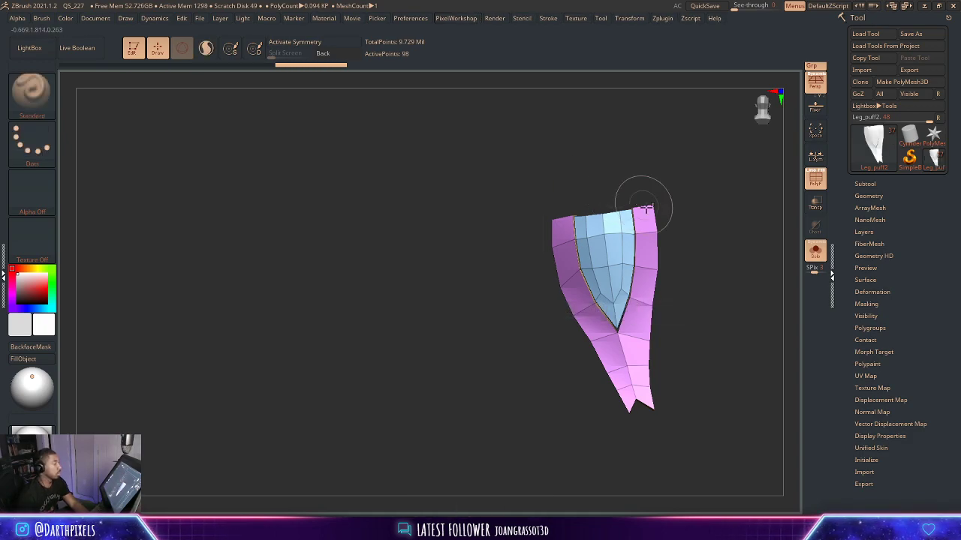
Examine the remaining leg armour piece from its forked tip to its upper rim, with and without the polyframe.
alt+drag(703, 243, 508, 272)
alt+drag(555, 355, 555, 180)
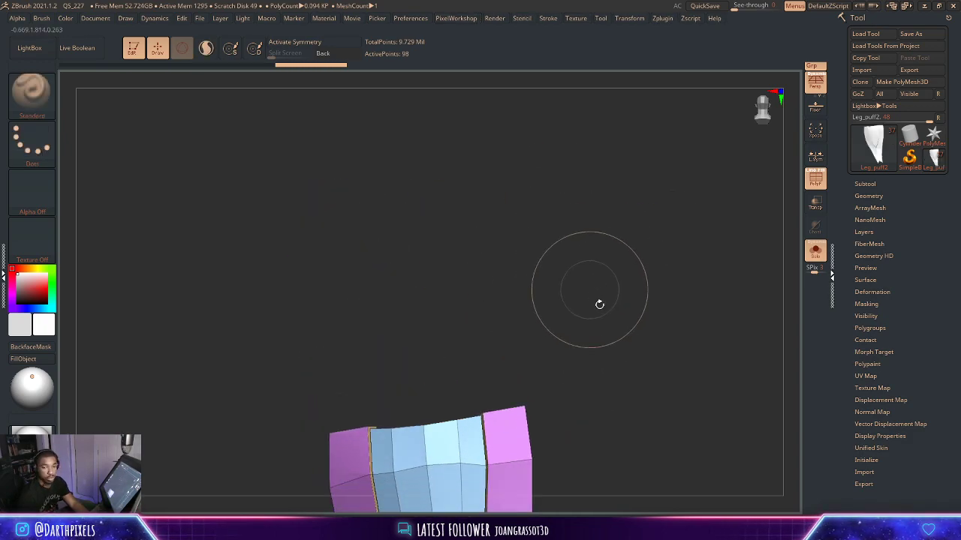
alt+drag(608, 387, 585, 145)
alt+drag(566, 324, 557, 198)
key(shift+f)
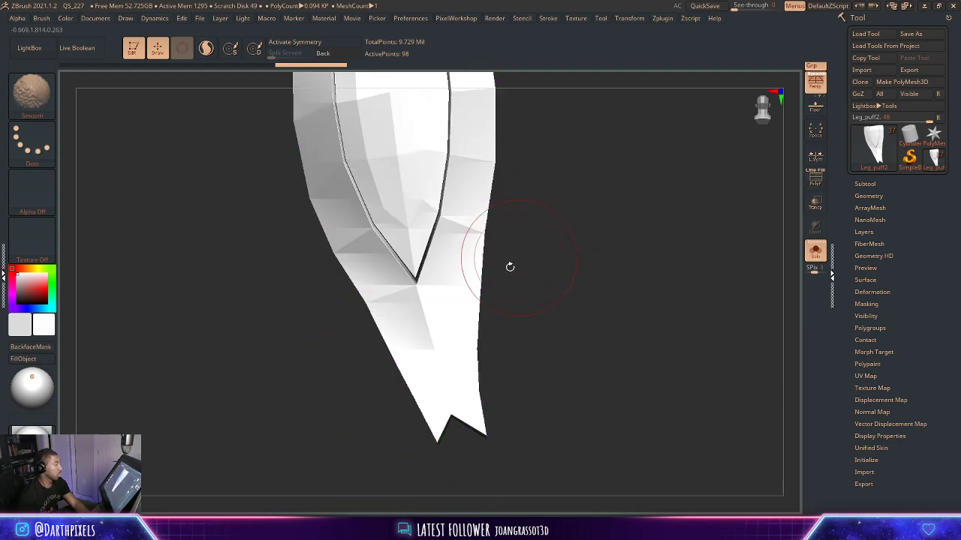
key(shift+f)
drag(525, 312, 542, 325)
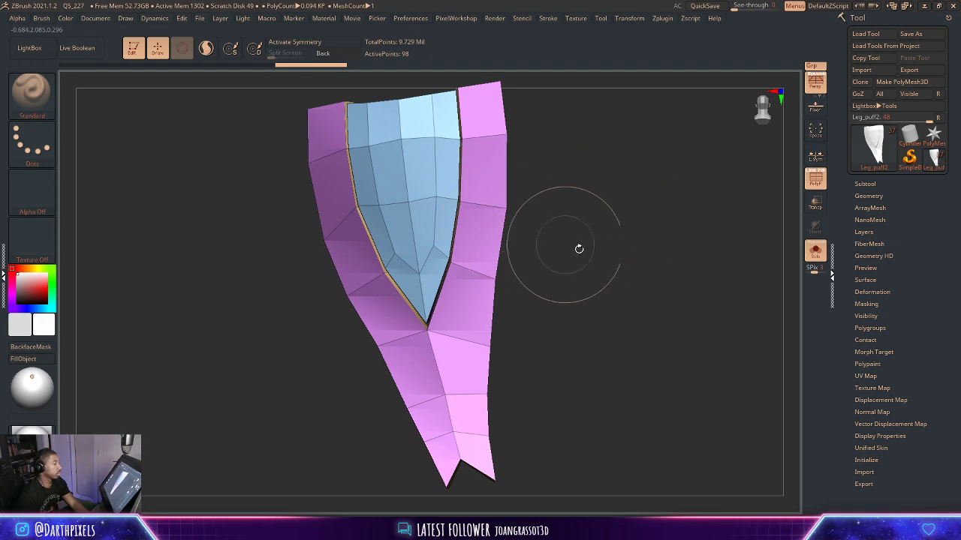
drag(579, 248, 524, 278)
key(space)
drag(423, 256, 537, 289)
drag(537, 289, 503, 375)
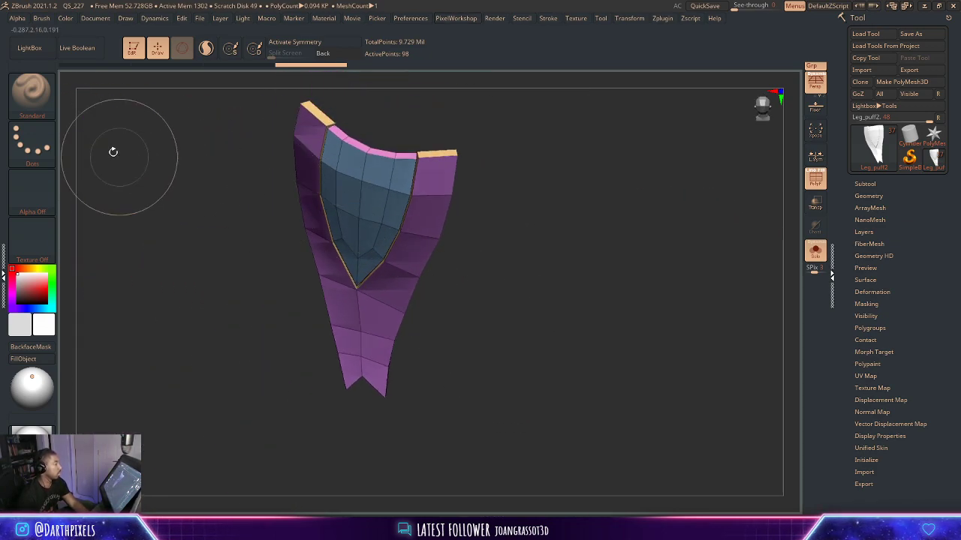
With the ZModeler brush, delete the outer frame's side faces using the polygon action Delete with target Polygroup Island.
click(31, 94)
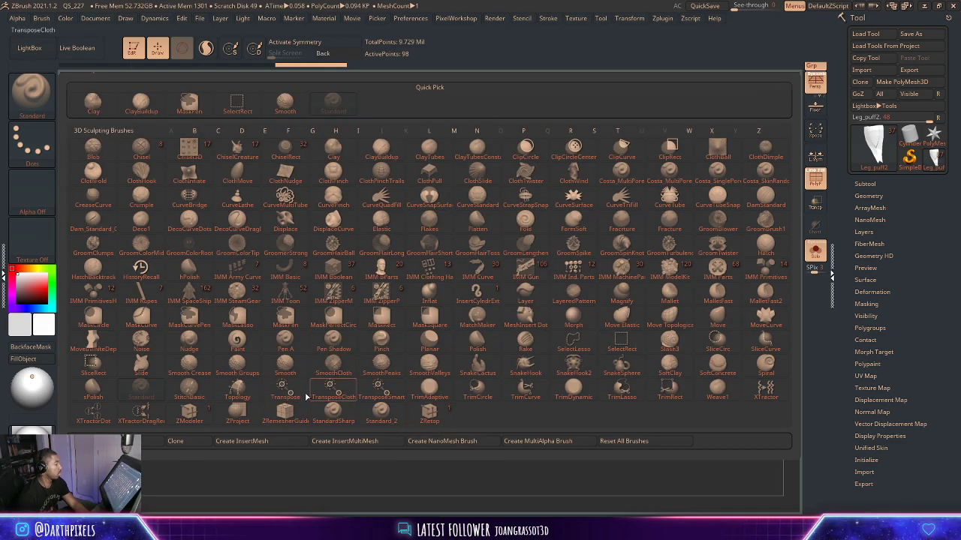
click(190, 413)
drag(557, 279, 536, 278)
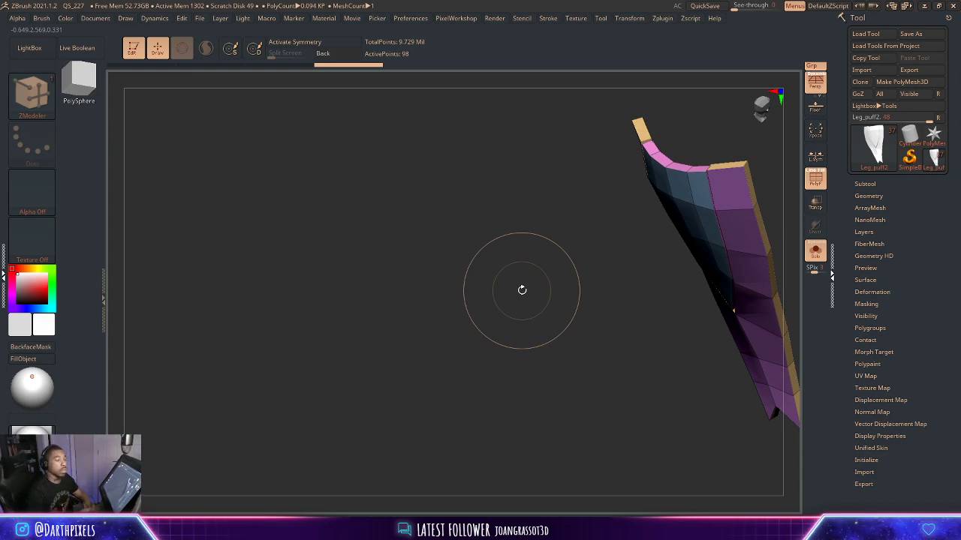
drag(621, 309, 364, 320)
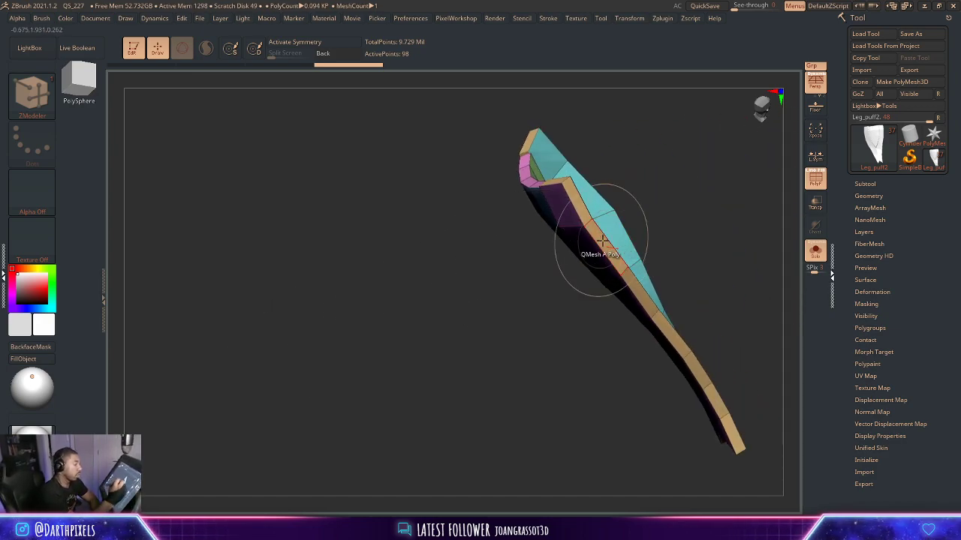
key(space)
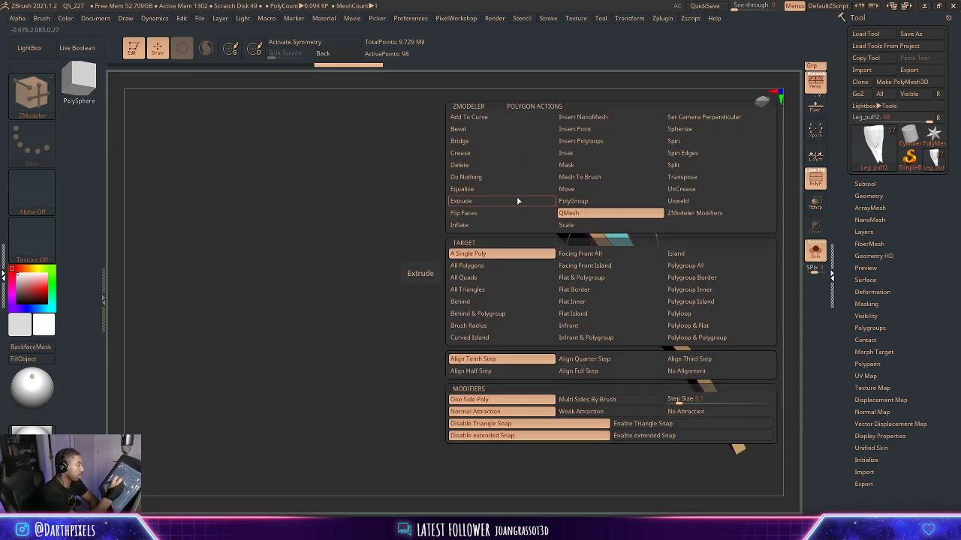
click(526, 165)
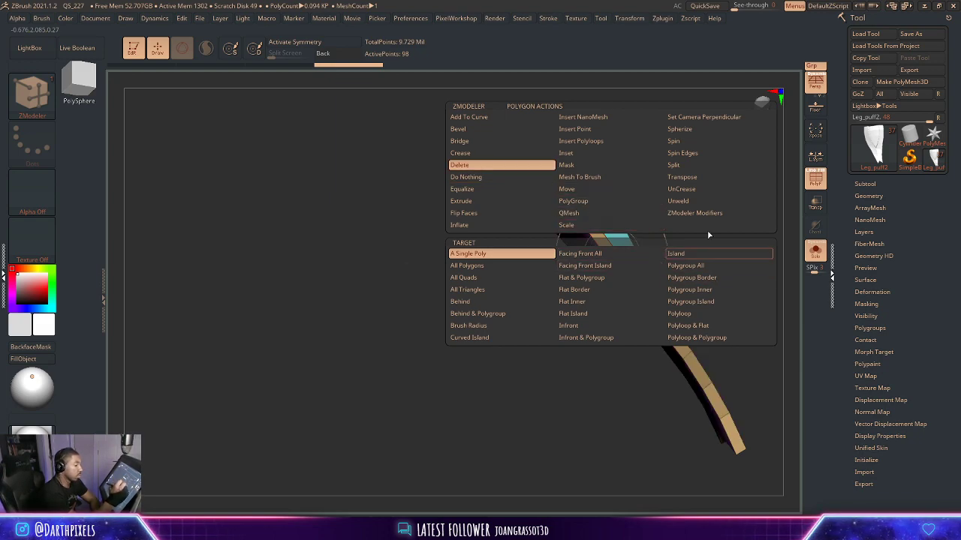
click(709, 303)
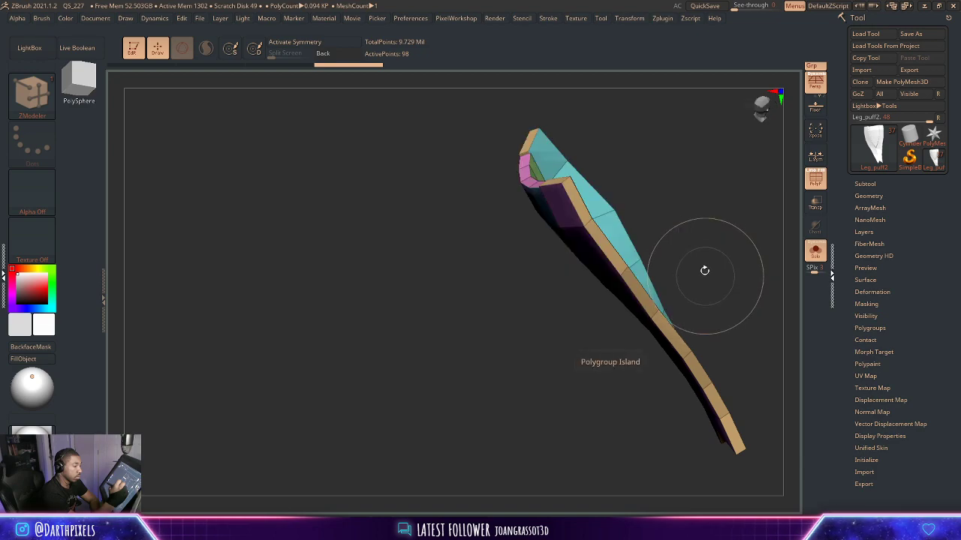
drag(705, 271, 665, 259)
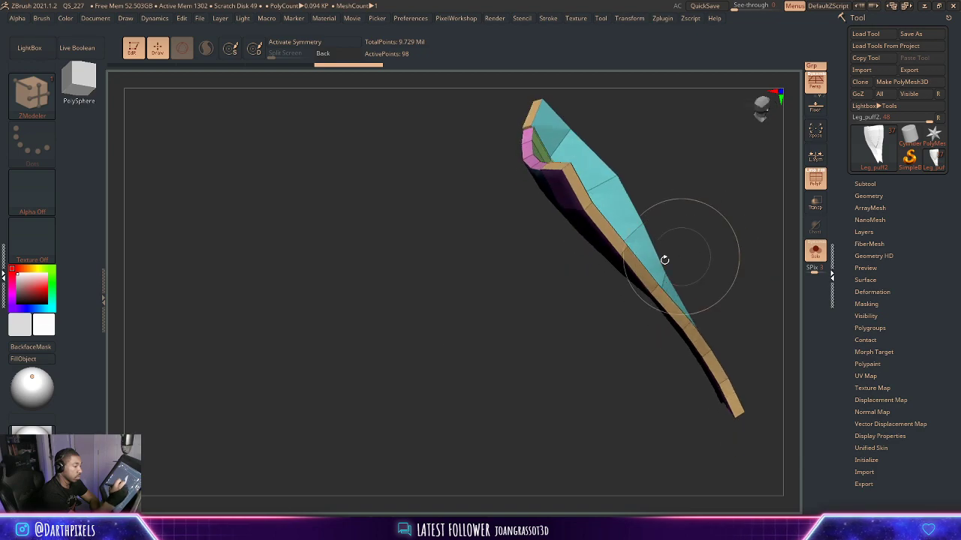
click(617, 245)
Delete the frame's back faces and the inner panel's side and back faces, keeping only the single-sided front surfaces.
drag(683, 218, 657, 224)
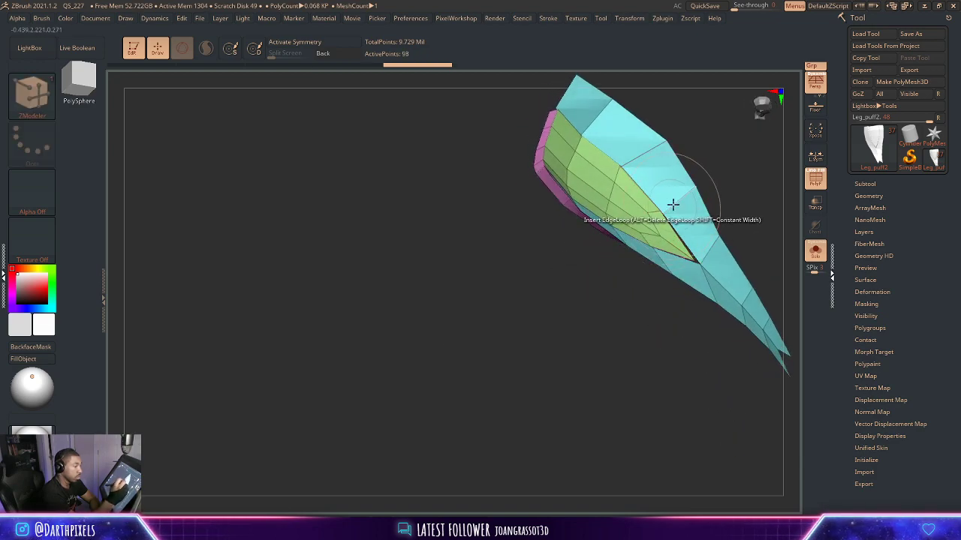
click(689, 211)
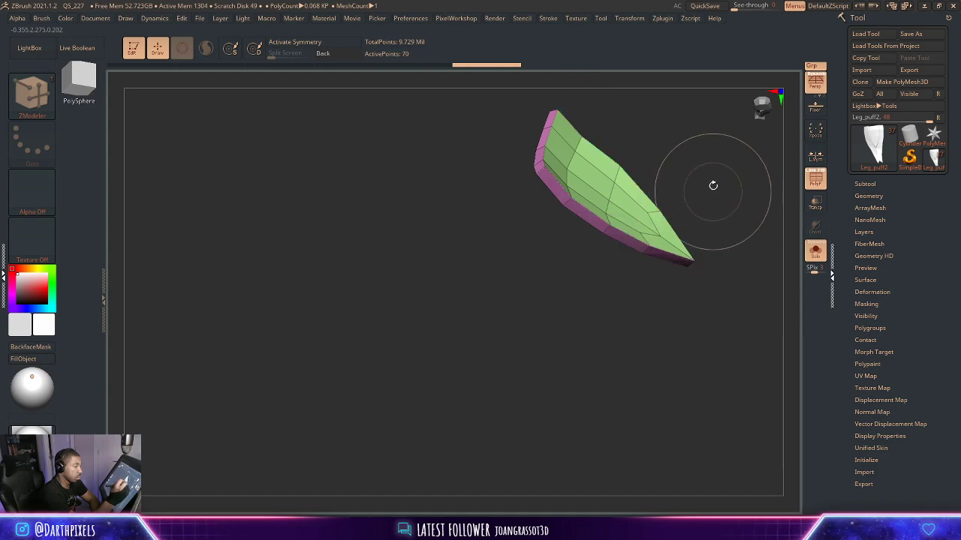
drag(714, 186, 734, 181)
drag(757, 136, 671, 251)
click(638, 263)
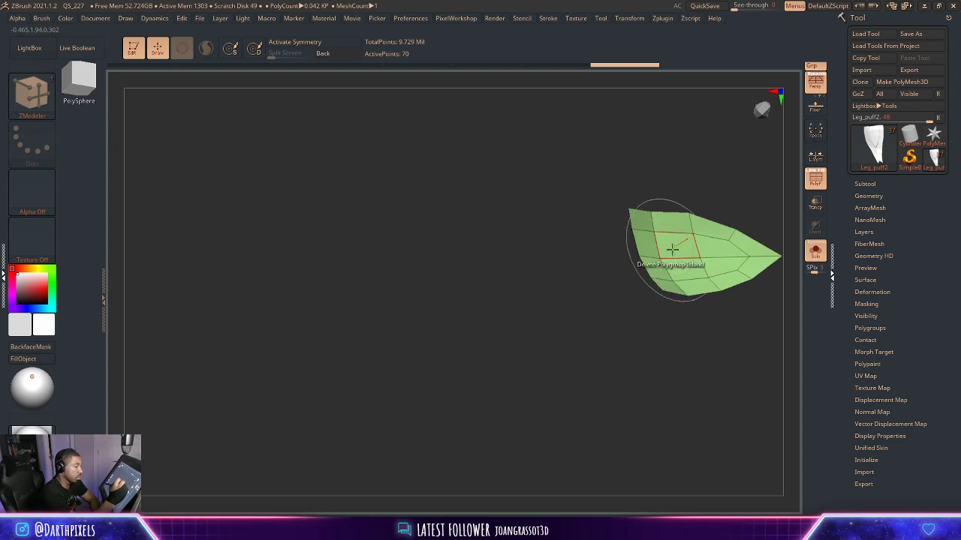
click(675, 248)
drag(685, 196, 658, 225)
key(shift+f)
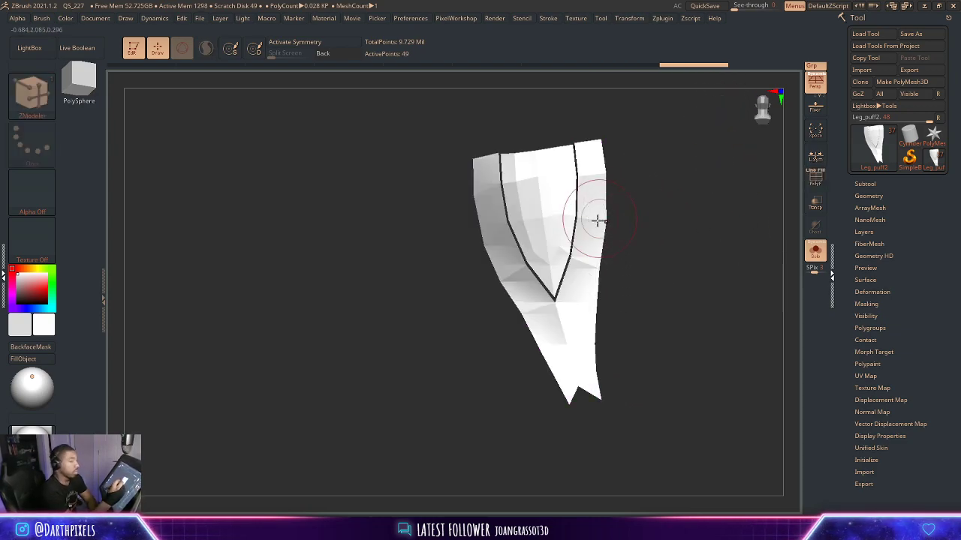
key(shift+f)
Isolate one half of the V-shaped frame, give it its own polygroup with Auto Groups, and unhide the rest.
ctrl+shift+drag(614, 109, 598, 411)
key(space)
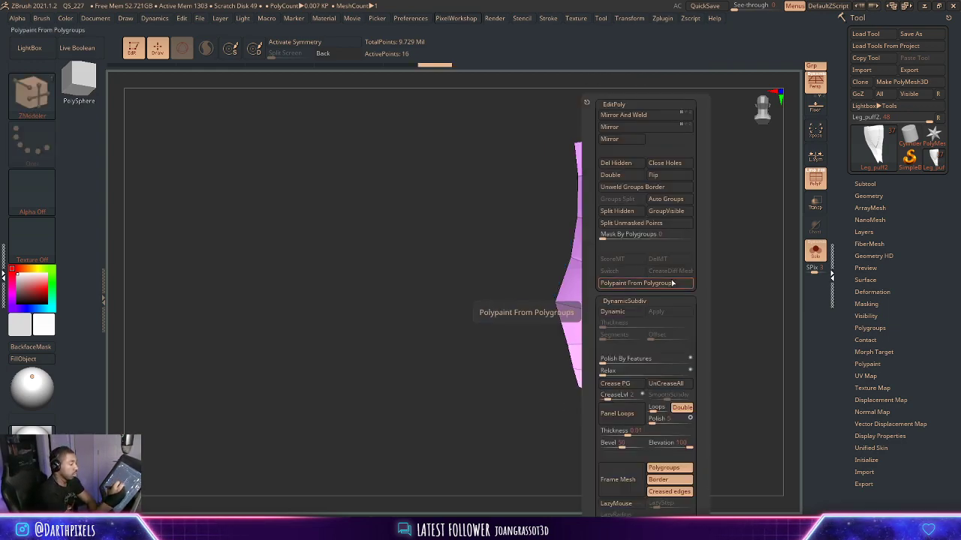
click(665, 199)
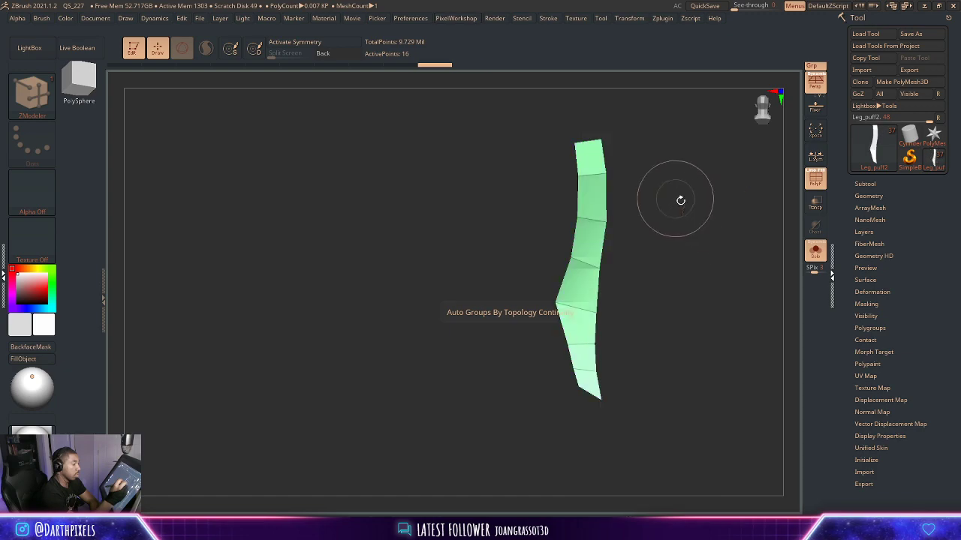
key(g)
ctrl+shift+click(711, 205)
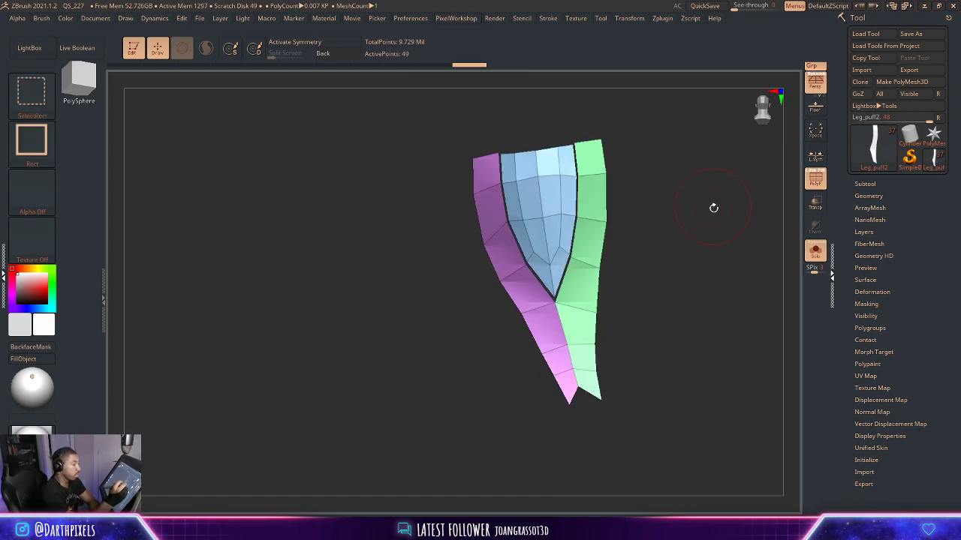
Unweld the polygroup borders to separate the two frame halves, and mask everything except the newly grouped half with the Move gizmo.
key(g)
click(665, 189)
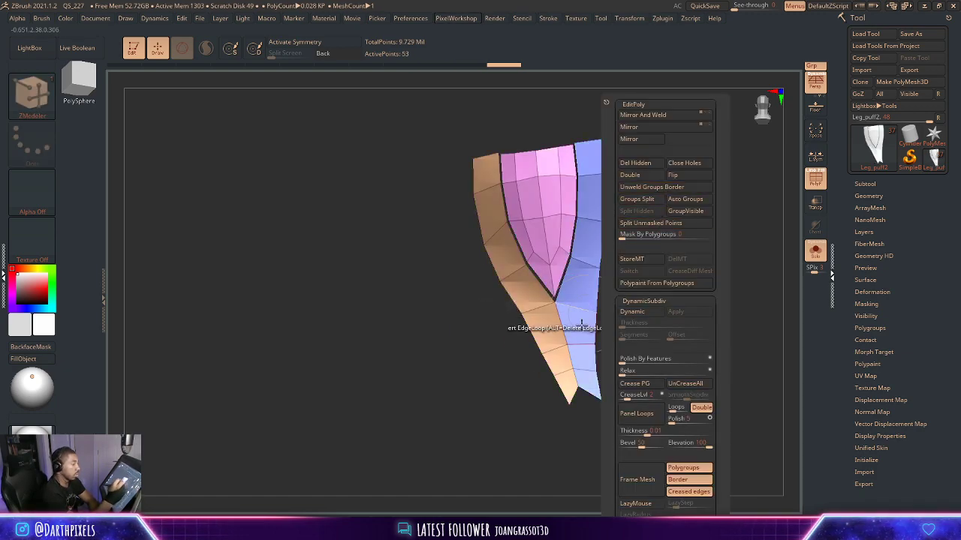
key(w)
ctrl+click(591, 263)
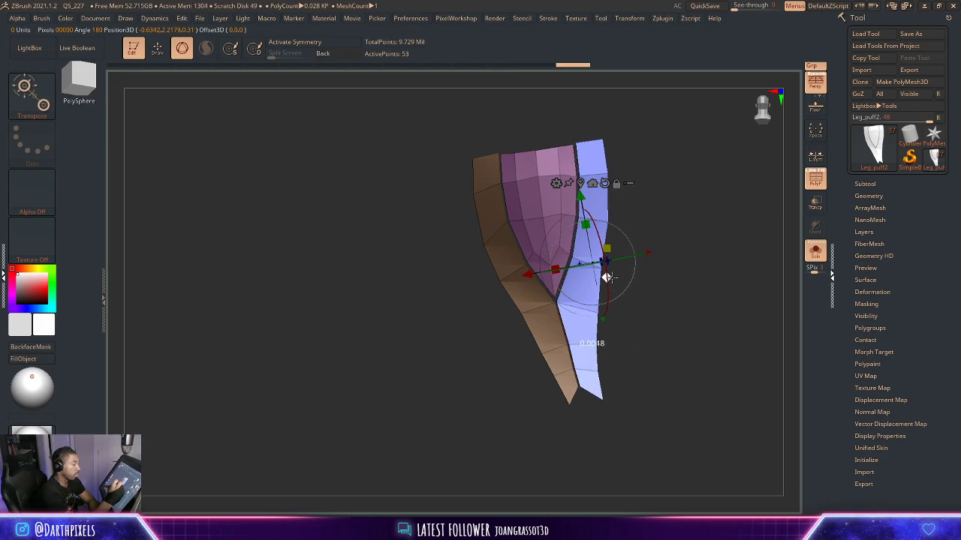
Turn off solo mode and view the split armour piece in place on the character's leg.
key(g)
alt+drag(674, 262, 678, 234)
click(816, 251)
alt+drag(715, 331, 686, 315)
mouse_move(713, 310)
mouse_down()
mouse_move(680, 304)
mouse_move(718, 299)
mouse_move(706, 327)
mouse_up()
key(g)
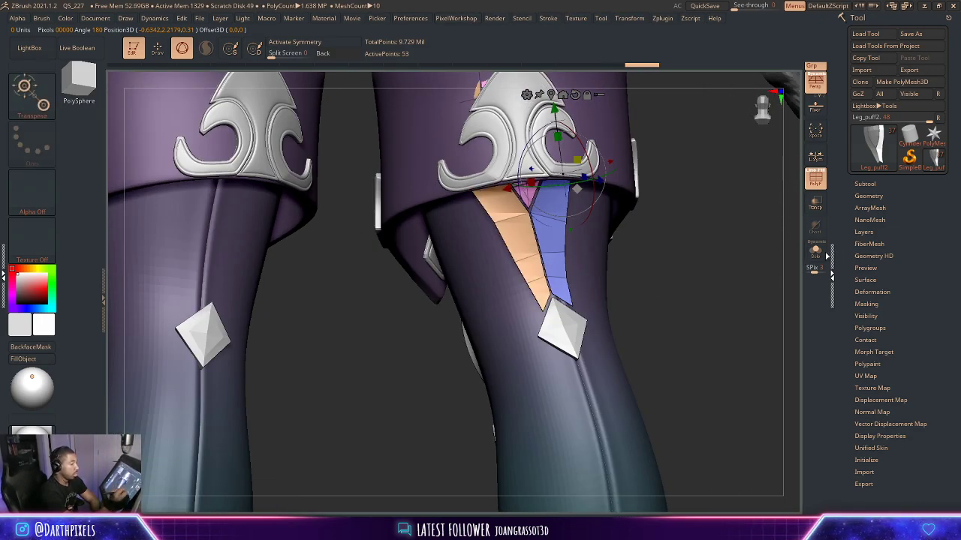
drag(646, 267, 696, 258)
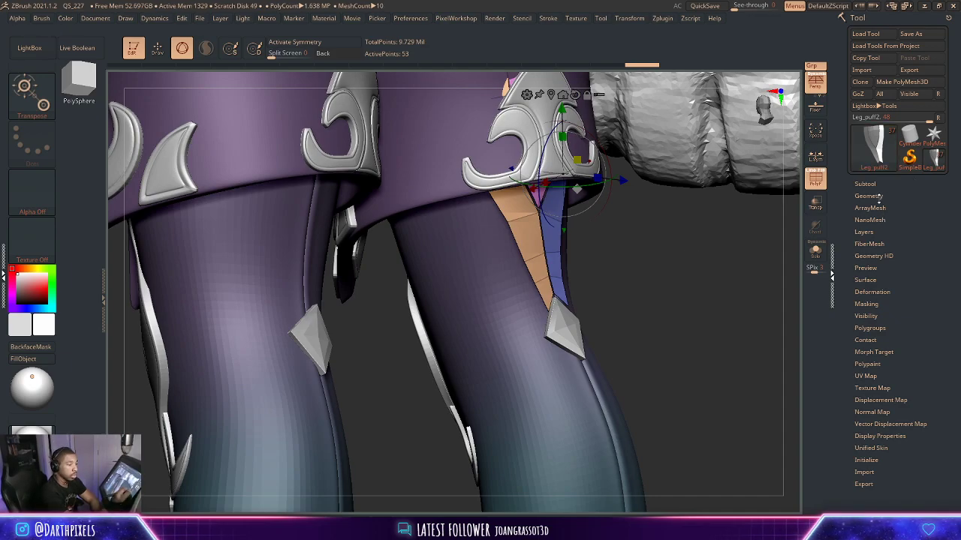
Activate Dynamic Subdiv on the armour piece, with the crease level at 0 and smooth subdivision at its minimum.
click(878, 197)
key(g)
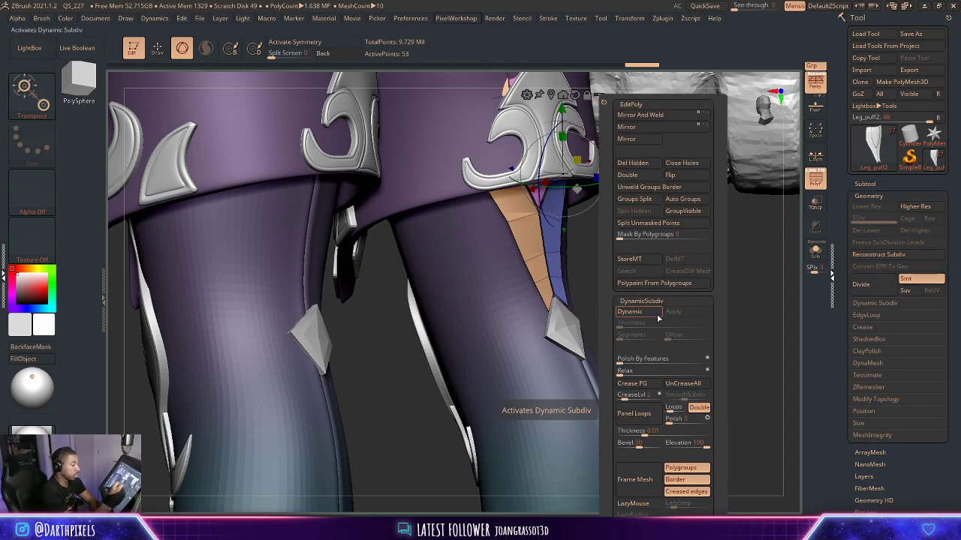
click(656, 314)
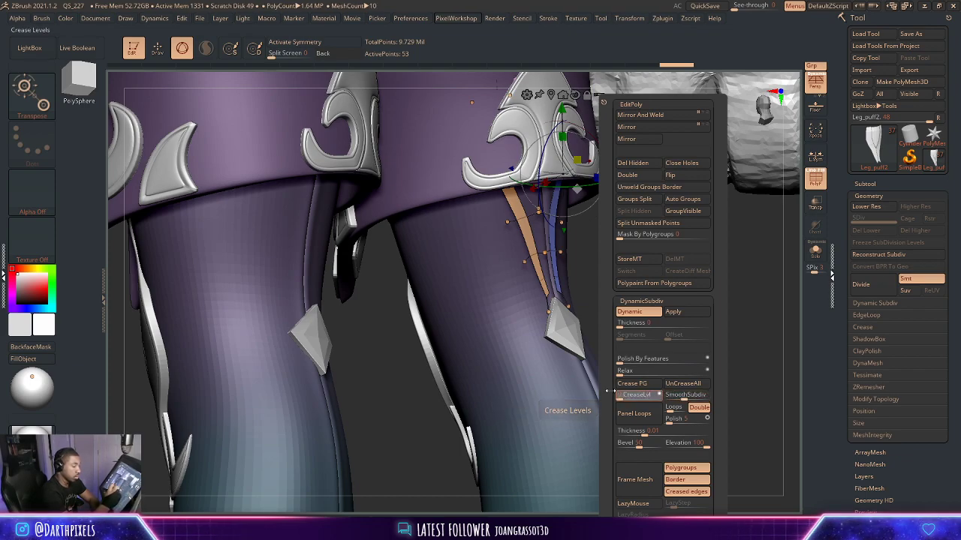
drag(683, 397, 660, 397)
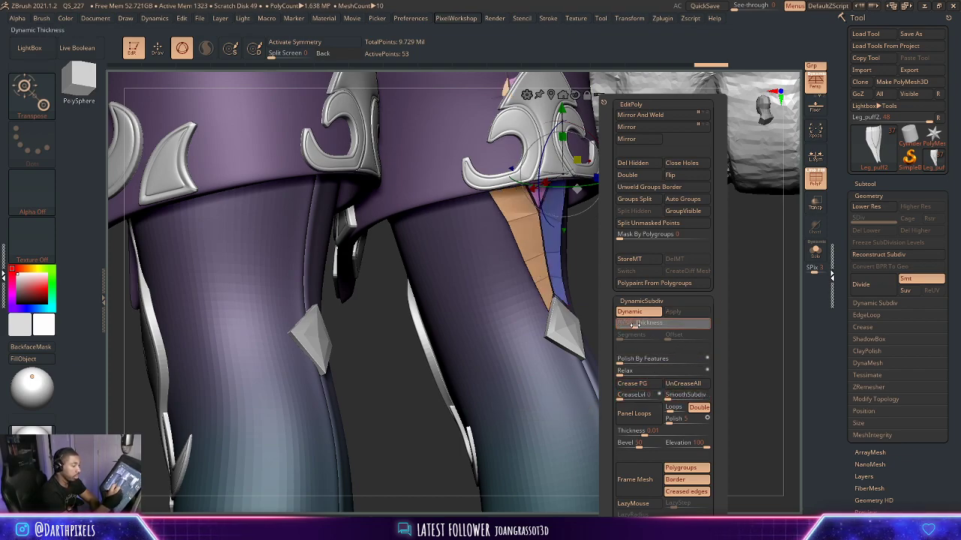
Give the split armour piece a dynamic thickness of 0.014 with an offset of -100, and apply it to the mesh.
click(634, 325)
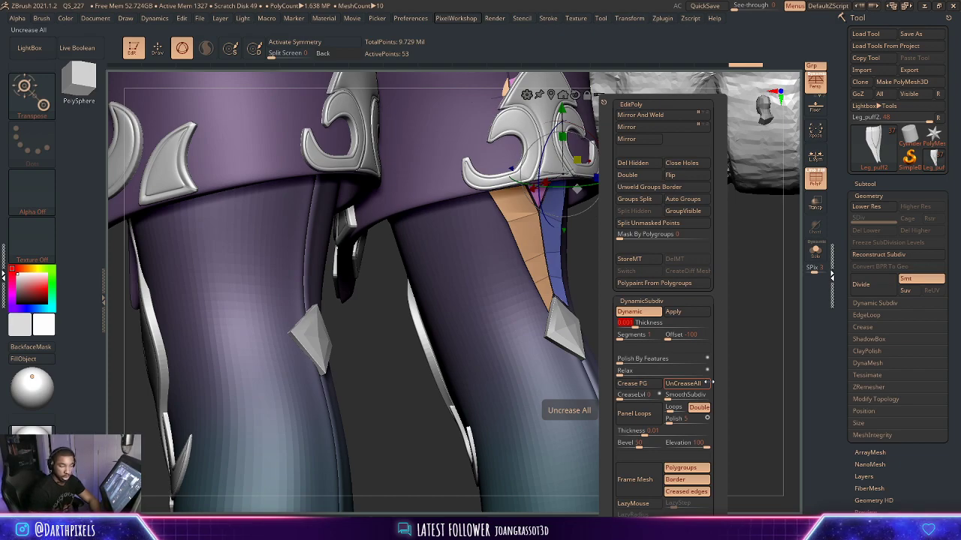
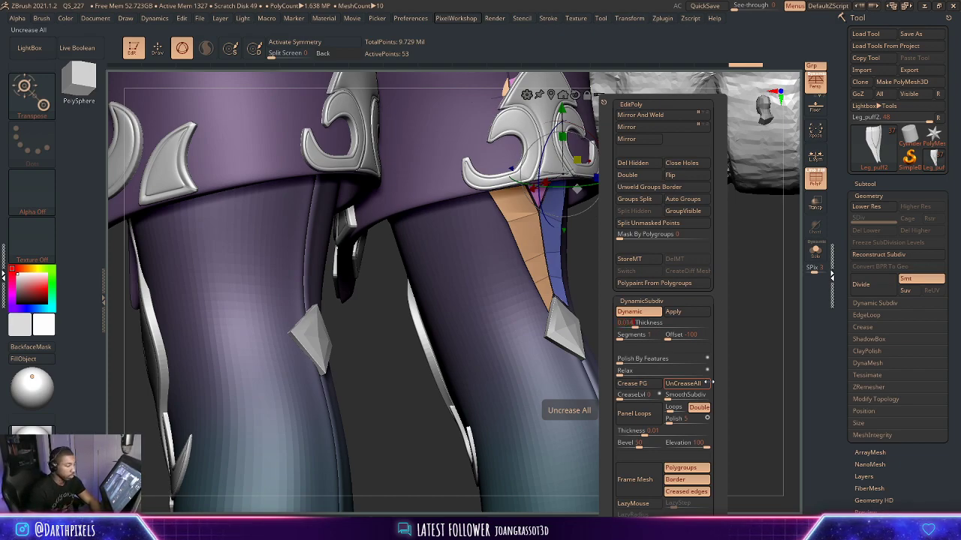
key(Return)
click(674, 337)
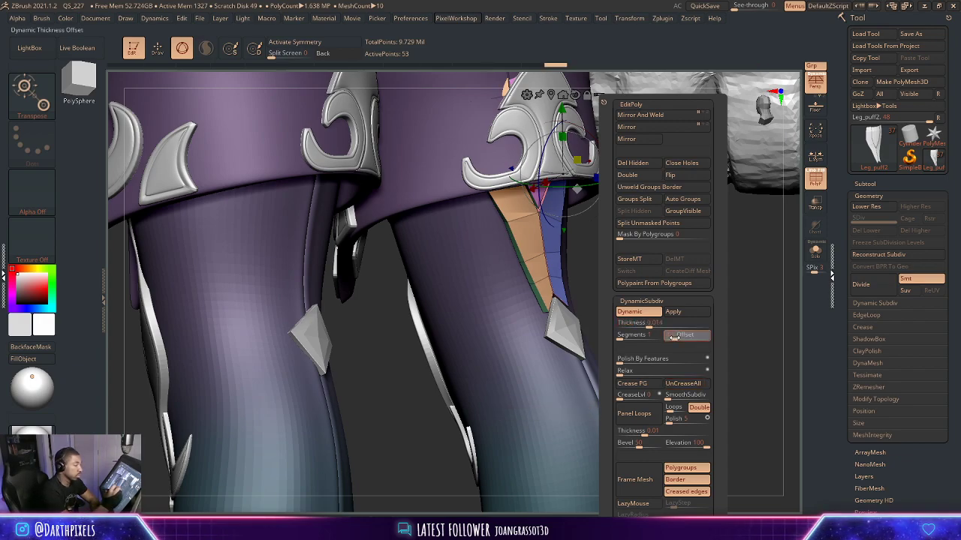
text(100)
key(Return)
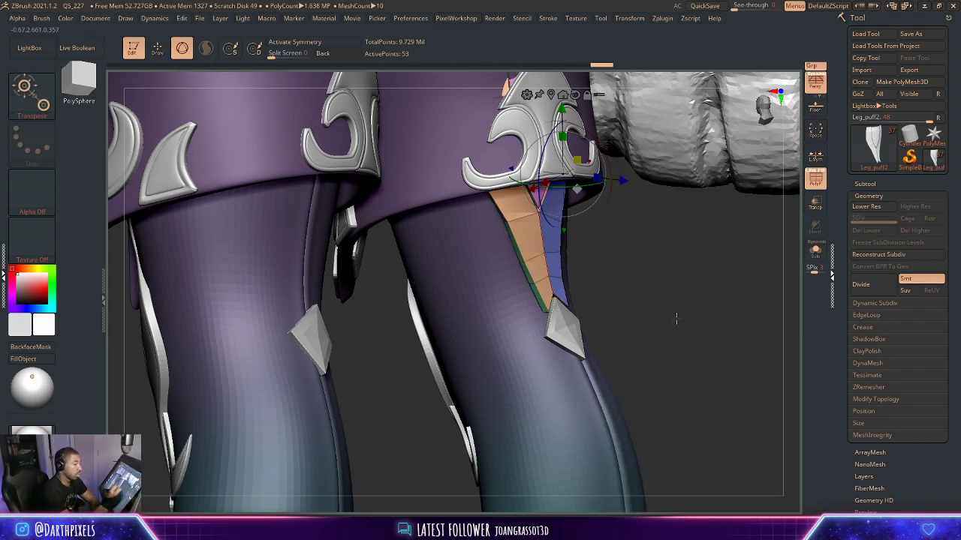
key(space)
click(658, 315)
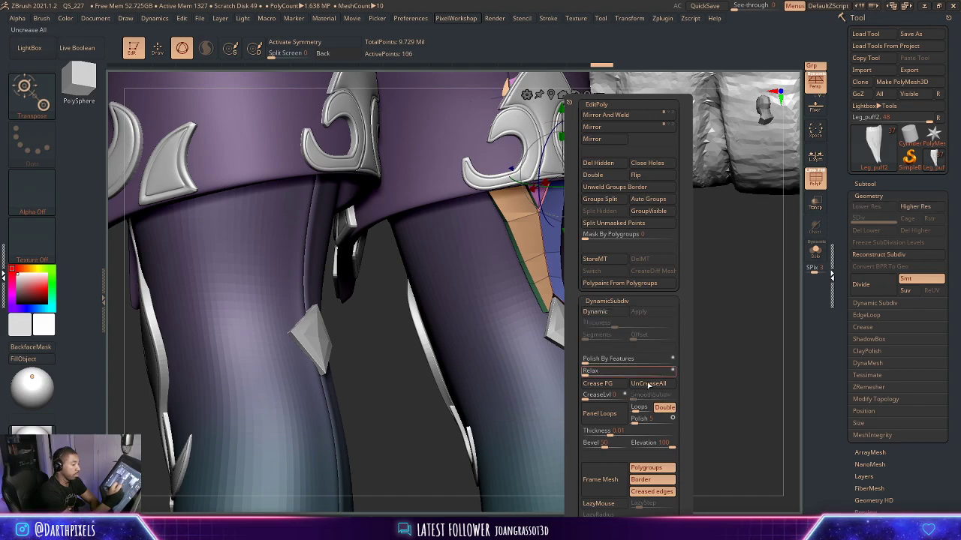
Reactivate Dynamic Subdiv on the armour piece with thickness 0, and view both legs from the front.
click(611, 314)
click(611, 324)
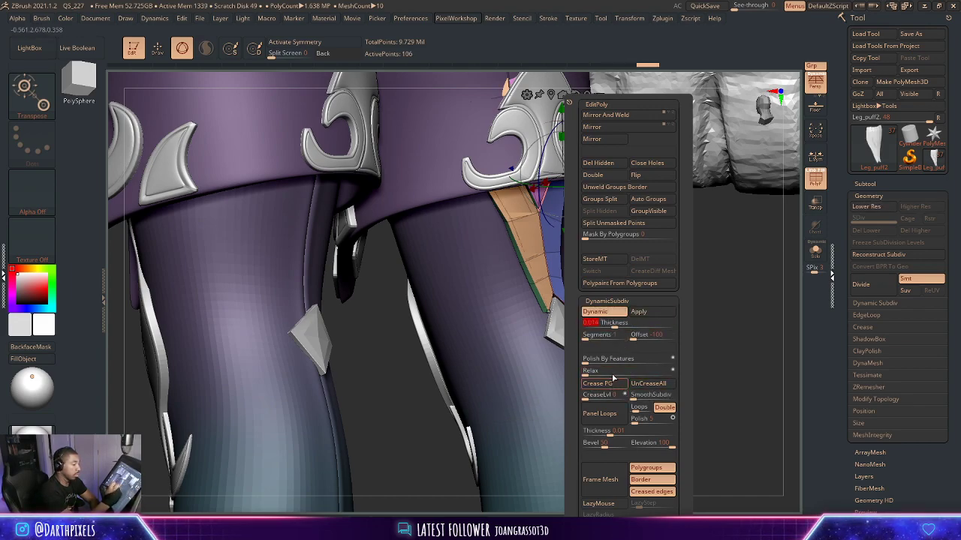
text(0)
key(Return)
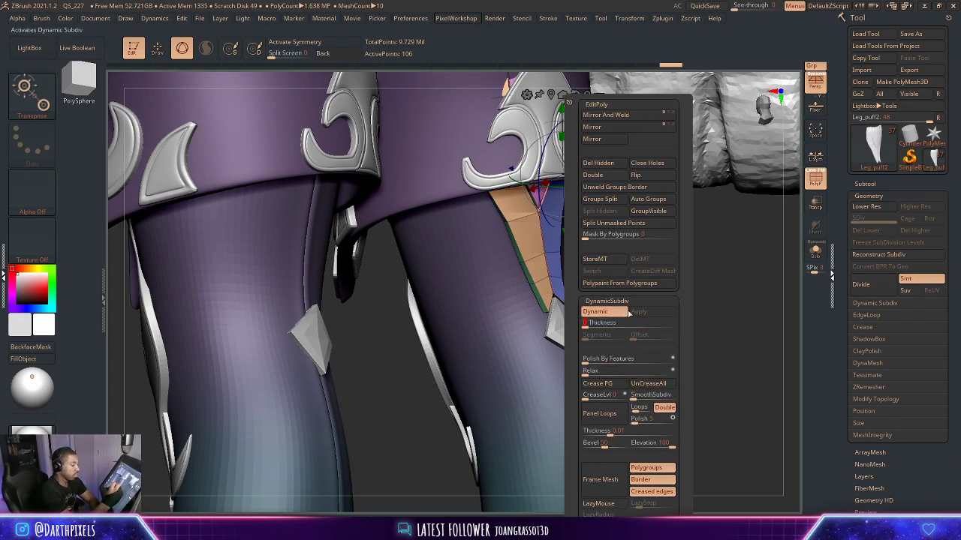
mouse_move(716, 298)
mouse_down()
mouse_move(703, 279)
mouse_move(653, 280)
mouse_move(667, 257)
mouse_move(708, 260)
mouse_move(664, 217)
mouse_move(699, 223)
mouse_move(688, 230)
mouse_move(718, 300)
mouse_move(700, 296)
mouse_up()
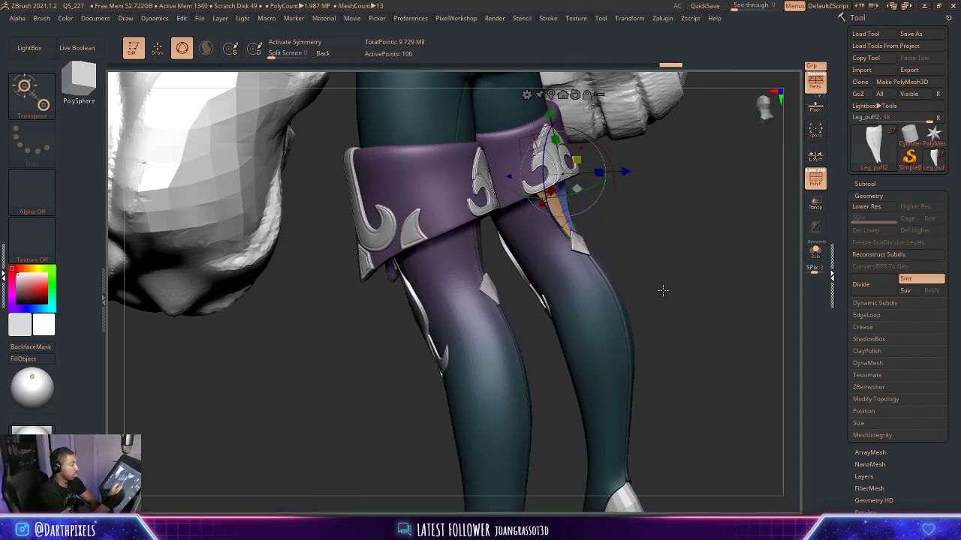
key(space)
shift+drag(664, 230, 679, 237)
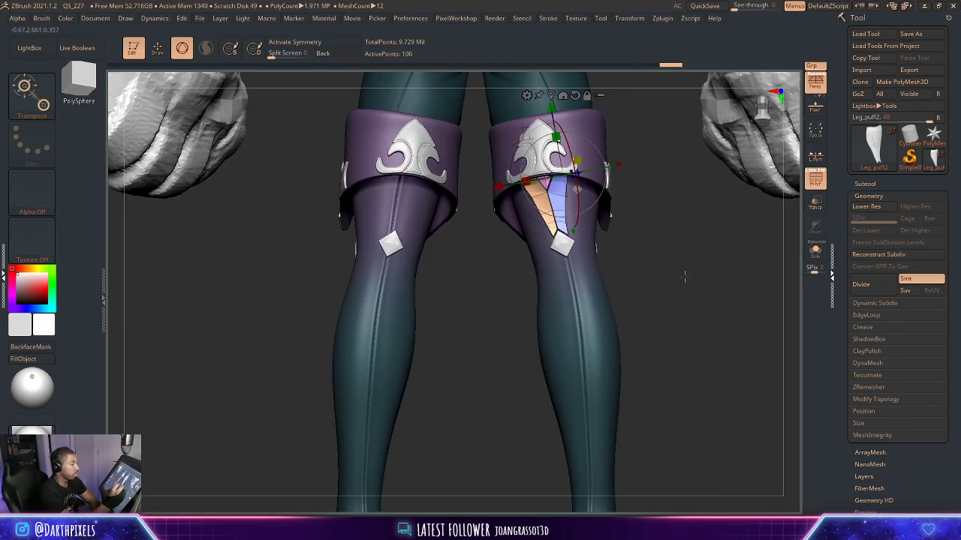
Select the knee diamonds, turn off symmetry, hide the diamond on the leg without the armour panels, and delete the hidden geometry.
alt+drag(685, 277, 707, 291)
alt+click(219, 313)
key(space)
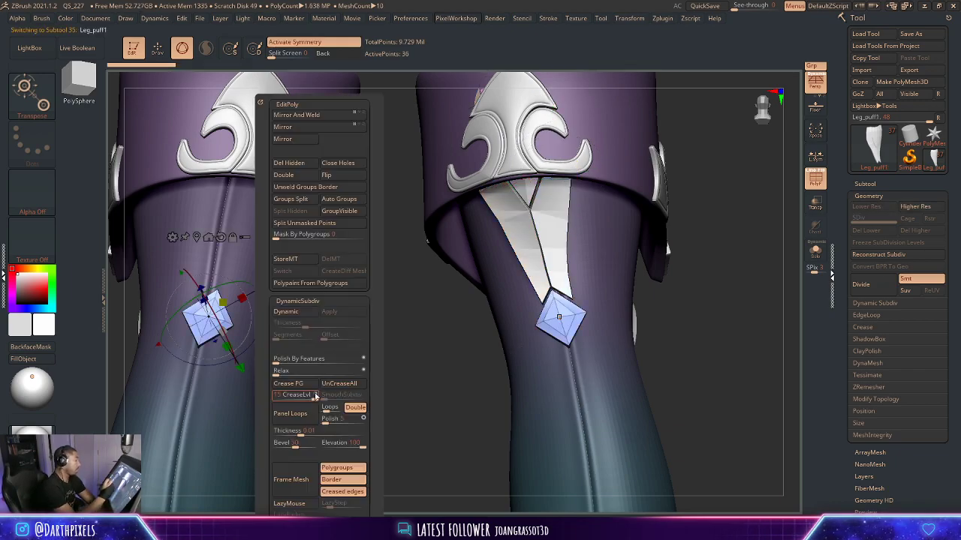
key(space)
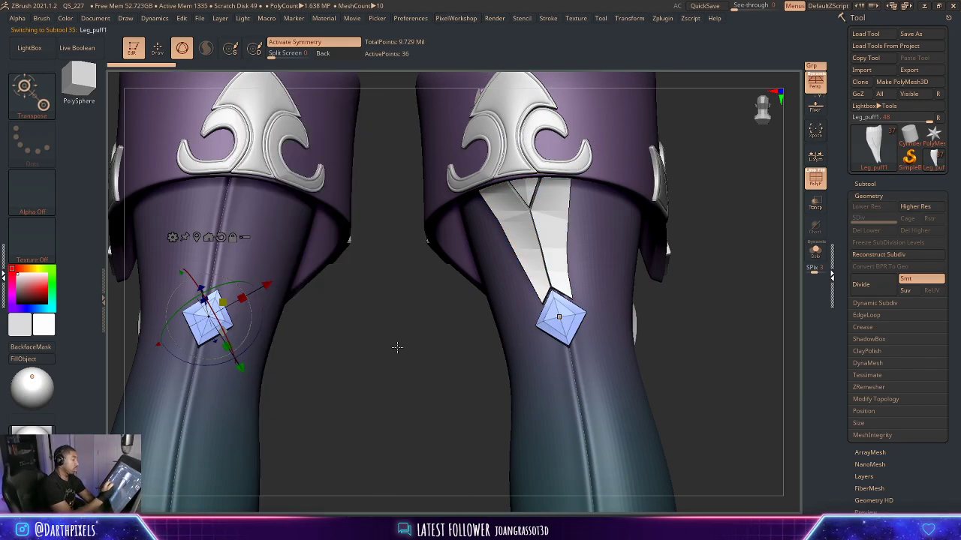
key(x)
mouse_move(338, 452)
ctrl+alt+shift+mouse_down()
mouse_move(172, 210)
mouse_move(128, 188)
ctrl+alt+shift+mouse_up()
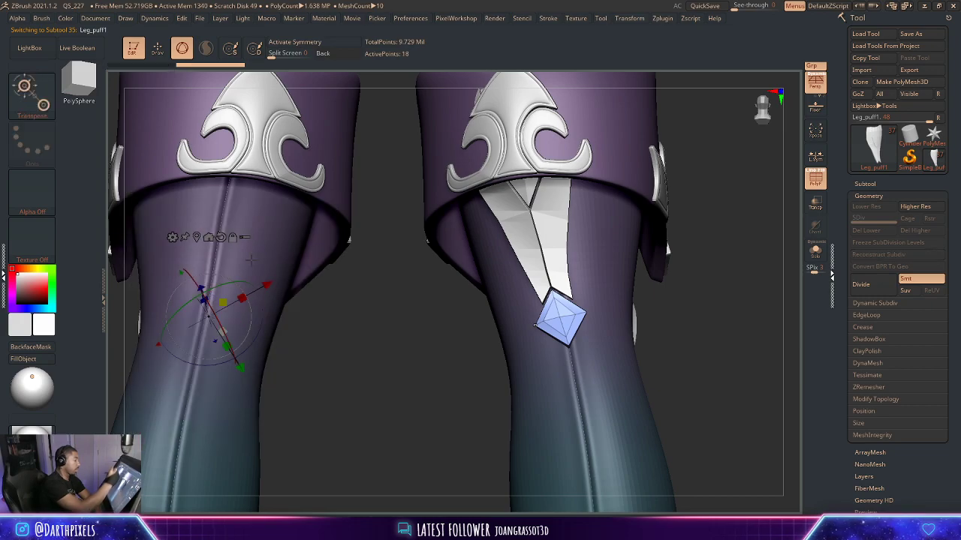
key(space)
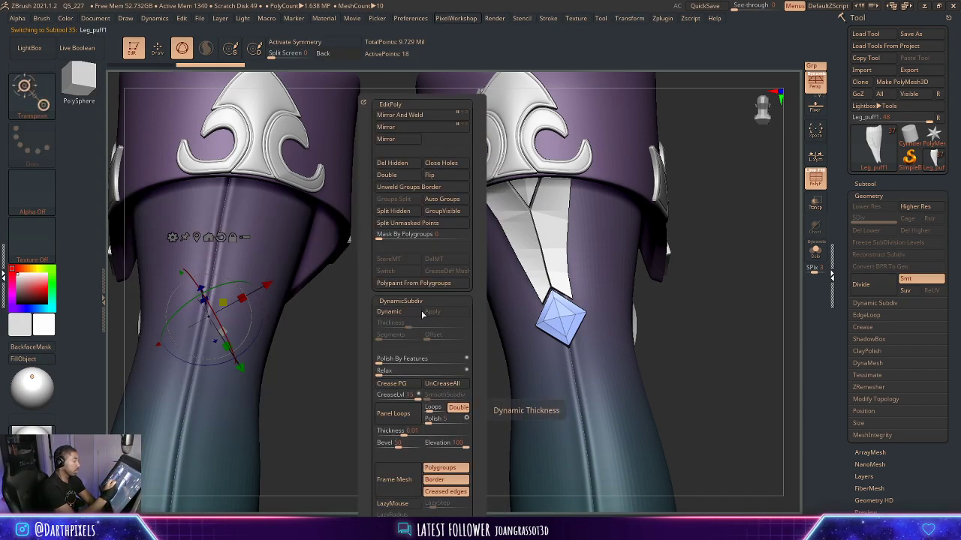
click(410, 164)
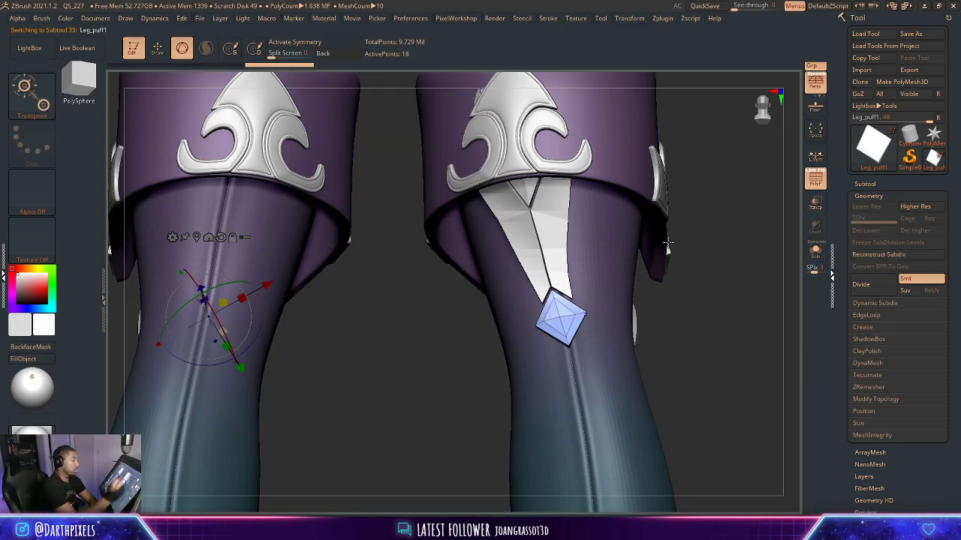
Select the split armour panels above the remaining knee diamond, isolate them in solo mode, and close the Transform palette.
alt+drag(708, 287, 591, 324)
alt+drag(504, 352, 643, 279)
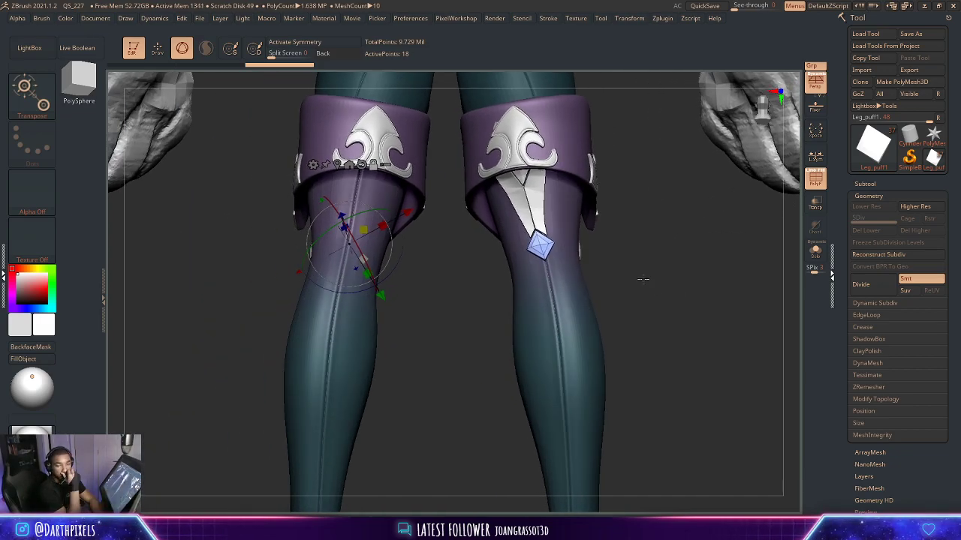
drag(646, 214, 699, 265)
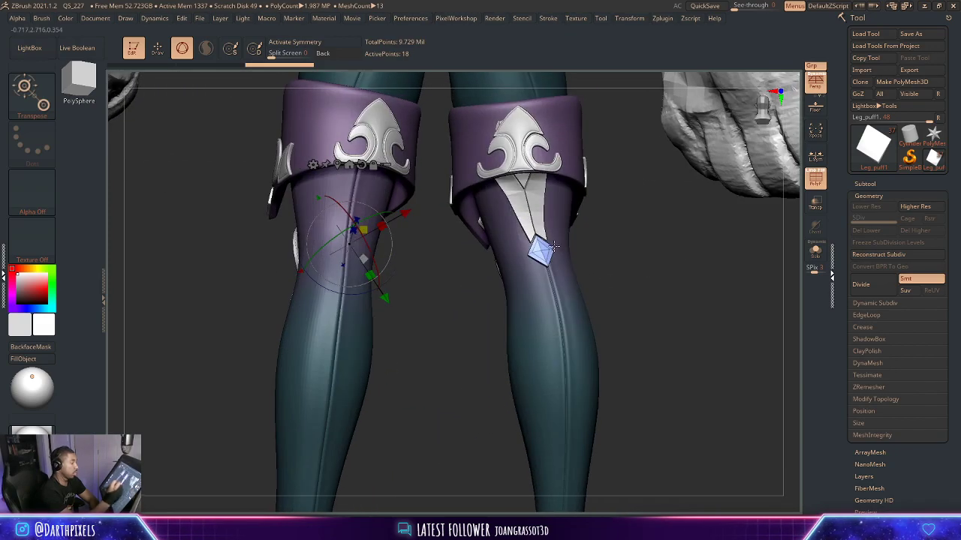
alt+click(535, 201)
drag(594, 230, 584, 231)
ctrl+click(815, 257)
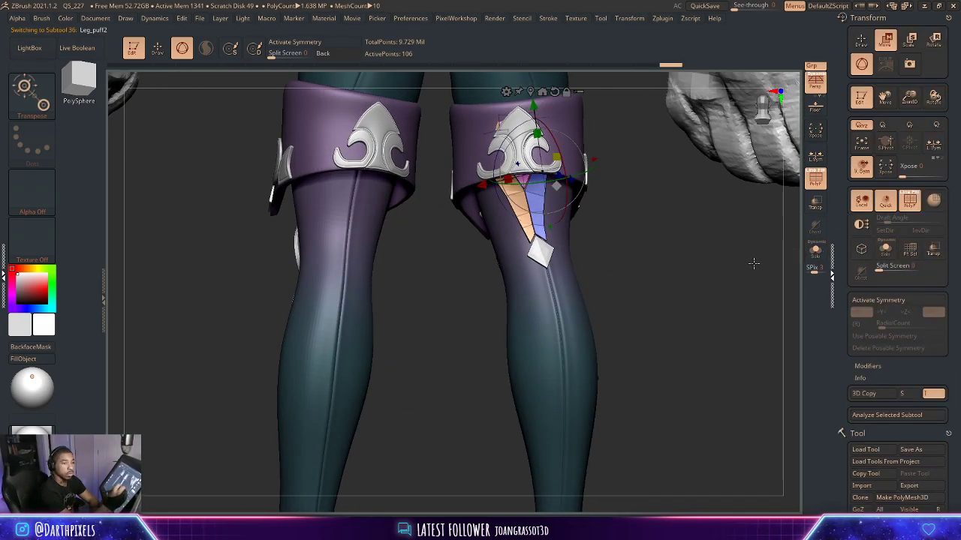
click(815, 250)
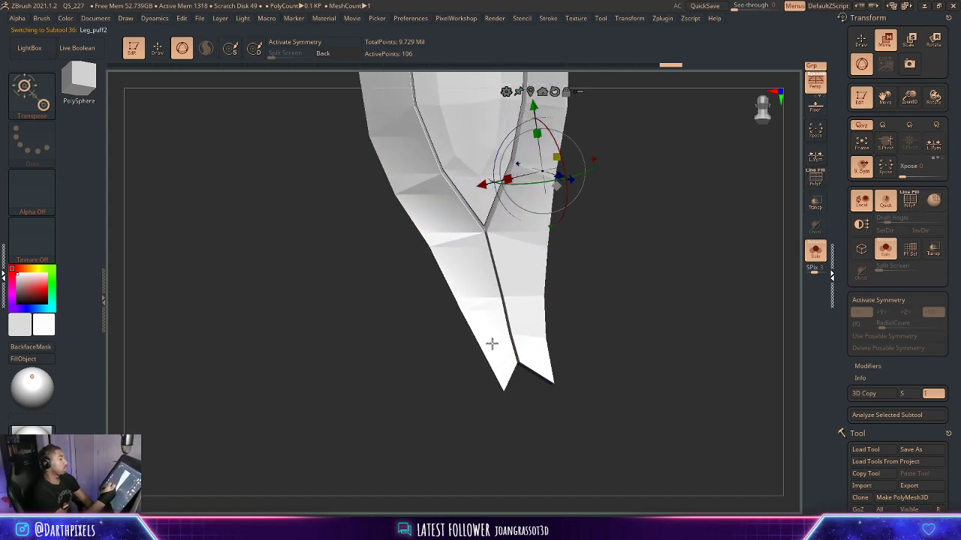
click(855, 20)
click(946, 18)
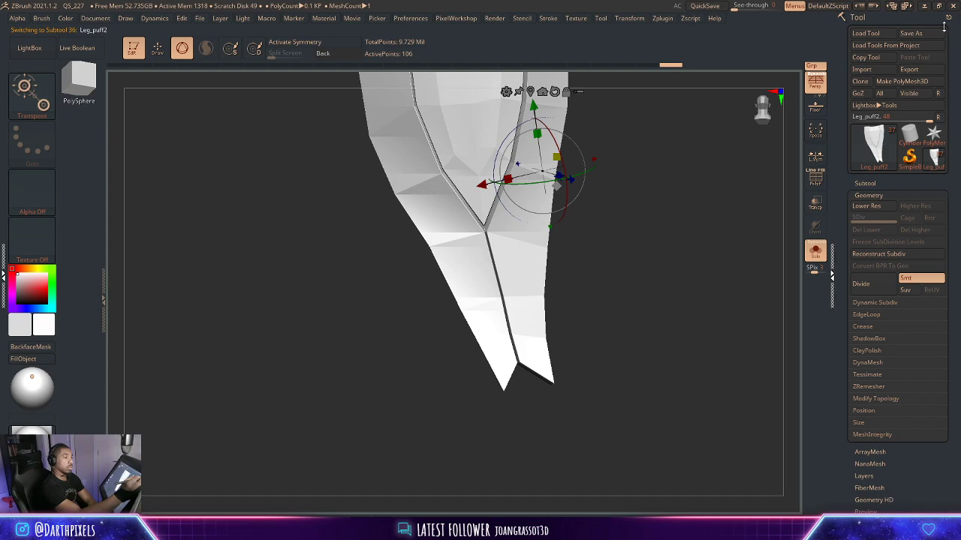
key(space)
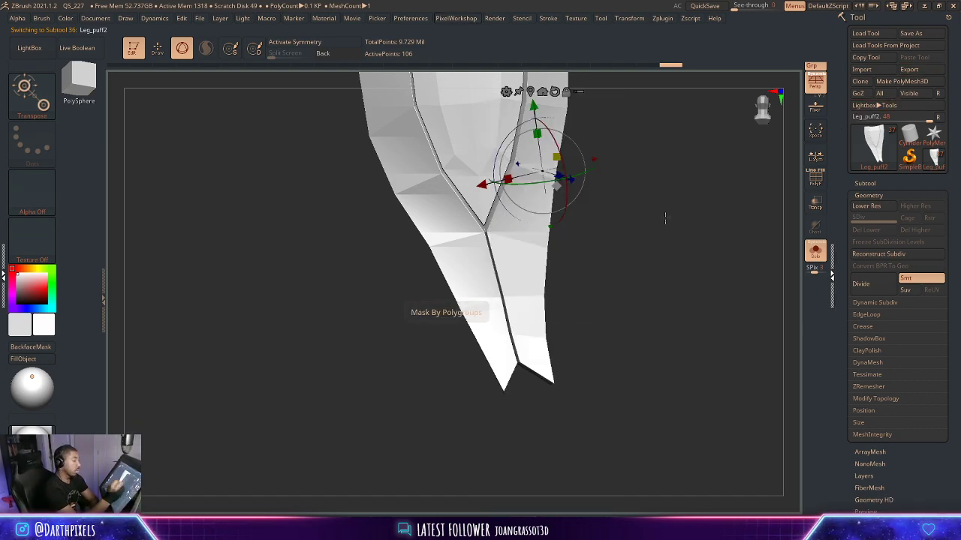
key(Tab)
key(Tab)
key(Tab)
key(Tab)
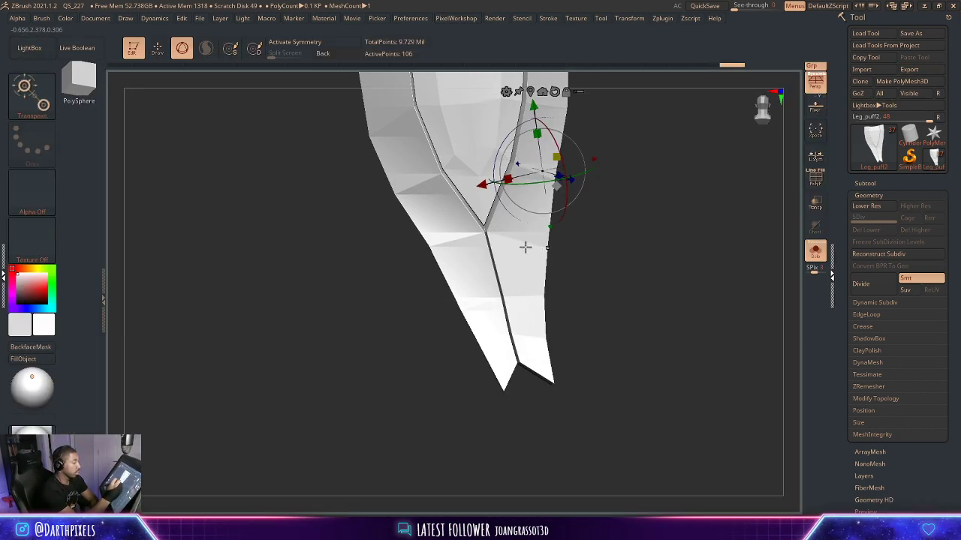
Switch to Draw mode with ZModeler, show the polyframe, and set the polygon action to Inset.
key(q)
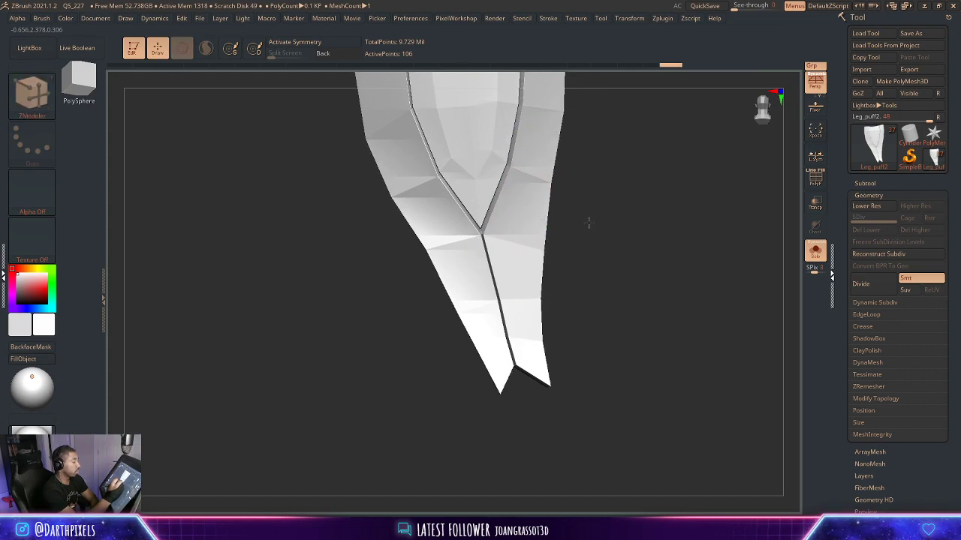
alt+drag(590, 223, 498, 257)
key(shift+f)
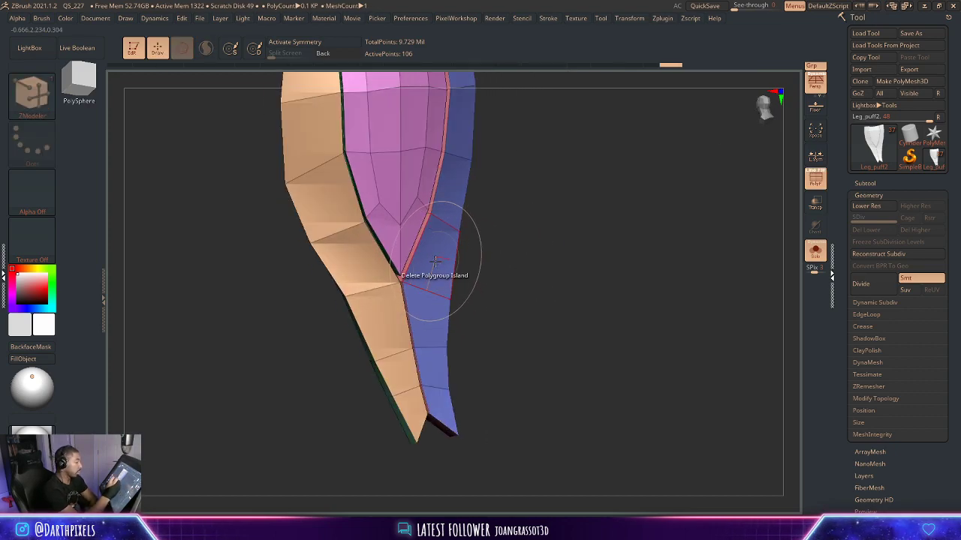
key(space)
click(406, 153)
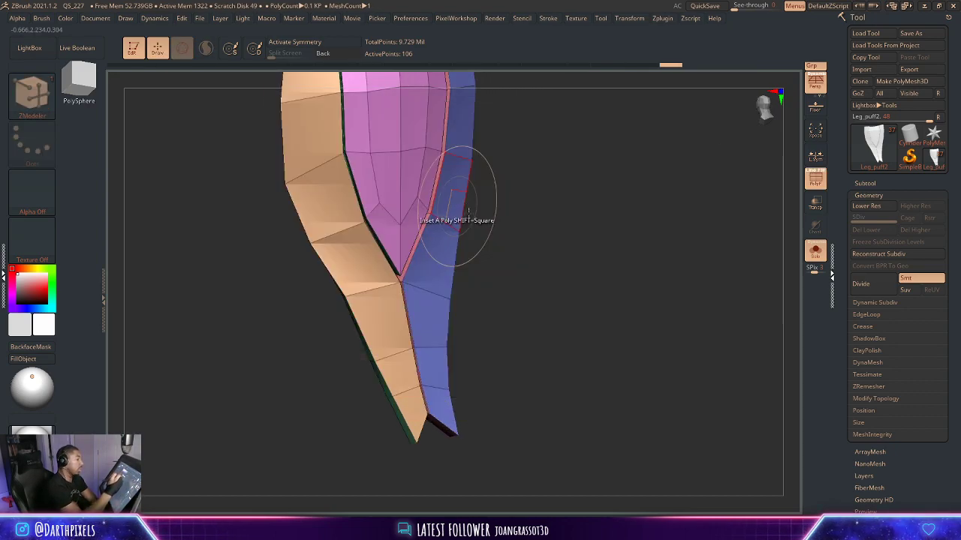
Try insetting a single polygon on the blue panel, repeat with the Legacy modifier, and undo both insets.
drag(436, 253, 436, 263)
key(ctrl+z)
key(space)
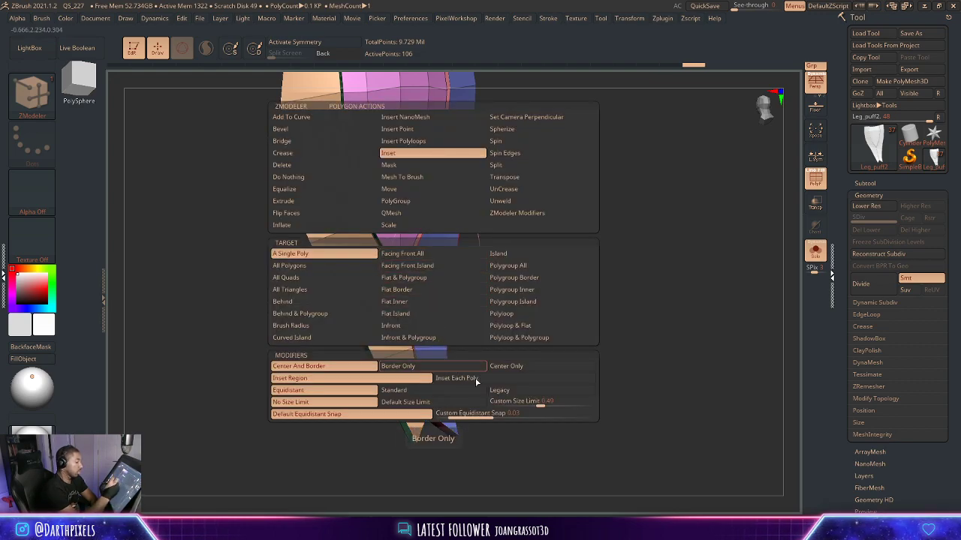
click(515, 393)
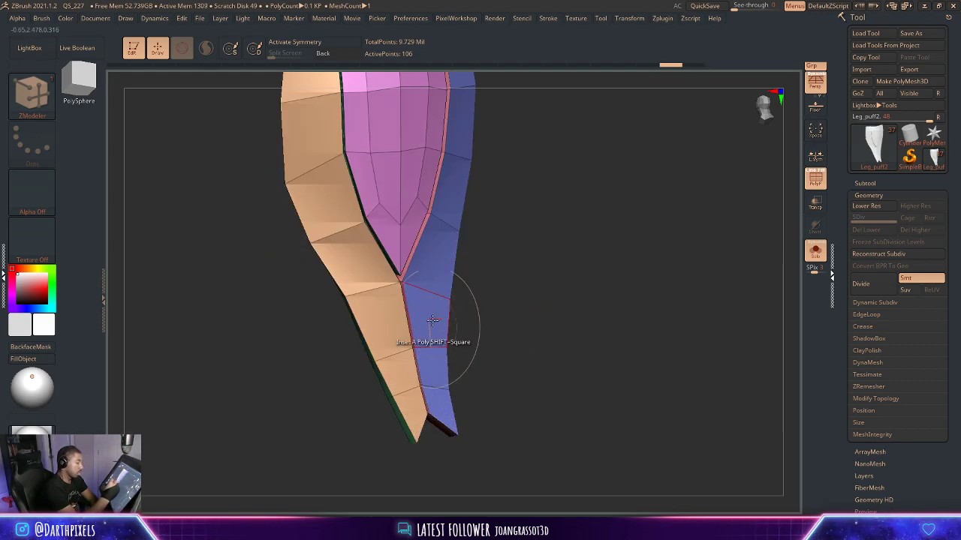
drag(429, 320, 429, 328)
key(ctrl+z)
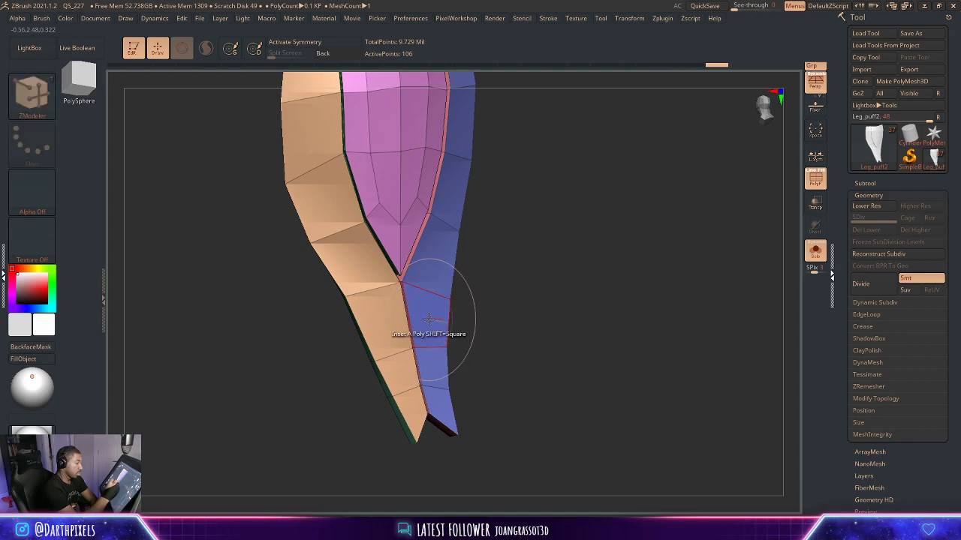
Set the Inset modifier to Border Only, test it on a polygon of the blue panel, and undo the test.
key(space)
click(460, 364)
click(497, 365)
click(437, 273)
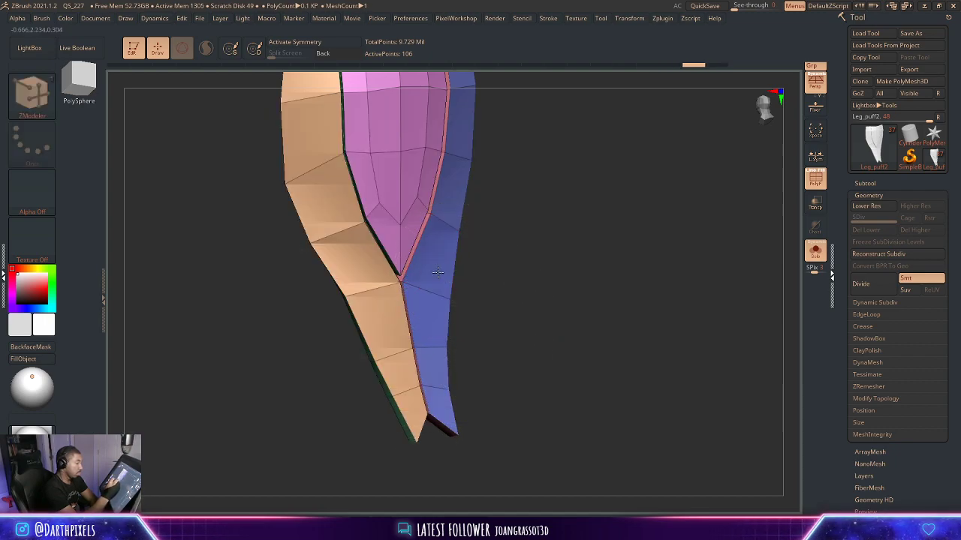
key(ctrl+z)
Set the Inset target to Polygroup Island and its mode to Standard.
key(space)
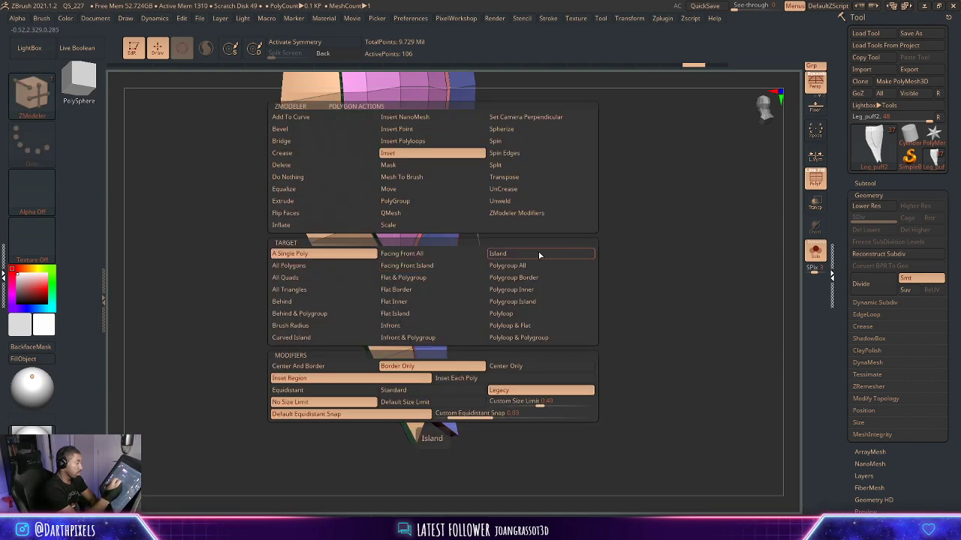
click(529, 302)
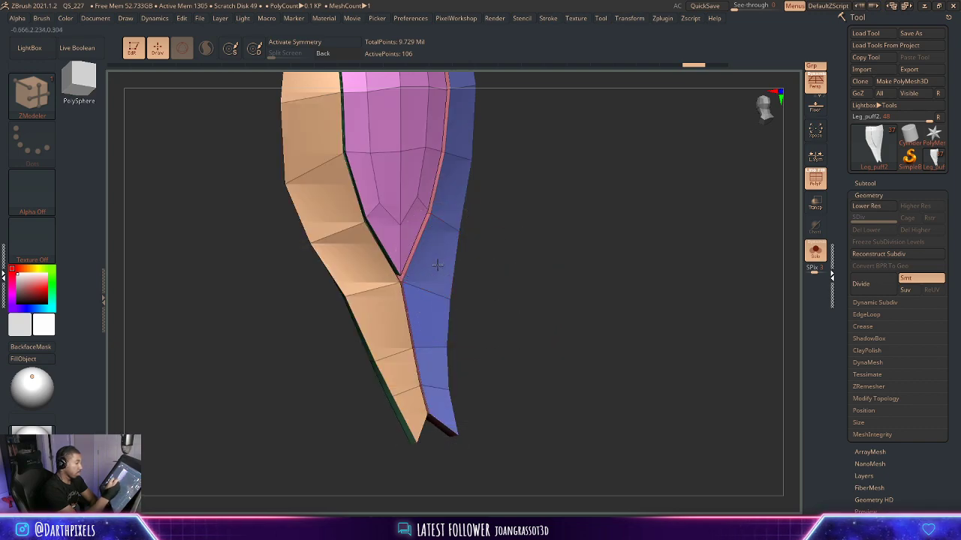
key(space)
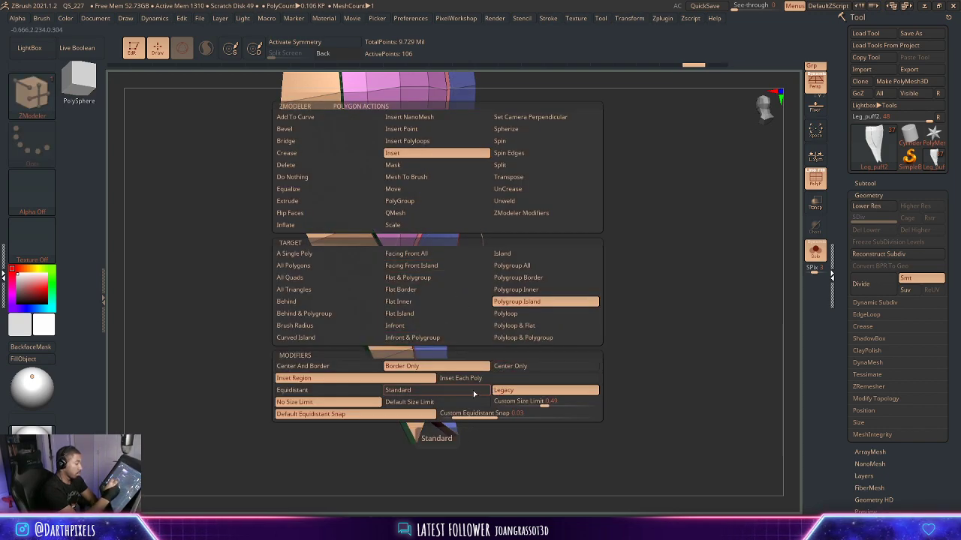
click(473, 390)
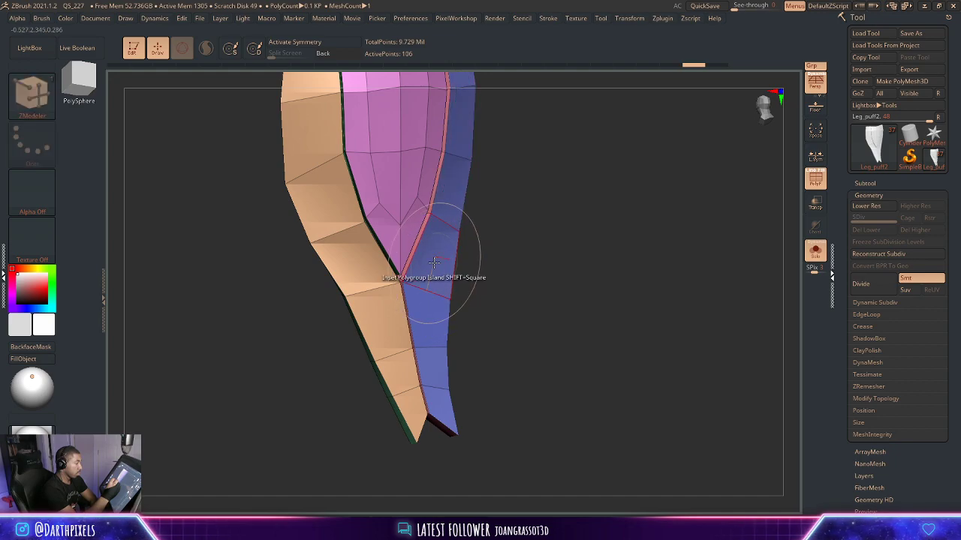
Change the Inset target to Polygroup All.
key(space)
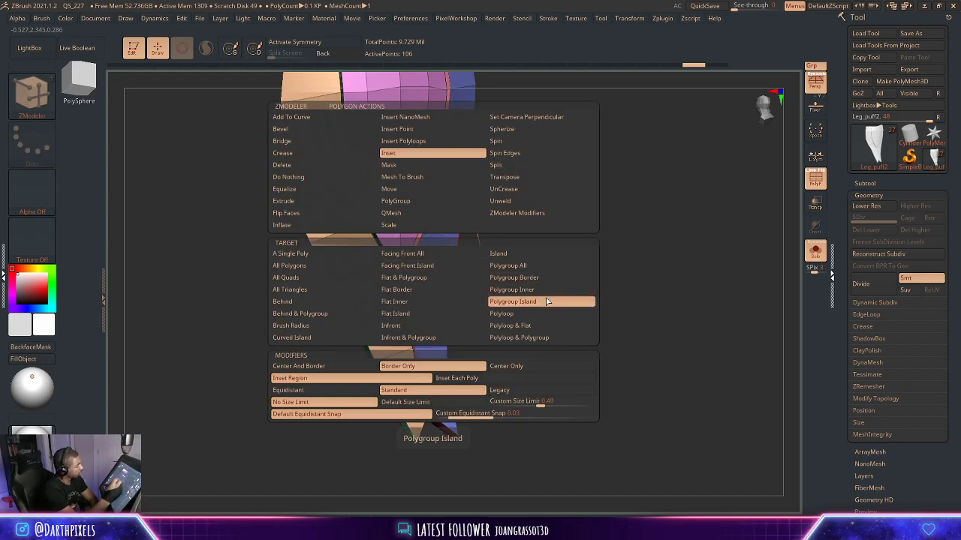
click(547, 301)
drag(551, 279, 583, 242)
key(space)
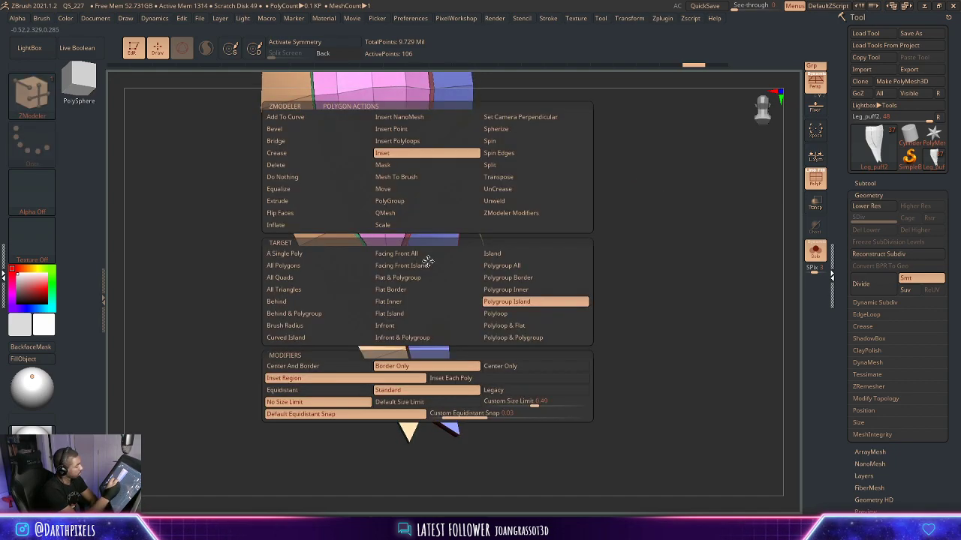
click(525, 267)
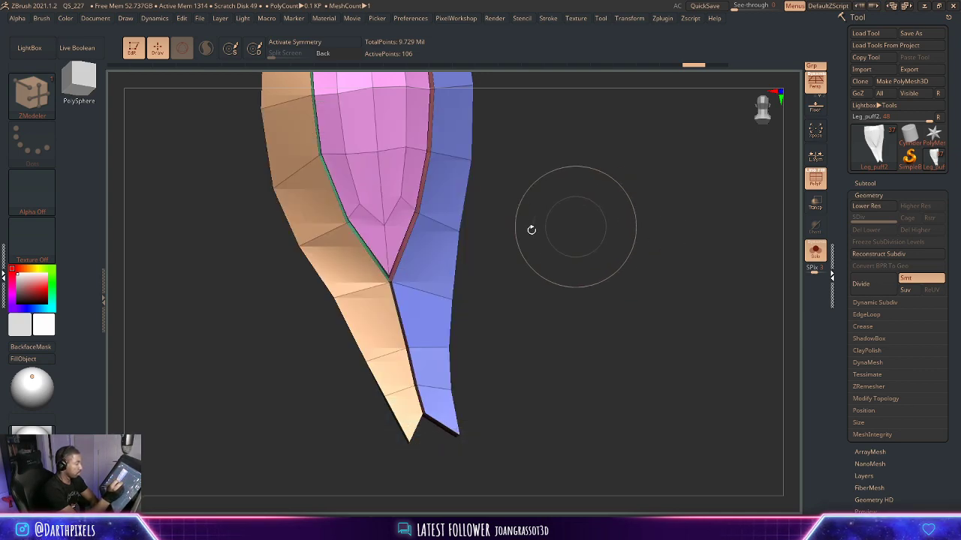
Try the Polygroup All inset on the blue panel and on the orange panel, undoing each attempt.
drag(430, 272, 432, 267)
key(ctrl+z)
mouse_move(502, 242)
mouse_down()
mouse_move(530, 242)
mouse_move(532, 255)
mouse_move(544, 247)
mouse_up()
drag(438, 264, 440, 277)
key(ctrl+z)
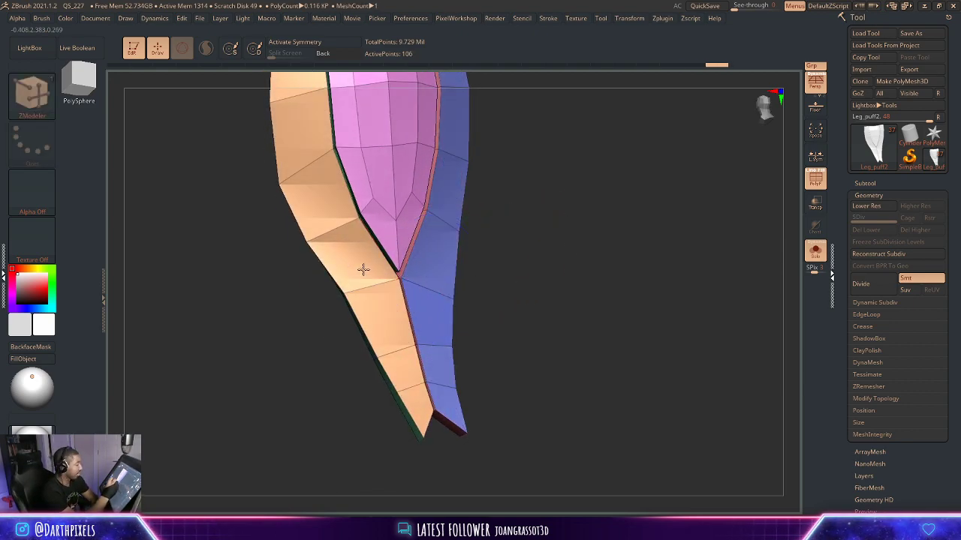
drag(362, 271, 370, 277)
key(ctrl+z)
Try a narrow border inset on the blue panel again and undo it.
drag(502, 250, 490, 253)
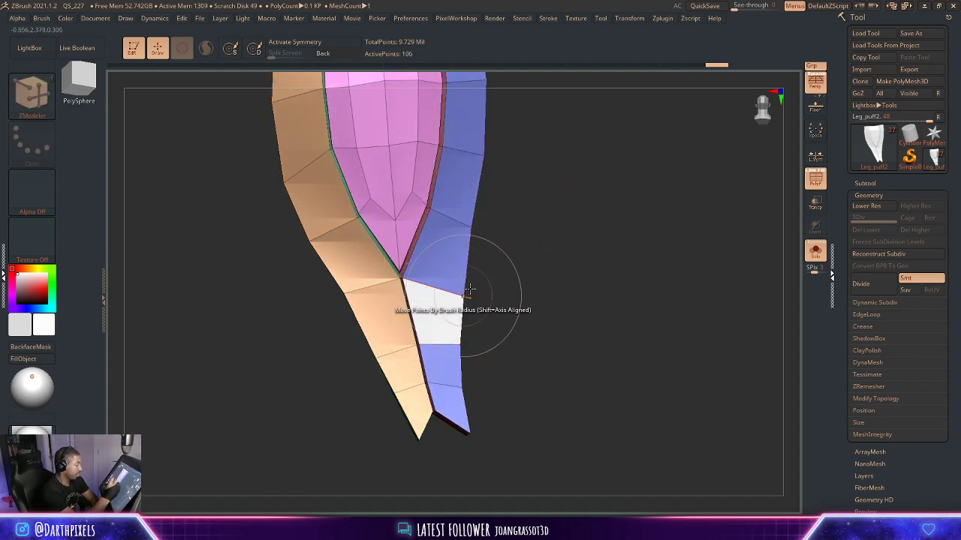
drag(514, 260, 522, 259)
key(ctrl+z)
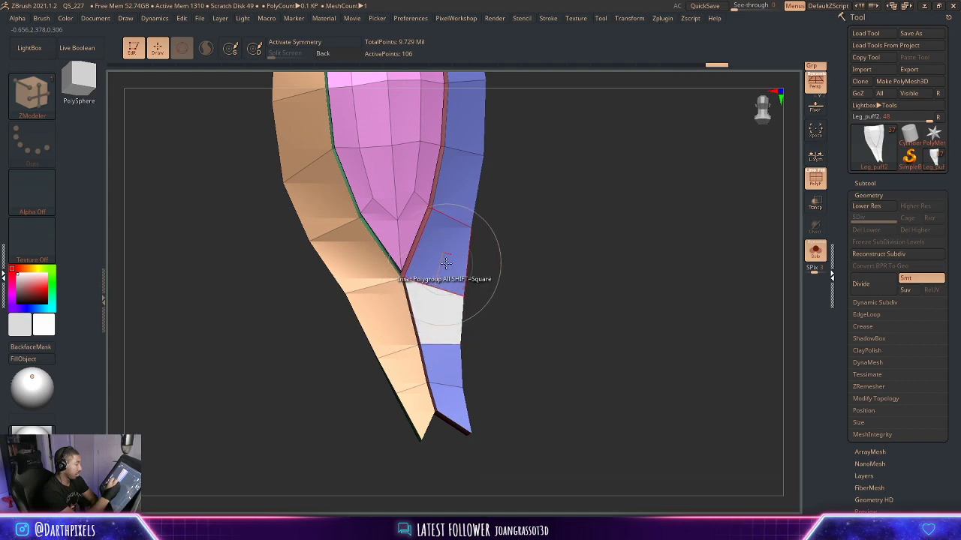
click(446, 263)
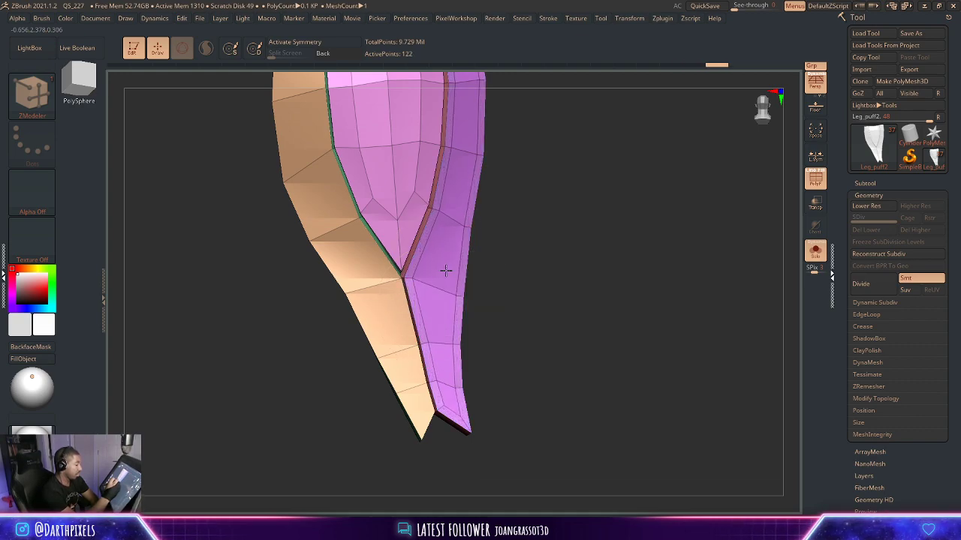
alt+drag(502, 238, 521, 281)
key(ctrl+z)
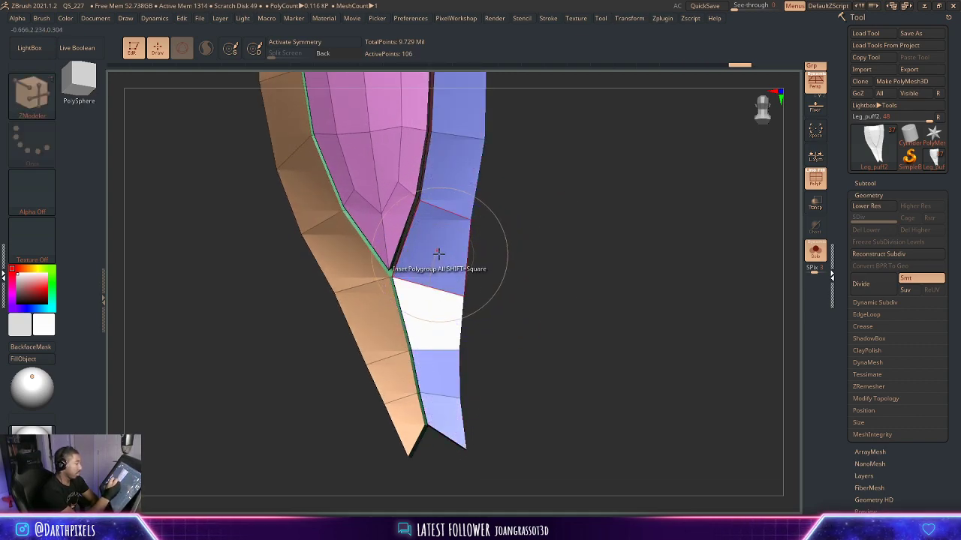
Inset a narrow border around the blue, orange and central pink panels with Inset Polygroup All.
click(438, 256)
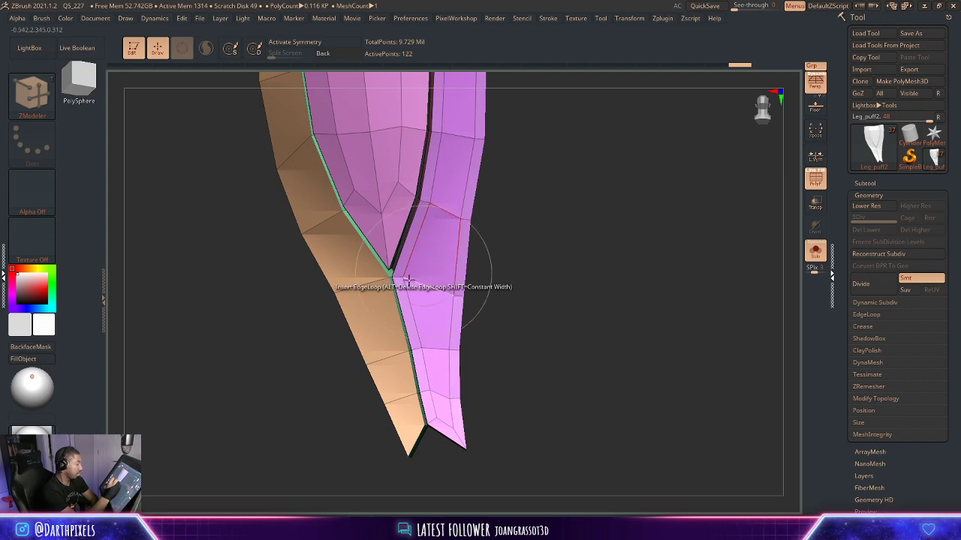
click(347, 259)
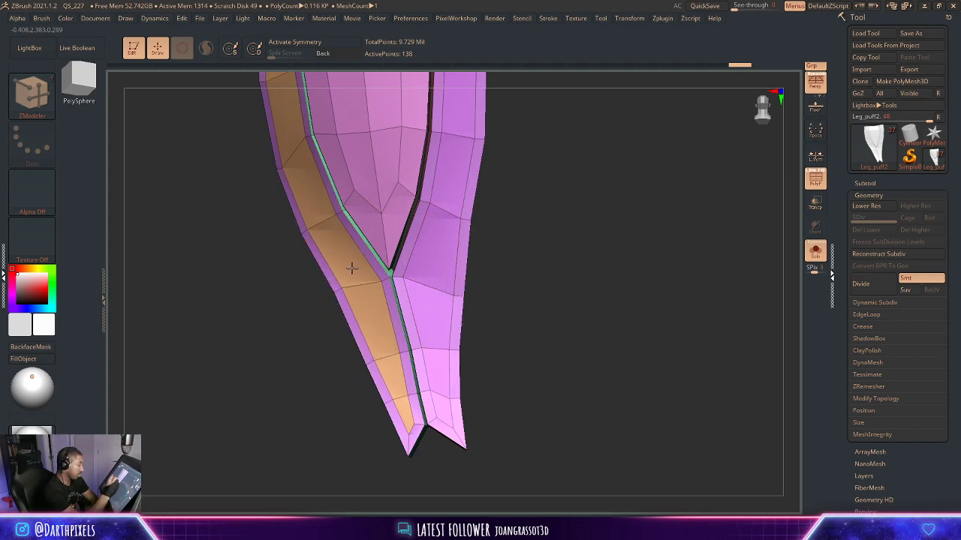
key(ctrl+z)
click(351, 268)
drag(520, 220, 554, 300)
alt+drag(570, 209, 557, 239)
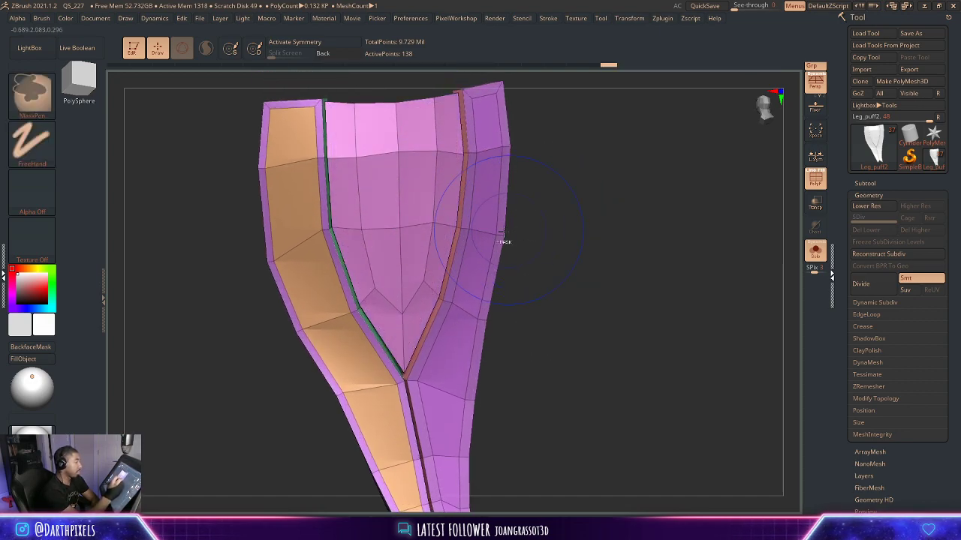
key(ctrl+z)
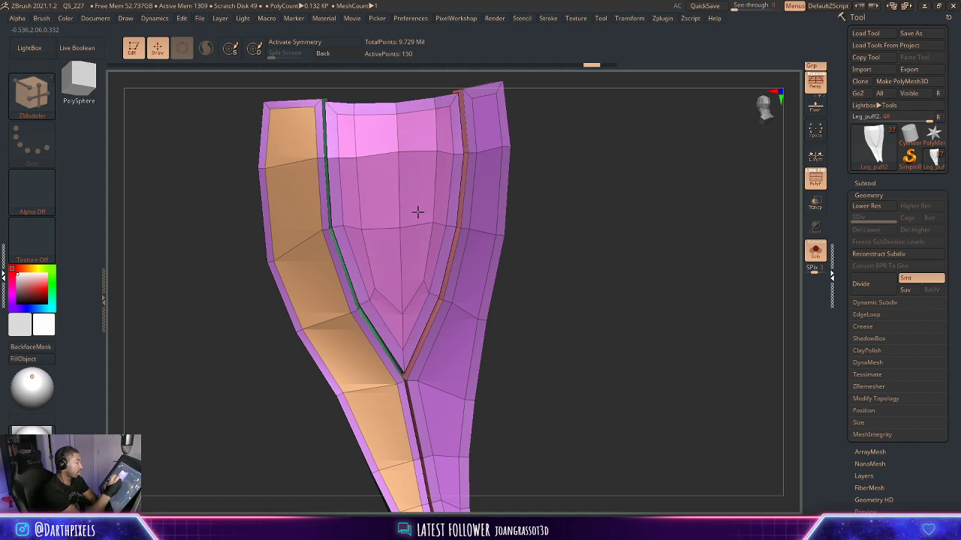
alt+drag(567, 194, 568, 240)
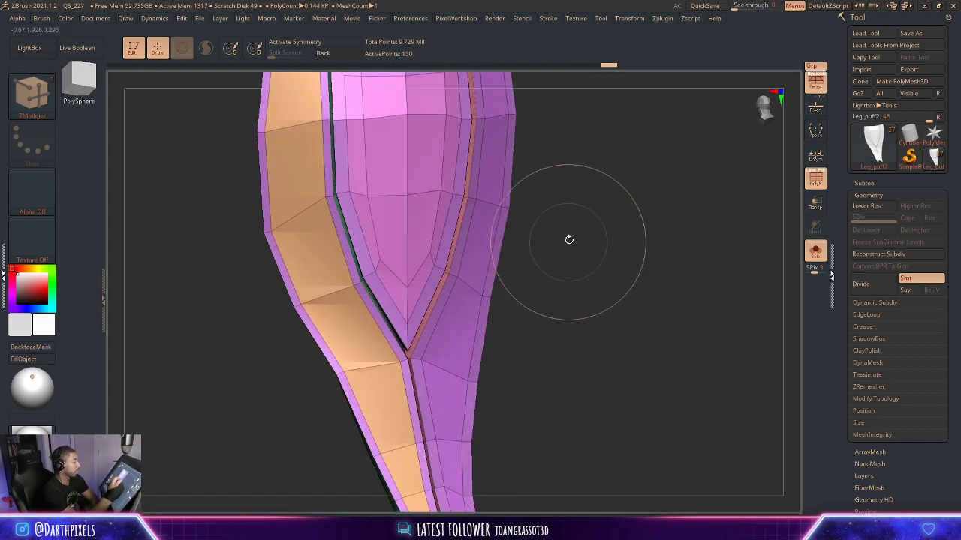
Examine the inset borders in isolation and against the surrounding leg armour.
click(814, 251)
alt+drag(682, 297, 674, 271)
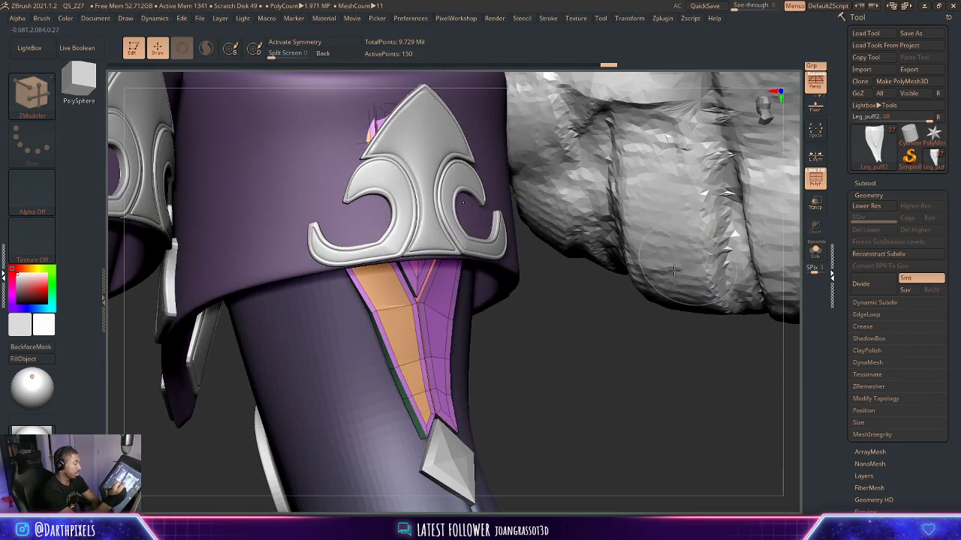
drag(540, 364, 566, 230)
click(815, 251)
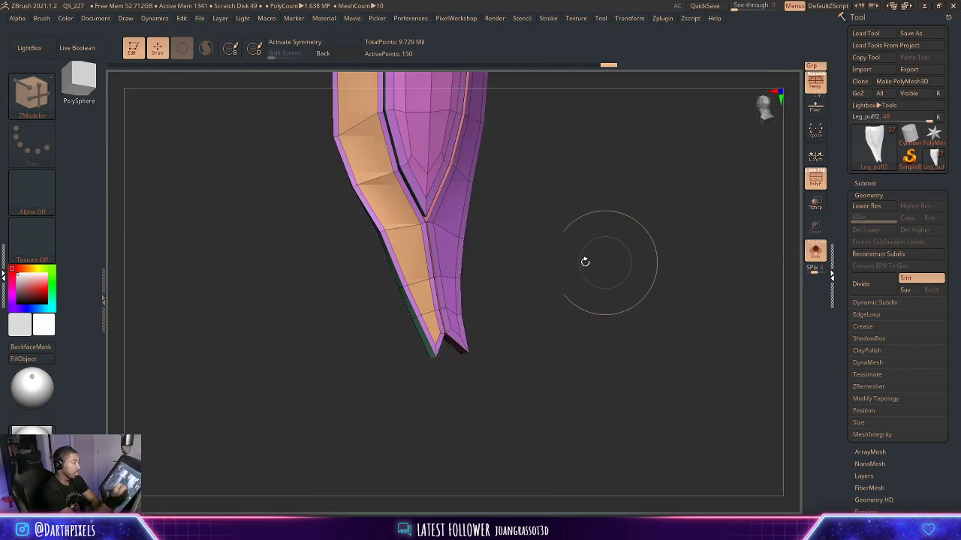
alt+drag(583, 262, 548, 275)
key(shift+f)
drag(545, 183, 524, 186)
key(shift+f)
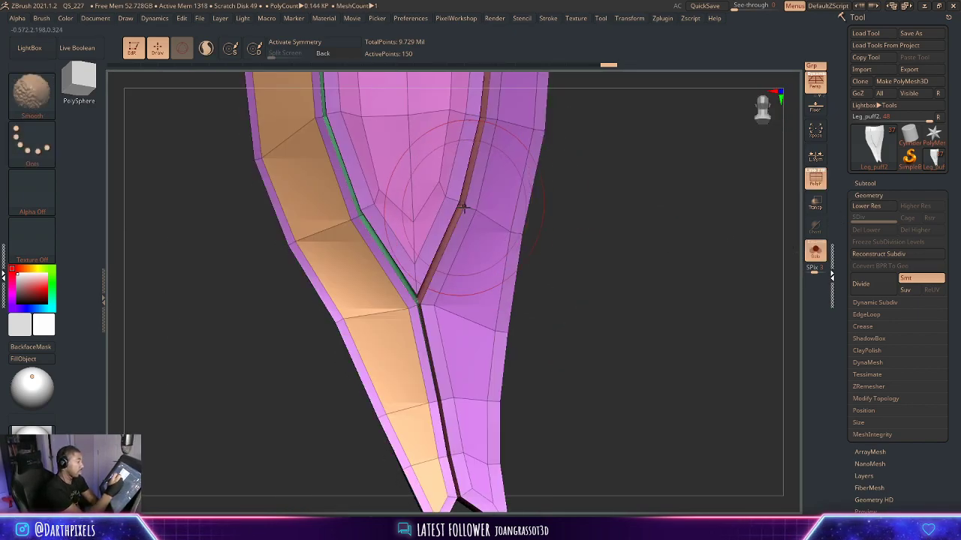
key(1)
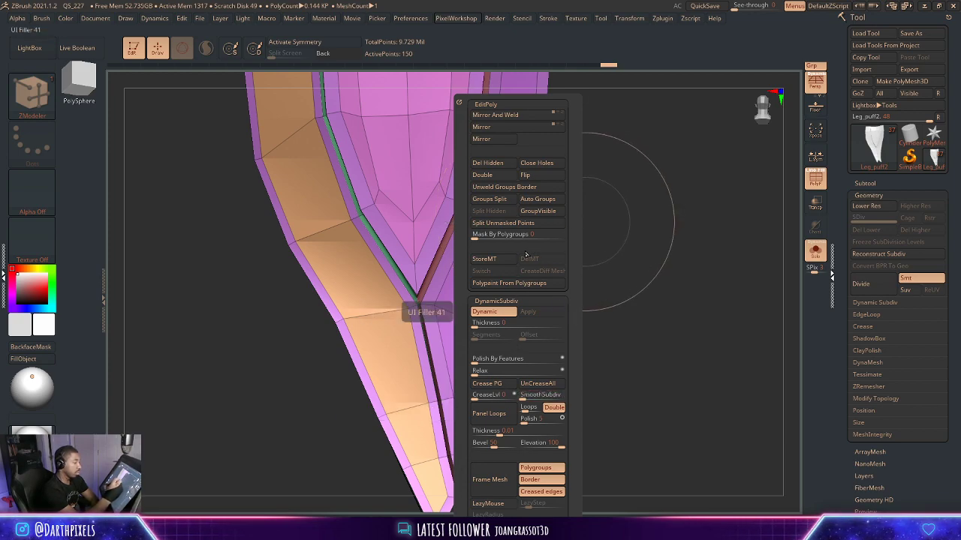
drag(613, 243, 590, 295)
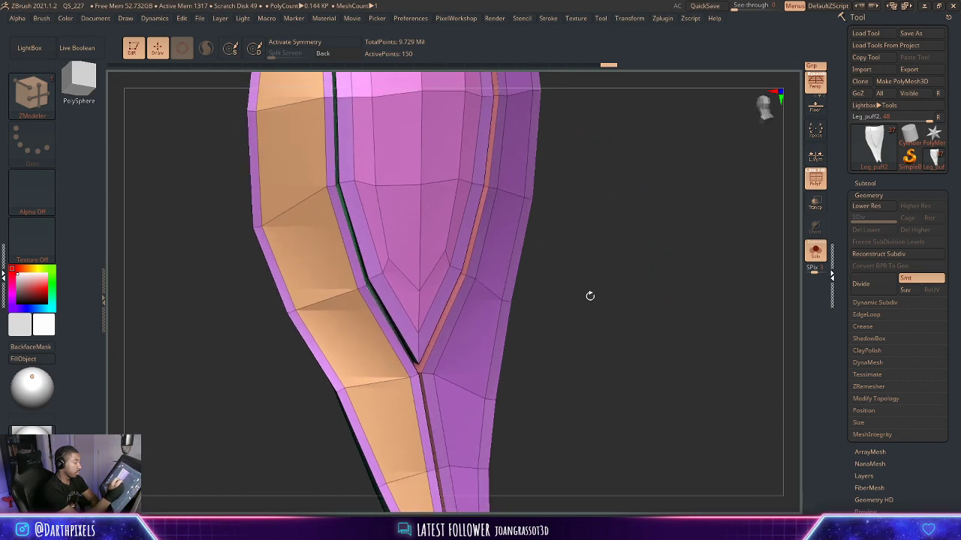
drag(575, 243, 605, 188)
Move the Leg_puff2 subtool above the diamond subtool Leg_puff1 and merge the two with MergeDown.
click(815, 252)
alt+drag(610, 275, 558, 323)
alt+click(465, 288)
key(shift+f)
key(shift+f)
alt+click(469, 246)
click(866, 183)
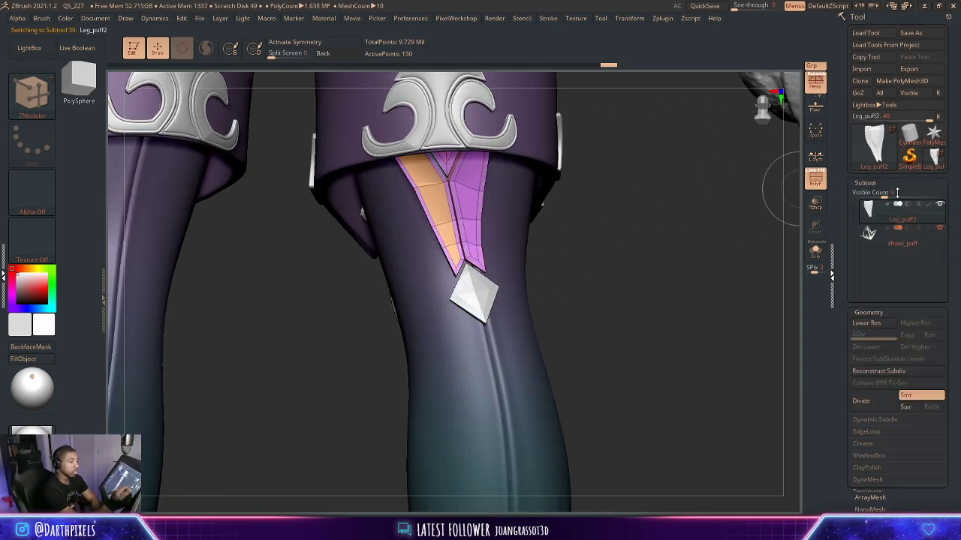
mouse_move(894, 243)
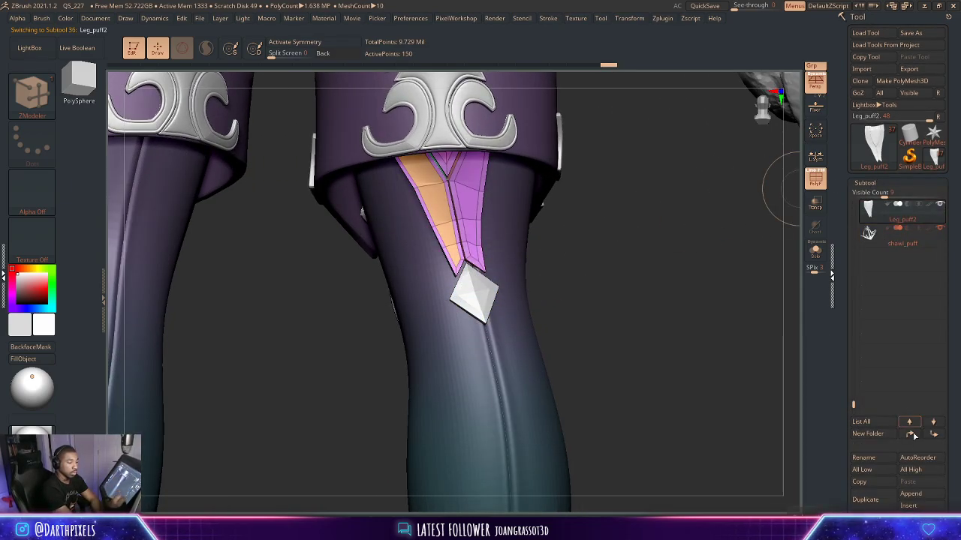
scroll(883, 486, down, 4)
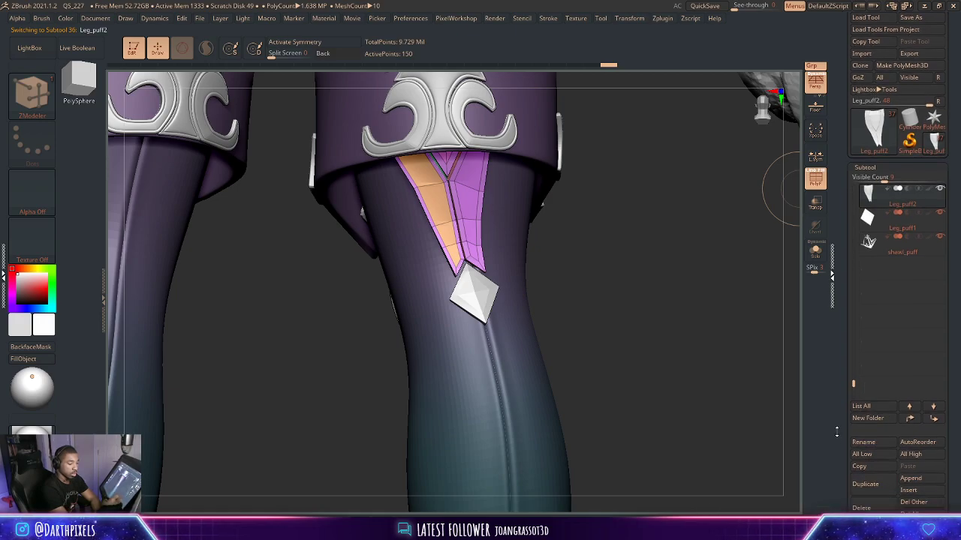
click(872, 438)
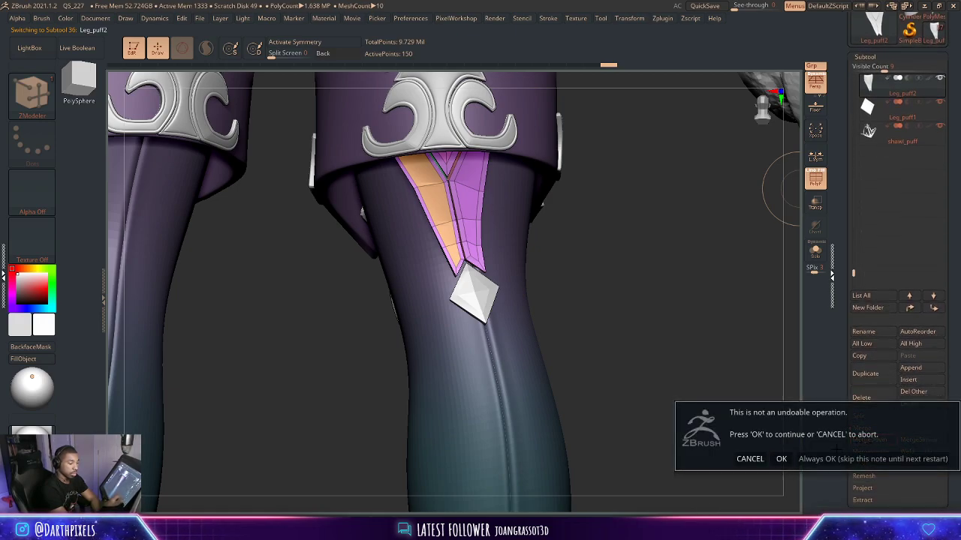
click(781, 459)
Isolate the merged armour and insert an edge loop within the inset border of each of the three panels.
alt+drag(591, 242, 772, 240)
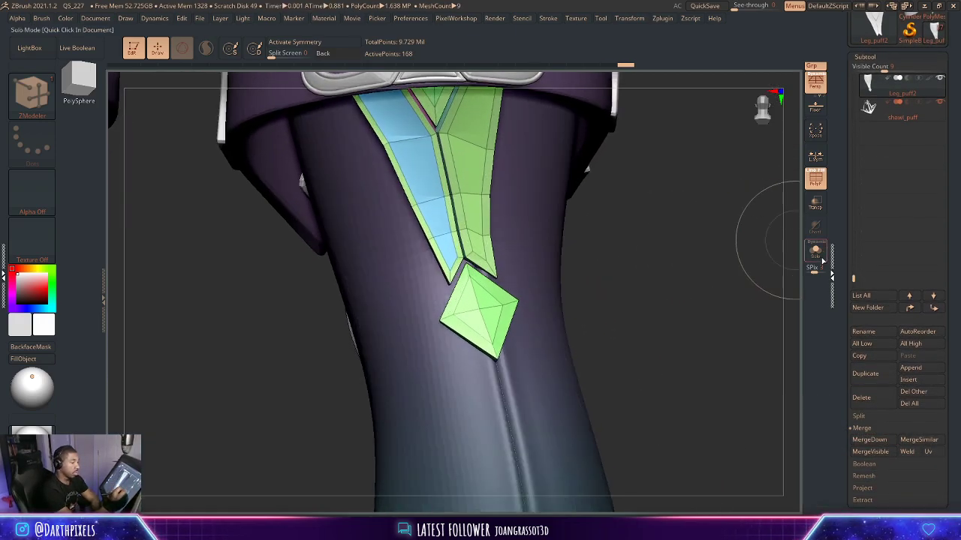
click(820, 260)
drag(720, 261, 618, 234)
alt+drag(618, 234, 609, 372)
drag(563, 289, 587, 380)
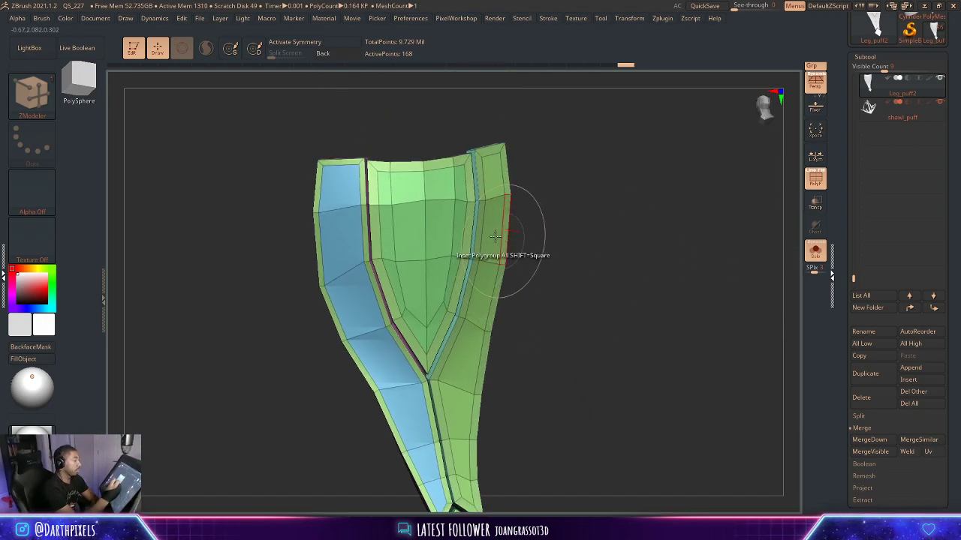
alt+drag(568, 184, 596, 203)
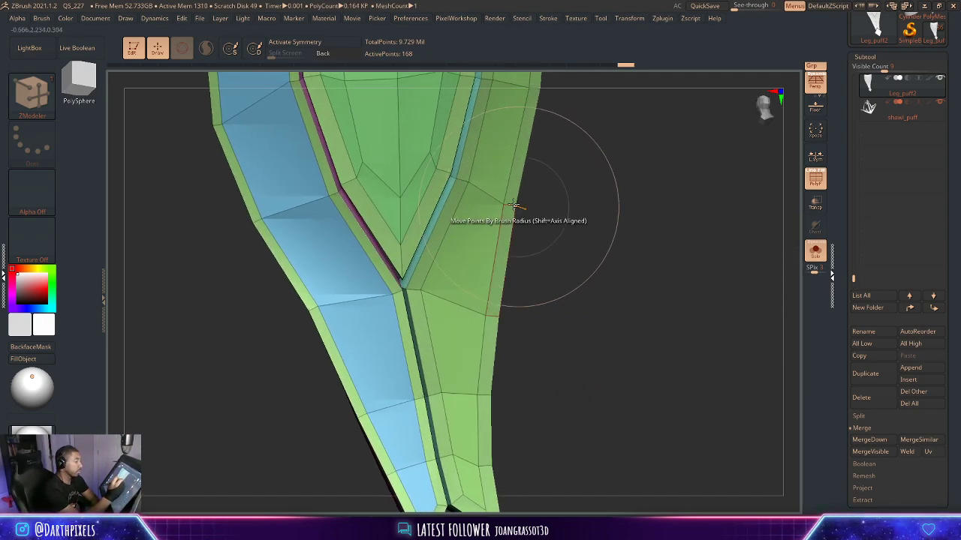
key(space)
click(509, 205)
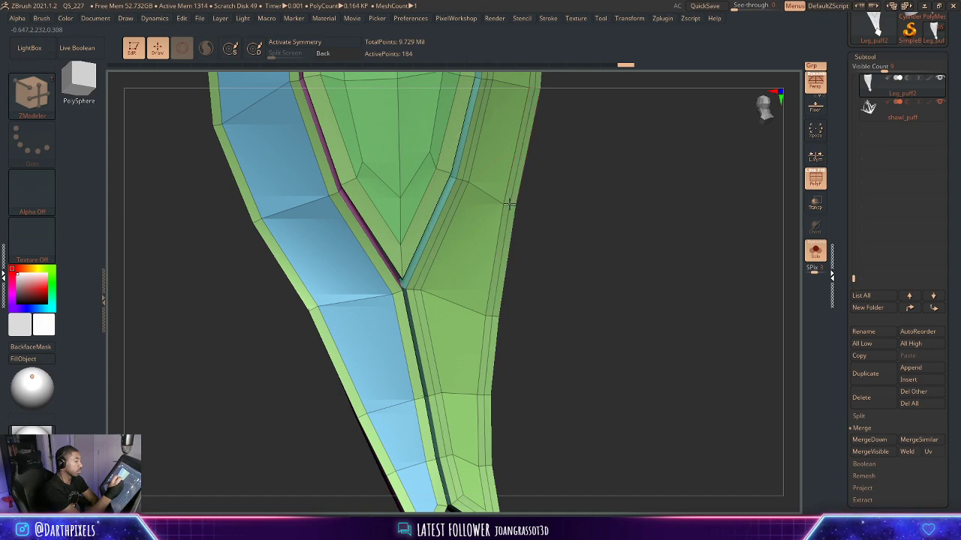
click(394, 292)
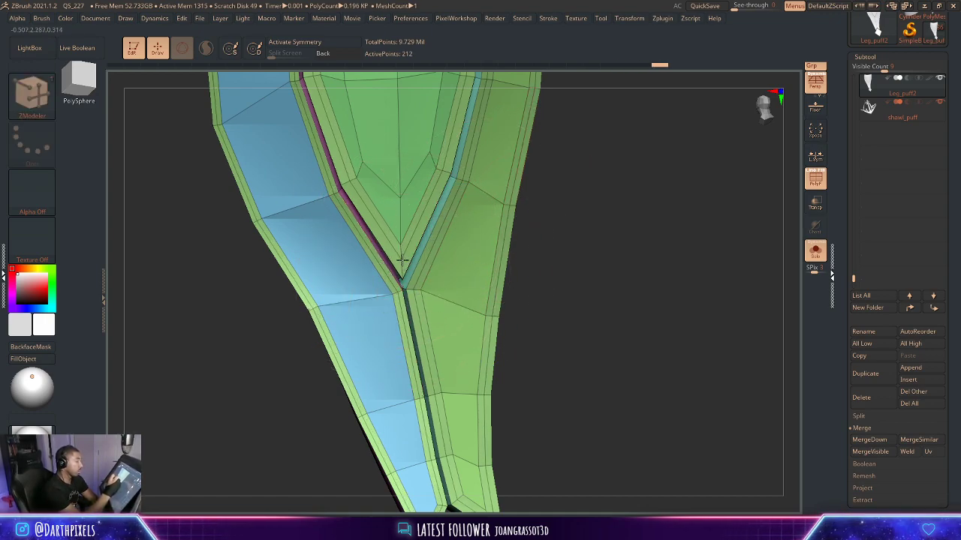
Set the edge action to Move Infinite Radius and move the right-hand panel's border edge loop to form a raised rim.
alt+drag(597, 247, 596, 316)
drag(596, 260, 575, 255)
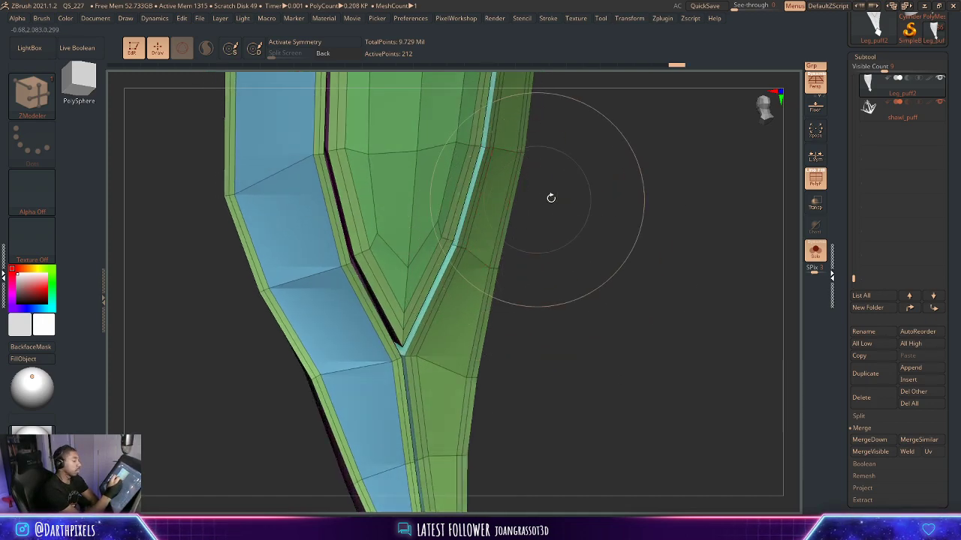
drag(551, 197, 567, 198)
key(space)
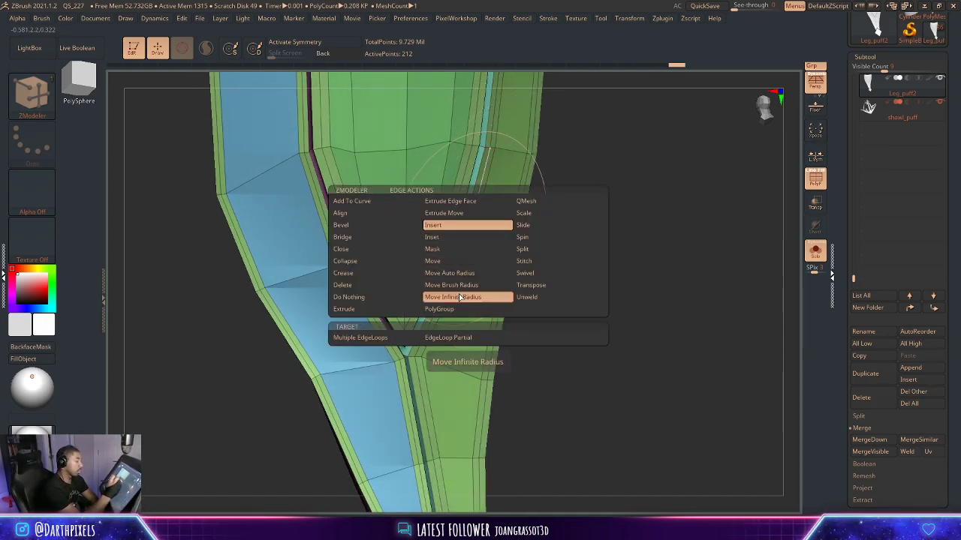
click(460, 298)
drag(470, 224, 475, 229)
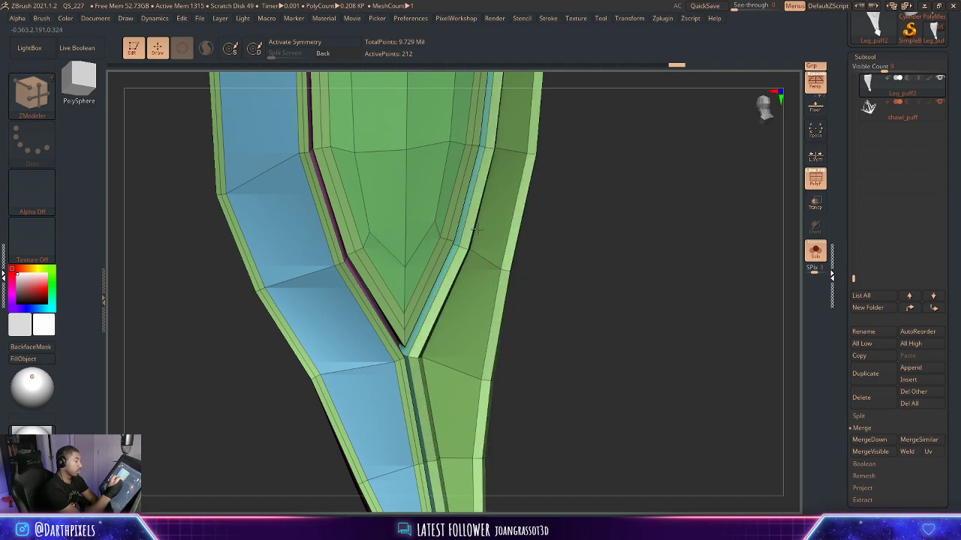
Move the border edge loops of the central green panel and the blue panel to form matching raised rims.
alt+drag(553, 209, 635, 216)
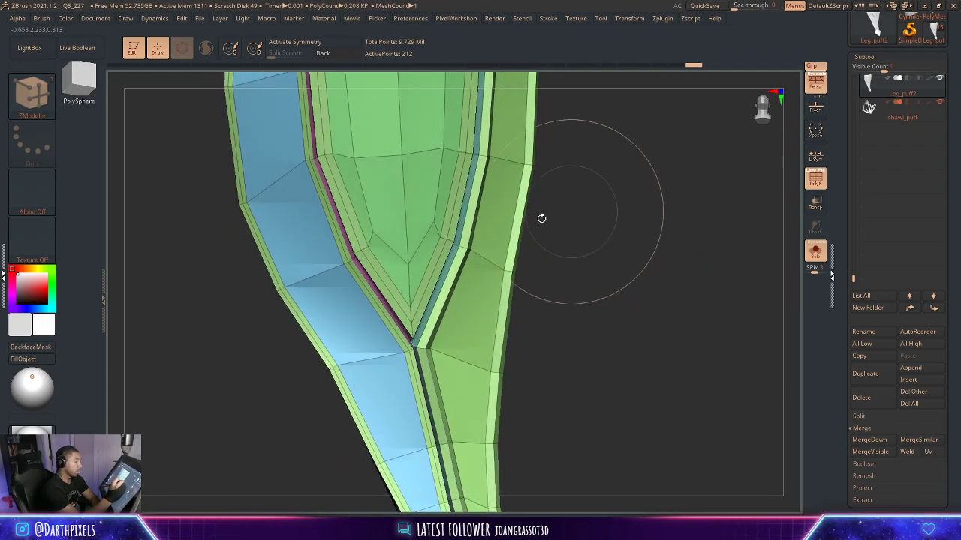
mouse_move(451, 223)
mouse_down()
mouse_move(448, 230)
mouse_move(460, 225)
mouse_up()
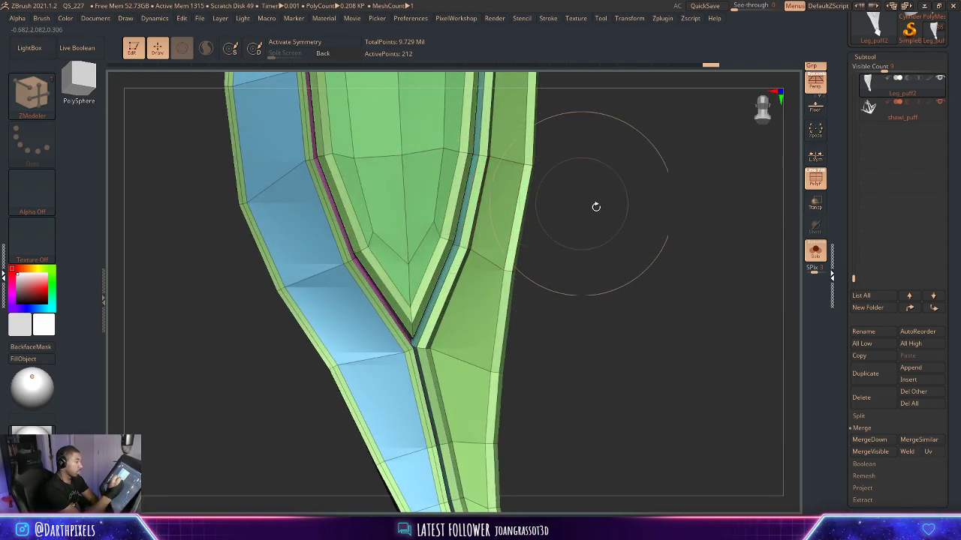
alt+drag(596, 207, 547, 200)
scroll(546, 199, up, 3)
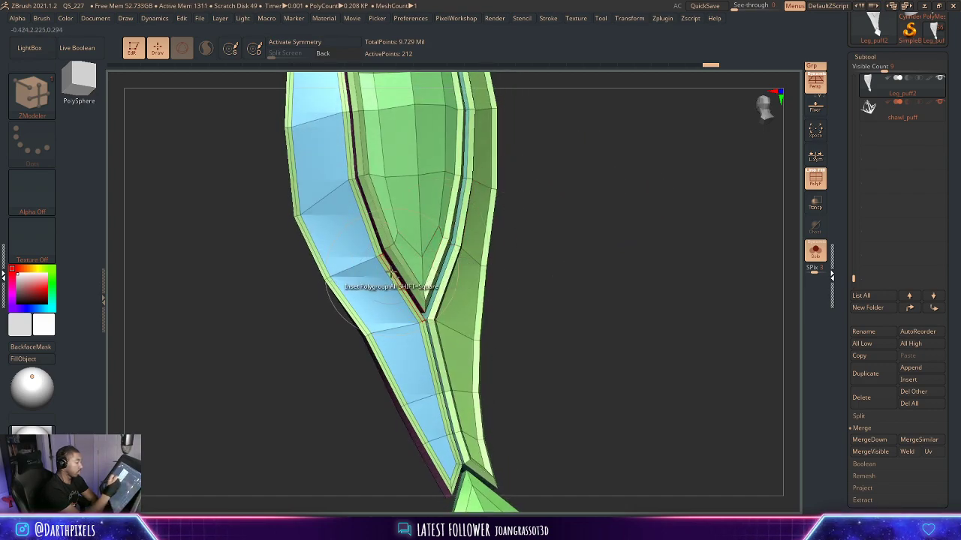
click(393, 276)
ctrl+right_drag(572, 208, 559, 247)
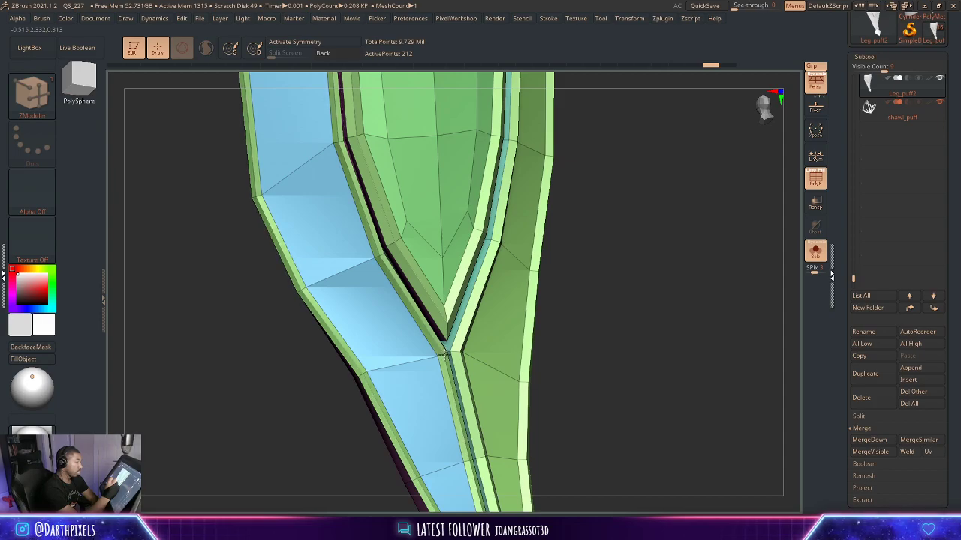
Set the edge action to Insert and add an edge loop around the diamond's border.
ctrl+right_drag(604, 271, 645, 193)
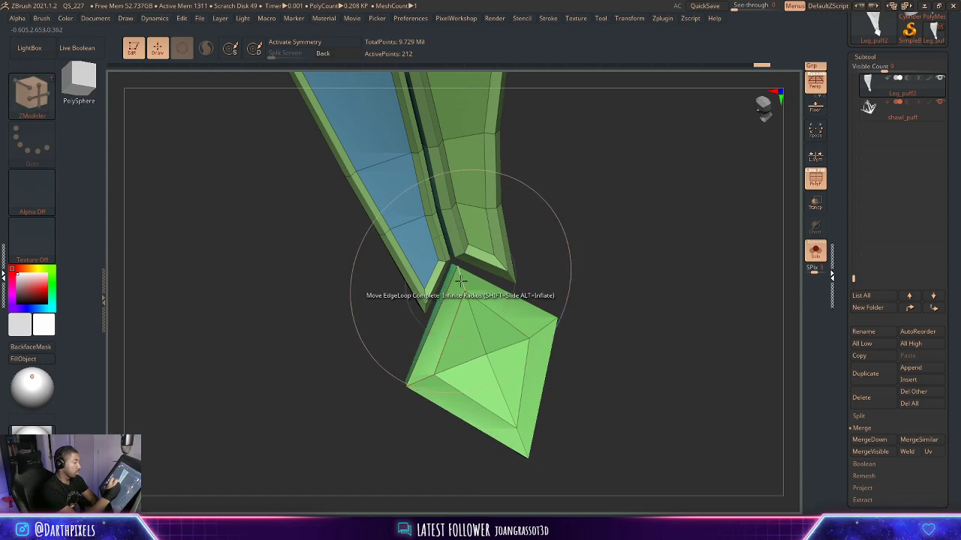
key(space)
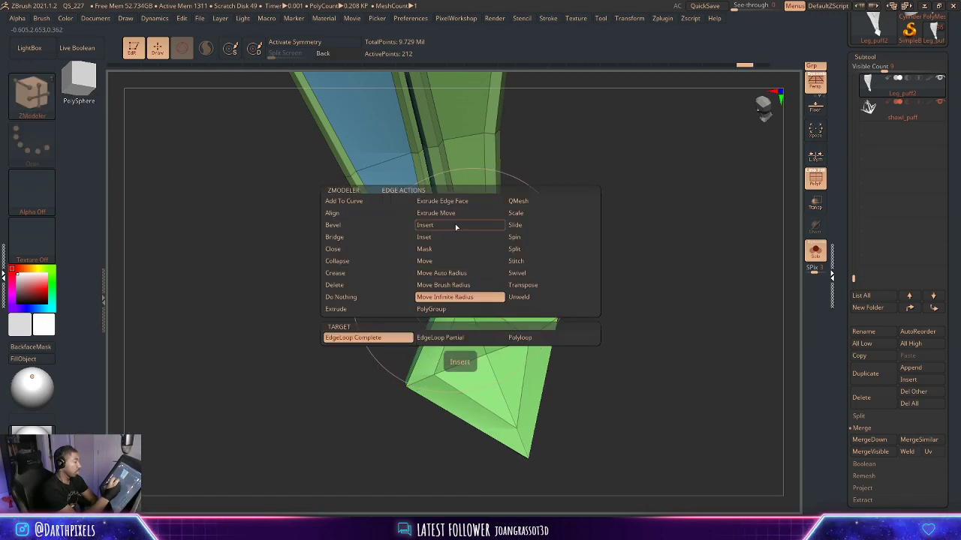
click(455, 226)
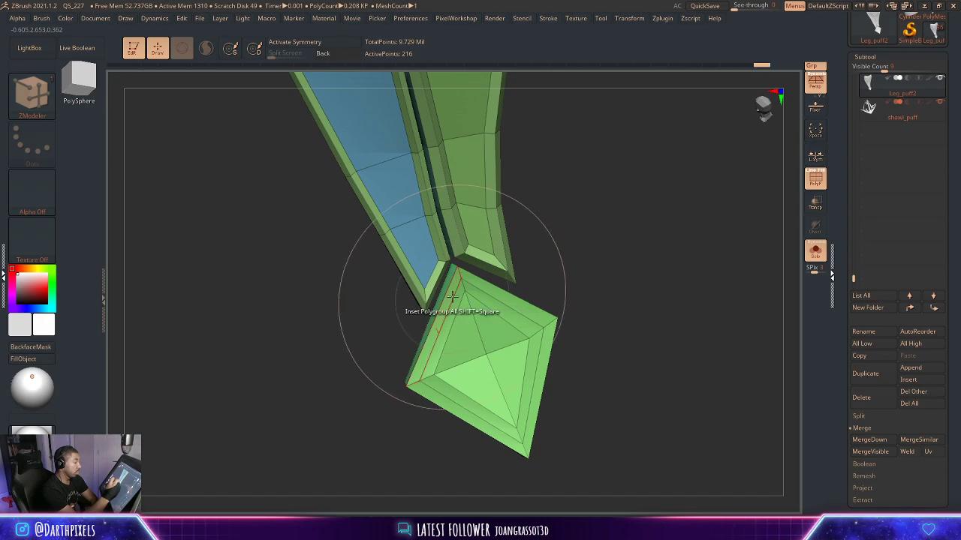
Set the edge action to Move Infinite Radius and move the diamond's inserted border edge loop to form a raised rim.
key(space)
click(468, 298)
drag(558, 247, 602, 245)
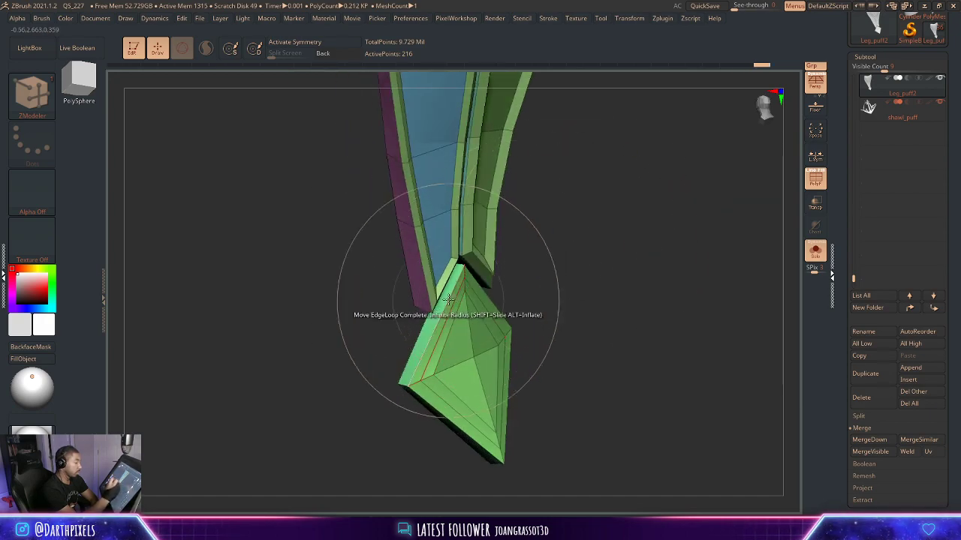
key(ctrl+z)
key(ctrl+z)
key(ctrl+z)
key(ctrl+z)
key(ctrl+z)
key(ctrl+z)
key(ctrl+z)
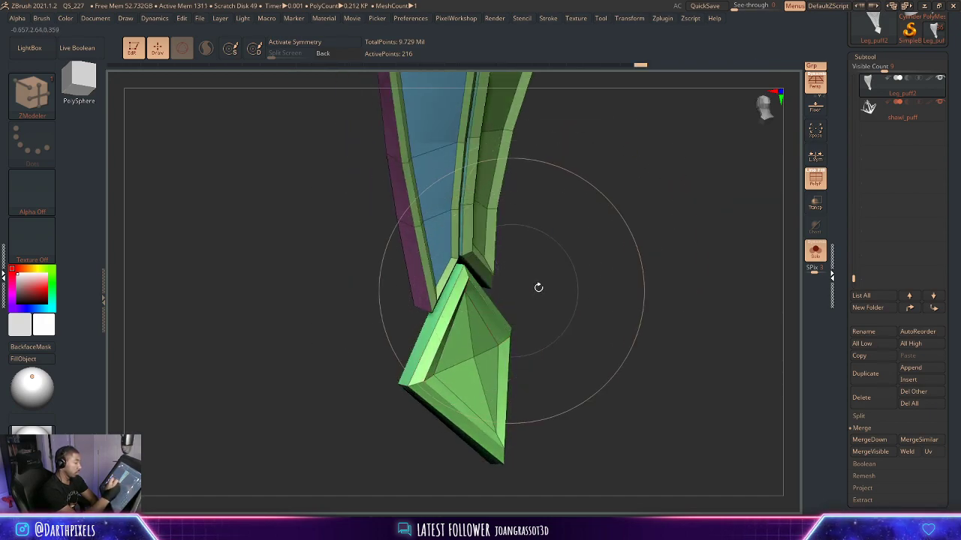
Set the polygon action to PolyGroup on A Single Poly and assign the diamond's inner triangular faces to a new polygroup.
mouse_move(588, 280)
alt+mouse_down()
mouse_move(602, 217)
mouse_move(558, 232)
alt+mouse_up()
key(space)
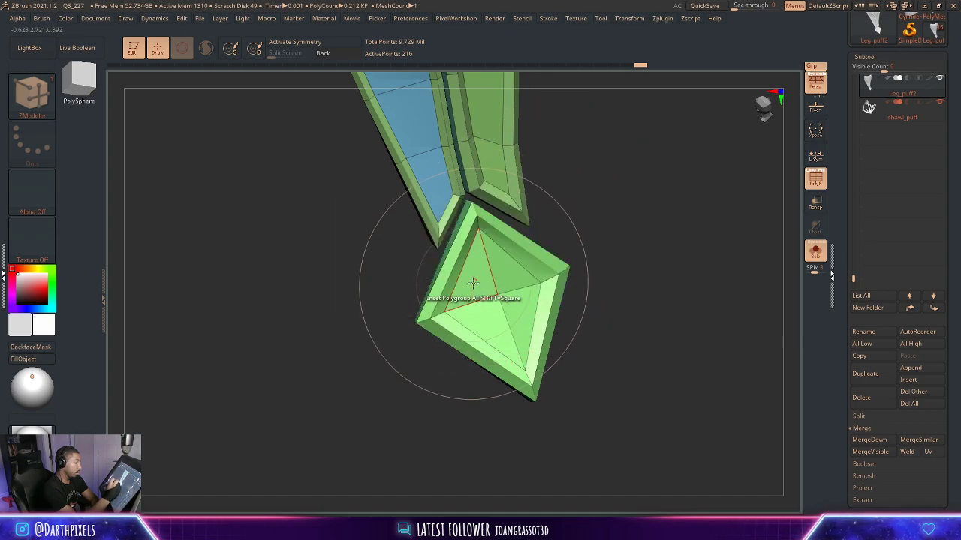
key(space)
click(371, 202)
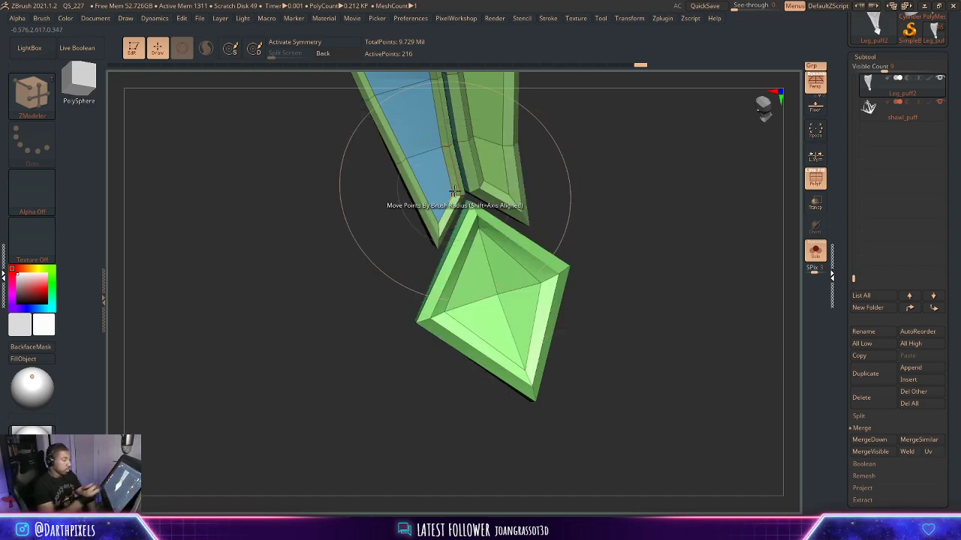
key(space)
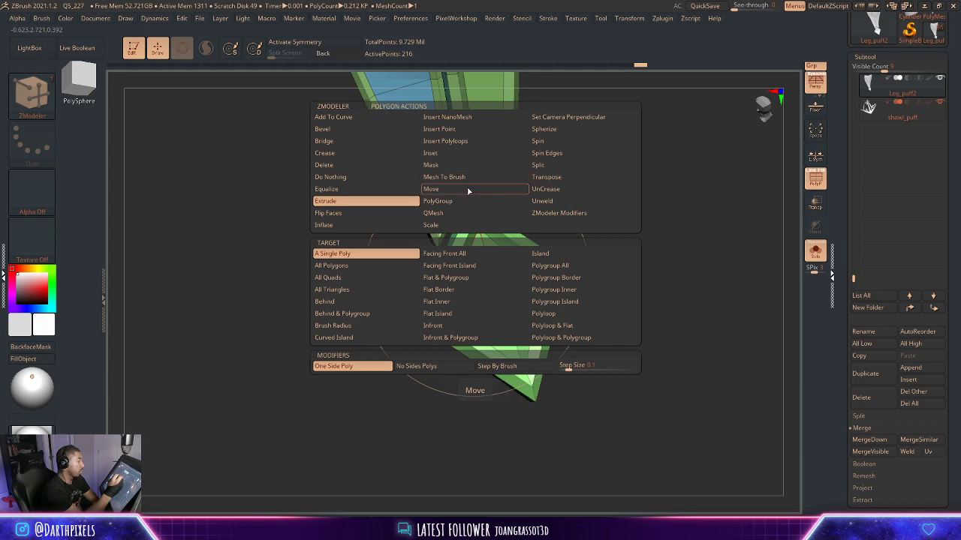
key(space)
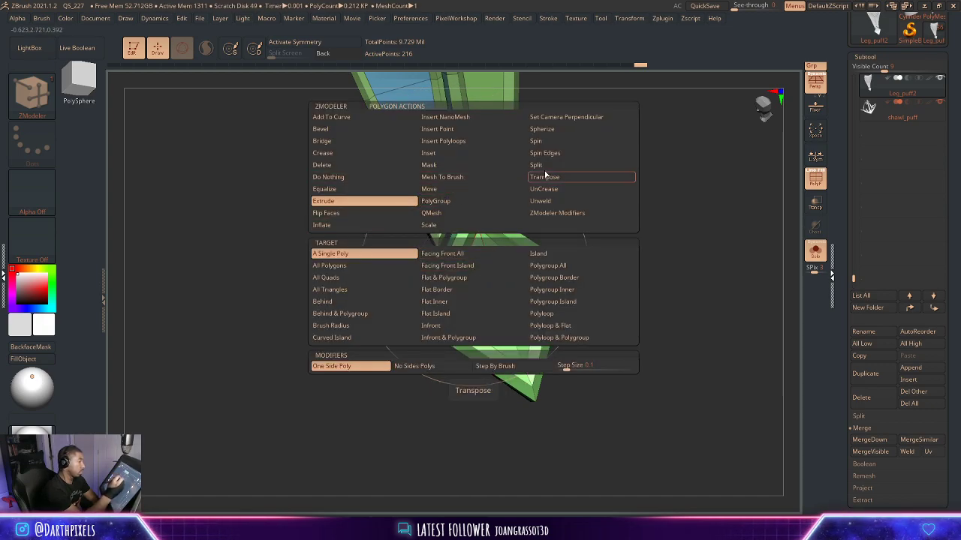
click(454, 204)
click(474, 281)
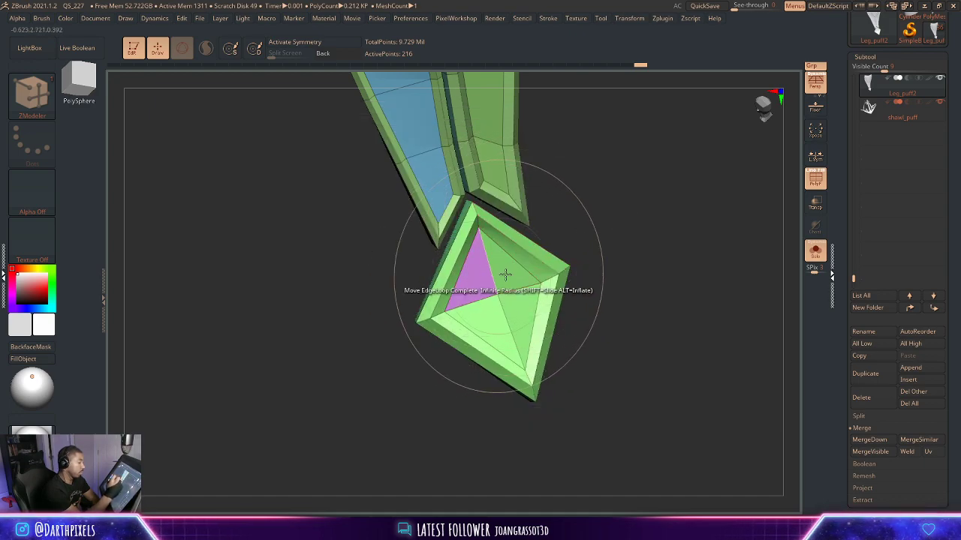
click(505, 275)
click(511, 315)
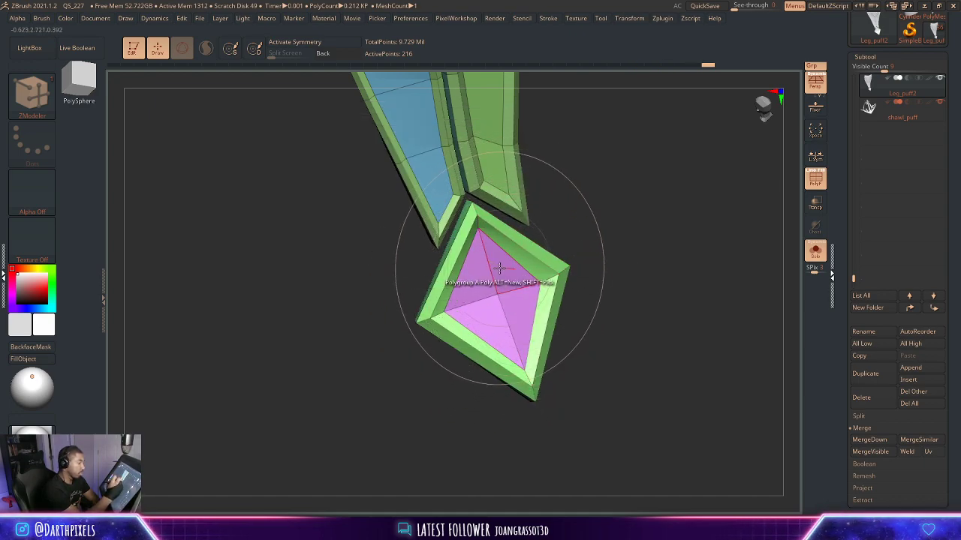
Set the polygon action to Extrude with the Polygroup Island target and slightly extrude the diamond's inner faces.
key(space)
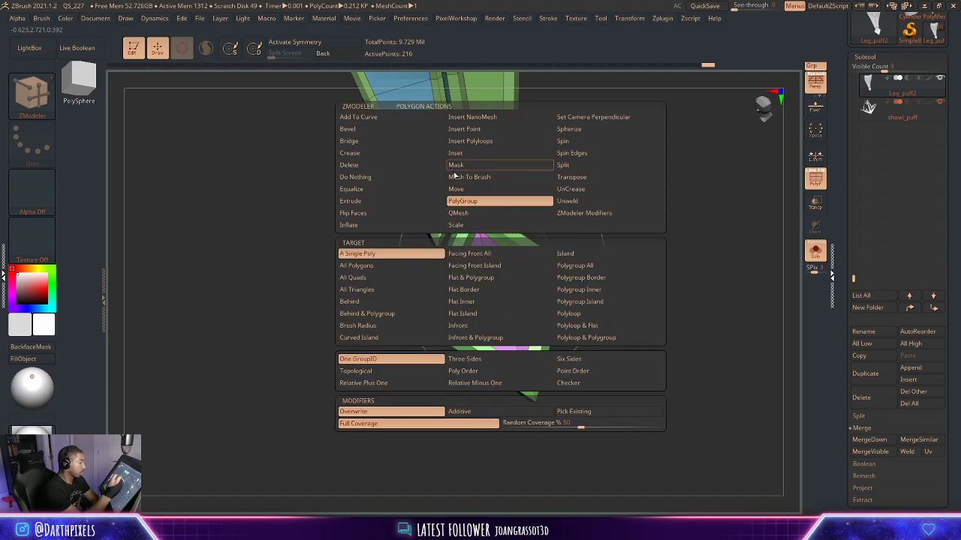
click(409, 201)
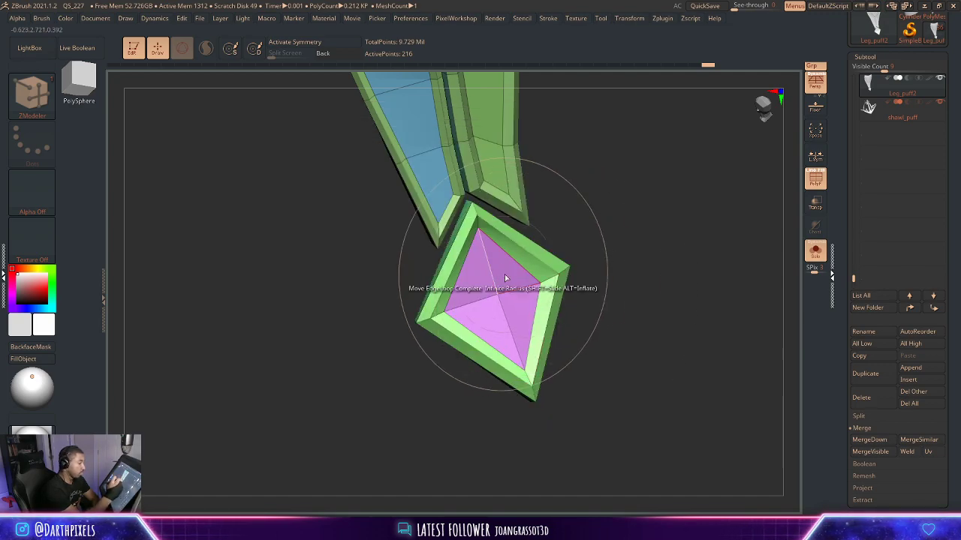
key(space)
click(592, 302)
drag(502, 270, 510, 280)
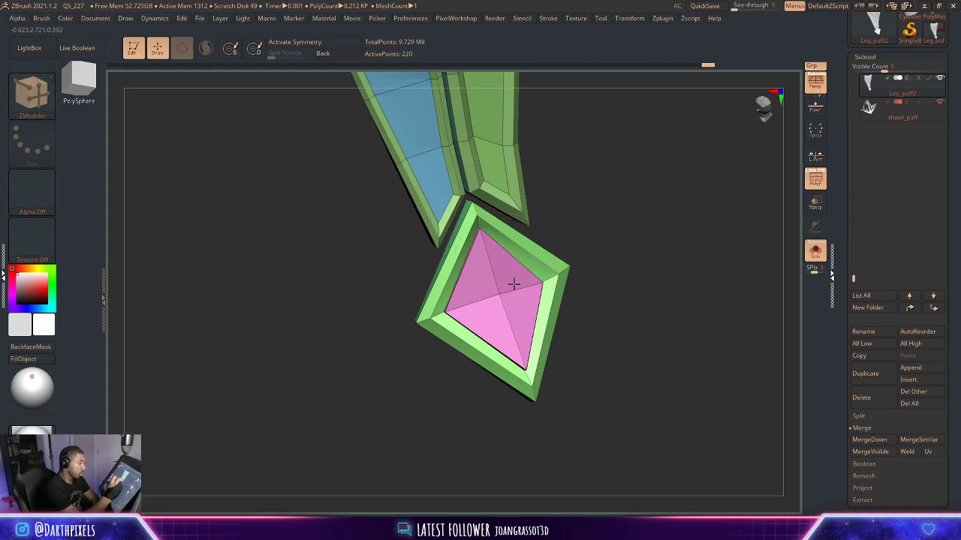
Extrude the inner polygroup islands of the right-hand, blue and central panels slightly within their raised rims.
alt+drag(608, 231, 617, 349)
drag(495, 219, 499, 232)
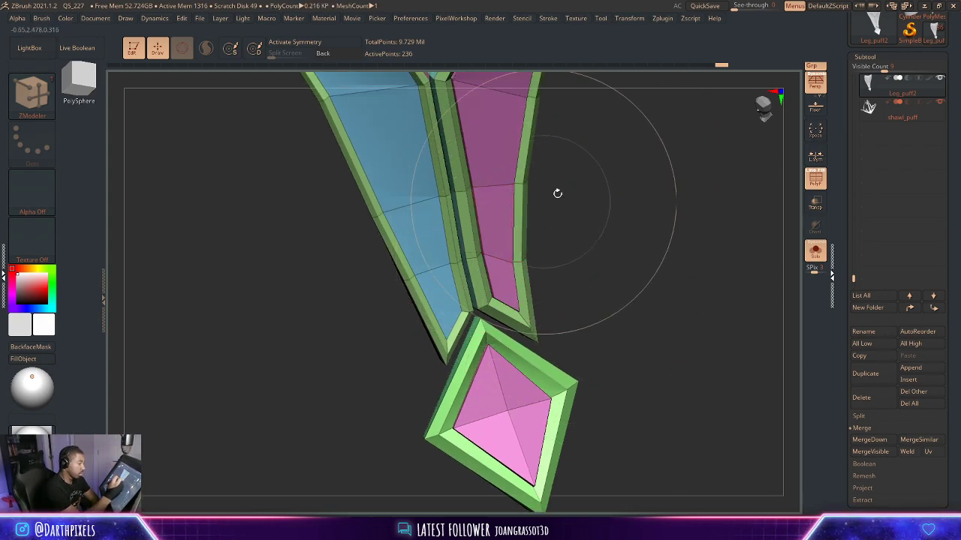
alt+drag(557, 193, 557, 295)
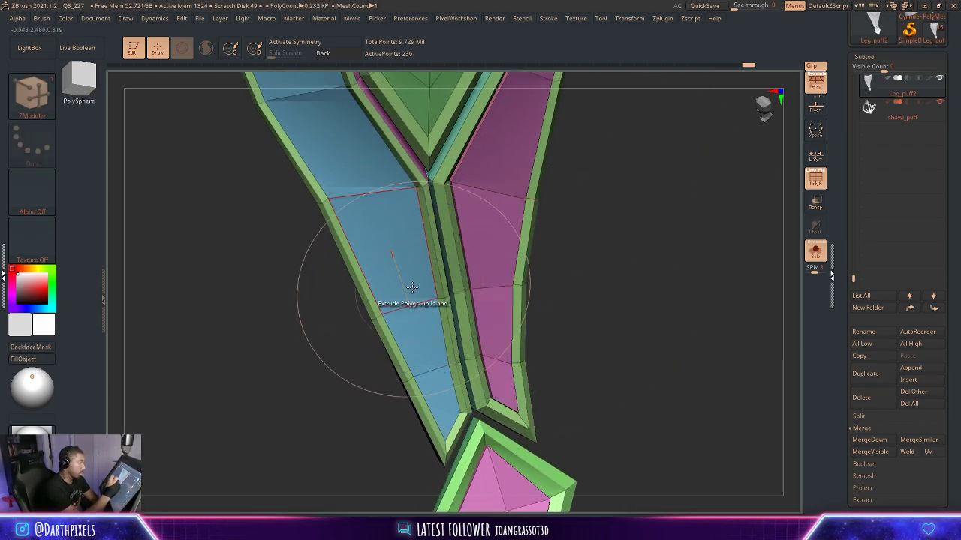
drag(412, 286, 411, 285)
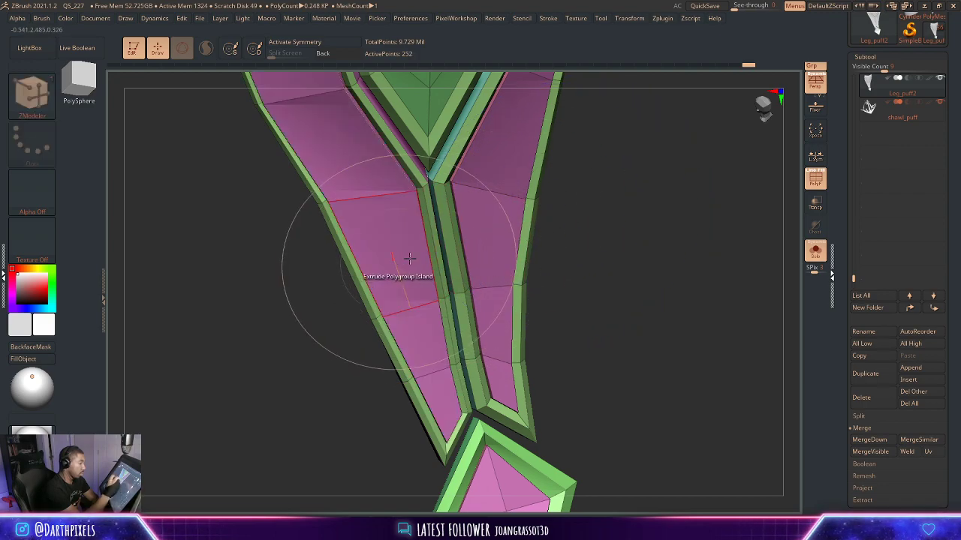
alt+drag(600, 247, 605, 352)
drag(588, 181, 605, 339)
click(453, 252)
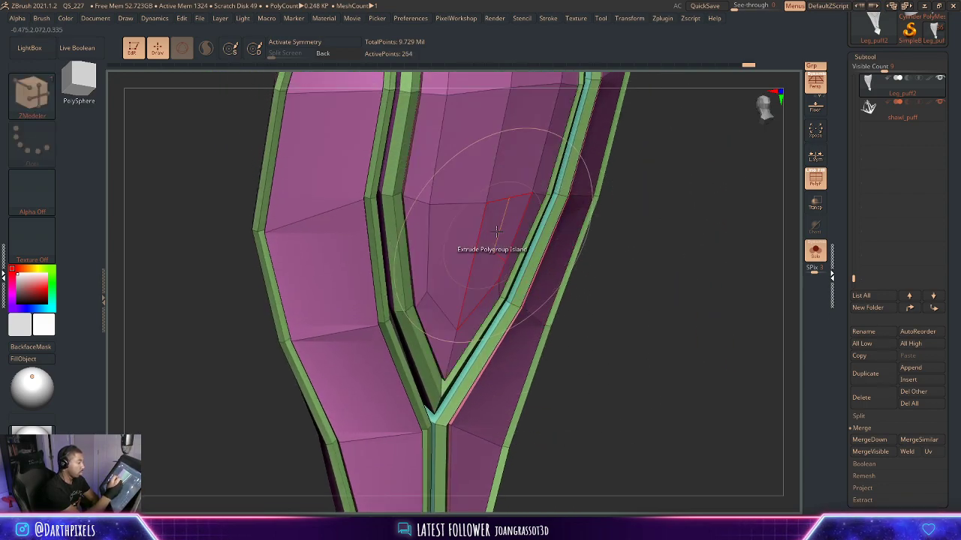
Preview the armour with dynamic subdivision by raising SmoothSubdiv, inspect the smoothed panels, and return to the unsmoothed mesh.
drag(612, 219, 597, 205)
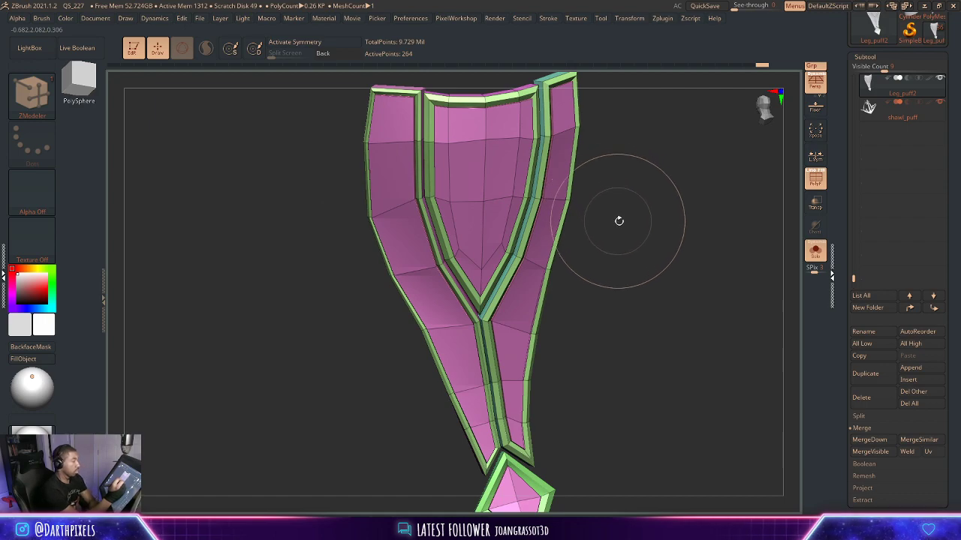
right_drag(608, 217, 618, 219)
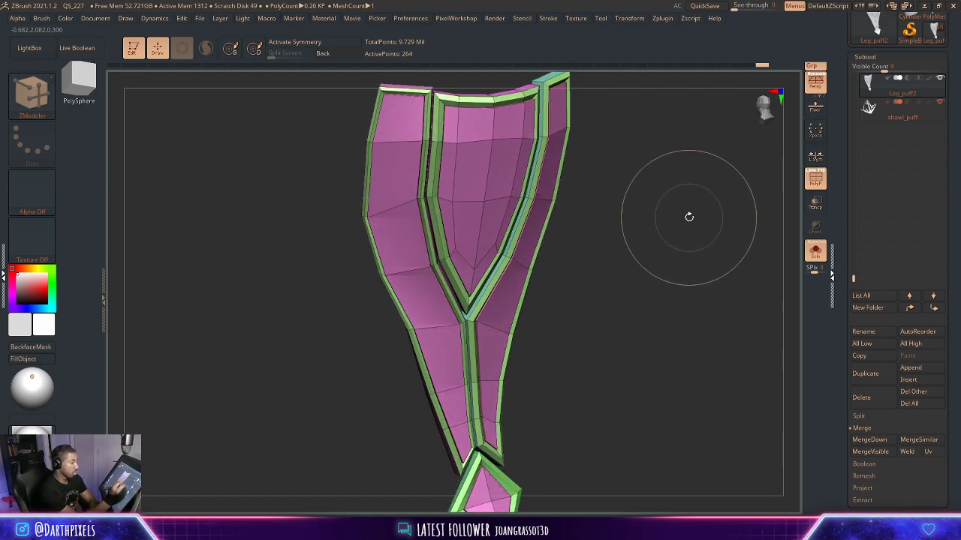
key(space)
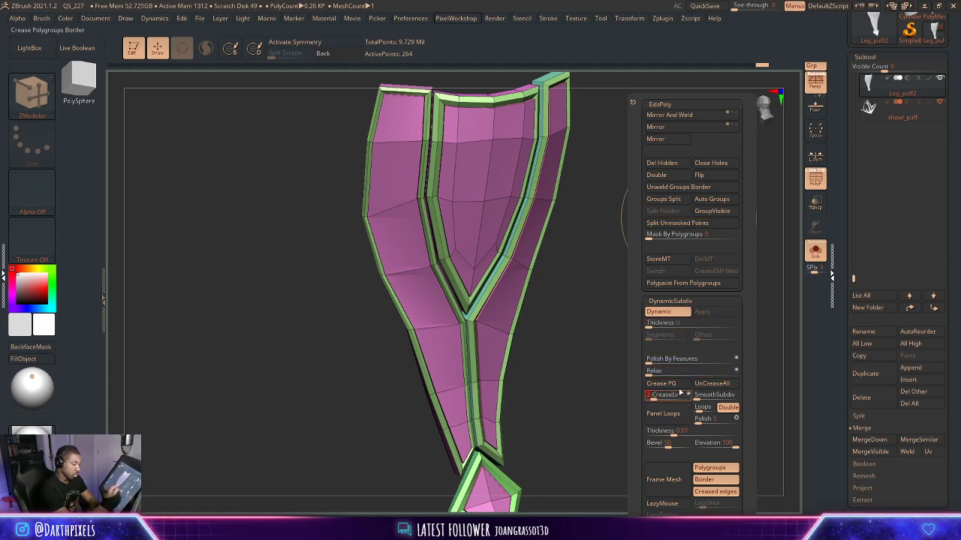
click(711, 396)
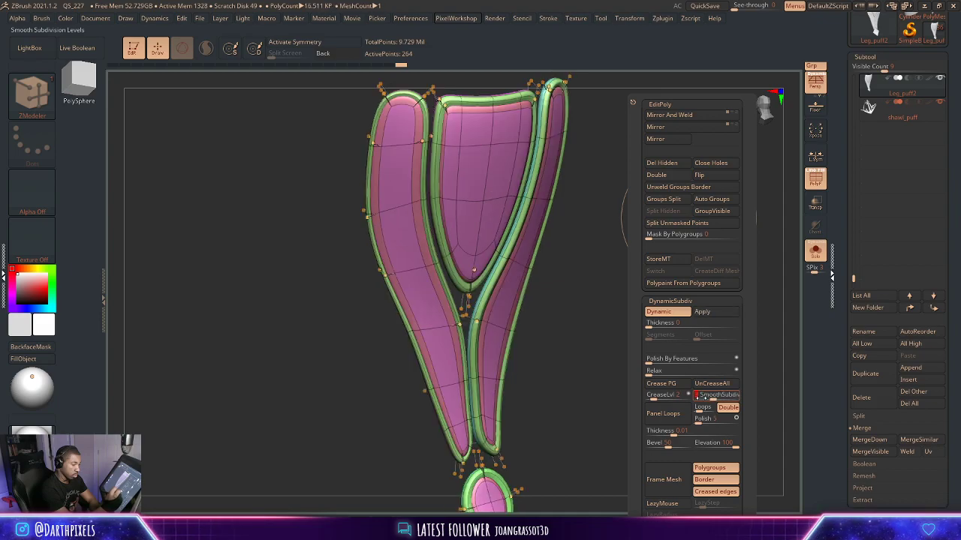
mouse_move(583, 310)
mouse_down()
mouse_move(626, 183)
mouse_move(643, 188)
mouse_move(630, 307)
mouse_move(625, 232)
mouse_move(669, 227)
mouse_move(646, 279)
mouse_up()
key(shift+d)
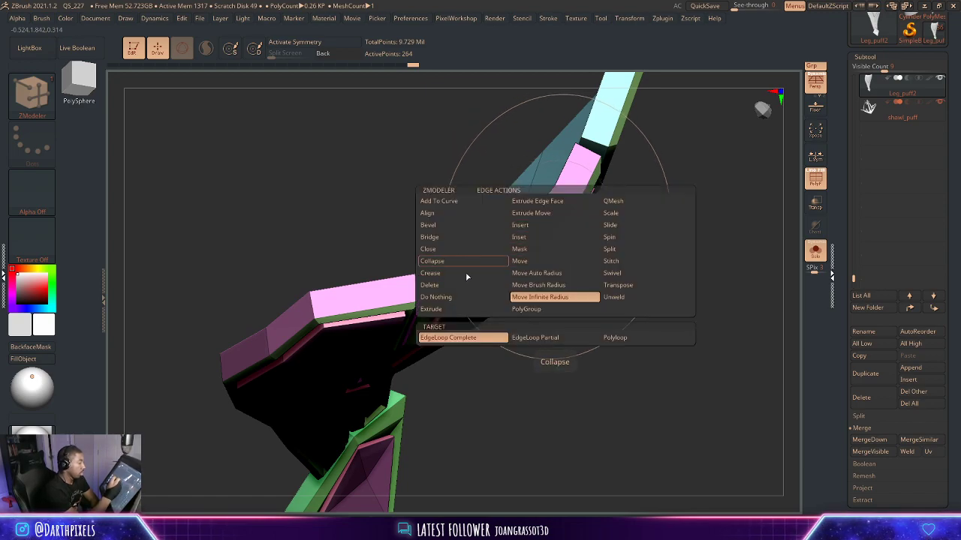
Set the edge action to Crease with the EdgeLoop Complete target and crease the border edge loops around the thick panels.
click(554, 342)
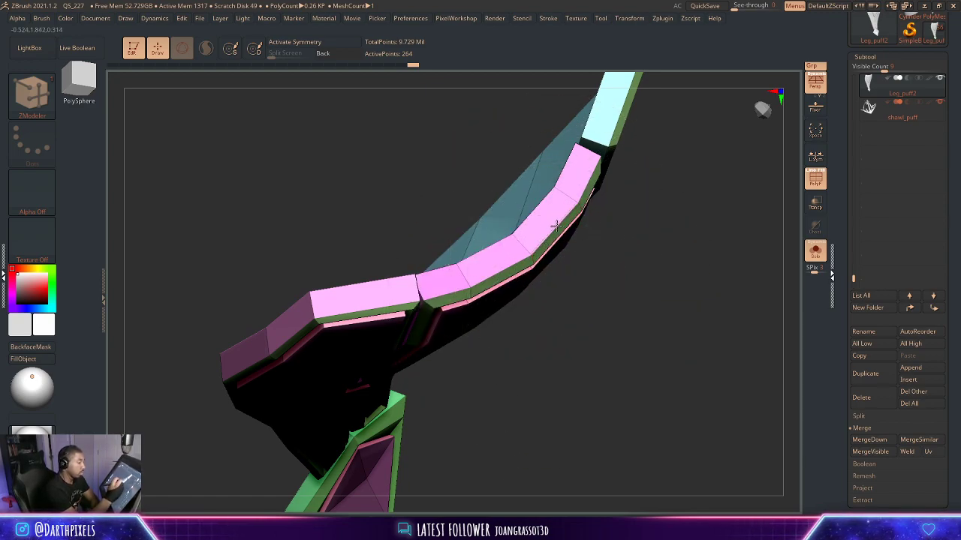
drag(632, 210, 593, 219)
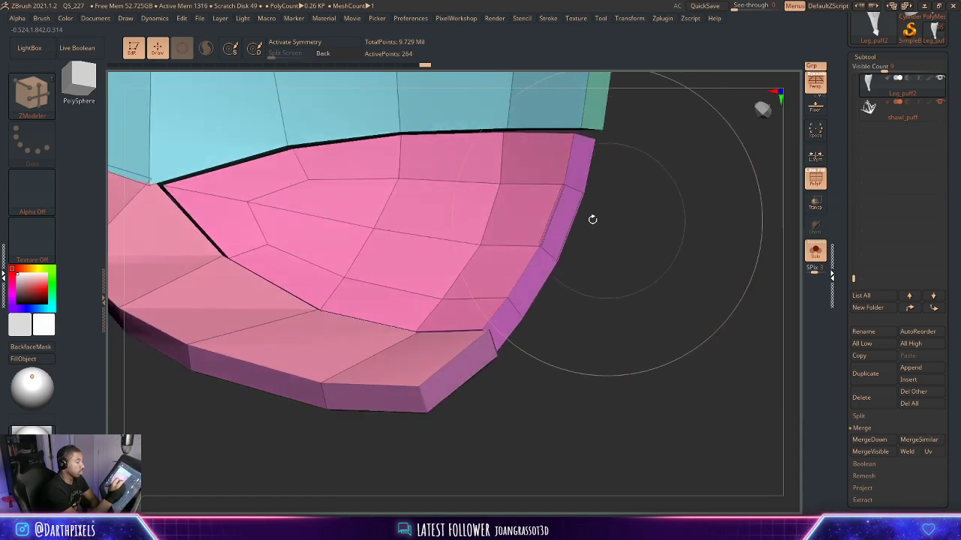
key(space)
click(551, 338)
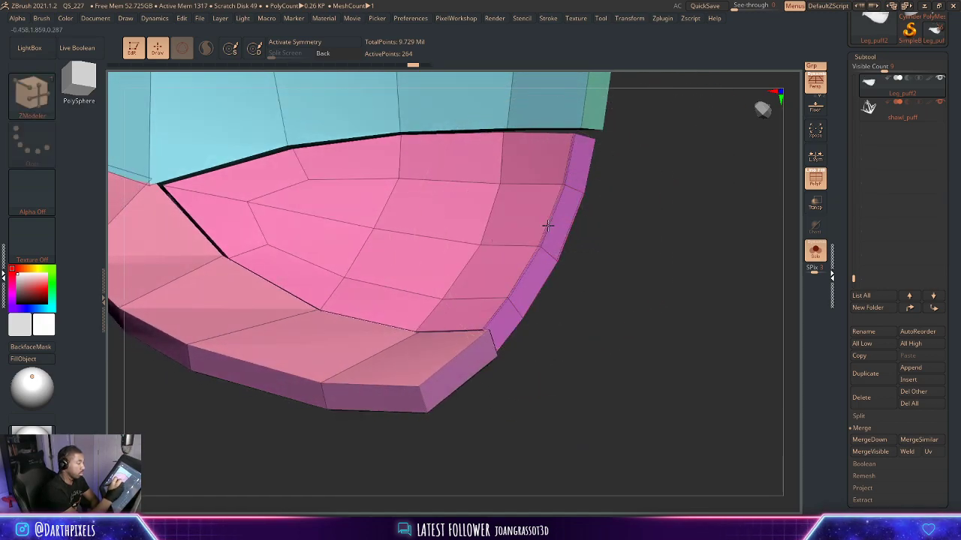
key(space)
key(space)
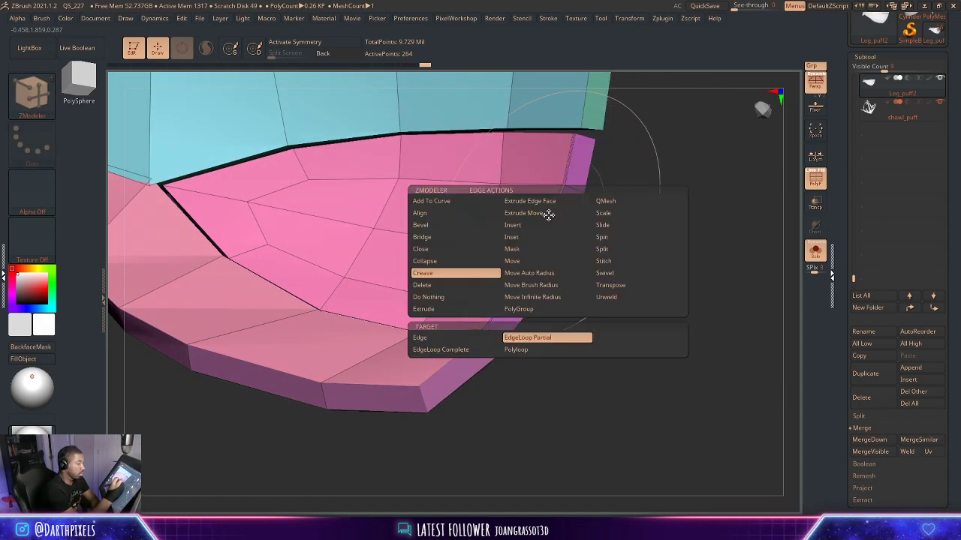
click(441, 350)
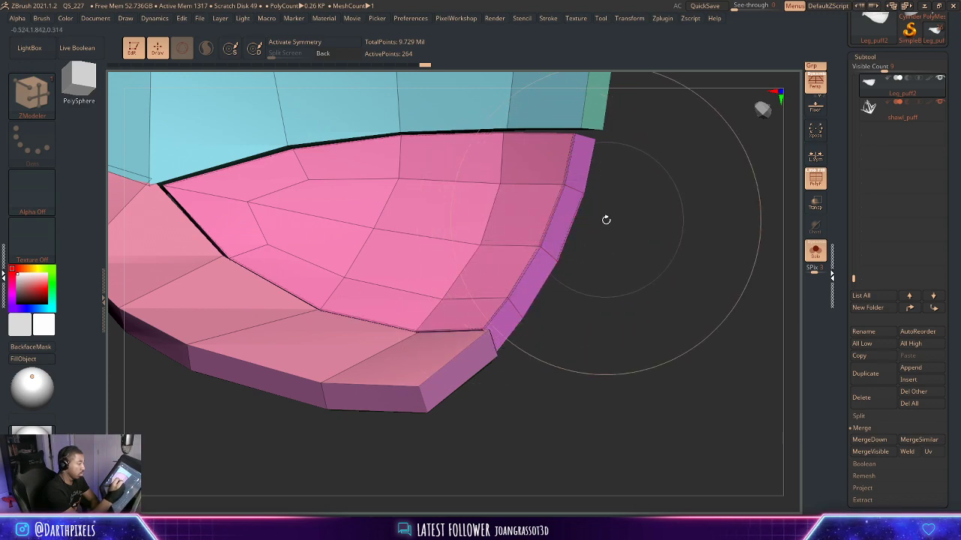
drag(605, 220, 652, 237)
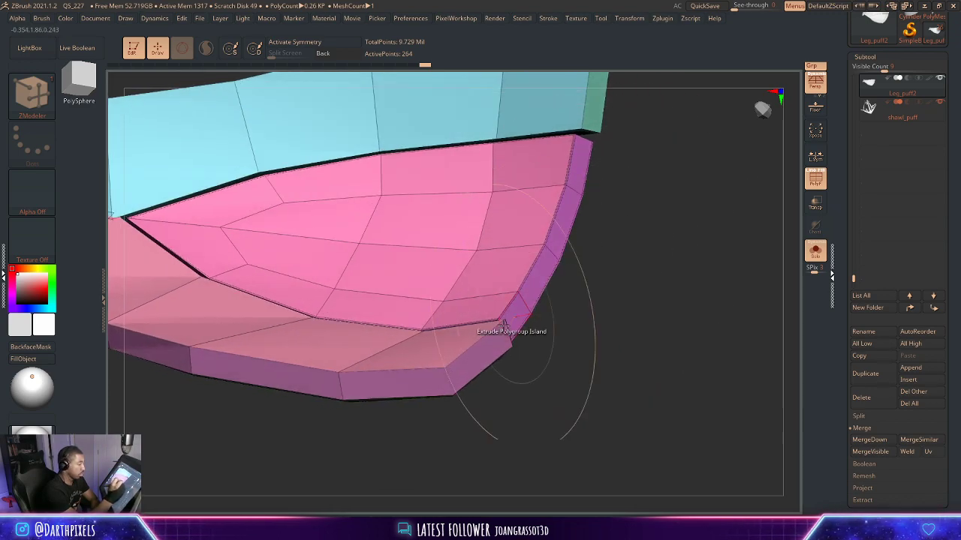
alt+drag(581, 358, 631, 294)
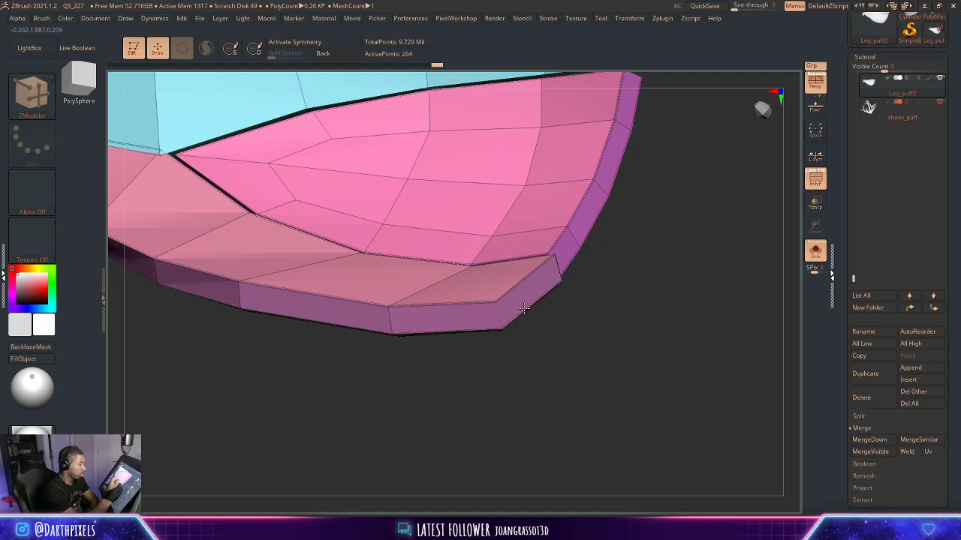
drag(684, 255, 668, 321)
mouse_move(672, 177)
mouse_down()
mouse_move(681, 176)
mouse_move(675, 124)
mouse_move(681, 180)
mouse_up()
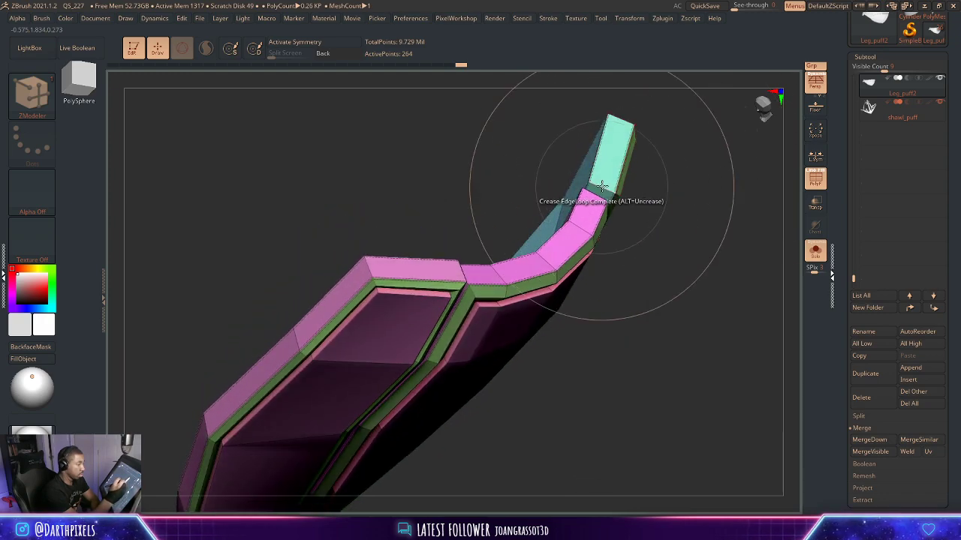
Switch the Crease target to EdgeLoop Partial and crease the corner edges across the thickness of the panels.
key(space)
click(584, 321)
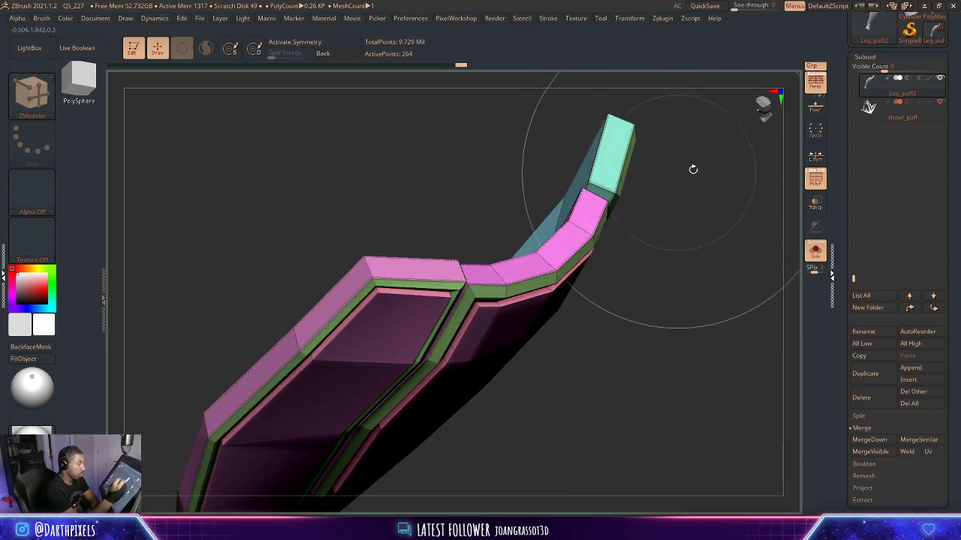
drag(693, 170, 643, 244)
drag(671, 178, 608, 158)
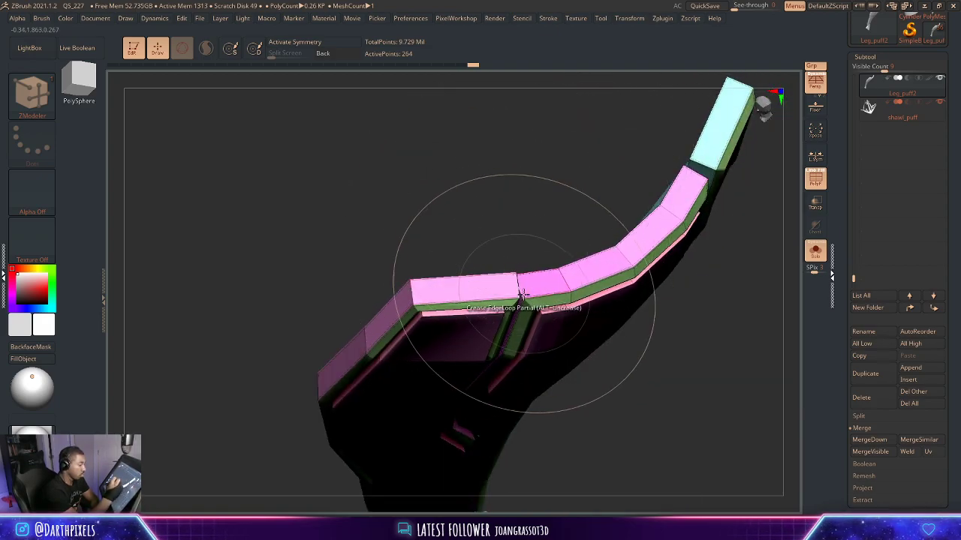
drag(523, 172, 602, 200)
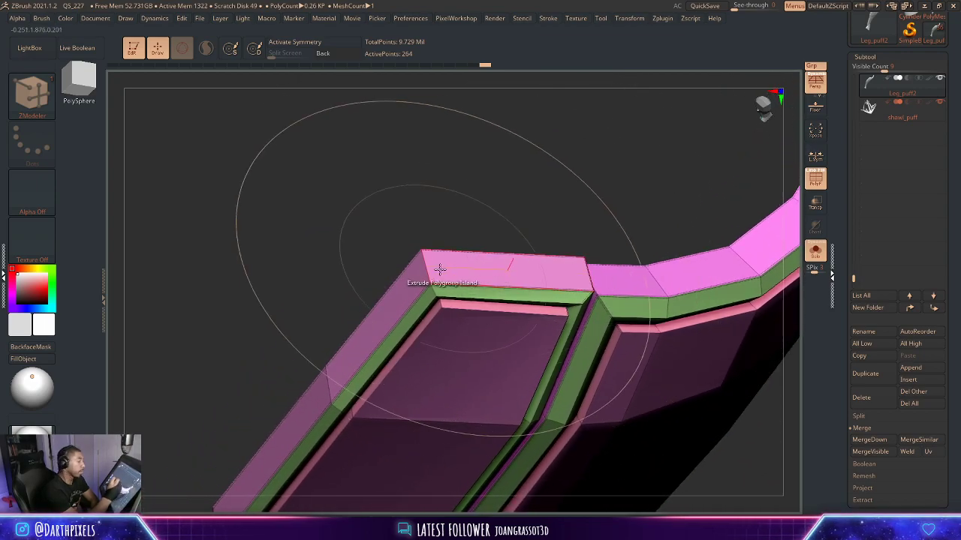
alt+drag(533, 236, 521, 244)
alt+drag(658, 435, 606, 293)
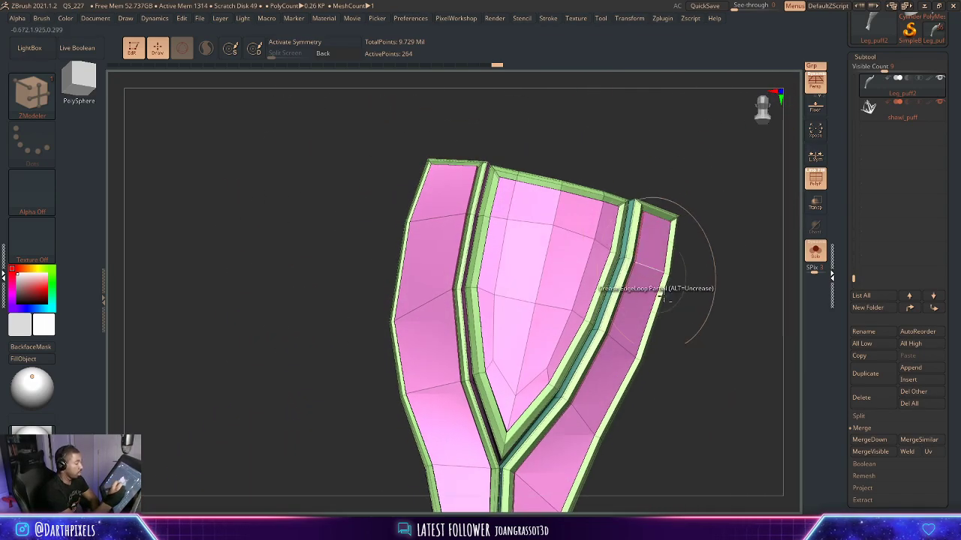
alt+drag(710, 409, 681, 323)
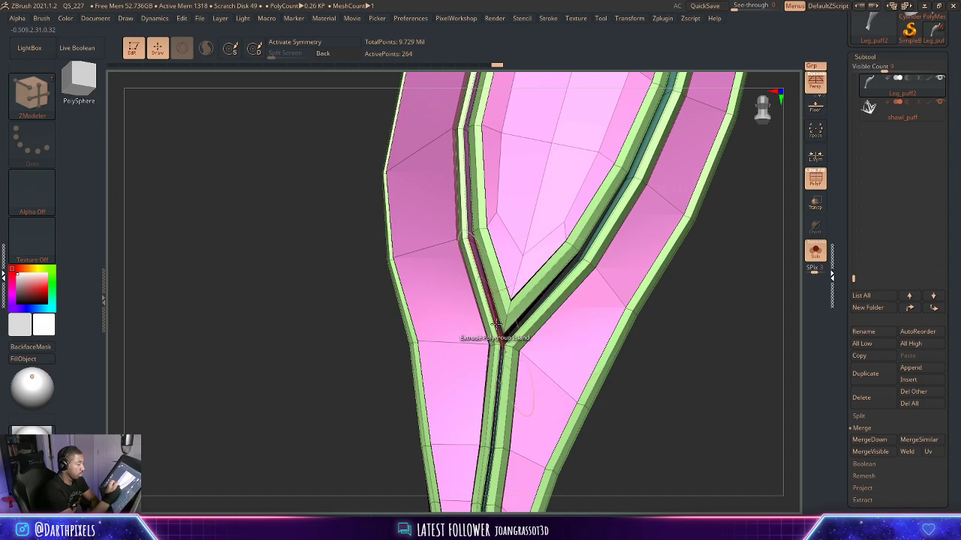
drag(721, 275, 729, 398)
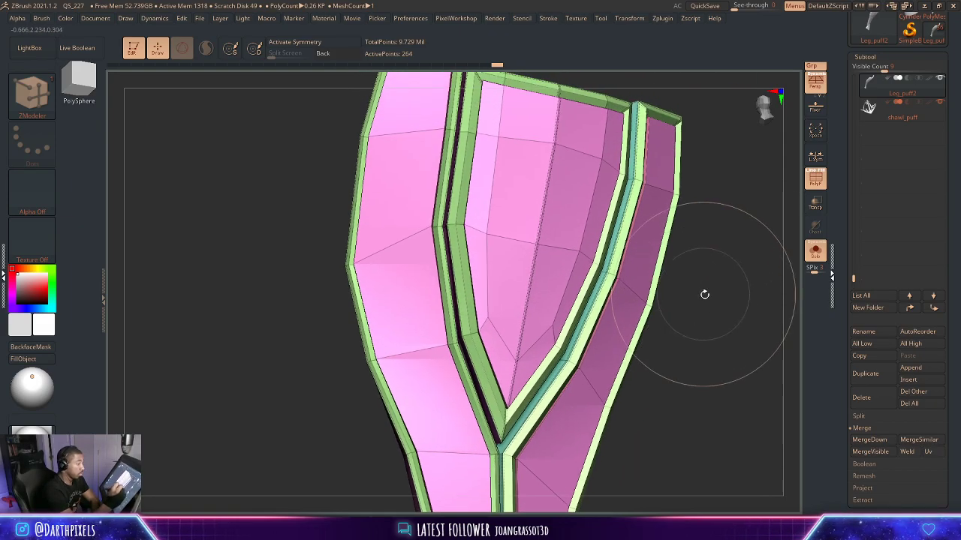
Activate dynamic subdivision on the creased armour and choose to always auto-activate it until the next restart.
drag(703, 293, 699, 320)
key(d)
click(529, 179)
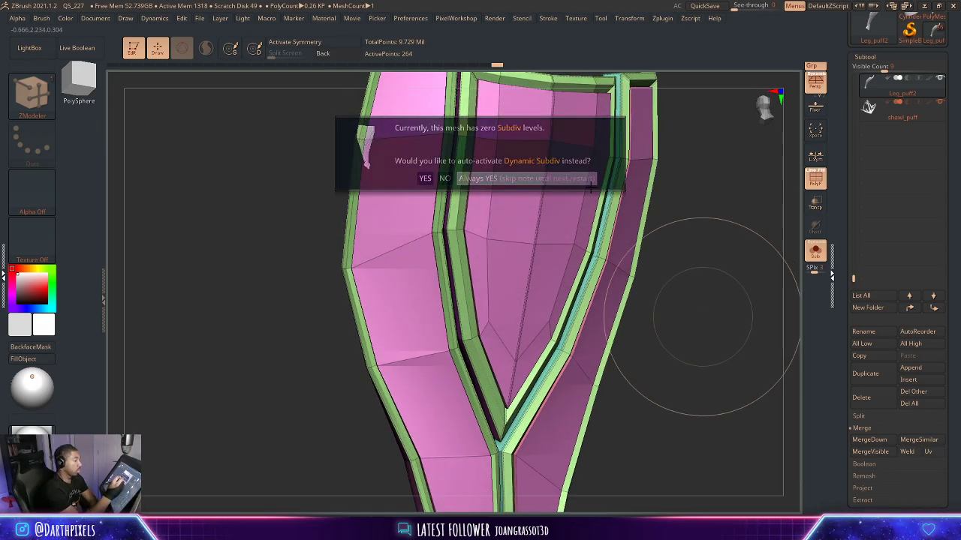
Inspect the creased armour panels smoothed and unsmoothed, and compare the isolated armour with the full character.
alt+drag(692, 270, 661, 256)
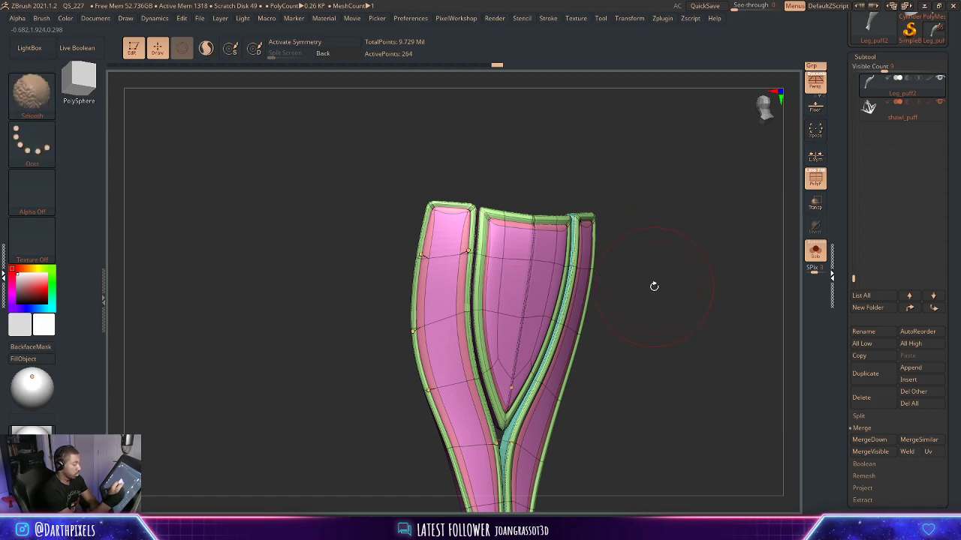
key(shift+f)
mouse_move(651, 363)
alt+mouse_down()
mouse_move(683, 248)
mouse_move(675, 291)
mouse_move(674, 273)
mouse_move(667, 277)
alt+mouse_up()
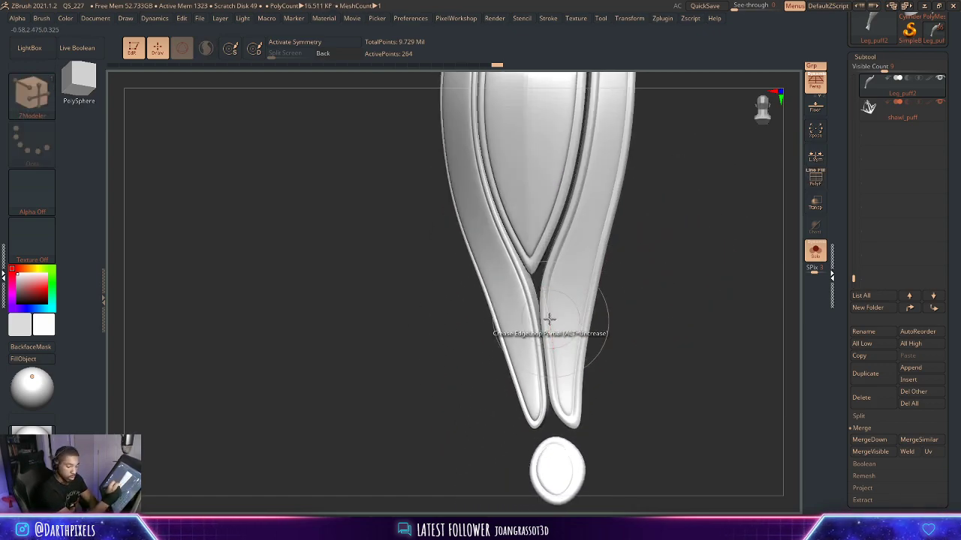
key(shift+d)
drag(665, 280, 732, 238)
click(814, 256)
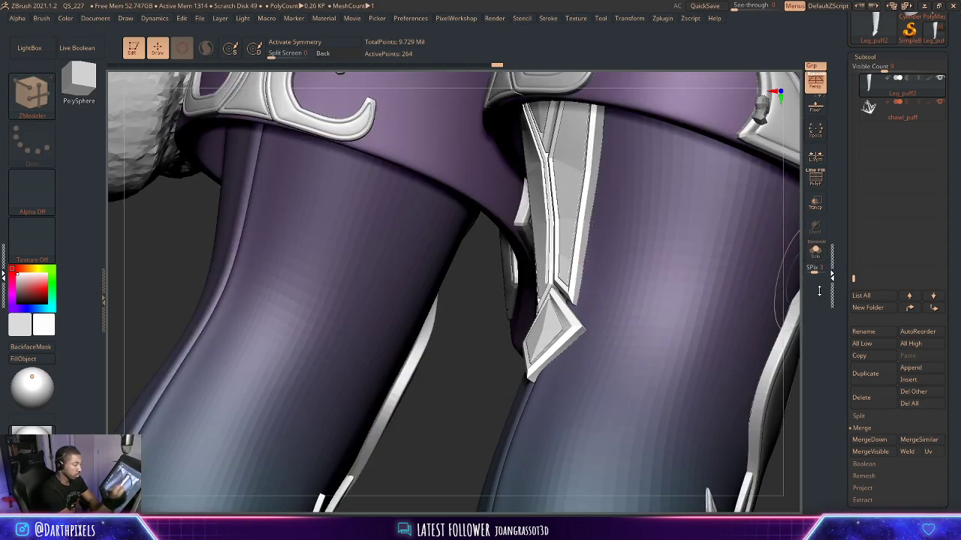
click(823, 259)
drag(676, 319, 682, 352)
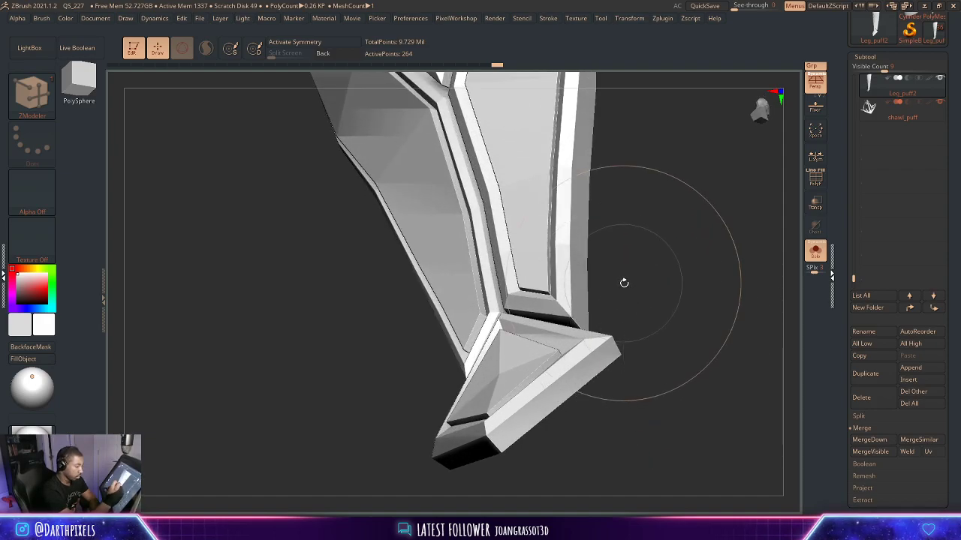
Crease the corner edges at the pointed lower ends of the two side panels and preview them with dynamic subdivision.
alt+drag(624, 283, 664, 319)
key(shift+f)
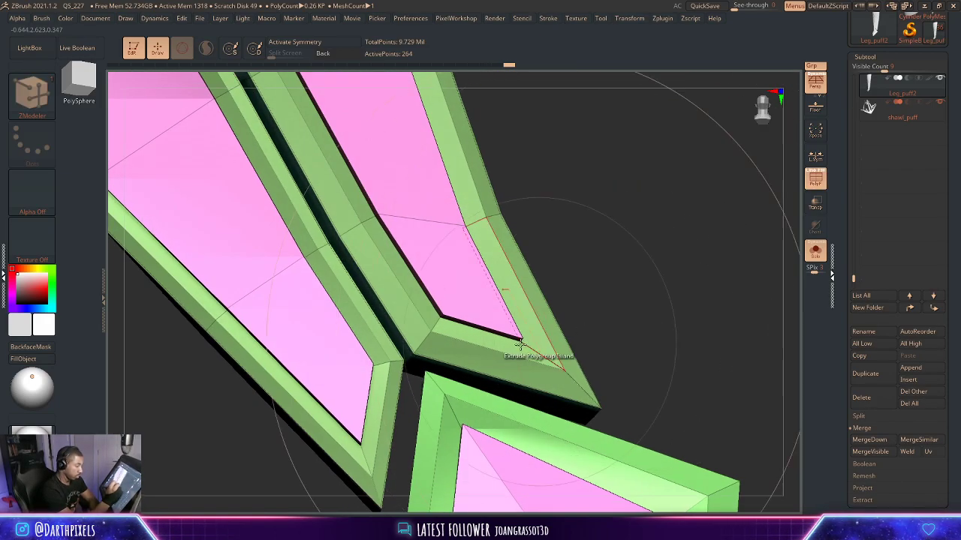
alt+drag(588, 264, 663, 222)
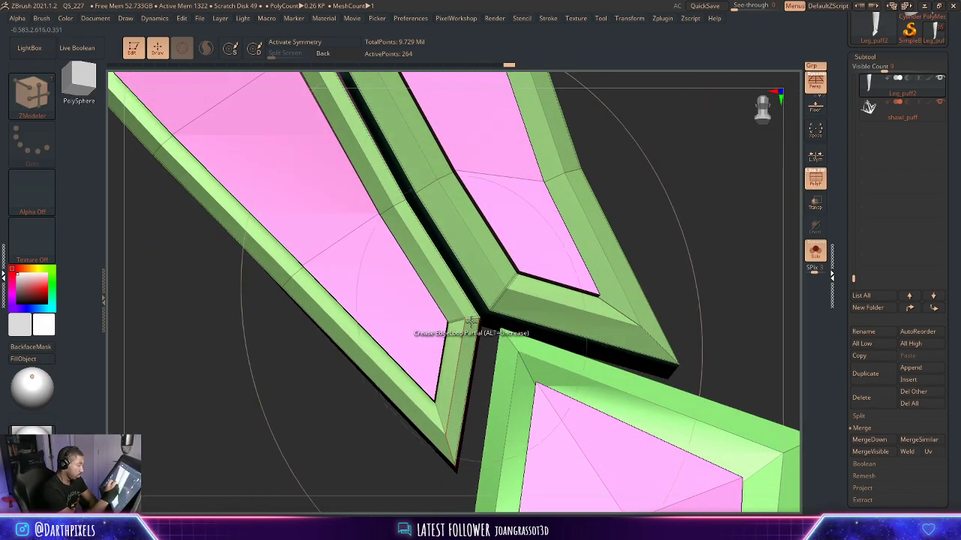
alt+drag(660, 257, 613, 232)
key(d)
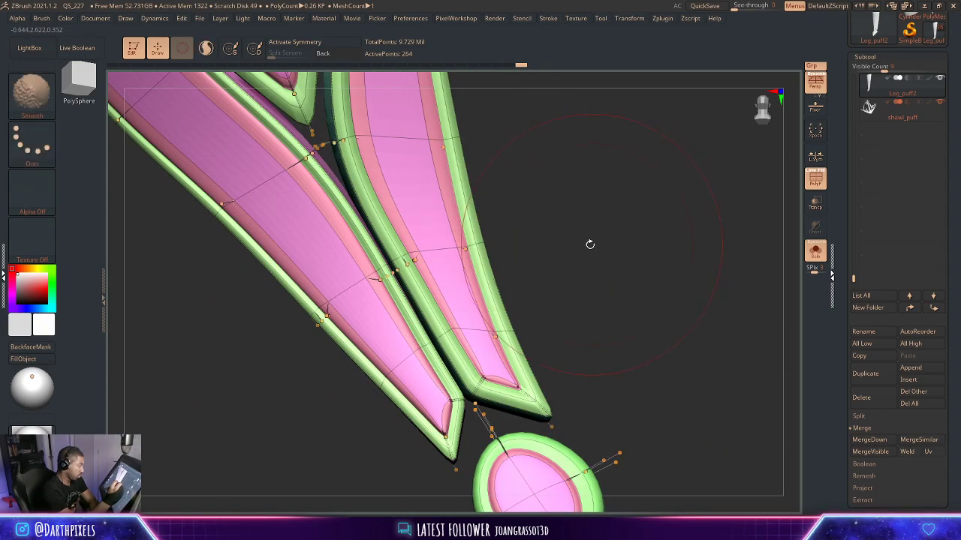
key(shift+f)
alt+drag(589, 266, 593, 246)
key(shift+d)
key(shift+f)
key(d)
key(shift+f)
alt+drag(592, 246, 592, 224)
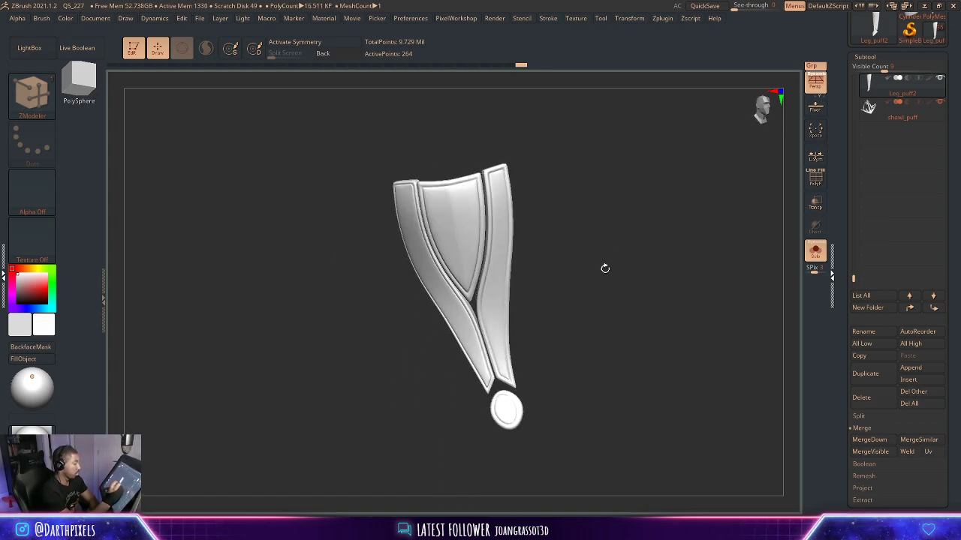
Crease the cross edge of the side panel near the central panel's lower tip and preview the smoothed result.
drag(605, 269, 610, 264)
alt+drag(609, 264, 622, 300)
key(shift+d)
key(shift+f)
alt+drag(585, 234, 507, 303)
click(438, 307)
key(d)
key(shift+f)
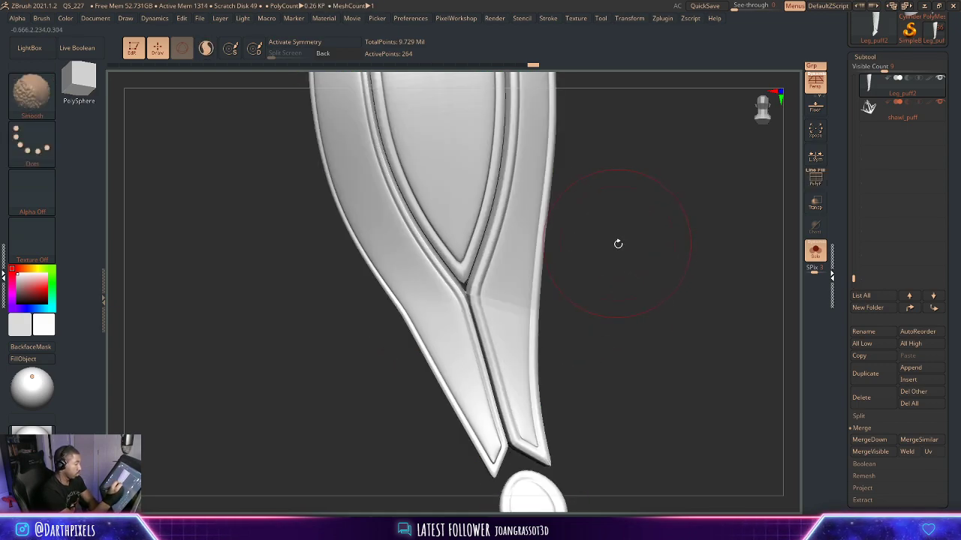
Switch the Crease target to Edge, refine the cross-edge creasing on the side panels, and preview the subdivided mesh.
mouse_move(618, 243)
alt+mouse_down()
mouse_move(573, 252)
mouse_move(594, 320)
mouse_move(638, 373)
alt+mouse_up()
key(shift+d)
key(shift+f)
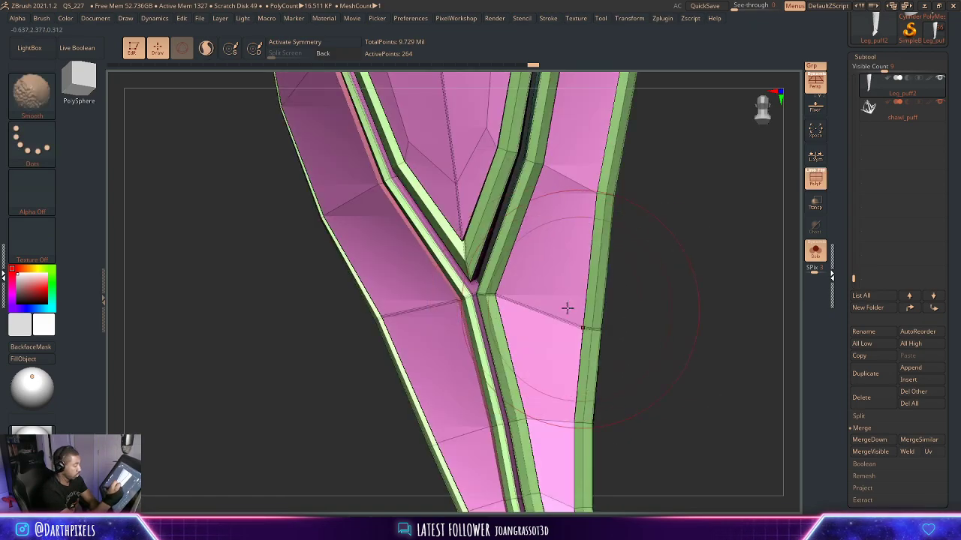
key(space)
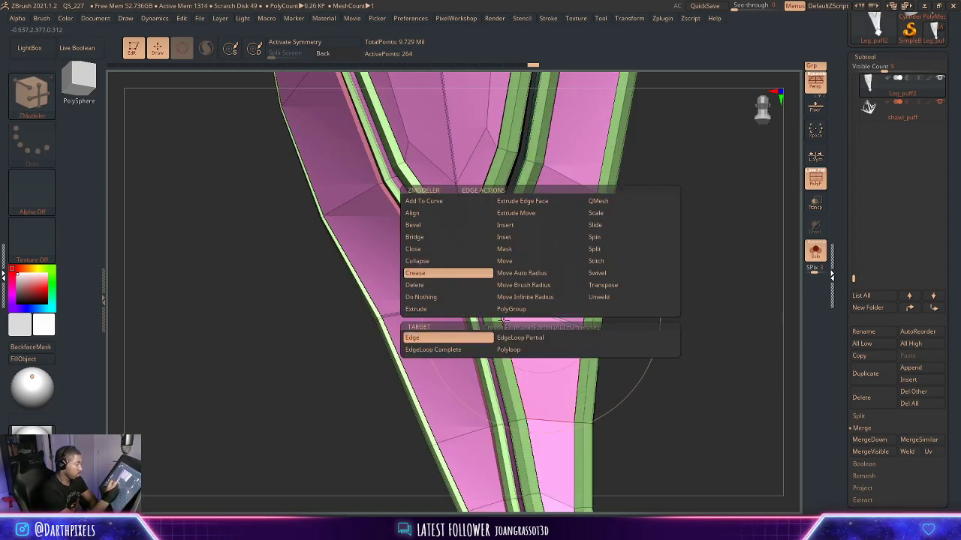
key(d)
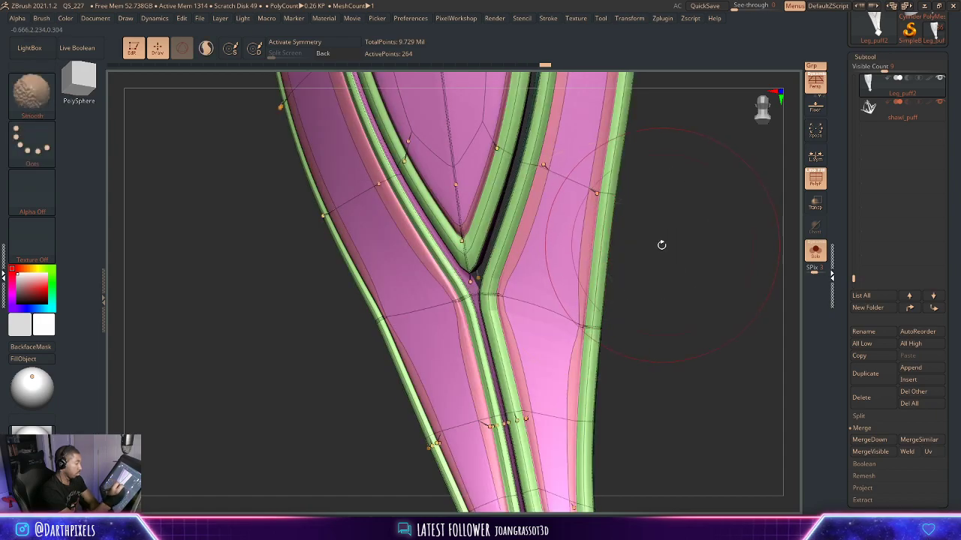
Examine the junction of the side panels below the central panel with and without dynamic subdivision.
key(shift+f)
mouse_move(652, 260)
mouse_down()
mouse_move(618, 253)
mouse_move(567, 263)
mouse_move(589, 255)
mouse_move(619, 271)
mouse_move(557, 267)
mouse_up()
key(shift+d)
key(d)
key(shift+f)
alt+drag(557, 268, 626, 218)
key(shift+d)
key(shift+f)
Set the Crease target to EdgeLoop Partial, crease the corner edges of the diamond piece, and preview it subdivided.
alt+drag(625, 217, 683, 203)
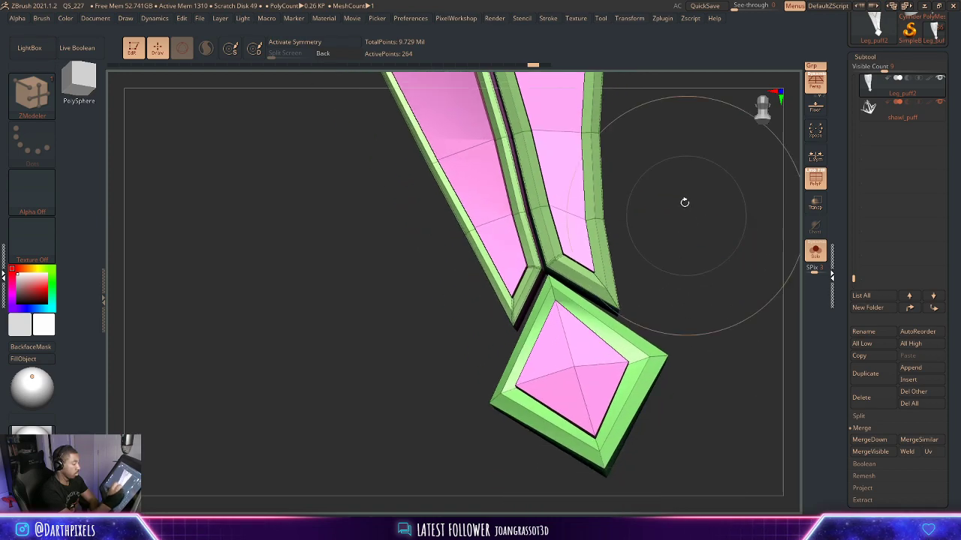
alt+drag(684, 255, 669, 196)
key(space)
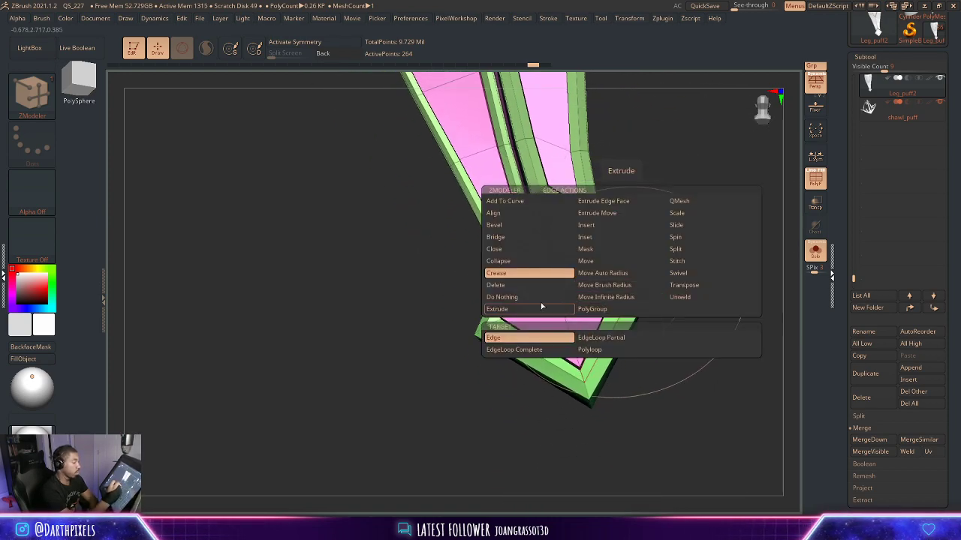
key(space)
click(601, 338)
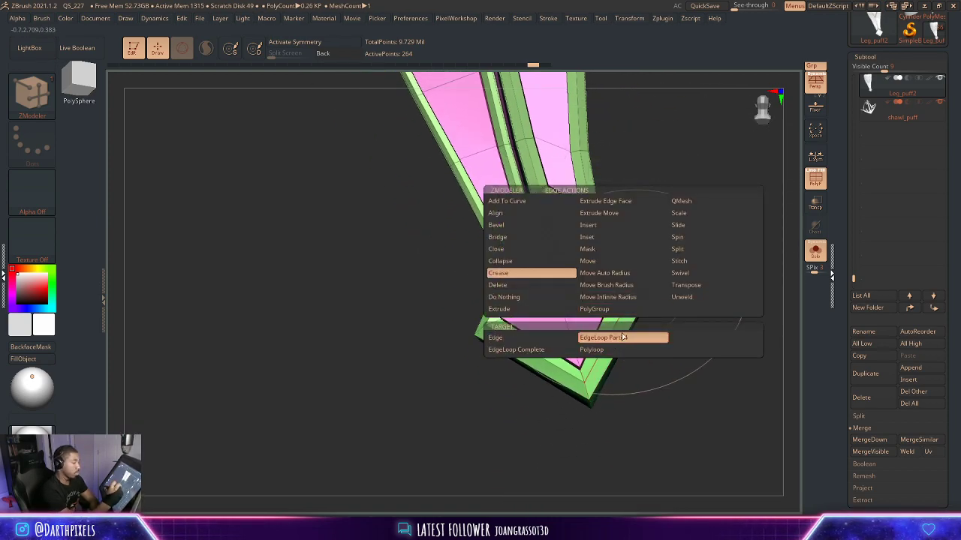
drag(684, 250, 682, 275)
click(548, 272)
key(d)
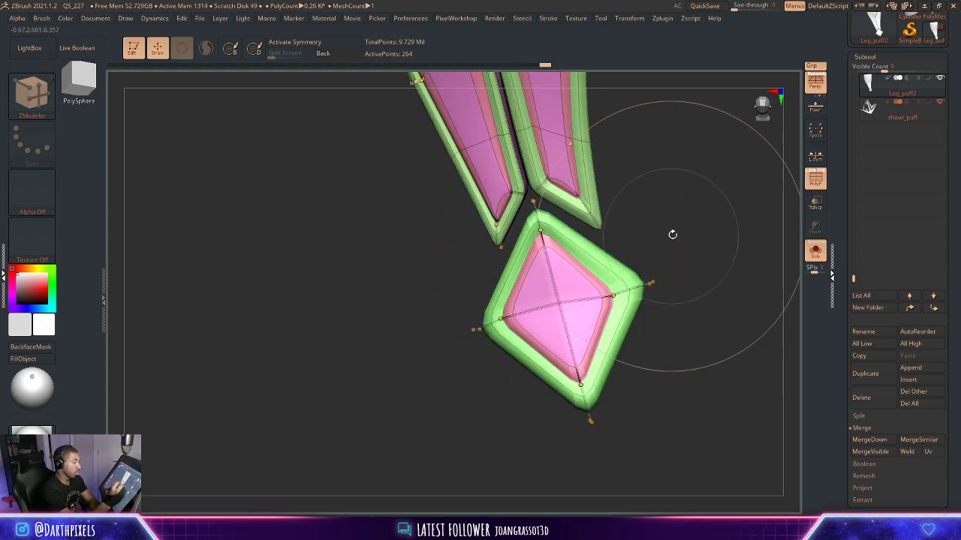
Crease the diagonal edges on the back of the diamond piece and preview the whole armour with dynamic subdivision.
key(shift+f)
drag(676, 230, 660, 313)
key(shift+d)
key(shift+f)
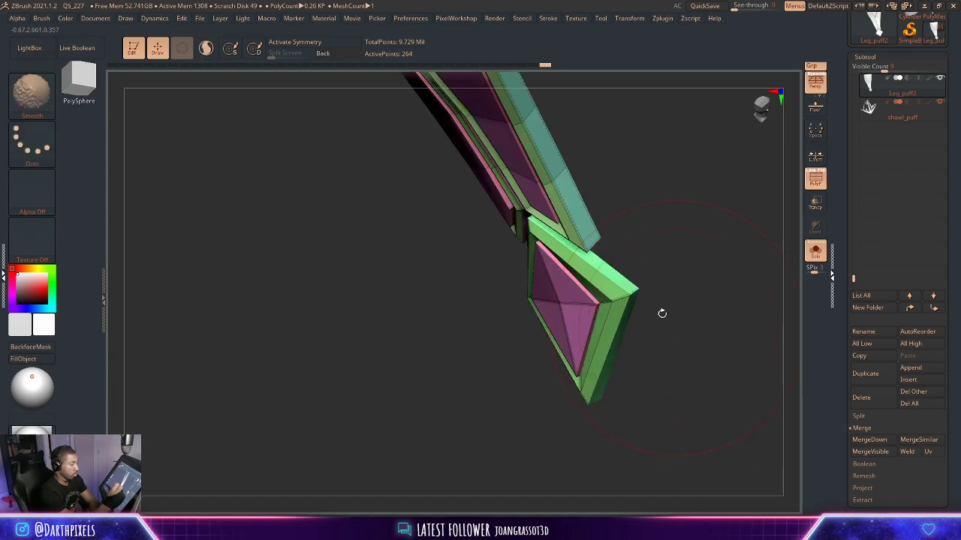
drag(685, 263, 642, 296)
mouse_move(704, 227)
mouse_down()
mouse_move(713, 249)
mouse_move(709, 242)
mouse_up()
drag(666, 310, 718, 331)
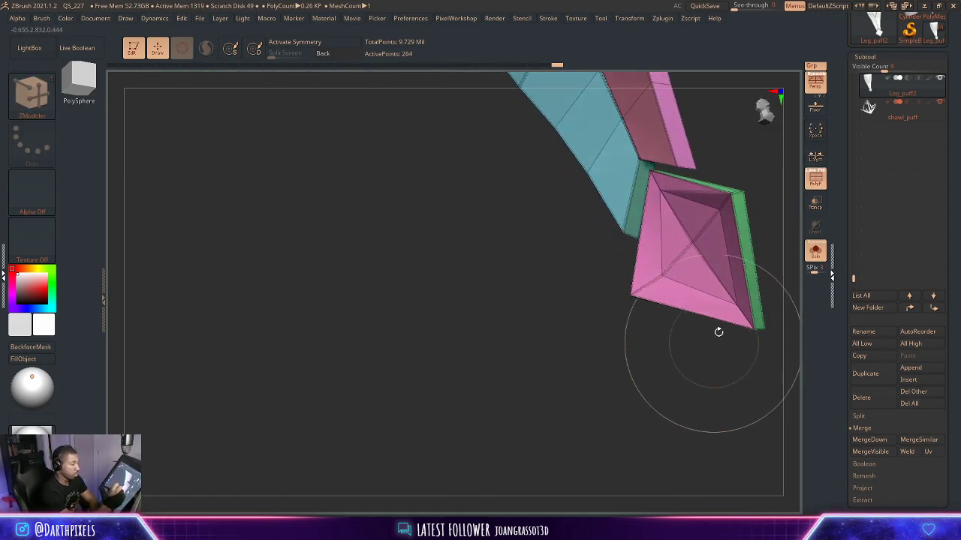
drag(760, 204, 751, 218)
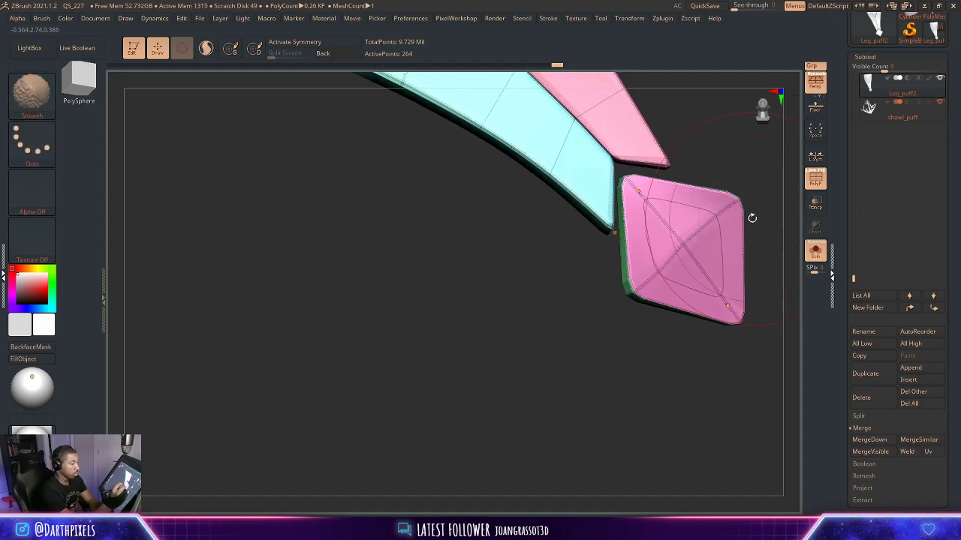
mouse_move(607, 369)
mouse_down()
mouse_move(639, 354)
mouse_move(665, 268)
mouse_move(658, 280)
mouse_move(649, 269)
mouse_move(658, 304)
mouse_move(591, 362)
mouse_move(595, 330)
mouse_up()
key(shift+d)
key(d)
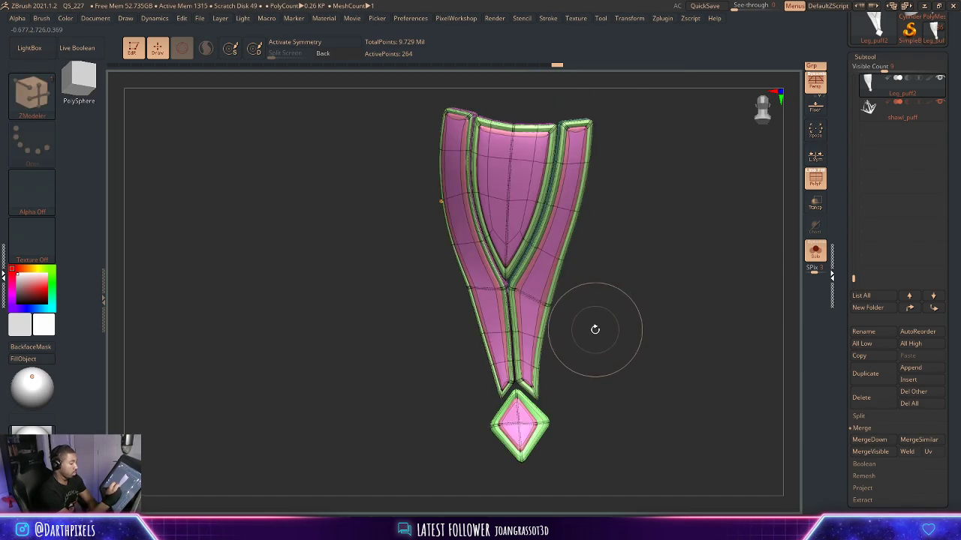
Examine the diamond's border and inset edges up close, comparing the subdivided and unsubdivided mesh.
alt+drag(606, 361, 594, 335)
key(shift+f)
mouse_move(620, 371)
alt+mouse_down()
mouse_move(641, 274)
mouse_move(660, 291)
mouse_move(660, 336)
alt+mouse_up()
key(shift+d)
key(shift+f)
mouse_move(611, 280)
mouse_down()
mouse_move(598, 295)
mouse_move(602, 278)
mouse_move(617, 350)
mouse_up()
key(space)
drag(568, 246, 555, 264)
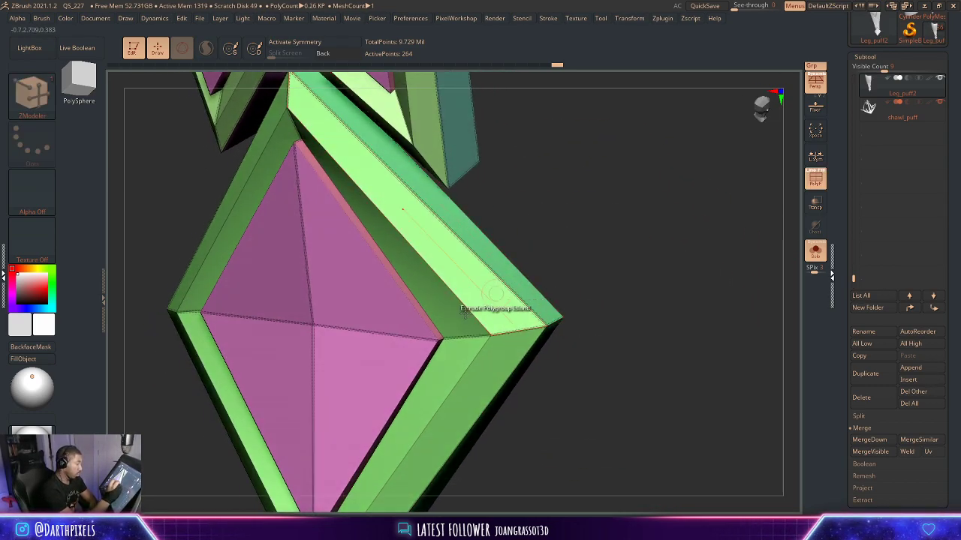
key(space)
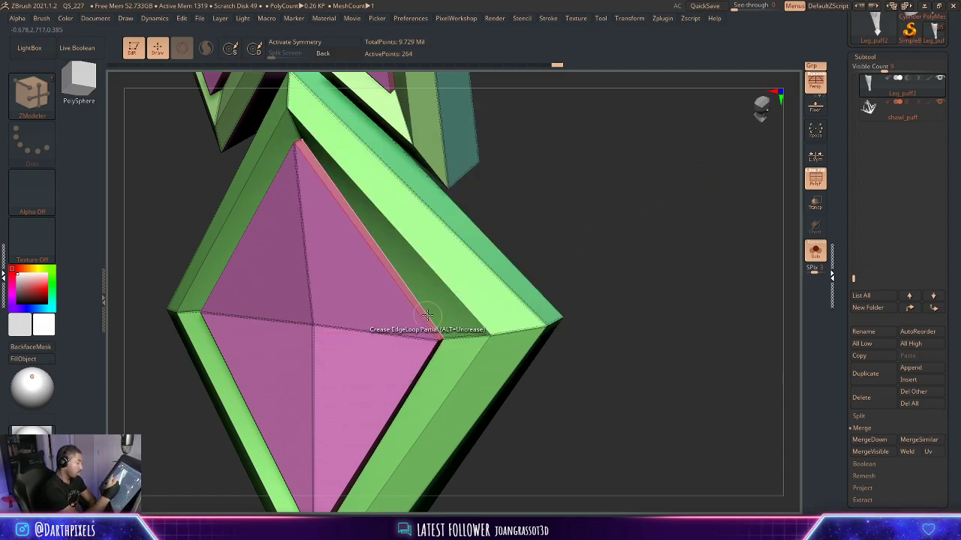
key(space)
mouse_move(612, 261)
mouse_down()
mouse_move(561, 229)
mouse_move(588, 221)
mouse_move(572, 274)
mouse_move(524, 233)
mouse_up()
key(d)
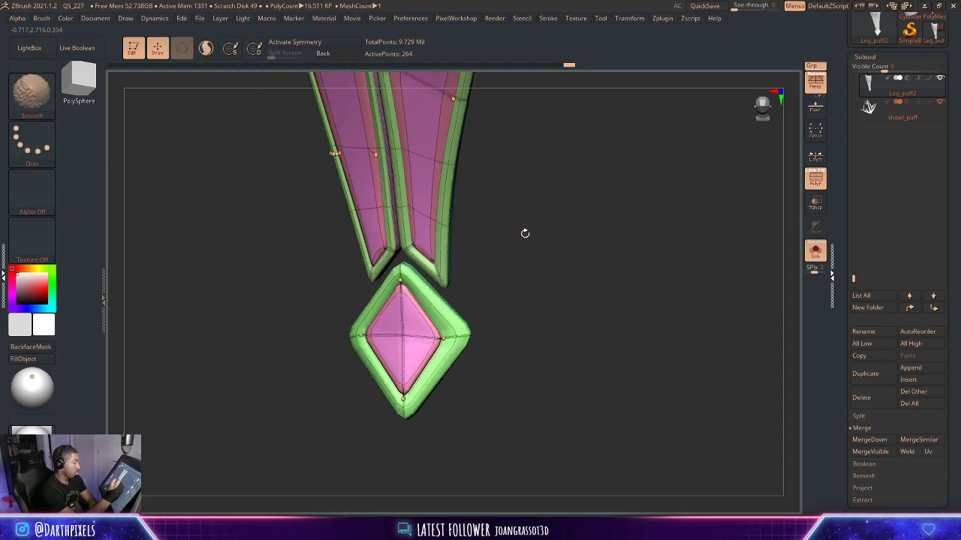
key(shift+d)
key(shift+f)
Select the Move brush and adjust its draw size over the diamond piece.
click(49, 95)
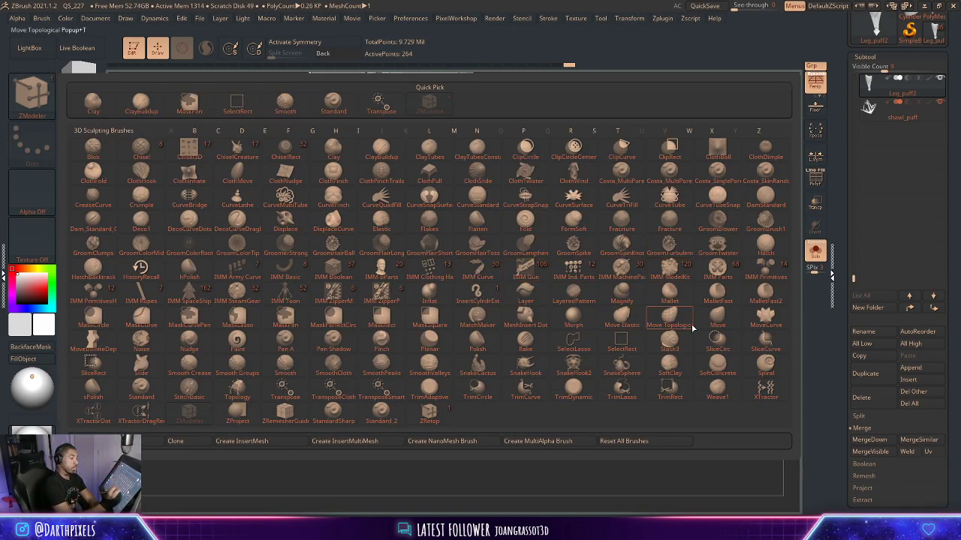
click(715, 318)
mouse_move(617, 281)
alt+mouse_down()
mouse_move(623, 189)
mouse_move(591, 247)
alt+mouse_up()
key(s)
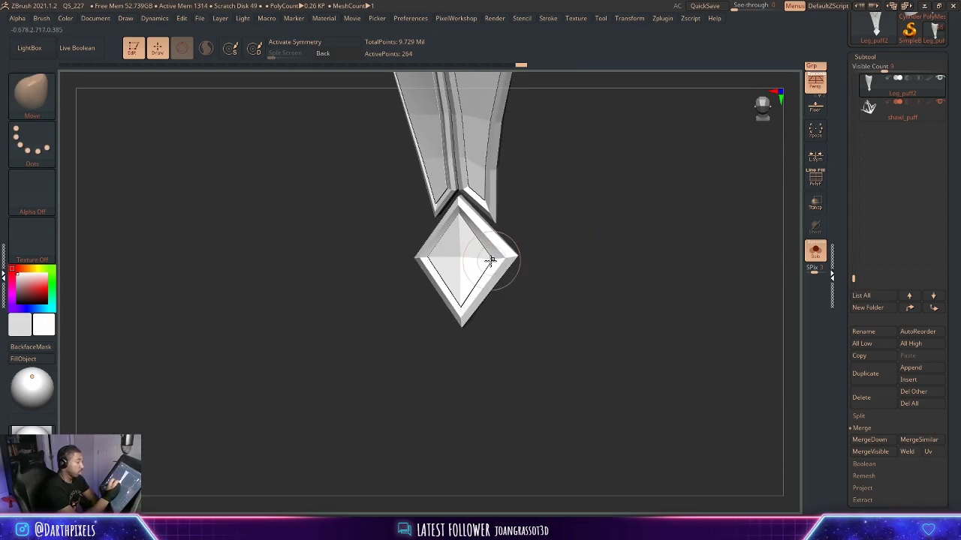
key(space)
mouse_move(536, 247)
alt+mouse_down()
mouse_move(549, 247)
mouse_move(527, 234)
alt+mouse_up()
key(space)
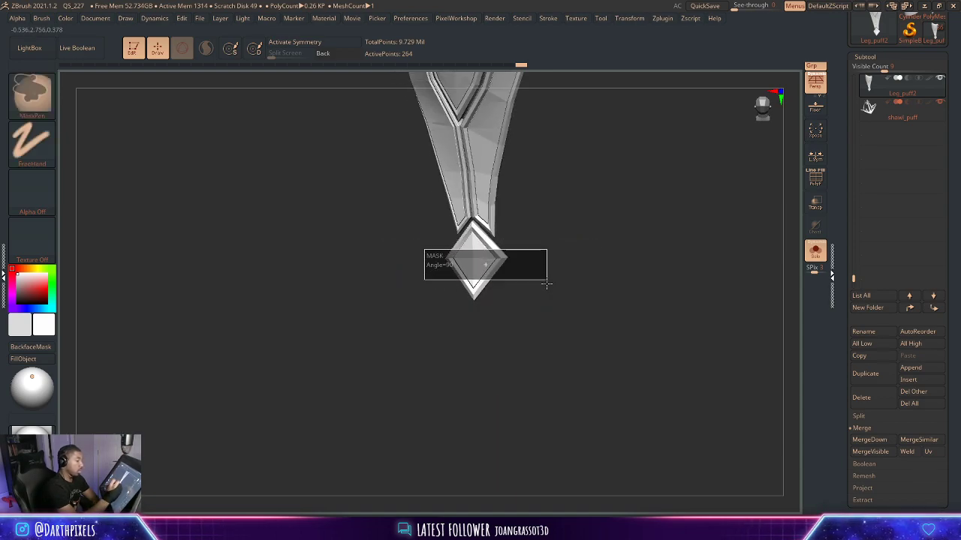
Mask everything except the diamond's lower half, move that half down to elongate the diamond, and preview it subdivided.
ctrl+drag(546, 284, 547, 355)
ctrl+click(546, 338)
key(w)
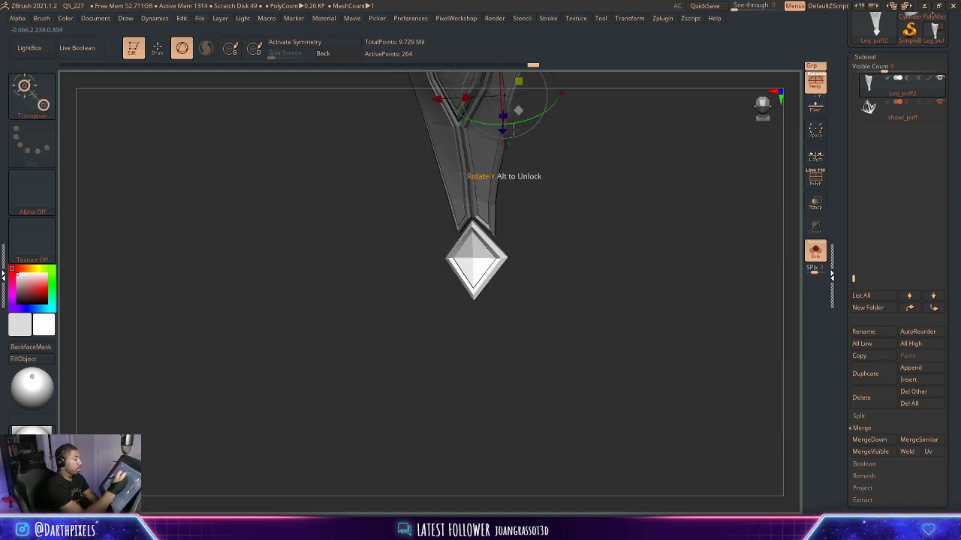
drag(541, 291, 560, 293)
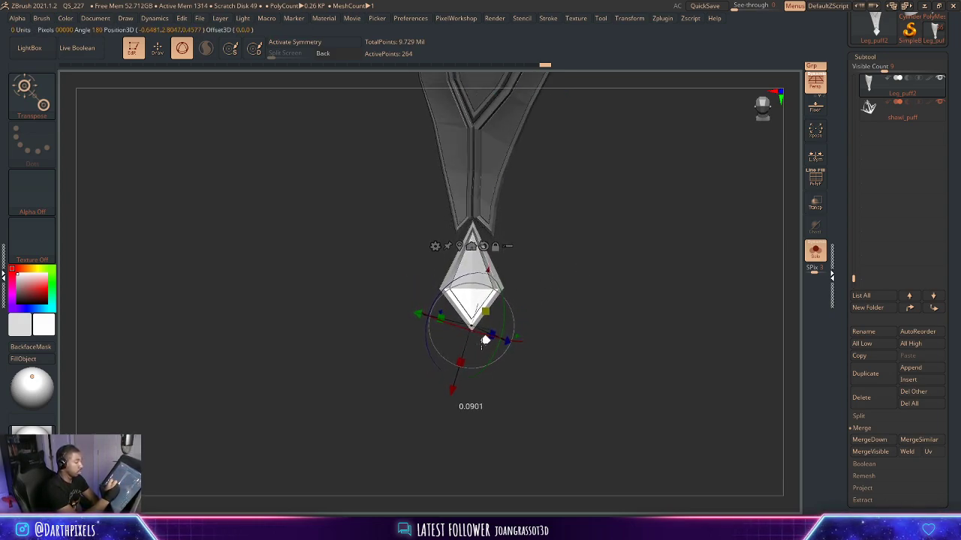
drag(604, 271, 585, 333)
key(d)
key(shift+d)
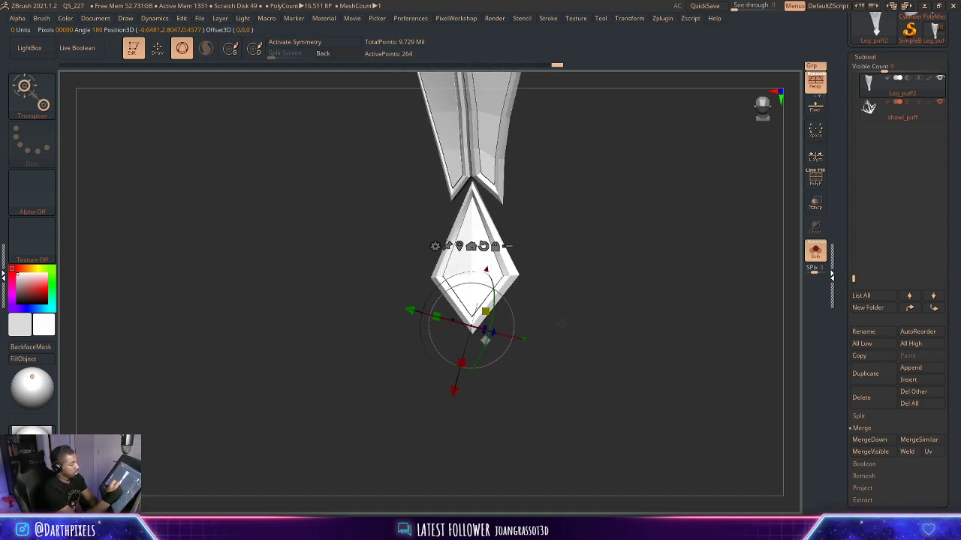
key(shift+f)
Return to Draw mode with the Move brush, resize it, and nudge the right side panel's lower tip above the diamond.
alt+drag(569, 250, 586, 332)
mouse_move(585, 281)
mouse_down()
mouse_move(575, 222)
mouse_move(621, 202)
mouse_move(580, 338)
mouse_up()
key(q)
key(s)
key(s)
mouse_move(580, 338)
mouse_down()
mouse_move(578, 265)
mouse_move(563, 276)
mouse_up()
key(s)
drag(476, 235, 492, 234)
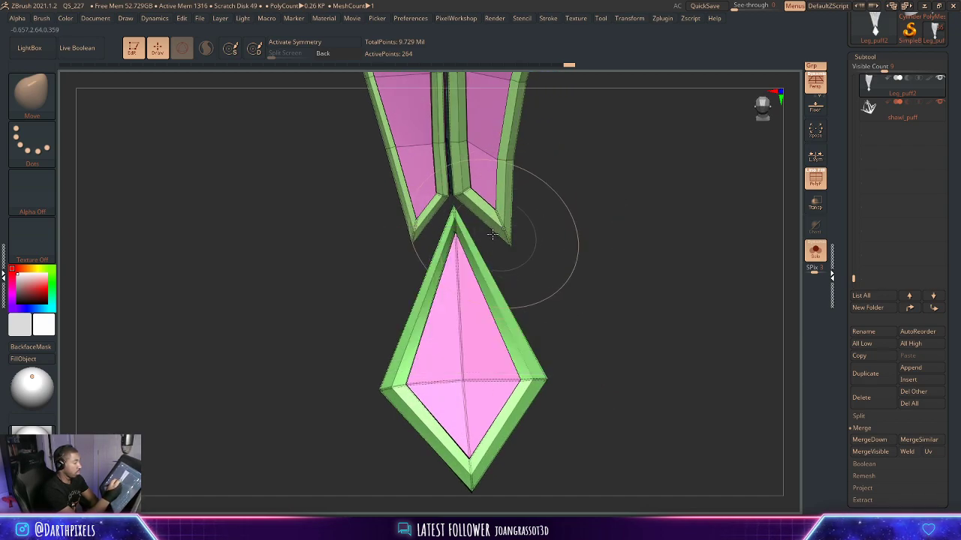
Switch to the Move Topological brush and pull the right side panel's lower tip down alongside the diamond.
click(33, 97)
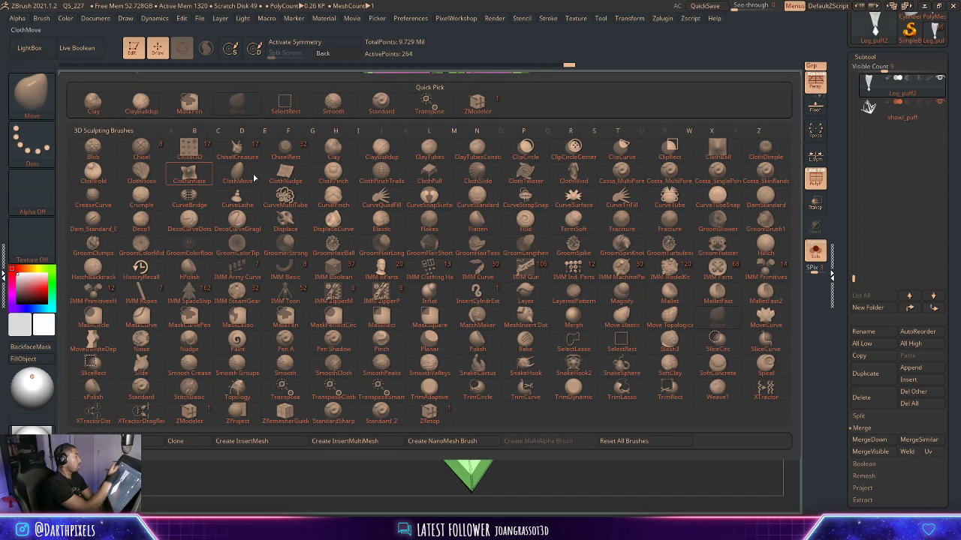
click(662, 323)
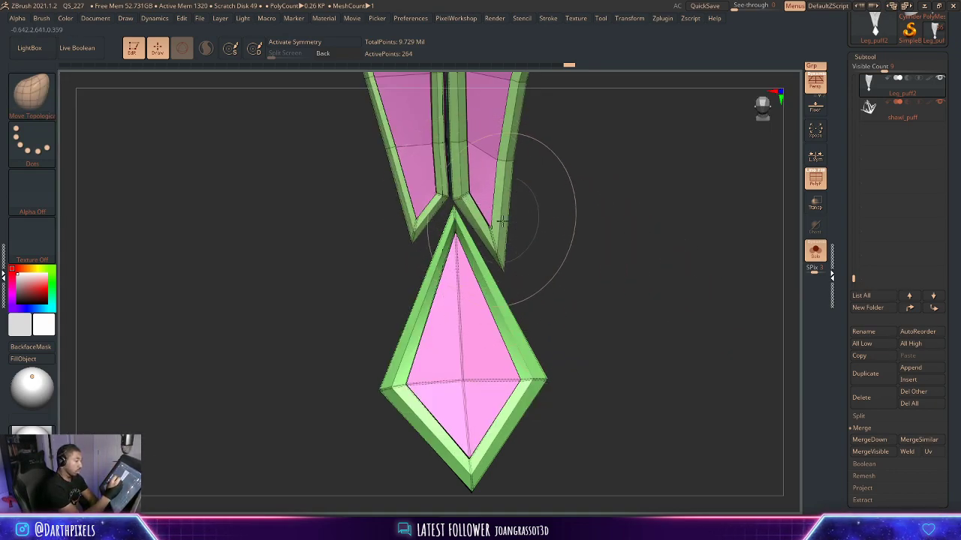
mouse_move(552, 217)
mouse_down()
mouse_move(519, 234)
mouse_move(509, 219)
mouse_up()
key(s)
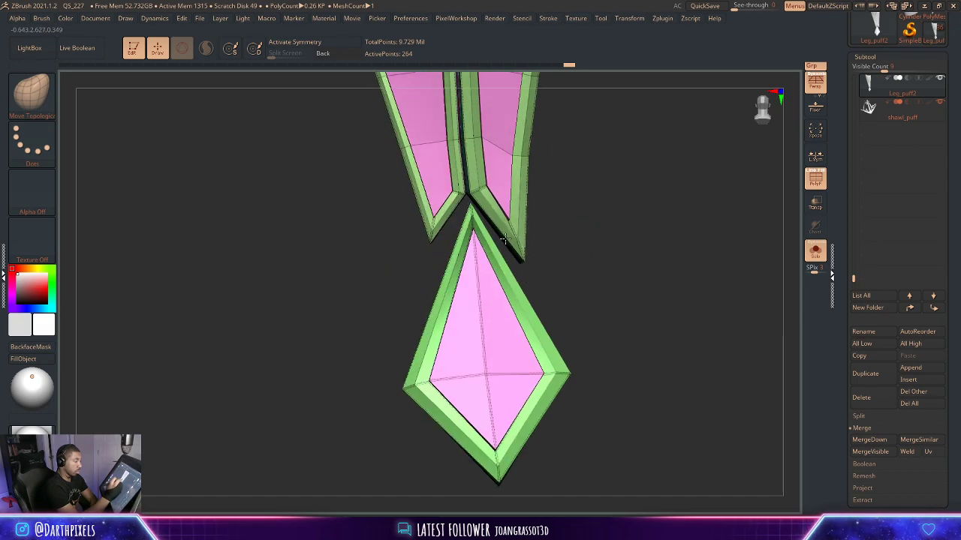
Resize the Move Topological brush and pull the left side panel's lower tip down alongside the diamond.
right_click(407, 214)
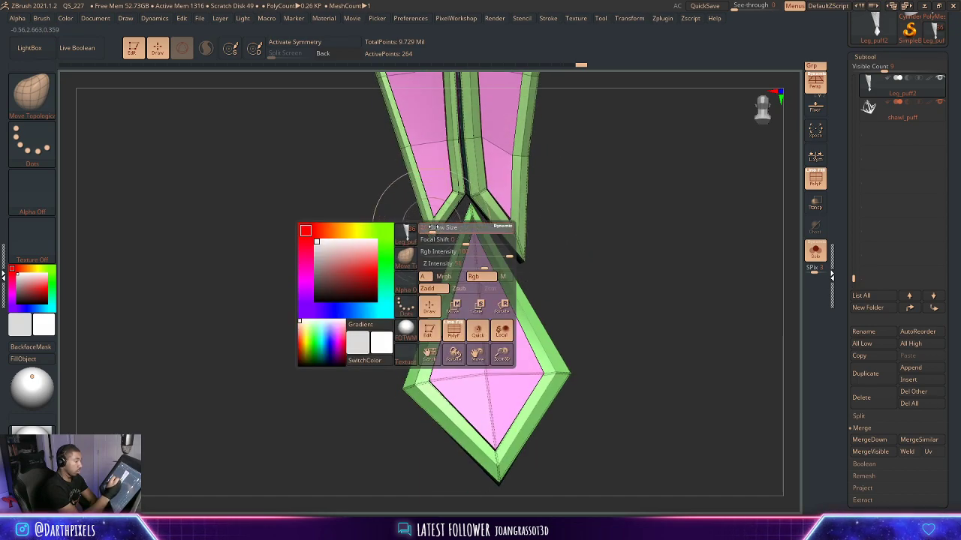
drag(430, 244, 430, 261)
key(space)
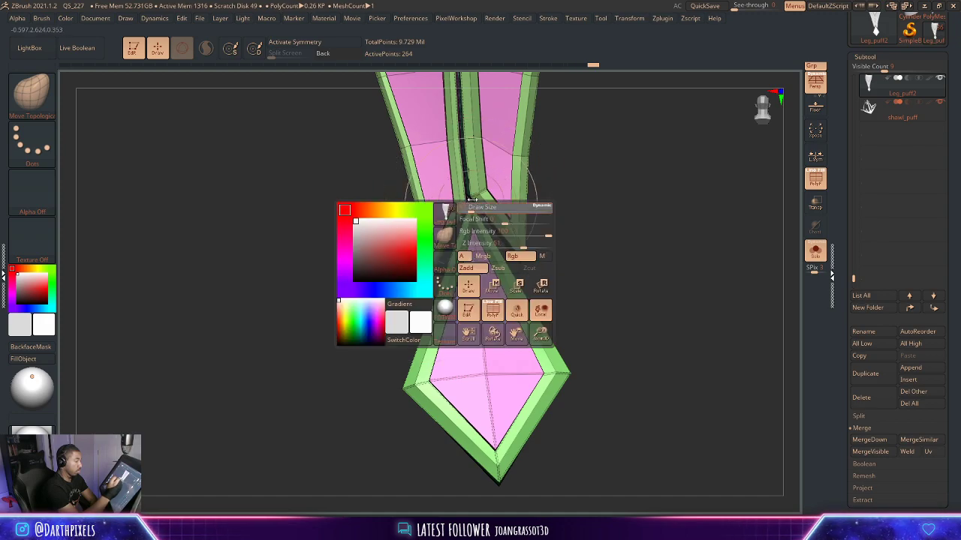
key(space)
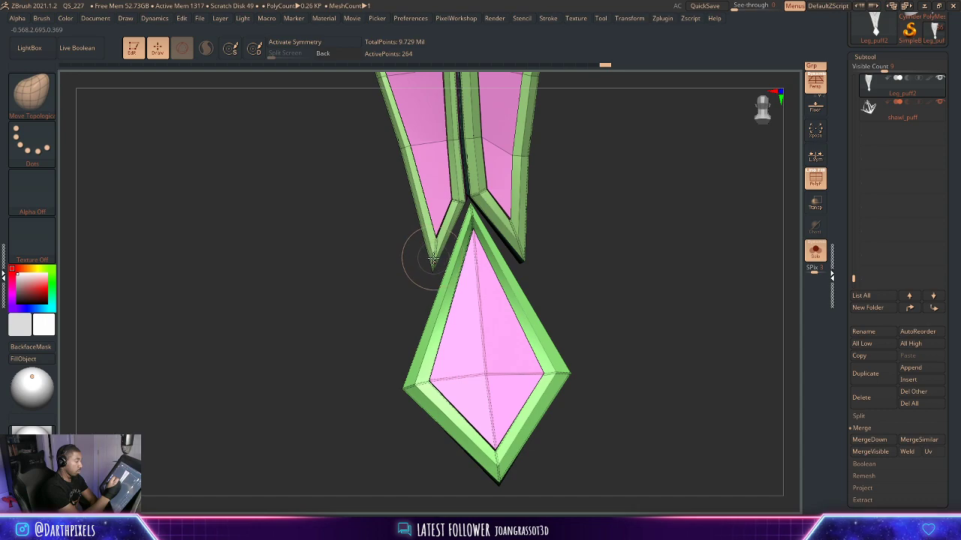
mouse_move(431, 248)
mouse_down()
mouse_move(433, 285)
mouse_move(536, 197)
mouse_move(529, 216)
mouse_up()
Resize the brush and adjust the side panels' lower ends around the diamond's top from the side and back.
key(space)
click(491, 225)
key(space)
click(395, 283)
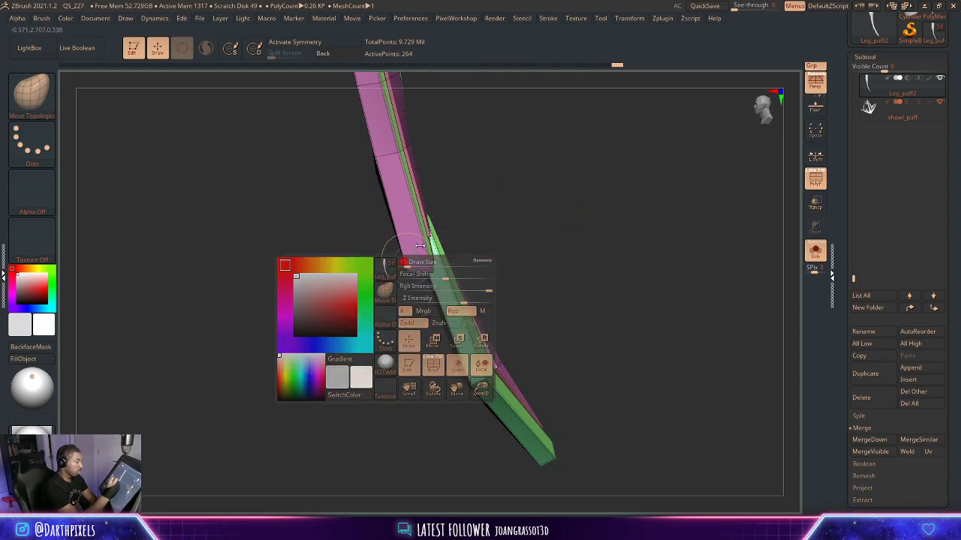
drag(360, 289, 401, 278)
drag(484, 238, 525, 319)
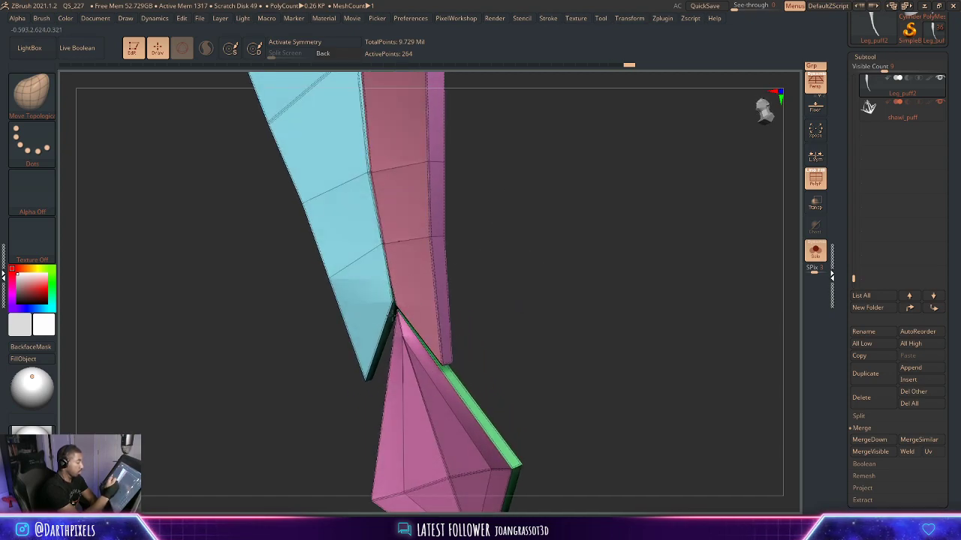
drag(510, 252, 386, 244)
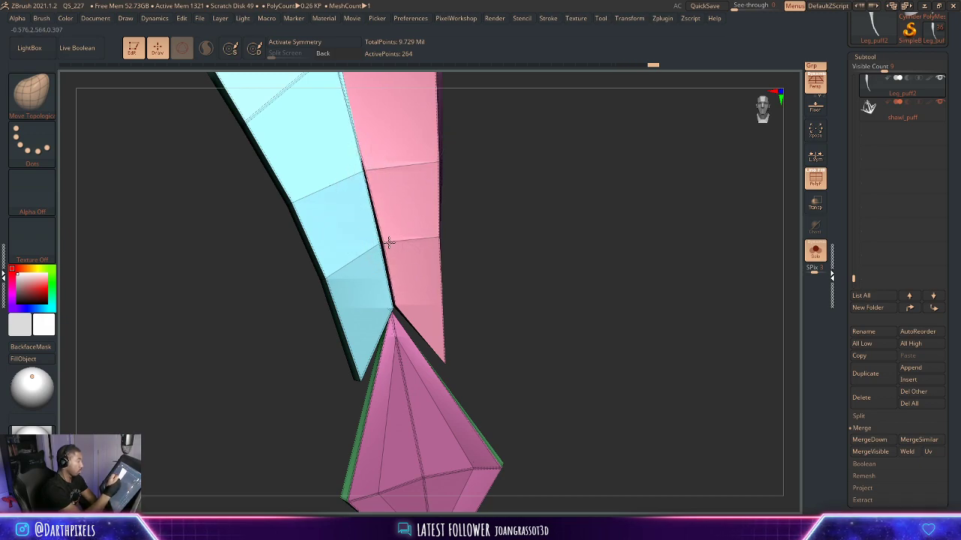
mouse_move(451, 210)
alt+mouse_down()
mouse_move(491, 203)
mouse_move(433, 225)
mouse_move(517, 220)
mouse_move(541, 300)
mouse_move(550, 285)
alt+mouse_up()
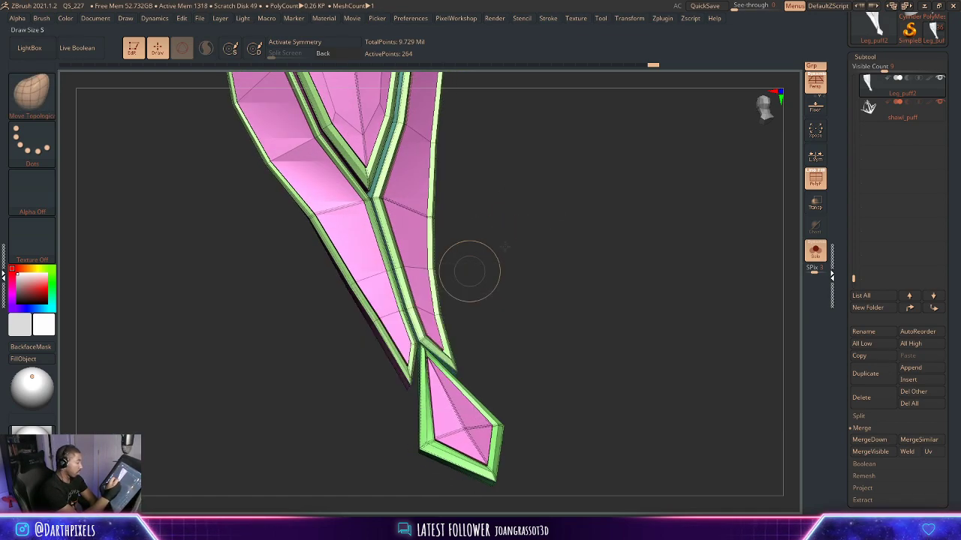
Resize the brush and reshape the left side panel's outer edge into a smoother taper towards the diamond.
alt+drag(484, 268, 578, 218)
right_click(548, 283)
drag(549, 283, 448, 277)
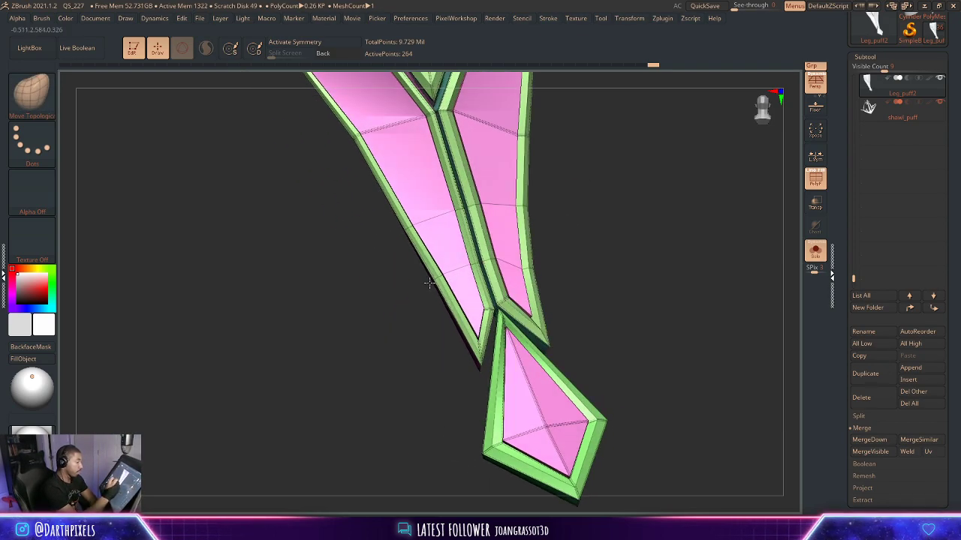
right_click(403, 342)
alt+drag(384, 291, 401, 335)
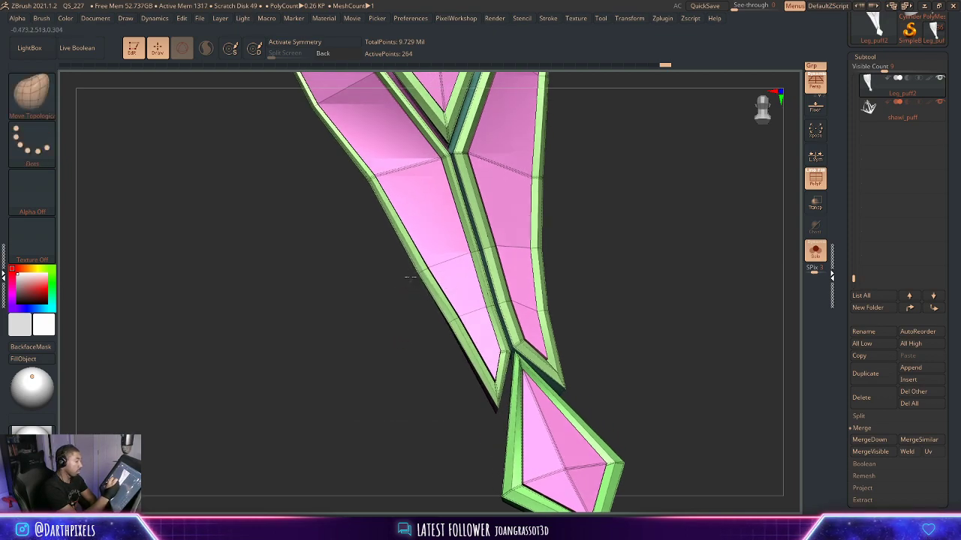
key(space)
mouse_move(383, 197)
mouse_down()
mouse_move(402, 196)
mouse_move(358, 185)
mouse_move(387, 188)
mouse_up()
key(space)
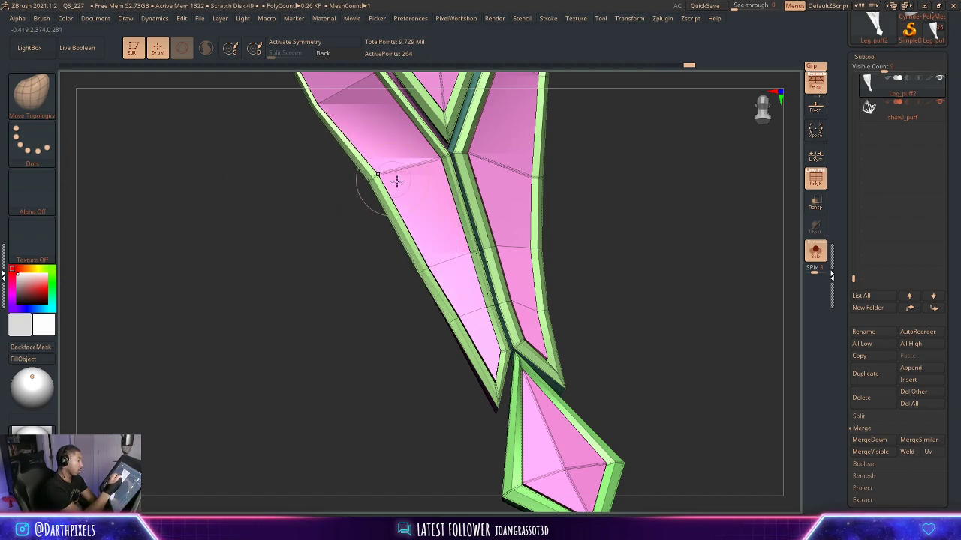
Preview the armour subdivided without polyframe, and turn Solo off to show it on the character's leg.
mouse_move(559, 252)
alt+mouse_down()
mouse_move(596, 225)
mouse_move(578, 208)
mouse_move(592, 247)
mouse_move(575, 236)
mouse_move(598, 260)
mouse_move(560, 256)
alt+mouse_up()
key(d)
key(shift+f)
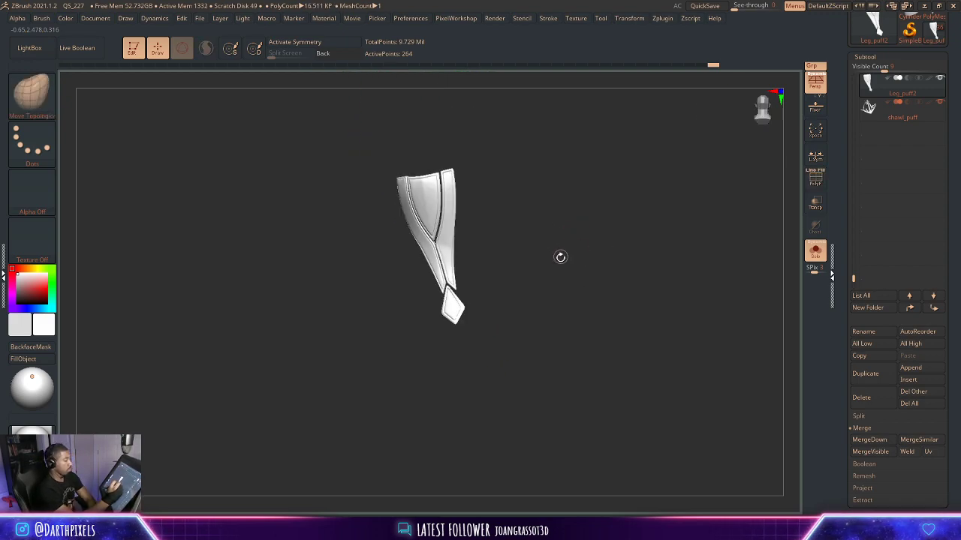
alt+drag(523, 296, 675, 308)
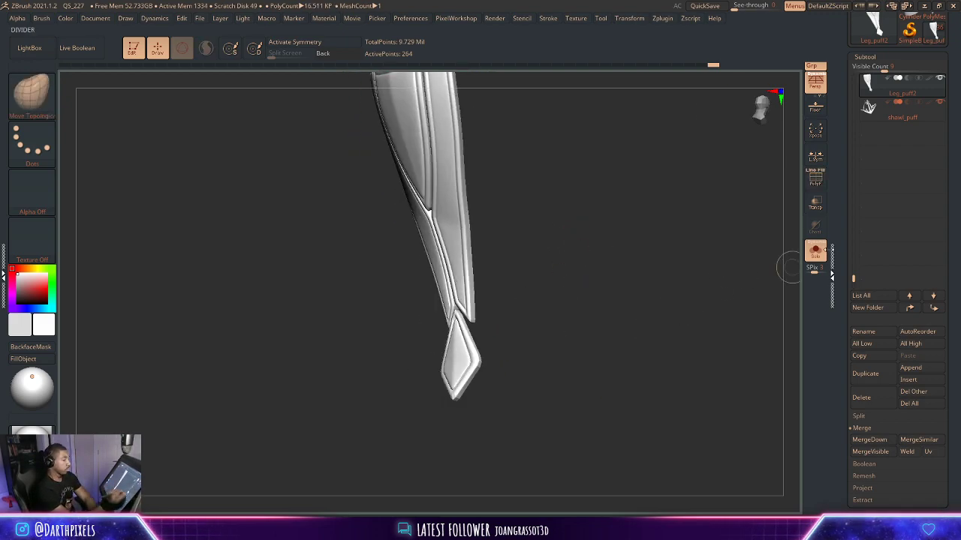
click(816, 252)
mouse_move(664, 360)
alt+mouse_down()
mouse_move(608, 315)
mouse_move(616, 322)
mouse_move(533, 318)
mouse_move(686, 426)
mouse_move(705, 472)
alt+mouse_up()
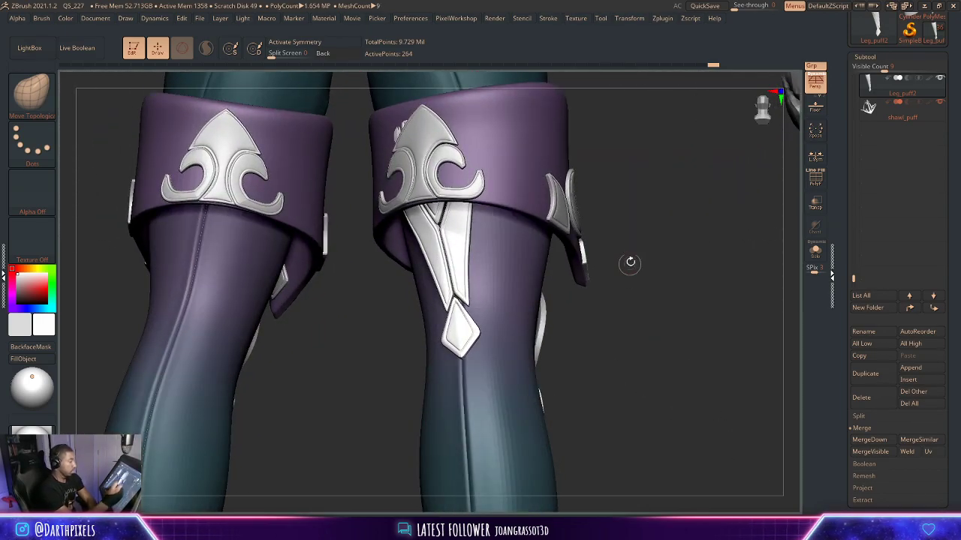
Turn polyframe on and shift the left side panel's outer edge towards the leg surface with Move Topological.
key(shift+f)
drag(638, 230, 594, 247)
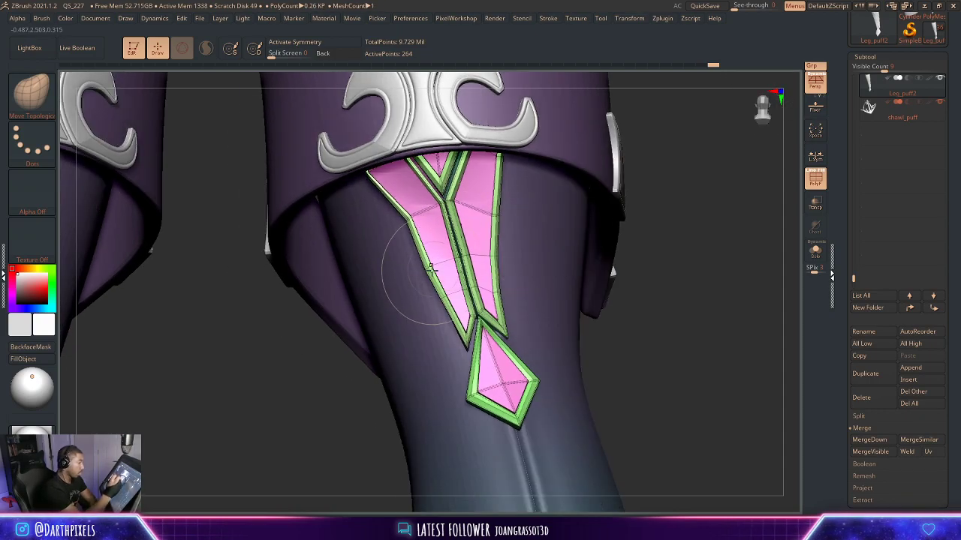
drag(654, 248, 735, 225)
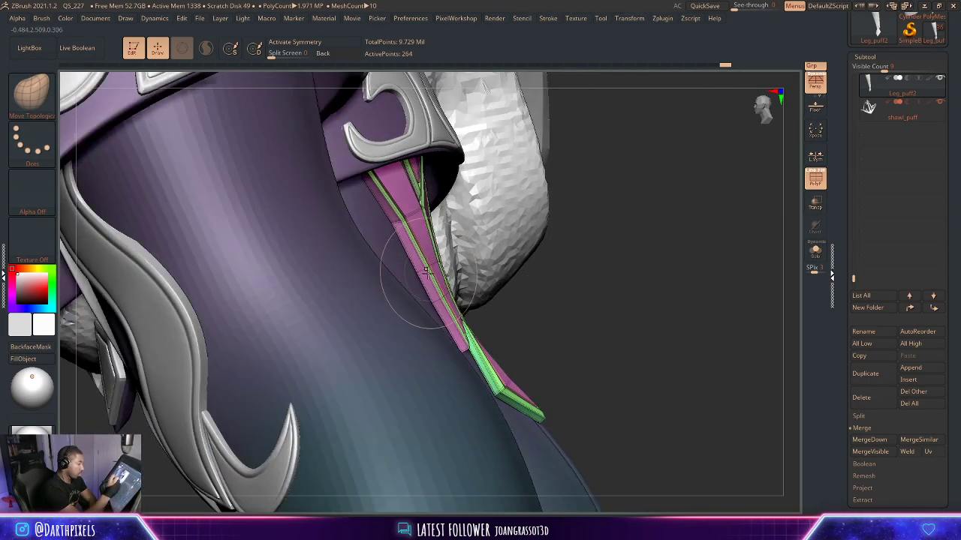
key(space)
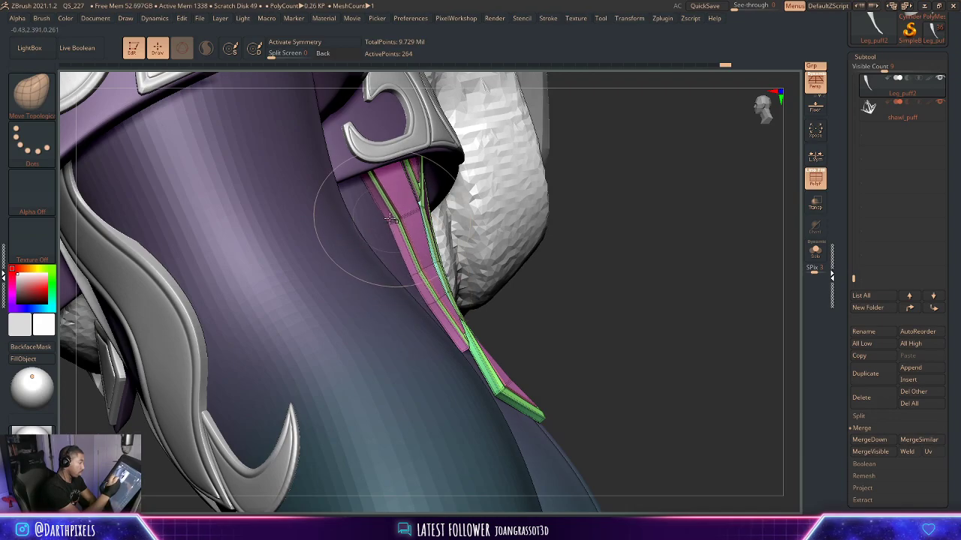
right_drag(558, 300, 520, 312)
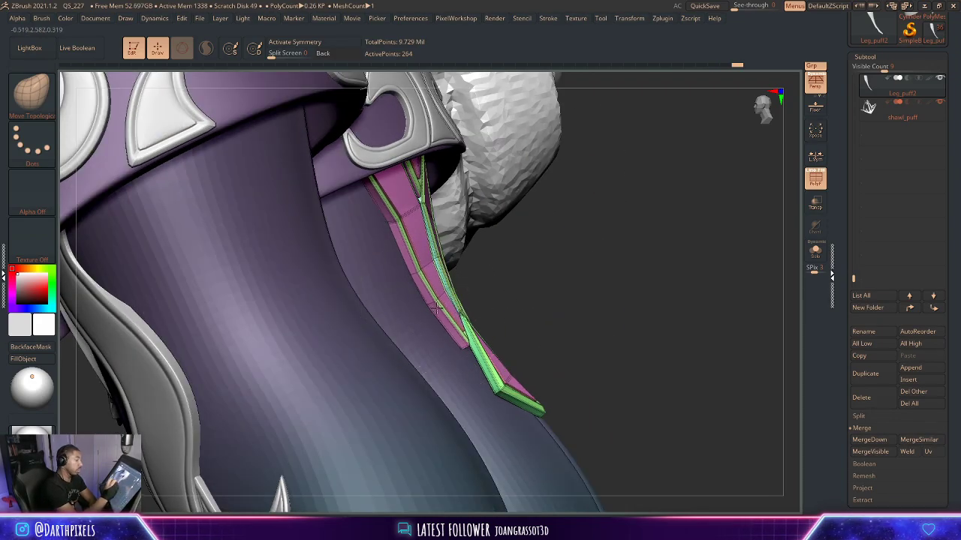
drag(574, 291, 492, 300)
drag(591, 242, 577, 206)
alt+drag(632, 382, 602, 355)
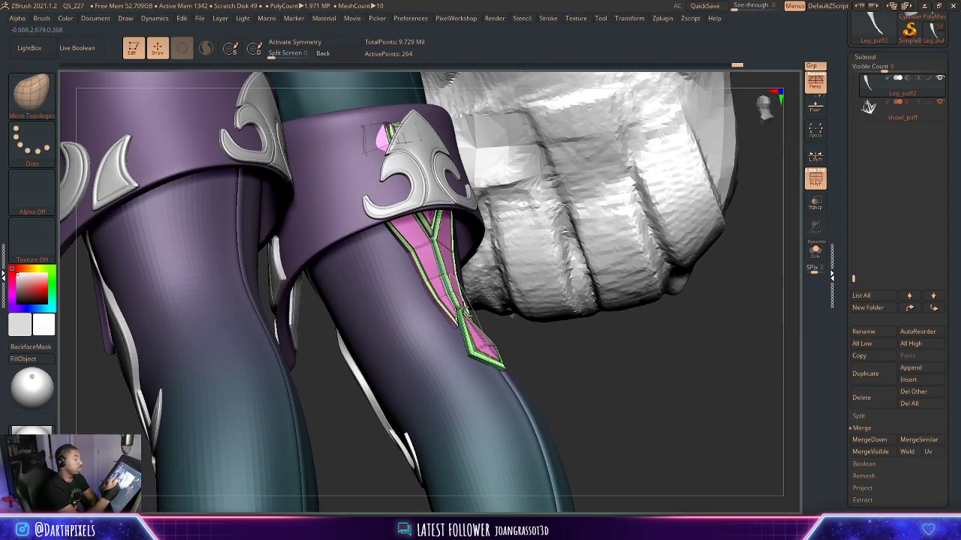
right_drag(546, 361, 519, 310)
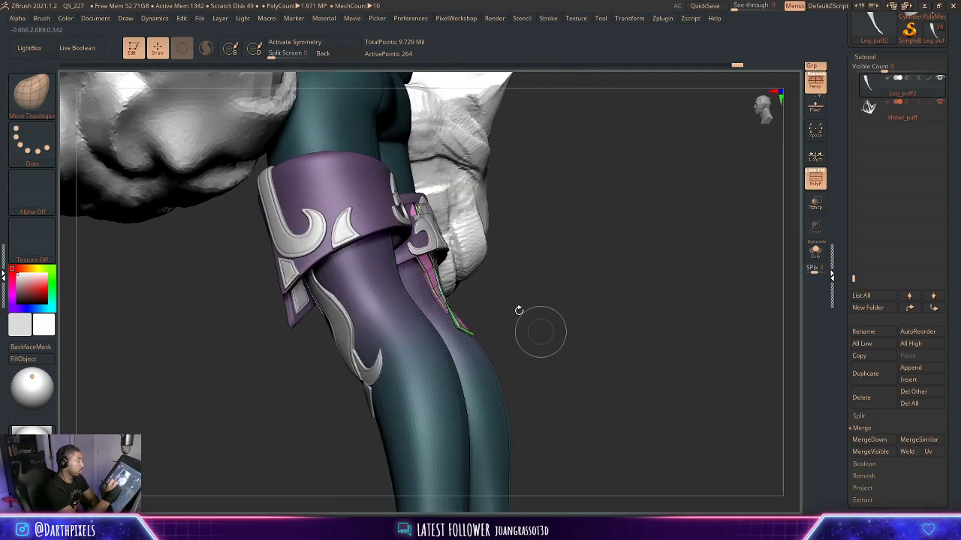
Switch to the Move brush, enlarge it, and adjust the armour's fit against the back of the leg.
key(b)
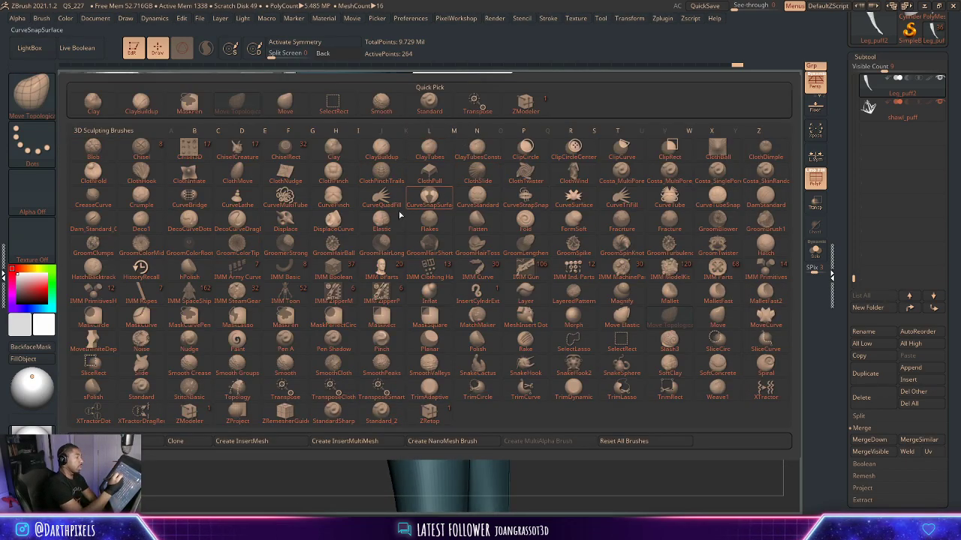
click(285, 104)
key(space)
drag(553, 166, 568, 169)
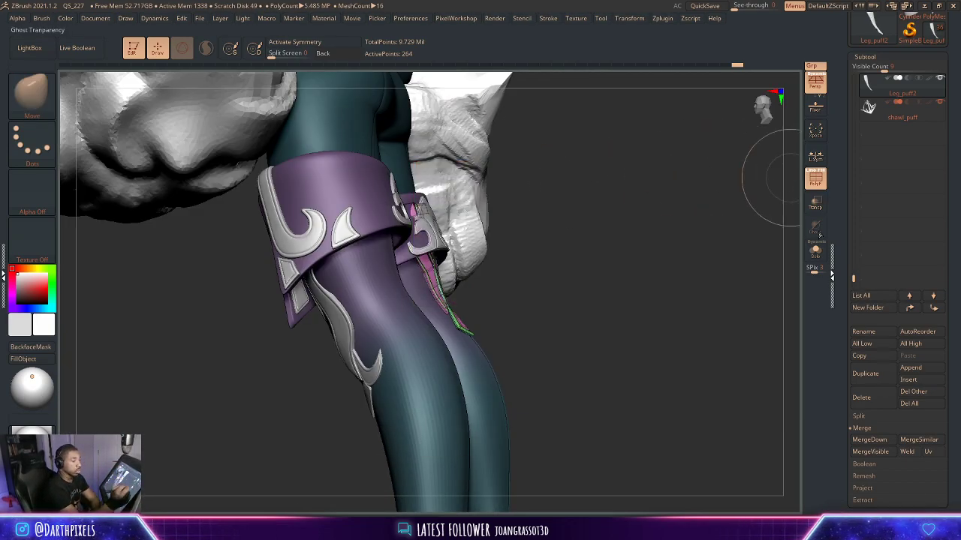
right_drag(689, 246, 678, 238)
right_click(676, 243)
ctrl+right_drag(665, 203, 594, 197)
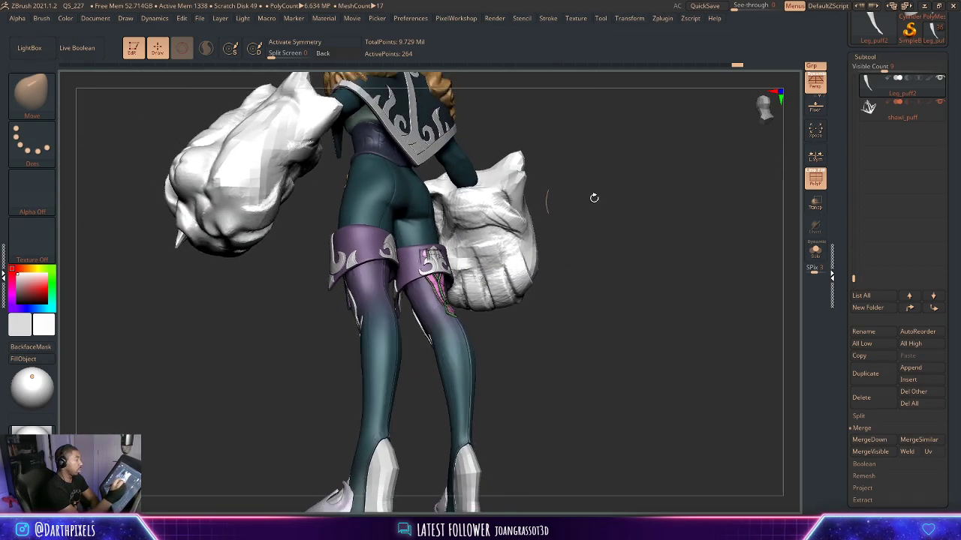
alt+right_drag(610, 233, 612, 288)
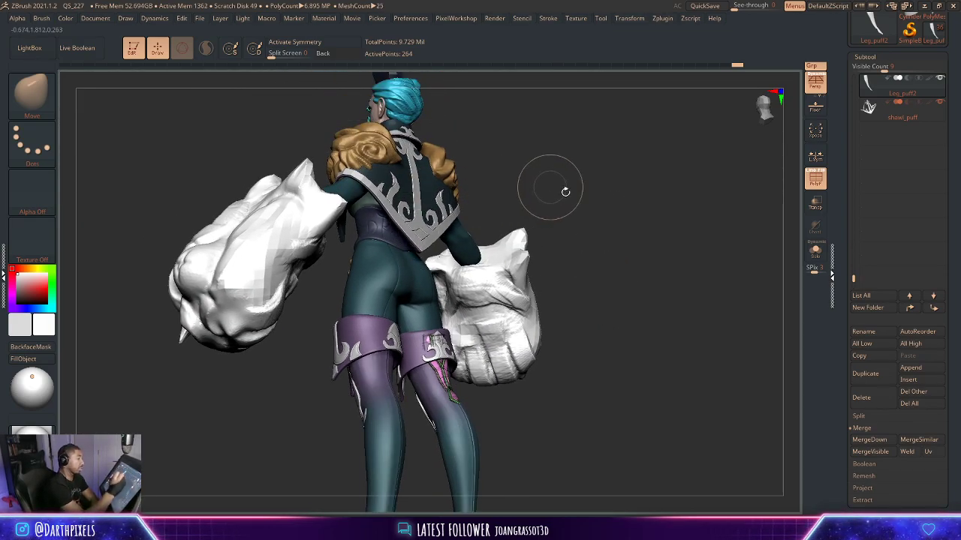
right_drag(565, 192, 617, 272)
mouse_move(617, 272)
ctrl+right_down()
mouse_move(631, 296)
mouse_move(665, 223)
mouse_move(583, 324)
mouse_move(574, 308)
mouse_move(555, 341)
mouse_move(545, 340)
ctrl+right_up()
mouse_move(674, 233)
right_down()
mouse_move(631, 246)
mouse_move(421, 188)
right_up()
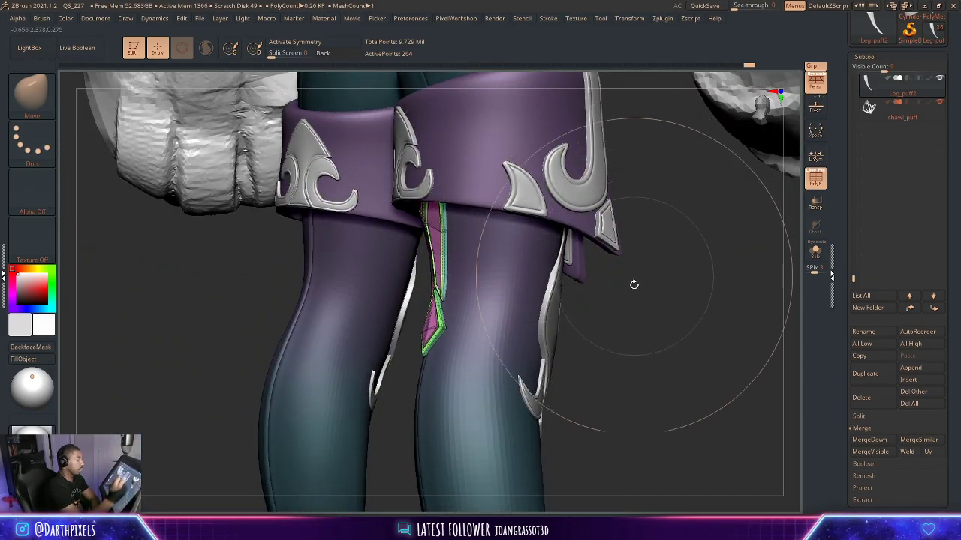
right_drag(633, 283, 546, 307)
Reduce the Move brush's draw size and nudge the two side panels' edges below the cuff.
key(space)
drag(555, 302, 533, 299)
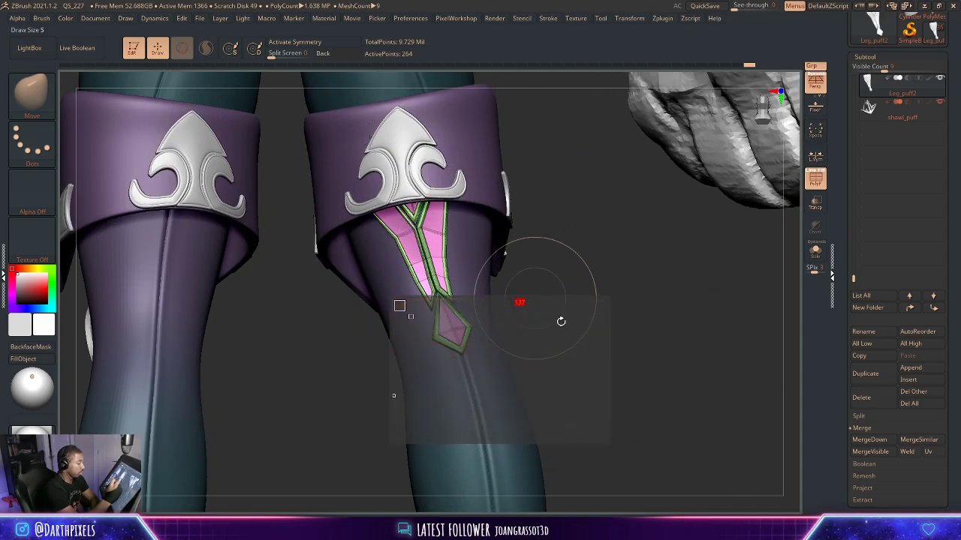
alt+right_drag(562, 322, 564, 241)
key(space)
drag(564, 239, 557, 238)
key(space)
drag(424, 187, 417, 189)
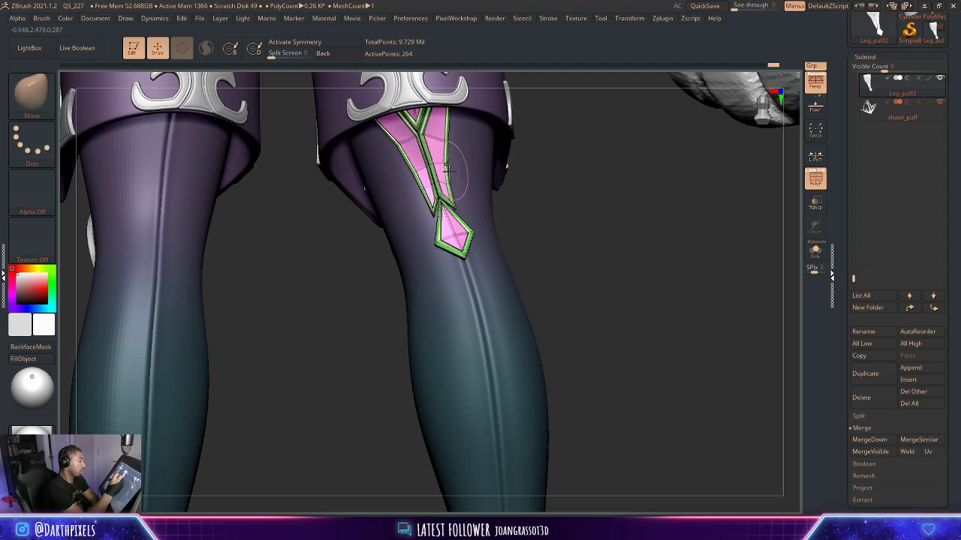
right_drag(565, 157, 547, 174)
drag(449, 135, 444, 135)
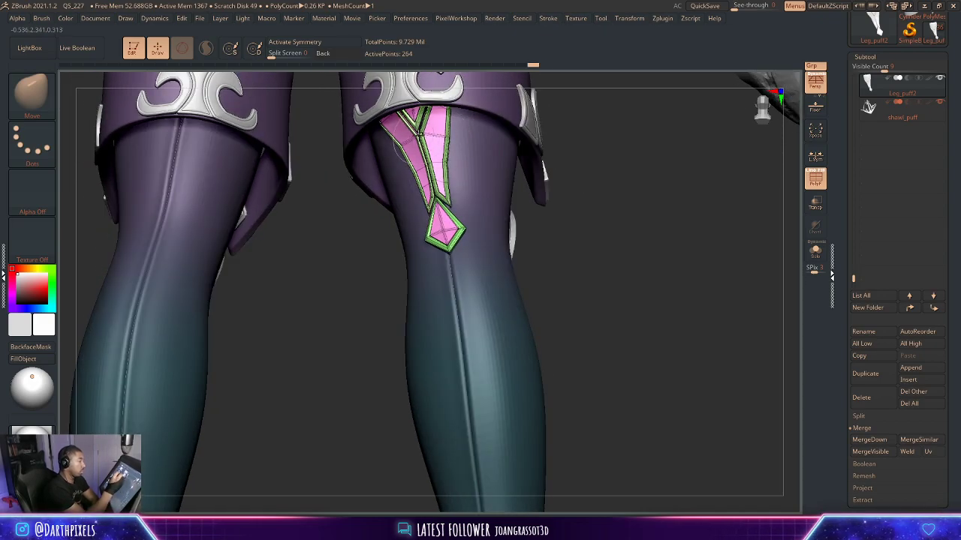
Refine the right side panel's outer edge with the Move brush and turn polyframe off.
mouse_move(592, 194)
ctrl+right_down()
mouse_move(527, 230)
mouse_move(468, 239)
ctrl+right_up()
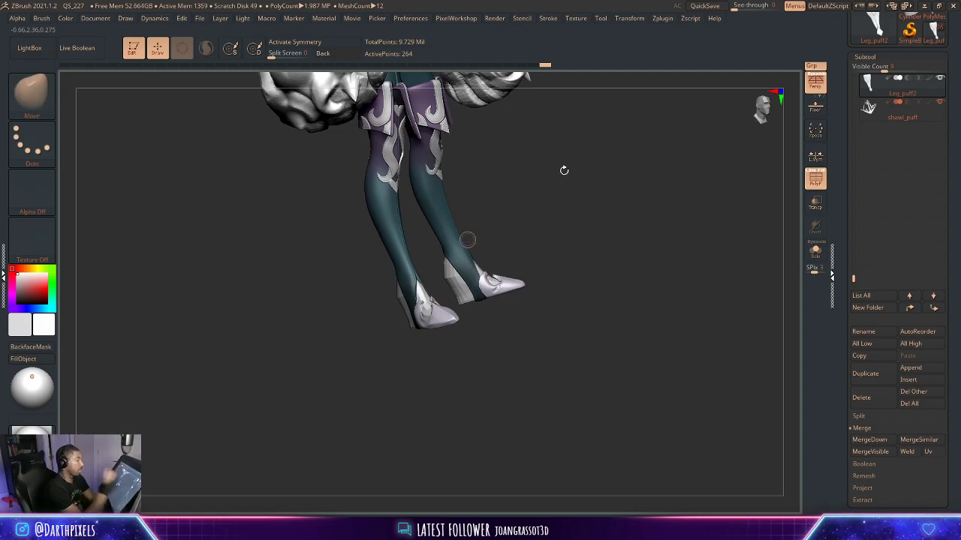
right_drag(564, 170, 551, 322)
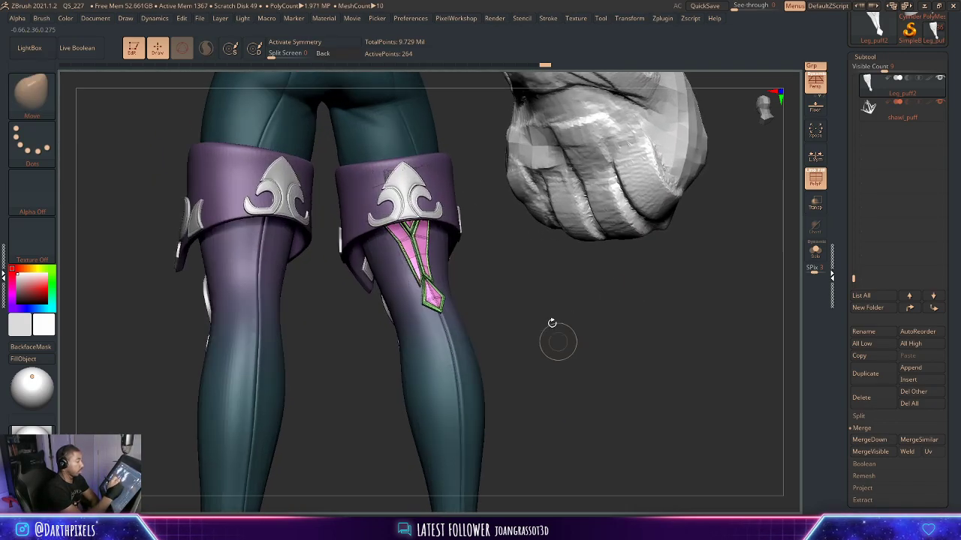
mouse_move(540, 289)
ctrl+right_down()
mouse_move(579, 353)
mouse_move(582, 322)
ctrl+right_up()
right_drag(593, 287, 534, 279)
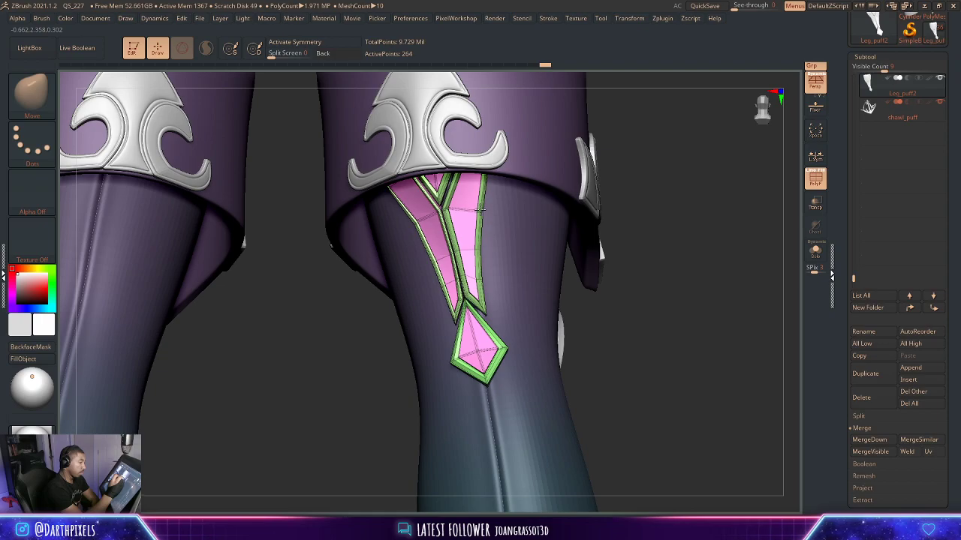
ctrl+right_drag(578, 203, 573, 209)
key(shift+f)
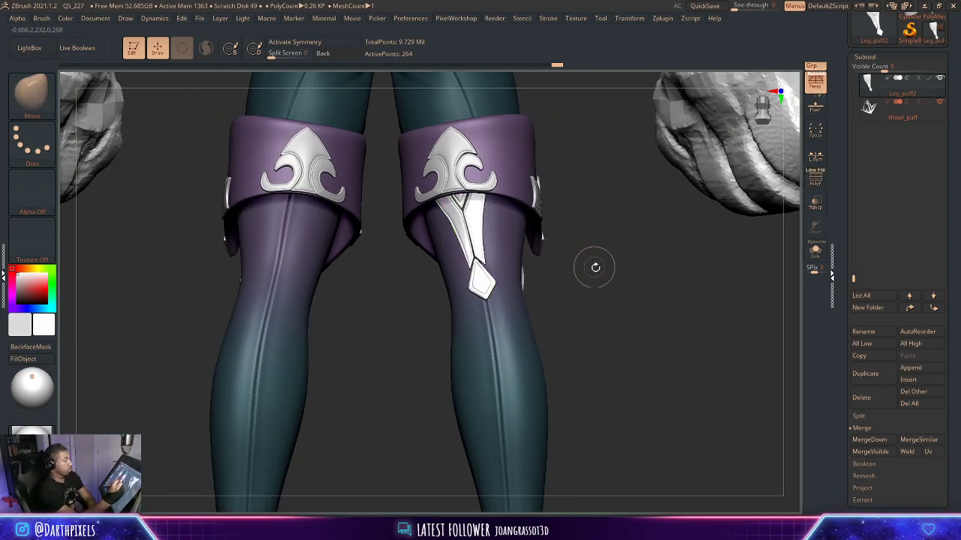
Nudge the left side panel's edge and the diamond closer to the back of the leg with the Move brush.
mouse_move(595, 268)
right_down()
mouse_move(599, 299)
mouse_move(565, 289)
right_up()
ctrl+right_drag(565, 289, 601, 311)
right_drag(584, 202, 556, 197)
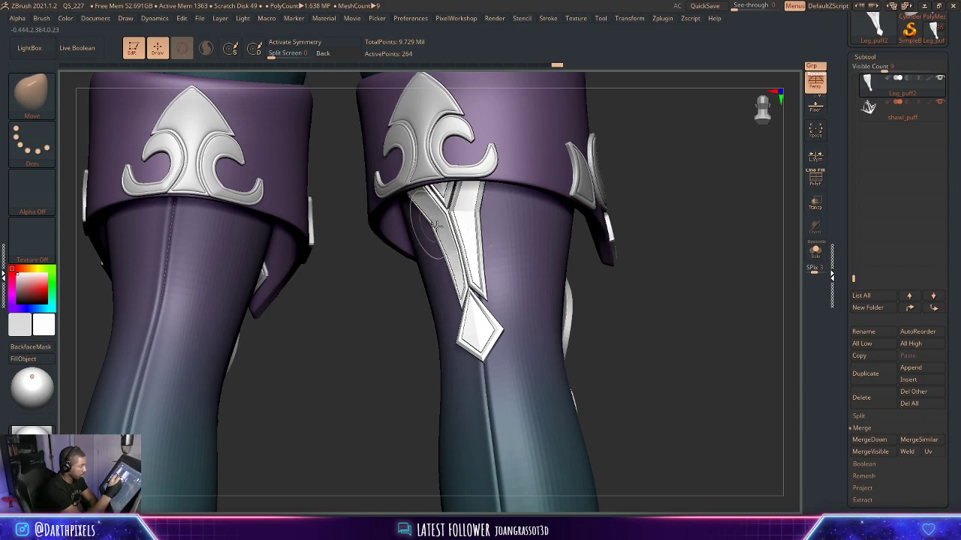
mouse_move(638, 280)
ctrl+right_down()
mouse_move(628, 263)
mouse_move(580, 260)
mouse_move(635, 367)
mouse_move(630, 256)
mouse_move(617, 257)
ctrl+right_up()
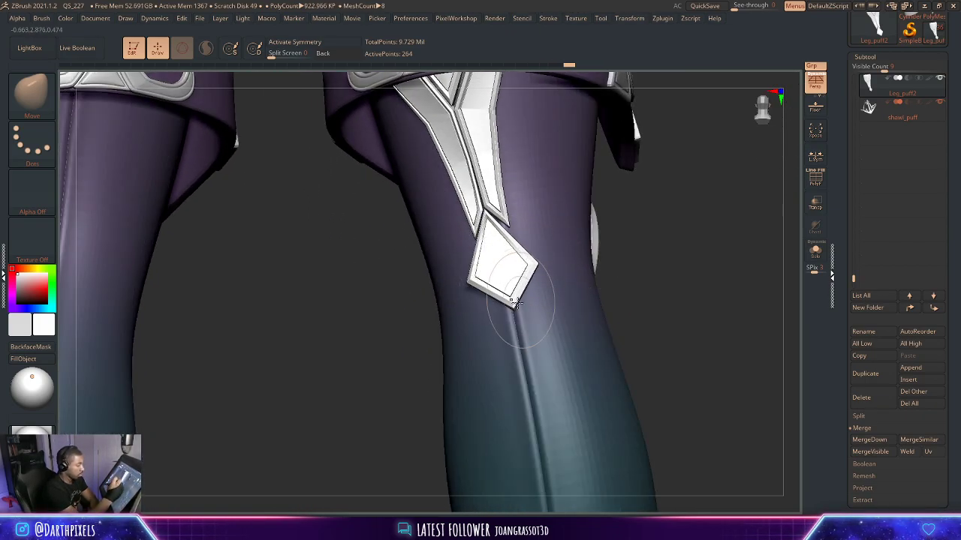
right_drag(677, 278, 611, 241)
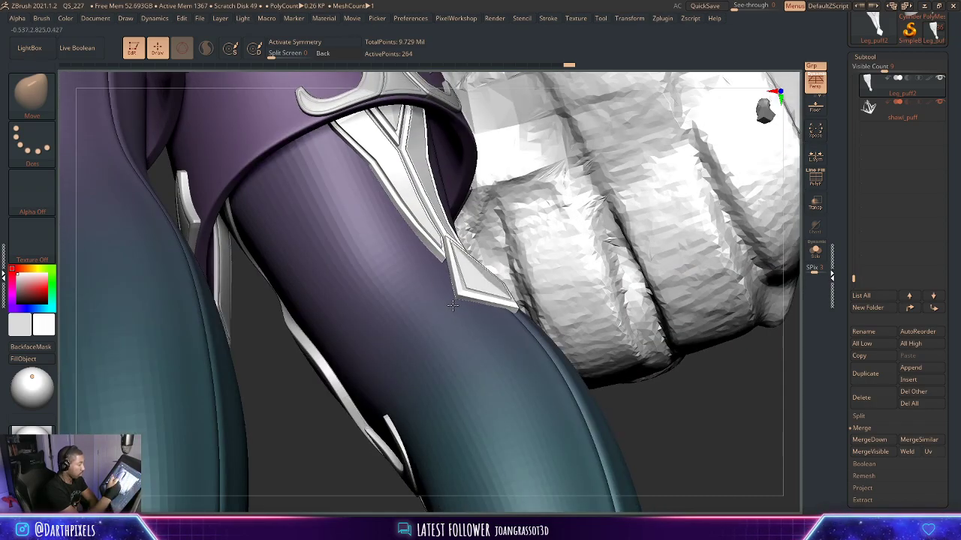
right_drag(712, 392, 642, 427)
right_drag(739, 283, 501, 289)
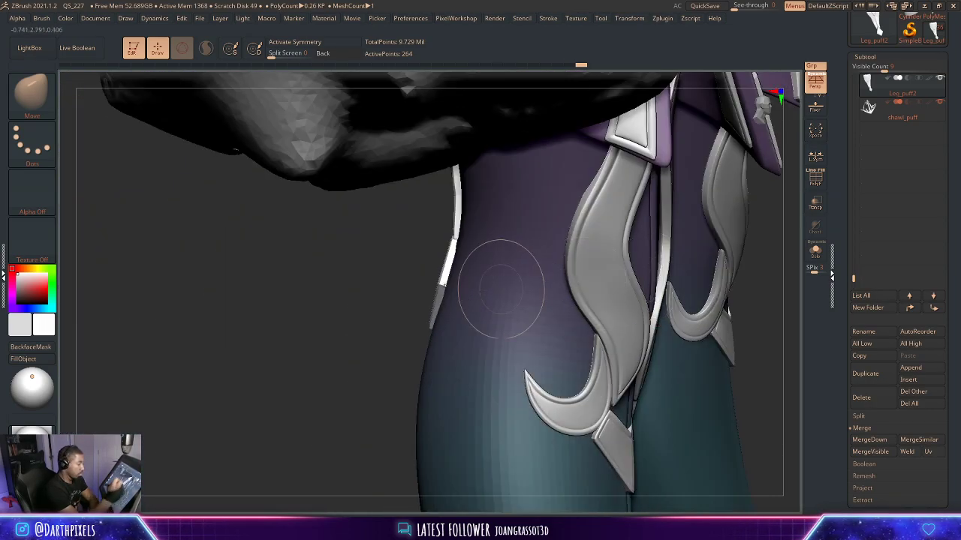
Adjust the diamond's side corner and the right side panel's lower tip with the Move brush.
alt+drag(376, 358, 487, 293)
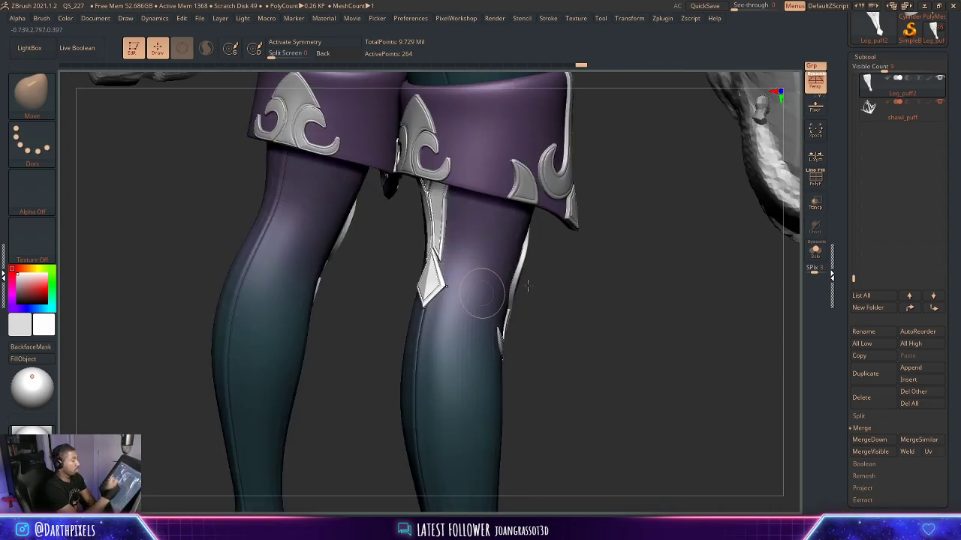
drag(592, 296, 549, 343)
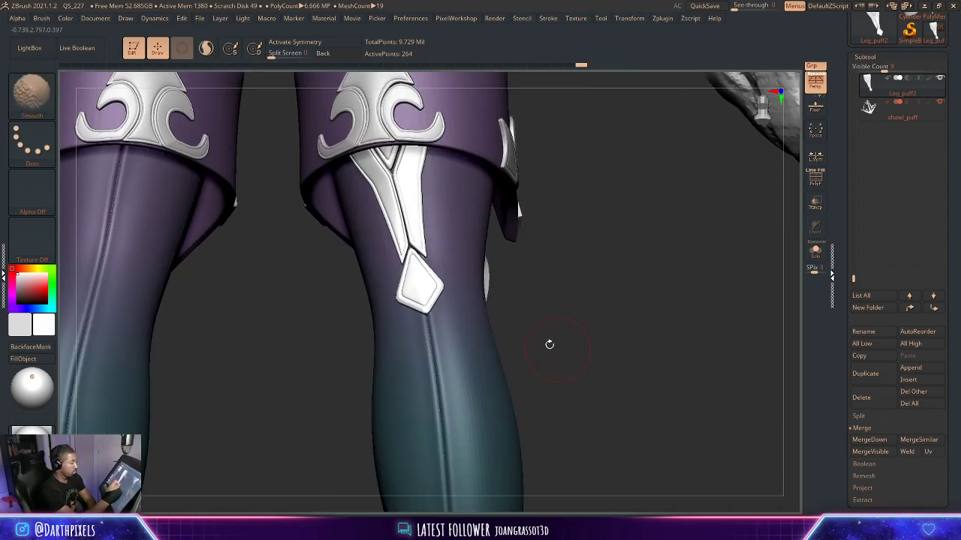
drag(530, 295, 580, 351)
drag(444, 288, 444, 293)
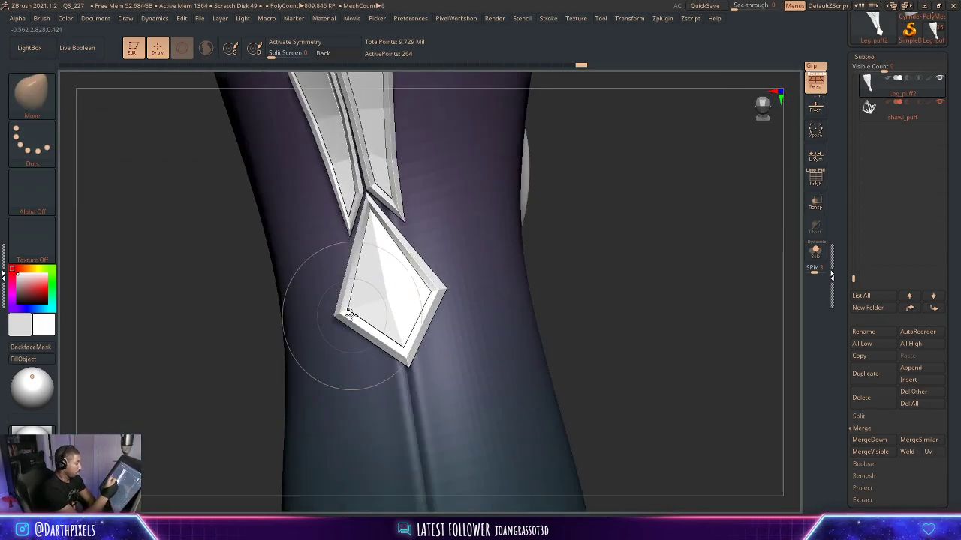
drag(401, 223, 398, 227)
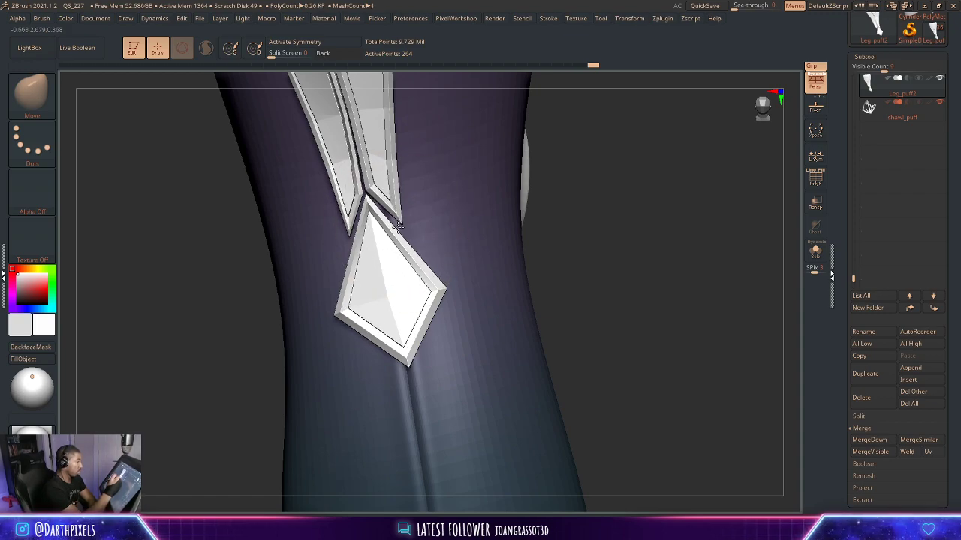
Switch to the Move Topological brush, adjust its draw size, and reshape the side panels where they meet above the diamond.
key(b)
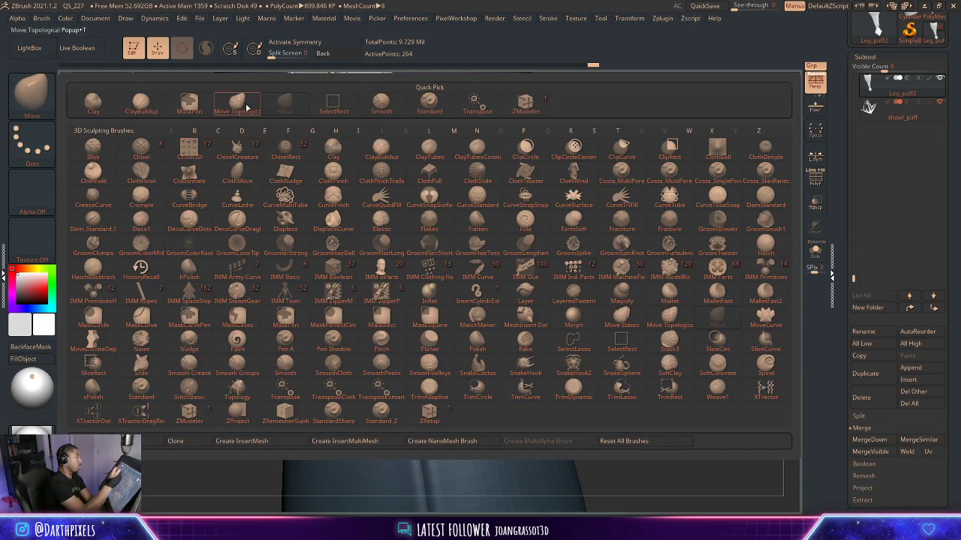
click(238, 103)
key(space)
drag(358, 196, 348, 194)
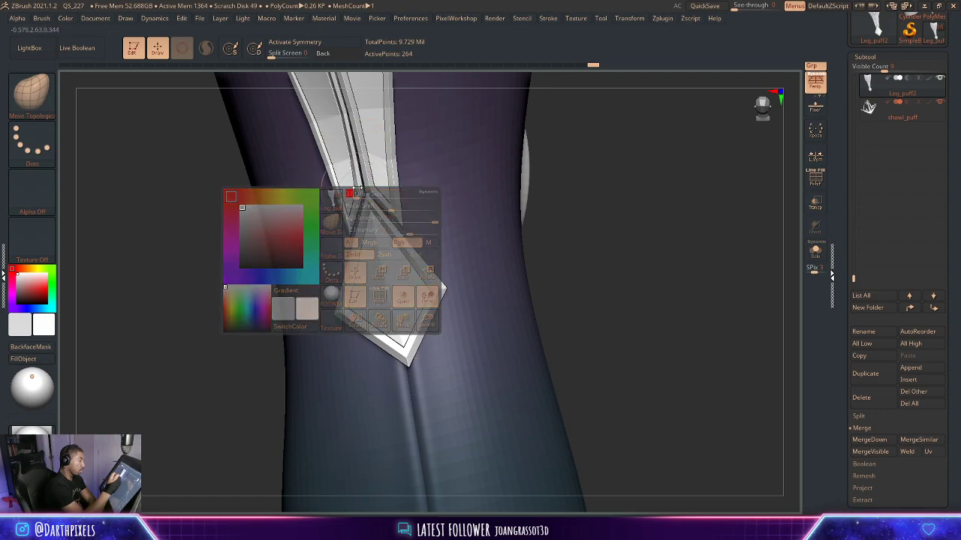
mouse_move(192, 325)
alt+mouse_down()
mouse_move(188, 403)
mouse_move(200, 363)
alt+mouse_up()
key(space)
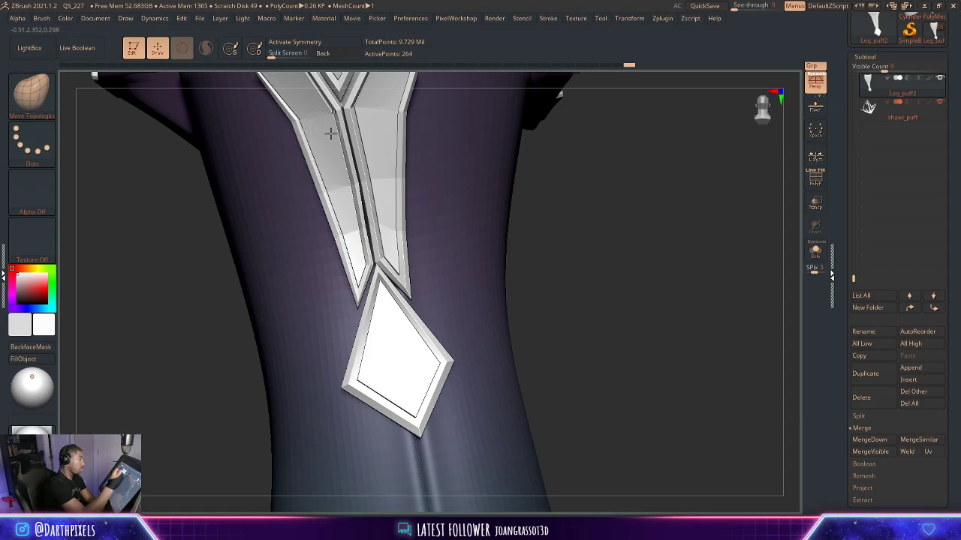
Resize the Move Topological brush and refine the side panels' upper ends beneath the cuff.
alt+drag(564, 178, 499, 359)
mouse_move(502, 242)
alt+mouse_down()
mouse_move(510, 277)
mouse_move(540, 267)
alt+mouse_up()
key(shift+d)
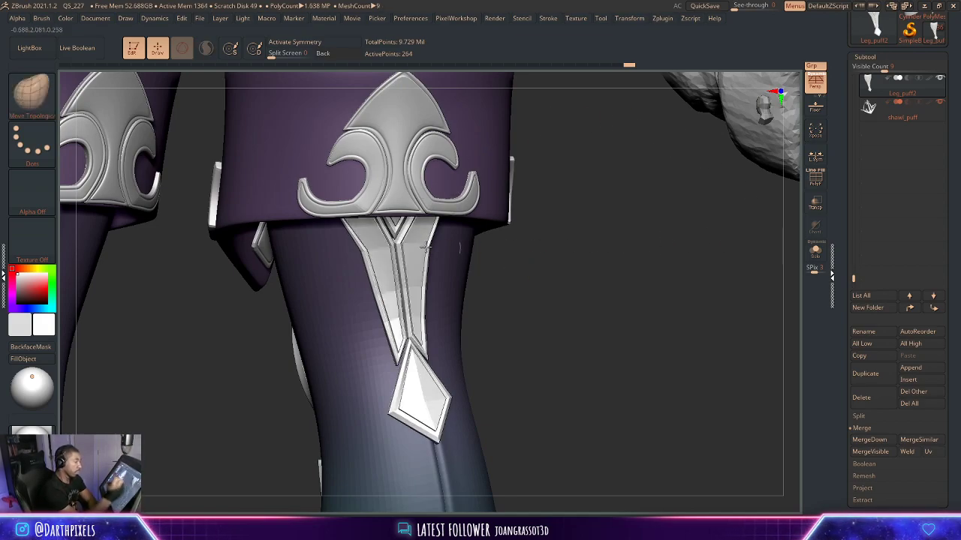
key(space)
key(space)
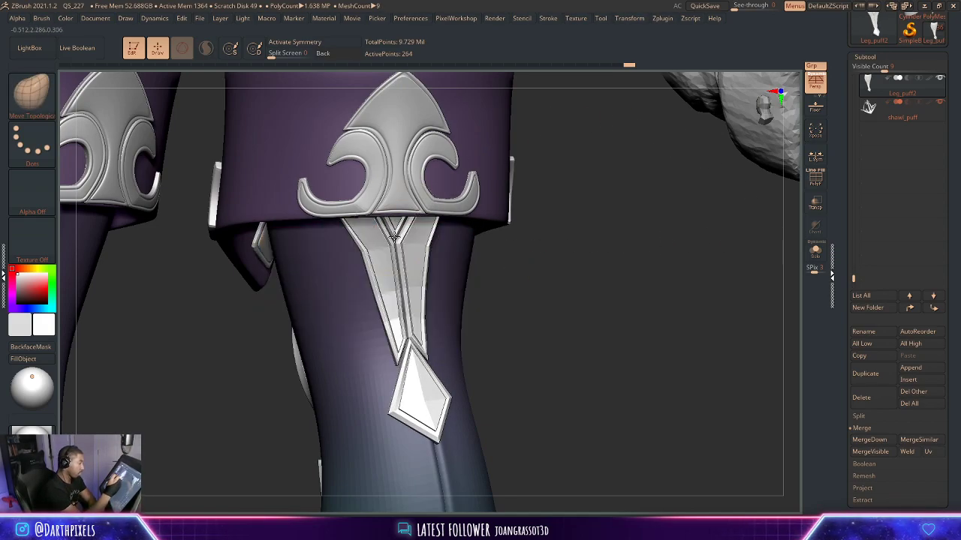
mouse_move(517, 280)
alt+mouse_down()
mouse_move(489, 252)
mouse_move(508, 243)
mouse_move(547, 303)
mouse_move(543, 214)
mouse_move(560, 211)
mouse_move(510, 169)
alt+mouse_up()
key(shift+d)
key(space)
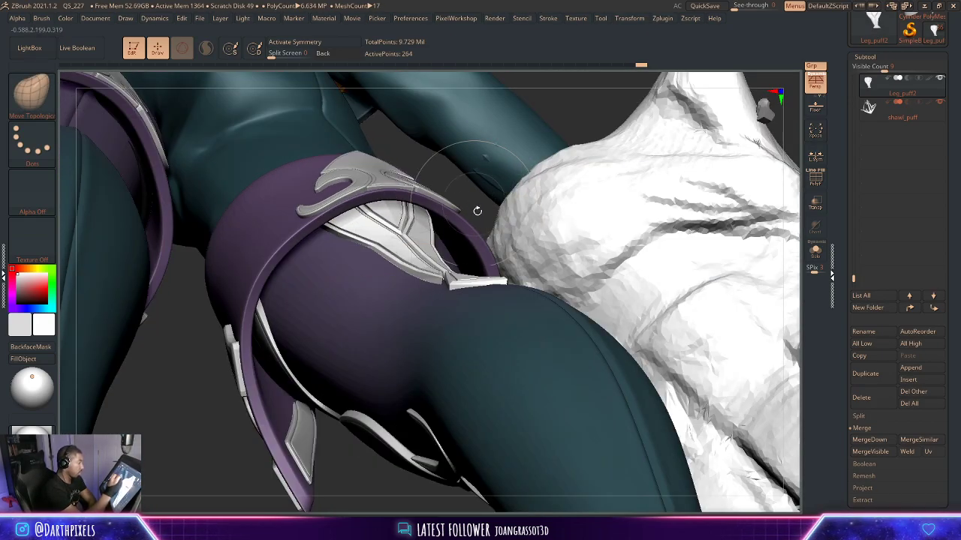
drag(461, 190, 452, 252)
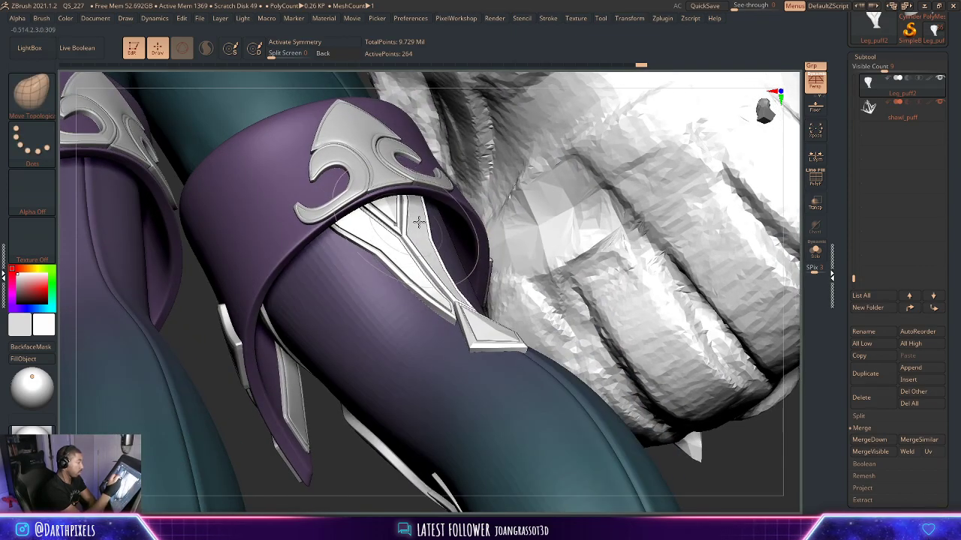
Examine the back leg armour's placement and proportions against both legs and the whole figure.
alt+drag(340, 438, 358, 239)
shift+drag(531, 365, 537, 354)
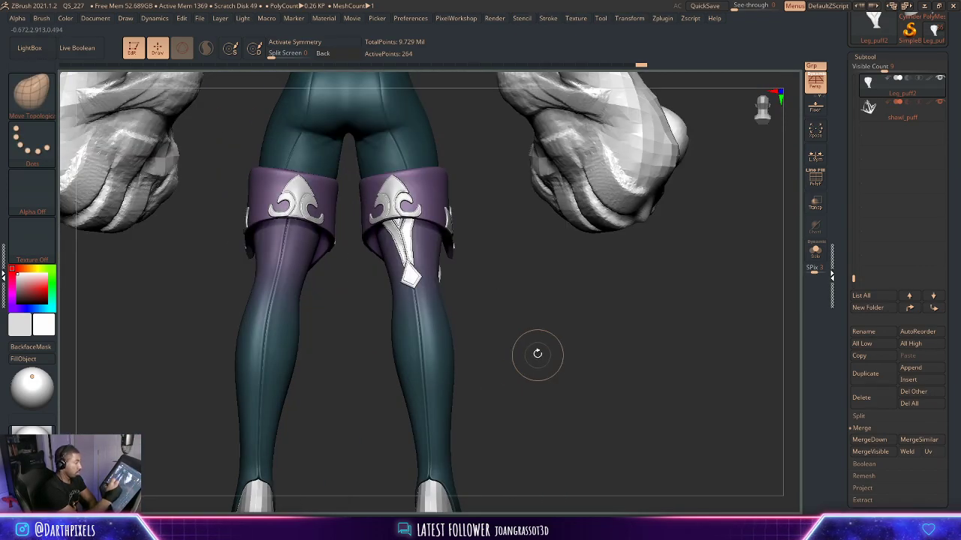
drag(518, 270, 485, 279)
alt+drag(523, 337, 550, 244)
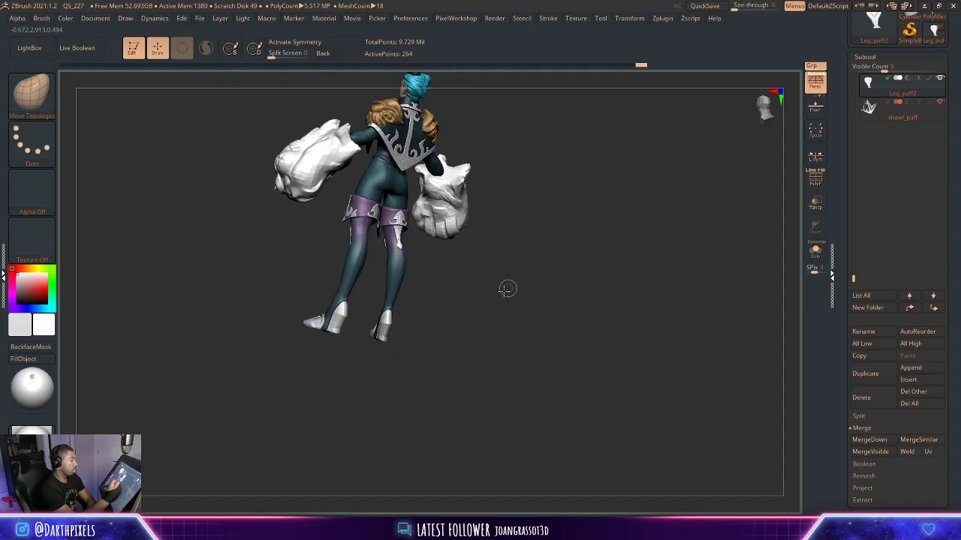
drag(508, 287, 556, 290)
mouse_move(578, 292)
alt+mouse_down()
mouse_move(597, 356)
mouse_move(552, 329)
mouse_move(598, 352)
alt+mouse_up()
drag(492, 319, 536, 322)
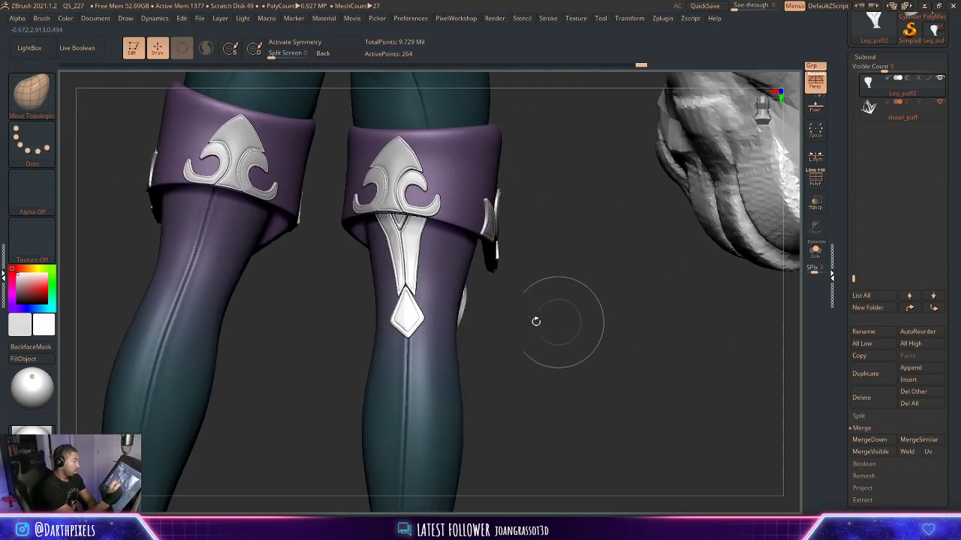
shift+drag(405, 244, 419, 314)
Turn polyframe on, reduce the Move Topological draw size, and refine the diamond's corners over the leg seam.
drag(538, 277, 553, 326)
key(space)
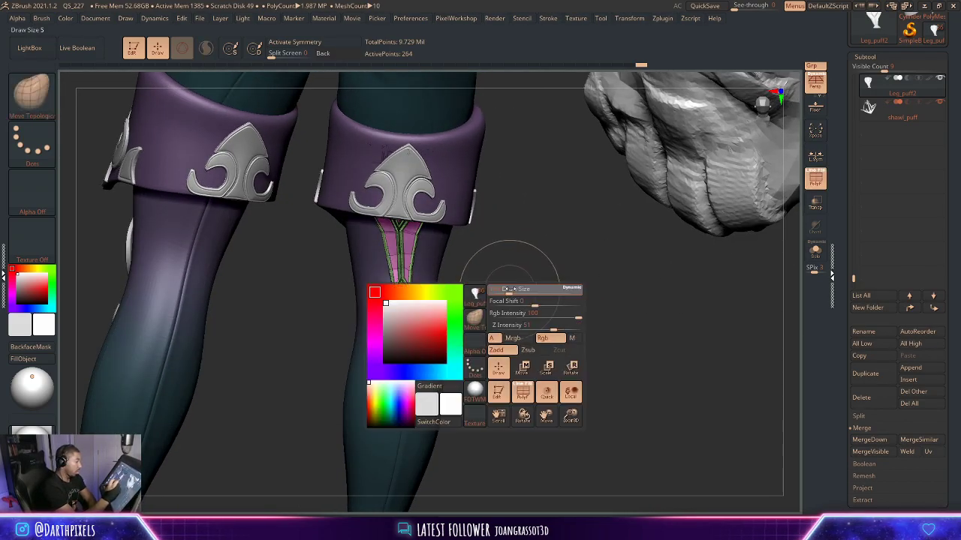
mouse_move(511, 289)
mouse_down()
mouse_move(495, 287)
mouse_move(545, 290)
mouse_move(522, 339)
mouse_move(564, 337)
mouse_up()
drag(362, 405, 360, 400)
drag(475, 367, 448, 391)
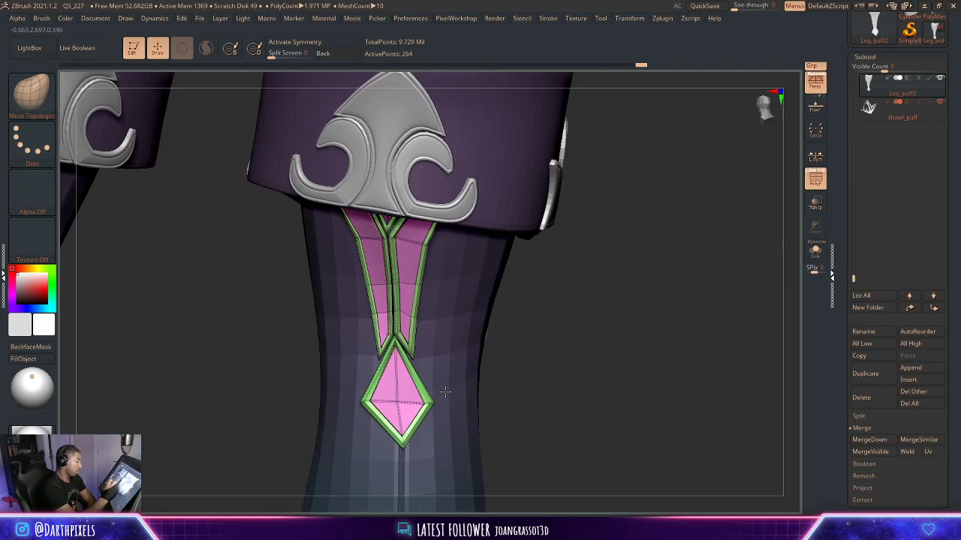
key(space)
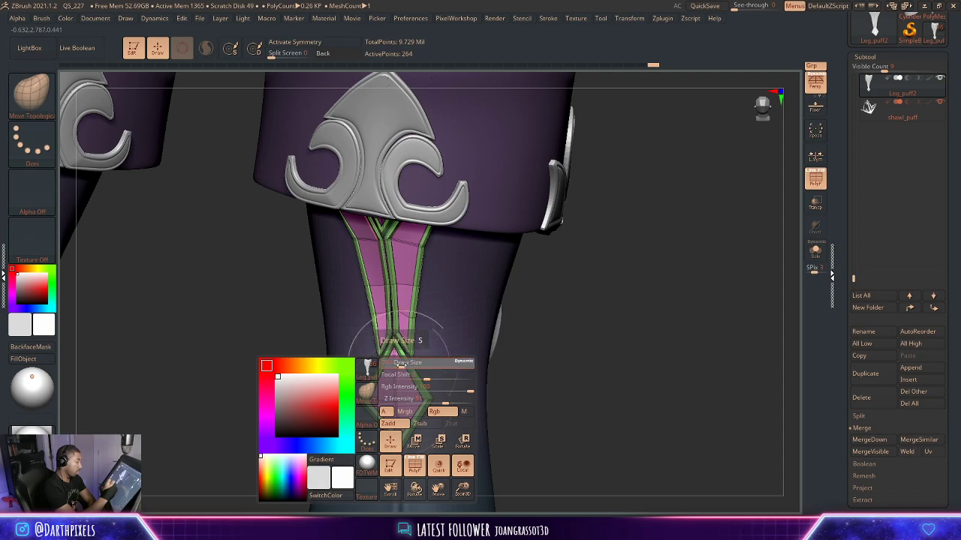
drag(397, 363, 393, 364)
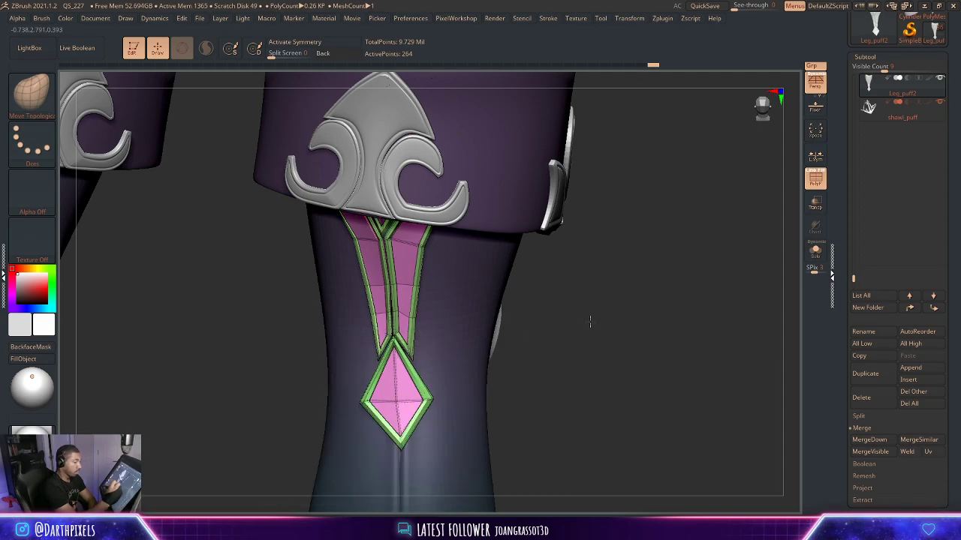
key(space)
mouse_move(590, 322)
alt+mouse_down()
mouse_move(620, 238)
mouse_move(611, 242)
alt+mouse_up()
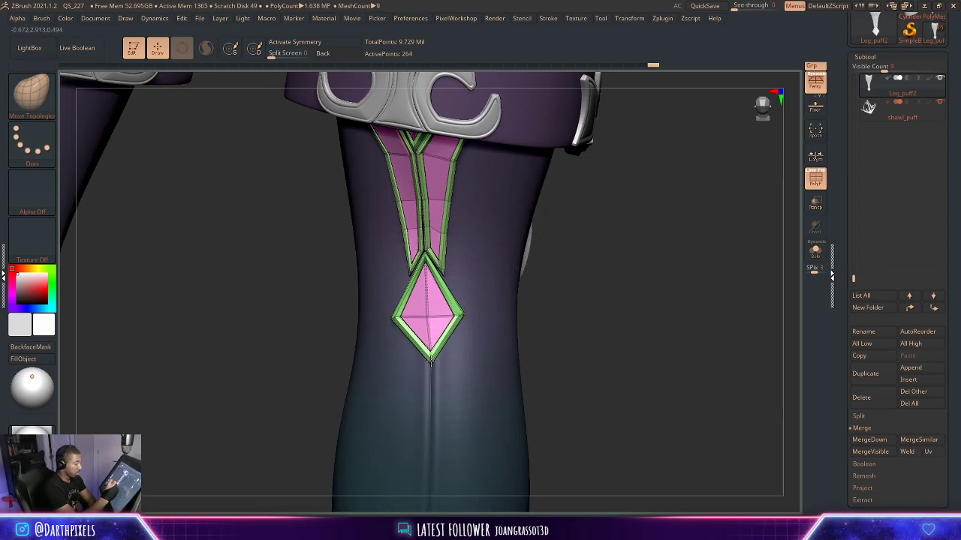
alt+drag(550, 298, 517, 218)
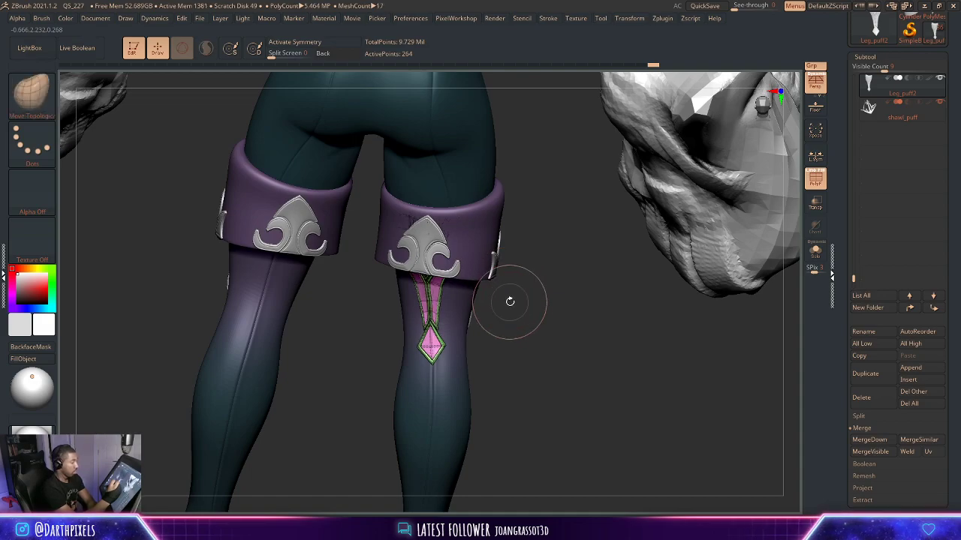
Mirror and weld the armour panels onto the other leg and quick-save the project.
key(1)
click(507, 115)
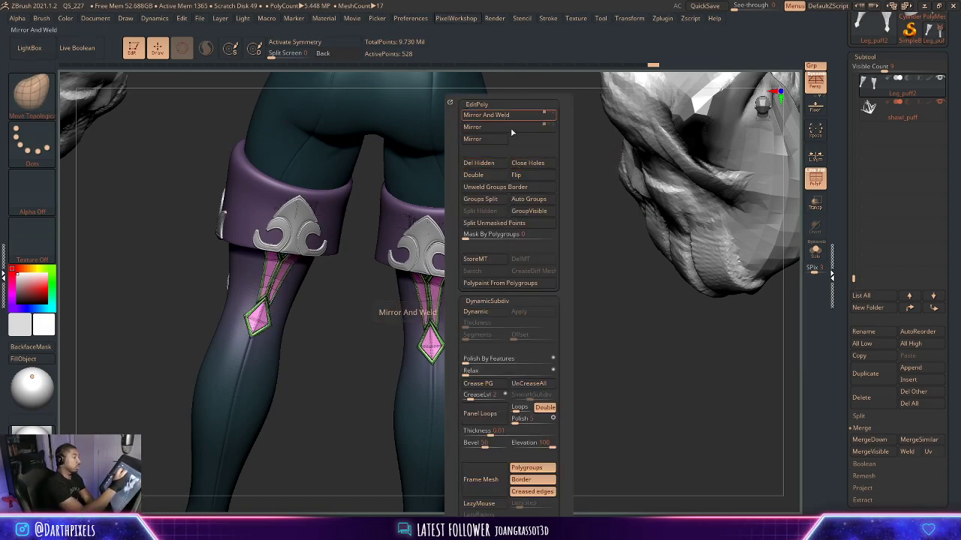
drag(566, 307, 600, 300)
click(710, 7)
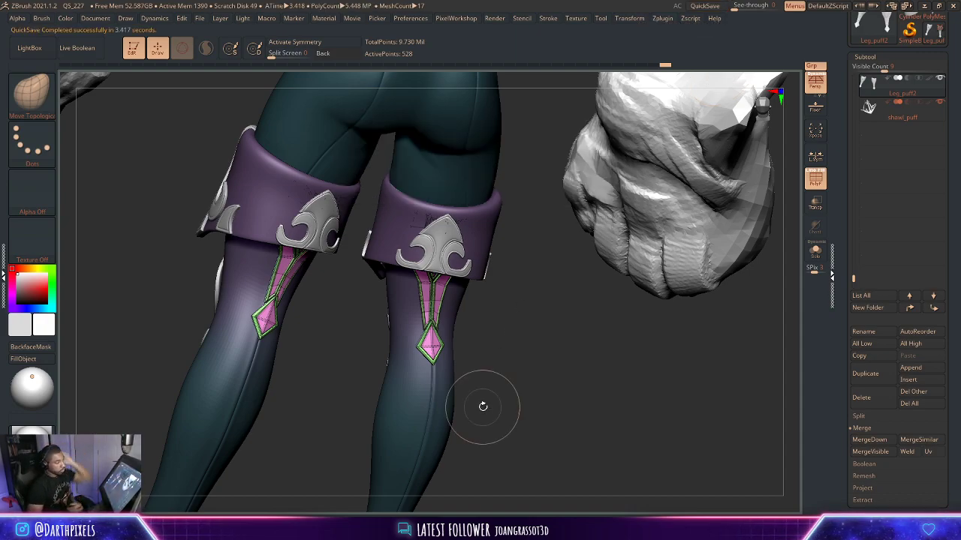
Turn polyframe off, select the Leg_puff subtool, and adjust the upper edge of the cuff's front opening with a resized Move Topological brush.
mouse_move(534, 283)
mouse_down()
mouse_move(536, 309)
mouse_move(485, 367)
mouse_move(590, 388)
mouse_move(571, 405)
mouse_move(586, 302)
mouse_move(518, 315)
mouse_up()
key(shift+f)
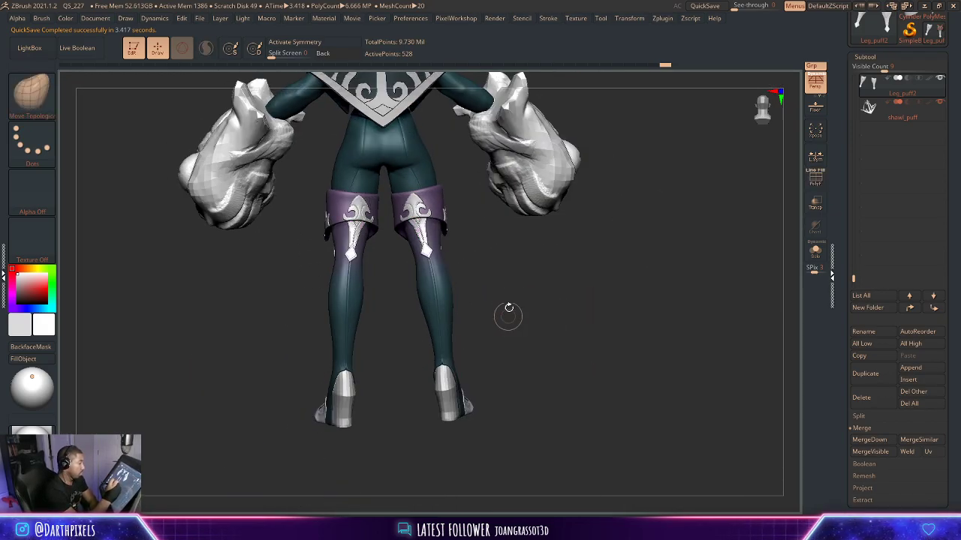
mouse_move(510, 265)
mouse_down()
mouse_move(611, 296)
mouse_move(604, 275)
mouse_move(555, 272)
mouse_move(562, 307)
mouse_move(530, 299)
mouse_move(583, 382)
mouse_move(565, 273)
mouse_move(677, 266)
mouse_move(716, 229)
mouse_up()
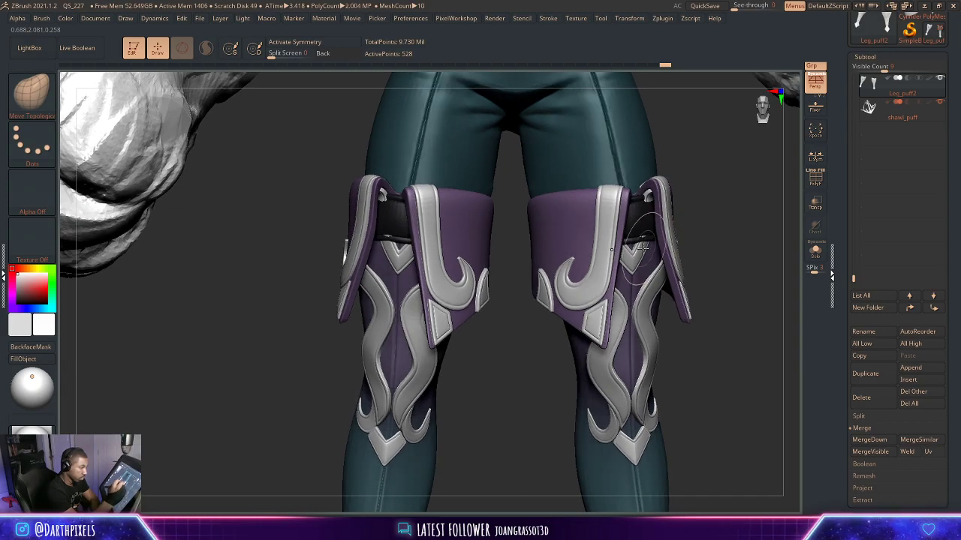
alt+click(646, 232)
key(space)
drag(694, 184, 717, 182)
key(space)
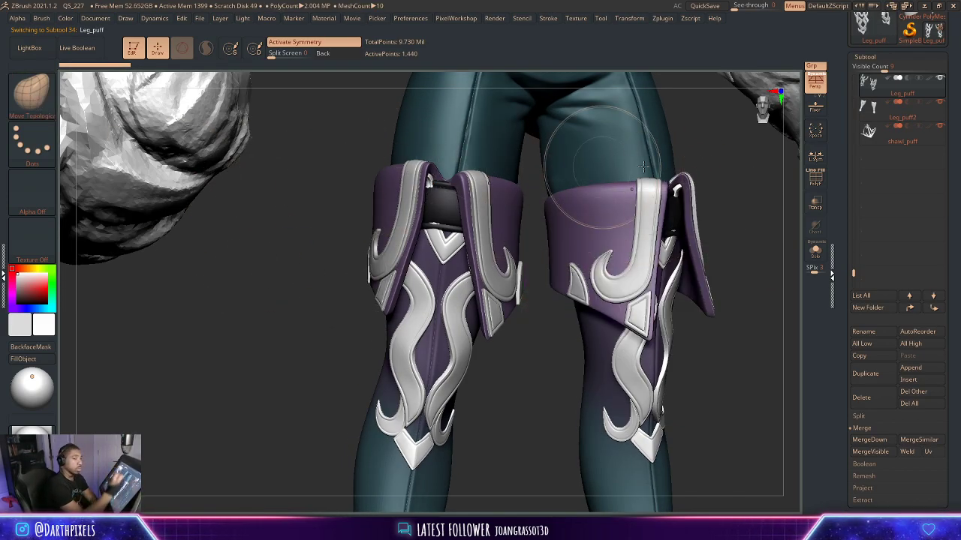
drag(673, 195, 675, 188)
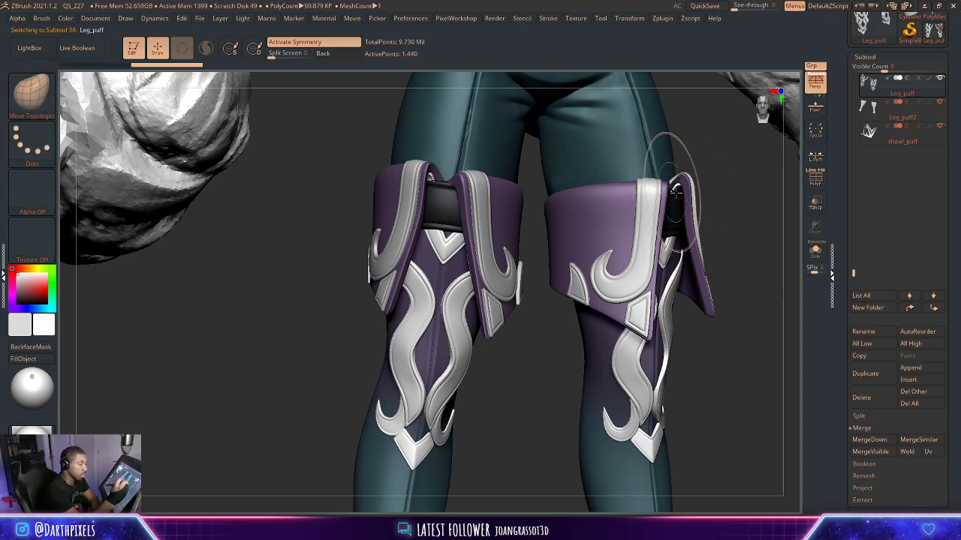
mouse_move(742, 227)
mouse_down()
mouse_move(715, 203)
mouse_move(676, 221)
mouse_move(725, 236)
mouse_up()
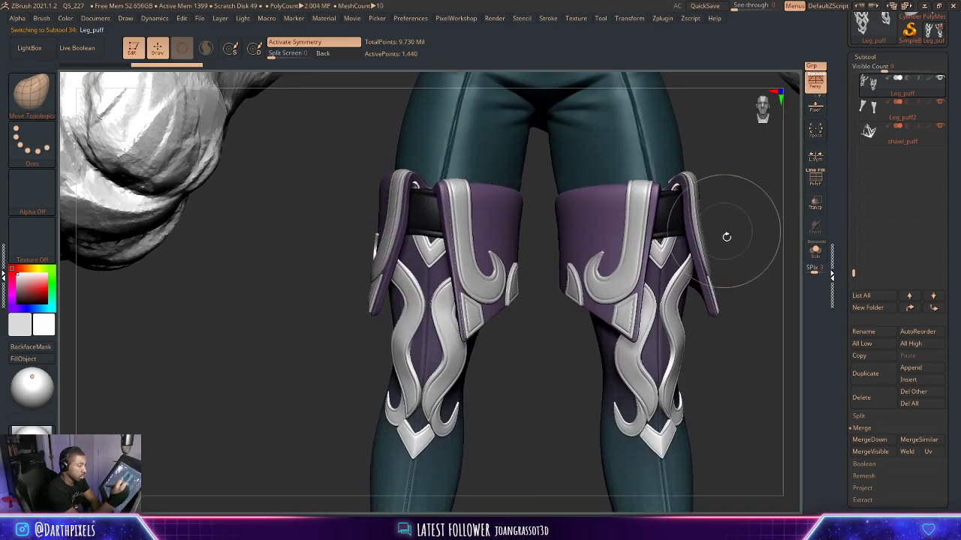
Select the upper body subtool Base2_47 and try the stylized material on the figure.
alt+drag(729, 289, 435, 390)
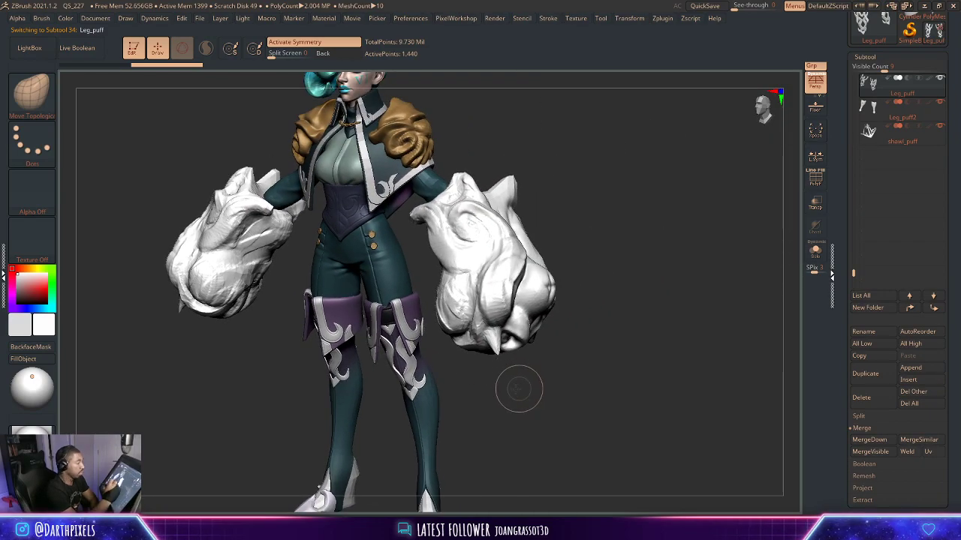
drag(518, 388, 601, 345)
alt+drag(530, 279, 523, 400)
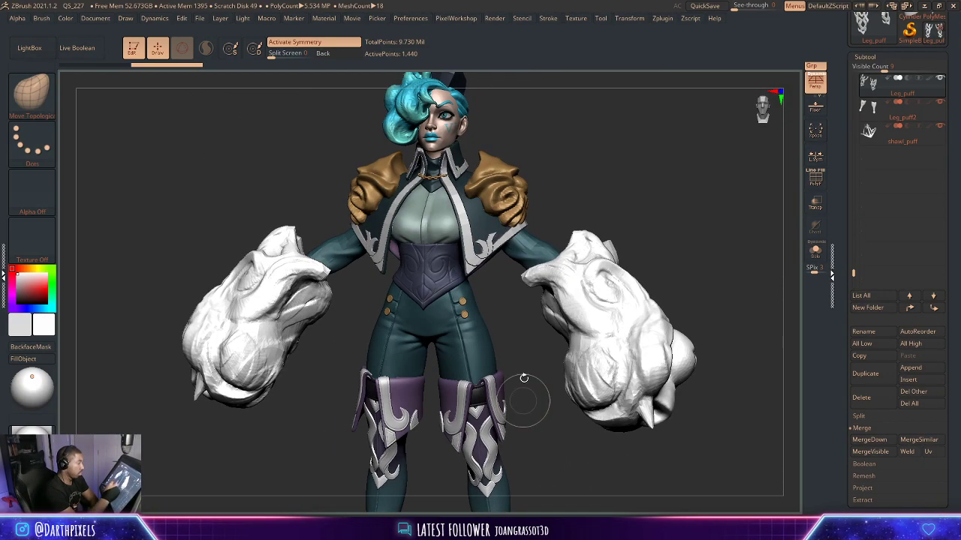
drag(639, 204, 610, 178)
alt+drag(623, 142, 659, 319)
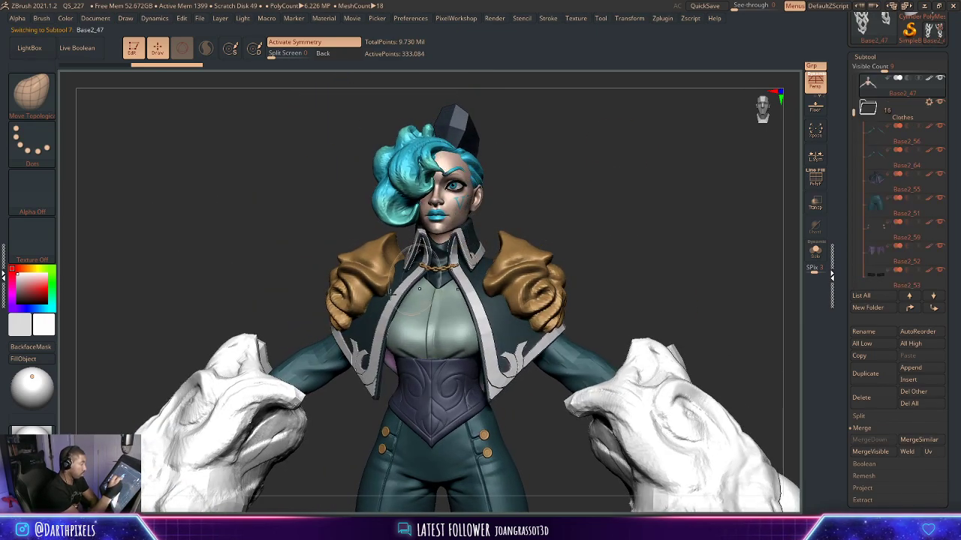
key(m)
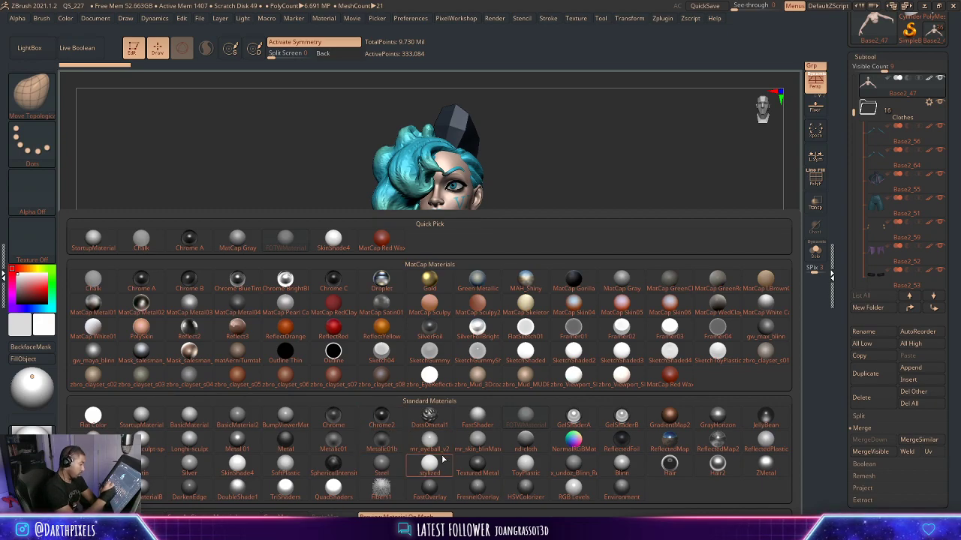
click(435, 464)
Check the figure's shading, try the Longhi-plasteline material, and review the look from head to shoes.
alt+drag(620, 242, 599, 245)
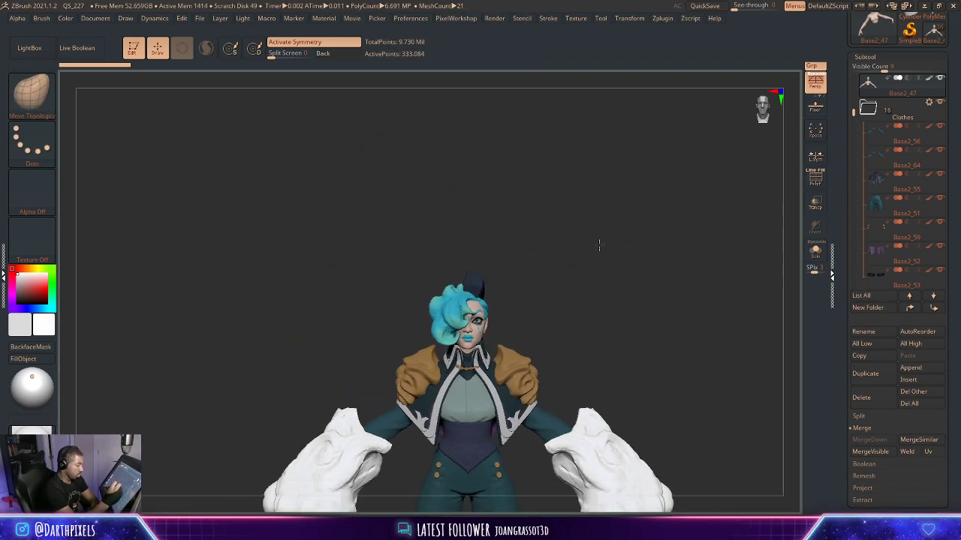
alt+drag(634, 341, 636, 159)
drag(623, 401, 593, 420)
alt+drag(593, 420, 625, 379)
mouse_move(559, 390)
mouse_down()
mouse_move(562, 373)
mouse_move(577, 388)
mouse_move(562, 386)
mouse_up()
alt+drag(566, 365, 574, 473)
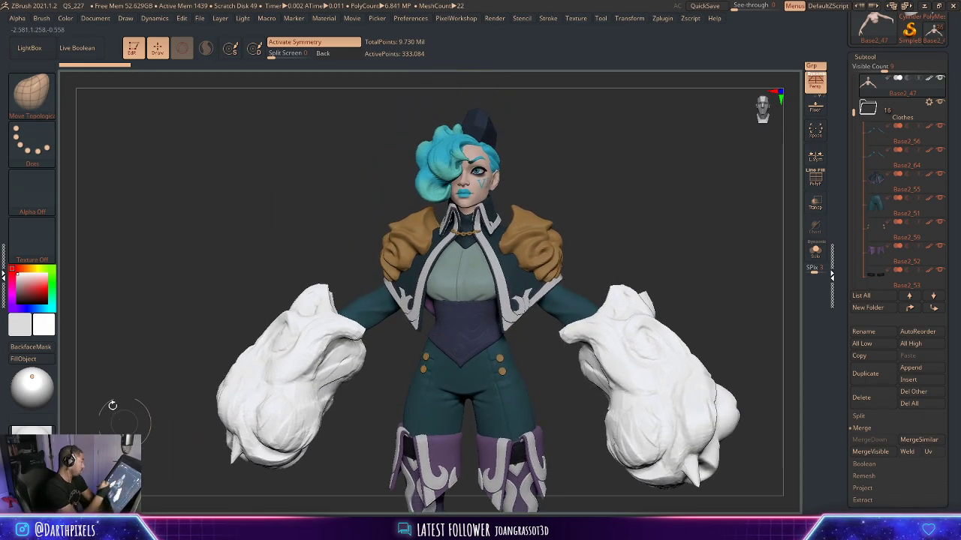
click(33, 389)
click(159, 442)
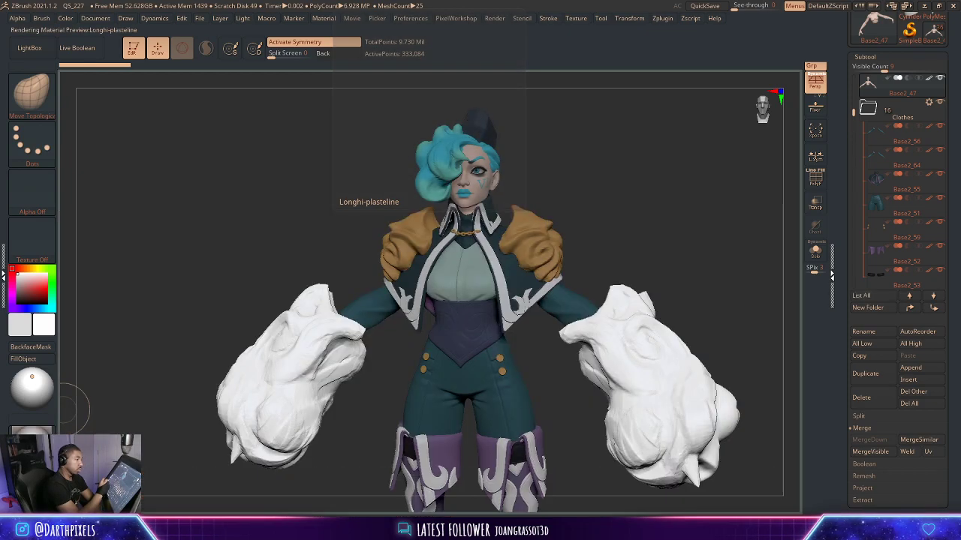
alt+drag(177, 369, 181, 168)
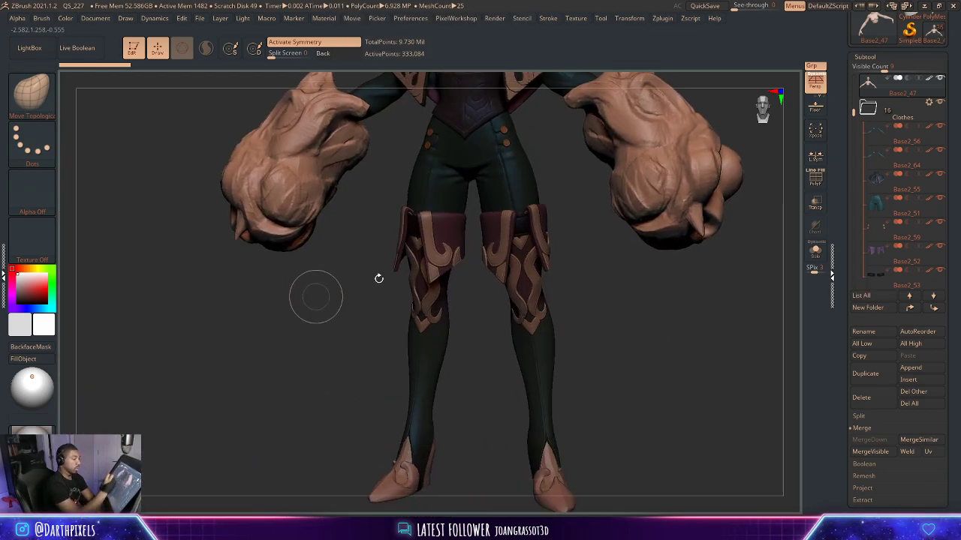
drag(624, 282, 638, 370)
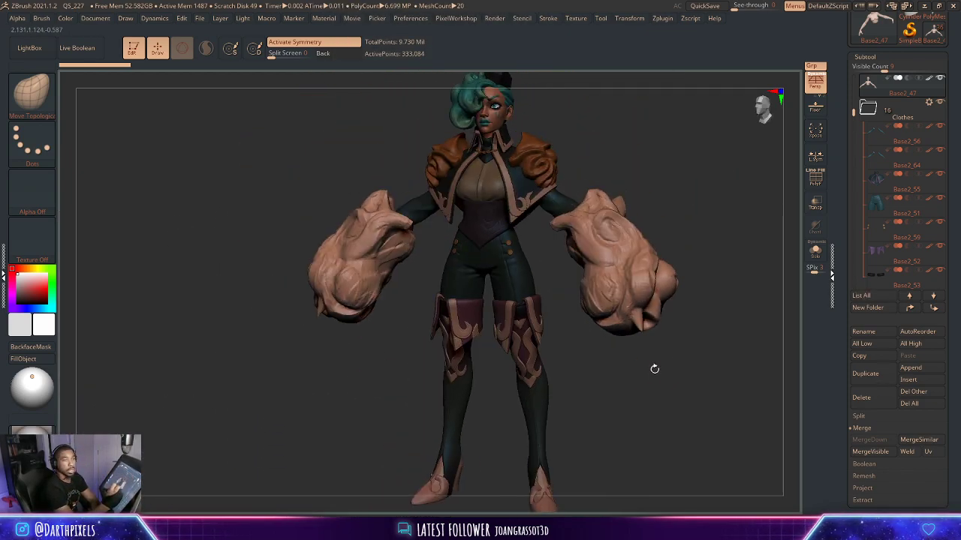
Try the Longhi-sculpt-spec and Metal 01 materials on the full figure.
click(33, 388)
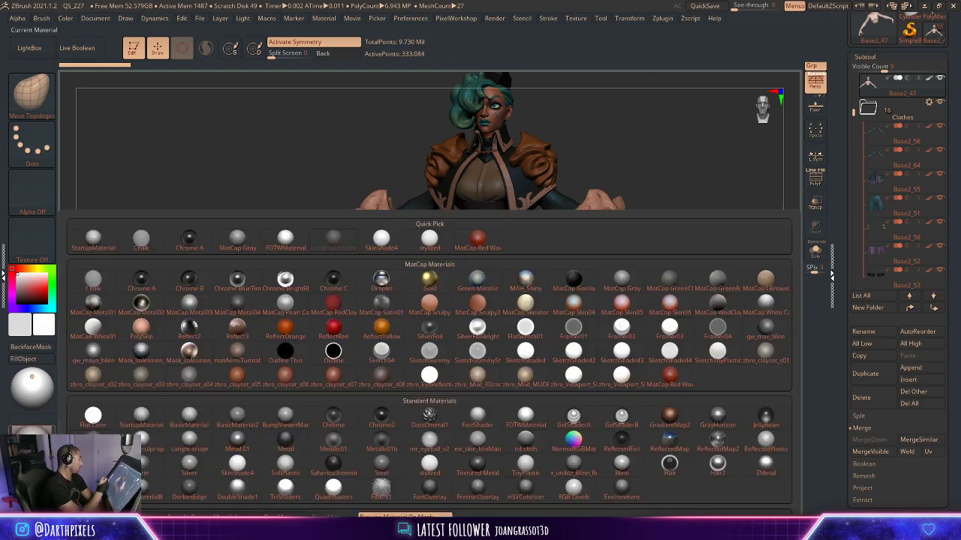
click(146, 437)
click(29, 429)
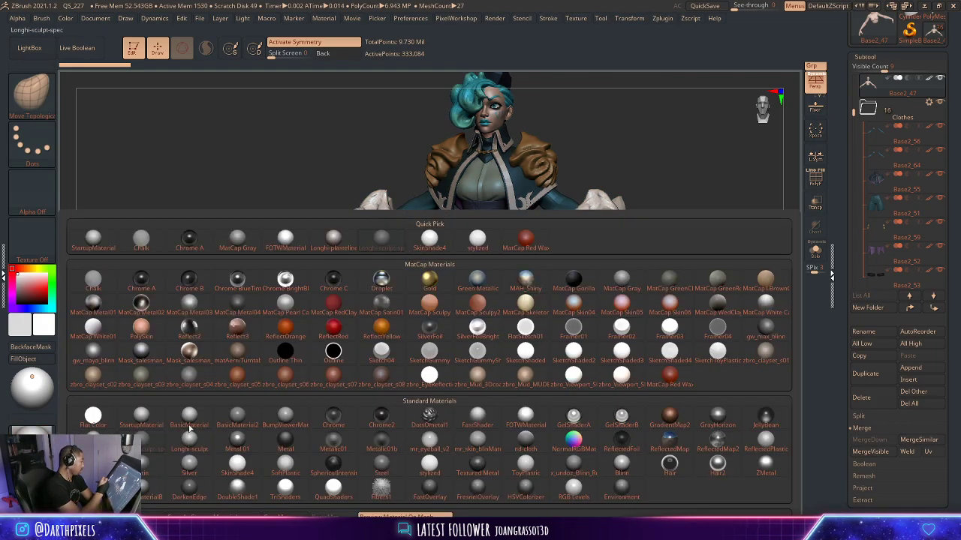
click(250, 447)
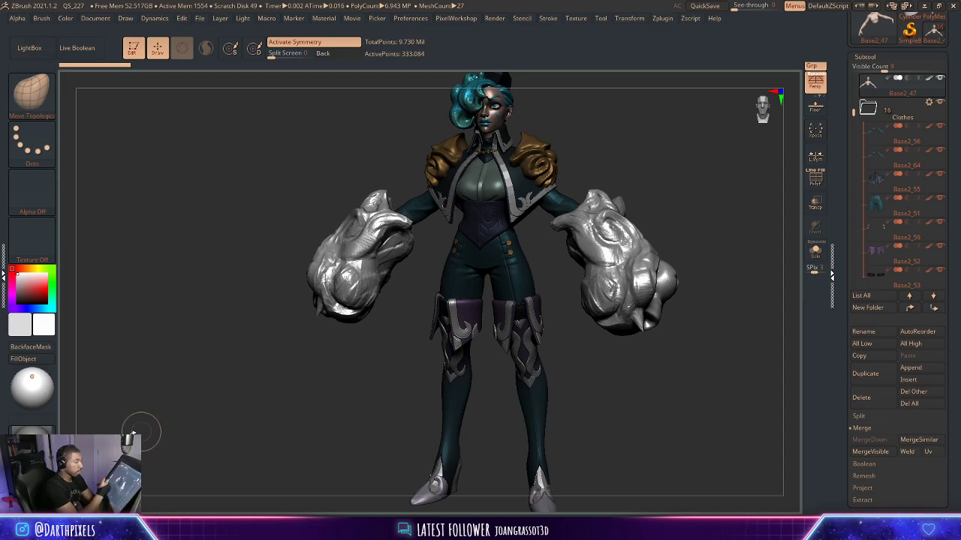
Try the gw_max_blinn and SkinShade4 materials and check their shading on the figure.
click(31, 430)
click(763, 329)
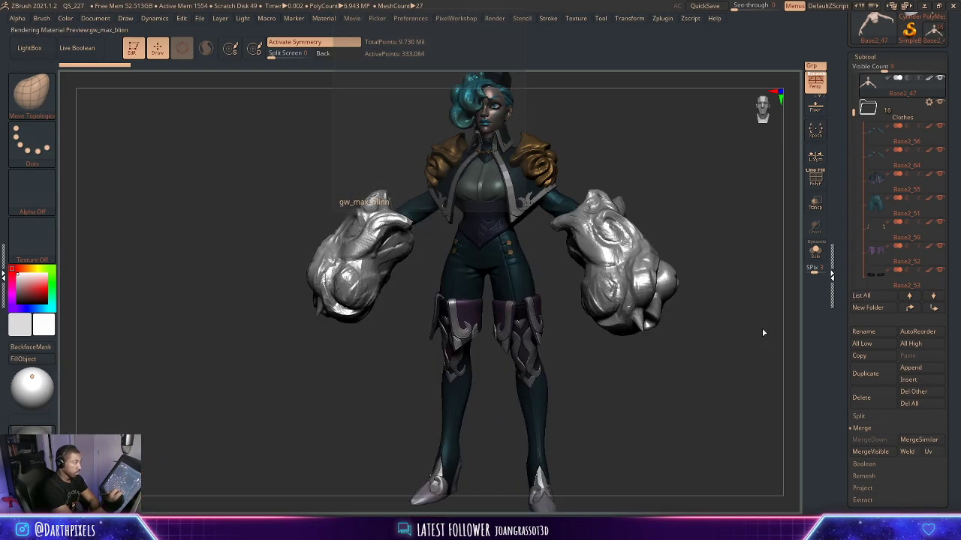
click(29, 429)
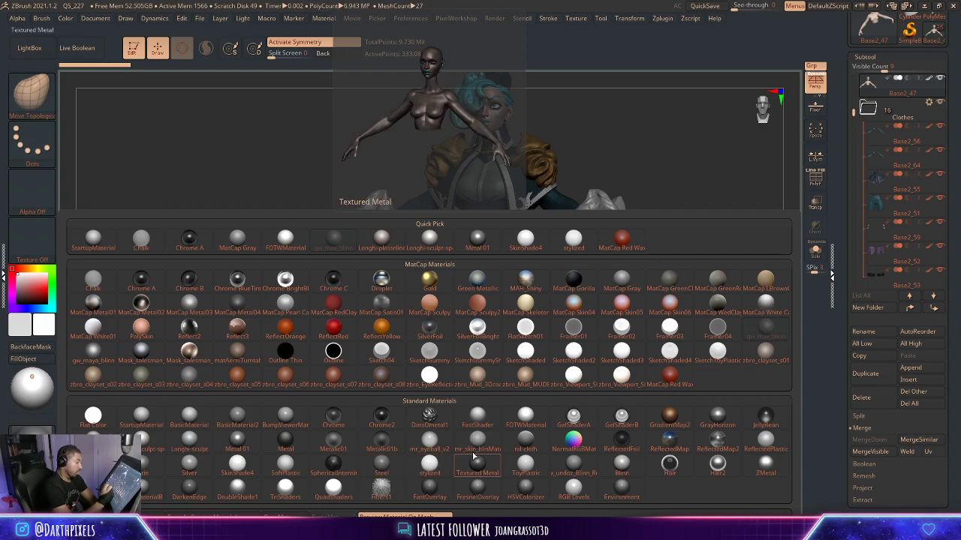
click(254, 465)
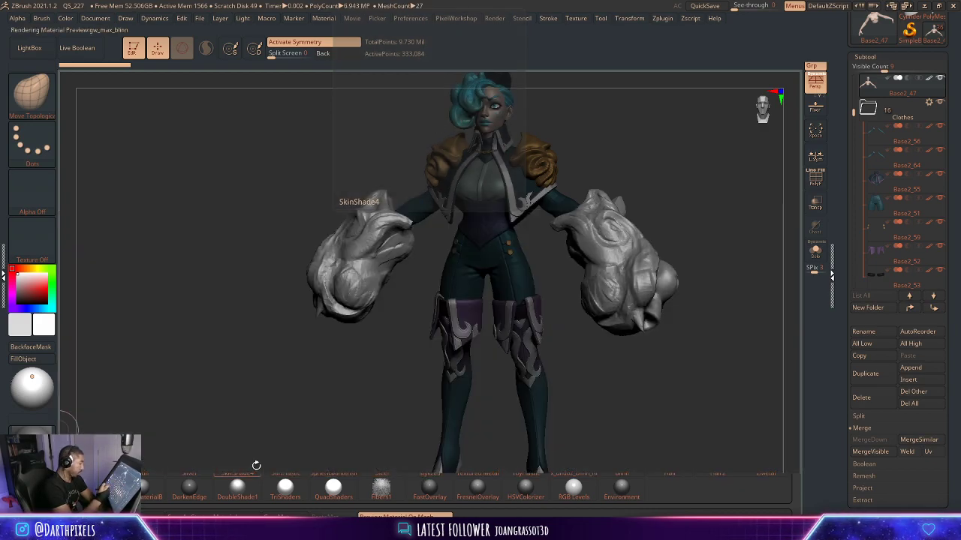
mouse_move(590, 362)
shift+mouse_down()
mouse_move(611, 379)
mouse_move(603, 403)
mouse_move(558, 499)
mouse_move(542, 495)
shift+mouse_up()
mouse_move(611, 252)
mouse_down()
mouse_move(647, 229)
mouse_move(646, 163)
mouse_move(618, 229)
mouse_move(565, 248)
mouse_up()
Try the ReflectedPlasticB and Blinn materials and check how they shade the outfit.
click(31, 450)
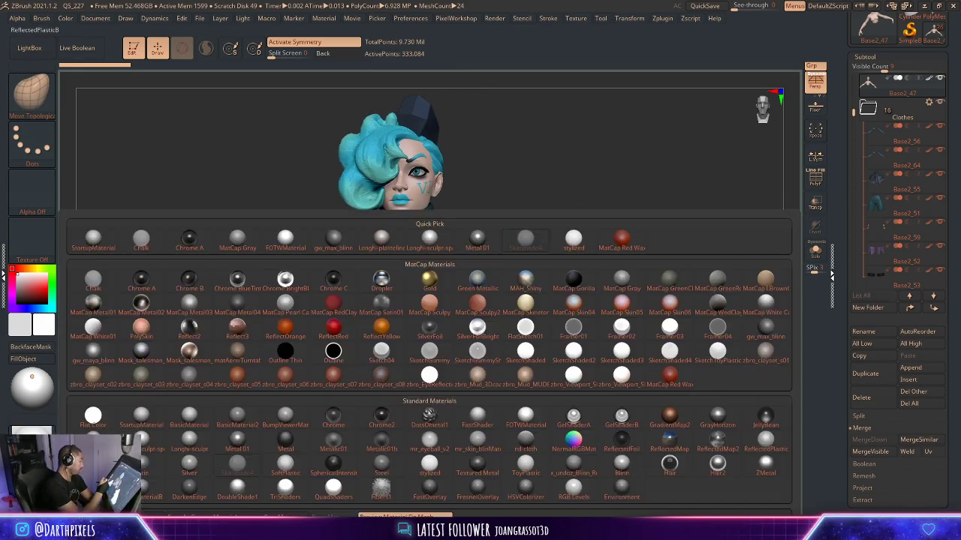
click(773, 444)
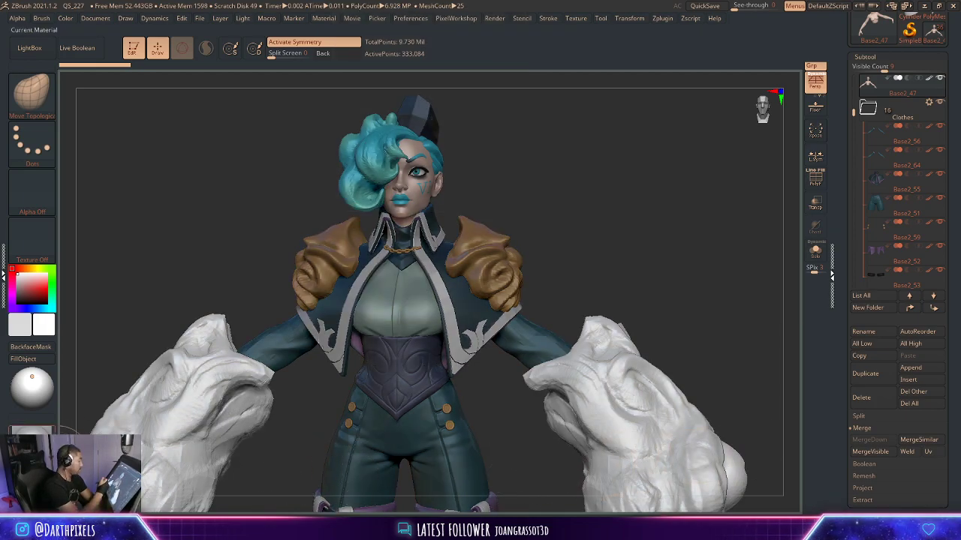
key(m)
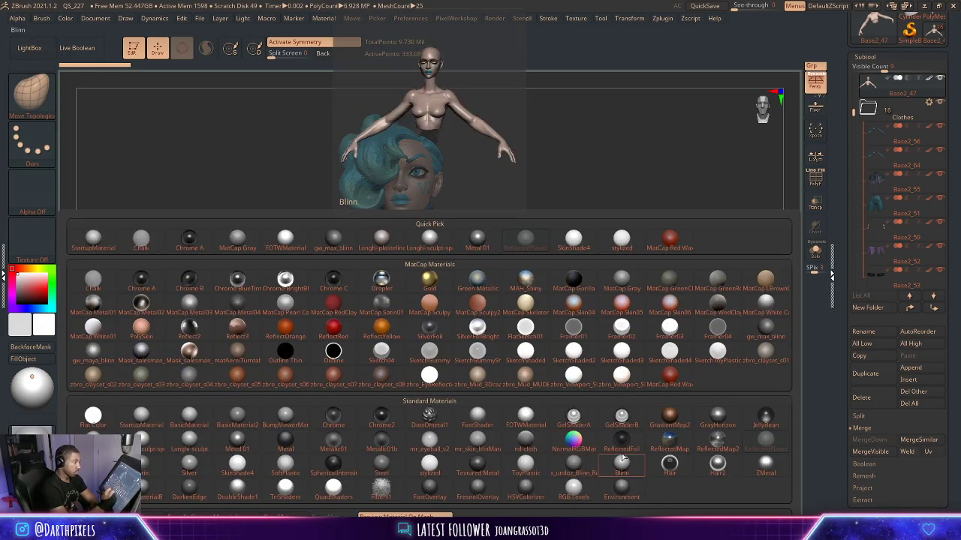
click(639, 467)
alt+drag(586, 265, 619, 190)
alt+drag(634, 230, 638, 195)
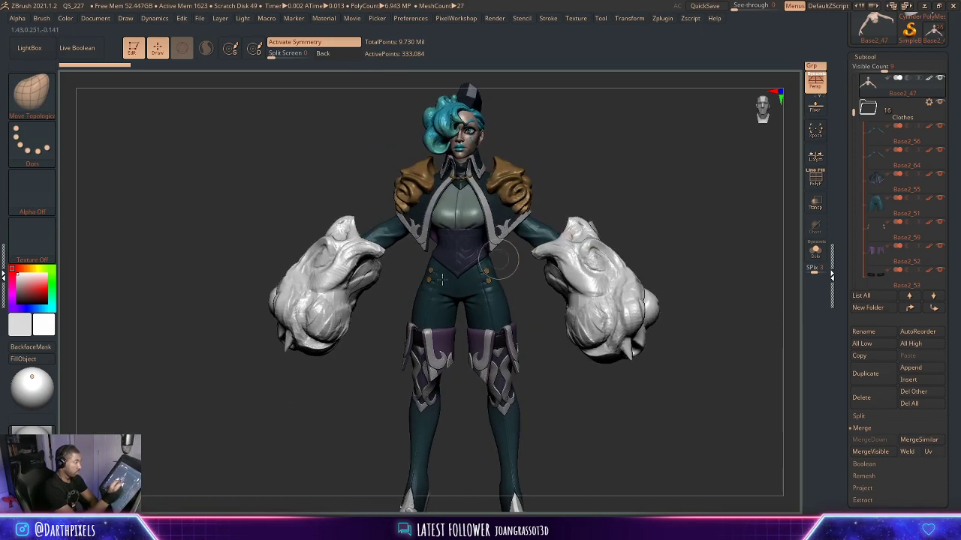
Restore FOTWMaterial as the active material and check the figure's shading.
click(31, 443)
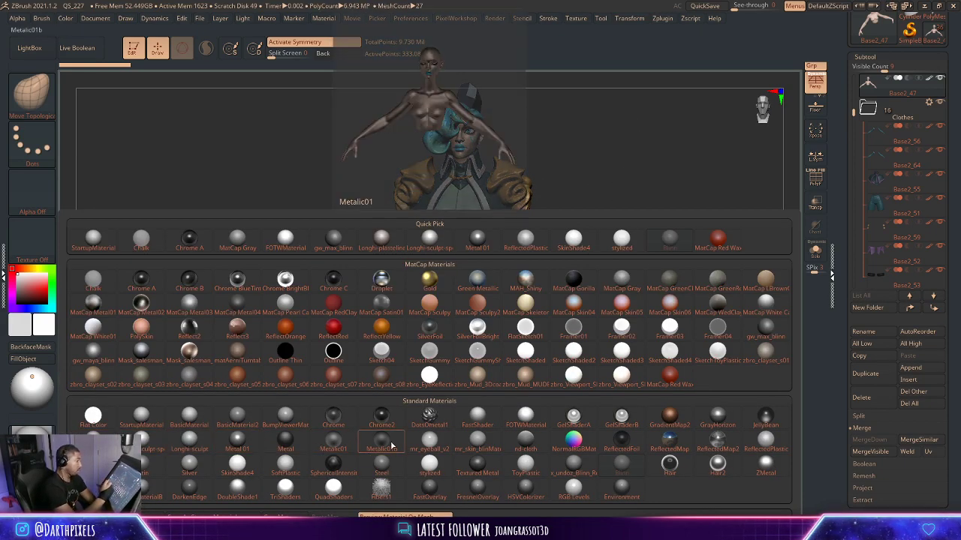
click(532, 414)
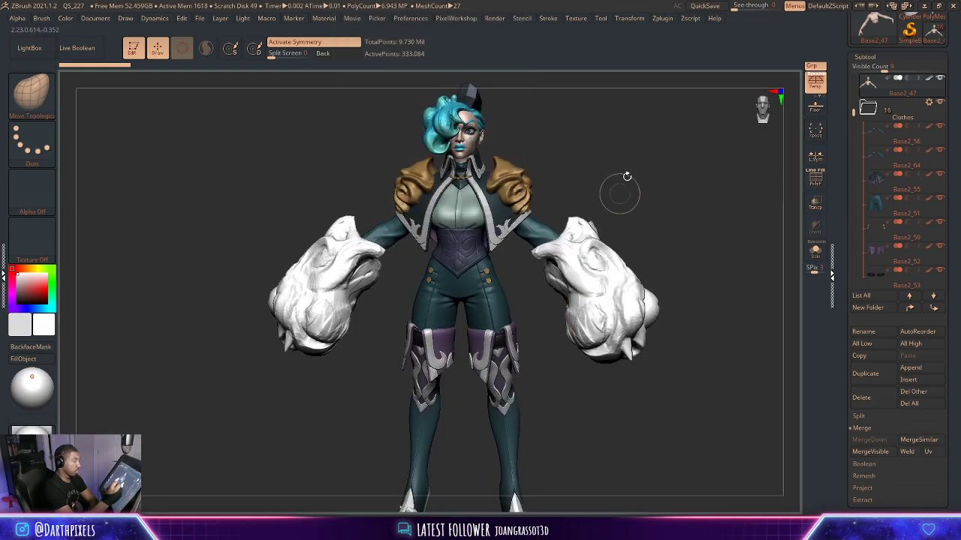
alt+drag(624, 177, 568, 289)
drag(638, 219, 665, 251)
Select the shawl_puff subtool, turn polyframe on, and inspect the shawl trim's mesh in isolation.
alt+click(476, 308)
key(shift+f)
click(815, 251)
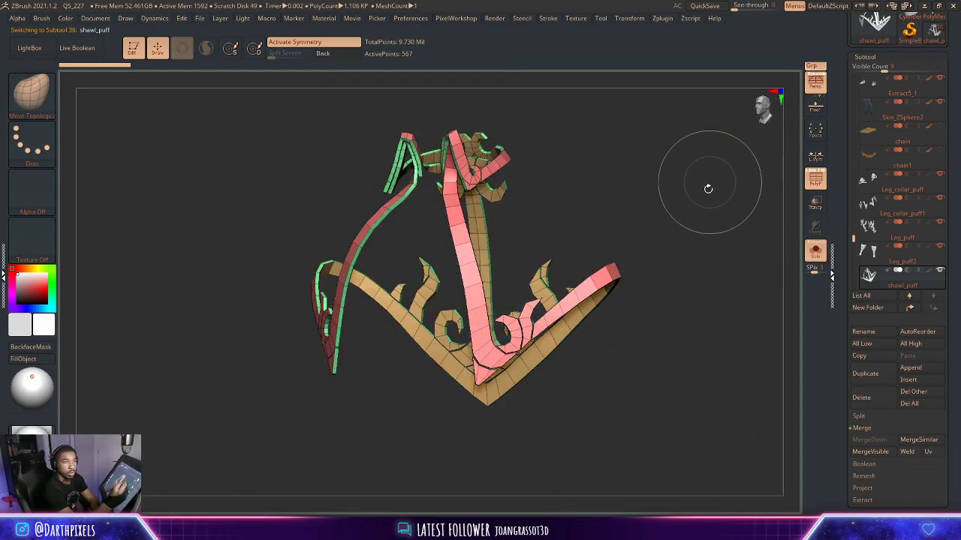
drag(707, 187, 658, 235)
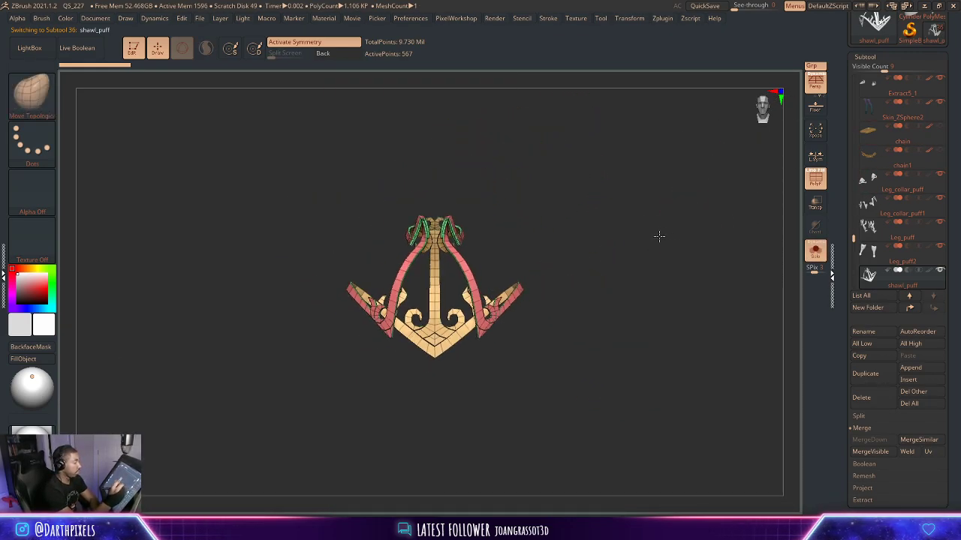
alt+drag(641, 287, 642, 214)
click(815, 251)
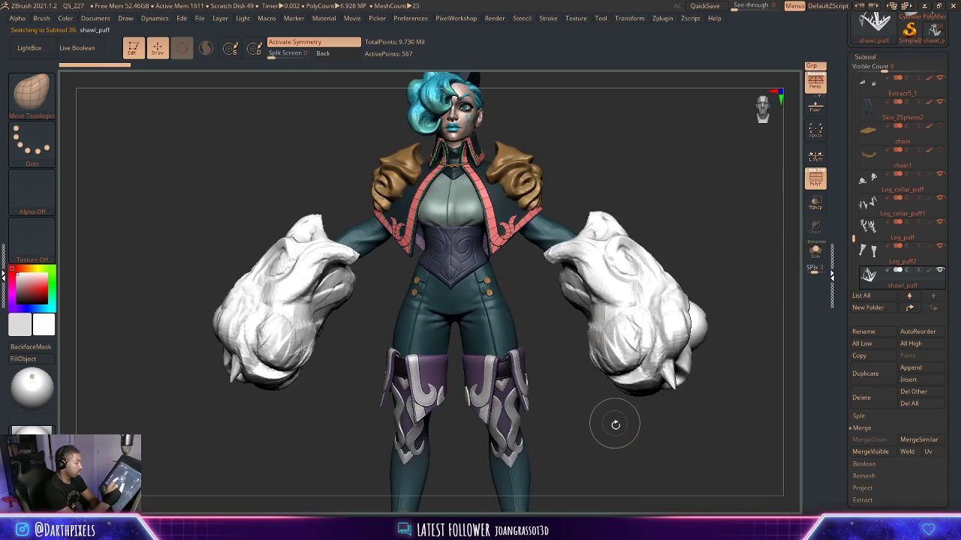
Leave a full-figure canvas snapshot in three-quarter view beside the model and recentre the live model.
alt+drag(613, 425, 337, 358)
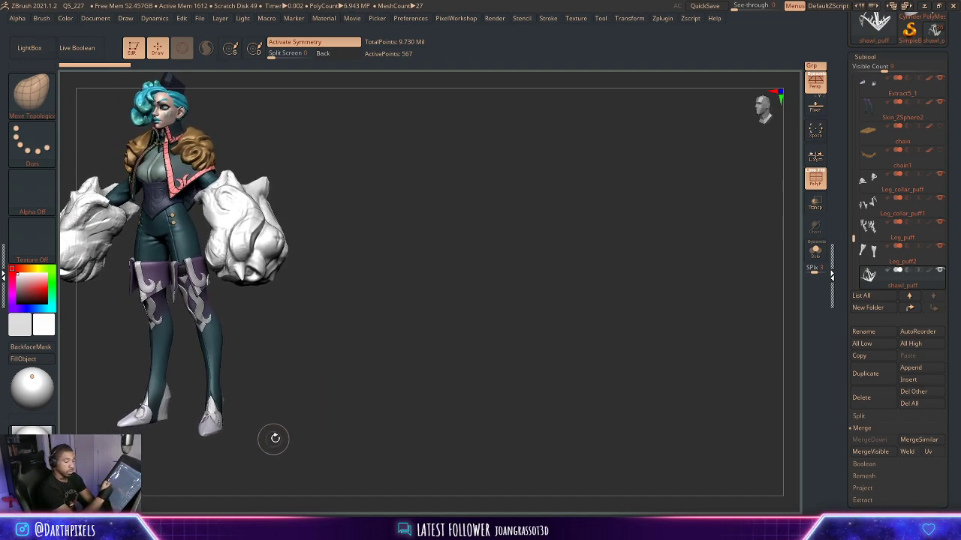
drag(354, 365, 660, 339)
key(shift+s)
alt+drag(609, 360, 631, 410)
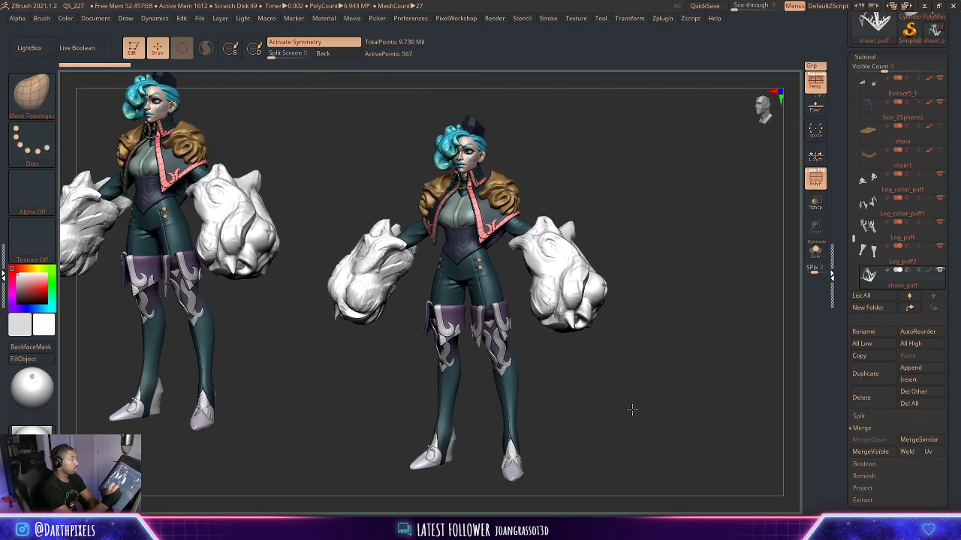
drag(632, 300, 651, 306)
Examine the shawl trim, collar and corset against the leg armour, and check the Leg_puff subtool's polygon information.
drag(526, 338, 465, 306)
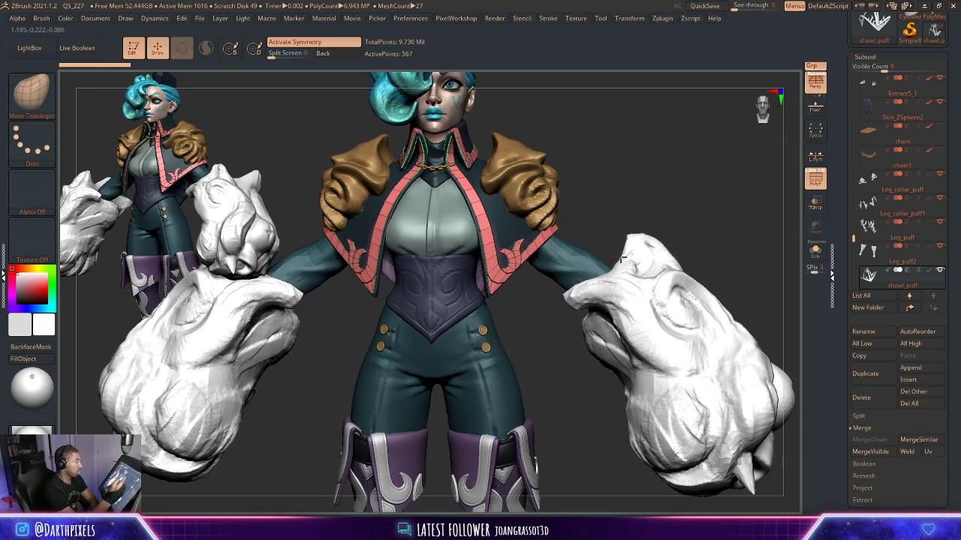
alt+drag(593, 196, 614, 323)
drag(613, 285, 662, 240)
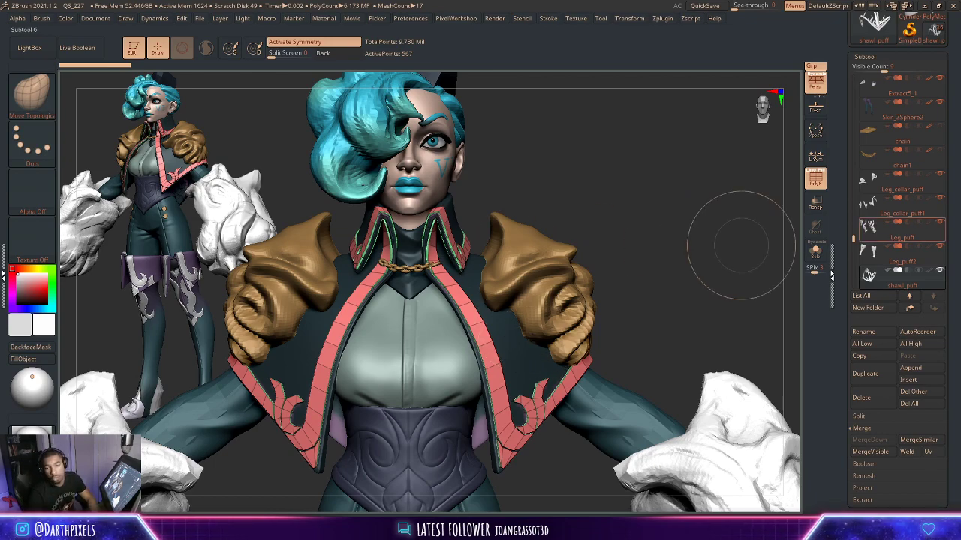
mouse_move(893, 230)
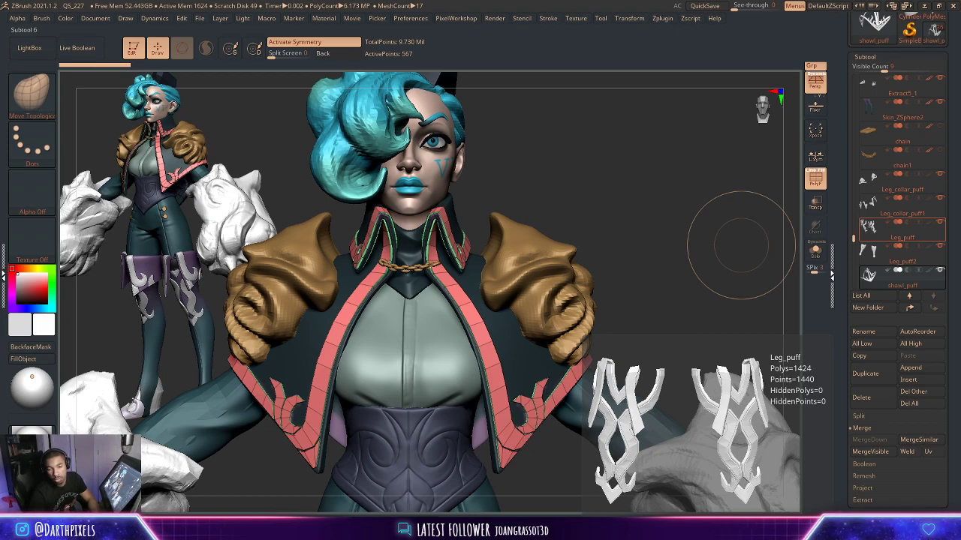
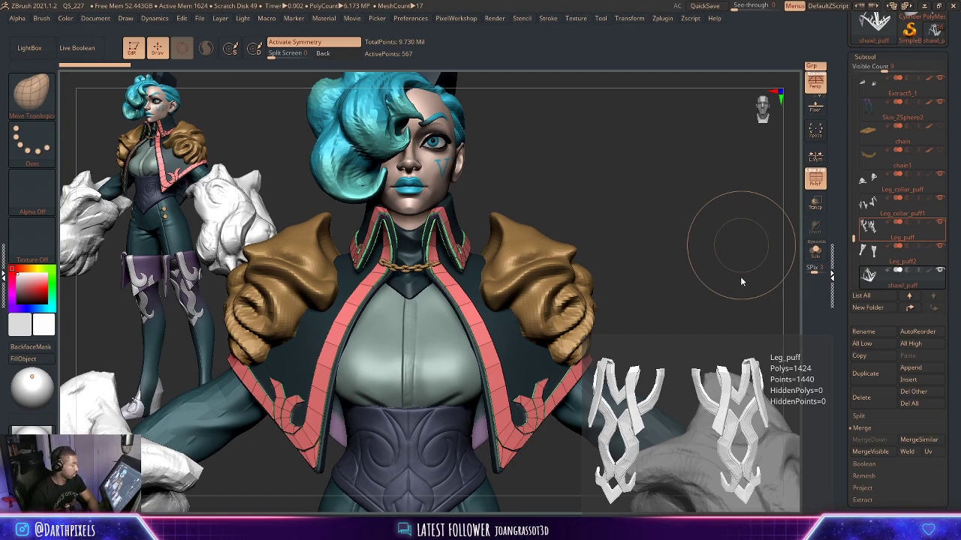
drag(724, 269, 661, 244)
alt+drag(680, 301, 665, 153)
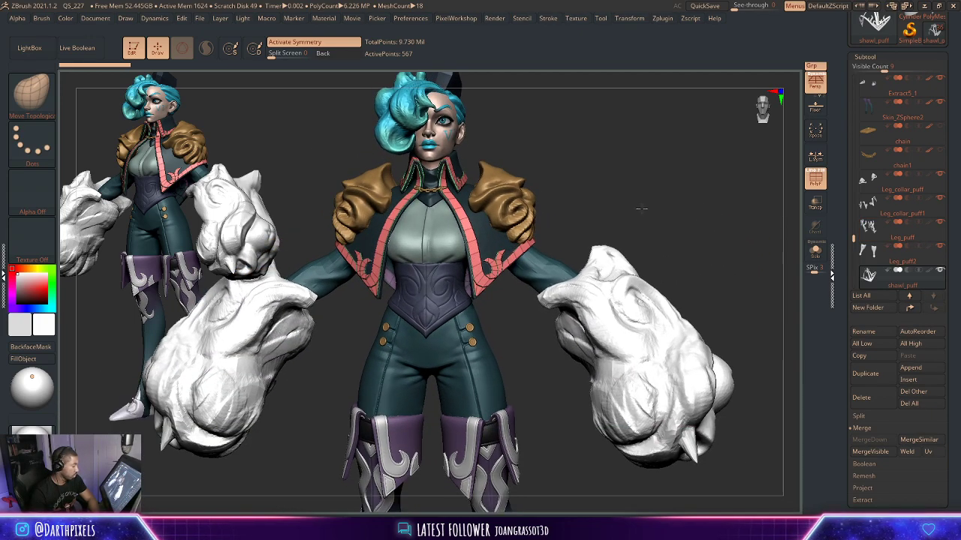
mouse_move(642, 208)
alt+mouse_down()
mouse_move(605, 213)
mouse_move(596, 187)
mouse_move(643, 219)
alt+mouse_up()
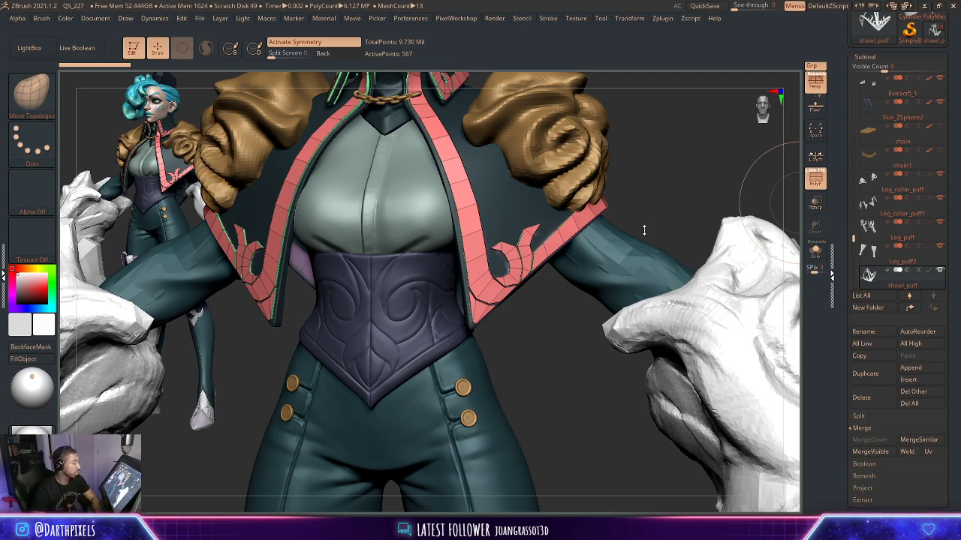
alt+drag(644, 231, 595, 206)
Turn polyframe off and set the shawl trim's dynamic subdivision thickness to 0.
key(shift+f)
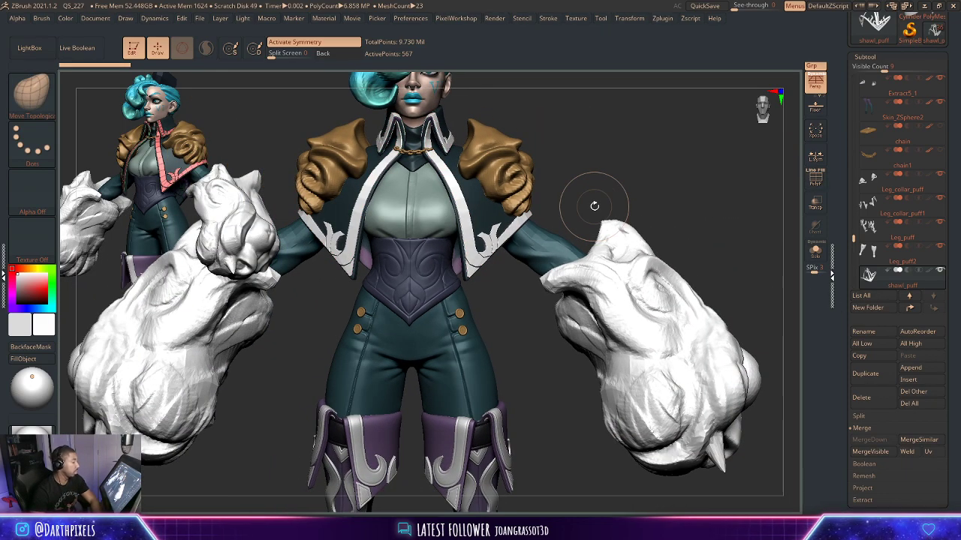
key(space)
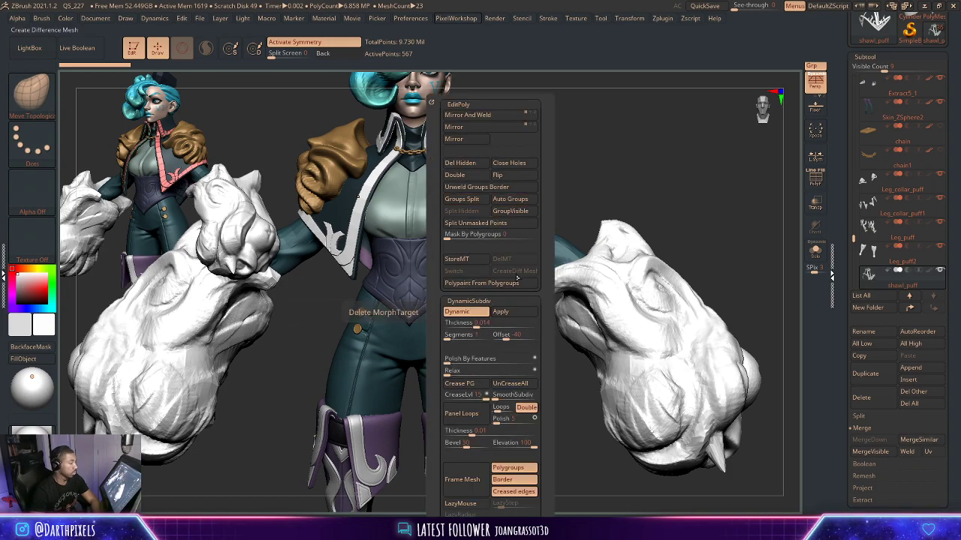
drag(474, 325, 445, 342)
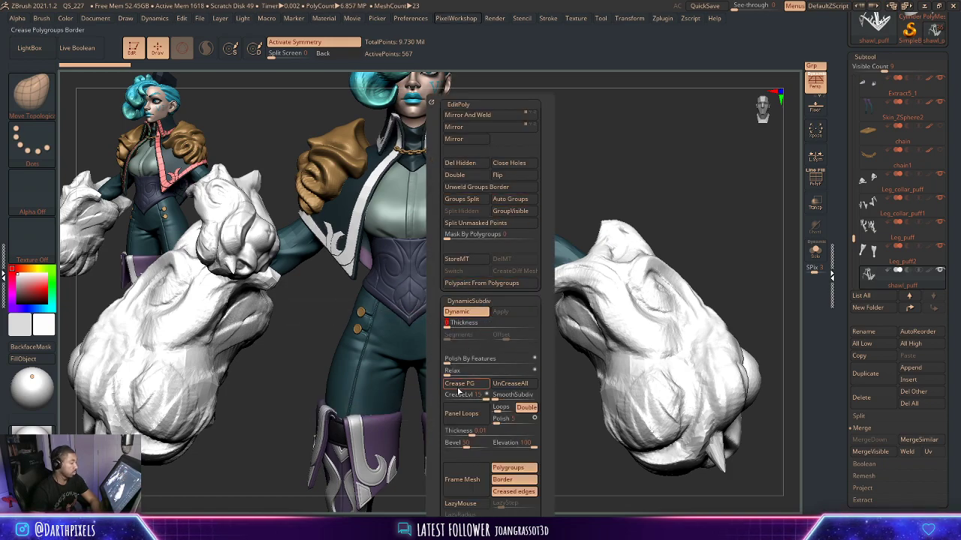
Adjust the shawl trim's smooth subdivision levels and recolour the trim with a dark indigo sampled from the model.
drag(467, 396, 495, 398)
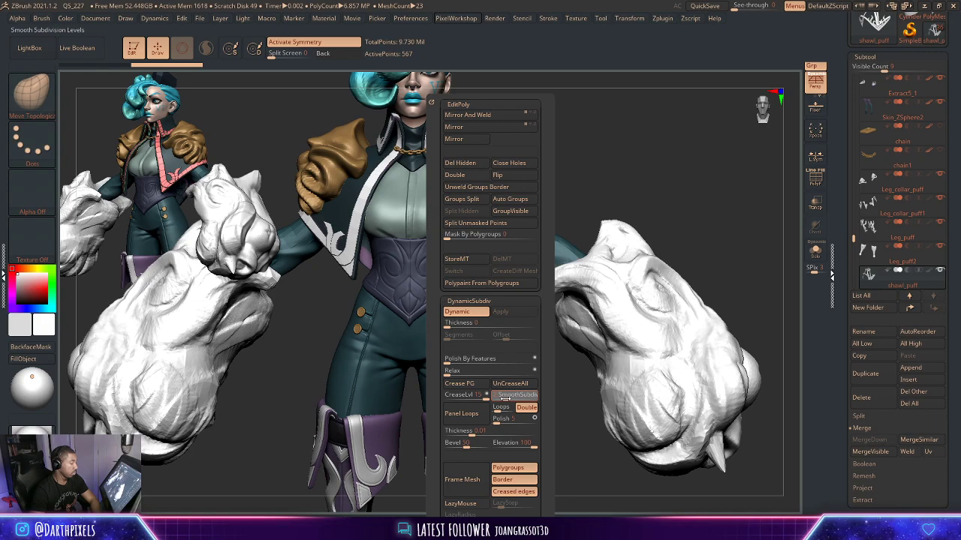
click(505, 398)
drag(585, 164, 565, 249)
mouse_move(520, 312)
mouse_down()
mouse_move(505, 307)
mouse_move(568, 213)
mouse_move(549, 191)
mouse_move(507, 200)
mouse_move(622, 202)
mouse_move(549, 195)
mouse_up()
key(c)
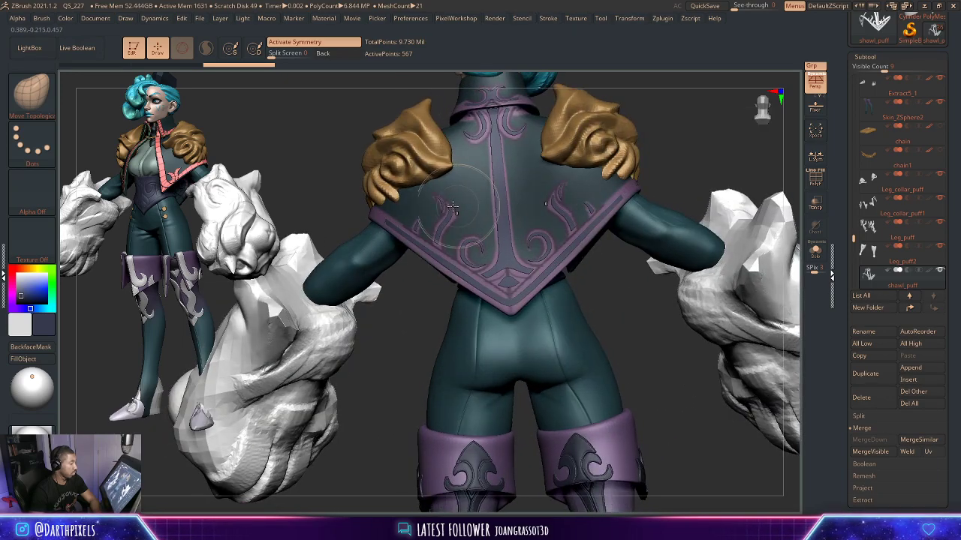
drag(328, 199, 337, 203)
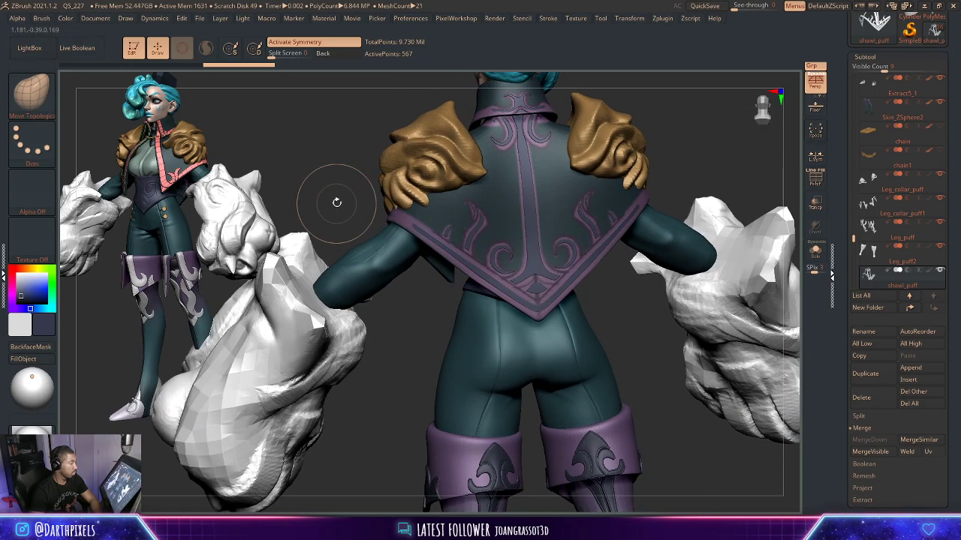
key(space)
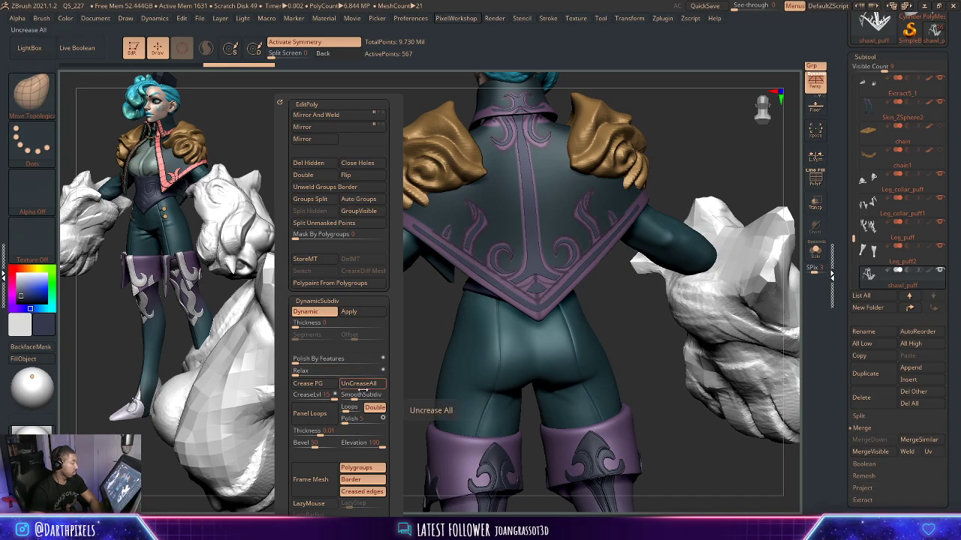
click(353, 397)
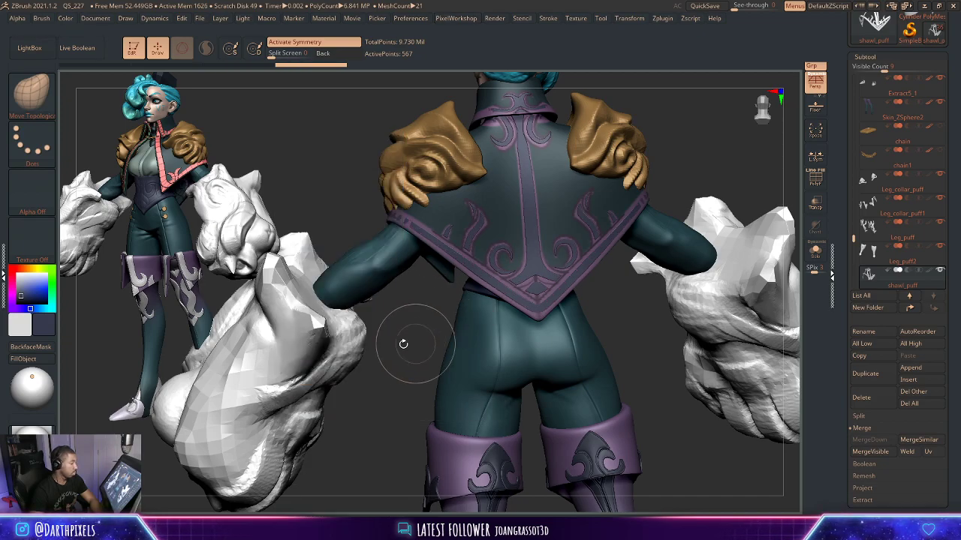
Duplicate the shawl_puff subtool and turn polyframe on for the copy.
drag(403, 343, 562, 214)
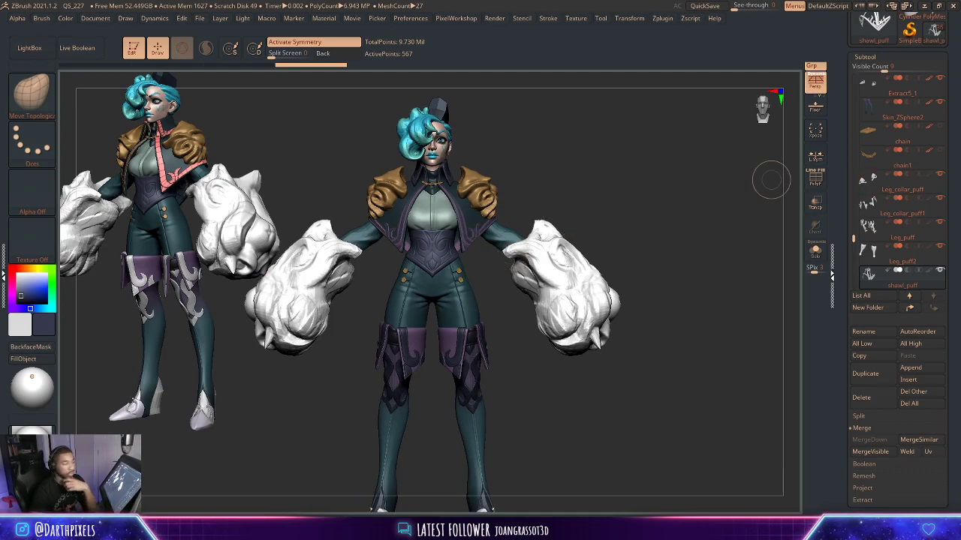
alt+drag(584, 129, 597, 245)
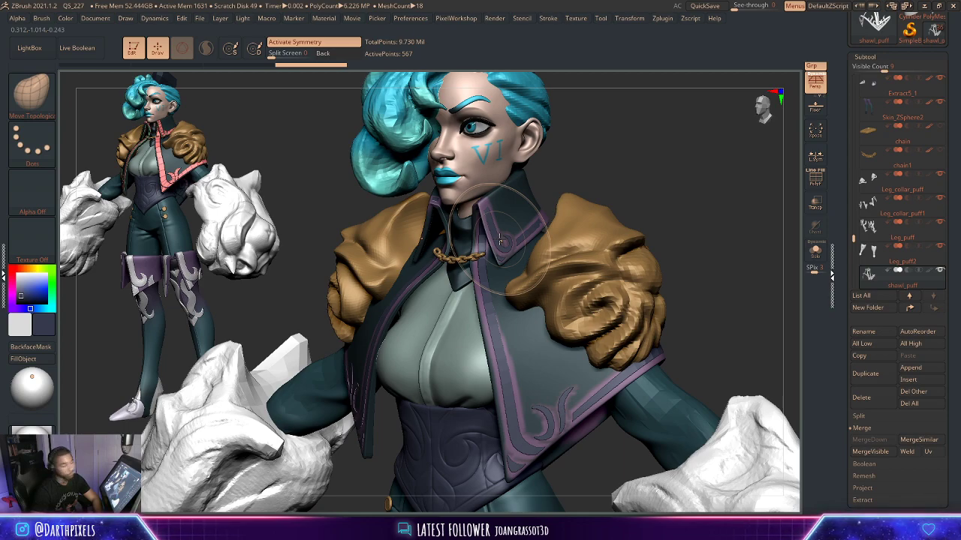
key(shift)
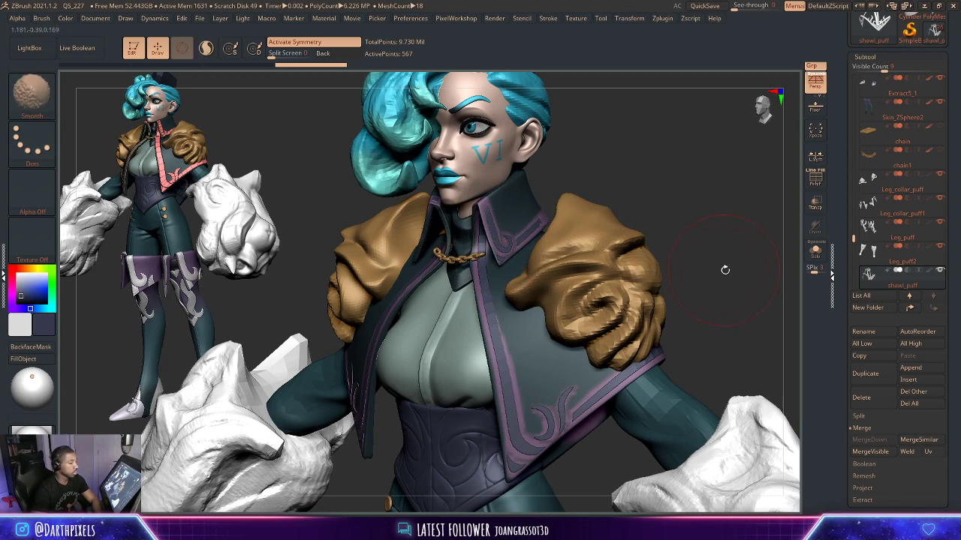
mouse_move(697, 281)
shift+mouse_down()
mouse_move(677, 231)
mouse_move(648, 238)
mouse_move(627, 154)
shift+mouse_up()
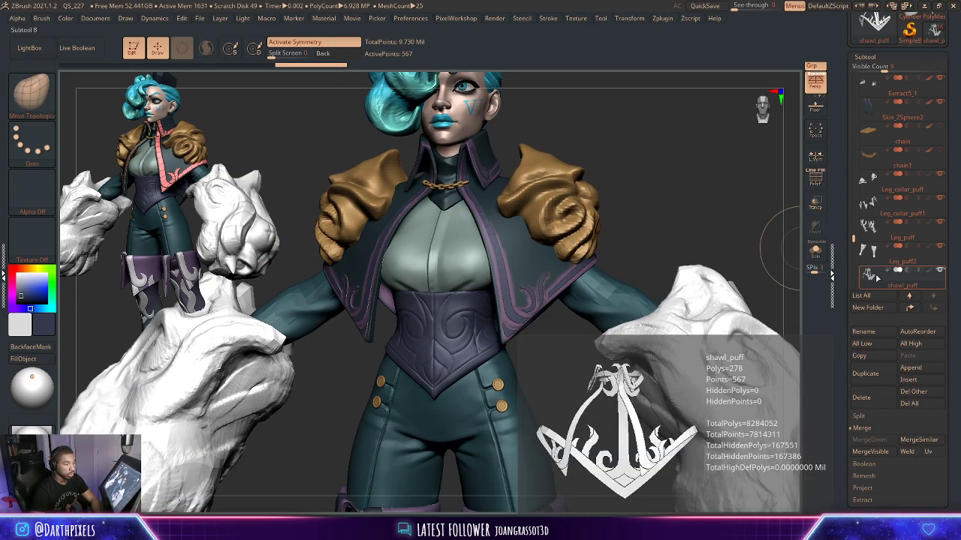
drag(669, 204, 713, 218)
click(861, 381)
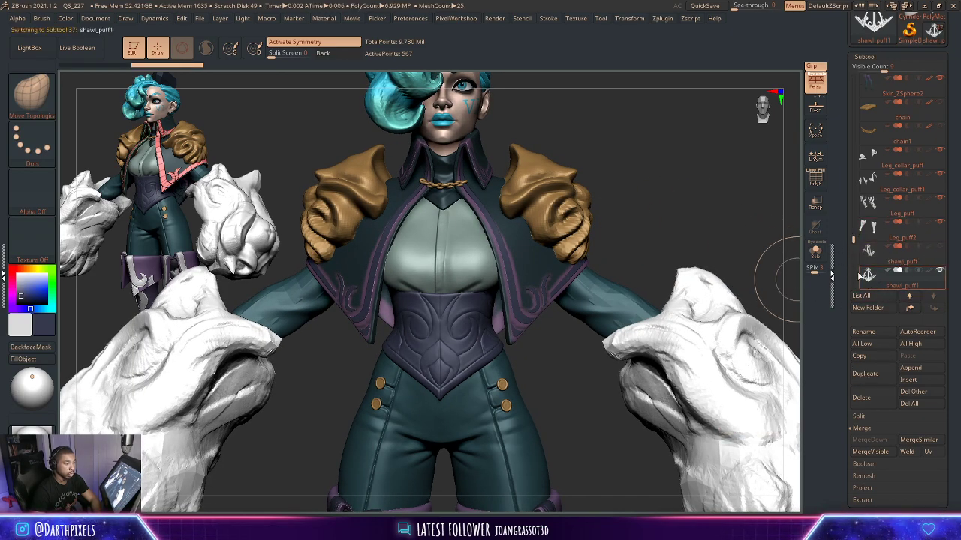
drag(626, 178, 578, 166)
key(shift+f)
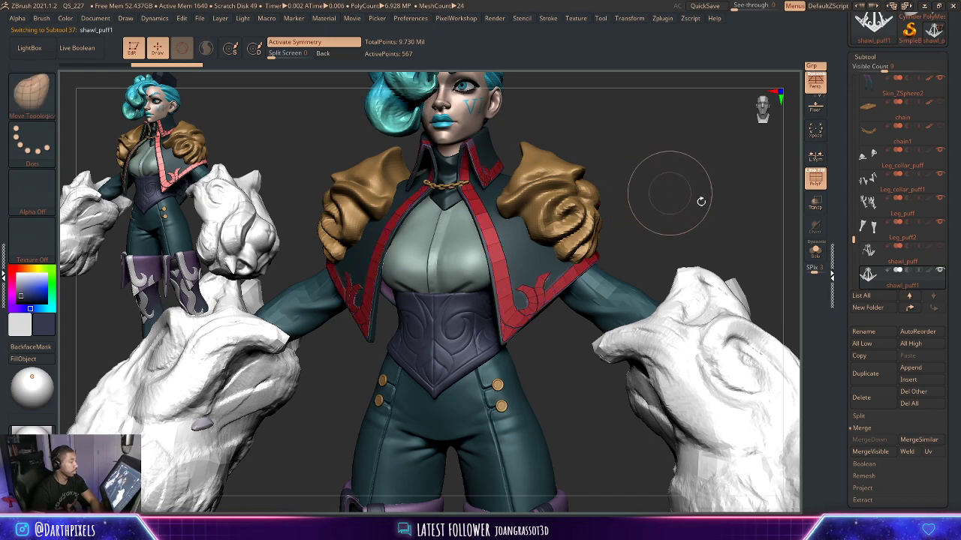
Split the duplicated trim into a polygroup per separate piece with Auto Groups.
mouse_move(635, 147)
alt+mouse_down()
mouse_move(669, 129)
mouse_move(611, 215)
alt+mouse_up()
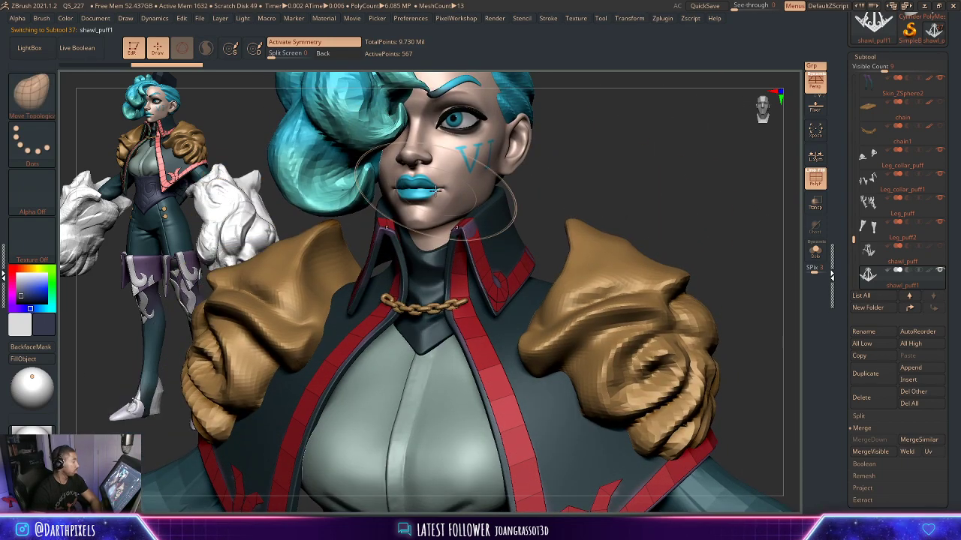
key(space)
key(space)
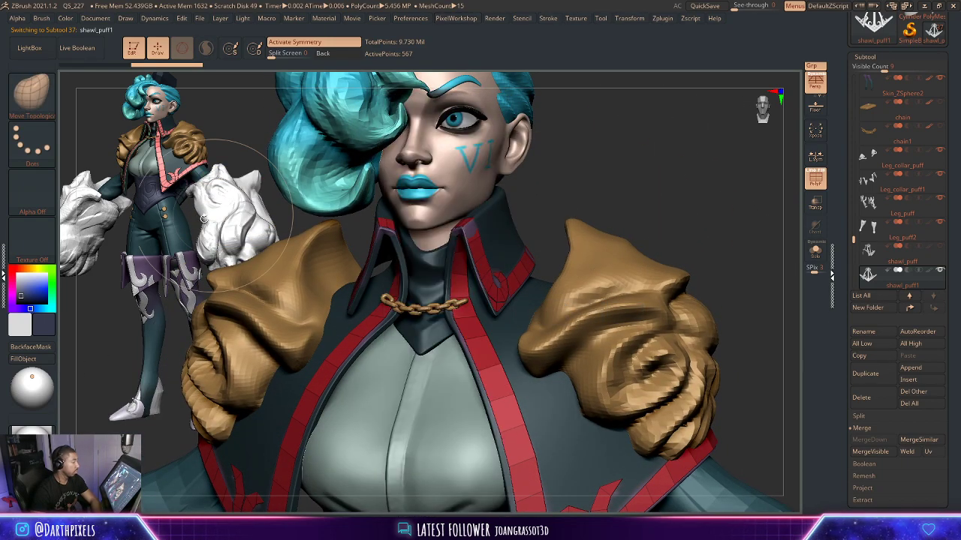
key(space)
click(561, 200)
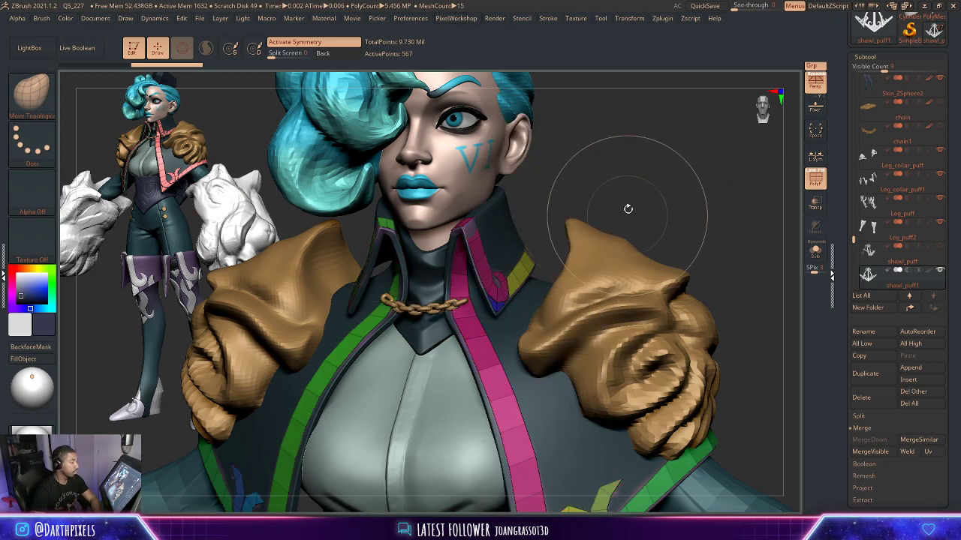
Isolate the curled trim piece on the collar flap and delete all the hidden trim geometry.
ctrl+shift+click(484, 257)
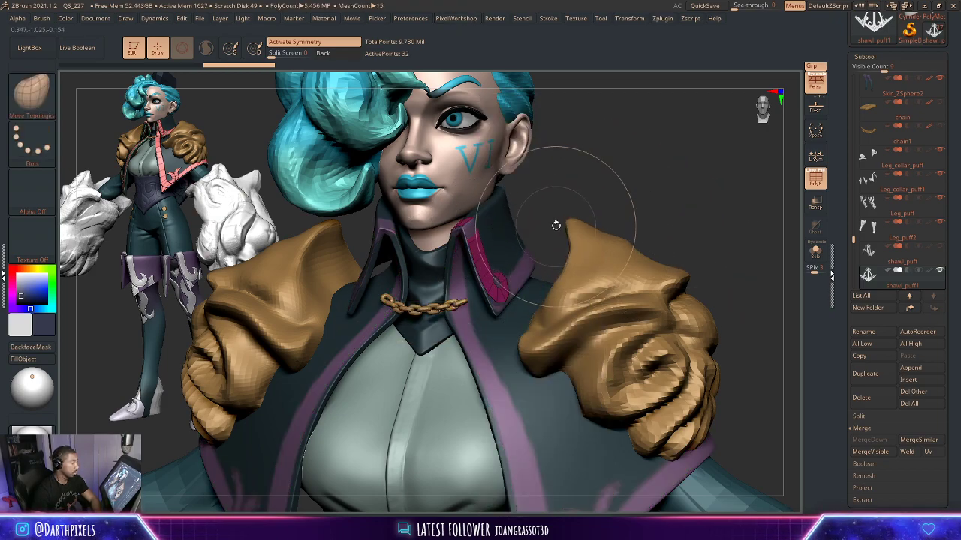
alt+drag(556, 225, 547, 206)
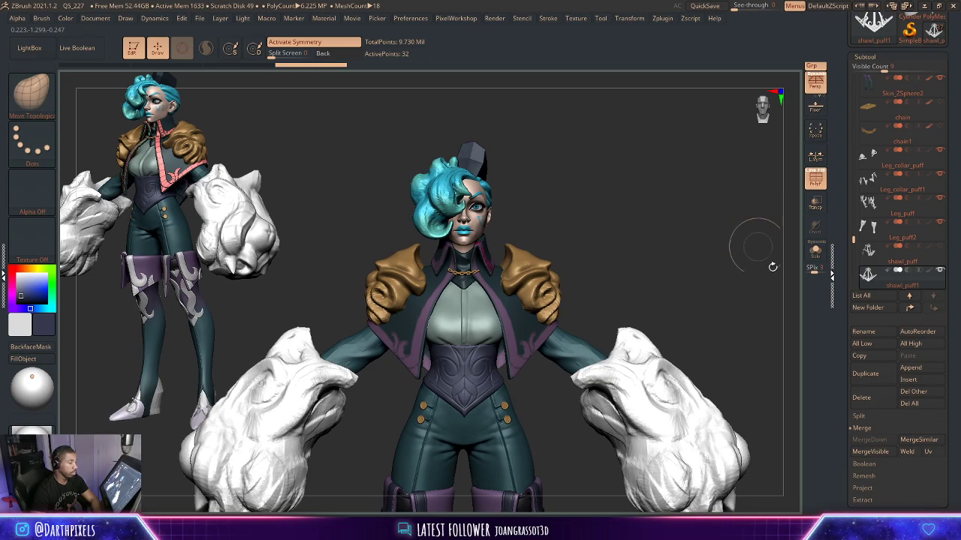
key(g)
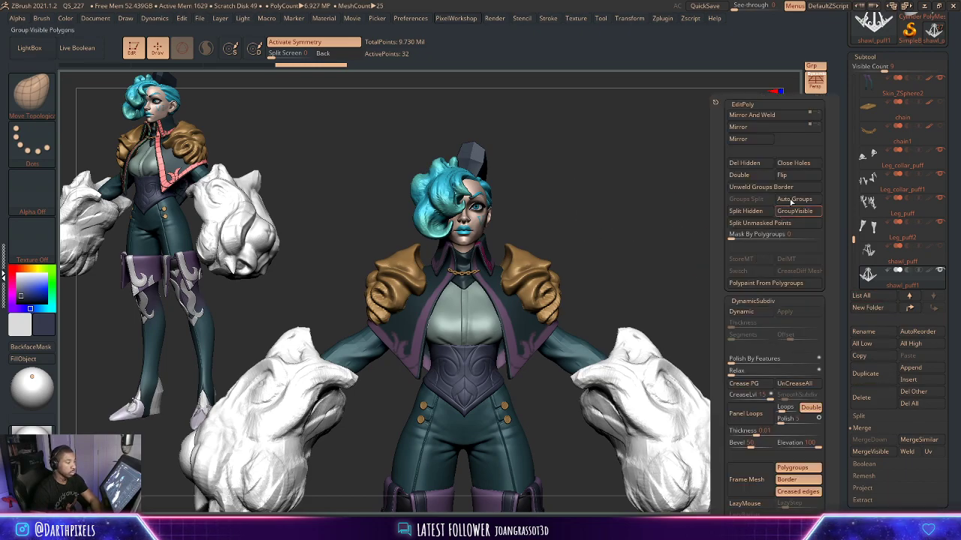
click(758, 166)
Check the remaining collar trim piece in isolation with polyframe on and adjust the brush's draw size.
drag(580, 211, 661, 259)
mouse_move(588, 189)
mouse_down()
mouse_move(596, 198)
mouse_move(581, 206)
mouse_up()
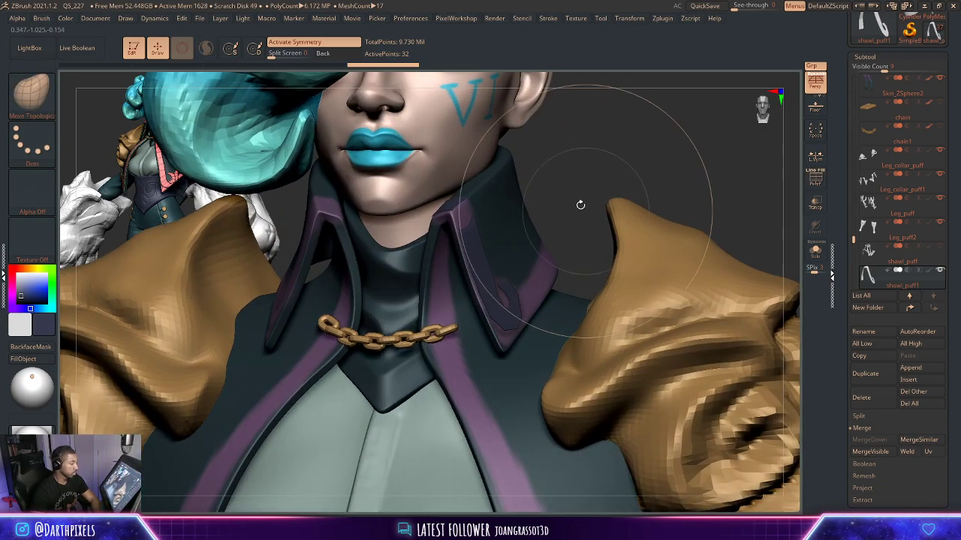
click(817, 251)
key(shift+f)
mouse_move(564, 184)
mouse_down()
mouse_move(638, 197)
mouse_move(609, 163)
mouse_move(594, 162)
mouse_up()
click(814, 251)
key(space)
drag(597, 171, 590, 173)
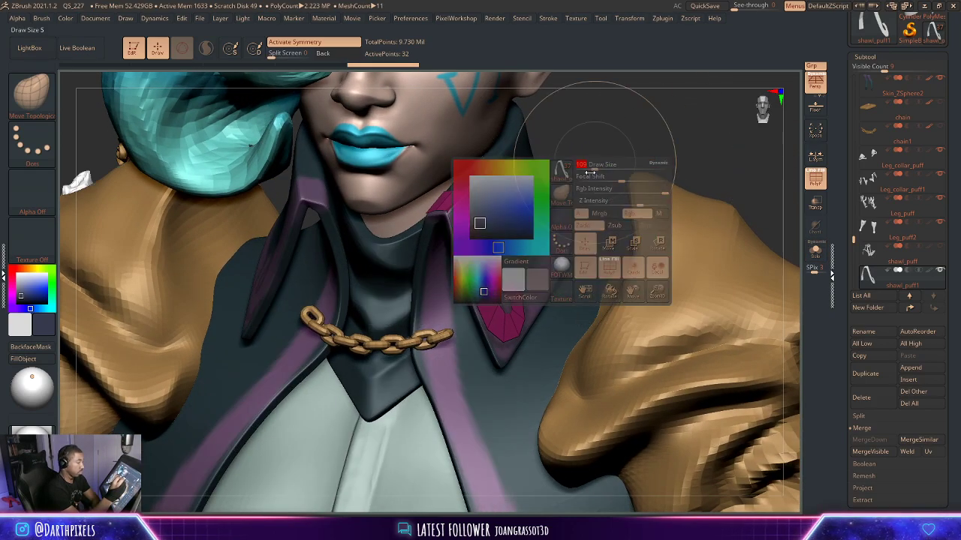
Turn symmetry off and insert a single edge loop along the middle of the collar trim piece with ZModeler.
click(33, 96)
click(527, 102)
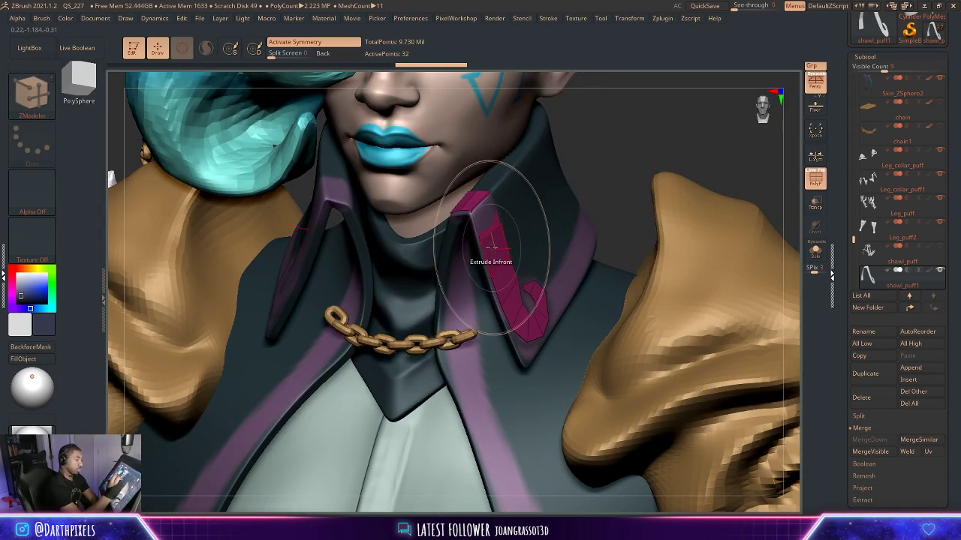
key(x)
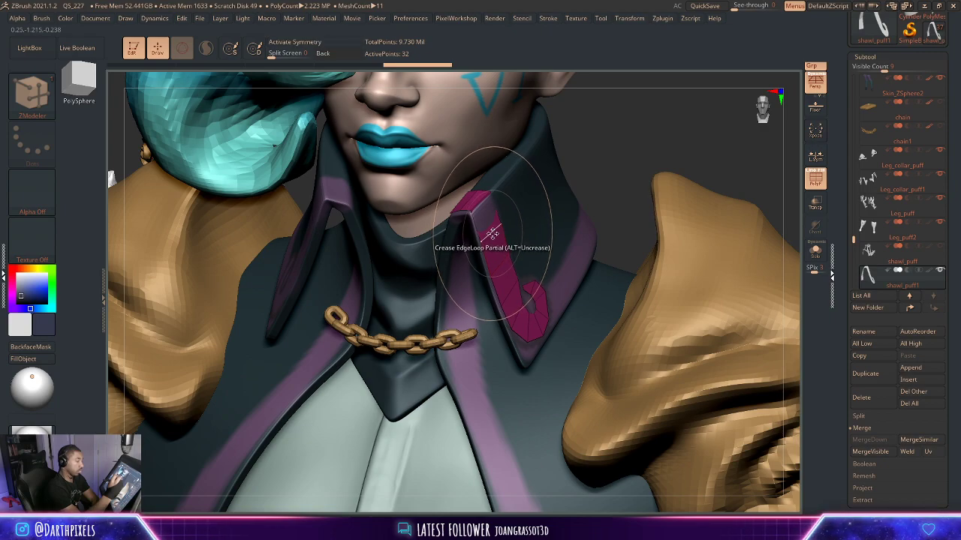
key(space)
click(488, 228)
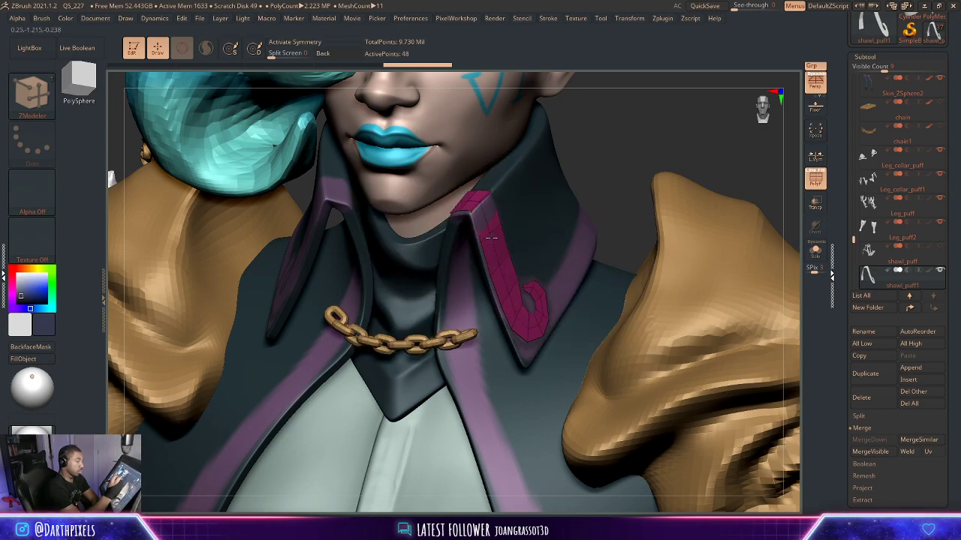
Set the ZModeler edge action to Move Brush Radius, pull the collar trim's middle loop out into a ridge, and hide polyframe.
mouse_move(591, 166)
mouse_down()
mouse_move(626, 154)
mouse_move(578, 175)
mouse_up()
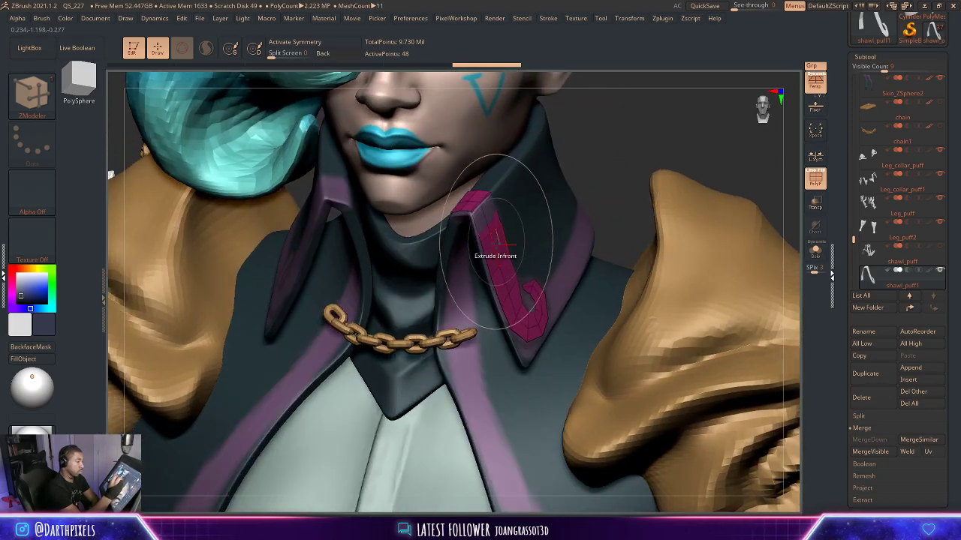
key(space)
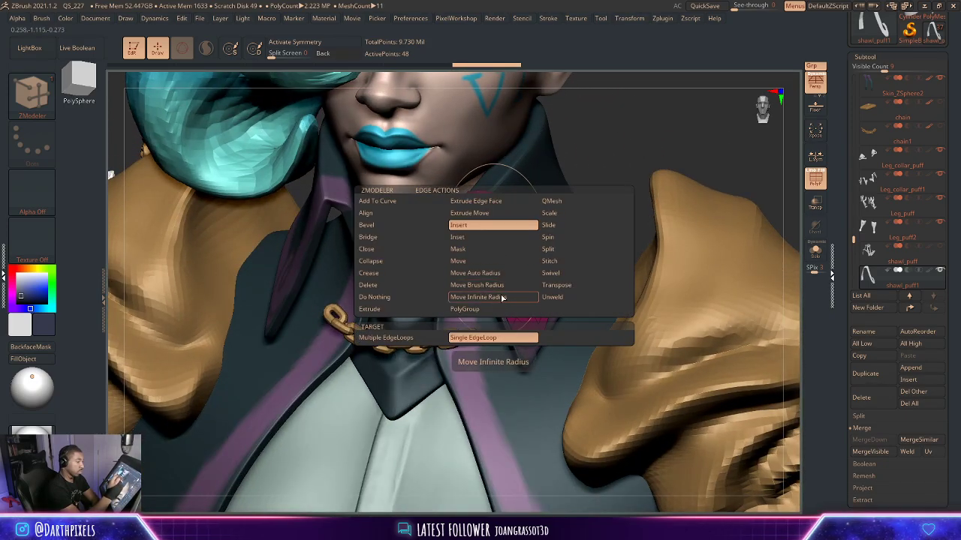
click(491, 285)
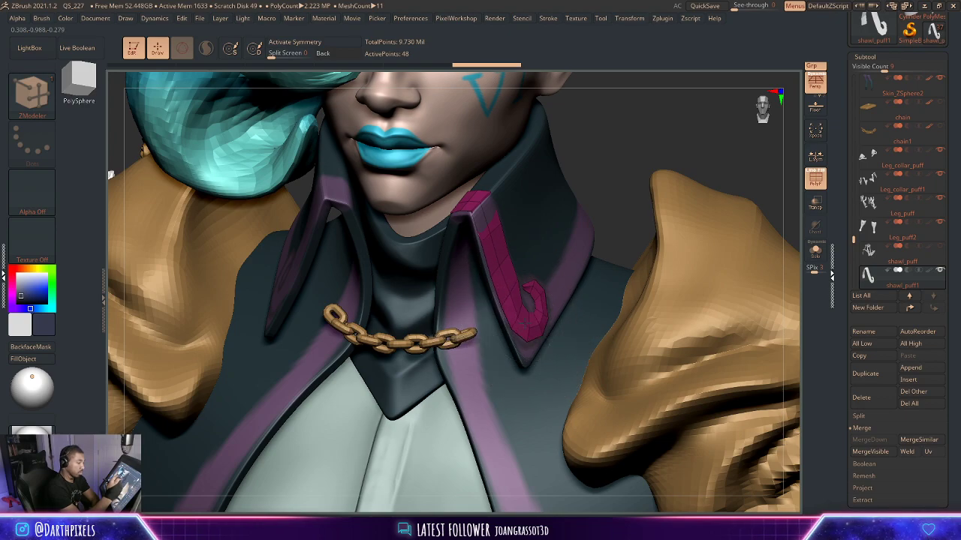
mouse_move(633, 169)
mouse_down()
mouse_move(567, 159)
mouse_move(625, 168)
mouse_move(589, 187)
mouse_move(607, 233)
mouse_move(598, 190)
mouse_move(852, 234)
mouse_up()
key(shift+f)
Recolour the collar trim piece with the purple sampled from the model's painted border.
drag(628, 133, 398, 156)
key(c)
alt+drag(628, 155, 720, 197)
right_click(620, 155)
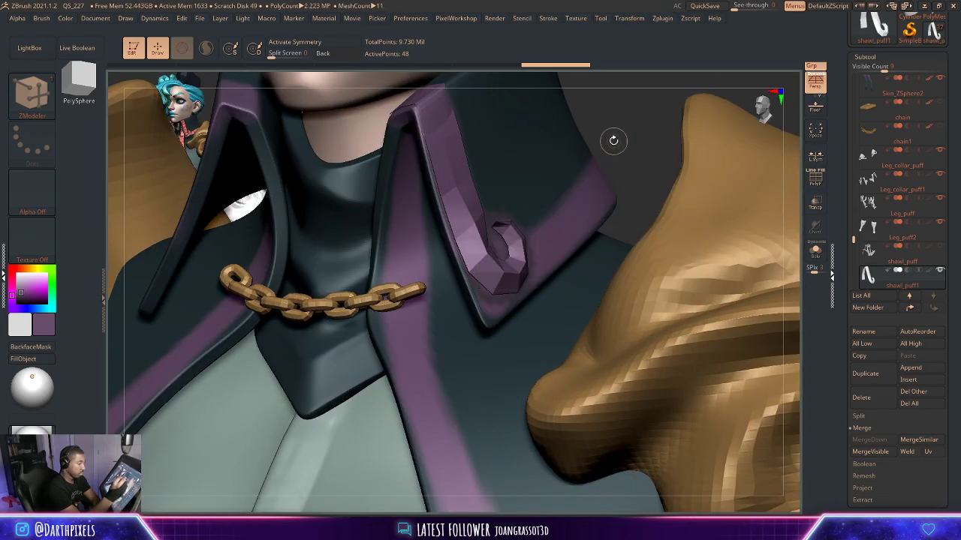
Show only the collar trim piece with polyframe on, framed around the open tip of its curl.
drag(613, 140, 646, 159)
click(815, 252)
alt+drag(617, 200, 629, 278)
key(shift+f)
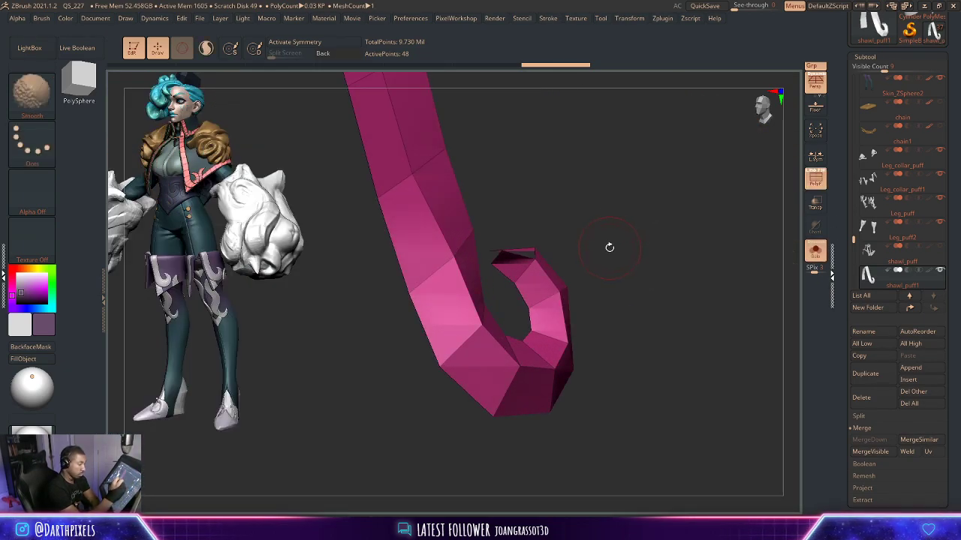
drag(566, 206, 576, 177)
Close the open tip of the collar trim's curl by stitching its points together with the ZModeler Stitch action.
key(space)
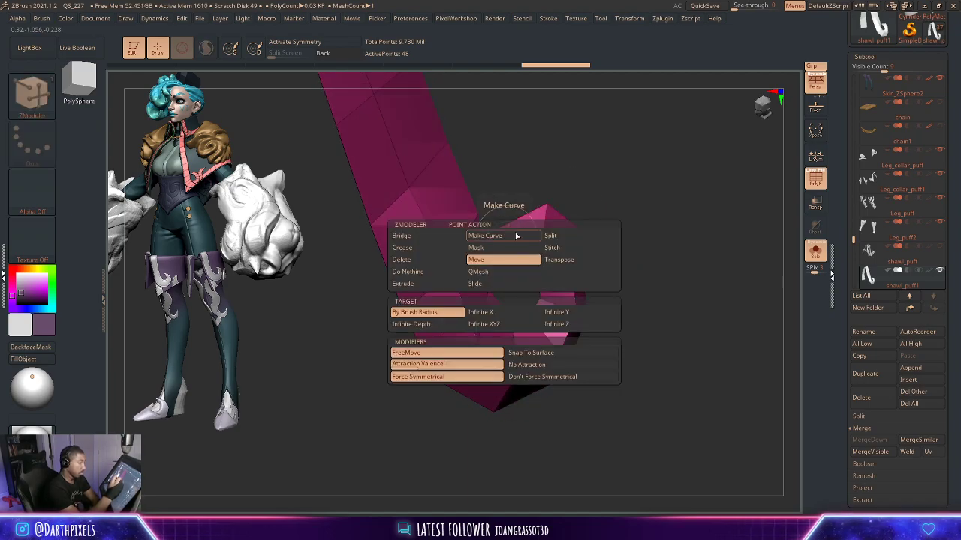
click(558, 259)
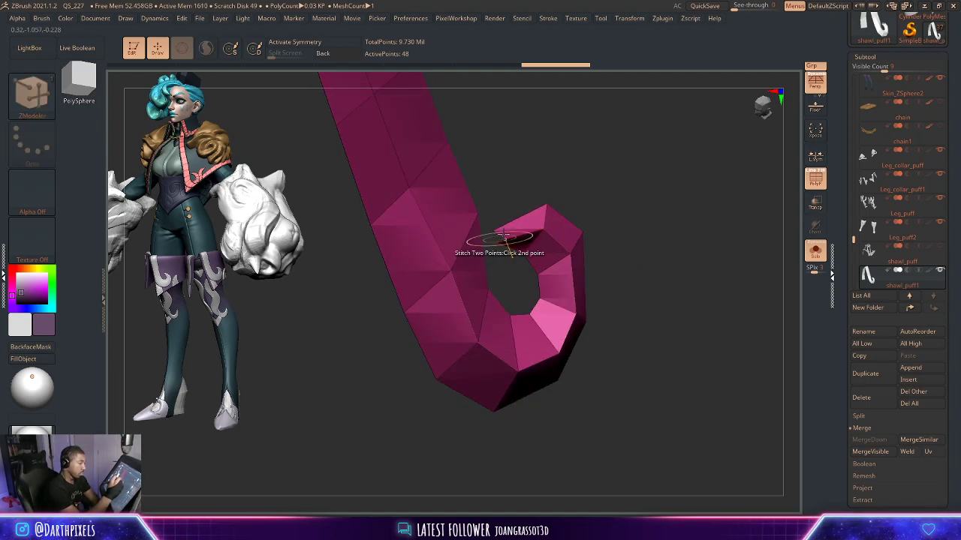
drag(519, 132, 521, 171)
alt+drag(520, 171, 512, 224)
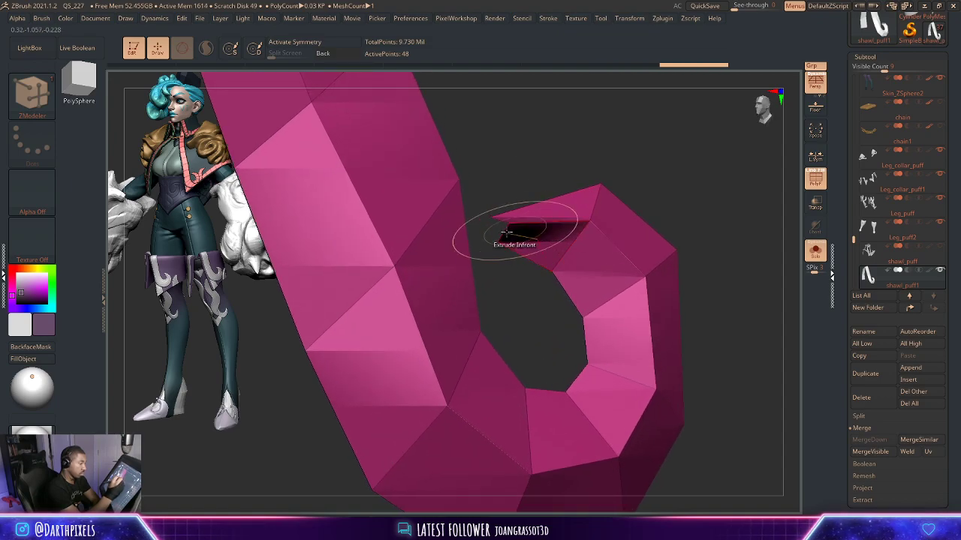
click(501, 237)
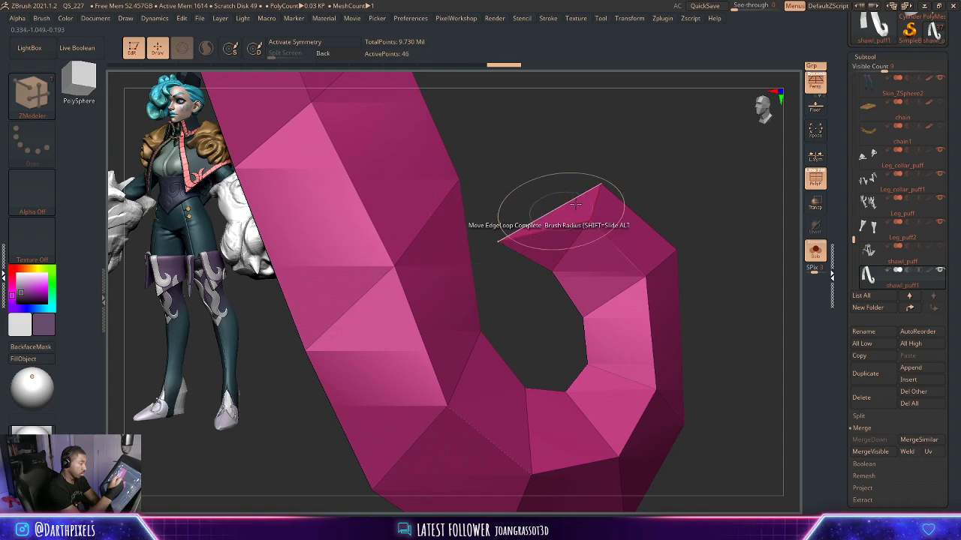
mouse_move(575, 204)
alt+mouse_down()
mouse_move(512, 198)
mouse_move(567, 207)
alt+mouse_up()
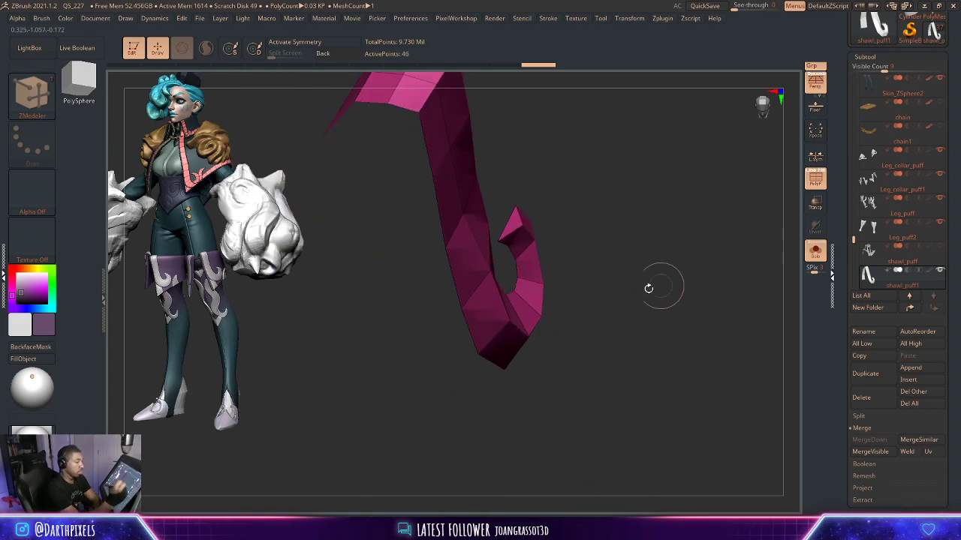
Bring the rest of the figure back into view, turn polyframe off, and switch to the Move brush.
alt+drag(648, 288, 543, 219)
click(812, 255)
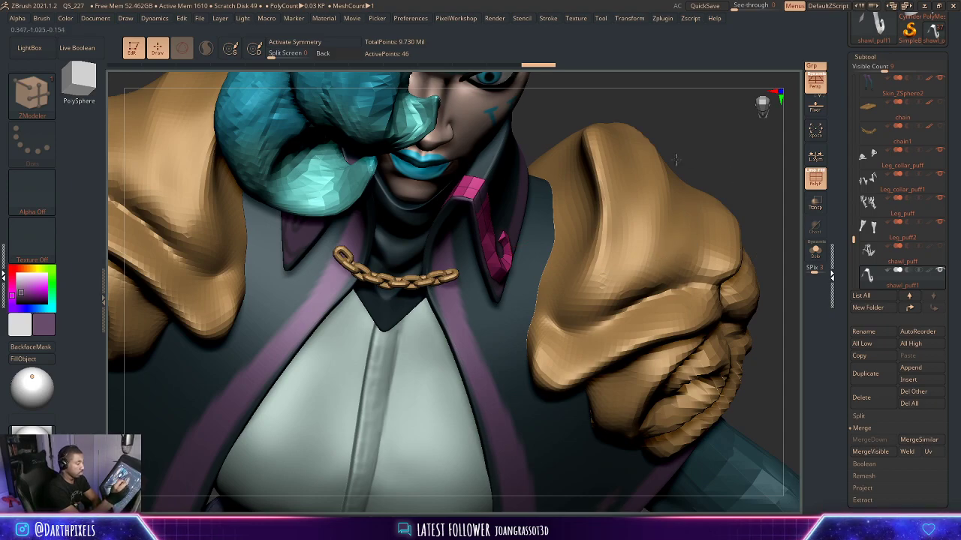
alt+drag(676, 159, 608, 197)
key(shift+f)
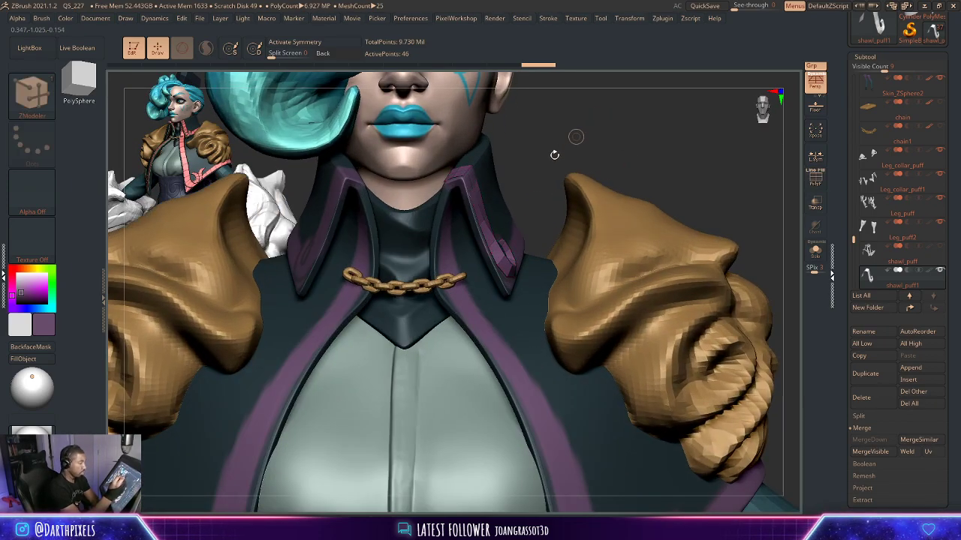
click(32, 95)
click(286, 105)
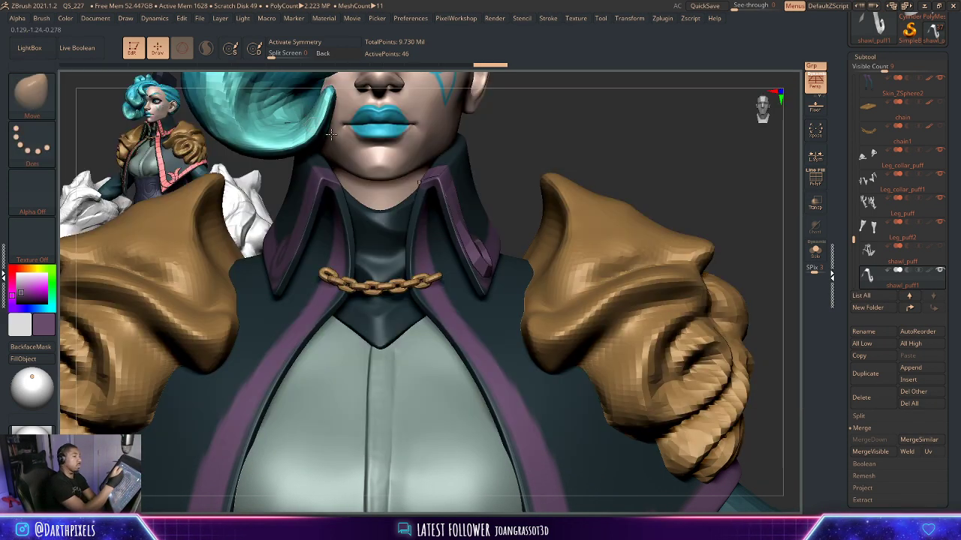
Select the ZModeler brush and adjust an edge loop on the hook-shaped trim at the collar tip.
key(space)
key(space)
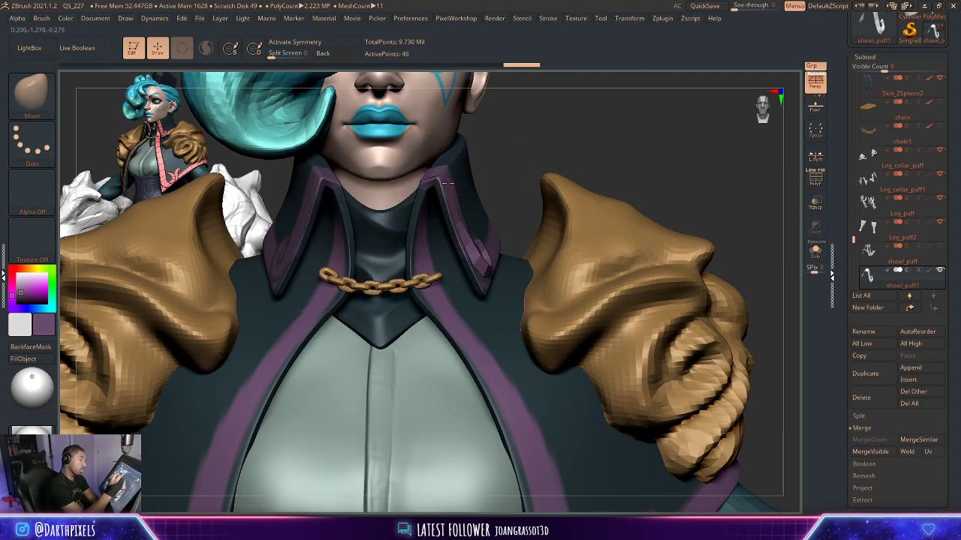
alt+drag(566, 149, 631, 137)
drag(631, 137, 609, 166)
click(34, 97)
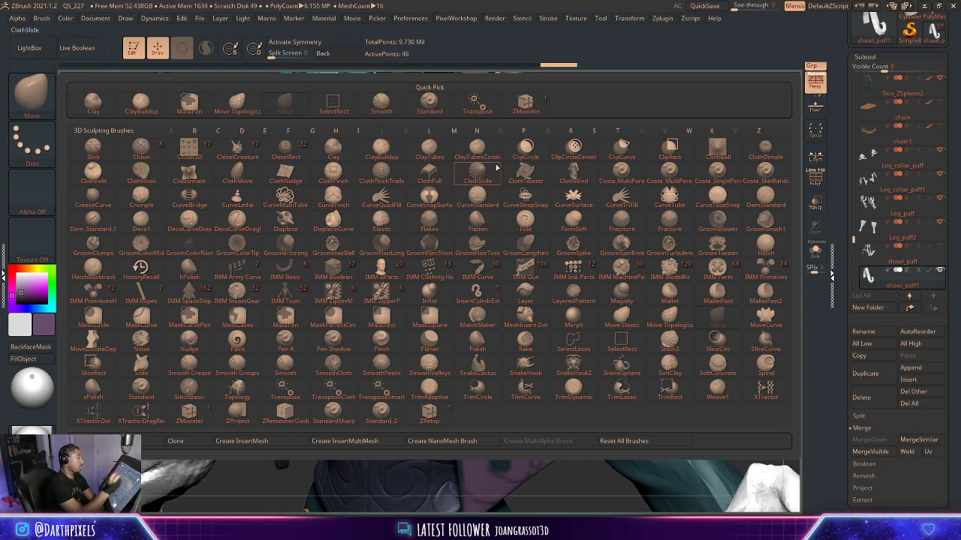
click(525, 103)
alt+drag(588, 136, 582, 201)
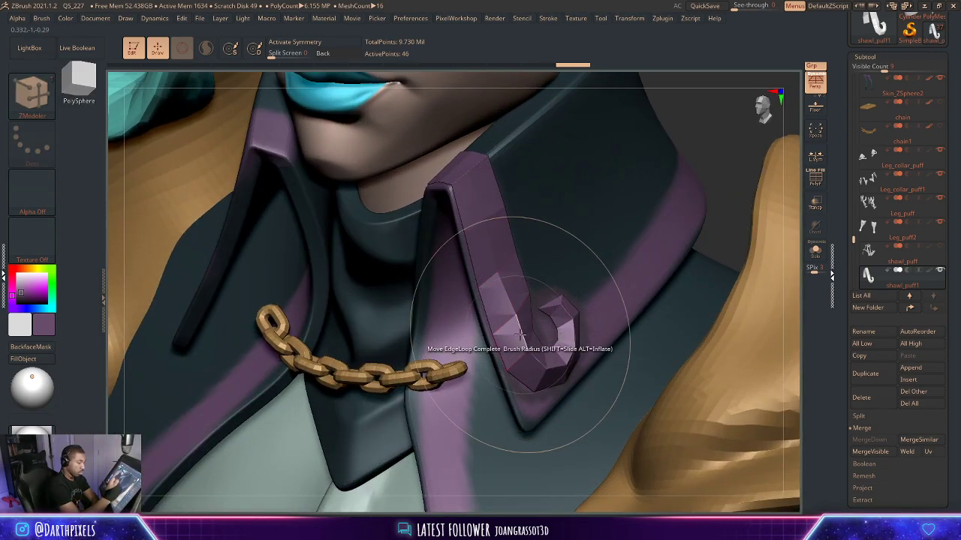
drag(523, 341, 530, 344)
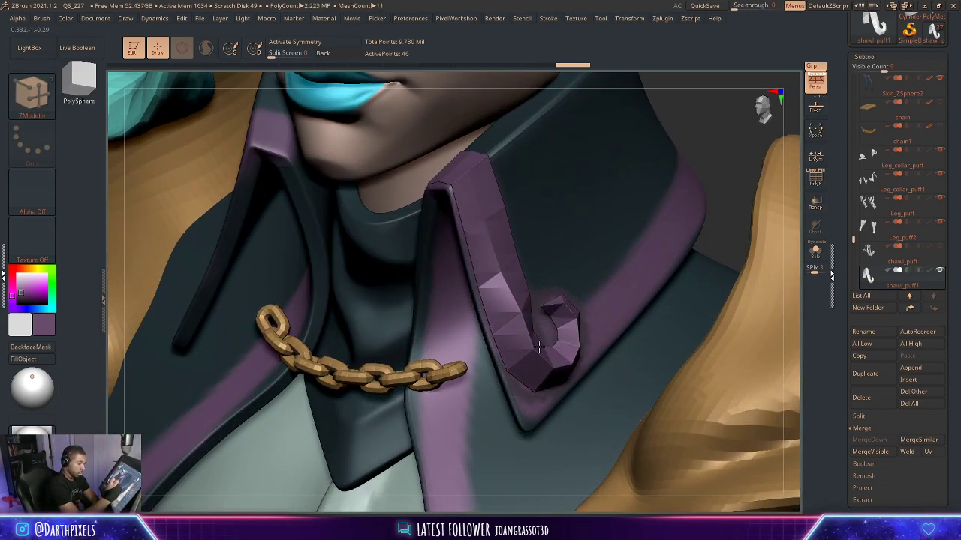
Set the ZModeler point action to Move and reposition points along the collar trim's outer edge.
alt+drag(705, 169, 698, 113)
mouse_move(698, 151)
mouse_down()
mouse_move(652, 187)
mouse_move(638, 161)
mouse_up()
shift+drag(622, 191, 576, 222)
alt+drag(739, 180, 764, 246)
right_click(606, 219)
drag(582, 214, 637, 218)
key(space)
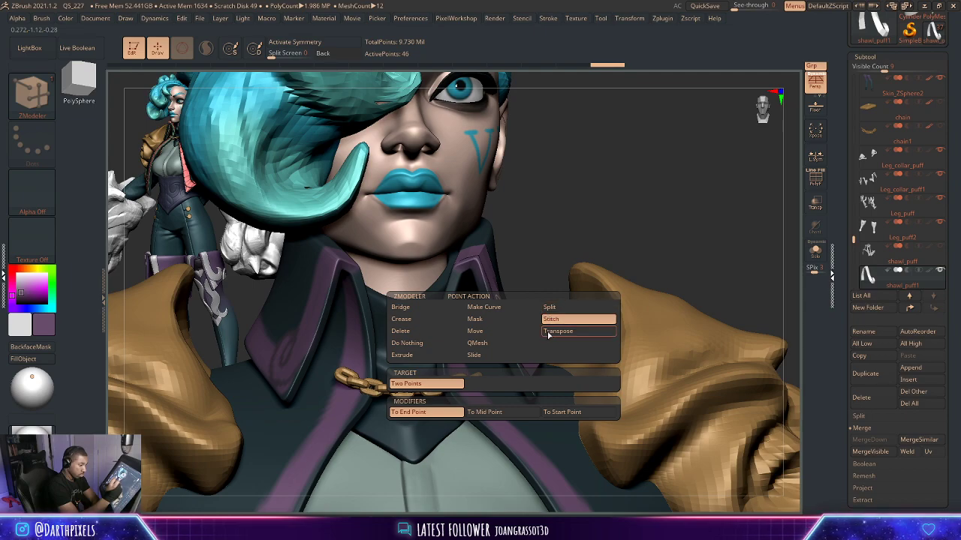
click(494, 331)
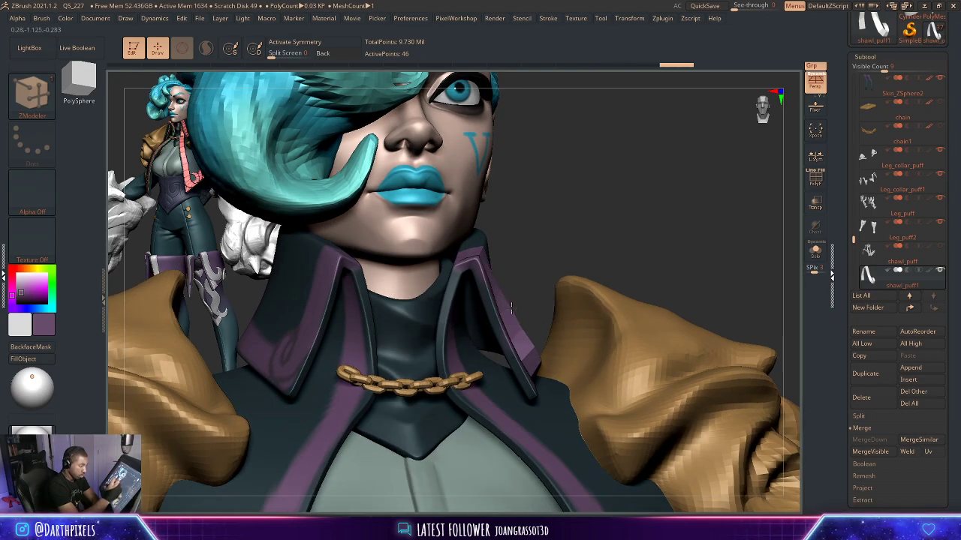
drag(512, 309, 514, 308)
drag(568, 254, 540, 270)
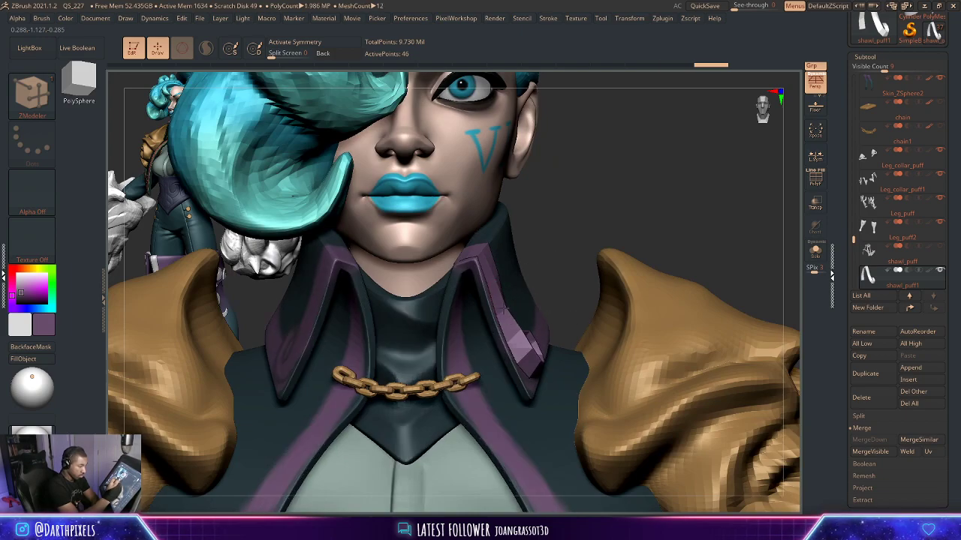
drag(505, 308, 508, 307)
mouse_move(573, 248)
mouse_down()
mouse_move(654, 428)
mouse_move(567, 253)
mouse_up()
Switch to the Move brush and reshape the curled end of the hook-shaped collar trim.
key(space)
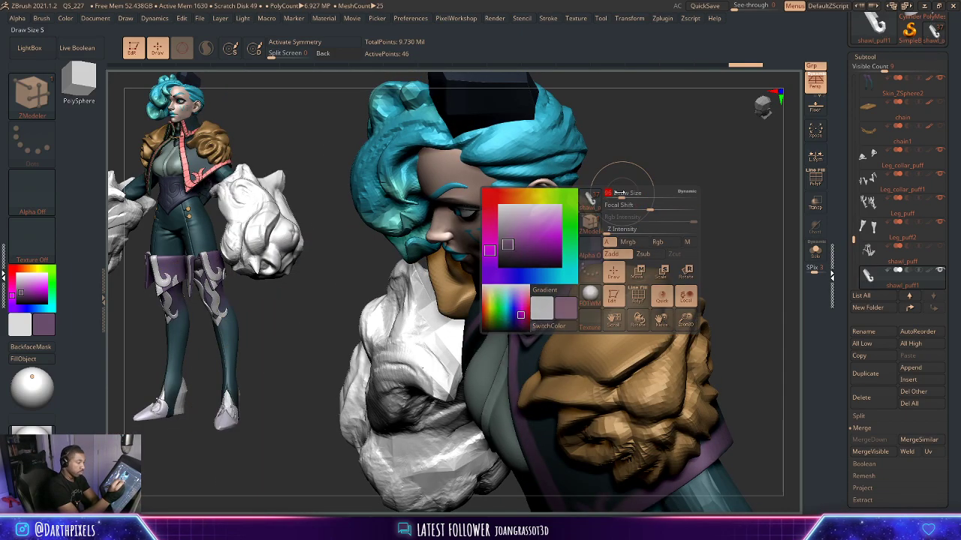
key(b)
click(274, 105)
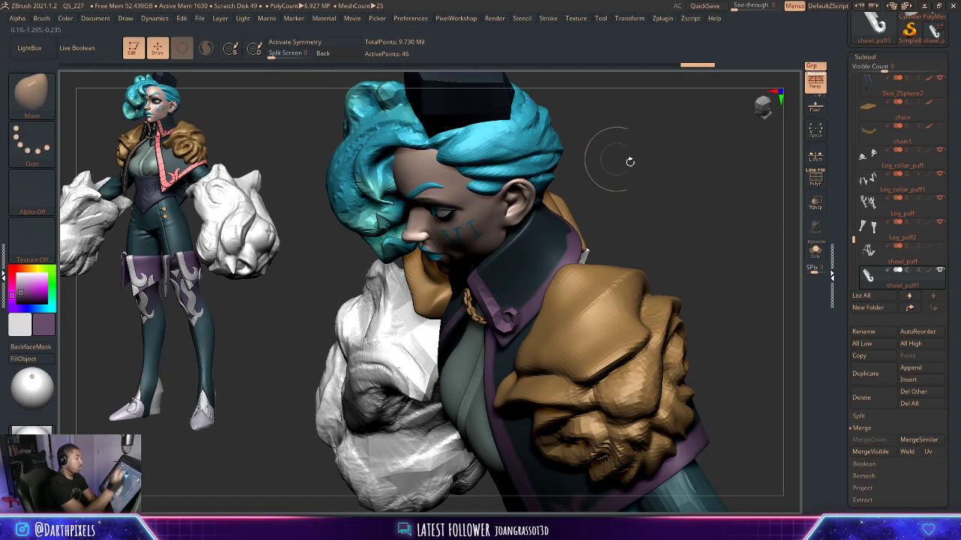
mouse_move(631, 161)
mouse_down()
mouse_move(613, 208)
mouse_move(643, 197)
mouse_move(611, 213)
mouse_up()
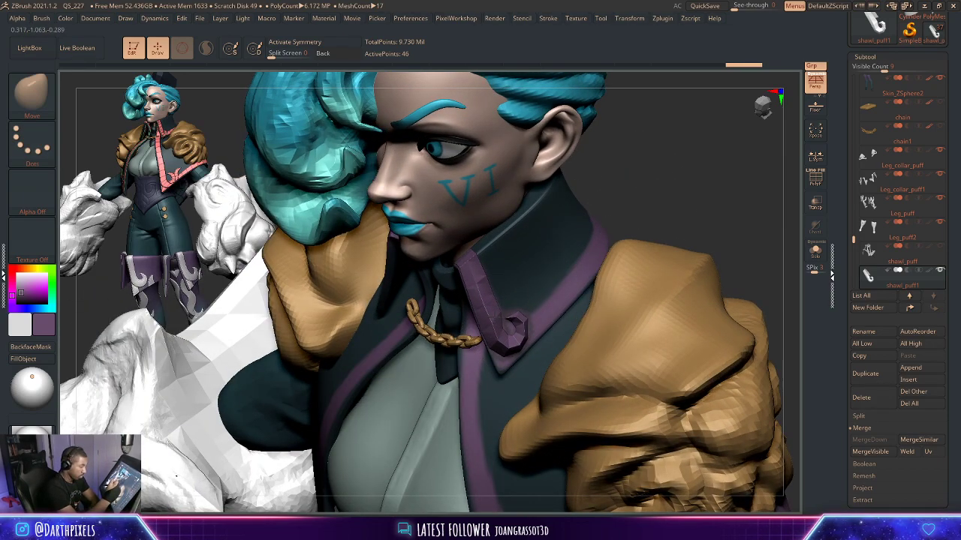
drag(502, 329, 496, 322)
key(space)
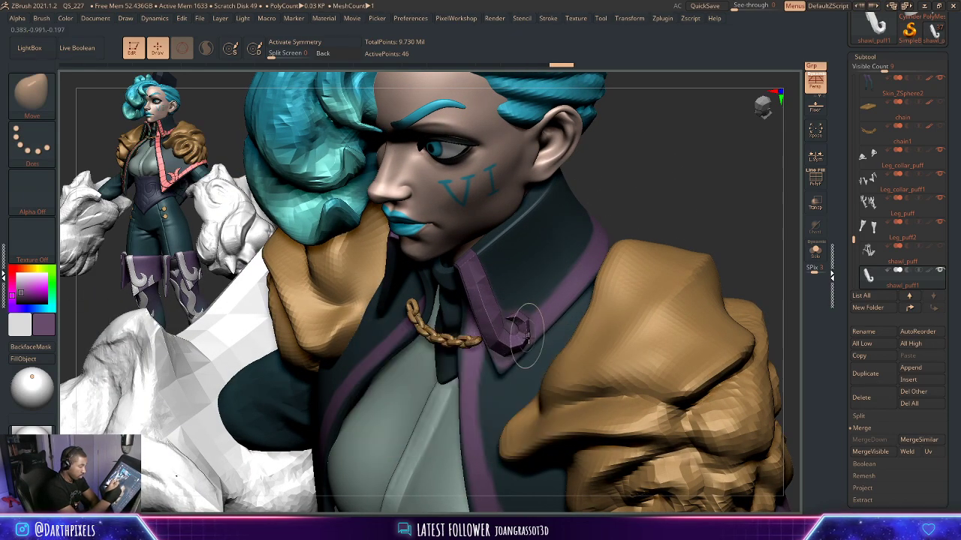
Mirror the hook-shaped collar trim to the opposite side of the collar.
mouse_move(649, 191)
mouse_down()
mouse_move(669, 215)
mouse_move(603, 232)
mouse_move(582, 225)
mouse_move(629, 276)
mouse_move(626, 202)
mouse_up()
mouse_move(626, 203)
mouse_down()
mouse_move(620, 230)
mouse_move(629, 239)
mouse_up()
key(shift+f)
key(shift+f)
mouse_move(629, 239)
alt+mouse_down()
mouse_move(600, 229)
mouse_move(609, 227)
mouse_move(629, 270)
mouse_move(633, 253)
alt+mouse_up()
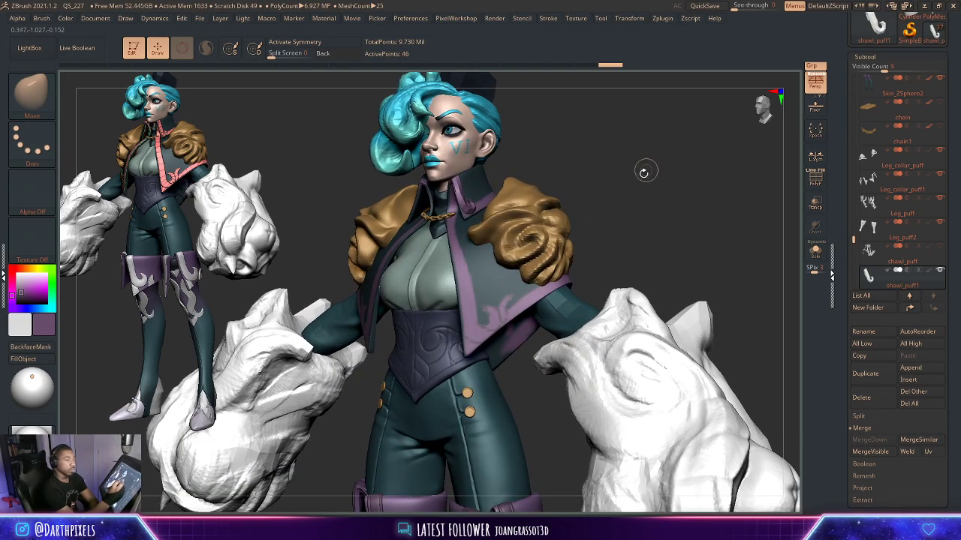
drag(646, 170, 628, 217)
key(space)
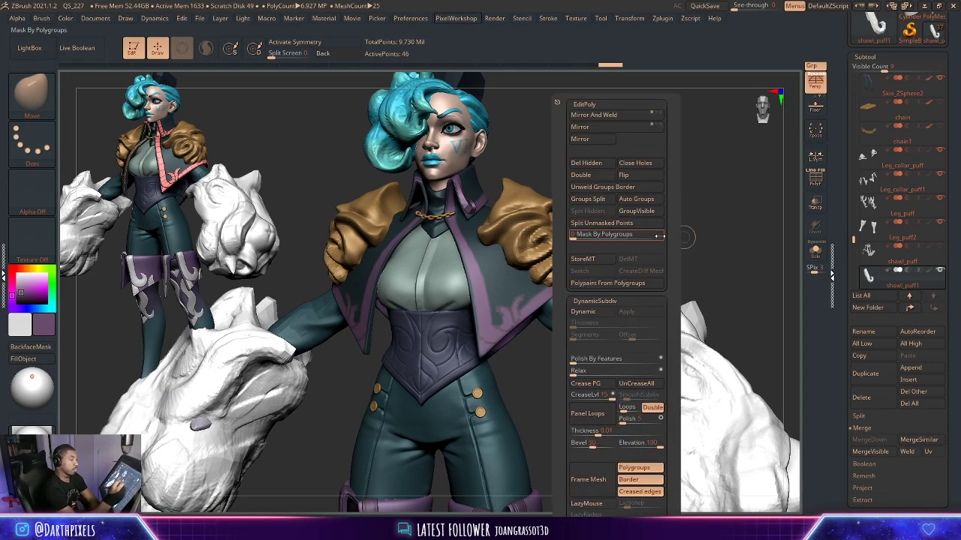
click(629, 128)
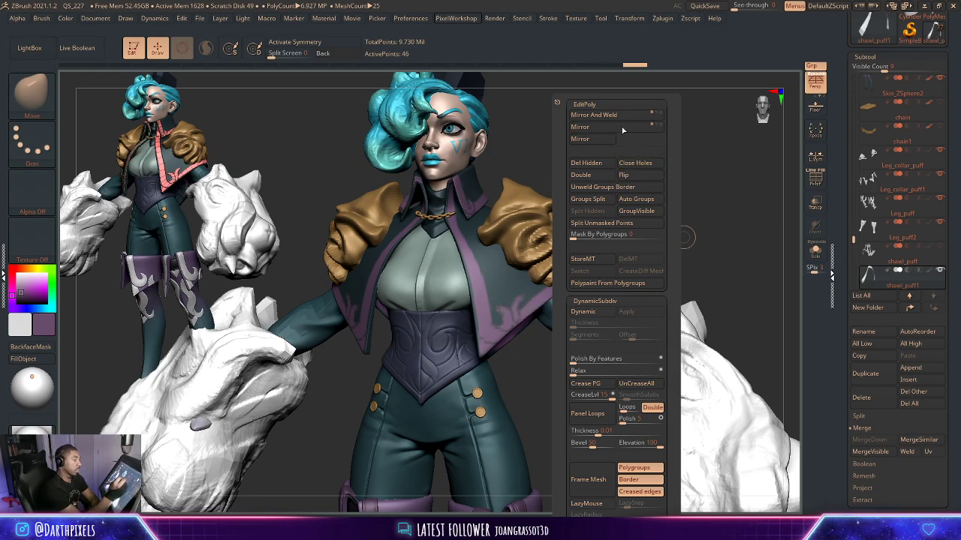
mouse_move(533, 148)
mouse_down()
mouse_move(552, 161)
mouse_move(546, 138)
mouse_move(544, 169)
mouse_move(557, 184)
mouse_move(626, 205)
mouse_move(590, 203)
mouse_move(605, 193)
mouse_move(593, 195)
mouse_up()
alt+drag(592, 195, 619, 203)
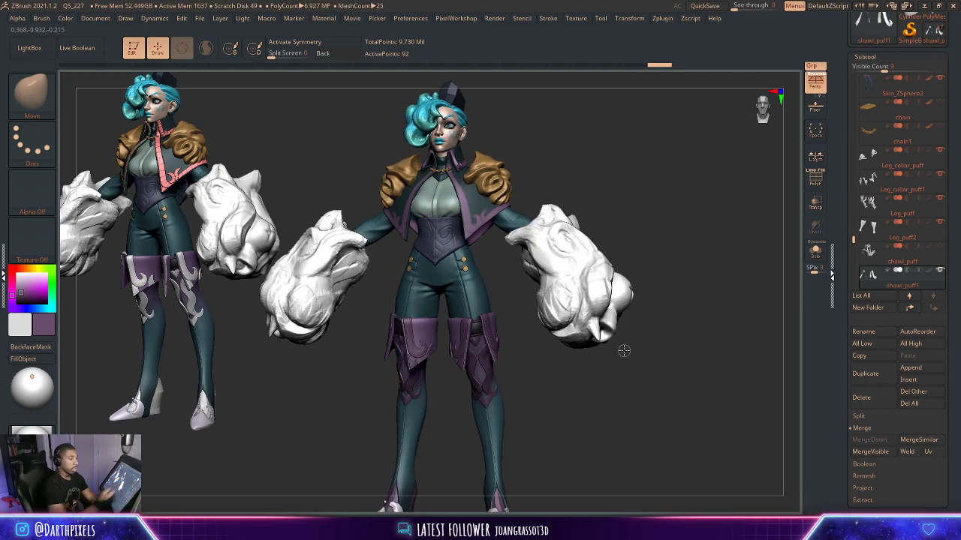
Turn off the polypaint display on all subtools and set the current color to red (185, 74, 74).
ctrl+shift+click(928, 271)
drag(557, 182, 582, 172)
drag(582, 172, 579, 175)
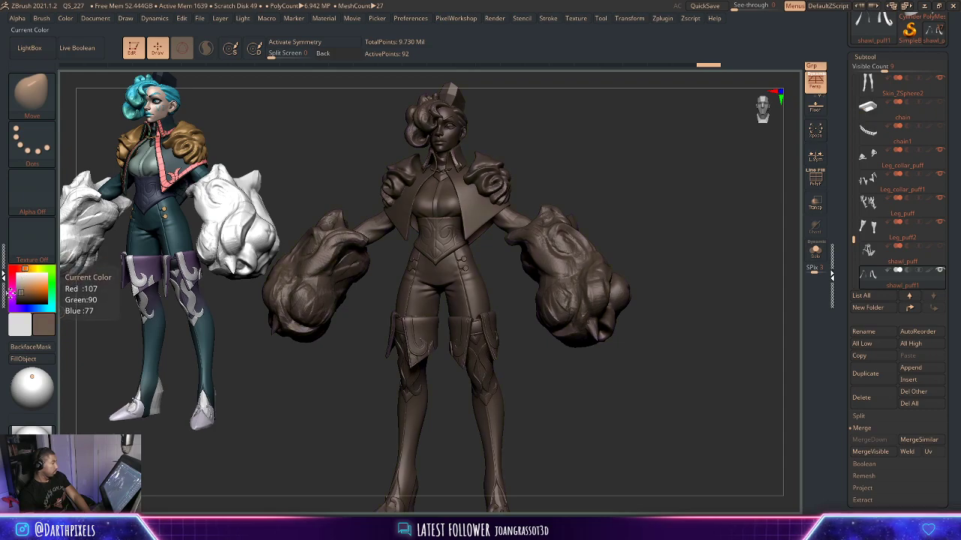
click(13, 268)
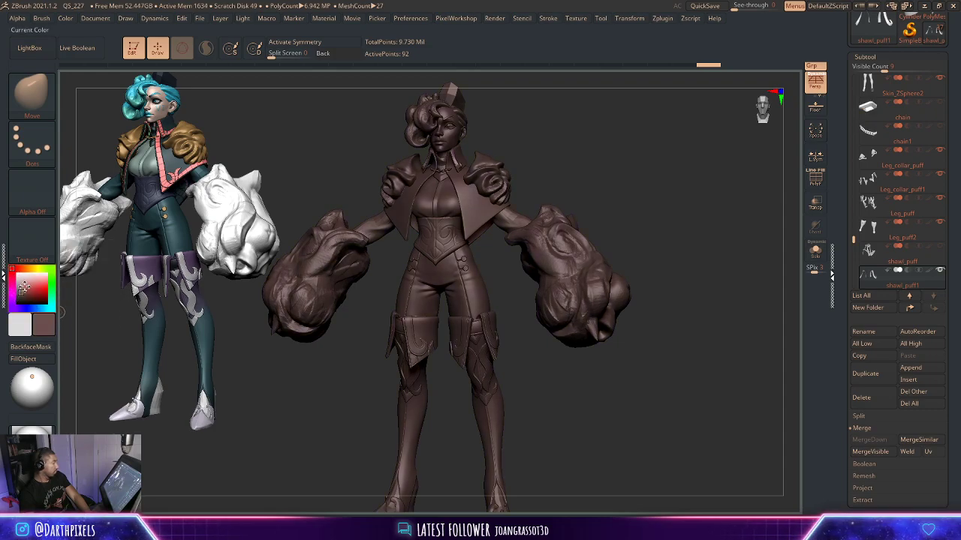
click(23, 286)
click(25, 281)
click(31, 289)
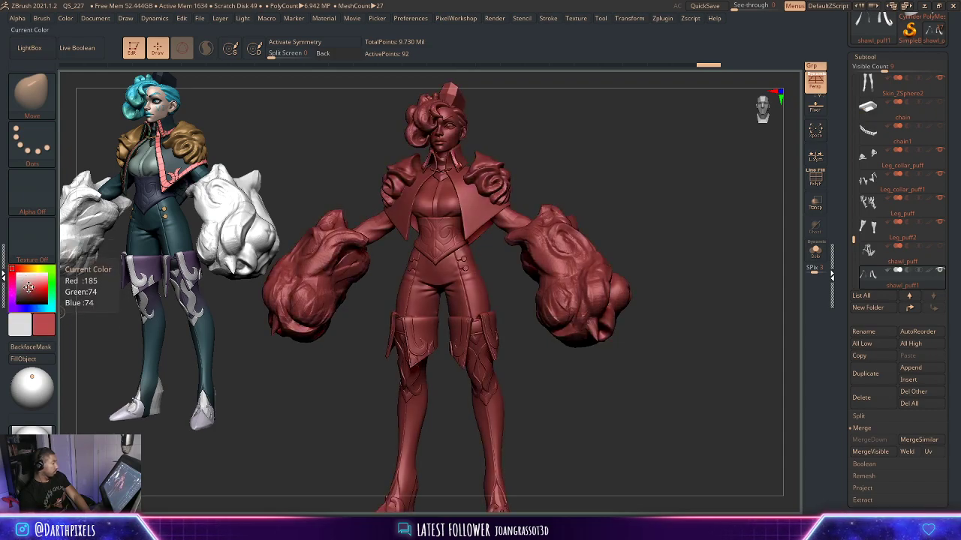
Select the shawl_puff subtool and duplicate it.
mouse_move(629, 182)
mouse_down()
mouse_move(636, 208)
mouse_move(637, 198)
mouse_move(619, 197)
mouse_move(670, 208)
mouse_move(635, 188)
mouse_move(593, 188)
mouse_move(651, 185)
mouse_move(596, 179)
mouse_up()
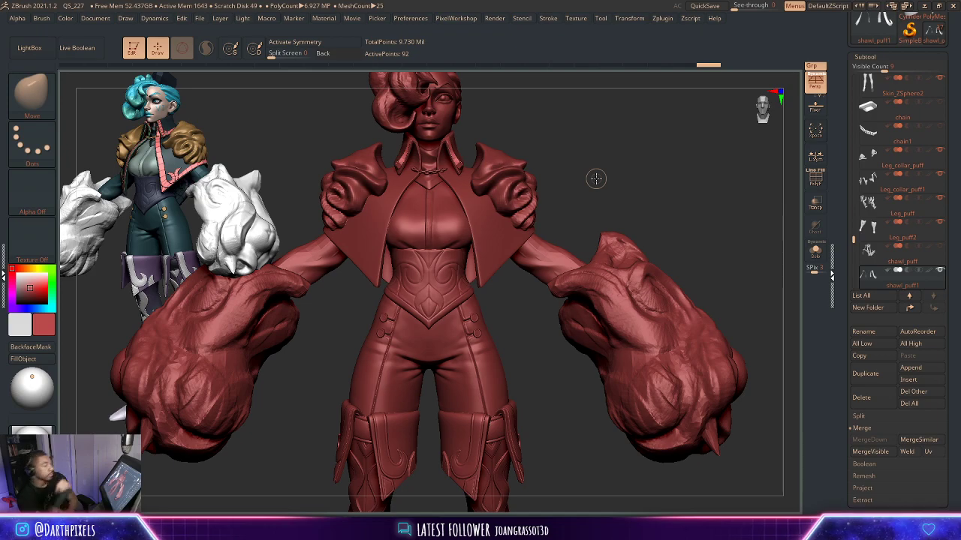
drag(575, 191, 640, 174)
click(868, 257)
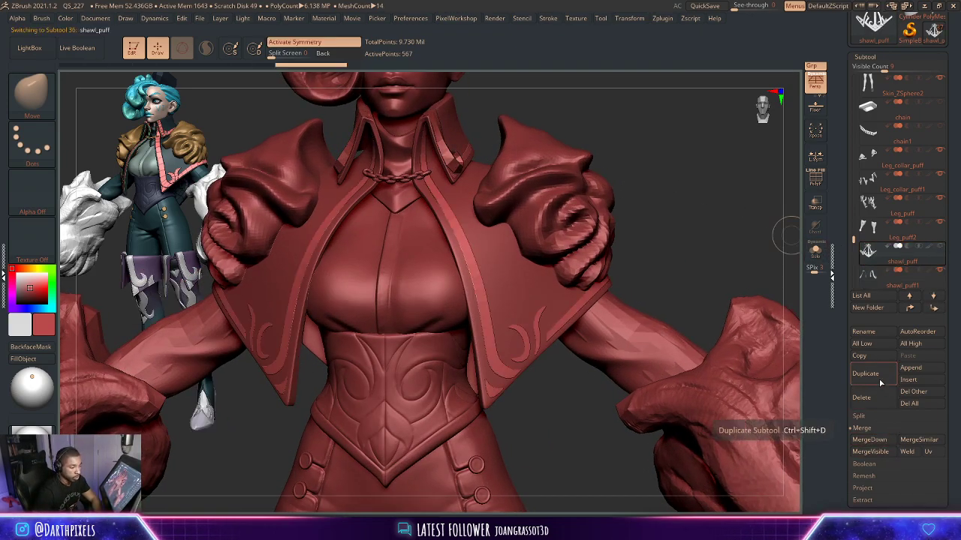
click(878, 379)
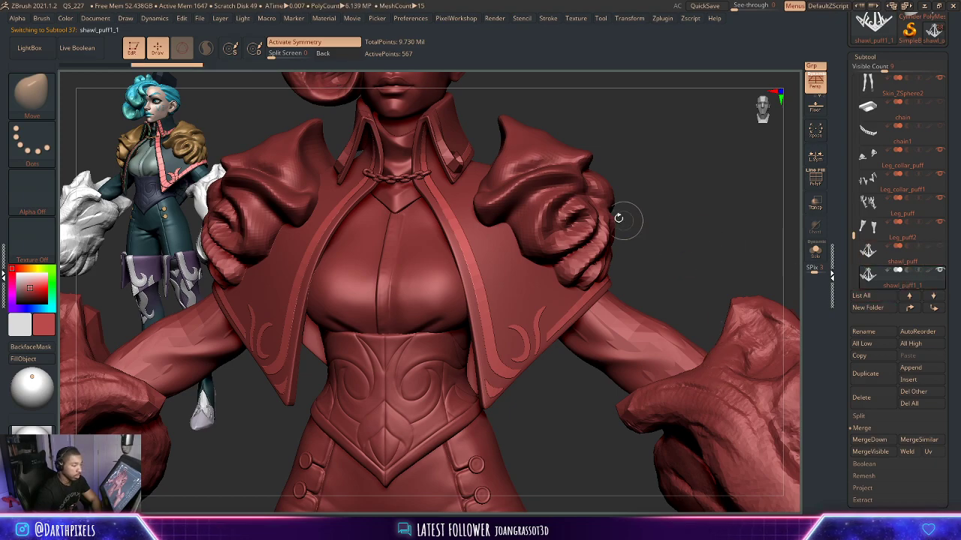
Isolate the duplicated shawl trim with its wireframe shown and turn off its dynamic subdivision.
key(space)
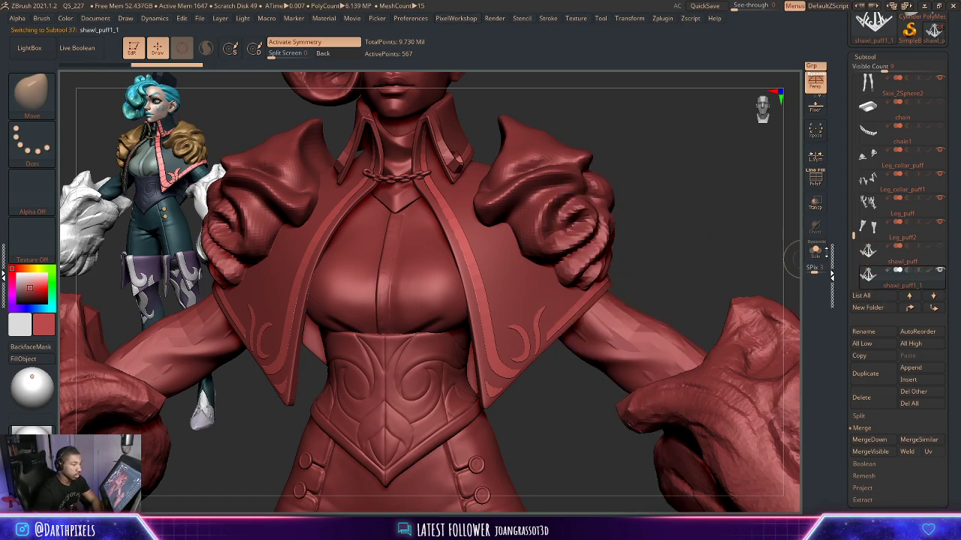
click(815, 252)
alt+drag(646, 195, 553, 196)
key(shift+f)
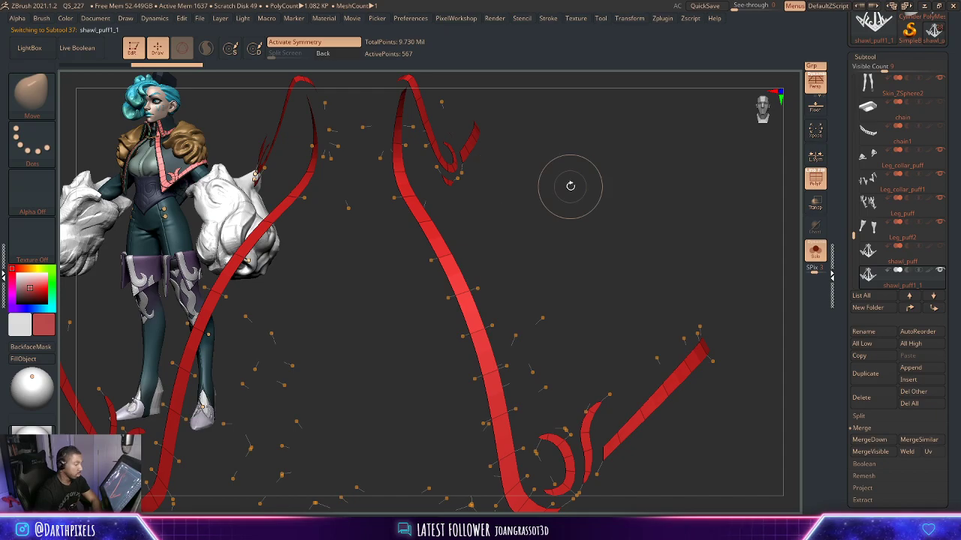
key(space)
click(553, 316)
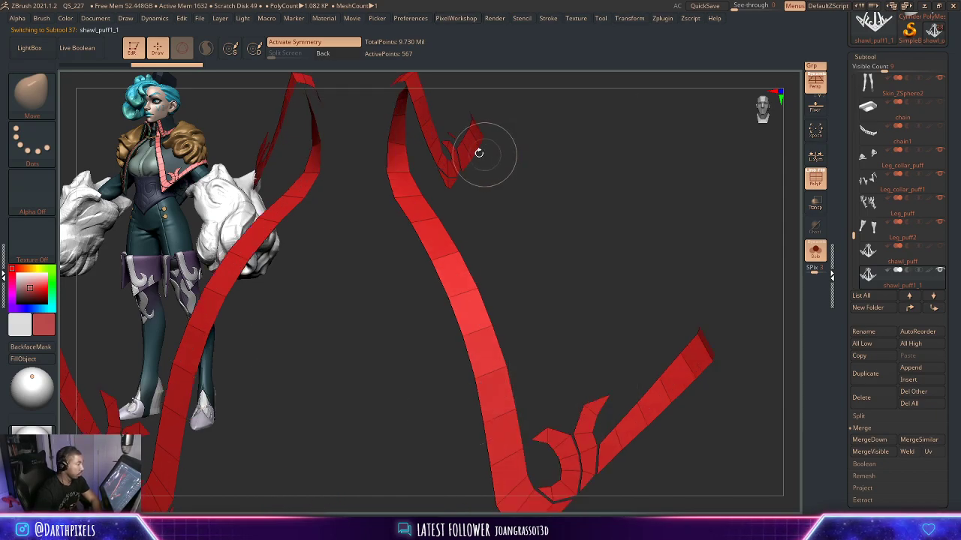
Assign separate polygroups to the disconnected pieces of the duplicated trim with Auto Groups.
drag(521, 197, 528, 231)
key(space)
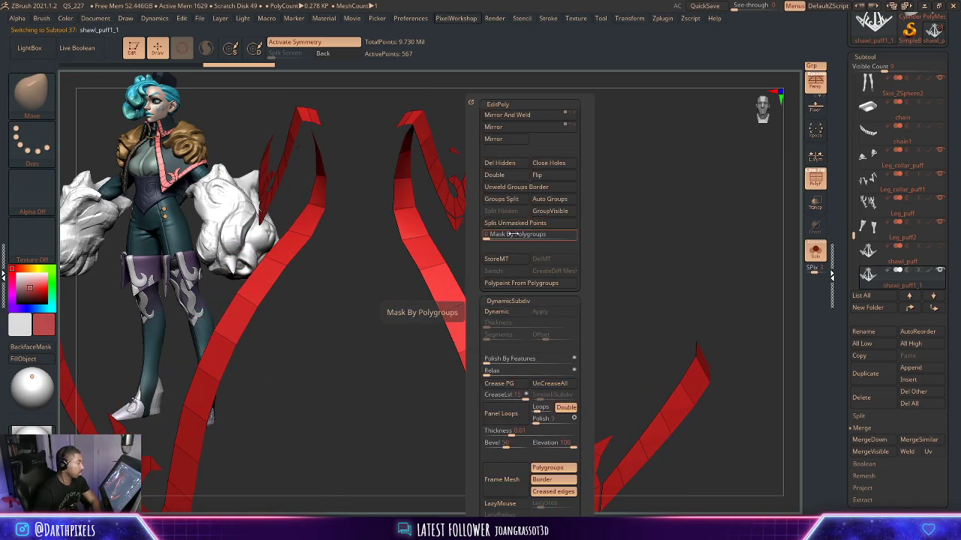
key(space)
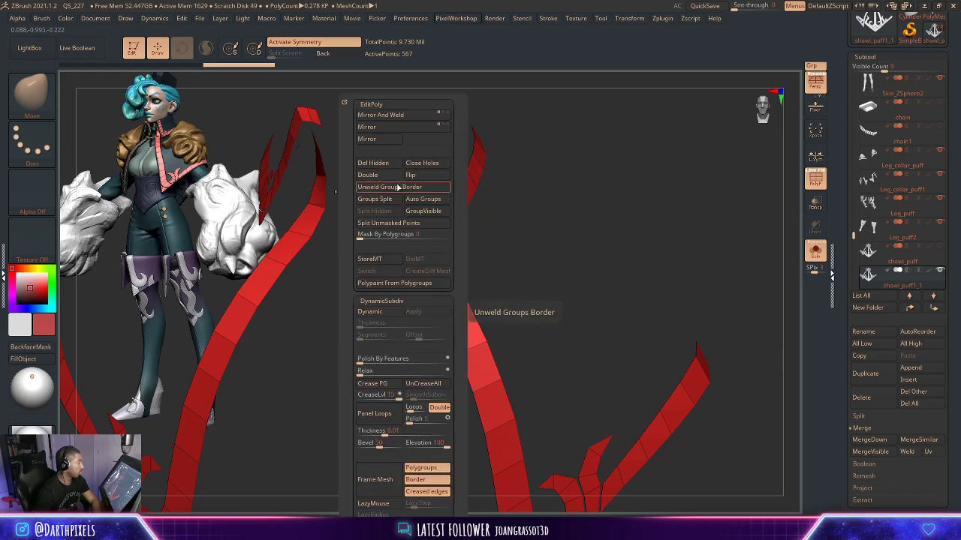
click(434, 201)
Hide the hook-shaped collar pieces on both sides of the duplicated trim and delete the hidden geometry.
ctrl+shift+click(423, 114)
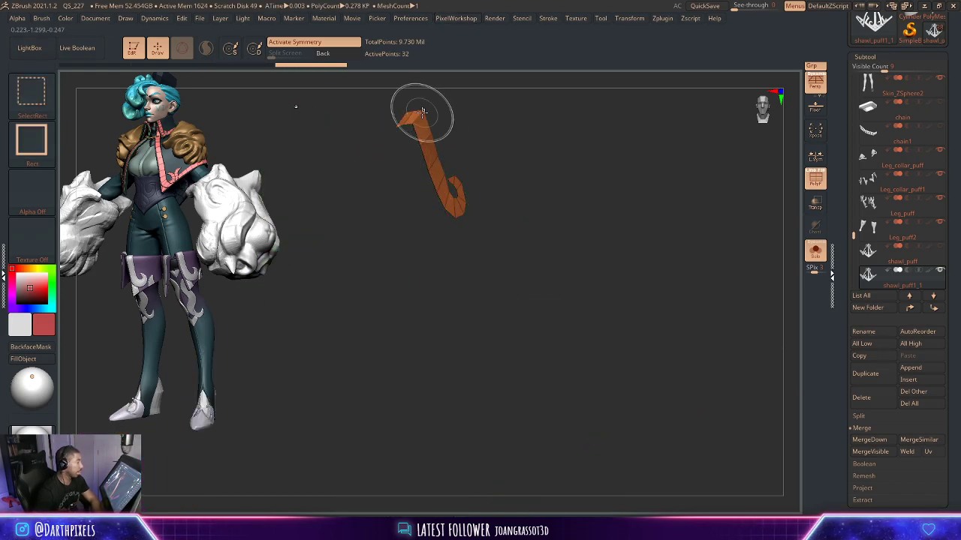
ctrl+shift+click(422, 114)
ctrl+shift+click(307, 112)
mouse_move(504, 197)
alt+mouse_down()
mouse_move(486, 124)
mouse_move(525, 191)
alt+mouse_up()
key(space)
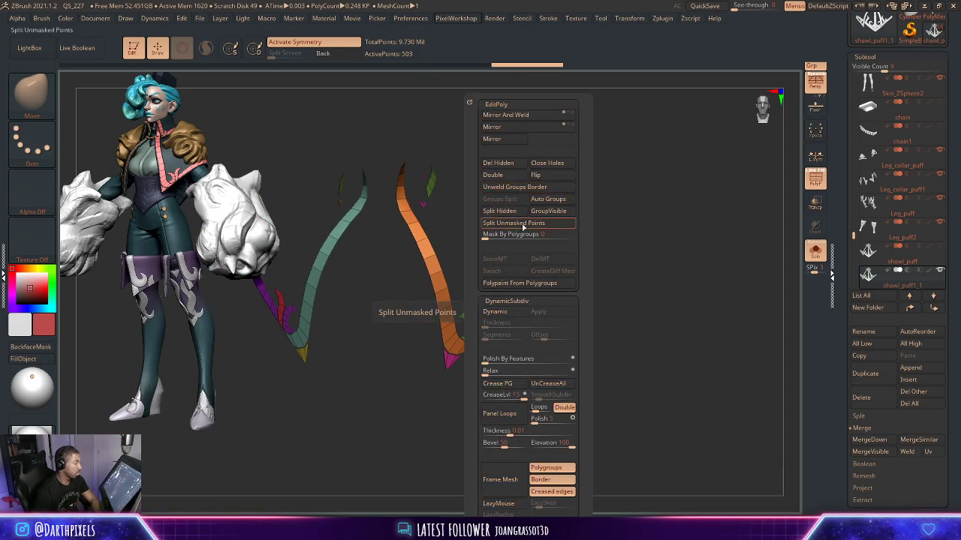
click(501, 164)
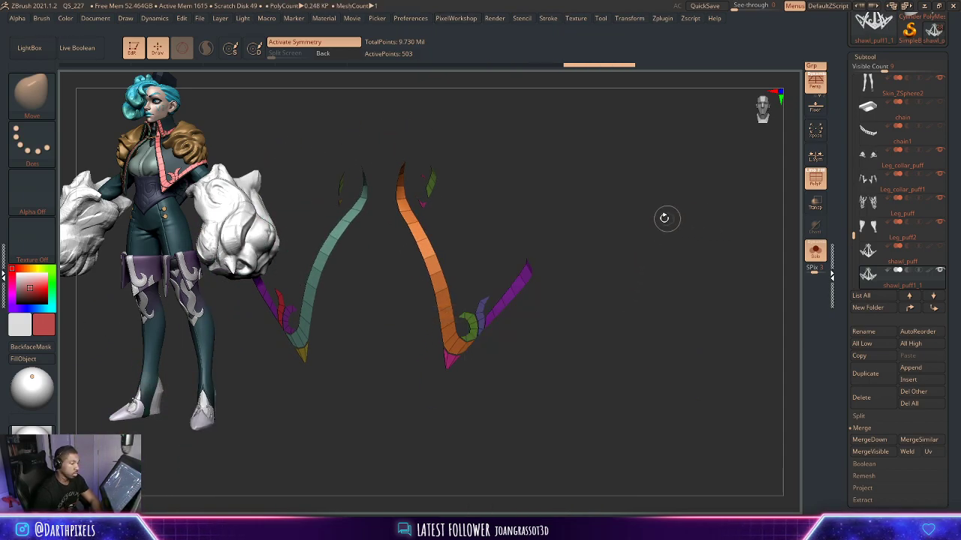
Show the whole character again and display the duplicated trim's polygroup wireframe.
key(space)
key(shift+f)
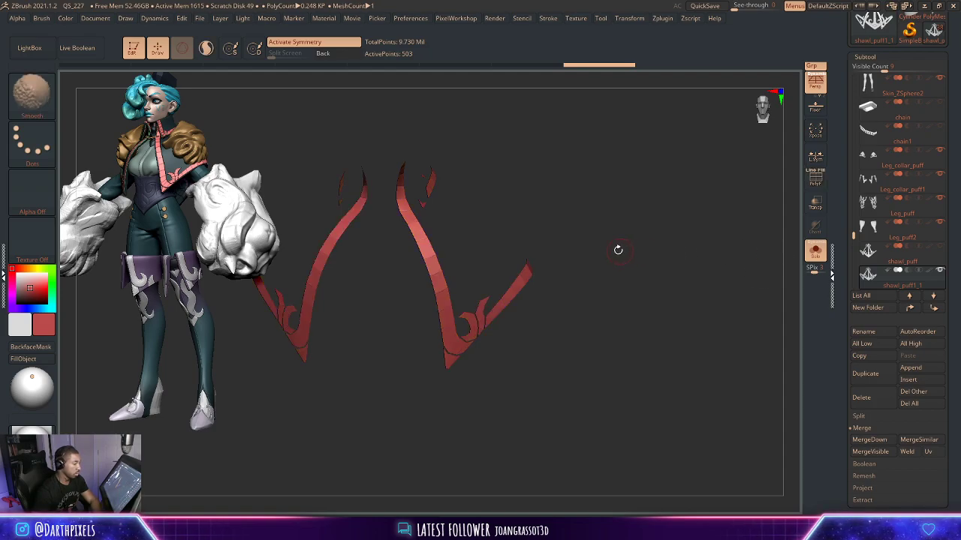
right_click(618, 250)
click(810, 254)
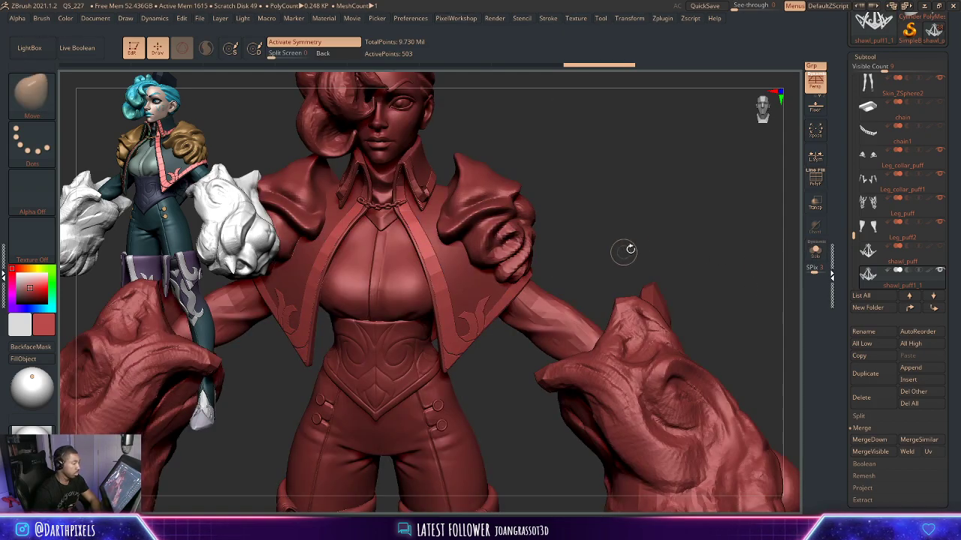
drag(632, 244, 634, 230)
key(shift+f)
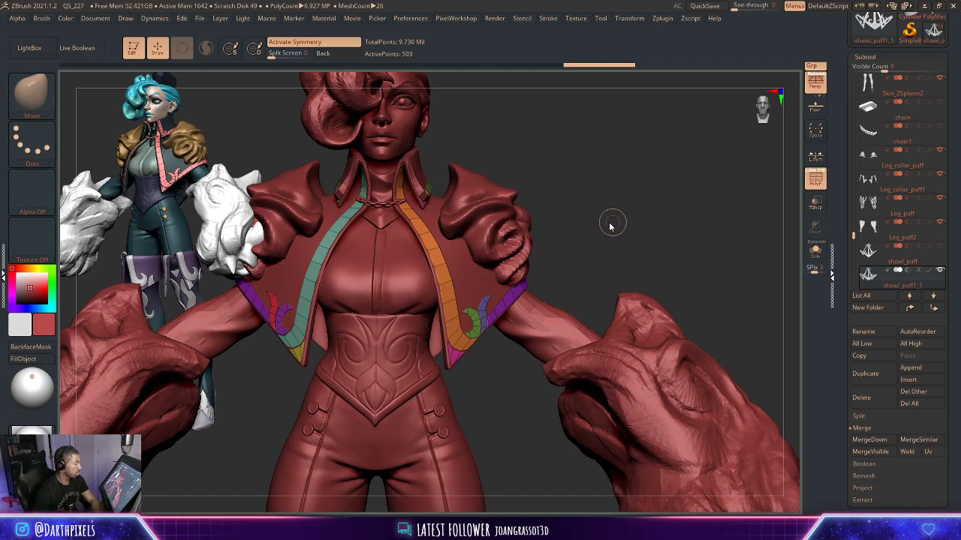
Turn on dynamic subdivision for the duplicated shawl trim.
right_click(611, 221)
key(shift+f)
key(shift+f)
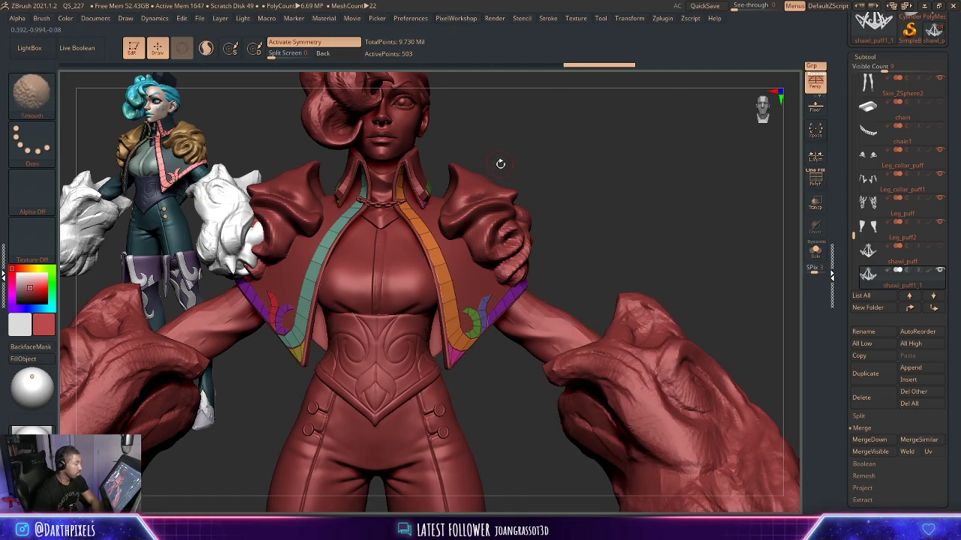
right_click(492, 163)
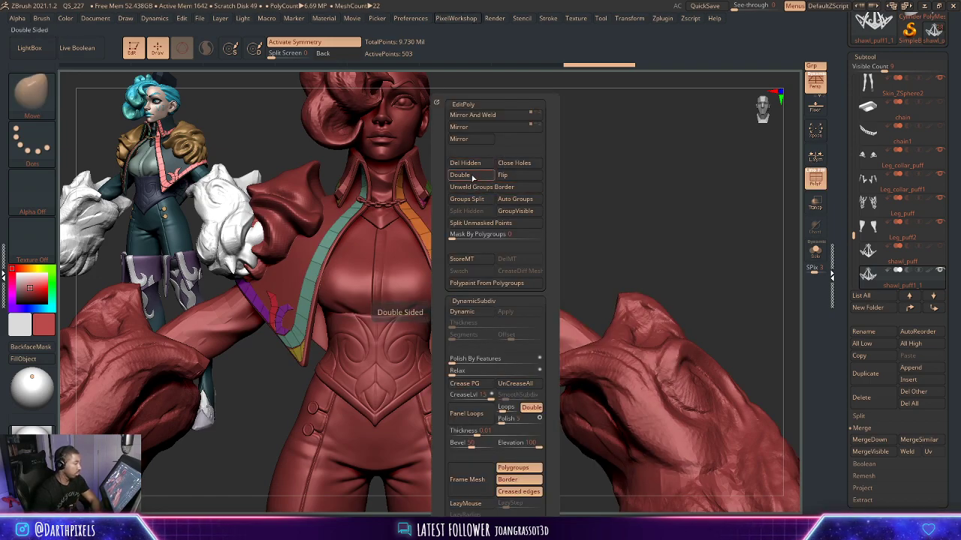
click(481, 312)
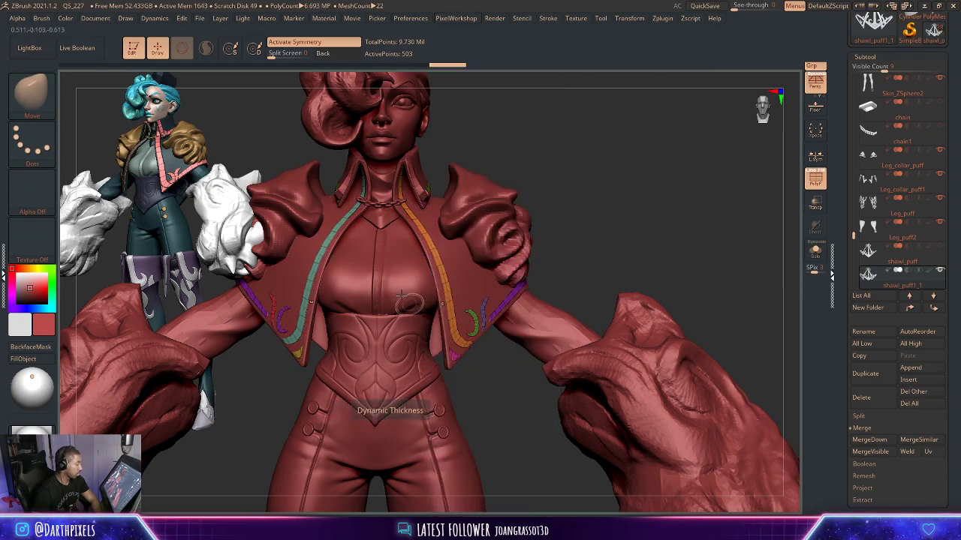
Set the shawl trim's dynamic thickness to 0.00373 and its thickness offset to -100.
key(1)
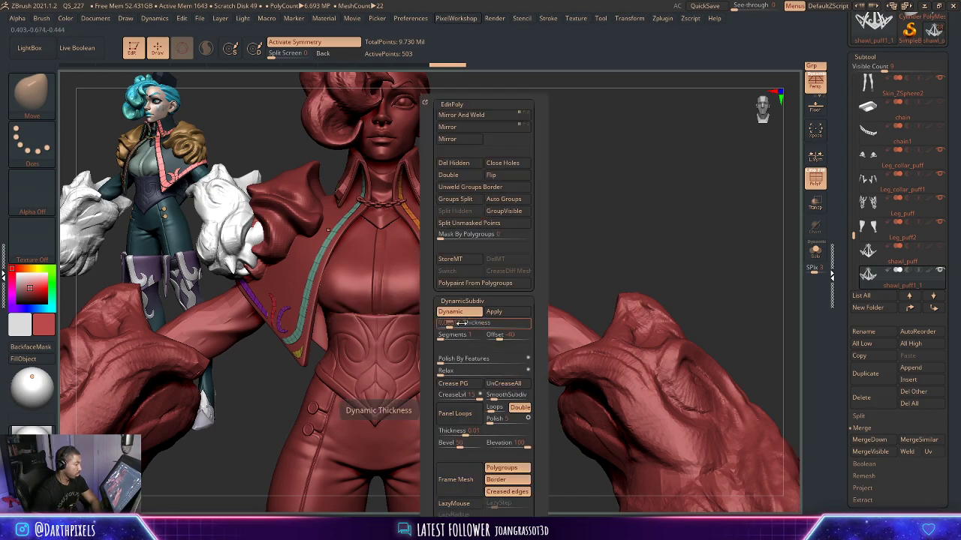
click(460, 324)
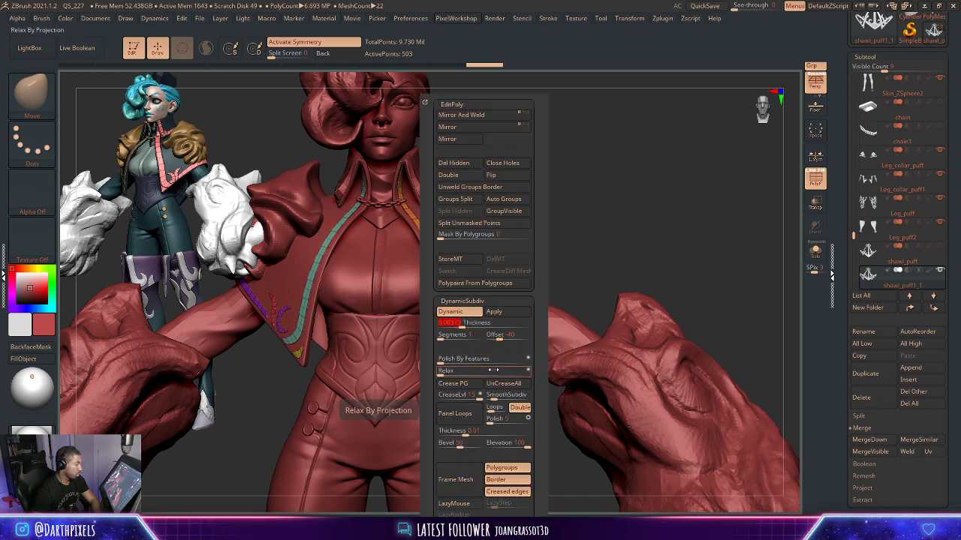
click(486, 340)
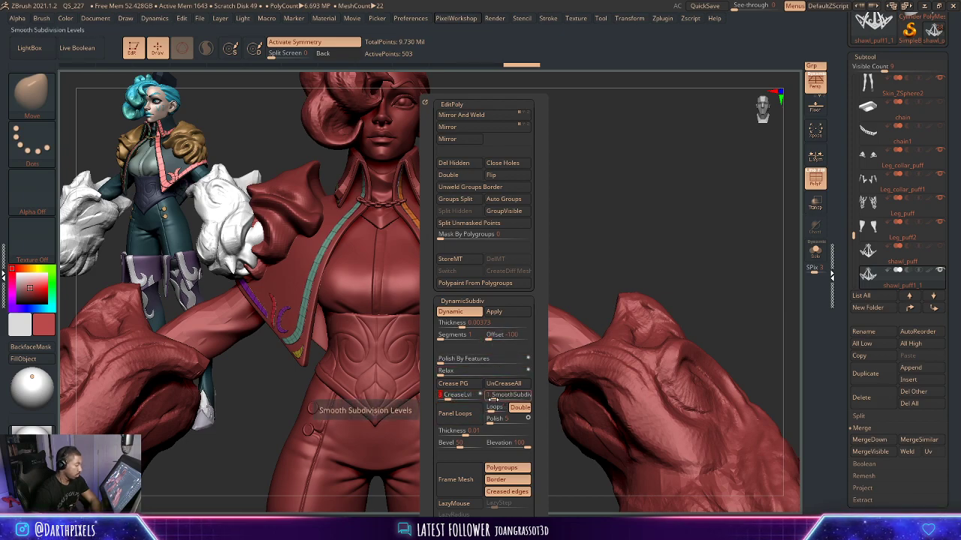
Reduce the trim's smooth subdivision levels to the minimum with crease level 0, and hide its polygroup wireframe.
drag(492, 399, 485, 399)
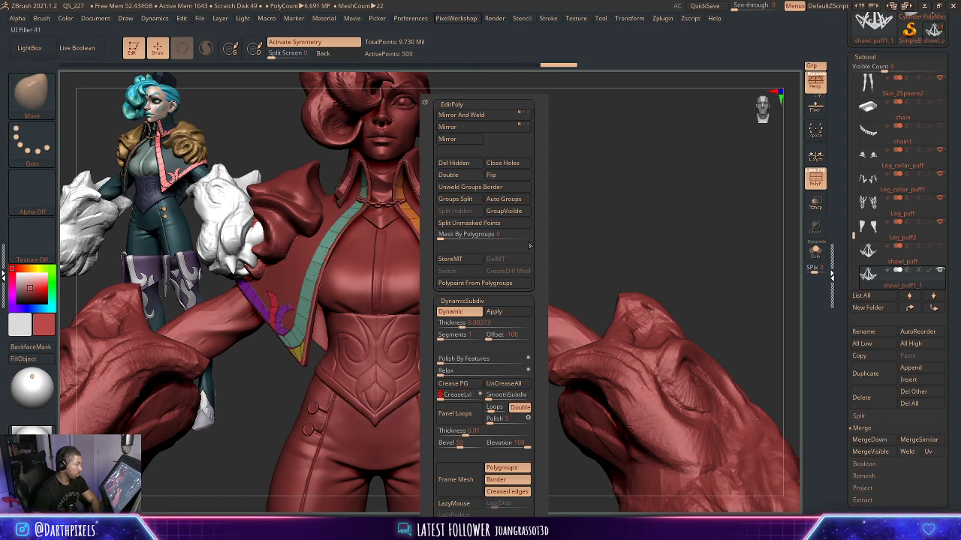
key(shift+f)
drag(599, 208, 561, 236)
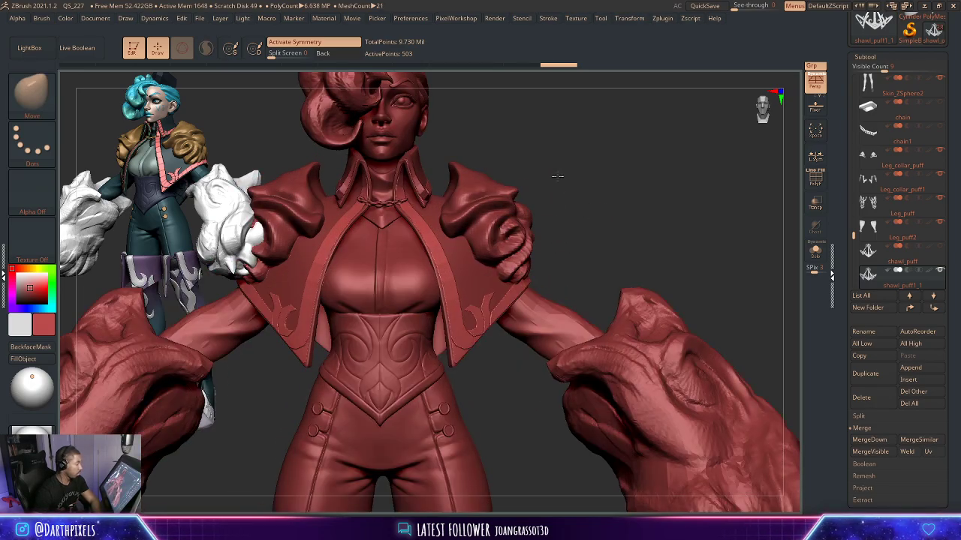
Set the shawl trim's dynamic thickness to 0.014 and its thickness offset to -37.
drag(556, 176, 475, 184)
drag(524, 166, 611, 210)
key(space)
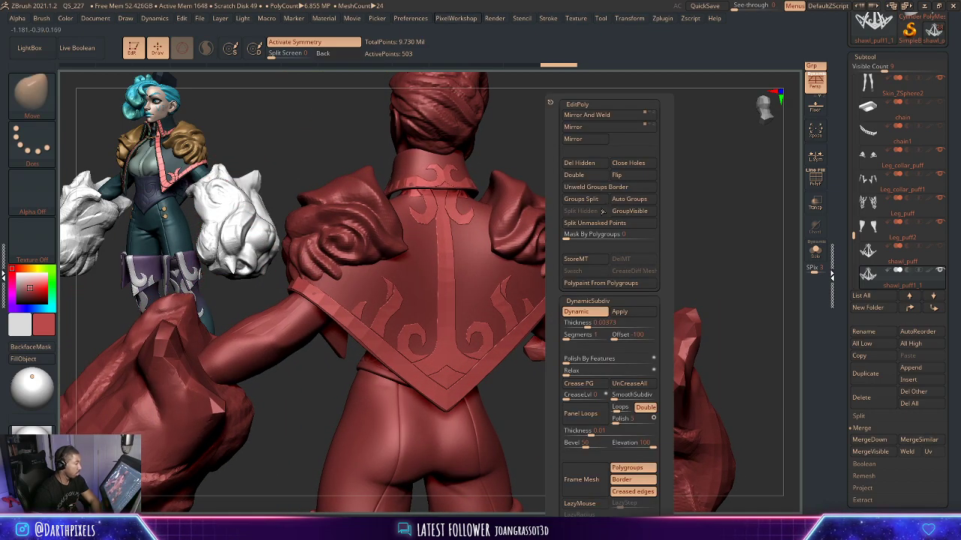
click(588, 323)
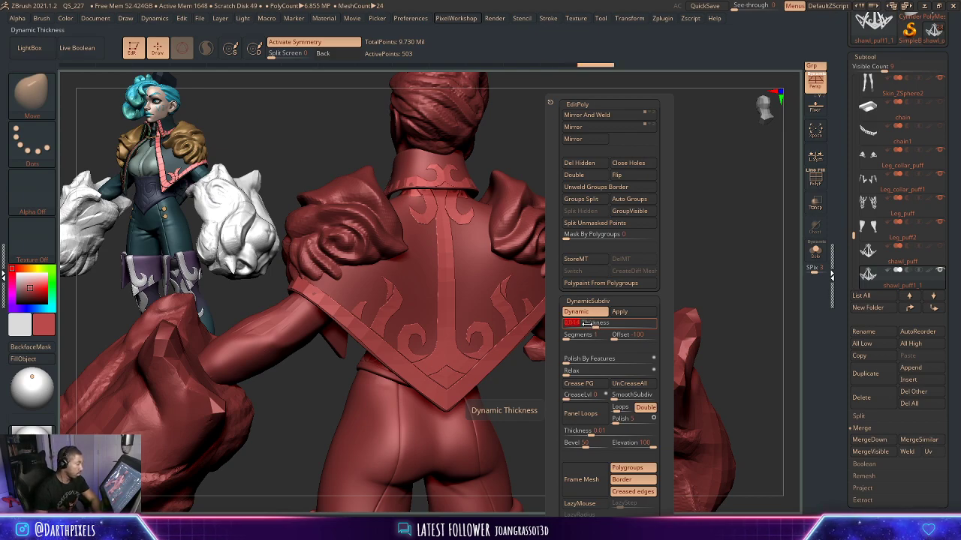
drag(584, 205, 672, 227)
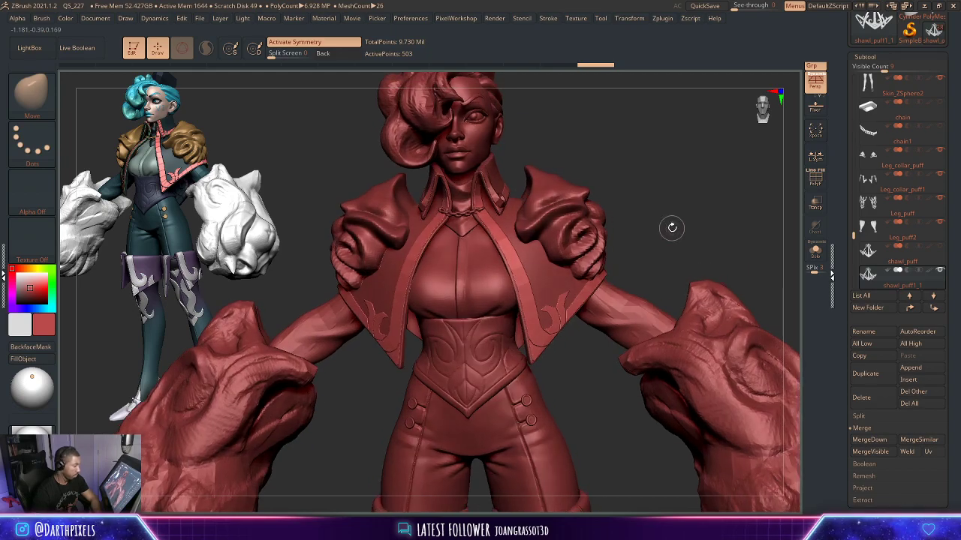
key(space)
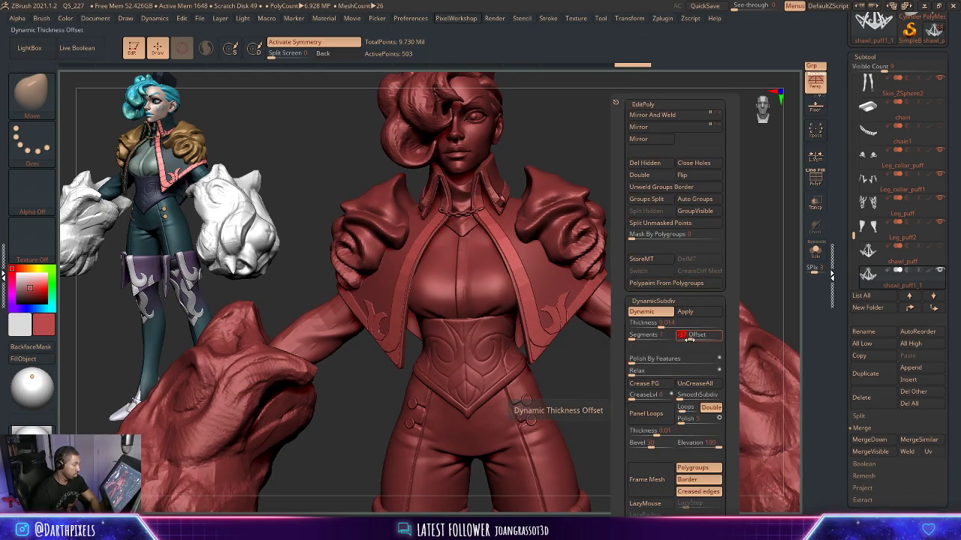
shift+drag(594, 353, 614, 301)
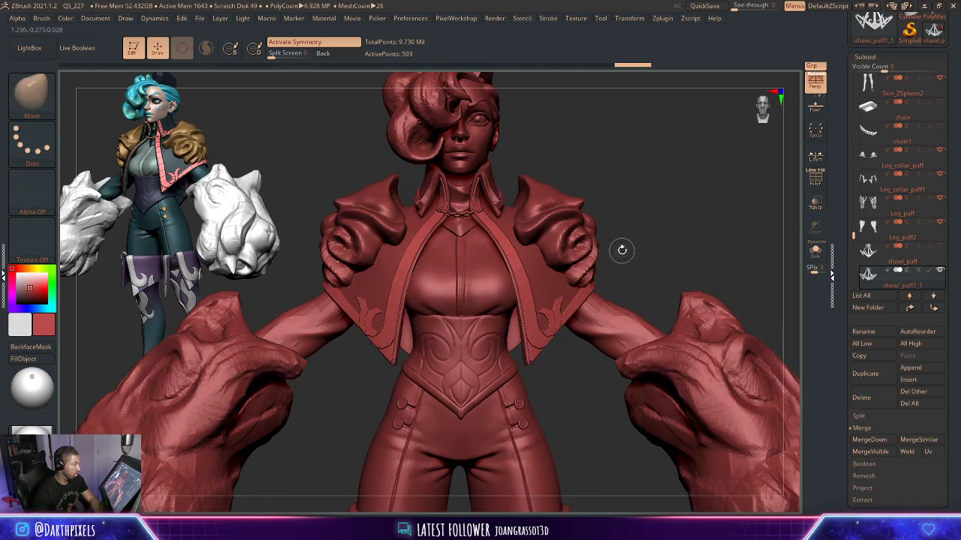
drag(625, 197, 596, 161)
Apply dynamic subdivision to convert the shawl trim's thickness into real geometry.
key(space)
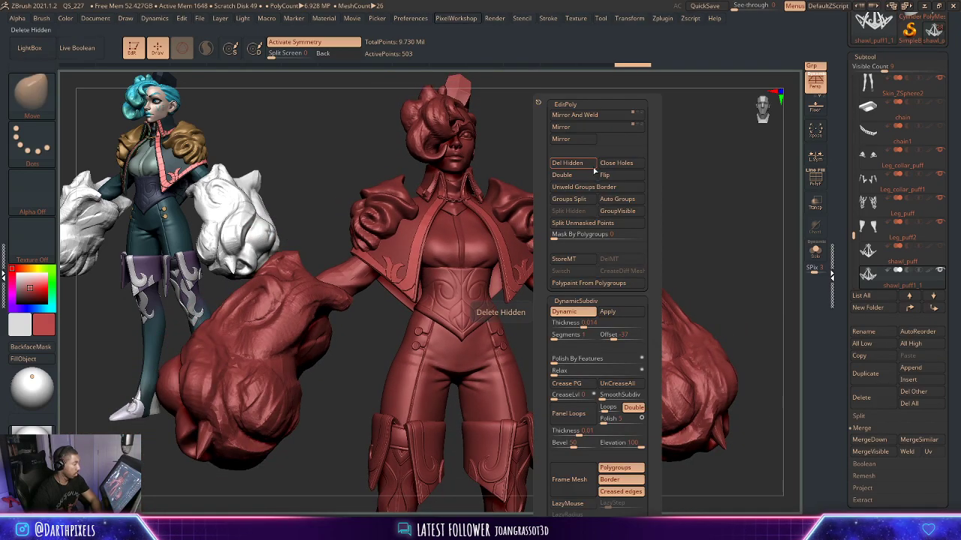
click(609, 312)
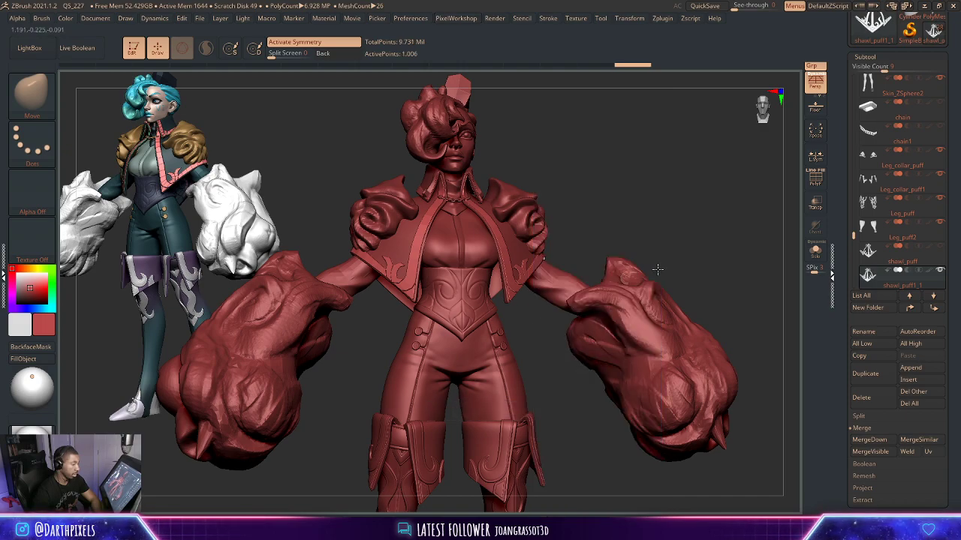
key(g)
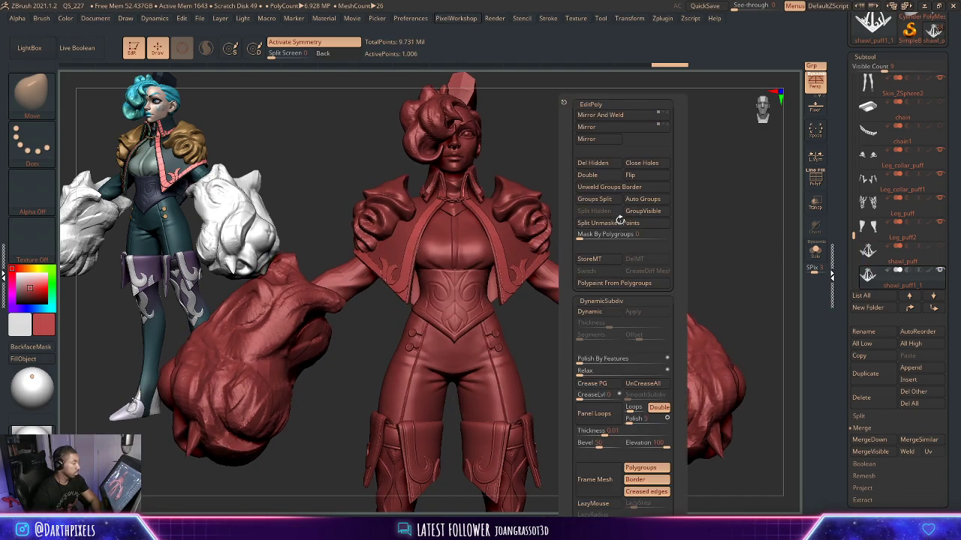
key(g)
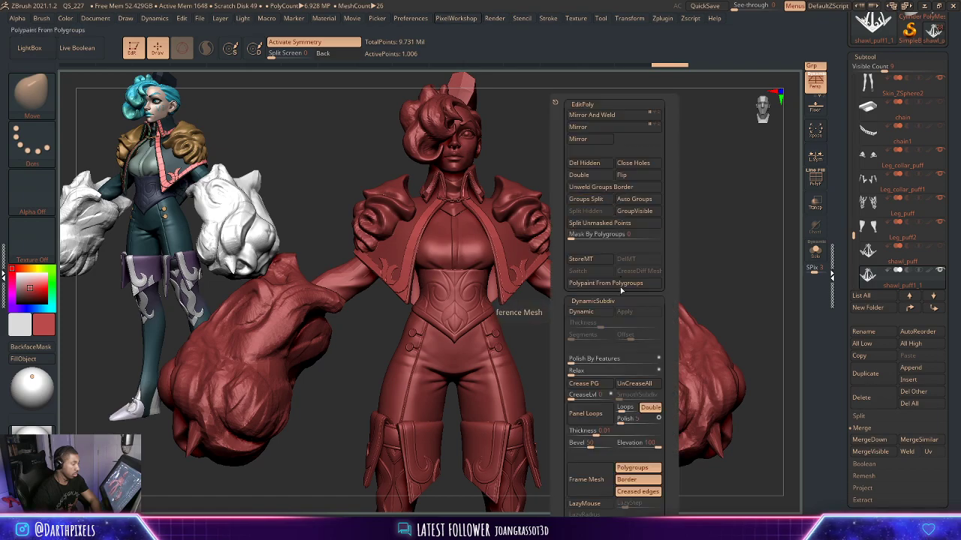
click(586, 424)
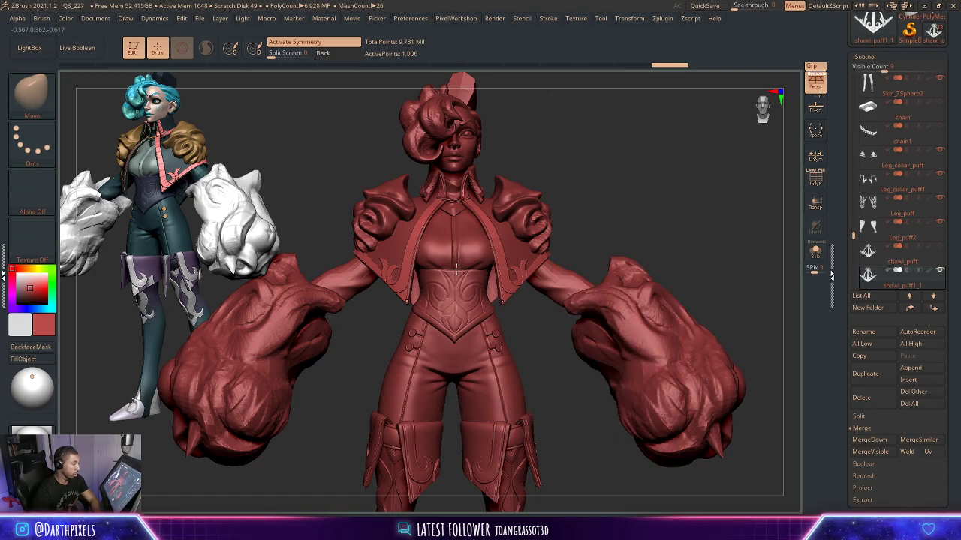
Isolate the thickened trim and display its polygroup wireframe around the collar pieces.
click(815, 251)
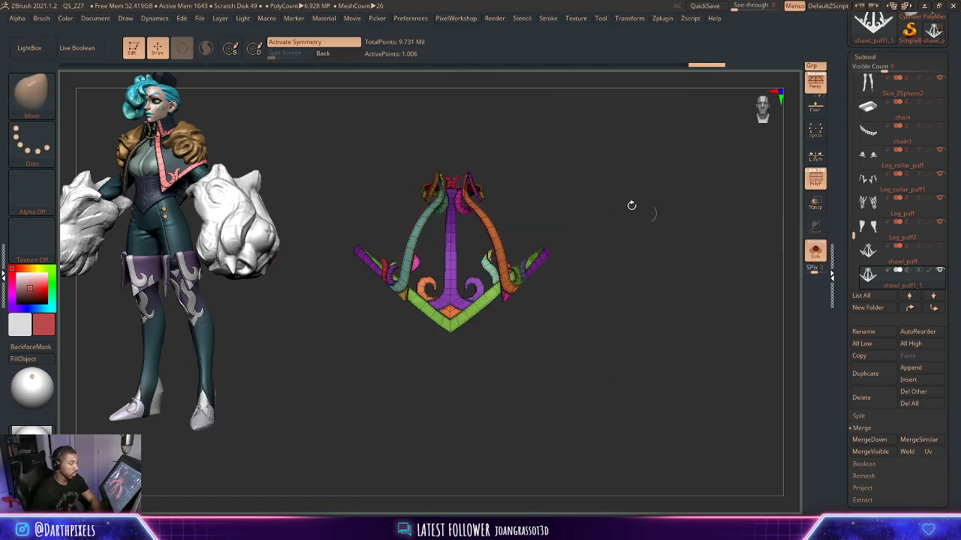
alt+drag(630, 206, 699, 318)
key(g)
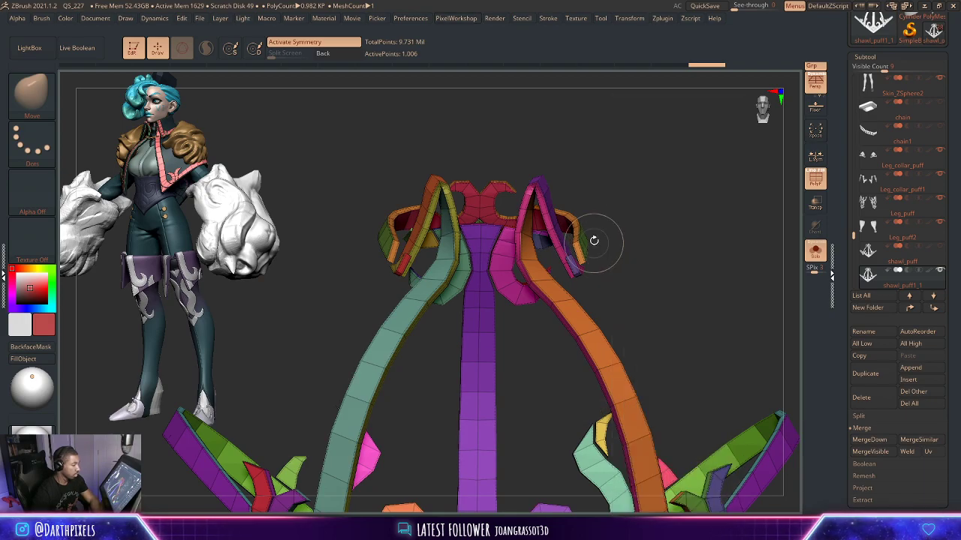
drag(599, 205, 687, 303)
key(g)
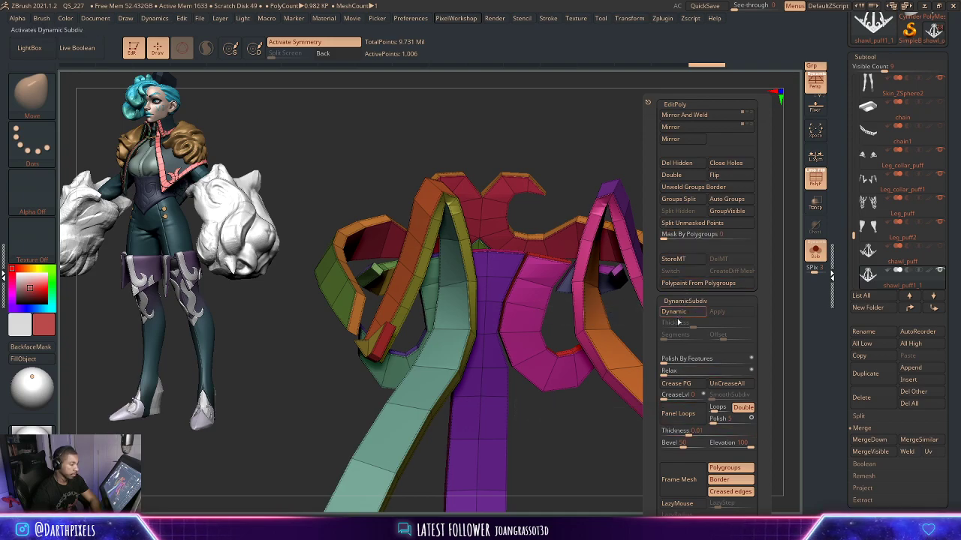
Try creasing the edges of the isolated trim with a crease tolerance of 45.
click(878, 58)
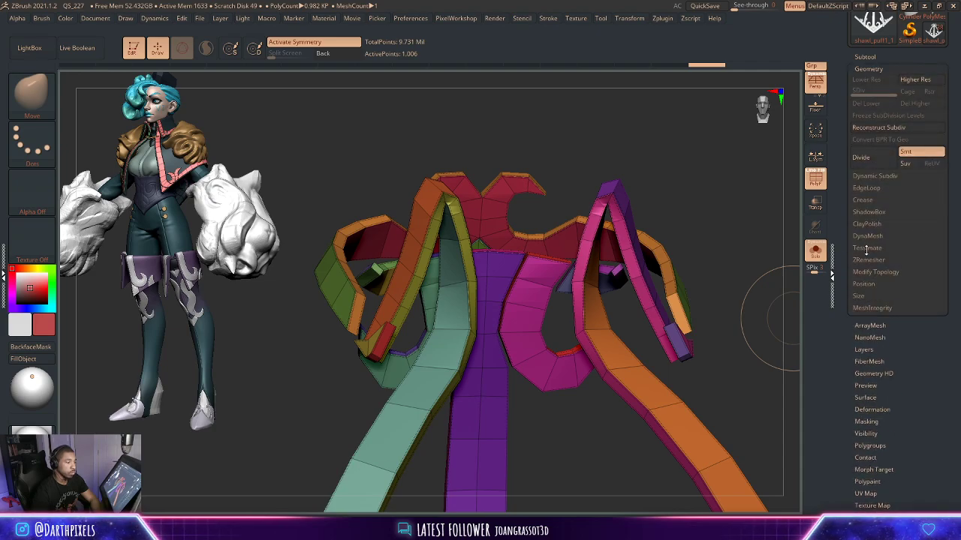
click(863, 200)
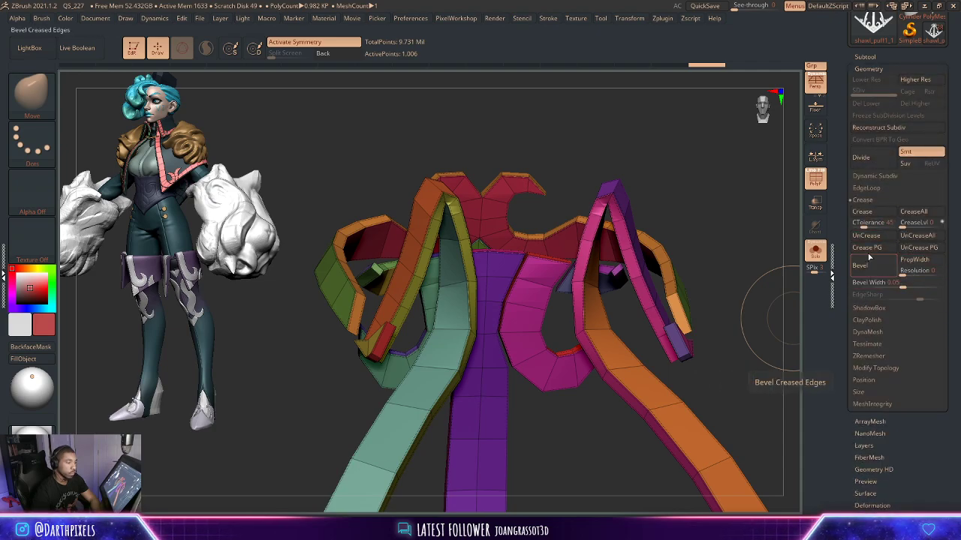
click(864, 213)
mouse_move(743, 239)
mouse_down()
mouse_move(690, 202)
mouse_move(664, 150)
mouse_move(685, 177)
mouse_up()
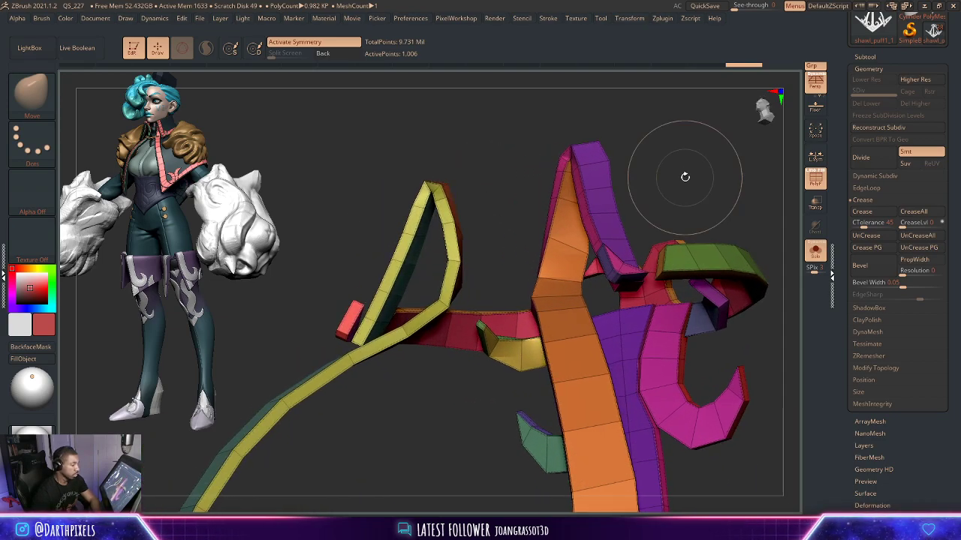
Hide the wireframe and compare the isolated trim with dynamic subdivision switched on and off.
key(ctrl+d)
key(shift+f)
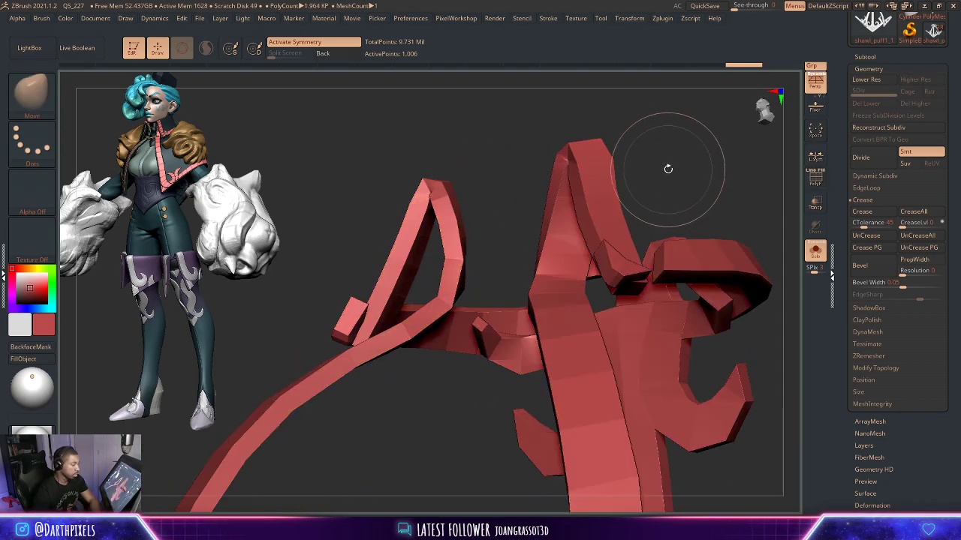
drag(669, 169, 686, 188)
key(shift+d)
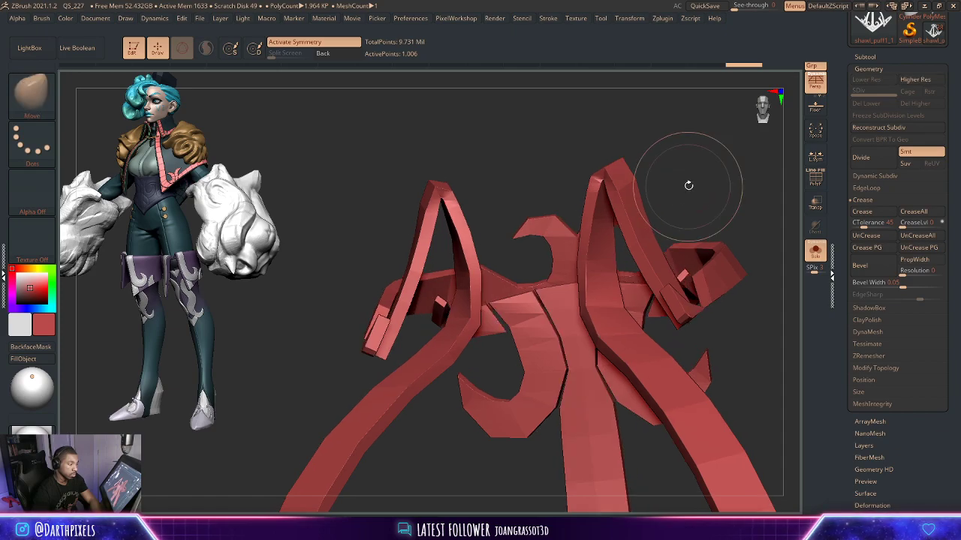
key(d)
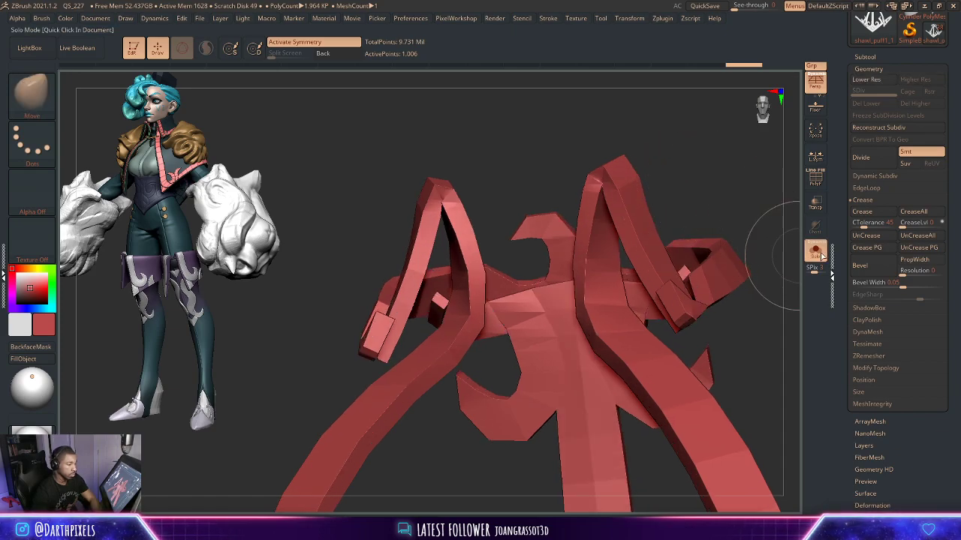
Show the whole character, undo the applied trim thickness, and display the trim's polygroup wireframe.
click(815, 250)
mouse_move(682, 180)
alt+mouse_down()
mouse_move(646, 161)
mouse_move(645, 180)
alt+mouse_up()
key(shift+d)
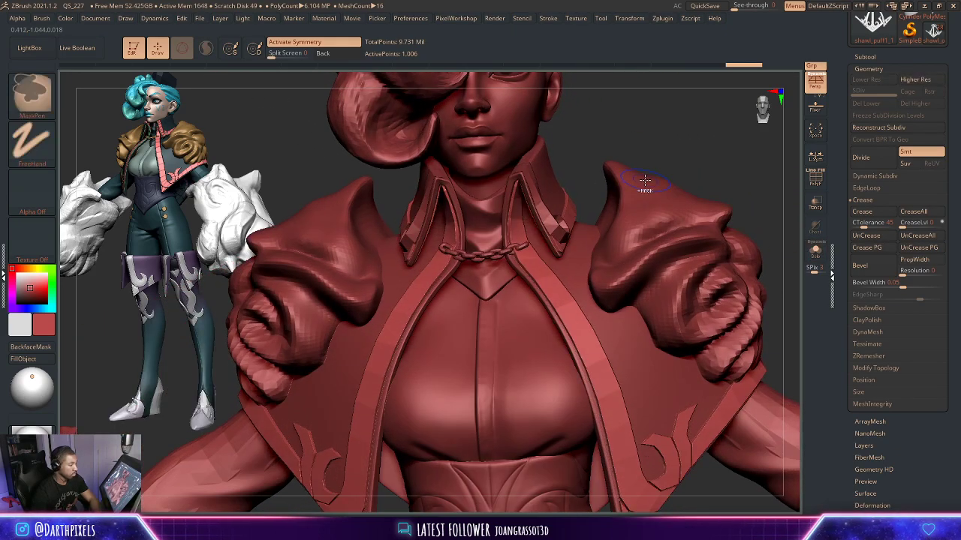
key(shift+f)
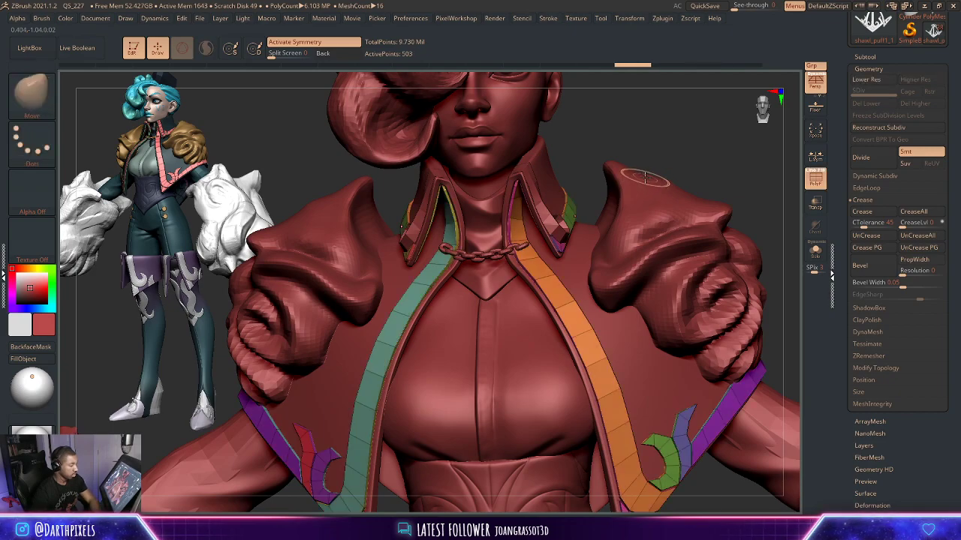
key(space)
click(627, 163)
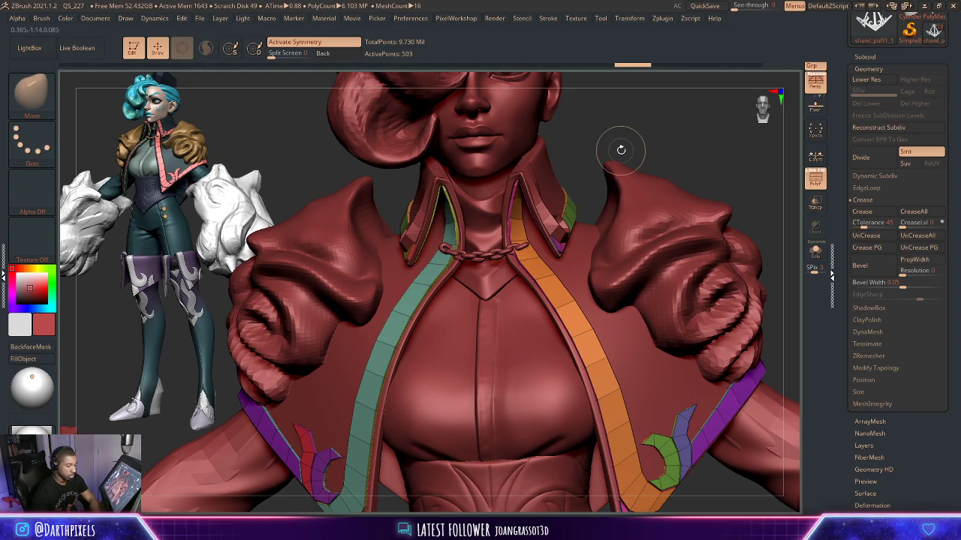
Apply the shawl trim's dynamic thickness of 0.014 with offset -37 as real geometry.
key(shift+d)
drag(596, 137, 611, 141)
key(d)
key(space)
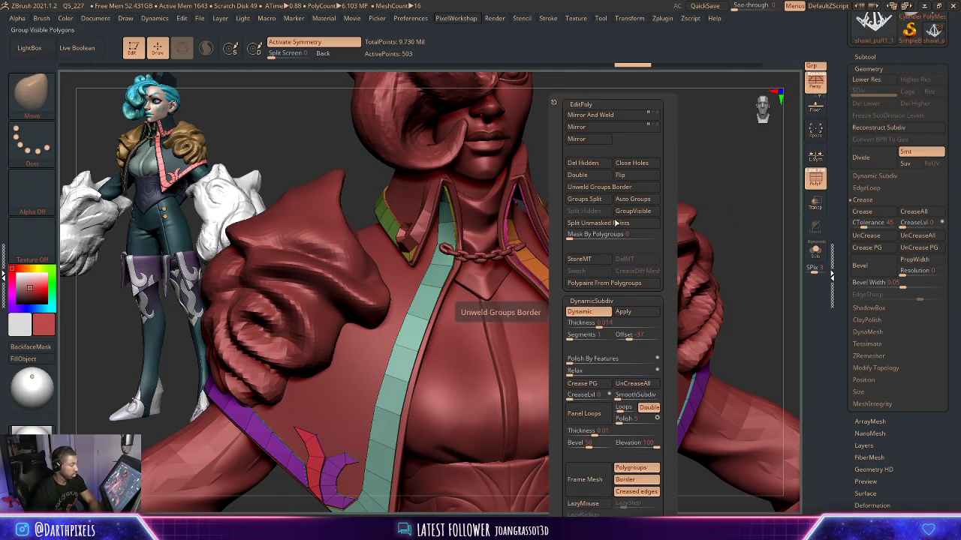
click(628, 315)
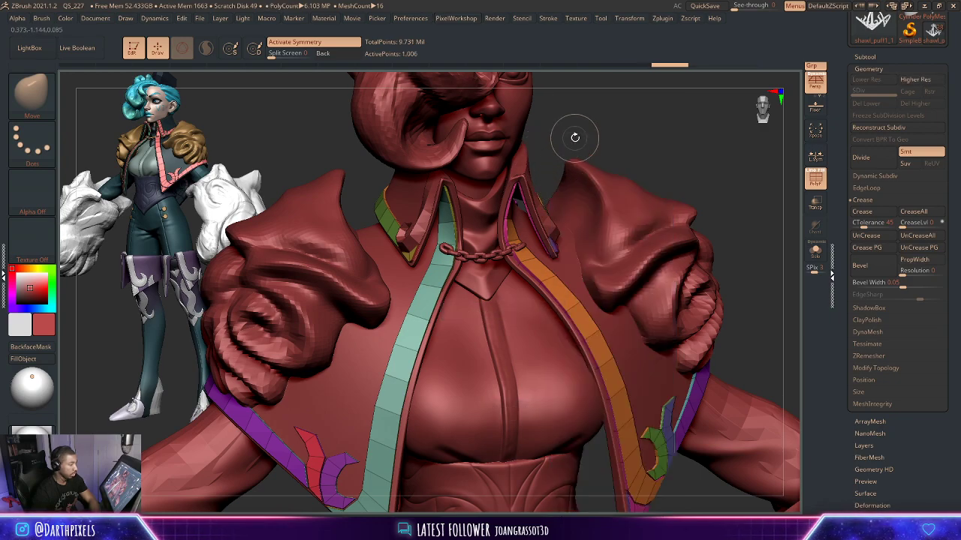
Turn dynamic subdivision back on for the thickened trim and set its dynamic thickness to 0.
key(space)
key(ctrl)
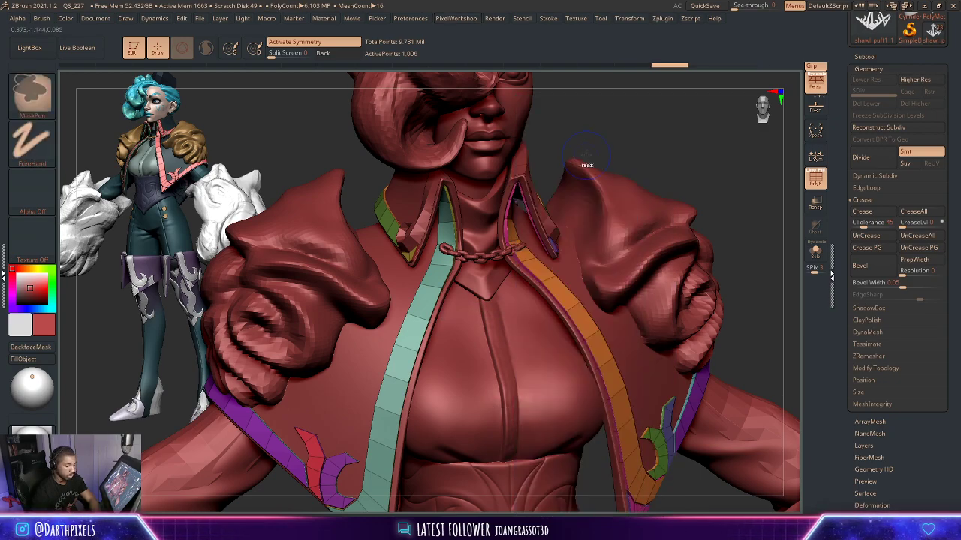
key(shift)
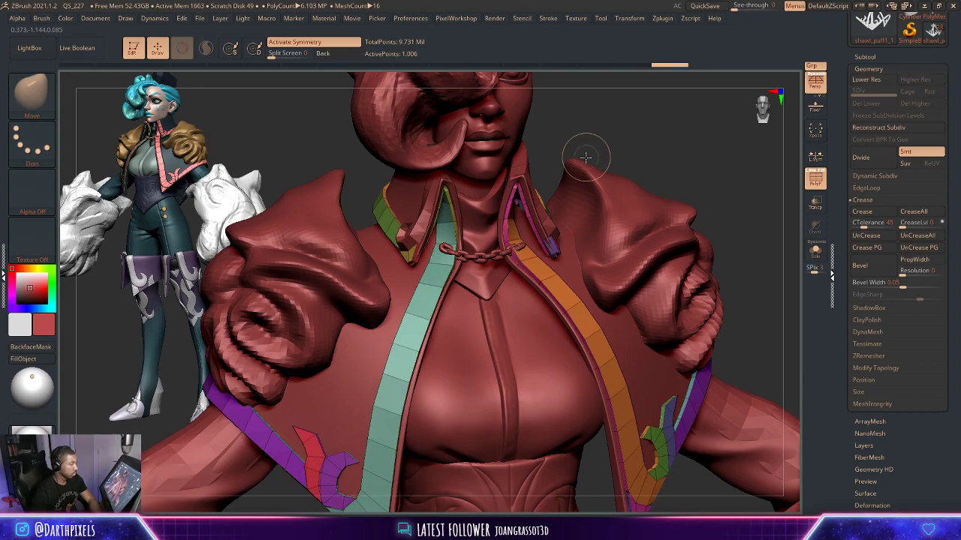
key(space)
drag(574, 324, 526, 324)
drag(577, 149, 572, 147)
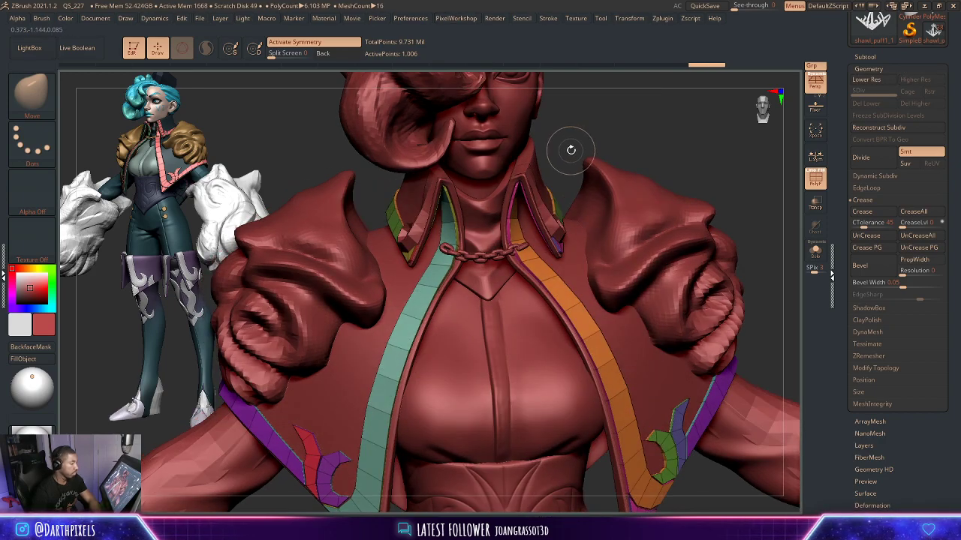
Set the thickened trim's crease level to 2 and raise its smooth subdivision levels.
key(space)
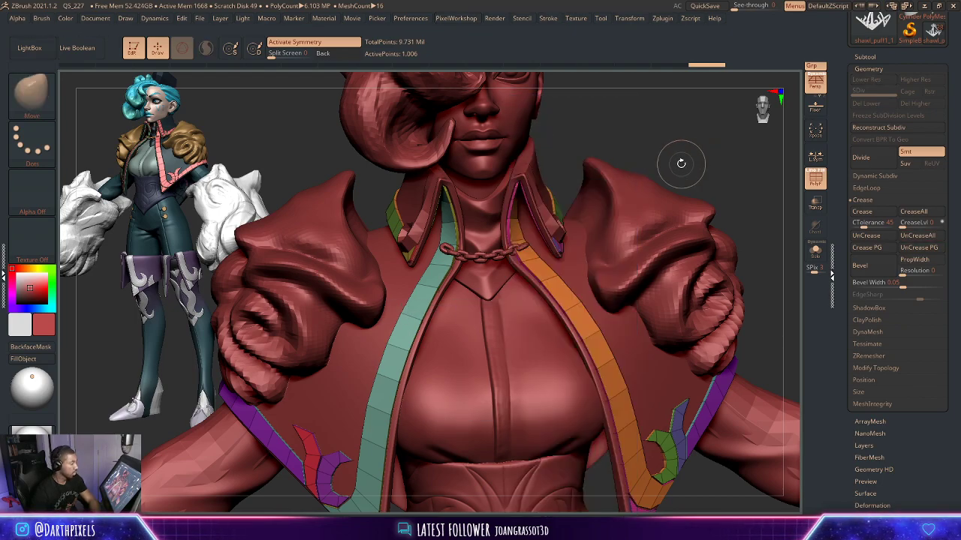
key(space)
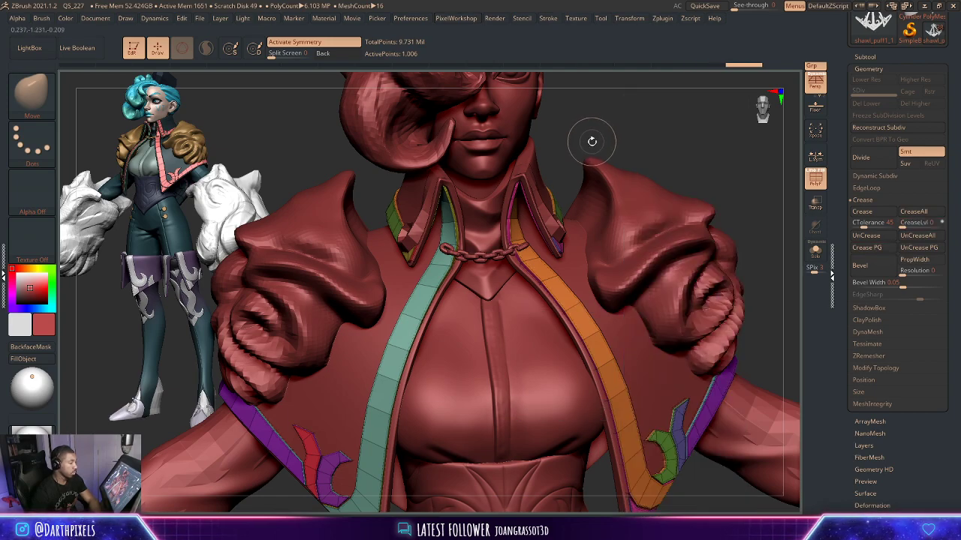
key(space)
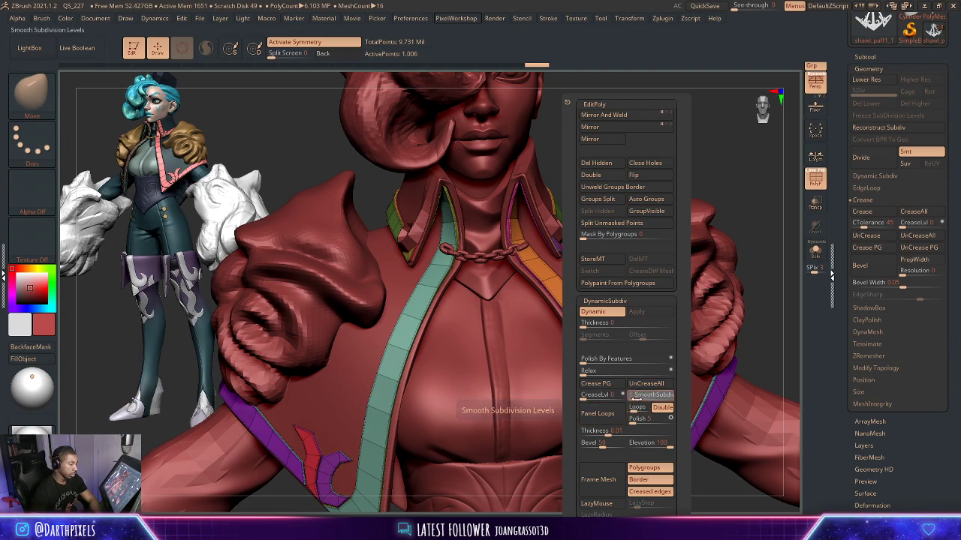
click(640, 401)
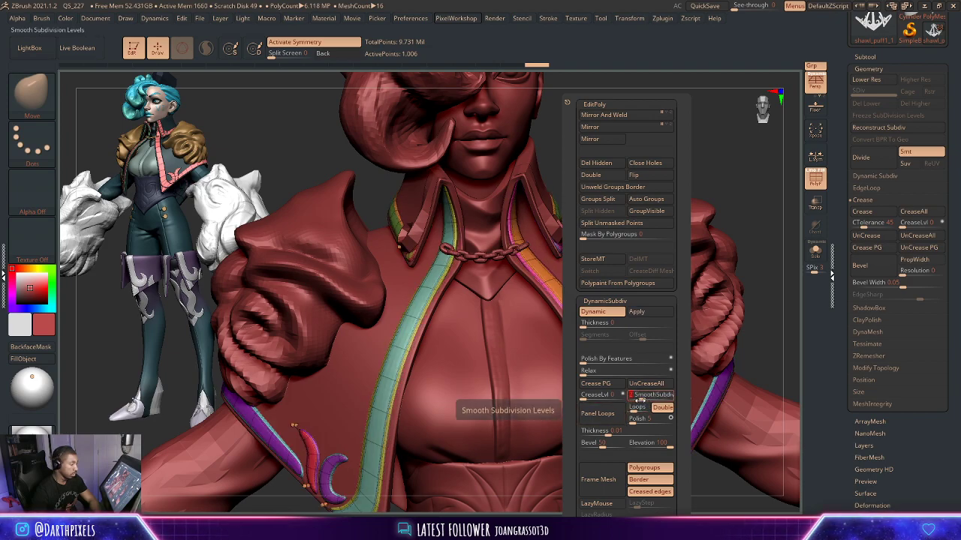
click(591, 399)
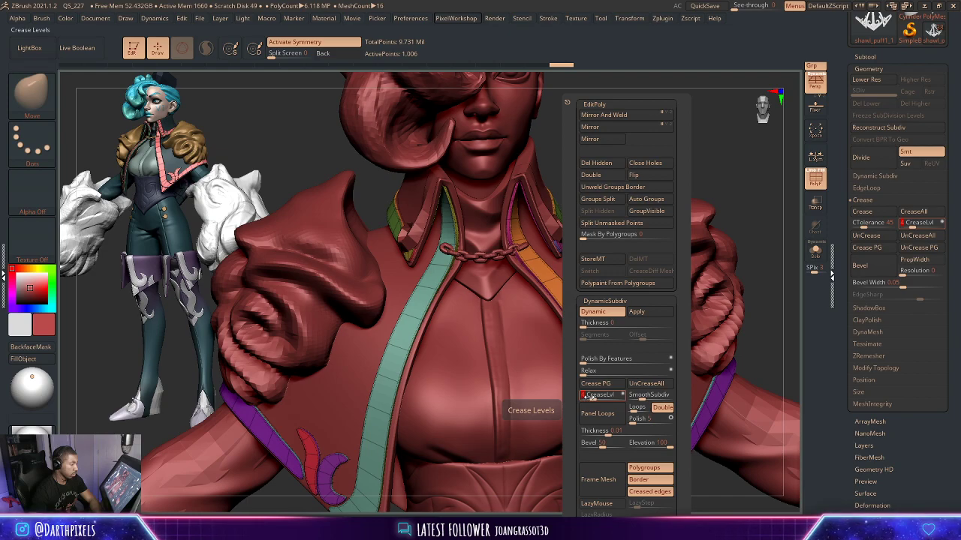
click(586, 399)
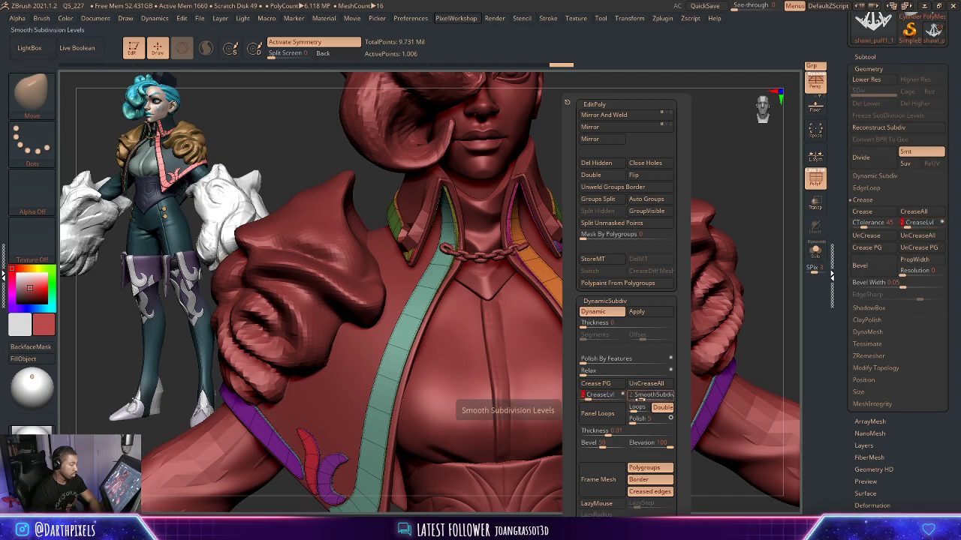
click(647, 400)
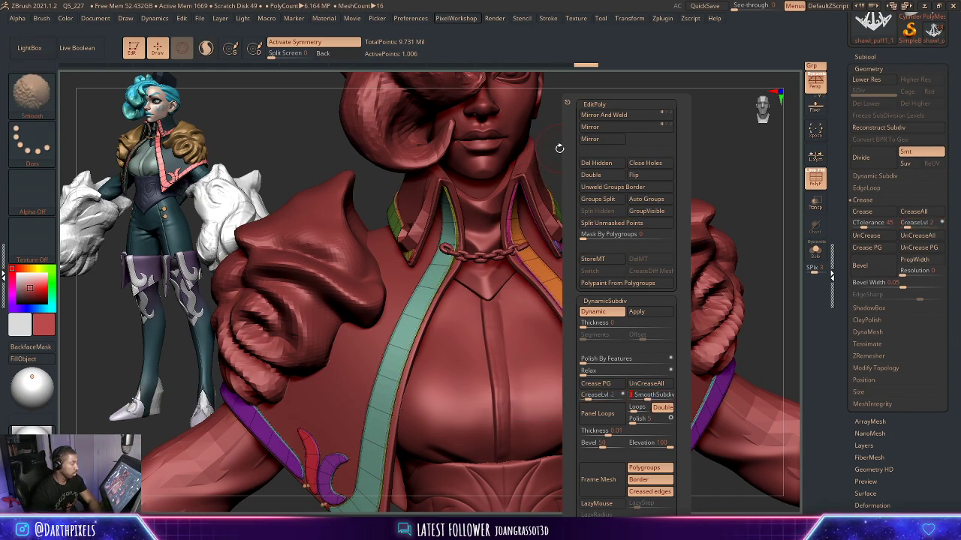
Inspect the trim from the back without wireframe, and compare it with dynamic subdivision off and its polygroups displayed.
key(shift+f)
alt+drag(573, 150, 465, 197)
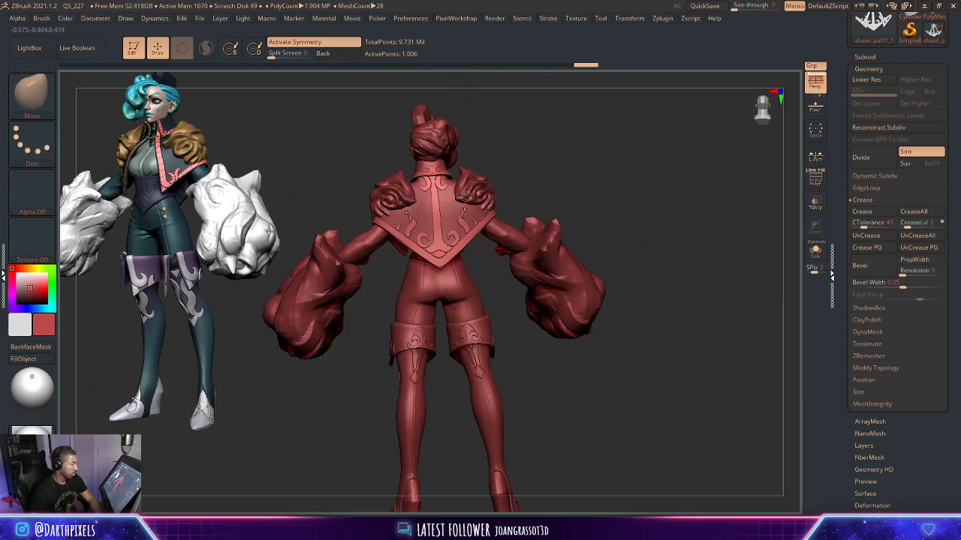
drag(536, 183, 607, 193)
key(shift+d)
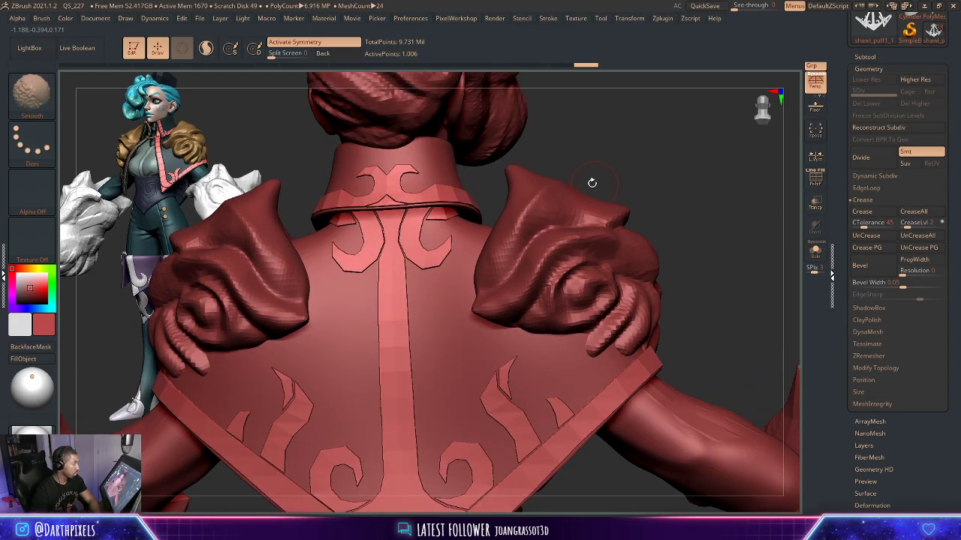
key(shift+f)
drag(542, 153, 583, 208)
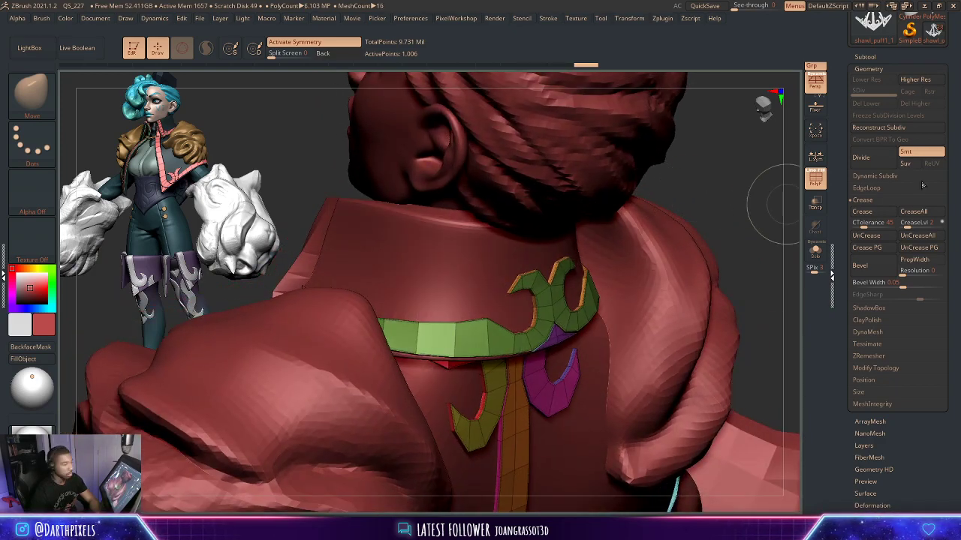
mouse_move(736, 193)
mouse_down()
mouse_move(540, 153)
mouse_move(660, 166)
mouse_move(592, 164)
mouse_up()
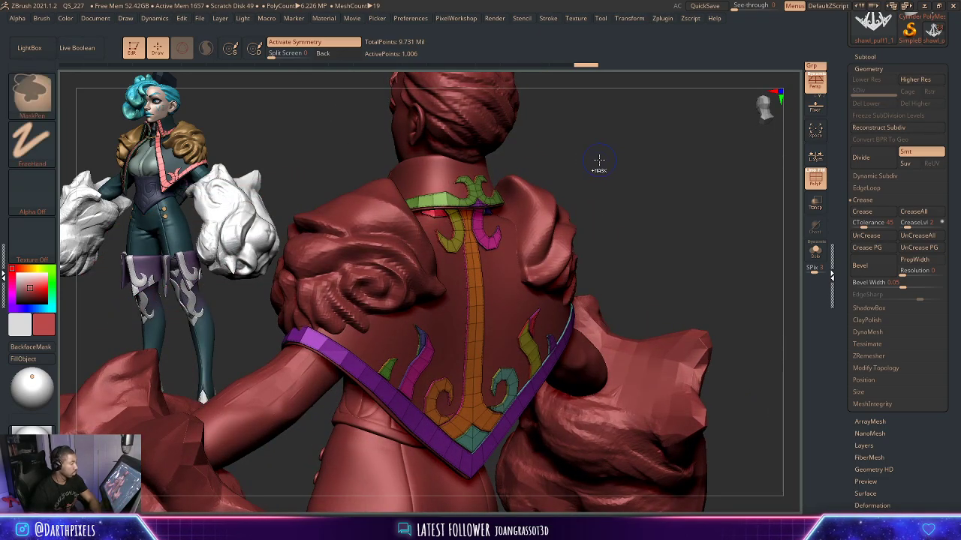
Undo the trim's applied thickness and turn off its dynamic subdivision.
key(ctrl+z)
key(ctrl+z)
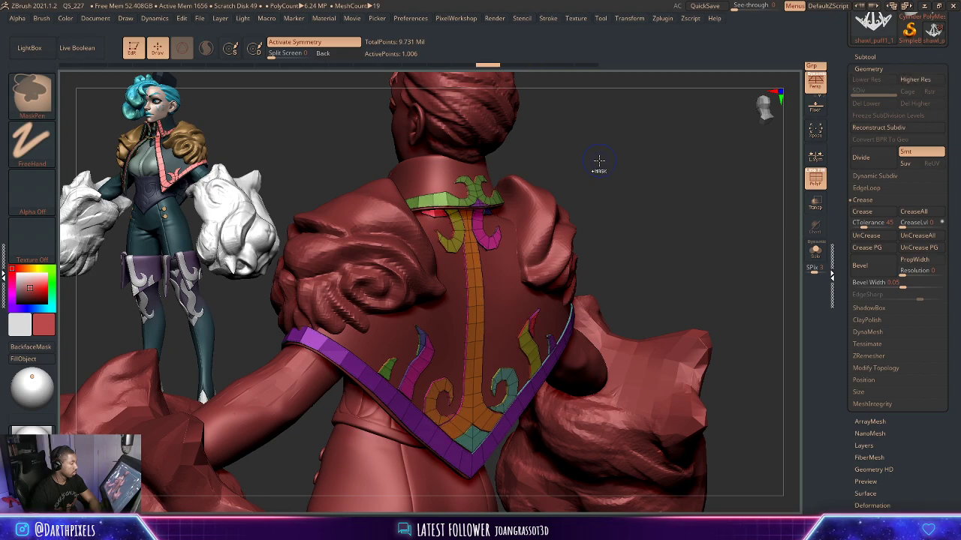
key(ctrl+z)
key(ctrl+z)
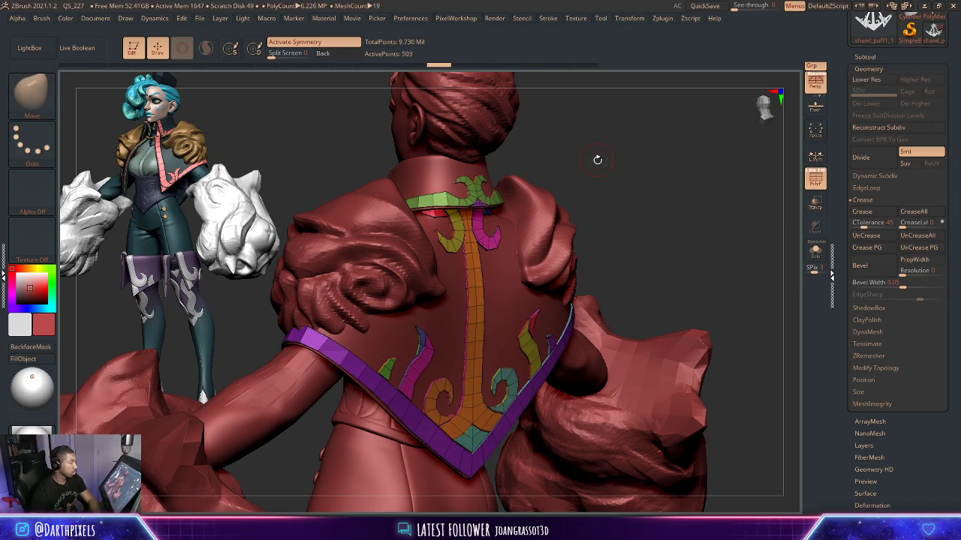
key(shift+d)
drag(597, 160, 790, 203)
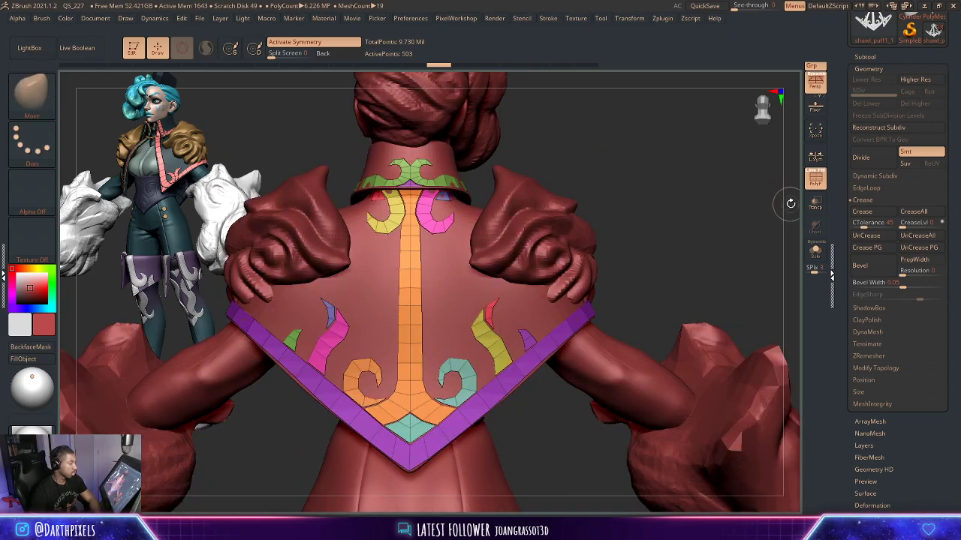
Isolate the trim, show only its green collar scroll polygroup, and turn off symmetry.
click(815, 253)
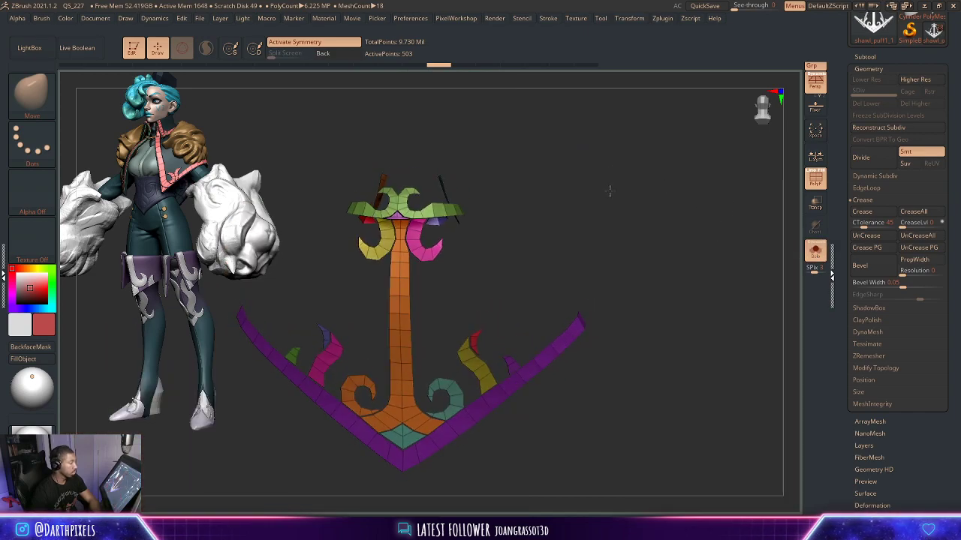
ctrl+shift+click(433, 209)
drag(485, 180, 508, 204)
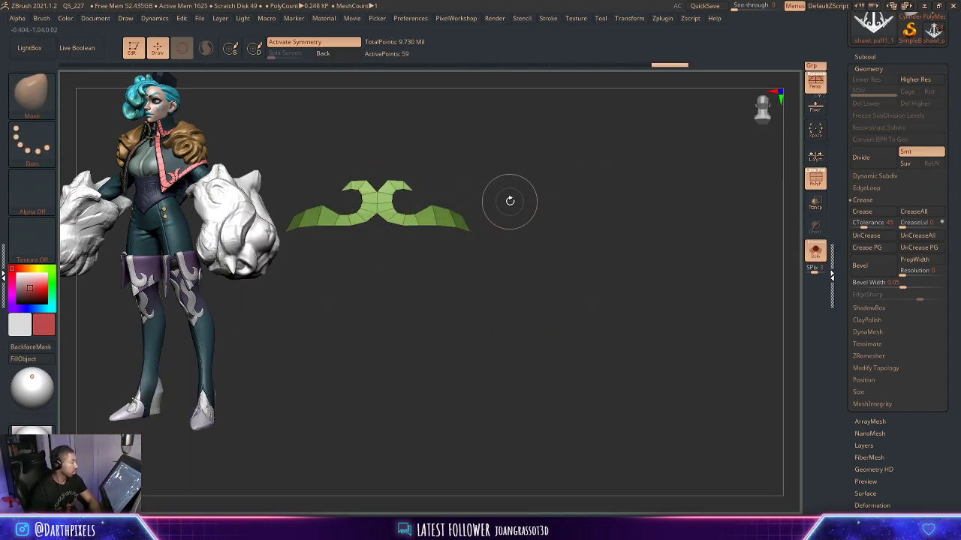
key(x)
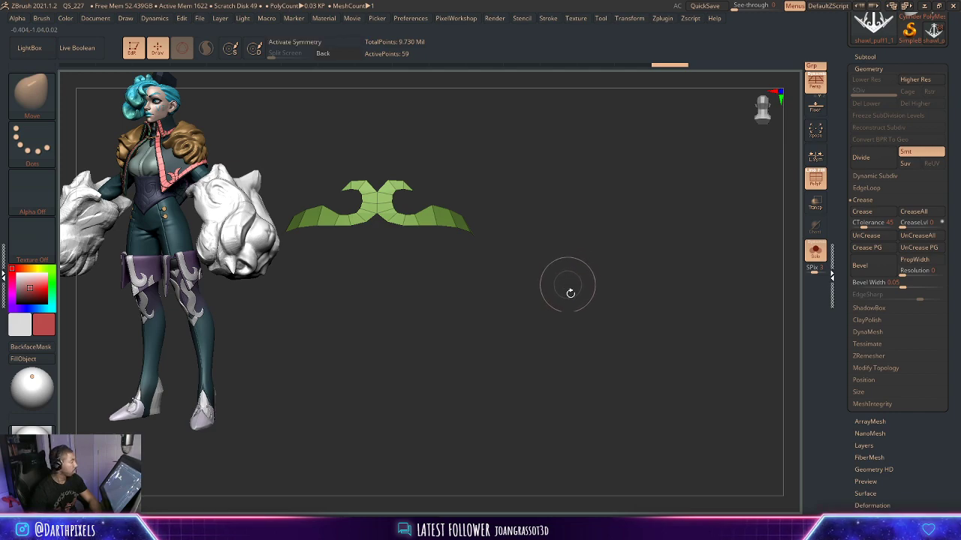
Give one half of the collar scroll its own polygroup and show the whole trim again.
drag(570, 337, 378, 135)
drag(455, 200, 507, 222)
key(space)
click(576, 212)
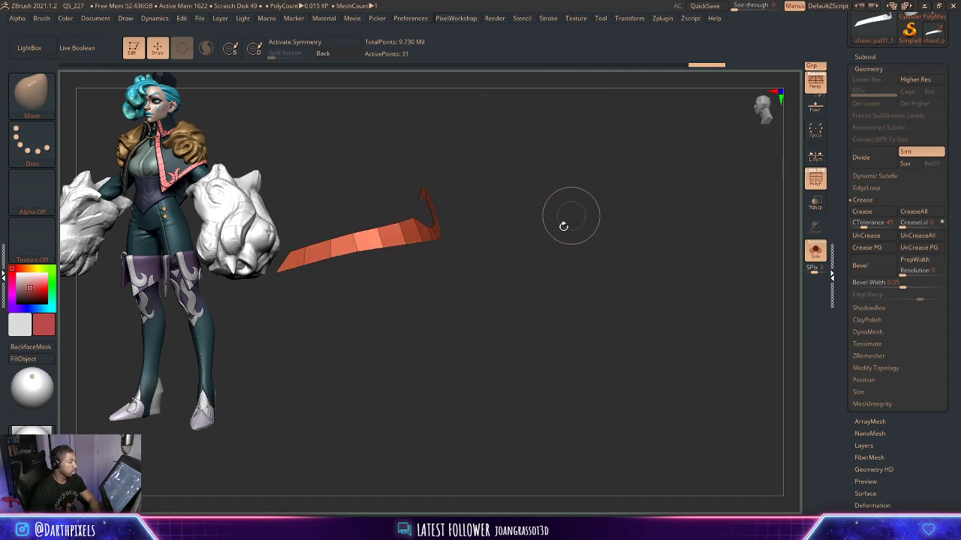
ctrl+shift+click(631, 210)
drag(631, 209, 567, 219)
Unweld the trim's polygroup borders so the two collar scroll halves are separate pieces.
key(space)
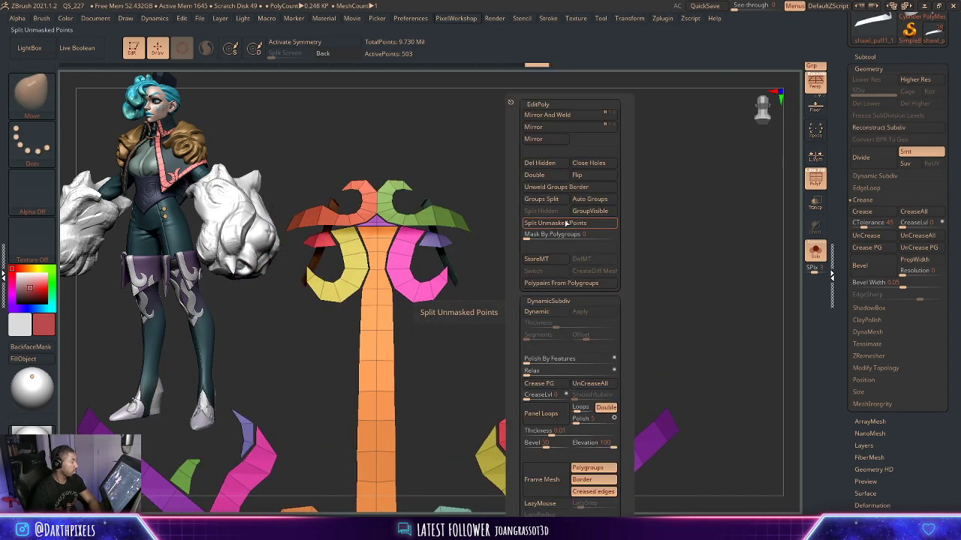
key(space)
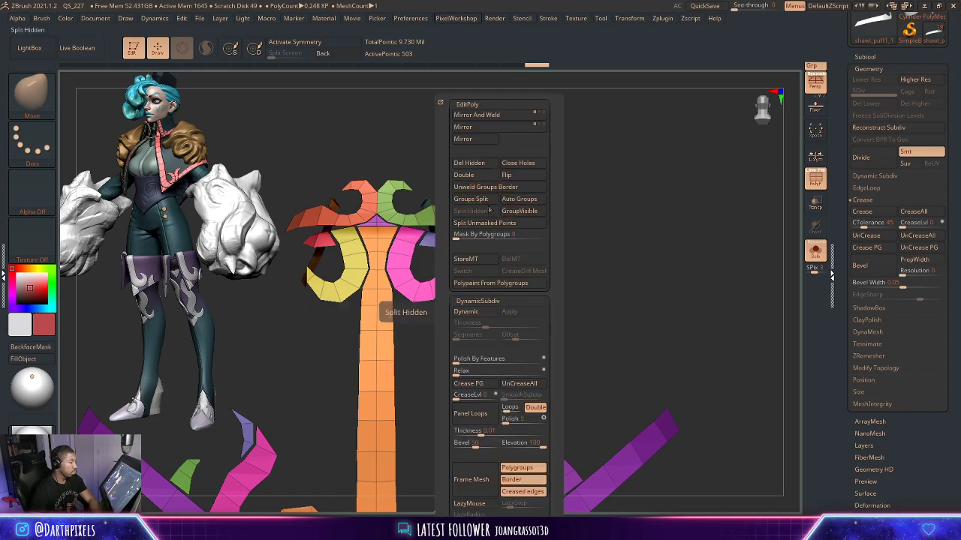
click(491, 191)
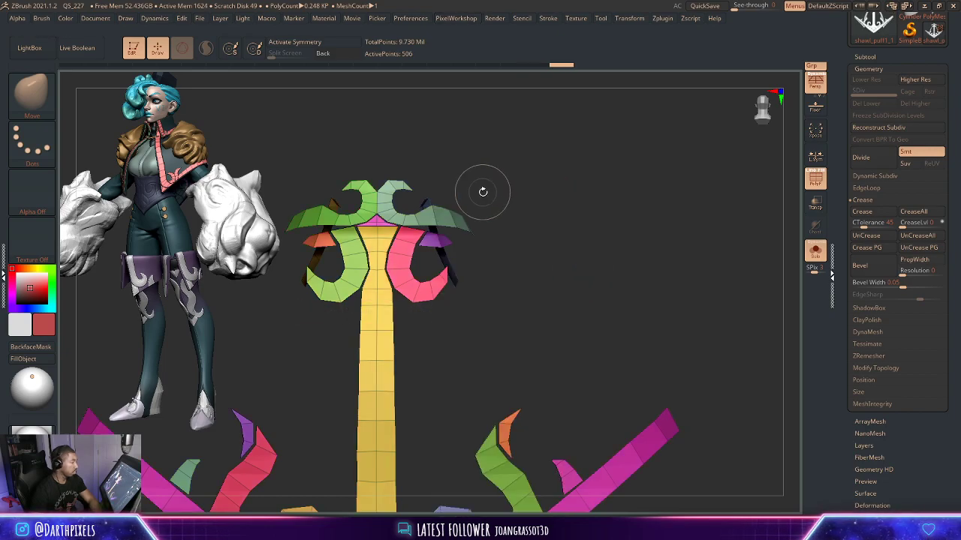
alt+drag(403, 167, 402, 182)
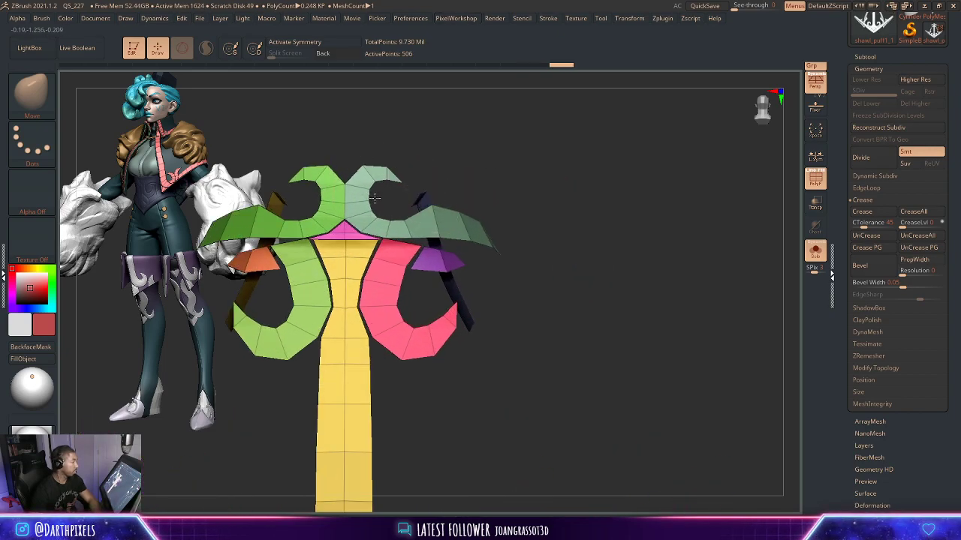
Mask everything except the grey-green collar scroll half, reset the gizmo's orientation, and nudge that half slightly outward from the center seam.
key(w)
ctrl+click(361, 200)
ctrl+click(435, 145)
key(x)
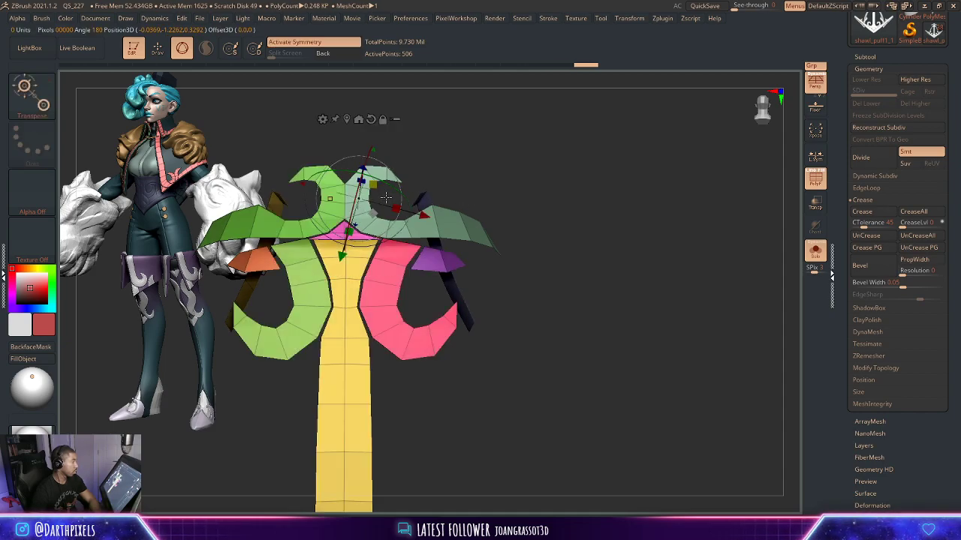
ctrl+click(446, 213)
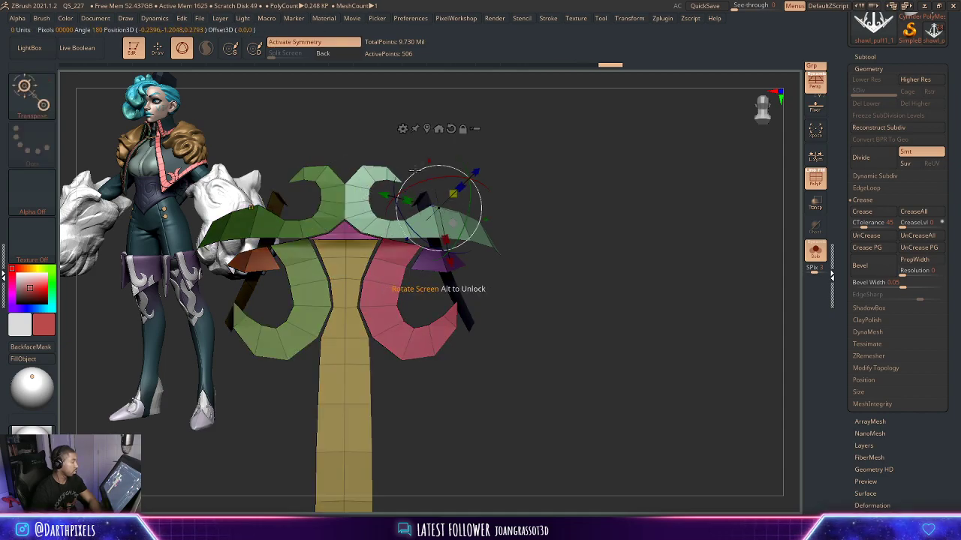
click(450, 129)
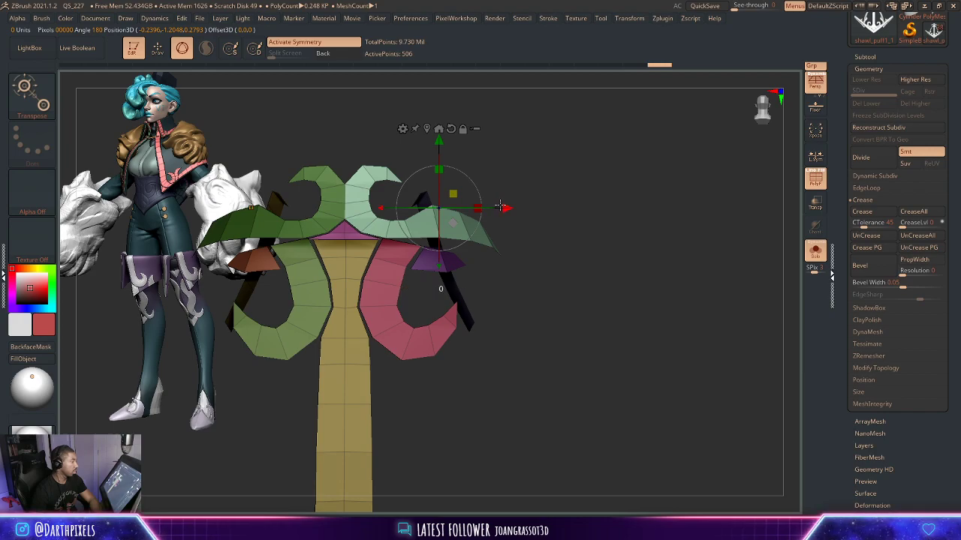
drag(499, 206, 500, 207)
ctrl+drag(332, 148, 331, 154)
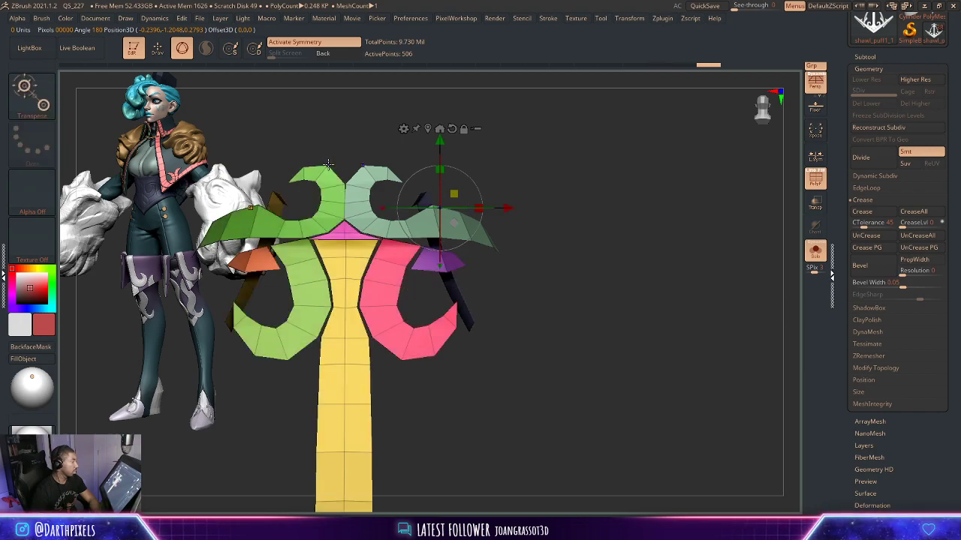
Isolate the bright green collar scroll half with a mask, shift it sideways by about 0.0012, and clear the mask.
ctrl+click(328, 165)
drag(385, 168, 383, 170)
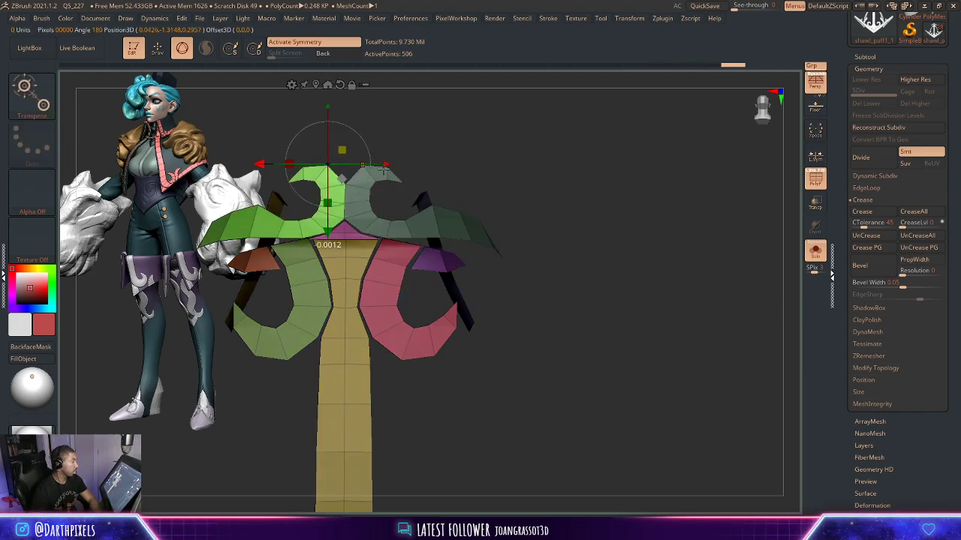
right_drag(461, 171, 489, 167)
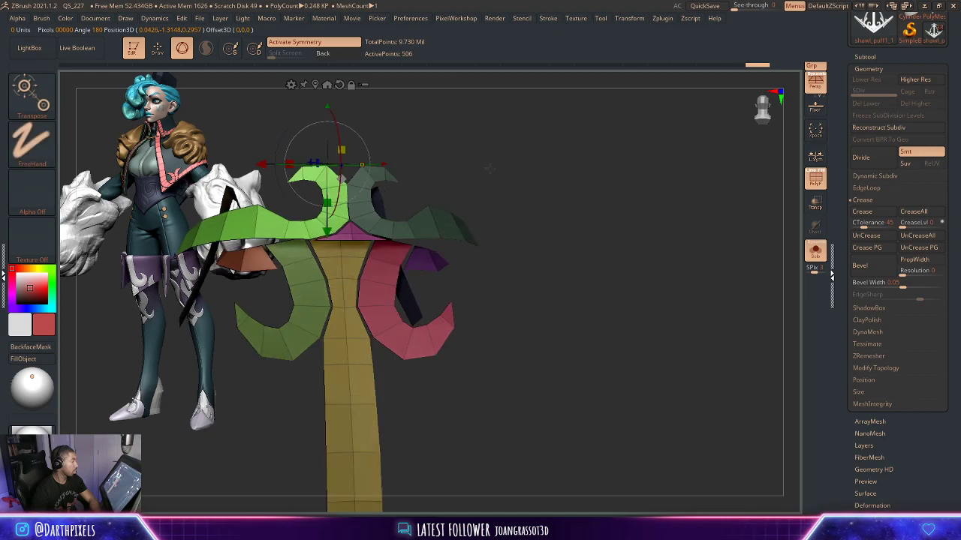
ctrl+drag(488, 167, 496, 186)
key(q)
mouse_move(495, 186)
right_down()
mouse_move(476, 172)
mouse_move(454, 212)
right_up()
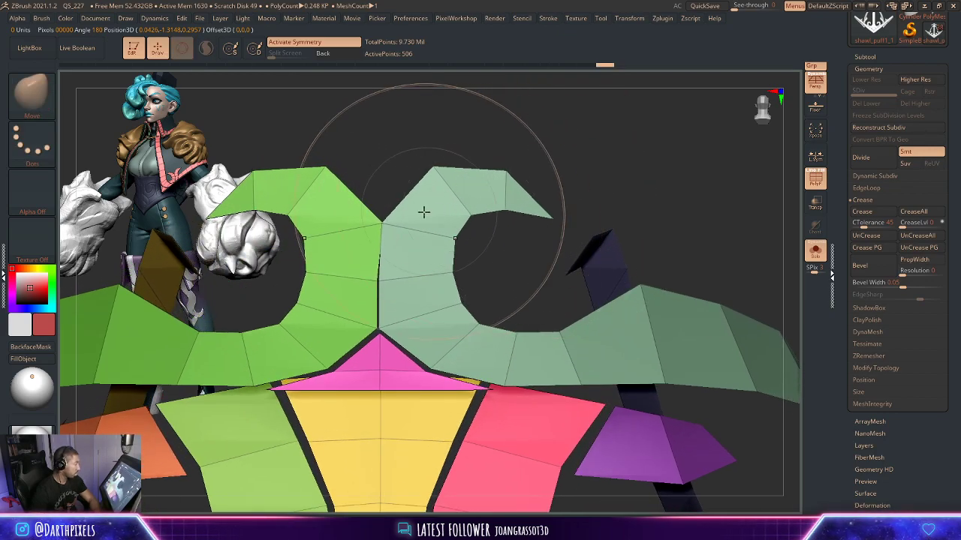
Test moving the seam corner between the collar scroll halves and switch to the Move Topological brush.
key(space)
drag(408, 179, 395, 181)
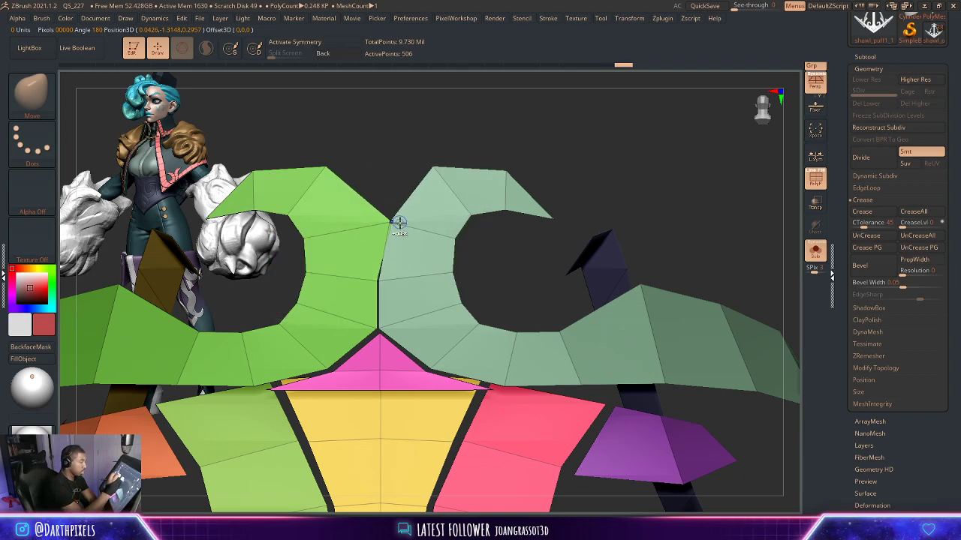
drag(399, 222, 384, 222)
click(34, 100)
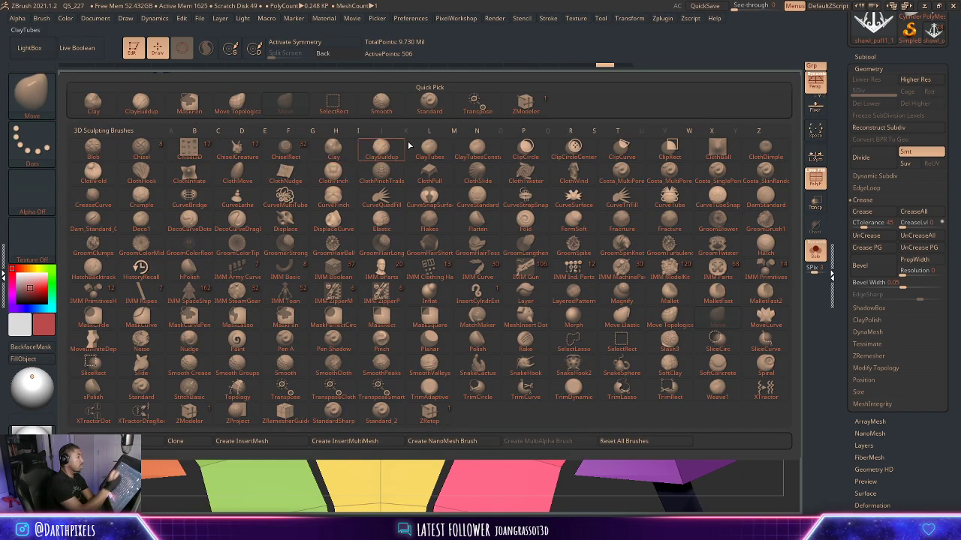
click(237, 102)
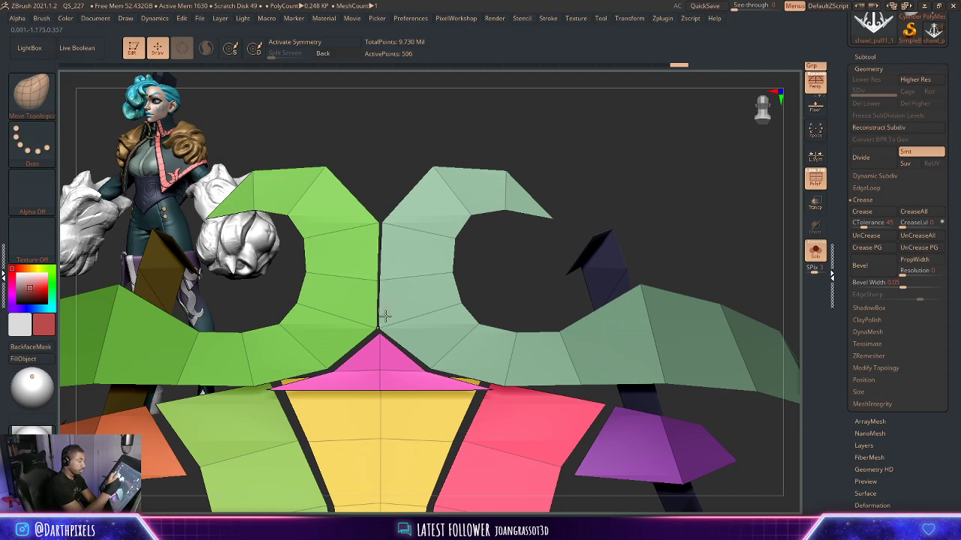
alt+drag(578, 193, 554, 179)
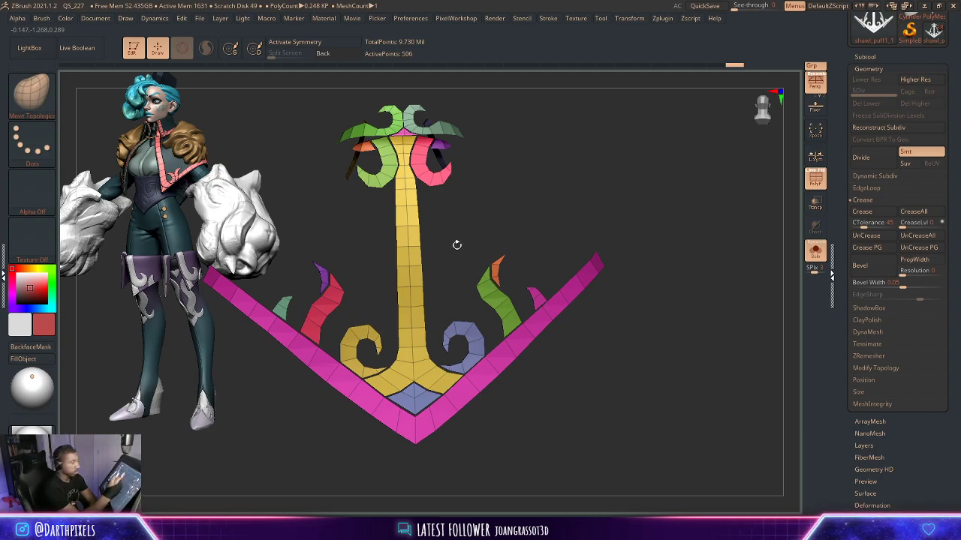
Isolate the yellow center strip of the trim and hide its right half.
ctrl+shift+click(415, 246)
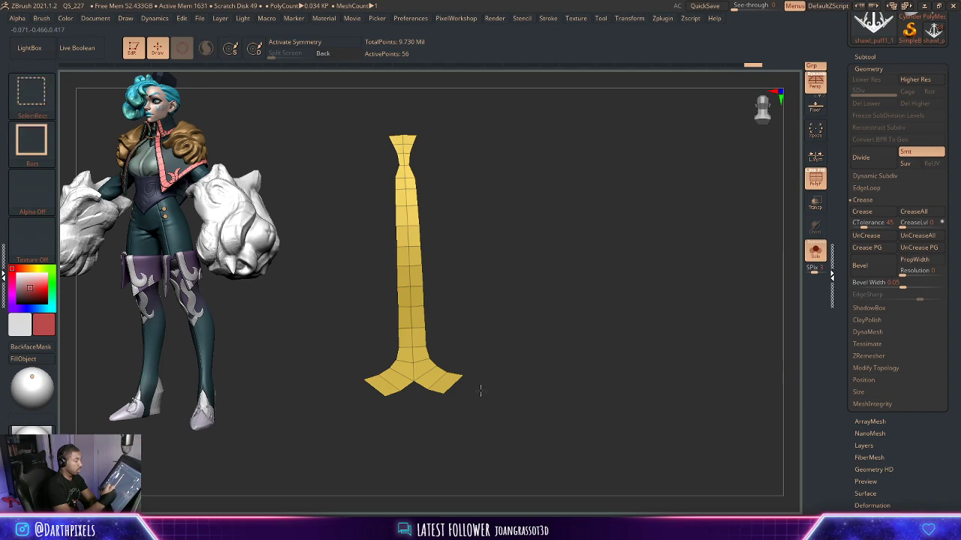
ctrl+shift+drag(490, 422, 410, 81)
key(ctrl+z)
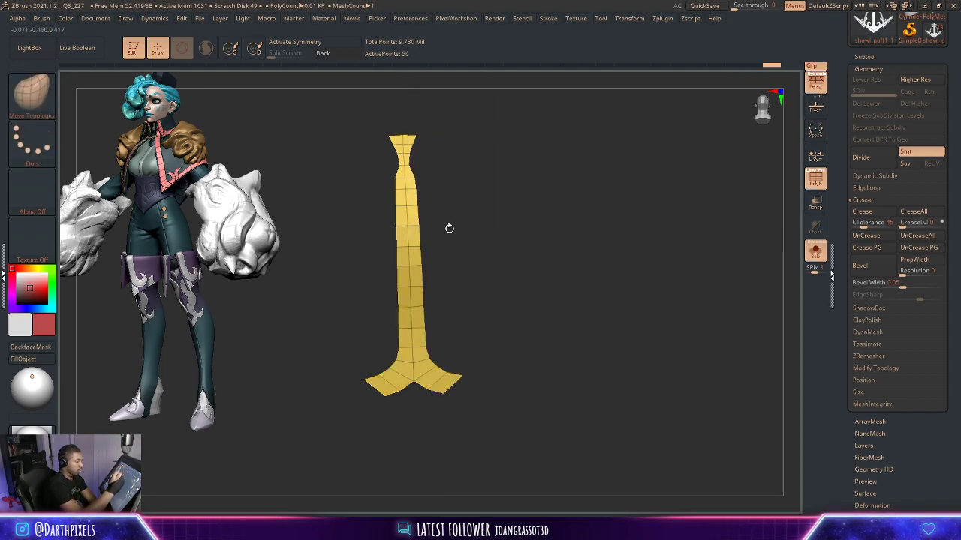
shift+drag(448, 228, 473, 281)
ctrl+alt+shift+drag(482, 441, 410, 116)
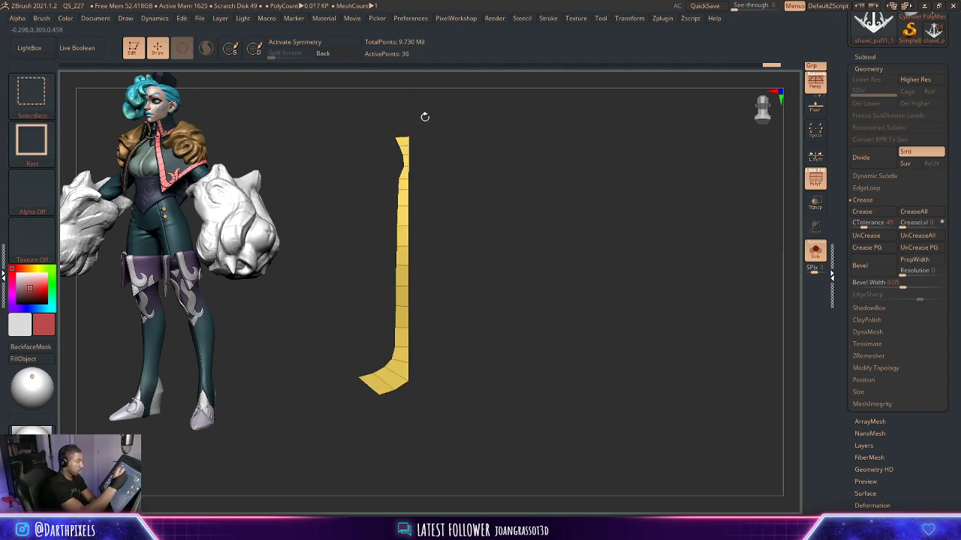
Give the visible half of the center strip its own polygroup and unweld the polygroup borders.
key(space)
click(487, 202)
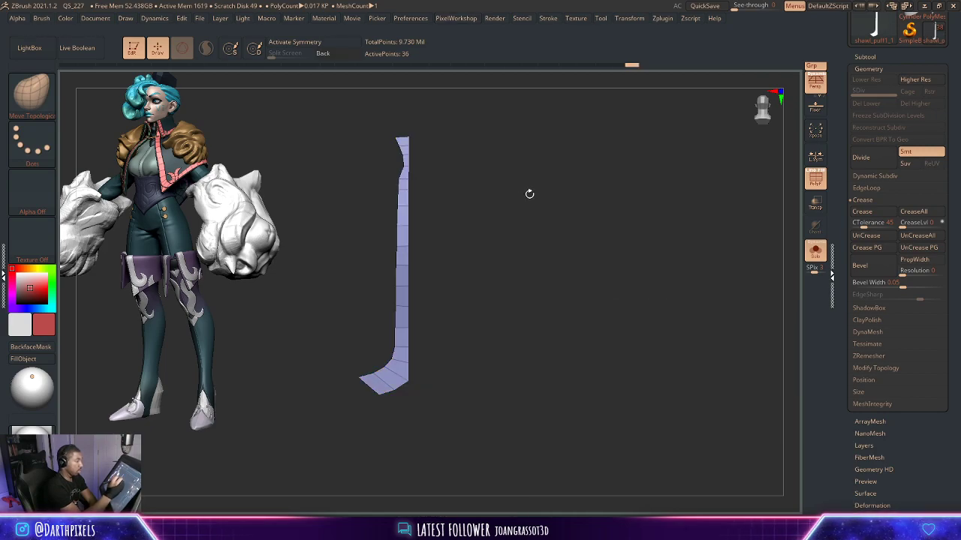
key(space)
click(534, 191)
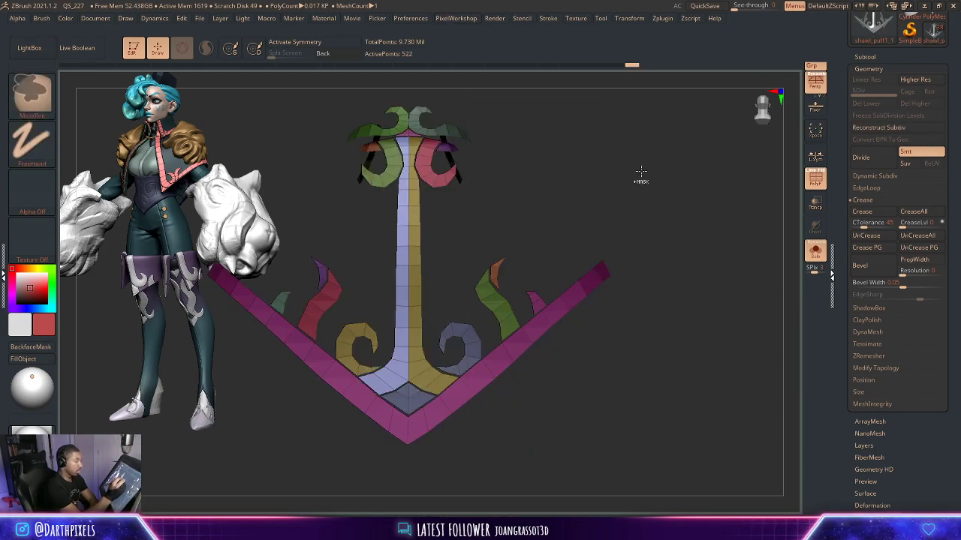
Mask everything except the yellow half of the center strip, reset the gizmo's orientation, nudge that half slightly outward, and clear the mask.
ctrl+drag(639, 172, 646, 181)
key(w)
ctrl+click(406, 256)
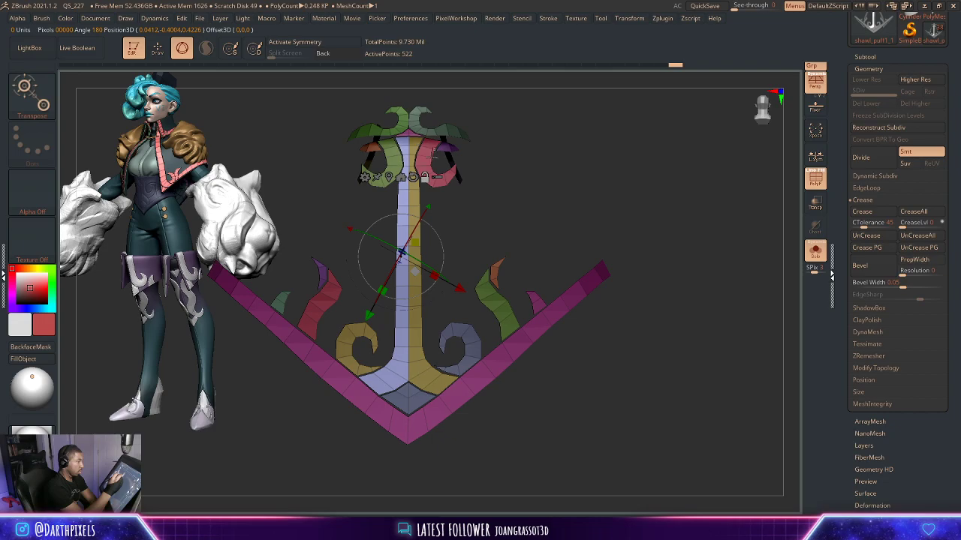
mouse_move(472, 193)
ctrl+mouse_down()
mouse_move(478, 234)
mouse_move(451, 231)
ctrl+mouse_up()
key(q)
key(w)
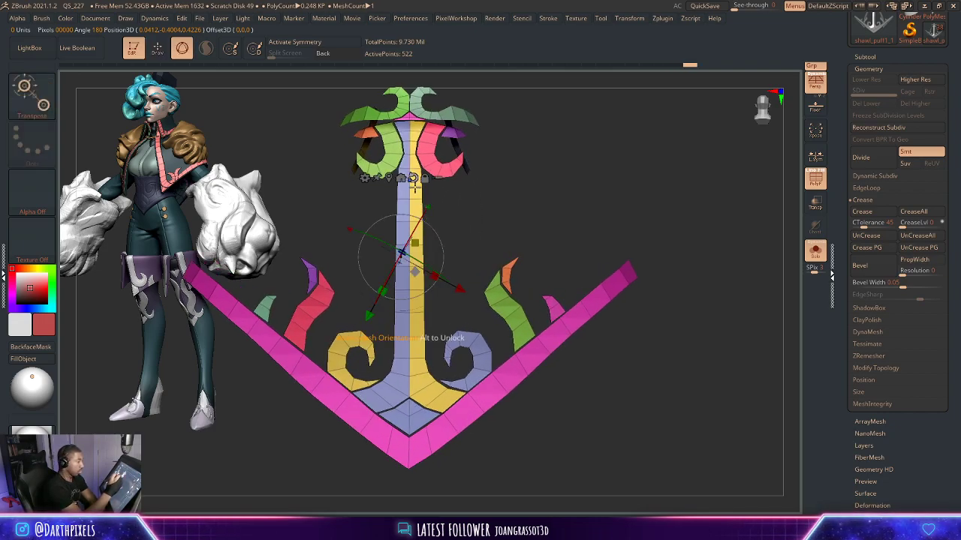
ctrl+click(418, 195)
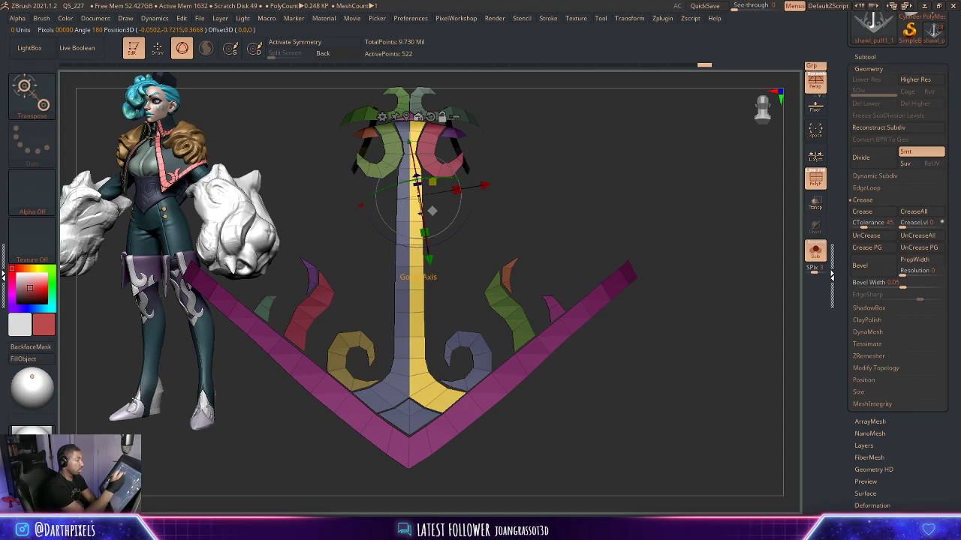
click(431, 117)
drag(488, 195, 491, 196)
ctrl+drag(562, 212, 574, 229)
key(q)
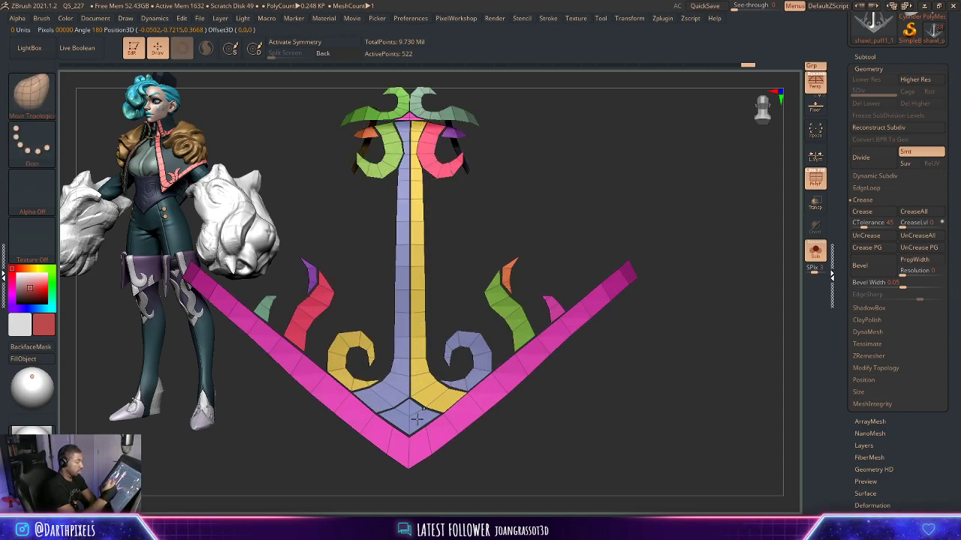
Check the small diamond piece at the trim's lower tip, restore the full trim, and hide its left half.
ctrl+shift+click(416, 419)
ctrl+shift+click(467, 313)
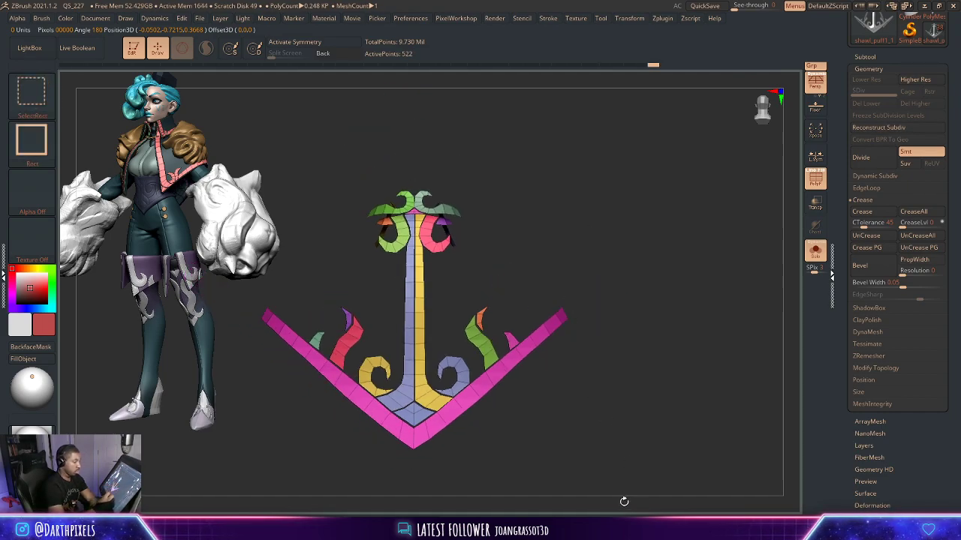
mouse_move(622, 501)
ctrl+shift+mouse_down()
mouse_move(532, 192)
mouse_move(414, 106)
ctrl+shift+mouse_up()
ctrl+shift+drag(513, 219, 542, 271)
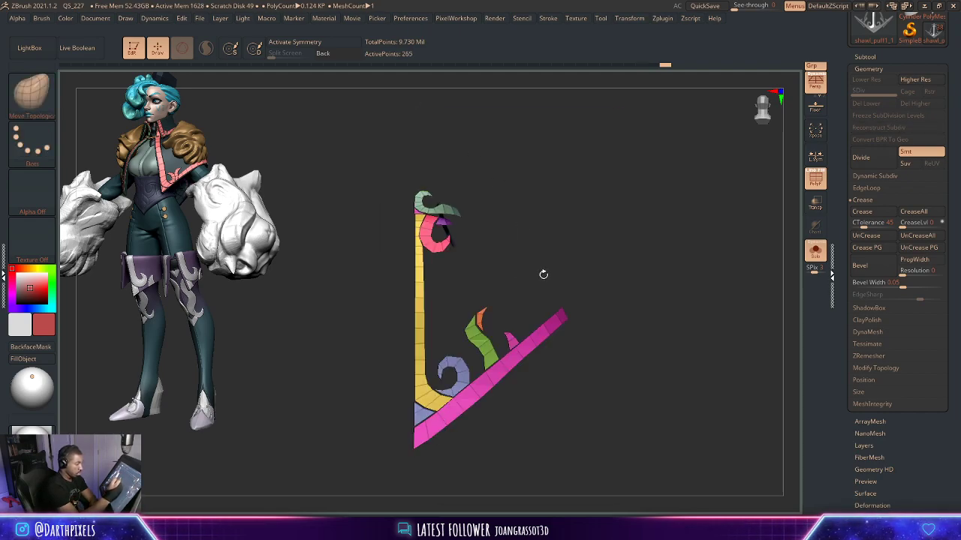
Try regrouping the trim's visible right half with Auto Groups and unwelding the polygroup borders.
key(1)
click(606, 200)
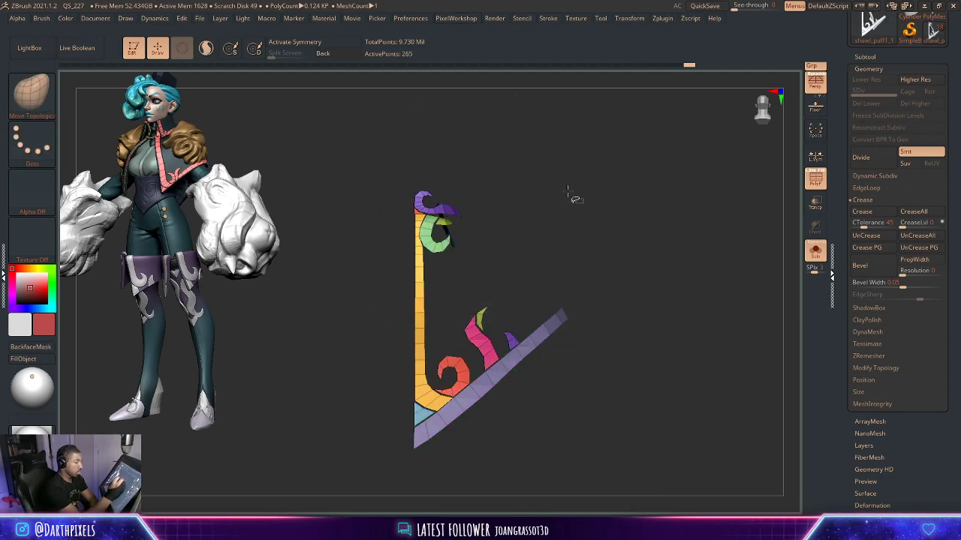
ctrl+shift+click(567, 192)
key(1)
click(568, 187)
Undo the trim's regrouping and the center strip's split, nudge and unweld until the strip is one piece again.
key(ctrl+z)
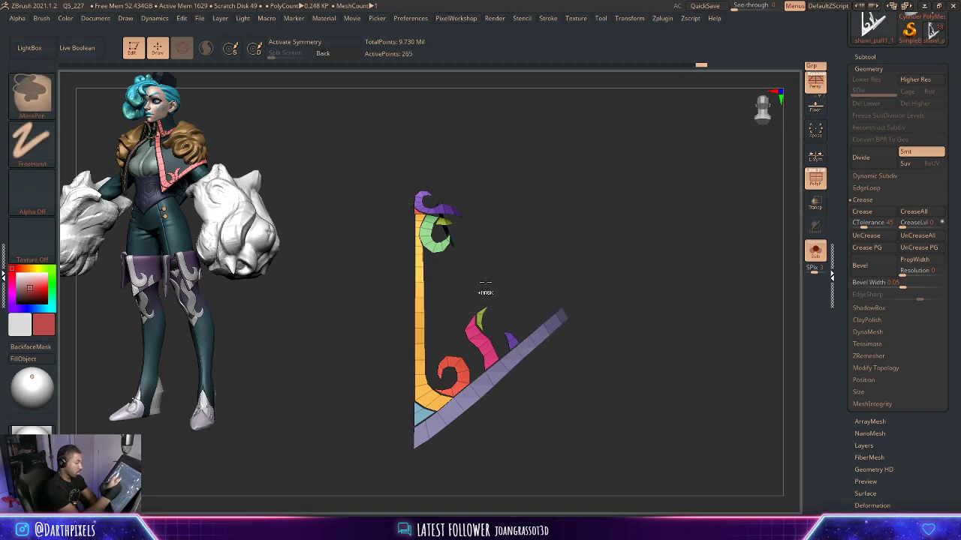
ctrl+shift+click(486, 288)
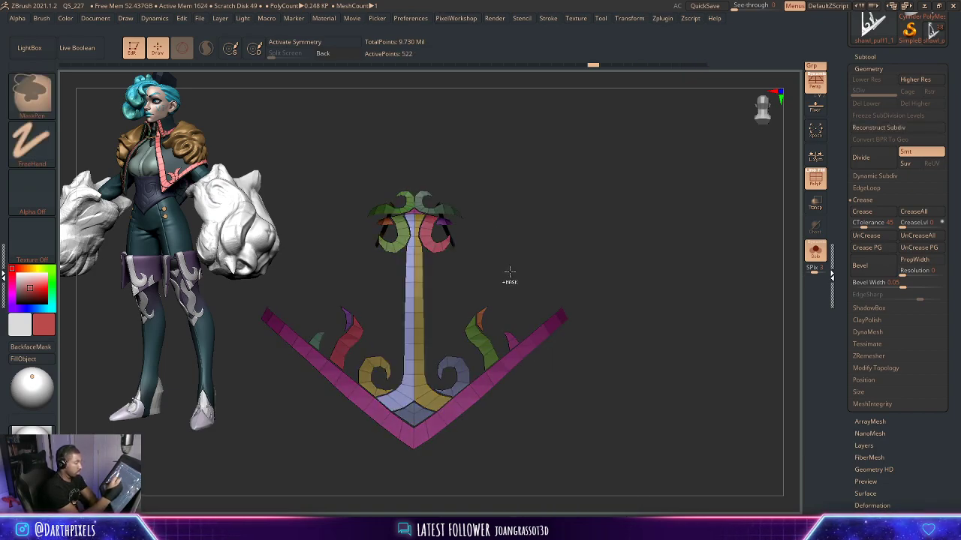
key(ctrl+z)
key(ctrl+z)
key(ctrl+z)
key(ctrl+z)
key(ctrl+z)
key(ctrl+z)
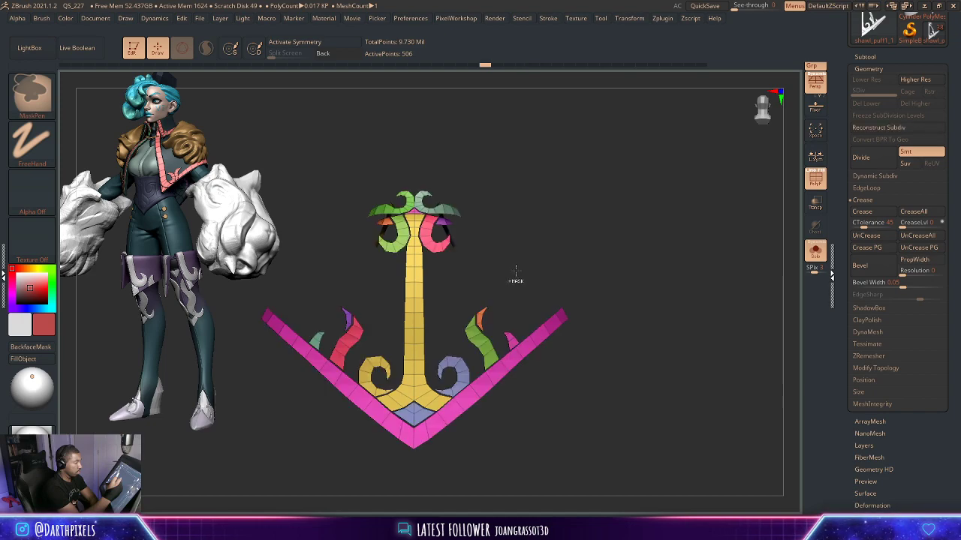
Undo the earlier masks and nudges of the two collar scroll halves.
key(ctrl+z)
key(ctrl+z)
key(ctrl+z)
key(ctrl+z)
key(ctrl+z)
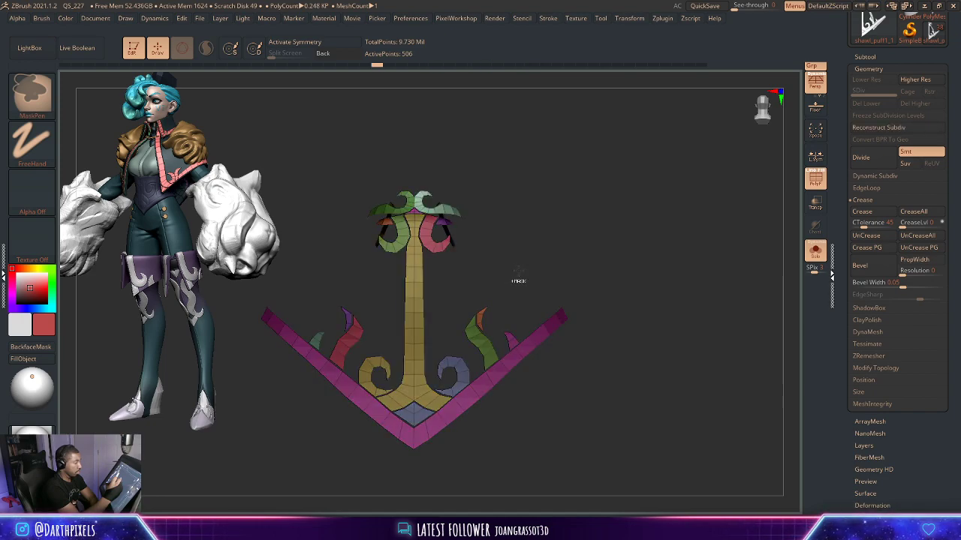
key(ctrl+z)
key(ctrl+z)
key(ctrl+z)
key(ctrl+z)
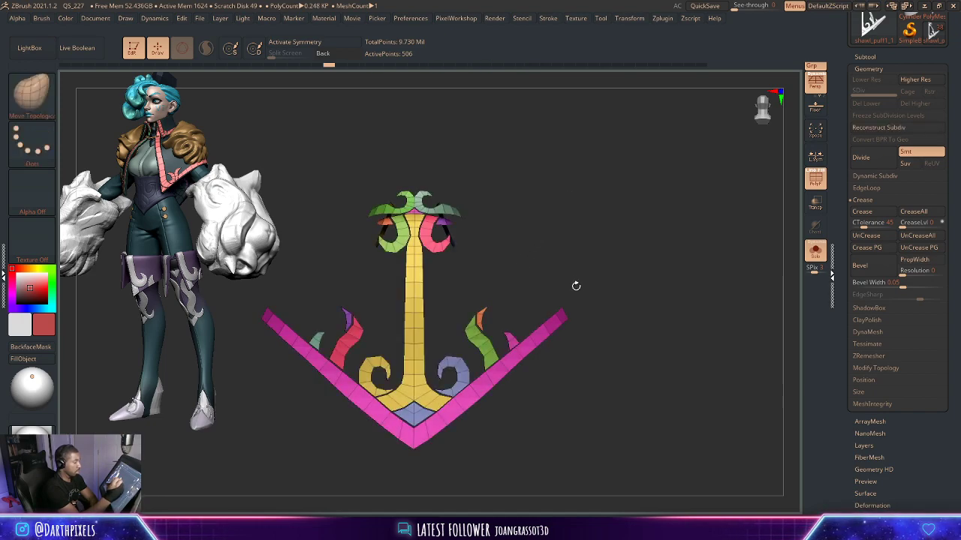
Regroup the trim's left half with Auto Groups, restore the full trim, and unweld the polygroup borders along the center seam.
mouse_move(624, 487)
ctrl+shift+mouse_down()
mouse_move(525, 180)
mouse_move(416, 118)
ctrl+shift+mouse_up()
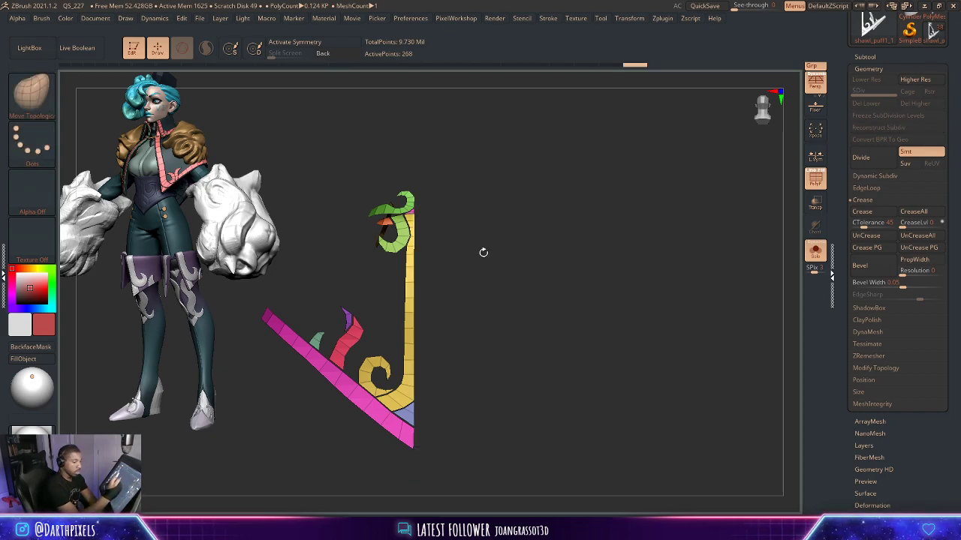
key(space)
click(516, 199)
ctrl+shift+click(574, 217)
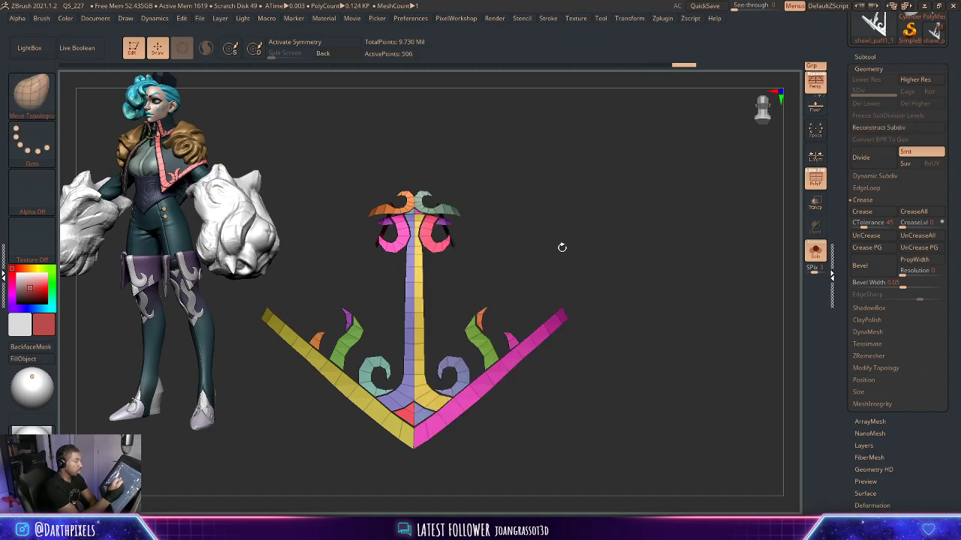
key(space)
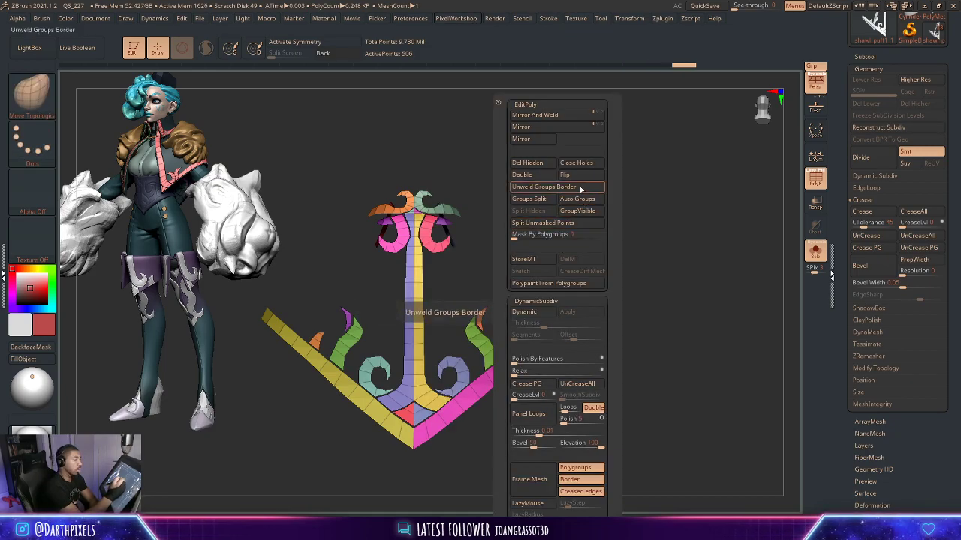
click(582, 189)
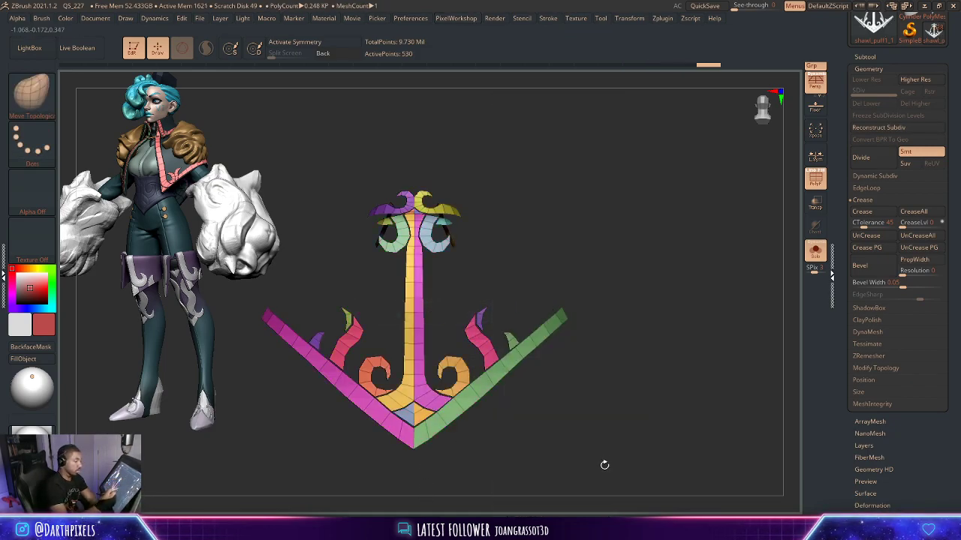
Isolate the trim's right half exactly along the center seam and delete the hidden left half.
key(ctrl+shift)
ctrl+shift+drag(599, 458, 414, 128)
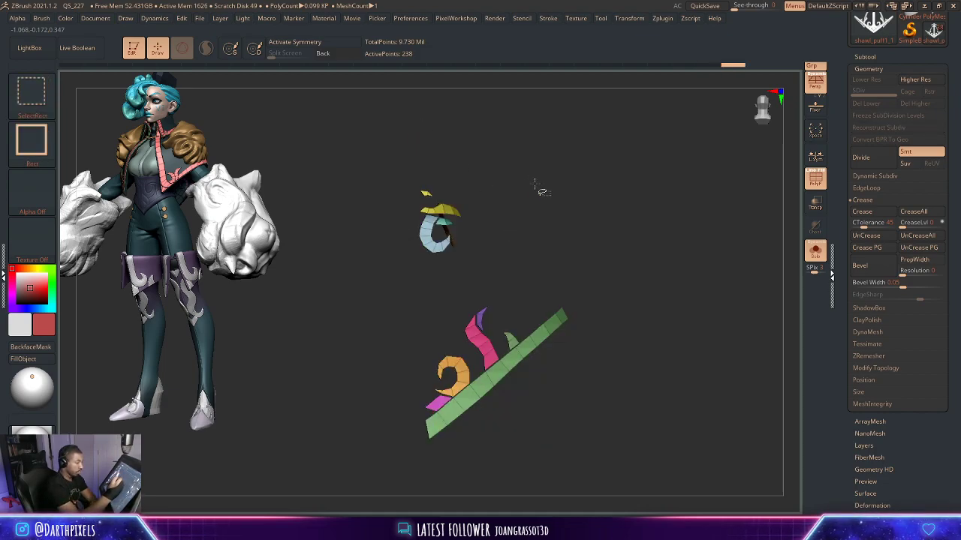
ctrl+shift+drag(537, 185, 544, 204)
key(f)
key(f)
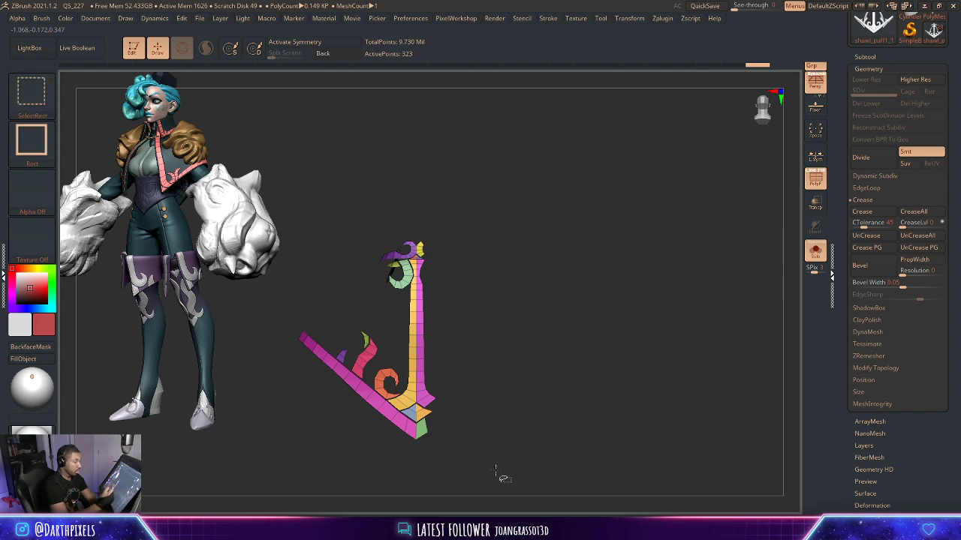
mouse_move(496, 471)
ctrl+alt+shift+mouse_down()
mouse_move(431, 166)
mouse_move(421, 163)
ctrl+alt+shift+mouse_up()
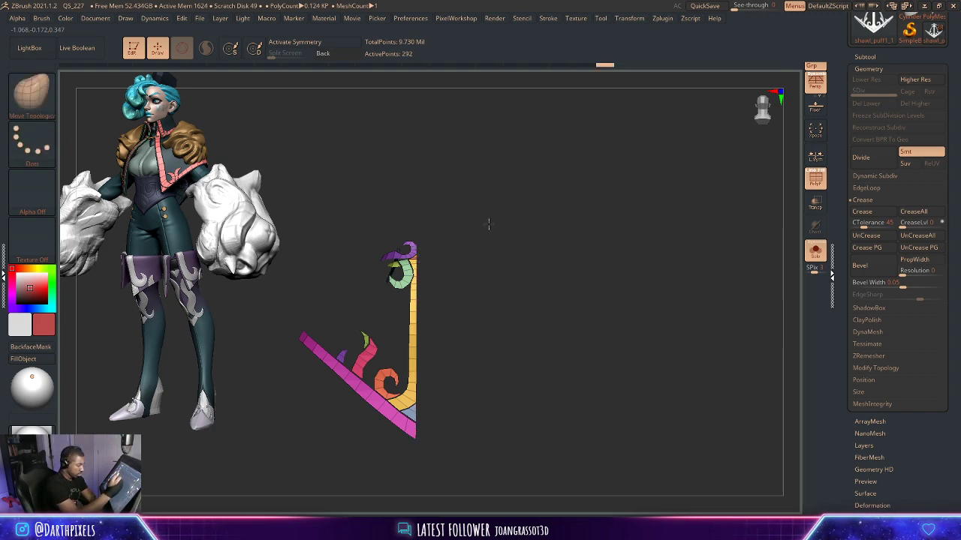
mouse_move(489, 221)
mouse_down()
mouse_move(591, 232)
mouse_move(602, 249)
mouse_move(521, 251)
mouse_move(535, 243)
mouse_move(553, 254)
mouse_move(564, 243)
mouse_up()
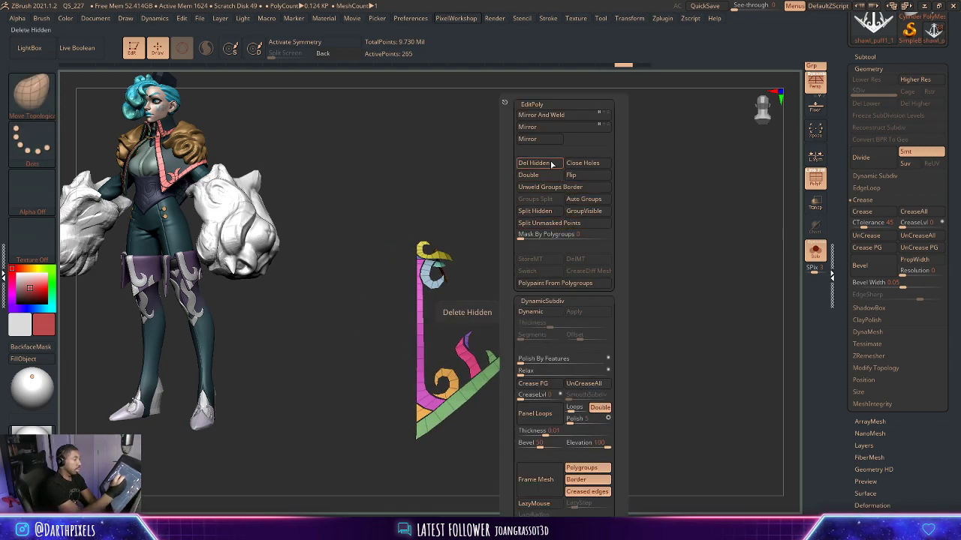
click(550, 163)
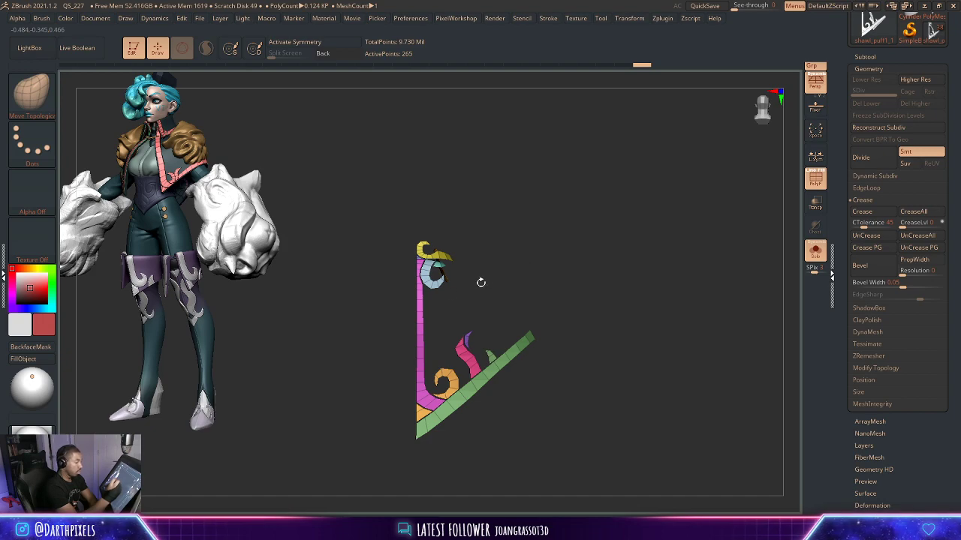
Nudge the remaining trim half slightly outward along X and duplicate it across the center with Mirror And Weld.
key(r)
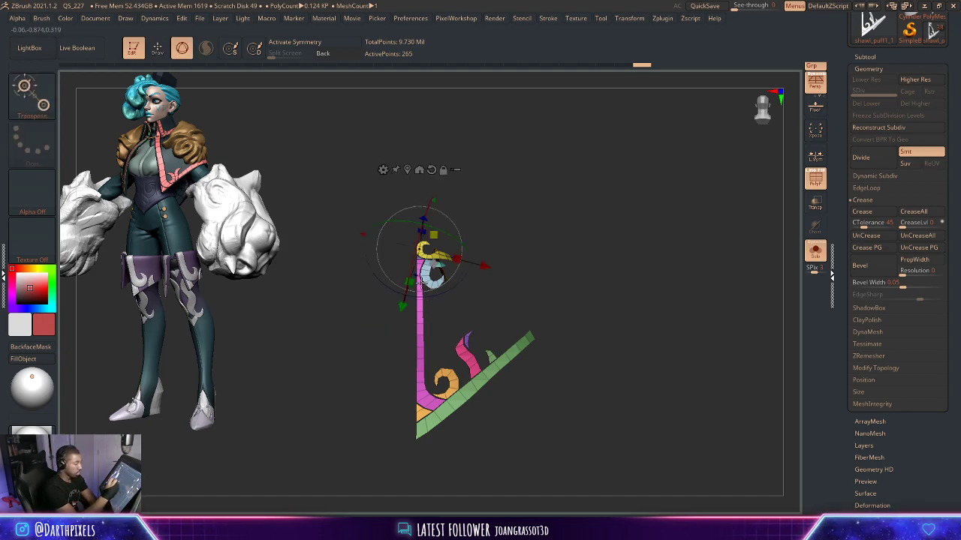
drag(488, 249, 490, 250)
key(space)
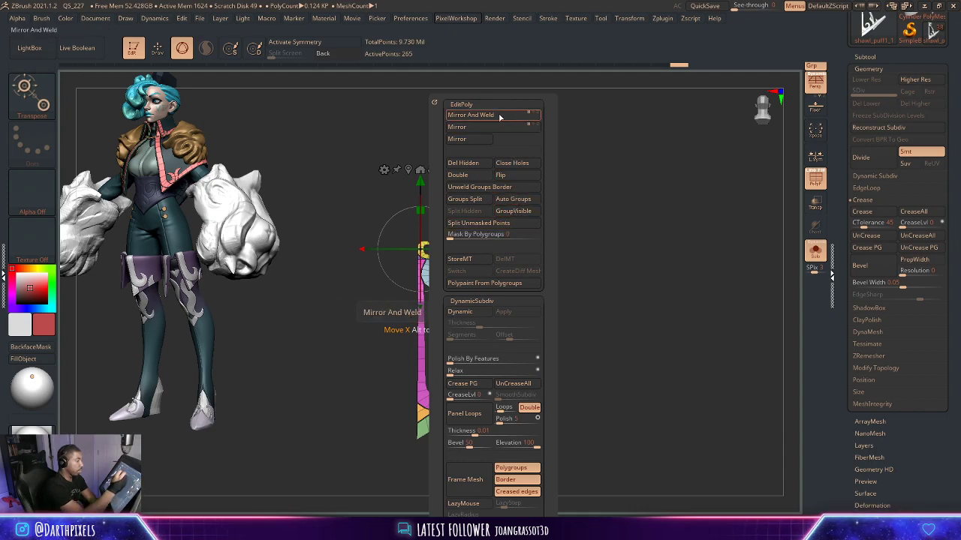
click(509, 115)
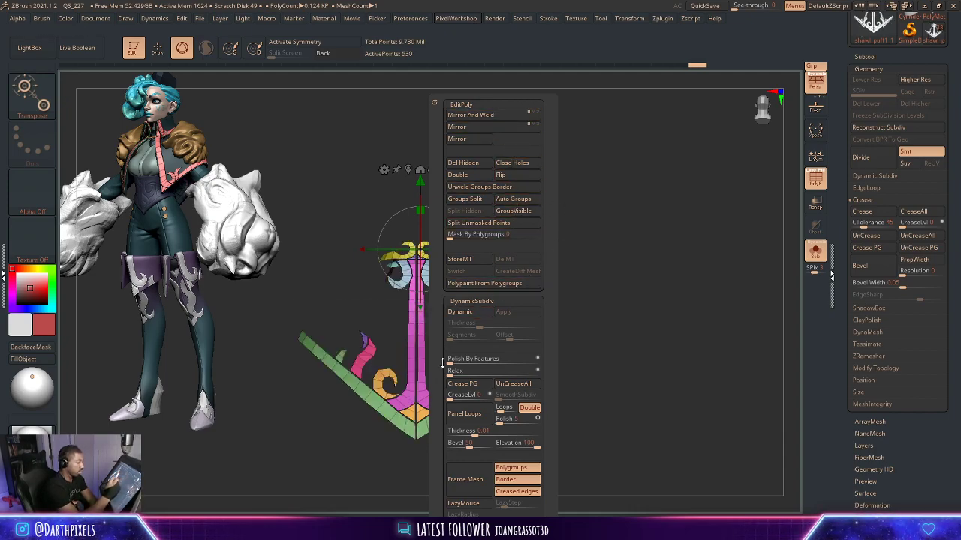
Move the two mirrored trim halves slightly closer together along X with symmetry active to narrow the center gap.
alt+drag(609, 235, 609, 256)
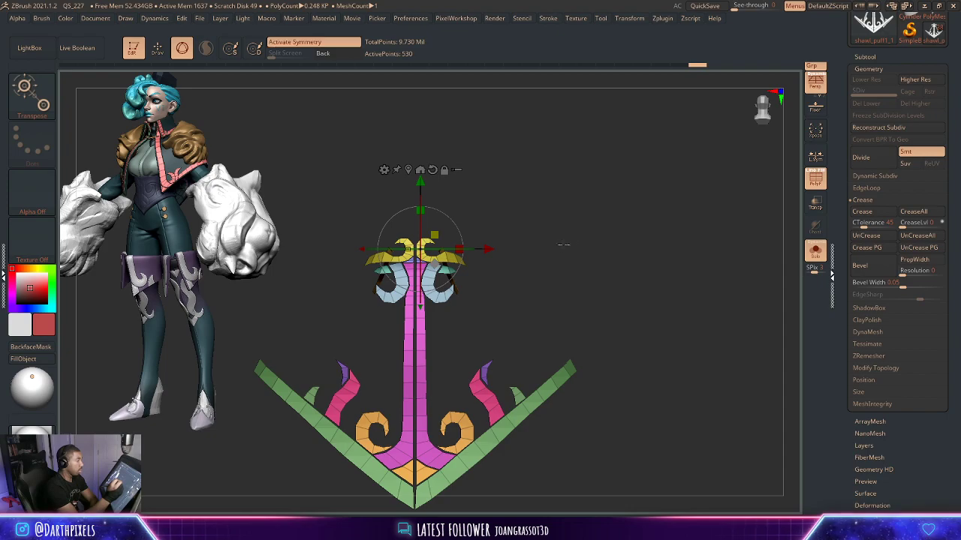
alt+drag(516, 238, 533, 271)
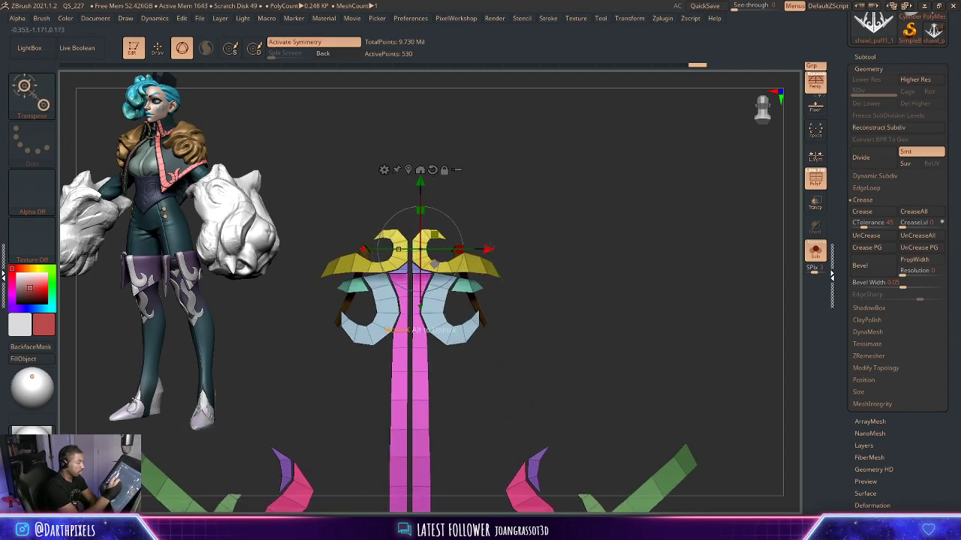
drag(491, 247, 487, 247)
Leave solo mode to bring back the full character and turn off the polyframe display.
key(space)
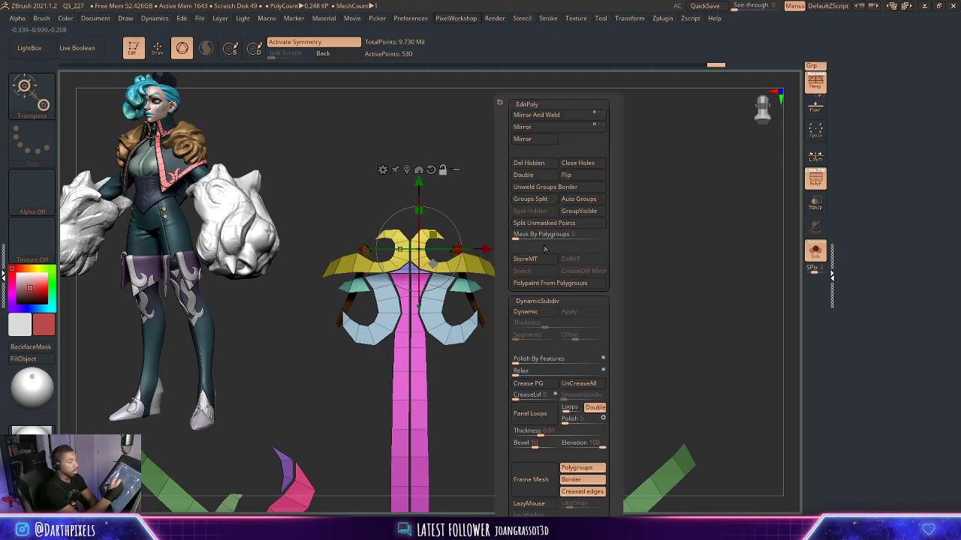
alt+drag(509, 328, 535, 242)
drag(535, 242, 668, 210)
click(814, 255)
key(shift+f)
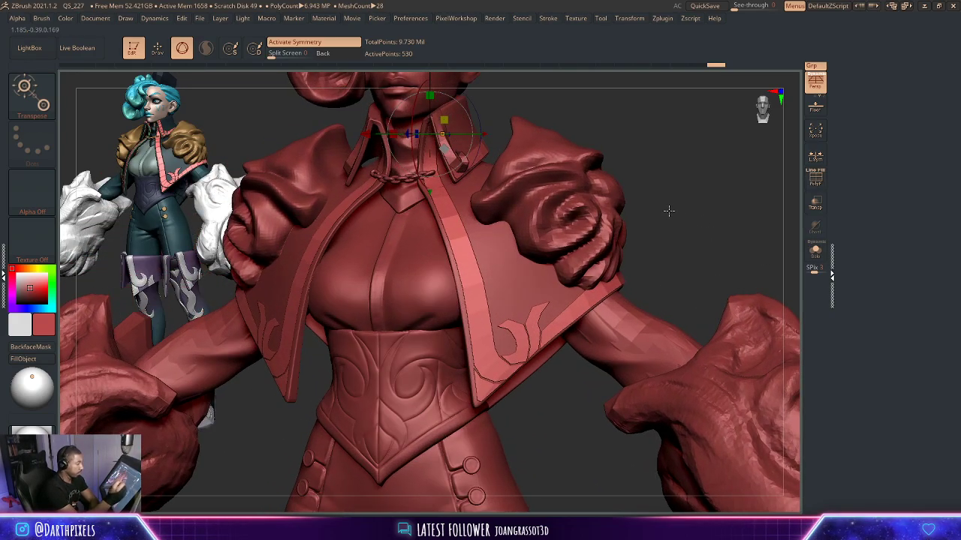
Activate dynamic subdivision on the trim and inspect its thickness and center seam from the character's back.
key(space)
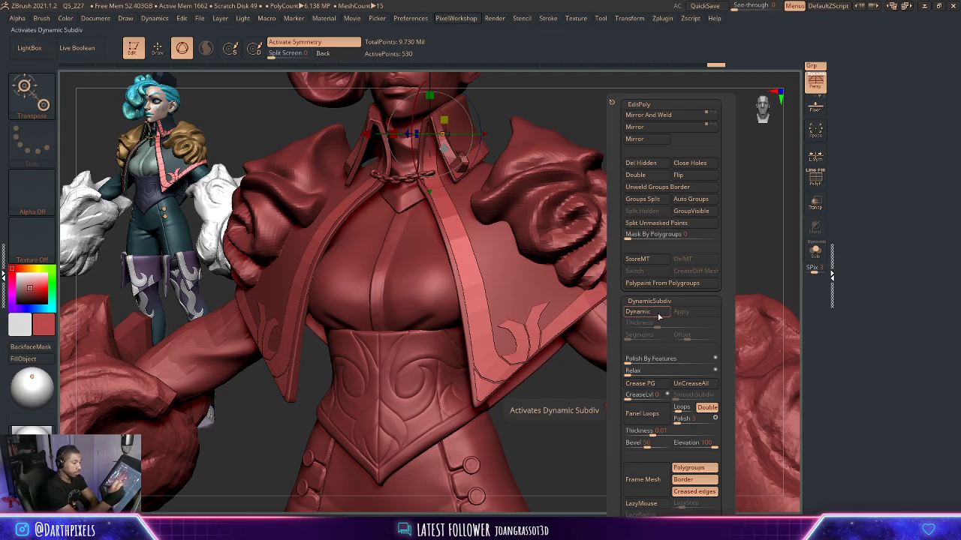
click(658, 315)
drag(645, 214, 542, 210)
alt+drag(686, 185, 669, 223)
key(space)
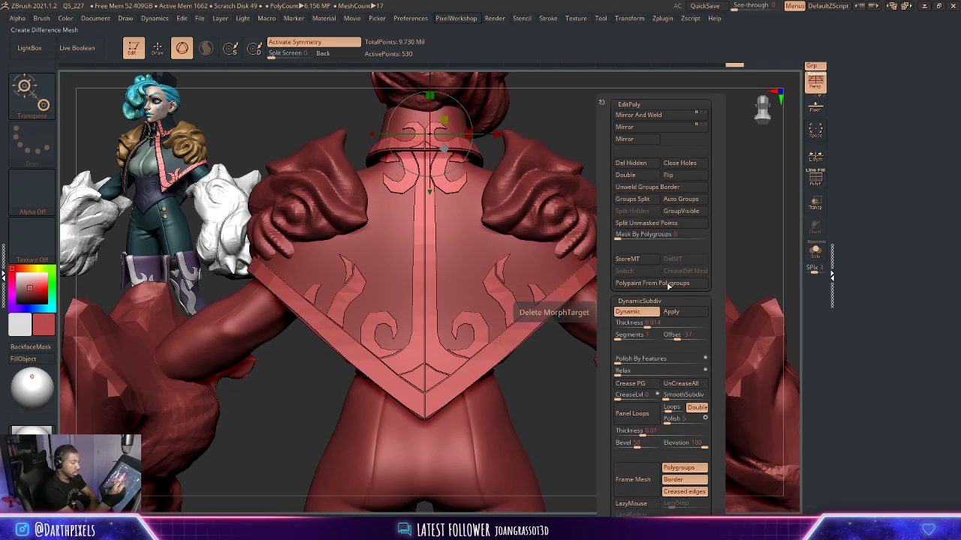
Apply the dynamic thickness to the trim as real geometry and set its dynamic thickness to 0.
click(677, 318)
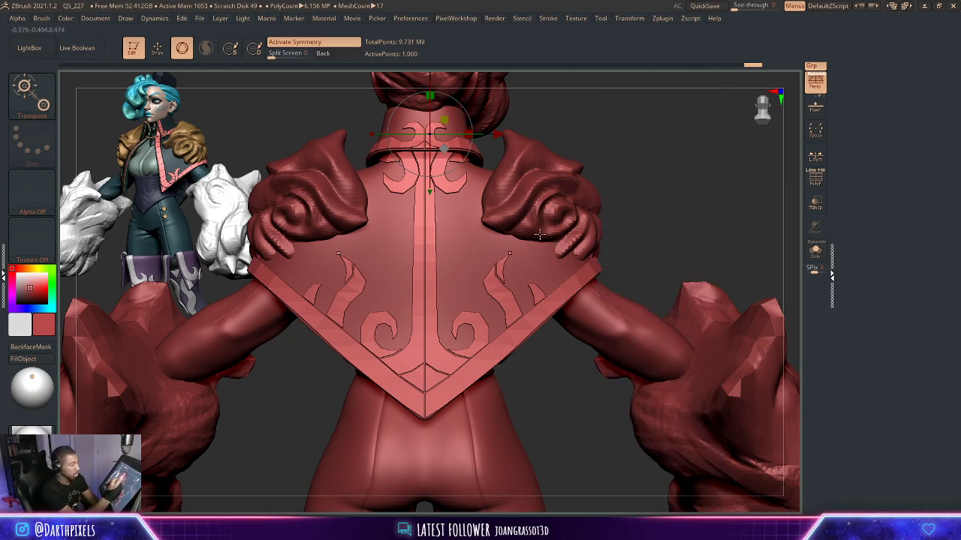
key(g)
click(609, 312)
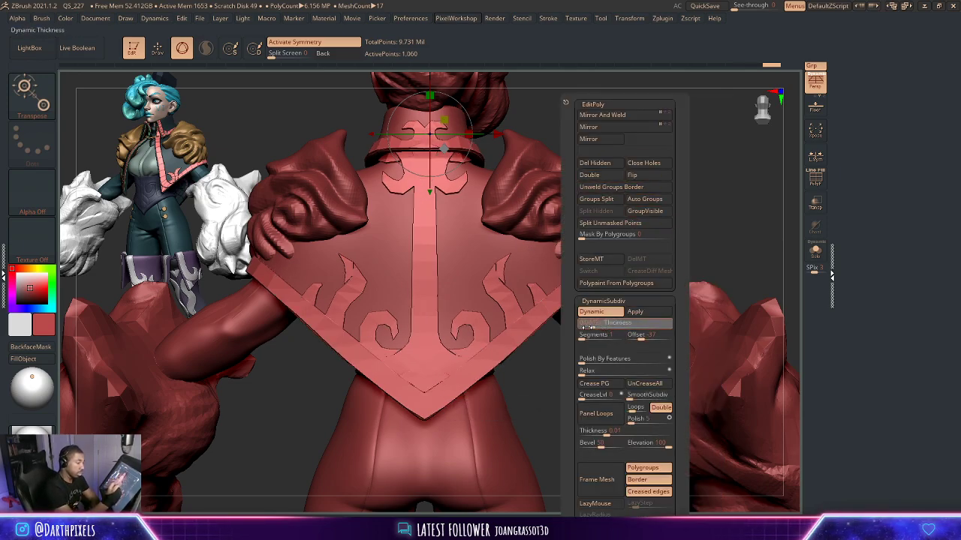
drag(587, 327, 579, 327)
key(g)
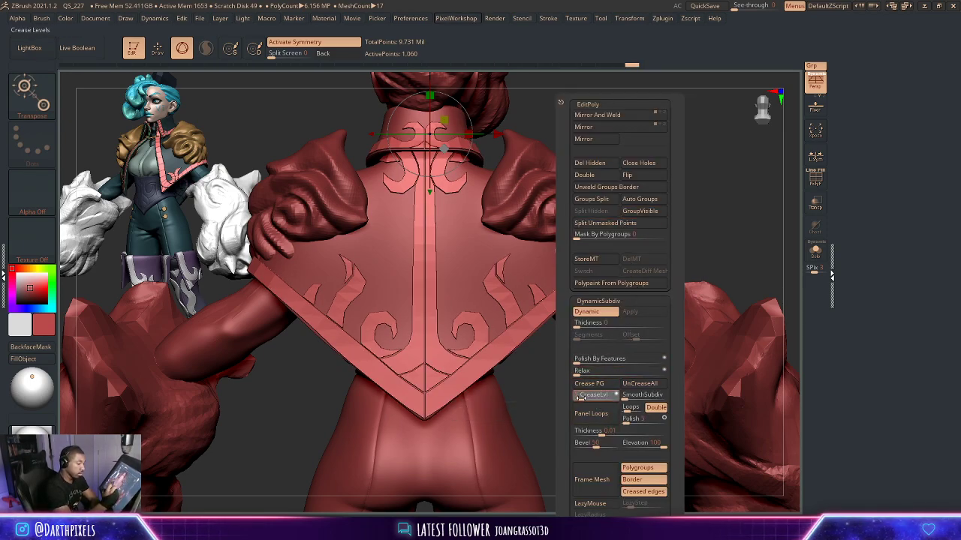
Set the trim's crease level to 2, raise its smooth subdivision level, and turn dynamic subdivision off.
drag(632, 395, 644, 395)
click(639, 395)
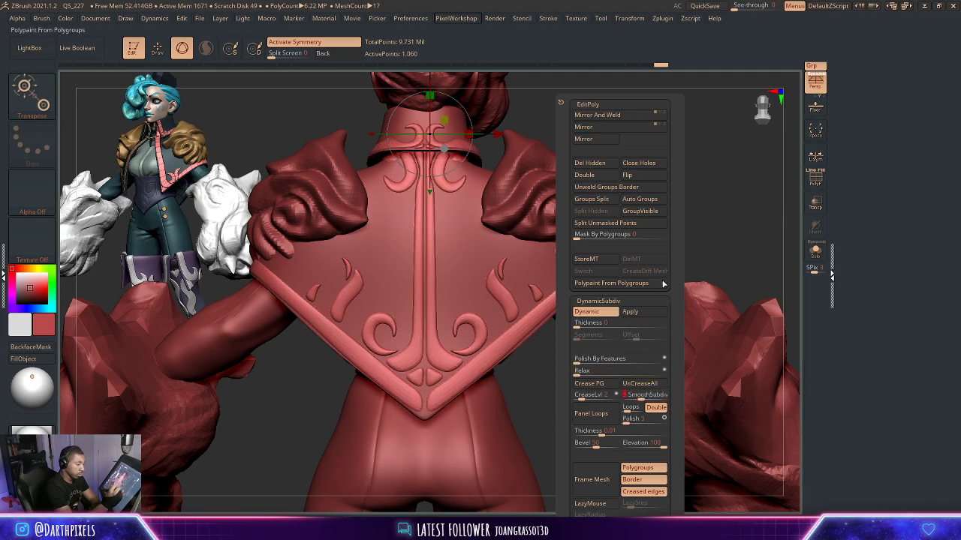
key(shift+d)
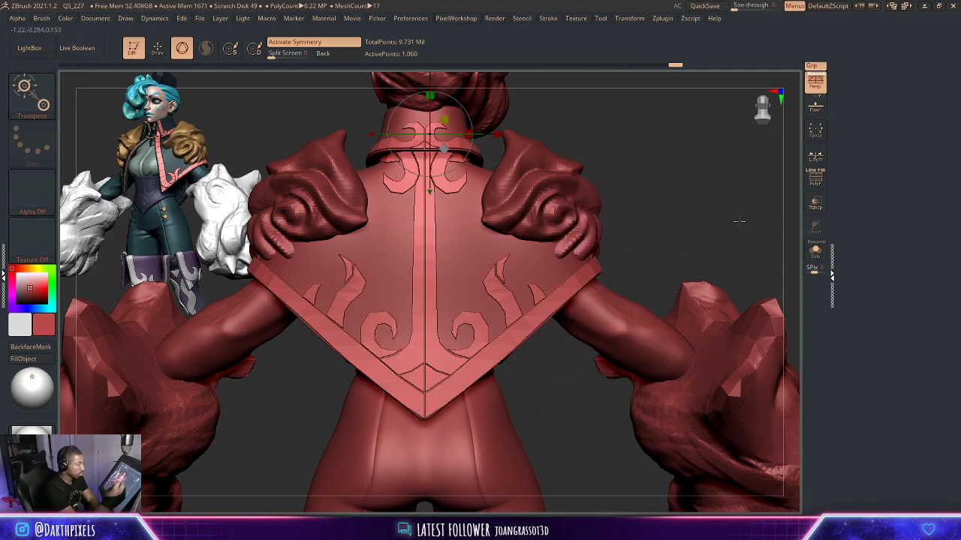
Crease the trim along its polygroup borders and preview it with dynamic subdivision.
key(space)
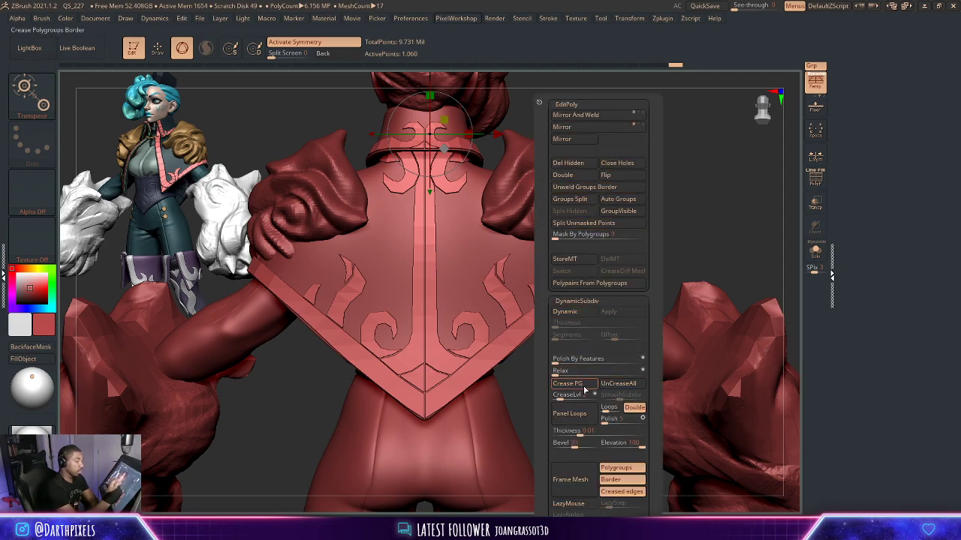
drag(628, 160, 651, 160)
key(d)
key(shift+f)
key(shift+f)
Adjust the trim border slightly near its lower point on the back with the Move brush.
click(49, 103)
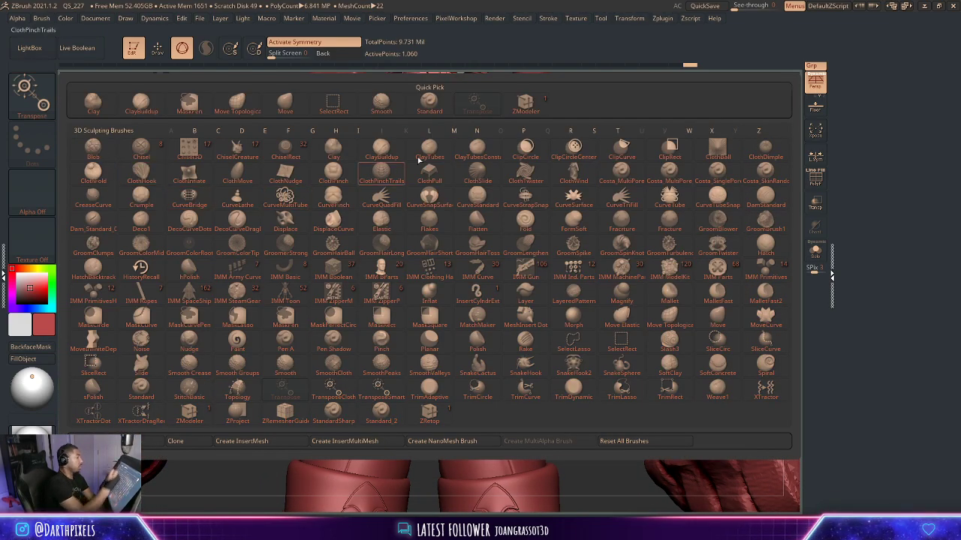
click(319, 107)
key(space)
drag(534, 307, 551, 304)
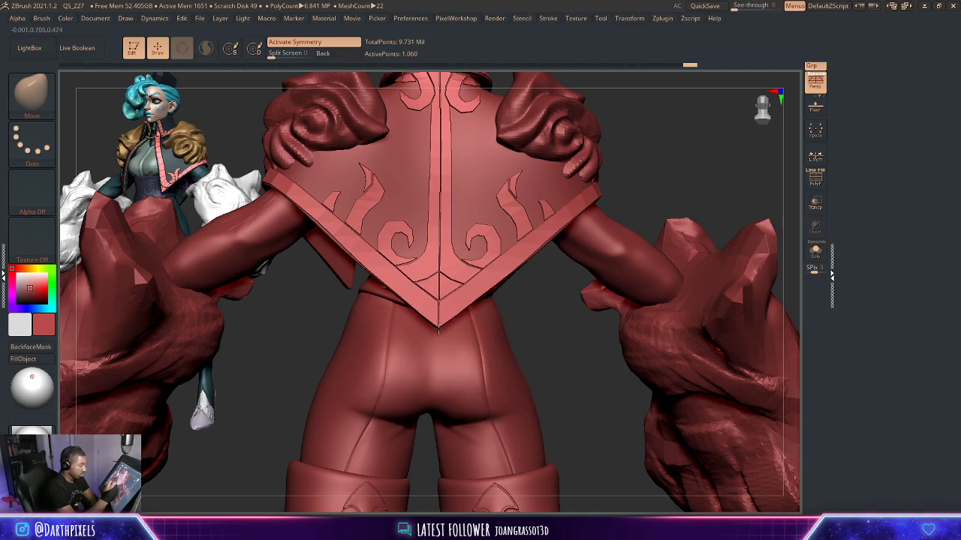
drag(458, 309, 461, 309)
Isolate the unsmoothed trim with the polyframe shown and open its geometry crease options.
mouse_move(561, 302)
alt+mouse_down()
mouse_move(620, 210)
mouse_move(625, 283)
mouse_move(570, 280)
mouse_move(608, 289)
mouse_move(575, 381)
mouse_move(590, 353)
mouse_move(634, 383)
alt+mouse_up()
key(shift+d)
key(shift+f)
click(815, 254)
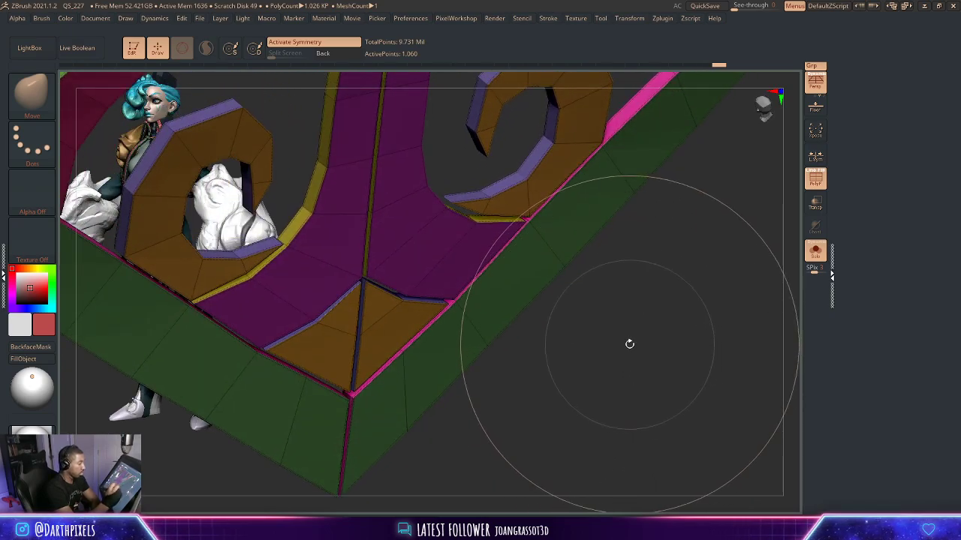
key(space)
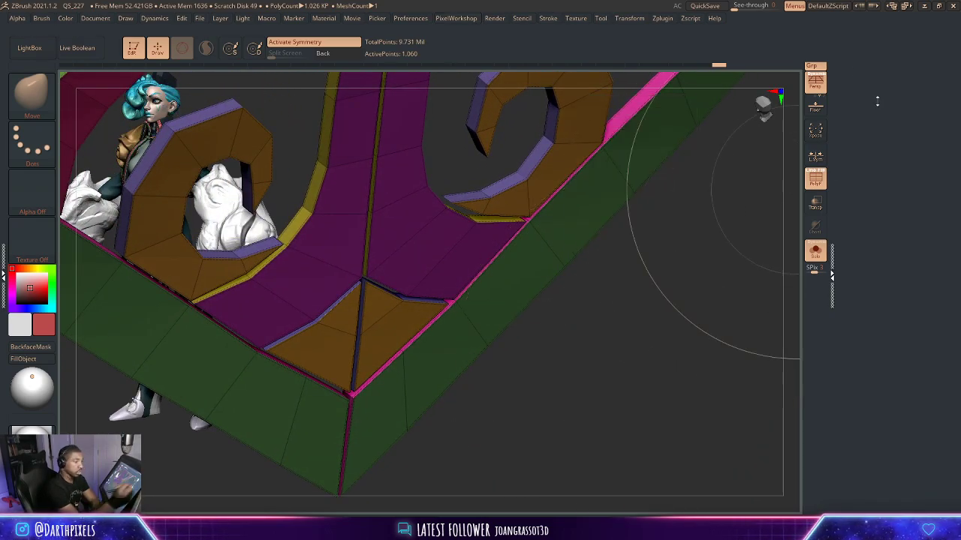
key(space)
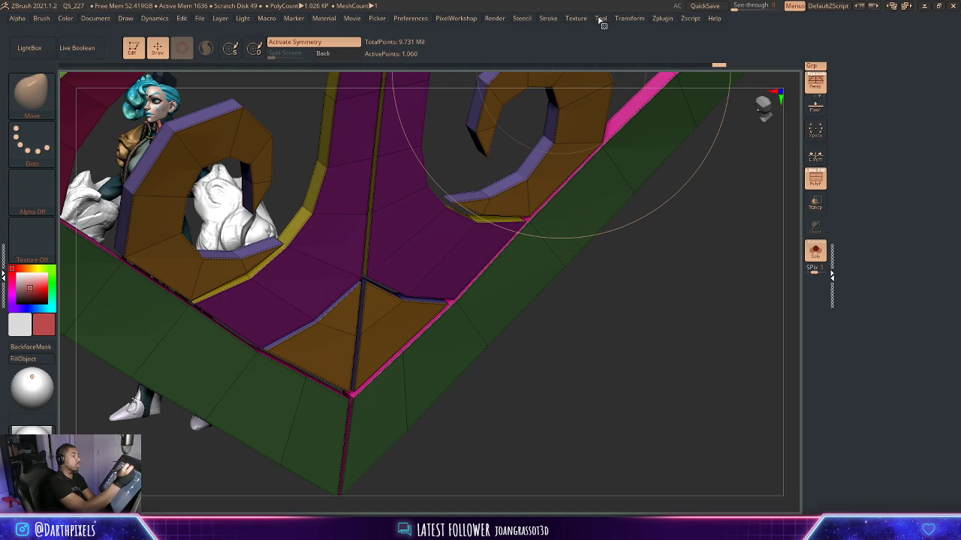
click(602, 20)
click(609, 28)
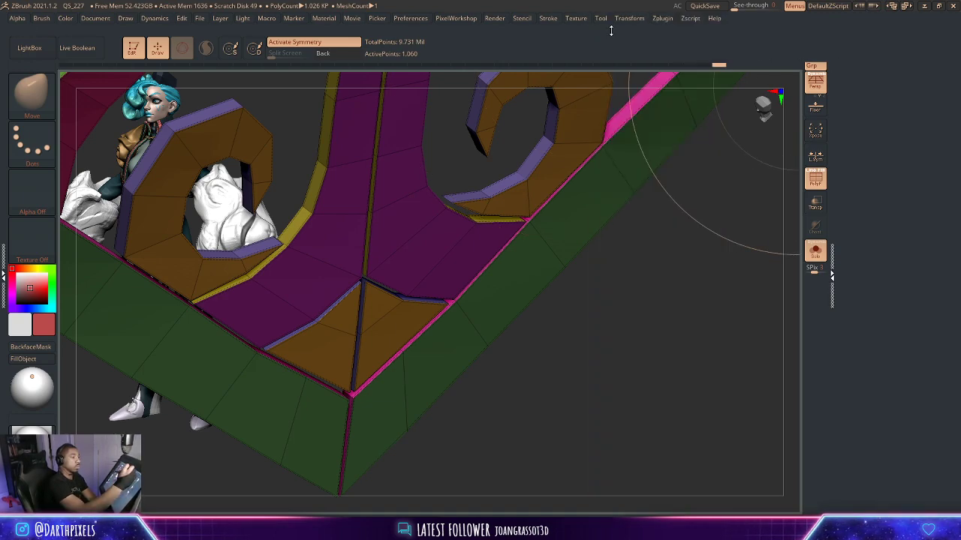
drag(838, 159, 839, 182)
click(884, 91)
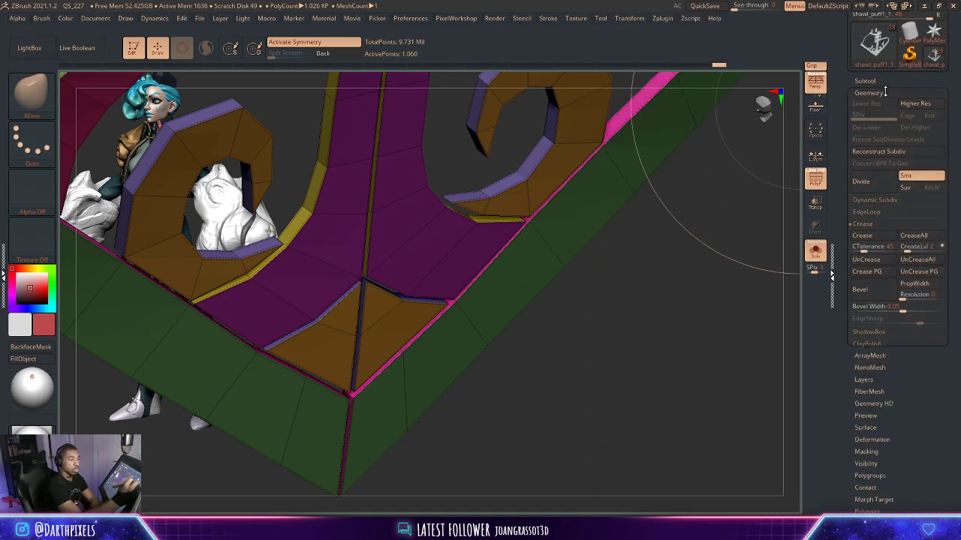
click(871, 92)
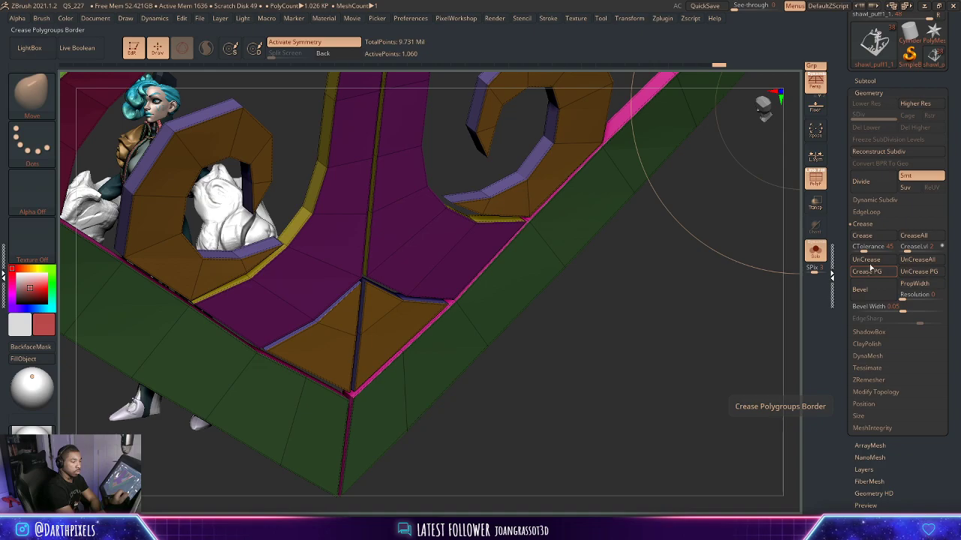
Turn on the trim's dynamic subdivision, hide the polyframe and leave solo mode to show the full character.
alt+drag(630, 343, 746, 240)
key(d)
key(shift+f)
click(816, 255)
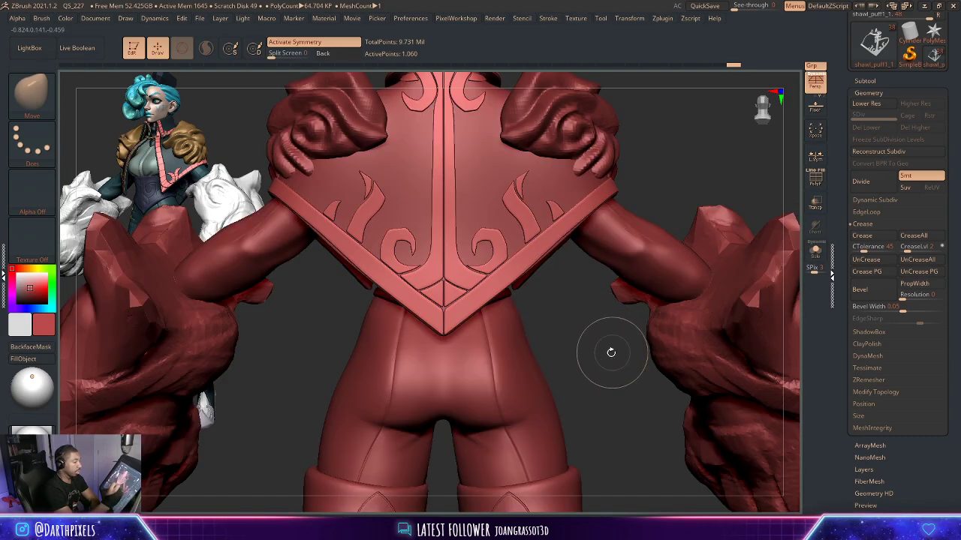
Examine the creased trim's edges, thickness and fit on the character's back from several angles.
alt+drag(611, 353, 740, 243)
alt+drag(614, 300, 651, 184)
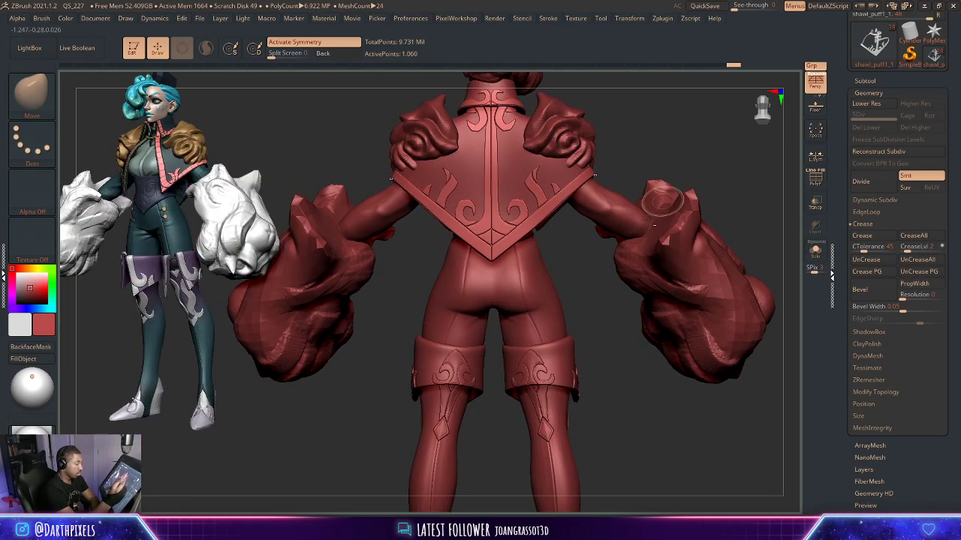
alt+drag(607, 330, 761, 285)
mouse_move(658, 255)
alt+mouse_down()
mouse_move(637, 335)
mouse_move(605, 322)
mouse_move(511, 349)
alt+mouse_up()
mouse_move(653, 331)
shift+mouse_down()
mouse_move(637, 315)
mouse_move(570, 315)
mouse_move(601, 334)
shift+mouse_up()
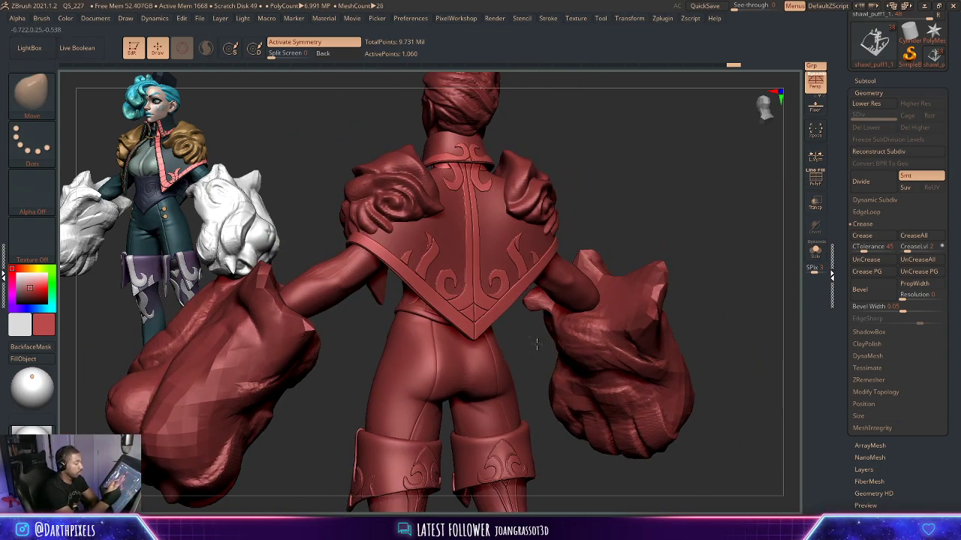
alt+drag(537, 343, 568, 356)
mouse_move(526, 396)
mouse_down()
mouse_move(514, 393)
mouse_move(637, 275)
mouse_move(585, 283)
mouse_move(593, 292)
mouse_move(551, 338)
mouse_up()
With dynamic subdivision off and the polyframe shown, nudge the trim's upper blue curls using the Move Topological brush.
key(shift+d)
key(shift+f)
key(space)
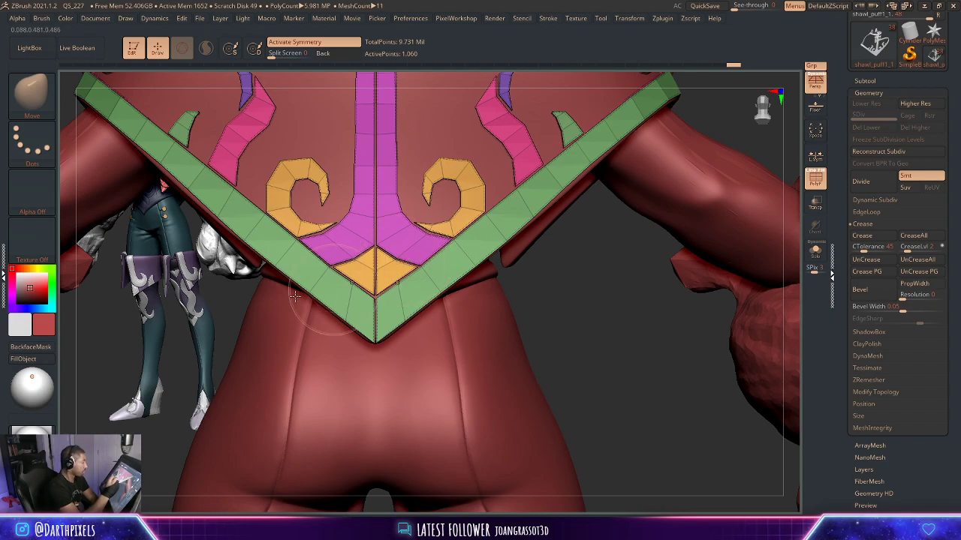
key(b)
key(m)
key(t)
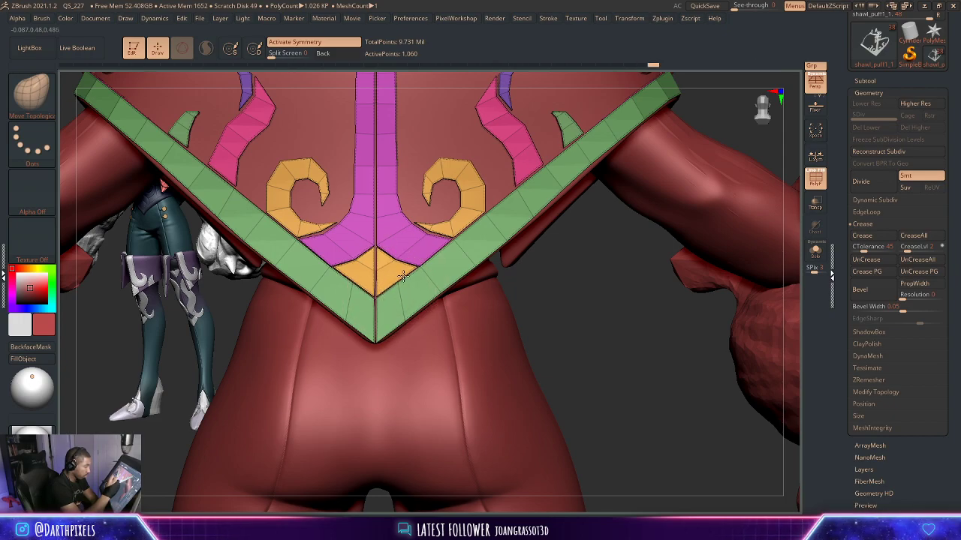
alt+drag(554, 356, 540, 313)
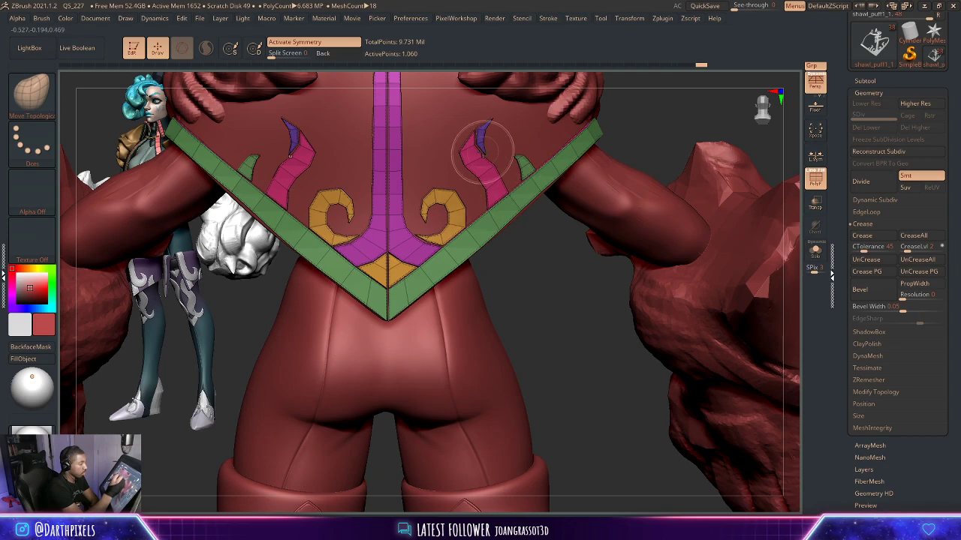
alt+drag(548, 277, 554, 162)
alt+drag(603, 133, 628, 230)
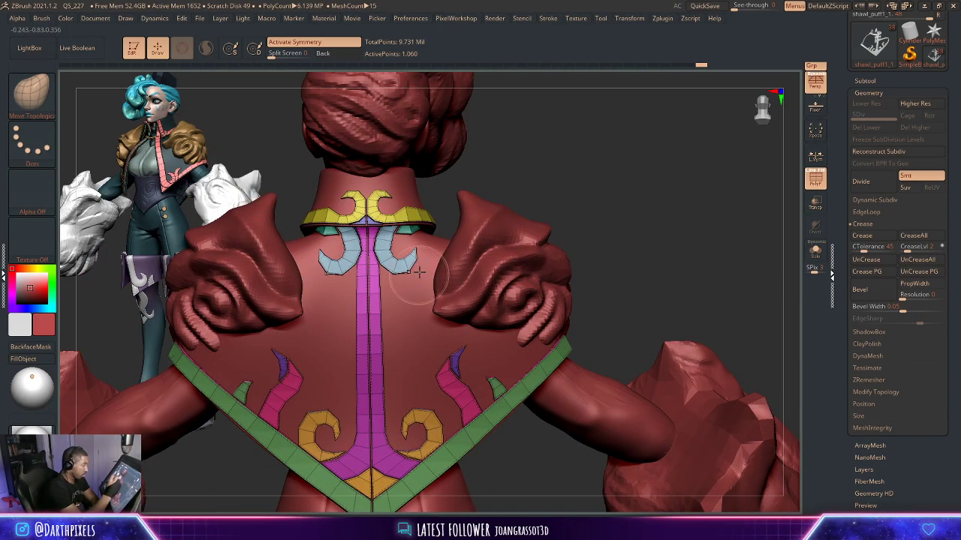
drag(416, 266, 421, 264)
Compare the trim with dynamic subdivision on and off across the character's back, then hide the polyframe.
key(d)
key(f)
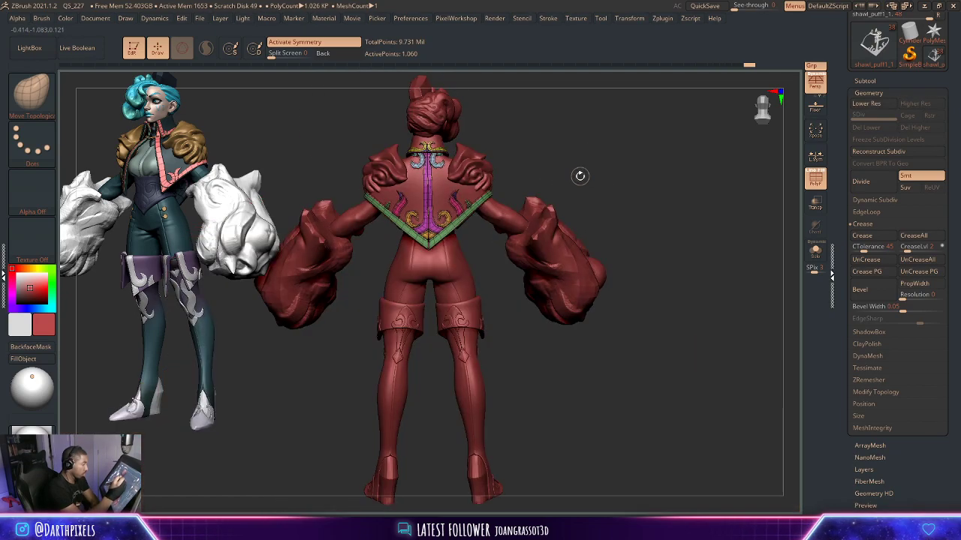
key(f)
key(f)
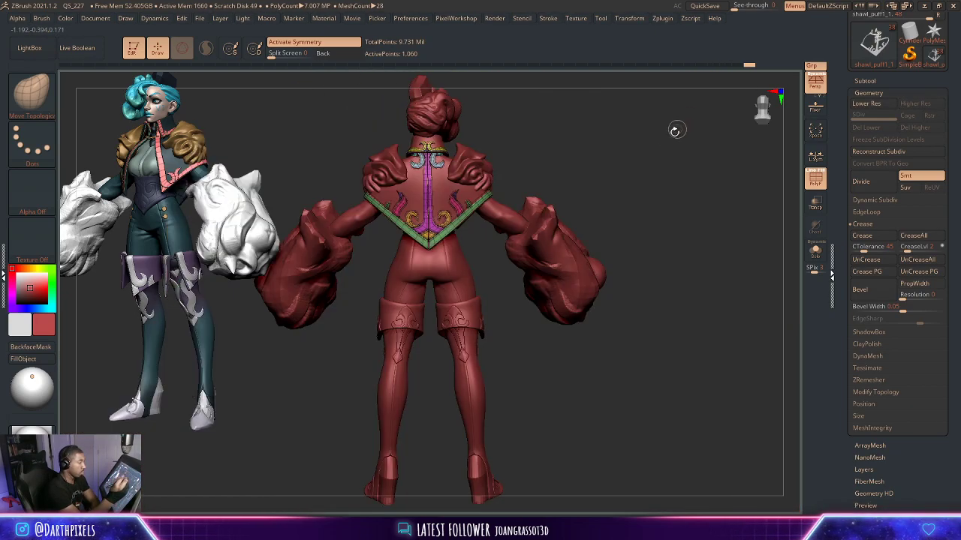
alt+drag(620, 158, 740, 292)
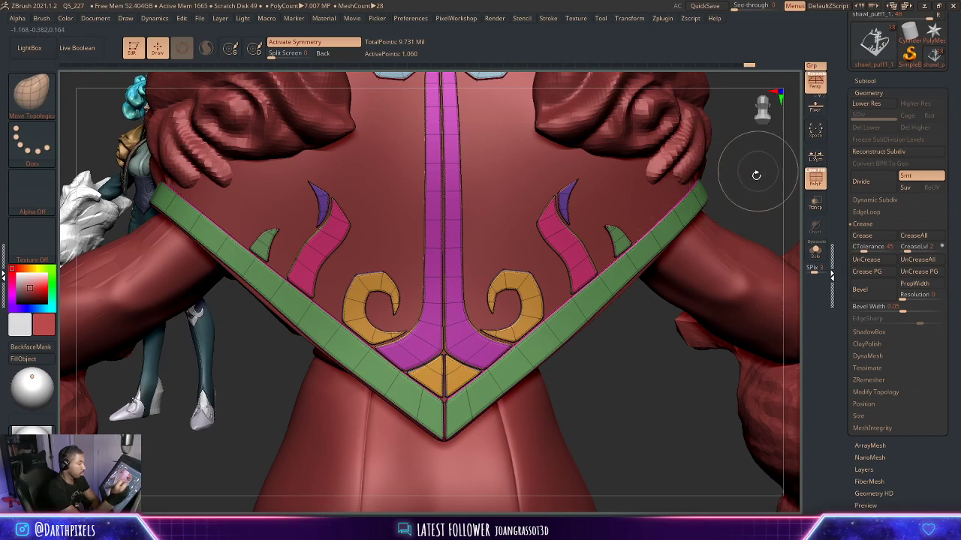
alt+drag(716, 117, 666, 259)
key(shift+d)
key(shift+f)
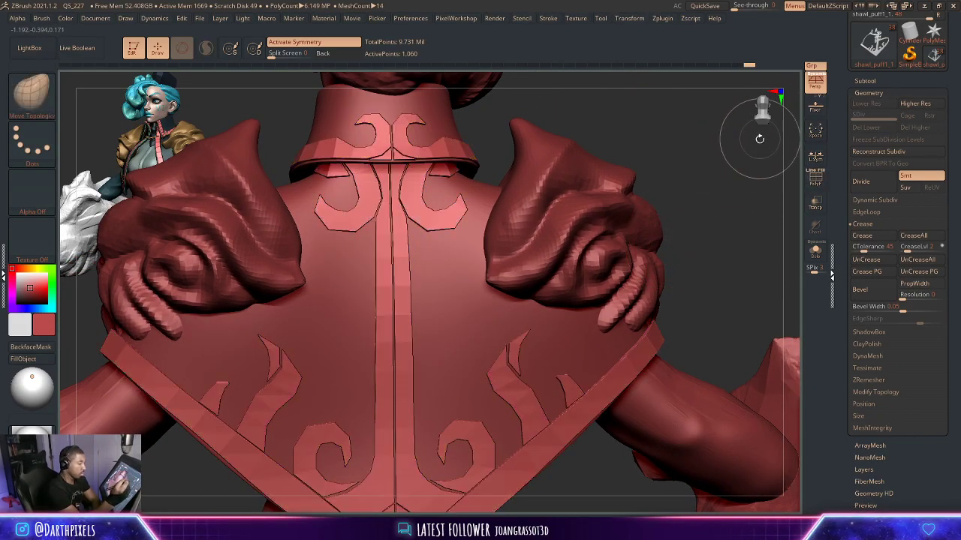
key(d)
key(f)
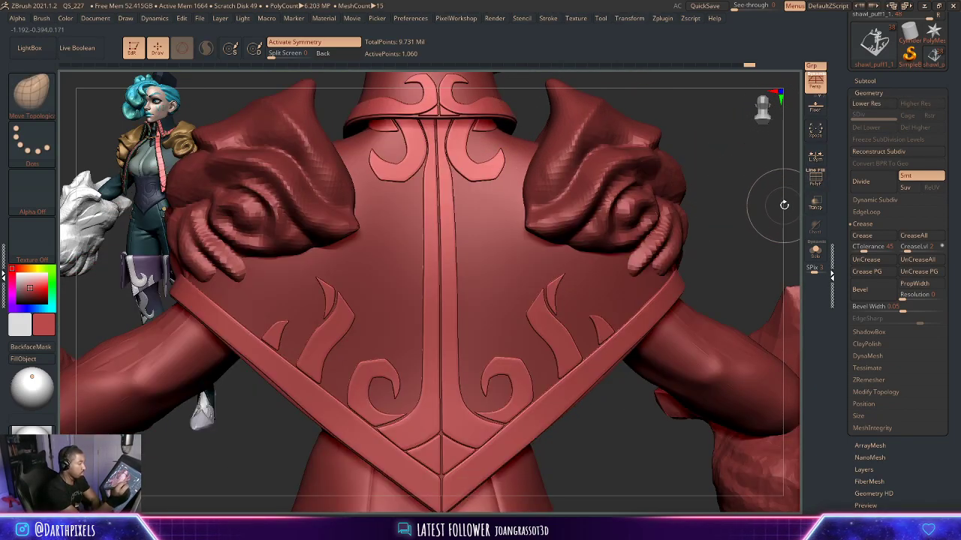
Isolate the trim, turn dynamic subdivision off and show the polyframe around the upper curls.
click(815, 252)
alt+drag(683, 172, 658, 210)
key(shift+d)
key(shift+f)
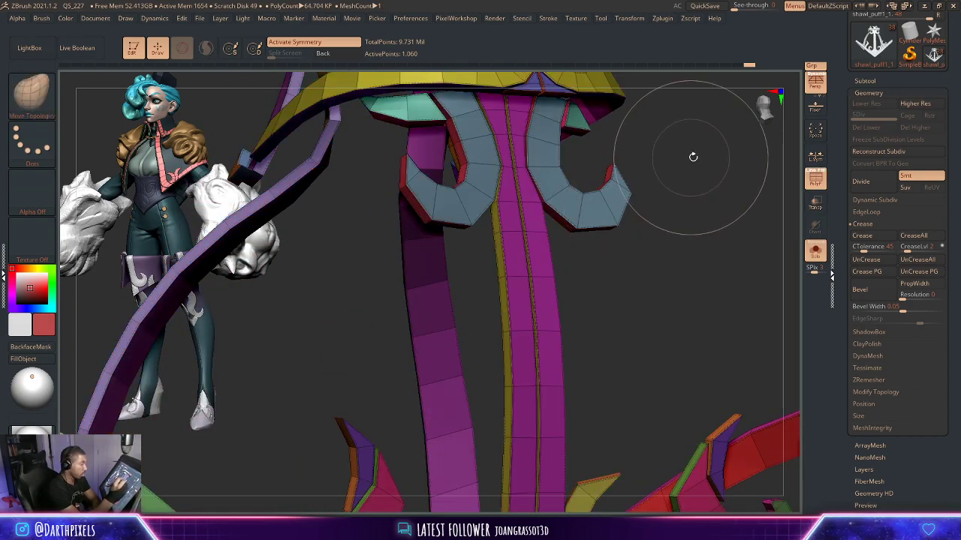
mouse_move(692, 157)
alt+mouse_down()
mouse_move(733, 181)
mouse_move(598, 356)
alt+mouse_up()
Crease a partial edge loop across the purple center strip beside the upper curls with the ZModeler brush.
click(32, 96)
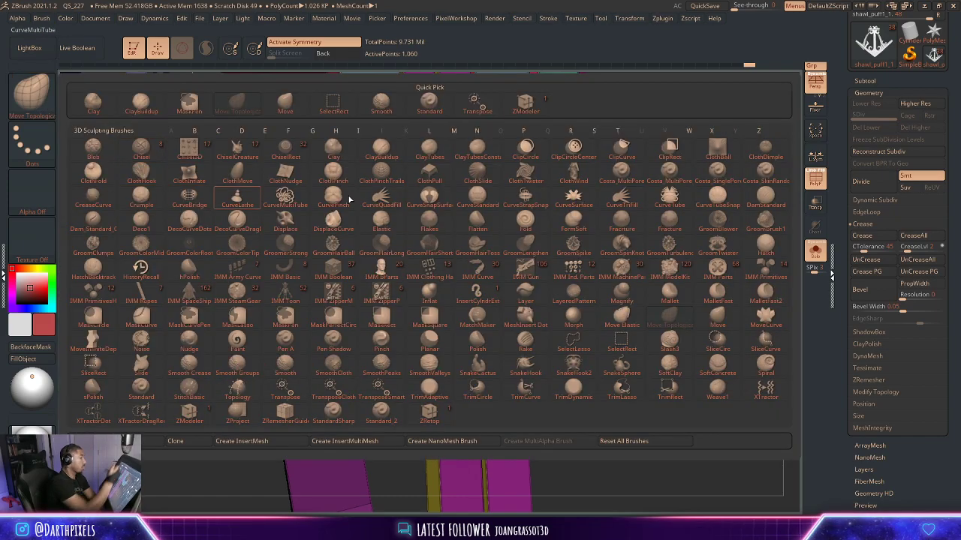
click(528, 106)
key(space)
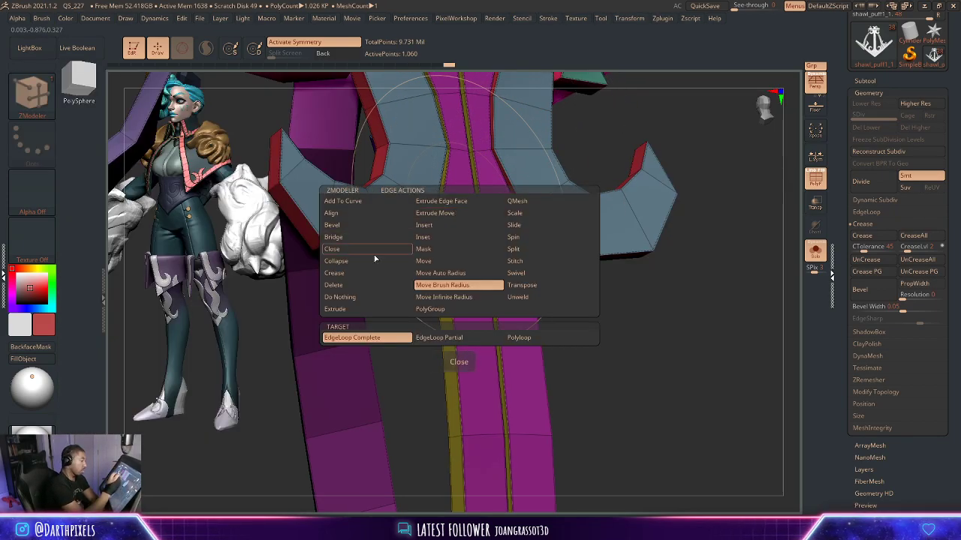
click(377, 272)
click(462, 209)
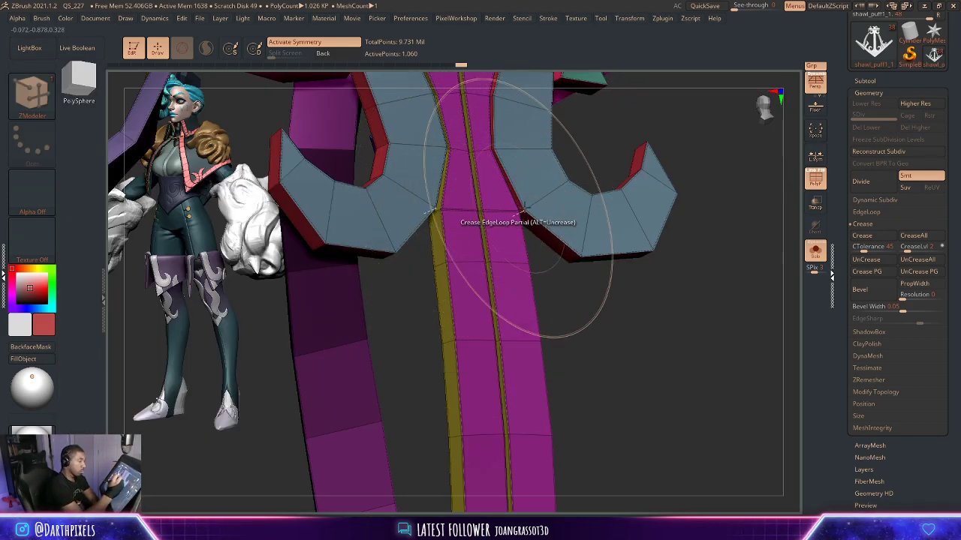
Toggle dynamic subdivision and the polyframe to compare the smoothed and low-poly trim around the upper curls.
key(d)
key(shift+f)
alt+drag(628, 345, 653, 260)
key(shift+d)
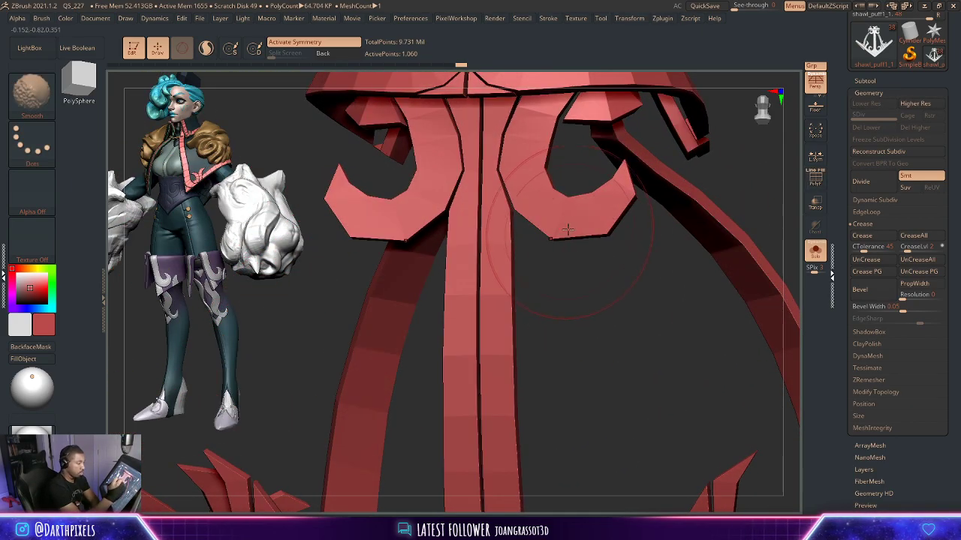
key(shift+f)
drag(572, 291, 517, 204)
key(d)
key(shift+f)
drag(702, 169, 605, 174)
key(shift+d)
key(shift+f)
drag(676, 154, 708, 164)
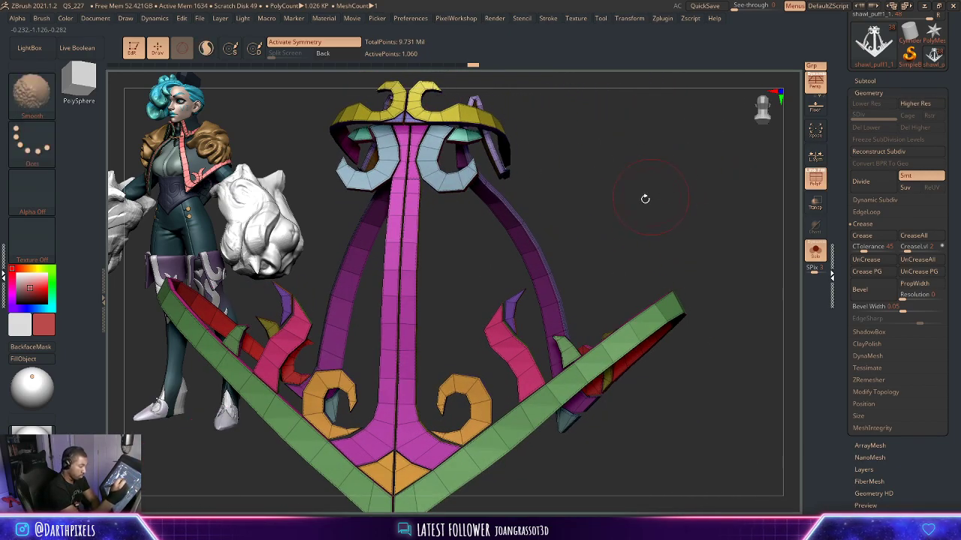
Compare the smoothed and low-poly trim around the lower curls and point, leaving dynamic subdivision and the polyframe on.
key(shift+f)
drag(630, 209, 713, 176)
key(d)
alt+drag(686, 240, 688, 121)
key(shift+f)
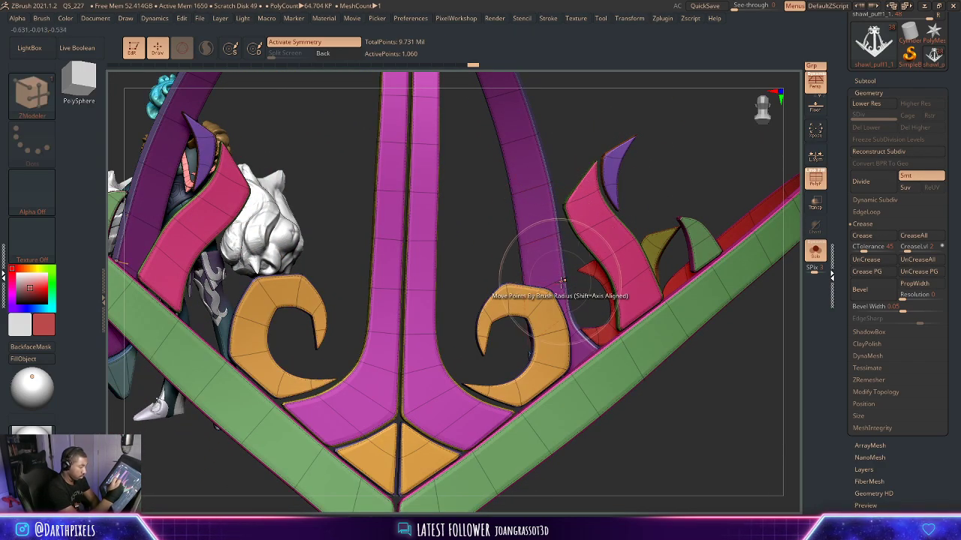
key(shift+d)
key(shift+f)
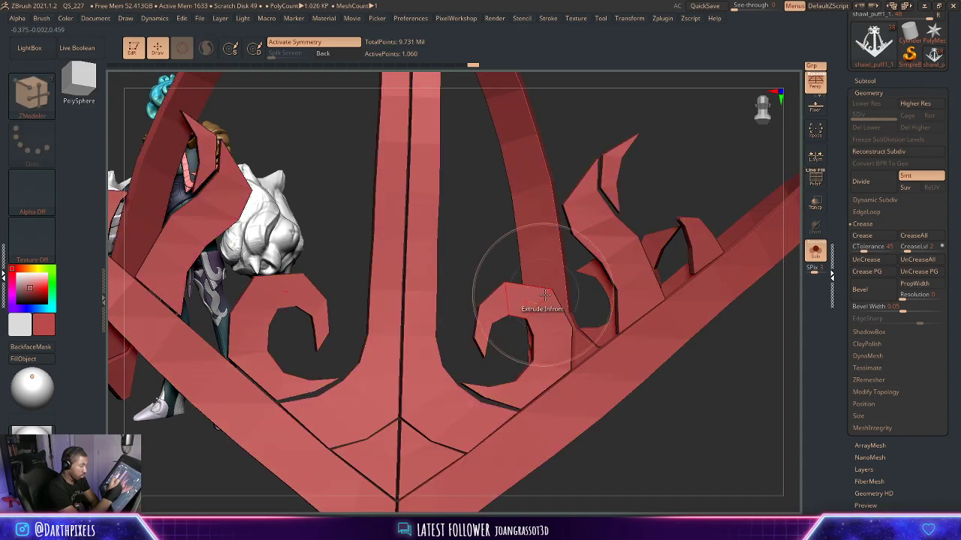
key(d)
key(shift+f)
alt+drag(585, 302, 550, 215)
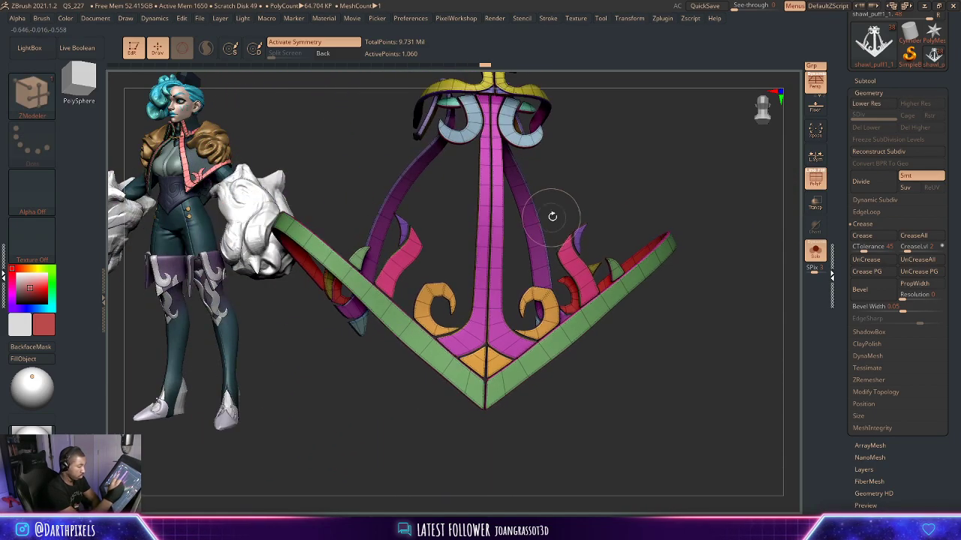
Examine the lower curls and shawl point up close, comparing low-poly and smoothed shapes with and without the polyframe.
alt+drag(654, 333, 431, 421)
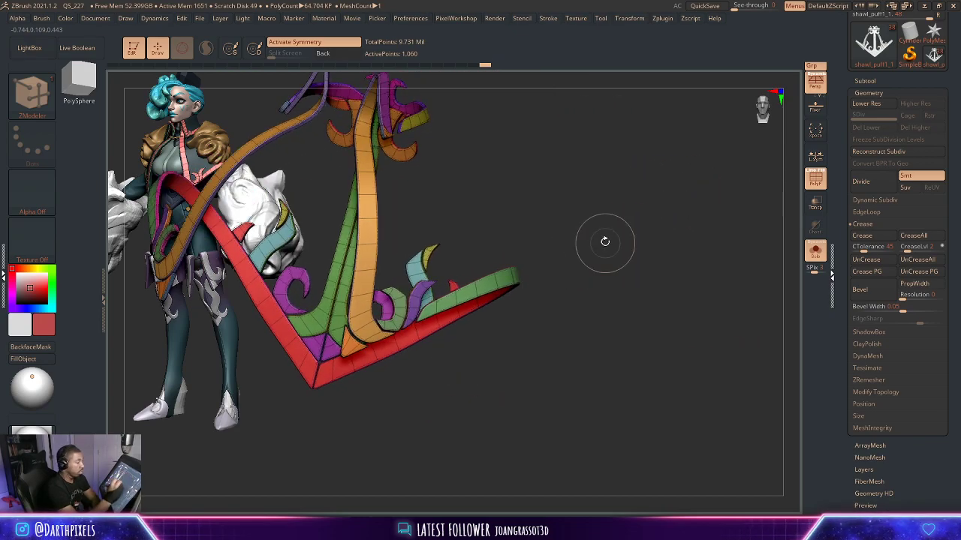
alt+drag(605, 242, 609, 323)
key(shift+d)
key(shift+f)
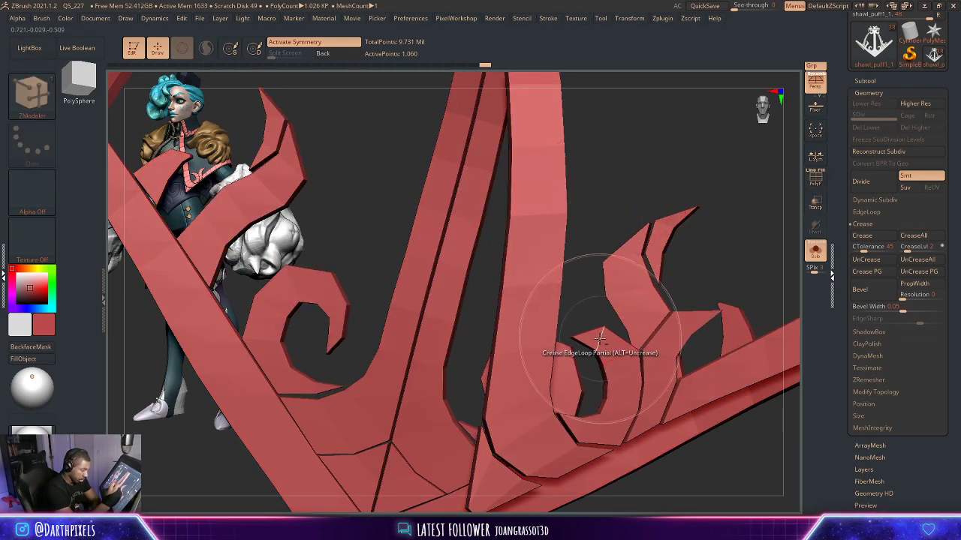
key(d)
key(shift+d)
key(shift+f)
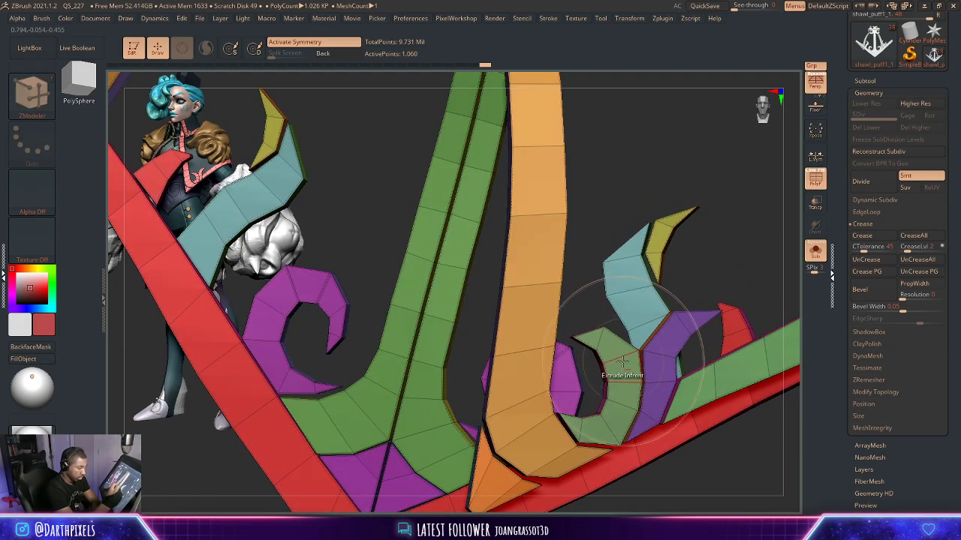
Inspect the collar trim and shawl strips from above, comparing their low-poly and smoothed forms with the polyframe on.
alt+drag(692, 330, 634, 277)
key(d)
key(shift+d)
drag(486, 277, 406, 281)
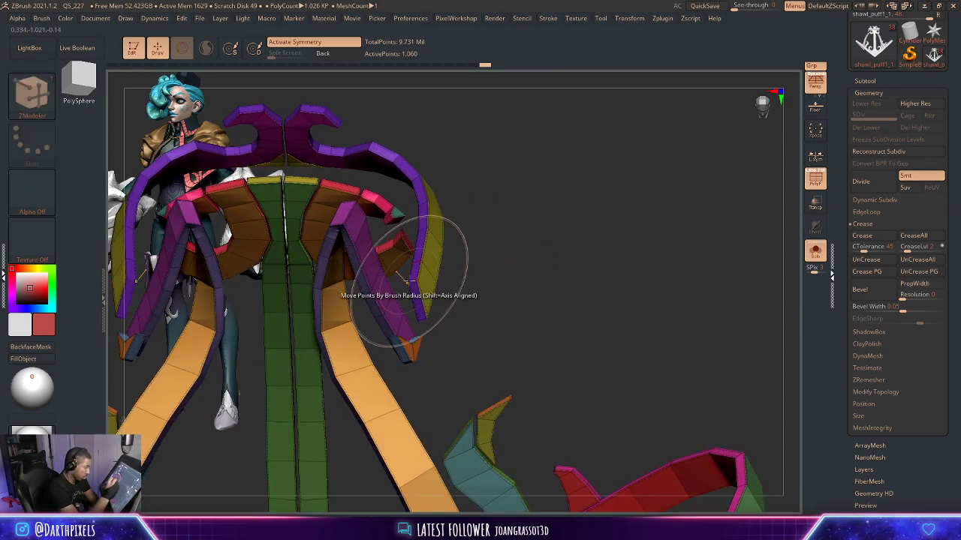
key(d)
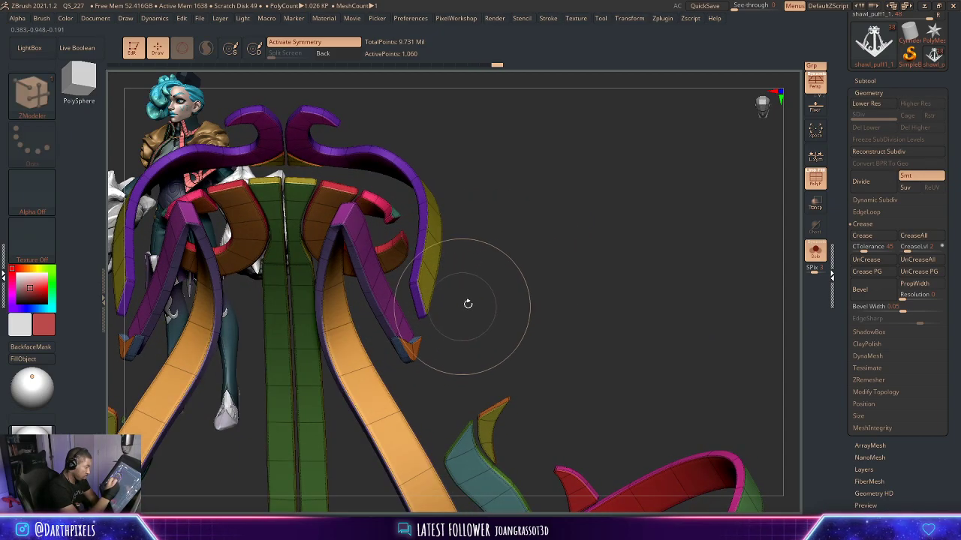
drag(468, 302, 701, 152)
alt+drag(707, 225, 723, 231)
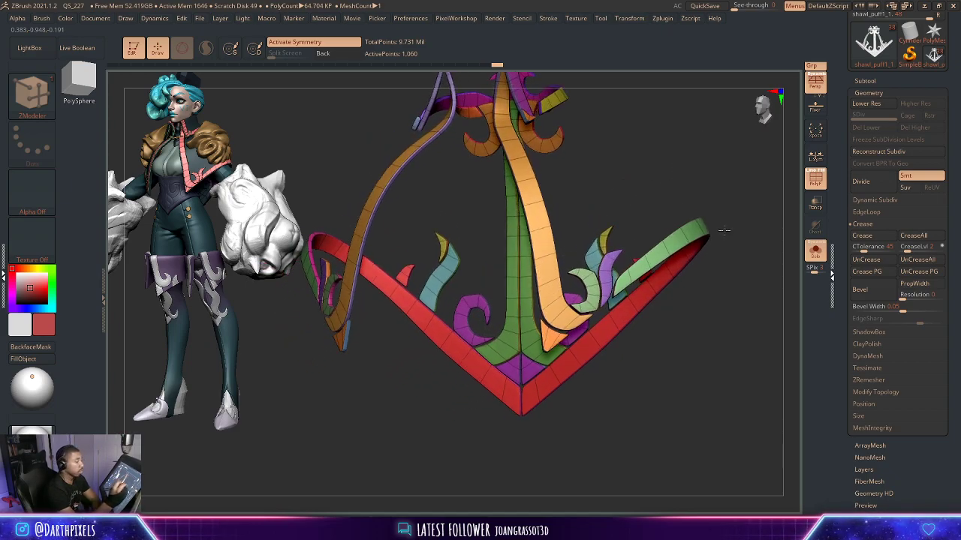
Bring the whole character back out of Solo, hide the polyframe and switch to the Move brush.
click(815, 253)
alt+drag(637, 400, 603, 233)
key(shift+f)
drag(686, 143, 694, 178)
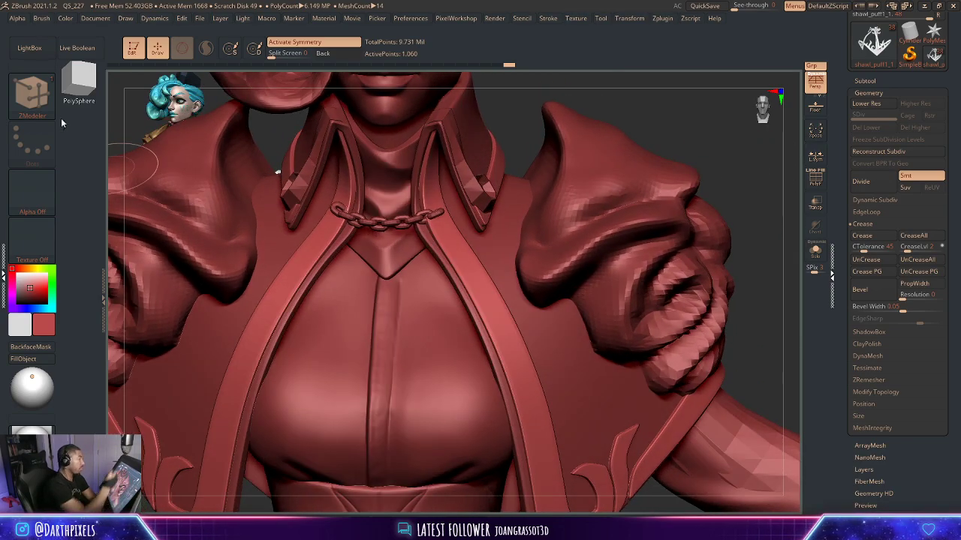
click(34, 99)
click(267, 106)
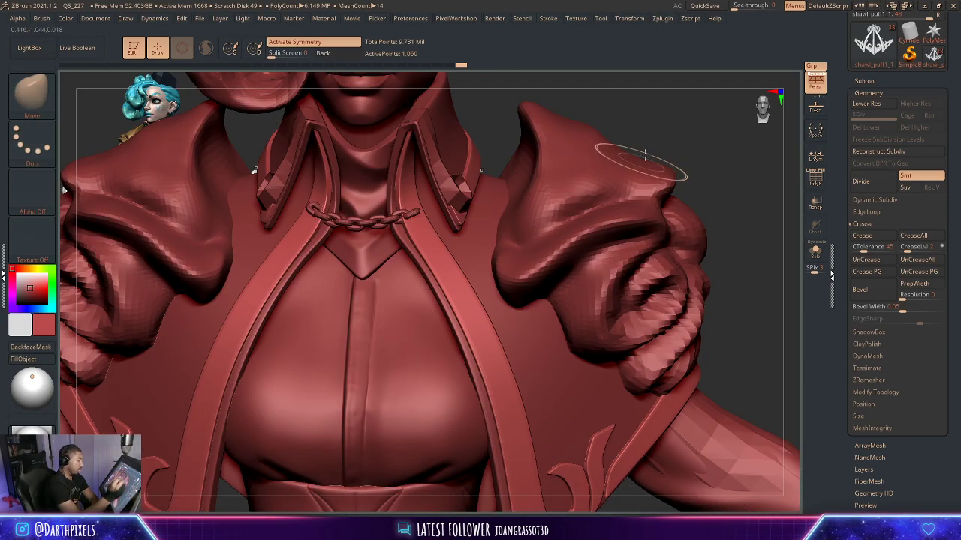
Turn dynamic subdivision off and shift the upper end of the shawl's front trim beside the chain with a resized Move brush.
alt+drag(661, 112, 600, 123)
key(space)
drag(462, 195, 493, 195)
drag(502, 93, 558, 101)
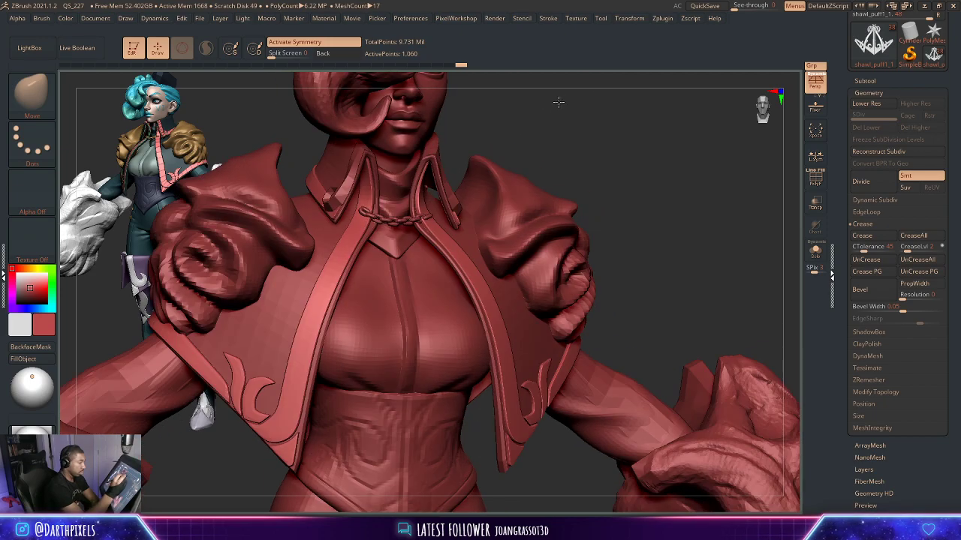
mouse_move(550, 138)
mouse_down()
mouse_move(521, 143)
mouse_move(531, 172)
mouse_up()
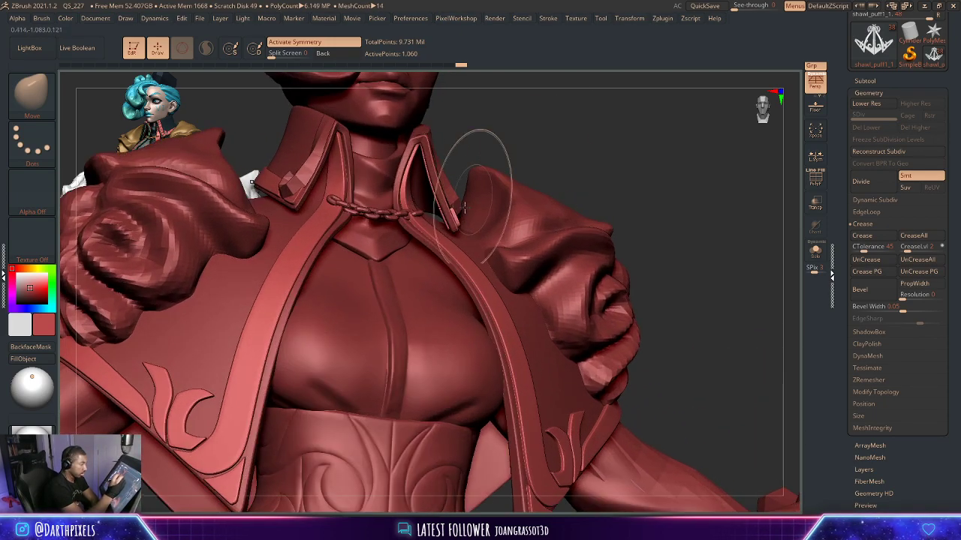
key(space)
drag(456, 214, 474, 215)
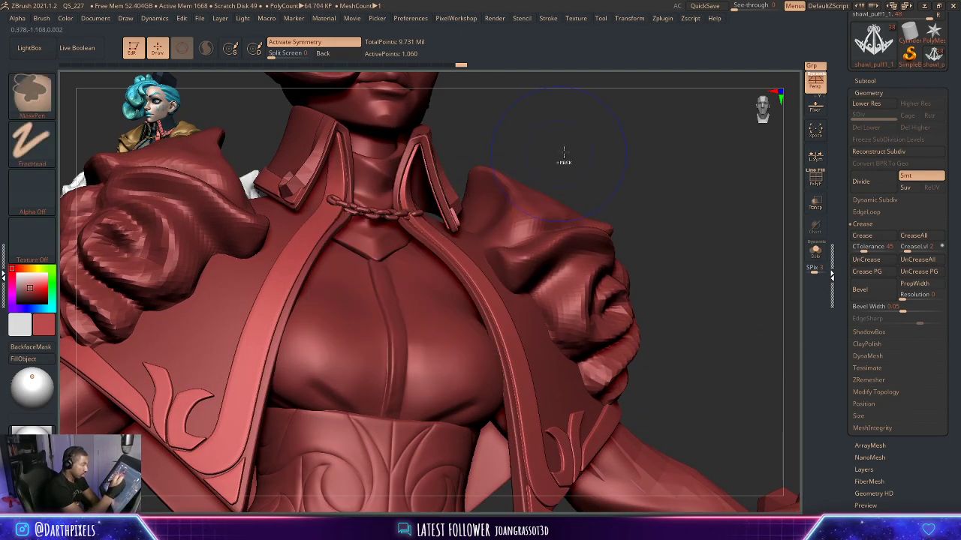
mouse_move(578, 148)
mouse_down()
mouse_move(561, 177)
mouse_move(587, 162)
mouse_up()
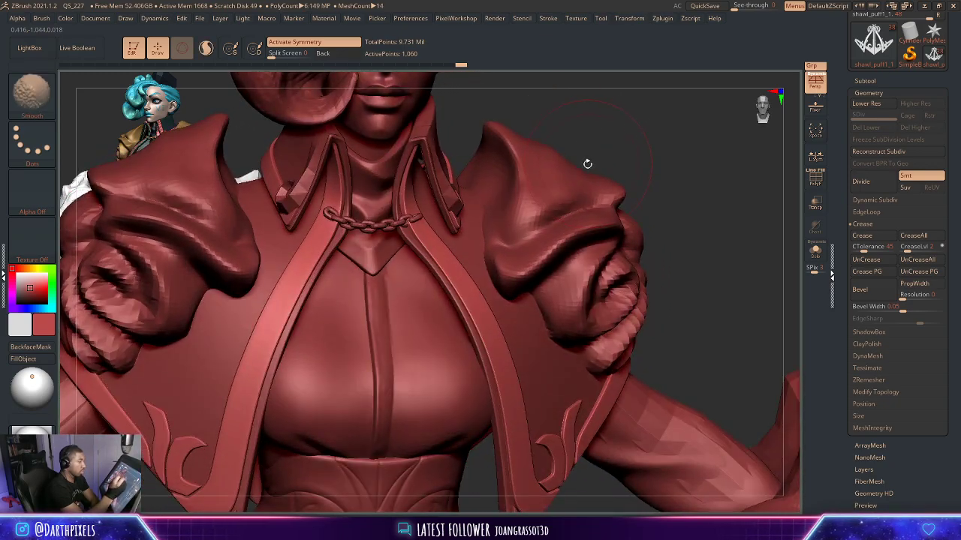
key(shift+d)
right_drag(507, 148, 553, 123)
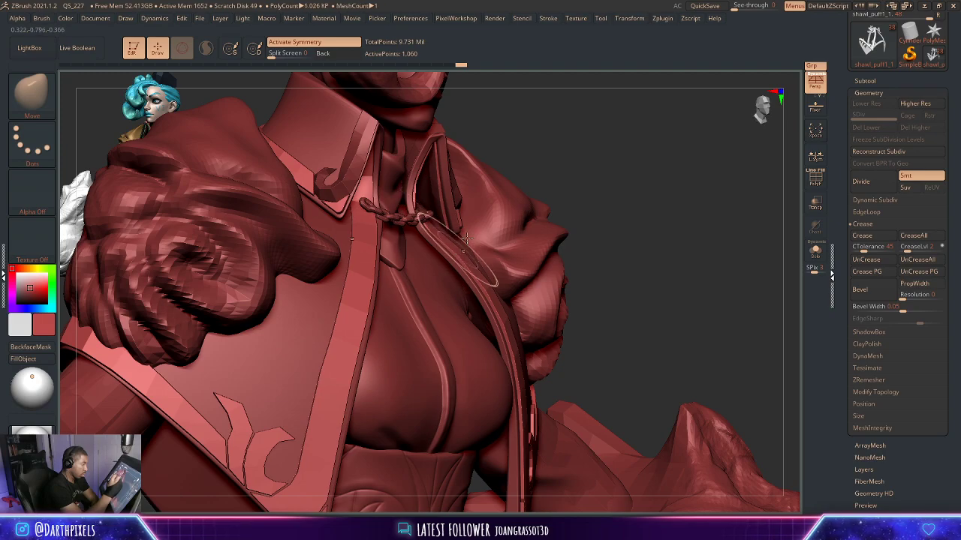
drag(466, 239, 468, 235)
drag(609, 143, 569, 197)
drag(457, 246, 435, 224)
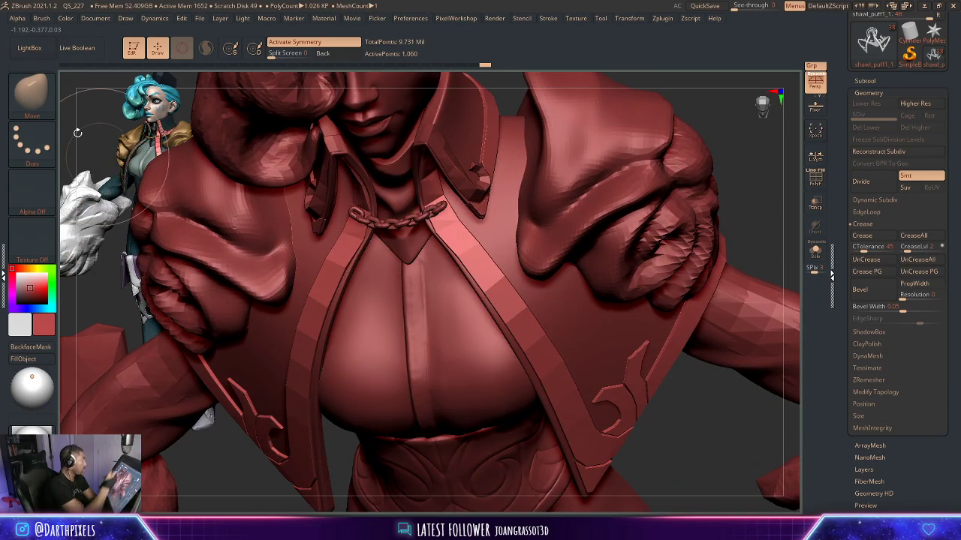
Switch to the Move Topological brush, resize it and adjust the shawl's front trim strip over the lower chest.
key(b)
key(m)
key(t)
key(space)
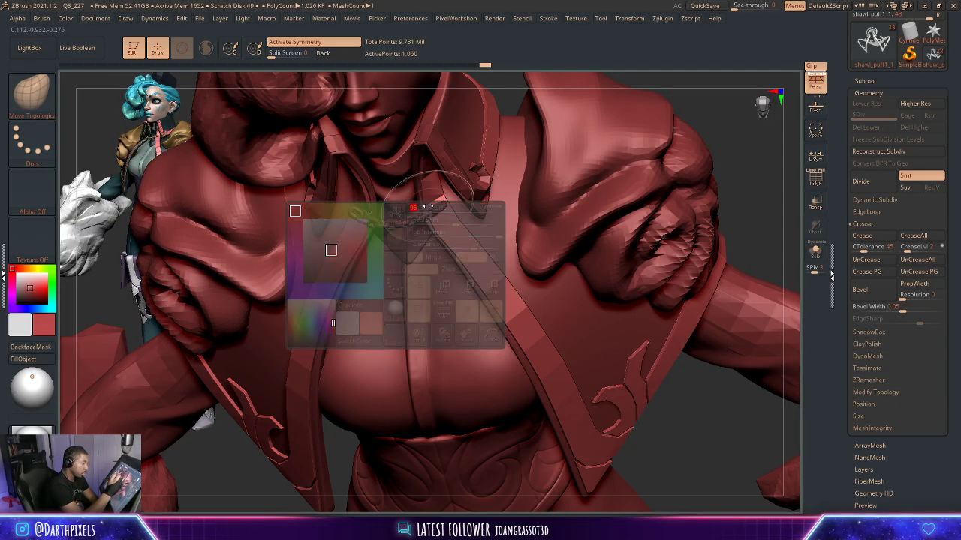
mouse_move(697, 405)
mouse_down()
mouse_move(716, 366)
mouse_move(694, 356)
mouse_up()
alt+drag(696, 430, 705, 273)
key(space)
drag(542, 239, 555, 239)
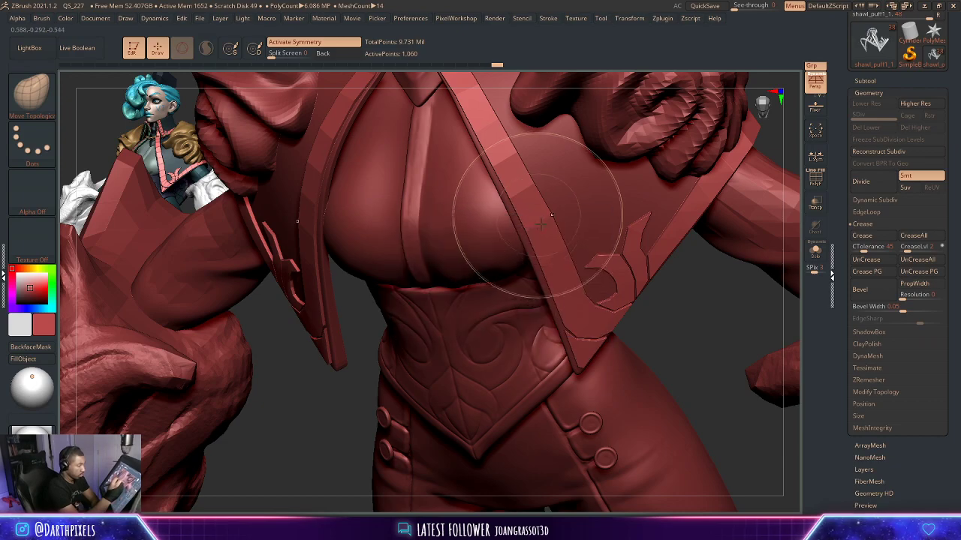
key(space)
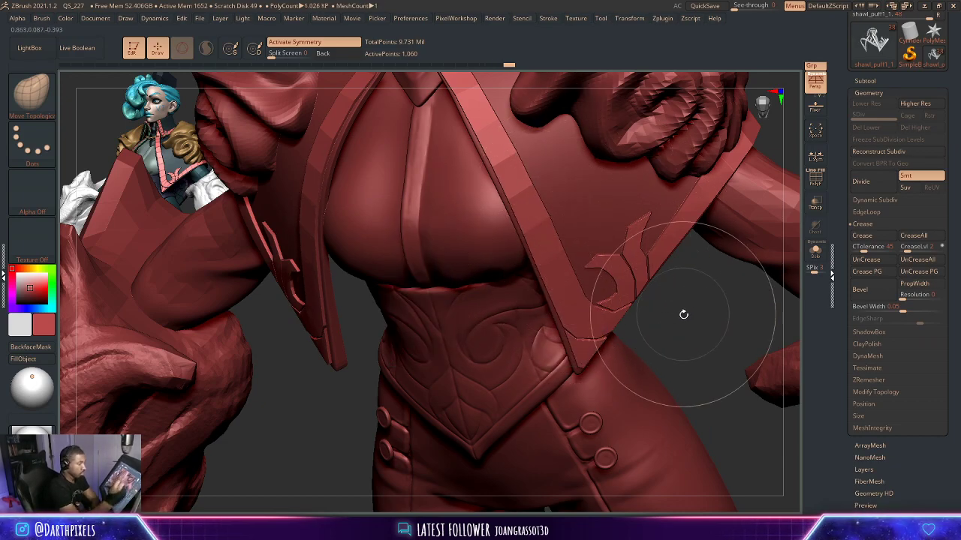
Adjust the front trim strip along the shawl's edge on the upper chest, below the collar, with the Move Topological brush.
alt+drag(684, 315, 674, 396)
key(space)
mouse_move(764, 174)
mouse_down()
mouse_move(730, 160)
mouse_move(726, 257)
mouse_move(725, 153)
mouse_move(634, 128)
mouse_move(597, 143)
mouse_up()
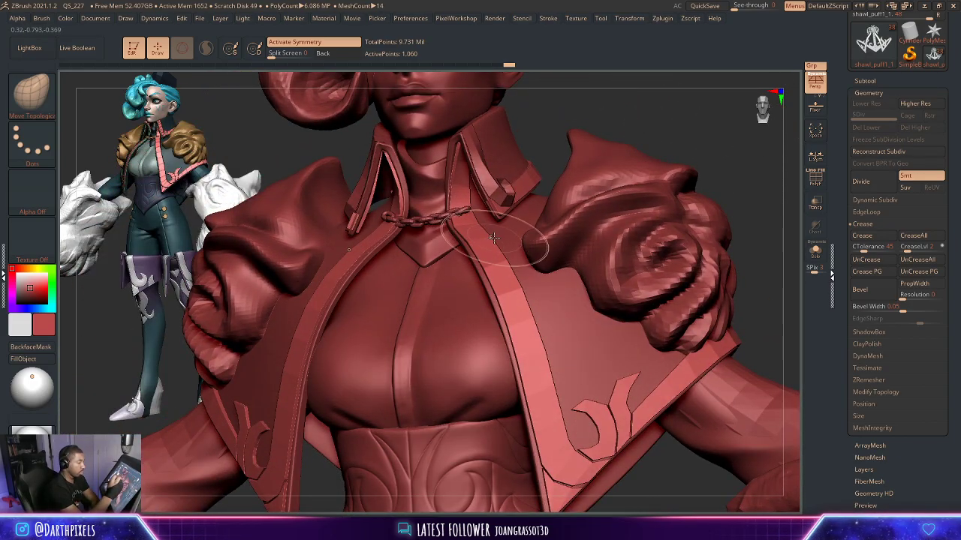
key(space)
click(494, 238)
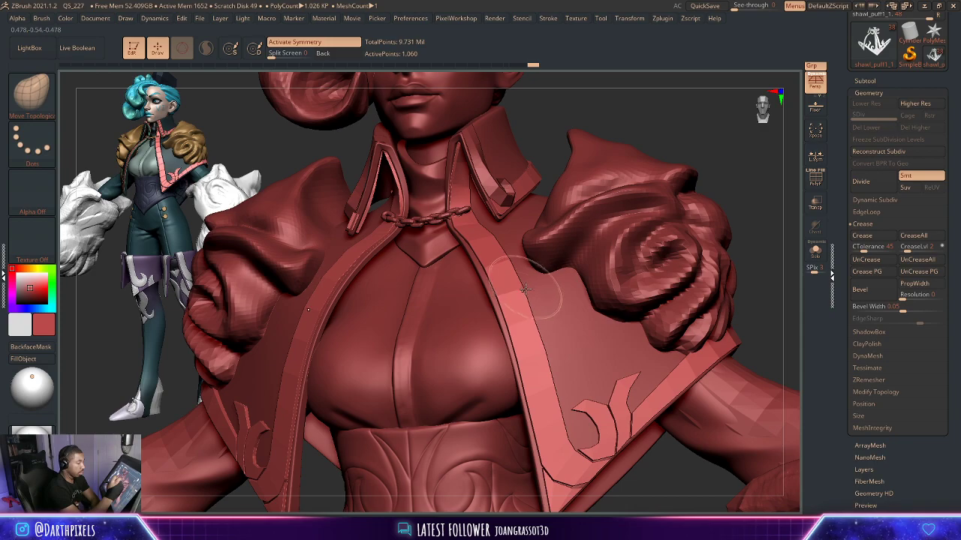
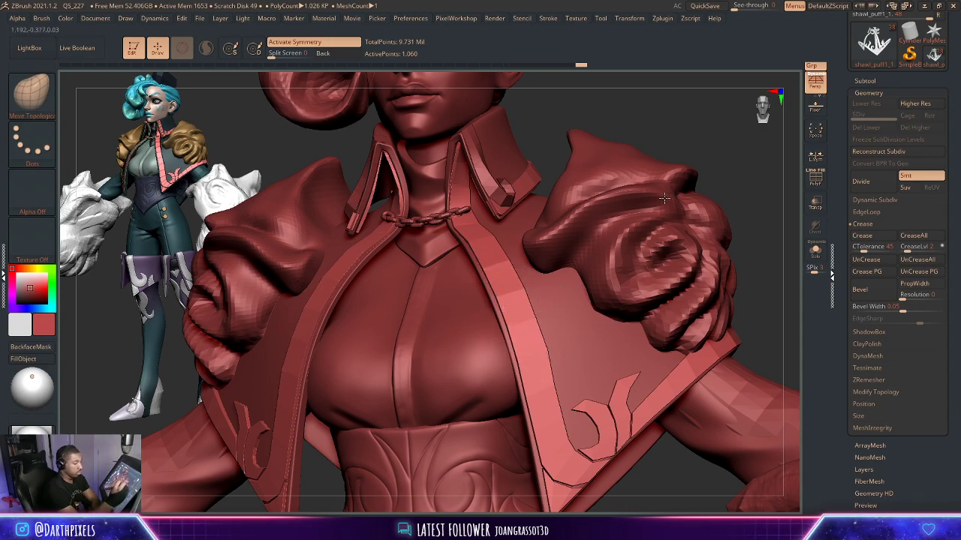
Resize the brush and fit the top of the front trim strip to the shawl around the end of the chain.
alt+drag(711, 172, 633, 193)
key(space)
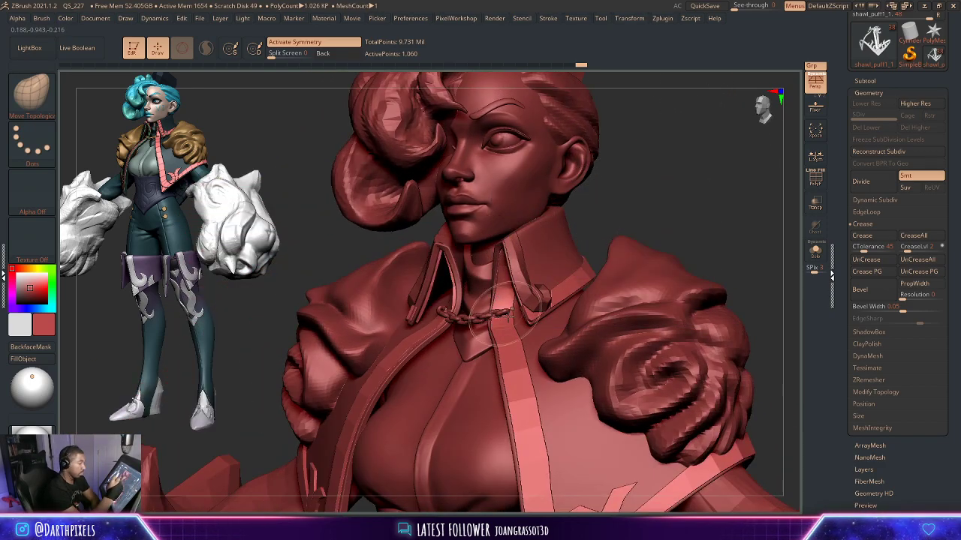
key(space)
drag(637, 197, 638, 146)
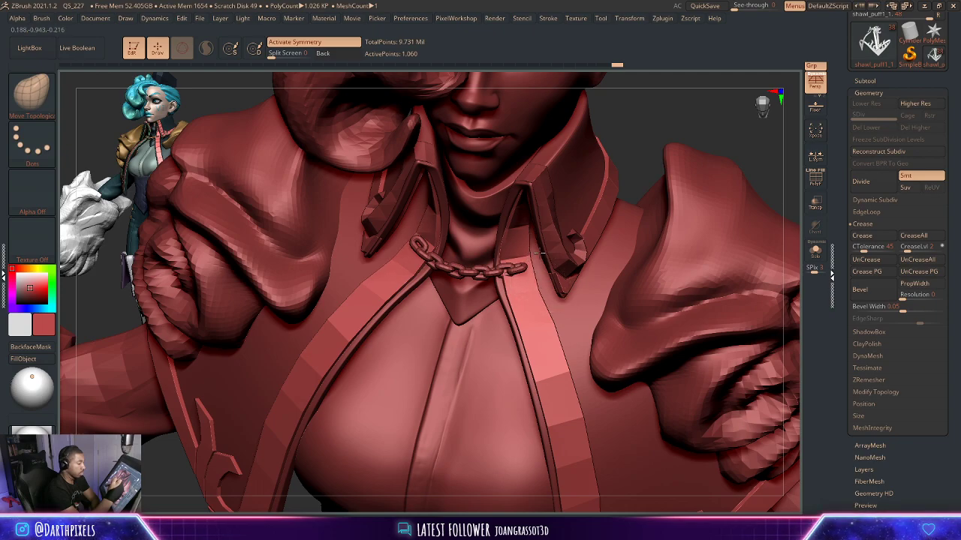
mouse_move(614, 137)
mouse_down()
mouse_move(637, 118)
mouse_move(598, 167)
mouse_move(632, 167)
mouse_up()
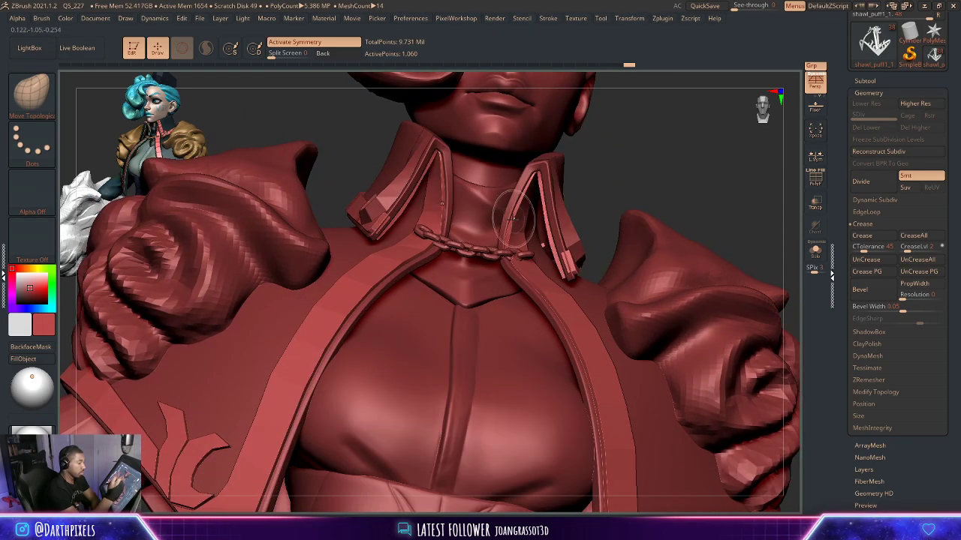
Move the collar trim's inner edge above the chain to follow the collar beside the neck.
drag(517, 204, 531, 213)
drag(632, 163, 642, 153)
drag(518, 213, 521, 211)
drag(642, 154, 596, 167)
key(space)
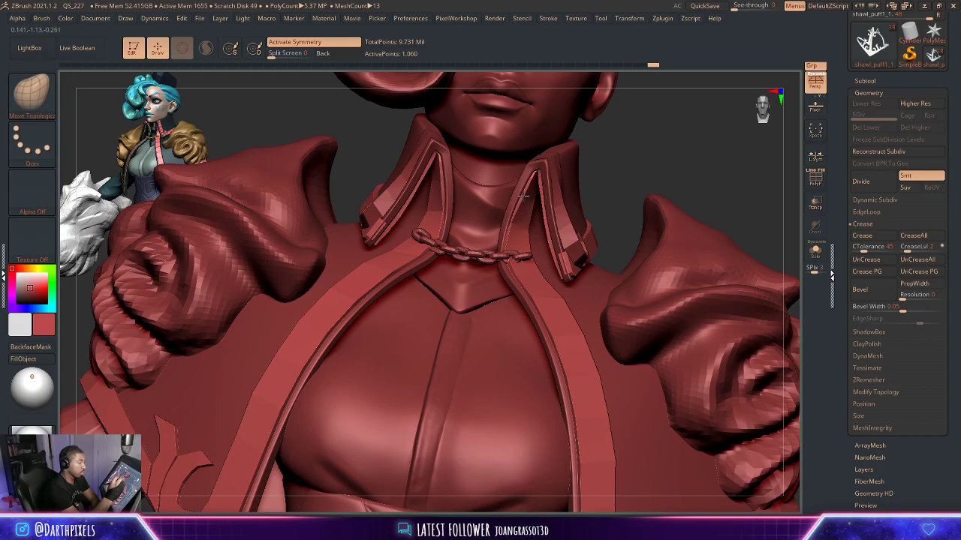
drag(629, 164, 626, 225)
right_click(617, 140)
drag(619, 136, 624, 111)
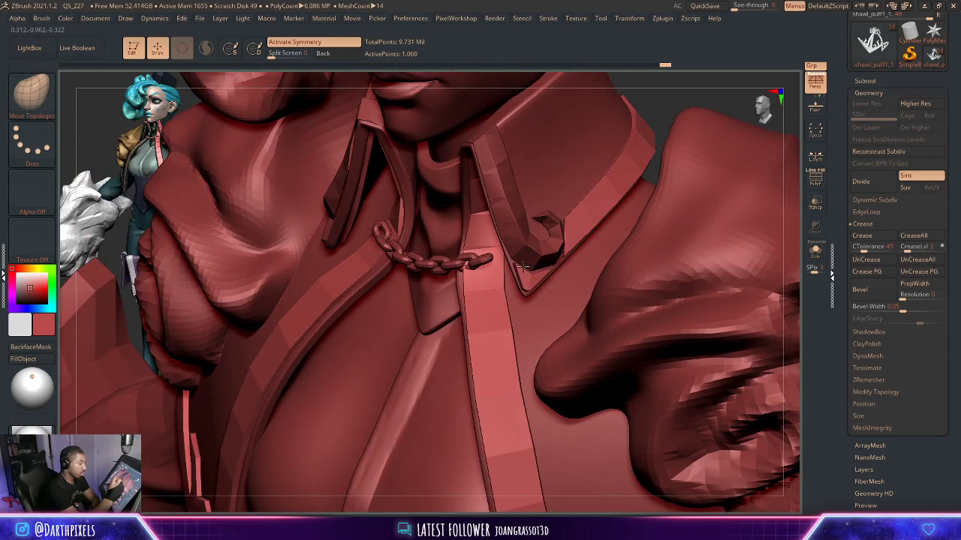
Fit the collar trim and its small curl to the collar's front point, working from several angles.
mouse_move(665, 113)
alt+mouse_down()
mouse_move(625, 116)
mouse_move(665, 128)
mouse_move(685, 149)
mouse_move(681, 129)
alt+mouse_up()
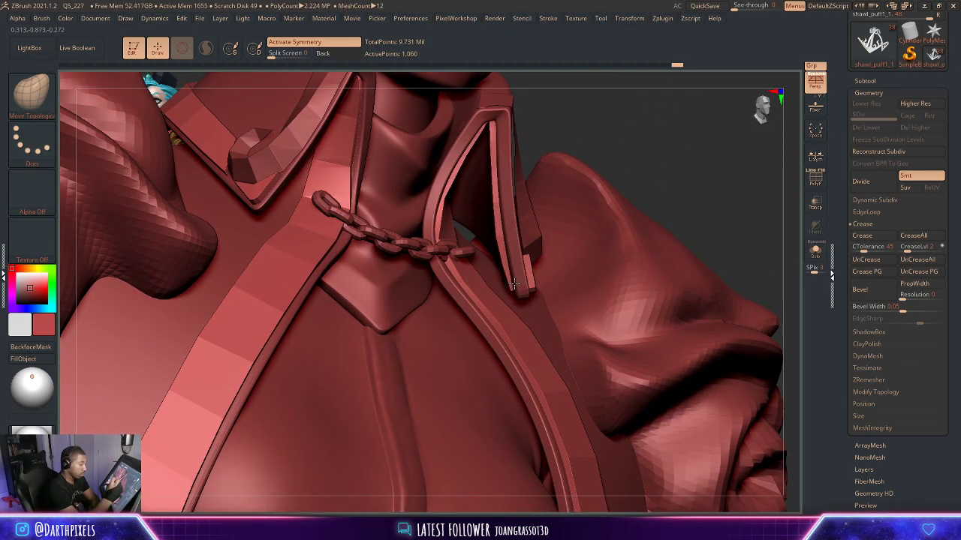
right_click(497, 232)
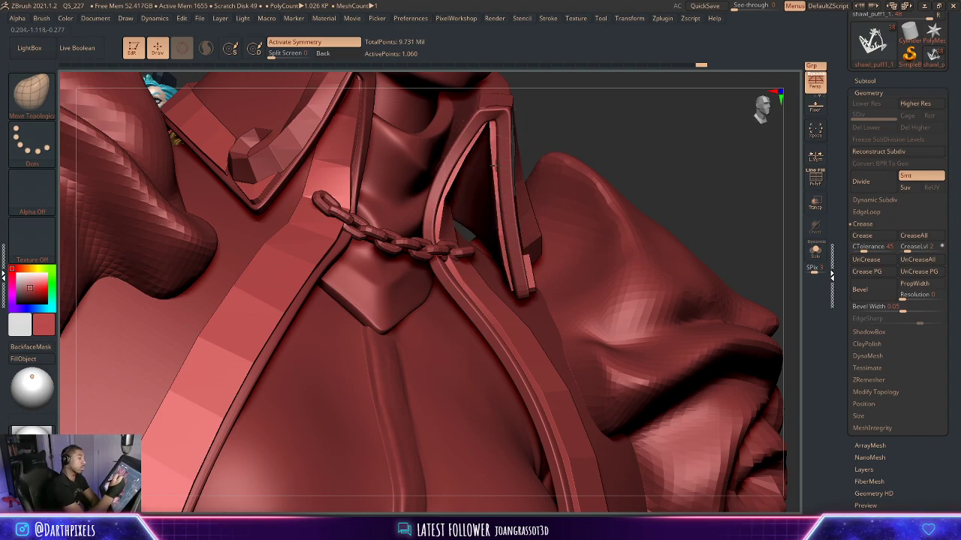
alt+drag(607, 111, 672, 123)
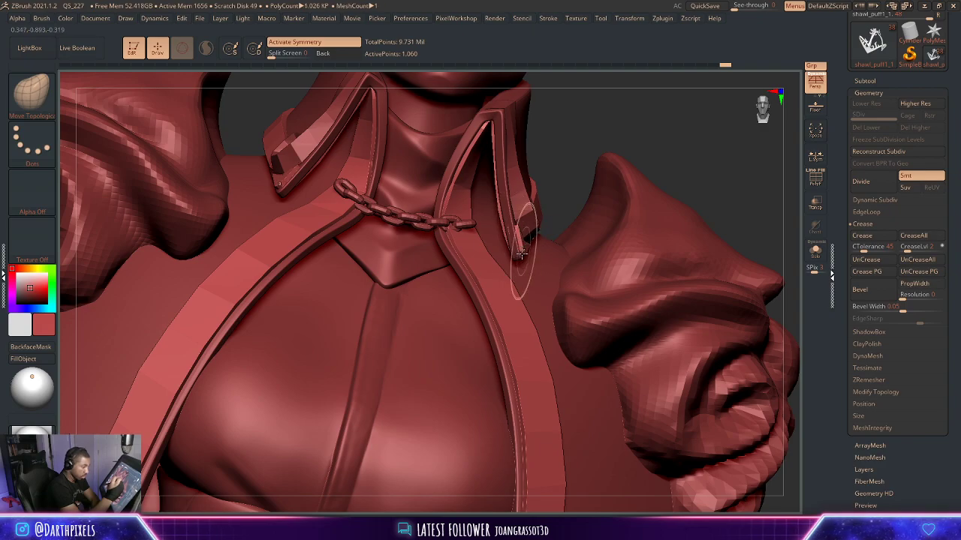
mouse_move(595, 137)
mouse_down()
mouse_move(560, 147)
mouse_move(613, 122)
mouse_move(584, 128)
mouse_up()
right_click(587, 146)
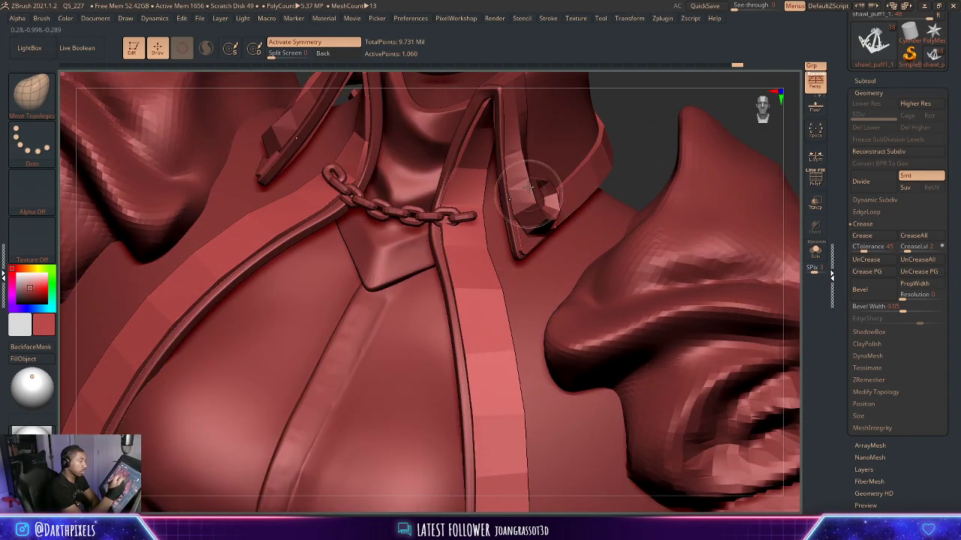
click(511, 222)
drag(615, 121, 598, 129)
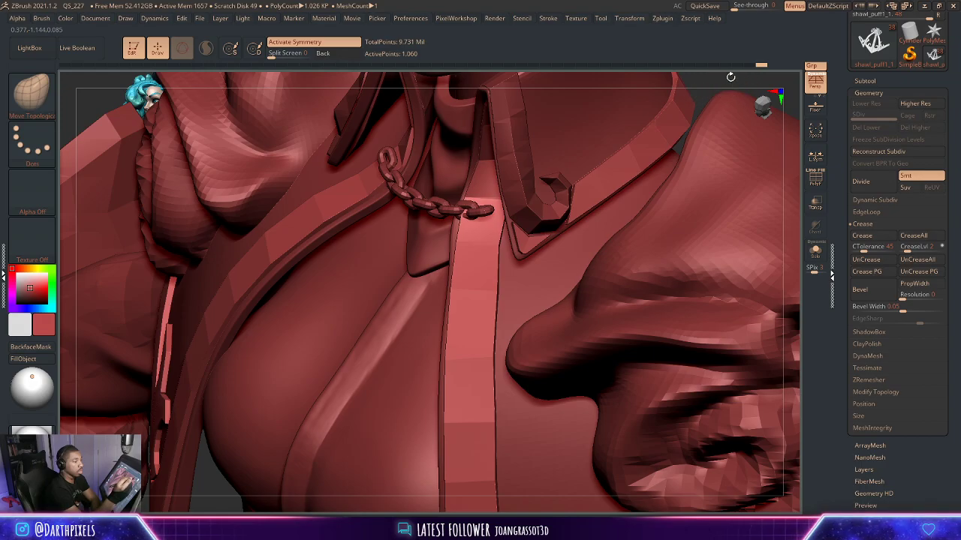
Adjust the collar trim's lower band toward the outer shoulder side and check it against the full figure.
drag(730, 77, 558, 160)
right_click(563, 180)
drag(558, 196, 552, 217)
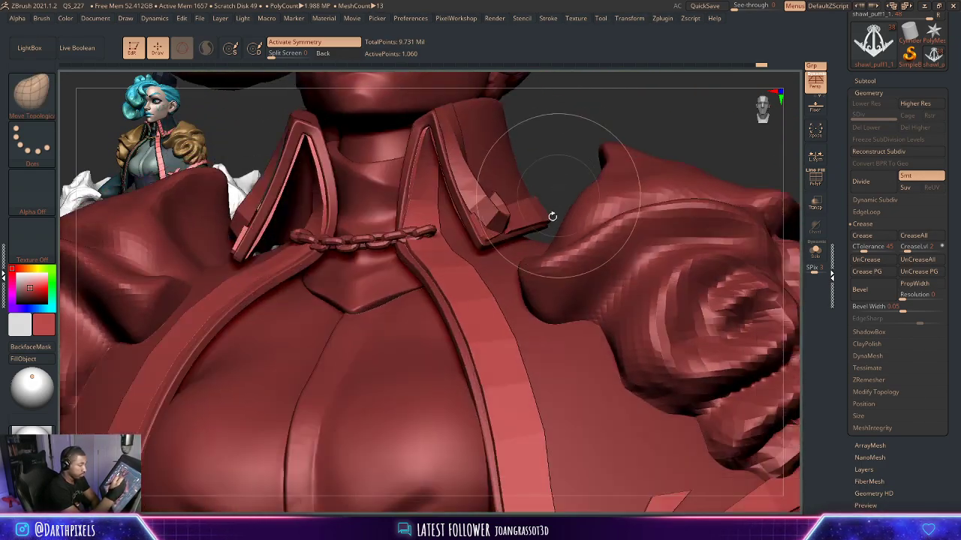
drag(542, 180, 537, 211)
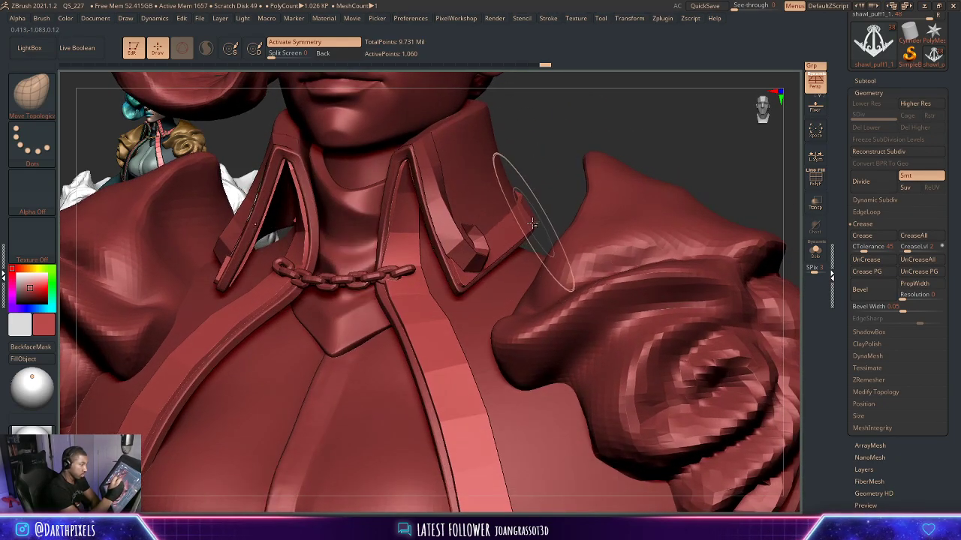
mouse_move(553, 154)
mouse_down()
mouse_move(518, 137)
mouse_move(547, 149)
mouse_move(543, 166)
mouse_up()
alt+drag(576, 133, 678, 159)
alt+drag(710, 230, 698, 234)
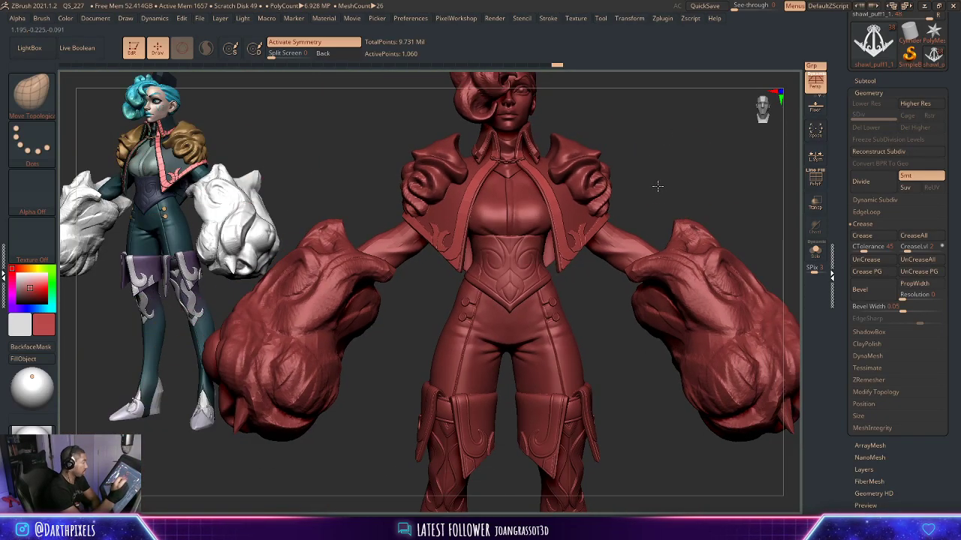
Fit the lower end and curls of the front trim closely against the front corner of the shawl.
mouse_move(638, 183)
alt+mouse_down()
mouse_move(615, 147)
mouse_move(623, 191)
alt+mouse_up()
drag(628, 186, 609, 179)
drag(606, 179, 597, 183)
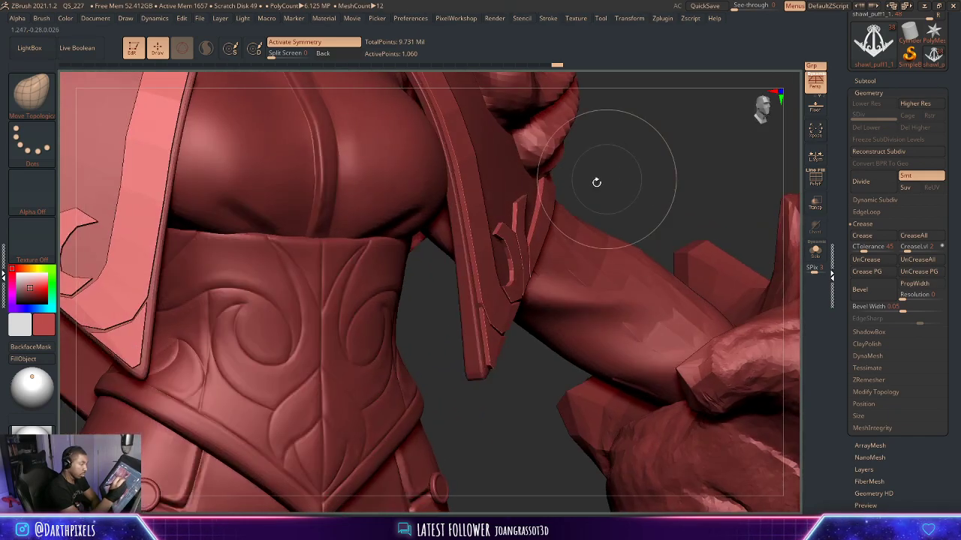
key(space)
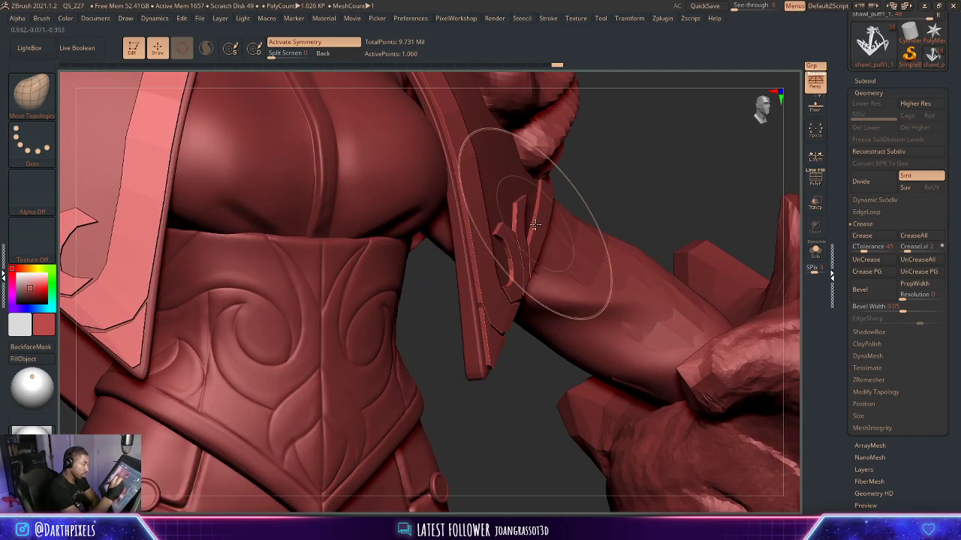
right_drag(580, 179, 523, 225)
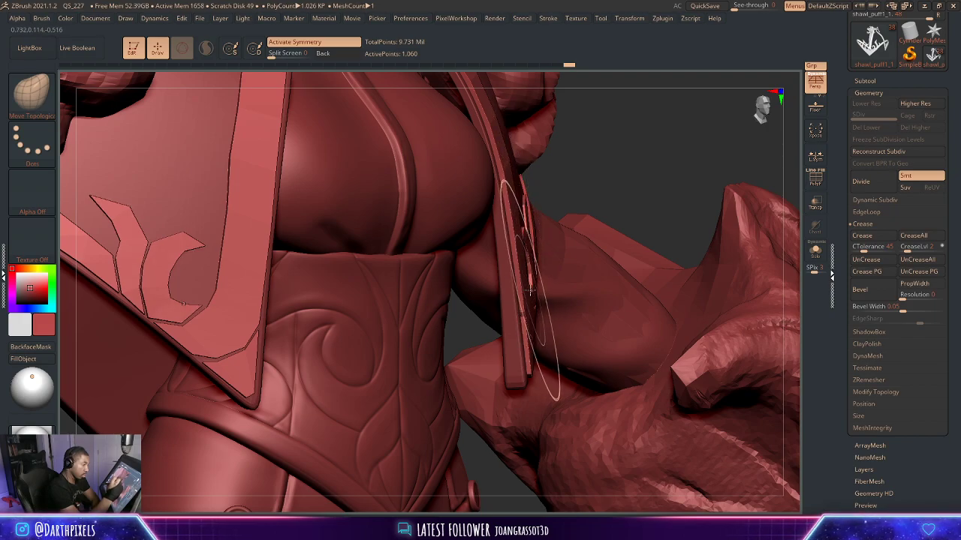
drag(637, 190, 575, 213)
drag(518, 356, 520, 321)
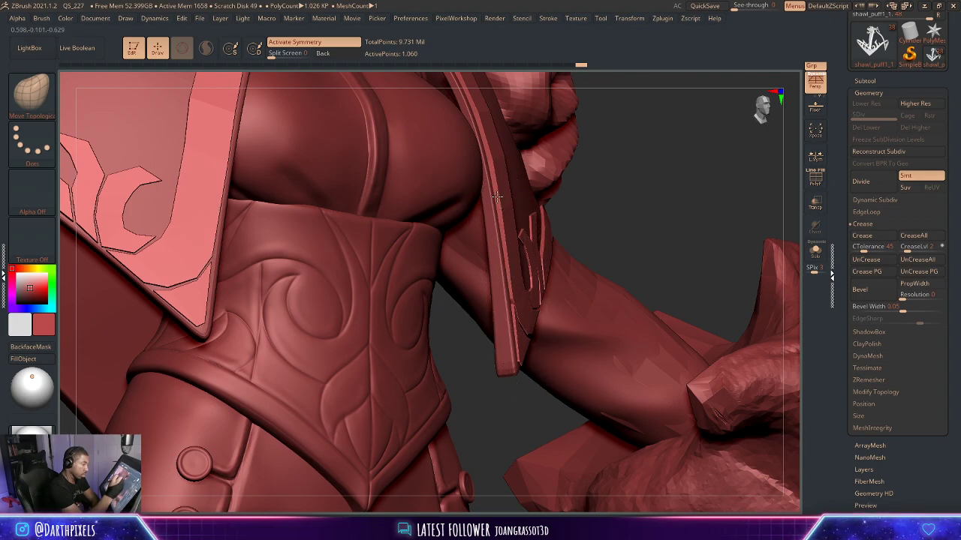
Adjust the front trim strip along the chest so it follows the shawl's edge up toward the chain.
mouse_move(607, 139)
alt+mouse_down()
mouse_move(623, 187)
mouse_move(566, 180)
alt+mouse_up()
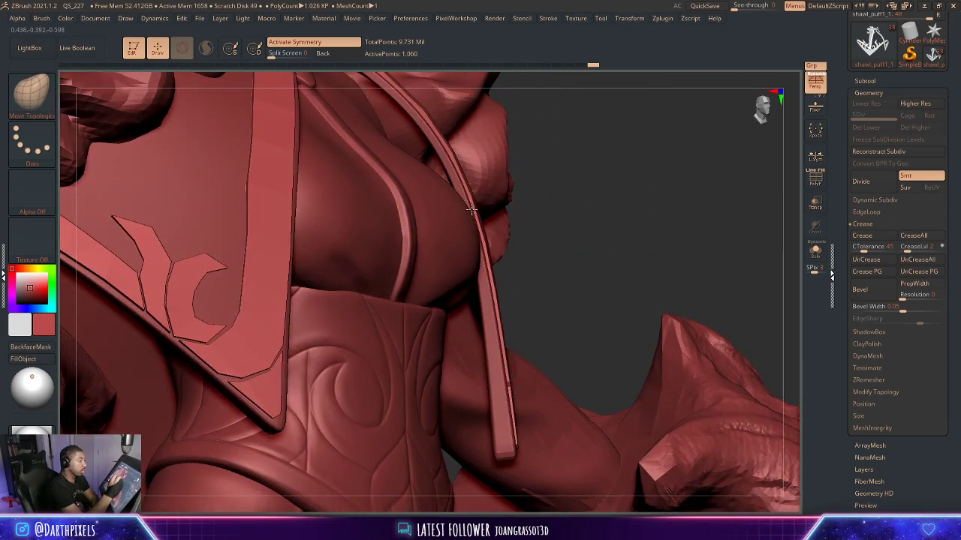
alt+drag(578, 215, 585, 311)
drag(450, 247, 445, 238)
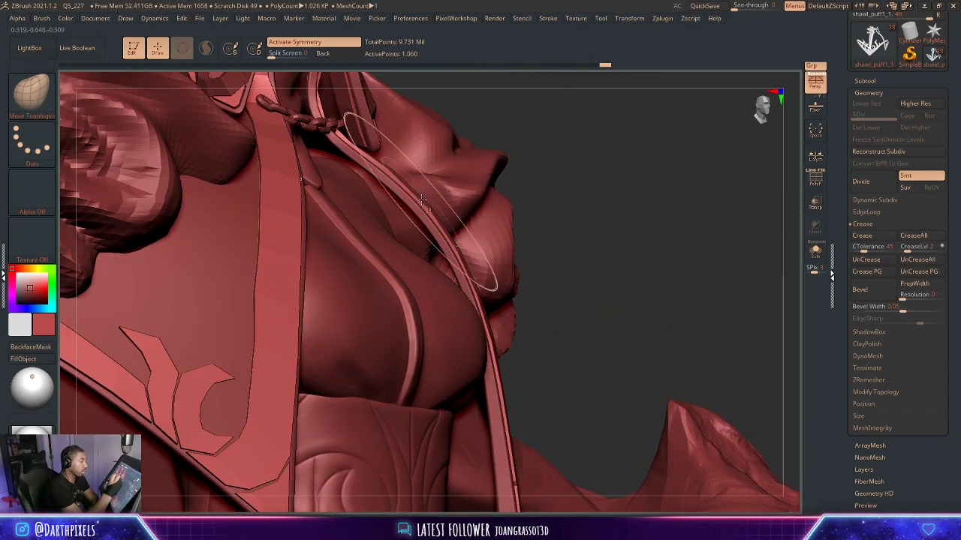
drag(646, 217, 574, 210)
drag(720, 166, 738, 235)
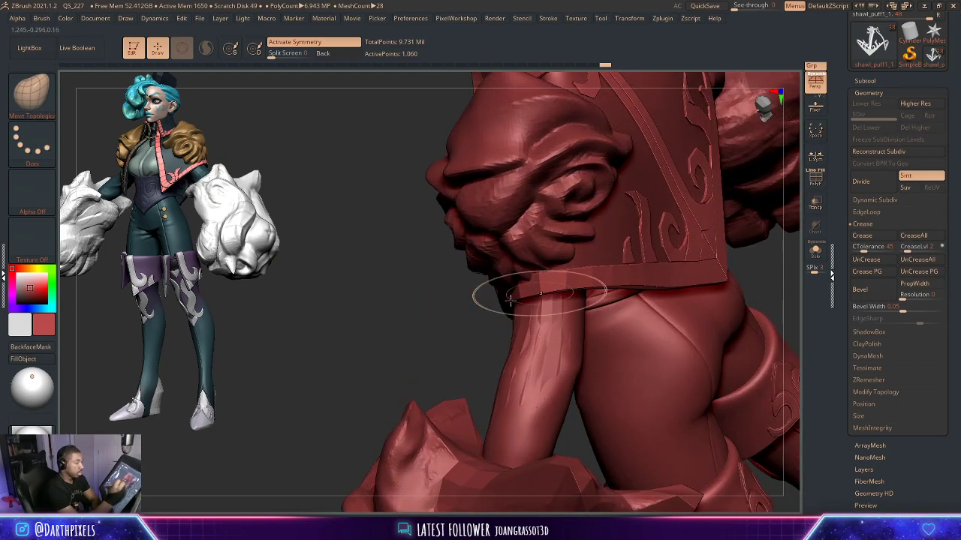
Try to adjust the trim's lower band at the back of the shawl and undo the last two changes.
drag(411, 334, 353, 338)
drag(504, 350, 484, 330)
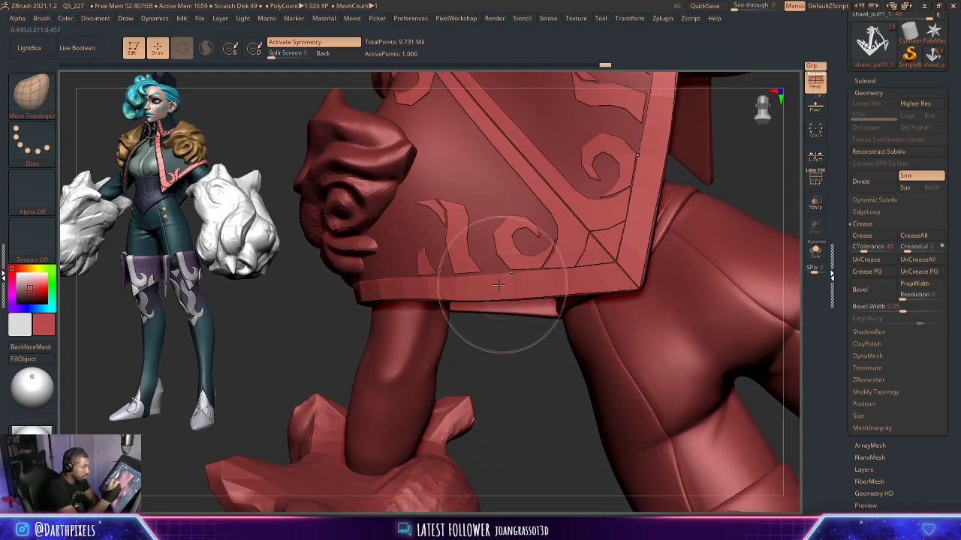
key(ctrl+z)
key(ctrl+z)
Reduce the brush size and refine the mirrored trim curls beside the lower point on the shawl's back.
drag(478, 341, 459, 331)
key(space)
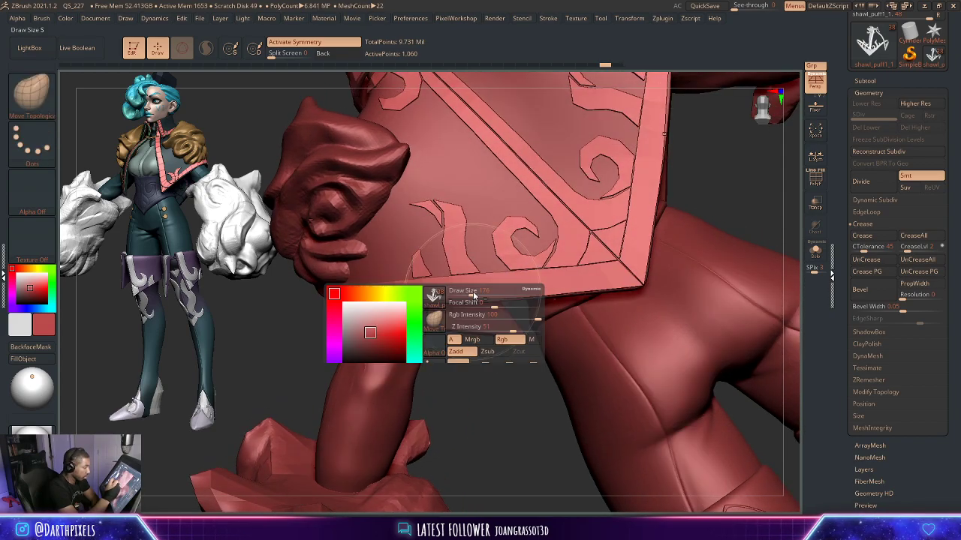
drag(474, 295, 460, 296)
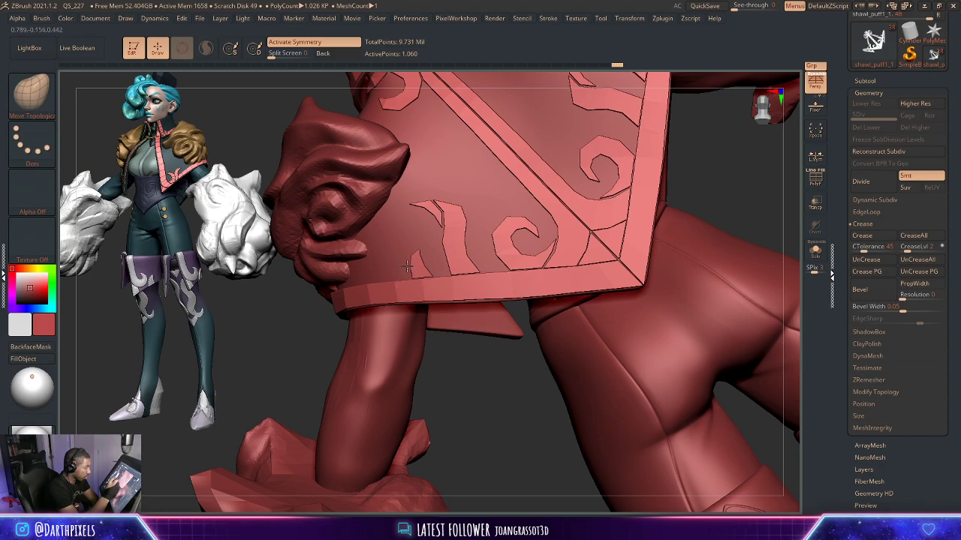
alt+drag(470, 384, 610, 210)
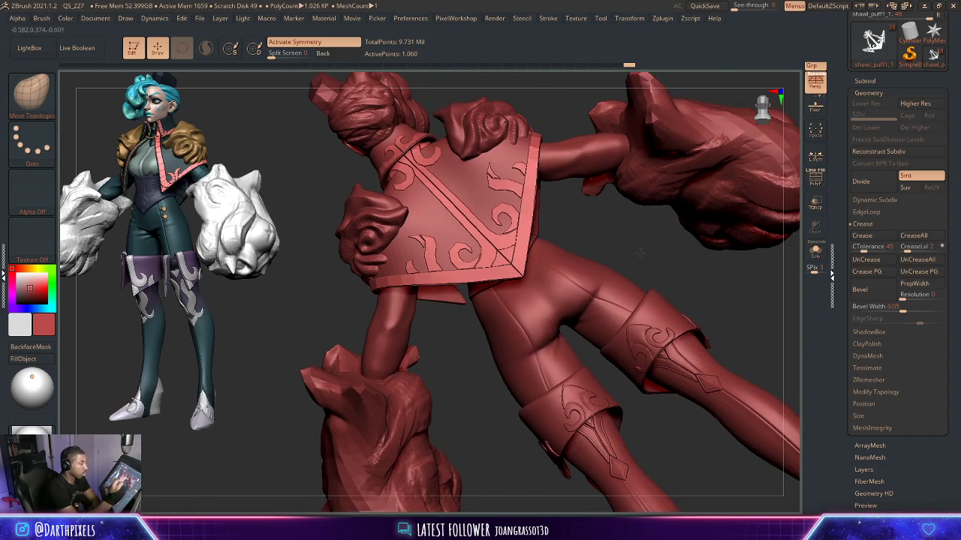
shift+drag(639, 249, 705, 282)
alt+drag(729, 382, 650, 371)
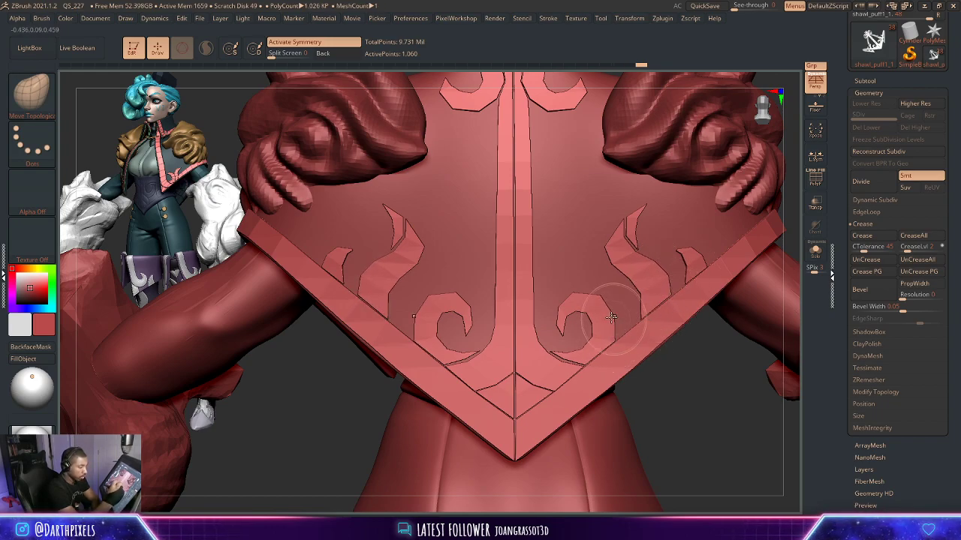
drag(558, 304, 555, 309)
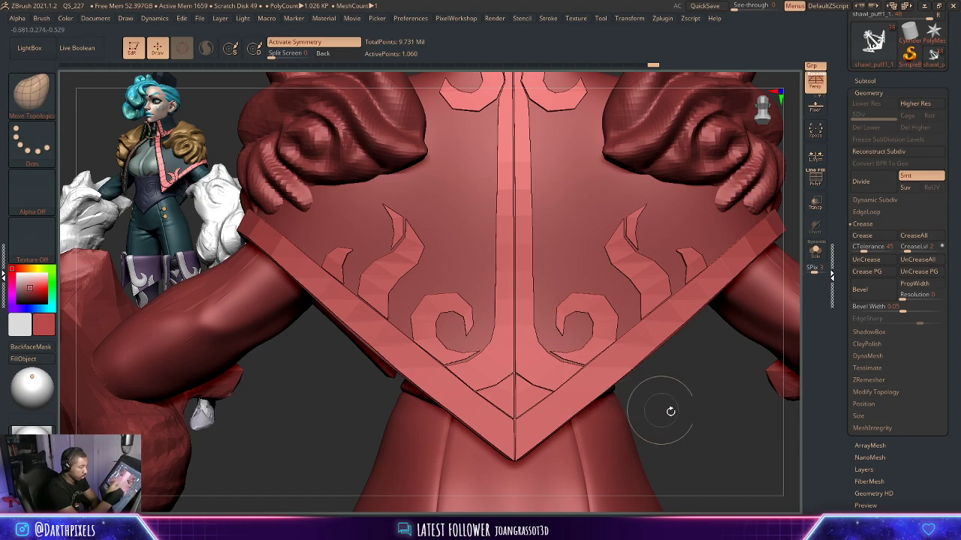
Isolate the collar and shawl trim with smooth subdivision previewed and examine its shape from the back.
alt+drag(670, 411, 699, 244)
key(shift+f)
key(shift+f)
key(shift+f)
key(shift+f)
drag(713, 212, 758, 161)
click(814, 256)
alt+drag(666, 228, 697, 253)
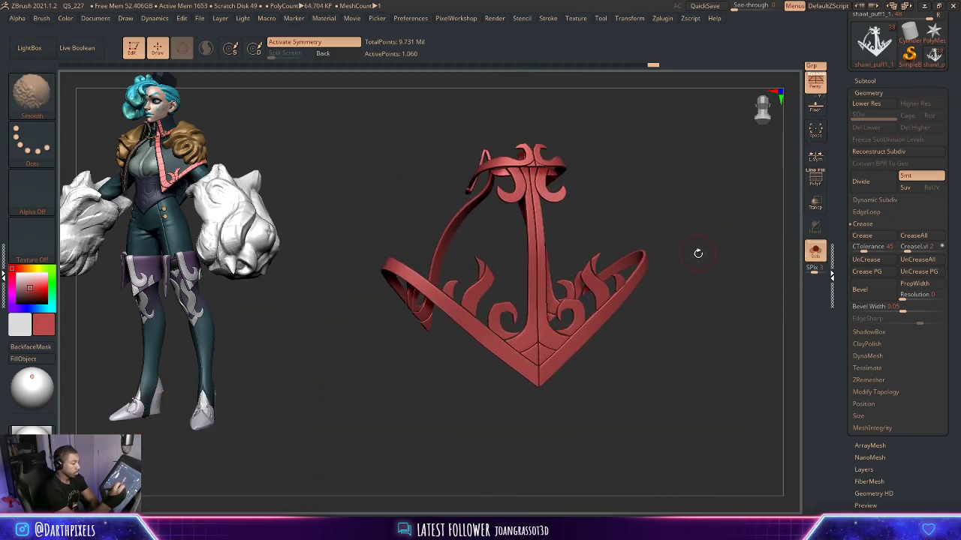
Bring back the whole character and examine the smoothed trim on the full figure and up close at the front.
key(shift+f)
click(815, 253)
key(shift+f)
drag(684, 197, 628, 215)
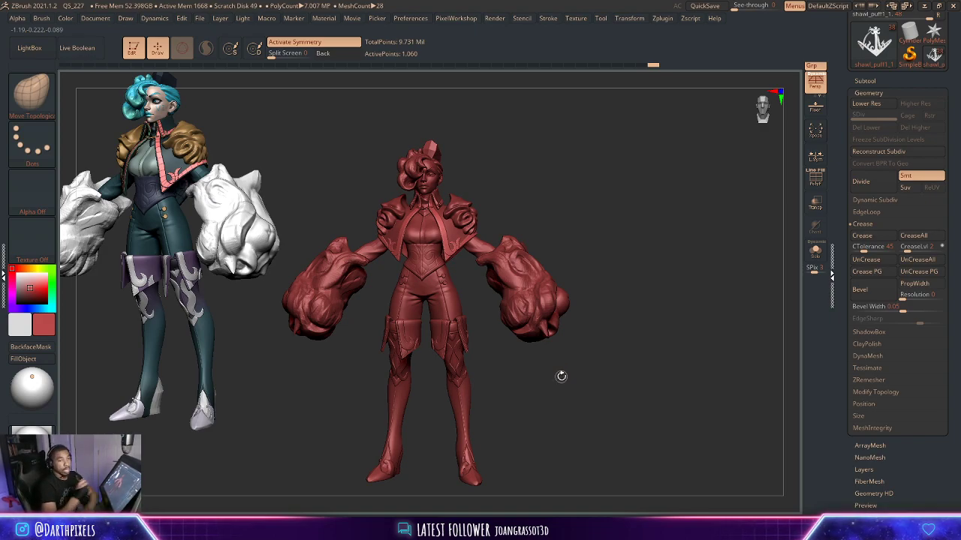
alt+drag(543, 196, 516, 285)
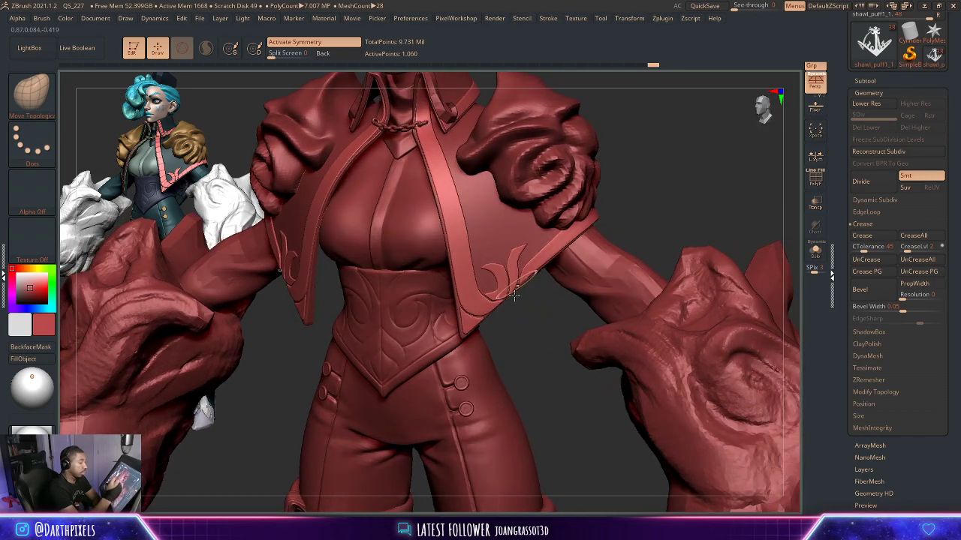
Try the ZModeler edge actions Insert and Crease with the EdgeLoop Partial target on the front trim's lower curl.
key(shift+d)
key(shift+f)
alt+drag(536, 326, 645, 365)
alt+drag(719, 439, 642, 281)
click(32, 96)
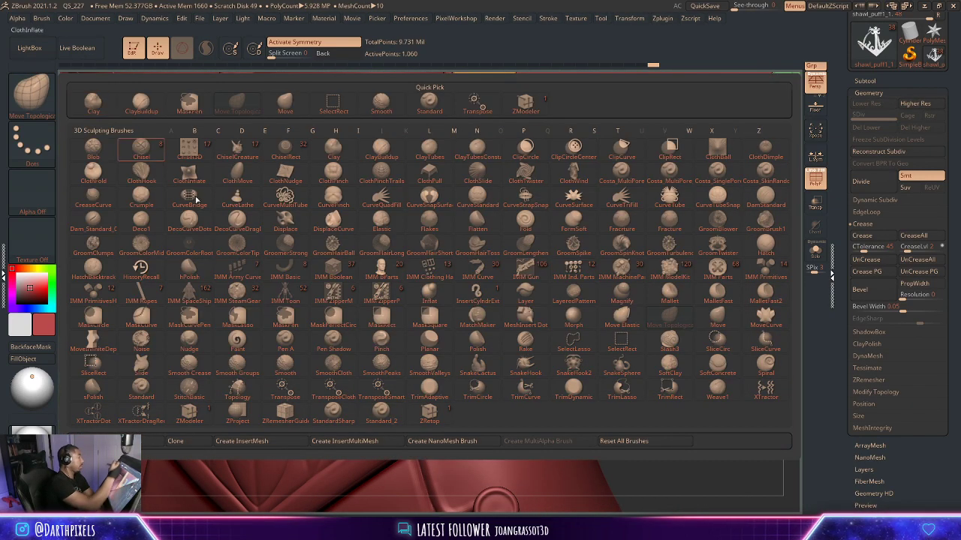
click(527, 104)
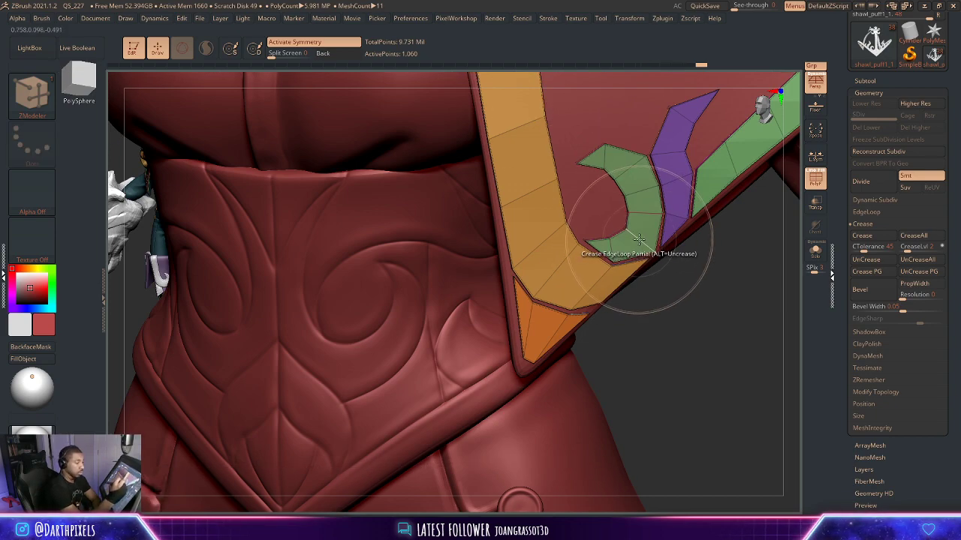
key(space)
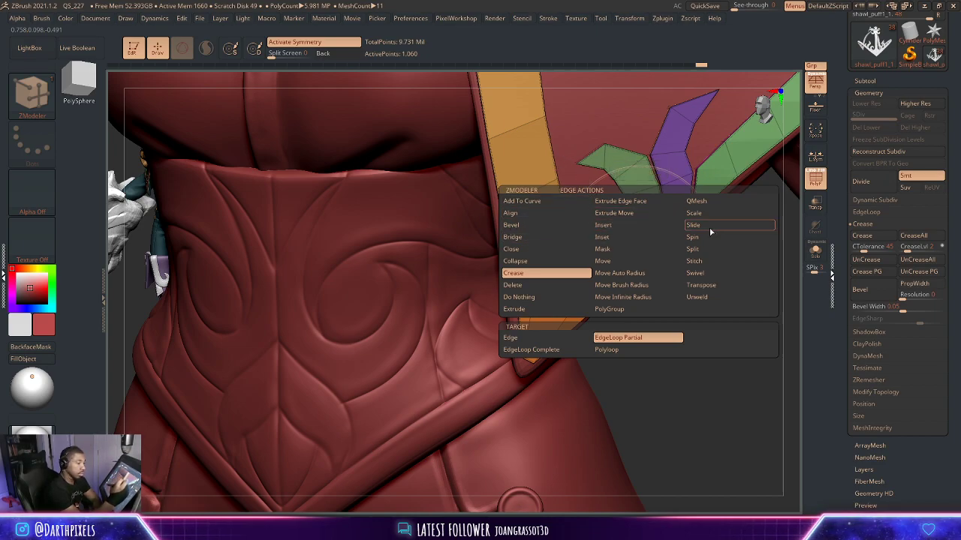
click(627, 227)
key(space)
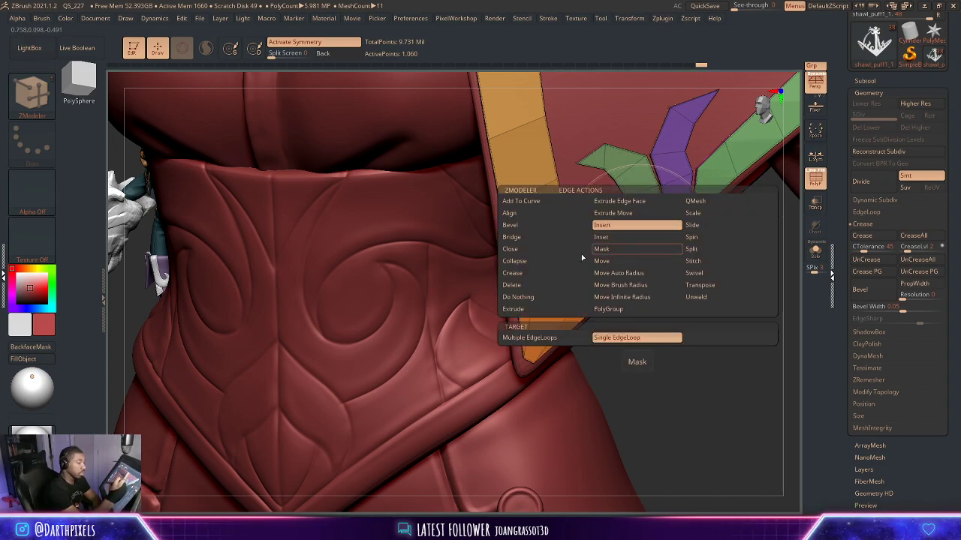
click(530, 276)
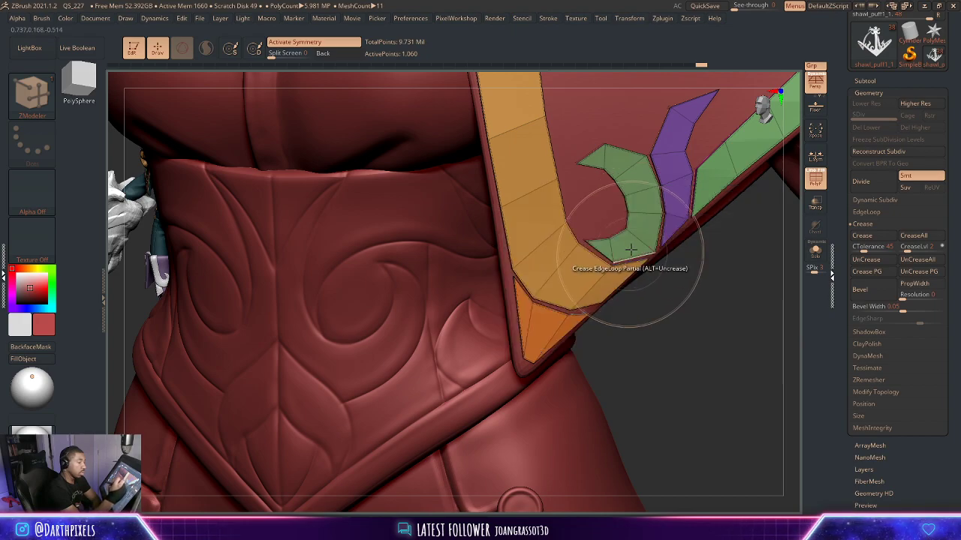
Examine the lower front trim's edge flow and polygroups at full-figure distance and close up.
alt+drag(688, 275, 500, 254)
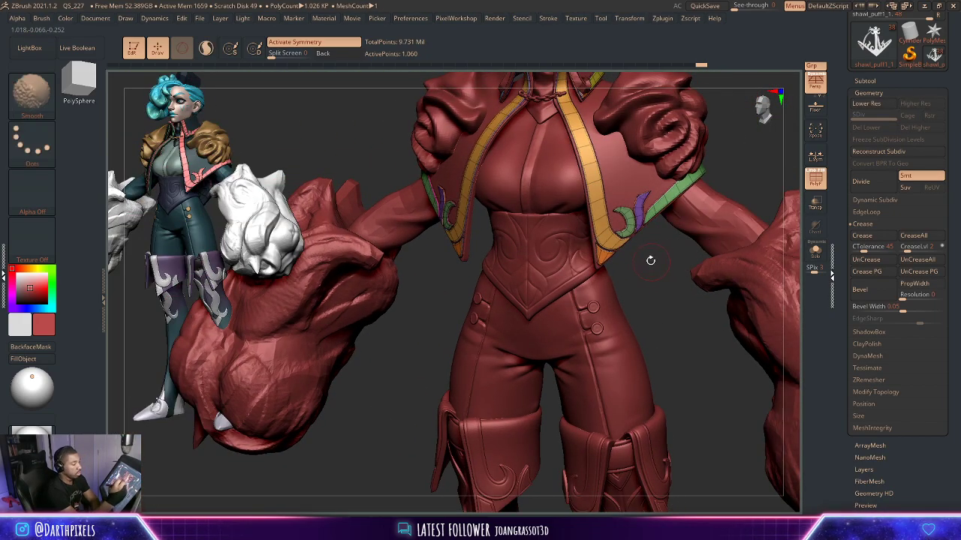
key(shift+f)
alt+drag(660, 267, 740, 329)
key(shift+d)
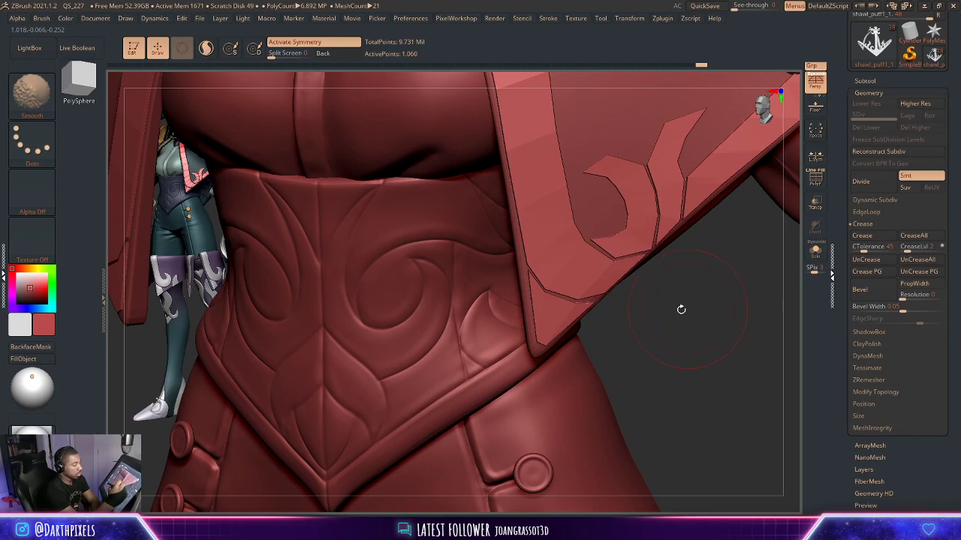
key(shift+f)
alt+drag(646, 307, 651, 344)
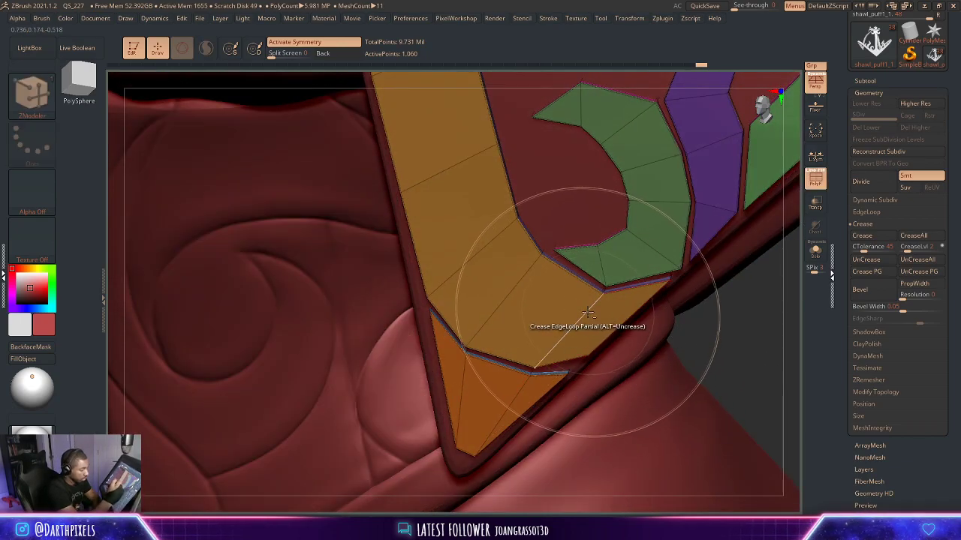
Compare the lower front trim's smooth subdivision preview with its low-poly wireframe around the curls.
key(d)
alt+drag(729, 320, 683, 352)
key(shift+f)
key(shift+d)
key(shift+f)
key(d)
alt+drag(665, 311, 630, 300)
key(shift+f)
key(shift+d)
key(shift+f)
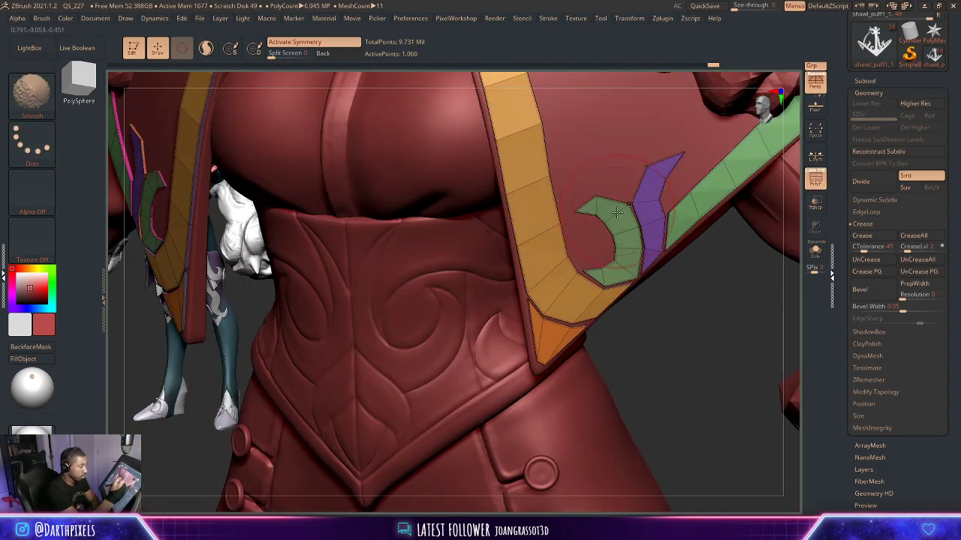
key(d)
key(shift+f)
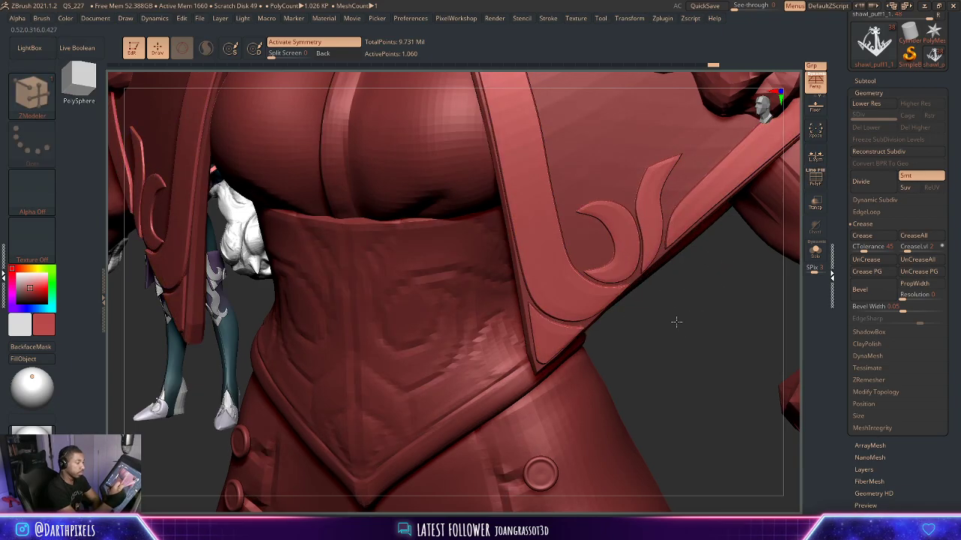
mouse_move(677, 323)
alt+mouse_down()
mouse_move(658, 283)
mouse_move(683, 270)
mouse_move(698, 200)
mouse_move(706, 300)
mouse_move(667, 319)
alt+mouse_up()
key(shift+d)
alt+drag(666, 319, 674, 299)
Nudge the lower front trim's curls with Move Topological and check the smoothed trim up to the collar.
click(32, 96)
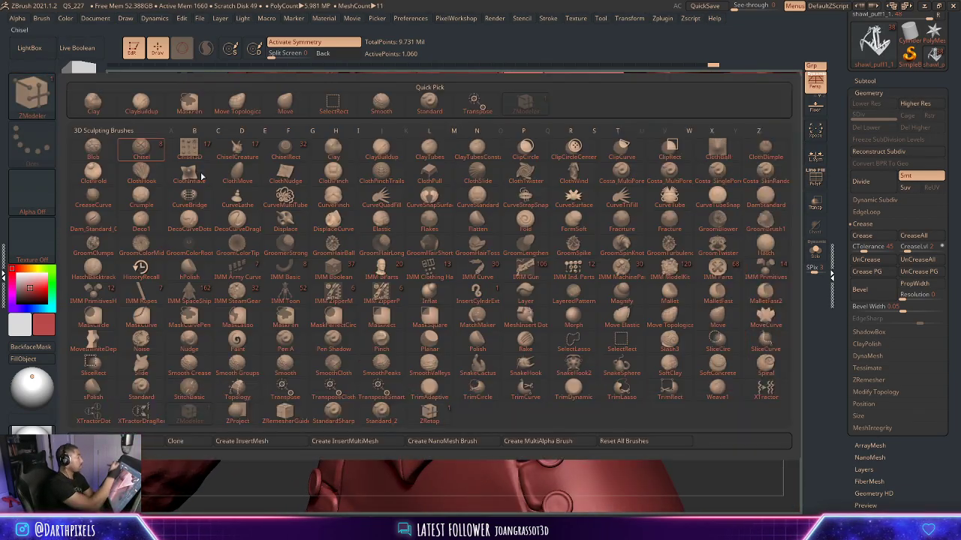
click(242, 107)
drag(589, 244, 593, 244)
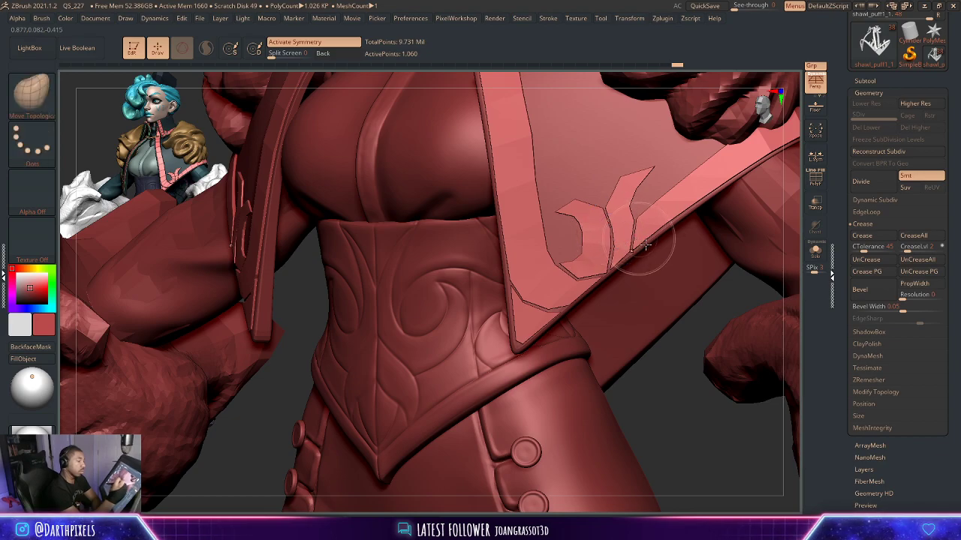
key(shift+f)
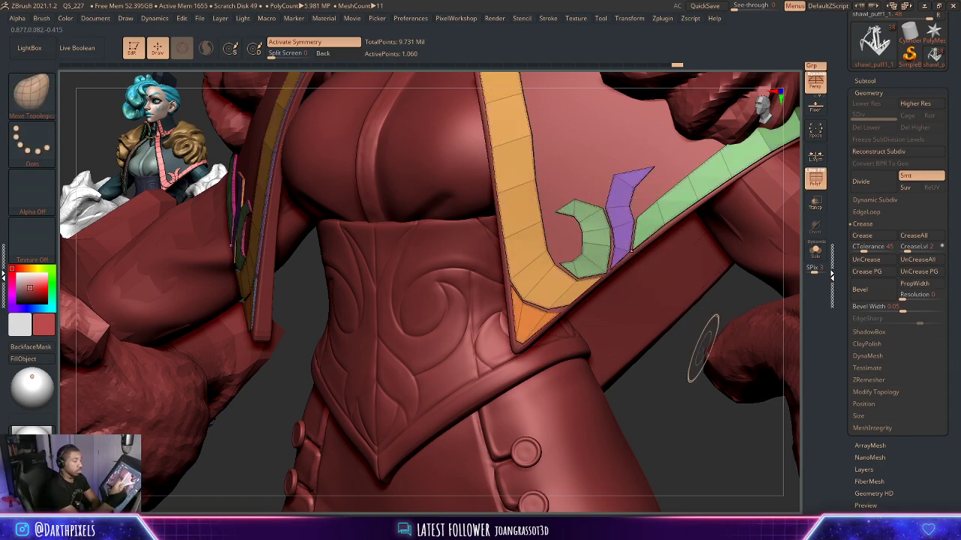
alt+drag(675, 360, 649, 327)
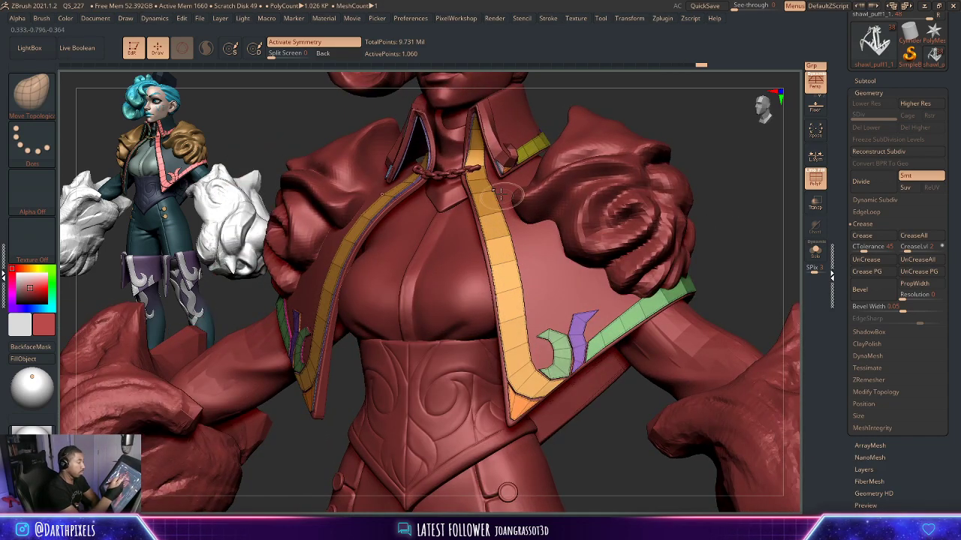
alt+drag(677, 160, 595, 237)
key(shift+f)
key(d)
drag(549, 216, 479, 202)
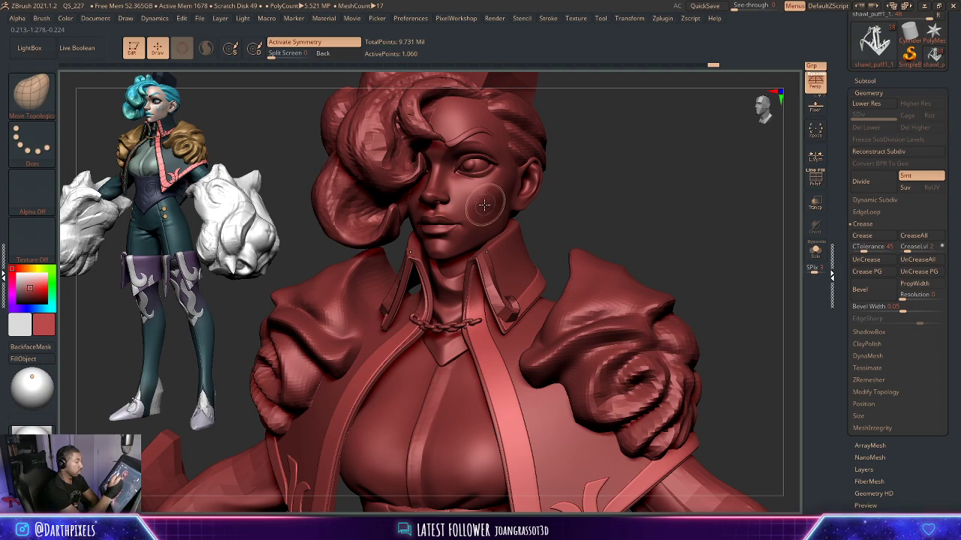
Flatten the cheek plane on the visible side of the face with the hPolish brush and soften it with Smooth.
alt+click(483, 239)
click(37, 90)
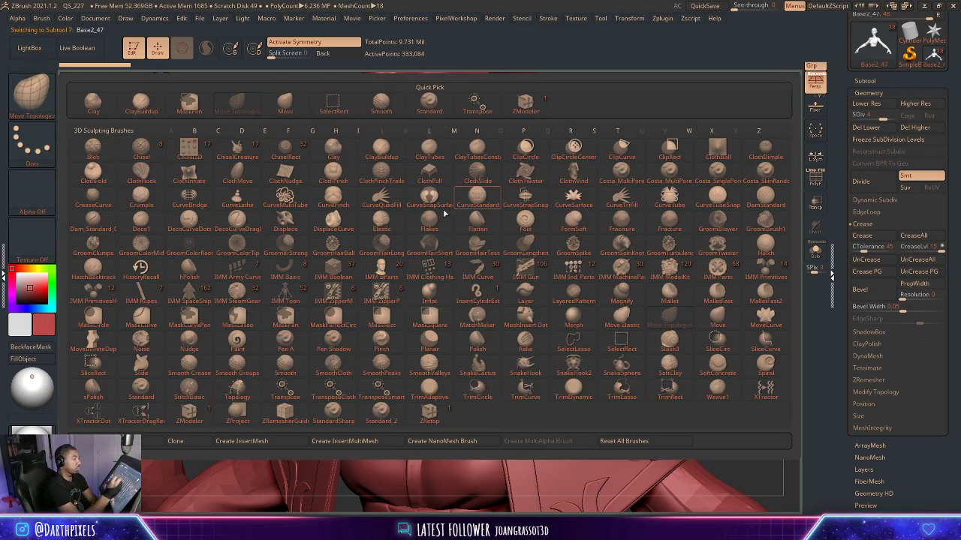
key(h)
click(191, 271)
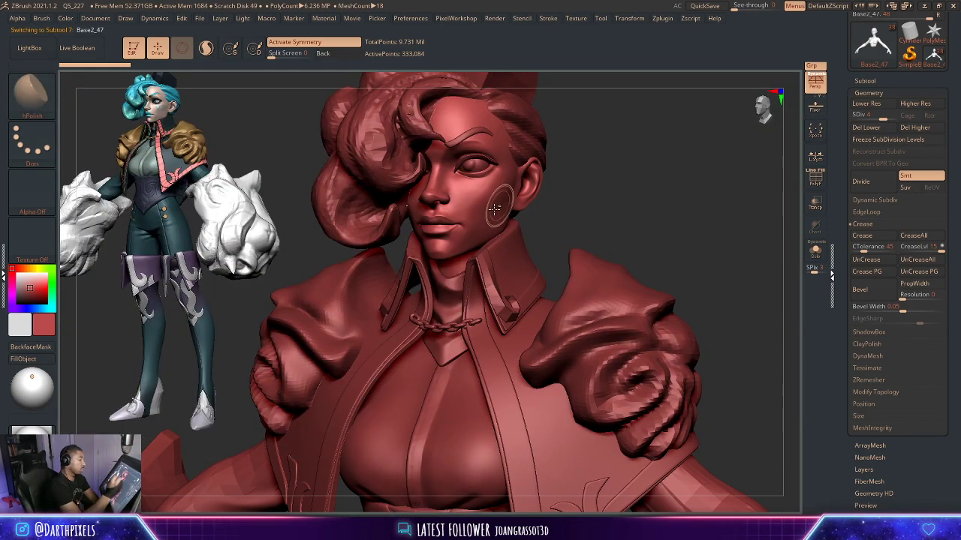
drag(604, 148, 559, 180)
key(space)
drag(479, 193, 470, 192)
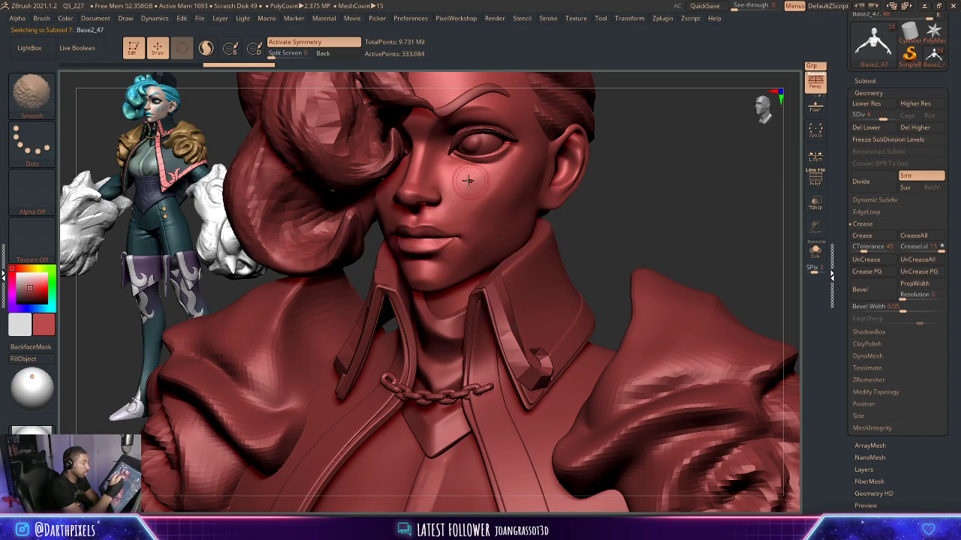
mouse_move(594, 186)
alt+mouse_down()
mouse_move(575, 142)
mouse_move(600, 188)
mouse_move(493, 194)
alt+mouse_up()
key(space)
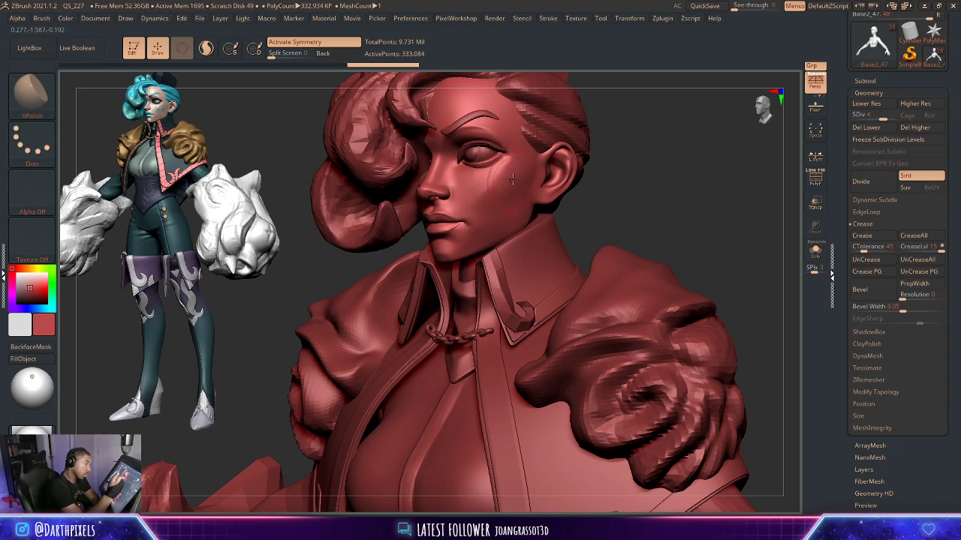
Isolate the curled collar trim with its polygroup wireframe shown, and choose the ZModeler brush for editing it.
alt+drag(642, 172, 684, 270)
alt+click(517, 268)
alt+click(549, 204)
click(818, 253)
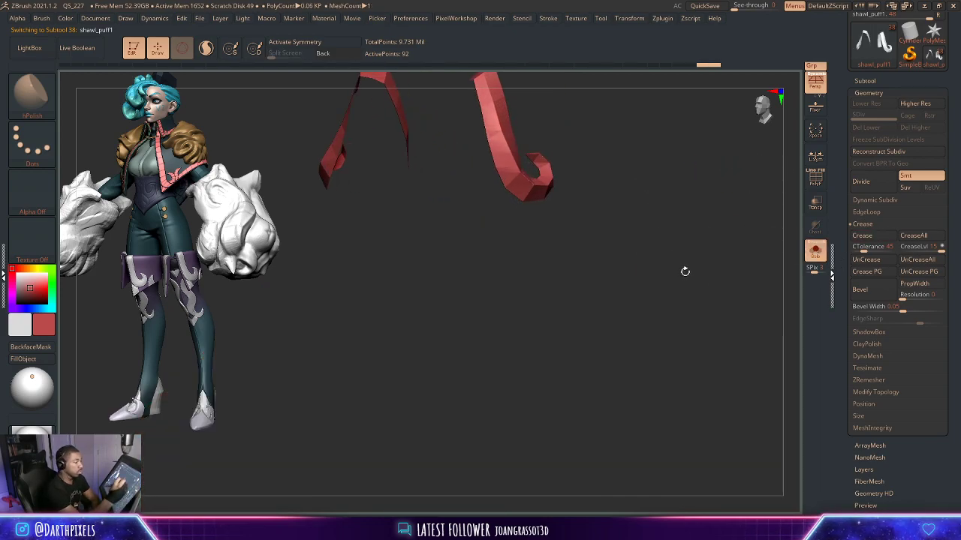
key(shift+f)
drag(619, 210, 632, 194)
mouse_move(631, 194)
alt+mouse_down()
mouse_move(624, 325)
mouse_move(598, 320)
alt+mouse_up()
click(35, 96)
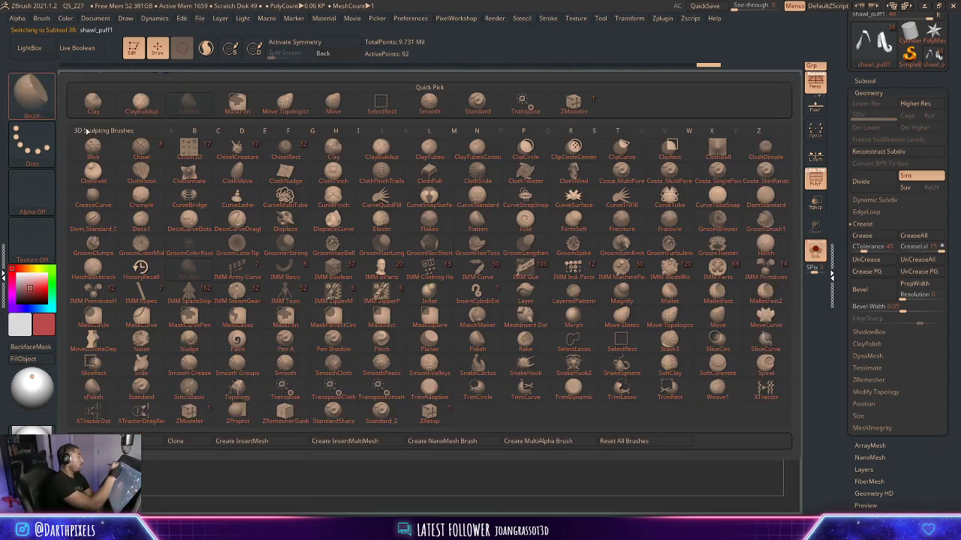
click(574, 105)
alt+drag(557, 239, 554, 278)
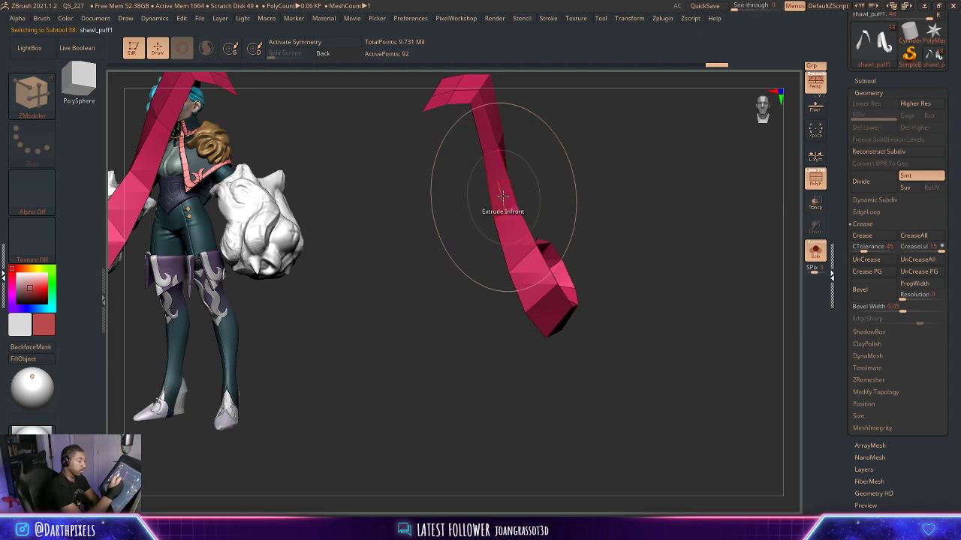
Extrude the collar trim's whole polygroup to give the strip thickness, and flip the mesh's normals.
drag(493, 194, 501, 199)
key(ctrl+z)
key(space)
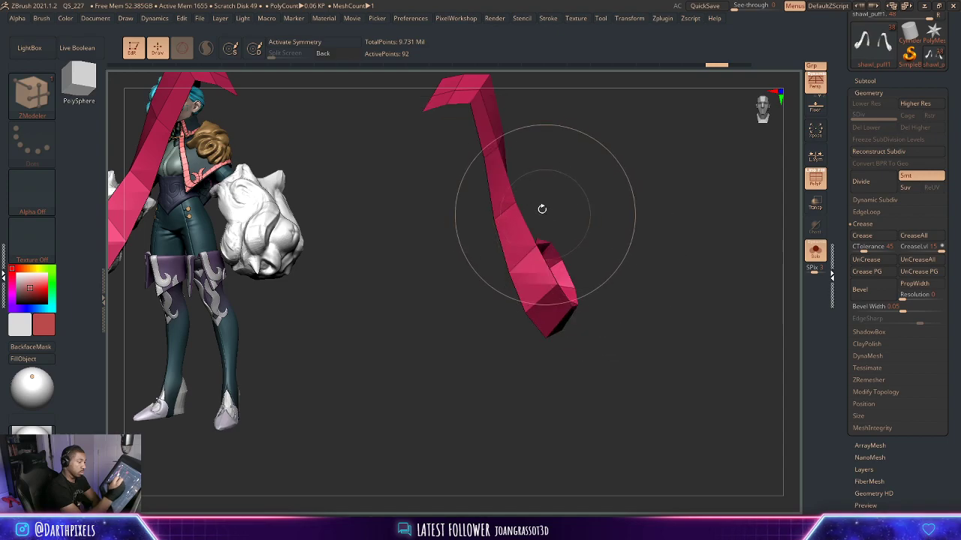
drag(503, 196, 489, 204)
mouse_move(608, 196)
alt+mouse_down()
mouse_move(568, 185)
mouse_move(592, 187)
alt+mouse_up()
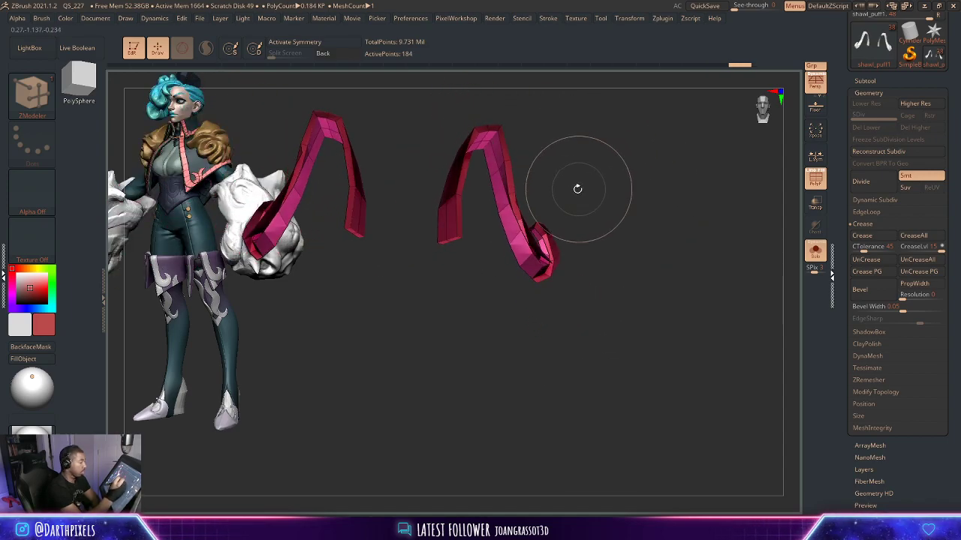
key(space)
click(610, 181)
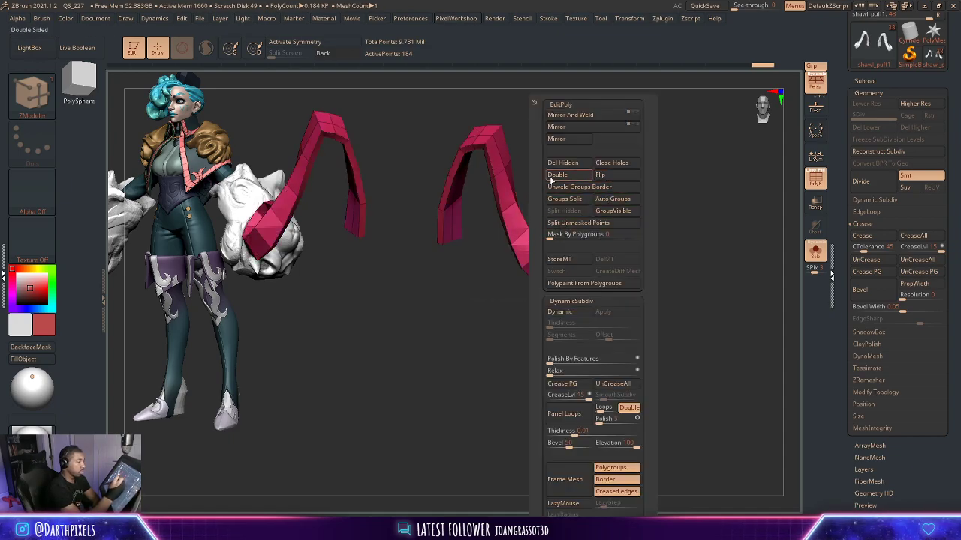
alt+drag(591, 201, 650, 259)
Crease the extruded collar trim's long edges using the EdgeLoop Partial target, and check the smooth subdivision preview.
key(space)
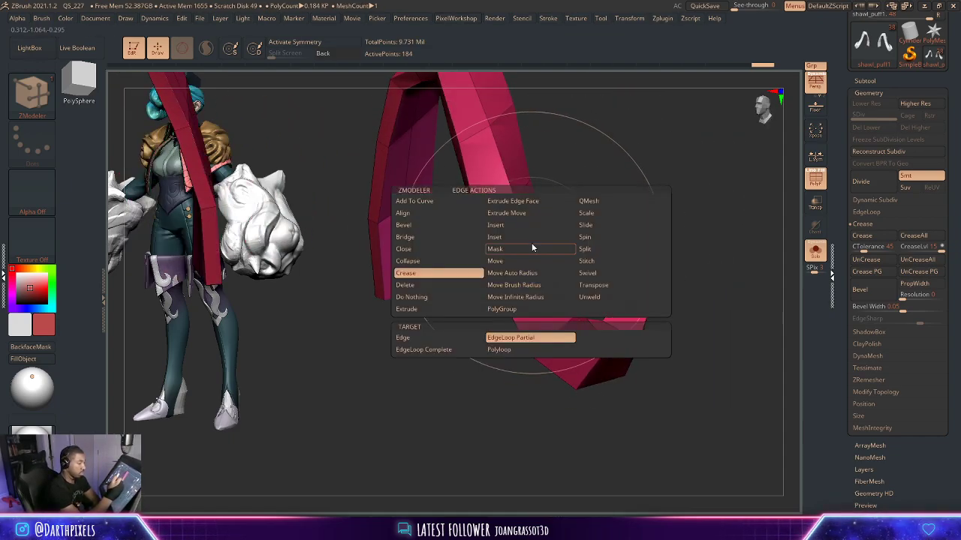
drag(623, 204, 634, 197)
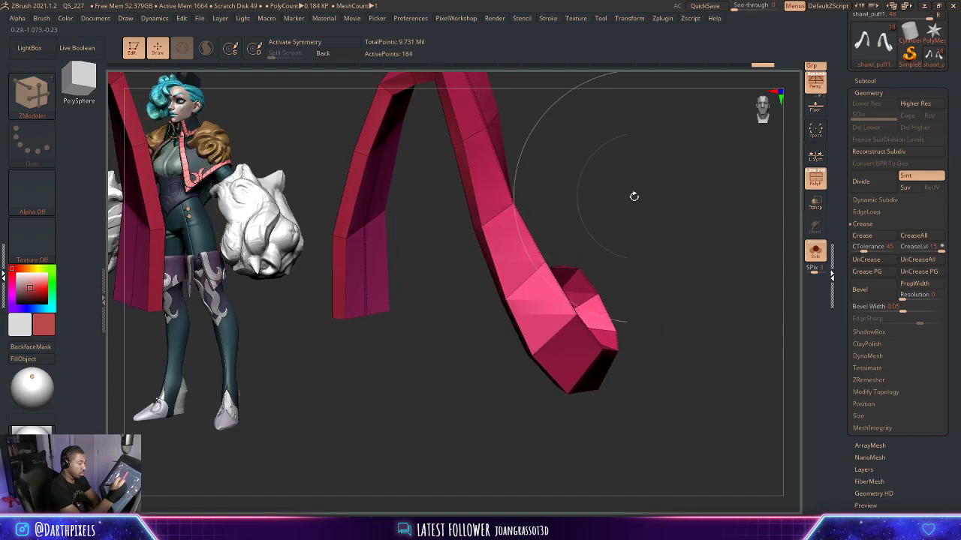
click(494, 268)
drag(559, 197, 598, 165)
click(472, 256)
drag(525, 197, 569, 178)
click(425, 259)
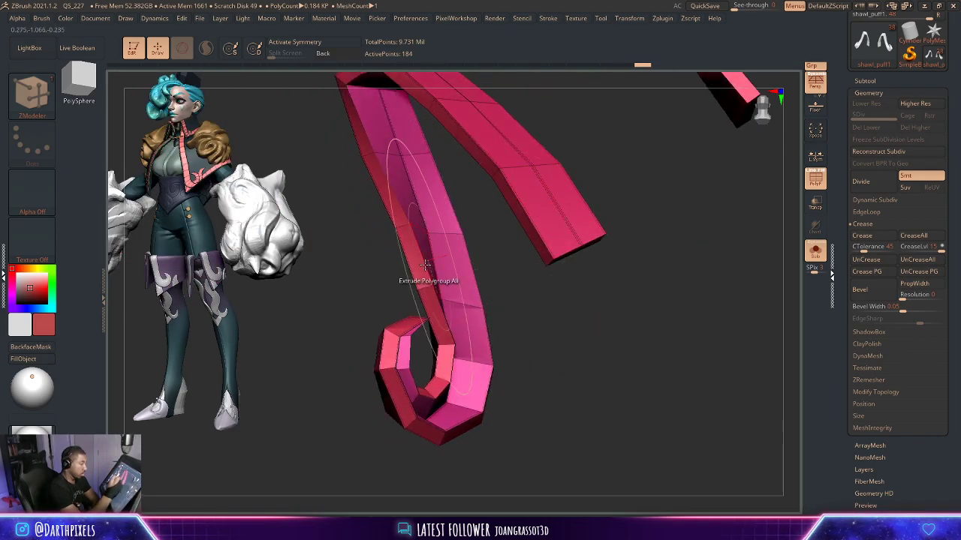
click(451, 254)
mouse_move(497, 296)
mouse_down()
mouse_move(519, 294)
mouse_move(515, 280)
mouse_move(568, 280)
mouse_move(590, 303)
mouse_move(553, 270)
mouse_move(563, 248)
mouse_move(581, 281)
mouse_move(594, 280)
mouse_move(629, 202)
mouse_up()
key(d)
key(shift+f)
key(shift+d)
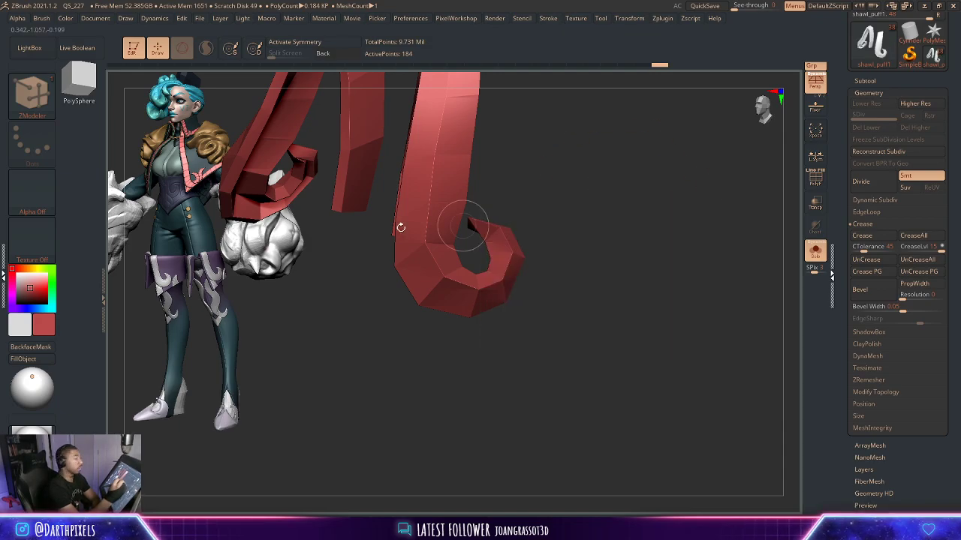
Round out the collar trim's lower curl on the isolated mesh with a resized Move Topological brush.
click(42, 104)
click(285, 104)
key(space)
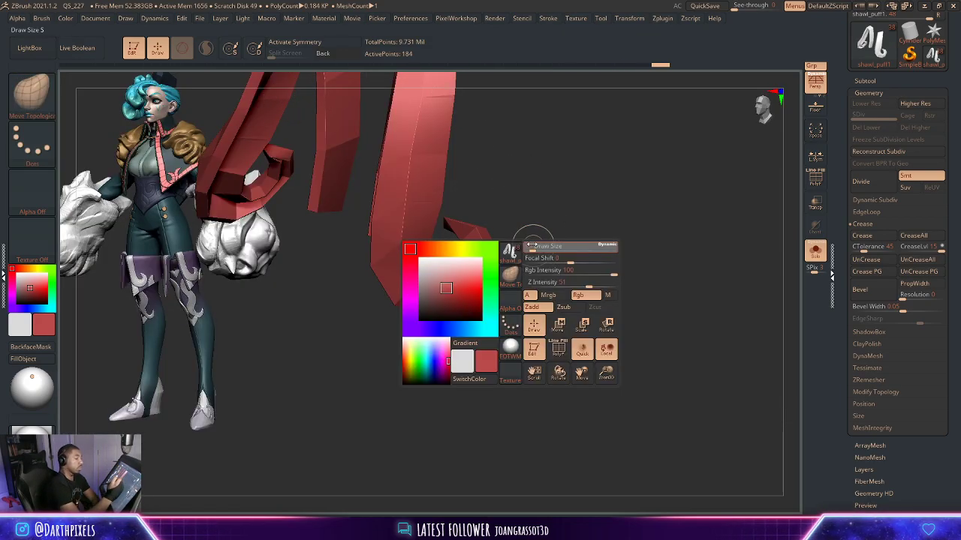
drag(534, 241, 538, 280)
key(space)
click(466, 298)
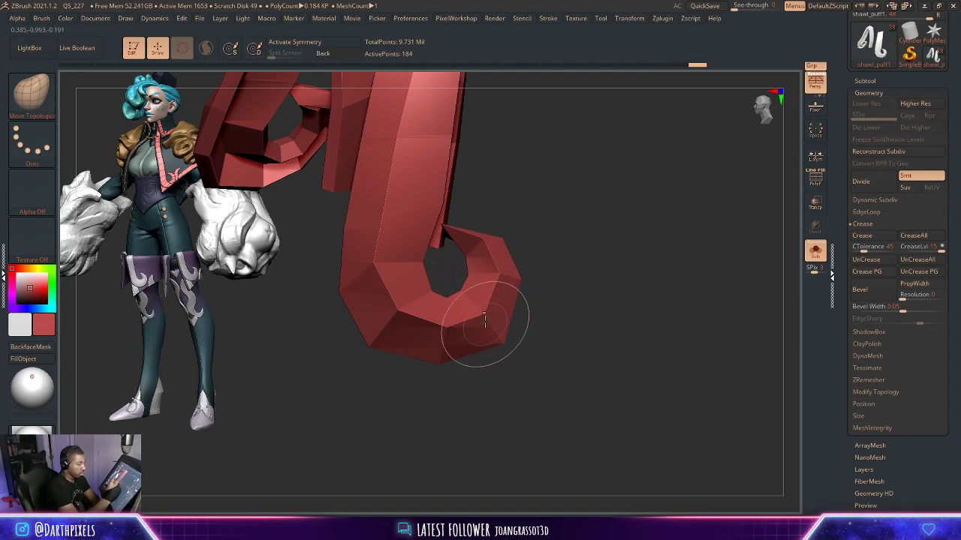
right_drag(502, 303, 484, 310)
drag(497, 278, 500, 277)
mouse_move(520, 277)
mouse_down()
mouse_move(529, 274)
mouse_move(488, 280)
mouse_up()
mouse_move(580, 285)
alt+mouse_down()
mouse_move(570, 263)
mouse_move(593, 261)
alt+mouse_up()
ctrl+right_drag(593, 261, 594, 253)
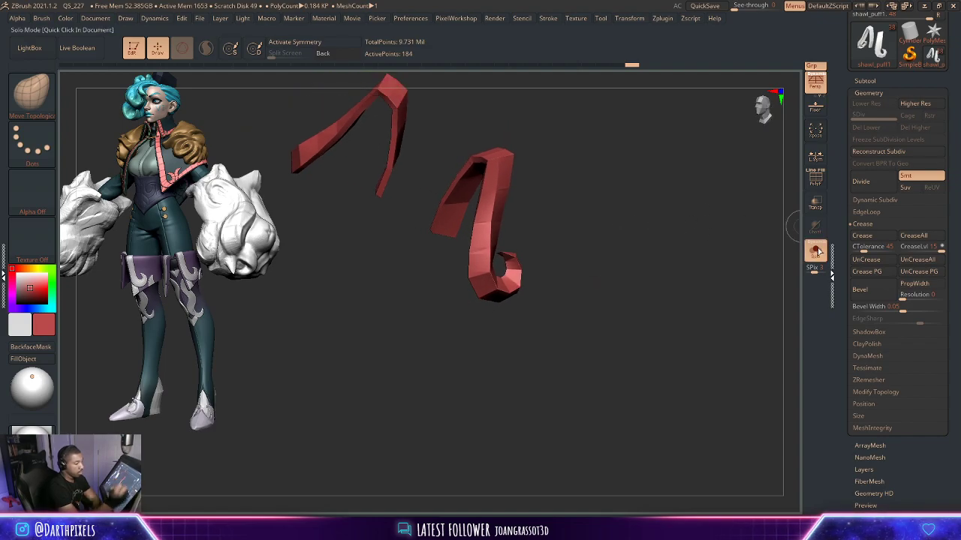
Bring back the rest of the character and fit the trim's upper bend against the collar point with Move Topological.
click(815, 250)
ctrl+right_drag(684, 185, 705, 179)
key(shift+f)
ctrl+right_drag(704, 179, 764, 269)
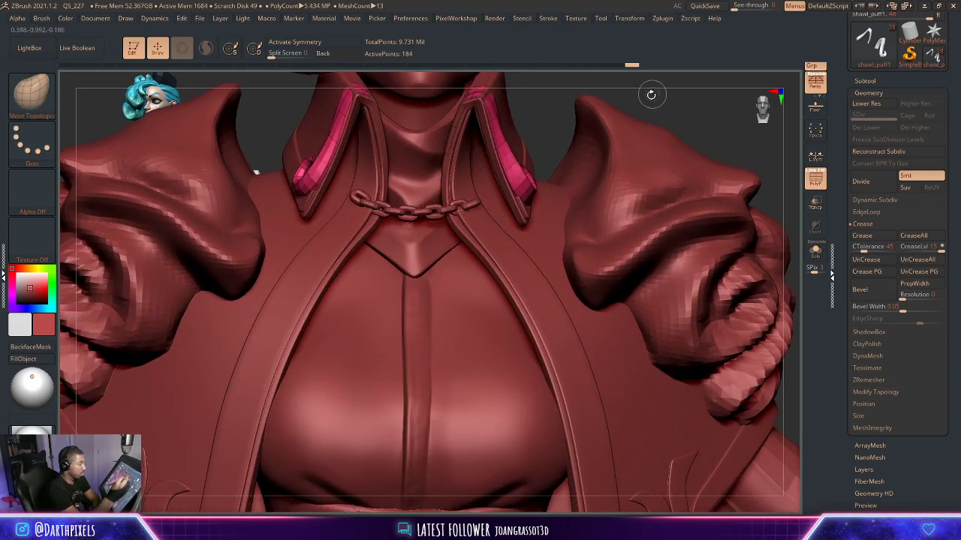
alt+right_drag(652, 92, 647, 254)
right_drag(550, 215, 553, 212)
key(space)
drag(547, 212, 540, 216)
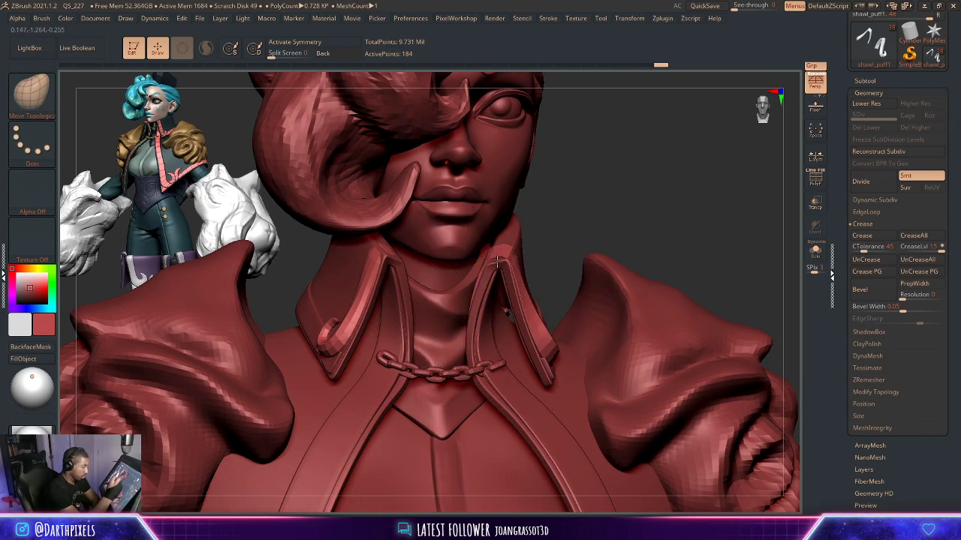
mouse_move(570, 231)
ctrl+right_down()
mouse_move(602, 208)
mouse_move(578, 181)
mouse_move(582, 211)
mouse_move(592, 194)
ctrl+right_up()
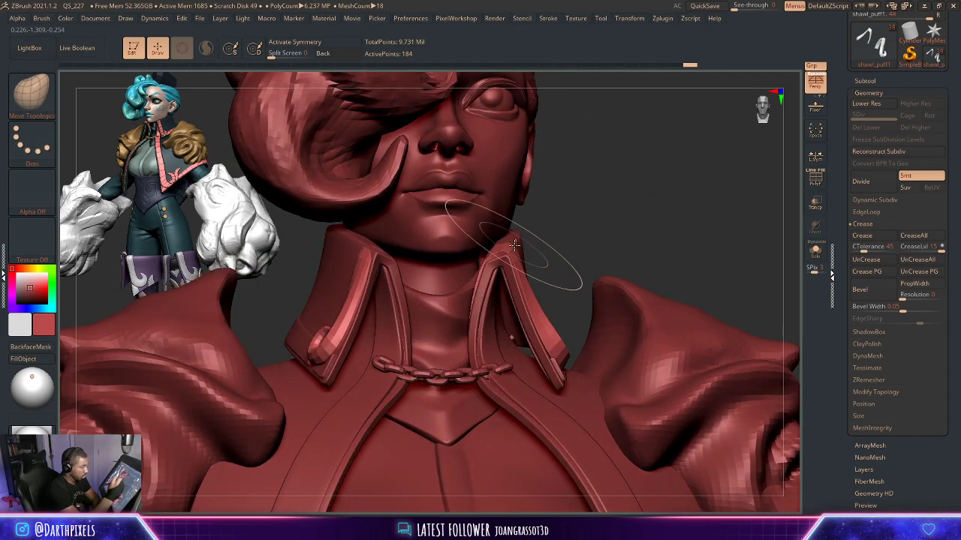
key(space)
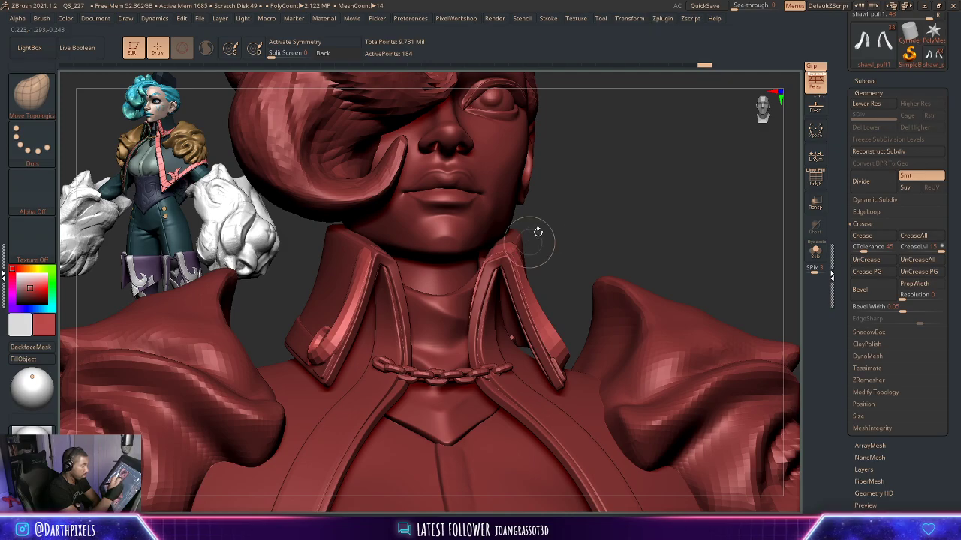
Pull the trim's lower curl in toward the collar's corner, working from three-quarter and raised views.
right_drag(538, 233, 552, 284)
ctrl+right_drag(598, 173, 672, 191)
key(space)
drag(672, 191, 668, 190)
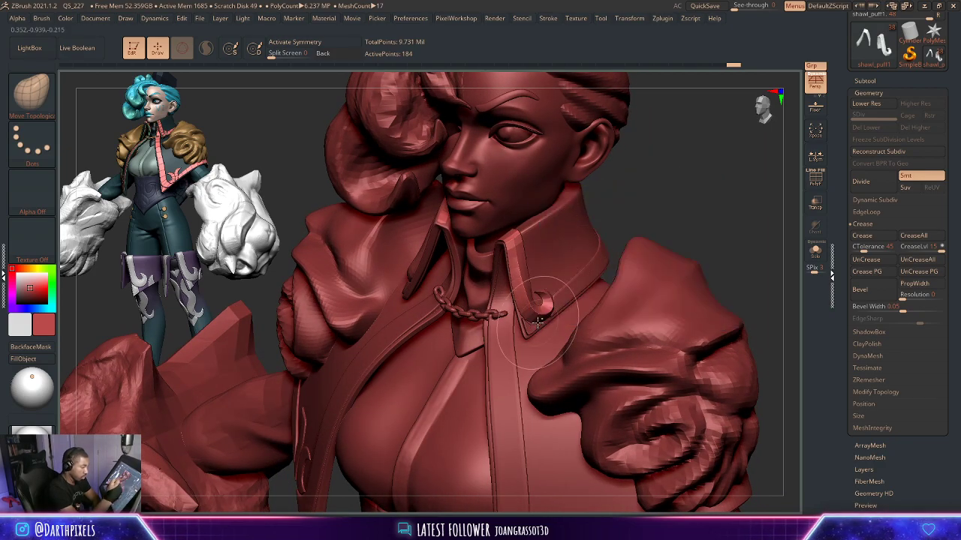
right_drag(628, 215, 625, 252)
key(space)
drag(531, 313, 528, 313)
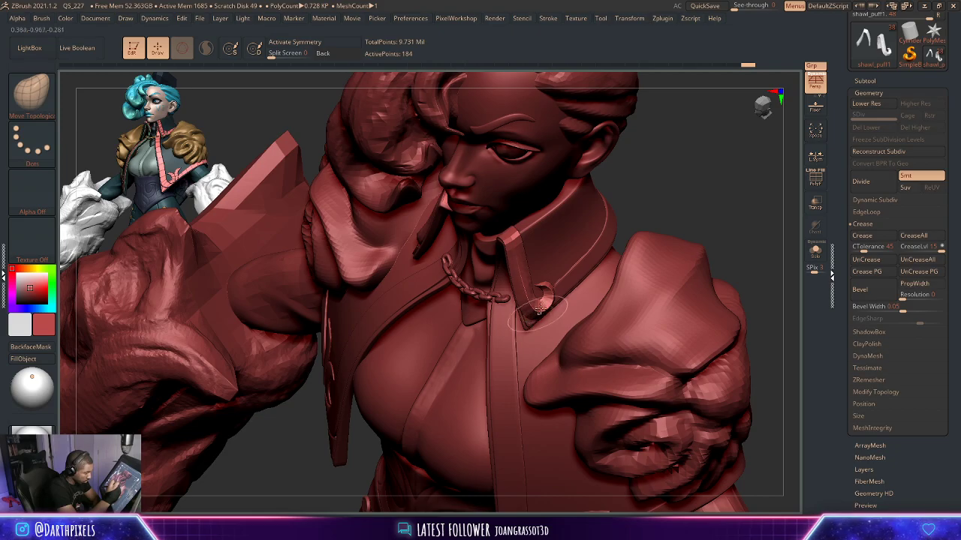
Adjust the trim's straight run and curl so they follow the collar's front edge, varying the Move Topological brush size.
right_drag(648, 201, 554, 284)
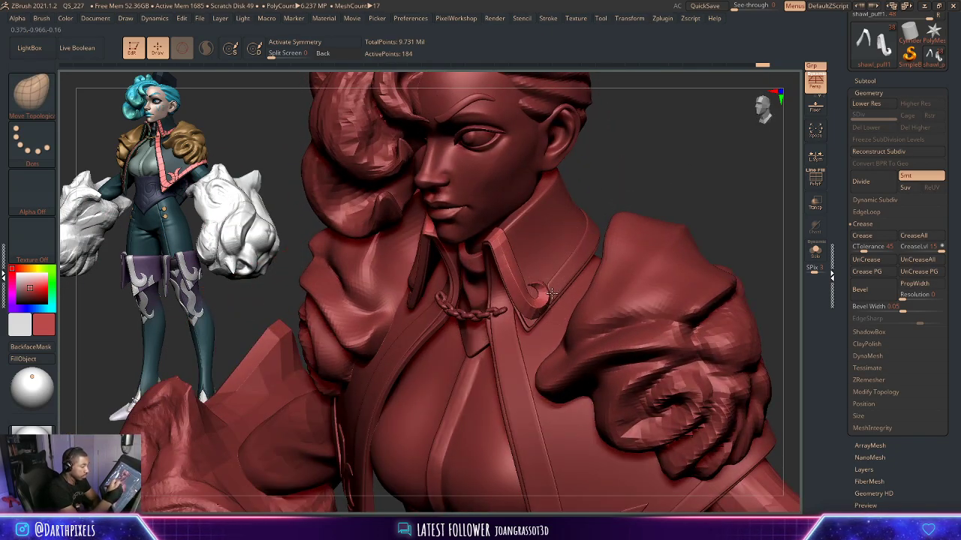
key(space)
mouse_move(565, 273)
mouse_down()
mouse_move(543, 302)
mouse_move(552, 268)
mouse_up()
key(space)
right_drag(553, 269, 516, 271)
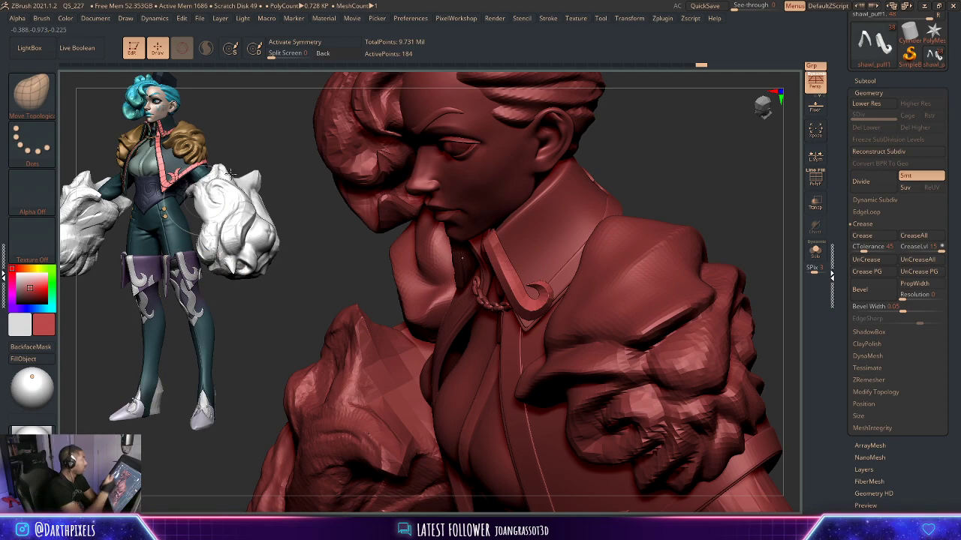
ctrl+right_drag(636, 221, 597, 274)
key(space)
drag(526, 291, 515, 290)
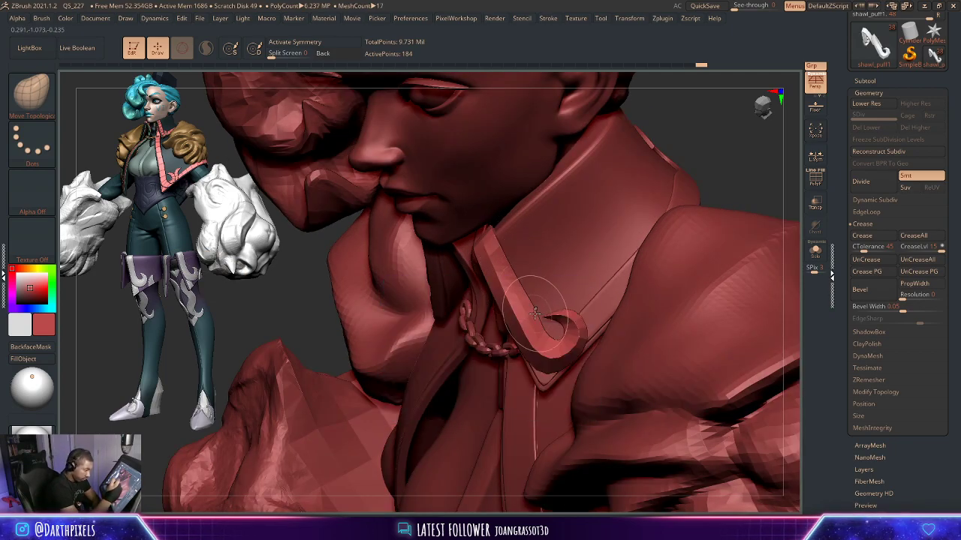
key(space)
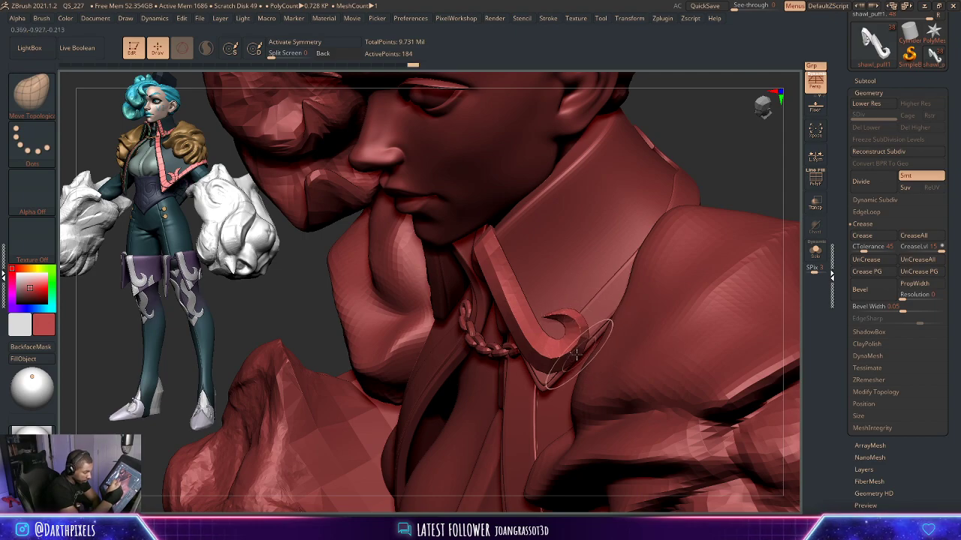
Nudge the trim's lower end closer to the collar surface, checking the fit from the front, three-quarter and below.
ctrl+right_drag(644, 172, 586, 262)
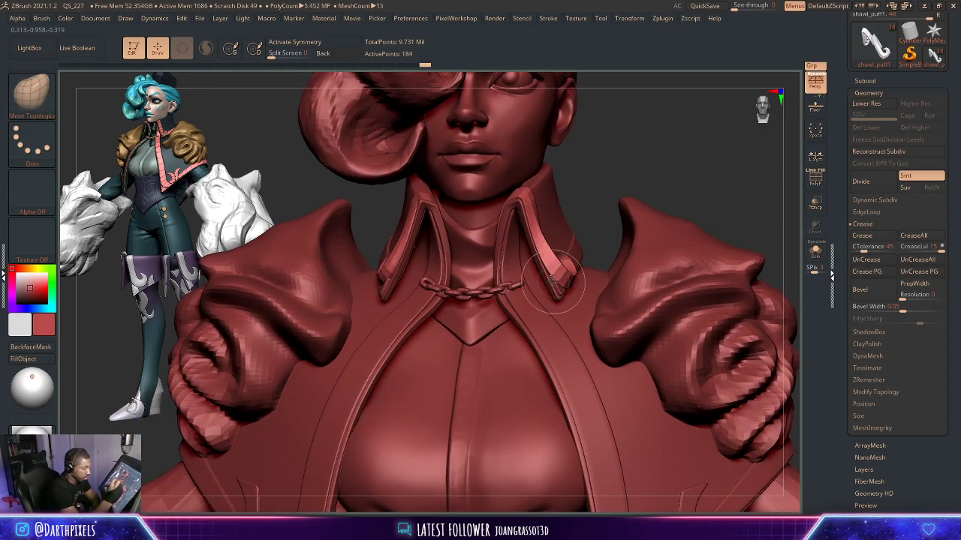
right_drag(599, 223, 572, 251)
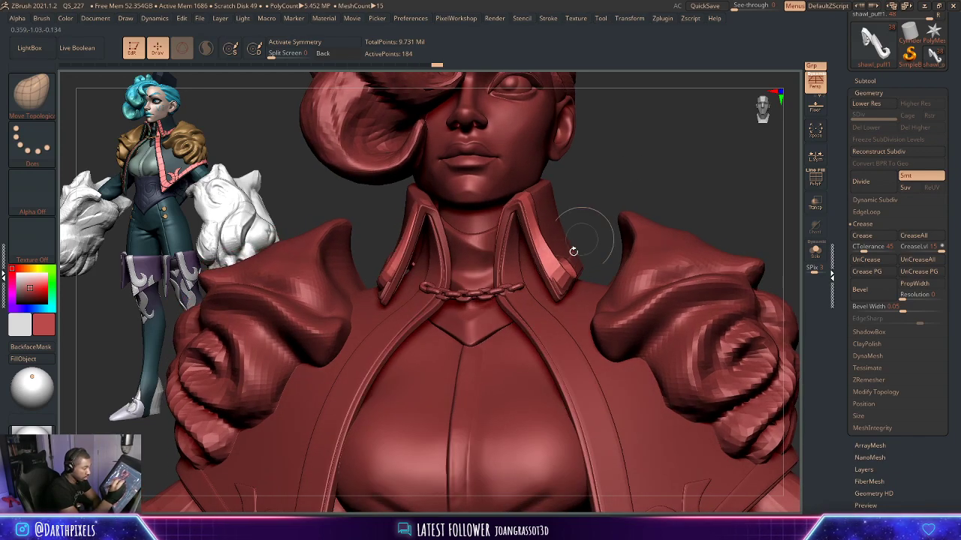
right_drag(616, 186, 564, 237)
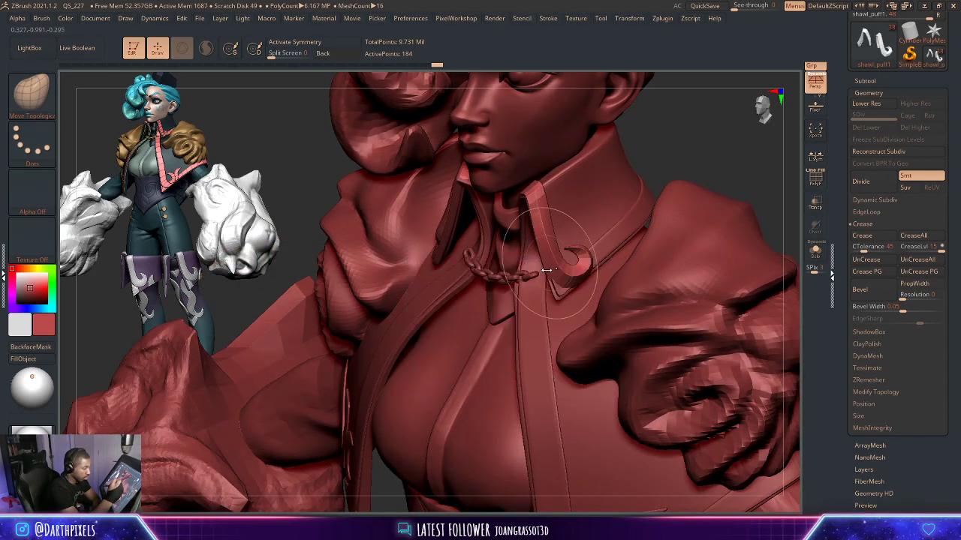
right_drag(667, 138, 647, 260)
click(815, 251)
click(815, 252)
right_click(562, 343)
right_drag(616, 289, 586, 323)
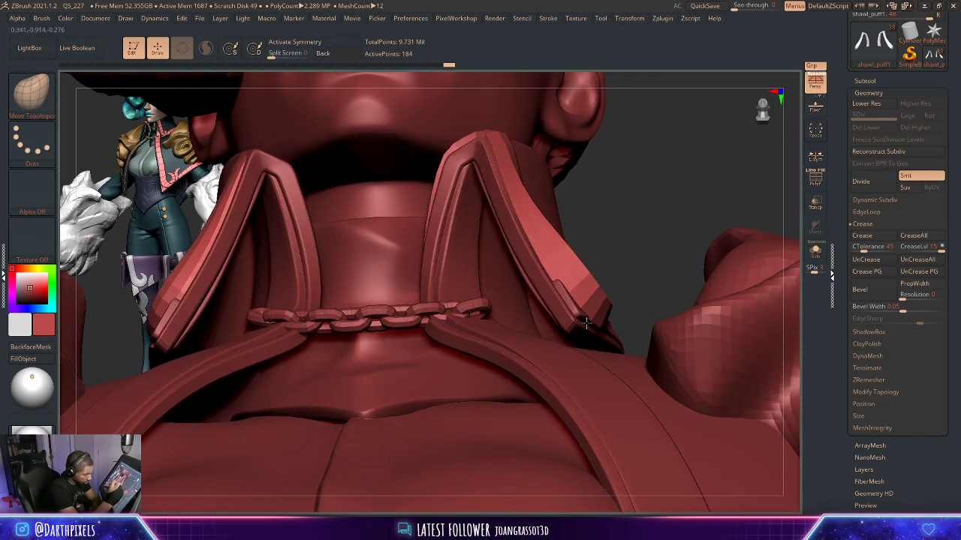
Undo the last nudge and refit the thickness of the trim's curled end to the collar from below and the side.
key(ctrl+z)
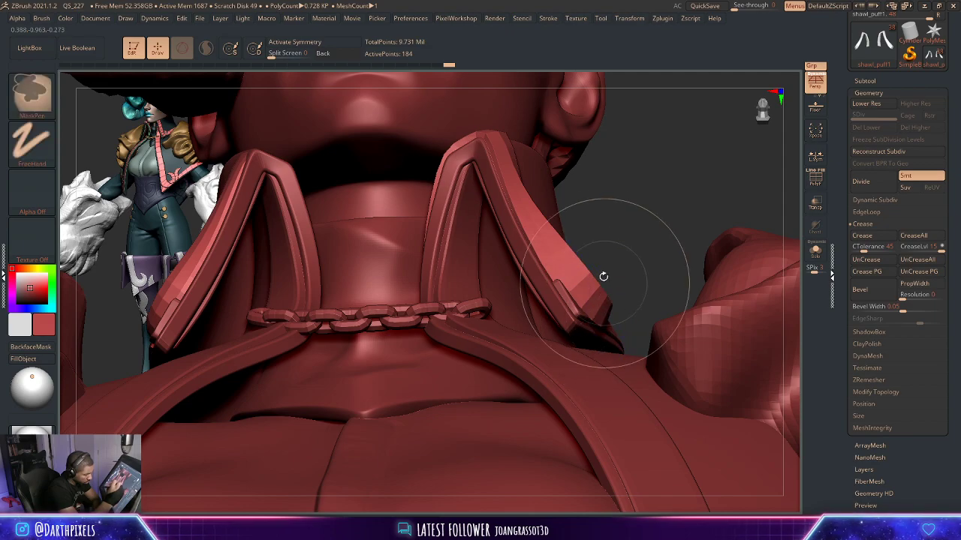
key(space)
key(space)
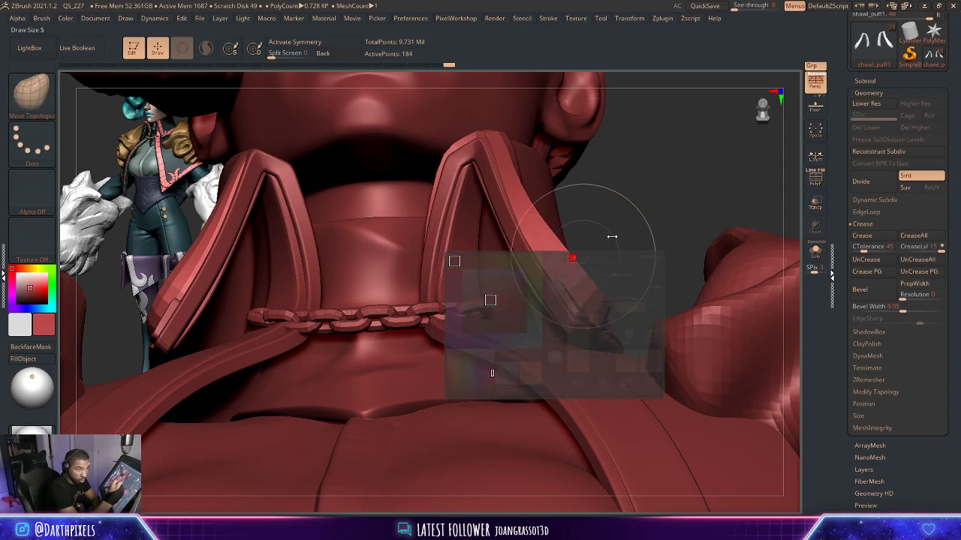
mouse_move(611, 236)
right_down()
mouse_move(620, 270)
mouse_move(603, 279)
right_up()
right_drag(575, 322, 611, 306)
key(space)
drag(529, 301, 609, 295)
drag(787, 263, 652, 267)
right_drag(652, 268, 654, 252)
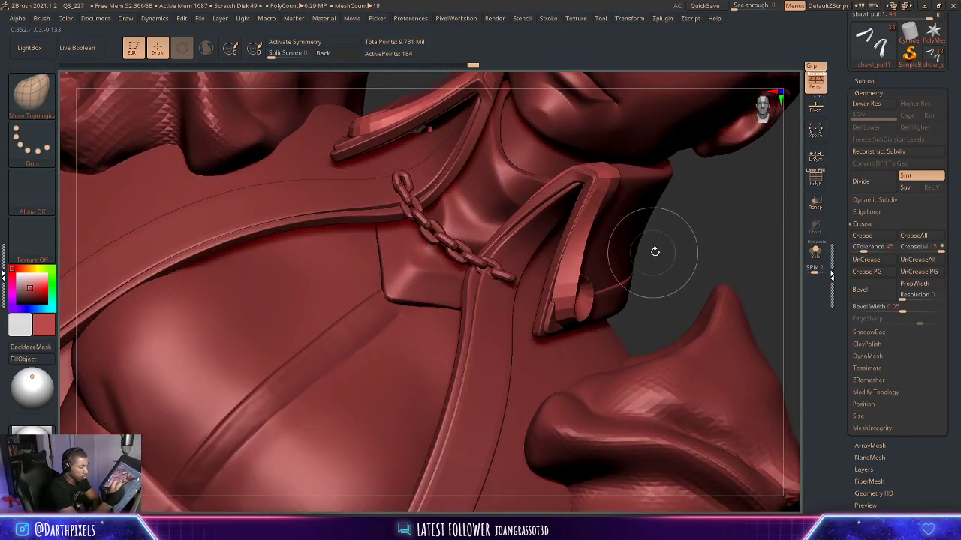
drag(666, 238, 759, 120)
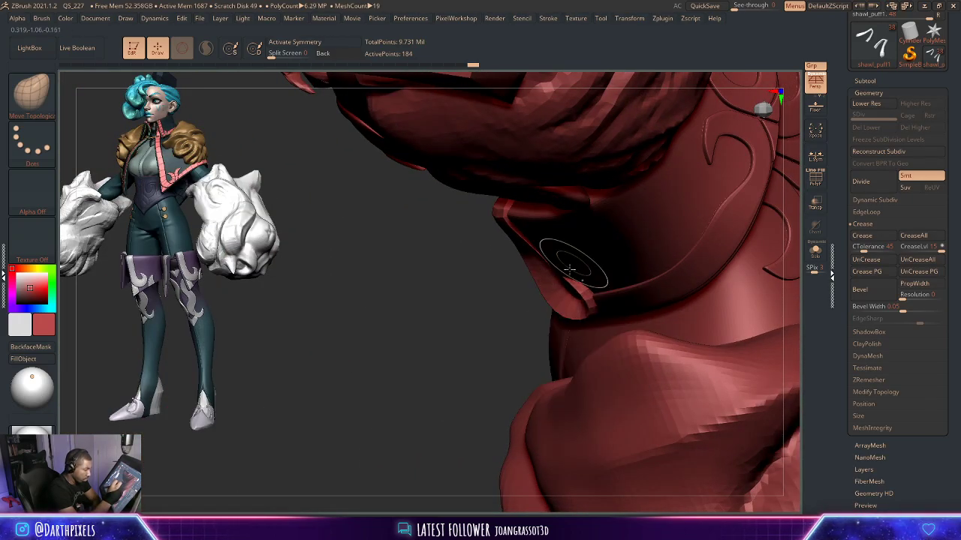
Nudge the trim's top end toward the collar's peak with Move Topological, checking the fit from the front and side.
drag(444, 267, 508, 269)
drag(699, 230, 725, 217)
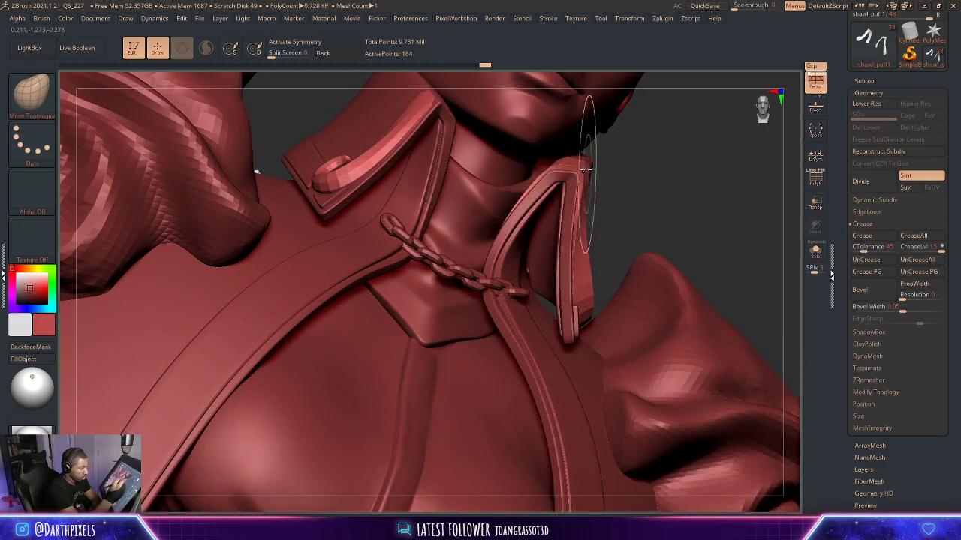
drag(589, 146, 598, 170)
mouse_move(666, 195)
mouse_down()
mouse_move(652, 172)
mouse_move(667, 150)
mouse_up()
key(space)
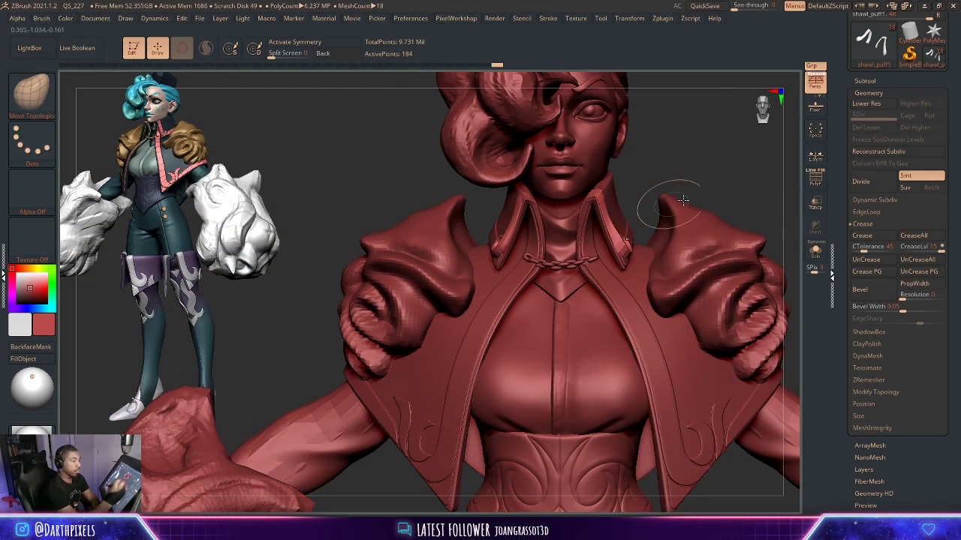
Mirror and weld the low-resolution trim across the collar and activate symmetry for it.
key(shift+d)
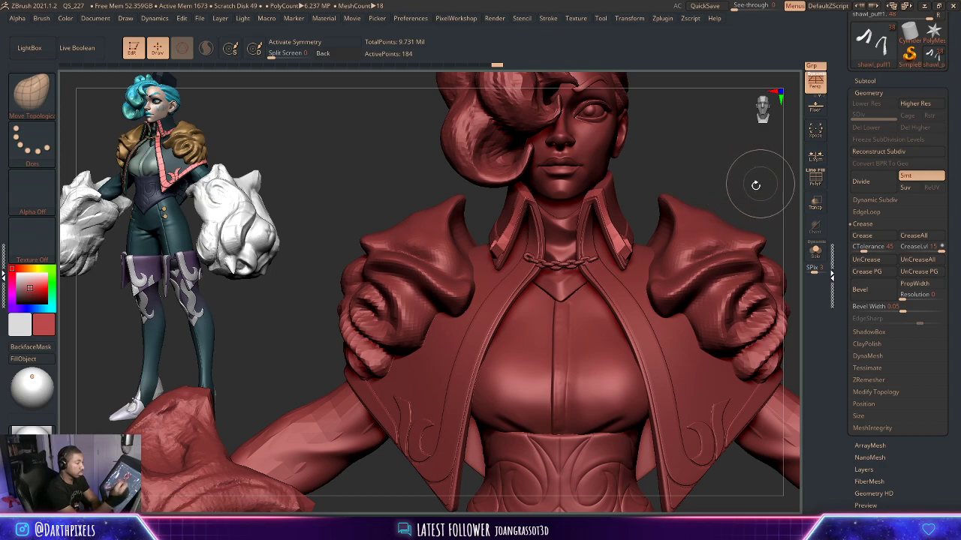
key(shift+f)
key(space)
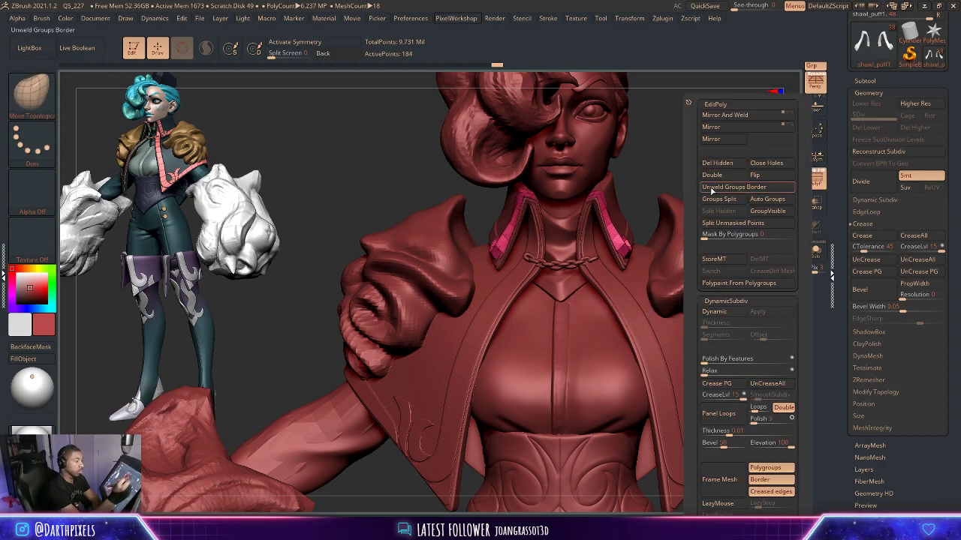
click(743, 115)
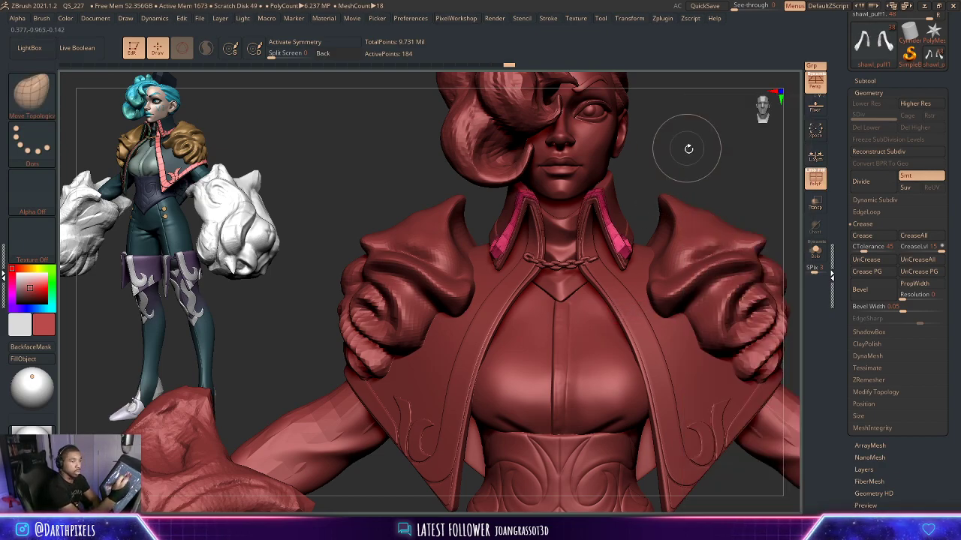
mouse_move(688, 158)
mouse_down()
mouse_move(675, 168)
mouse_move(705, 161)
mouse_up()
key(space)
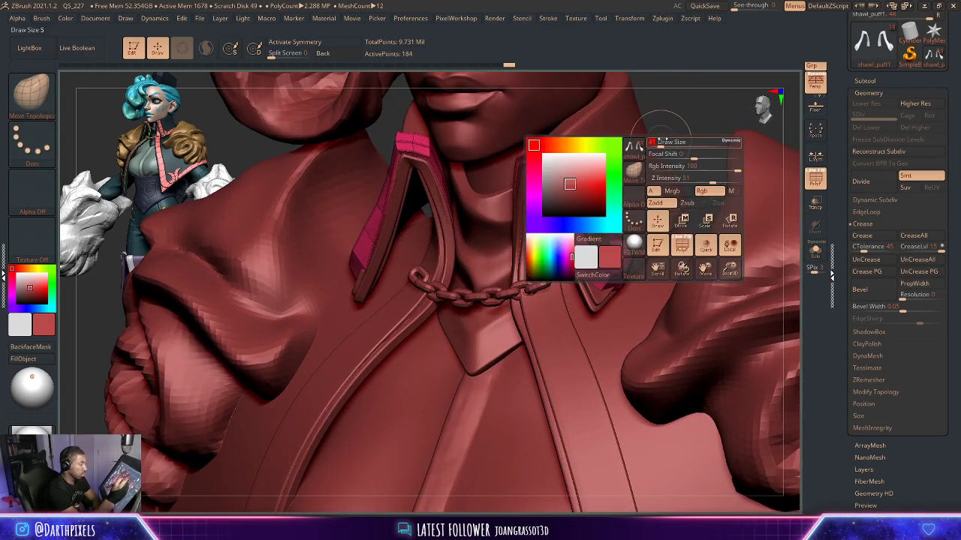
drag(693, 108, 651, 119)
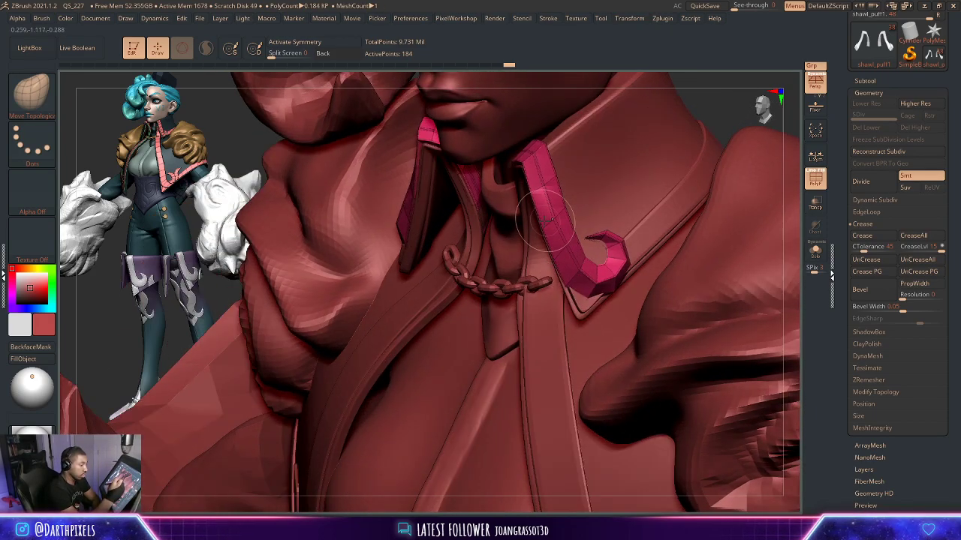
alt+drag(716, 113, 693, 110)
key(x)
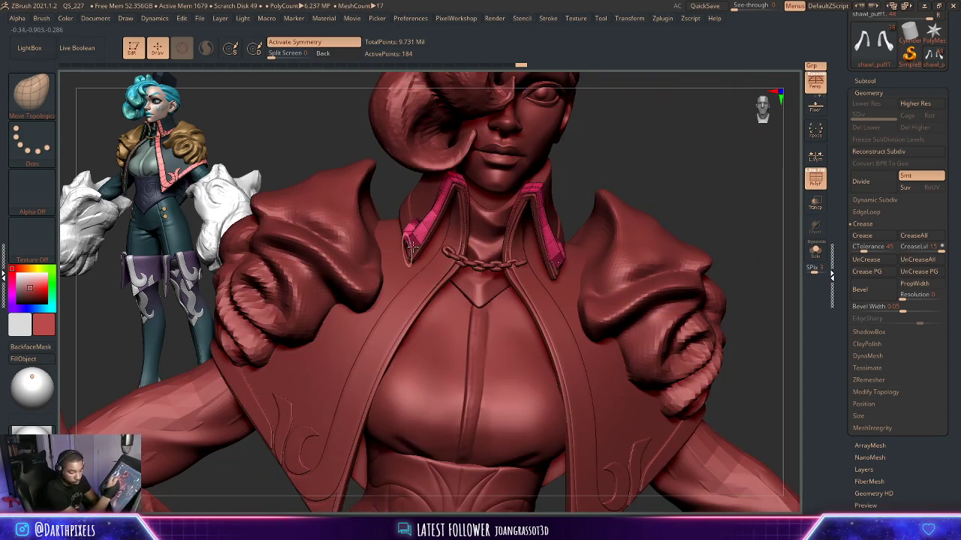
Turn on the trim's dynamic subdivision preview and set its crease level to 2.
shift+drag(622, 159, 663, 326)
key(d)
key(shift+f)
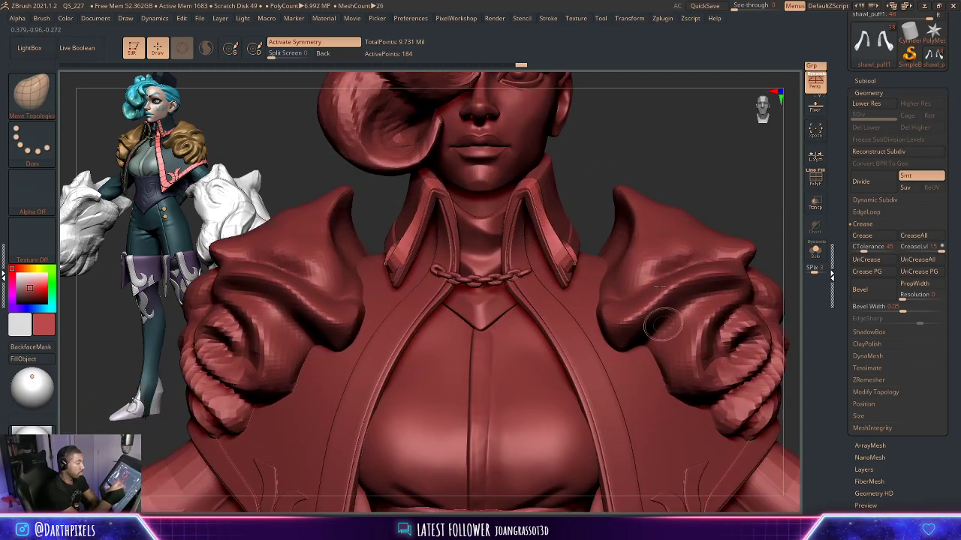
key(1)
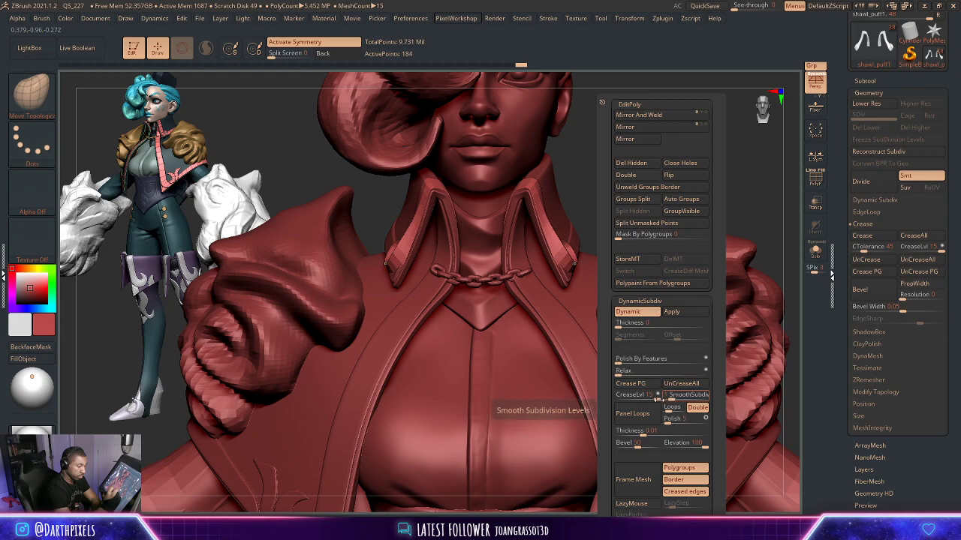
drag(640, 398, 634, 399)
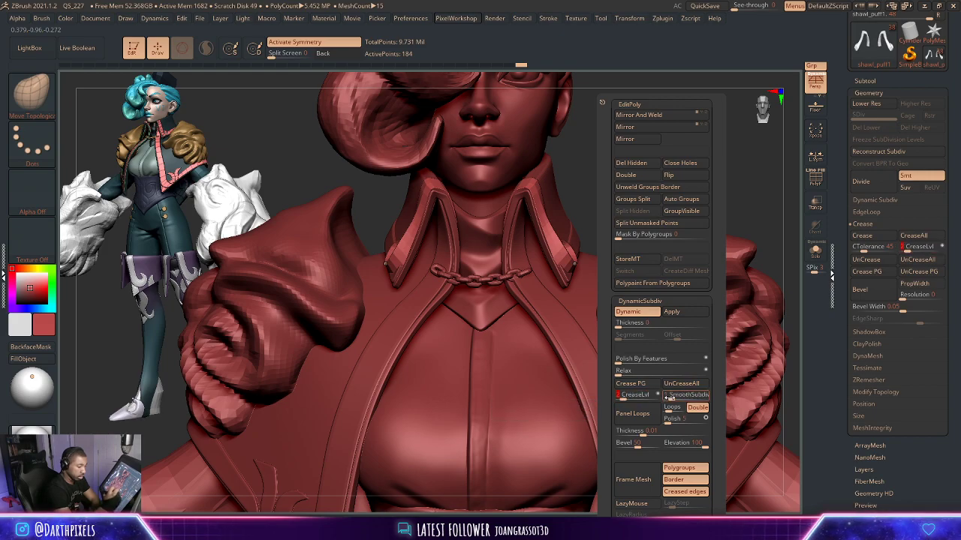
drag(686, 395, 687, 394)
drag(619, 165, 655, 147)
mouse_move(654, 146)
alt+mouse_down()
mouse_move(633, 194)
mouse_move(686, 180)
mouse_move(628, 170)
mouse_move(680, 224)
mouse_move(681, 180)
alt+mouse_up()
right_drag(681, 178, 674, 199)
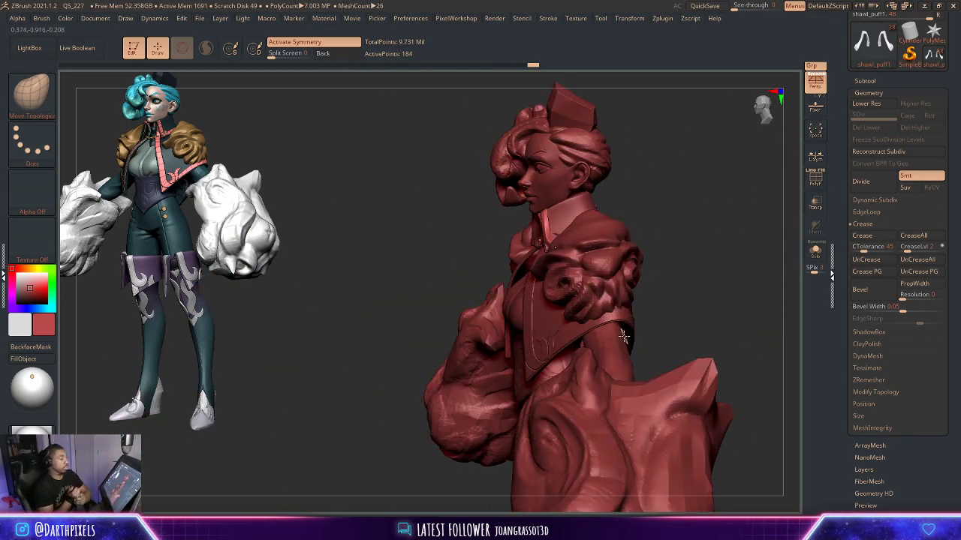
Adjust the edge loop across the trim's top end with ZModeler while its low-resolution wireframe is shown.
drag(698, 185, 673, 138)
right_drag(672, 137, 589, 149)
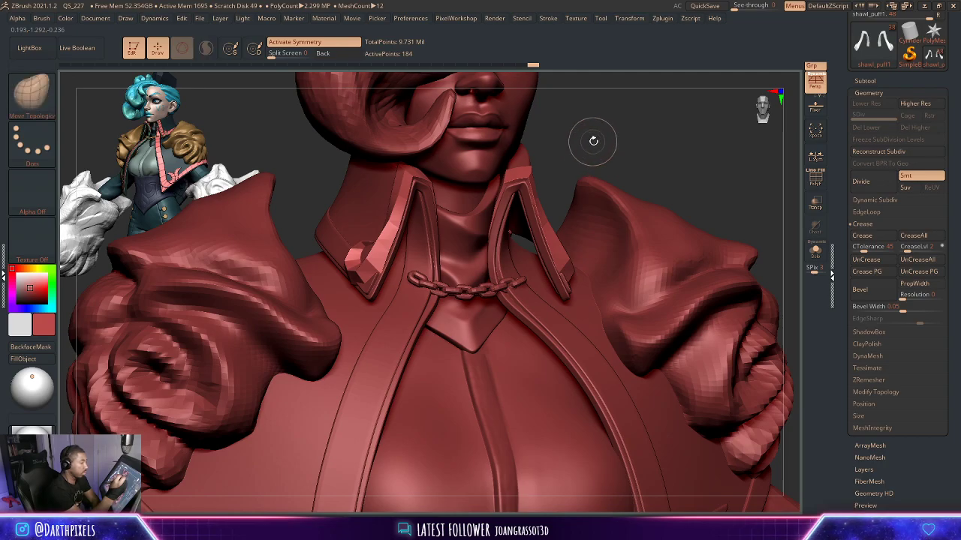
key(shift+f)
alt+drag(587, 126, 586, 149)
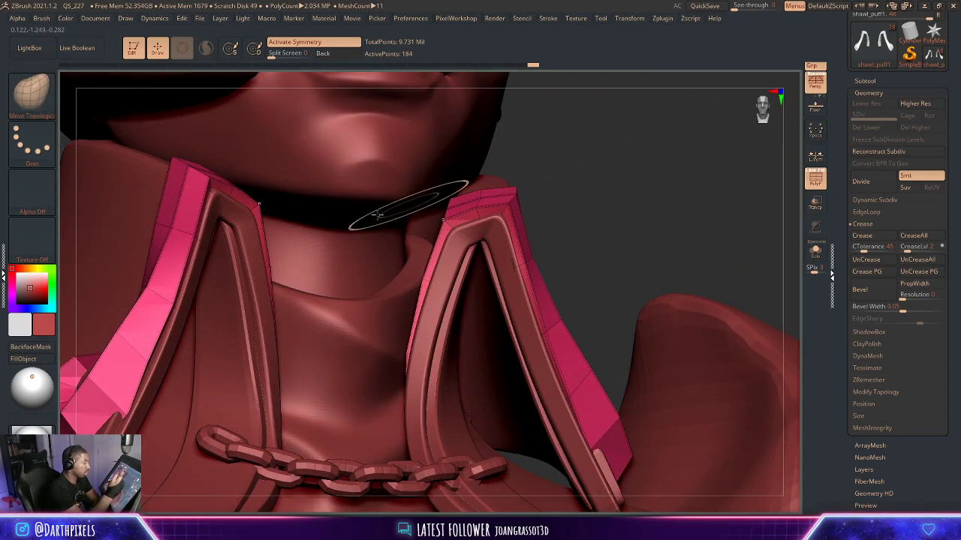
click(48, 99)
click(574, 105)
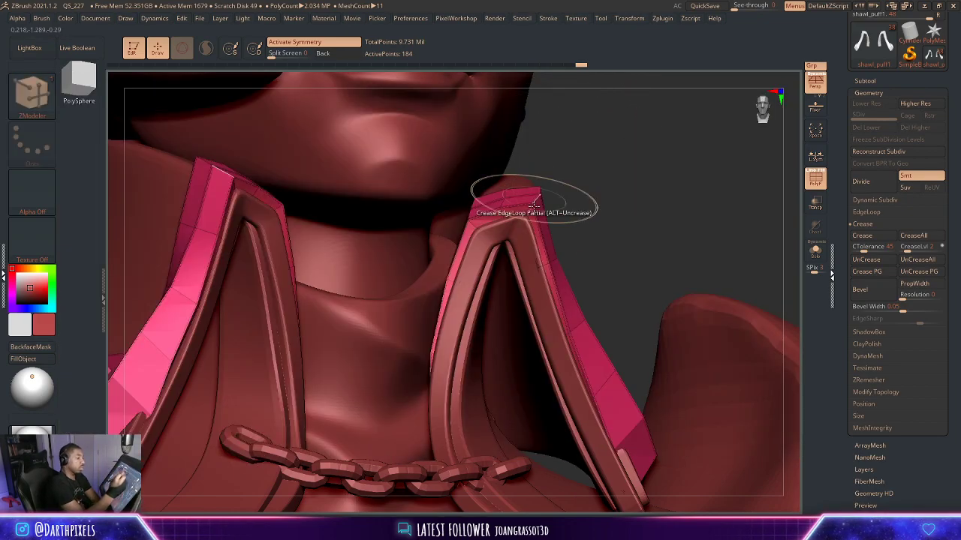
key(space)
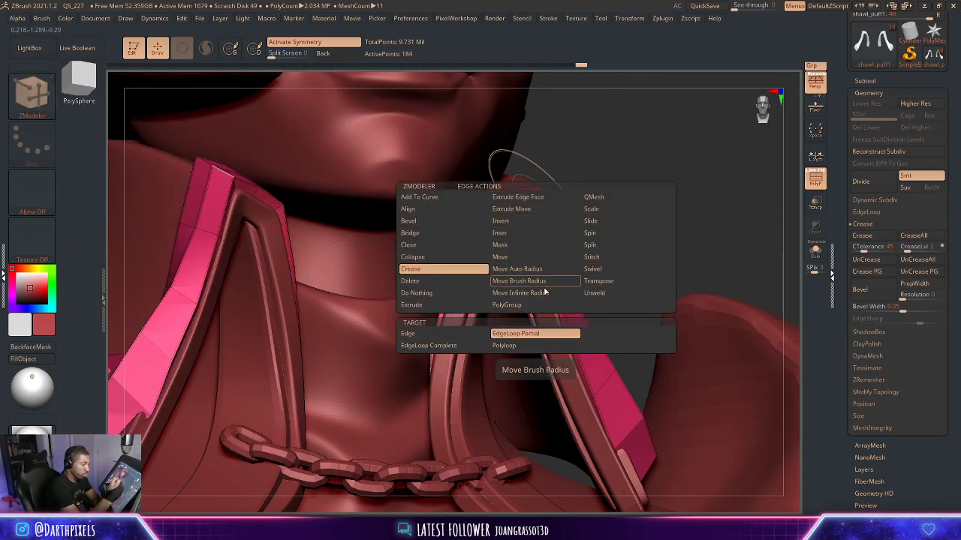
click(518, 231)
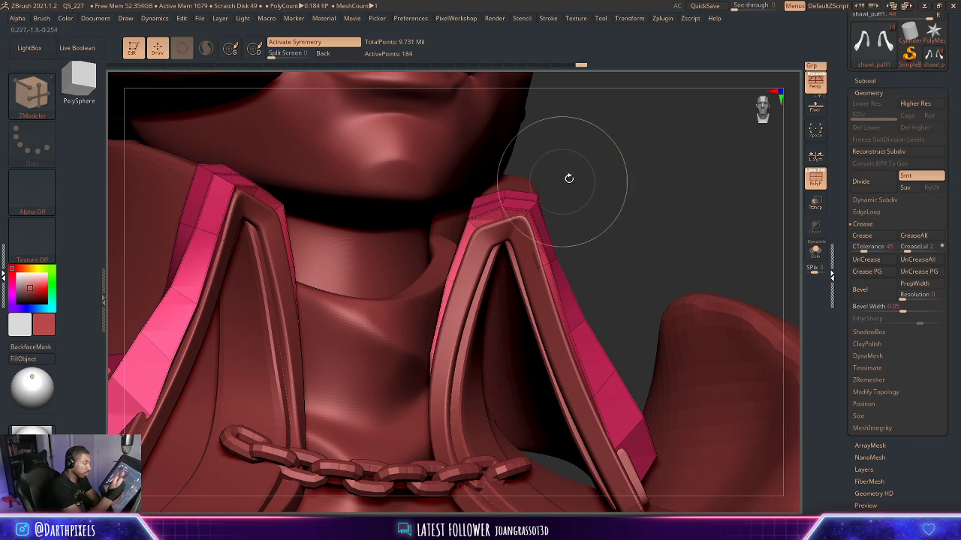
drag(569, 179, 593, 159)
drag(512, 171, 474, 213)
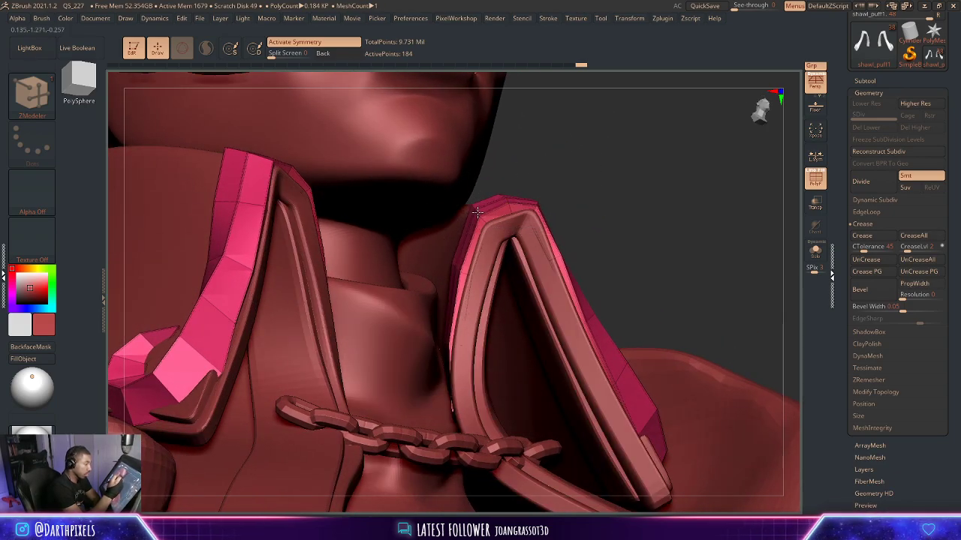
alt+drag(578, 184, 506, 175)
key(d)
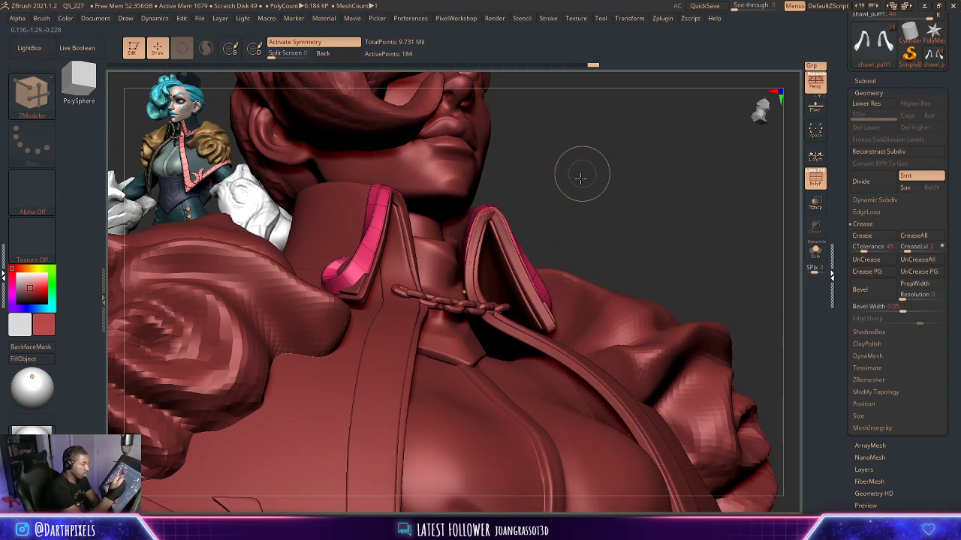
Examine the trim's shape from the front and above, alternating between the smoothed preview and the low-resolution wireframe.
key(shift+f)
shift+drag(579, 178, 613, 235)
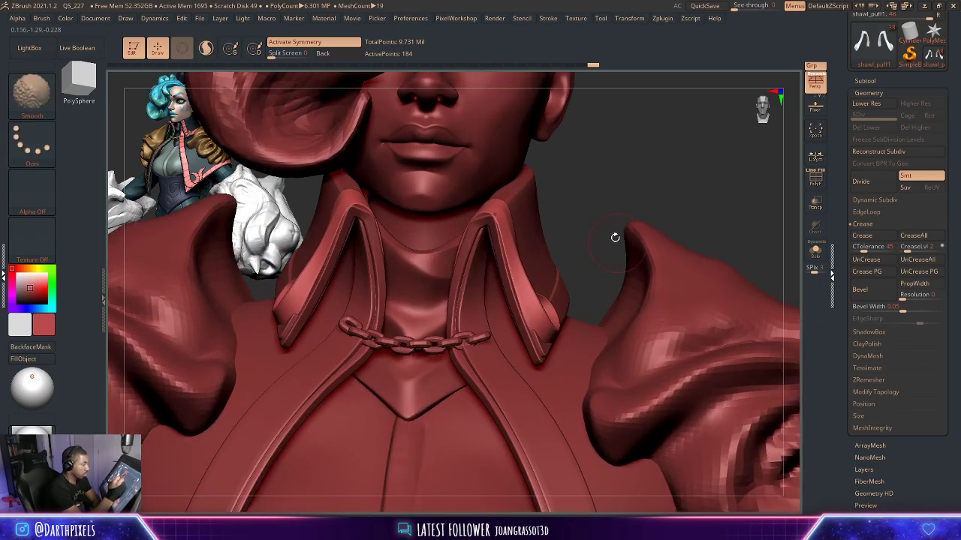
key(shift+d)
key(d)
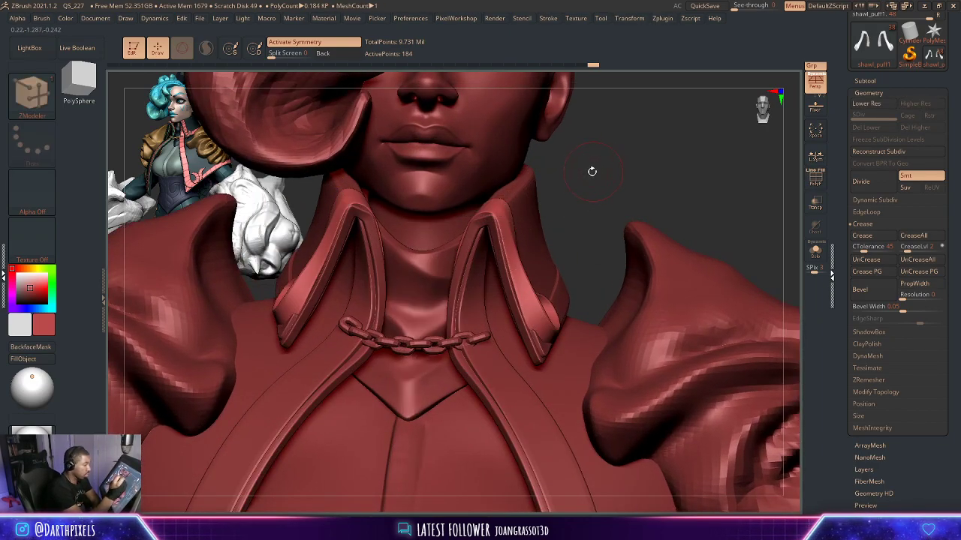
key(shift+f)
alt+drag(592, 176, 568, 197)
key(shift+f)
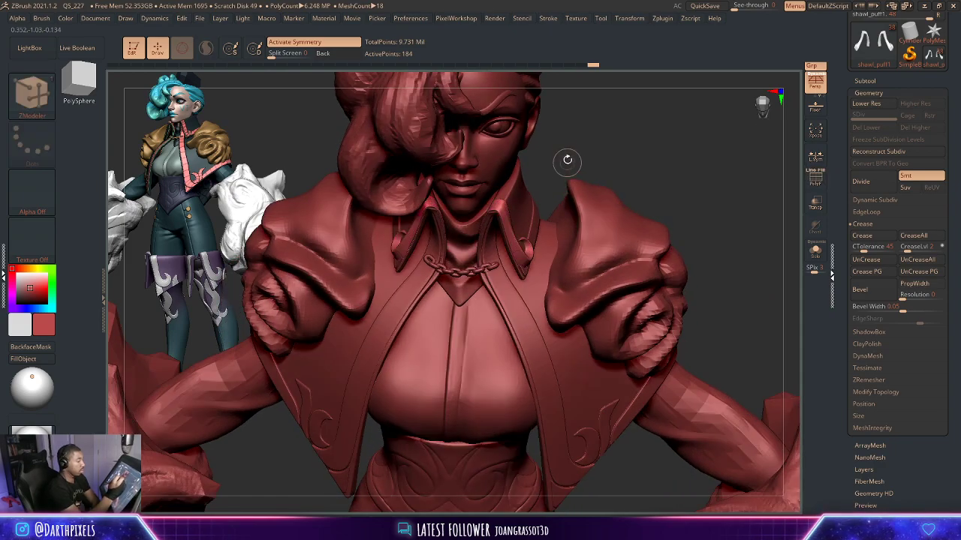
alt+drag(567, 158, 589, 200)
key(shift+d)
key(shift+f)
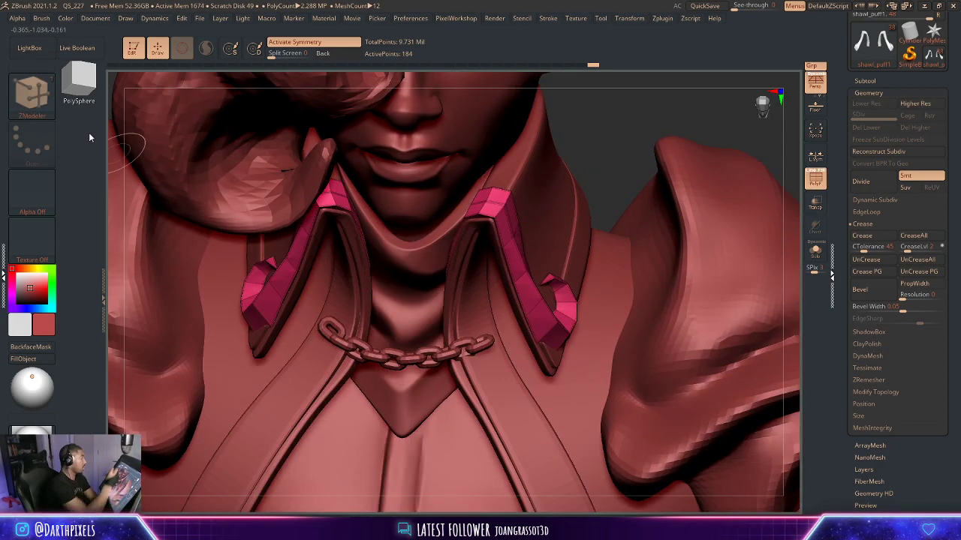
Check the ZModeler polygon actions on the trim and inspect its smoothed surface from three-quarter and front views.
click(55, 110)
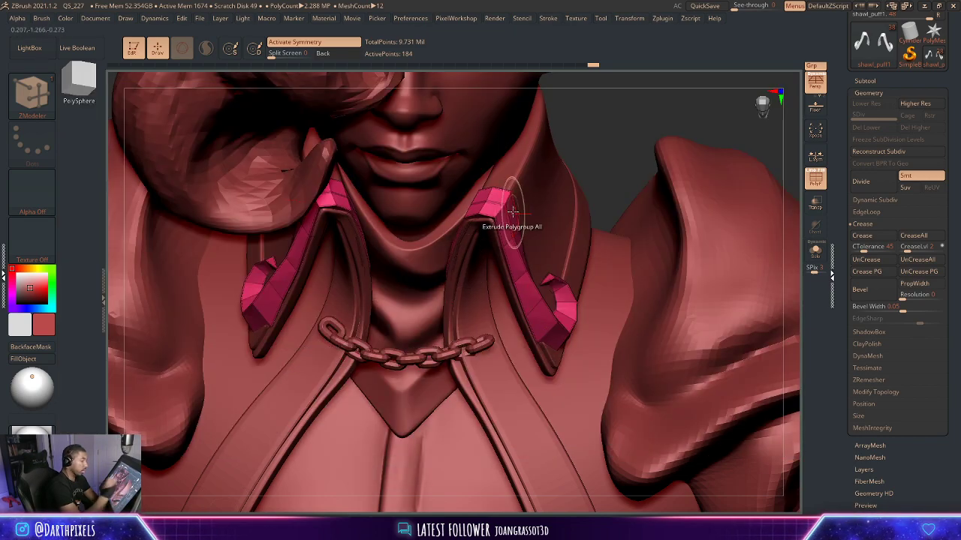
key(space)
click(403, 276)
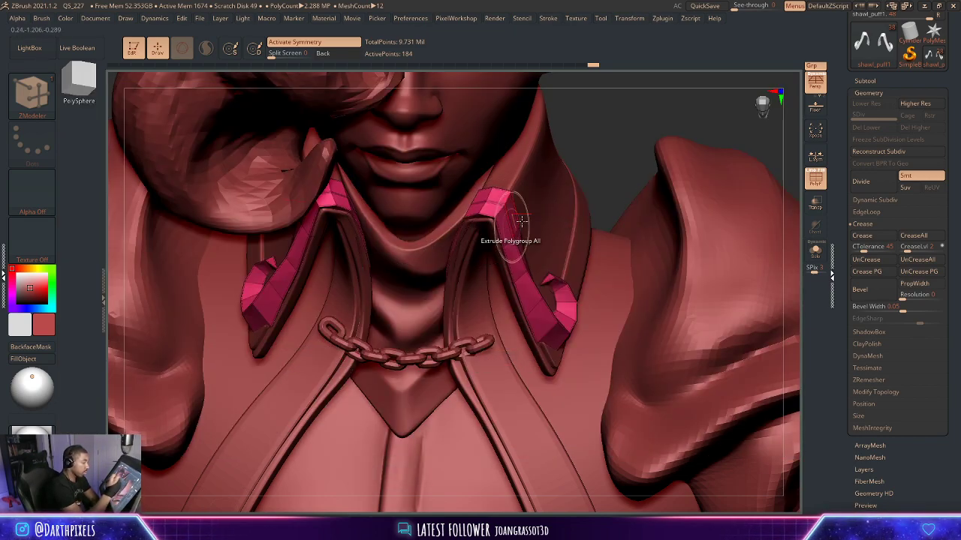
drag(588, 126, 612, 112)
key(d)
key(shift+f)
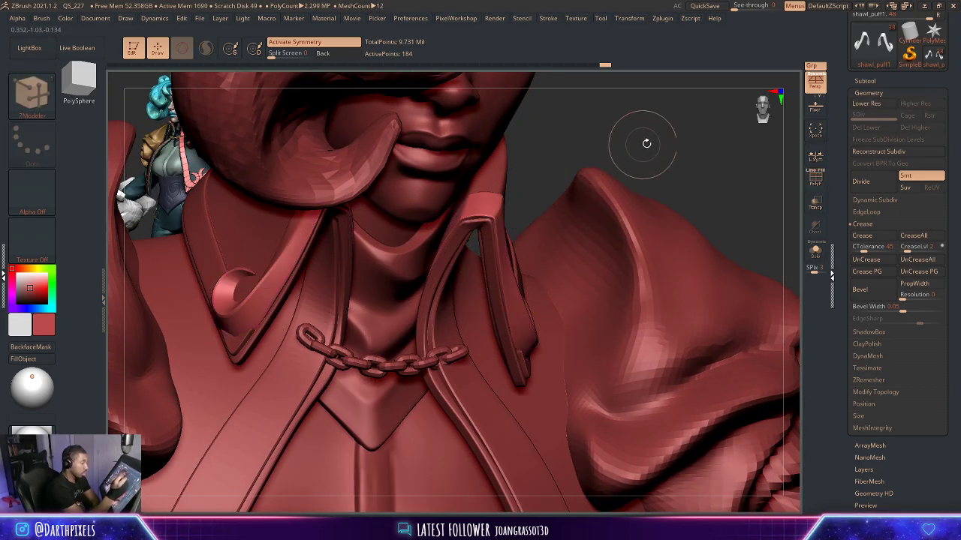
alt+drag(631, 148, 614, 160)
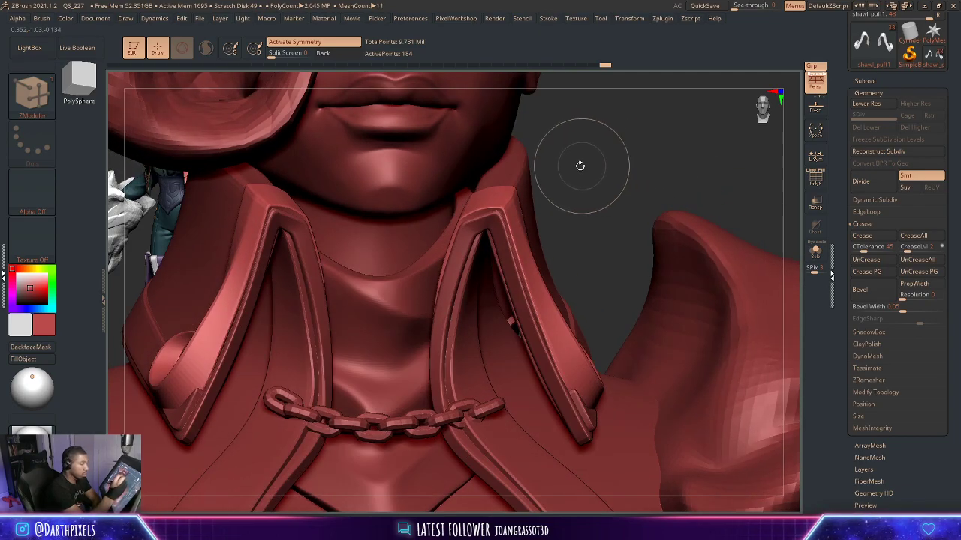
key(b)
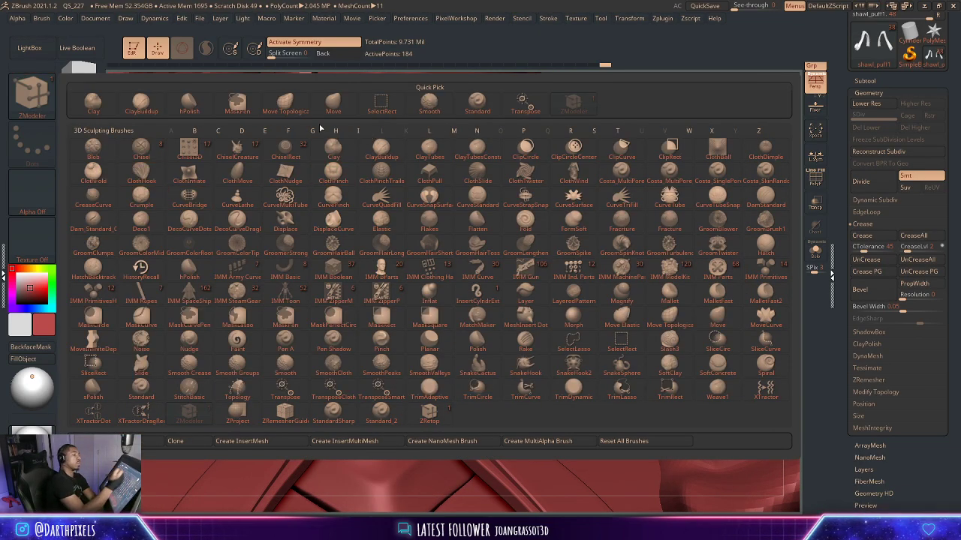
click(332, 103)
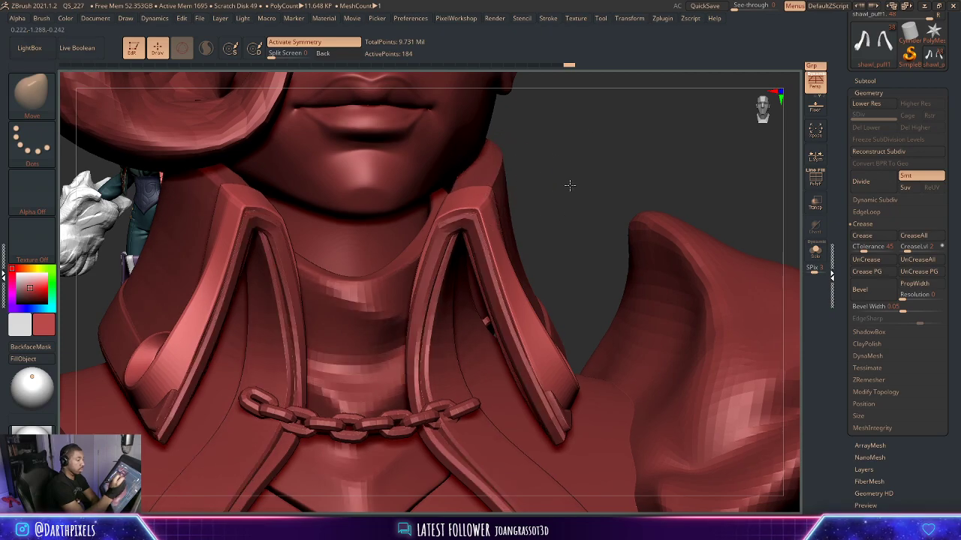
alt+drag(568, 184, 525, 177)
key(space)
drag(474, 194, 478, 193)
key(space)
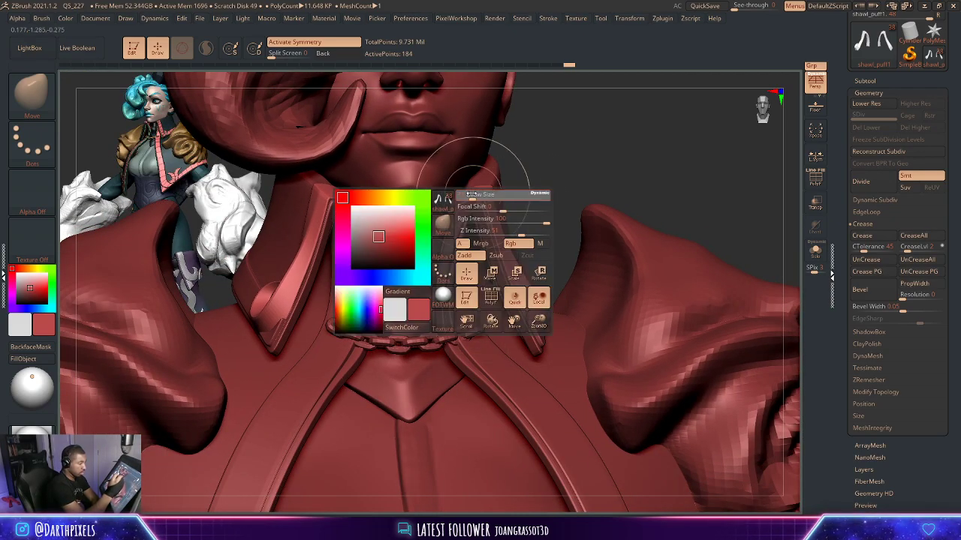
alt+drag(542, 189, 558, 186)
Remove the extra edge loop along the middle of the trim's top end with ZModeler on the low-resolution mesh.
key(shift+f)
key(shift+d)
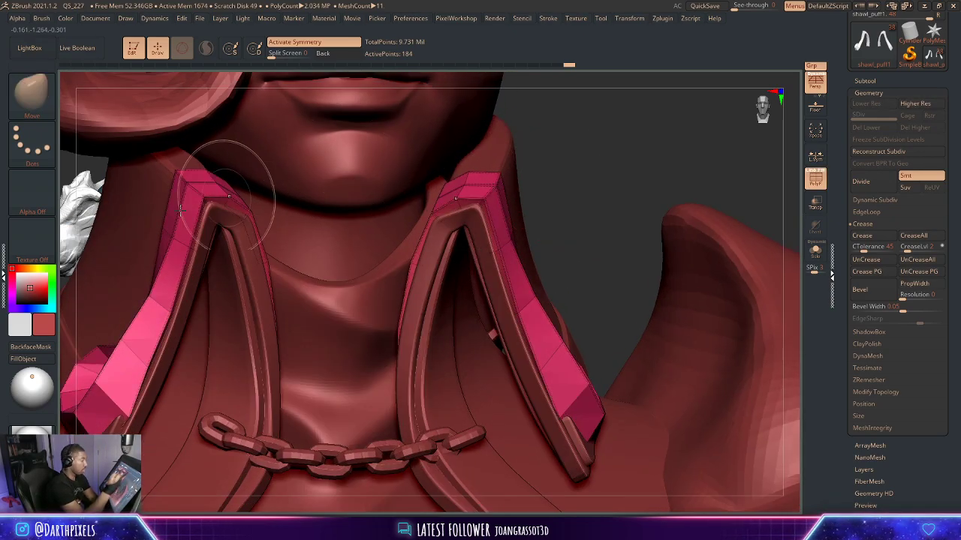
key(b)
click(574, 105)
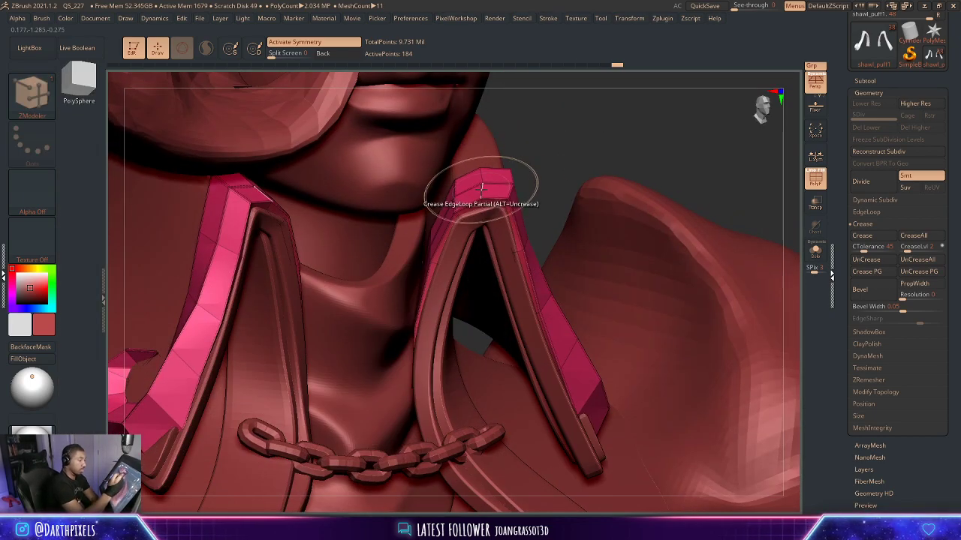
key(space)
click(455, 215)
alt+click(482, 195)
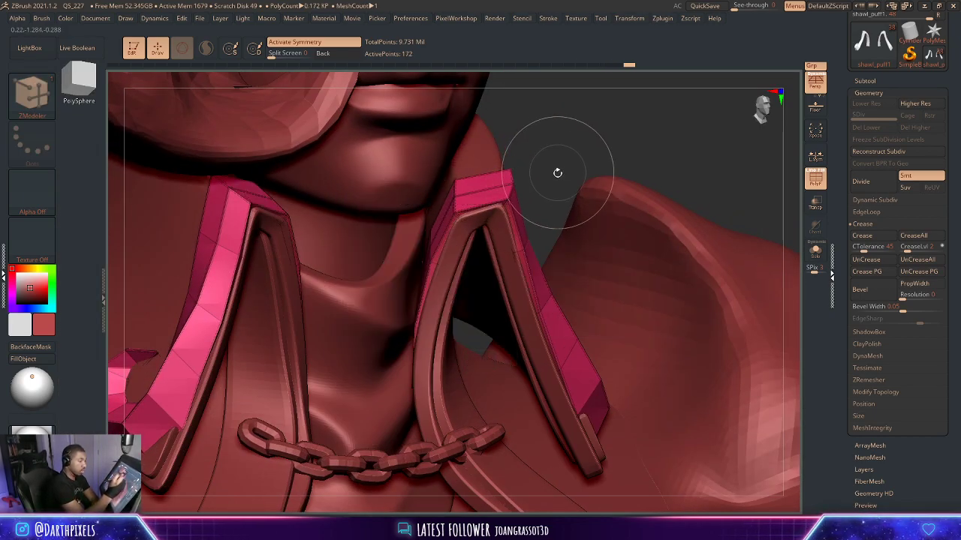
Restore the trim's smoothed preview and examine the full figure from several angles beside the reference image.
alt+drag(558, 174, 508, 178)
key(d)
key(shift+f)
alt+drag(564, 214, 618, 154)
drag(618, 154, 714, 171)
alt+drag(615, 172, 600, 154)
drag(601, 154, 576, 161)
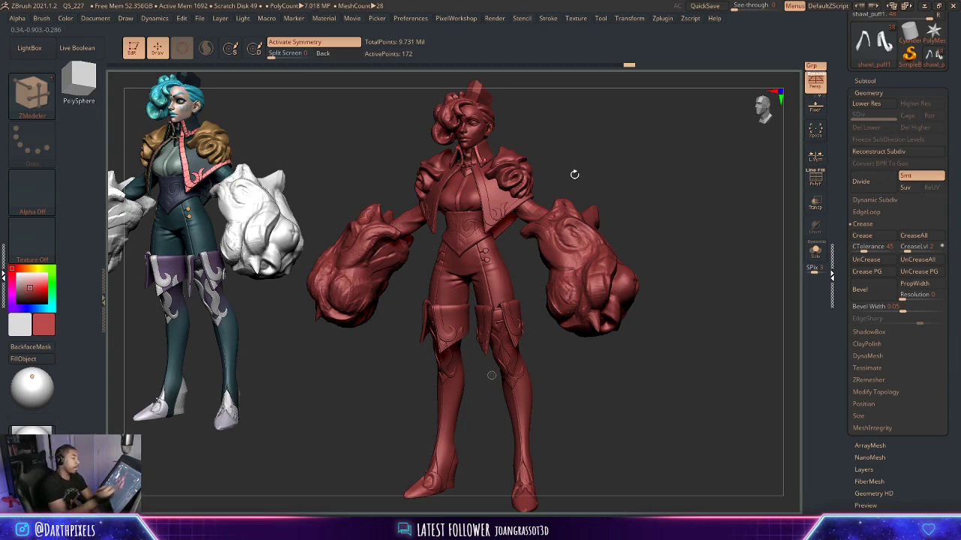
drag(574, 174, 574, 154)
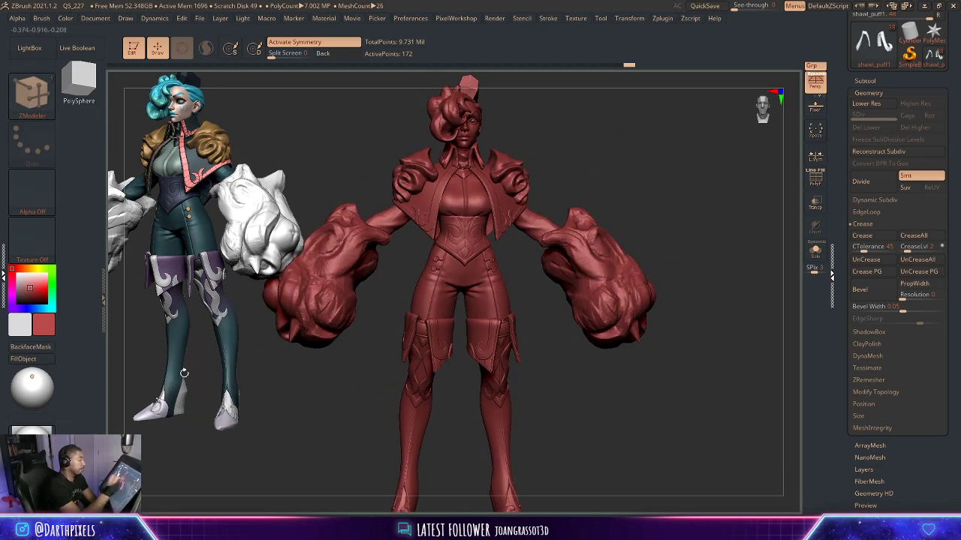
Change the model's display color to a warm orange-brown and check the figure from head to feet.
click(23, 268)
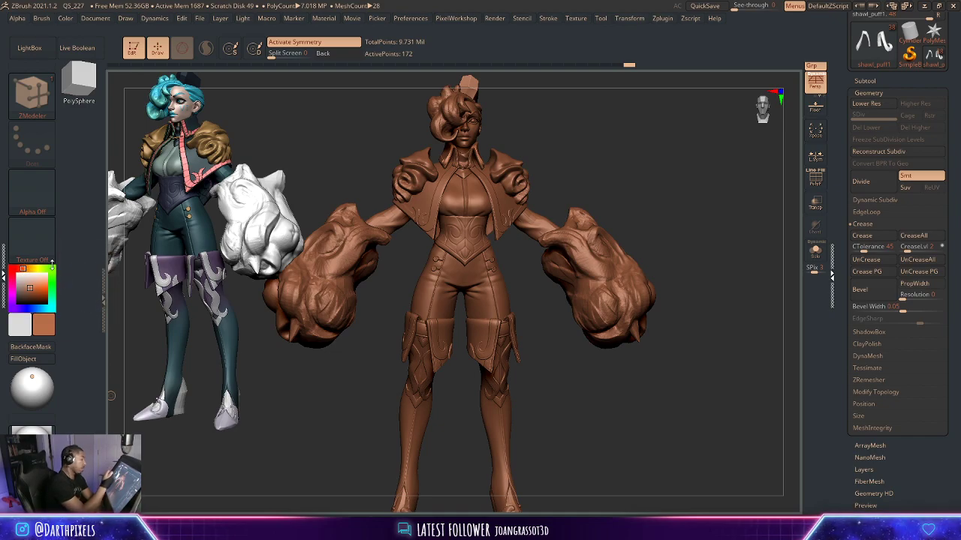
click(24, 268)
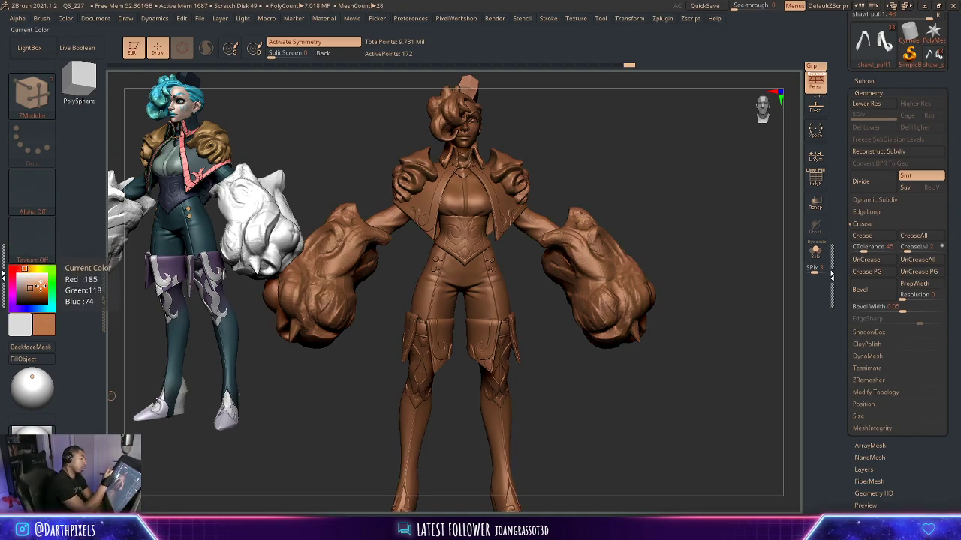
drag(660, 178, 693, 196)
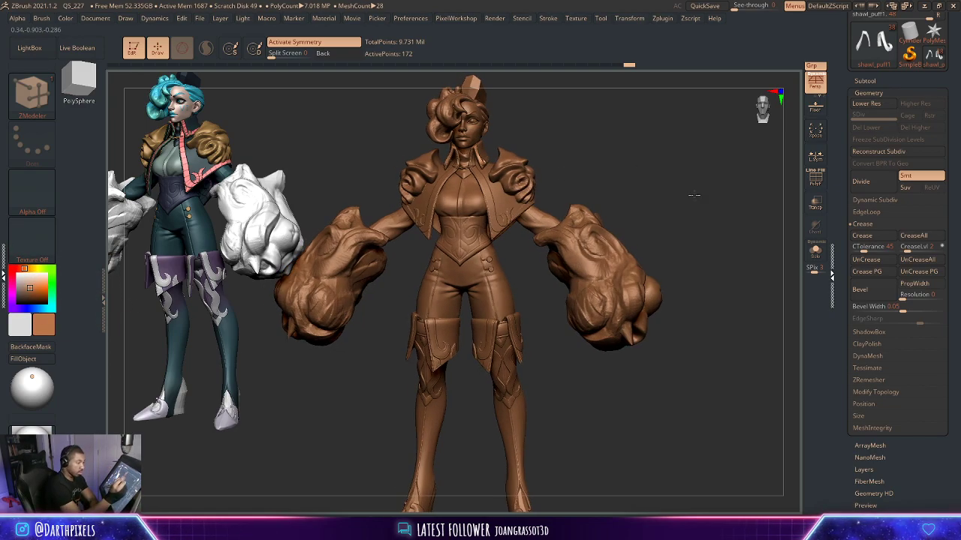
alt+drag(643, 154, 610, 184)
mouse_move(611, 183)
alt+mouse_down()
mouse_move(612, 172)
mouse_move(652, 170)
mouse_move(635, 160)
mouse_move(527, 187)
mouse_move(598, 155)
mouse_move(677, 160)
mouse_move(649, 185)
mouse_move(611, 188)
alt+mouse_up()
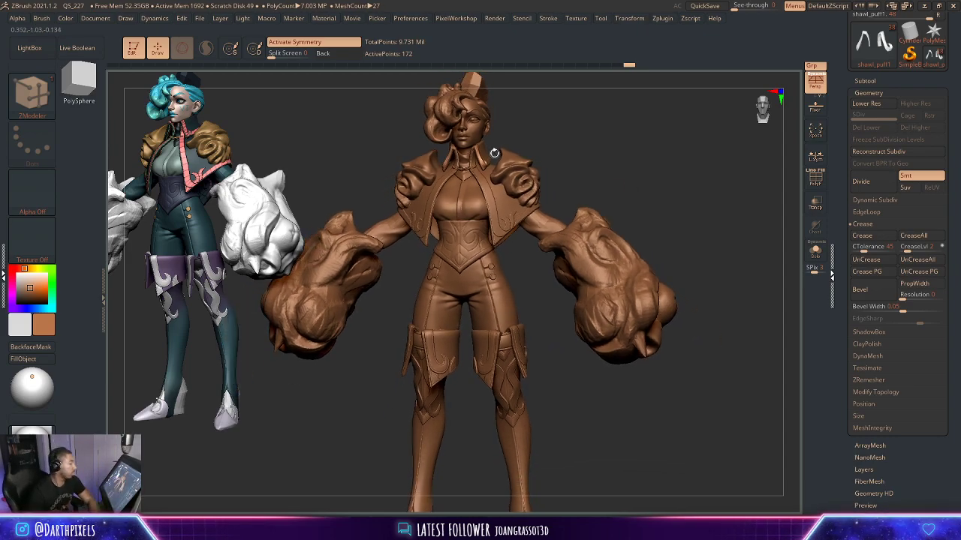
mouse_move(570, 140)
right_down()
mouse_move(560, 143)
mouse_move(611, 145)
mouse_move(575, 133)
right_up()
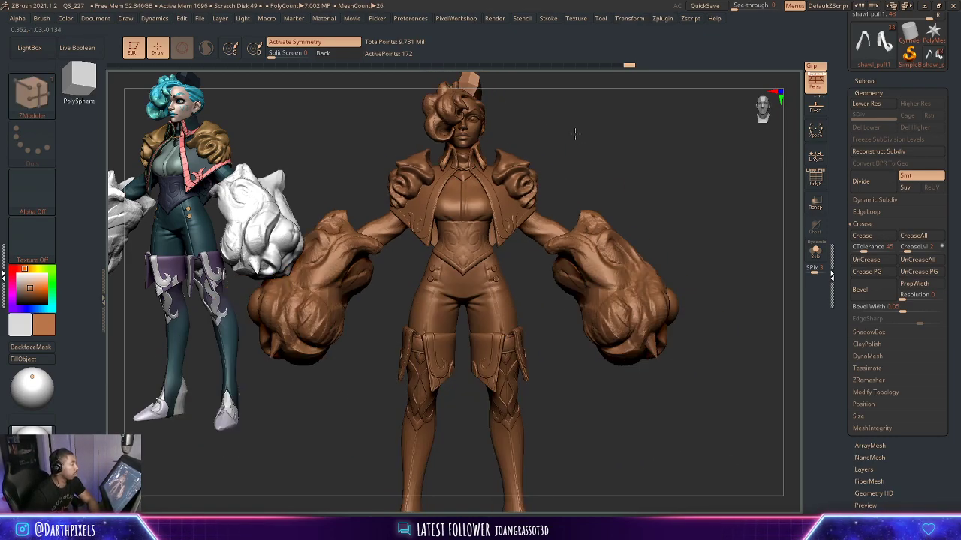
alt+drag(534, 418, 531, 338)
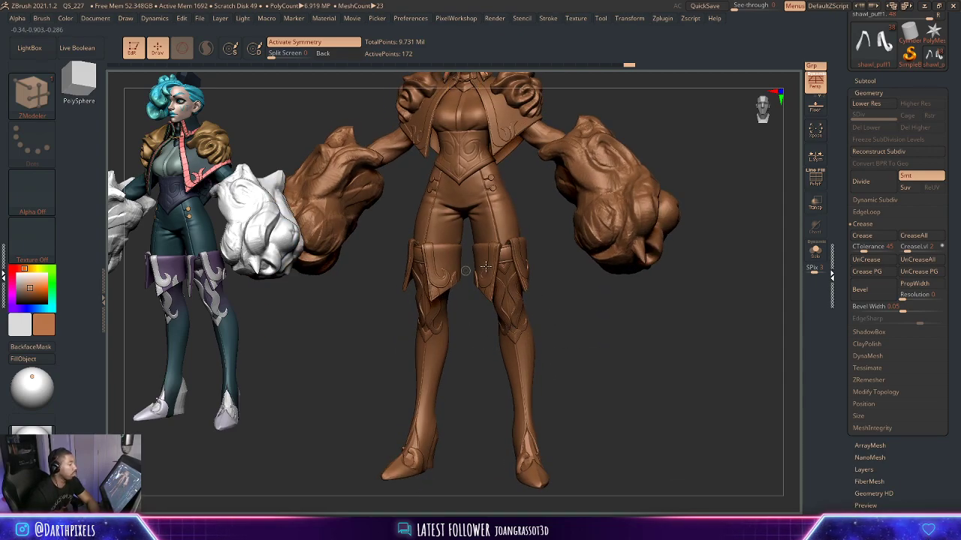
alt+drag(577, 306, 589, 427)
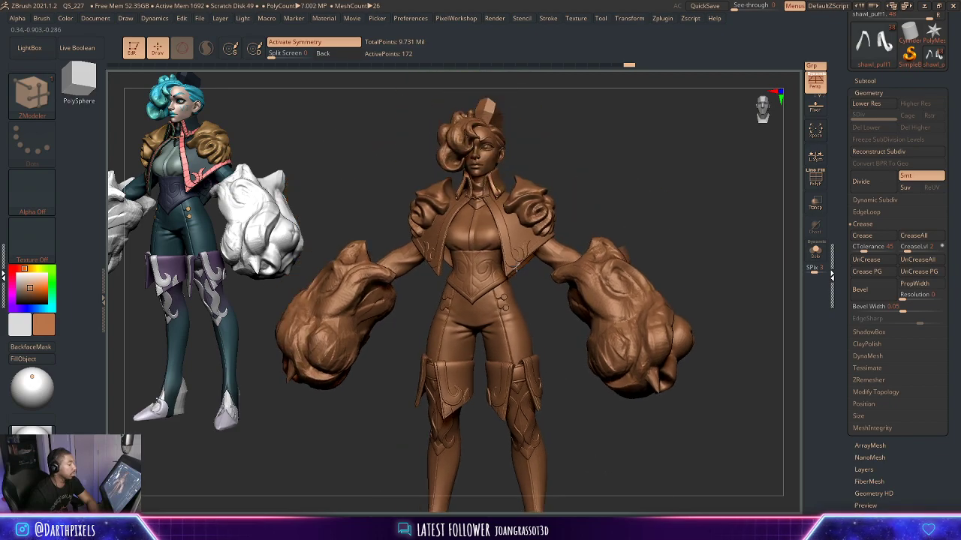
Show the subtool list and select the arm and shawl meshes in turn on the figure.
alt+click(558, 251)
click(875, 80)
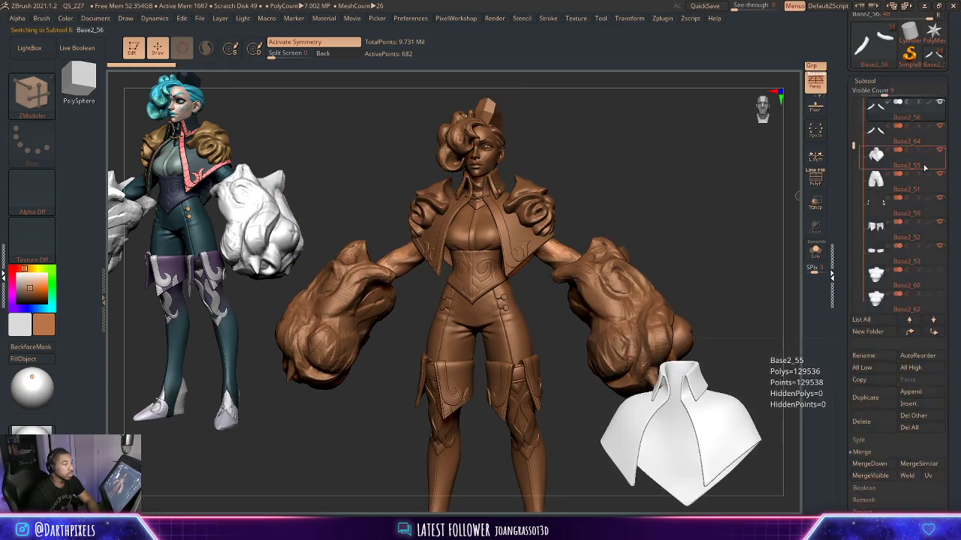
alt+click(555, 257)
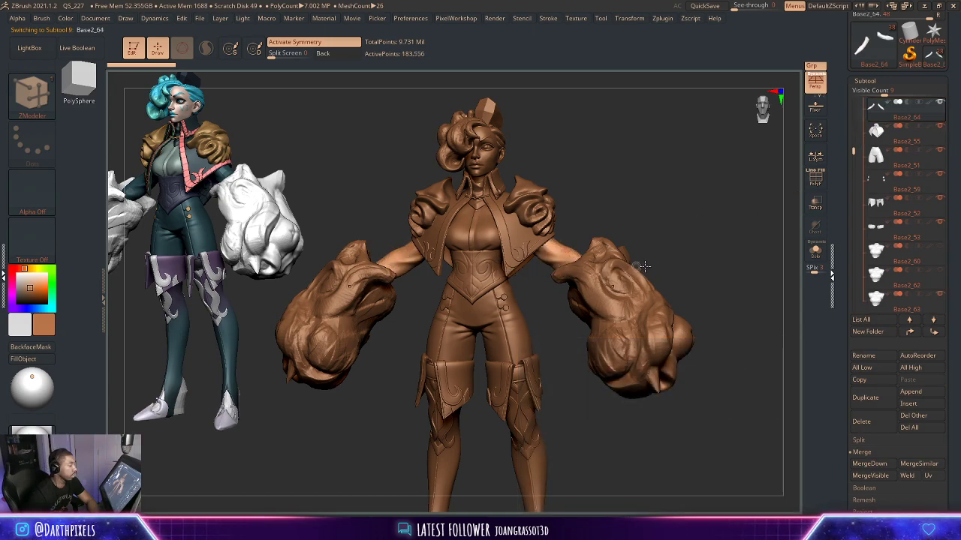
mouse_move(645, 204)
mouse_down()
mouse_move(631, 279)
mouse_move(518, 293)
mouse_up()
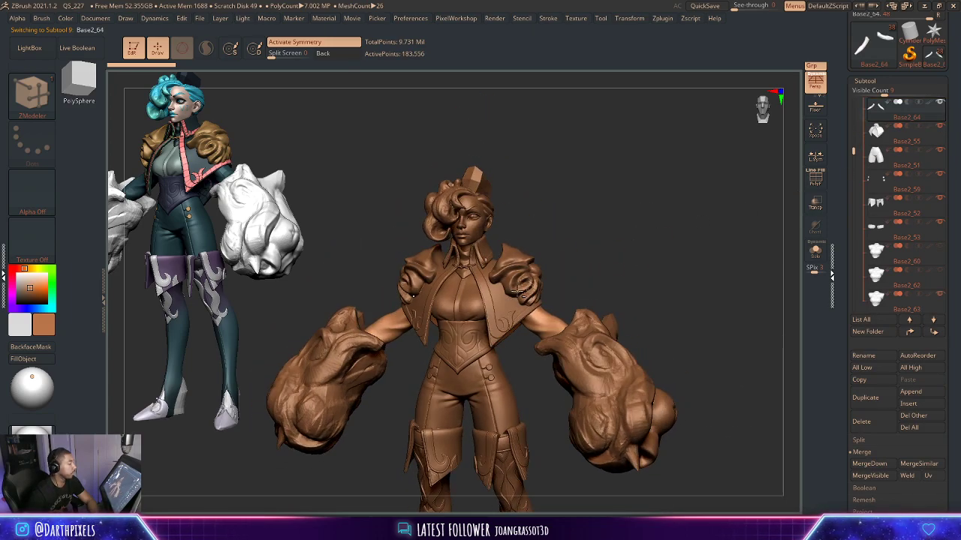
alt+click(481, 296)
alt+drag(575, 263, 609, 222)
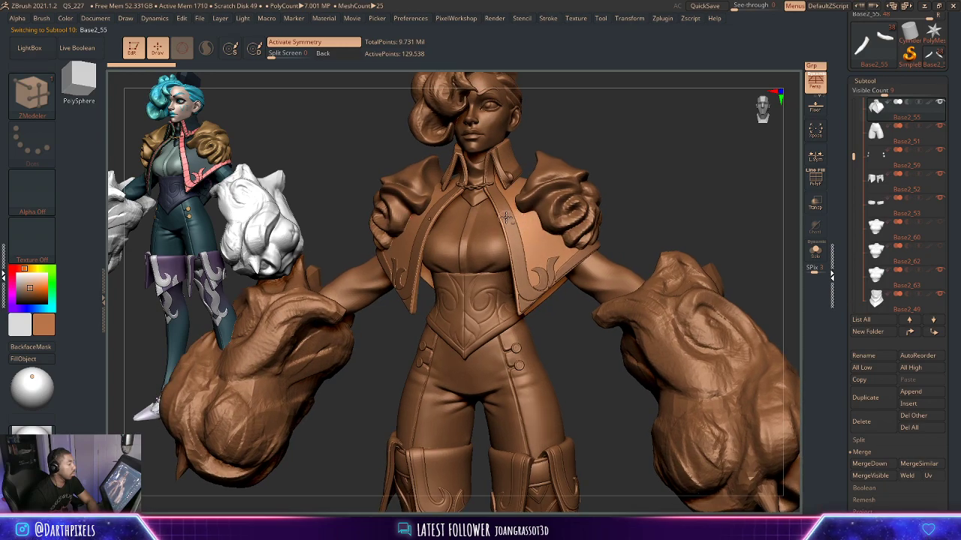
Select the shawl trim subtool shawl_puff1_1 and switch to the Move Topological brush.
alt+click(506, 217)
click(41, 88)
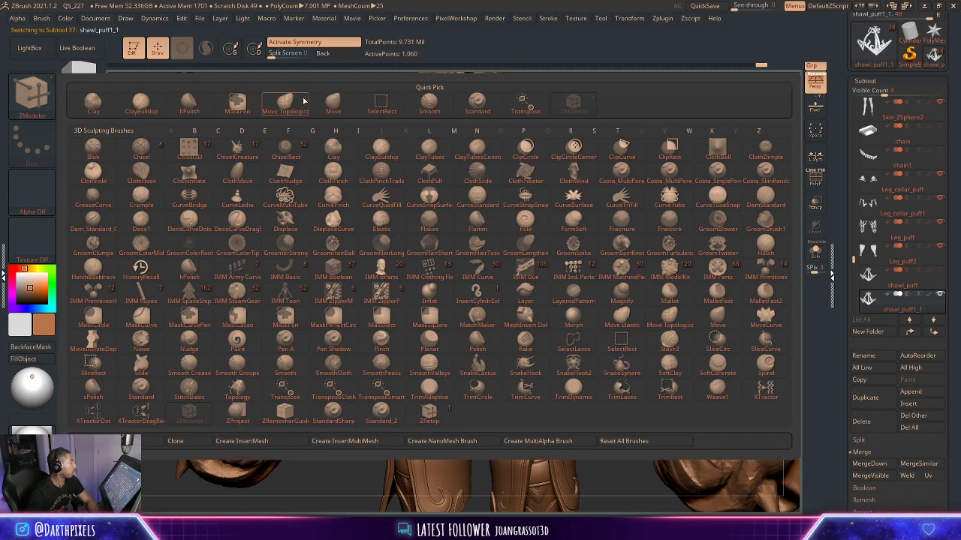
click(315, 101)
mouse_move(579, 163)
shift+mouse_down()
mouse_move(562, 142)
mouse_move(576, 142)
shift+mouse_up()
key(space)
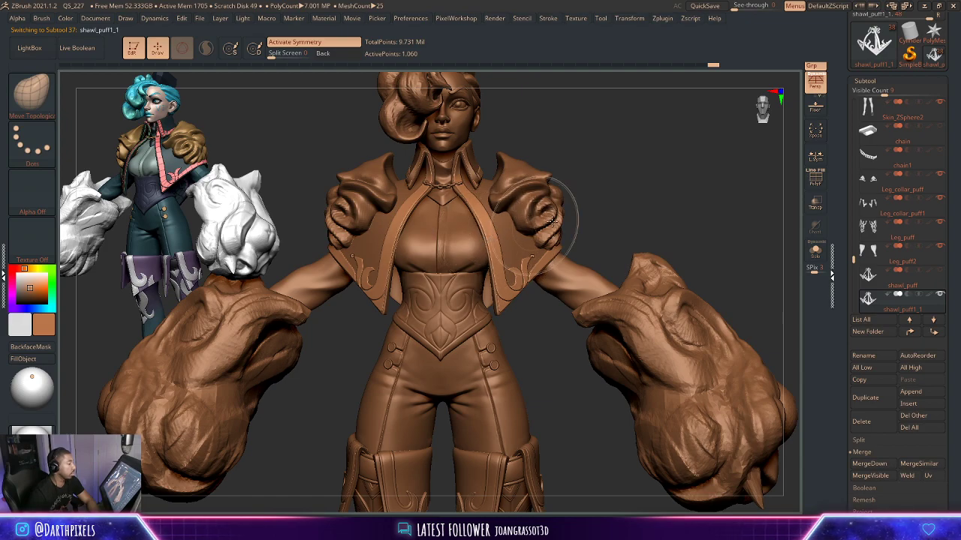
Examine the full figure's silhouette from the front and side, including the legs and shoes, against the reference.
ctrl+right_drag(552, 222, 549, 189)
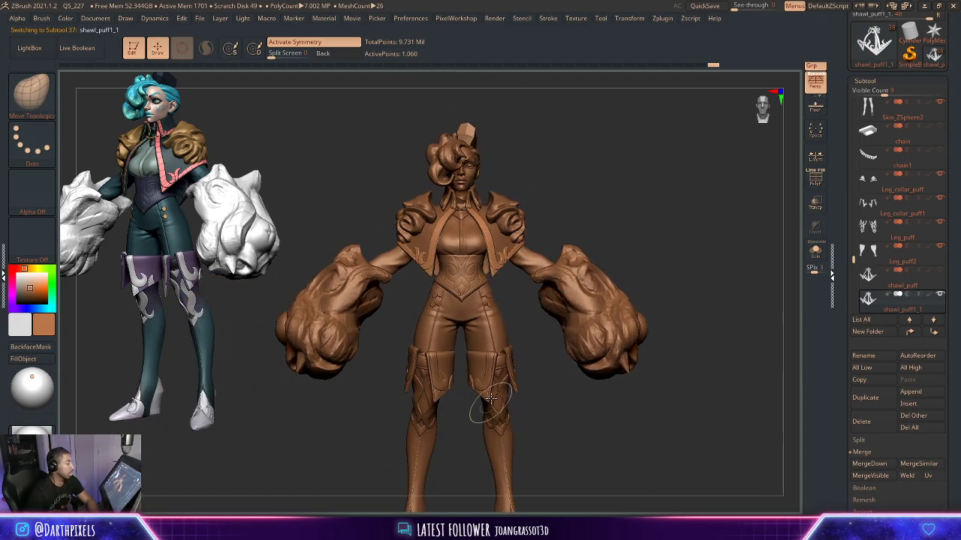
drag(603, 221, 599, 188)
ctrl+right_drag(598, 188, 588, 197)
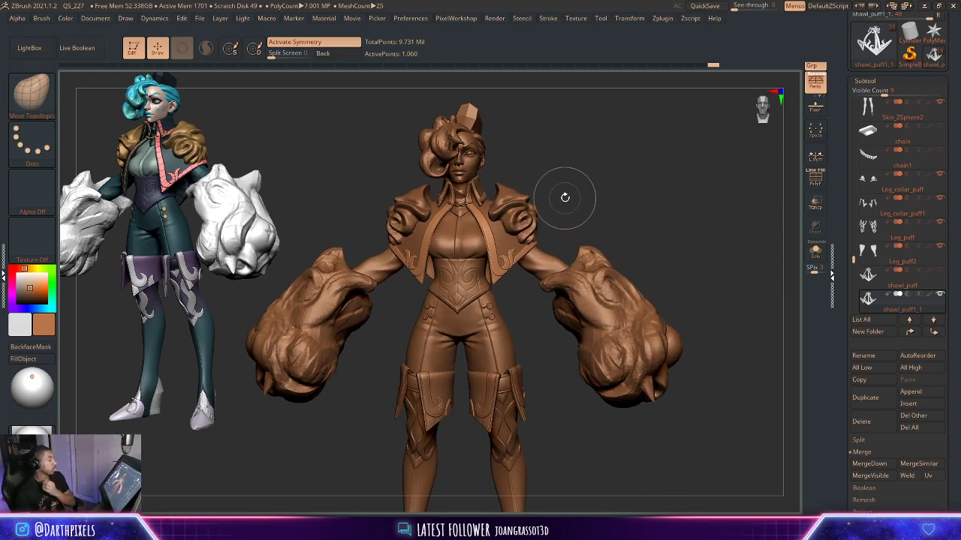
drag(581, 150, 596, 171)
ctrl+right_drag(596, 171, 597, 87)
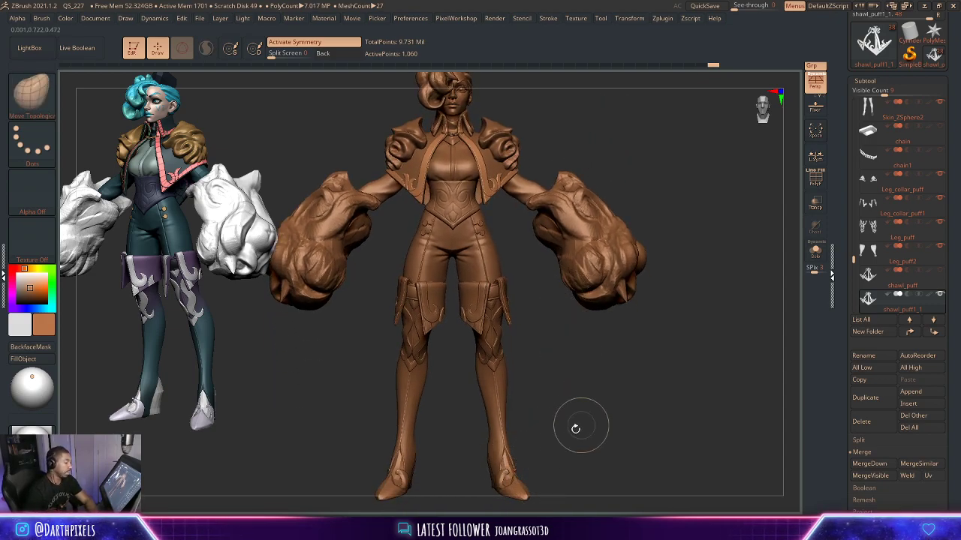
mouse_move(575, 428)
mouse_down()
mouse_move(605, 422)
mouse_move(575, 350)
mouse_move(553, 385)
mouse_up()
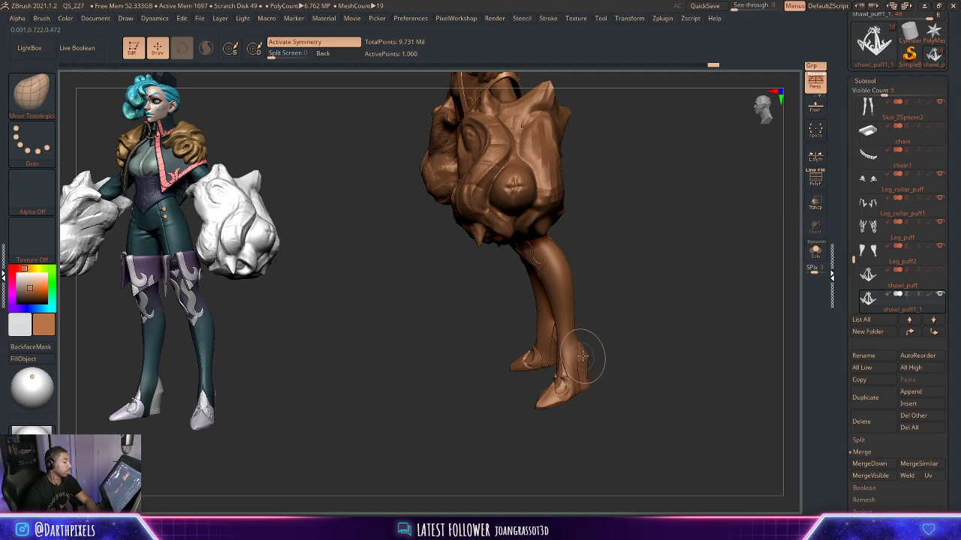
drag(607, 362, 518, 403)
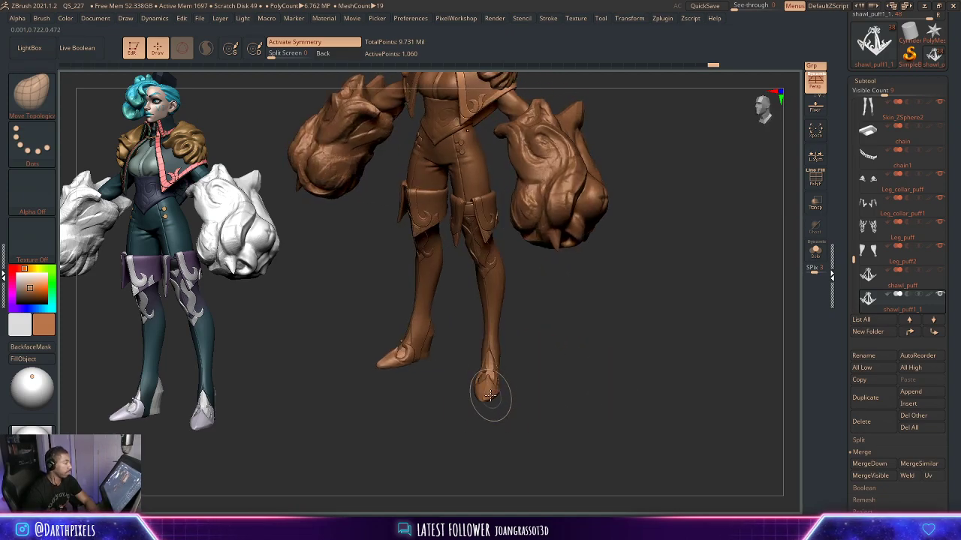
mouse_move(530, 347)
alt+mouse_down()
mouse_move(550, 453)
mouse_move(560, 441)
alt+mouse_up()
mouse_move(560, 441)
shift+mouse_down()
mouse_move(568, 427)
mouse_move(546, 431)
shift+mouse_up()
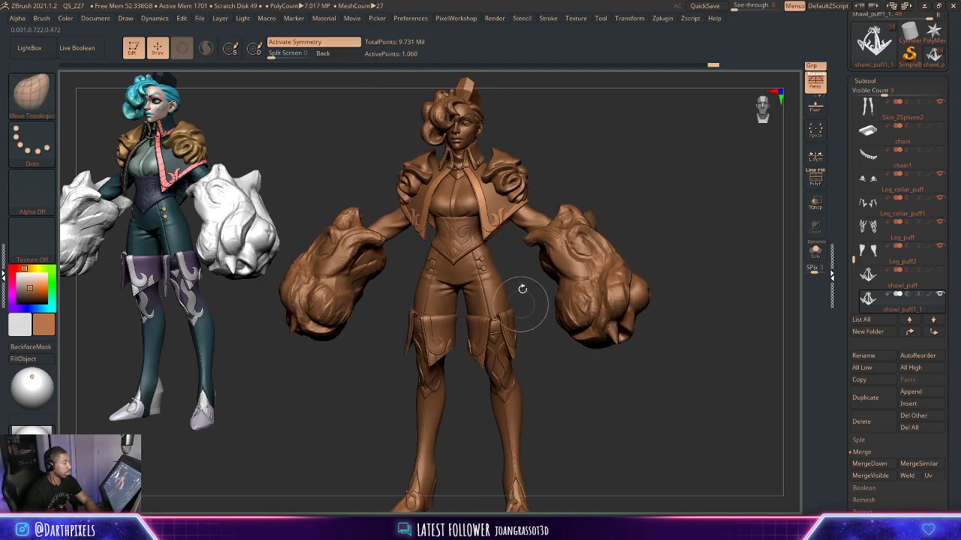
Compare the upper body and legs with the reference and briefly inspect the shawl trim's polygroups and wireframe.
drag(519, 285, 529, 328)
drag(526, 190, 550, 125)
alt+drag(566, 464, 585, 402)
drag(585, 402, 567, 401)
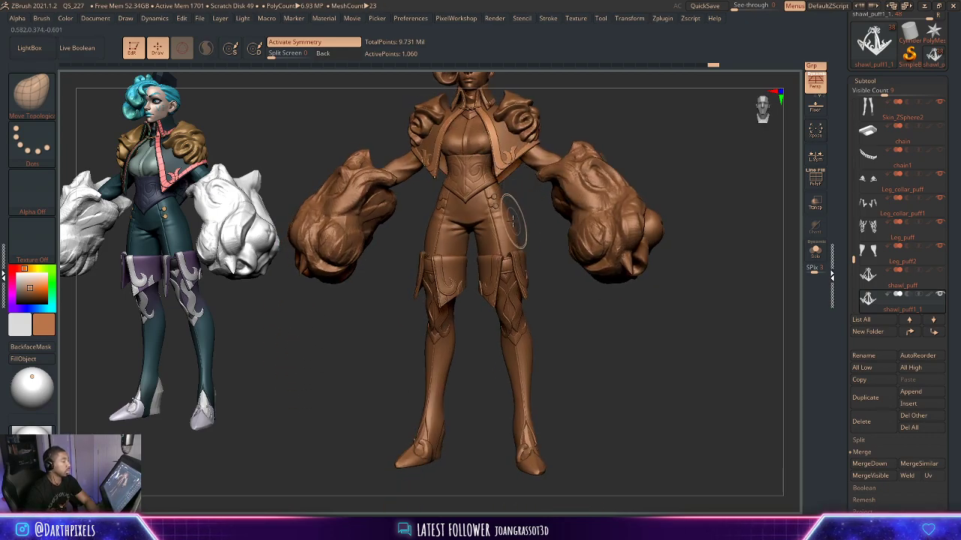
alt+drag(531, 235, 539, 329)
key(shift+f)
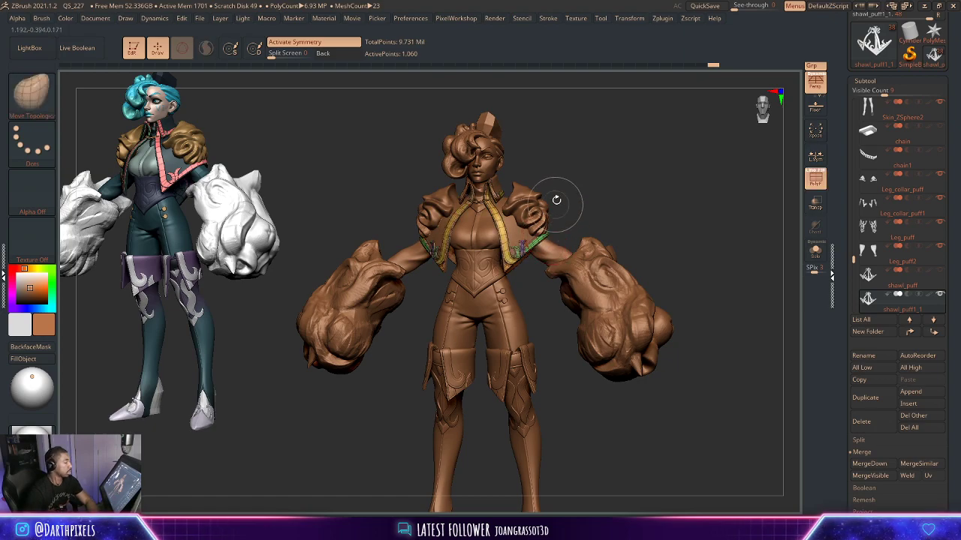
drag(556, 200, 571, 187)
key(shift+f)
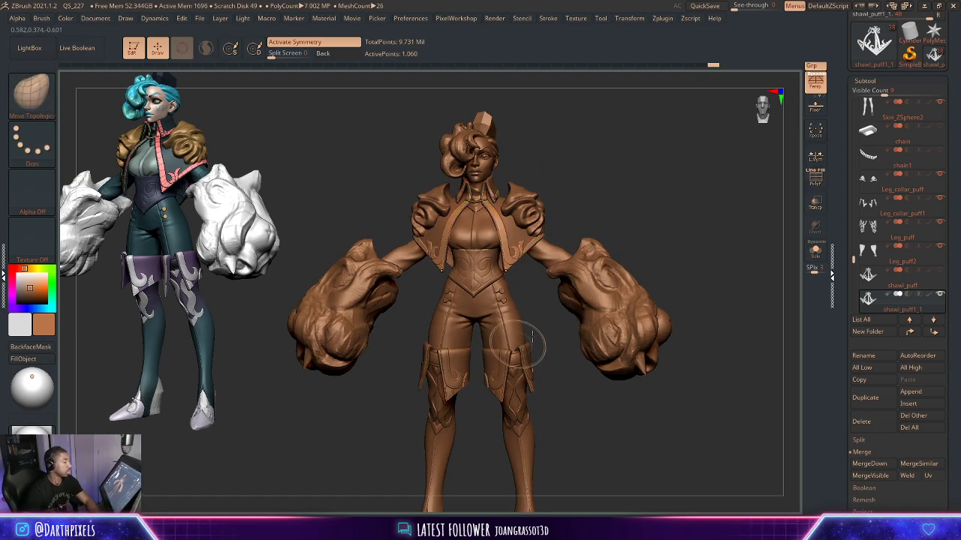
Review the character's overall proportions beside the reference from front, three-quarter and rear views.
mouse_move(608, 155)
mouse_down()
mouse_move(540, 210)
mouse_move(335, 229)
mouse_up()
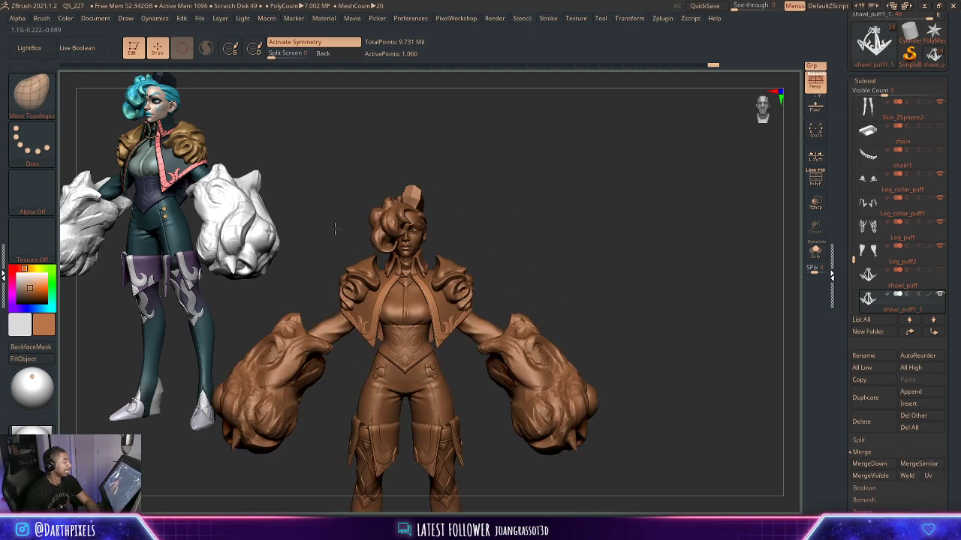
alt+drag(517, 237, 544, 157)
drag(554, 189, 538, 199)
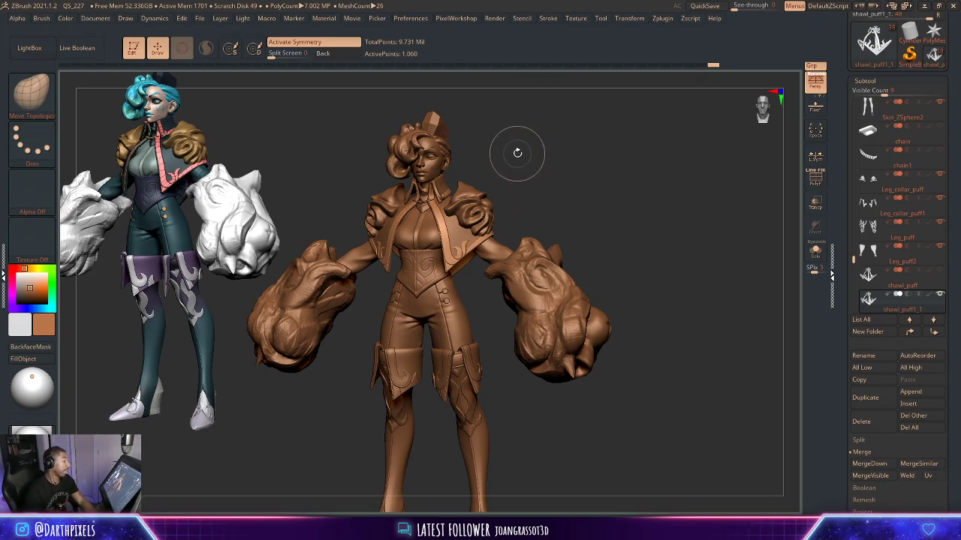
drag(517, 153, 523, 153)
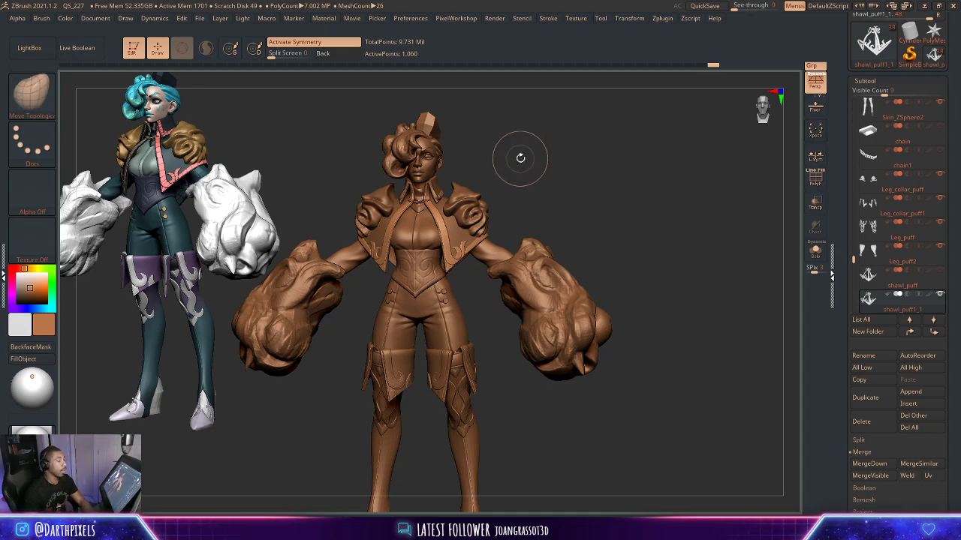
mouse_move(525, 176)
mouse_down()
mouse_move(536, 181)
mouse_move(517, 165)
mouse_move(564, 172)
mouse_move(563, 186)
mouse_move(560, 175)
mouse_up()
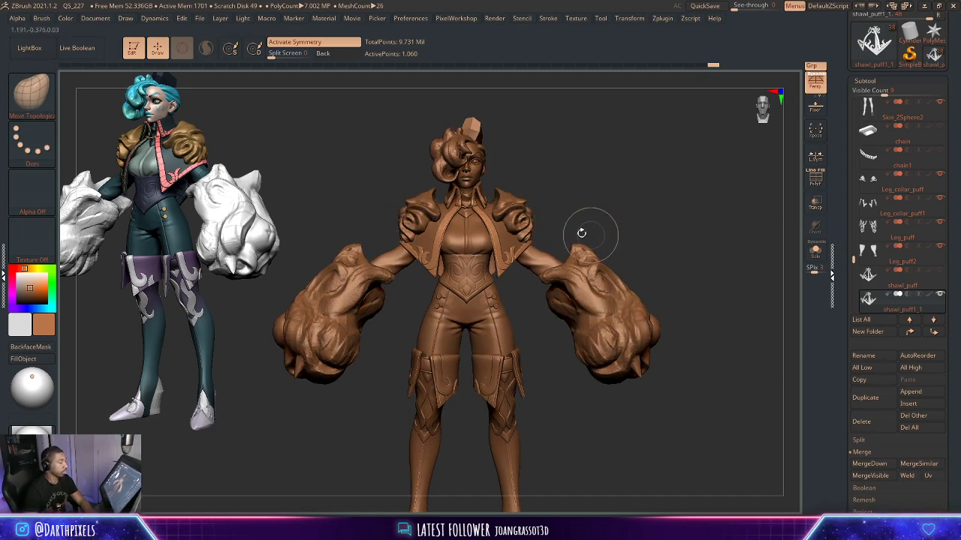
drag(568, 200, 489, 194)
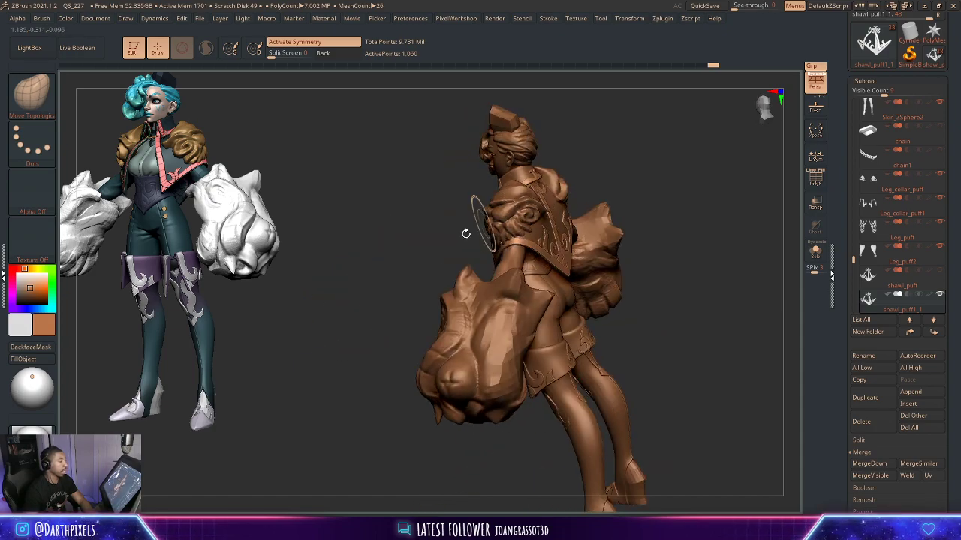
mouse_move(466, 232)
mouse_down()
mouse_move(400, 283)
mouse_move(381, 240)
mouse_move(488, 229)
mouse_up()
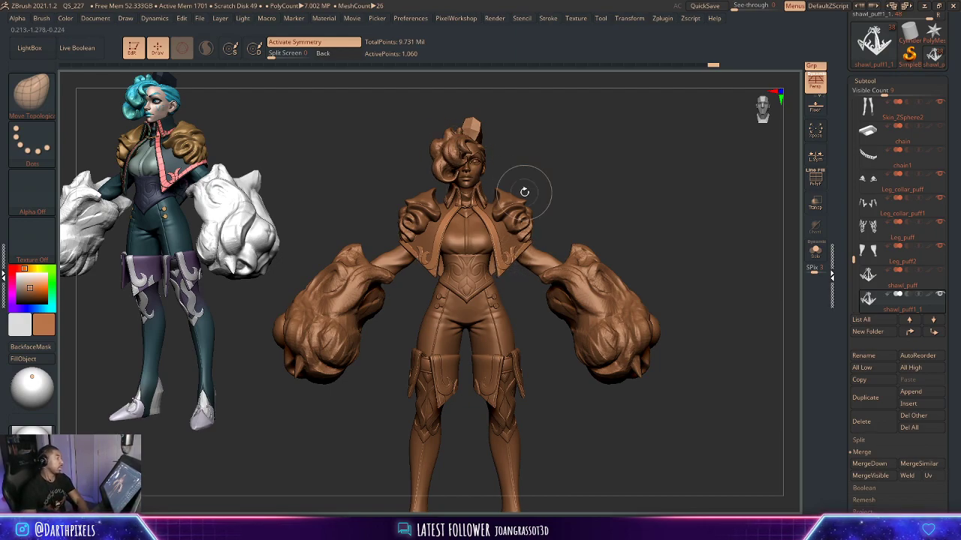
click(31, 90)
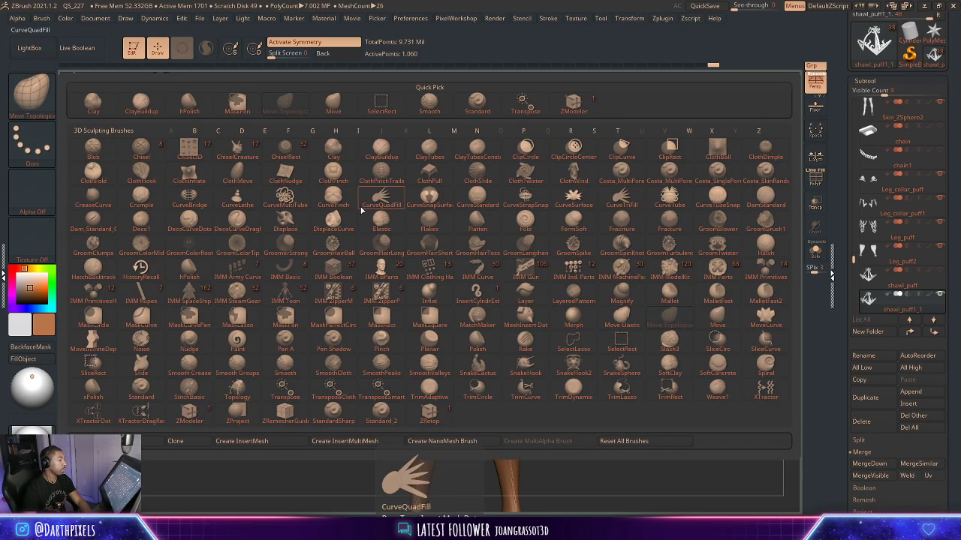
click(34, 93)
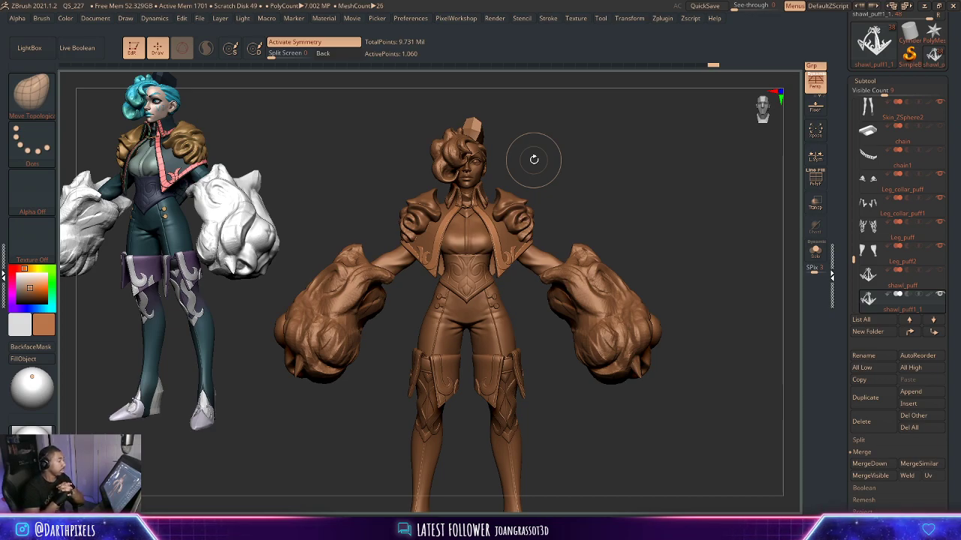
mouse_move(605, 180)
mouse_down()
mouse_move(655, 187)
mouse_move(624, 201)
mouse_move(637, 200)
mouse_move(615, 190)
mouse_up()
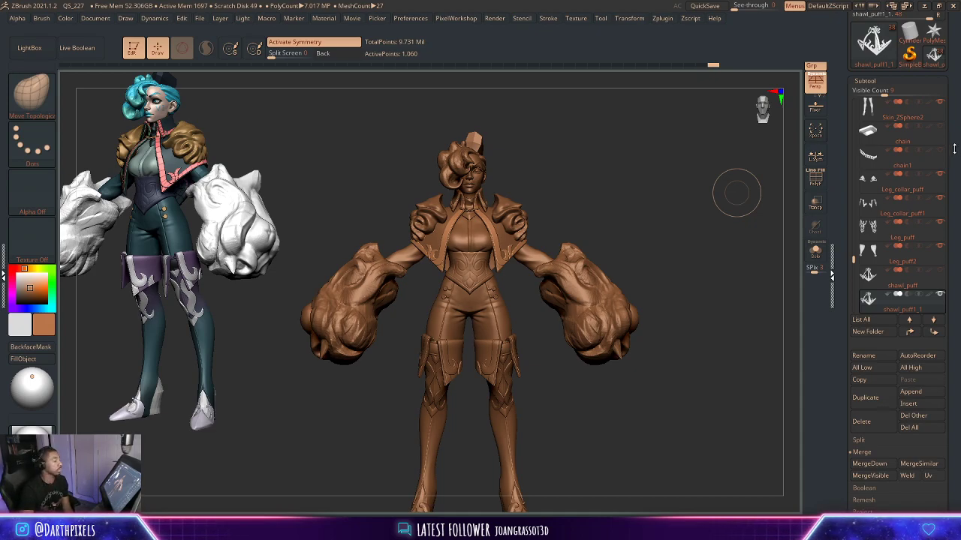
drag(640, 167, 637, 165)
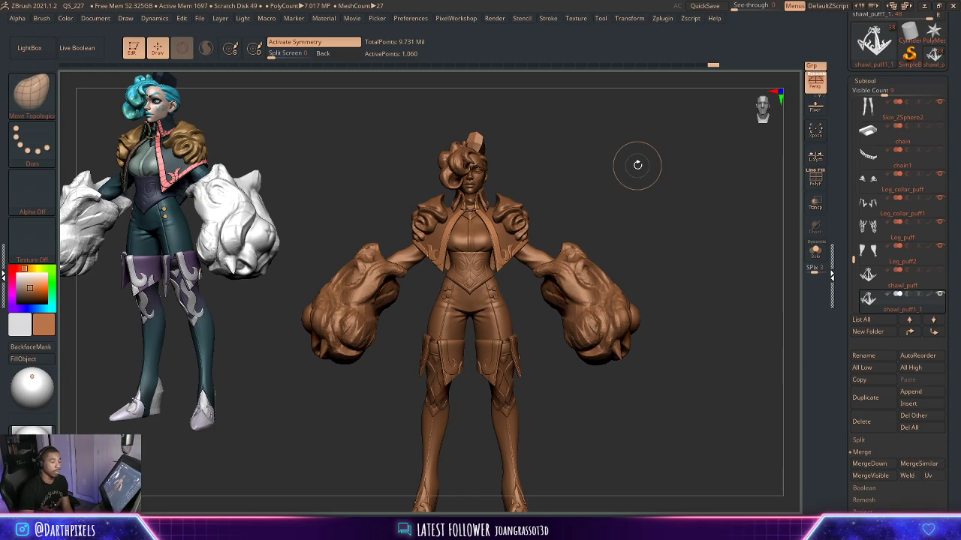